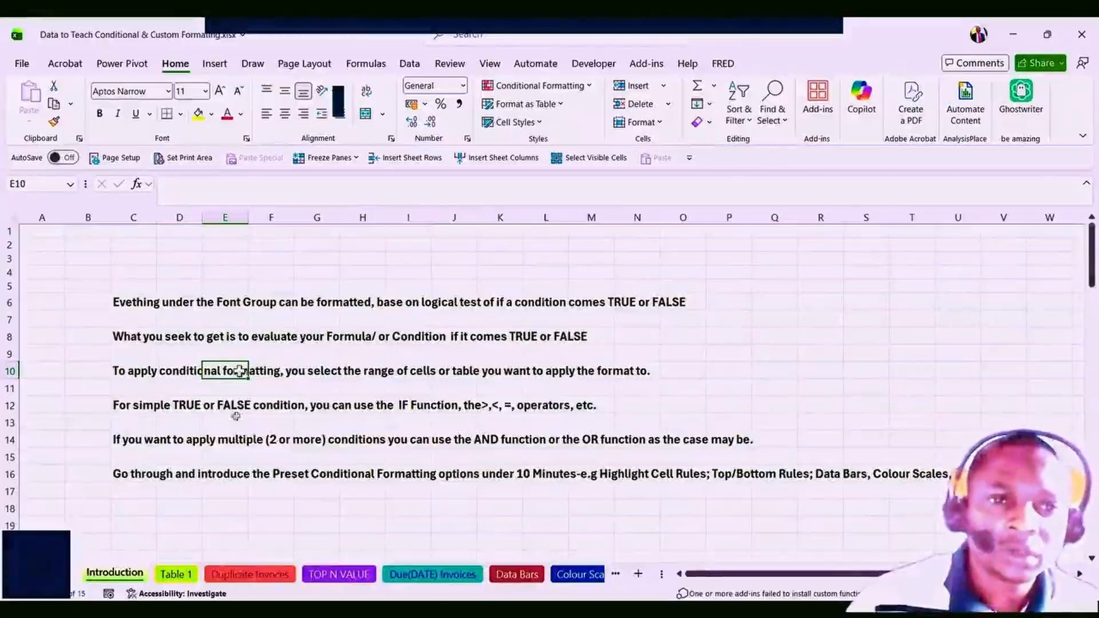
Go over the Introduction notes on simple TRUE/FALSE conditions and row 10's sentence on applying formatting.
left_click(215, 407)
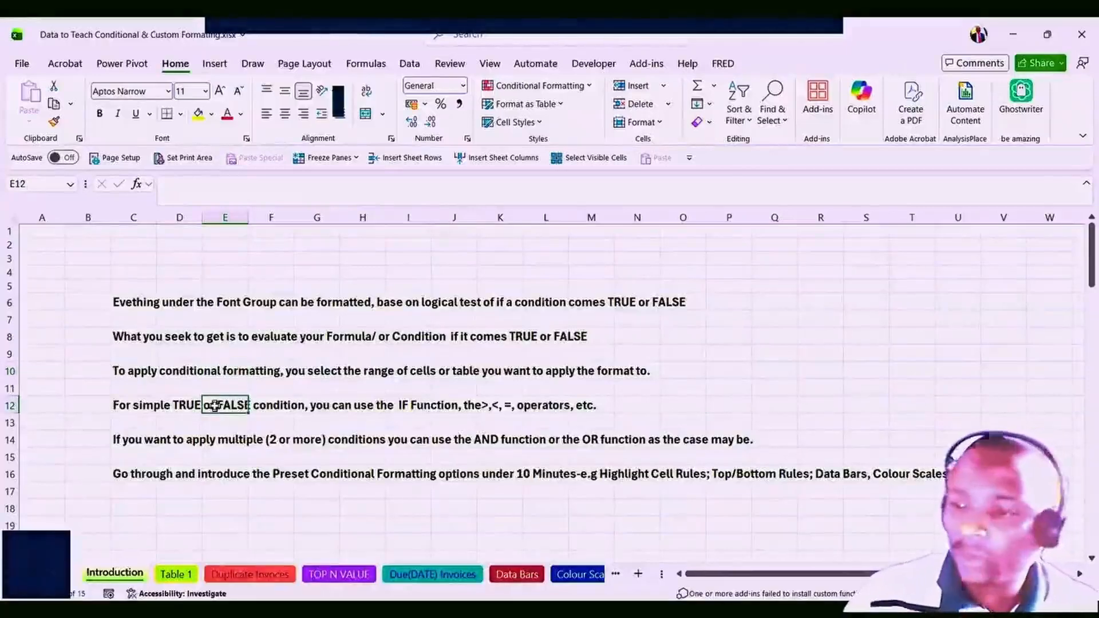
left_click(221, 368)
left_click(160, 369)
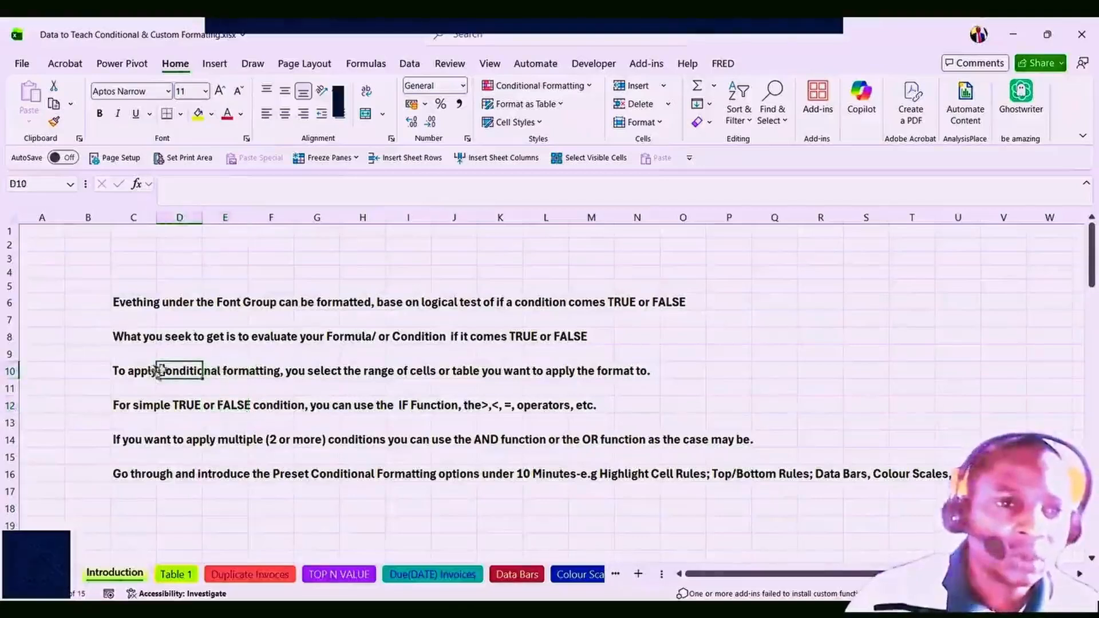
left_click(139, 374)
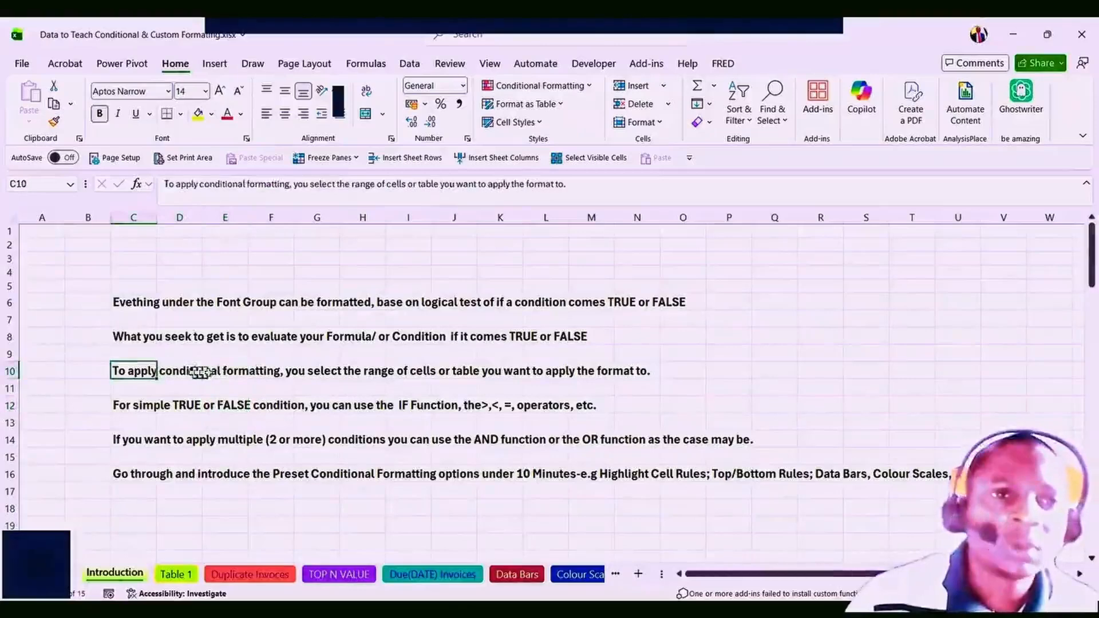
left_click(213, 373)
left_click(317, 372)
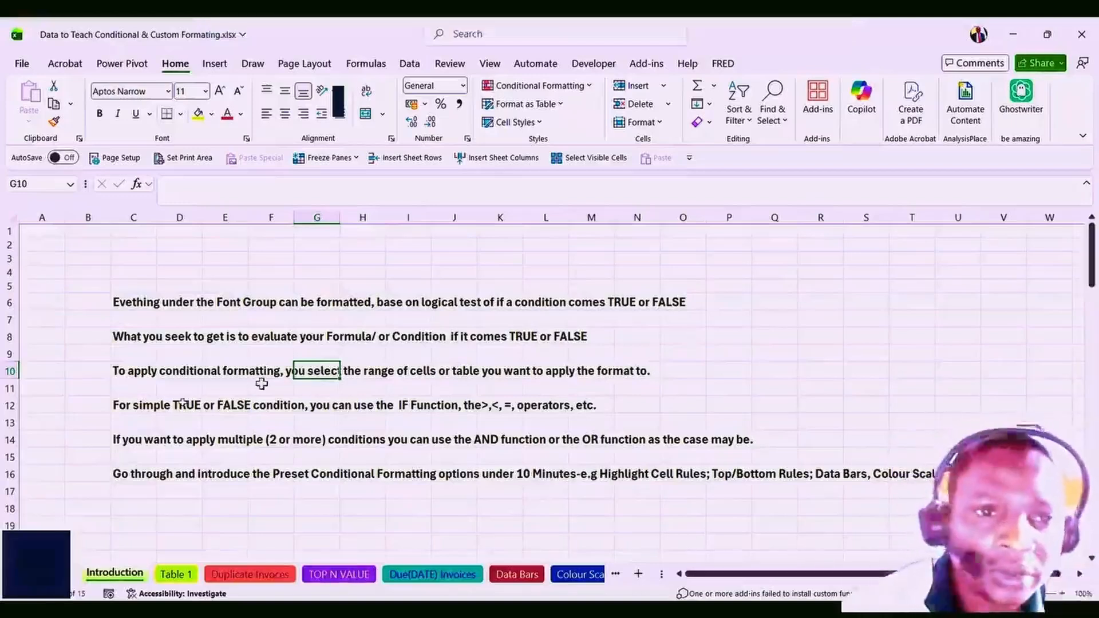
left_click(130, 372)
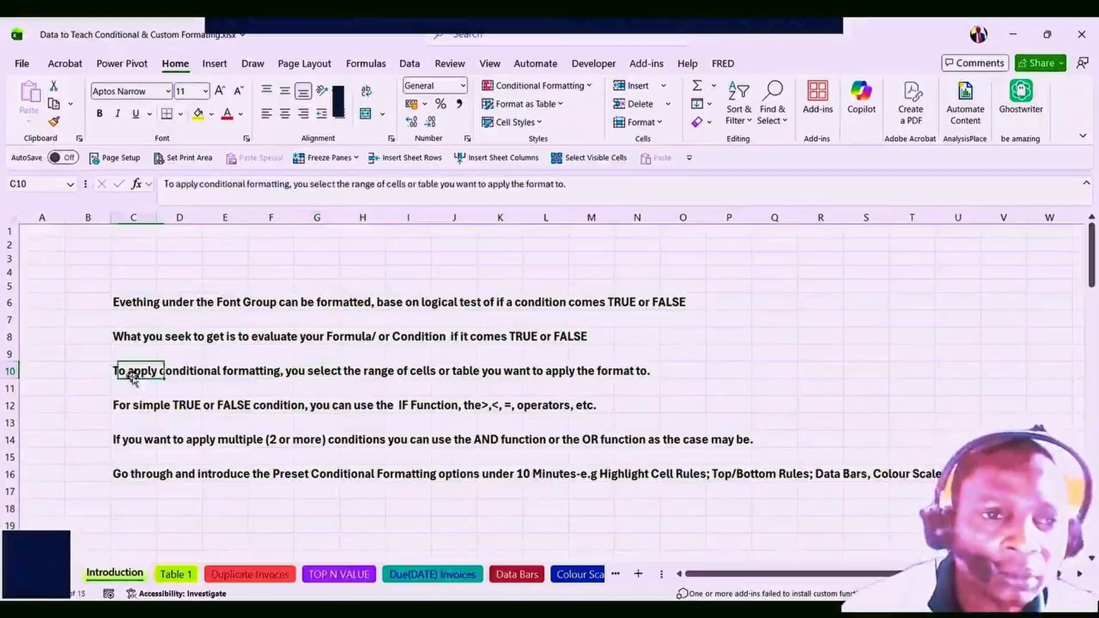
left_click(240, 375)
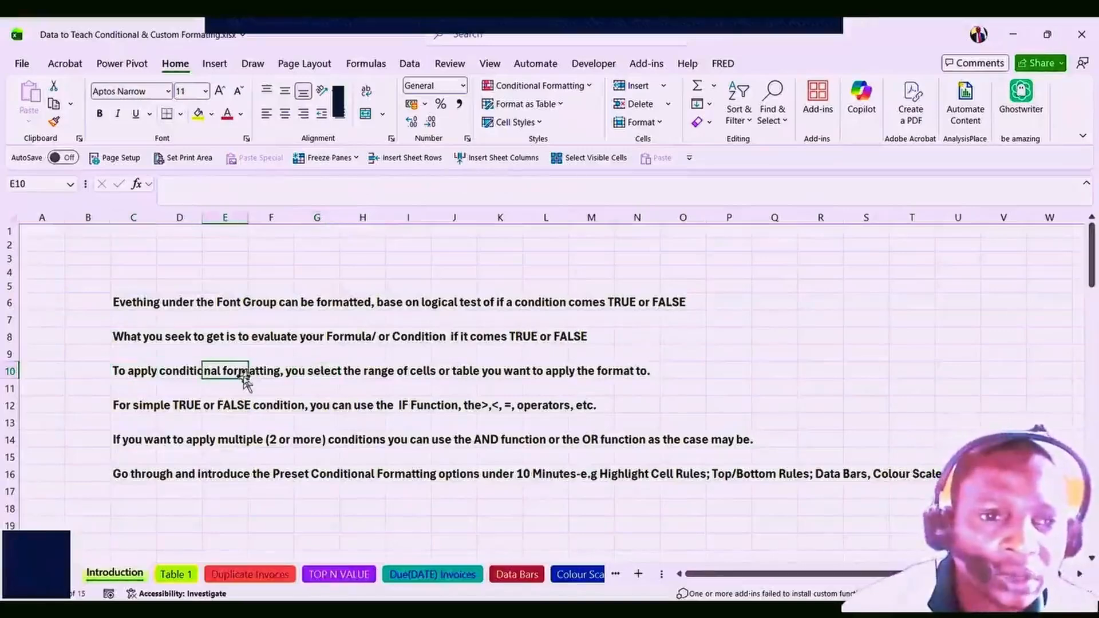
left_click_drag(292, 370, 321, 371)
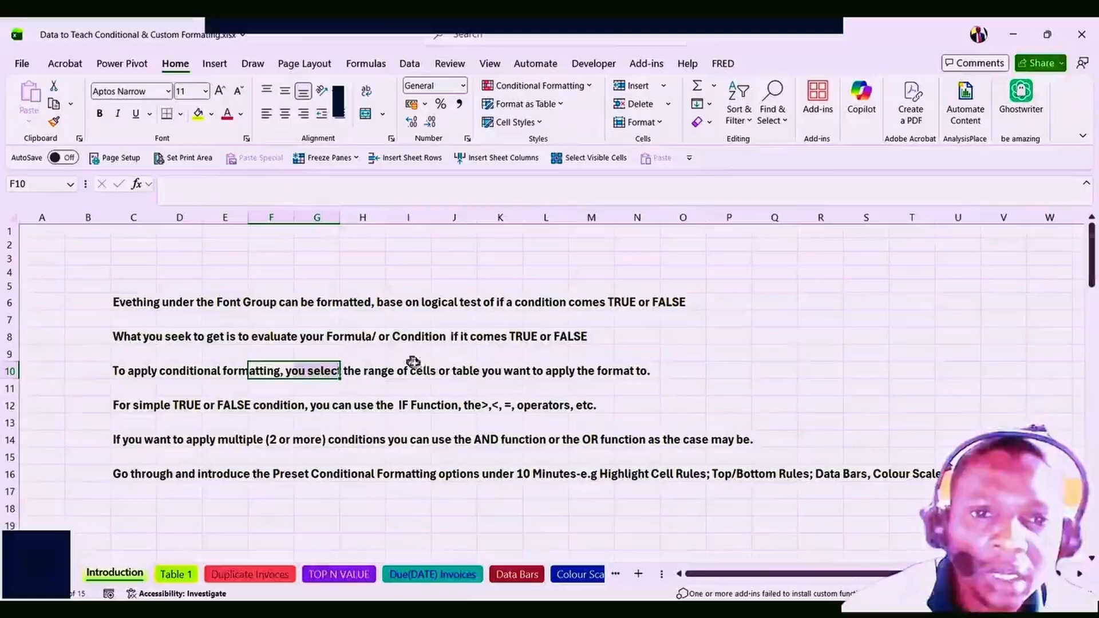
left_click(505, 371)
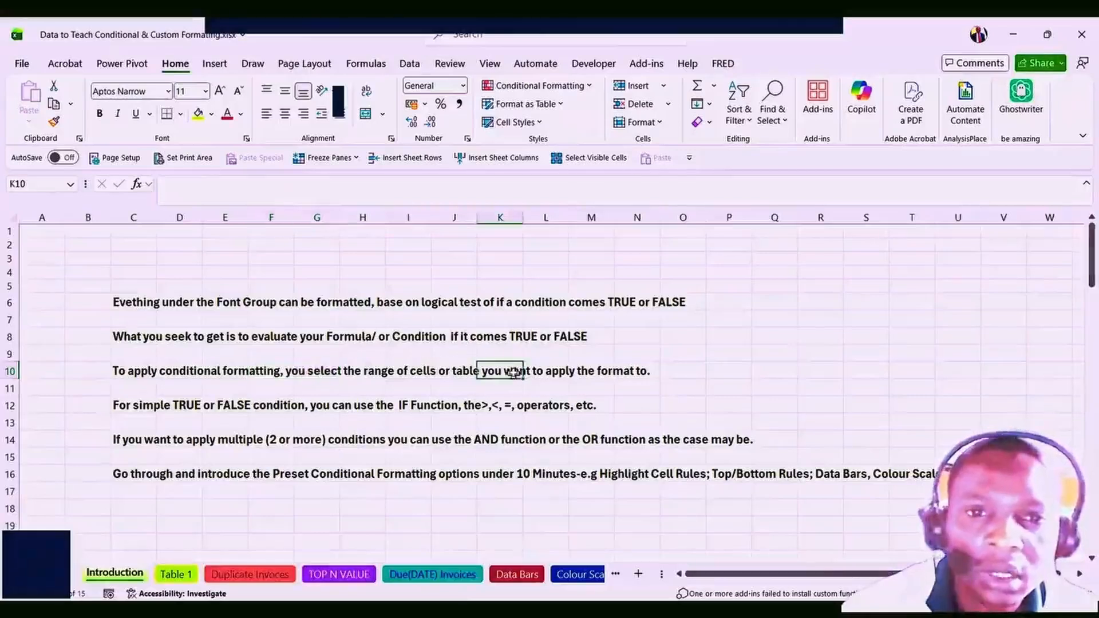
left_click(183, 371)
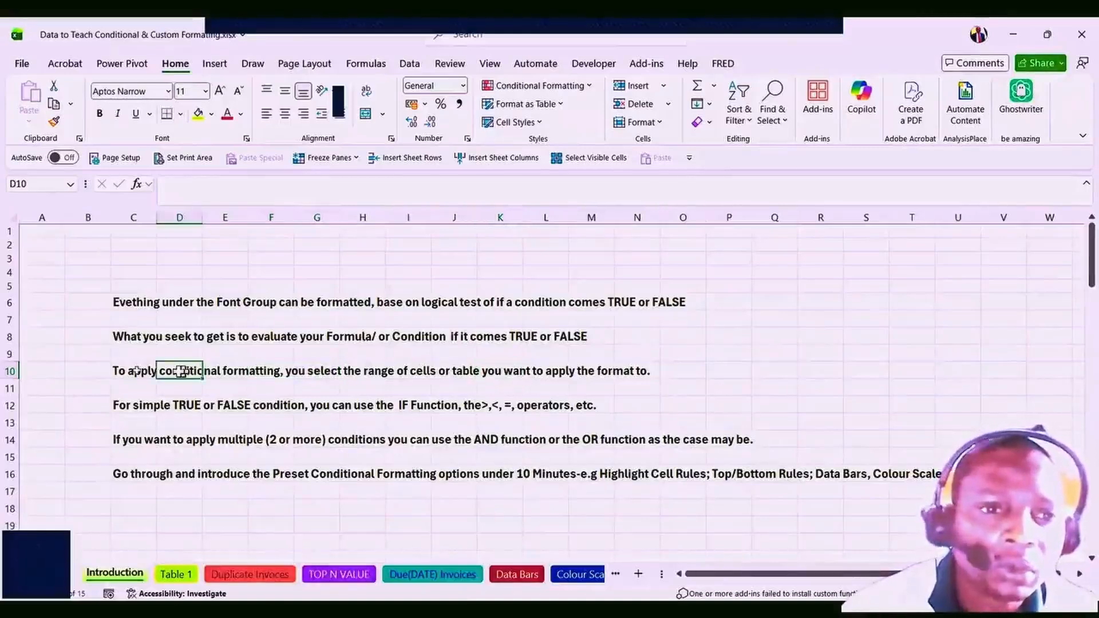
left_click(138, 373)
key("Right")
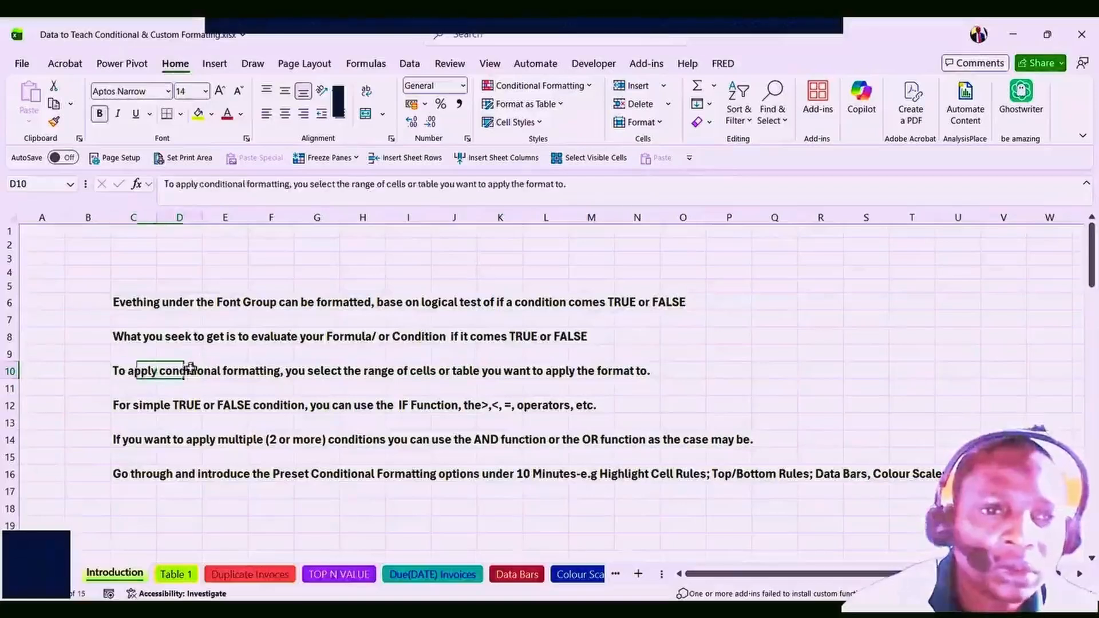
left_click(138, 372)
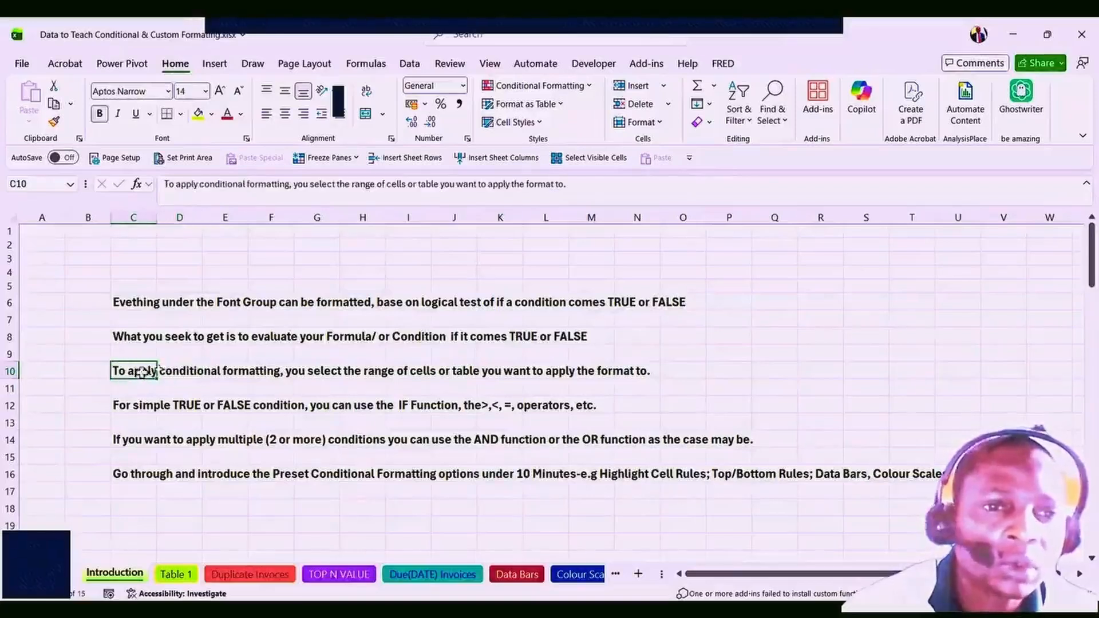
left_click(186, 371)
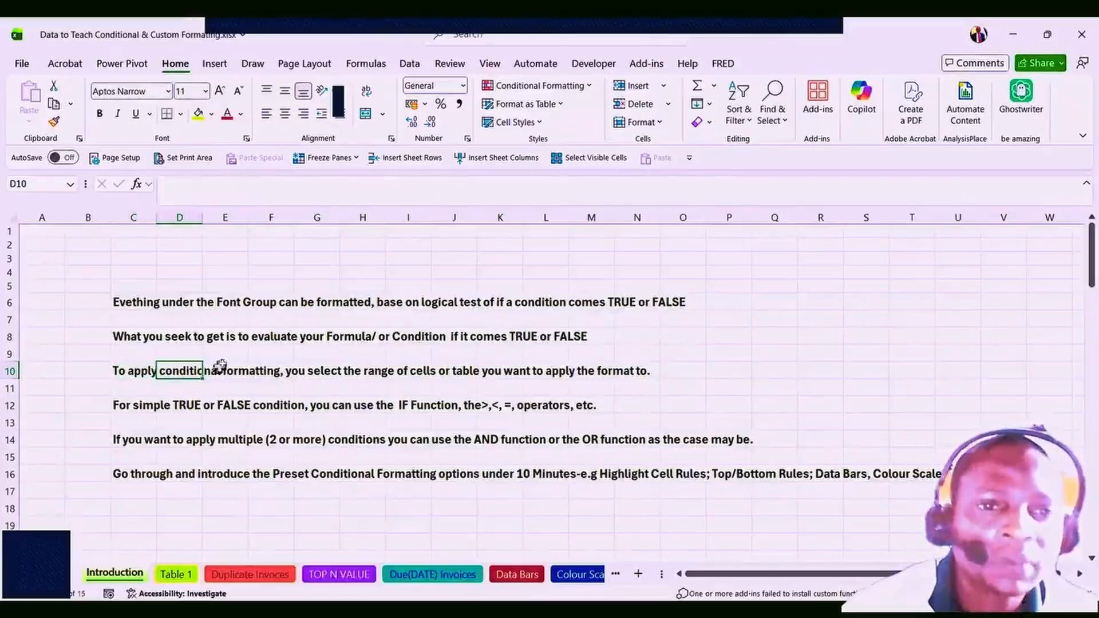
Compare the row 6, row 8 and row 10 note sentences on the Introduction sheet.
left_click(165, 339)
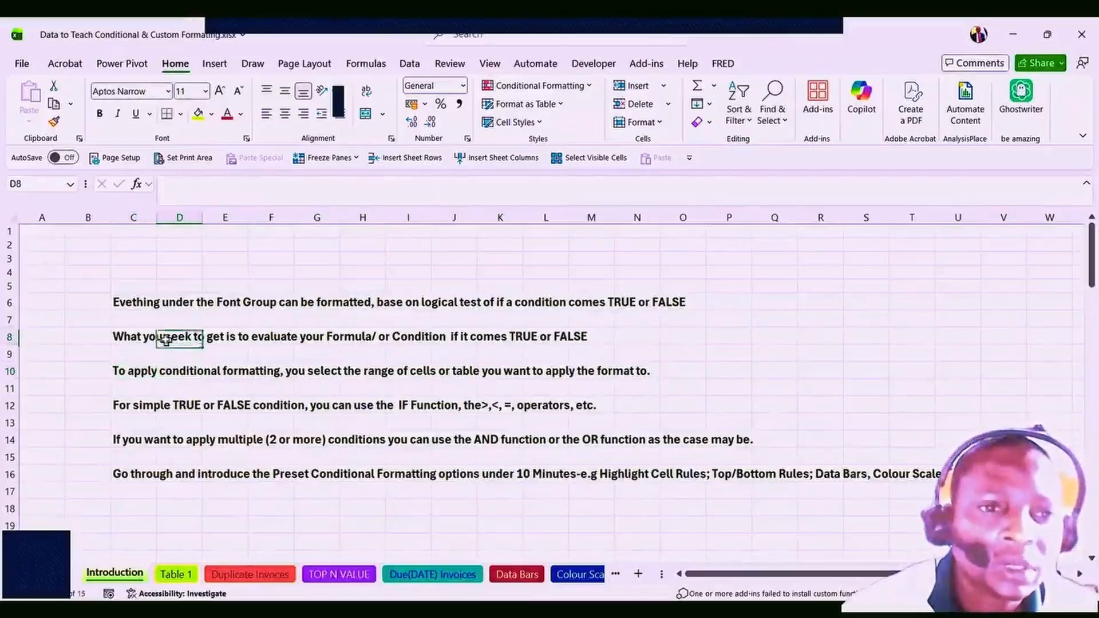
left_click(122, 339)
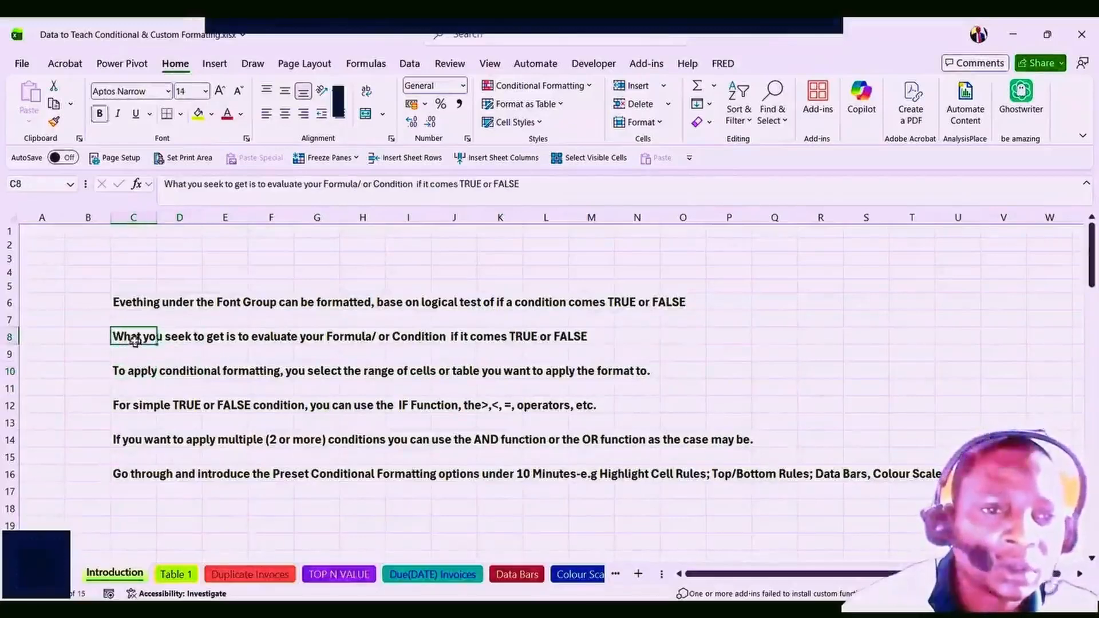
left_click(260, 371)
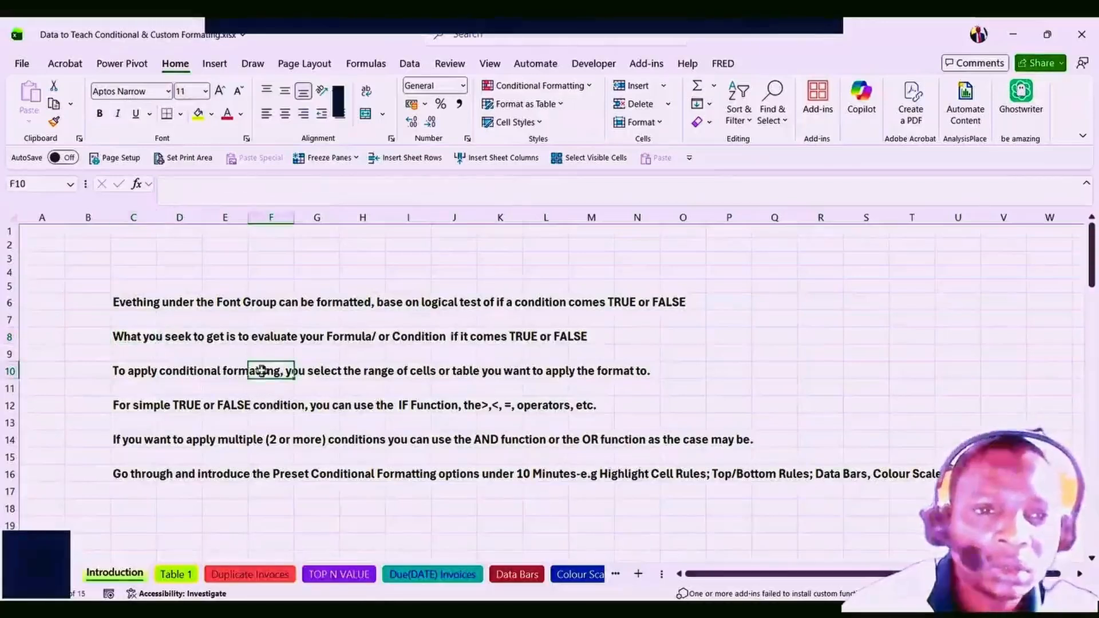
left_click(144, 372)
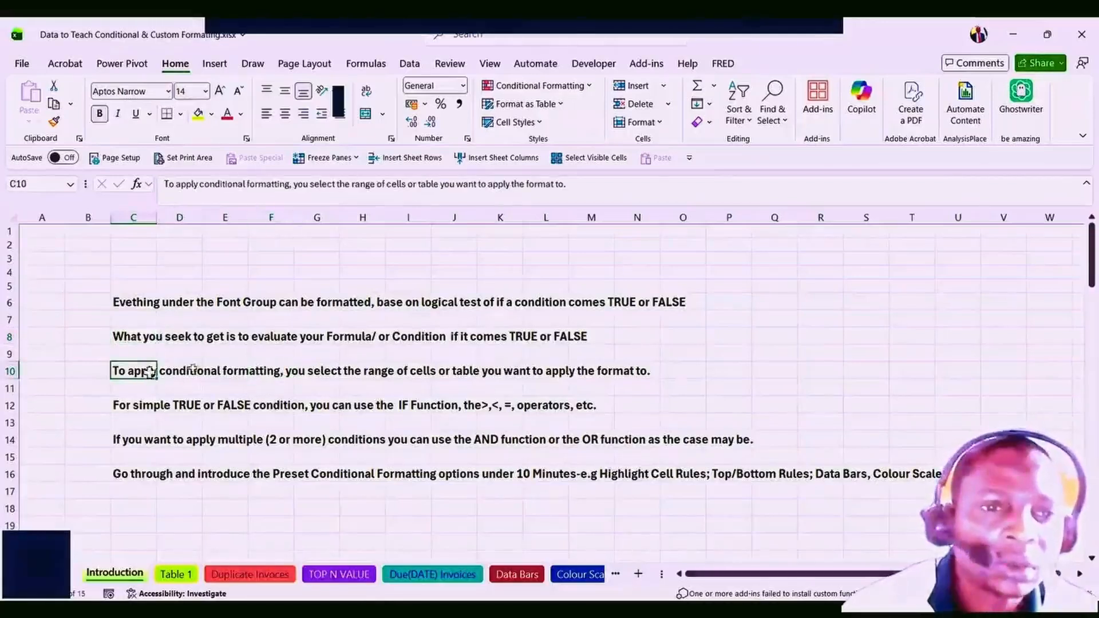
left_click(198, 371)
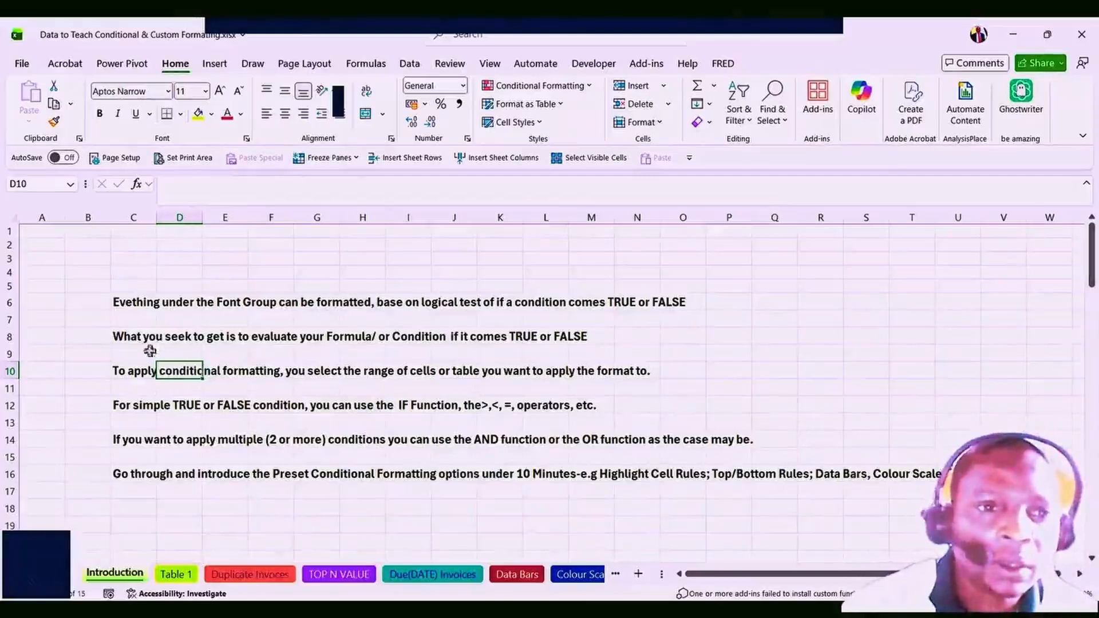
left_click(141, 376)
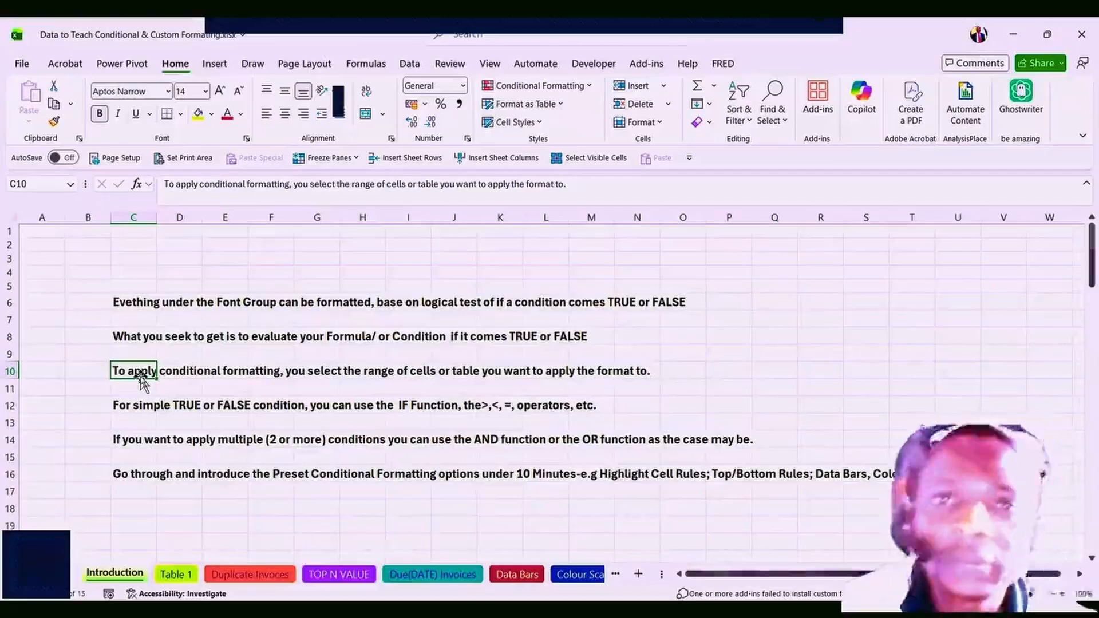
left_click(207, 371)
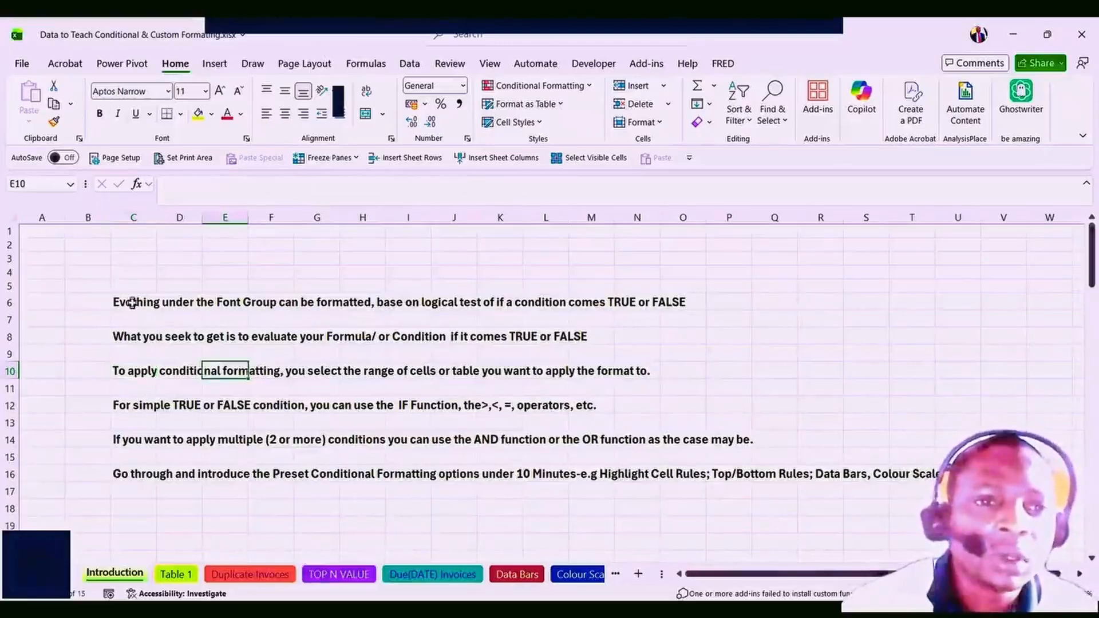
left_click(132, 303)
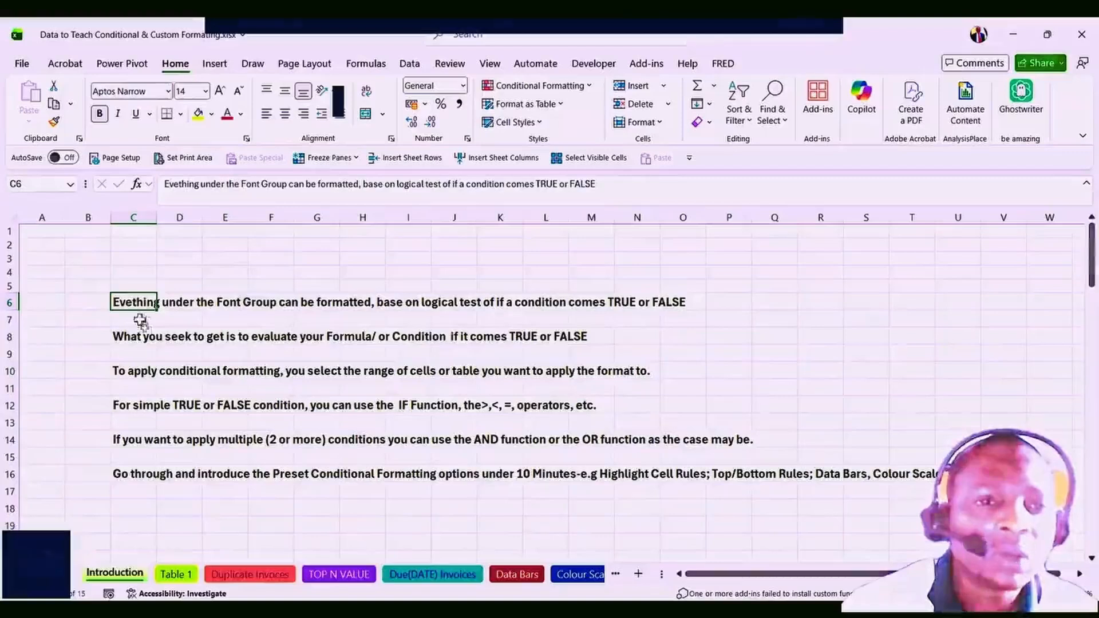
left_click(142, 338)
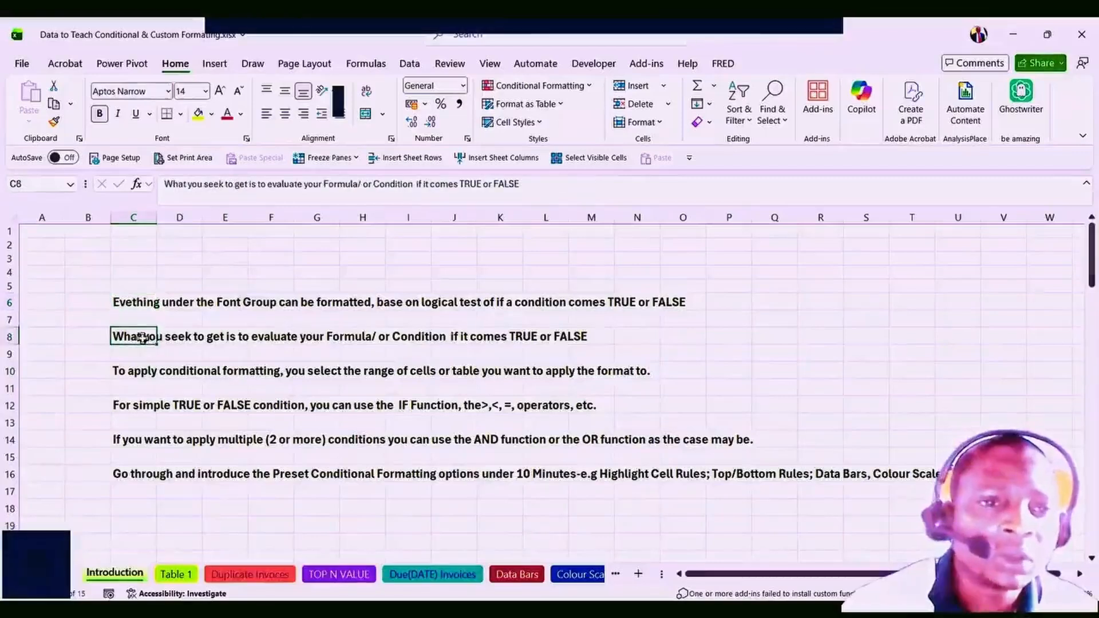
left_click(144, 373)
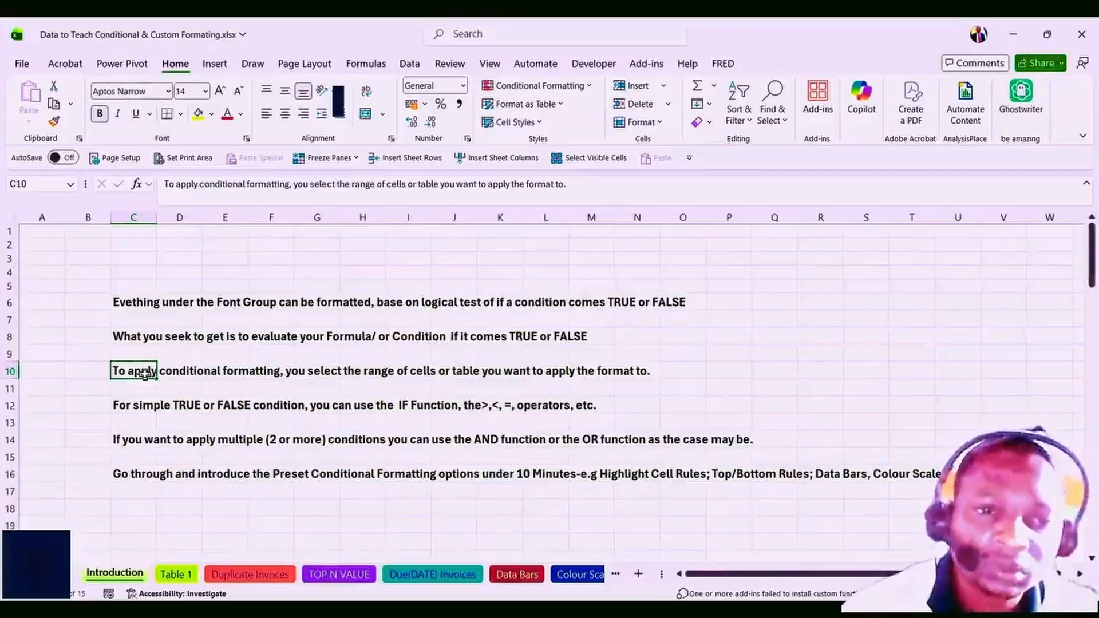
left_click(187, 372)
left_click(148, 372)
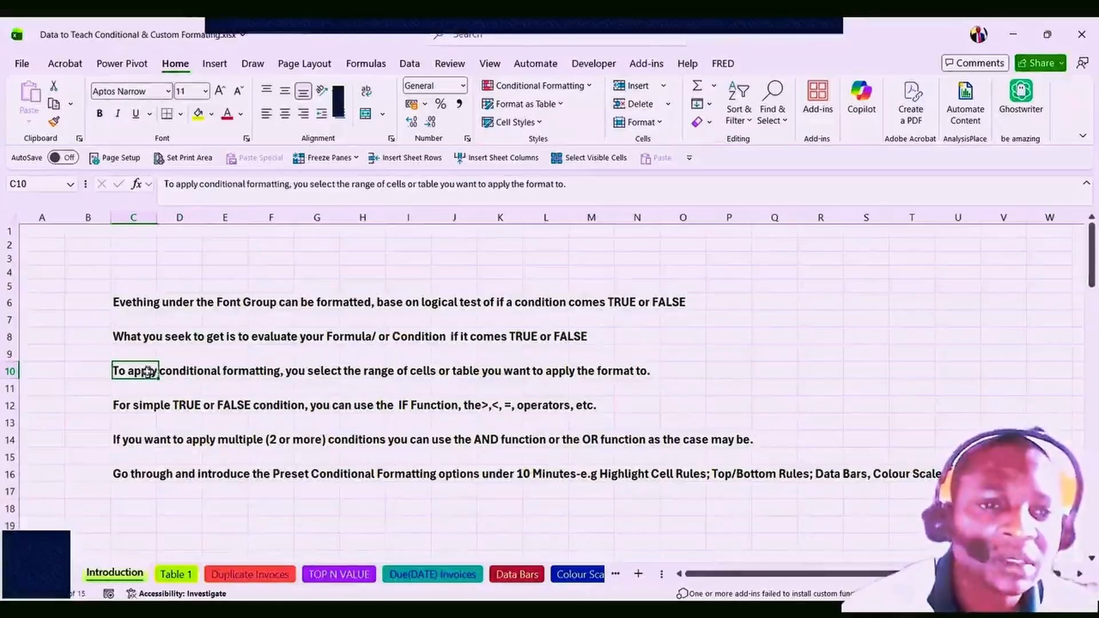
left_click(186, 372)
Walk through row 8's explanation of evaluating a formula or condition as TRUE or FALSE.
left_click(134, 339)
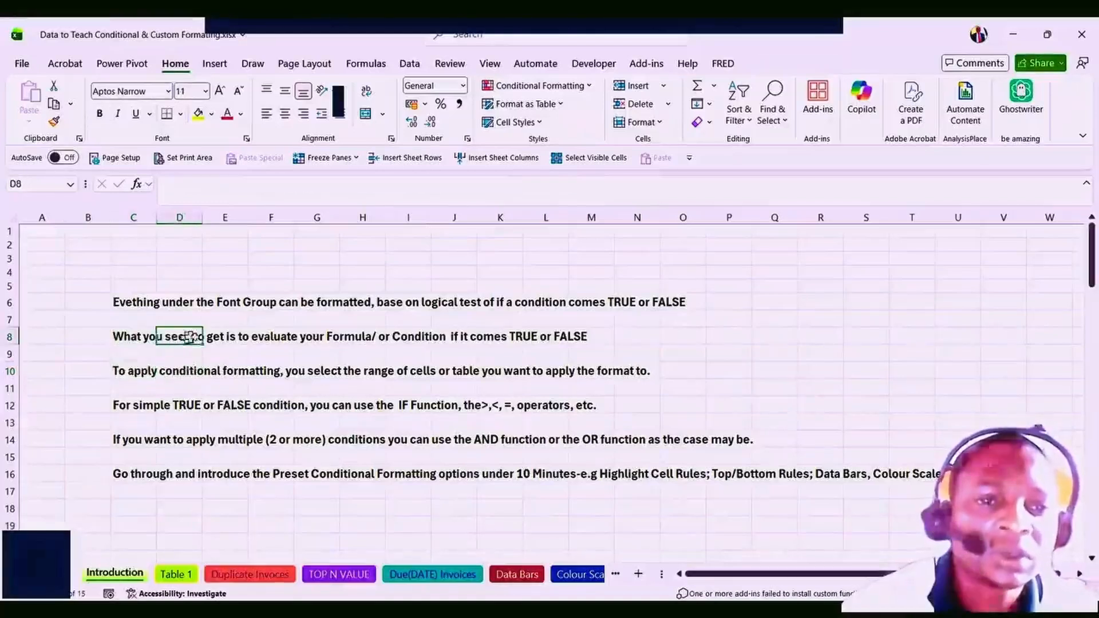
left_click(228, 337)
left_click(281, 337)
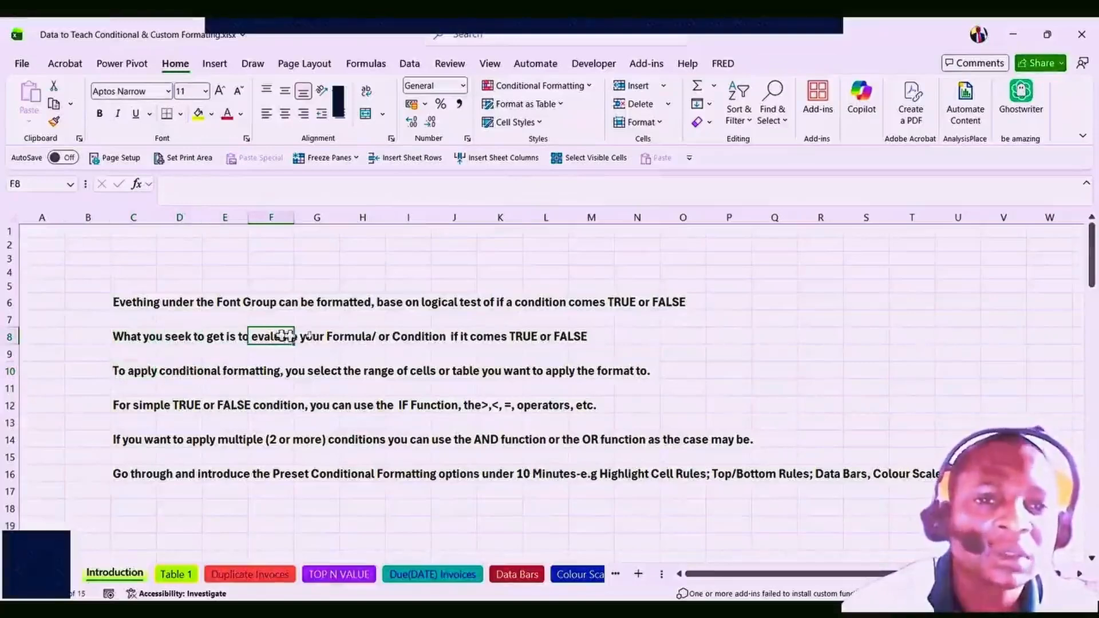
left_click(331, 336)
left_click(399, 336)
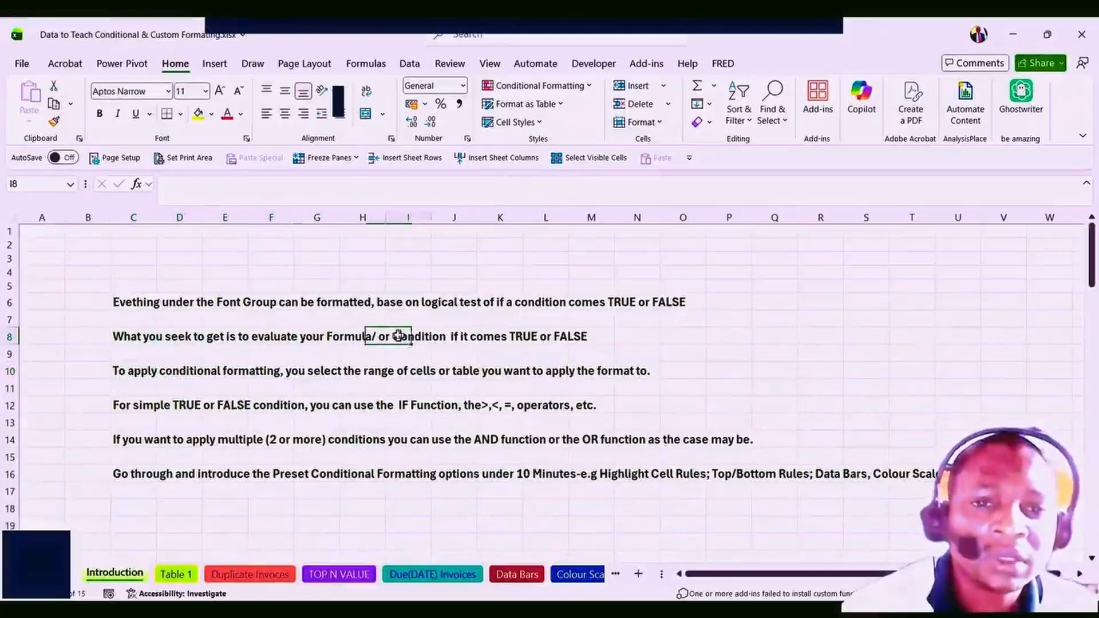
left_click(466, 332)
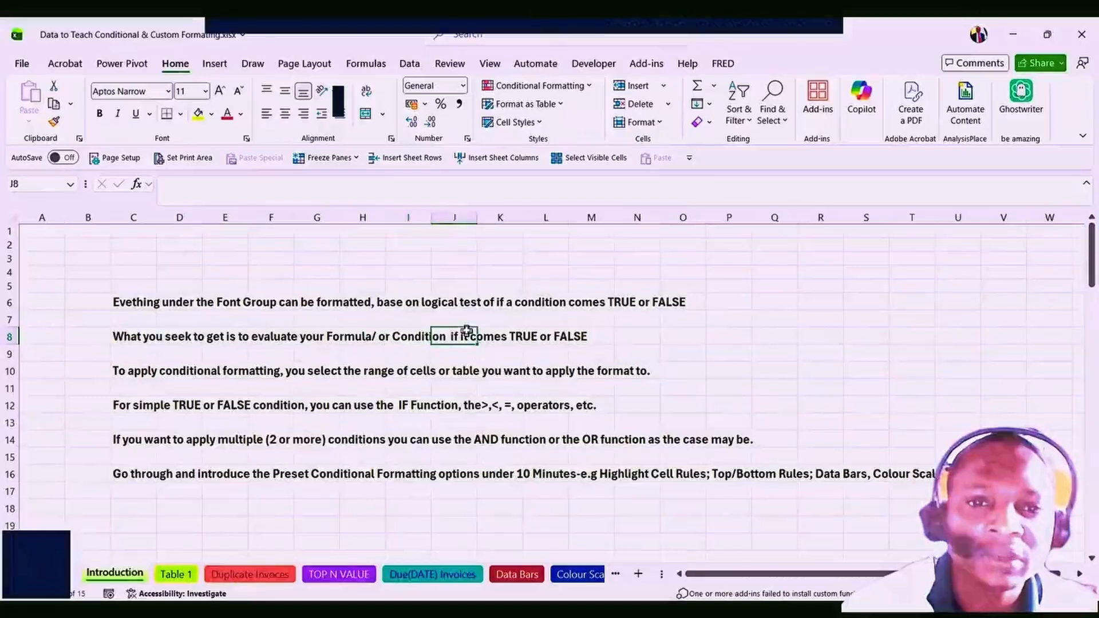
left_click(525, 336)
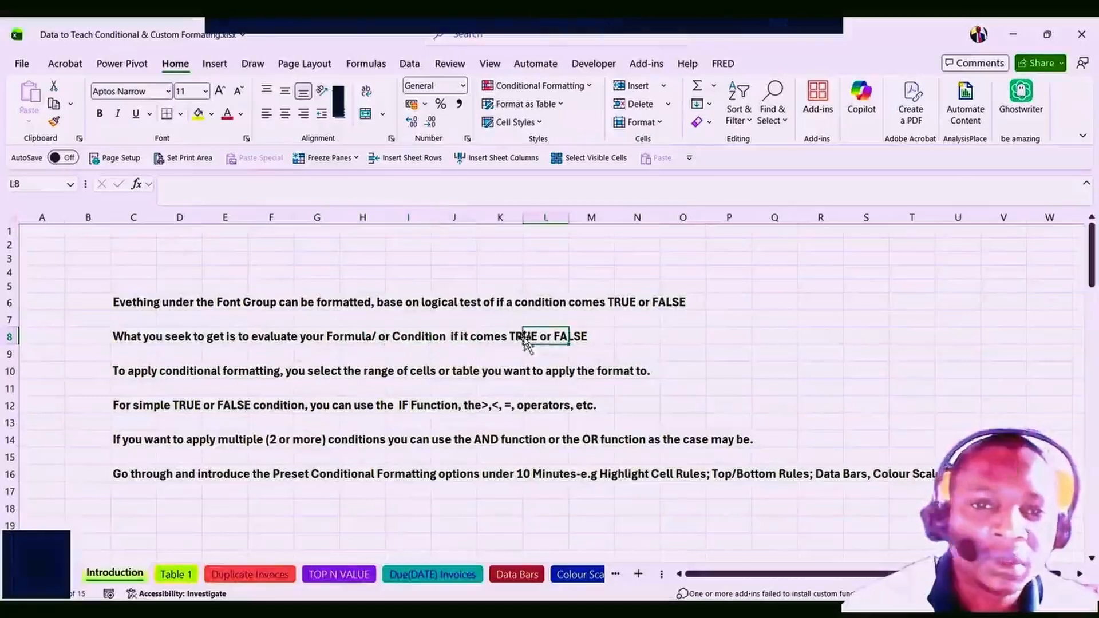
left_click(138, 372)
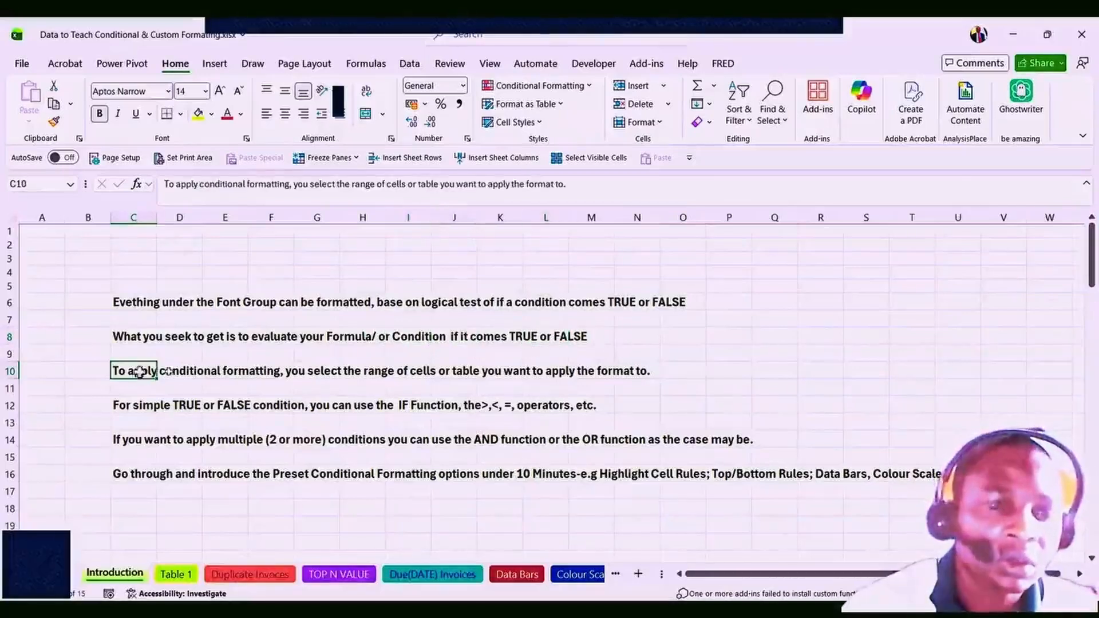
left_click(173, 375)
left_click(142, 371)
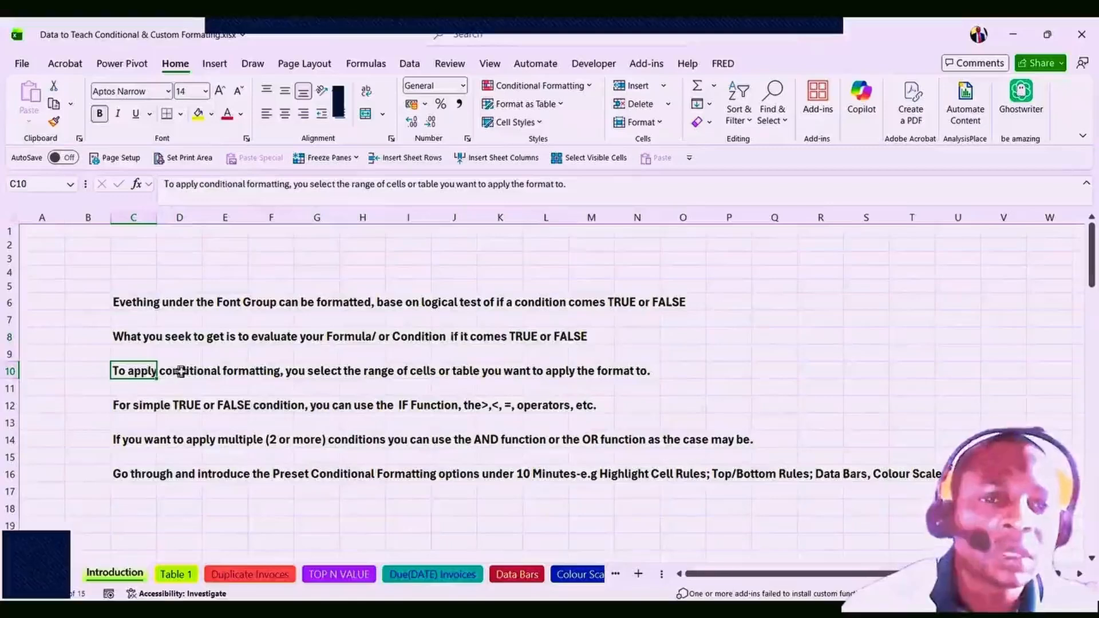
Highlight the word 'conditional' in row 10's note on applying formatting.
left_click(212, 368)
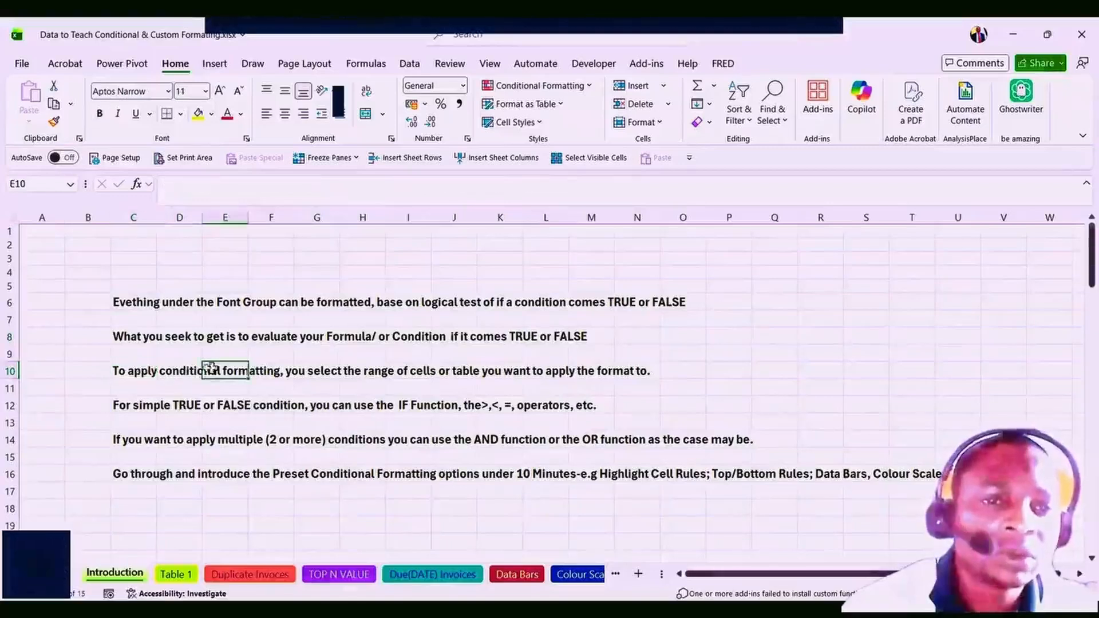
left_click(142, 374)
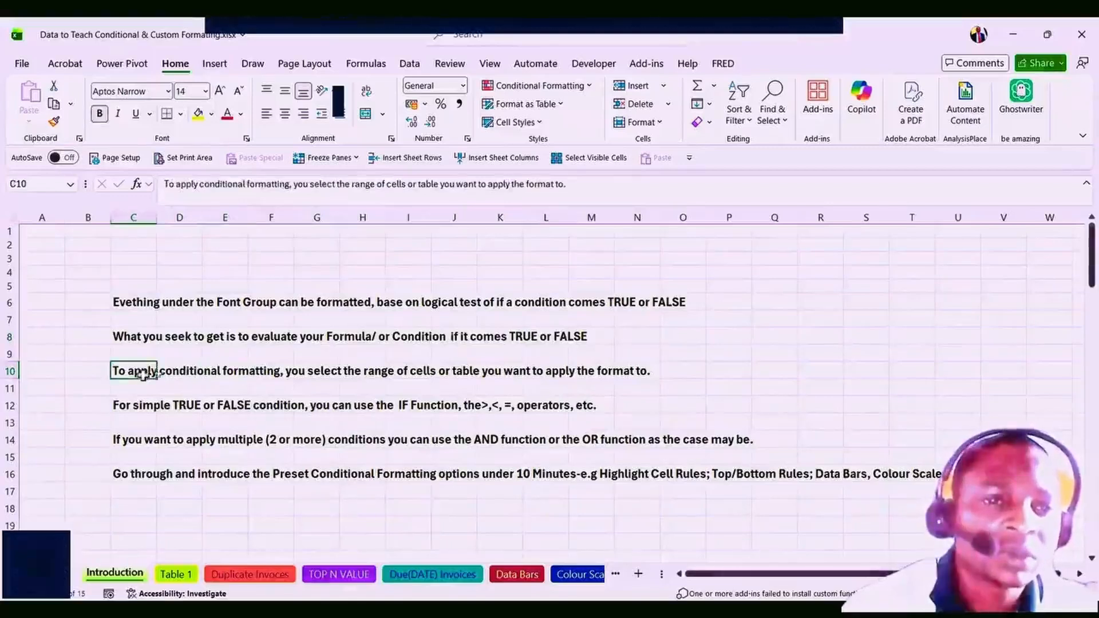
left_click(185, 372)
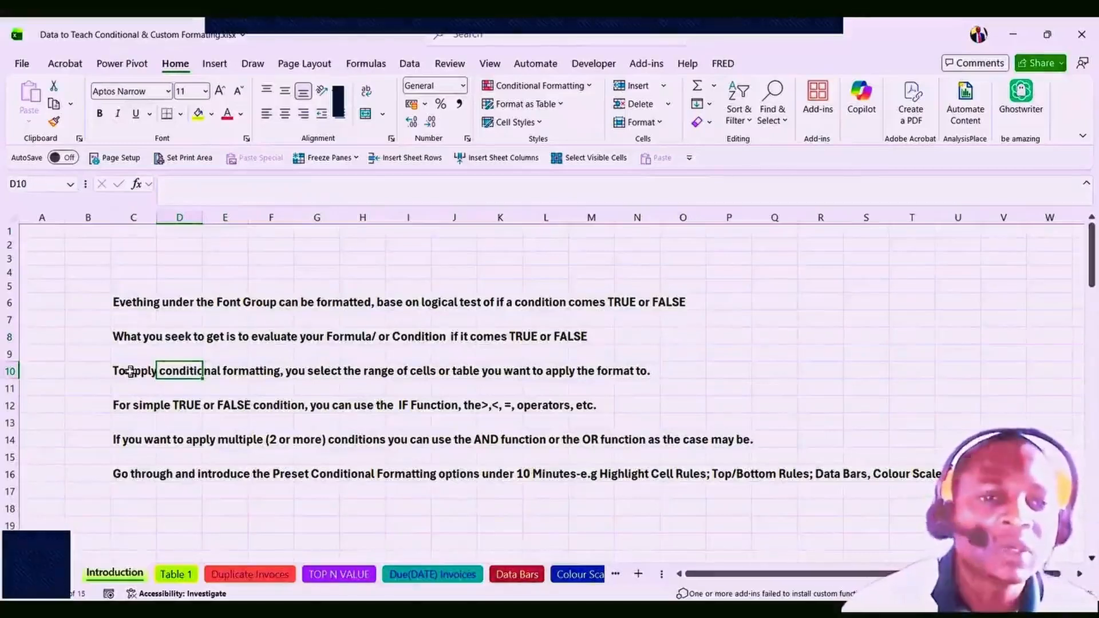
left_click(132, 371)
left_click(214, 374)
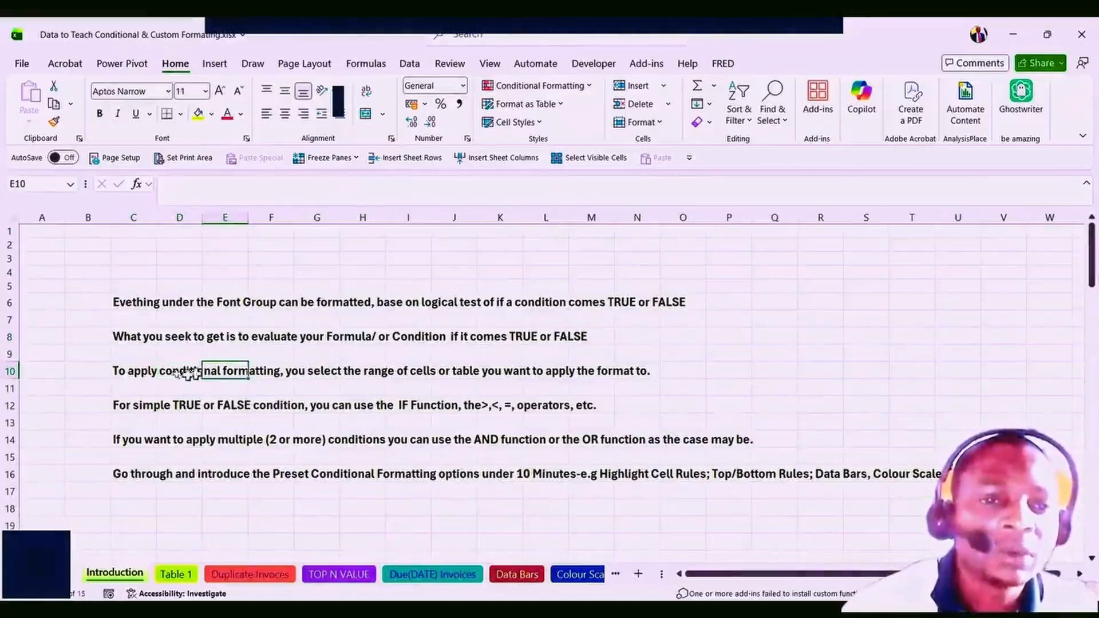
left_click(146, 373)
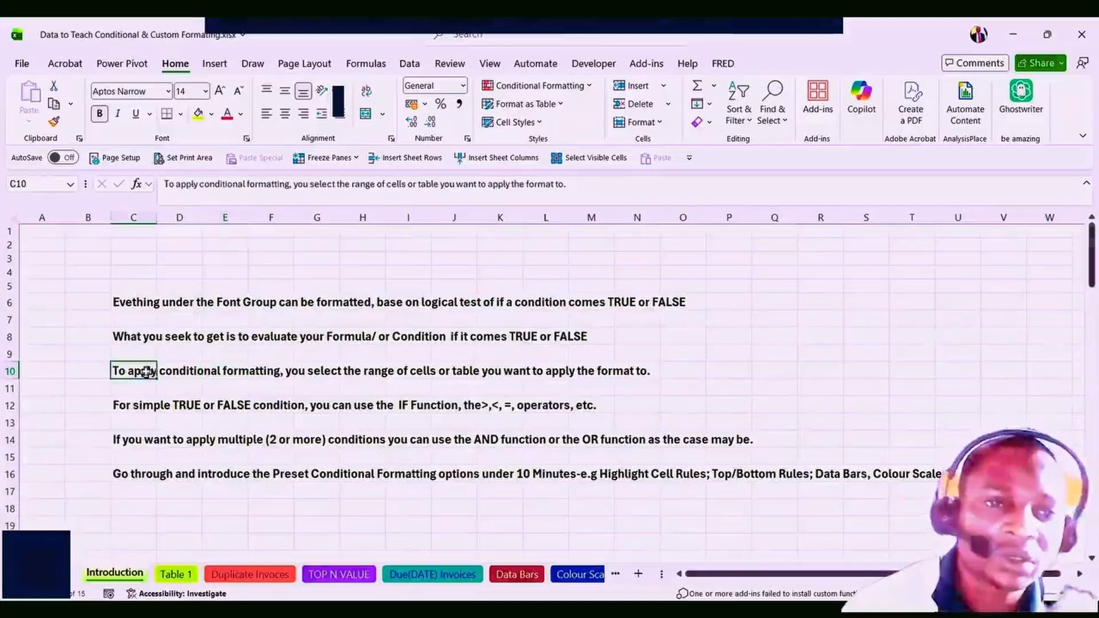
left_click(196, 373)
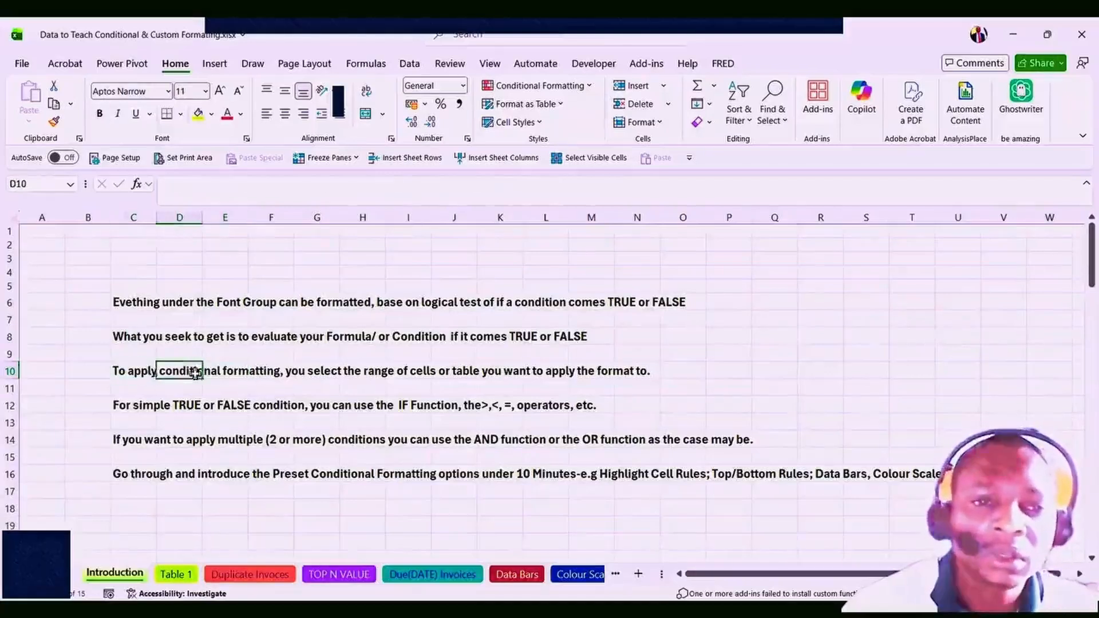
left_click(136, 373)
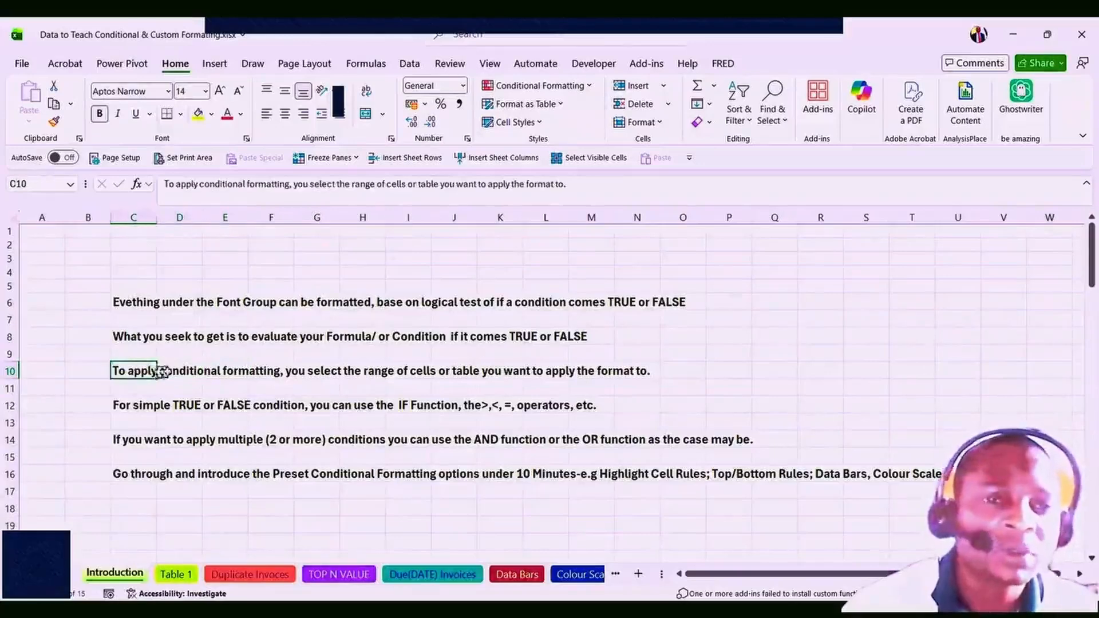
left_click(182, 373)
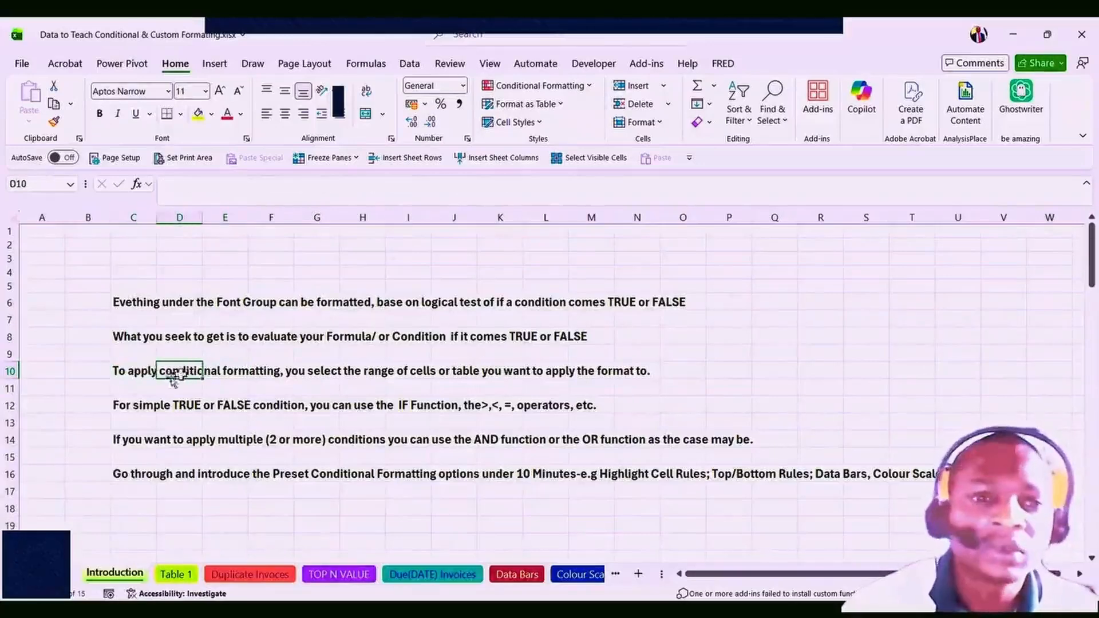
left_click(129, 372)
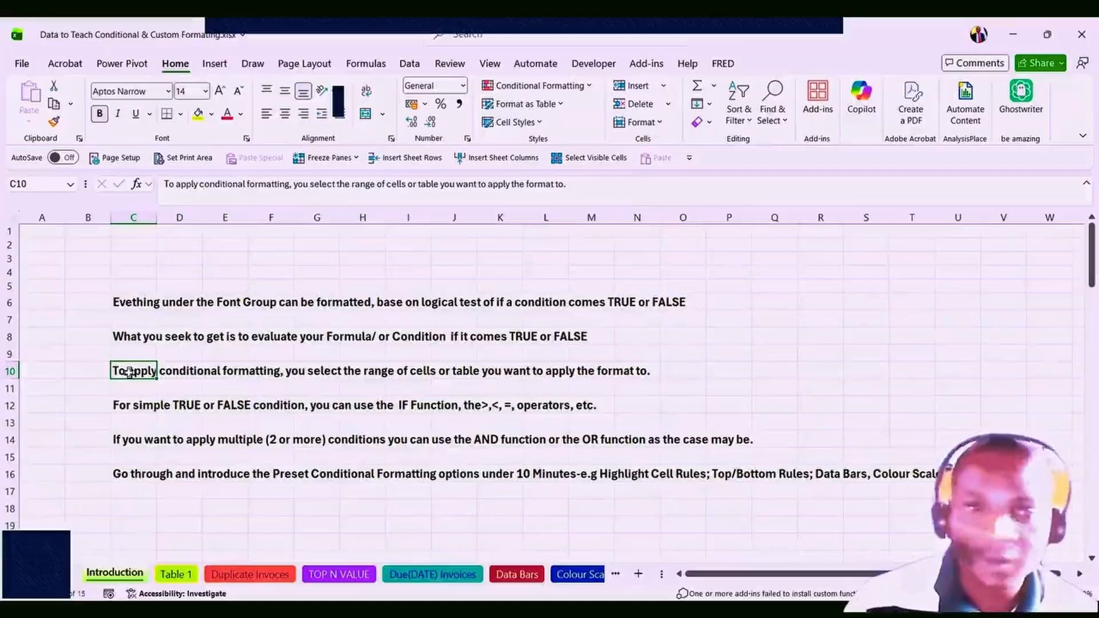
left_click(177, 371)
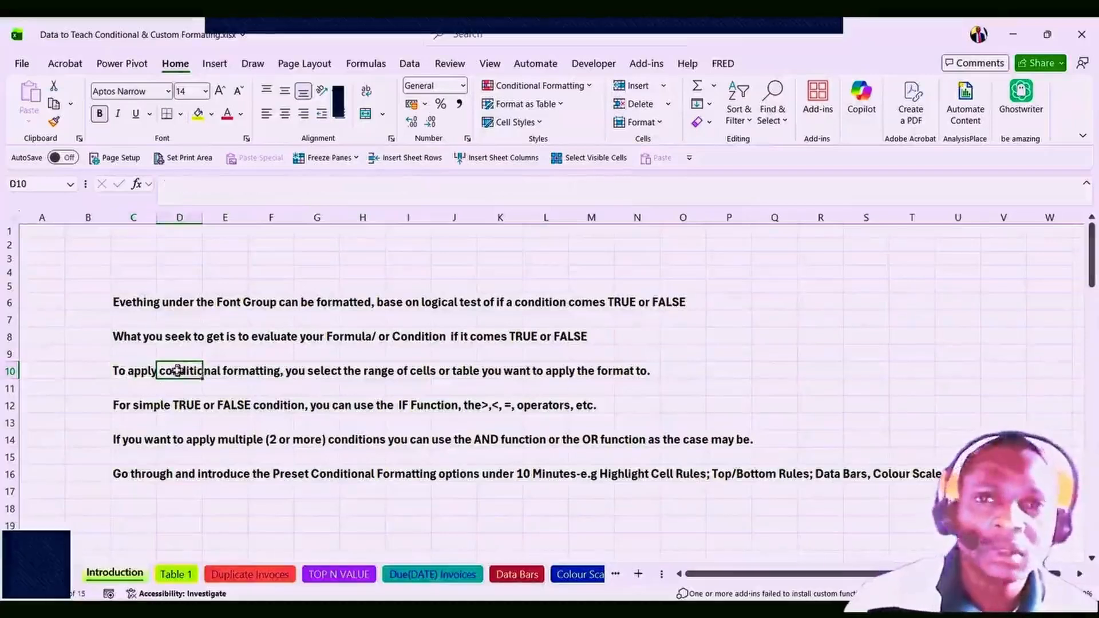
left_click(139, 373)
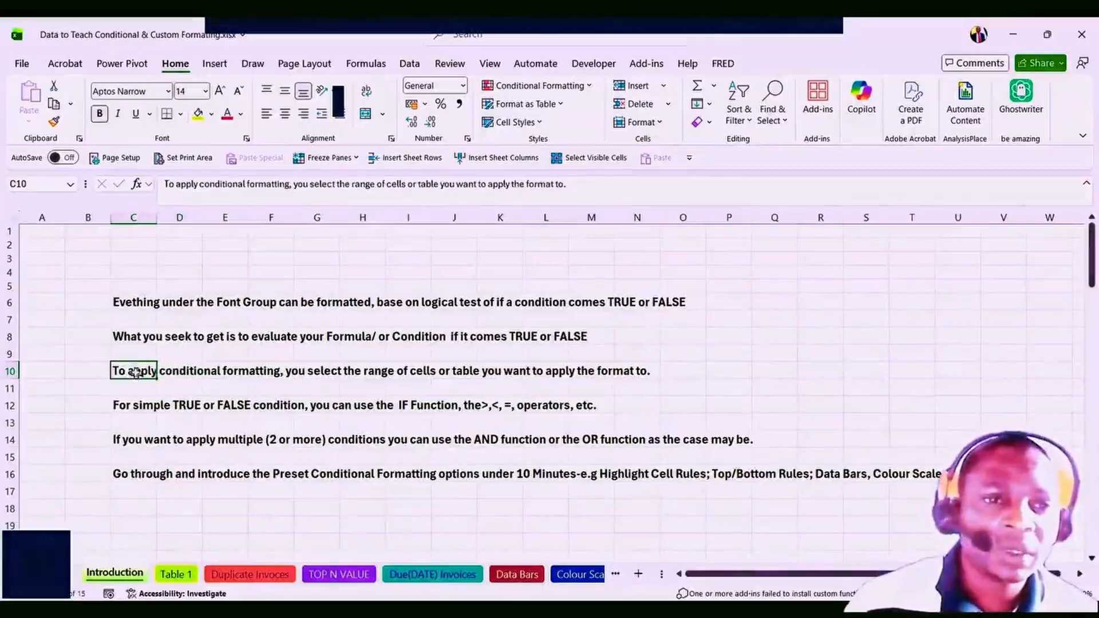
left_click(185, 373)
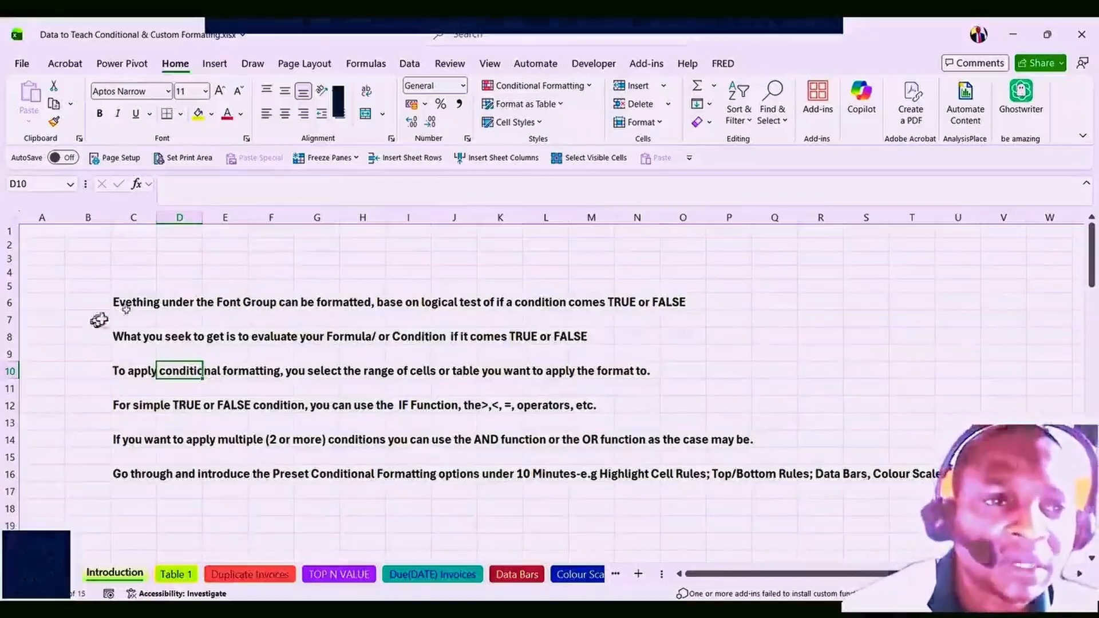
Relate row 6's Font Group note to Format Cells, viewing Number, Alignment, Font, Border and Fill tabs.
left_click(125, 304)
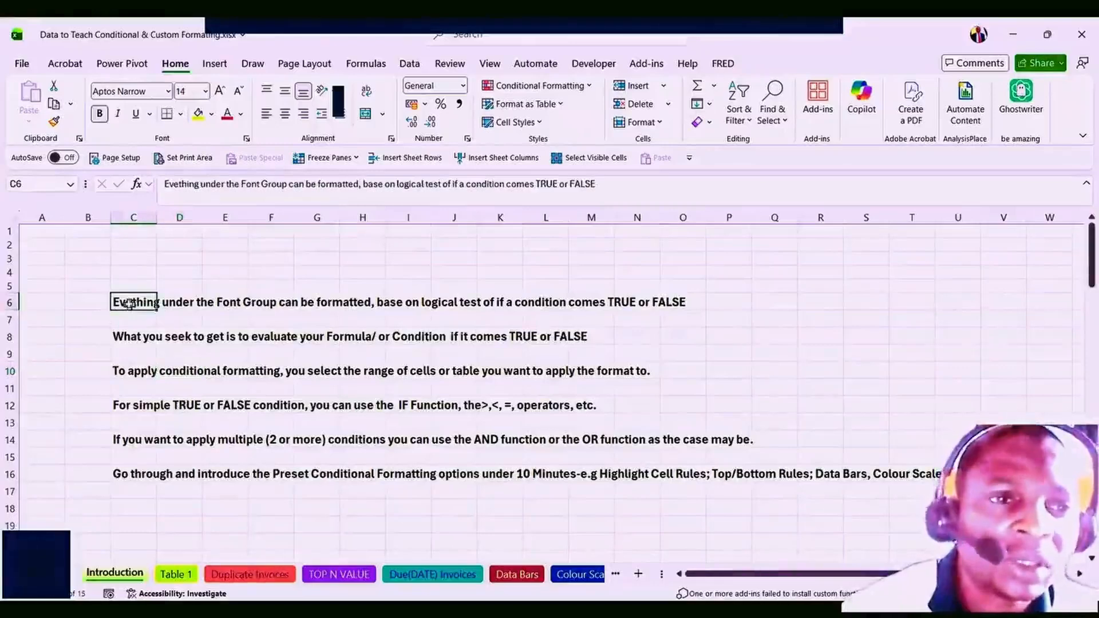
left_click(186, 305)
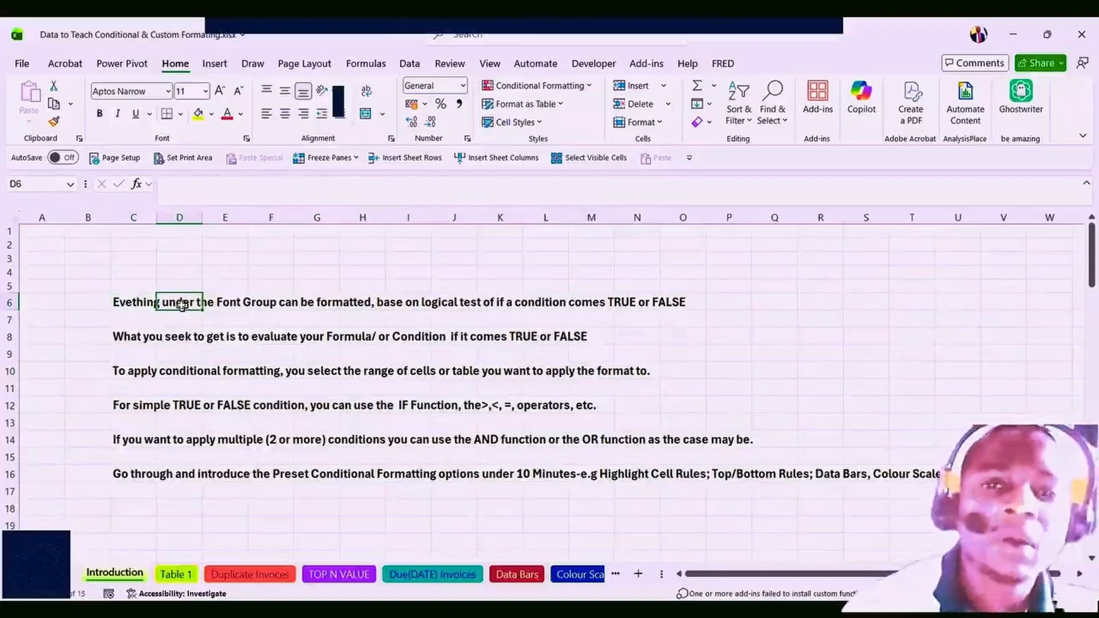
left_click(617, 302)
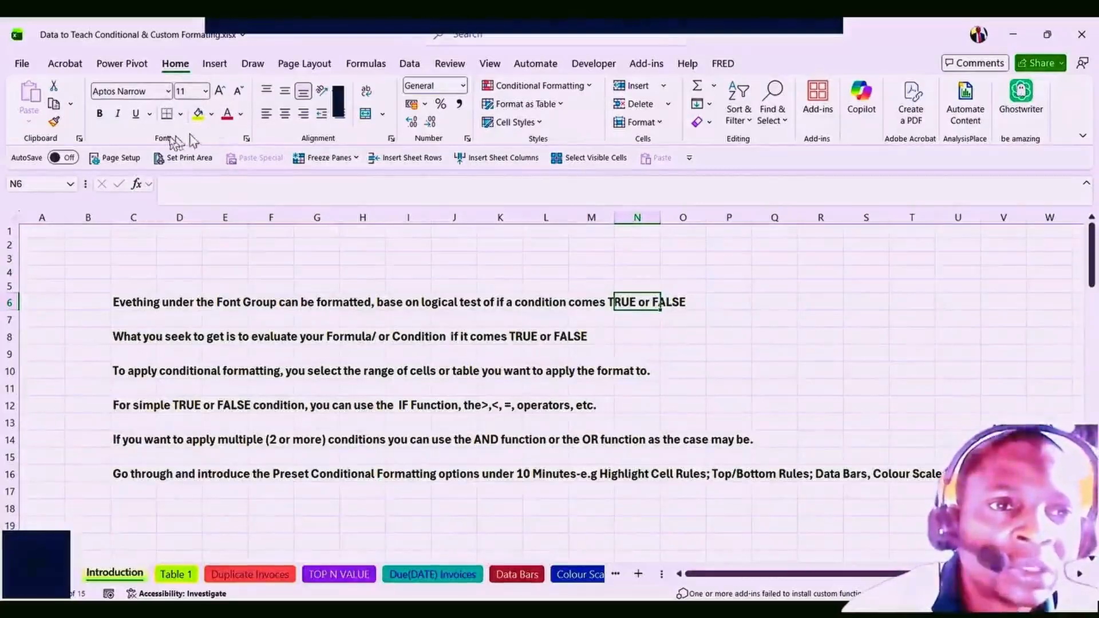
left_click(248, 140)
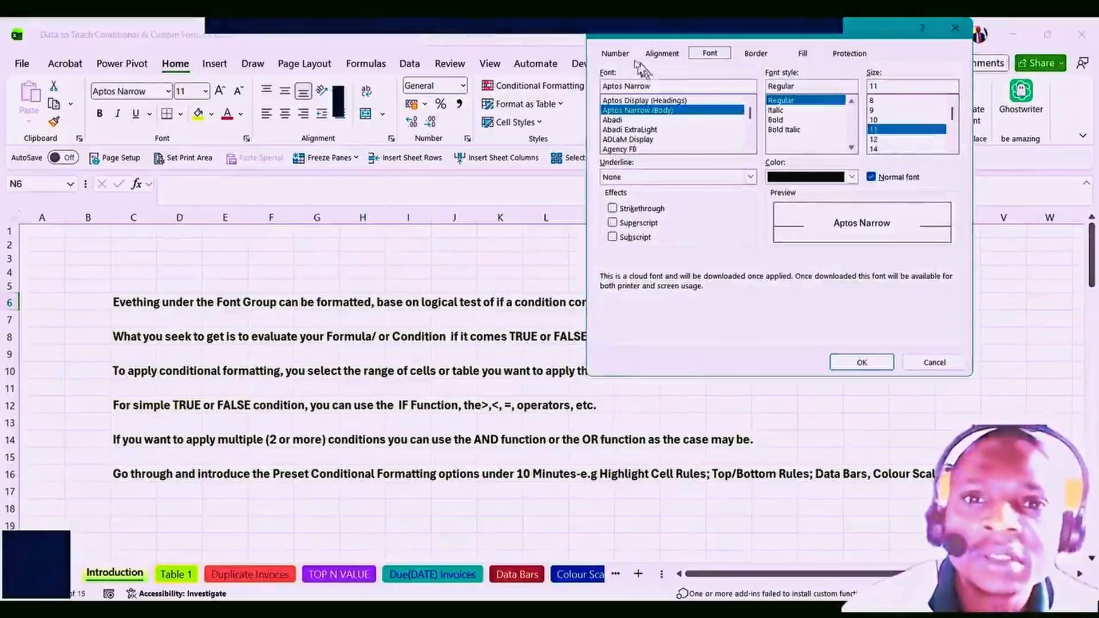
left_click(615, 55)
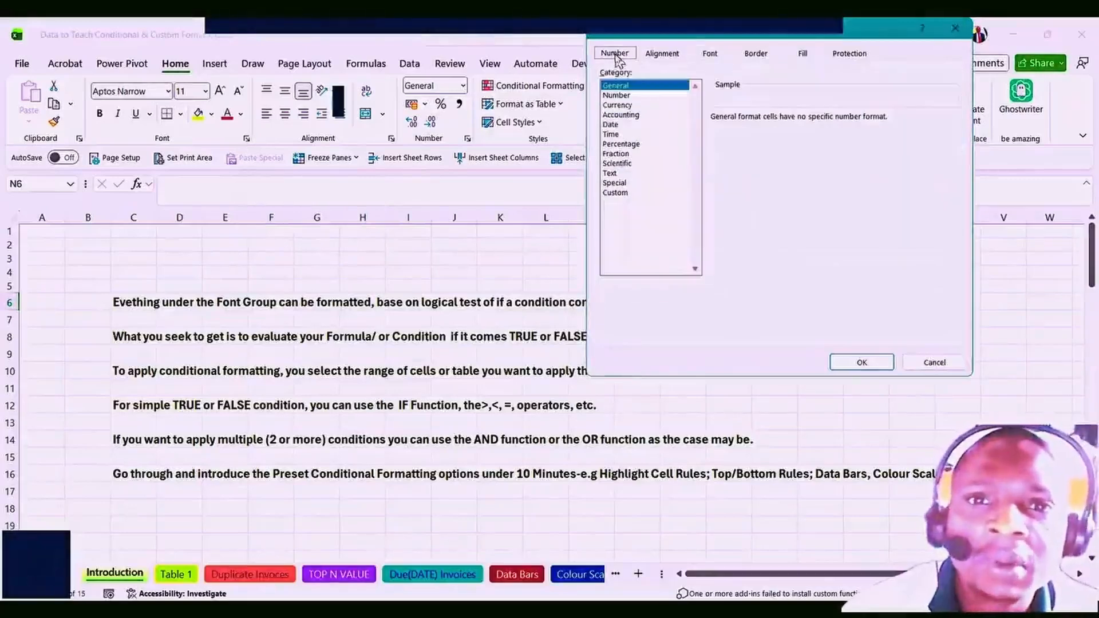
left_click(669, 54)
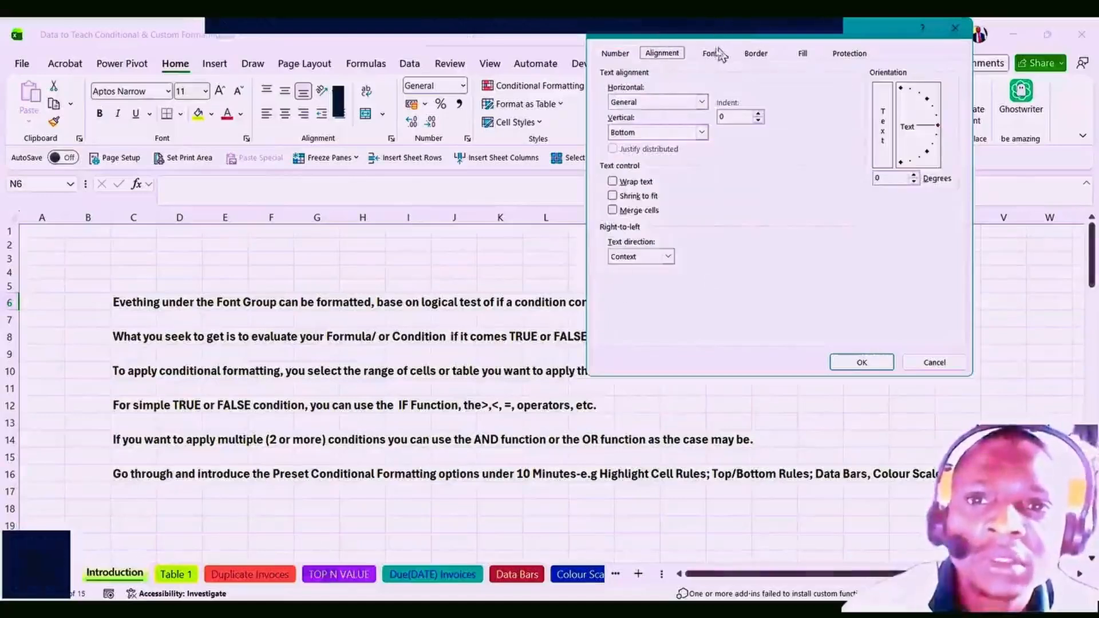
left_click(713, 54)
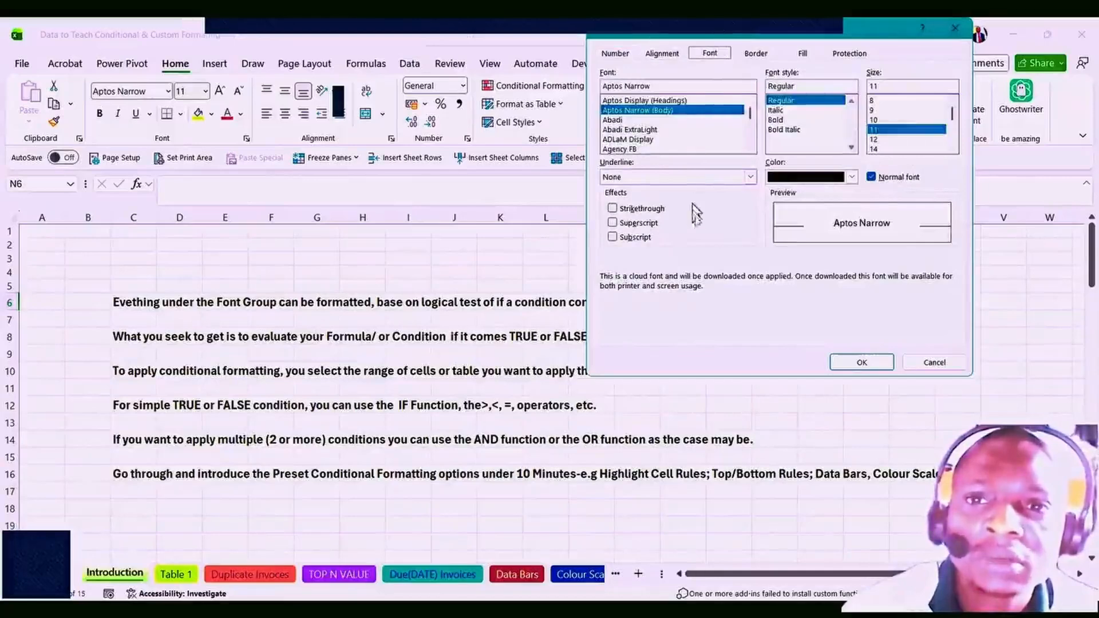
left_click(799, 53)
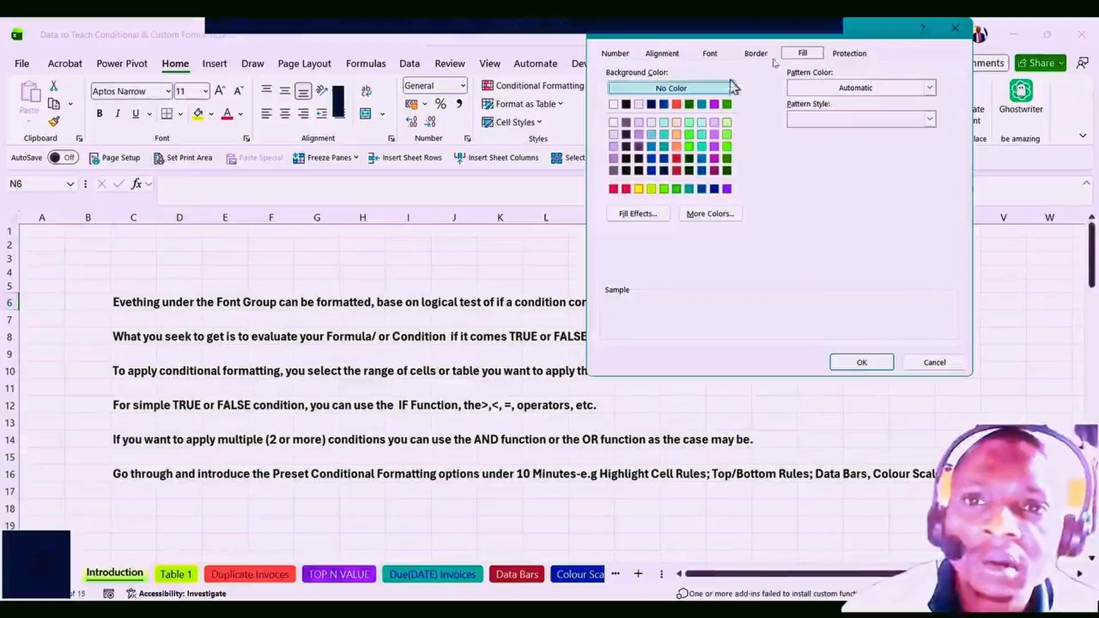
left_click(755, 55)
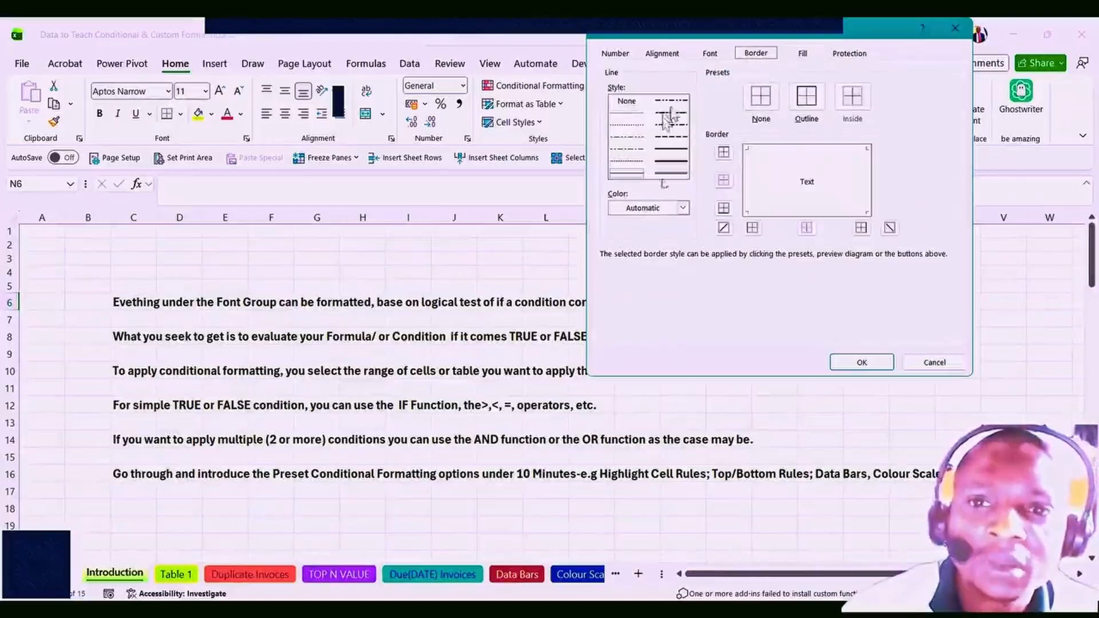
left_click(860, 363)
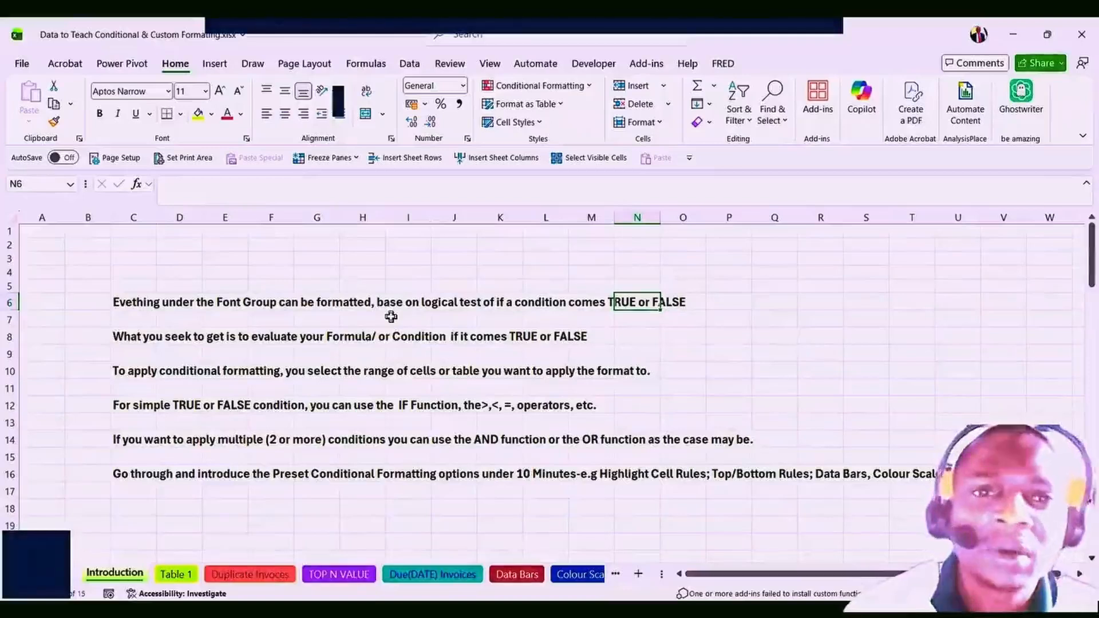
Revisit the row 6 and row 8 notes on logical tests and conditions.
left_click(353, 301)
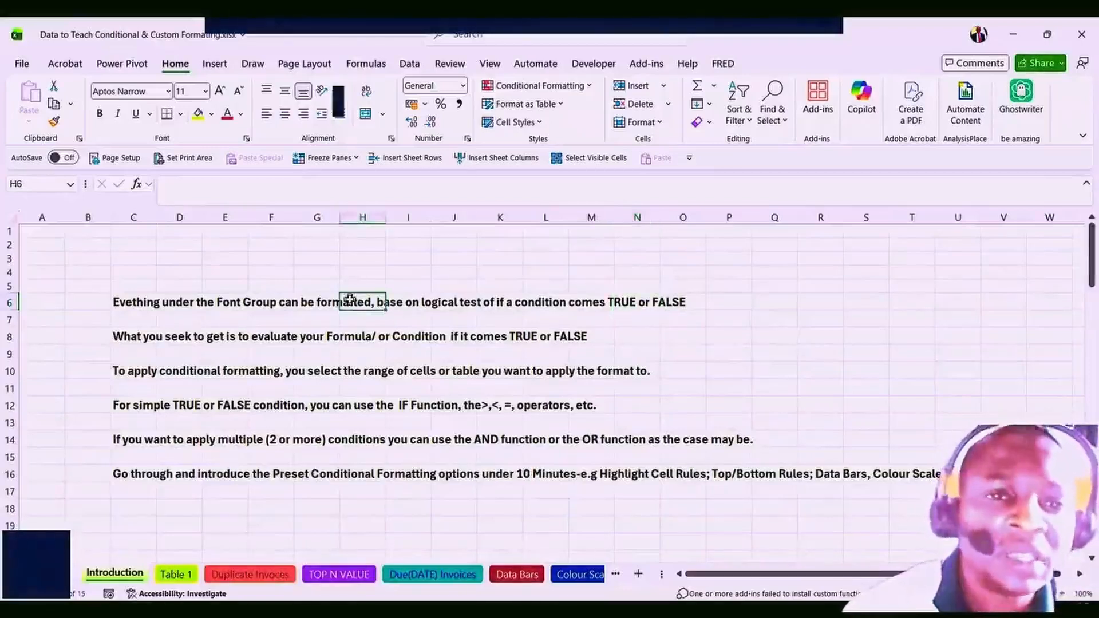
left_click(220, 306)
left_click(163, 342)
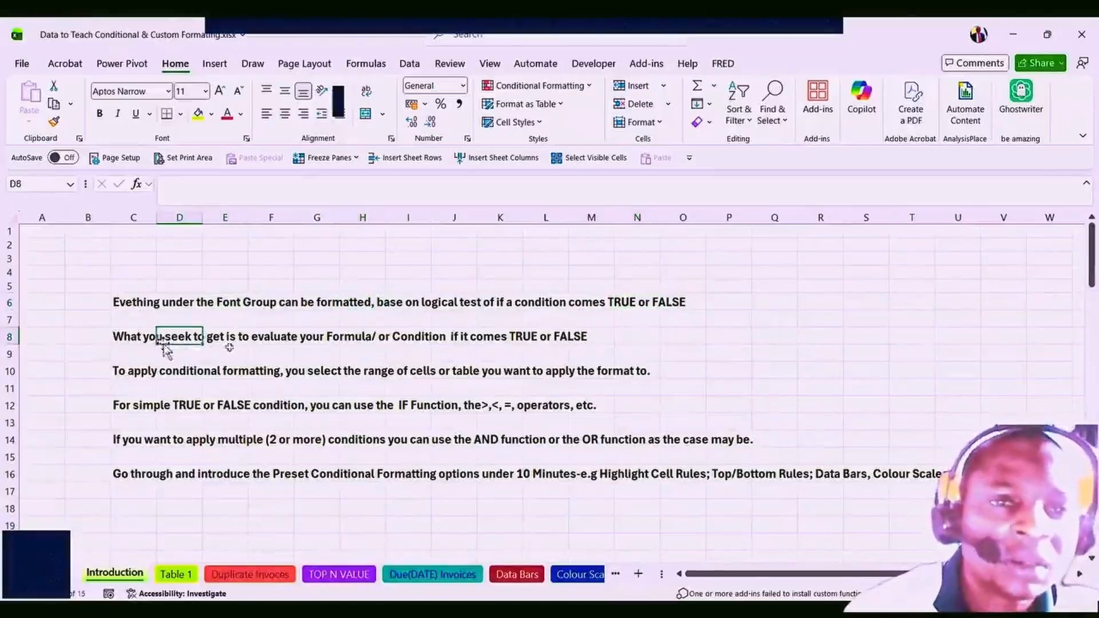
left_click(455, 301)
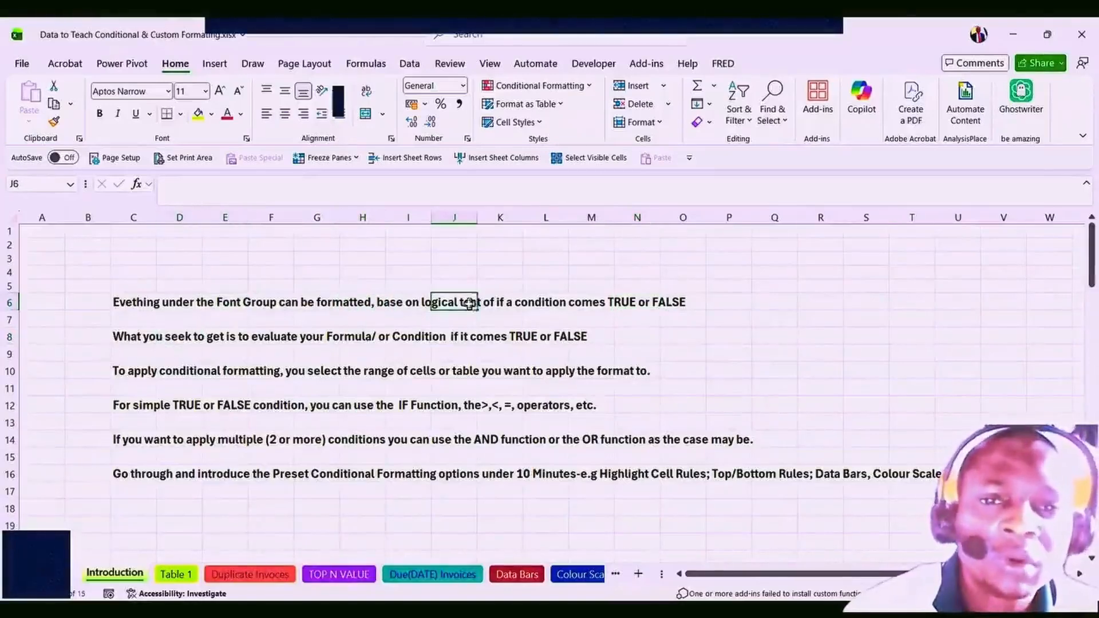
left_click(554, 304)
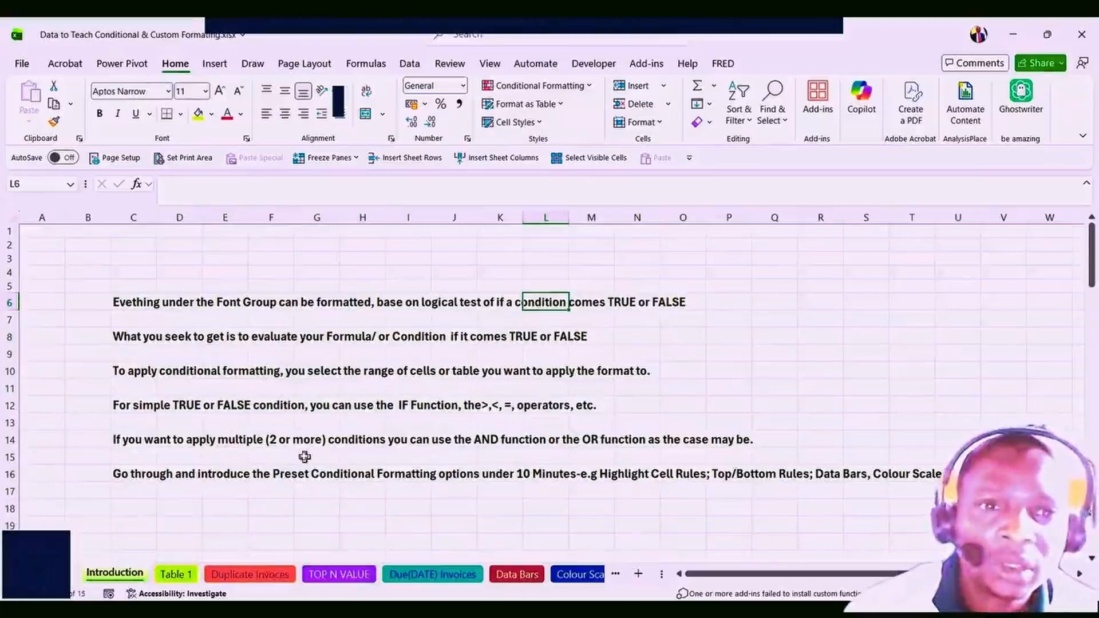
left_click(132, 305)
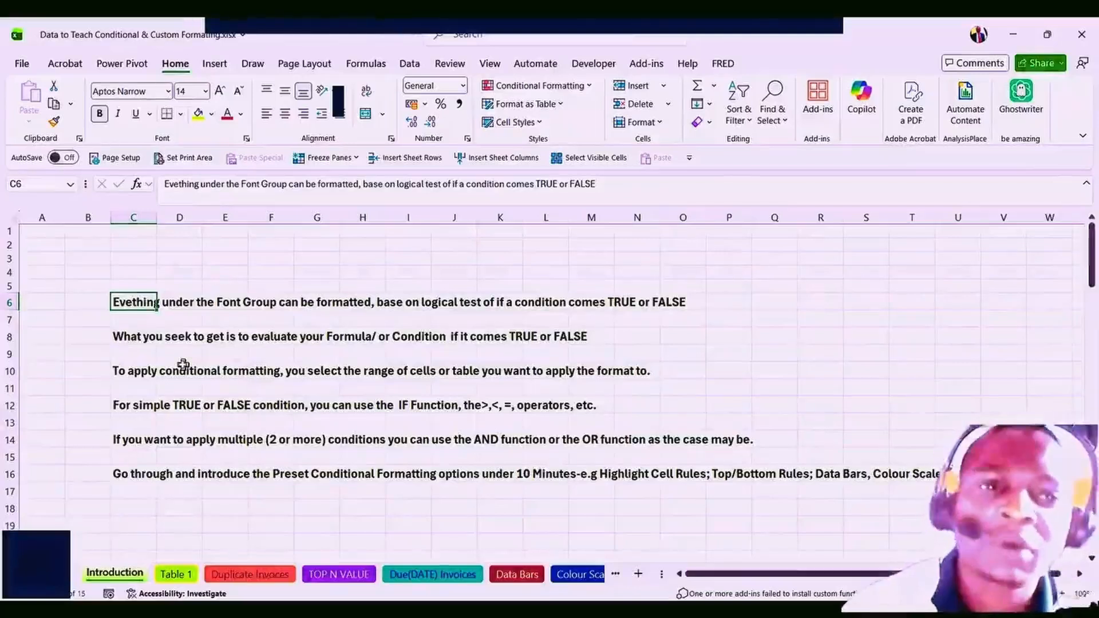
left_click(146, 338)
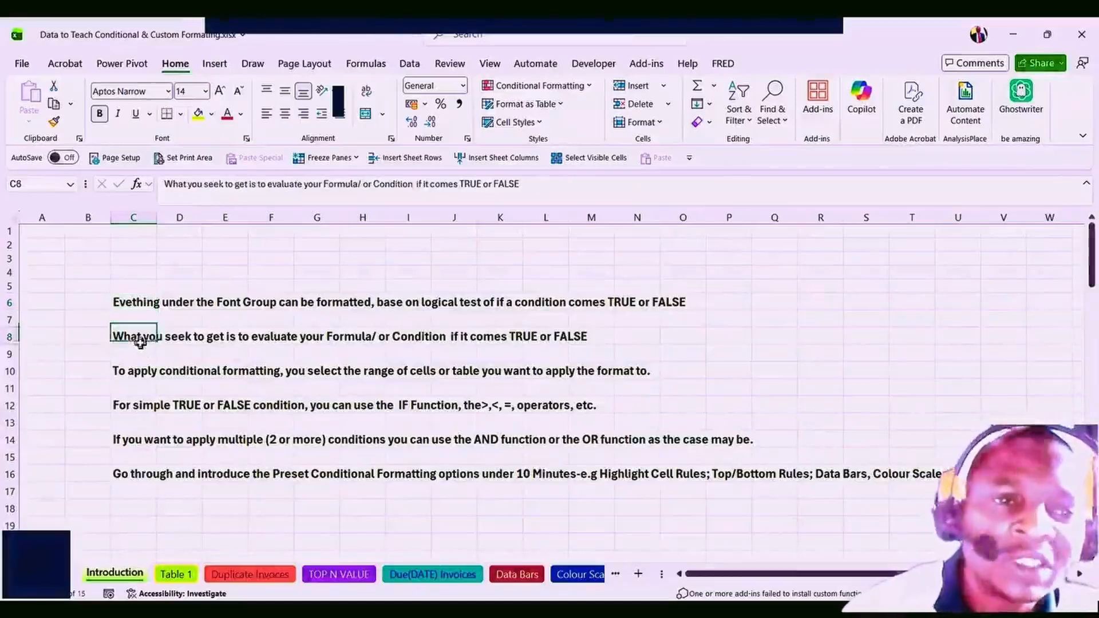
left_click(224, 341)
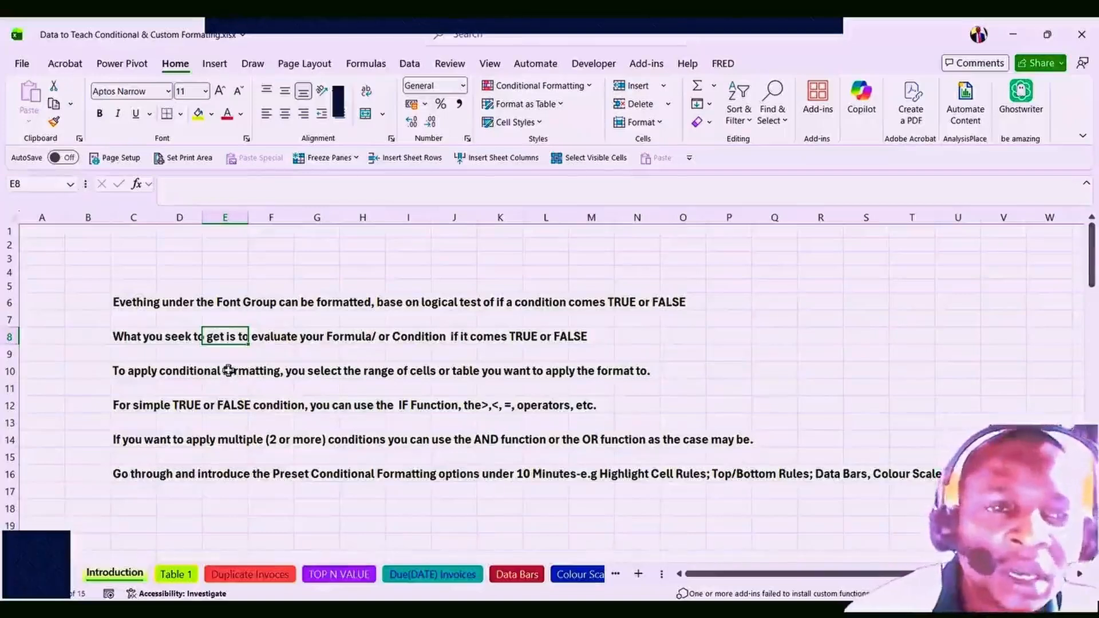
Reread row 10's formatting note, then reveal the Conditional Formatting Highlight Cells Rules list.
left_click(132, 370)
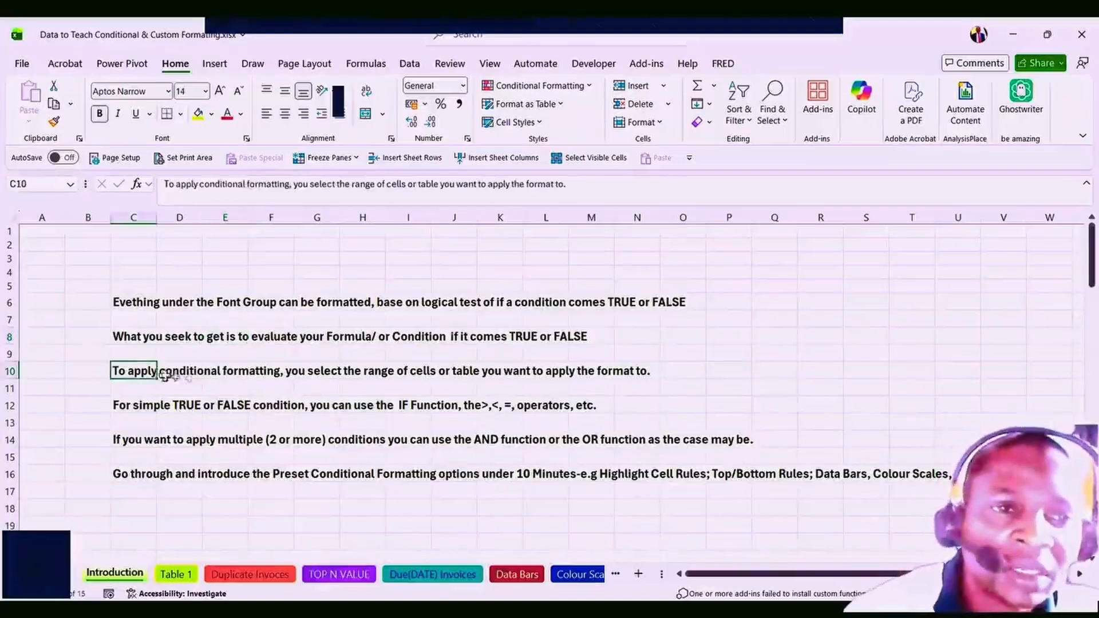
left_click(191, 376)
left_click(233, 371)
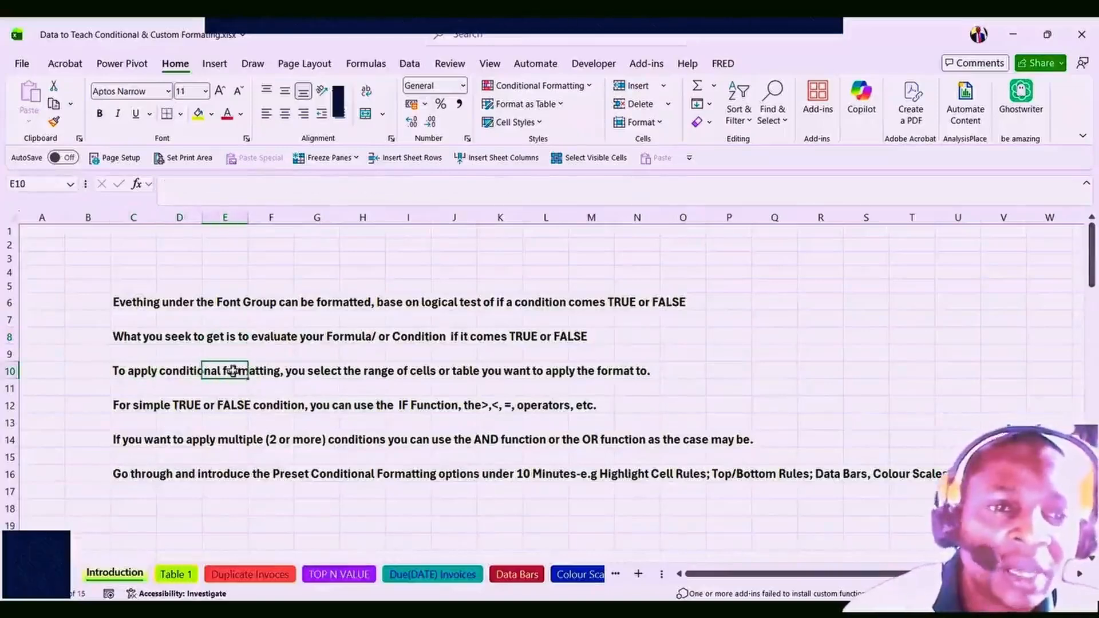
left_click(331, 371)
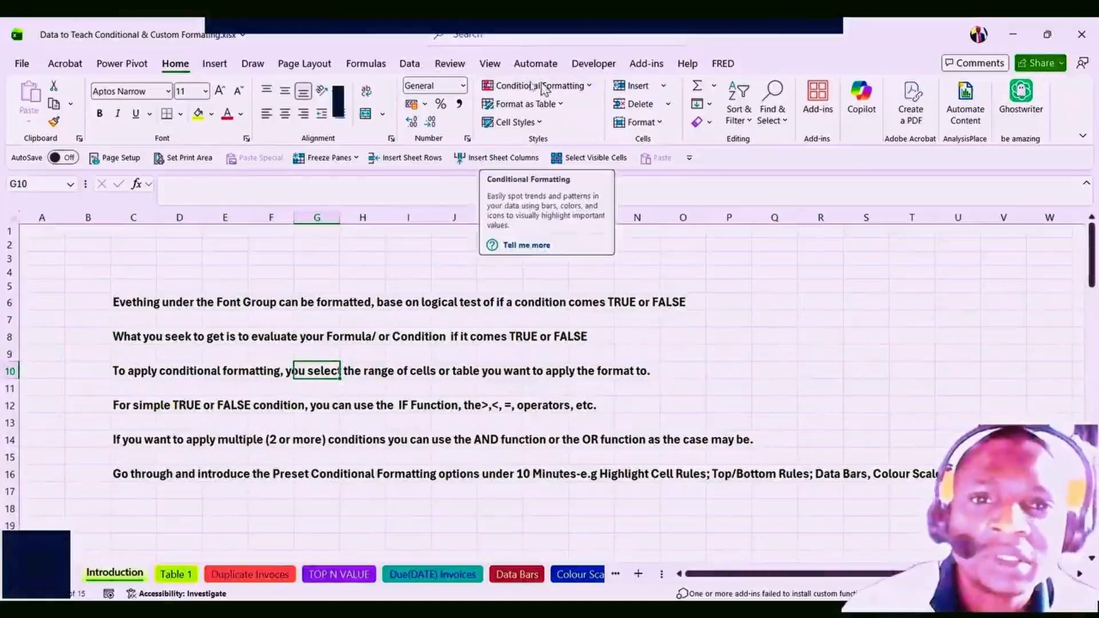
left_click(590, 89)
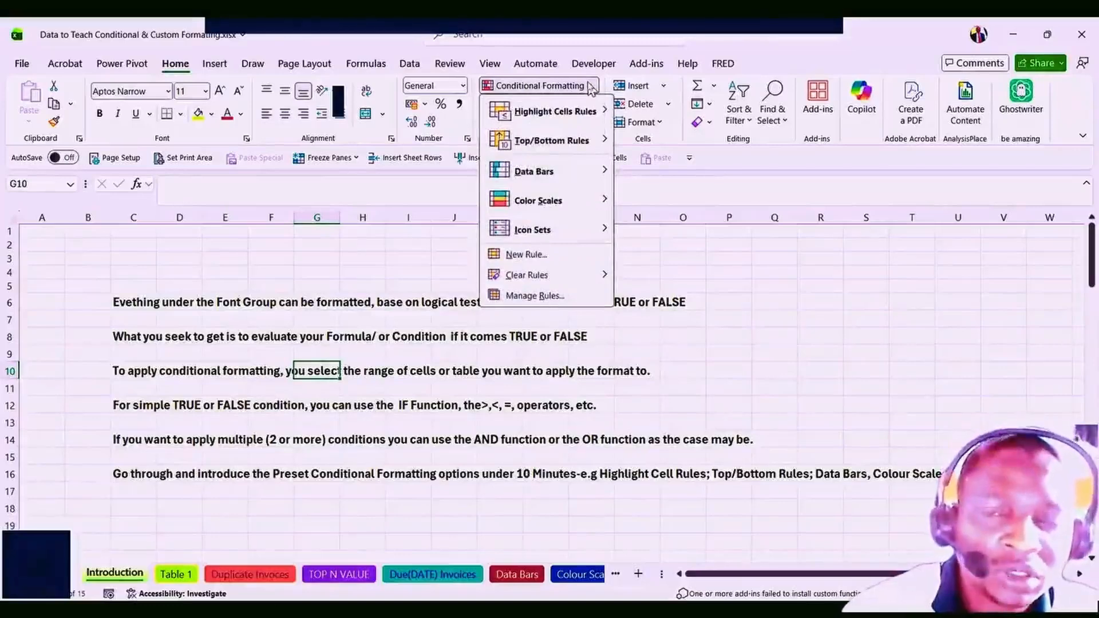
left_click(546, 115)
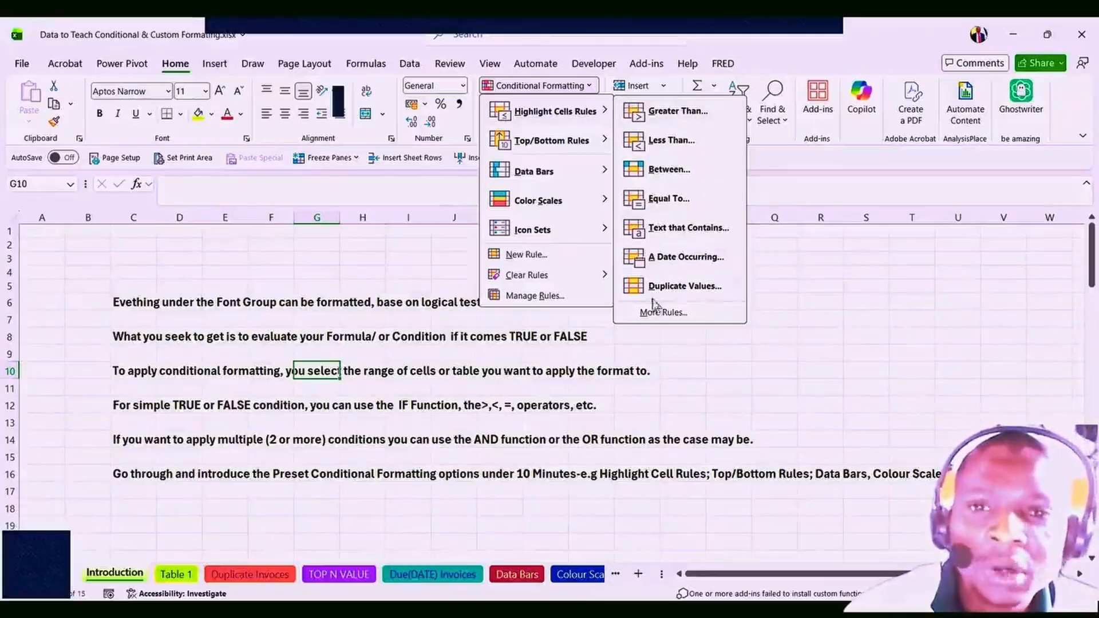
Open a More Rules formatting rule, try OK with no value, dismiss the warning, and cancel.
left_click(664, 313)
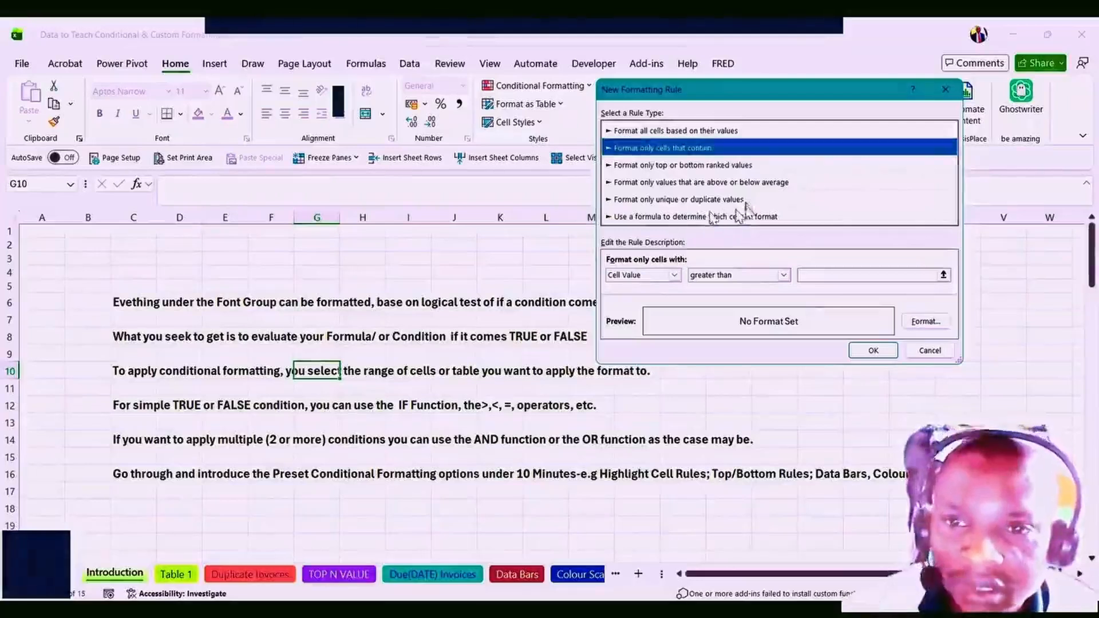
left_click(878, 359)
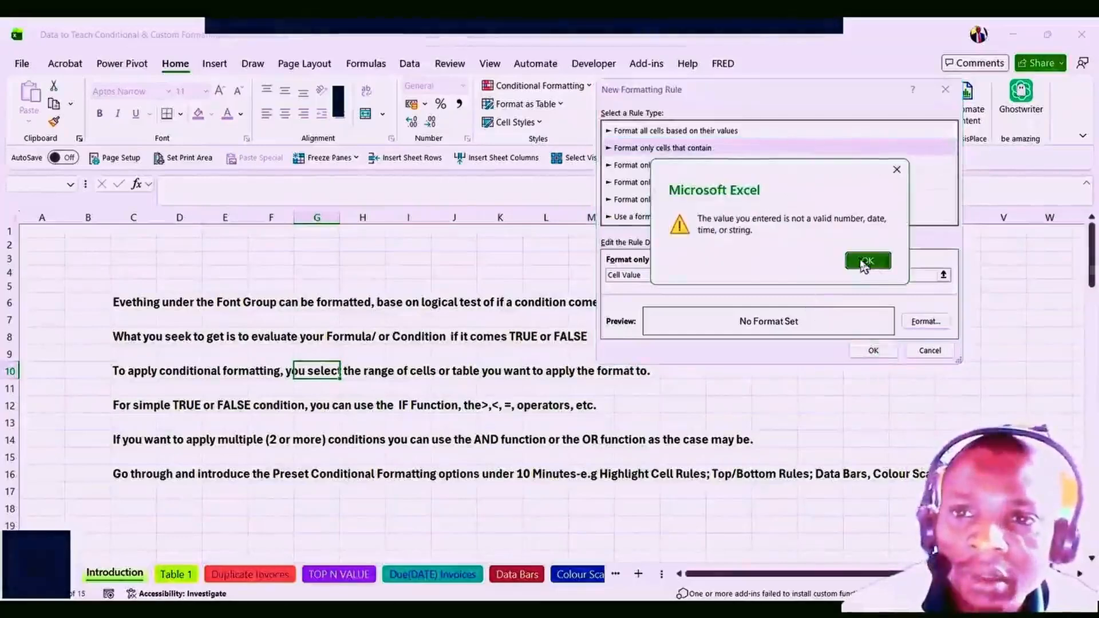
left_click(866, 262)
left_click(928, 351)
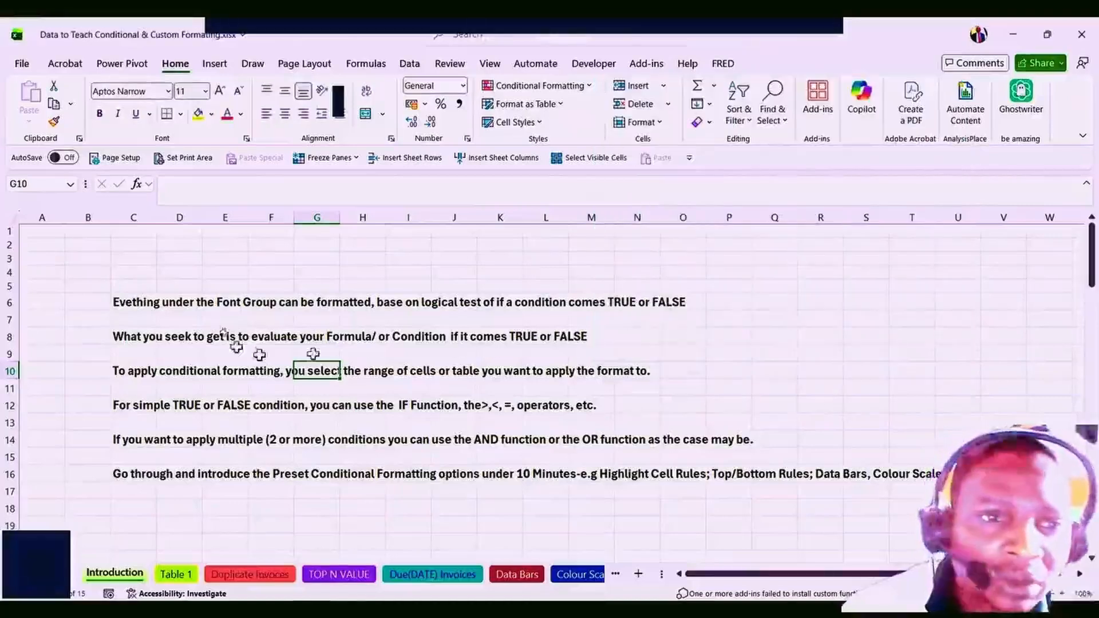
left_click(135, 309)
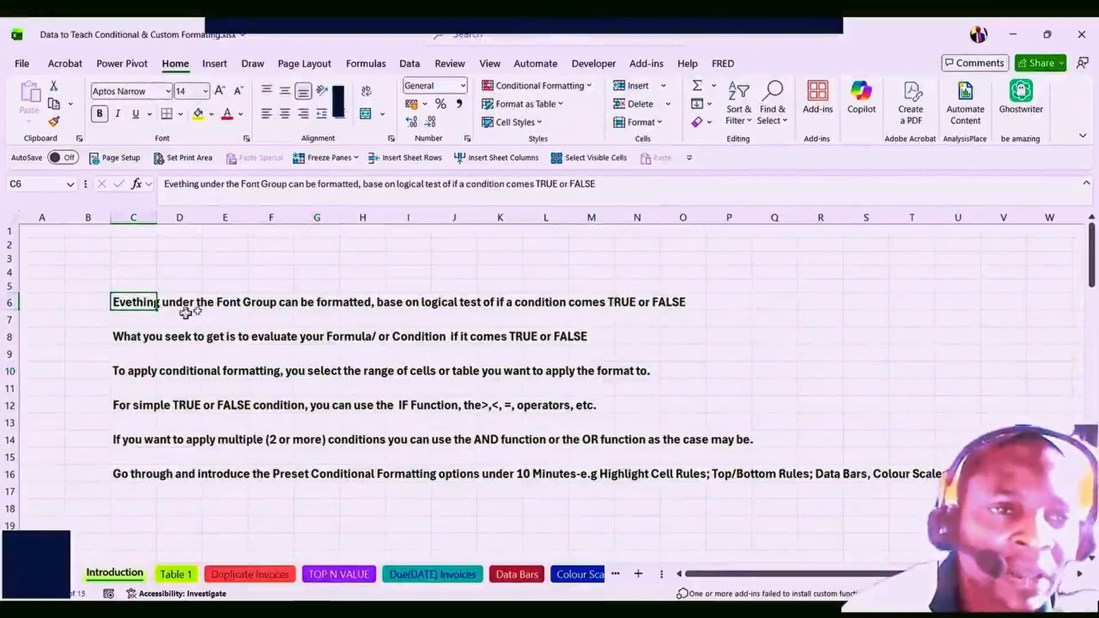
left_click(258, 302)
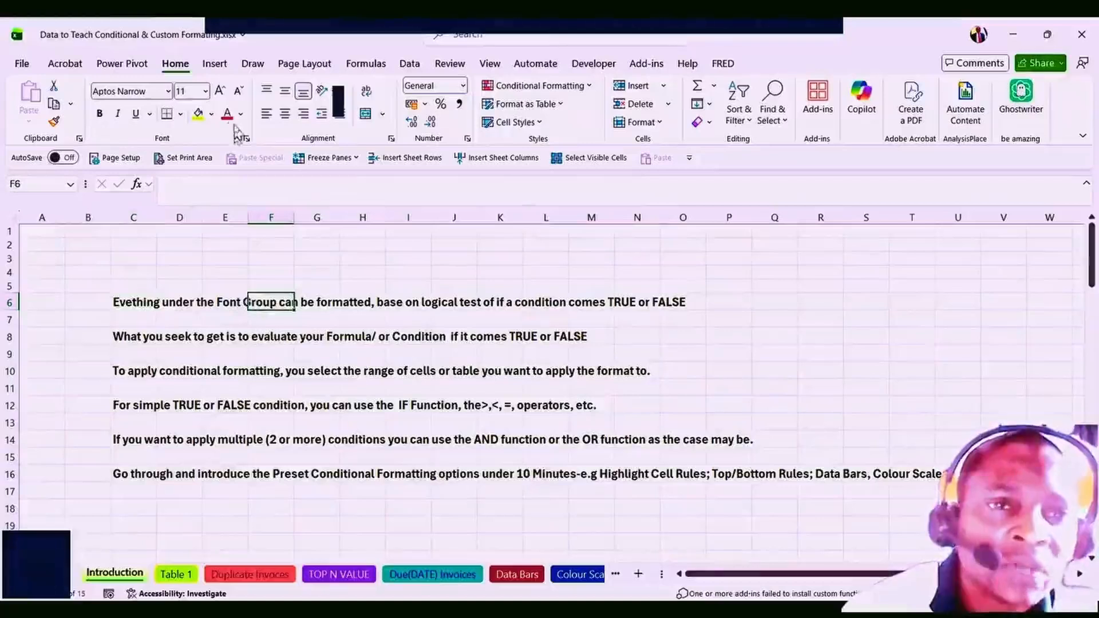
left_click(351, 306)
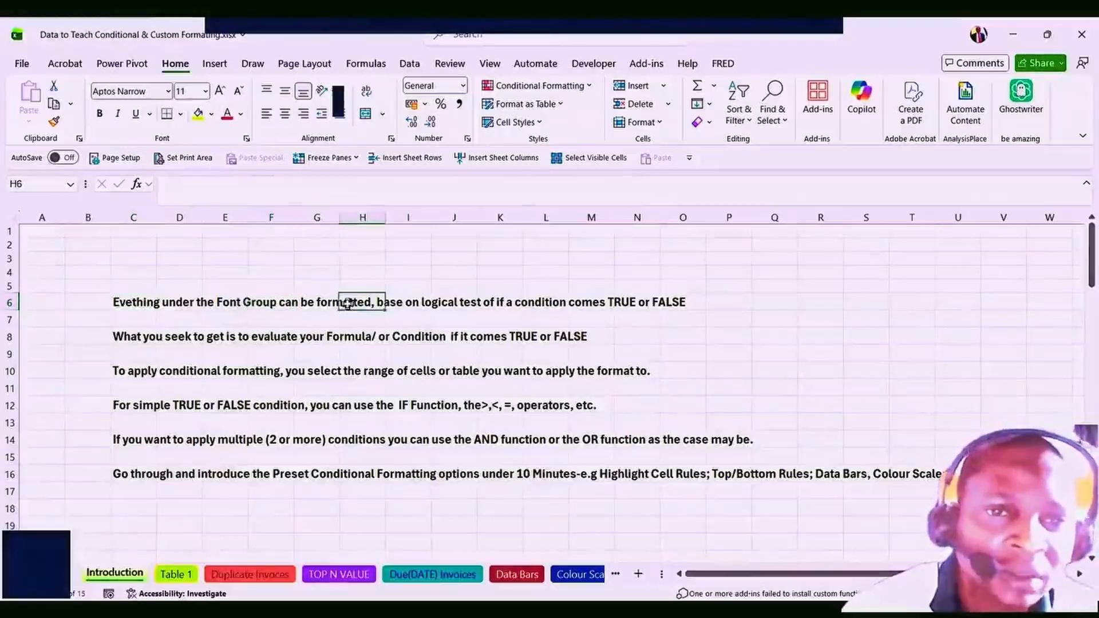
left_click(435, 304)
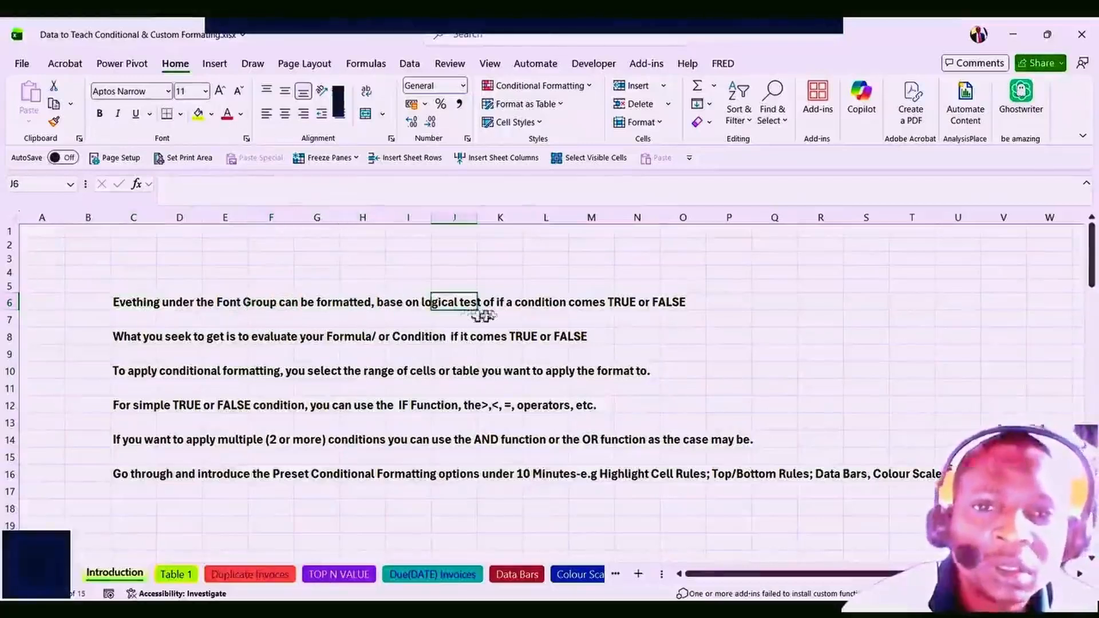
left_click(541, 302)
left_click(621, 298)
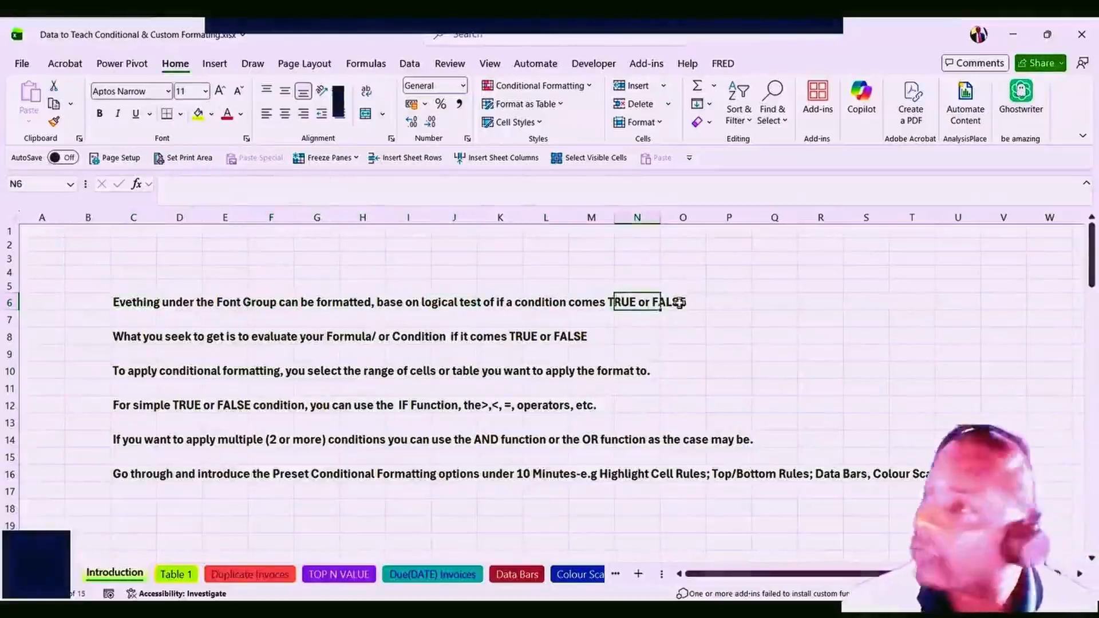
left_click(152, 338)
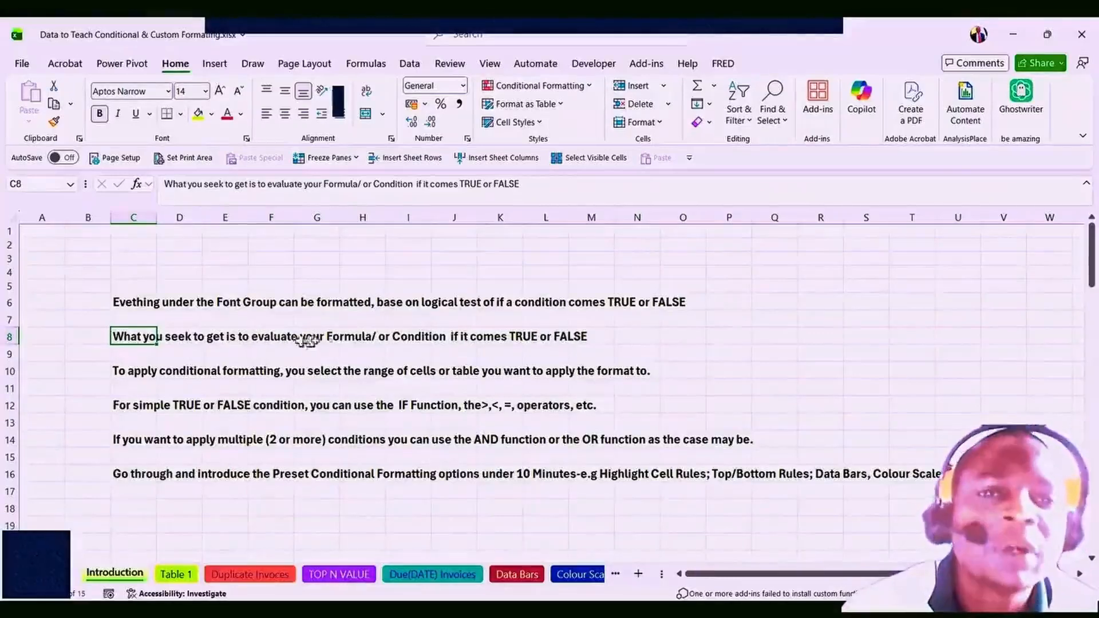
left_click(400, 341)
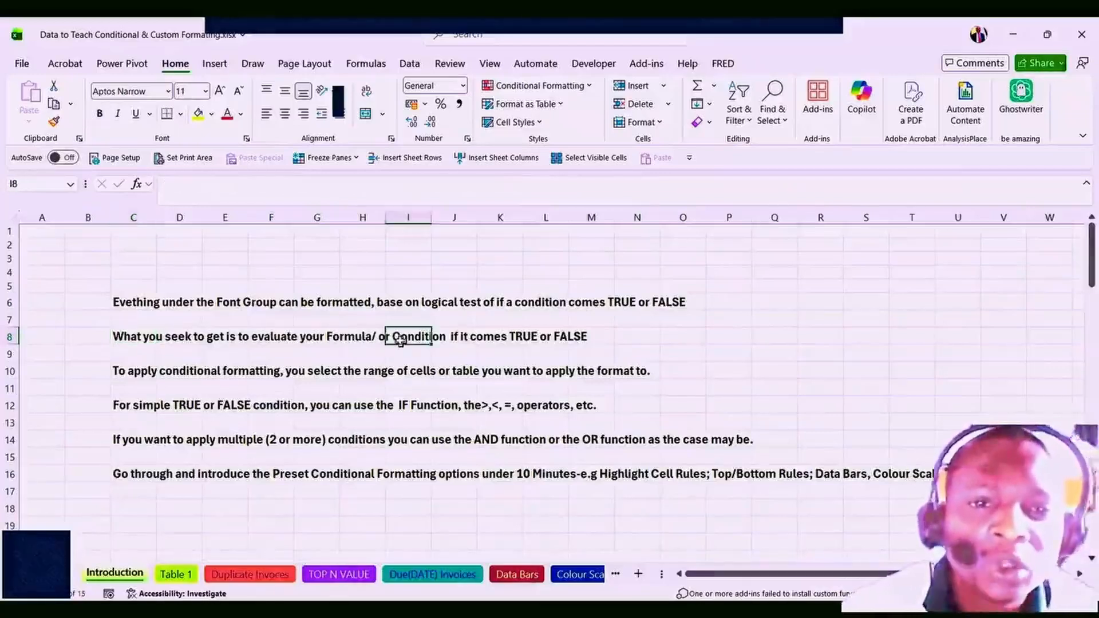
left_click(344, 339)
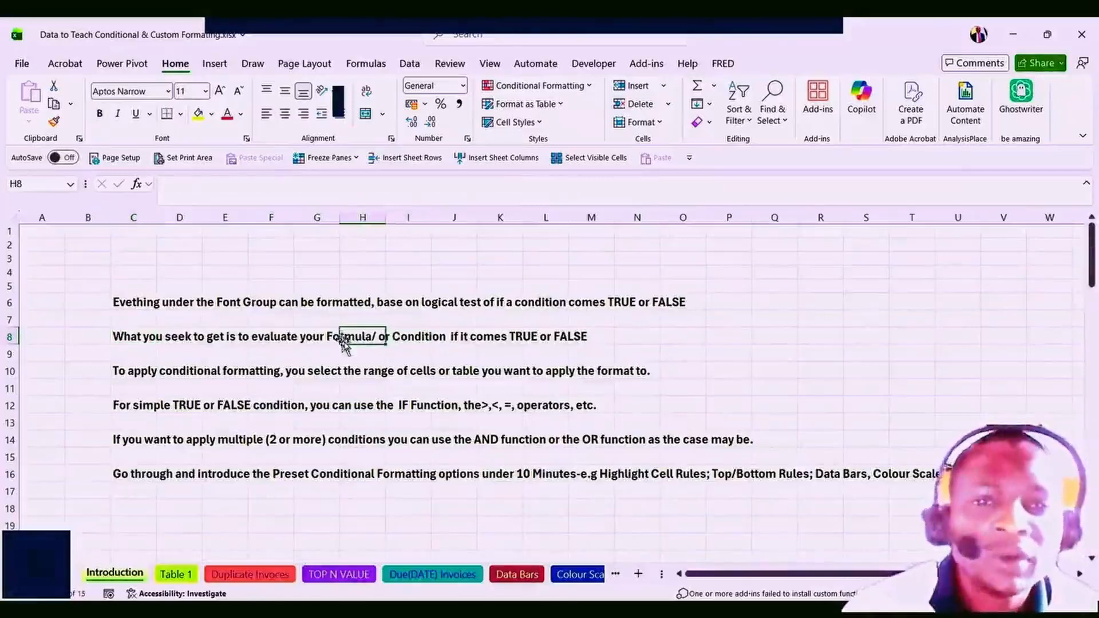
left_click(471, 339)
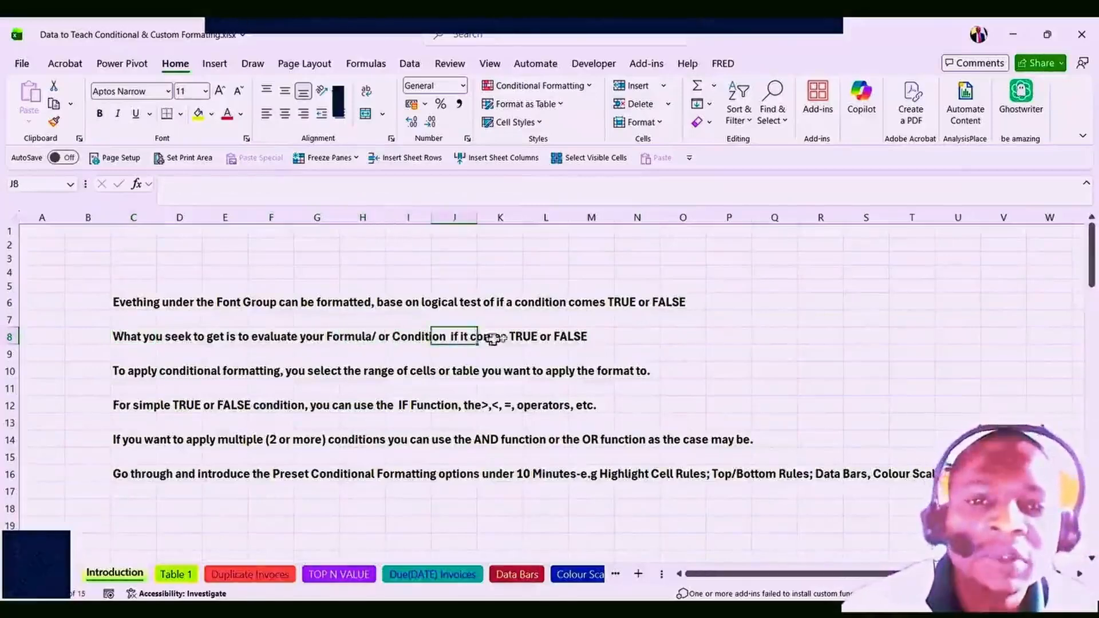
left_click(522, 338)
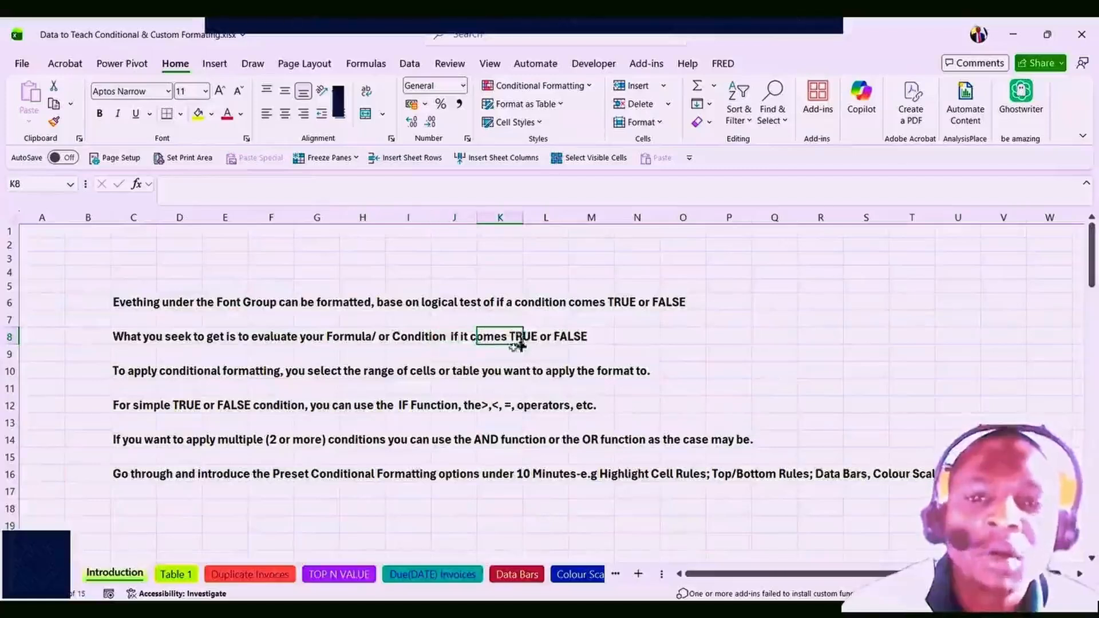
left_click(561, 338)
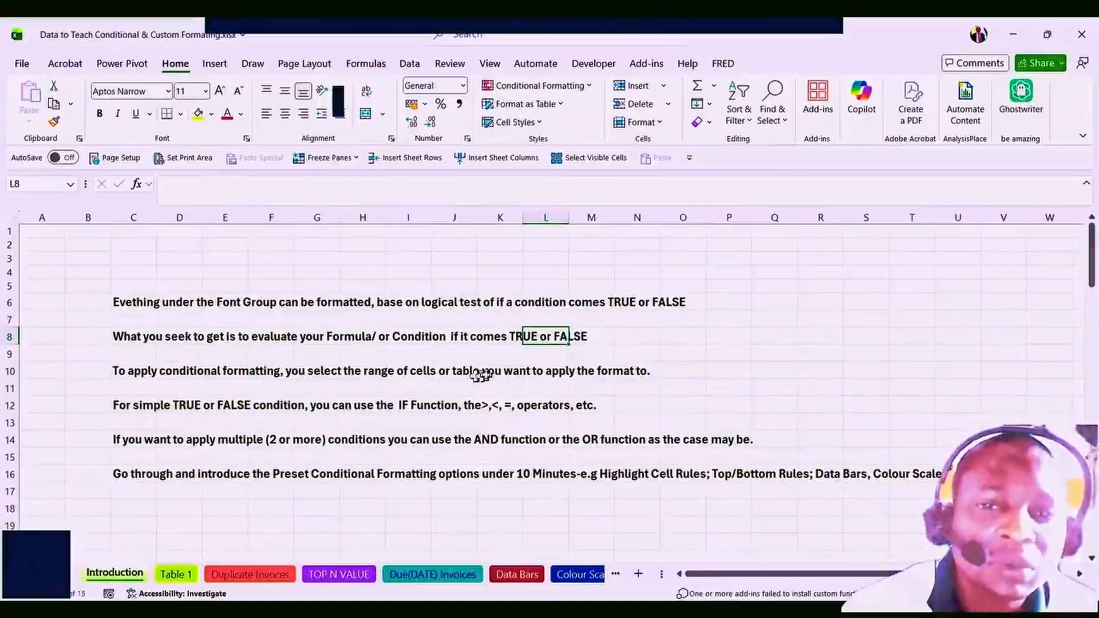
left_click(571, 374)
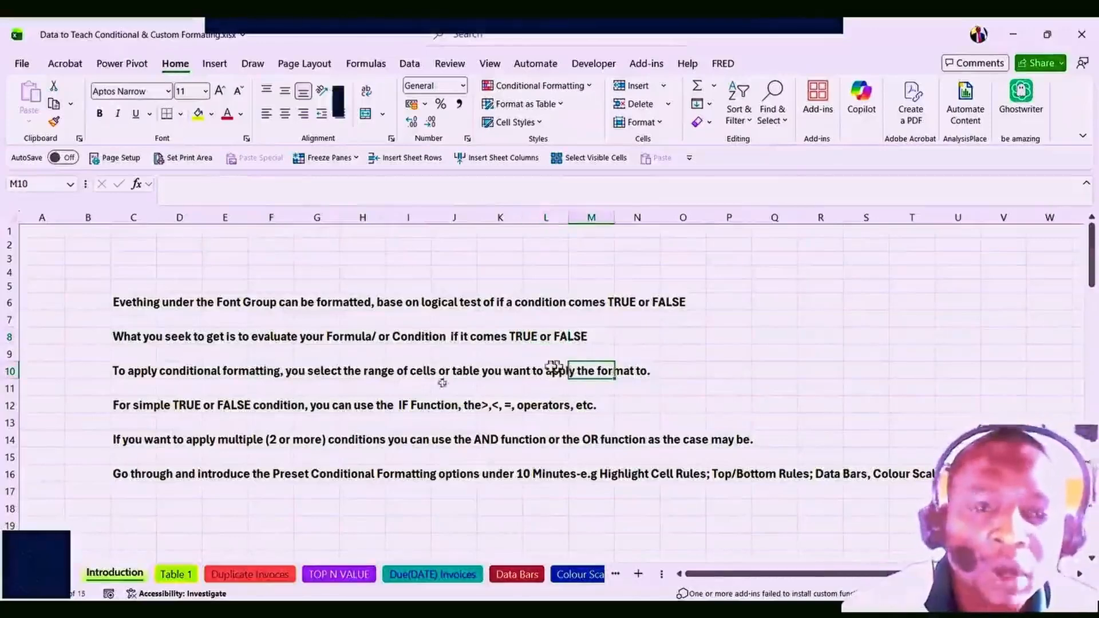
left_click(177, 574)
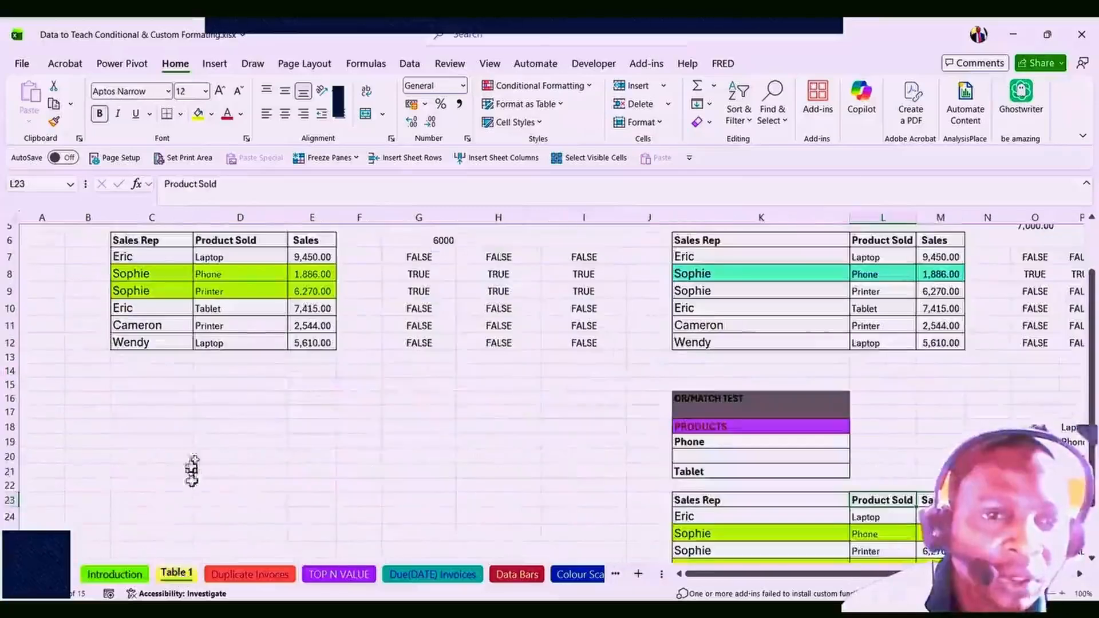
scroll(192, 431, "up", 1)
scroll(193, 433, "up", 1)
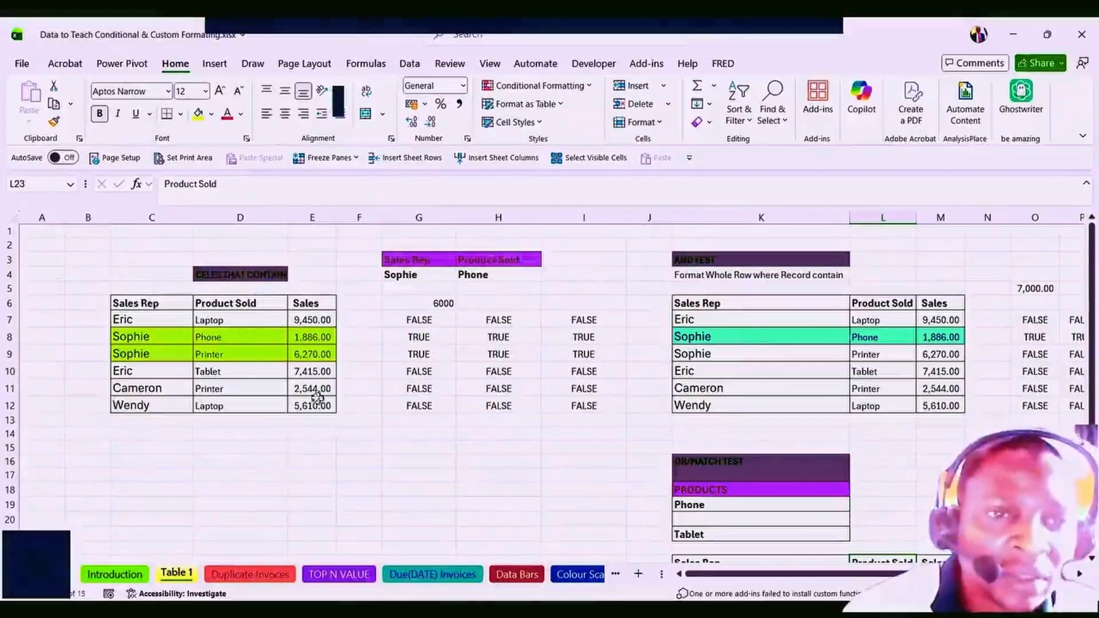
left_click_drag(208, 320, 220, 407)
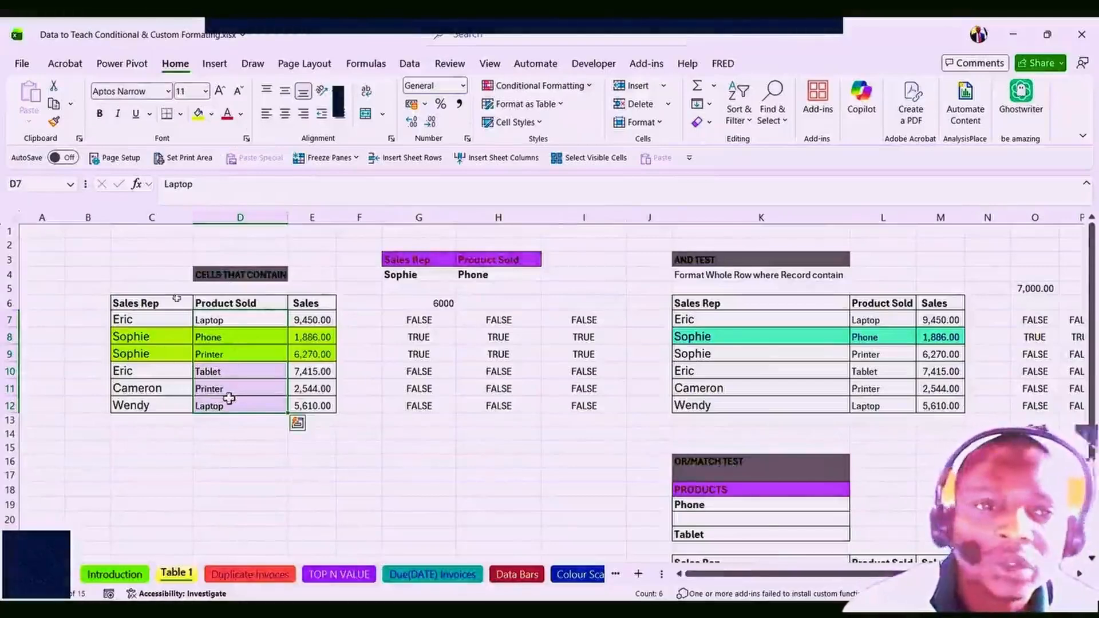
left_click(208, 342)
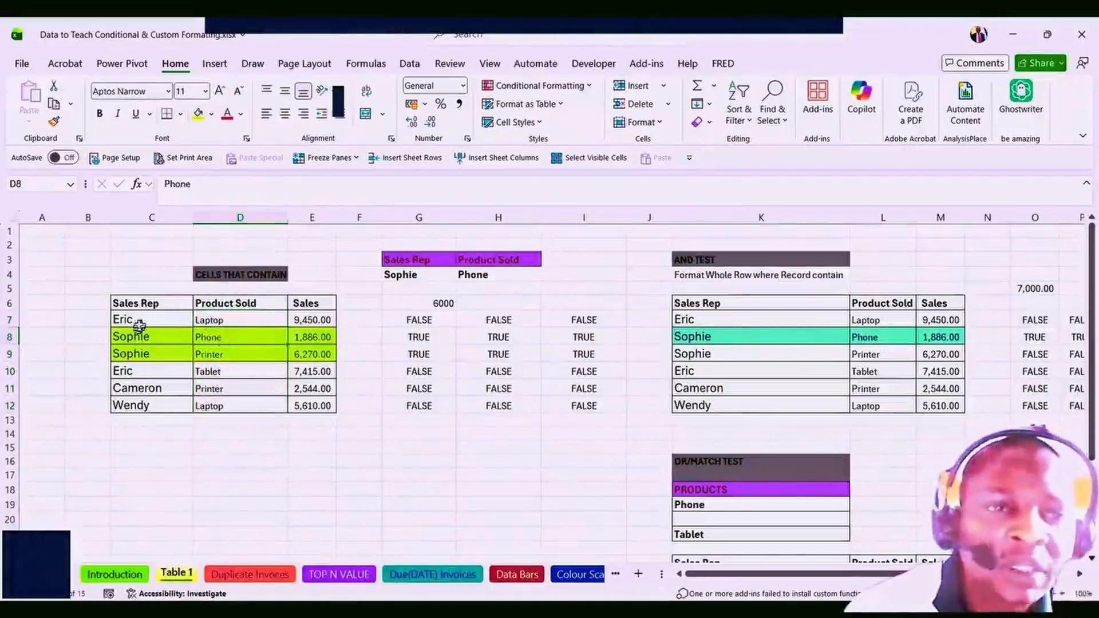
left_click_drag(123, 319, 307, 401)
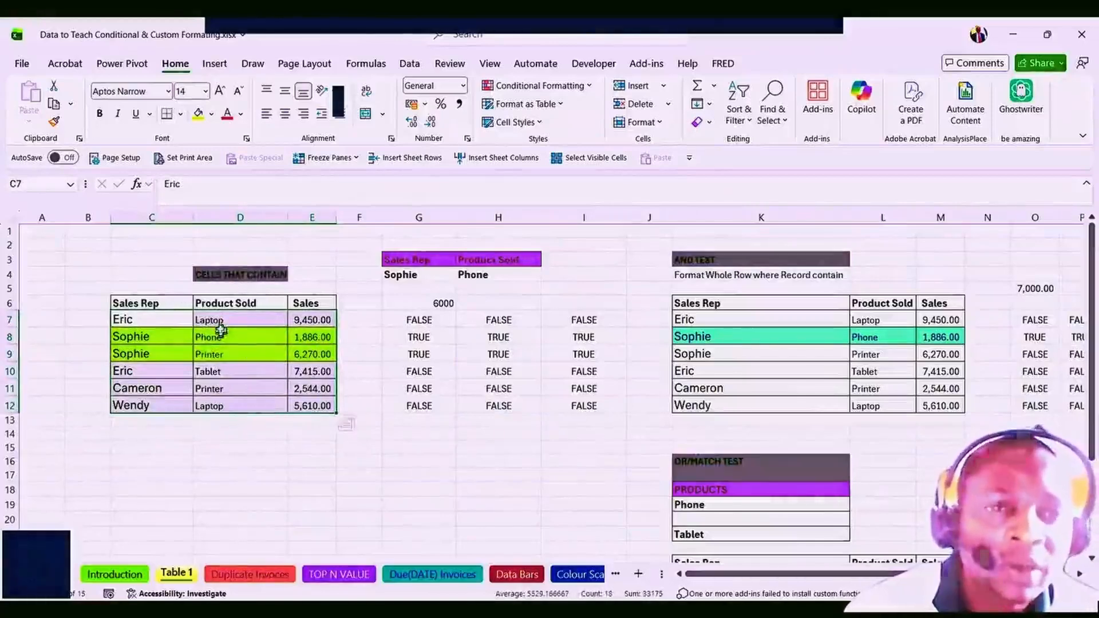
left_click_drag(222, 321, 225, 389)
left_click(224, 388)
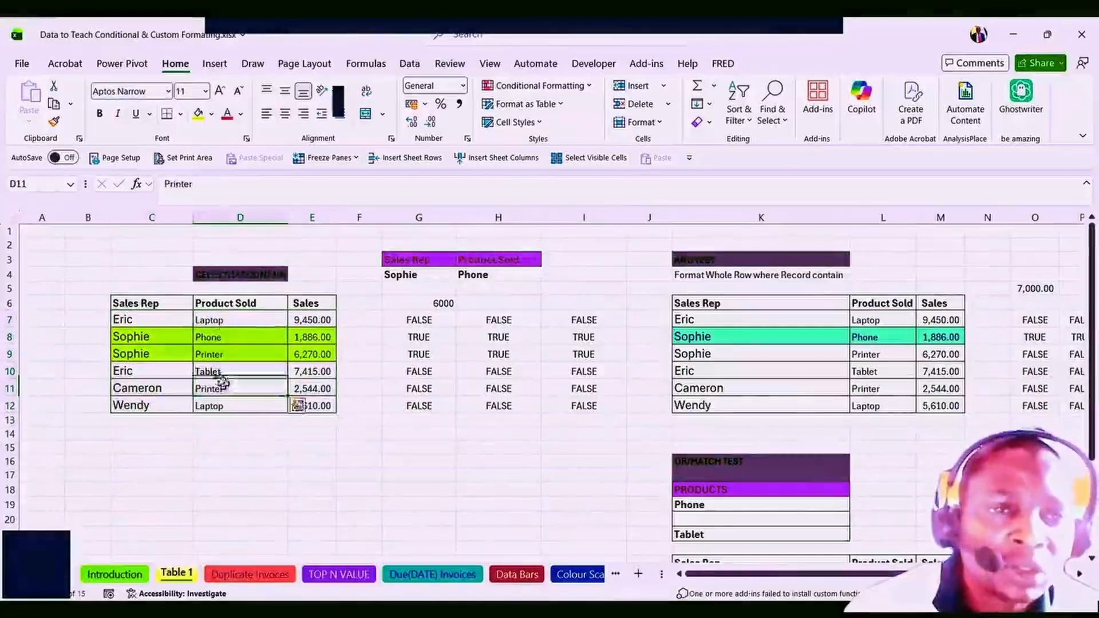
left_click_drag(207, 320, 300, 399)
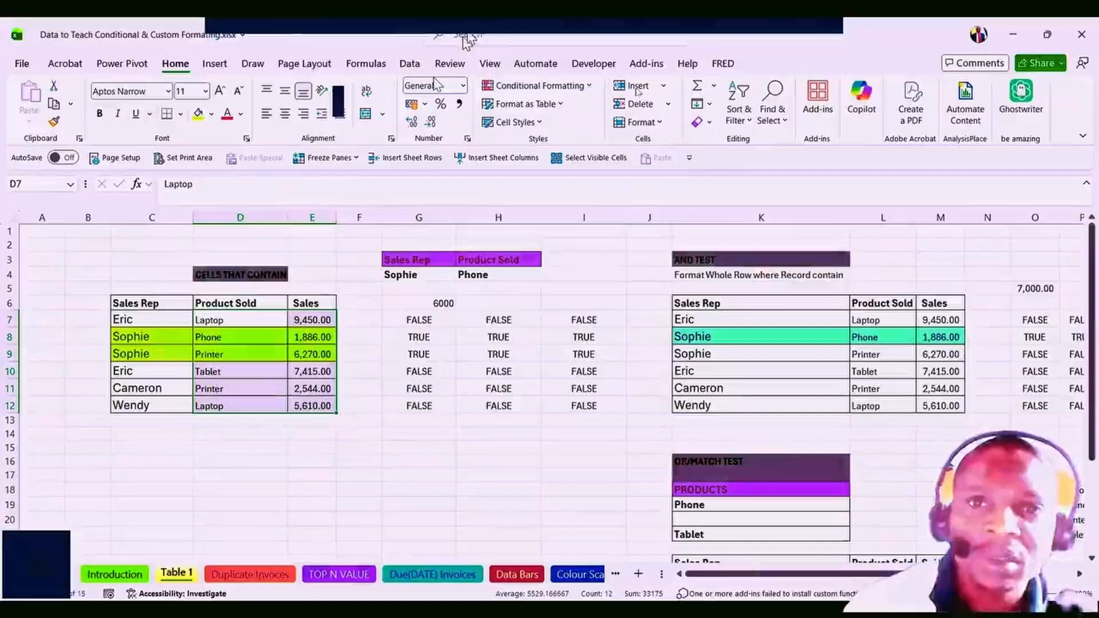
left_click(162, 351)
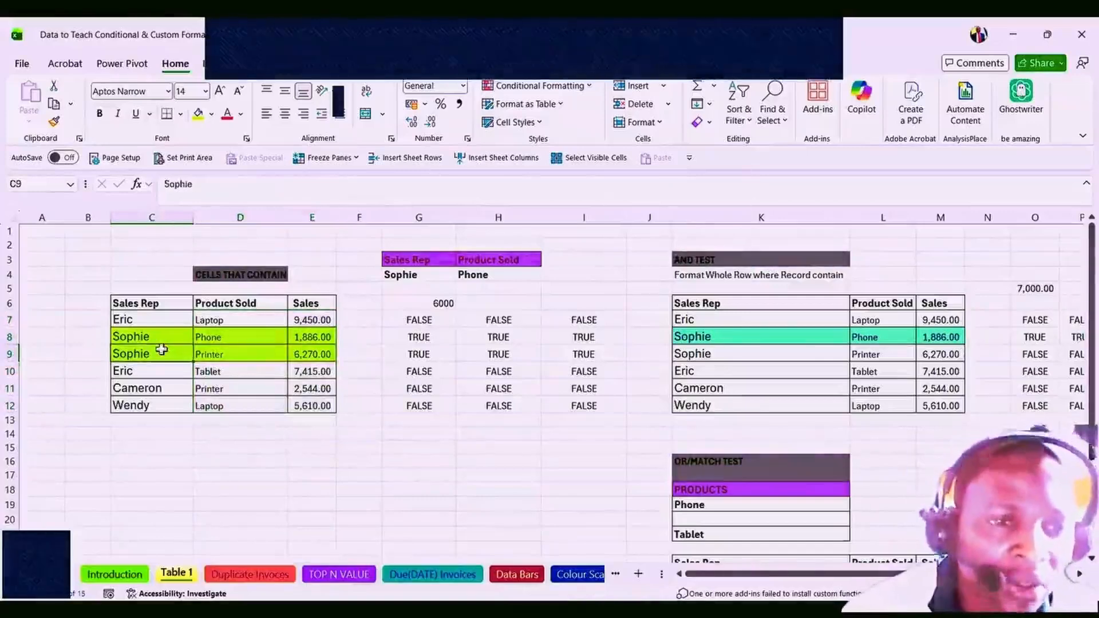
left_click(120, 578)
left_click(147, 371)
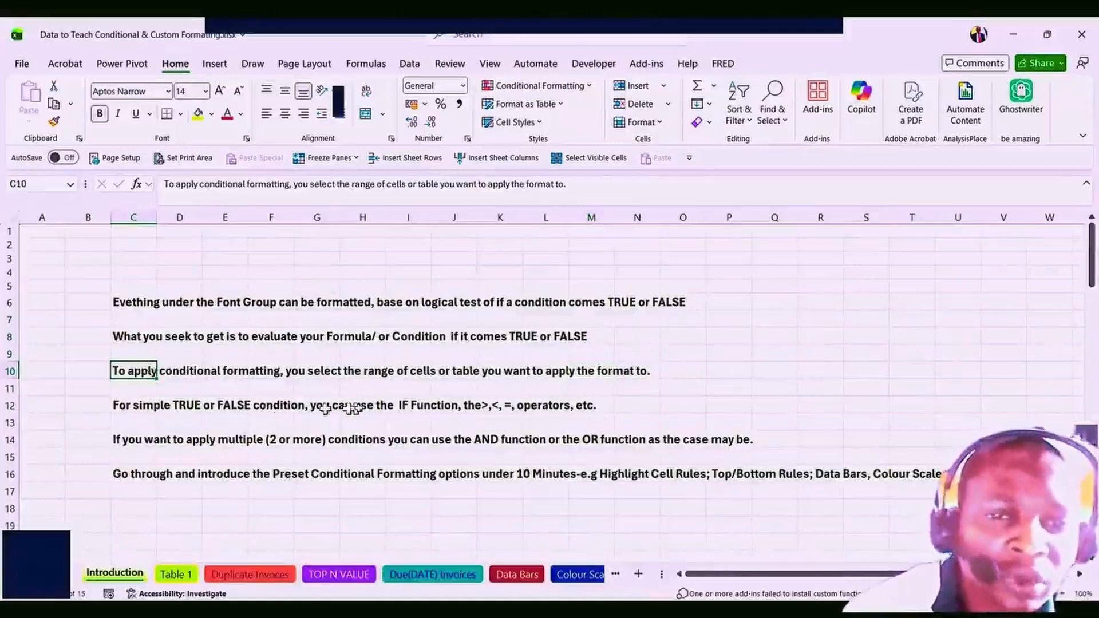
Go over row 12's IF Function and comparison operators notes and row 14's AND function mention.
left_click(405, 407)
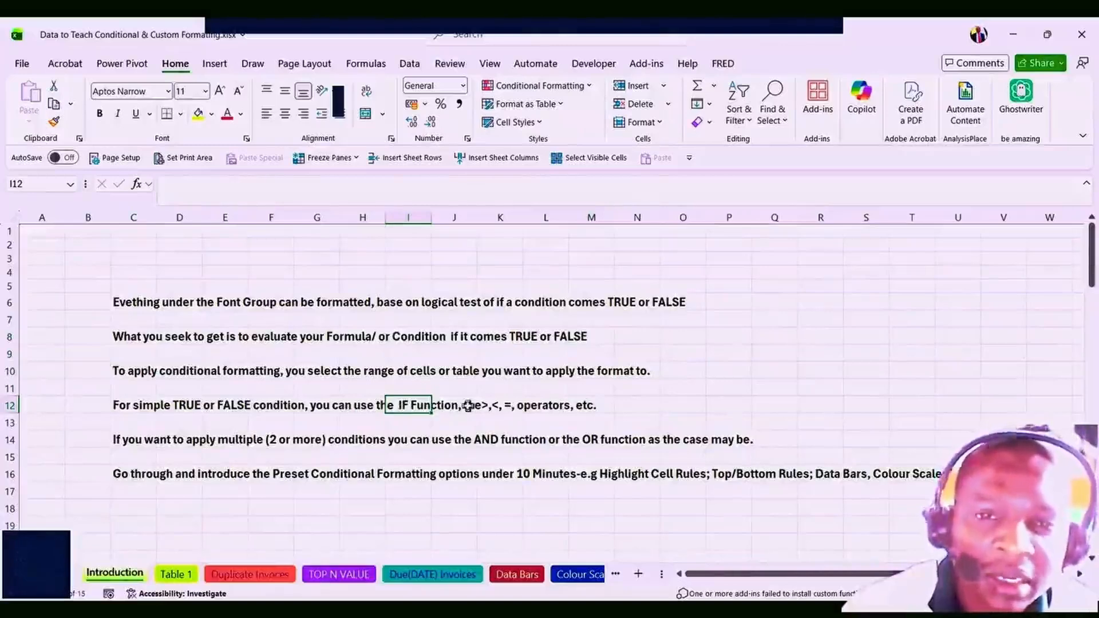
left_click(519, 405)
scroll(400, 393, "down", 2)
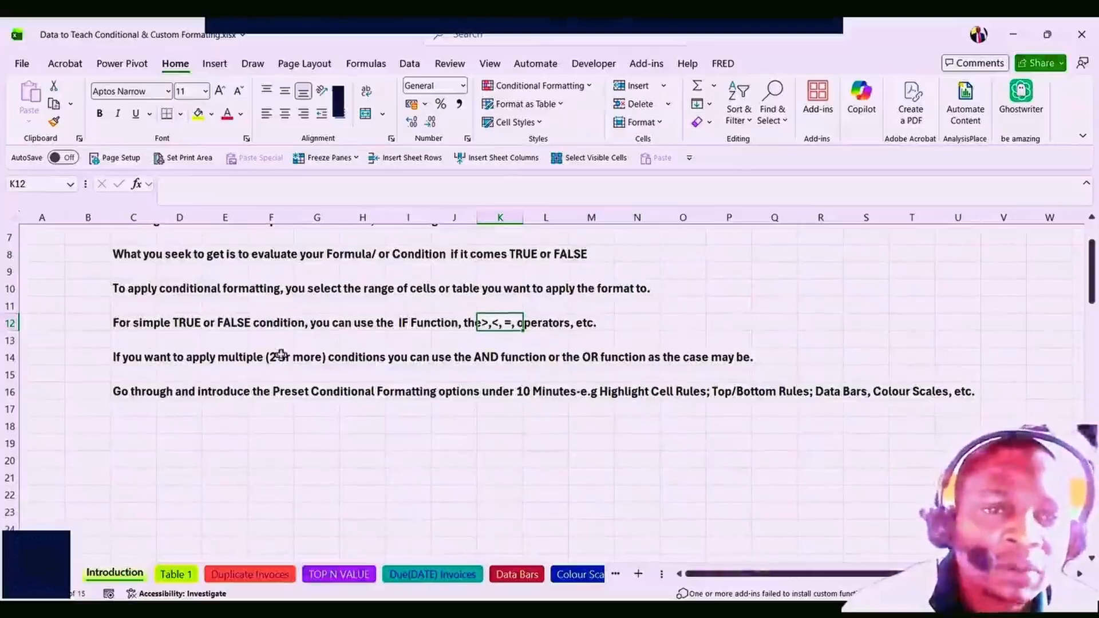
left_click(364, 358)
left_click(407, 322)
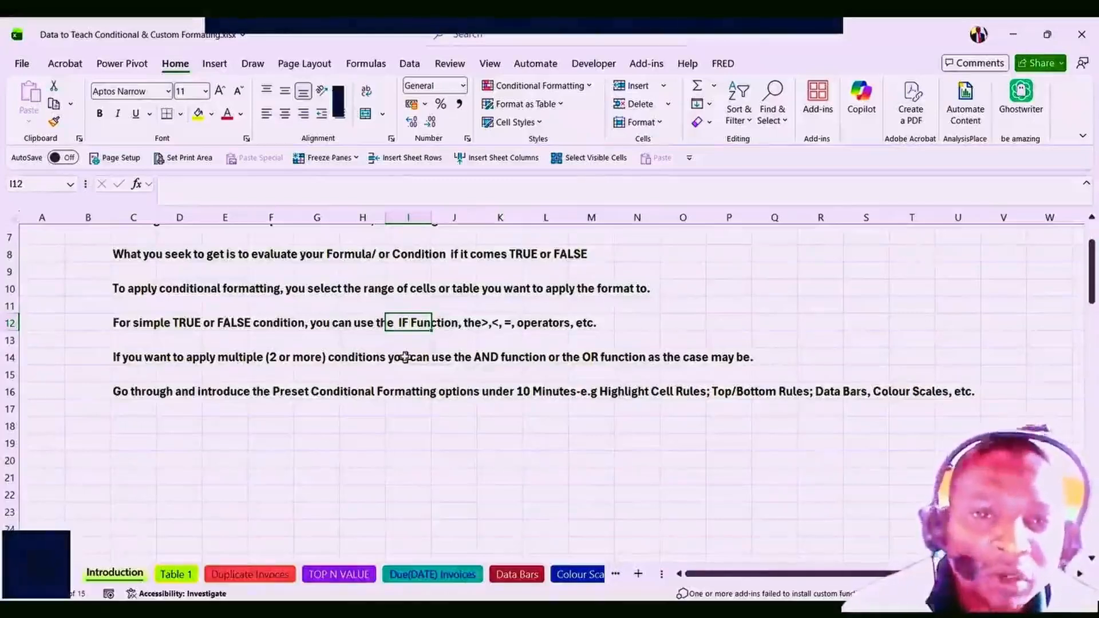
left_click(336, 359)
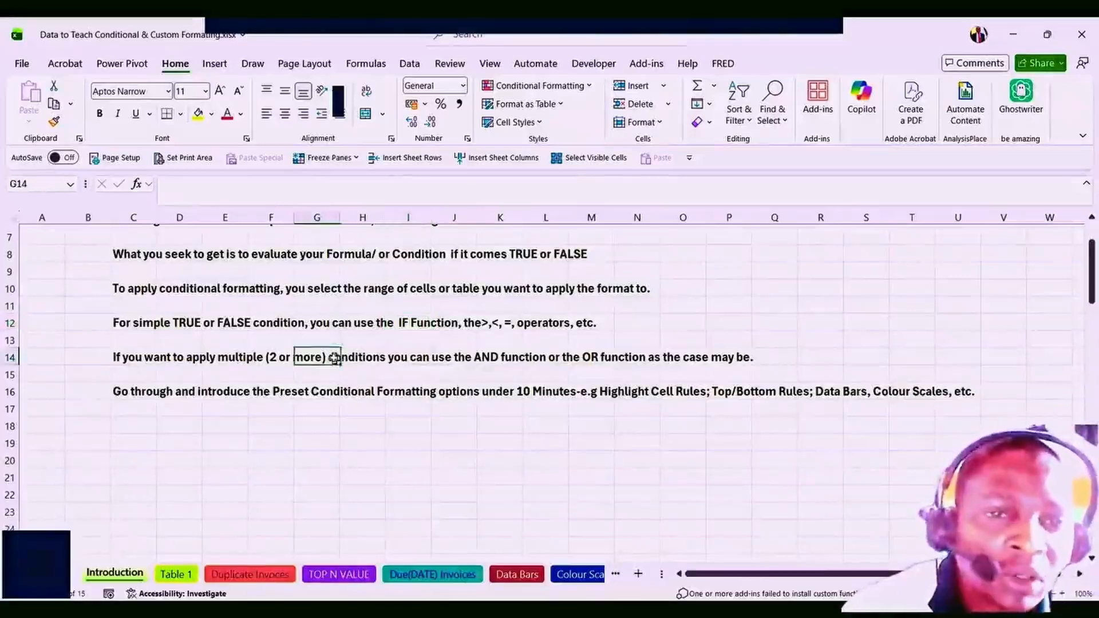
left_click(481, 357)
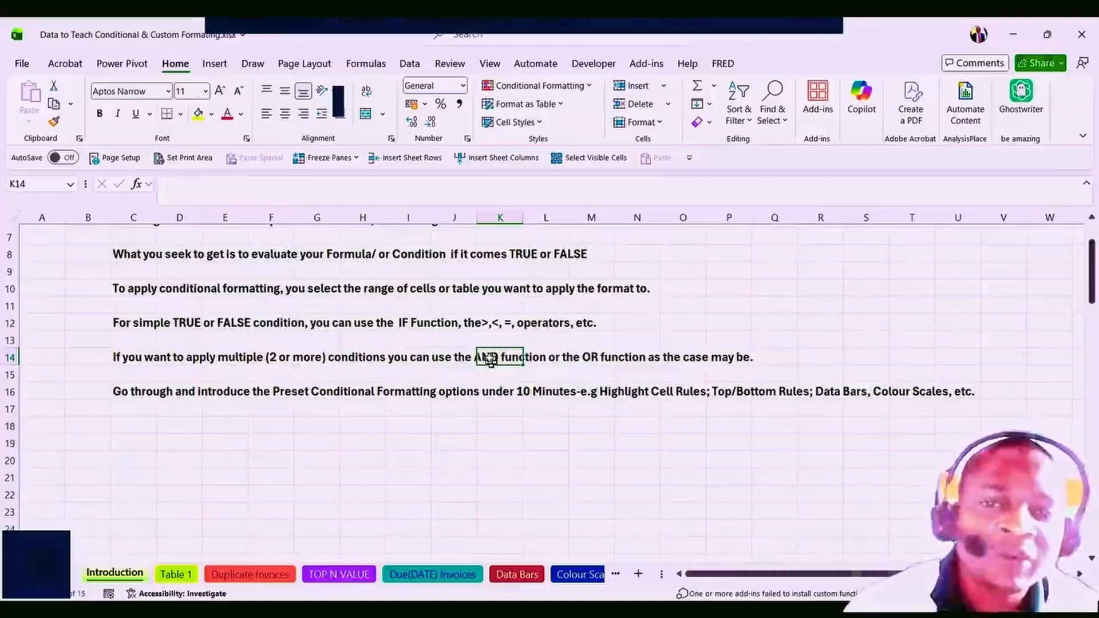
Review row 14's OR function wording and row 16's preset formatting note, then show Table 1.
left_click(593, 357)
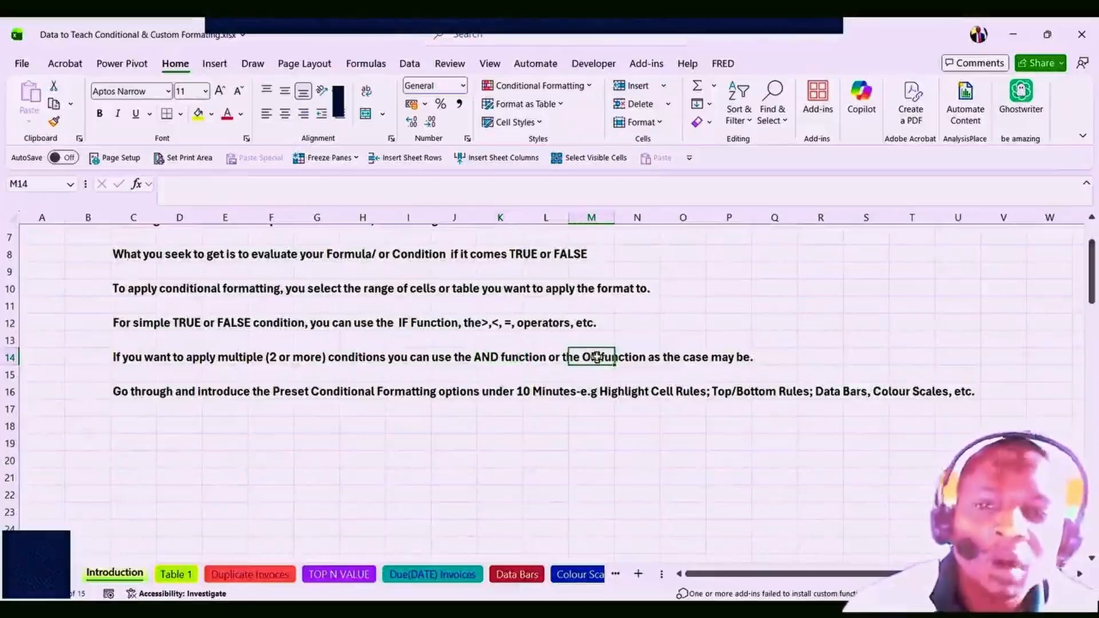
left_click(713, 358)
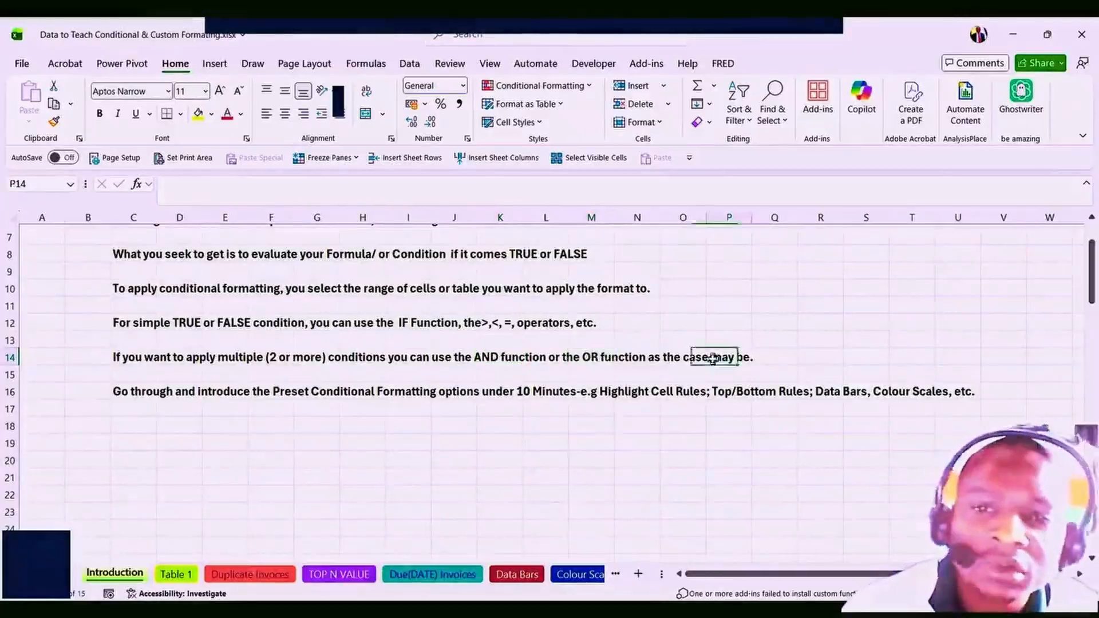
left_click(626, 358)
left_click(598, 357)
left_click(641, 356)
left_click(678, 357)
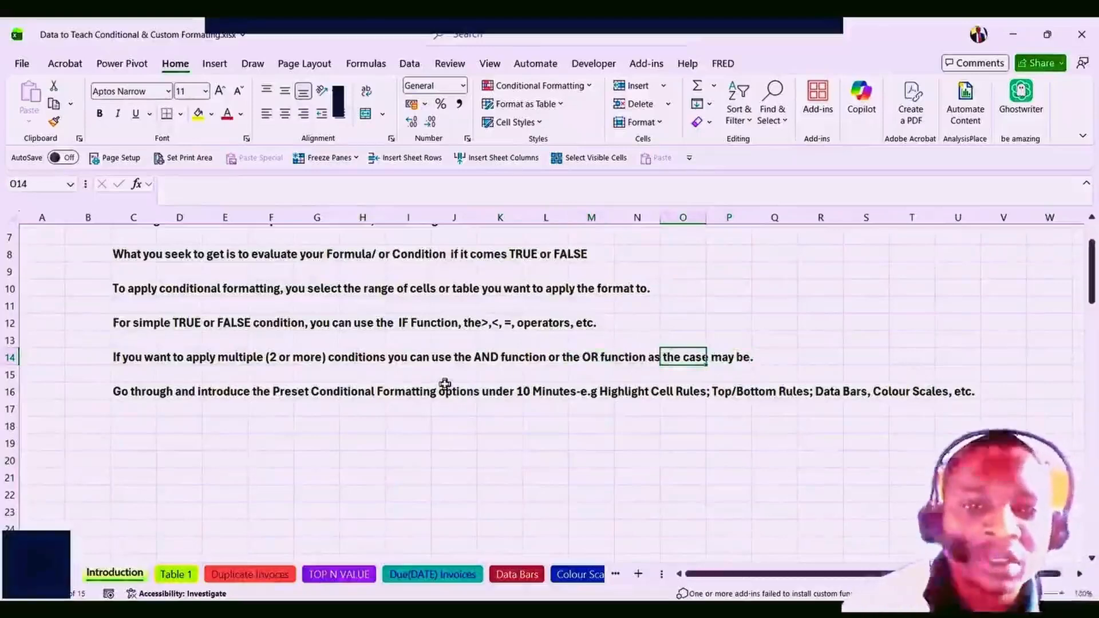
left_click(173, 393)
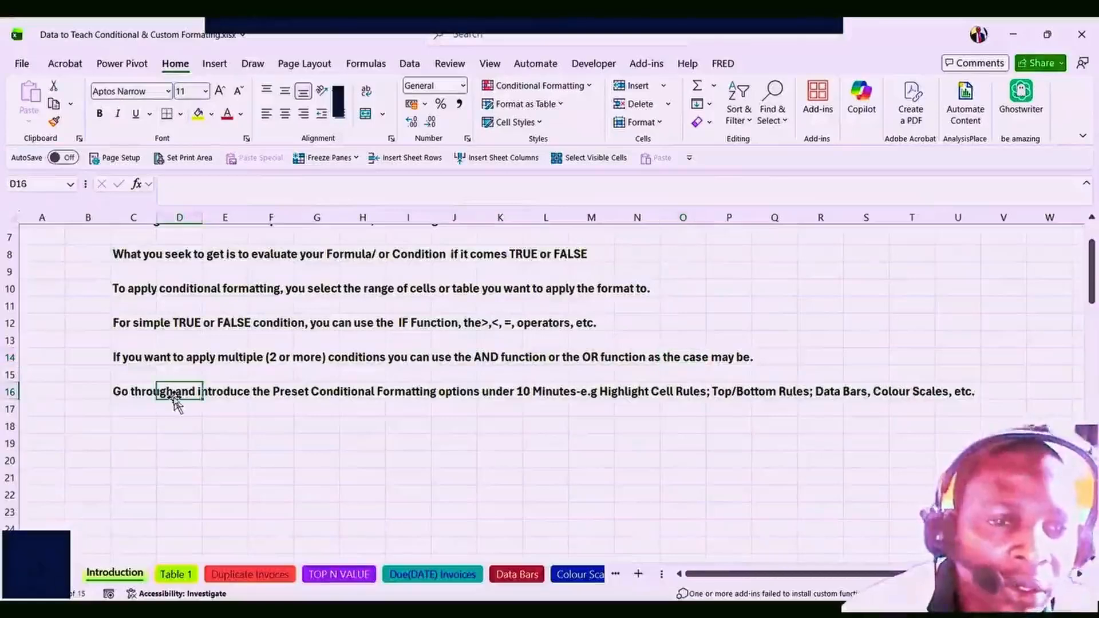
left_click(189, 580)
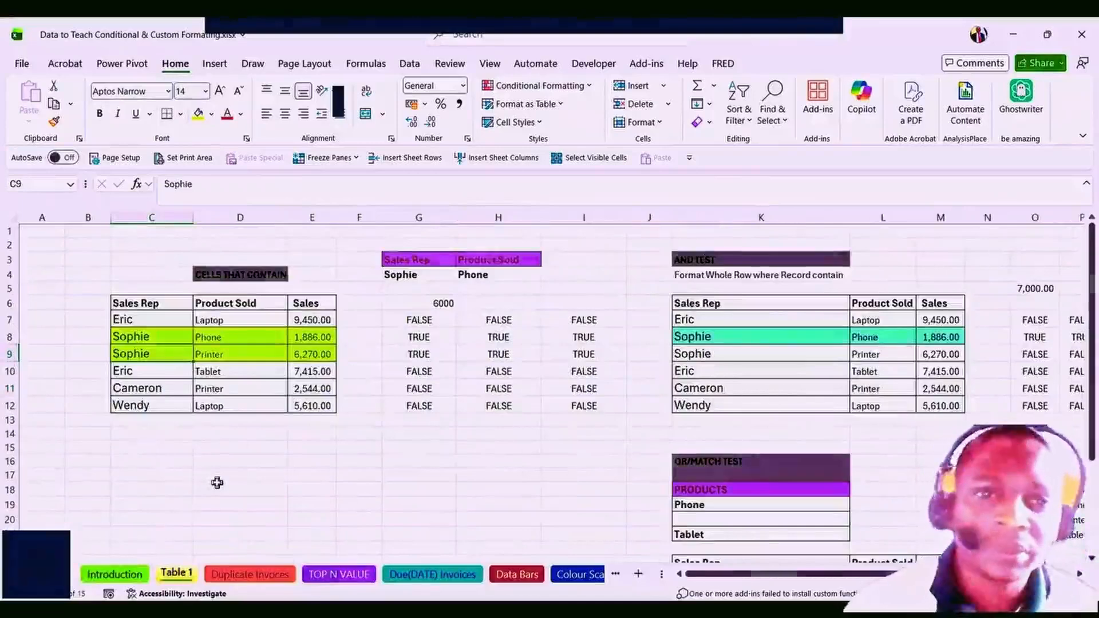
Note Sophie's highlighted rows, then choose Cameron as the sales rep in G4.
left_click(324, 338)
left_click(244, 351)
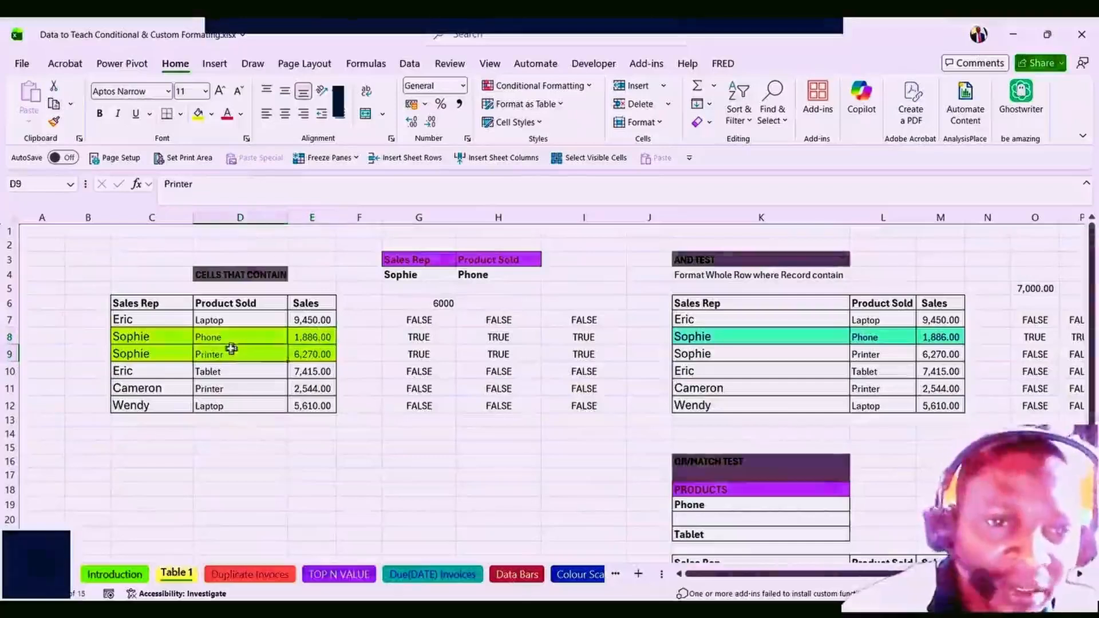
left_click(438, 276)
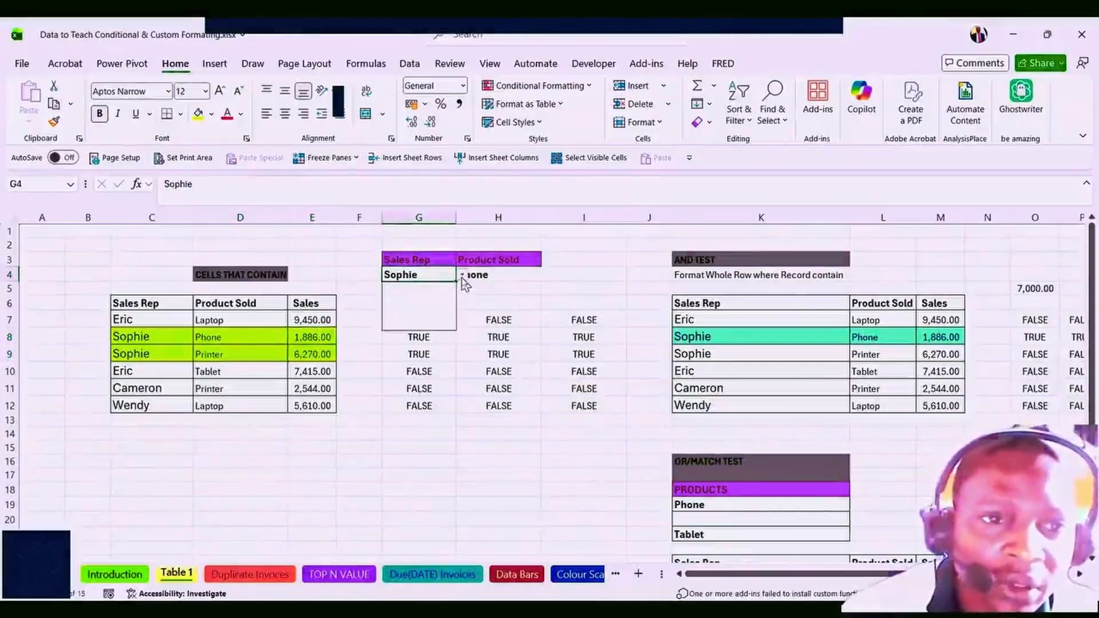
left_click(462, 276)
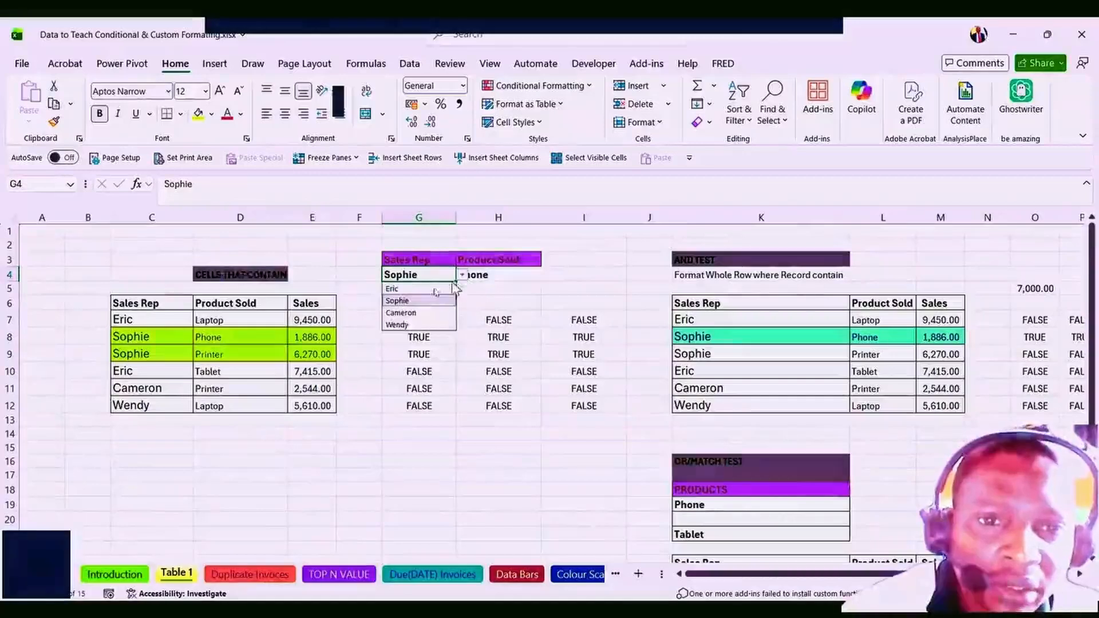
left_click(400, 313)
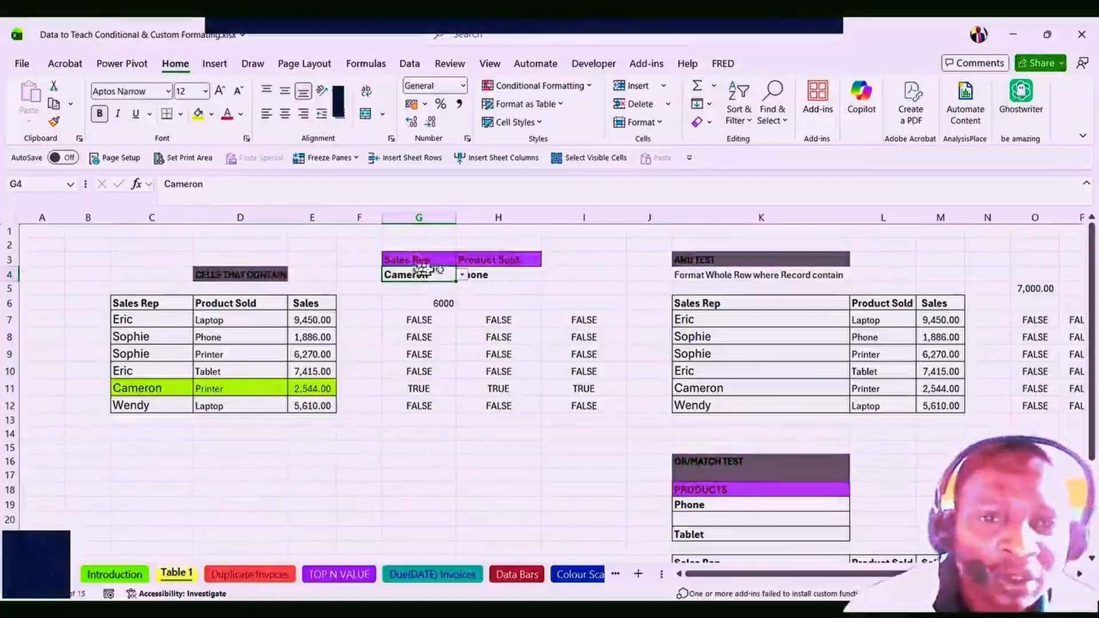
Switch G4 to Eric and check that Eric's Tablet row is now highlighted.
left_click(464, 277)
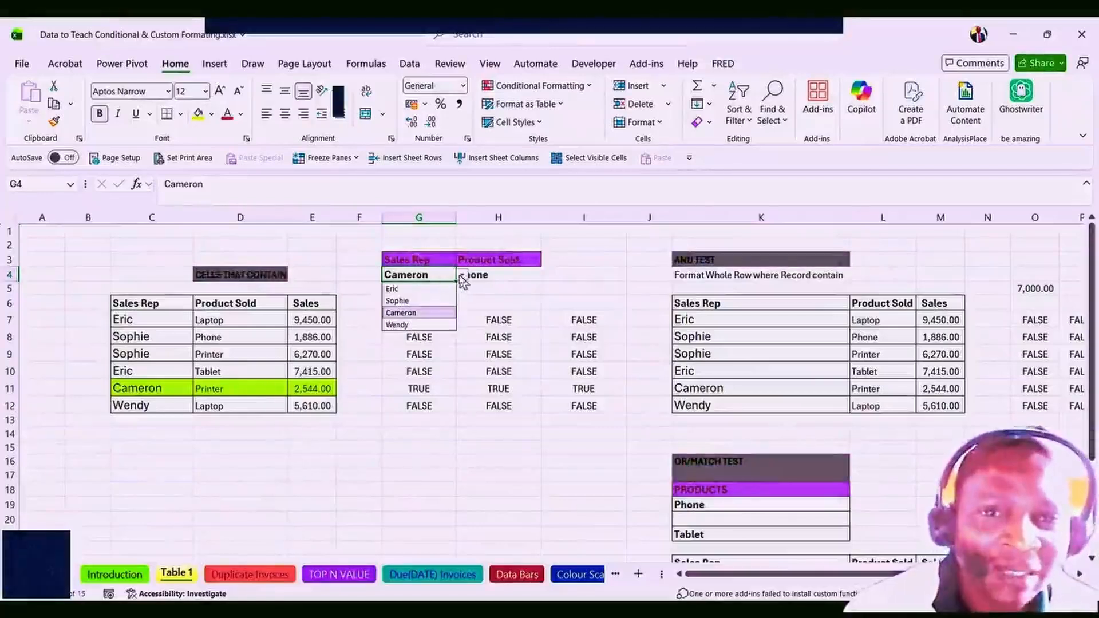
left_click(398, 290)
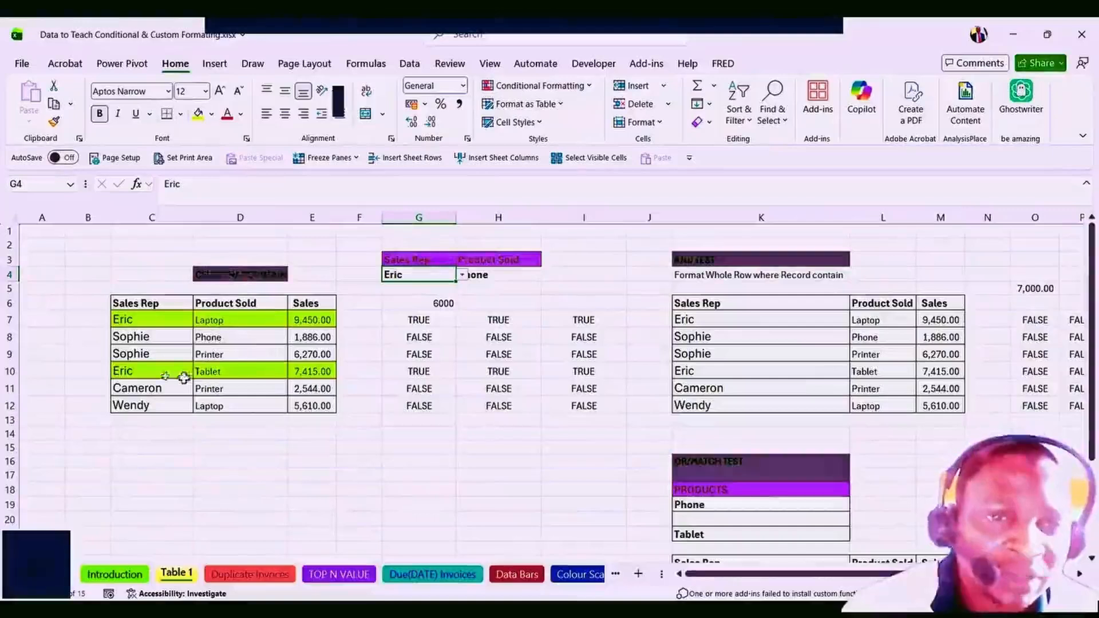
left_click(152, 375)
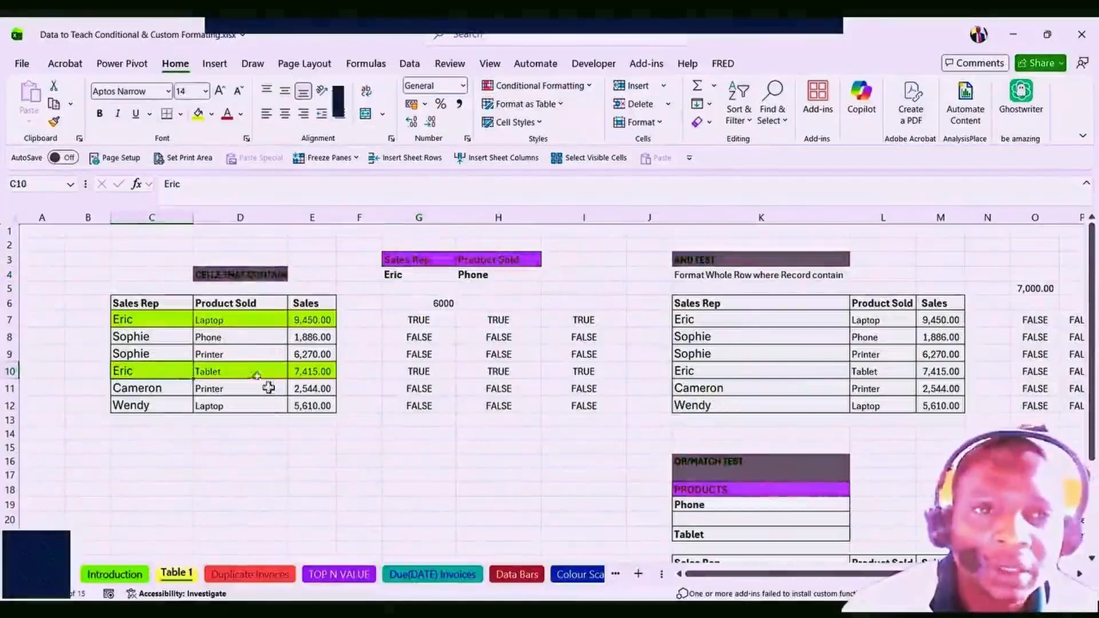
left_click(309, 370)
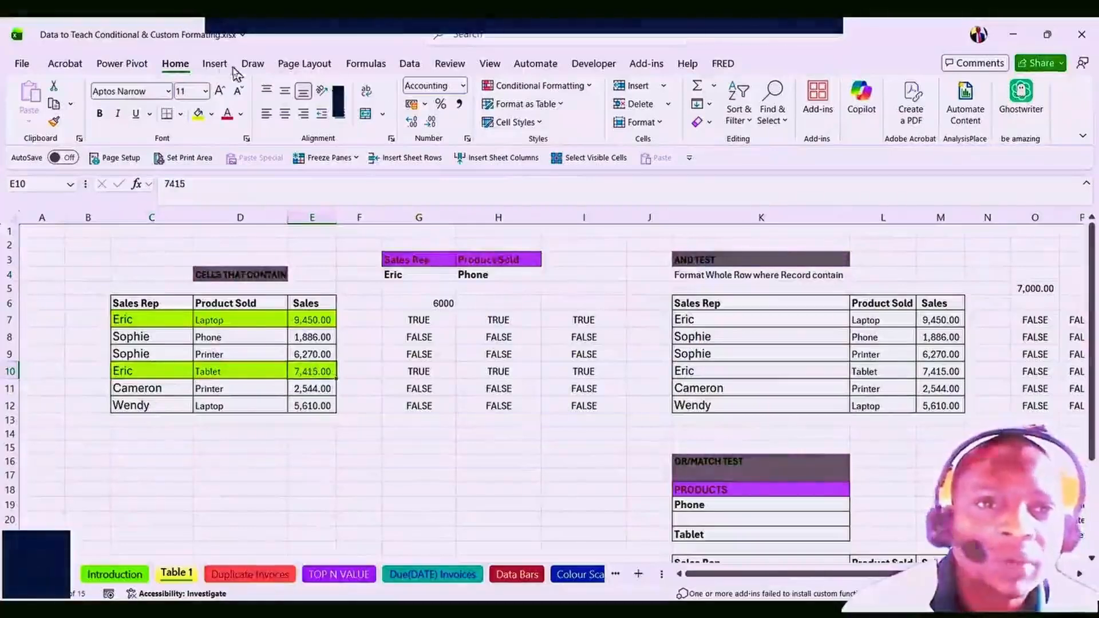
Select the left table's data rows C7:E12 and clear their conditional formatting rules.
left_click(591, 87)
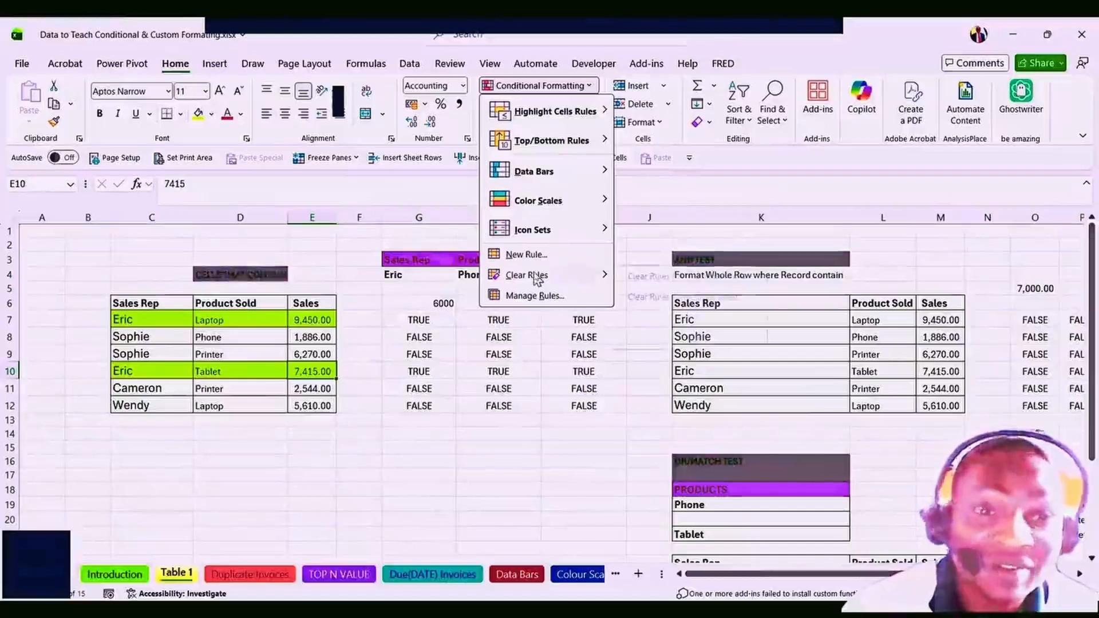
mouse_move(537, 279)
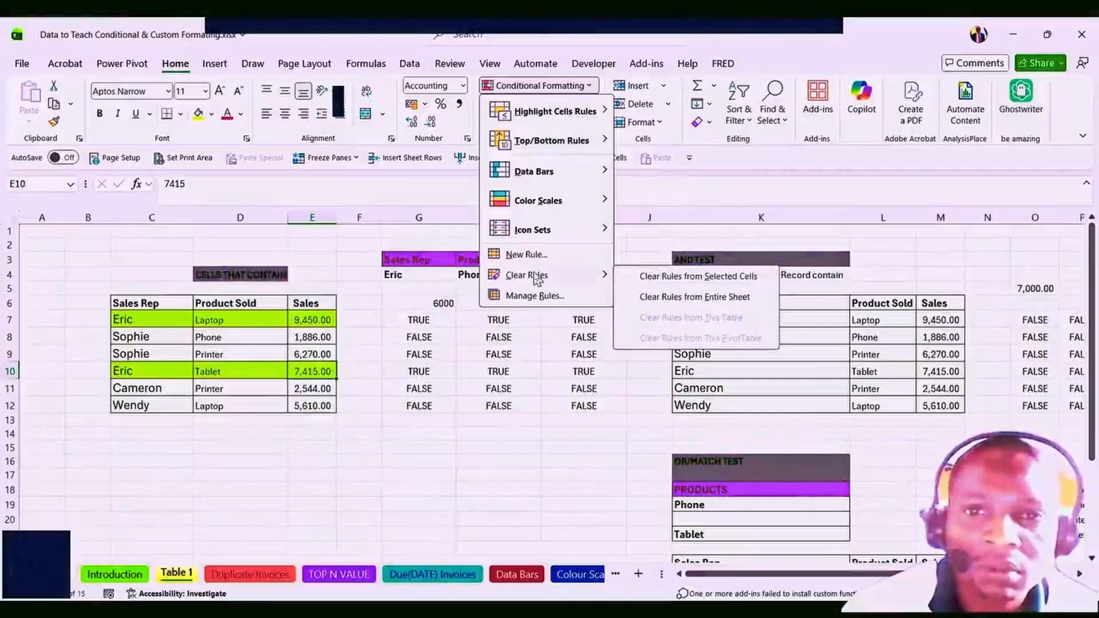
left_click(267, 359)
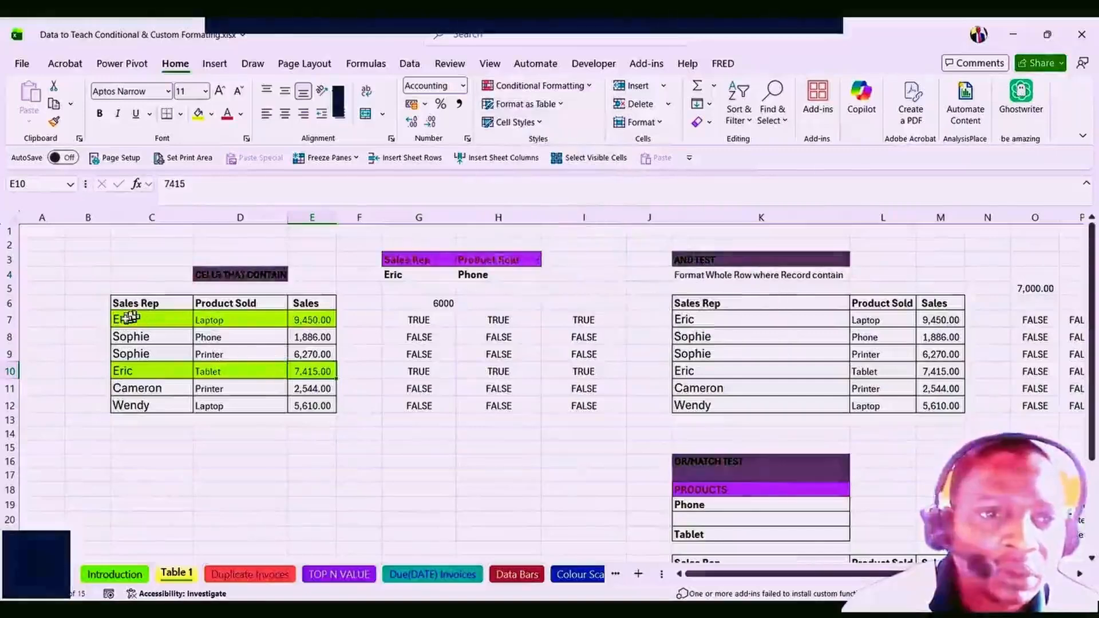
left_click_drag(139, 318, 319, 405)
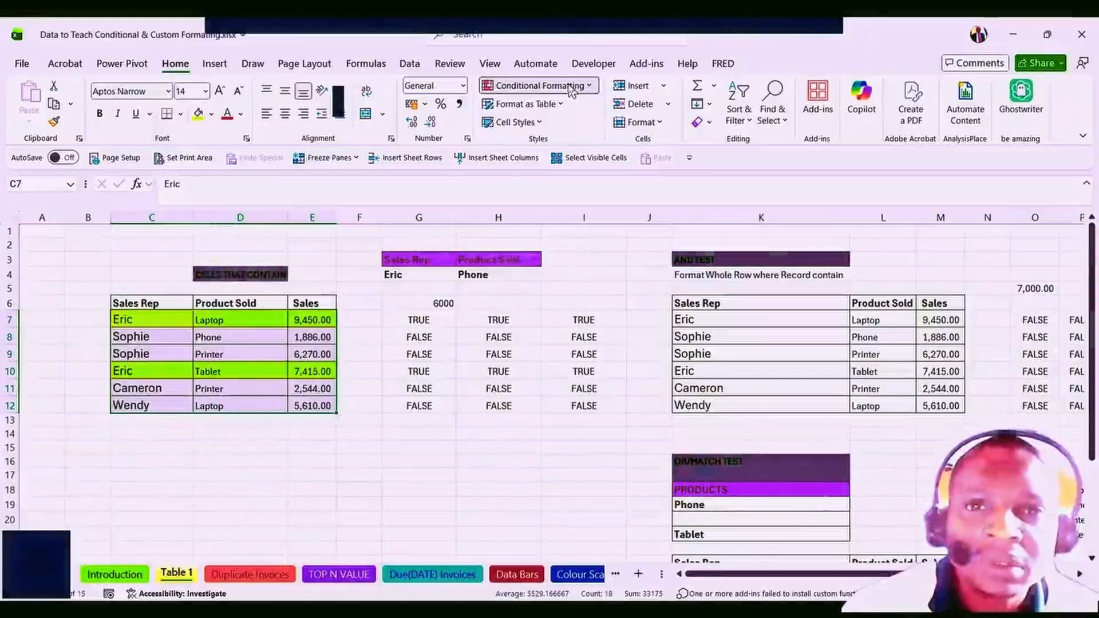
left_click(552, 87)
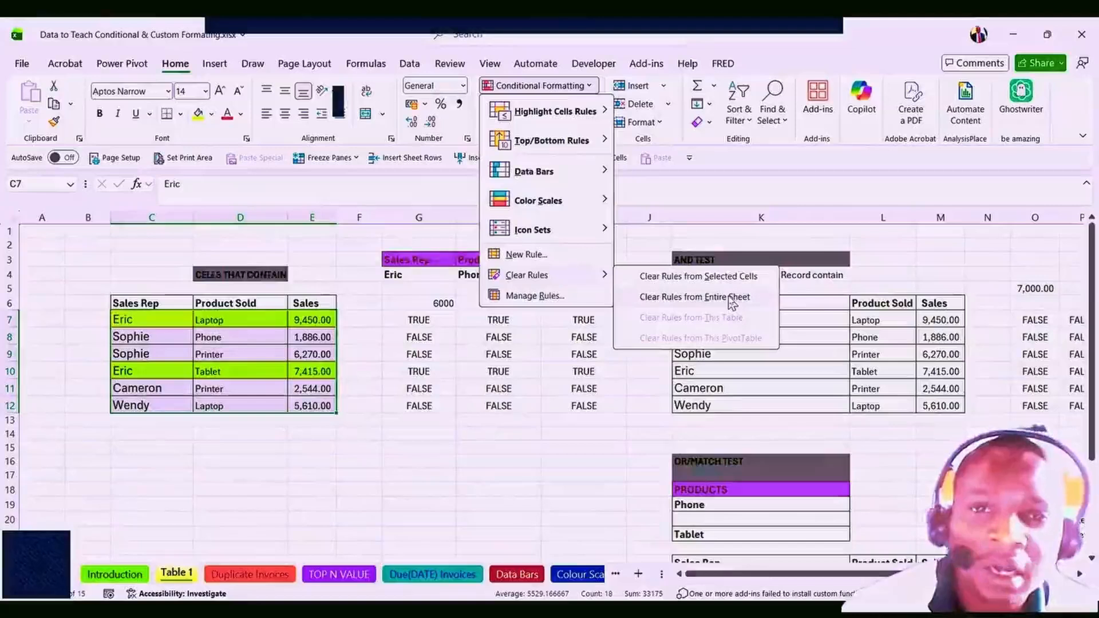
left_click(696, 277)
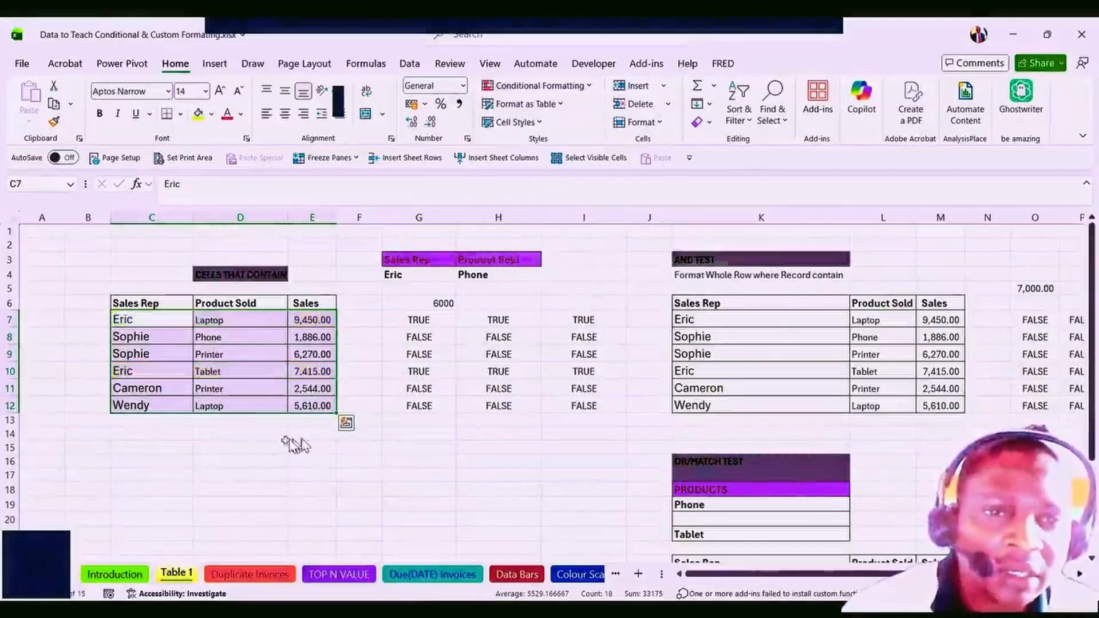
left_click(262, 453)
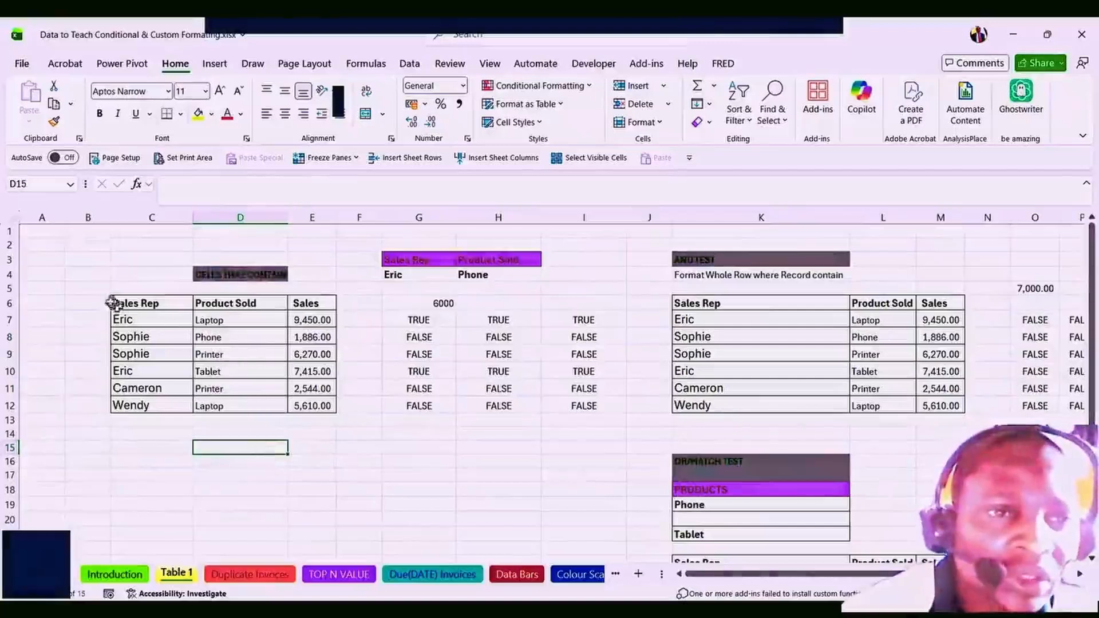
left_click(134, 304)
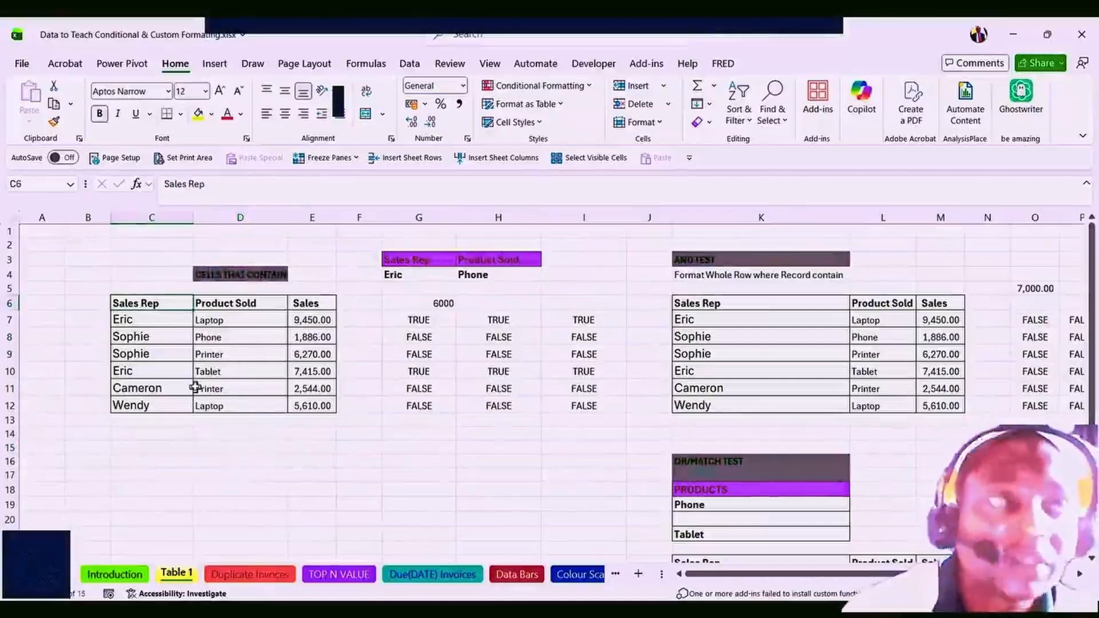
left_click(210, 322)
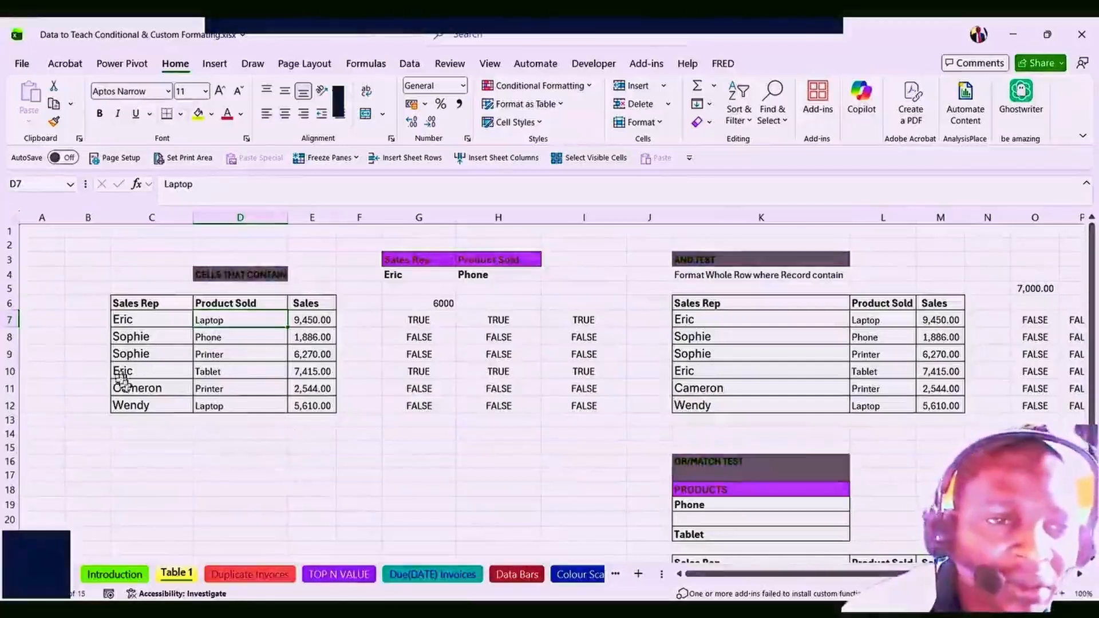
left_click(146, 404)
left_click(419, 261)
left_click(490, 261)
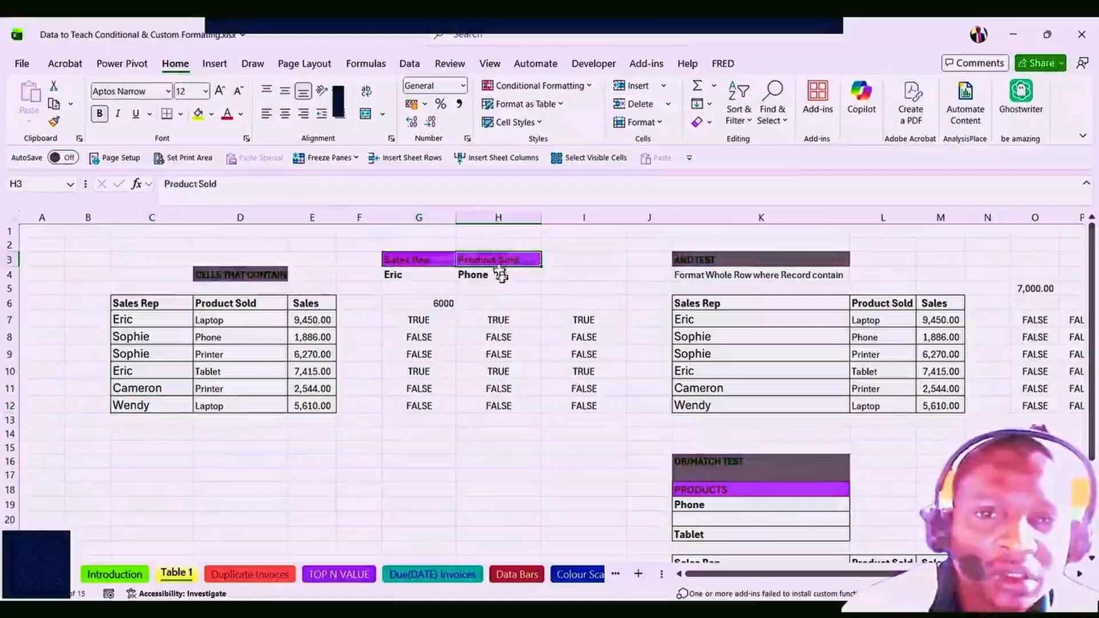
left_click(513, 278)
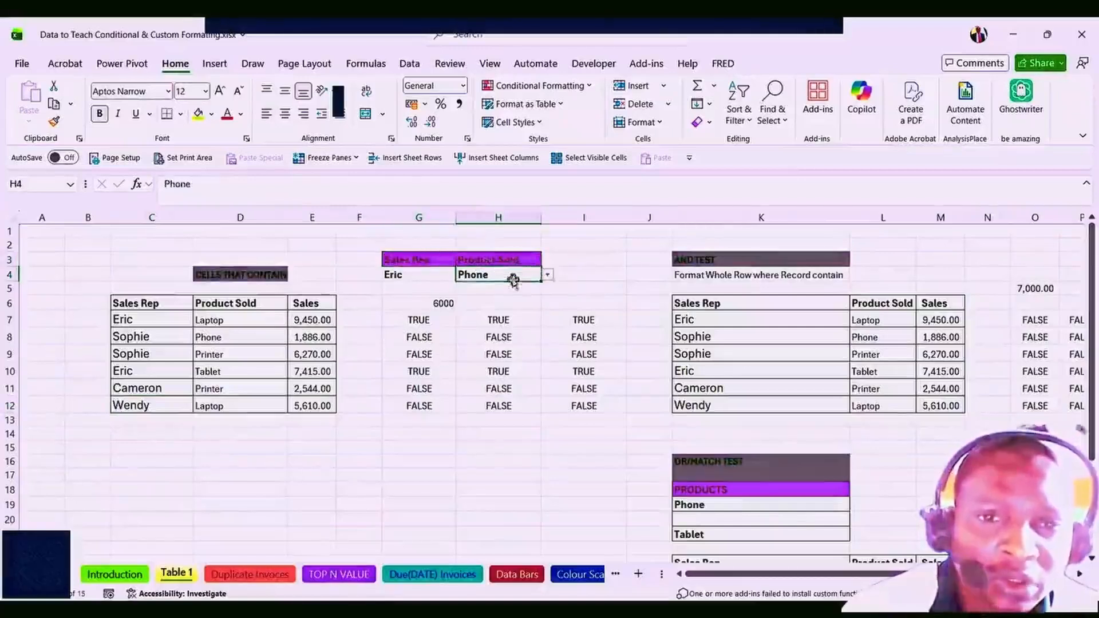
left_click(426, 277)
left_click(463, 275)
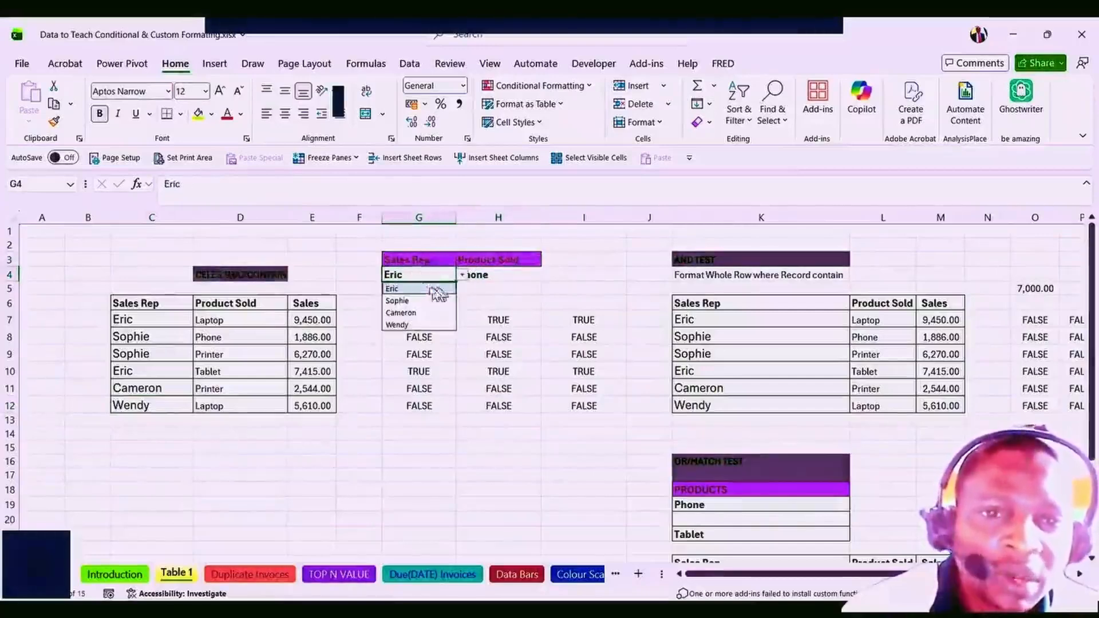
left_click(466, 288)
left_click(412, 277)
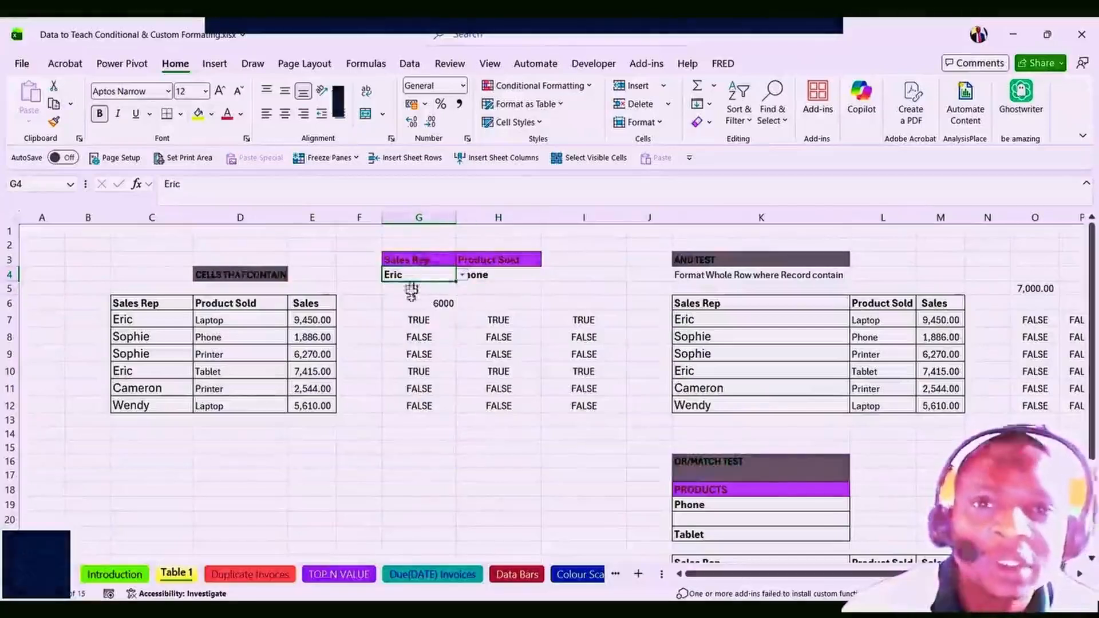
left_click(462, 277)
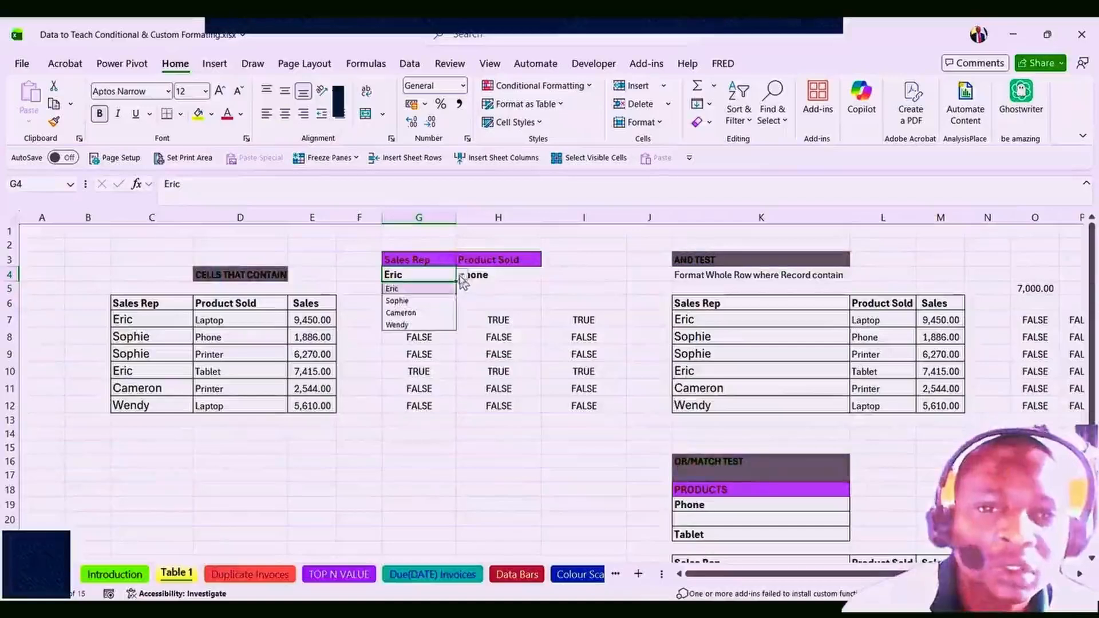
left_click(396, 301)
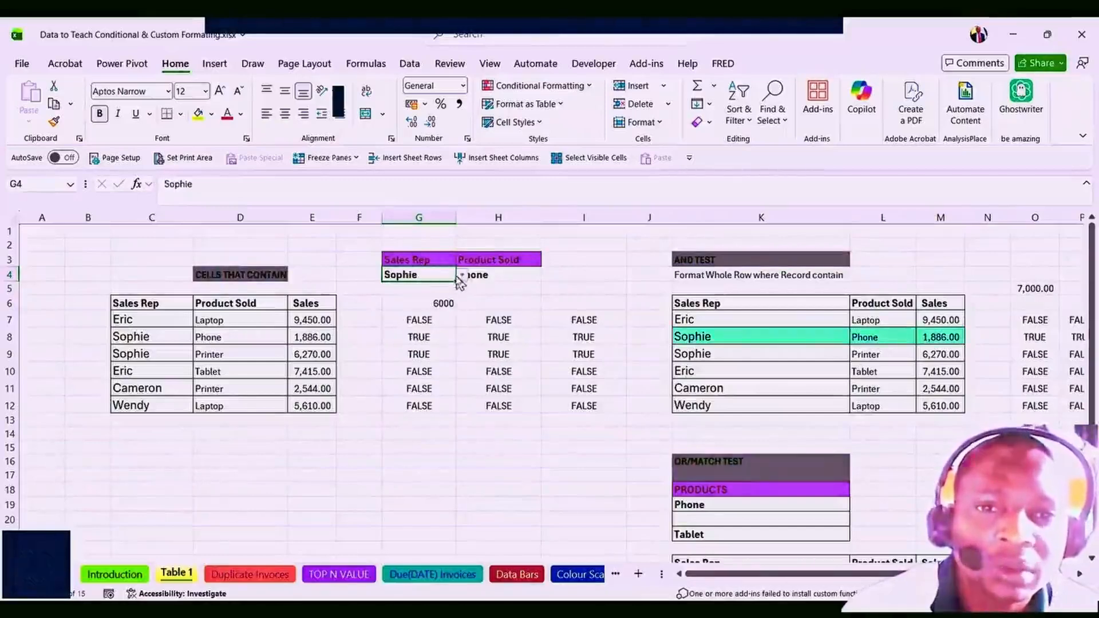
left_click(411, 70)
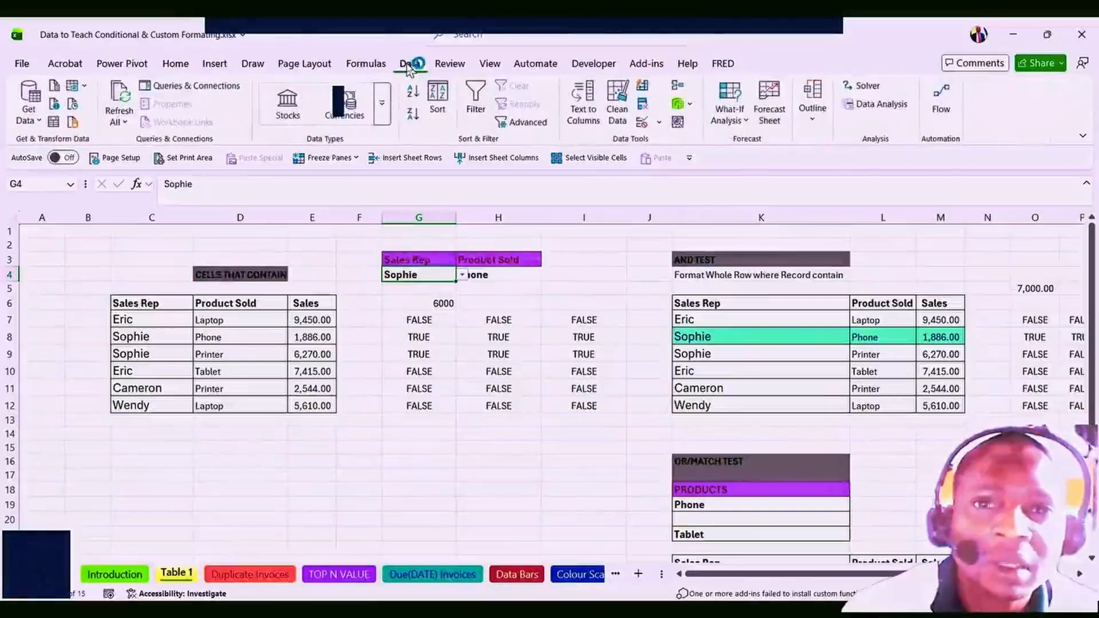
left_click(659, 122)
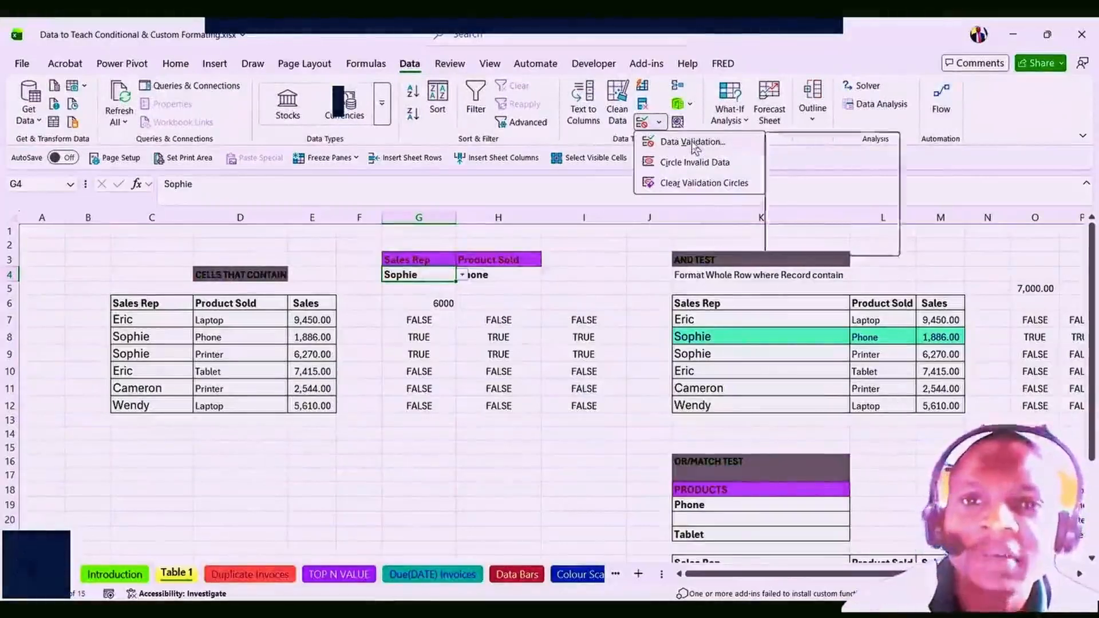
left_click(675, 143)
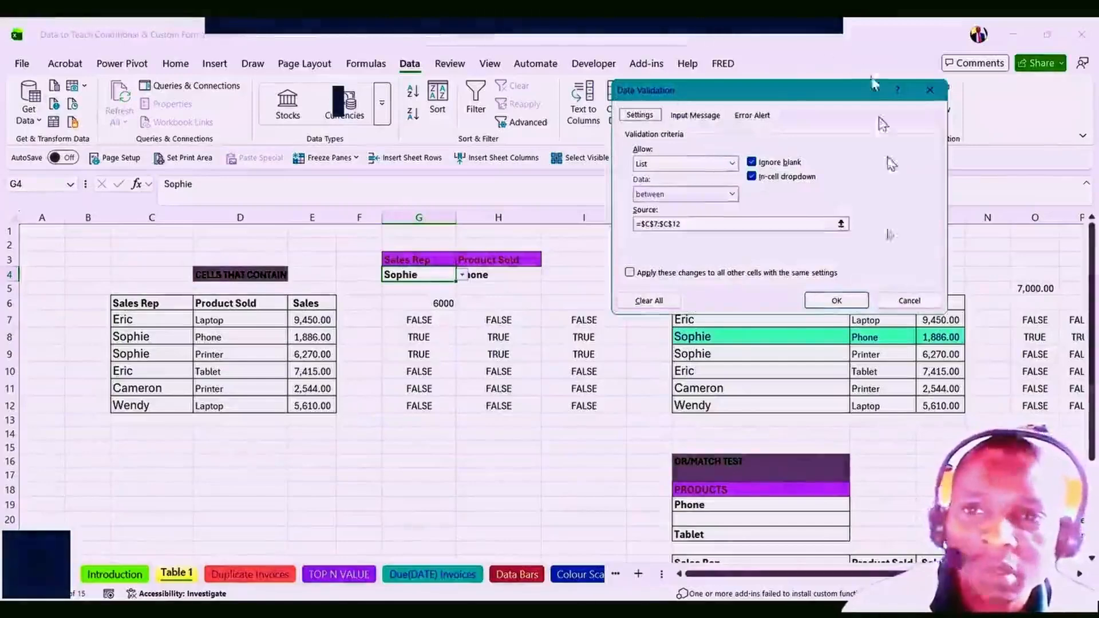
left_click(907, 300)
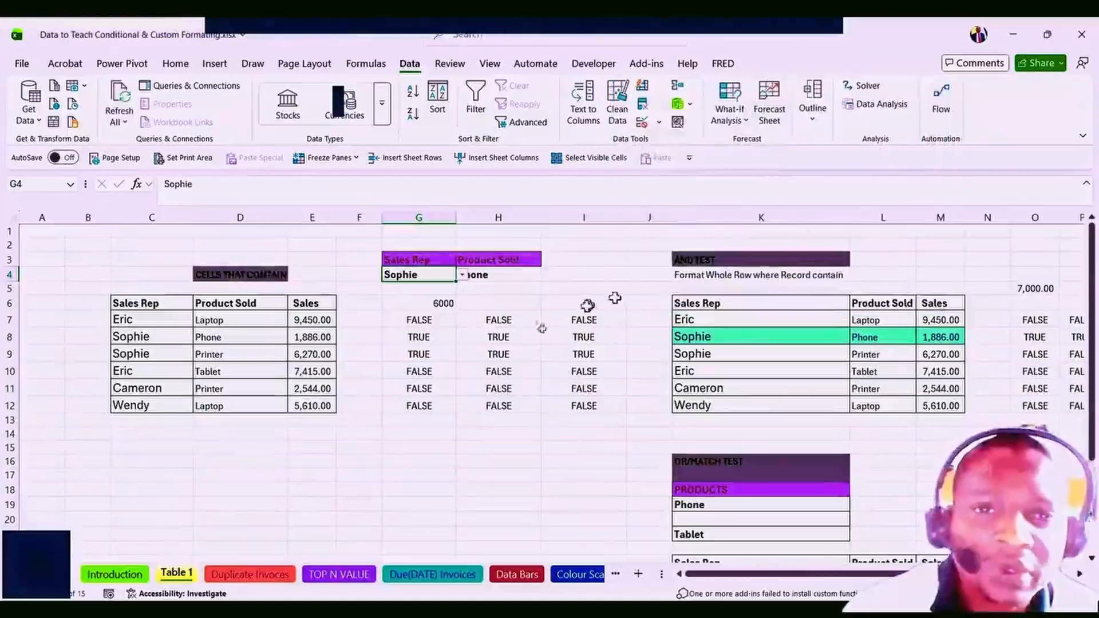
left_click(420, 324)
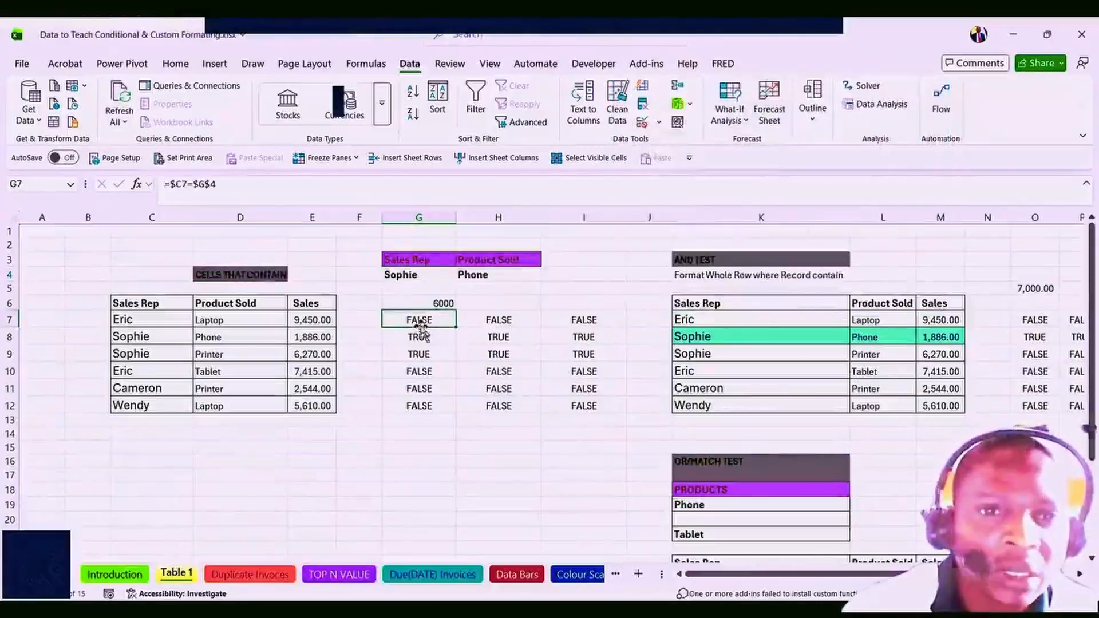
left_click(421, 279)
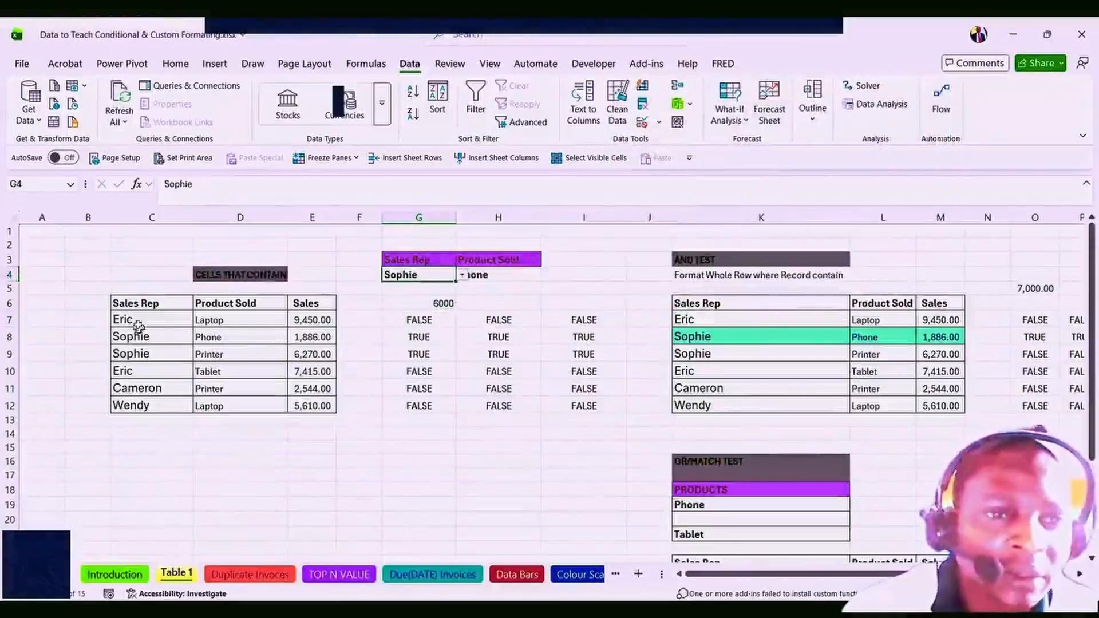
left_click_drag(136, 322, 126, 408)
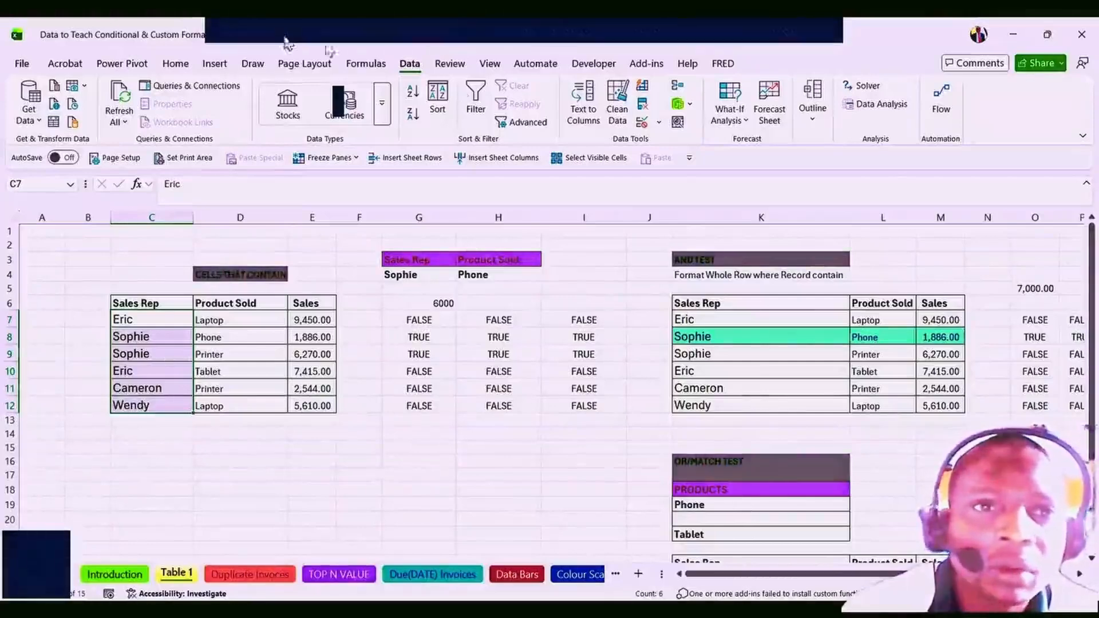
Show the Home commands, glance at Highlight Cells Rules, then select the Sales figures E7:E12.
left_click(182, 65)
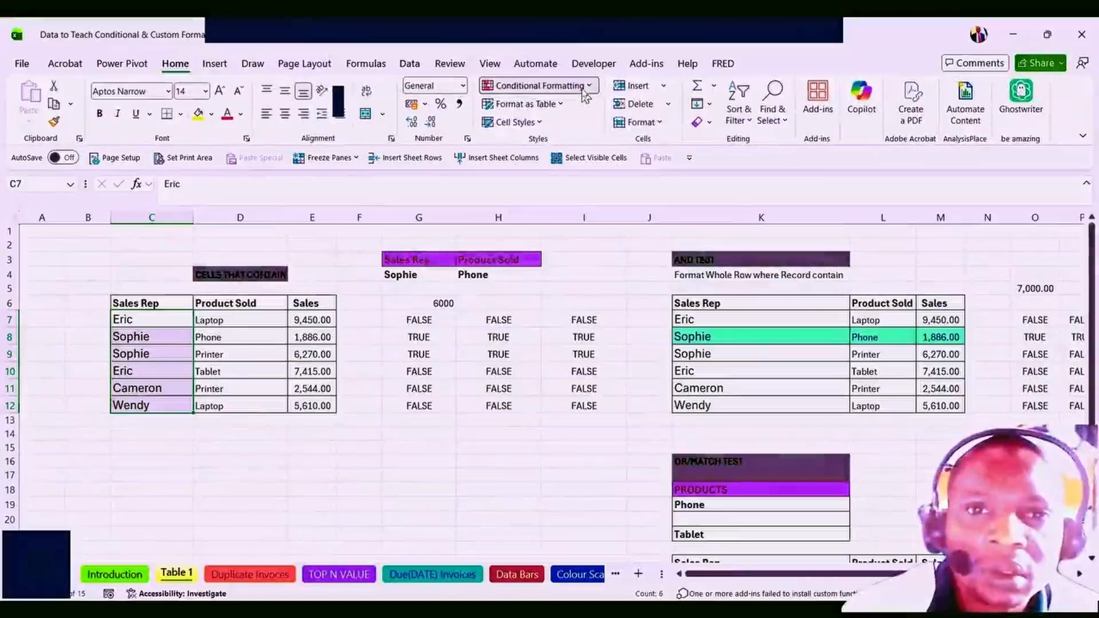
left_click(584, 92)
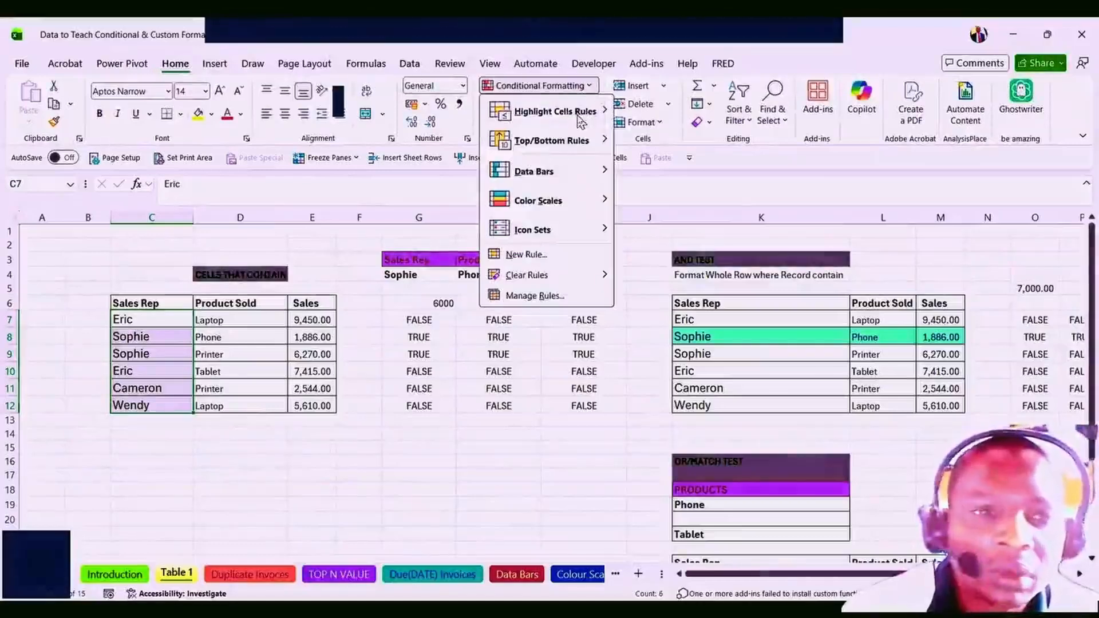
mouse_move(582, 119)
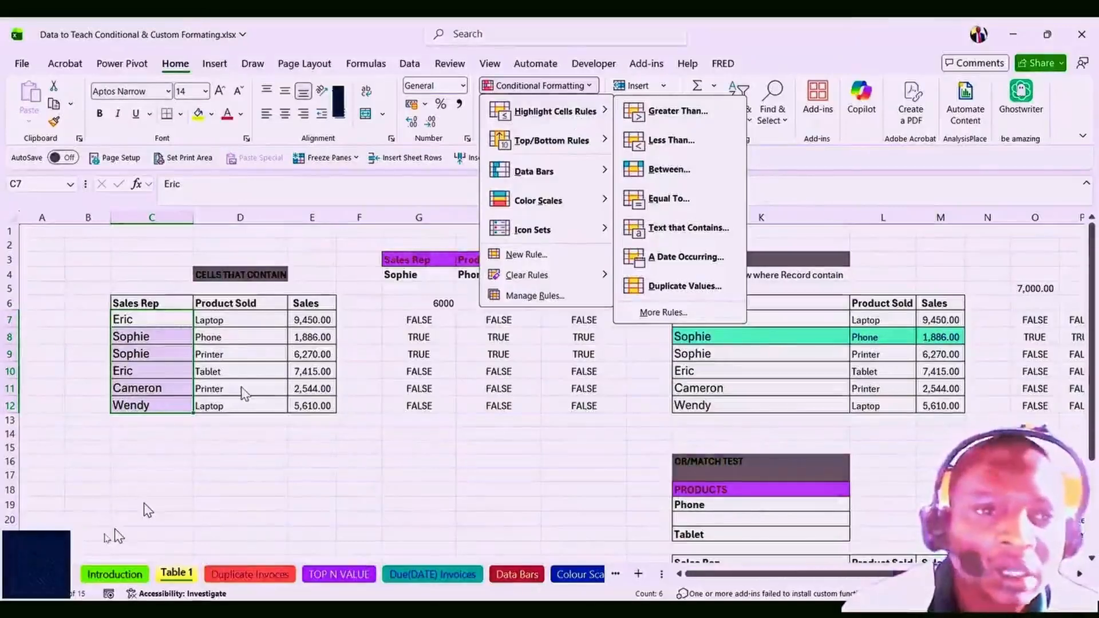
left_click_drag(312, 320, 304, 417)
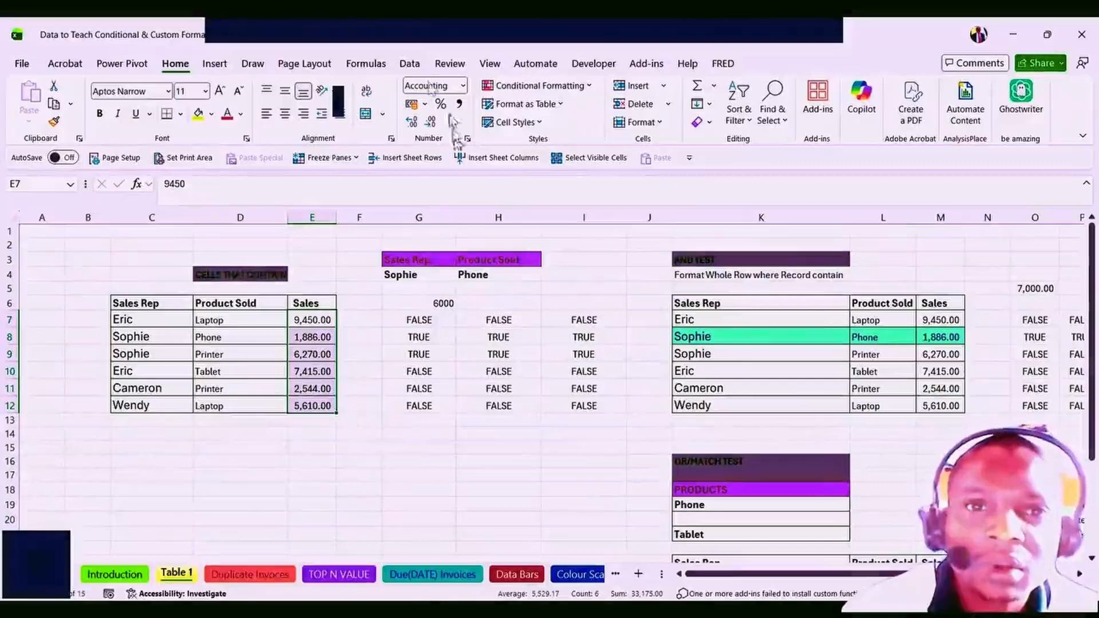
Start a Greater Than highlight rule on the sales with a threshold of 6000.
left_click(410, 64)
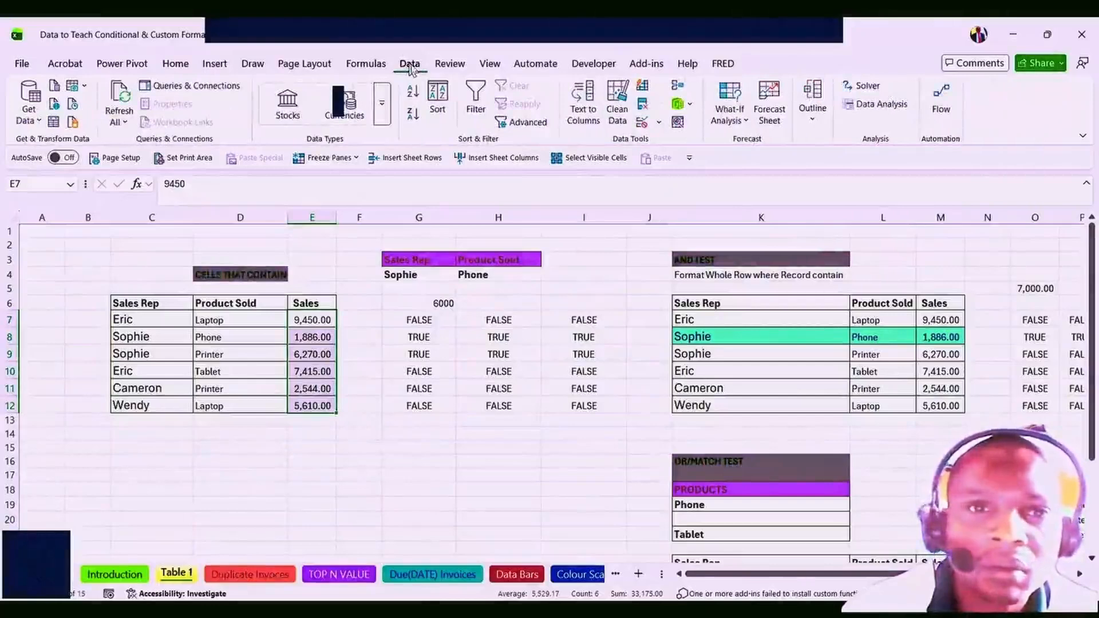
left_click(175, 64)
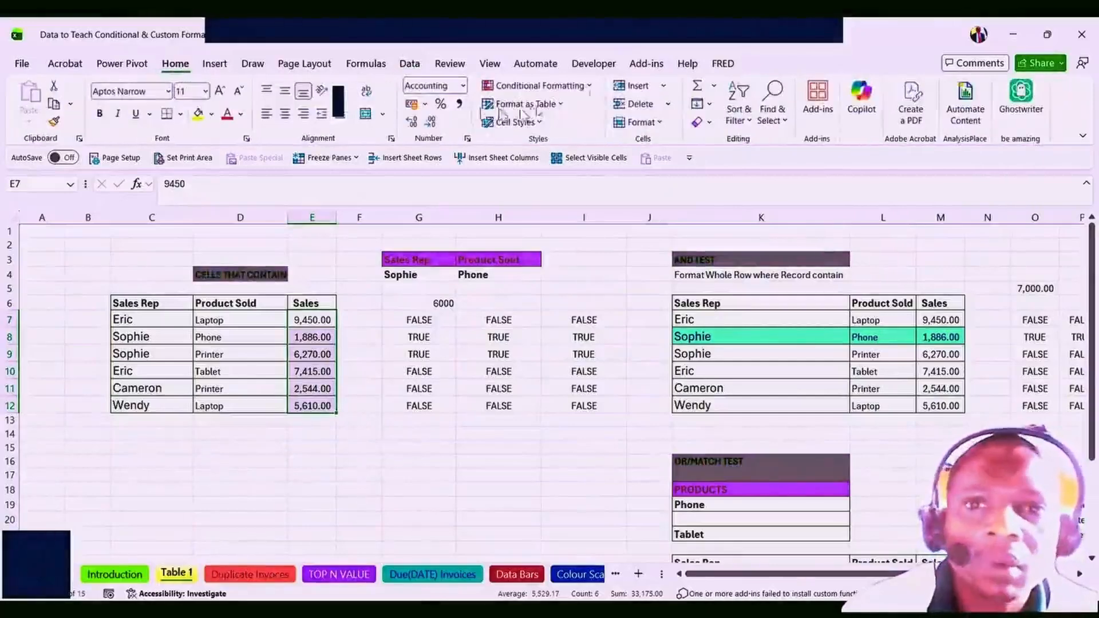
left_click(558, 87)
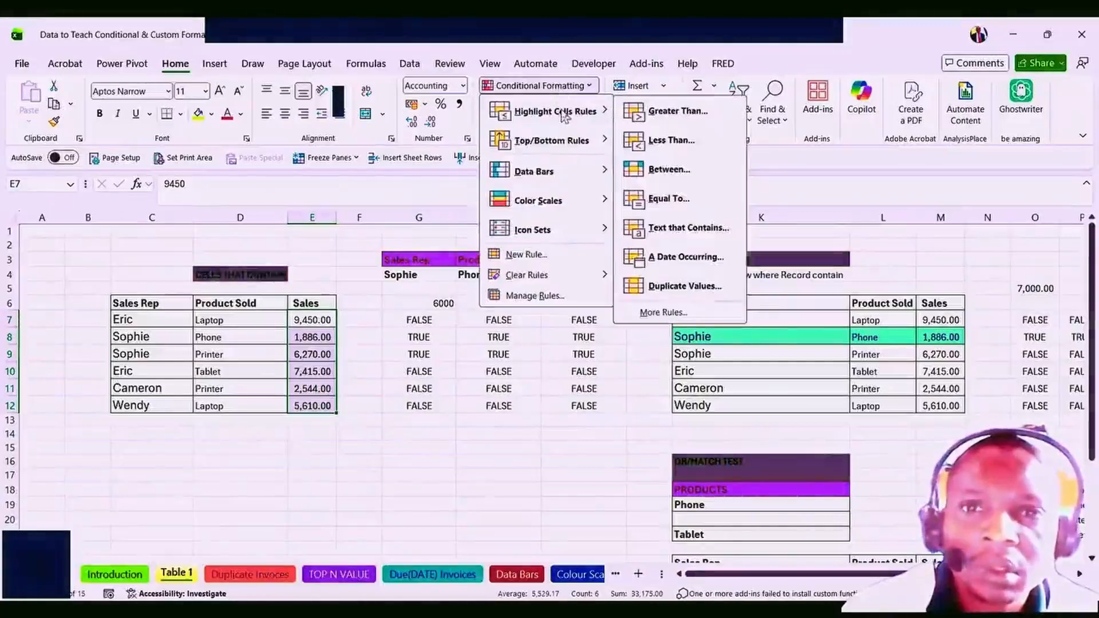
left_click(677, 113)
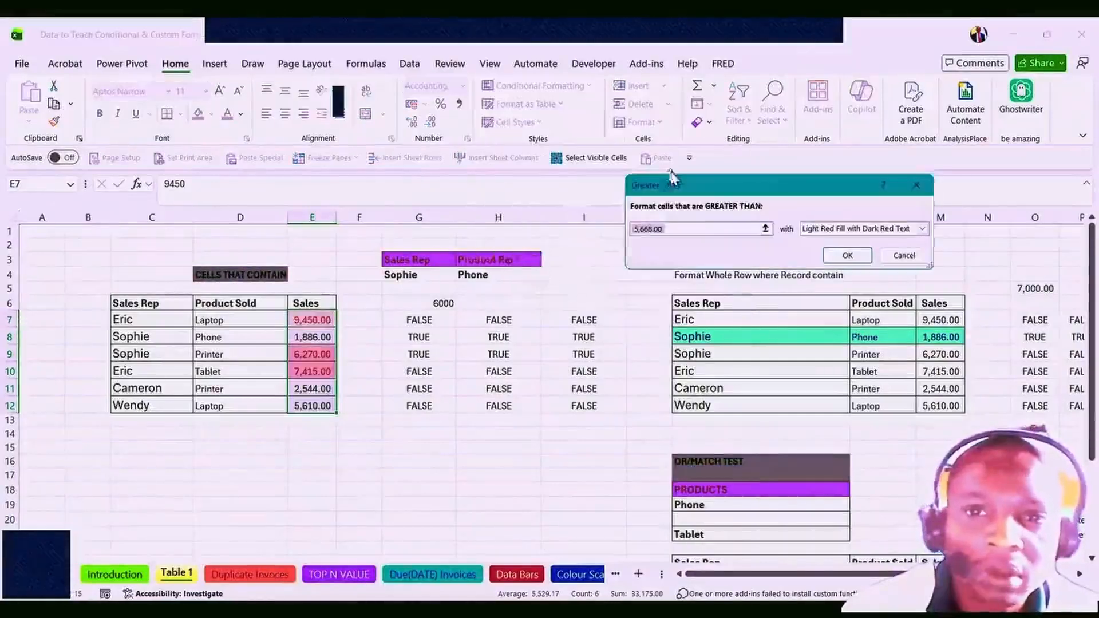
left_click(683, 230)
key("BackSpace")
key("BackSpace")
key("BackSpace")
key("BackSpace")
key("BackSpace")
key("BackSpace")
key("BackSpace")
key("BackSpace")
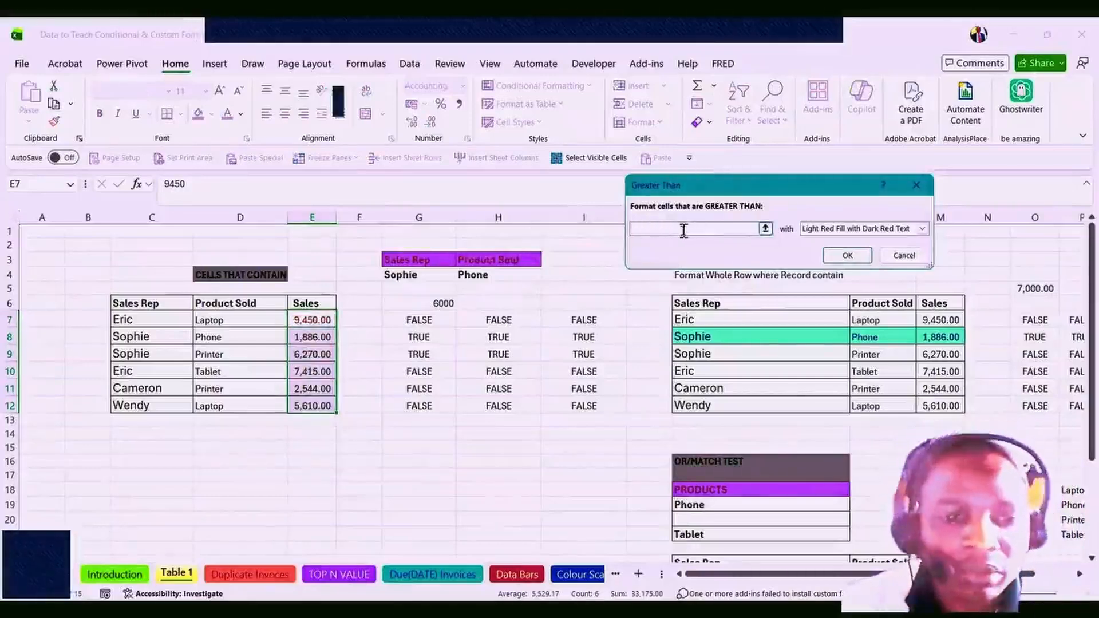
type("6000")
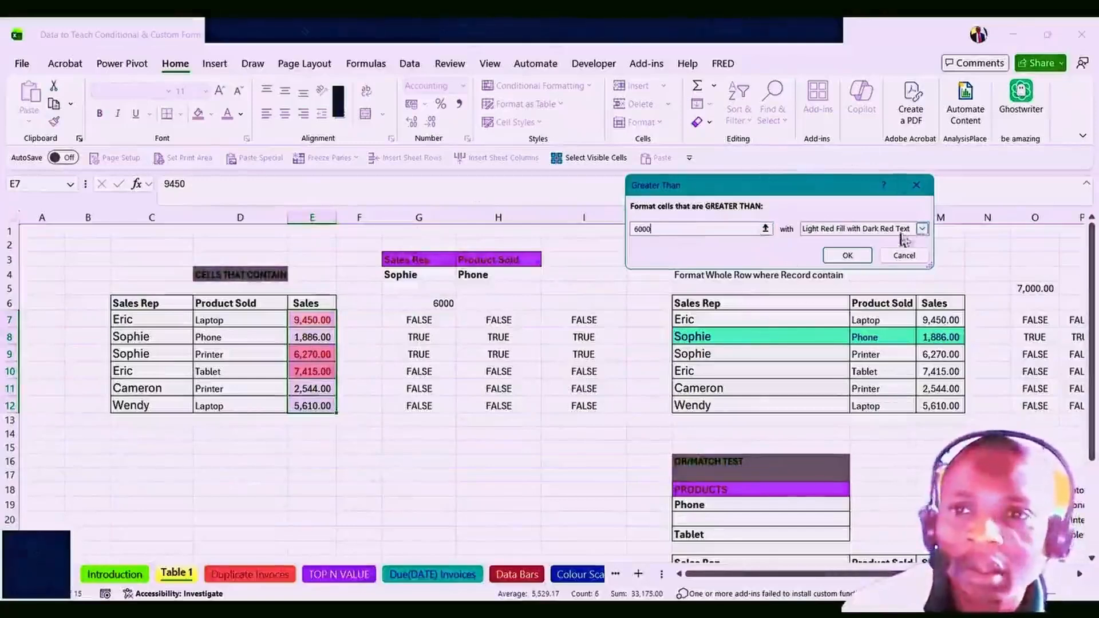
Give the rule a custom lime-green fill format and apply it.
left_click(922, 229)
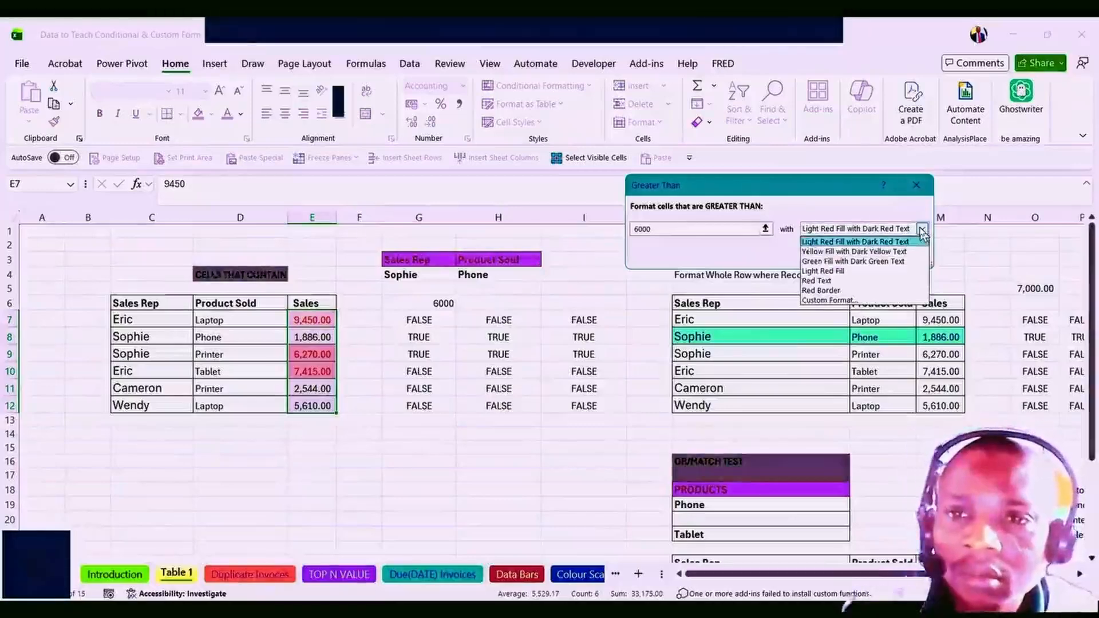
left_click(831, 253)
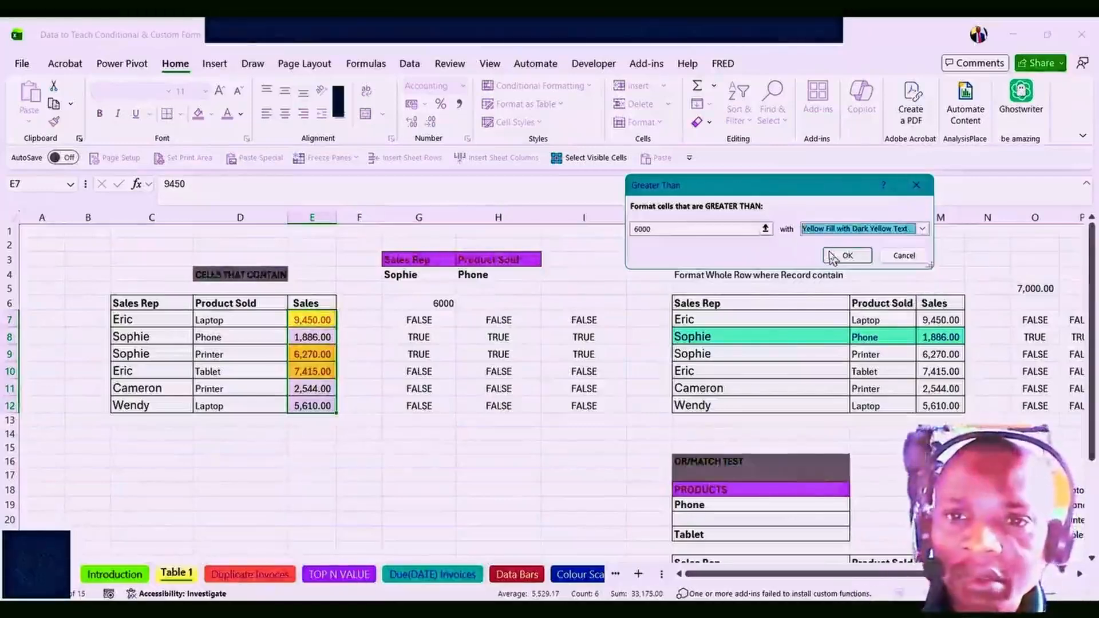
left_click(923, 229)
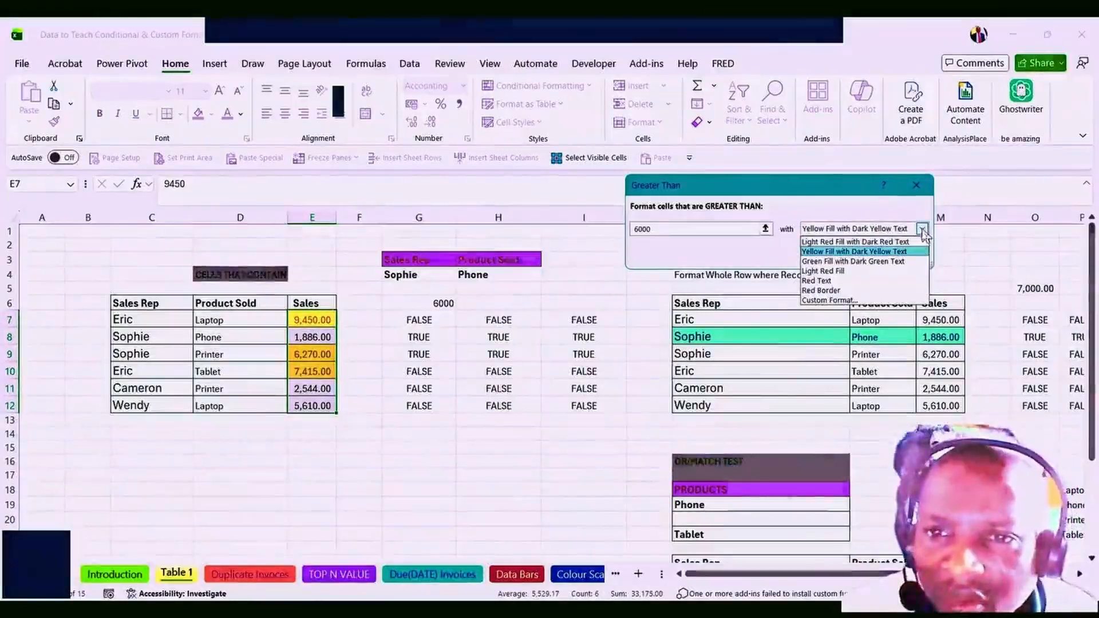
left_click(832, 300)
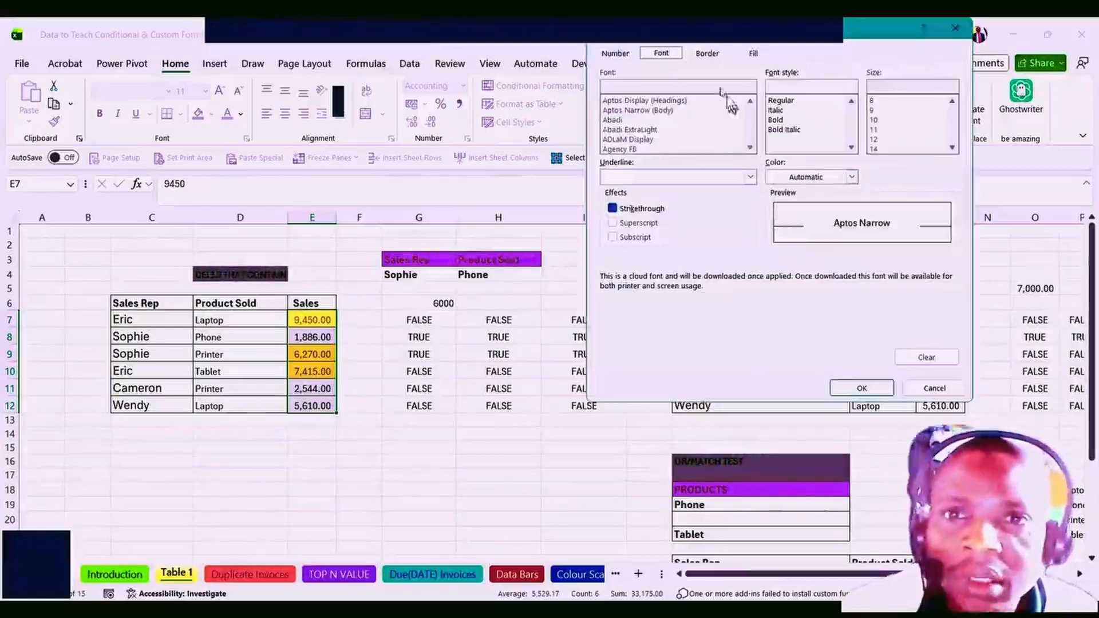
left_click(754, 55)
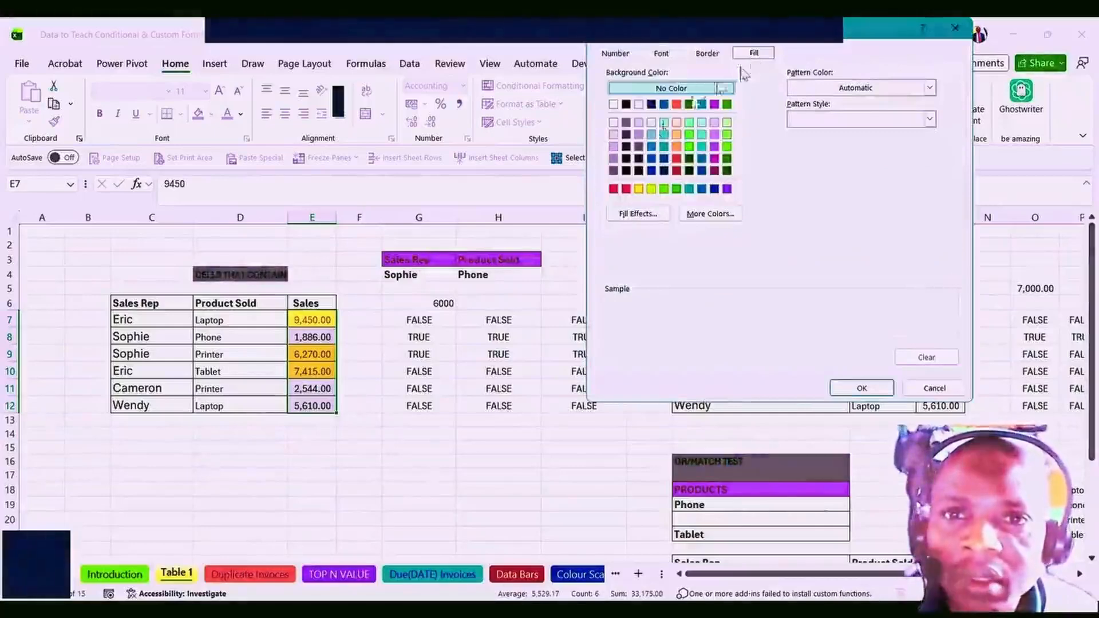
left_click(652, 189)
left_click(862, 388)
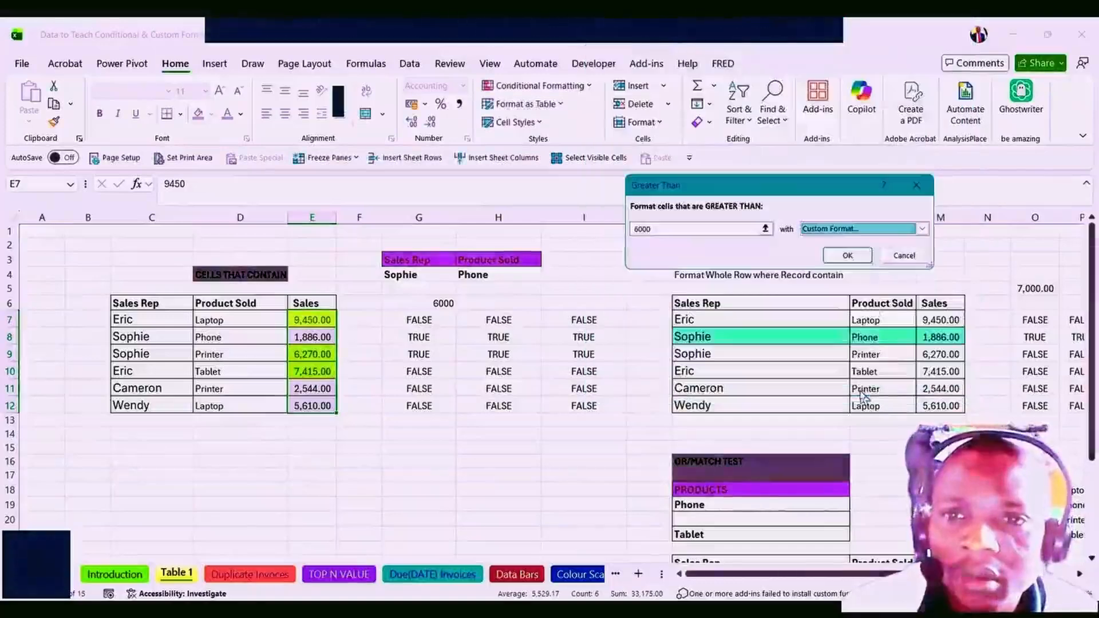
left_click(847, 255)
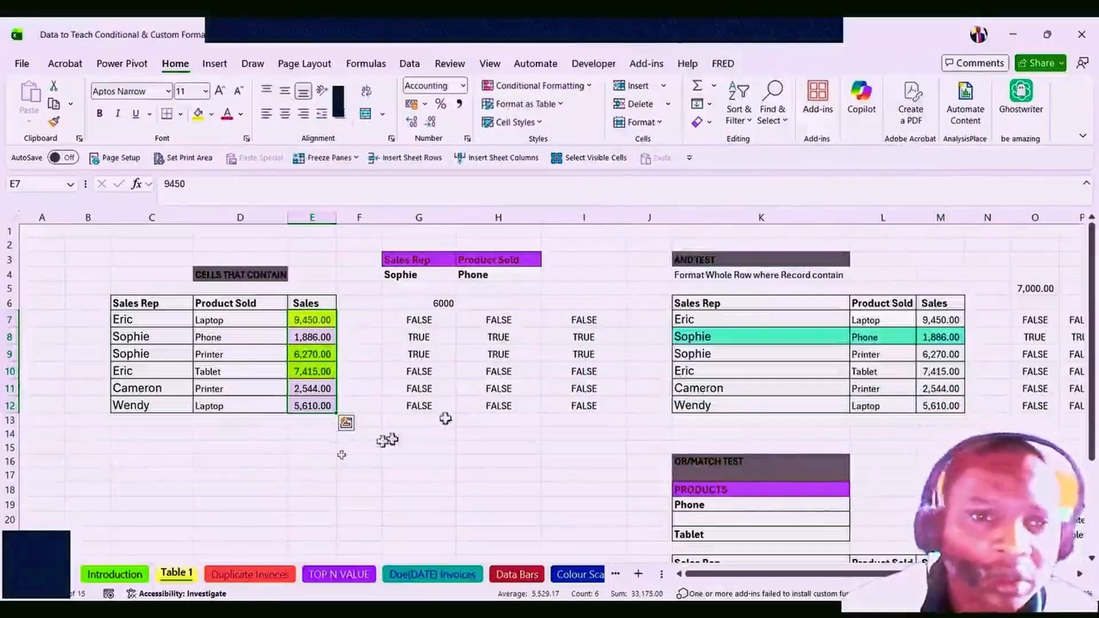
left_click(312, 461)
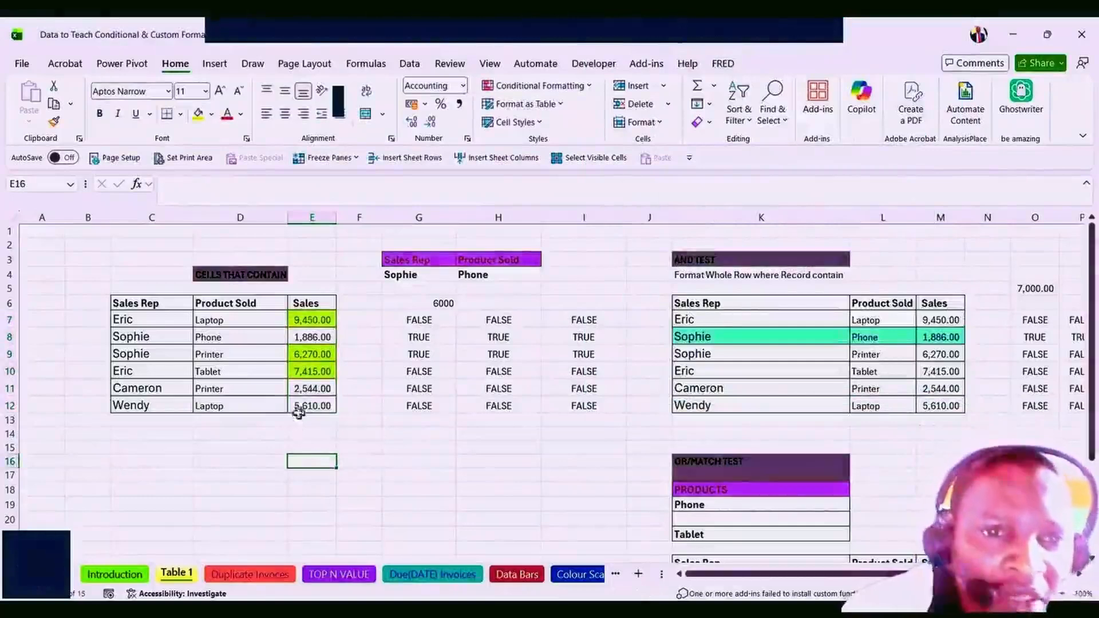
left_click(303, 322)
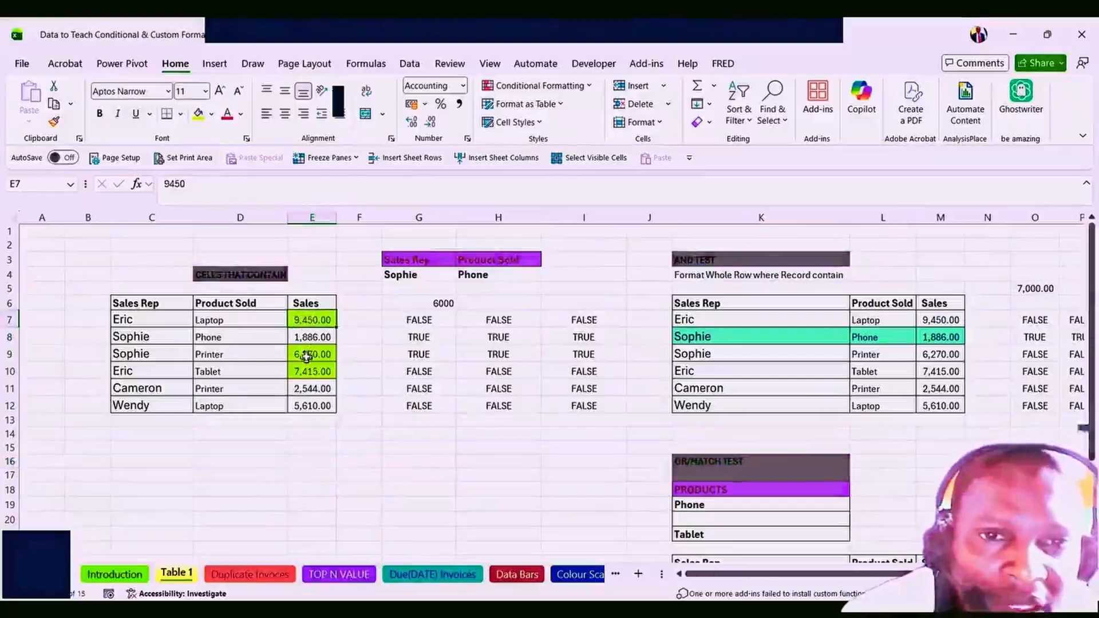
left_click(437, 303)
left_click(316, 351)
left_click(313, 372)
left_click(314, 408)
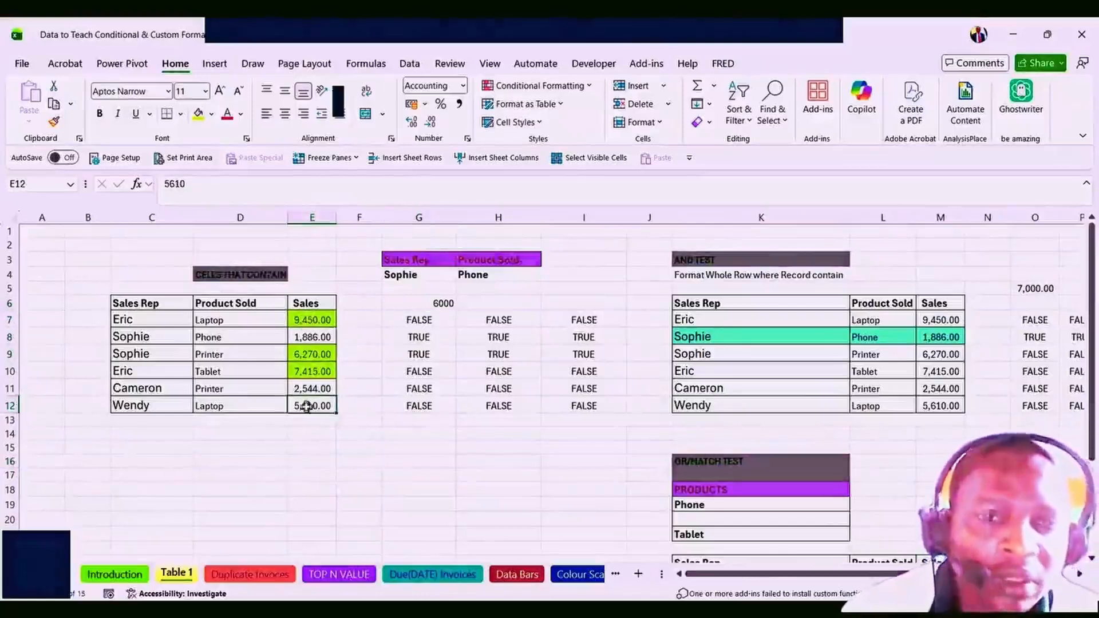
left_click(305, 477)
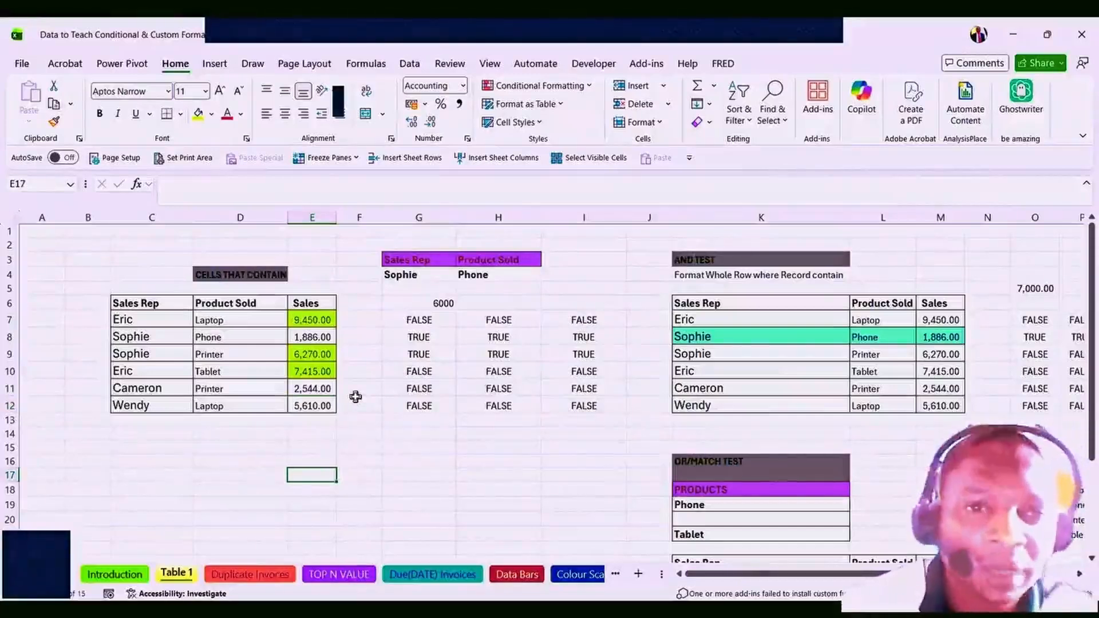
left_click(410, 320)
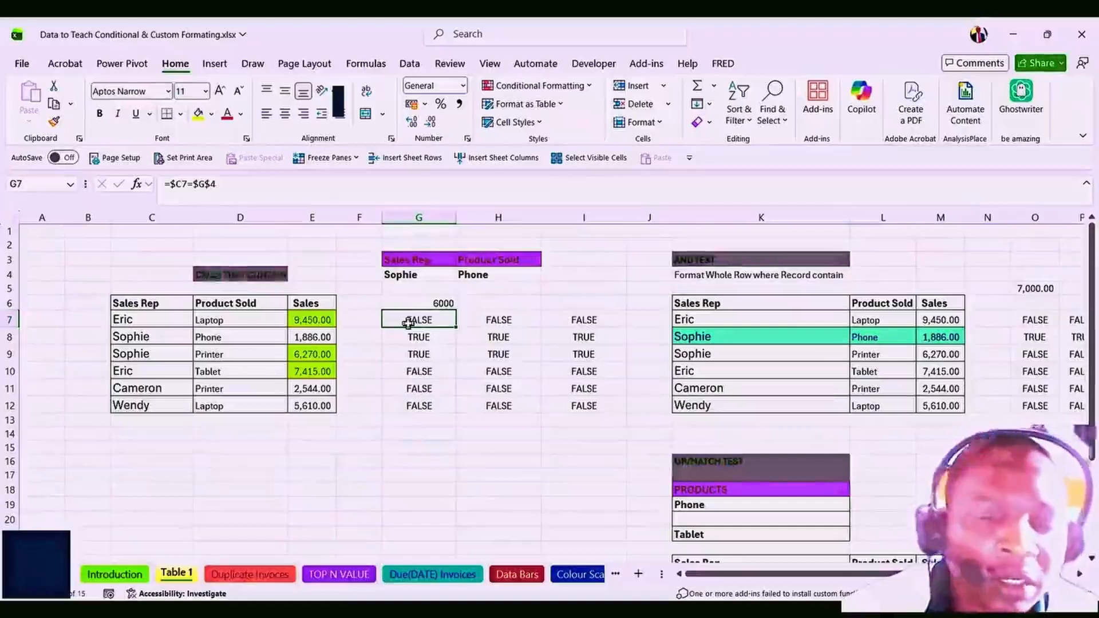
left_click(419, 343)
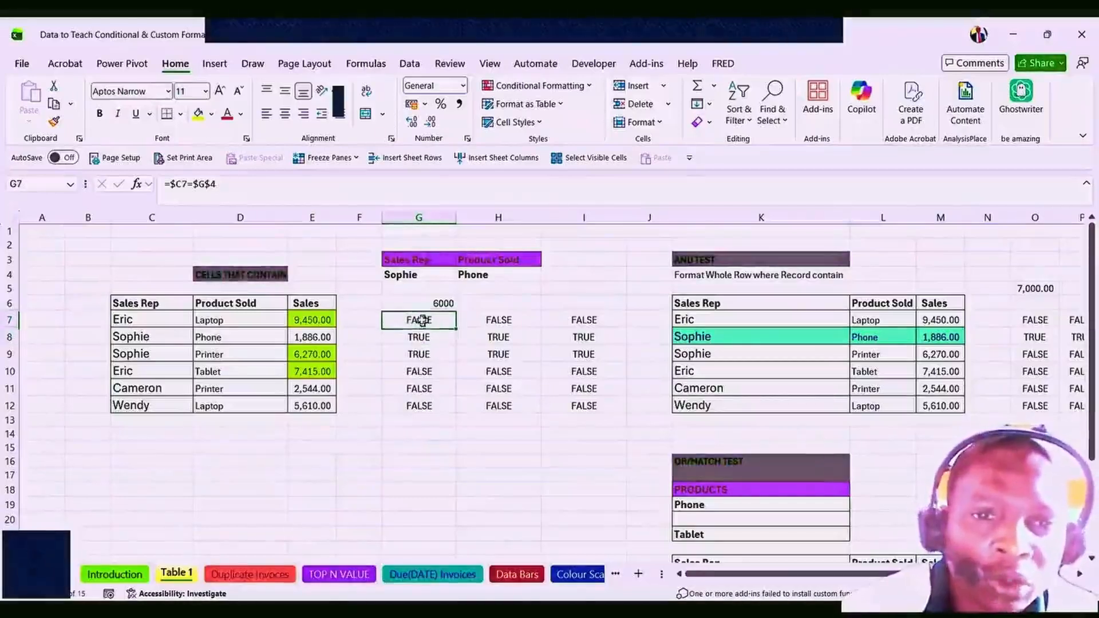
left_click(424, 320)
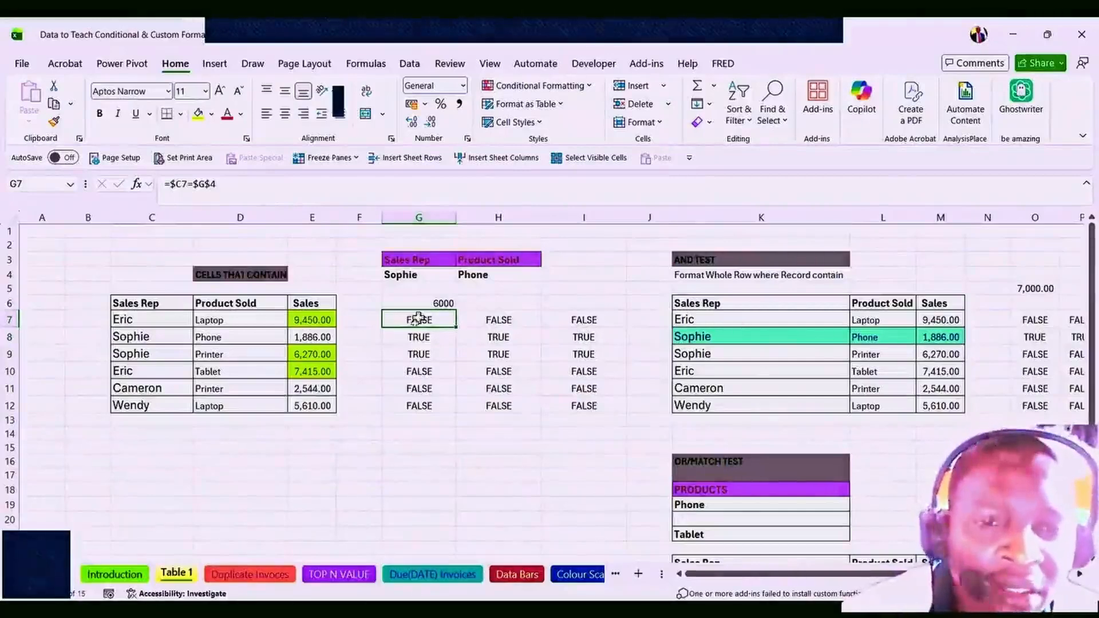
key("F2")
double_click(416, 322)
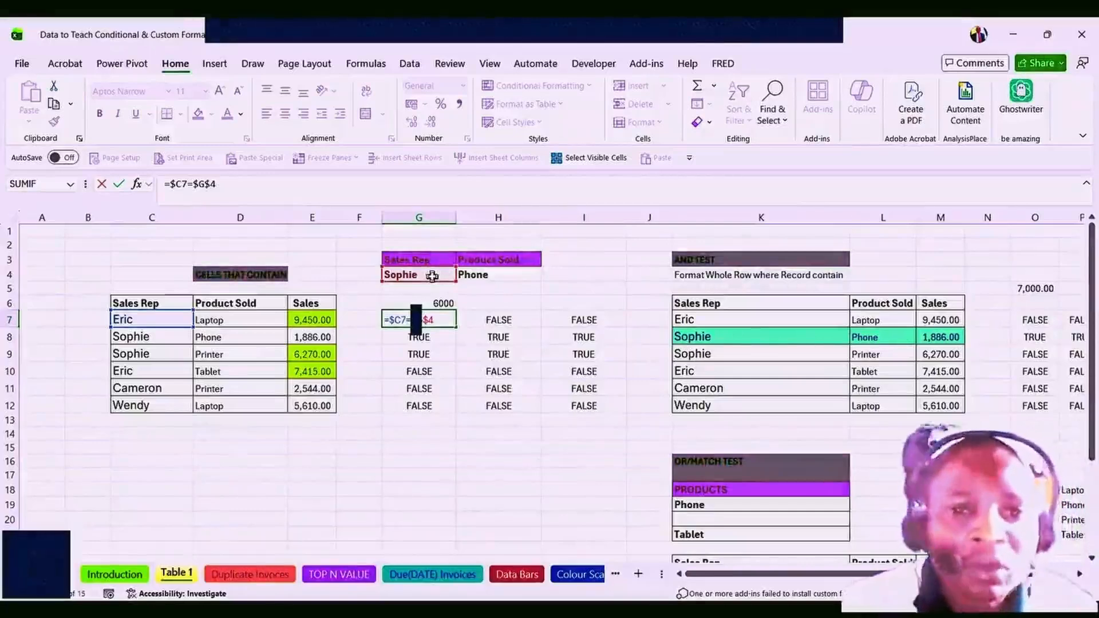
Keep G7's =$C7=$G$4 formula and delete the test results in H7:I12 and G8:G12.
key("ctrl+Return")
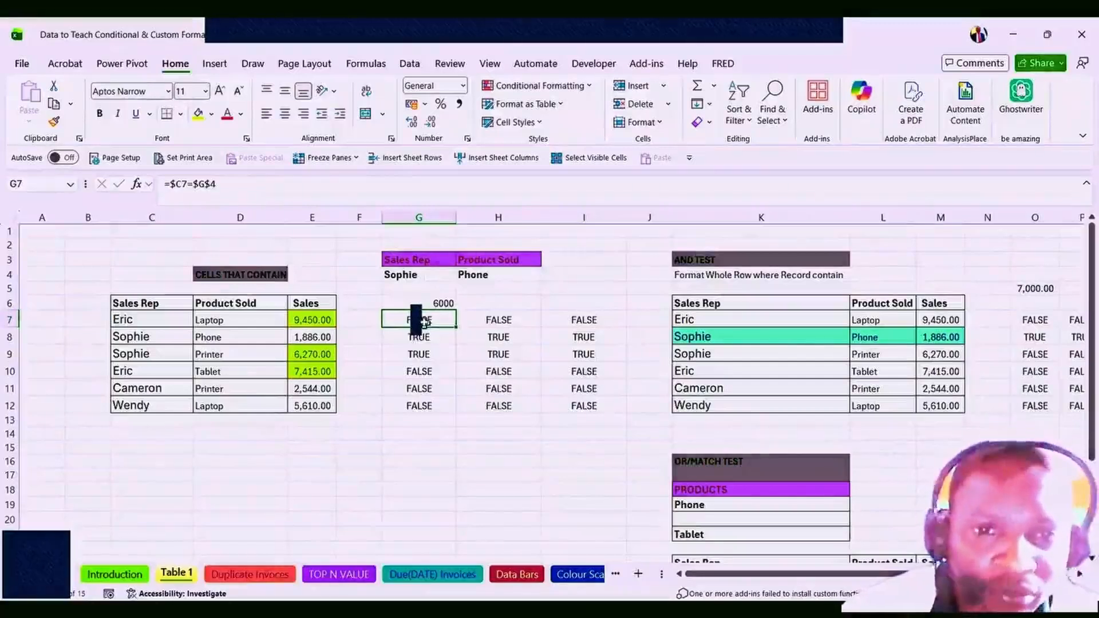
left_click_drag(487, 321, 553, 398)
key("Delete")
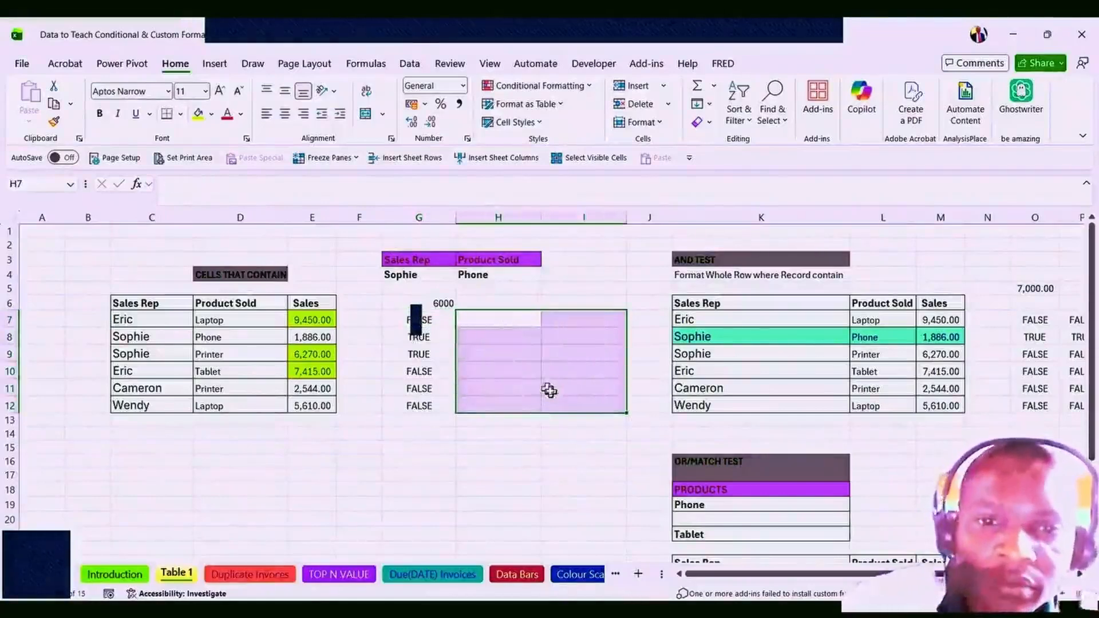
left_click_drag(419, 338, 417, 407)
key("Delete")
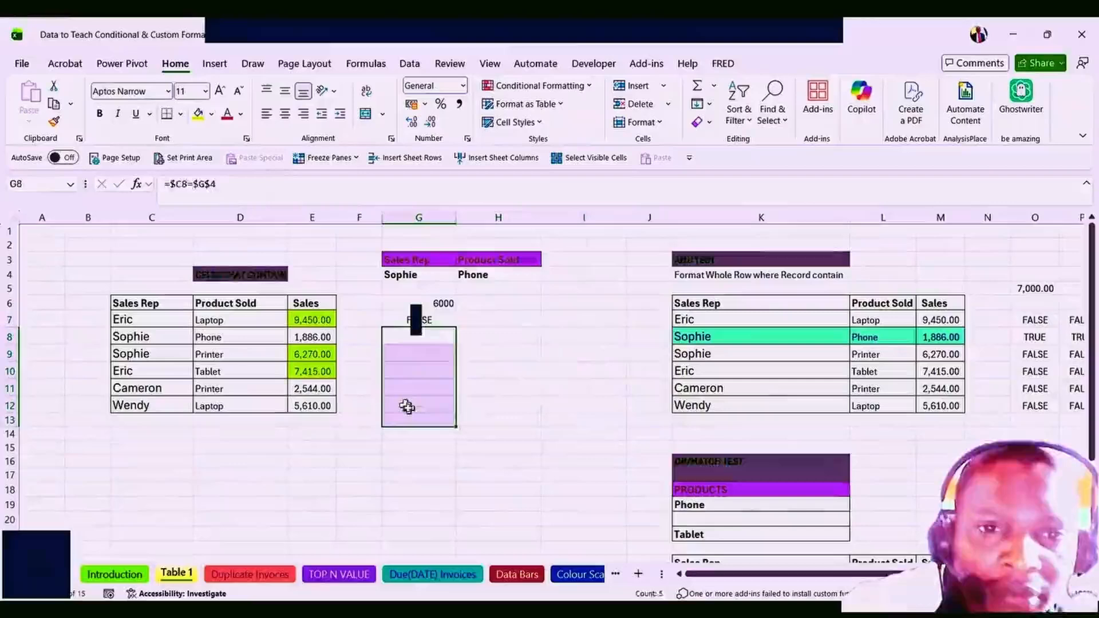
left_click(413, 320)
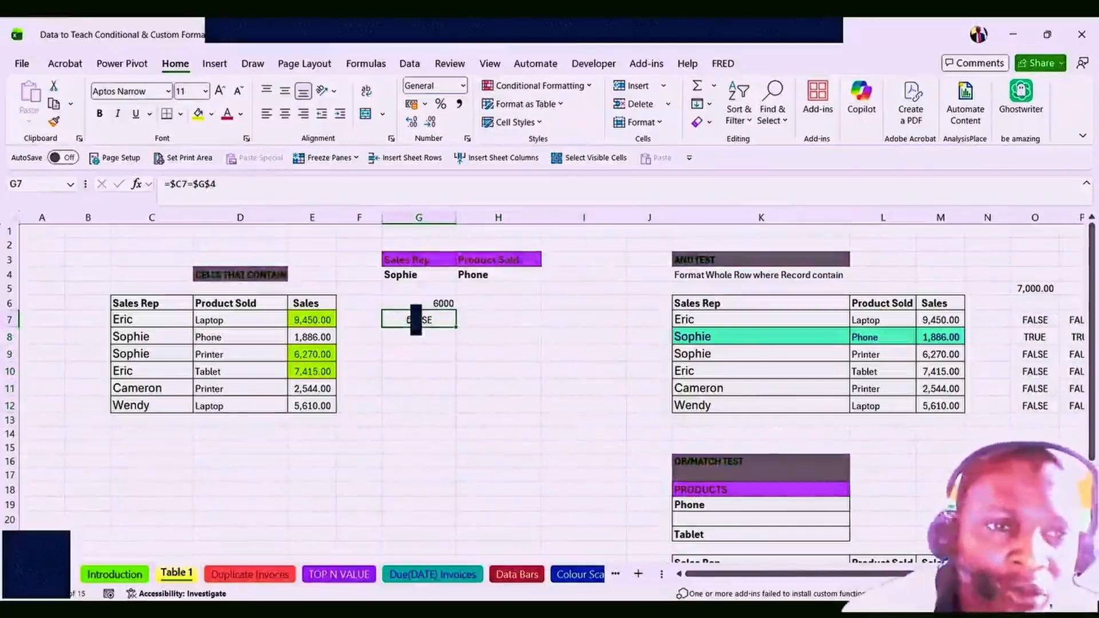
Start G7's formula with a C7 reference and lock only its column as $C7.
type("=")
left_click(137, 321)
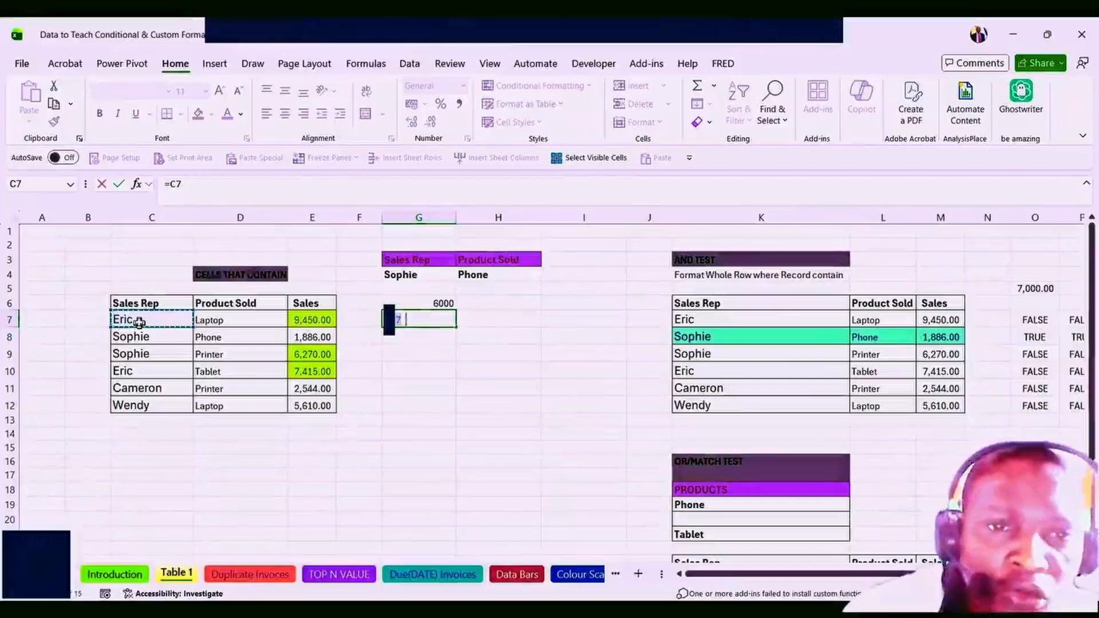
type("=")
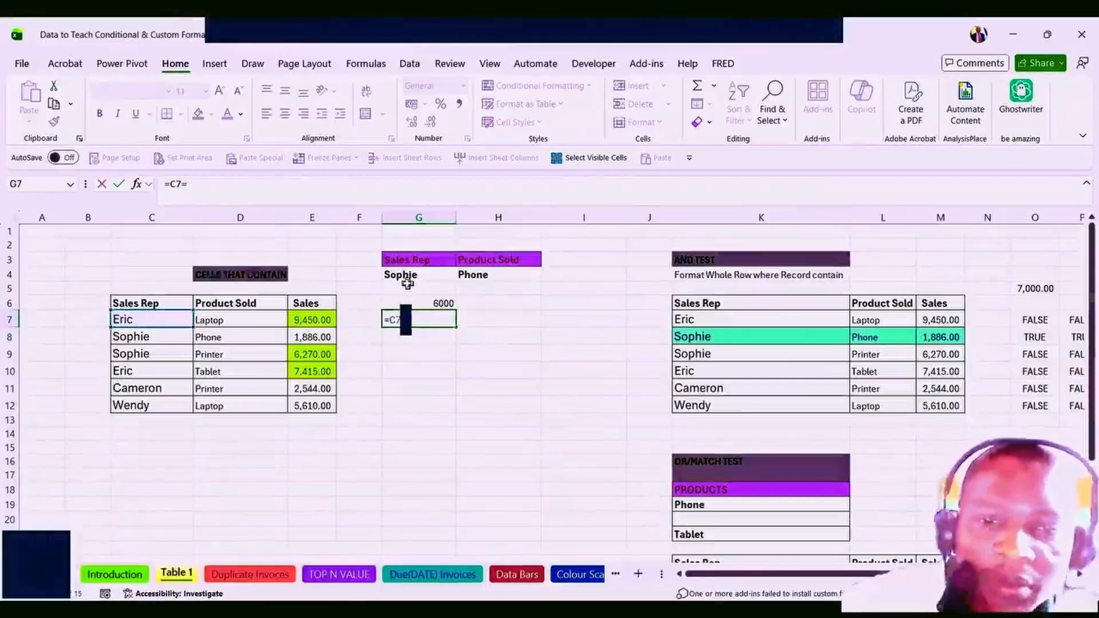
key("BackSpace")
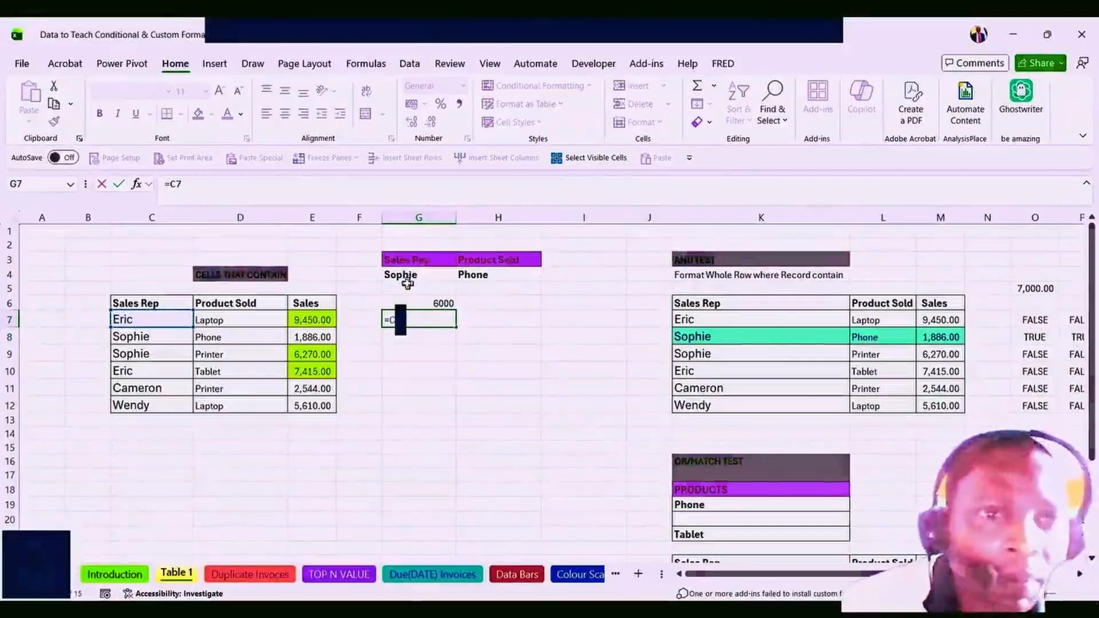
left_click(179, 183)
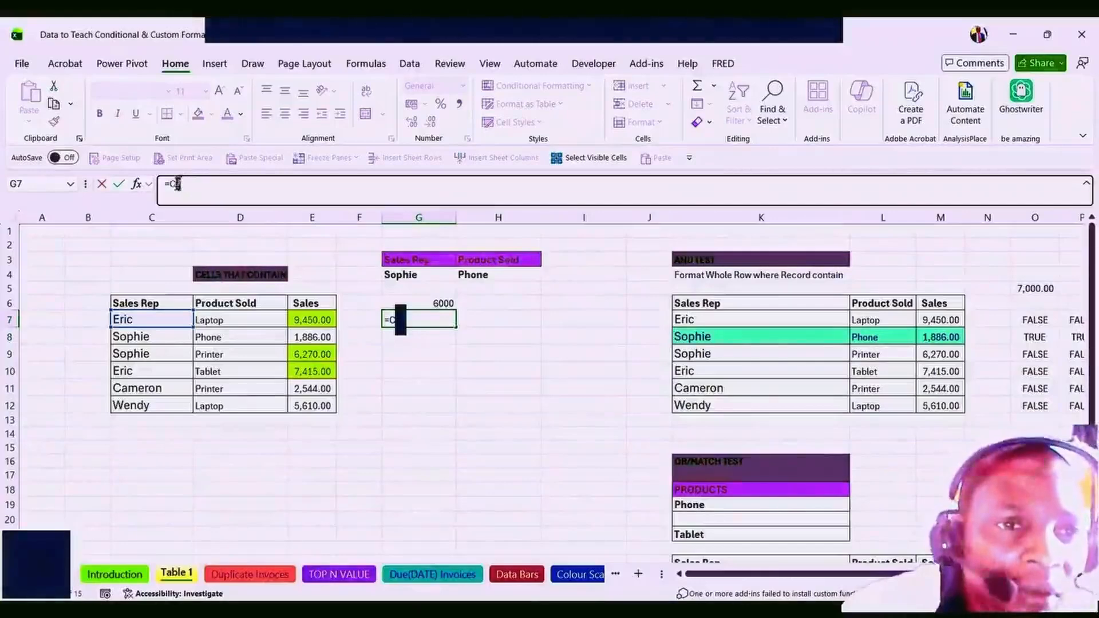
left_click_drag(176, 183, 171, 184)
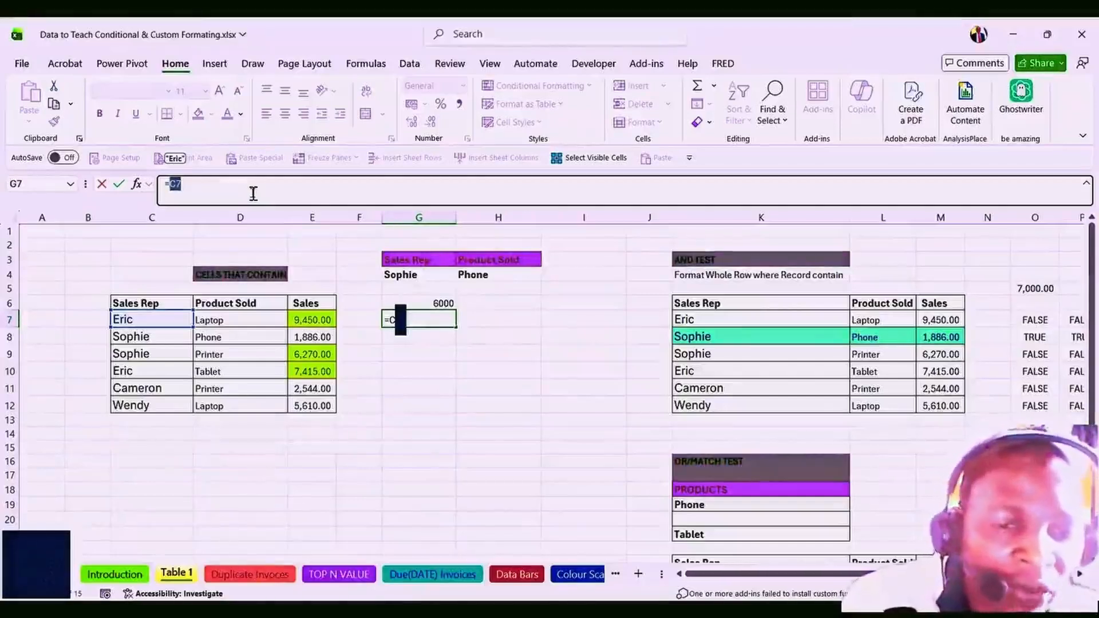
key("F4")
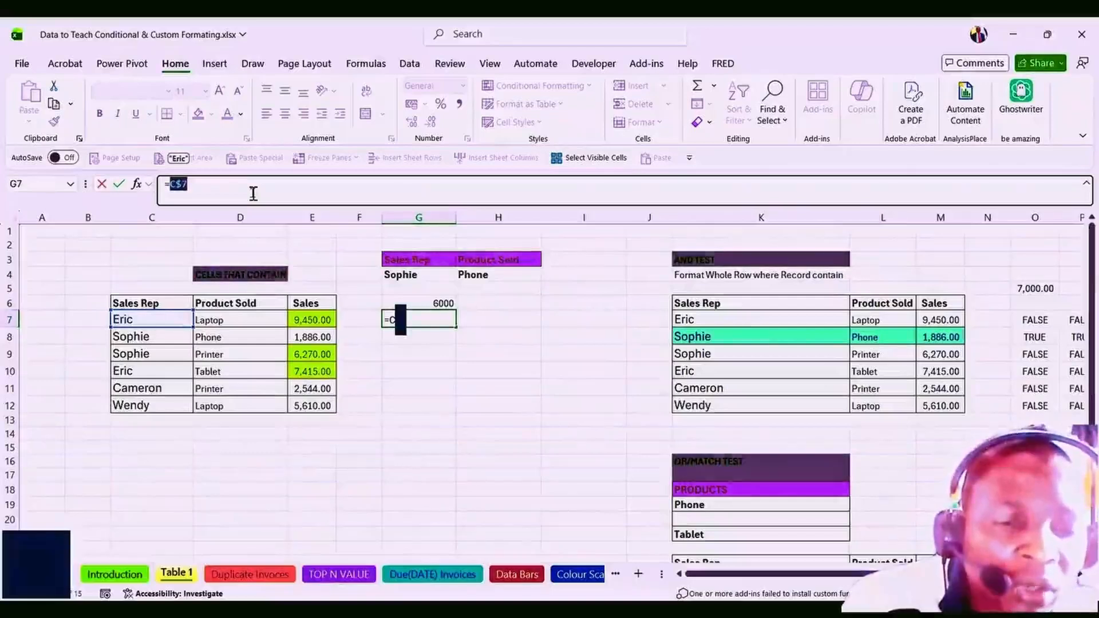
key("F4")
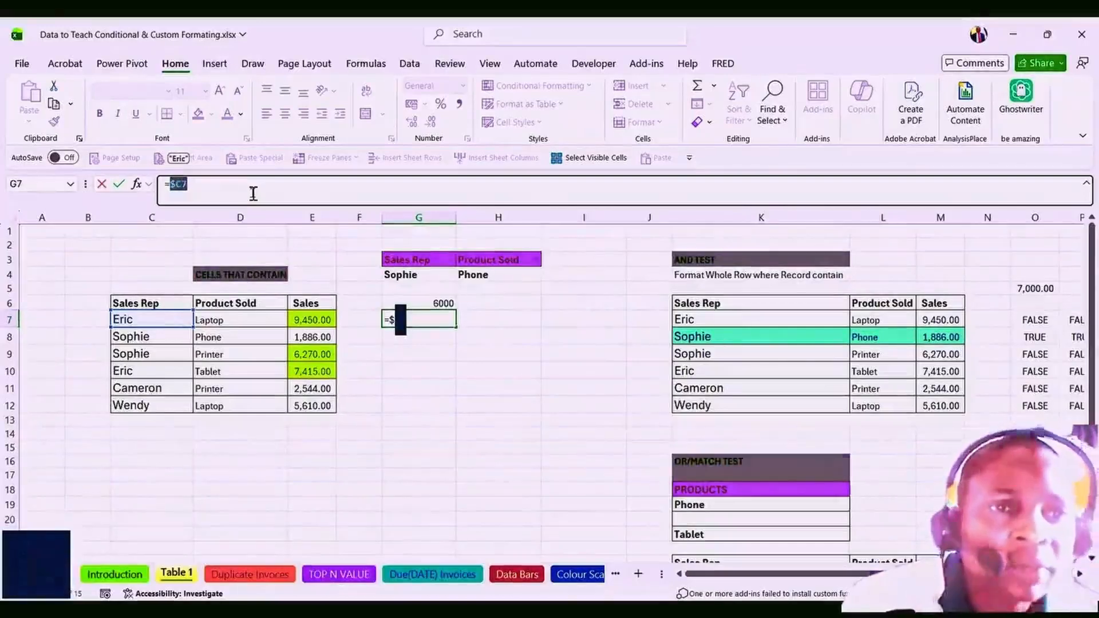
Finish G7 as =$C7=$G$4 with G4 absolute, confirming it returns FALSE.
left_click(253, 194)
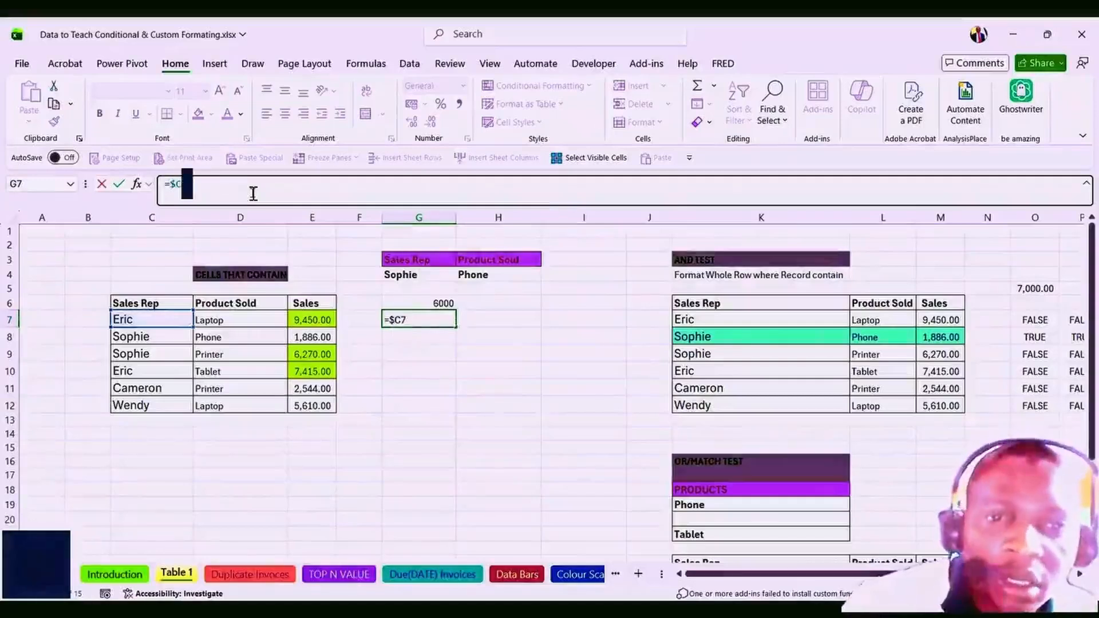
type("=")
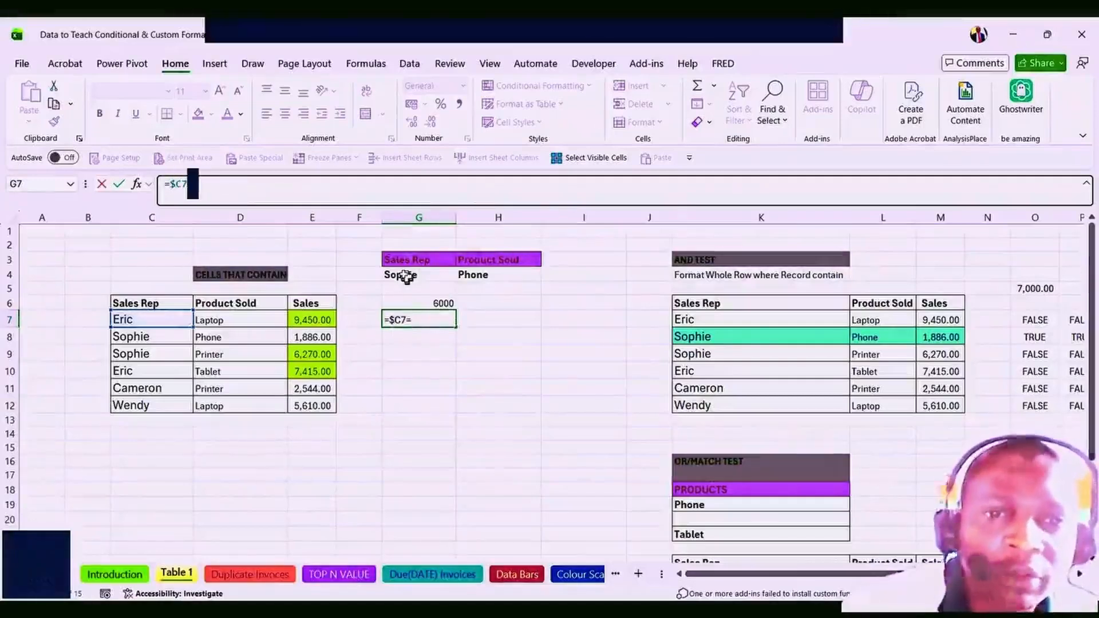
left_click(404, 276)
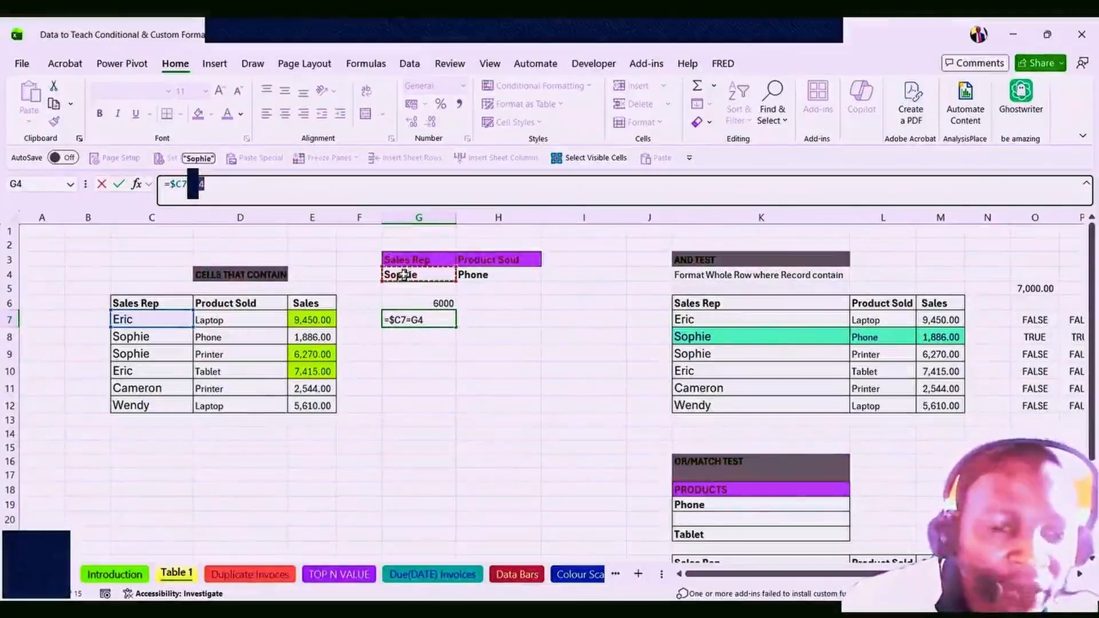
key("F4")
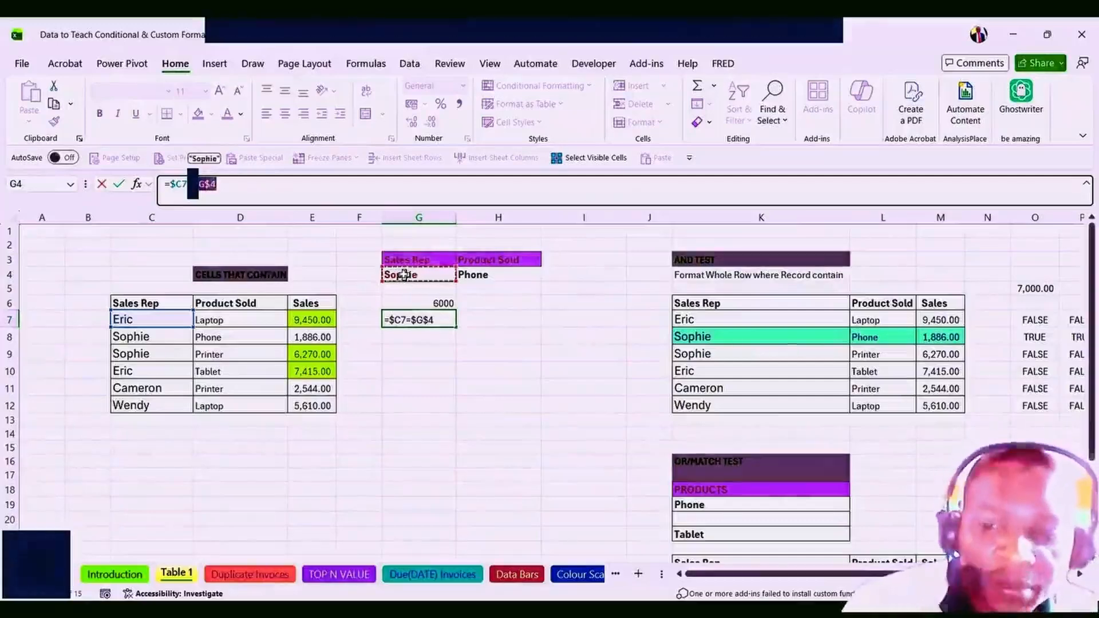
key("Return")
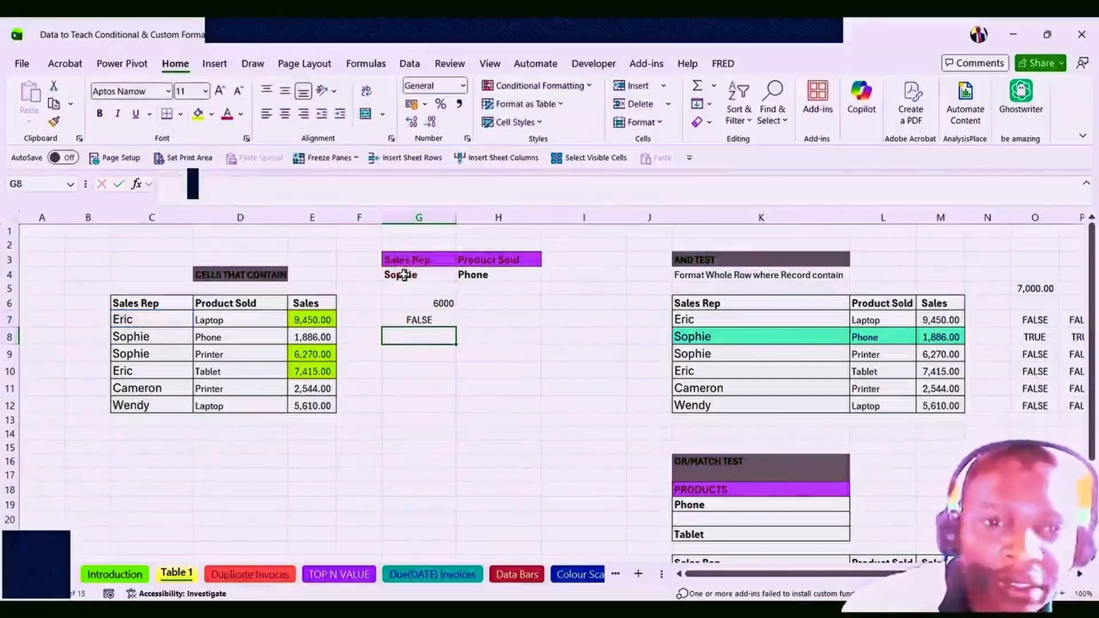
double_click(407, 322)
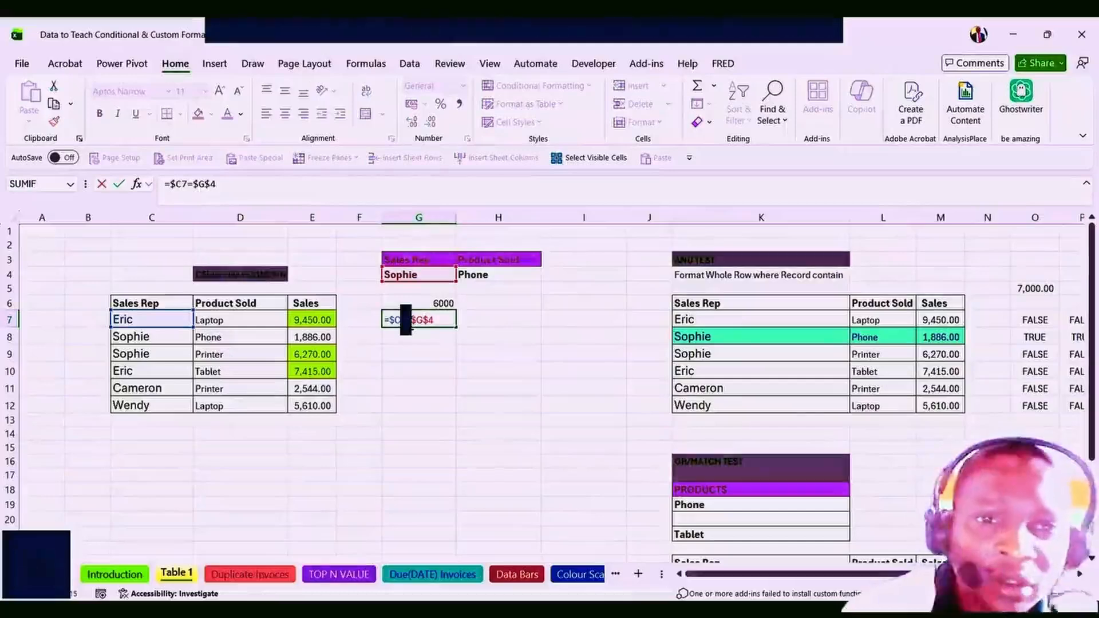
key("Escape")
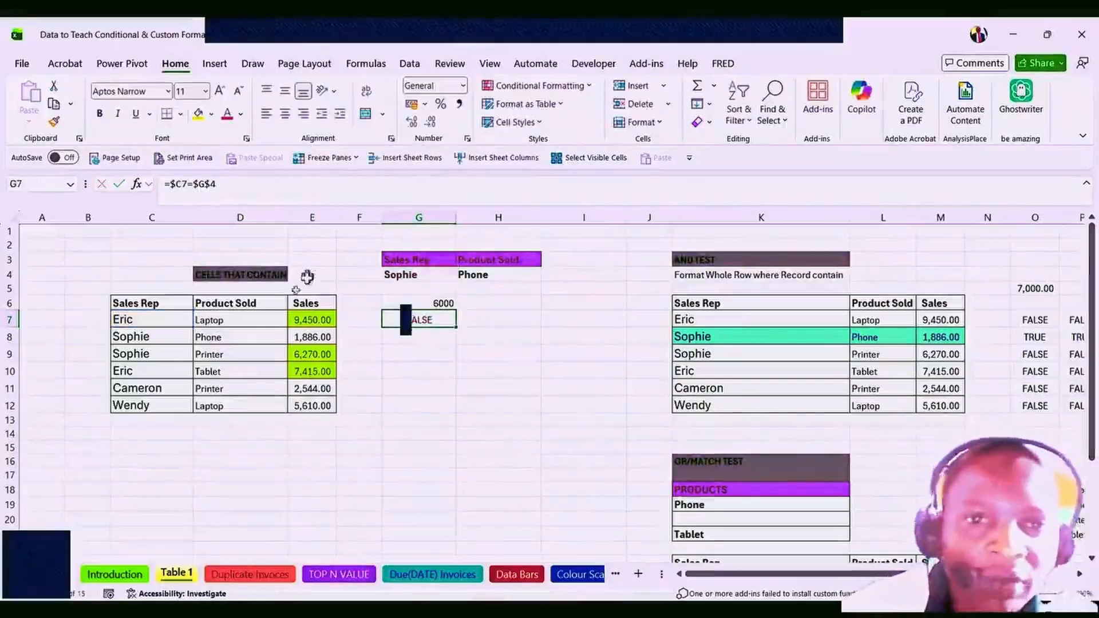
Choose Eric as the sales rep in G4 and check that G7 now shows TRUE.
left_click(441, 278)
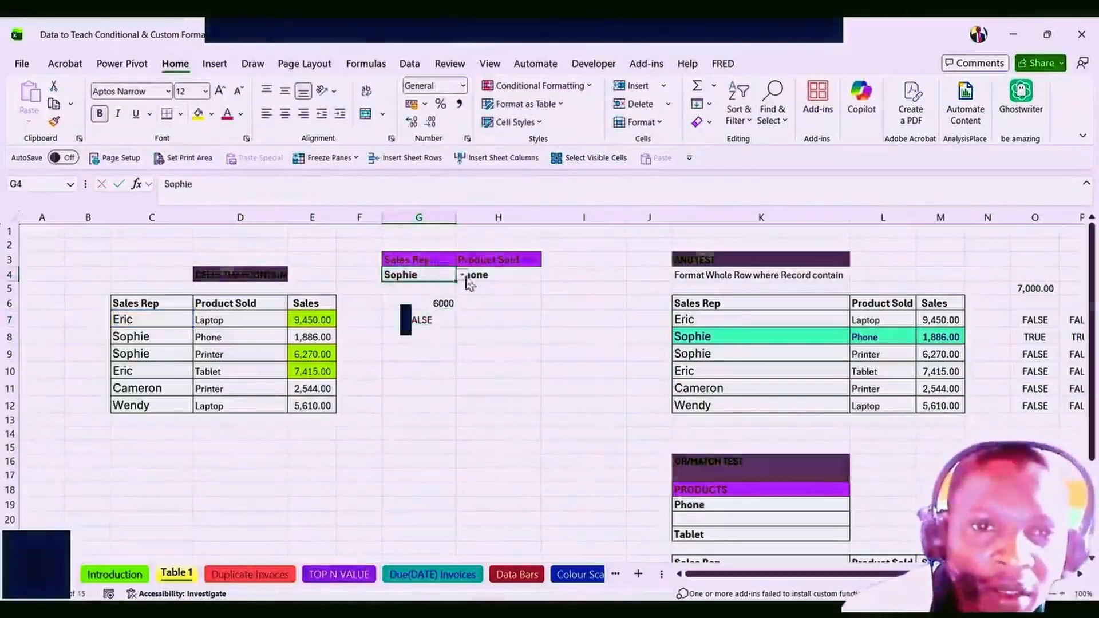
left_click(463, 276)
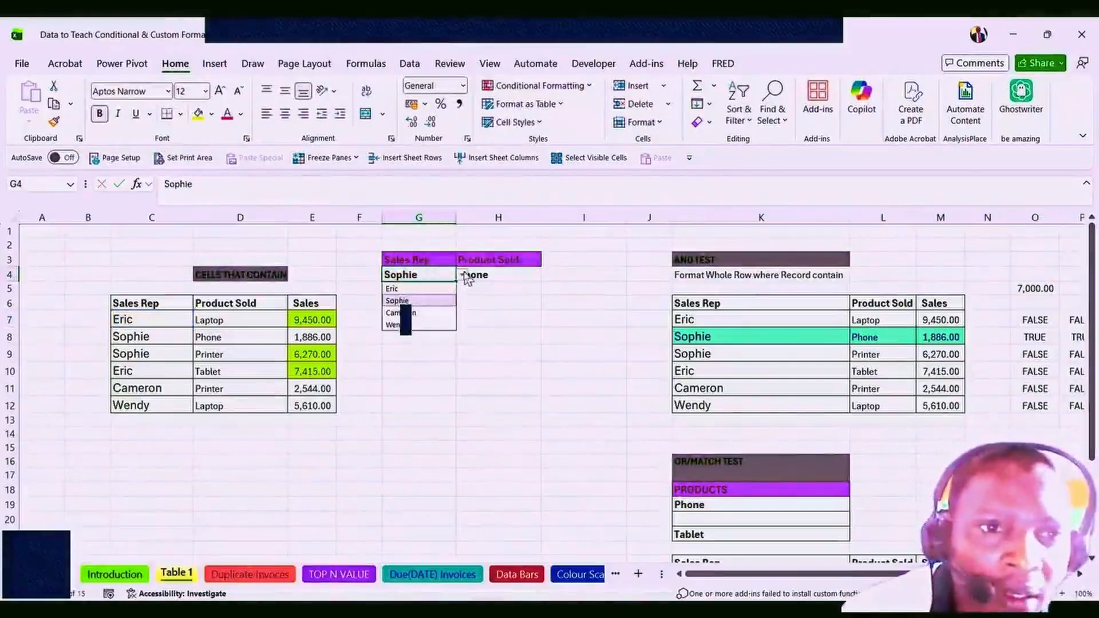
left_click(431, 290)
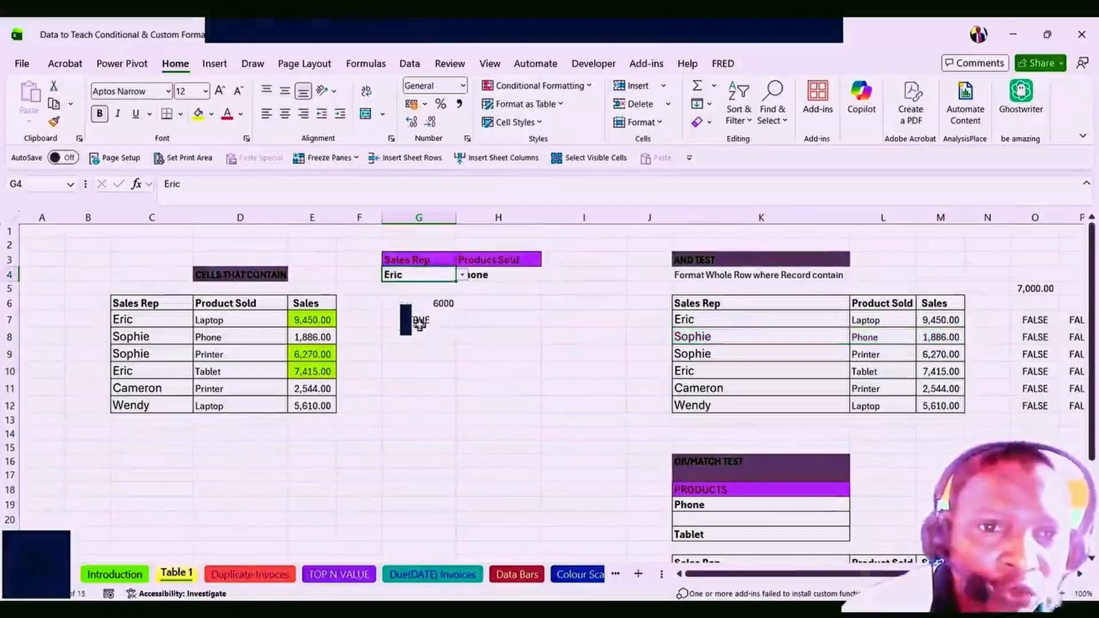
left_click(421, 322)
left_click(123, 319)
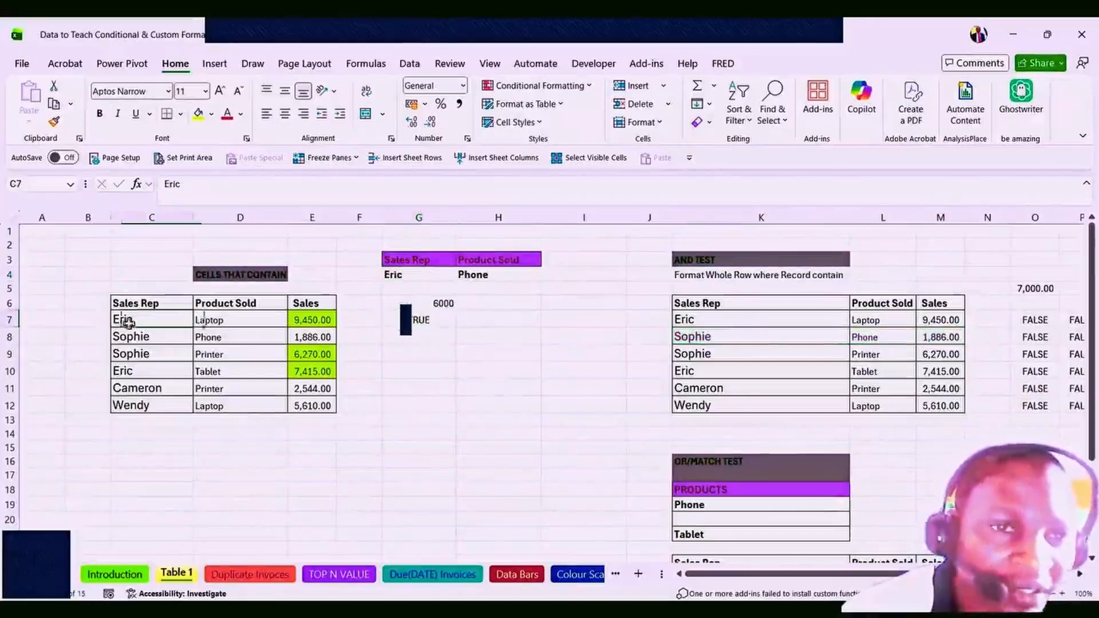
left_click(395, 277)
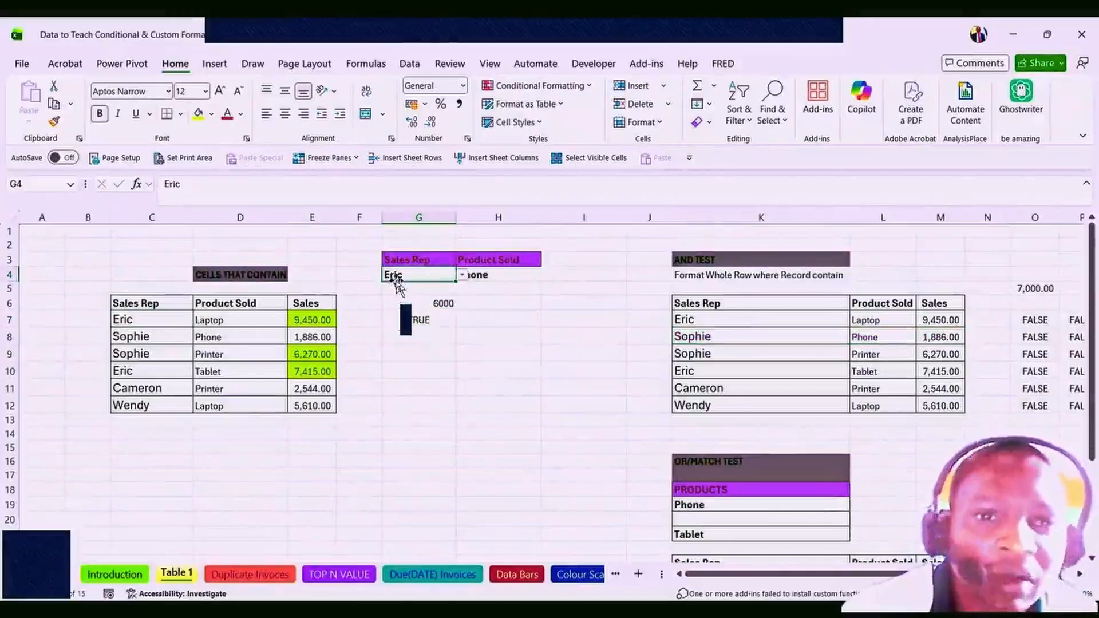
left_click(411, 323)
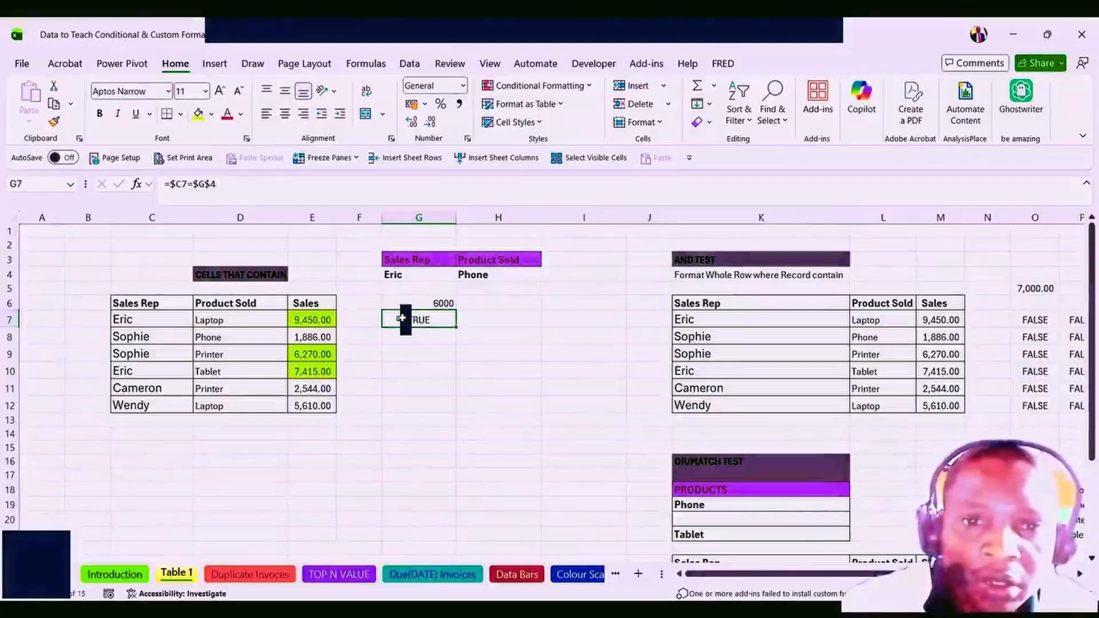
key("shift+Right")
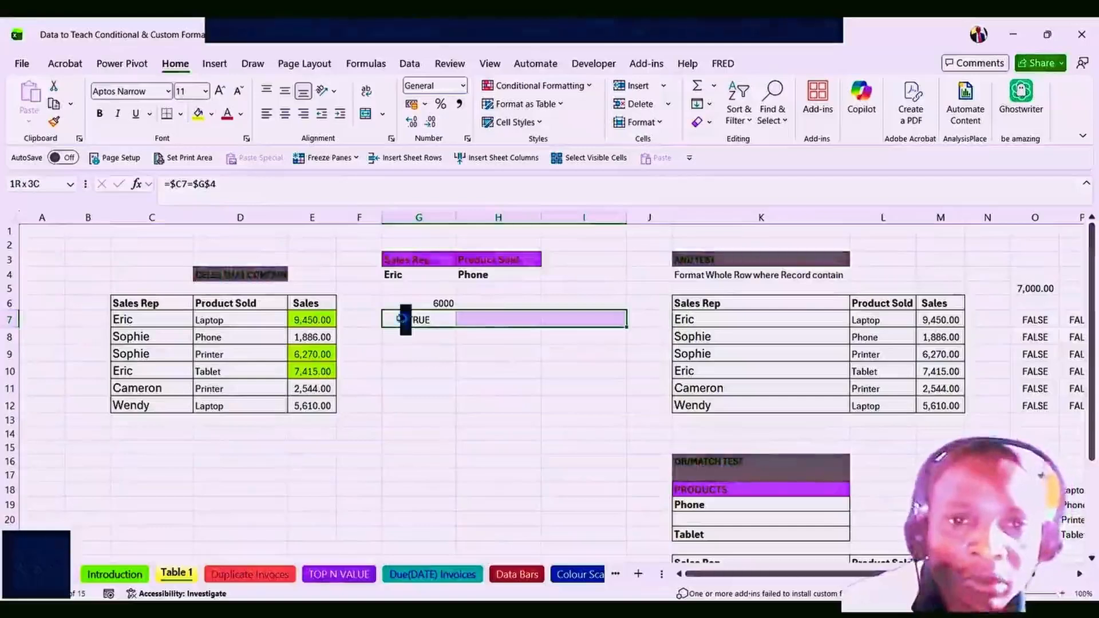
key("ctrl+Return")
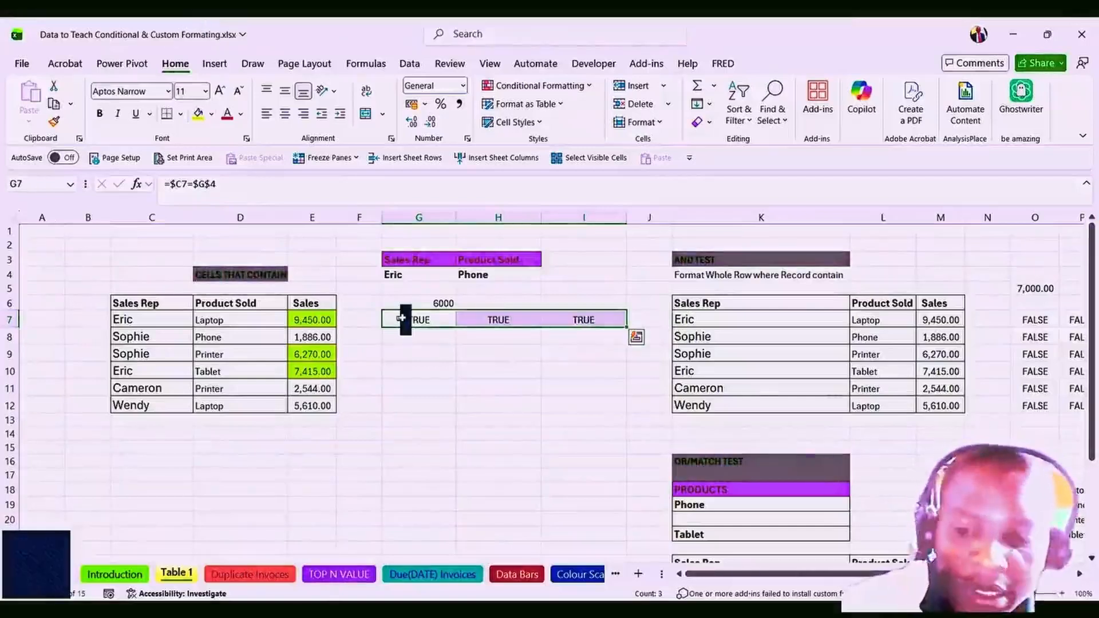
key("shift+Down")
key("shift+Down")
key("shift+Down")
key("shift+Down")
key("shift+Down")
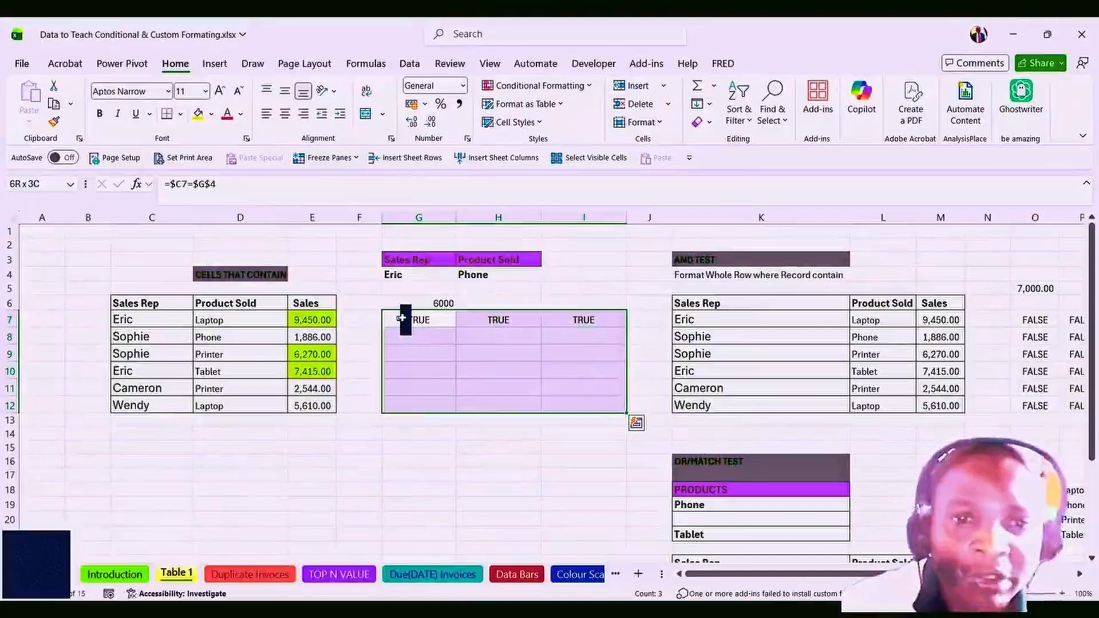
key("ctrl+d")
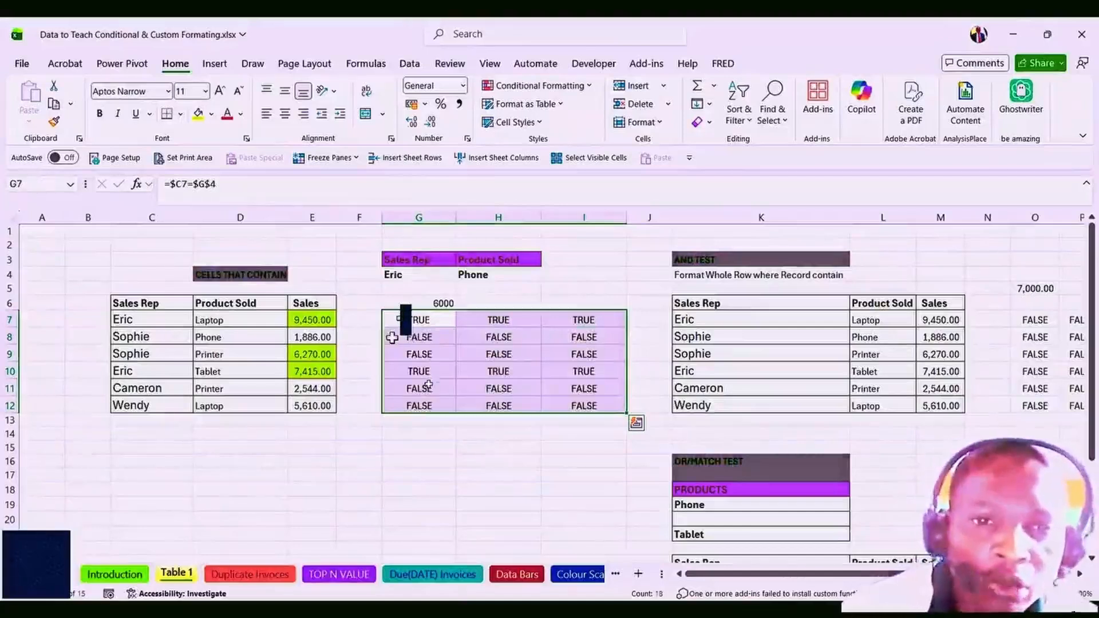
left_click(413, 372)
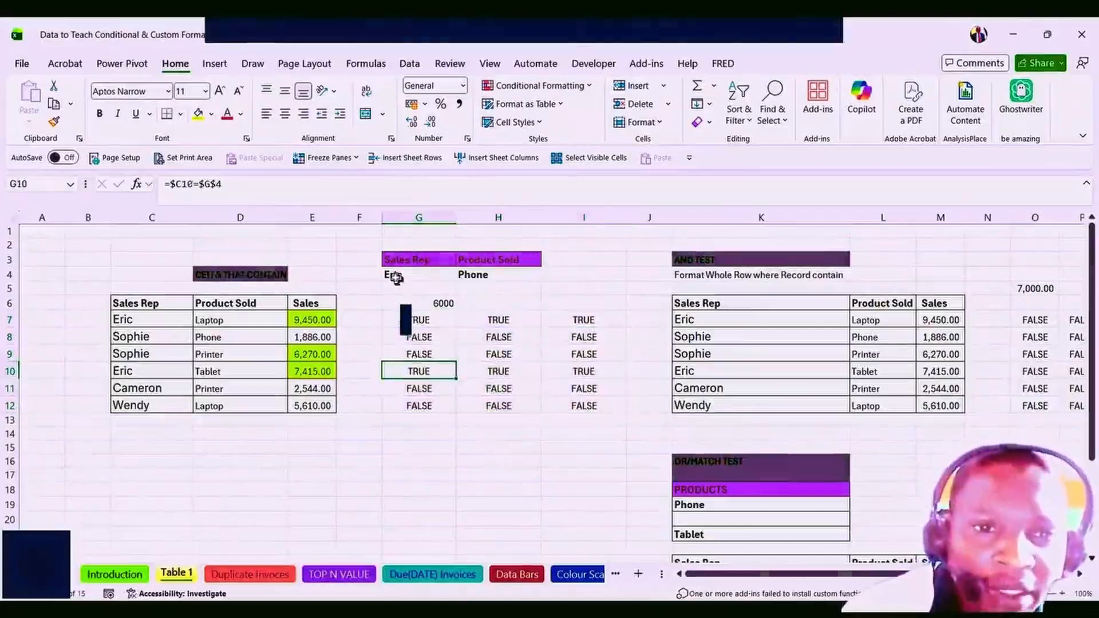
left_click(395, 277)
left_click(415, 372)
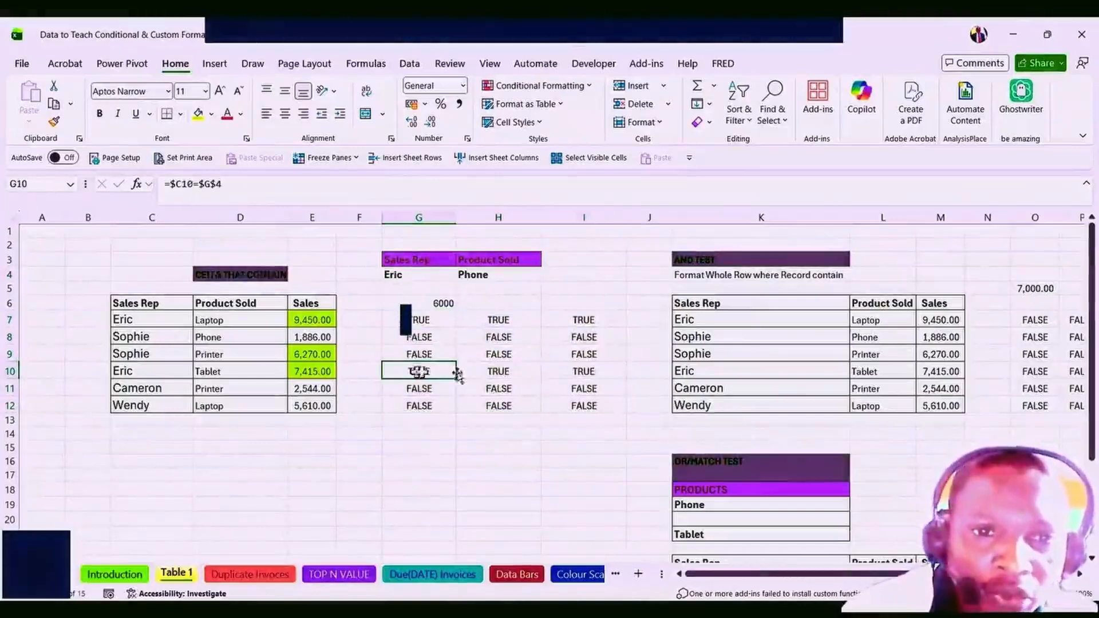
left_click(493, 373)
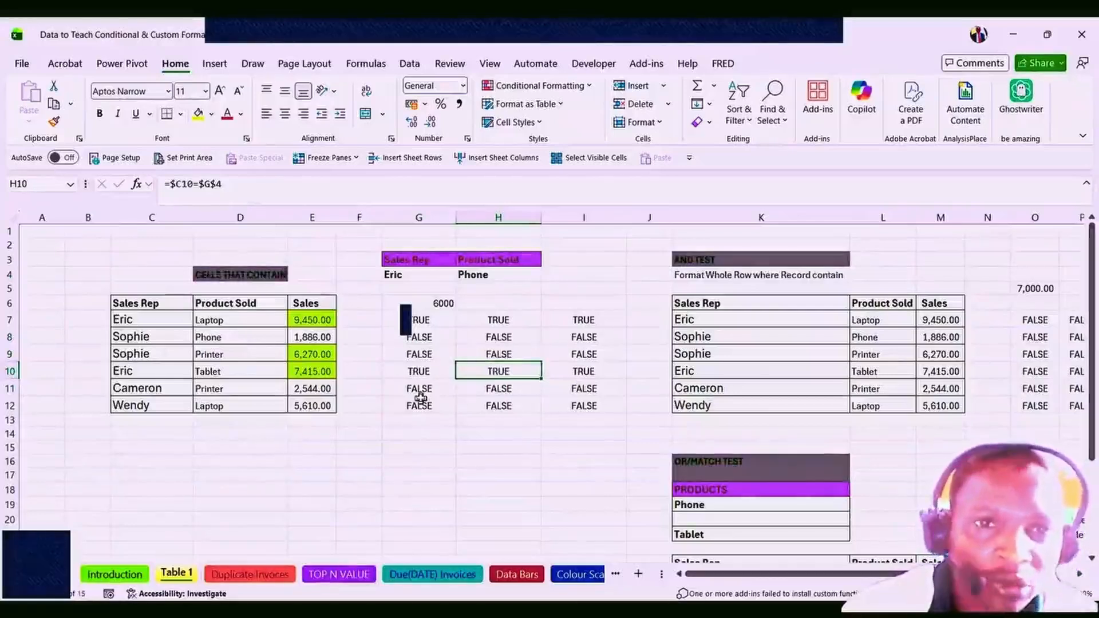
left_click(415, 320)
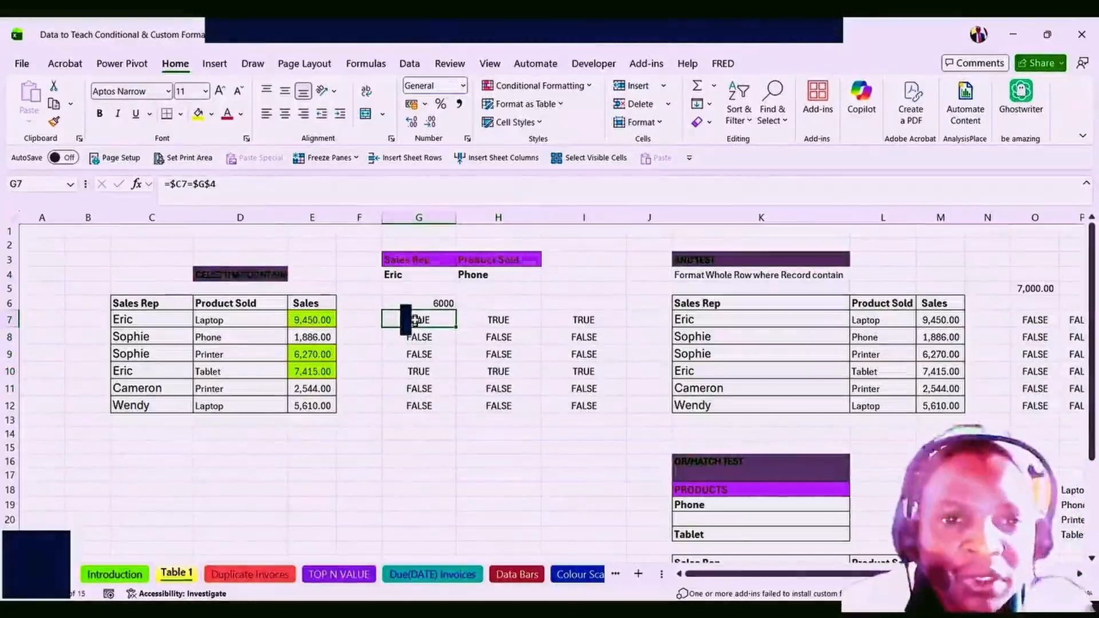
key("ctrl+c")
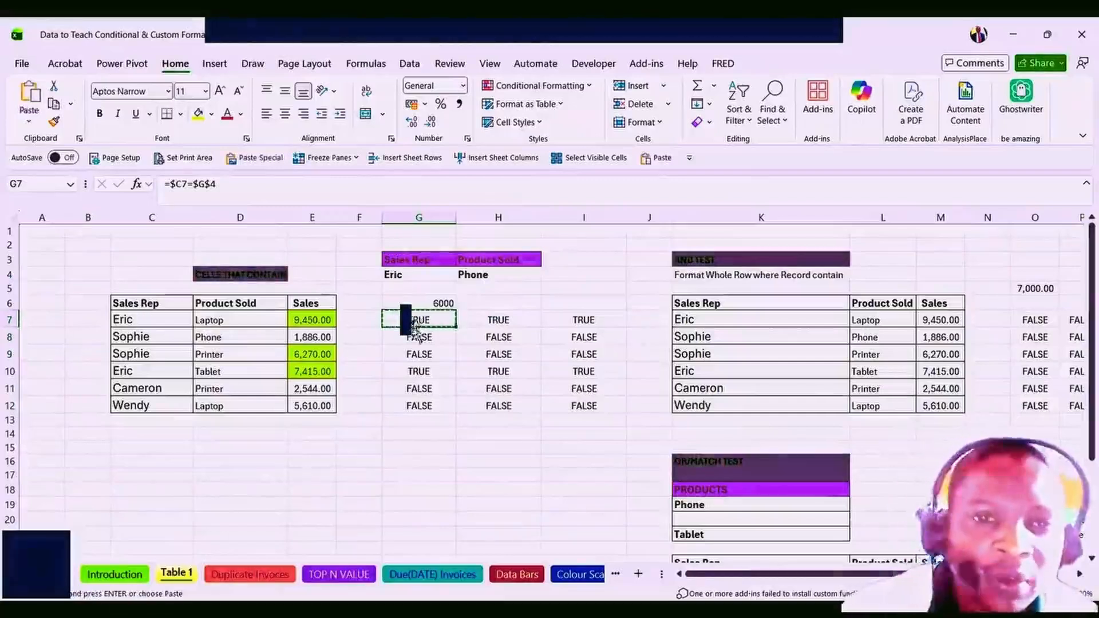
key("Escape")
key("ctrl+c")
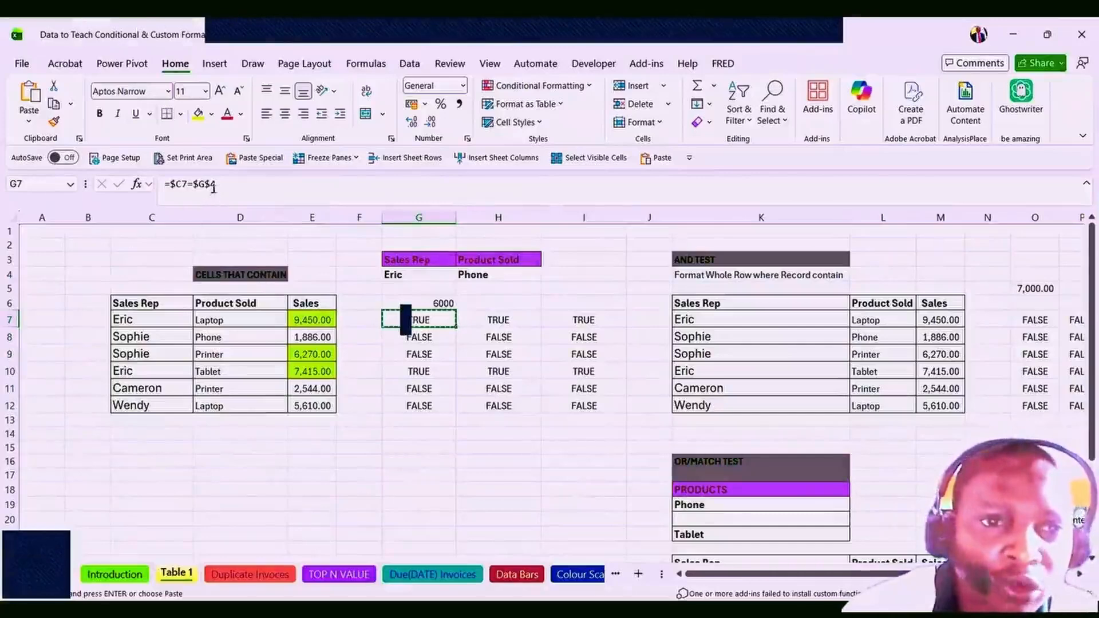
left_click_drag(216, 185, 172, 185)
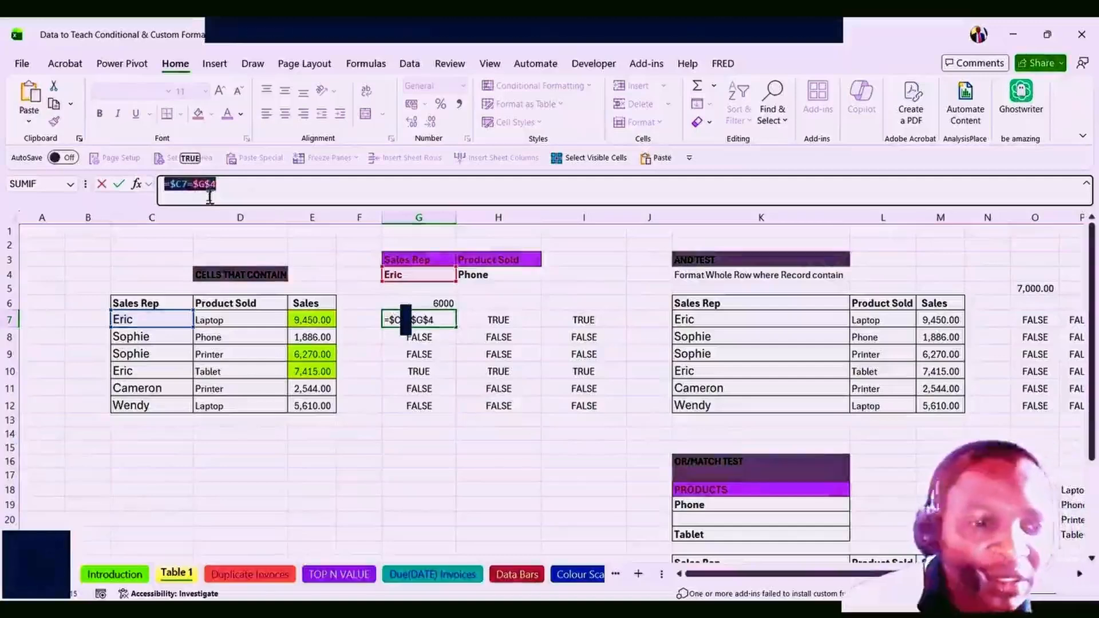
key("Escape")
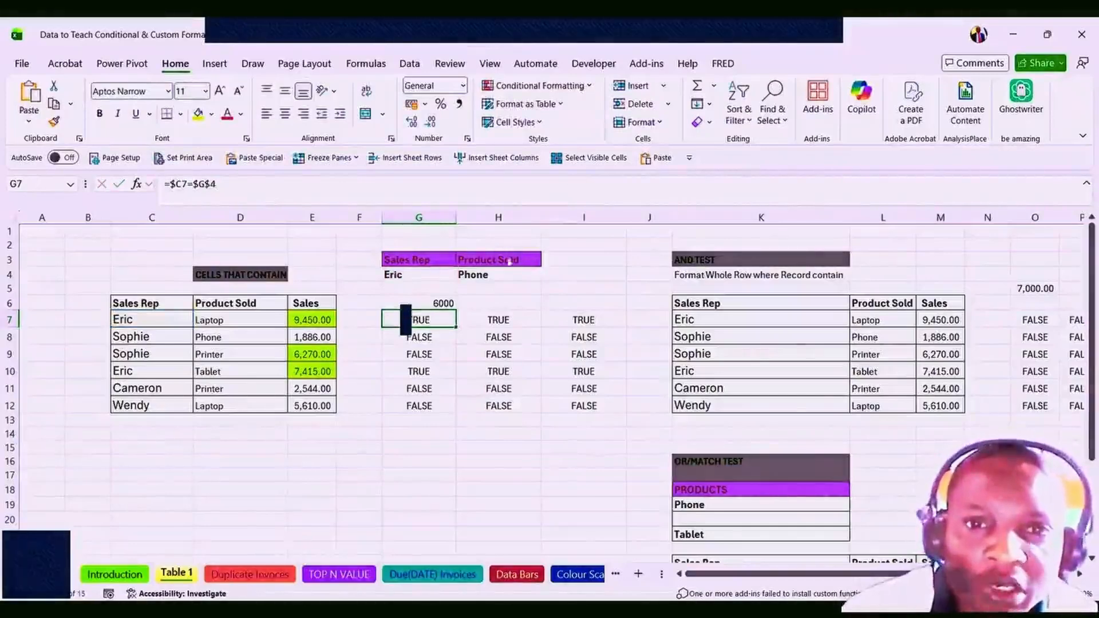
left_click(541, 86)
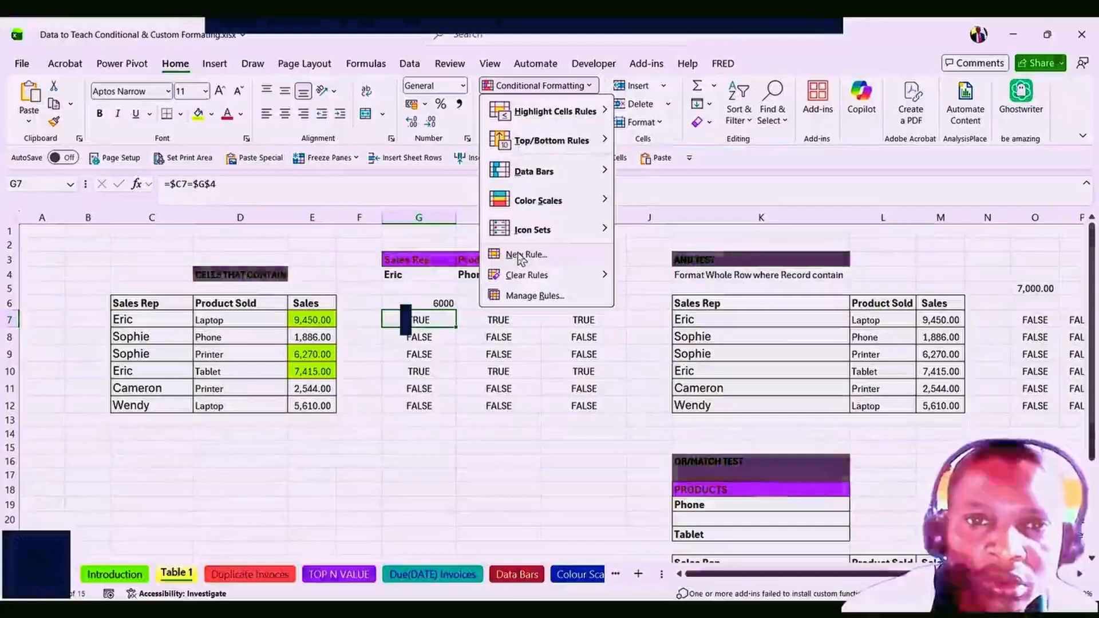
Draft a new formula rule =$C7=$G$4 with a lime green fill.
left_click(523, 256)
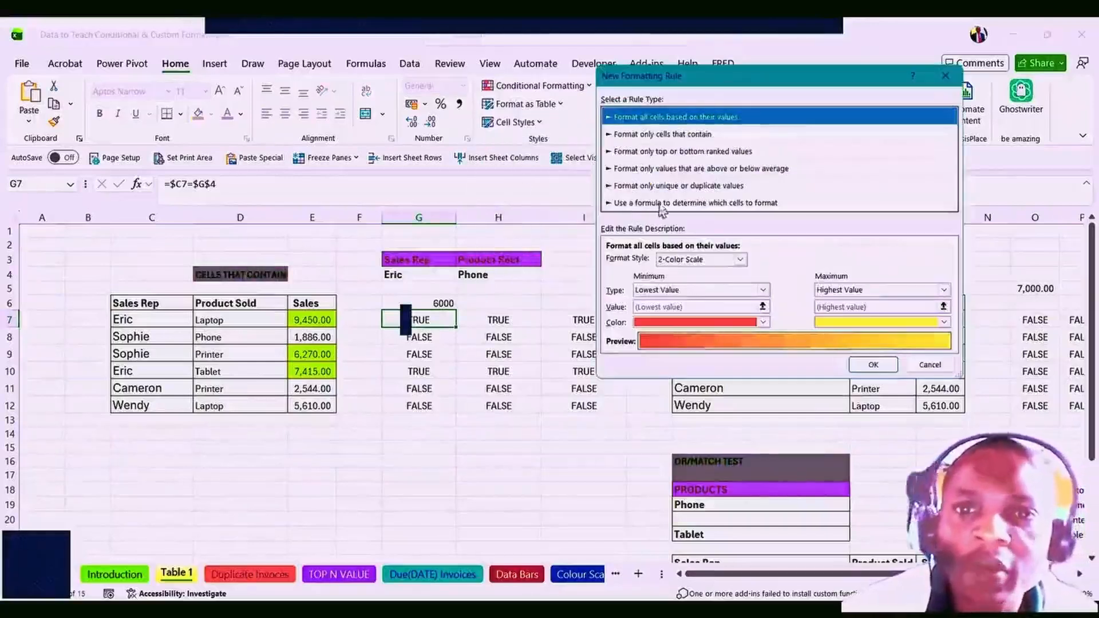
left_click(741, 204)
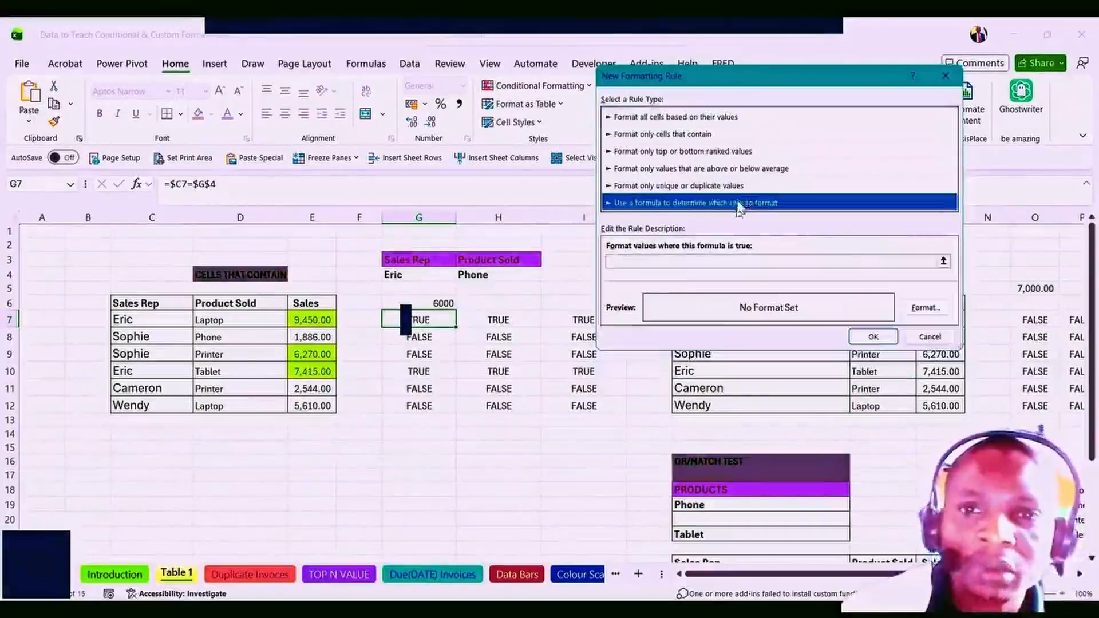
left_click(619, 262)
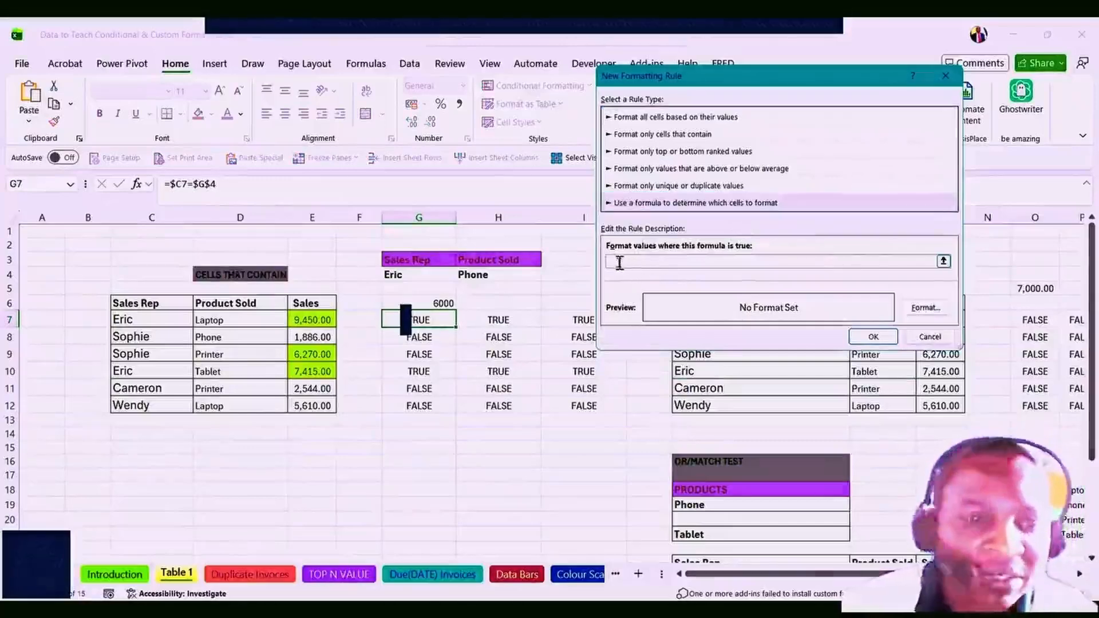
key("ctrl+v")
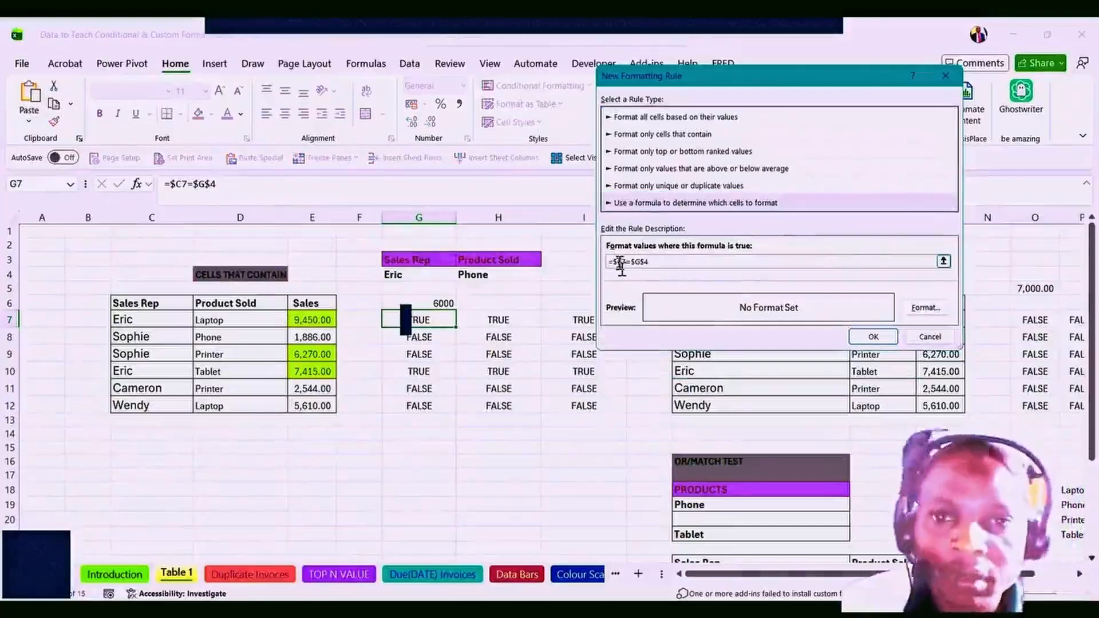
left_click(926, 309)
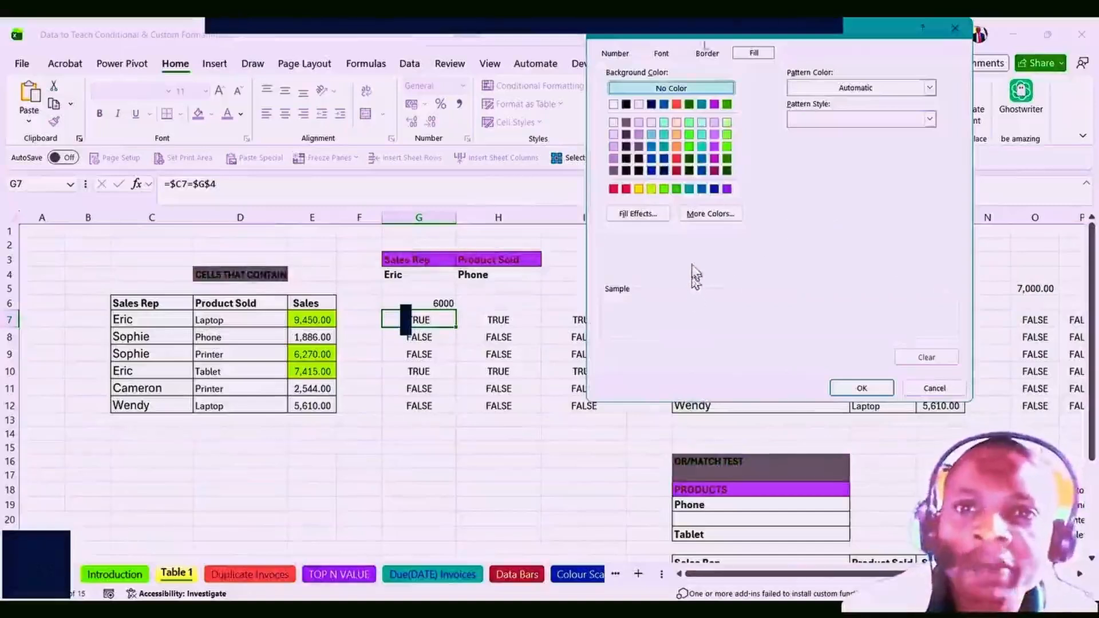
left_click(662, 55)
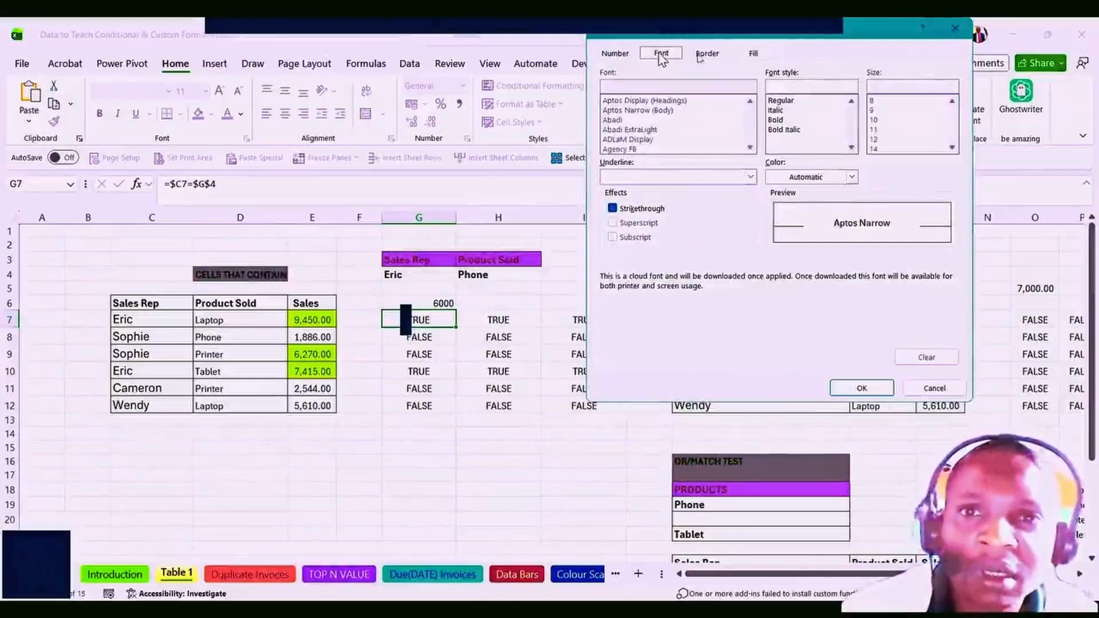
left_click(705, 55)
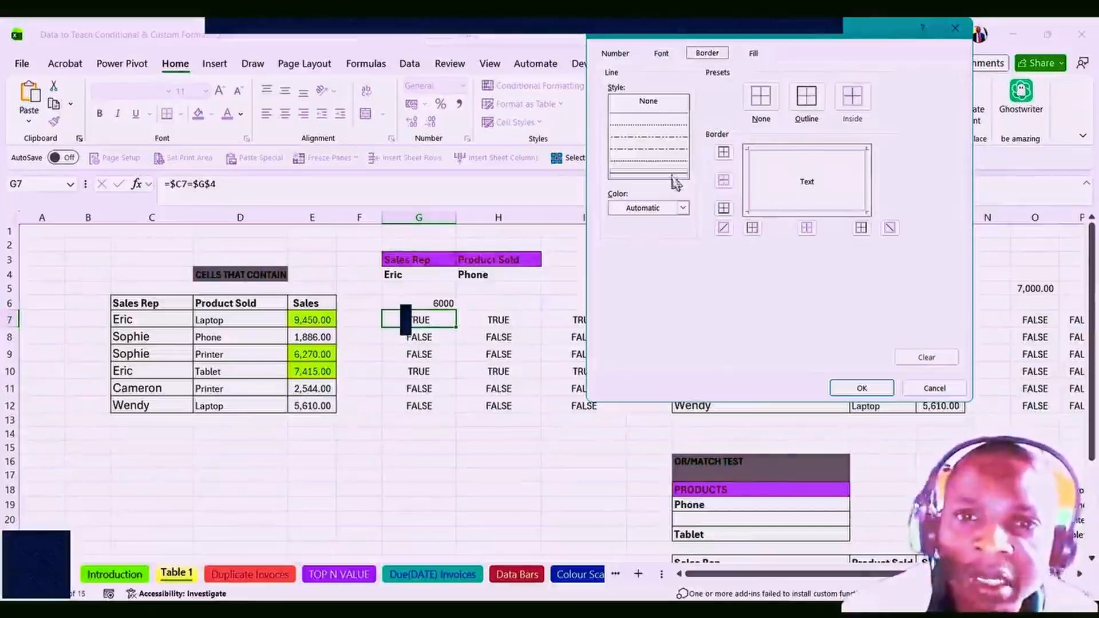
left_click(754, 54)
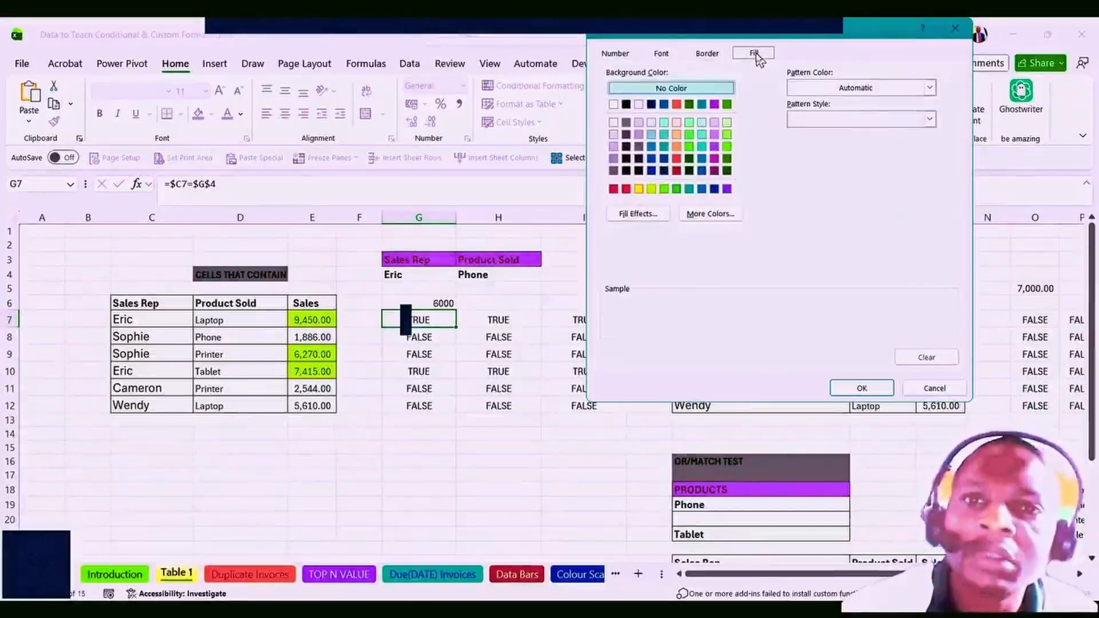
left_click(652, 190)
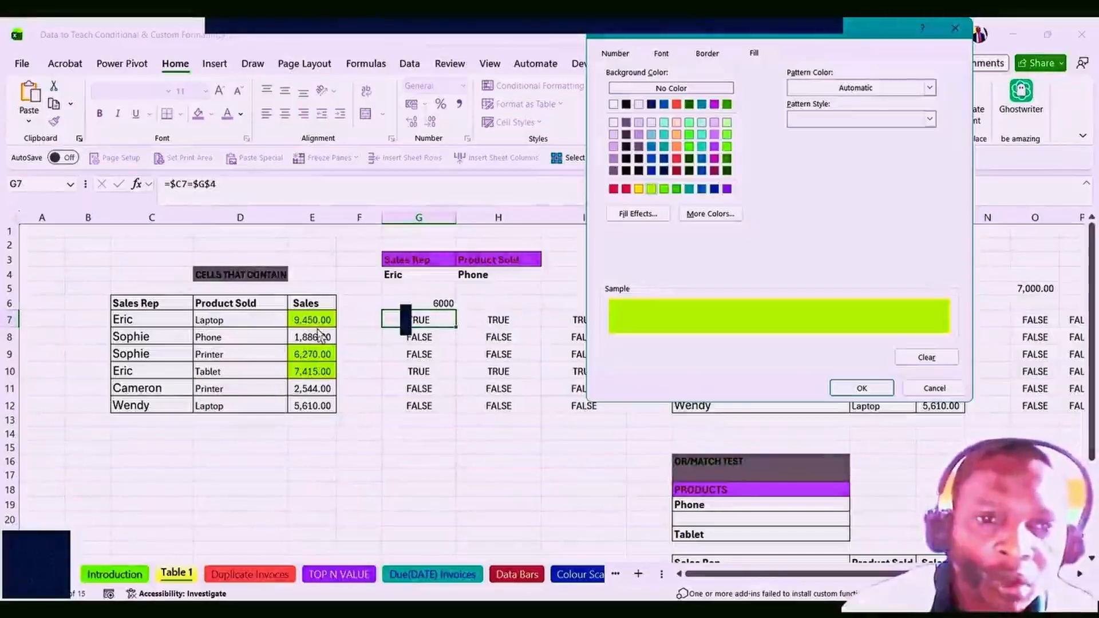
Abandon the drafted rule without saving and select the Sales figures E7:E12.
left_click(934, 388)
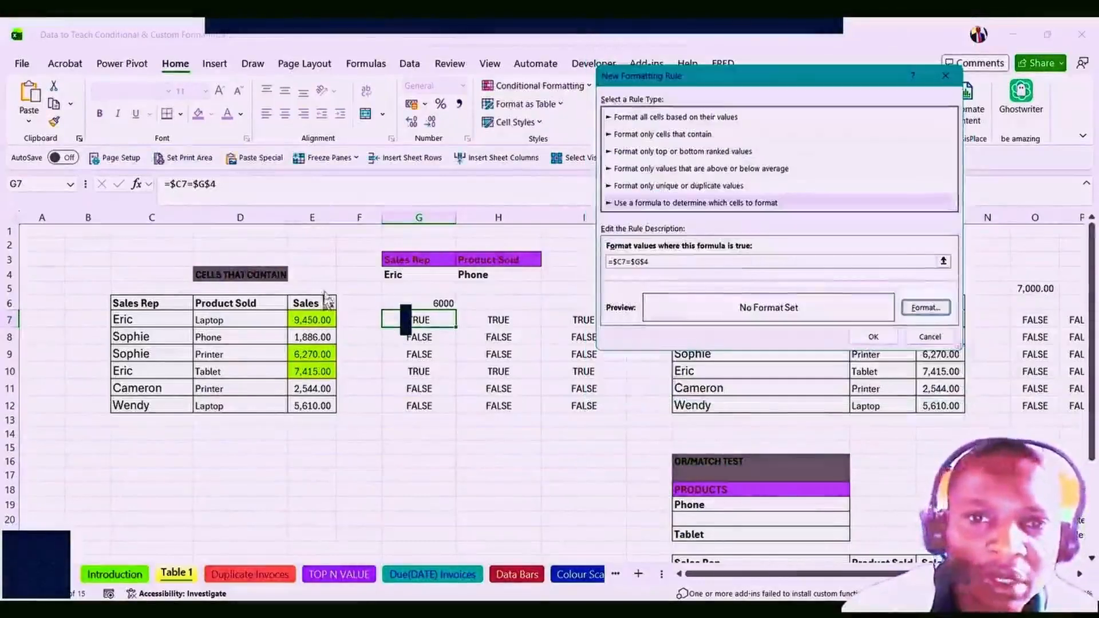
left_click(926, 308)
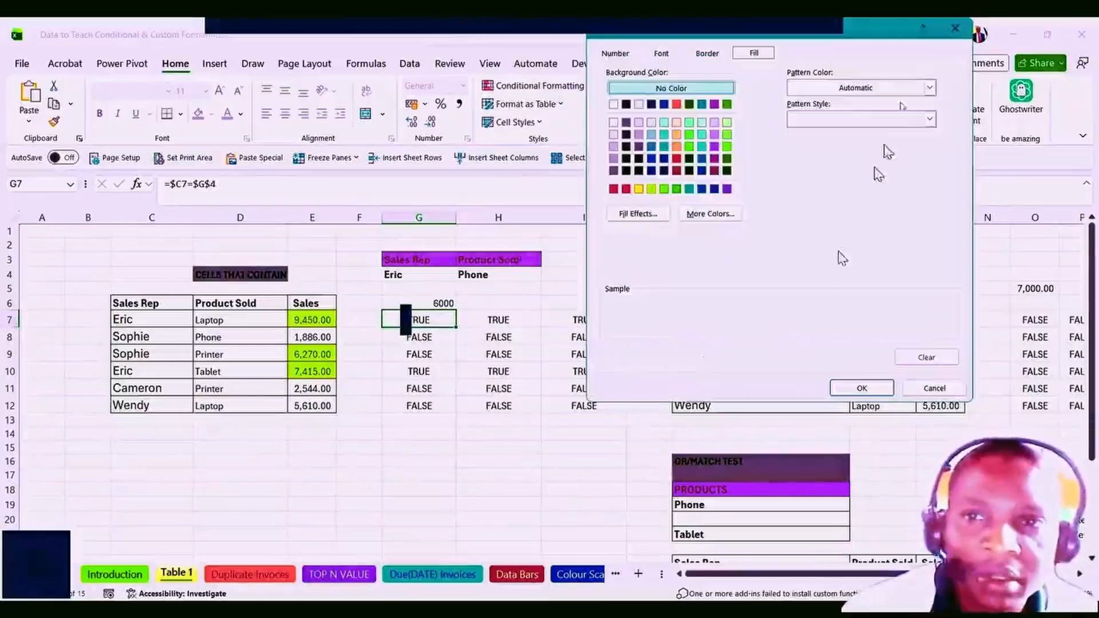
left_click(951, 31)
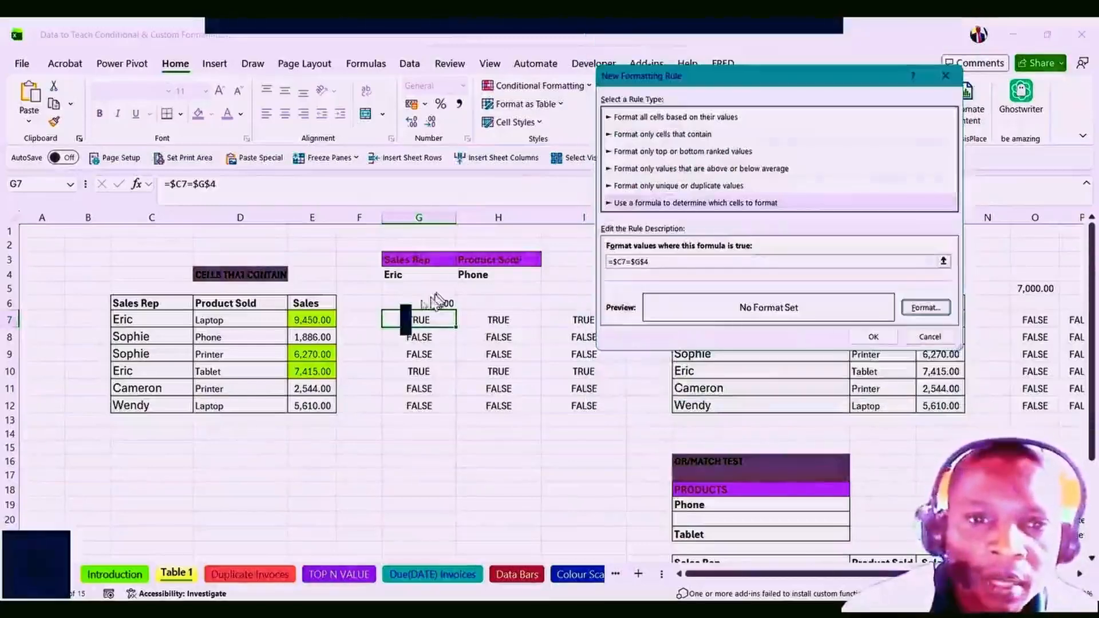
left_click(931, 337)
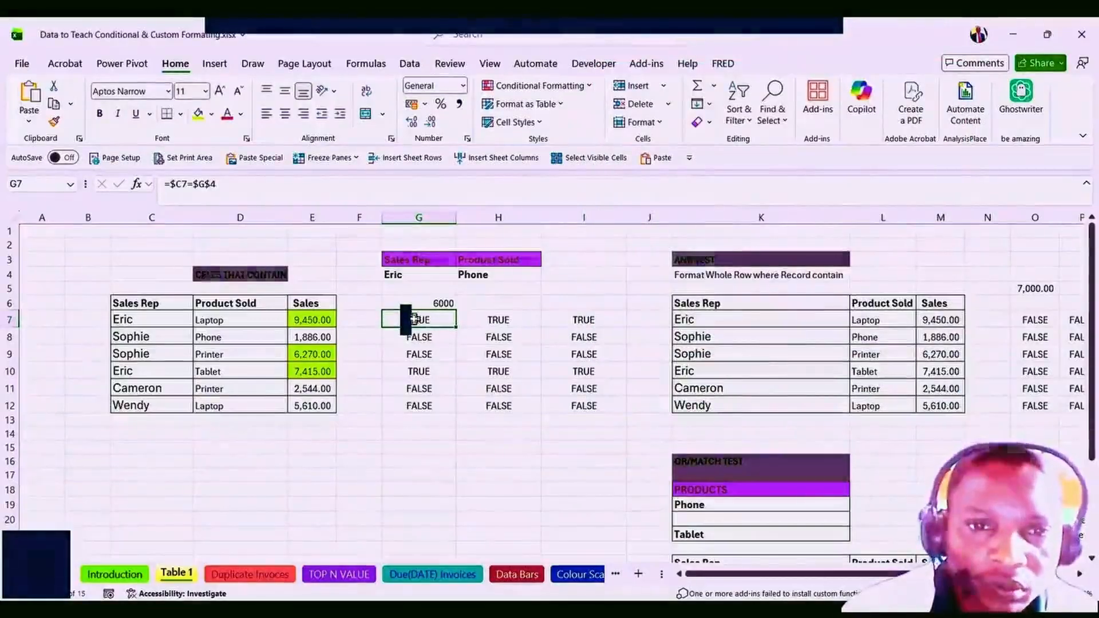
left_click_drag(319, 316, 319, 401)
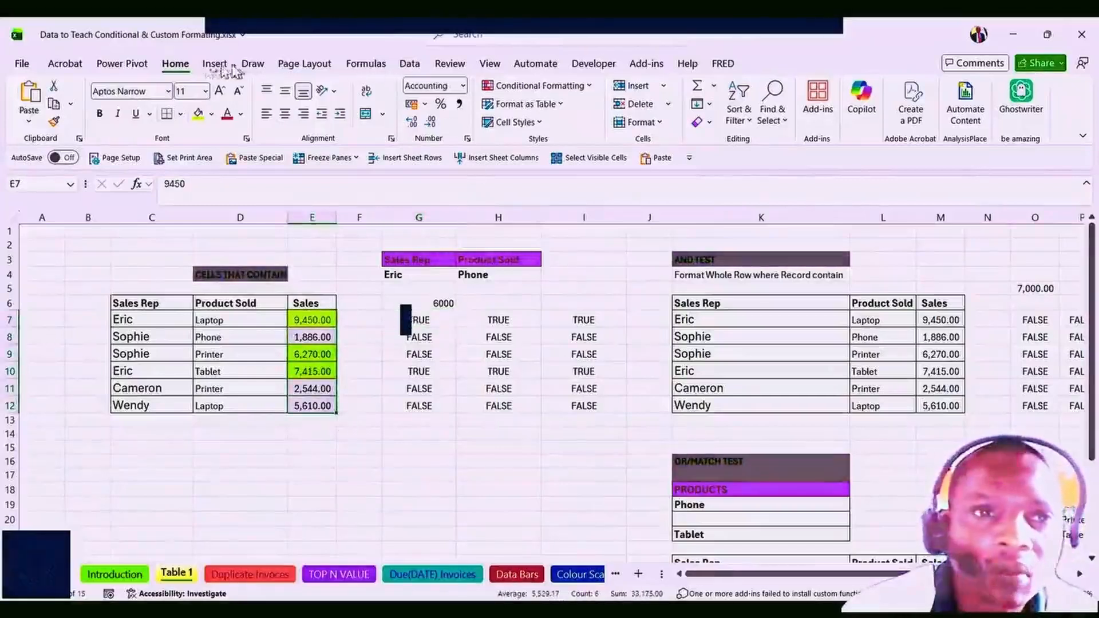
Clear the conditional formatting rules from the selected Sales figures.
left_click(541, 86)
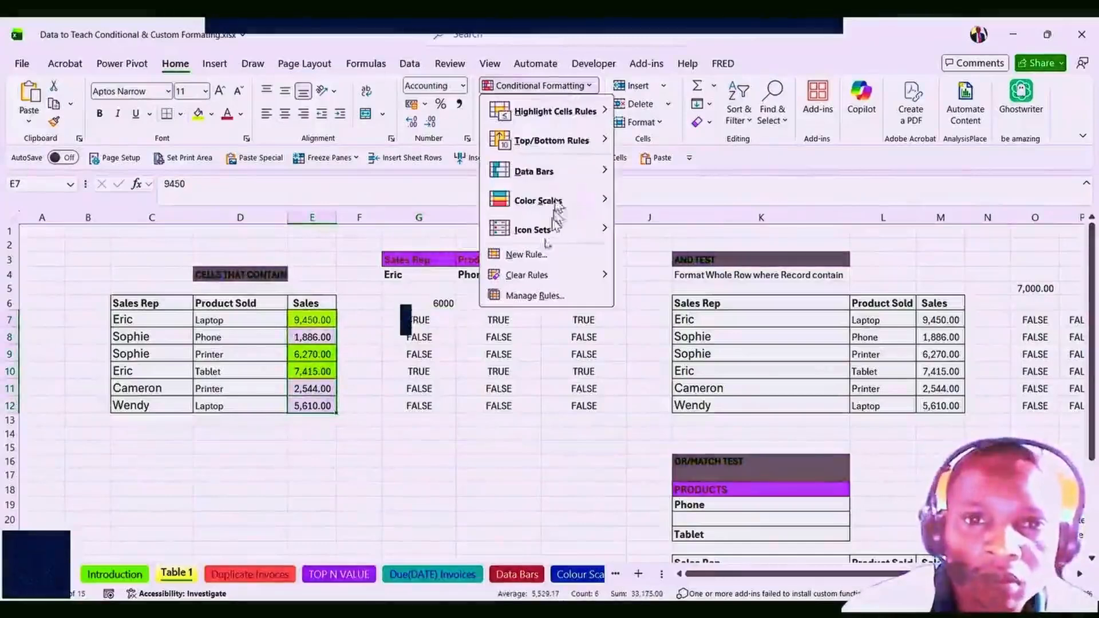
mouse_move(579, 277)
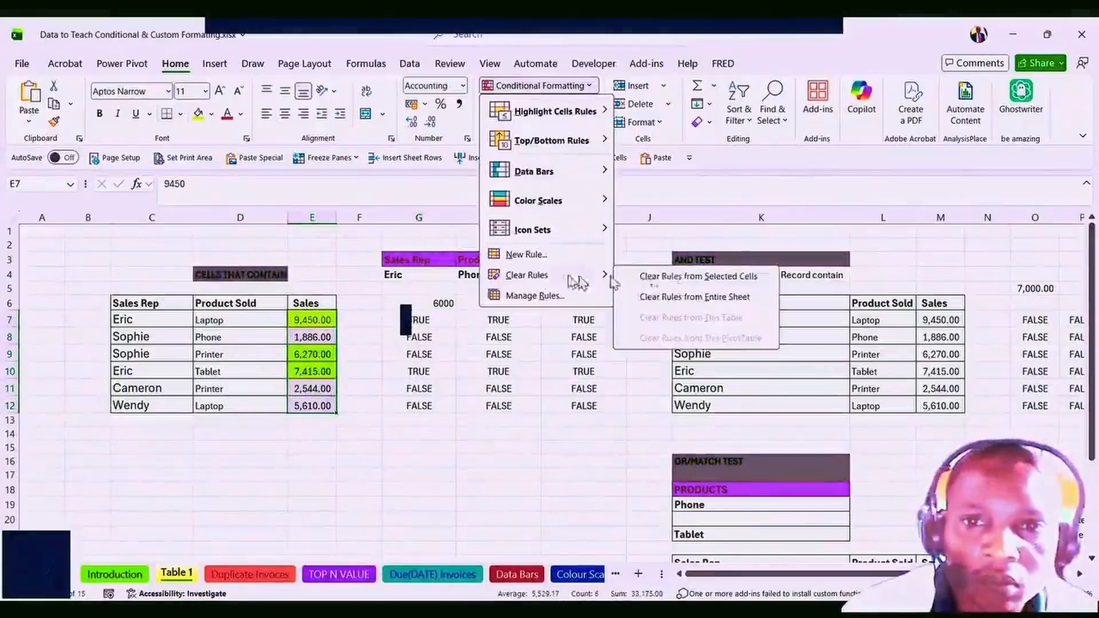
left_click(694, 278)
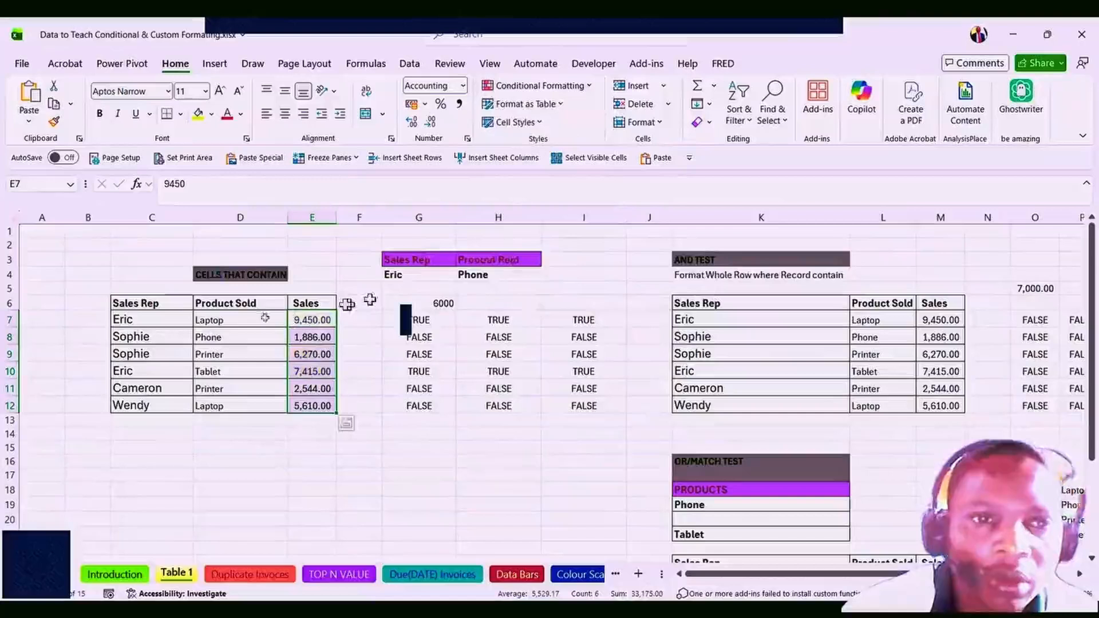
Copy G7's formula =$C7=$G$4 and select Table 1's data rows C7:E12.
left_click(143, 332)
left_click(410, 321)
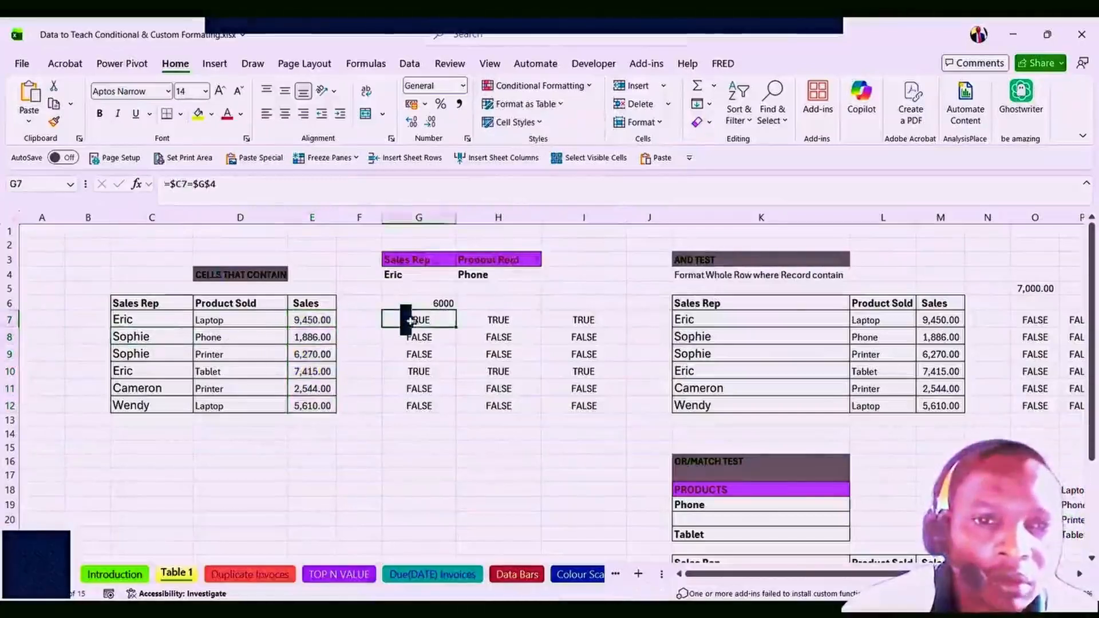
left_click(218, 182)
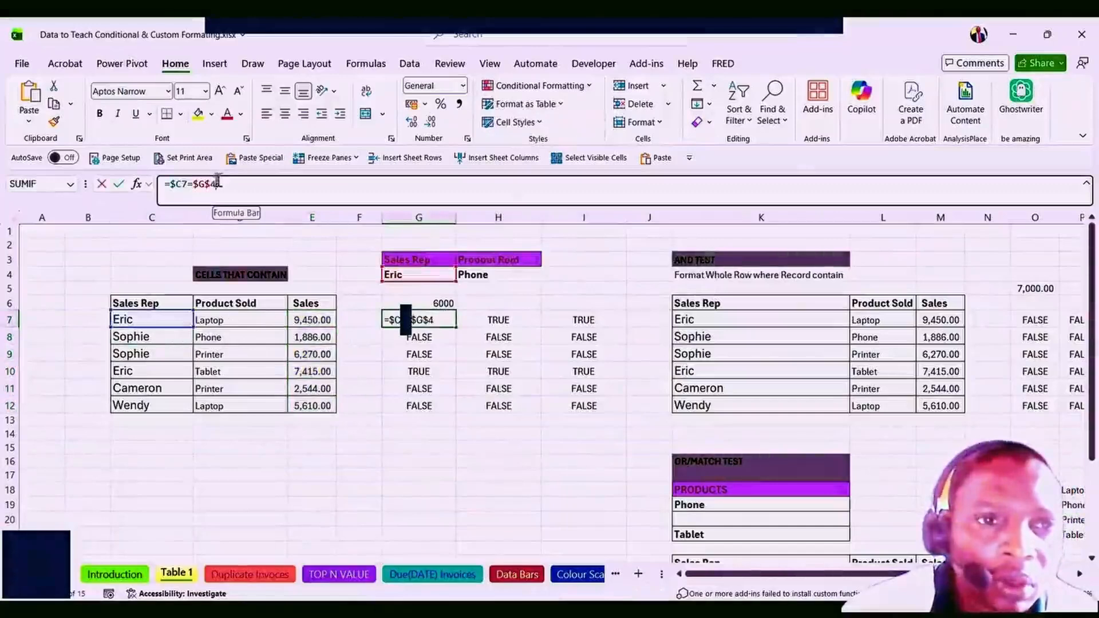
left_click_drag(185, 178, 165, 183)
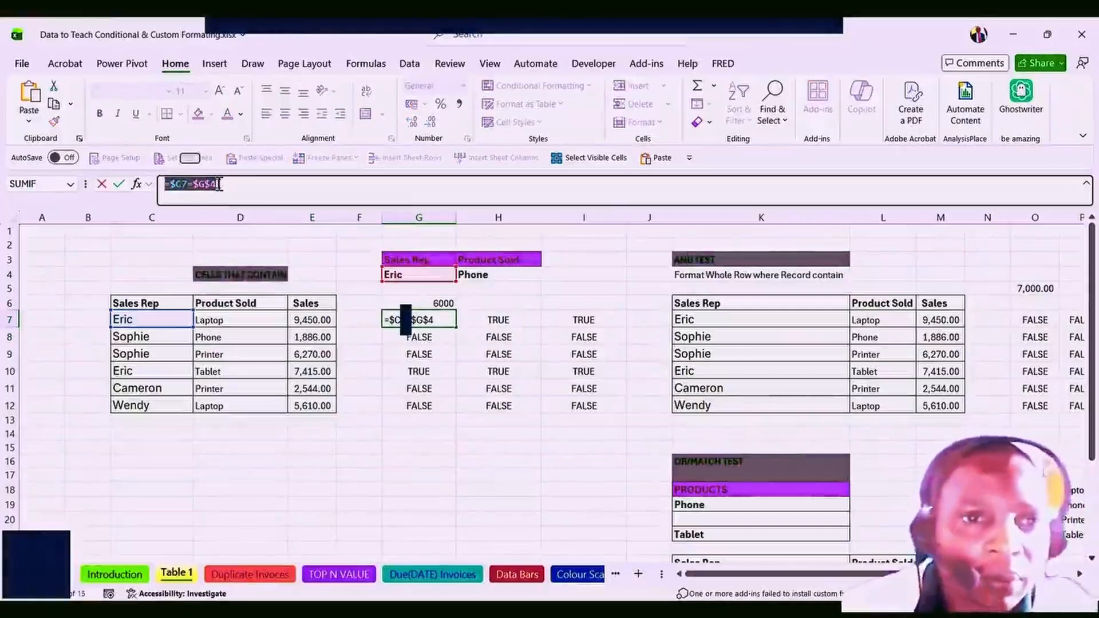
key("Escape")
left_click(132, 336)
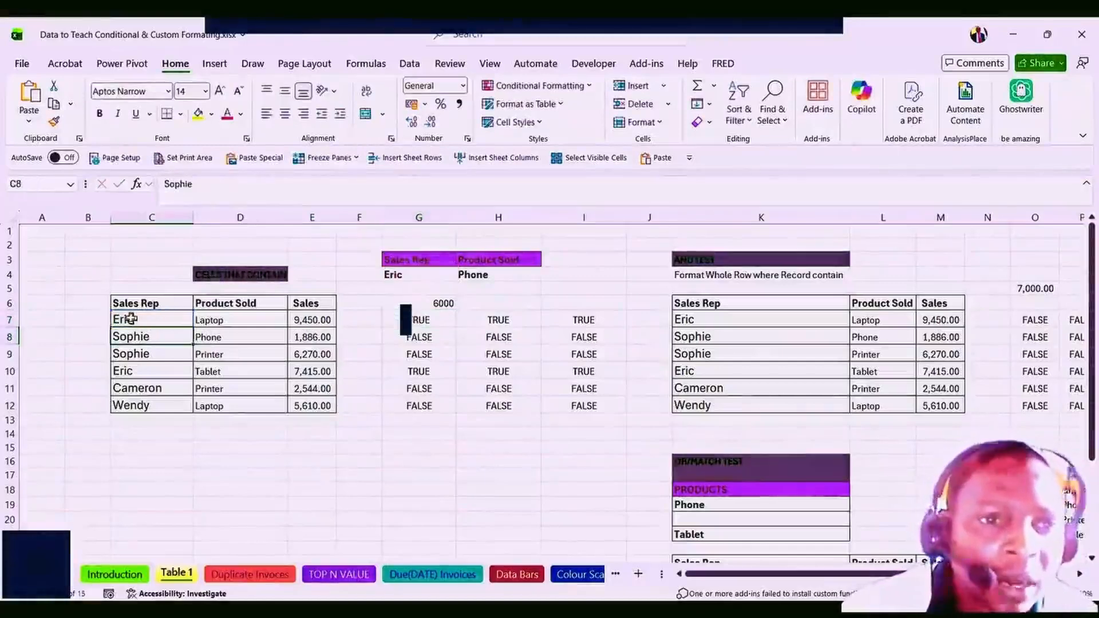
left_click_drag(130, 319, 299, 401)
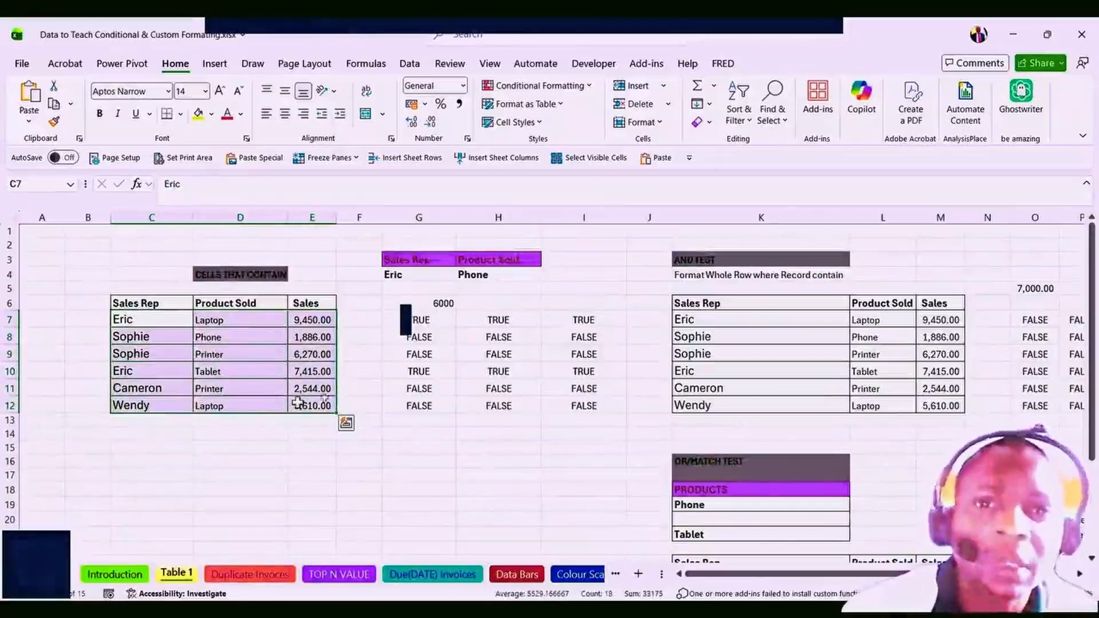
Apply a formula rule =$C7=$G$4 to C7:E12 with lime green fill, highlighting Eric's rows.
left_click(591, 88)
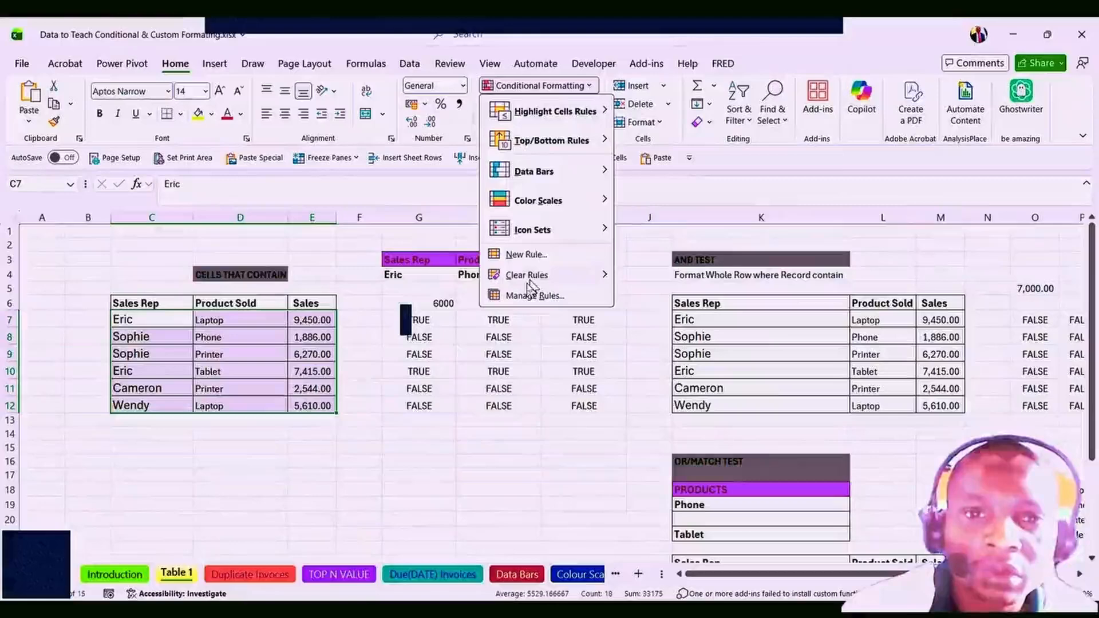
left_click(524, 255)
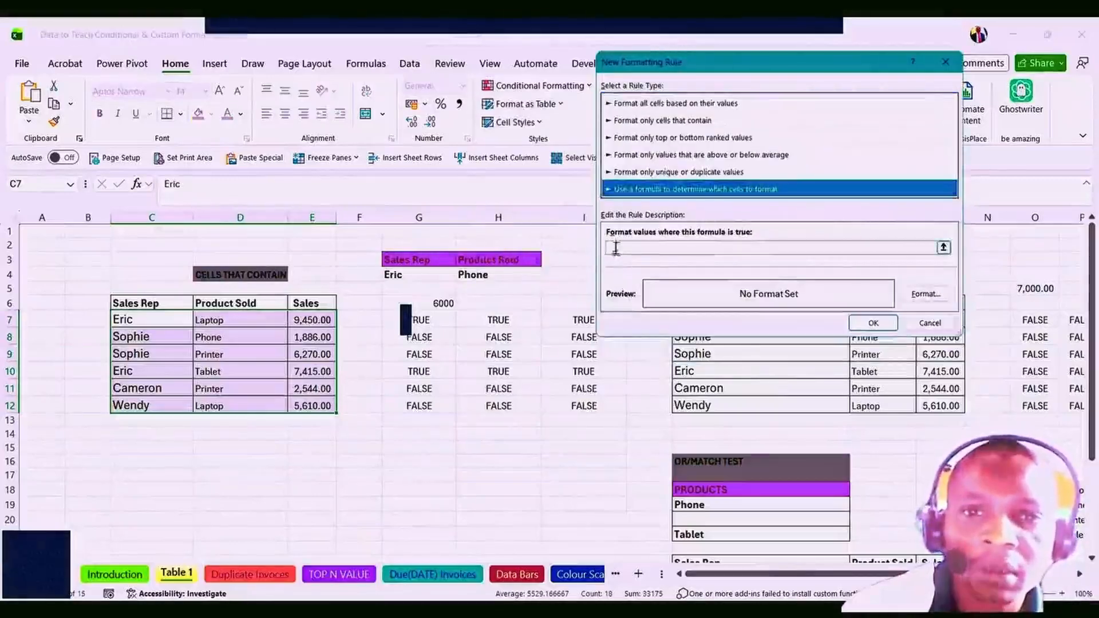
left_click(615, 248)
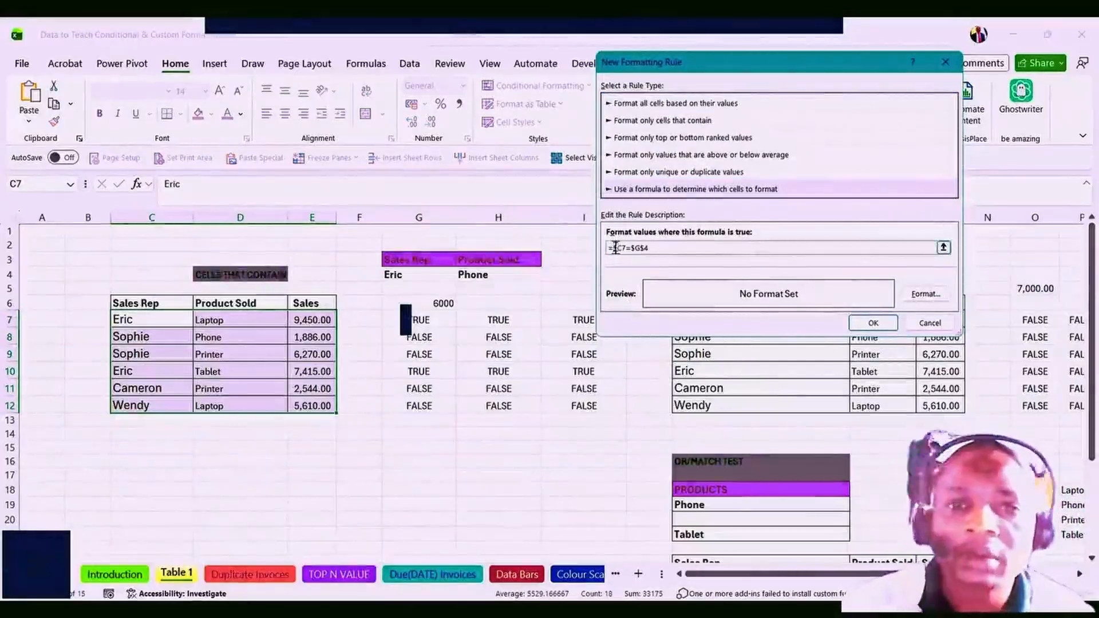
left_click(927, 297)
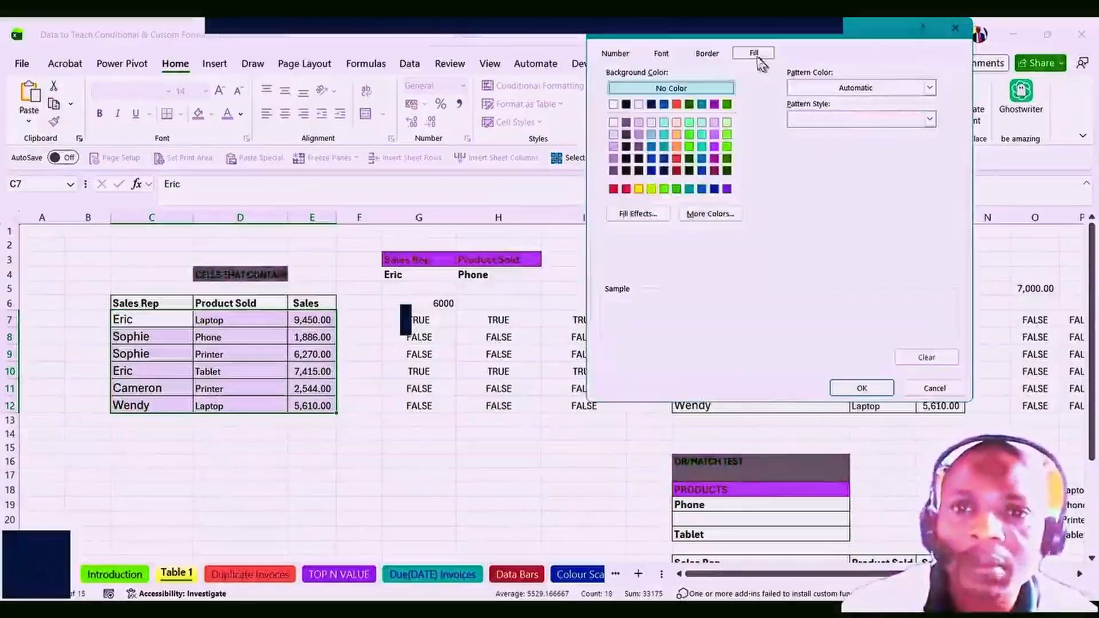
left_click(651, 190)
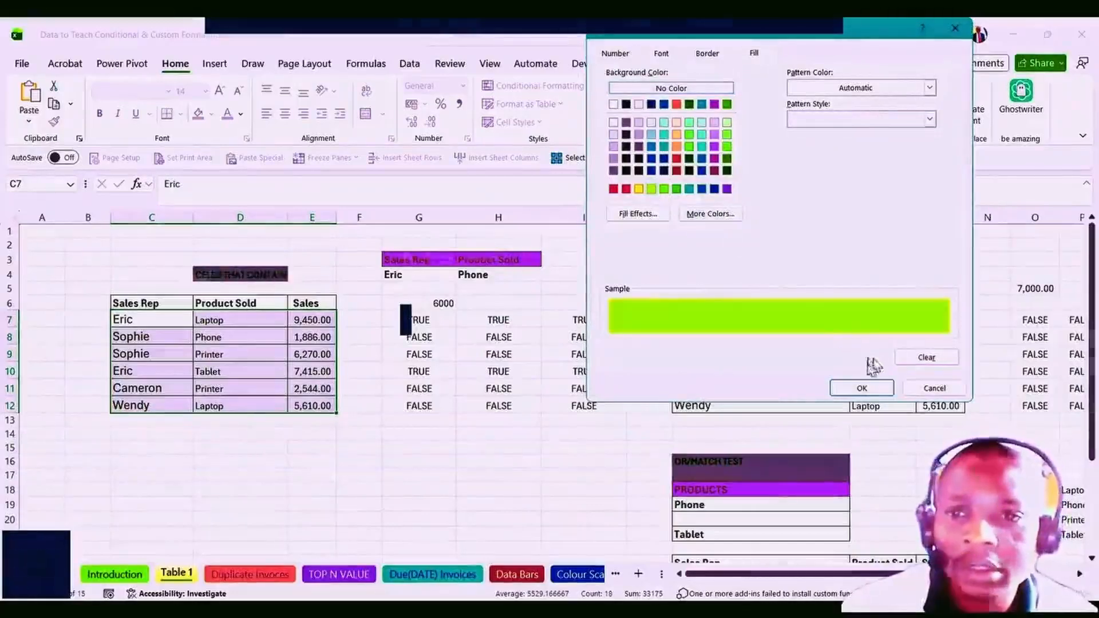
left_click(862, 388)
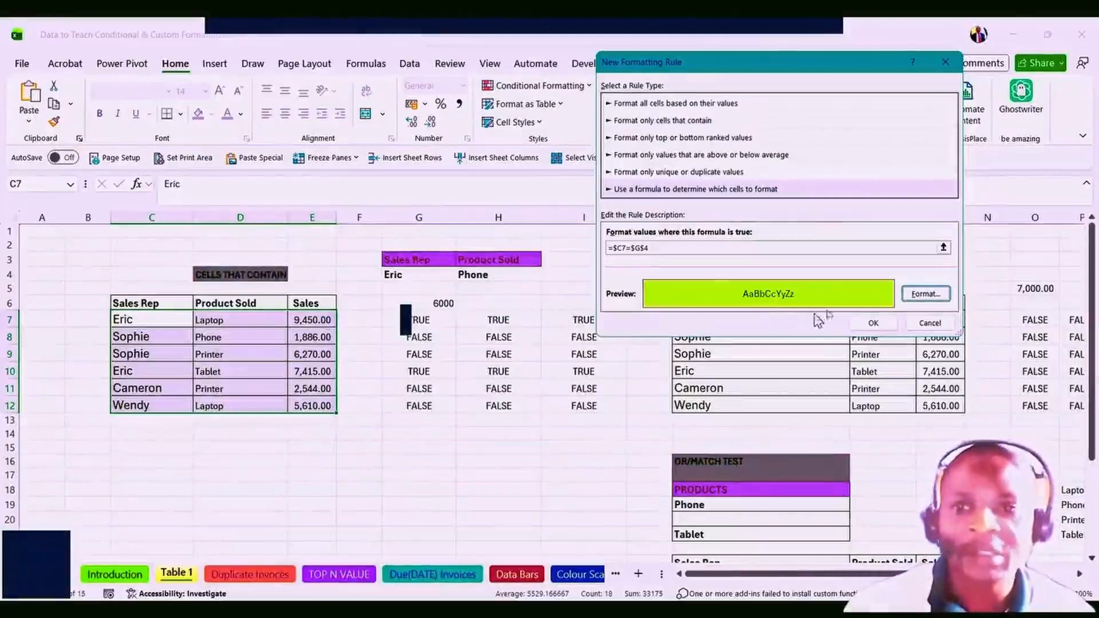
left_click(863, 329)
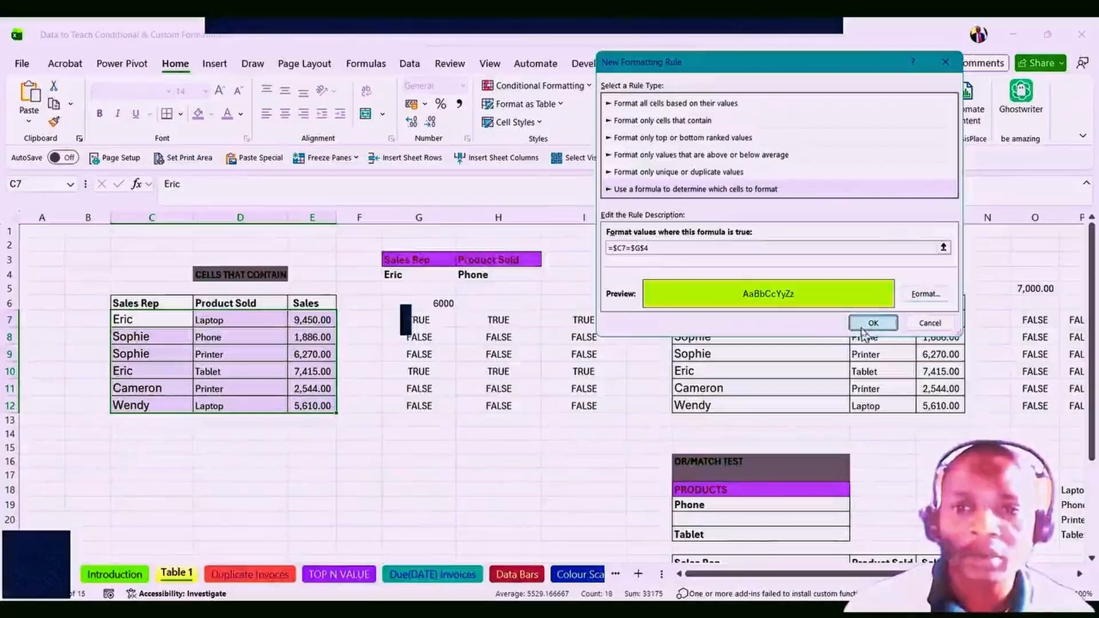
left_click(491, 418)
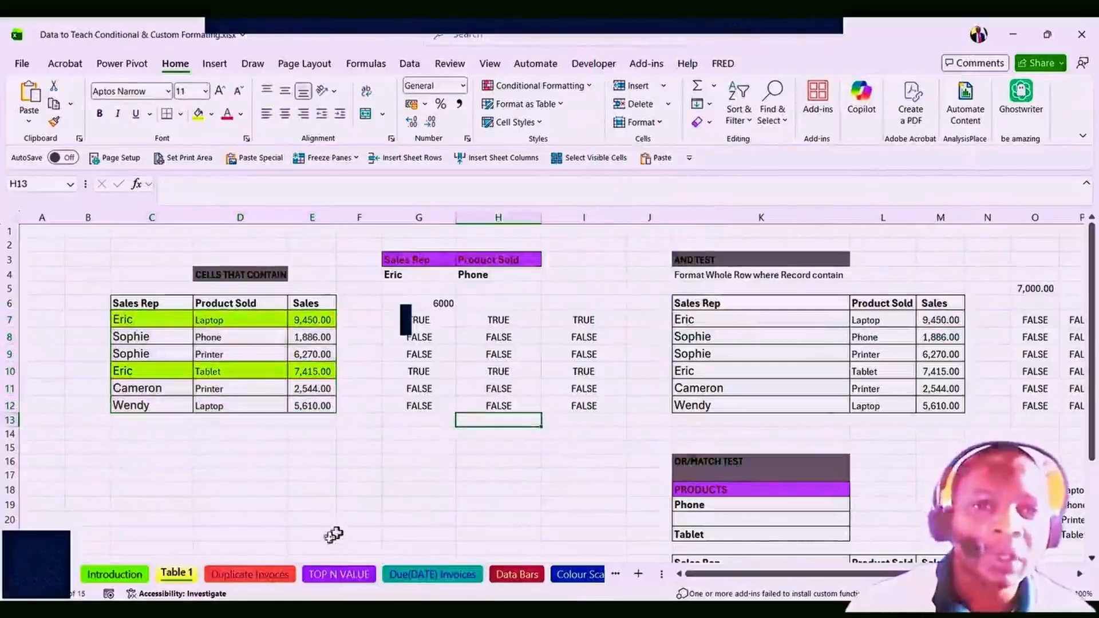
Switch G4 to Wendy, then Sophie, so Sophie's Phone and Printer rows turn lime green.
left_click(411, 275)
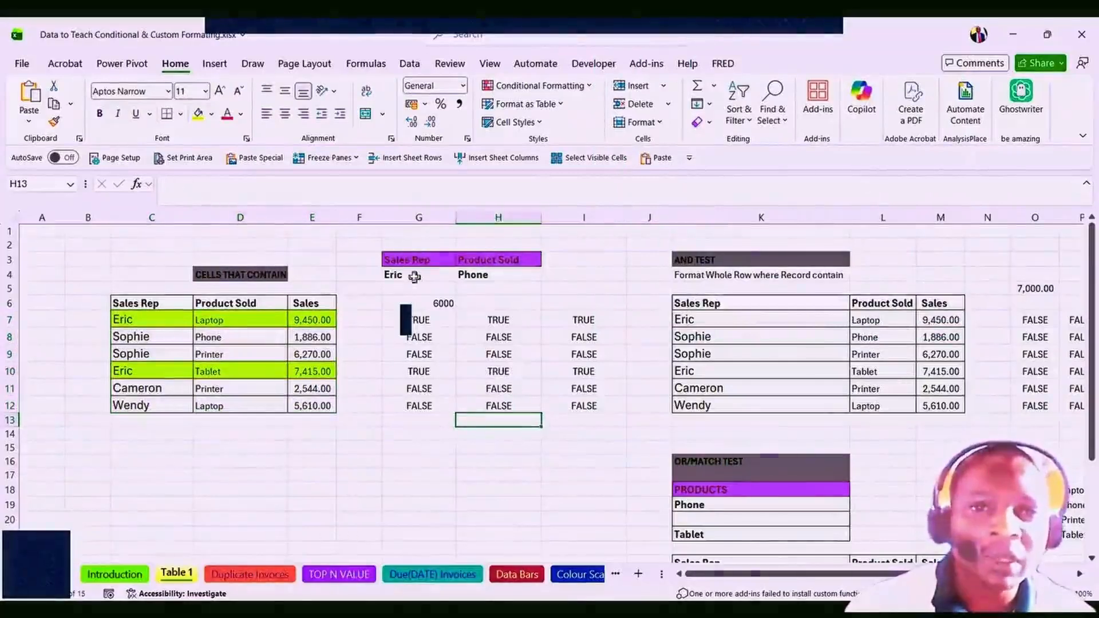
left_click(463, 275)
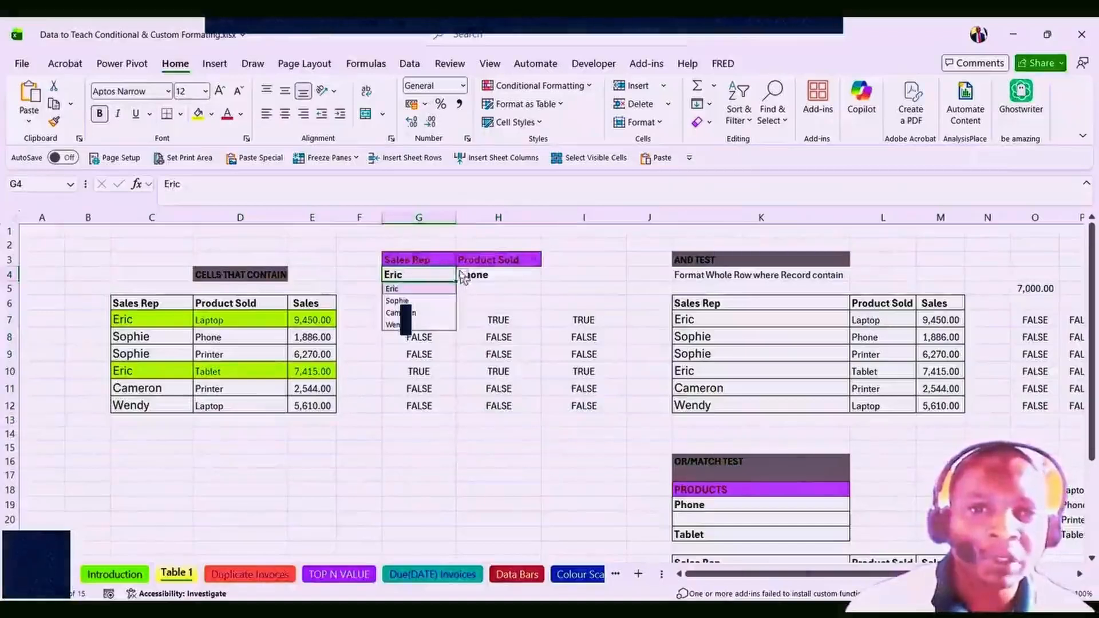
left_click(395, 325)
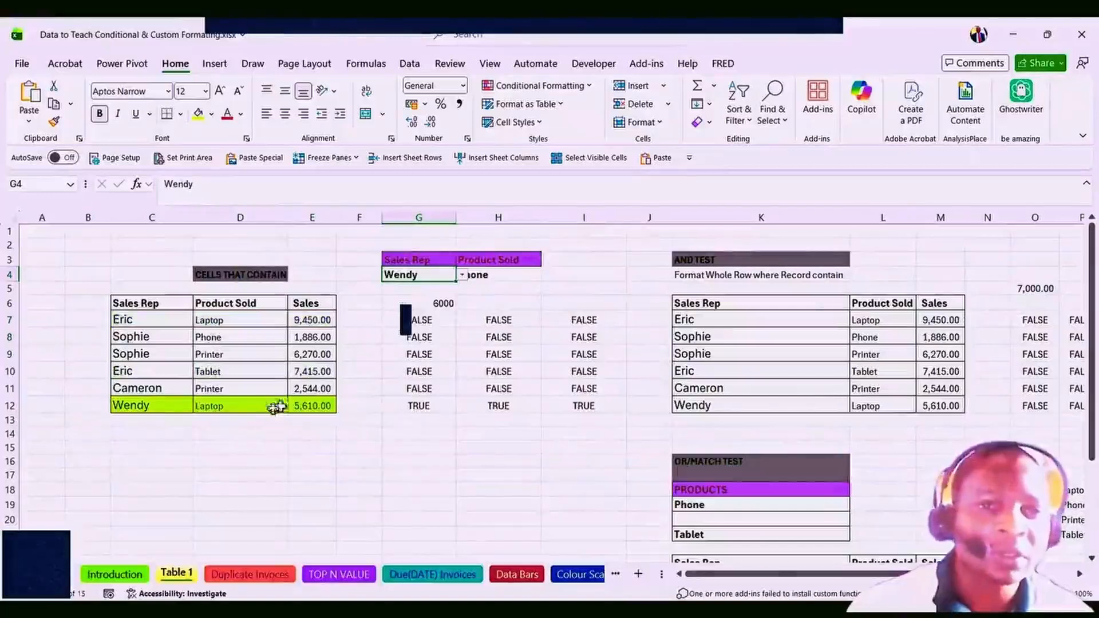
left_click(462, 275)
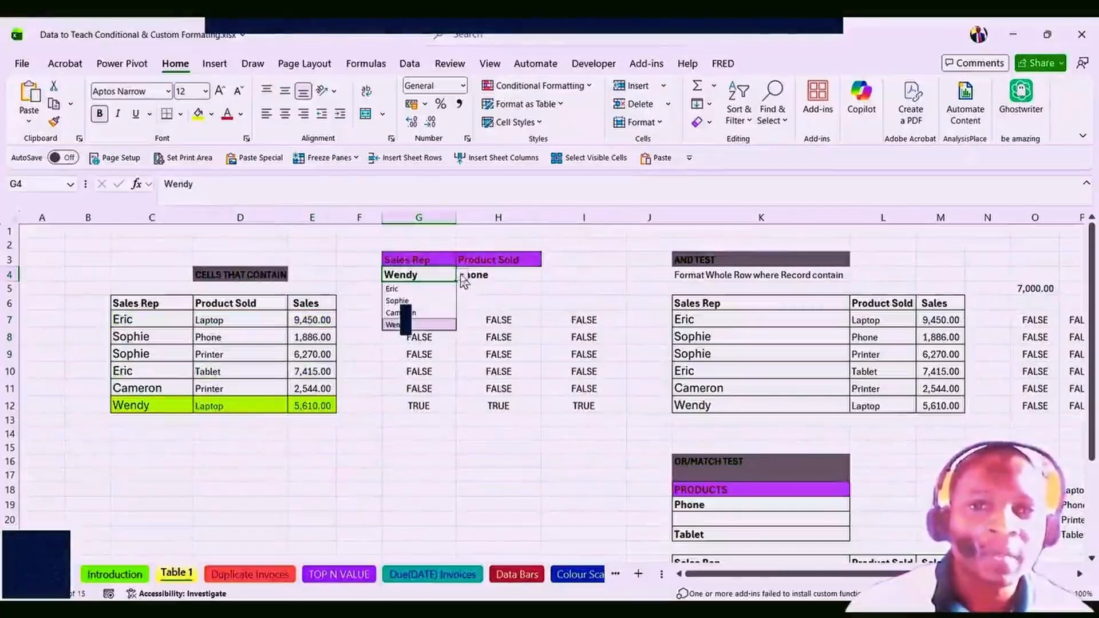
left_click(399, 301)
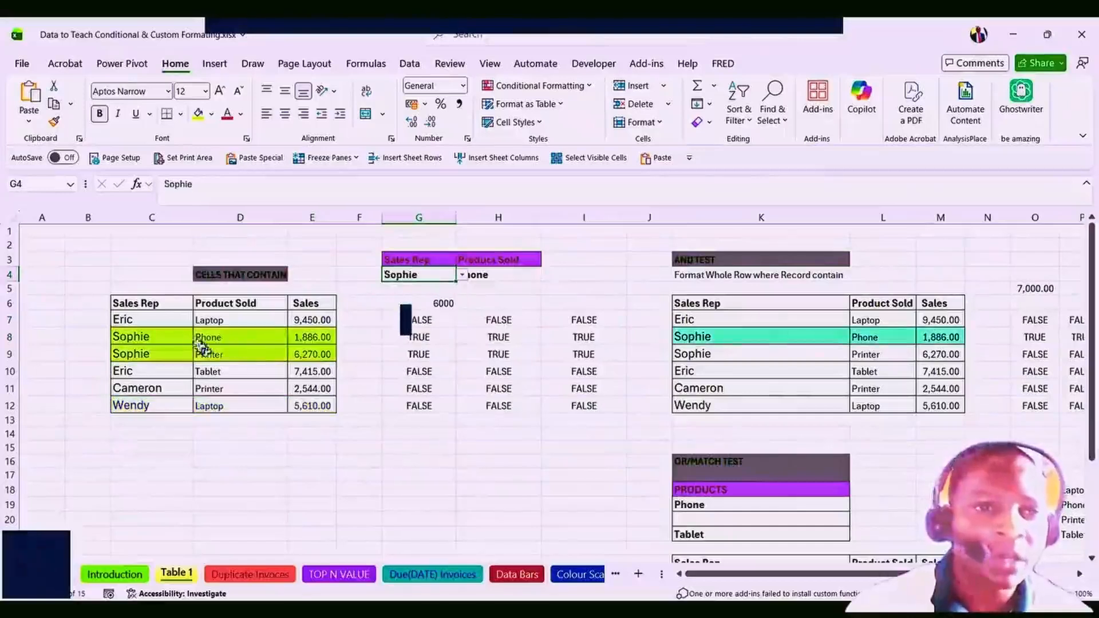
left_click(183, 445)
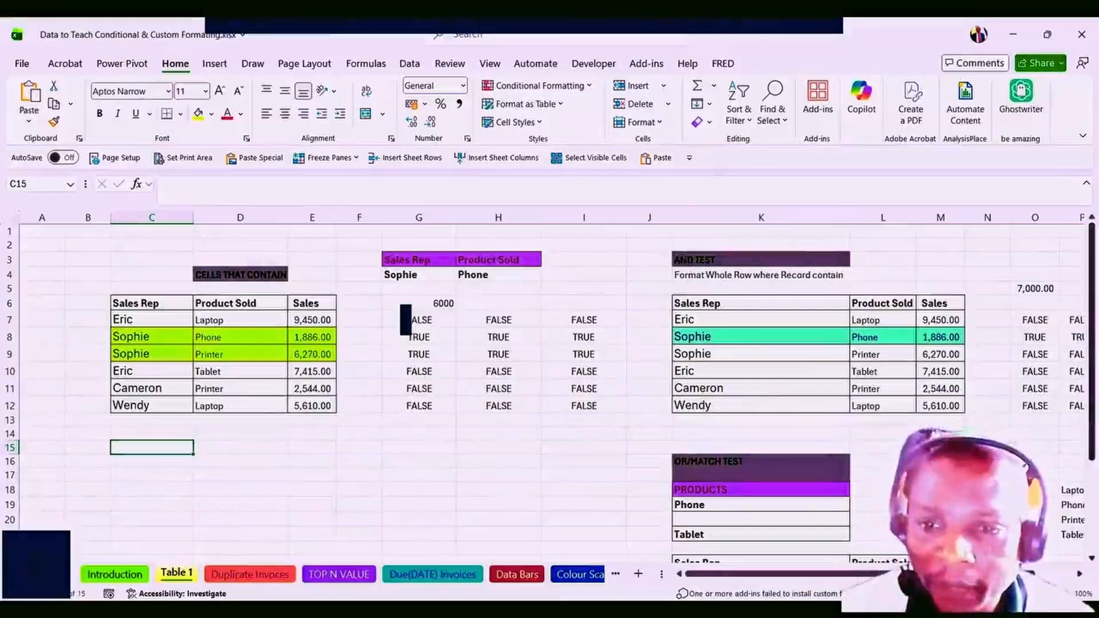
mouse_move(831, 573)
left_mouse_down()
mouse_move(887, 565)
mouse_move(848, 579)
left_mouse_up()
left_click(106, 353)
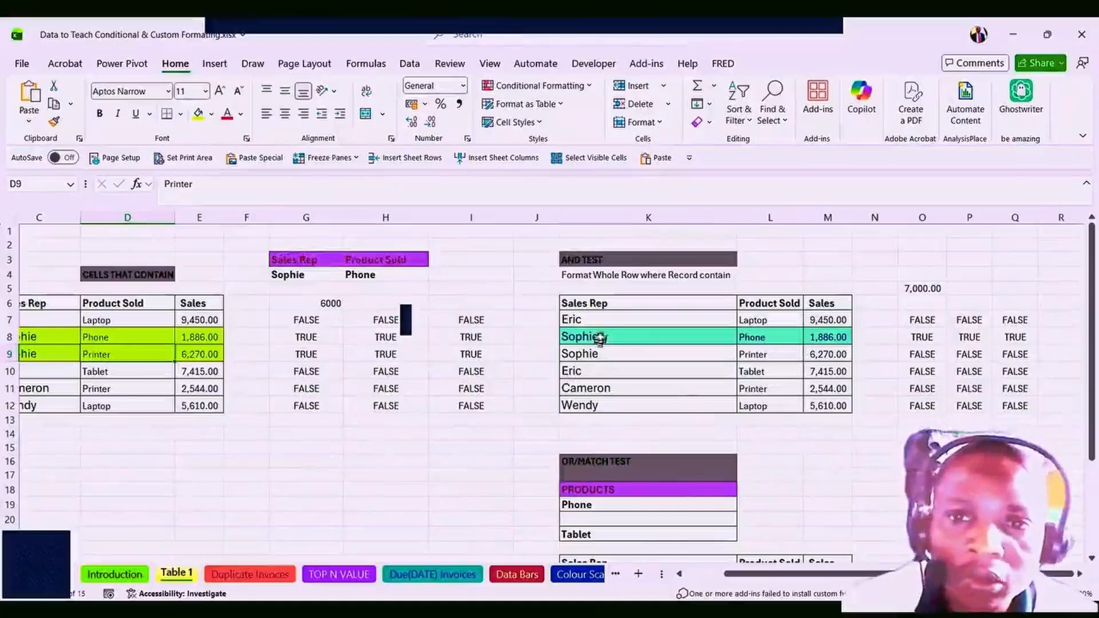
left_click(592, 326)
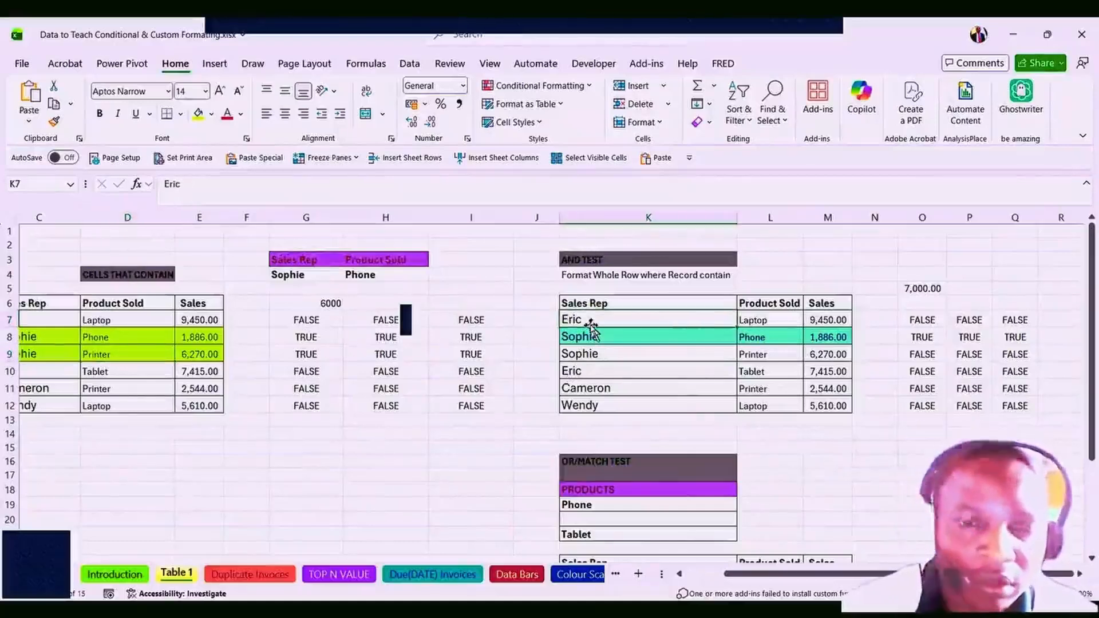
scroll(592, 328, "down", 1)
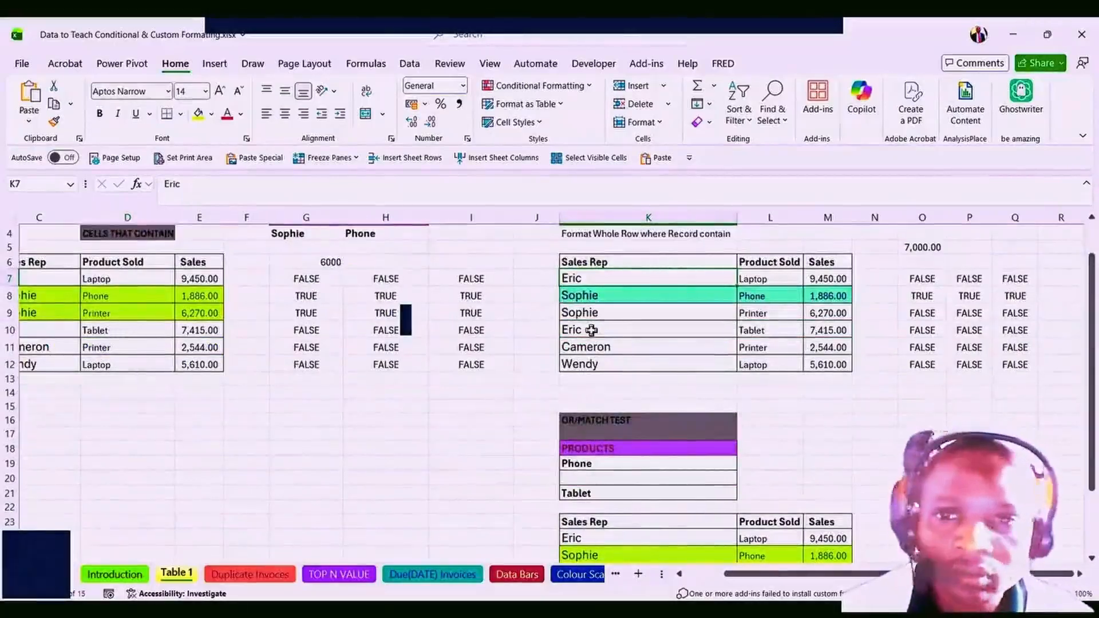
scroll(592, 329, "up", 1)
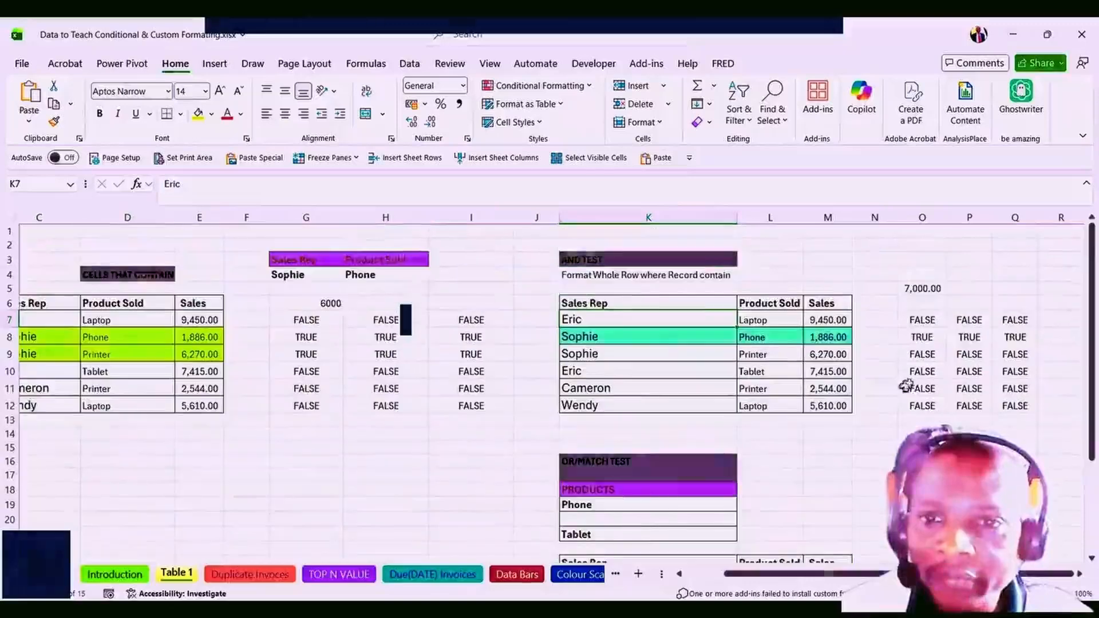
left_click(918, 319)
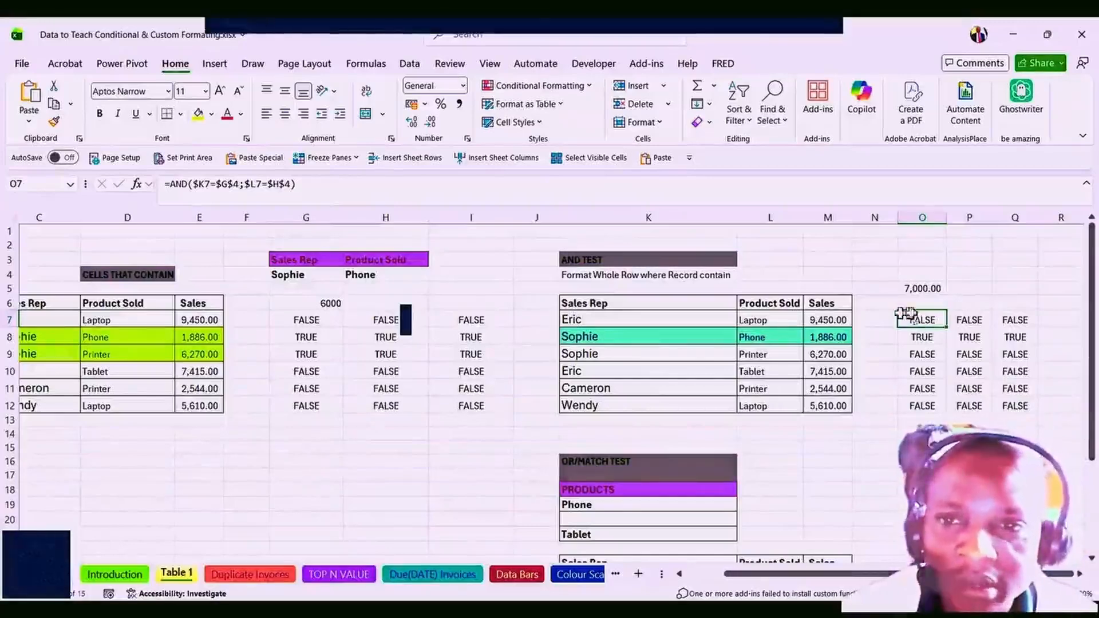
double_click(920, 319)
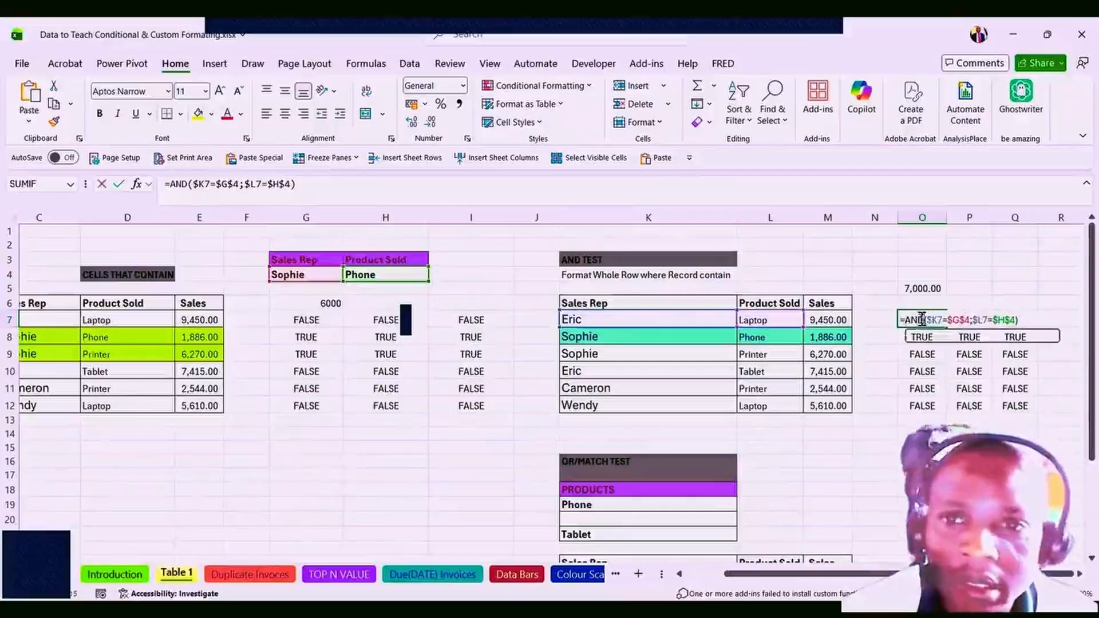
key("Escape")
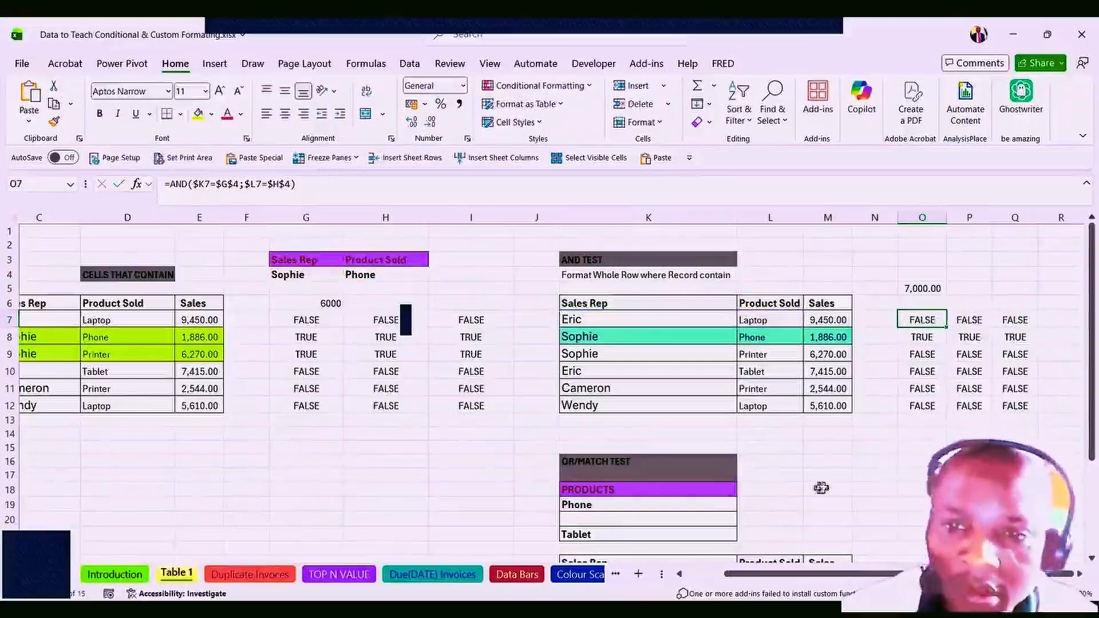
left_click(864, 448)
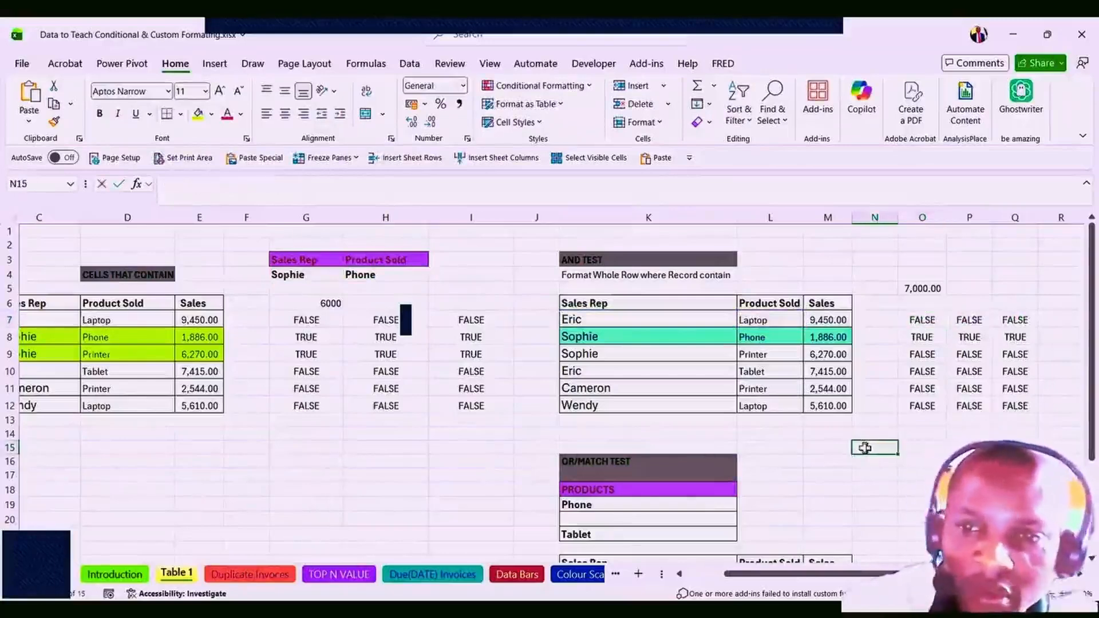
type("=")
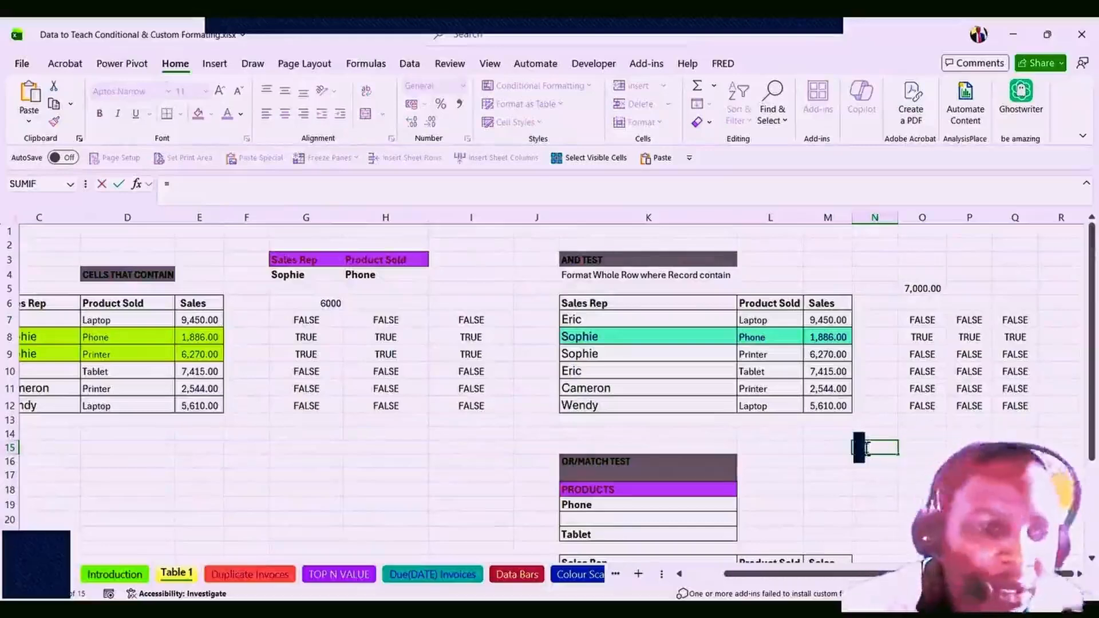
type("AND")
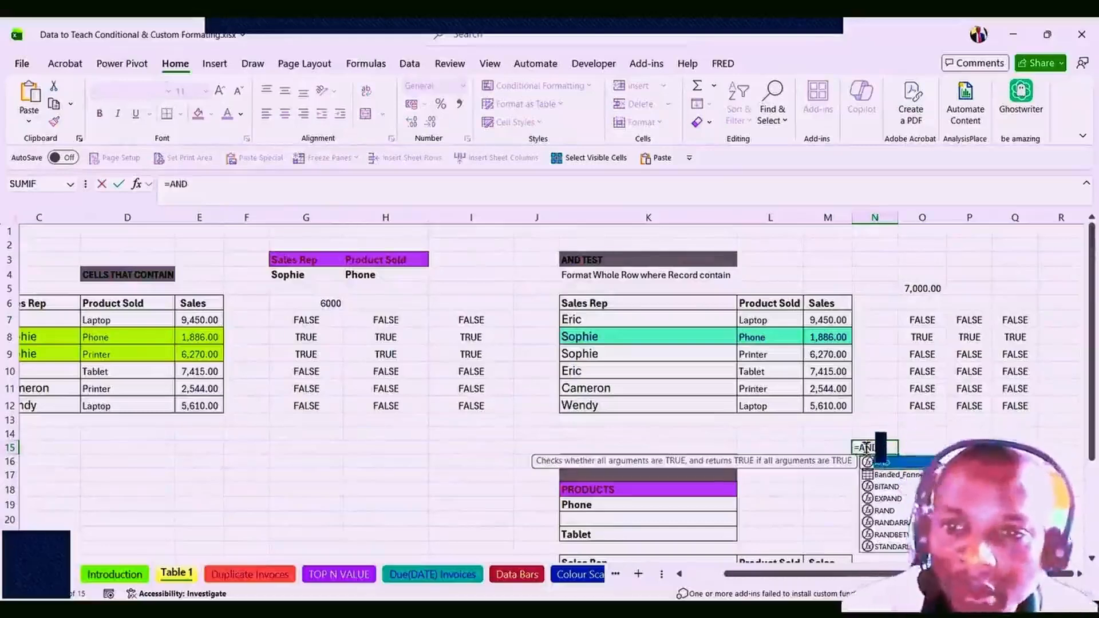
type("(")
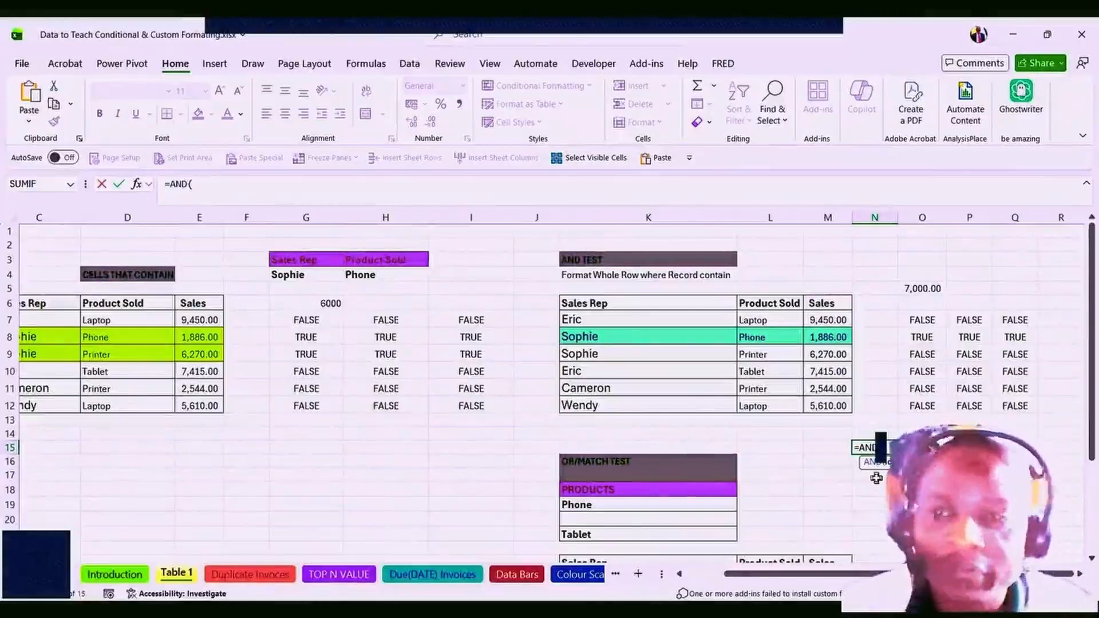
key("Escape")
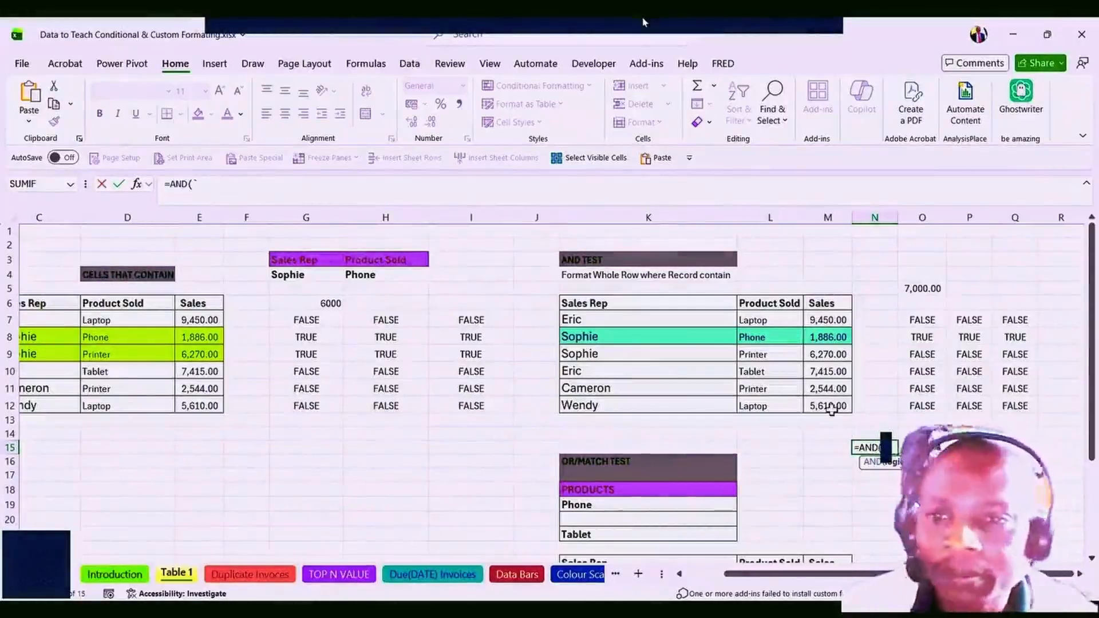
left_click(916, 321)
Open O7's AND formula and evaluate its first test $K7=$G$4, which shows FALSE.
double_click(917, 322)
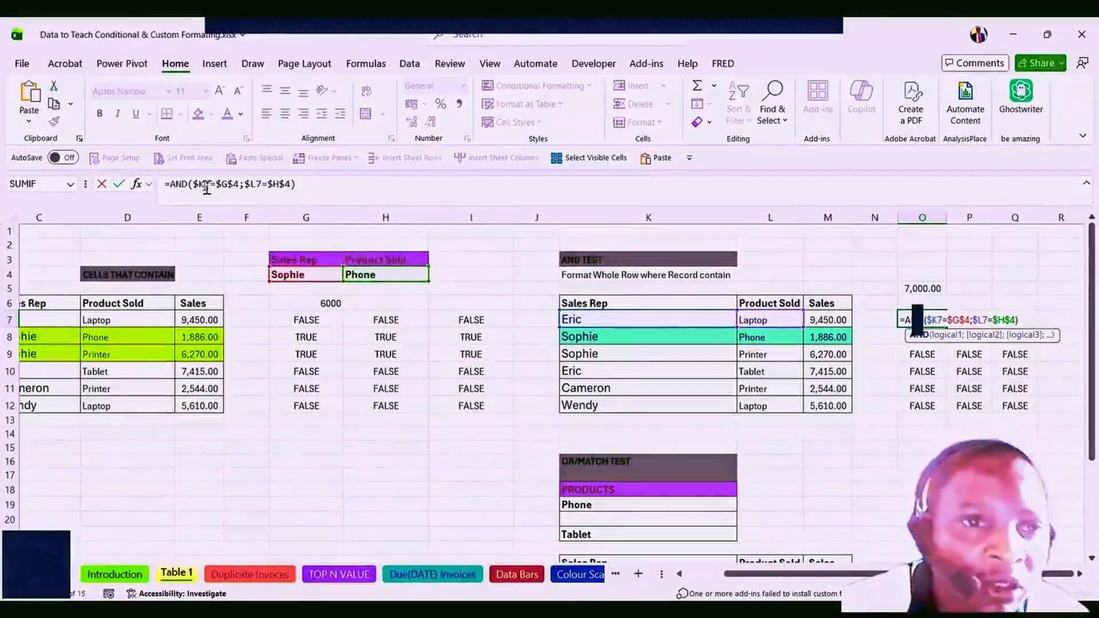
left_click(950, 337)
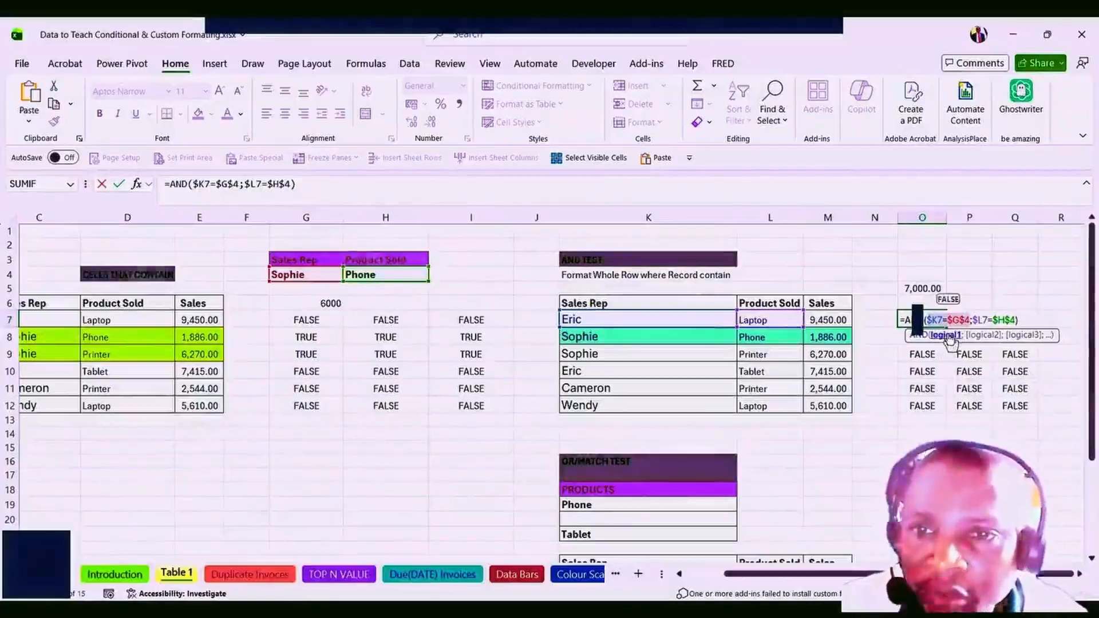
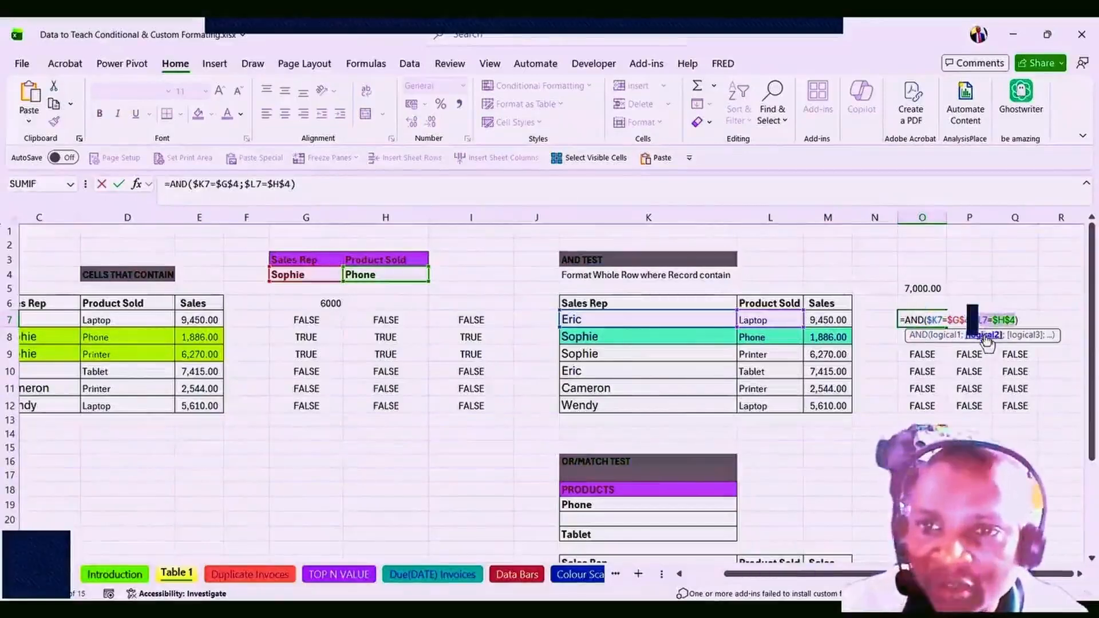
Commit O7's =AND($K7=$G$4;$L7=$H$4) formula and select the old results in P7:Q12.
left_click(986, 337)
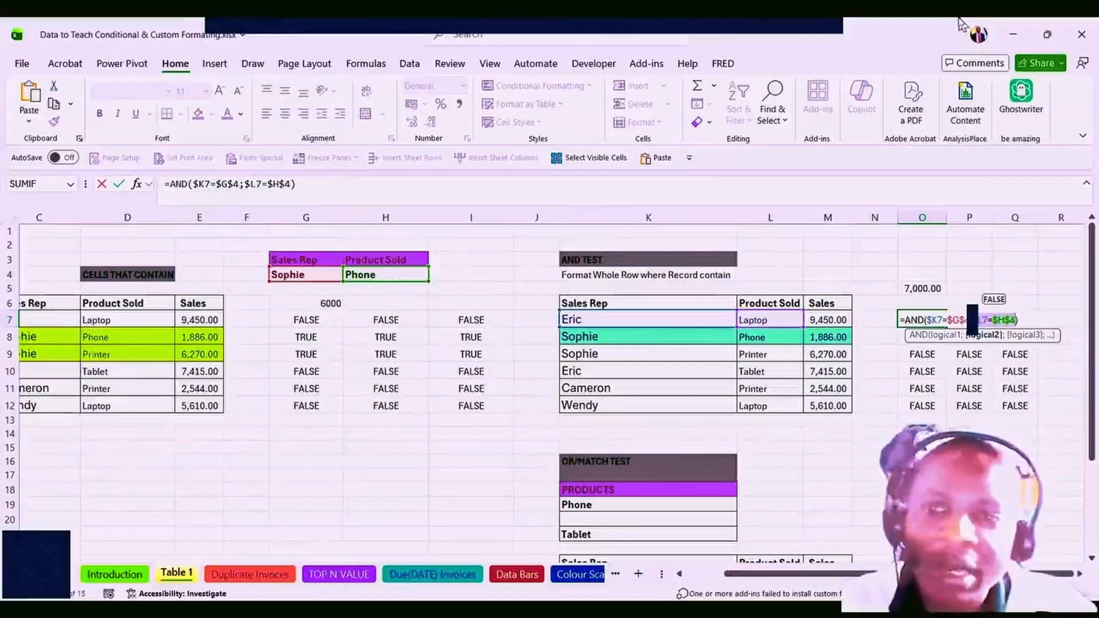
key("ctrl+Return")
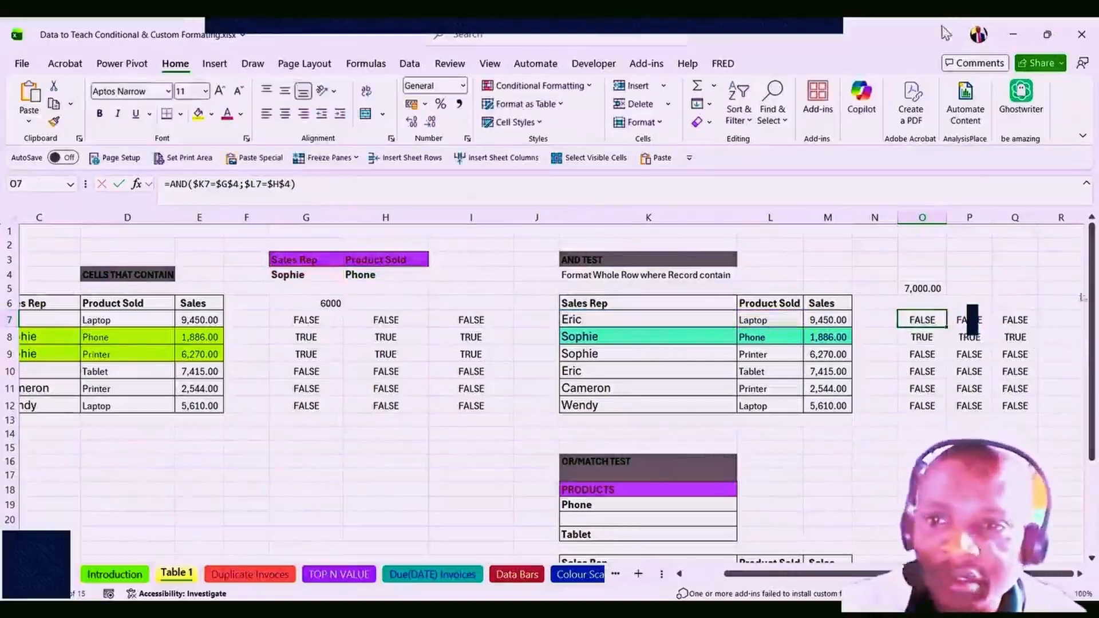
left_click_drag(970, 320, 1015, 406)
Clear the old test results from P7:Q12, O8:O12 and O7.
key("Delete")
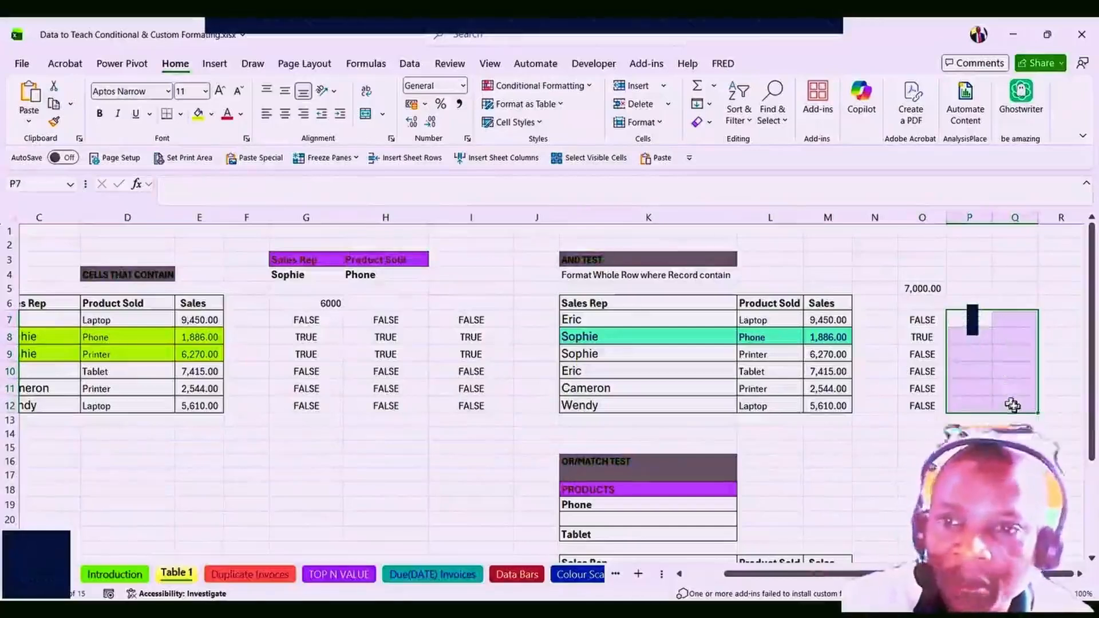
left_click_drag(922, 338, 918, 412)
key("Delete")
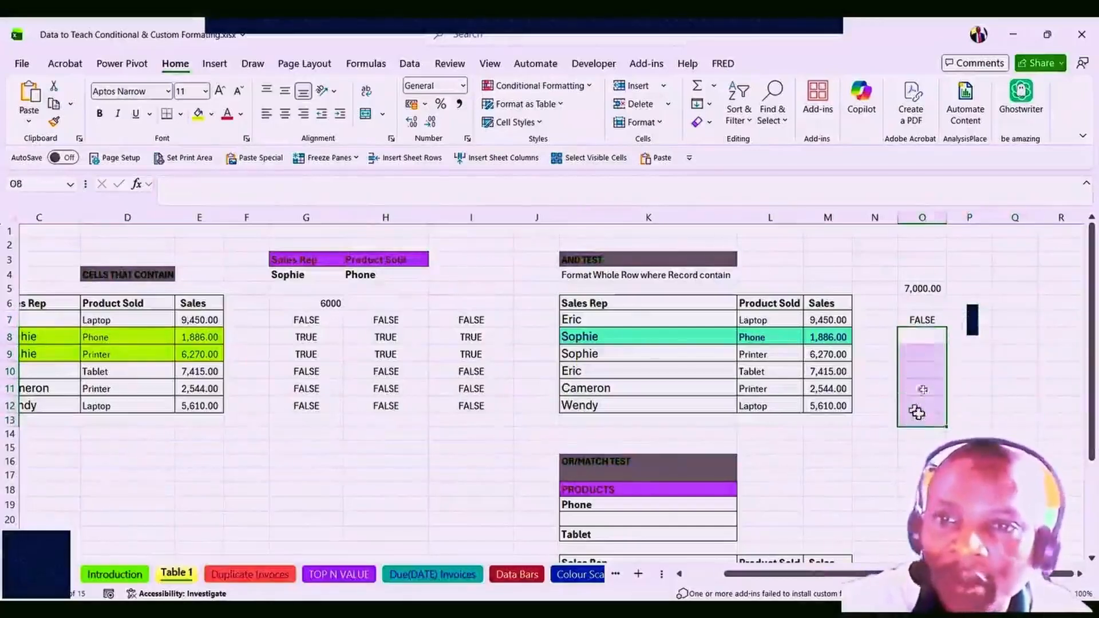
left_click(925, 320)
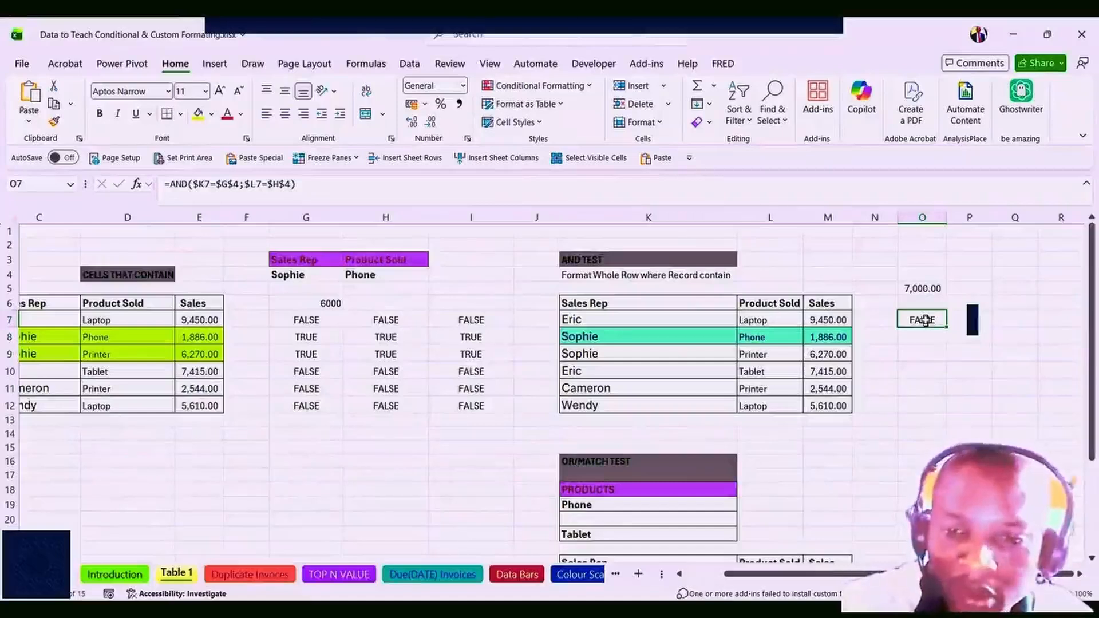
key("Delete")
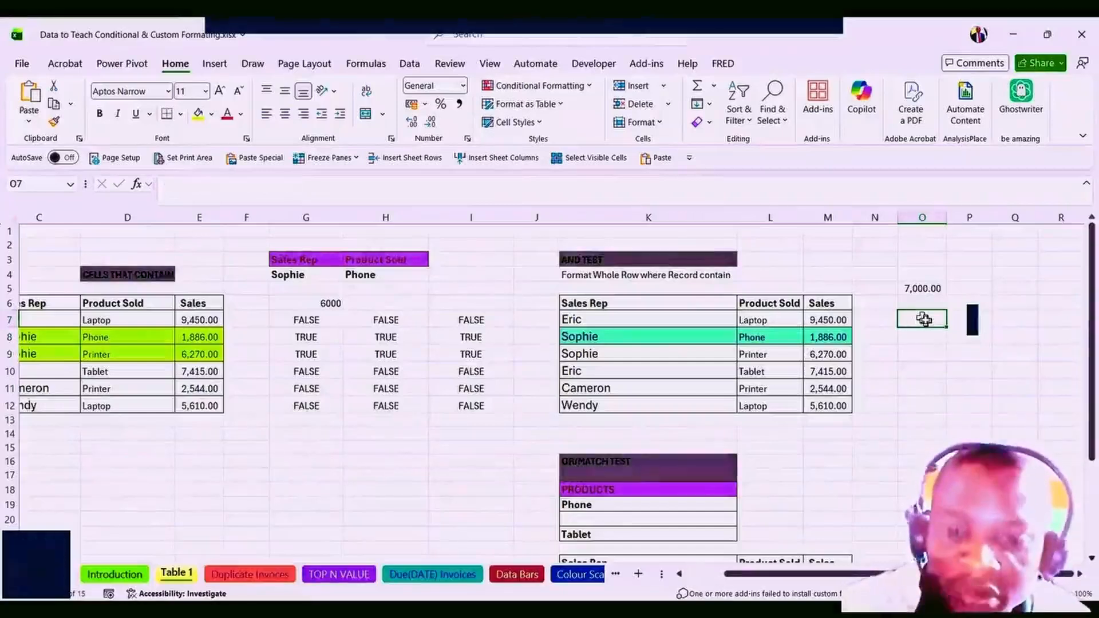
Enter =$K7=$G$4 in O7 with absolute references, returning FALSE, and reopen it for editing.
type("=")
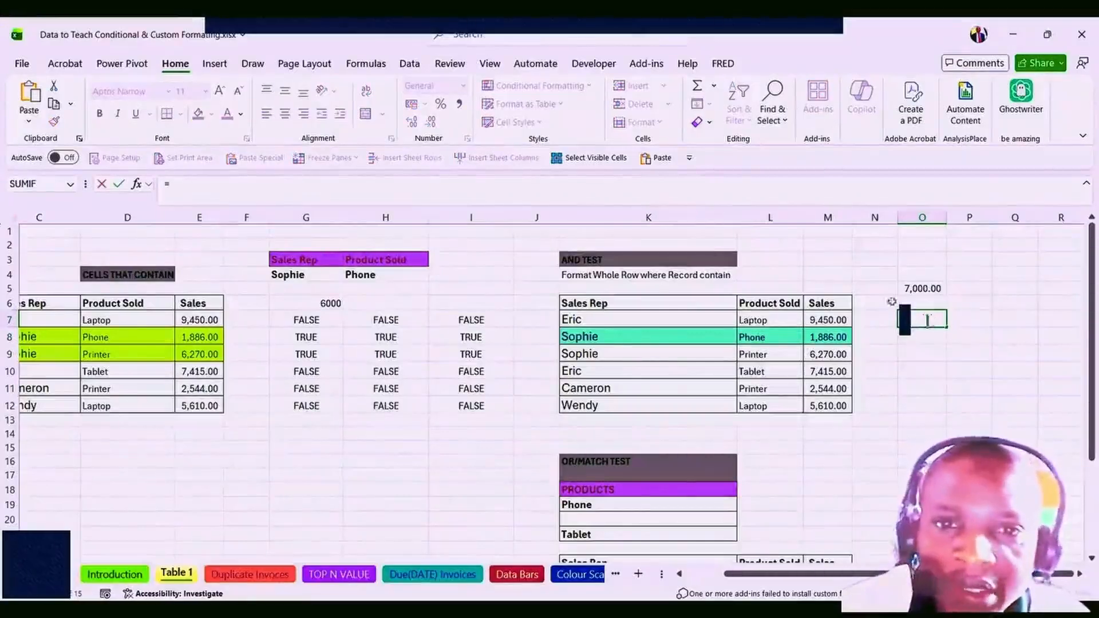
left_click(580, 322)
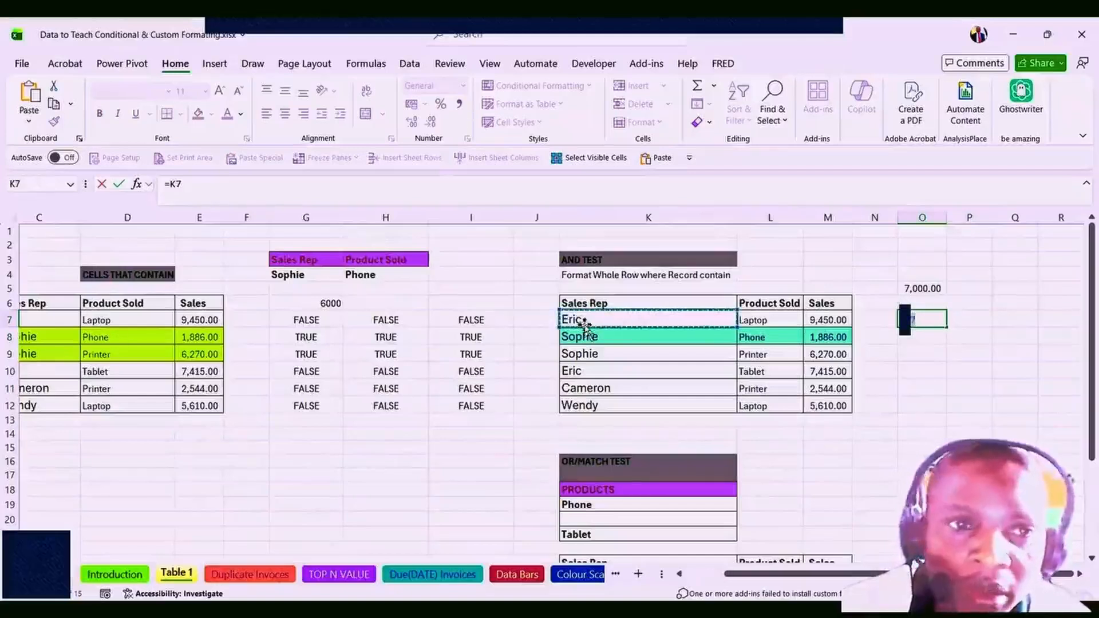
left_click(178, 184)
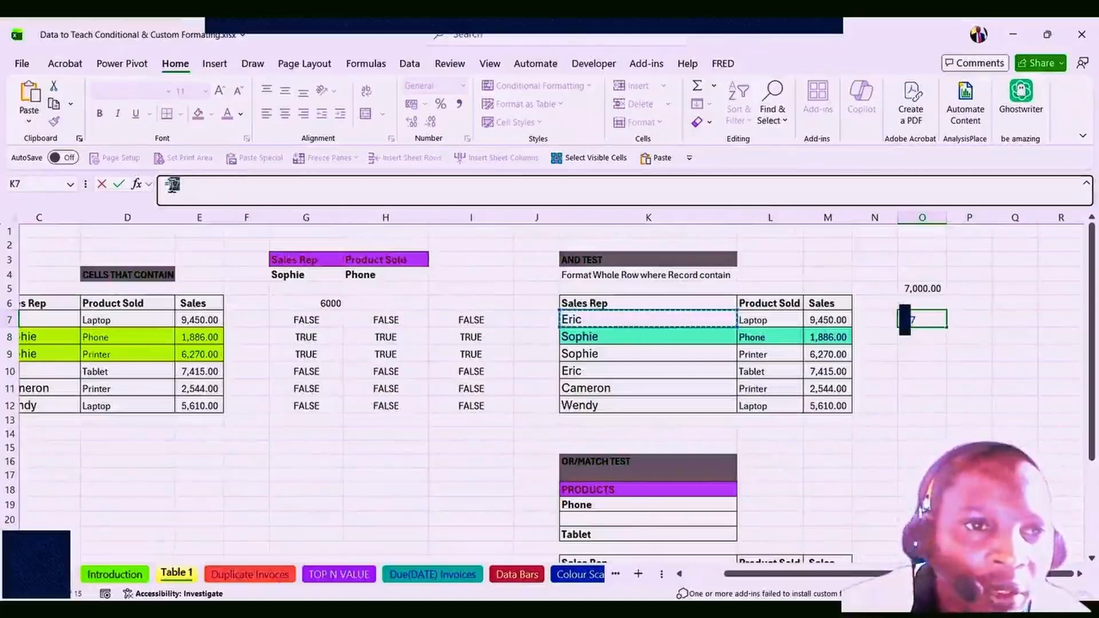
left_click_drag(176, 184, 171, 184)
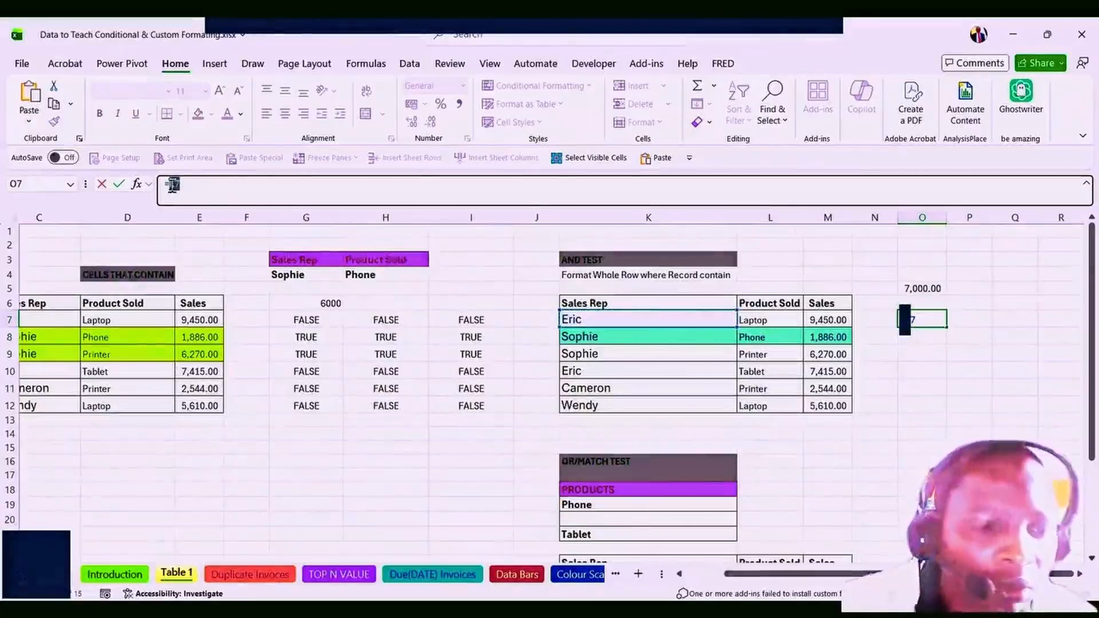
key("F4")
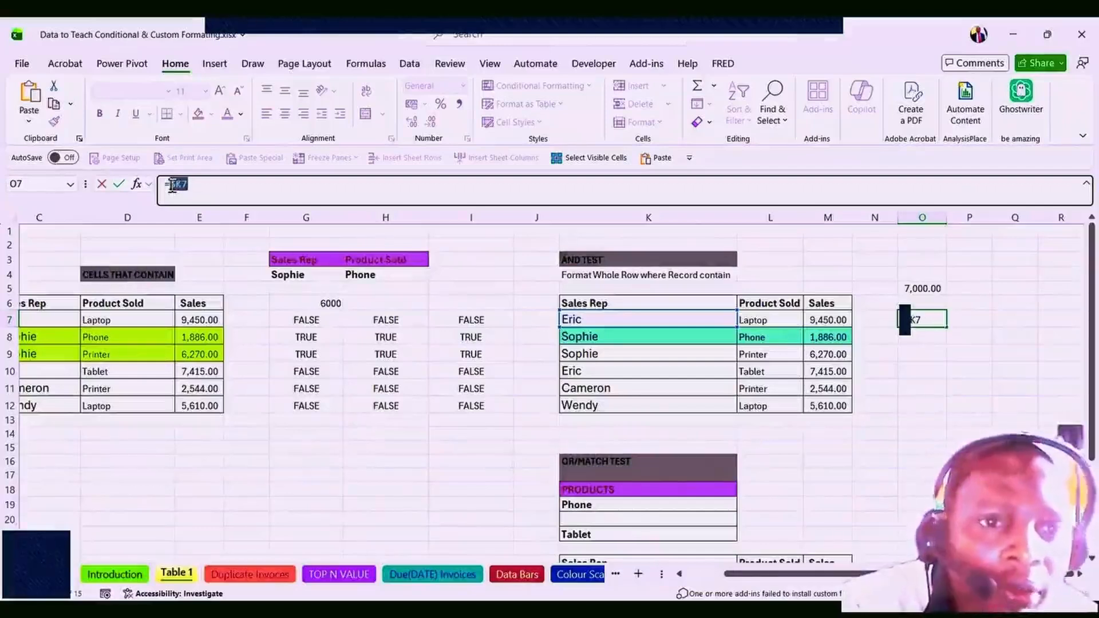
left_click(202, 182)
type("=")
left_click(288, 273)
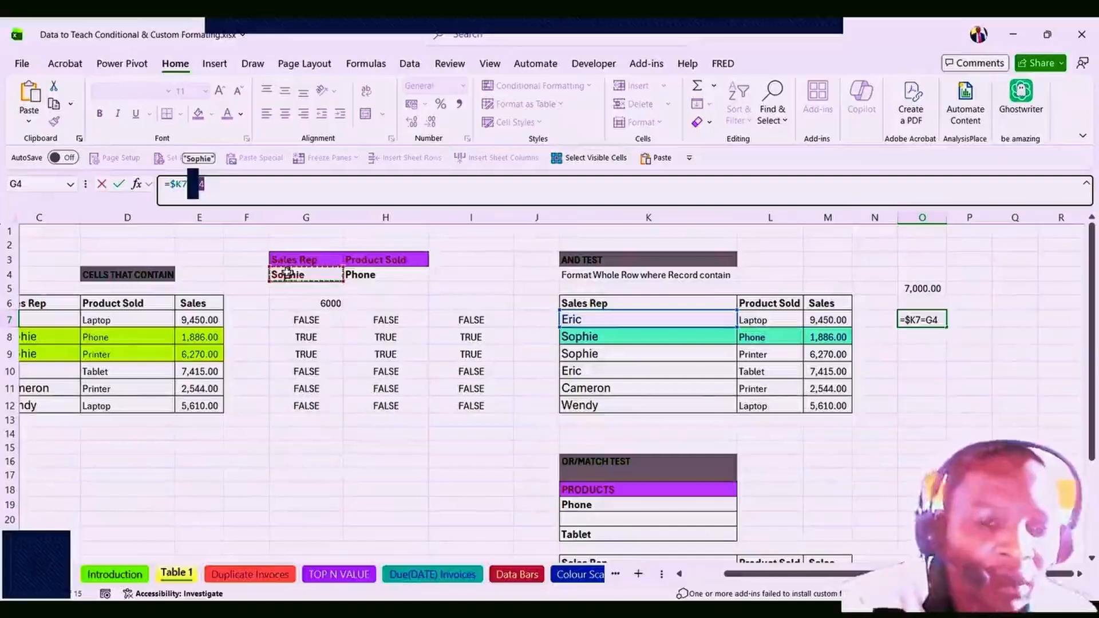
key("F4")
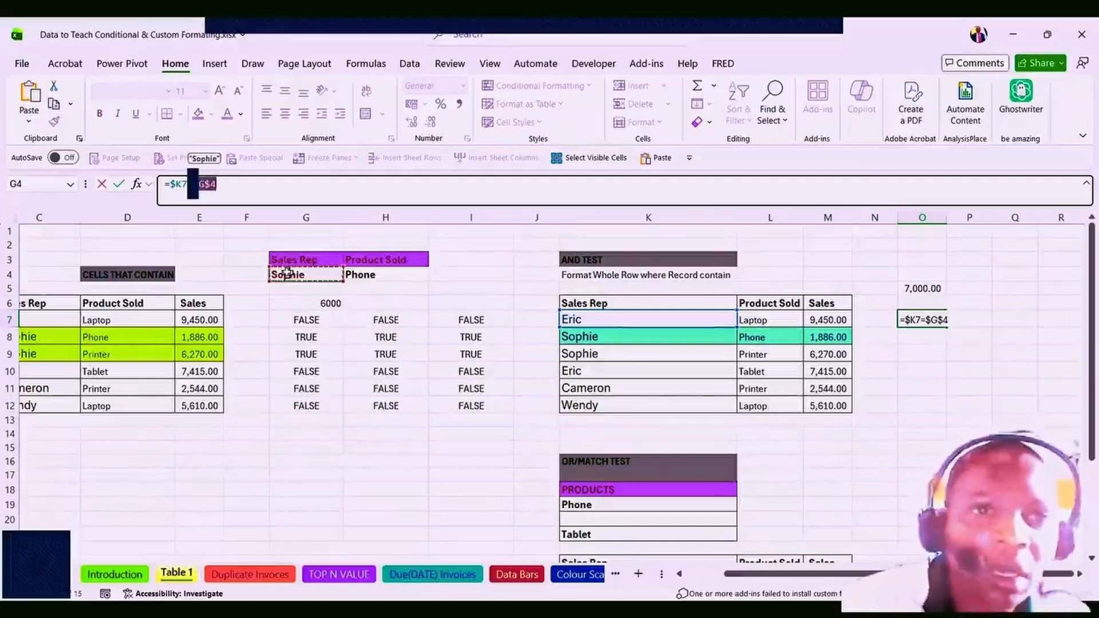
left_click(234, 182)
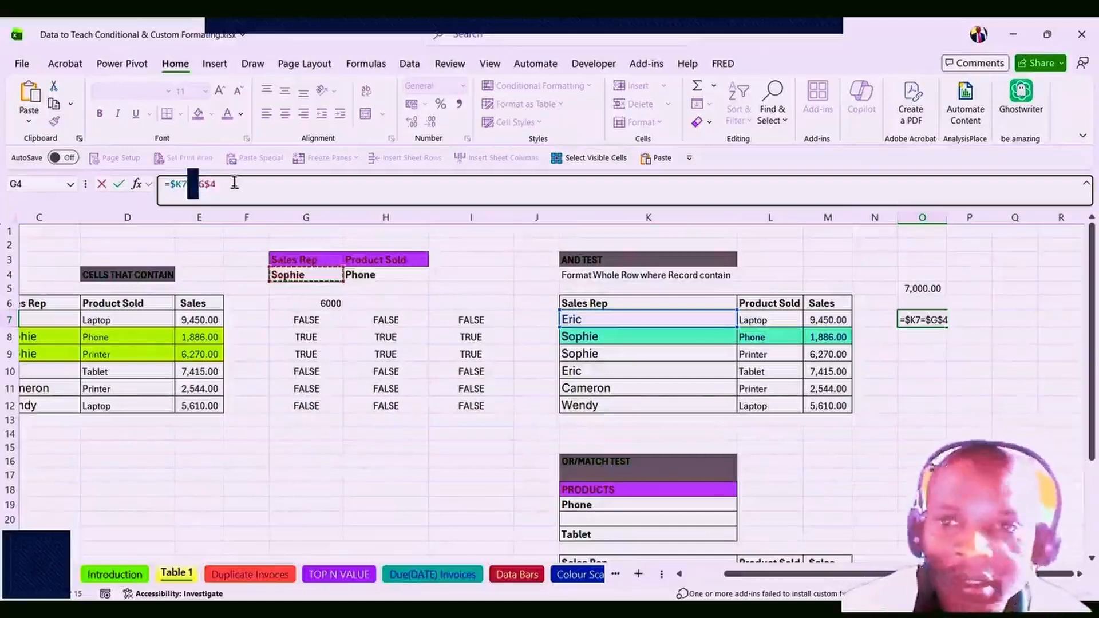
left_click(235, 183)
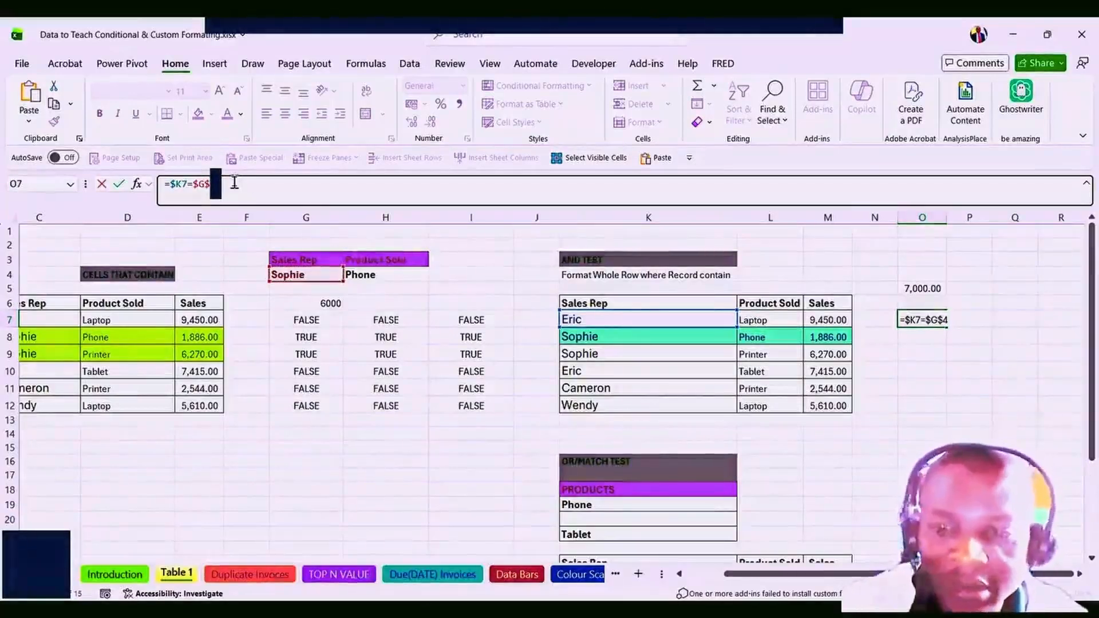
key("Return")
left_click(923, 319)
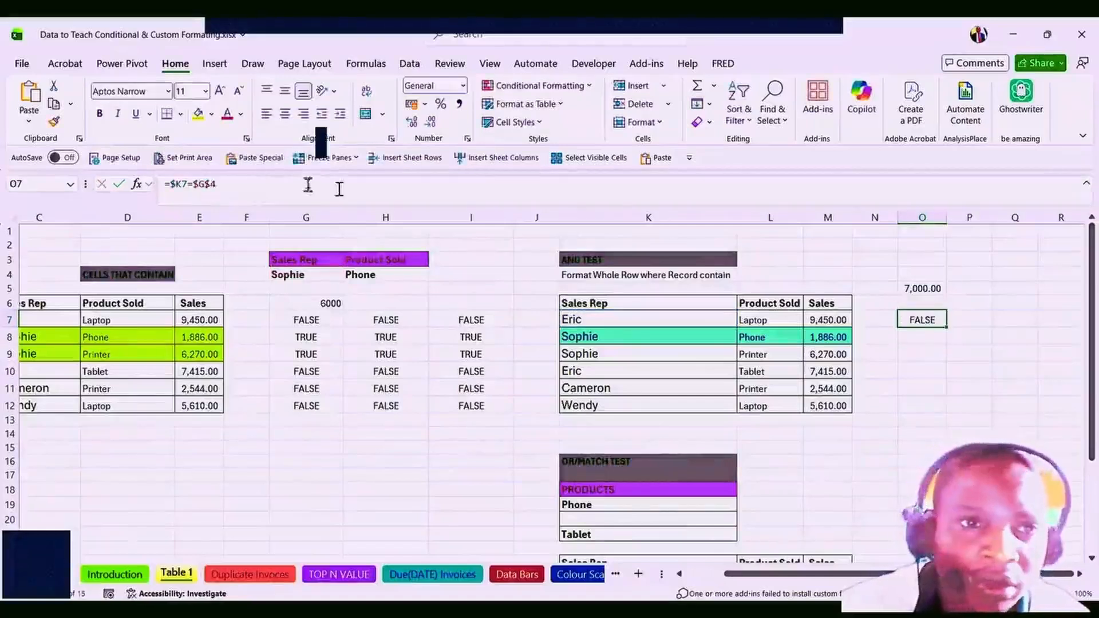
left_click(171, 184)
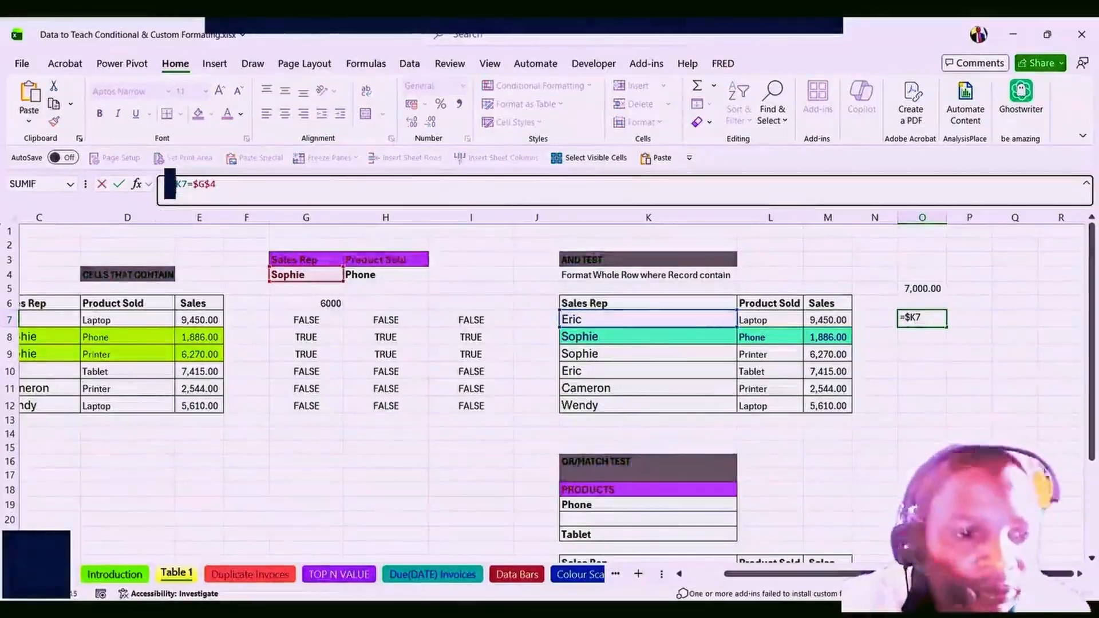
Wrap O7's test in AND and add the $L7=$H$4 product condition.
type("AND(")
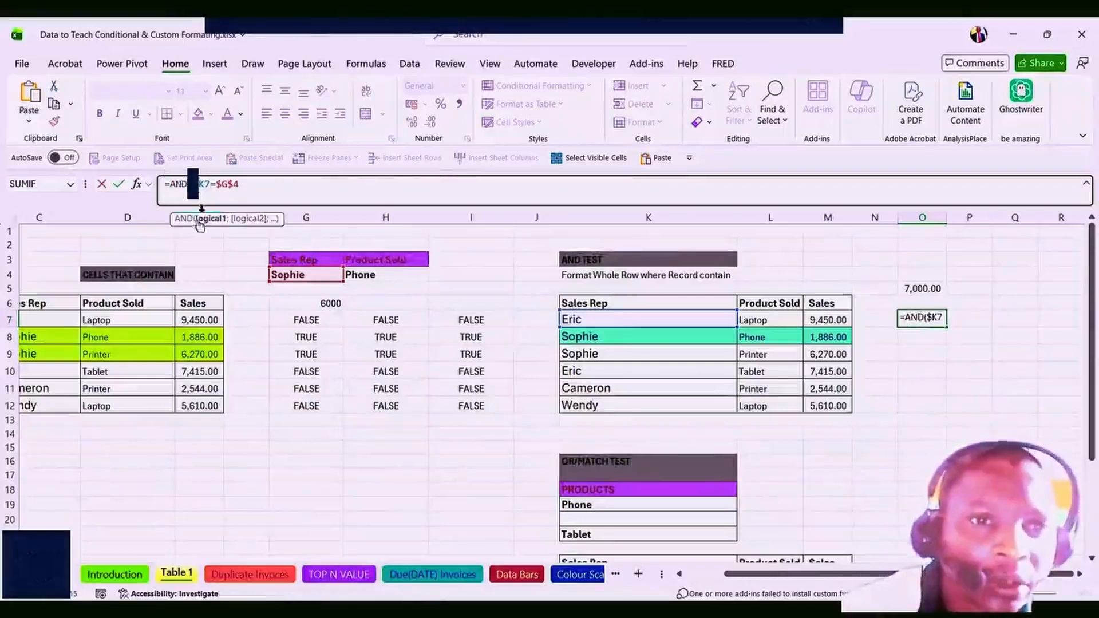
left_click(251, 187)
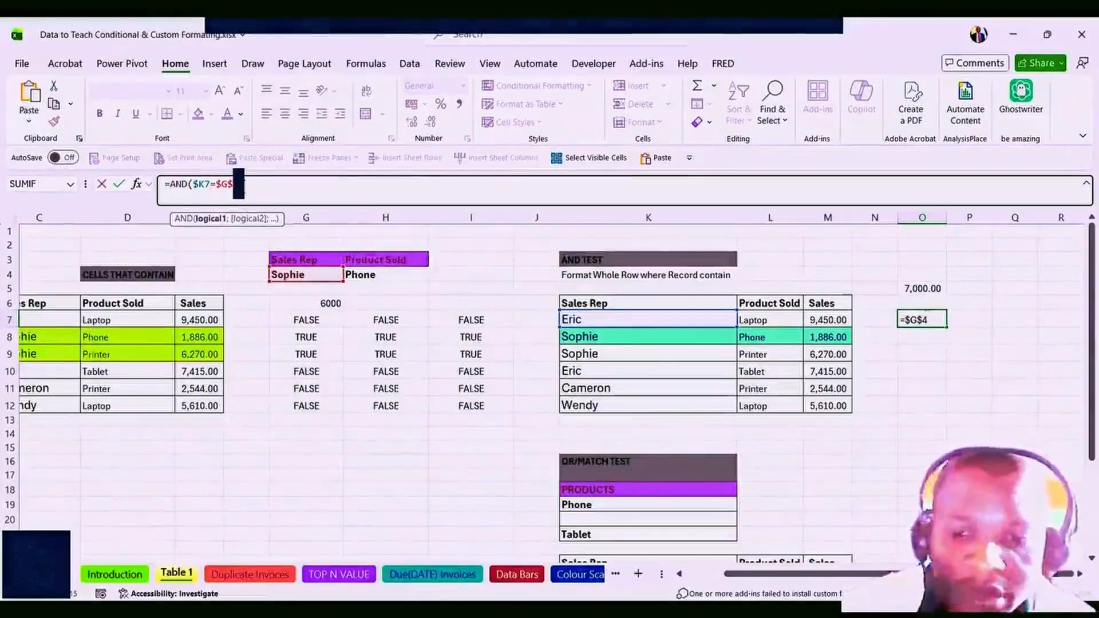
type(";")
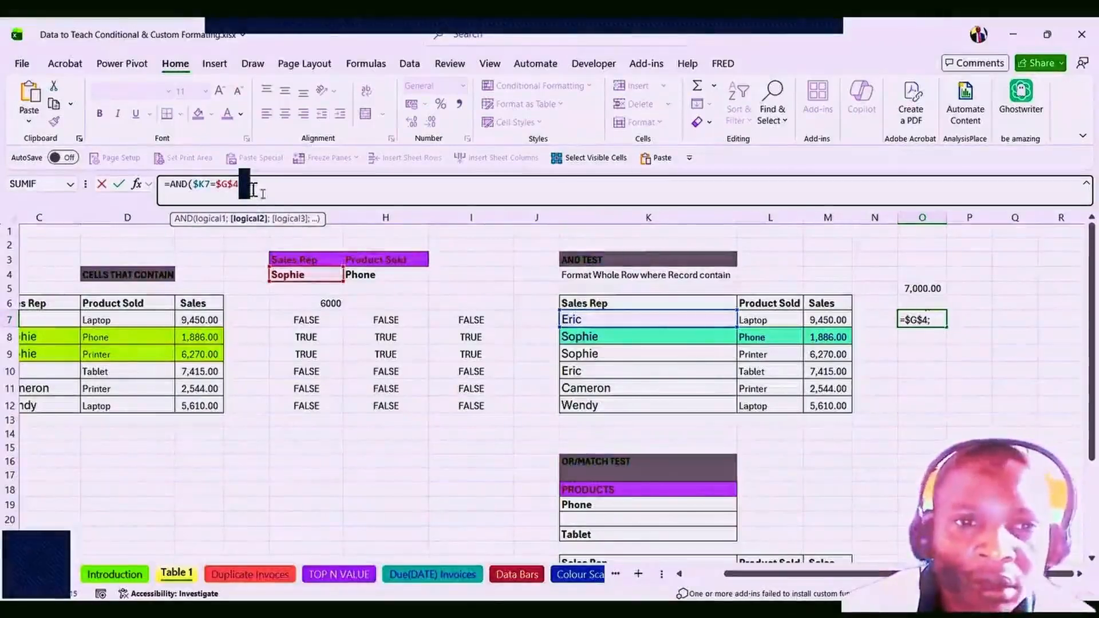
left_click(763, 319)
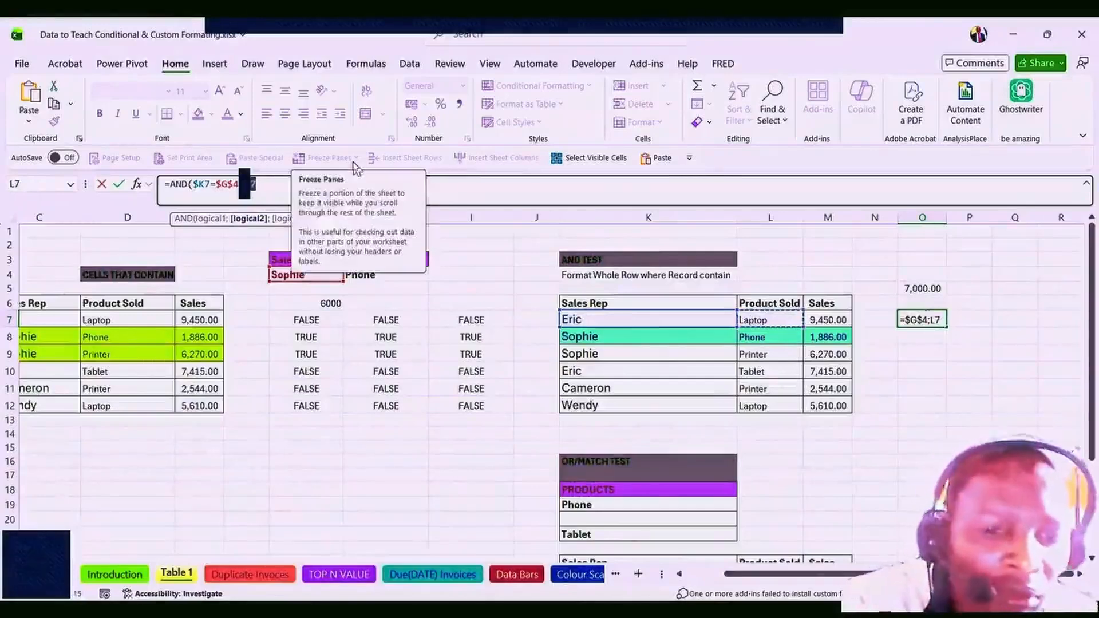
key("F4")
key("F4")
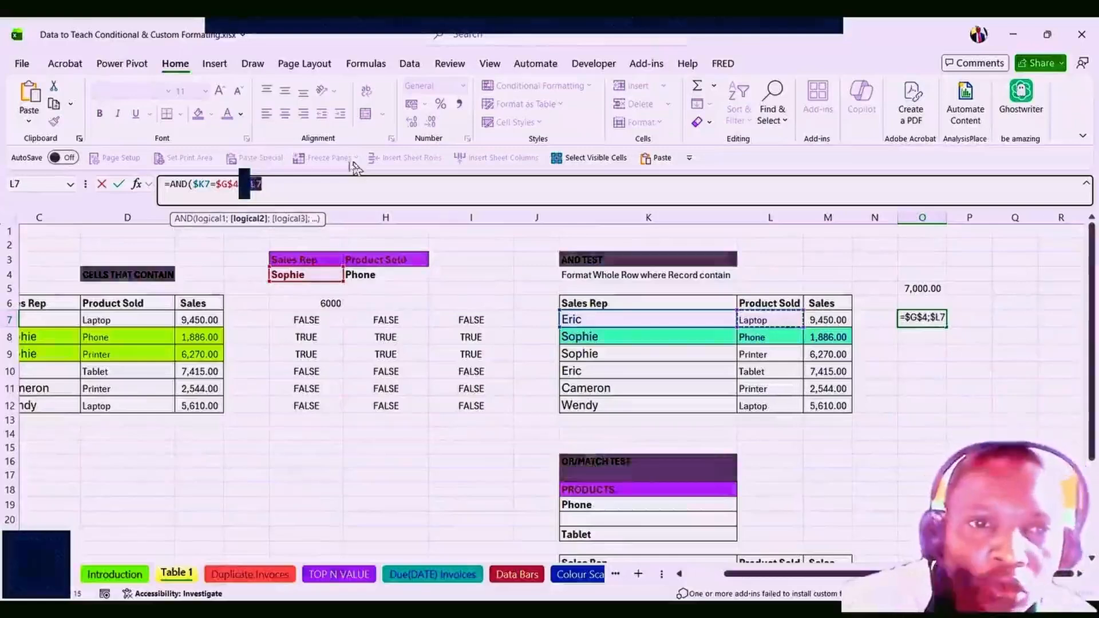
left_click(285, 190)
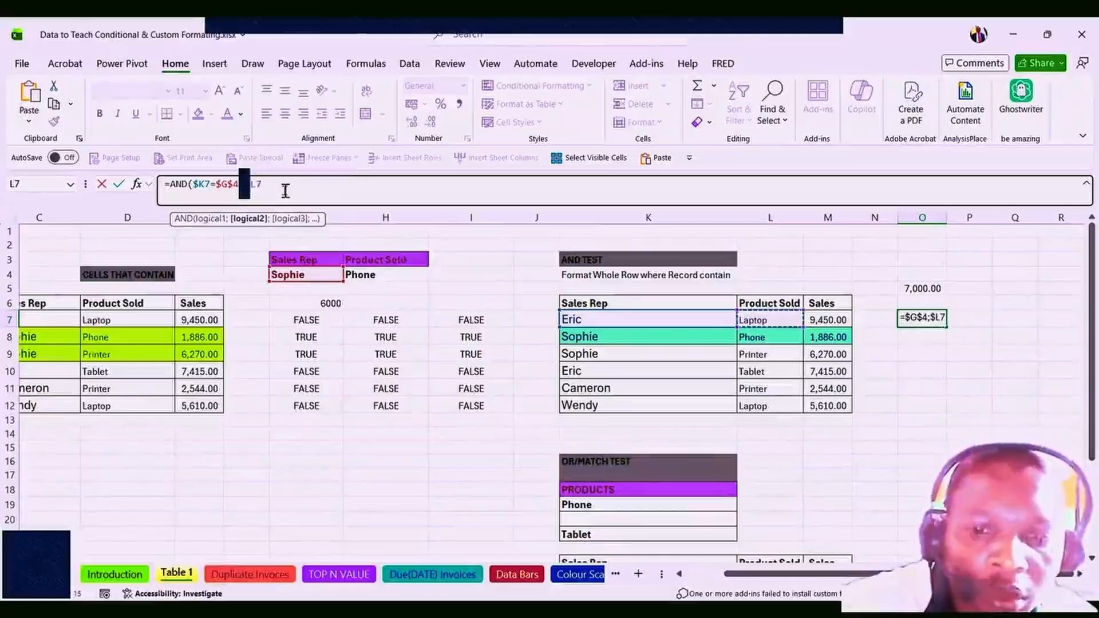
left_click(285, 190)
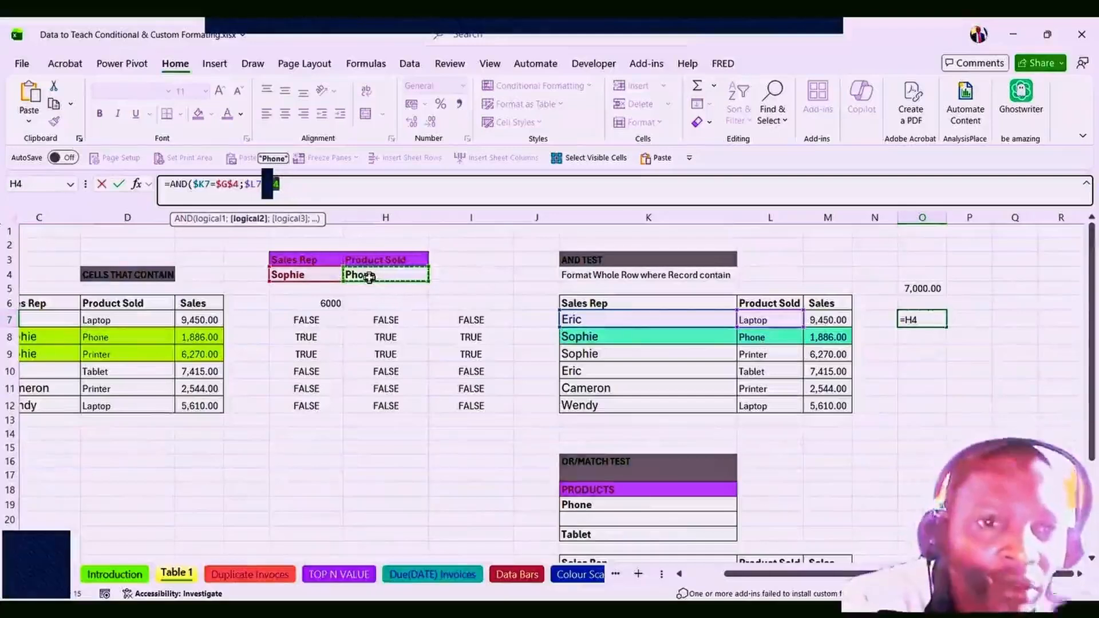
key("F4")
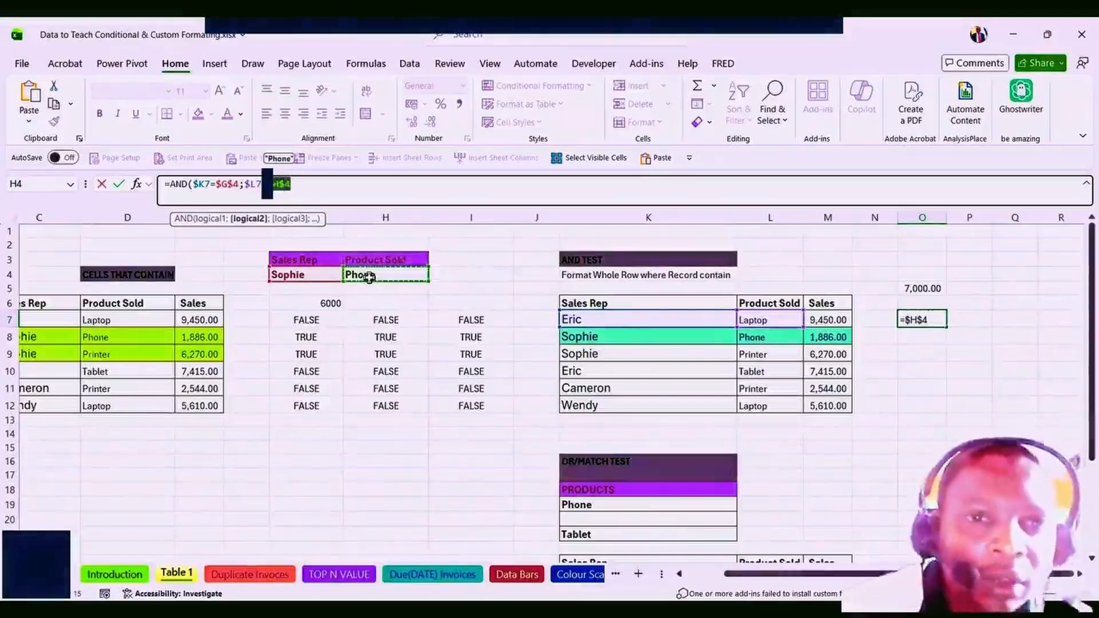
left_click(303, 193)
key("Return")
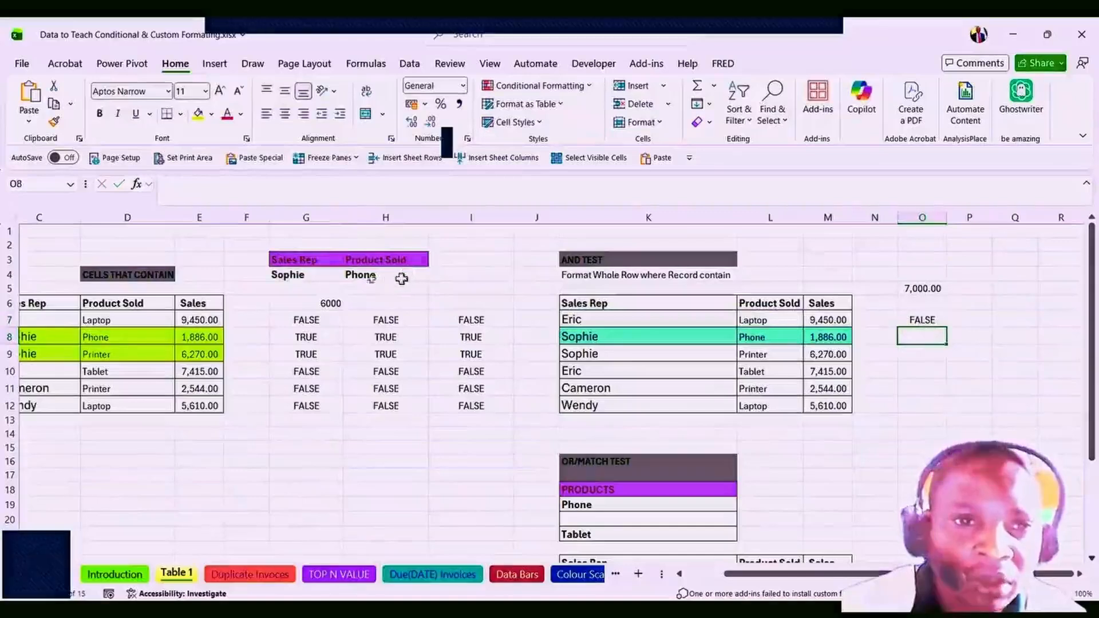
Confirm H4's Product Sold criterion is still Phone, then open O7's AND formula for review.
left_click(373, 276)
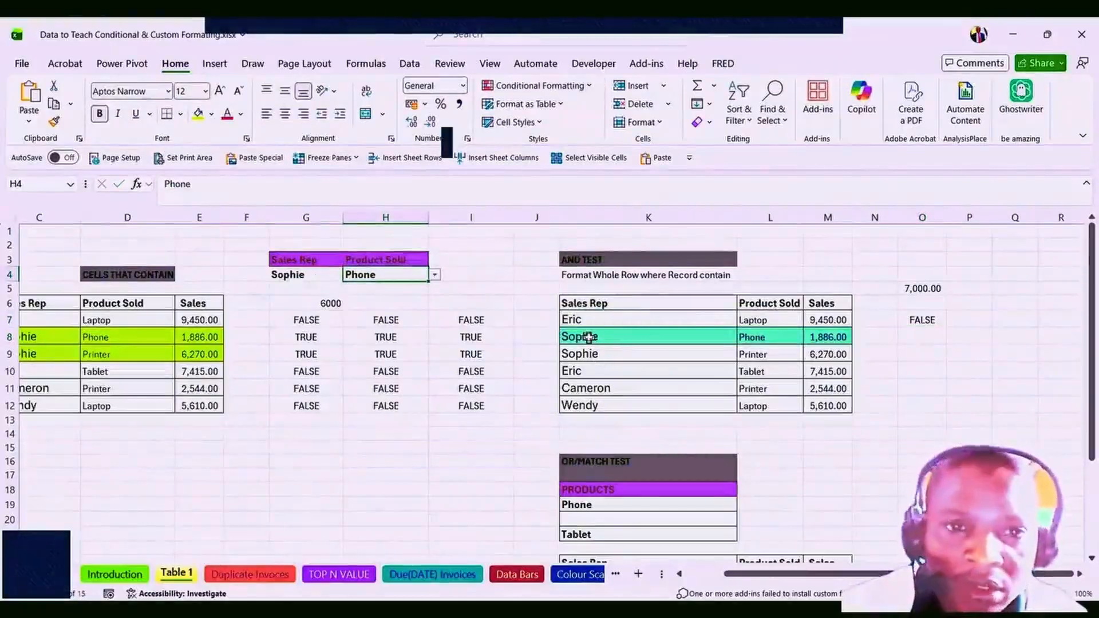
left_click(474, 276)
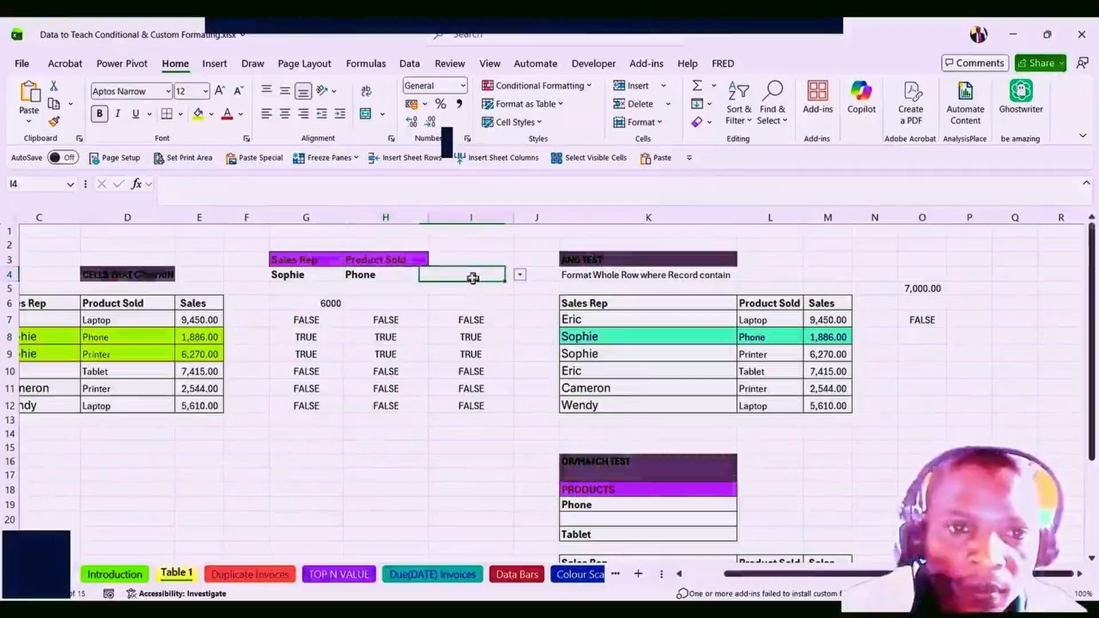
left_click(369, 281)
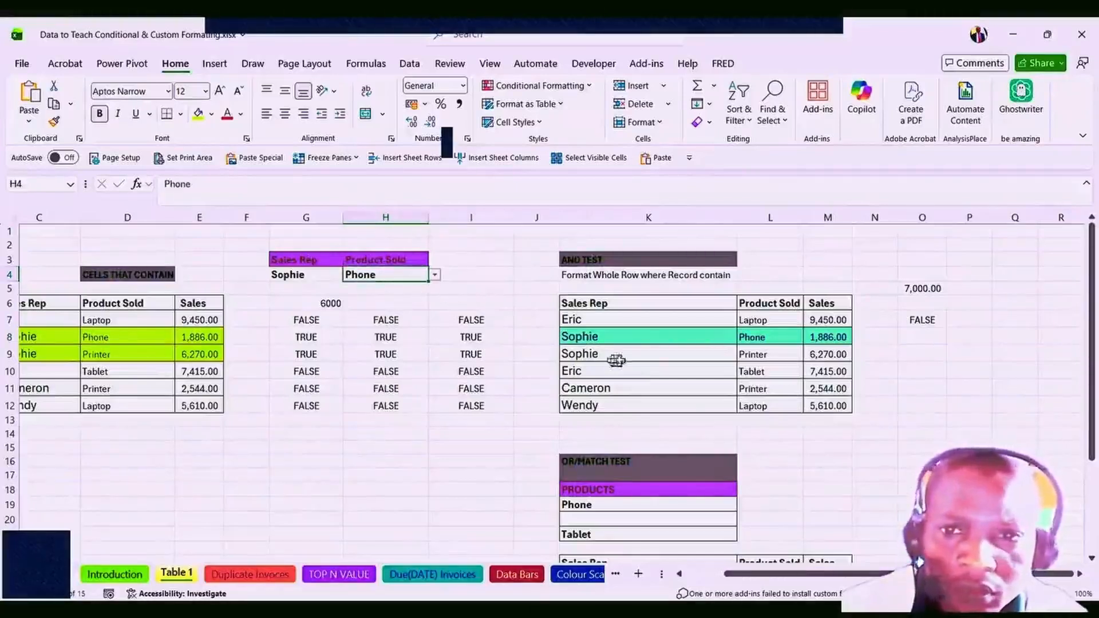
left_click(761, 339)
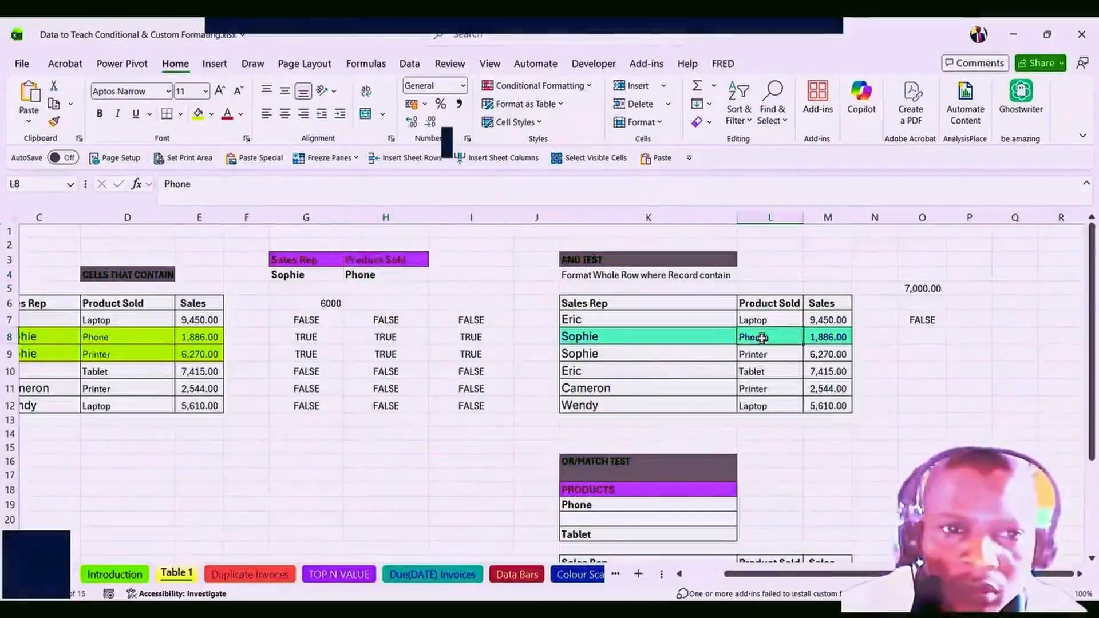
left_click(381, 276)
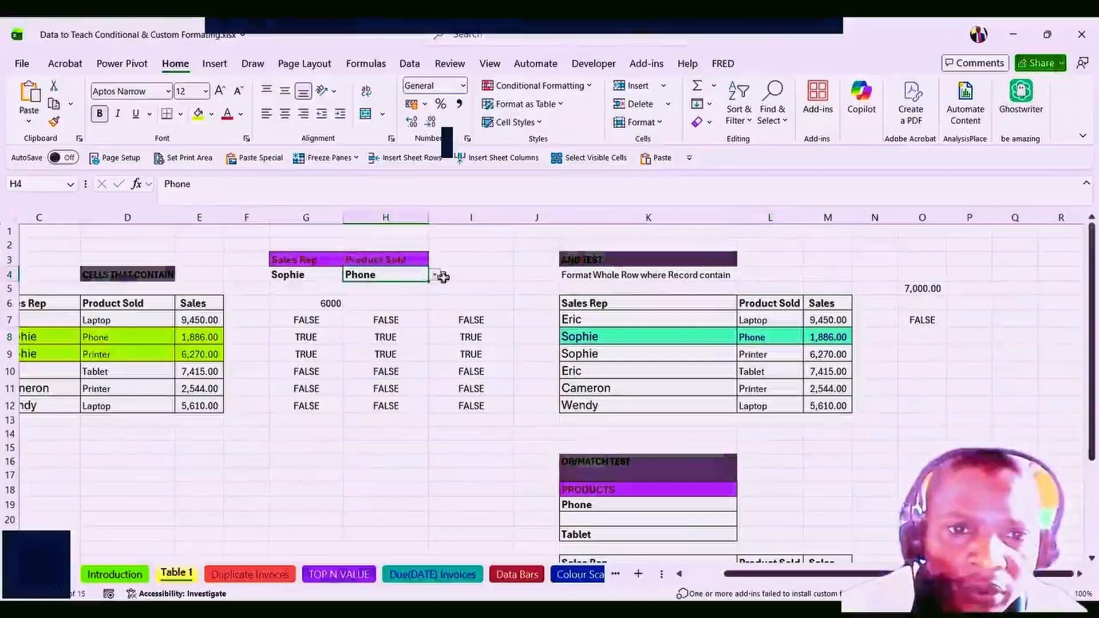
left_click(435, 278)
left_click(434, 280)
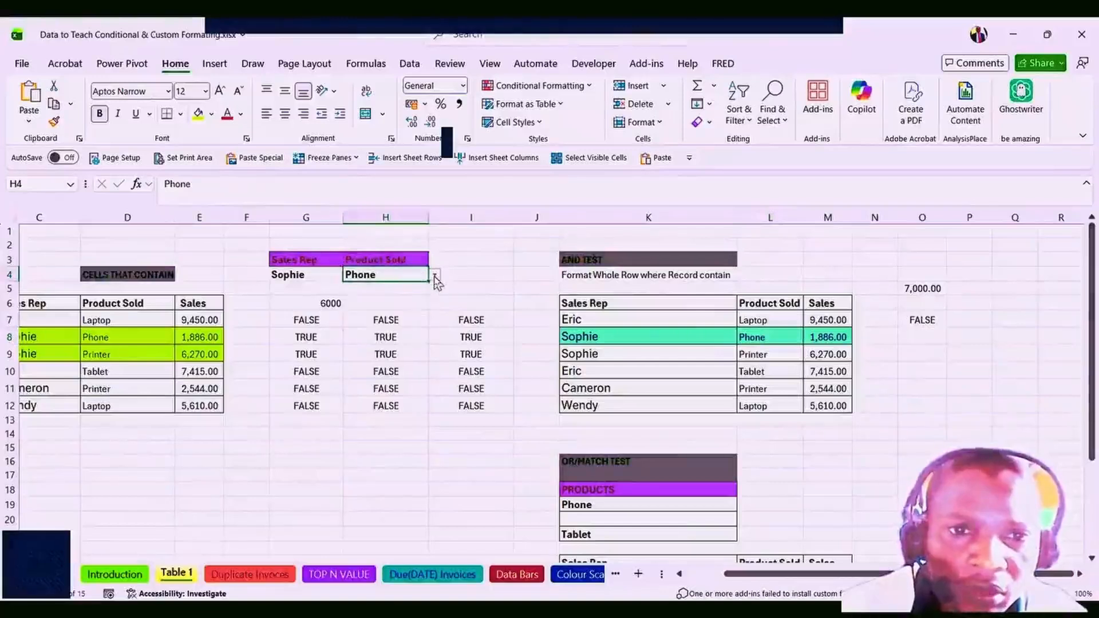
left_click(920, 320)
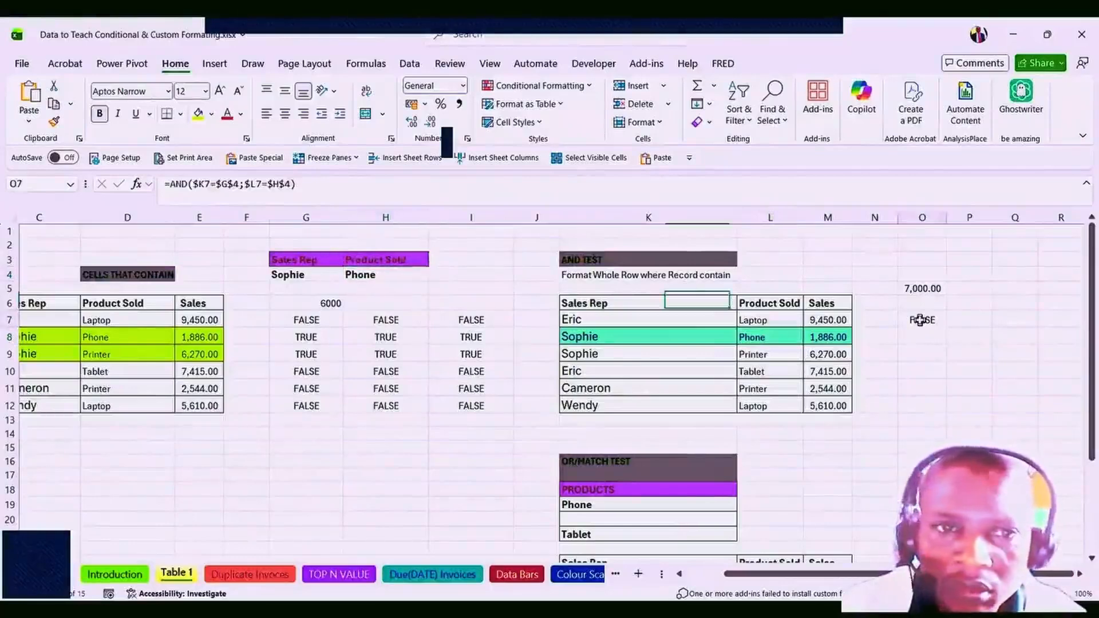
double_click(920, 320)
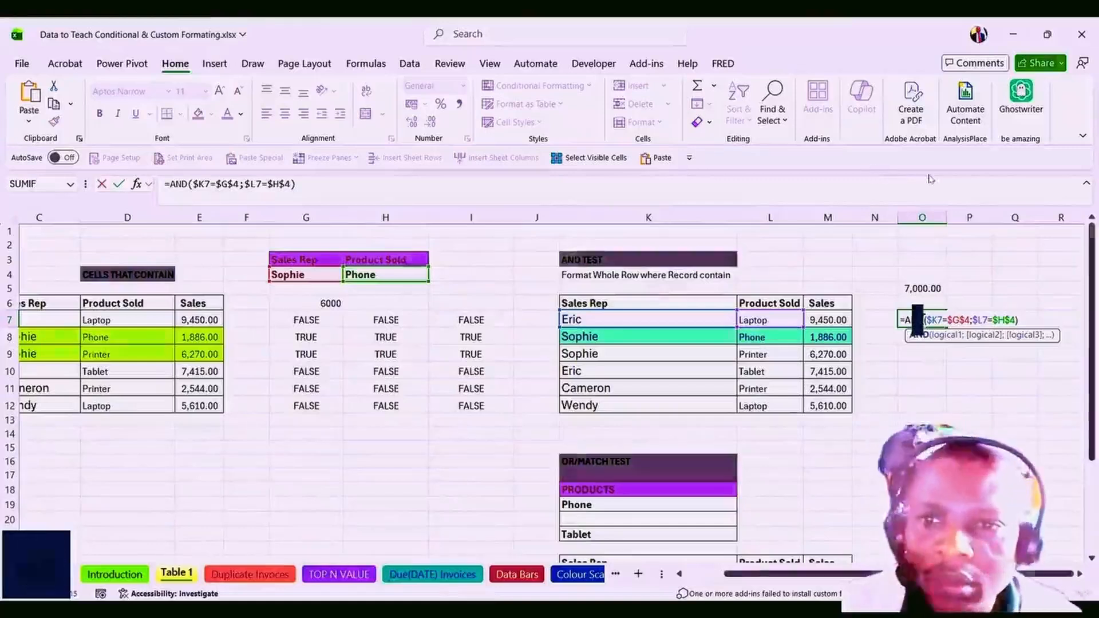
Fill O7's AND formula across to column Q and down to row 12.
key("ctrl+Return")
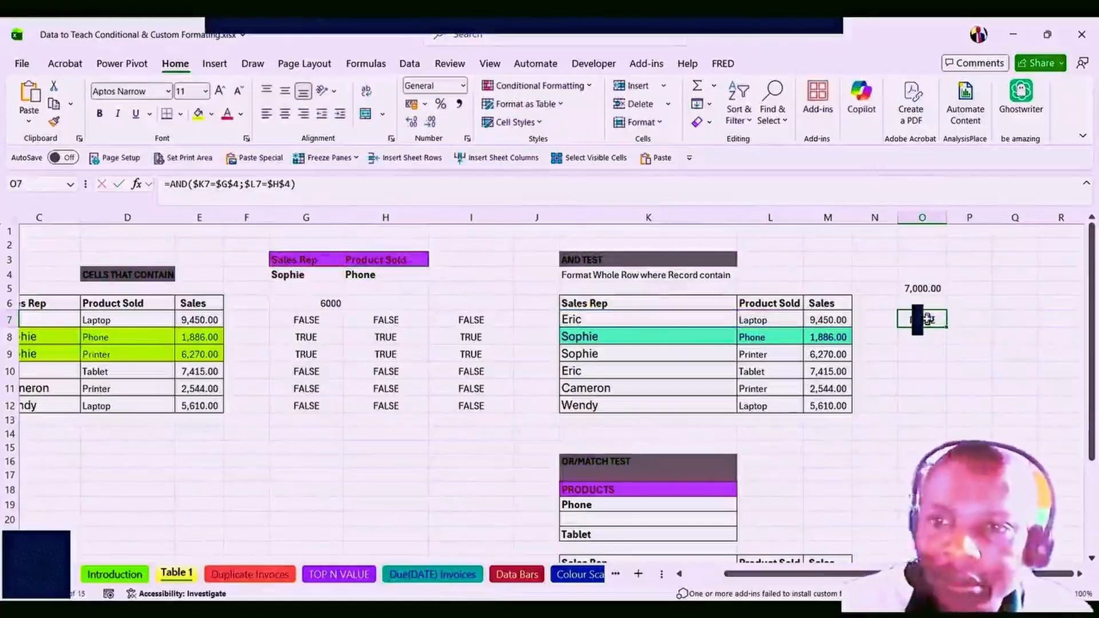
key("shift+Right")
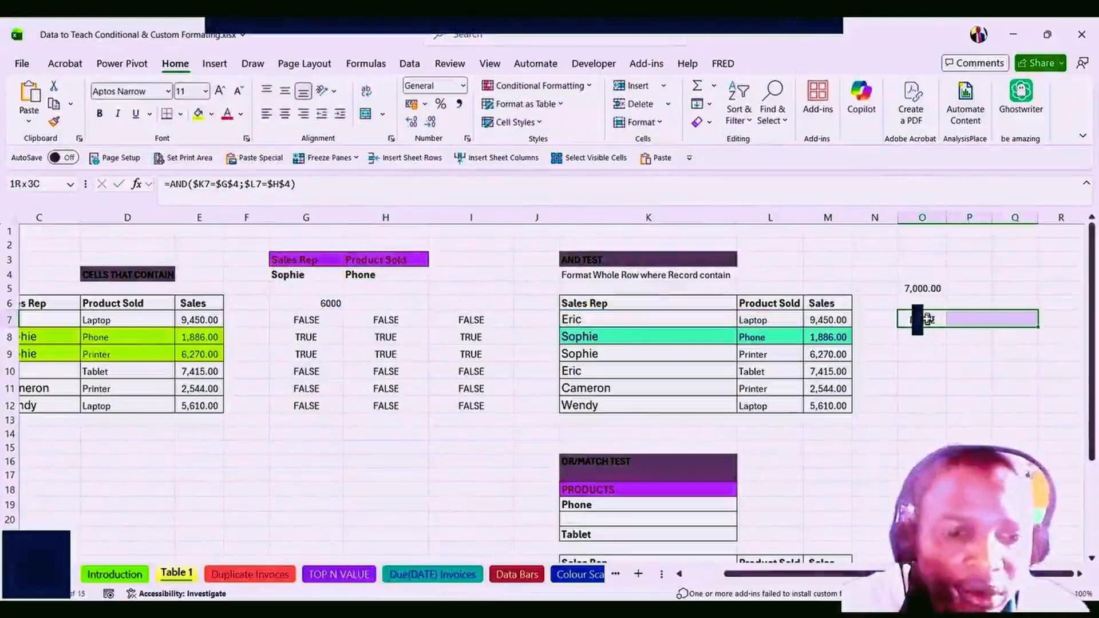
key("ctrl+r")
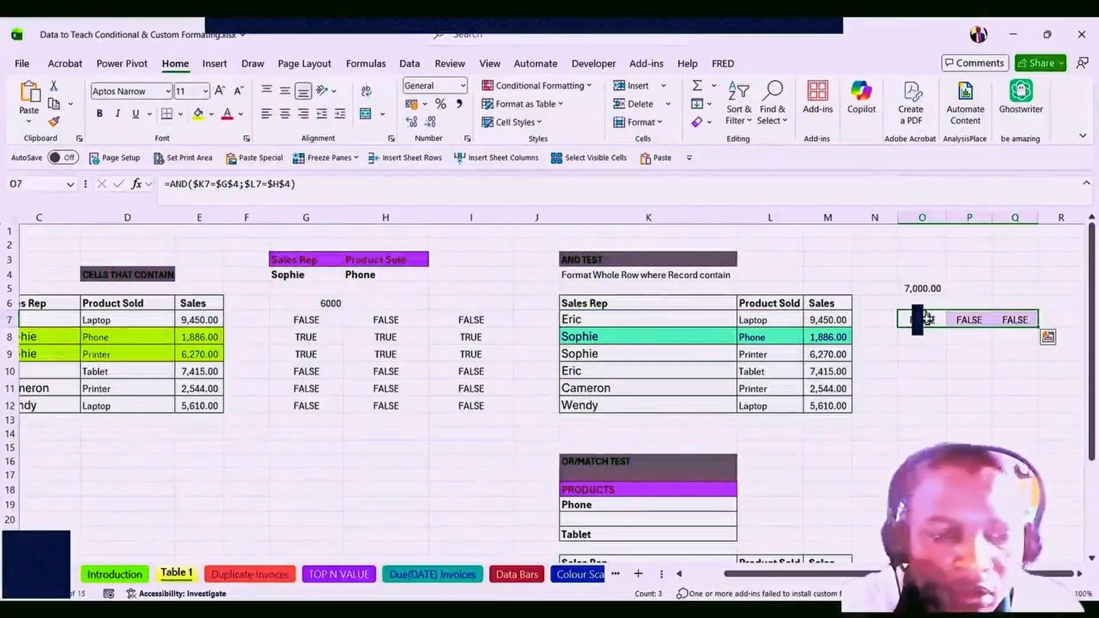
key("shift+Down")
key("shift+Down")
key("shift+Down")
key("shift+Down")
key("shift+Down")
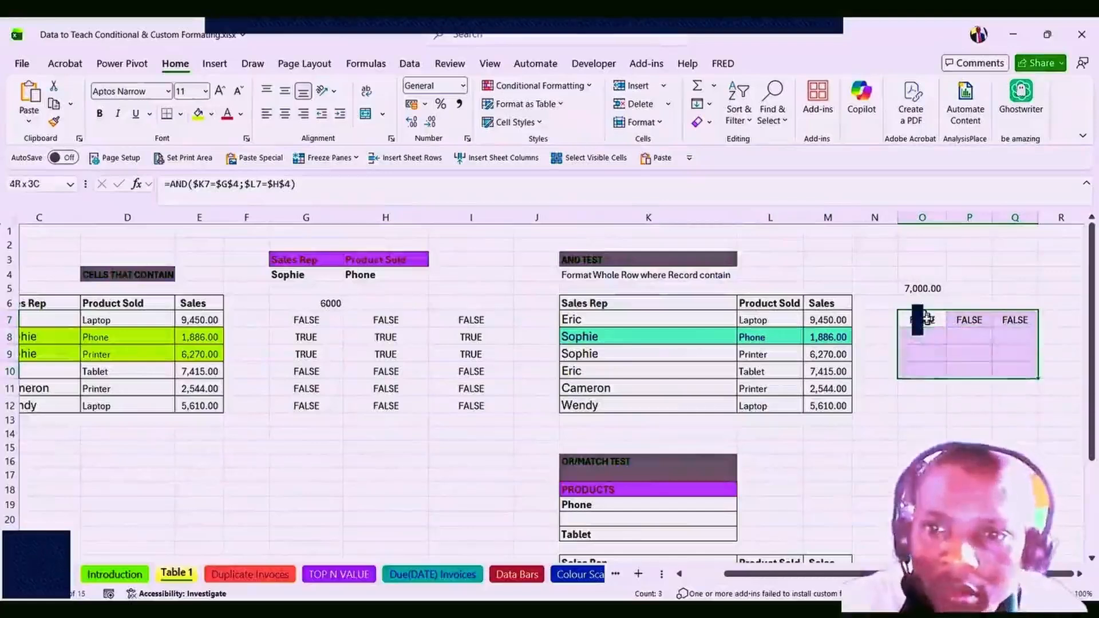
key("ctrl+d")
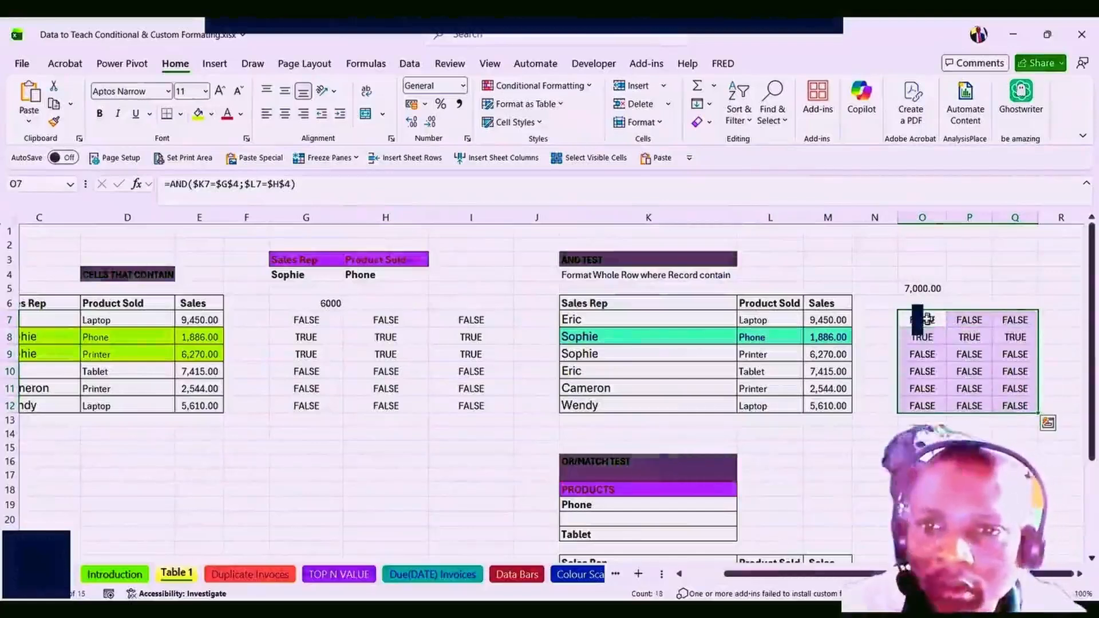
Check the filled results, with only row 8 (Sophie, Phone) TRUE, and select K7:M12.
left_click(939, 350)
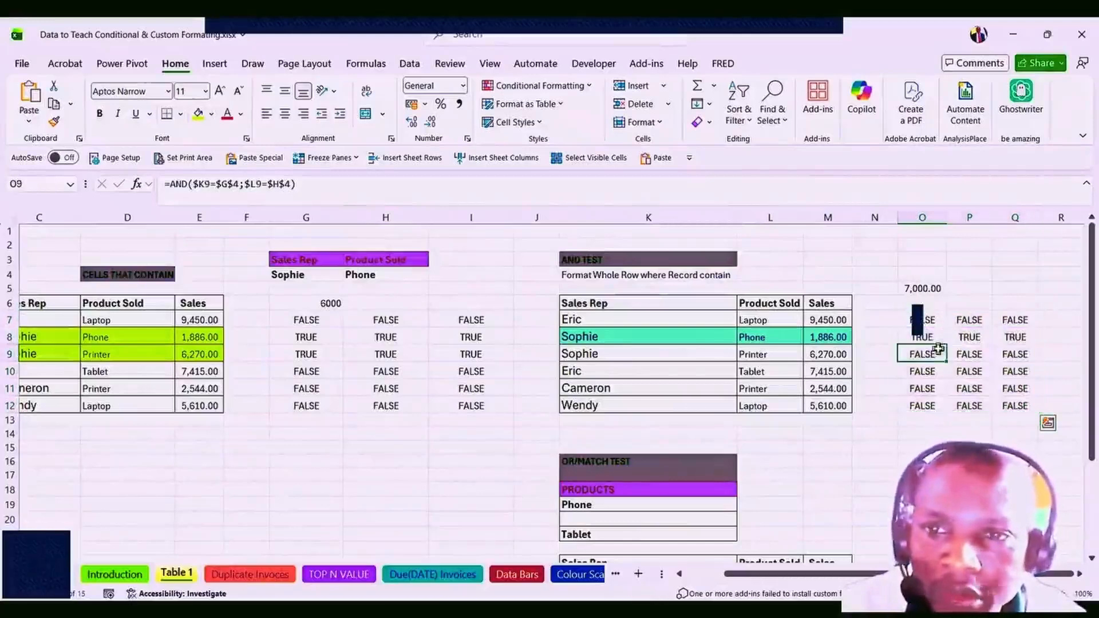
double_click(918, 319)
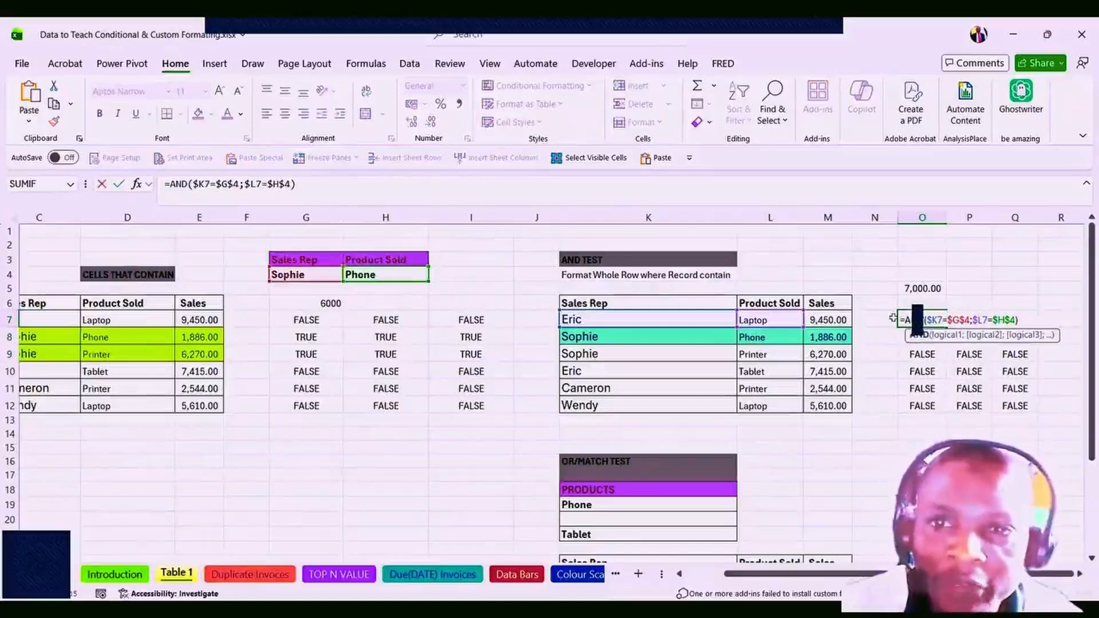
key("ctrl+Return")
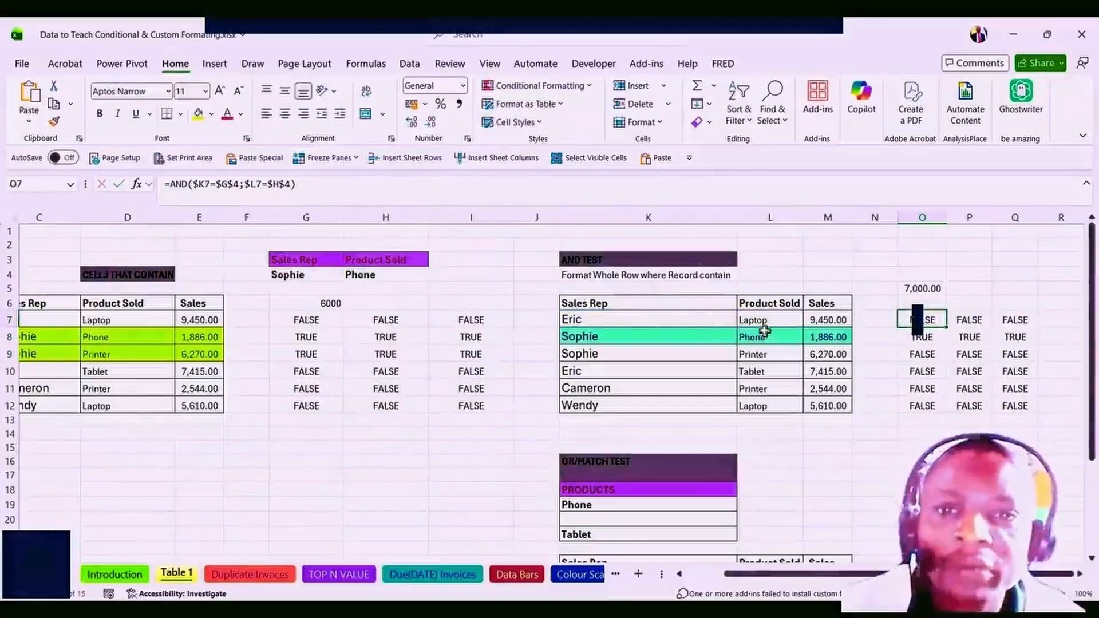
left_click(918, 338)
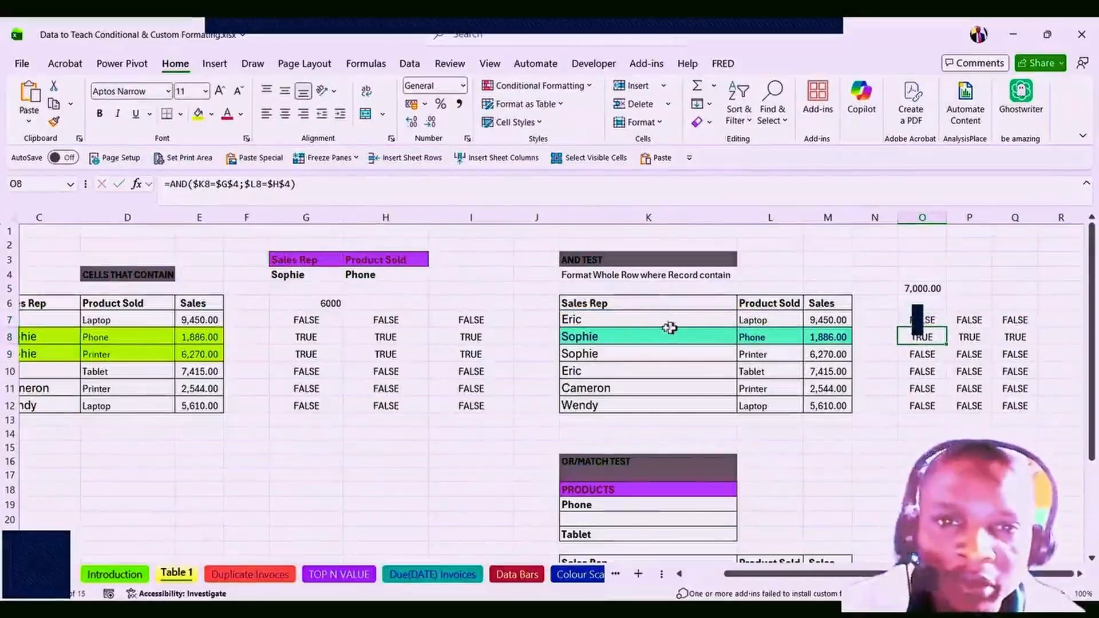
left_click(765, 339)
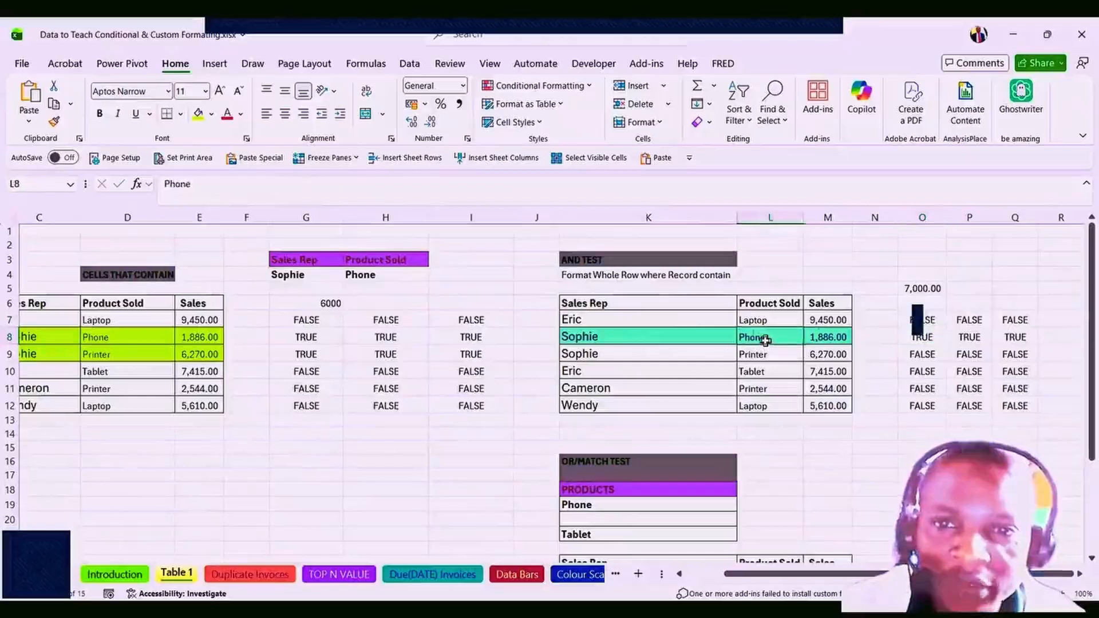
left_click(822, 348)
left_click(805, 407)
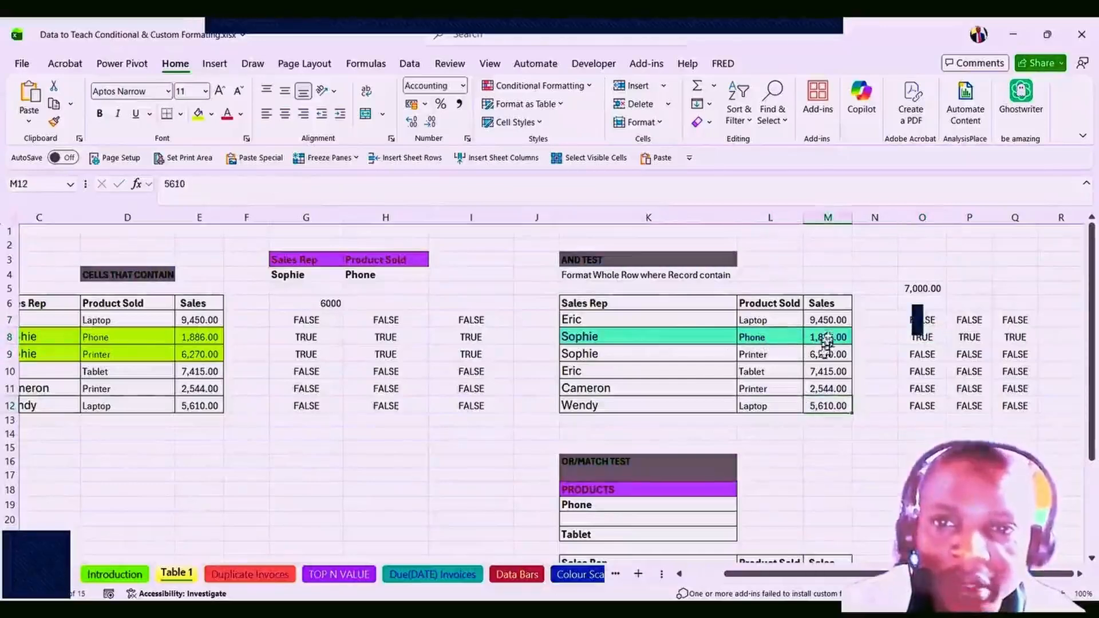
left_click(926, 335)
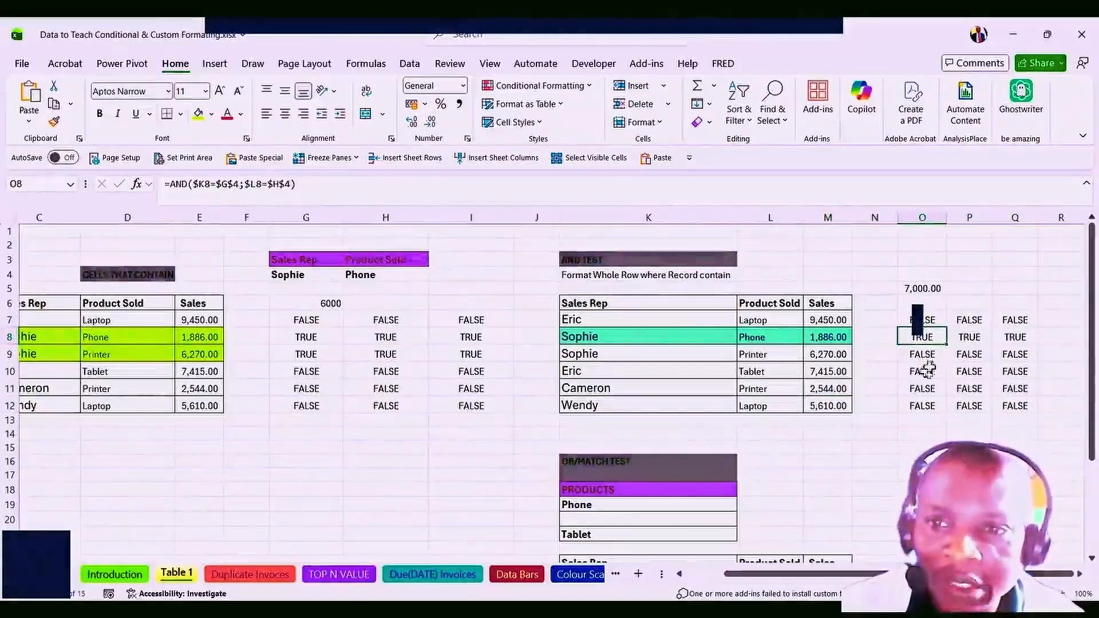
left_click(921, 320)
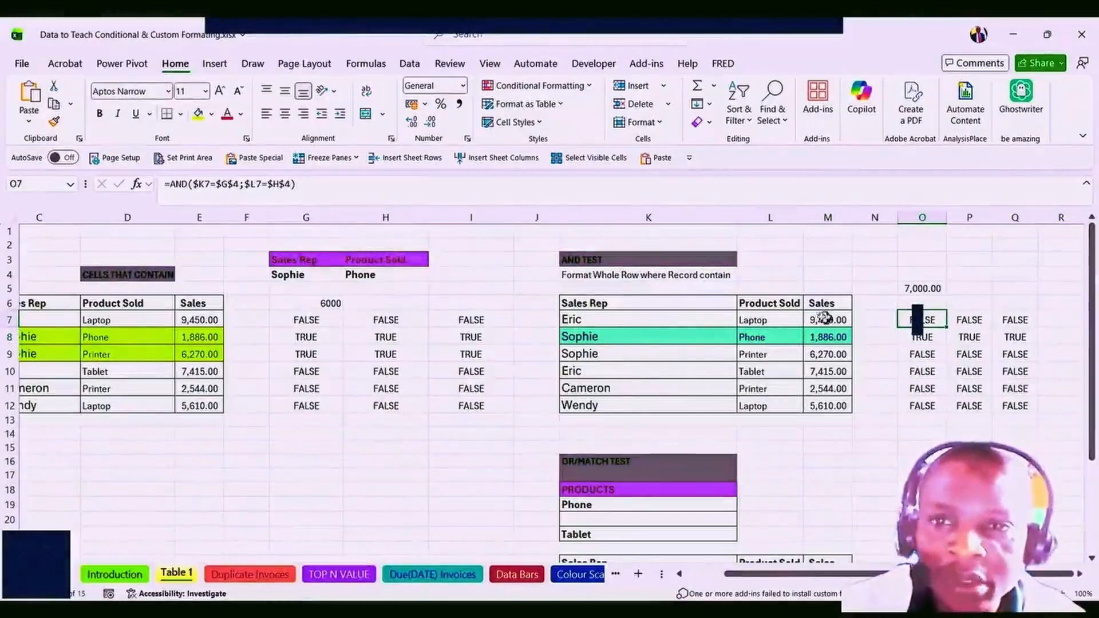
left_click_drag(571, 322, 813, 411)
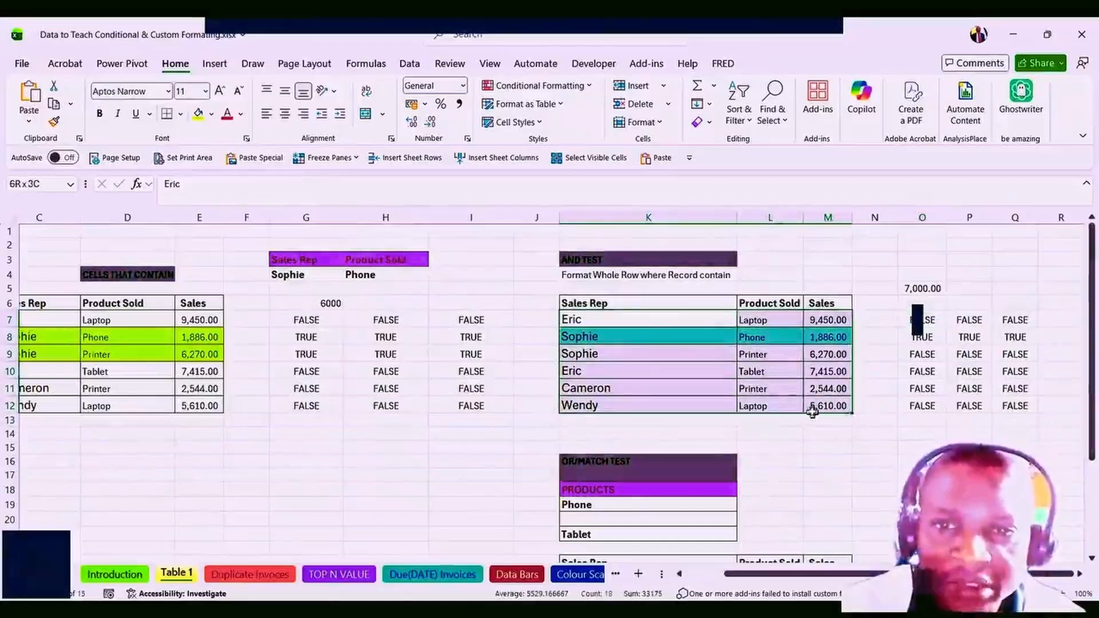
Use Clear Rules from Selected Cells on K7:M12, removing the highlight from Sophie's row.
left_click(588, 87)
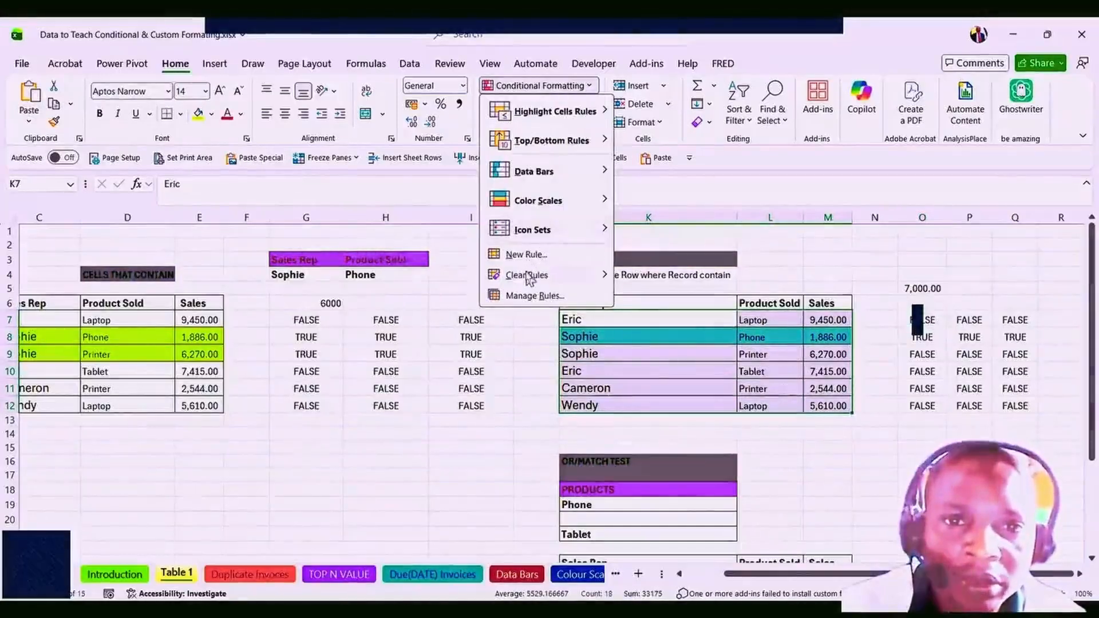
mouse_move(528, 277)
left_click(674, 277)
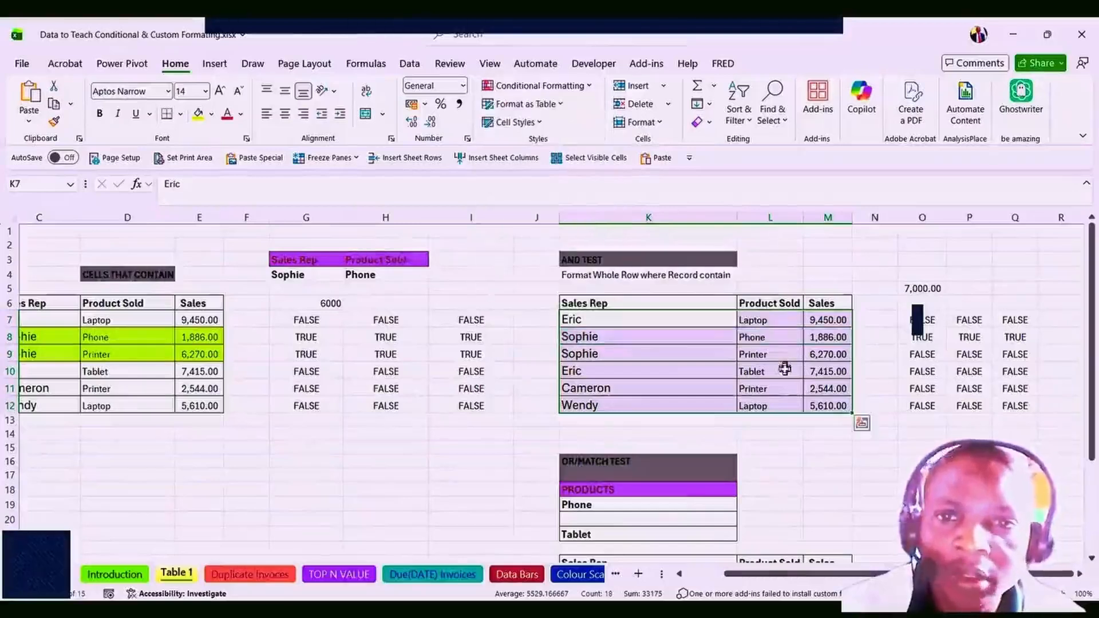
left_click(772, 369)
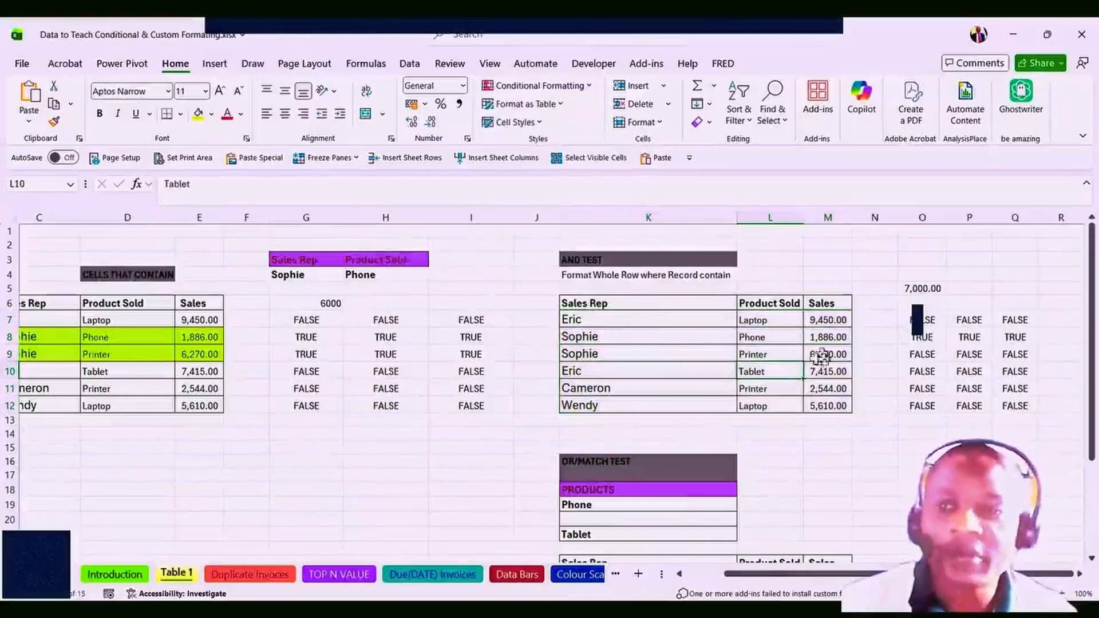
left_click(918, 320)
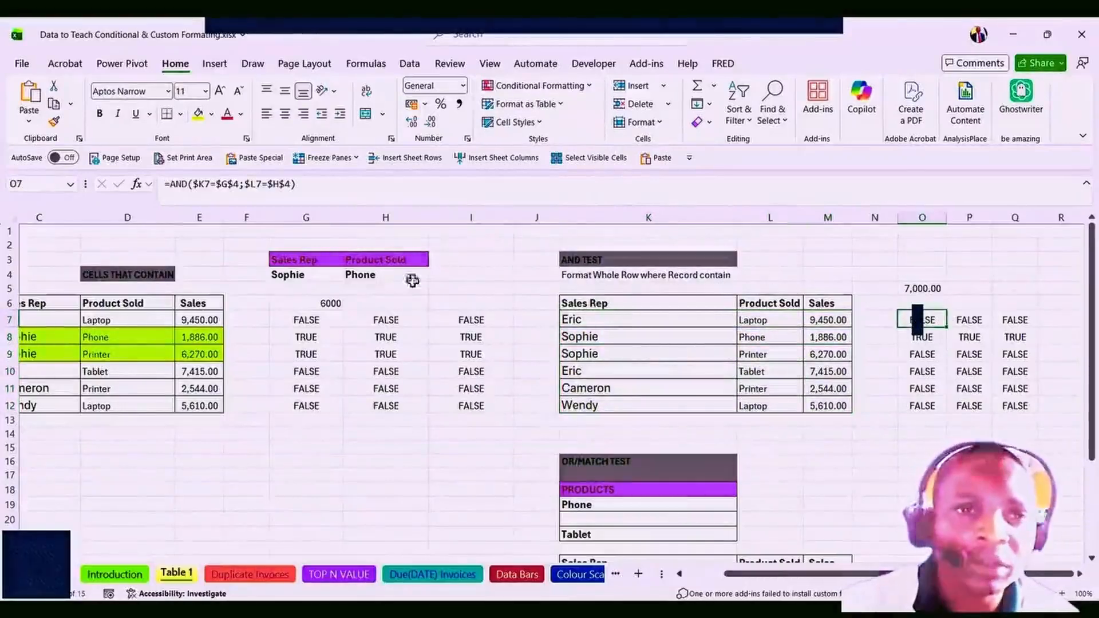
Copy the AND conditions from O7's formula, leave O7 unchanged, and select K7:M12.
left_click_drag(298, 183, 192, 187)
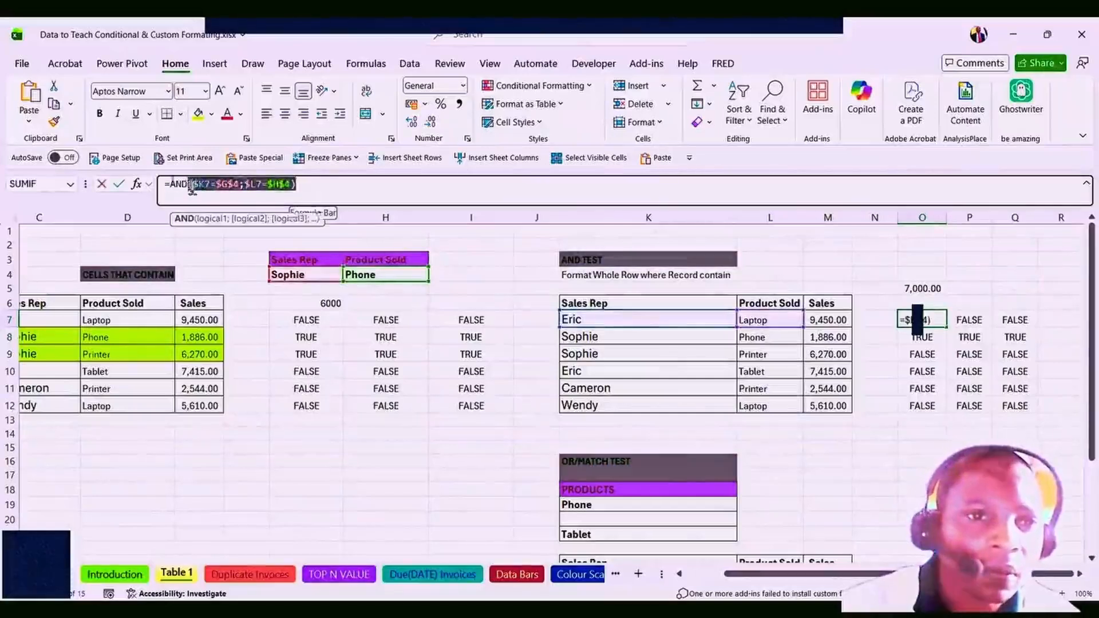
double_click(178, 184)
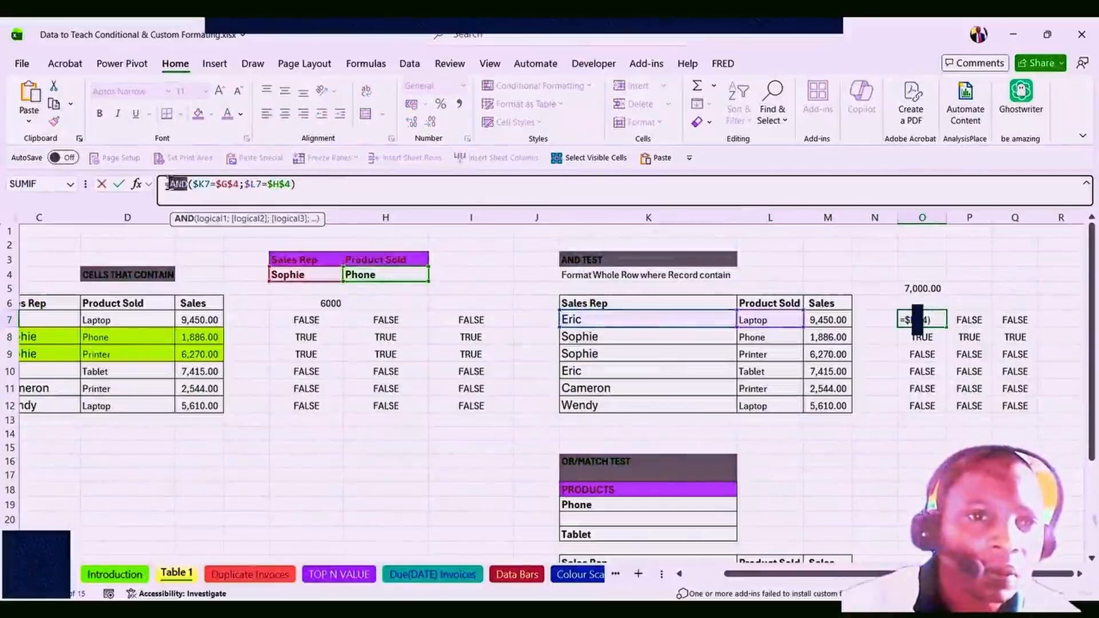
left_click(311, 181)
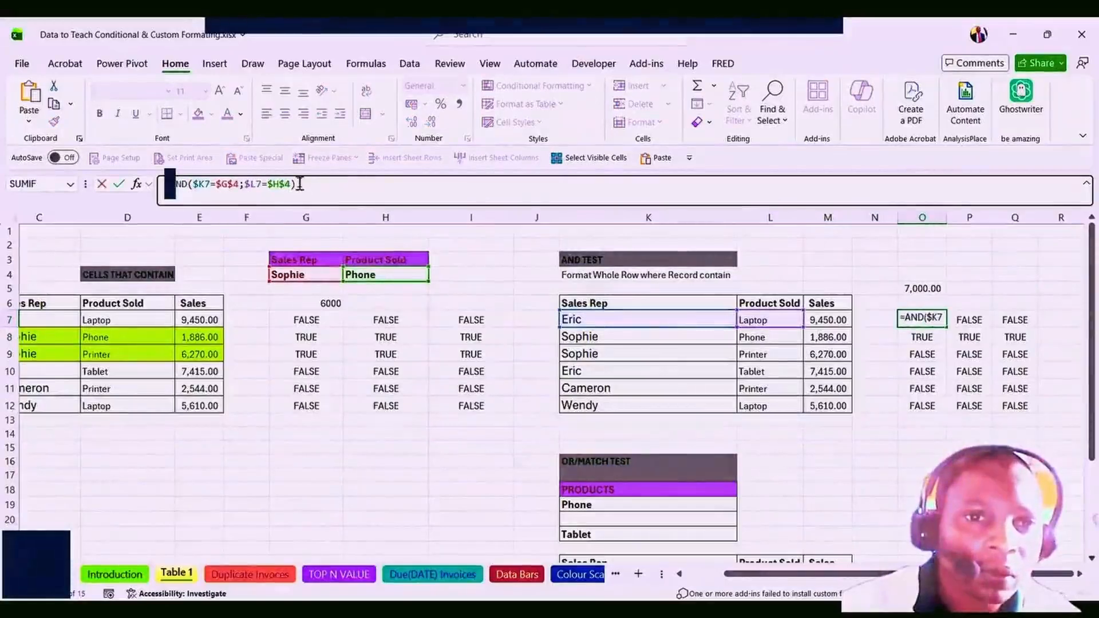
left_click_drag(299, 184, 182, 184)
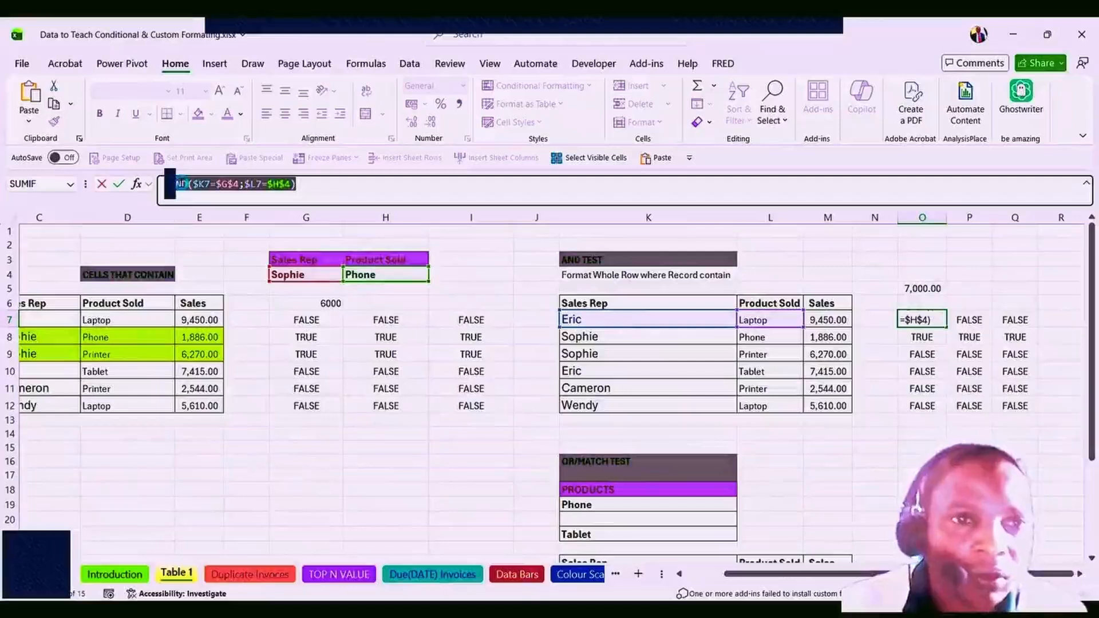
key("Escape")
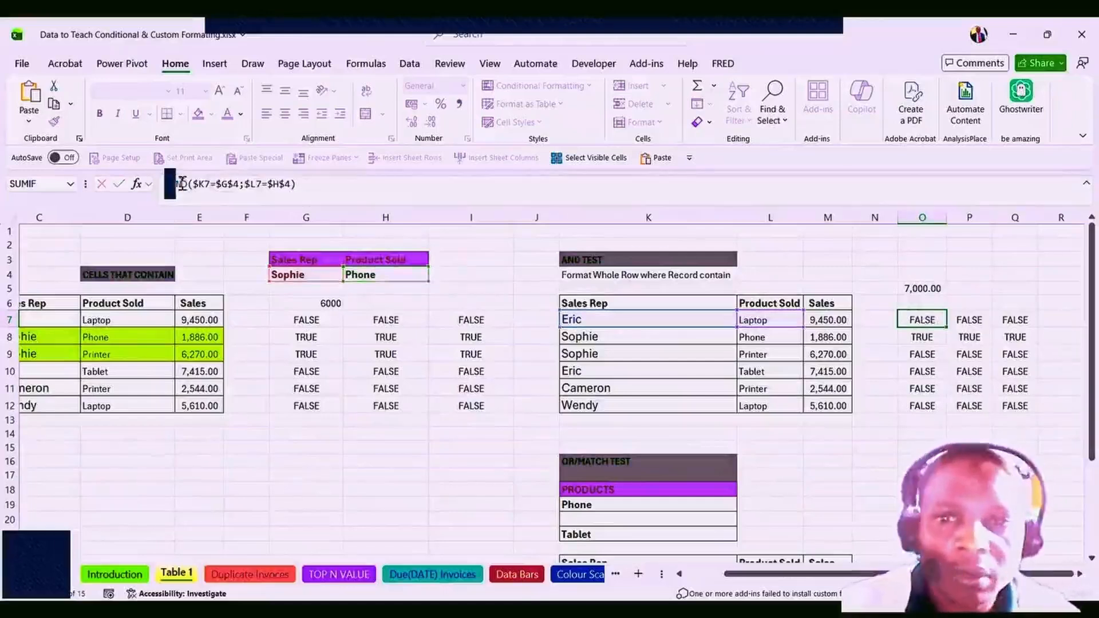
left_click_drag(575, 319, 824, 405)
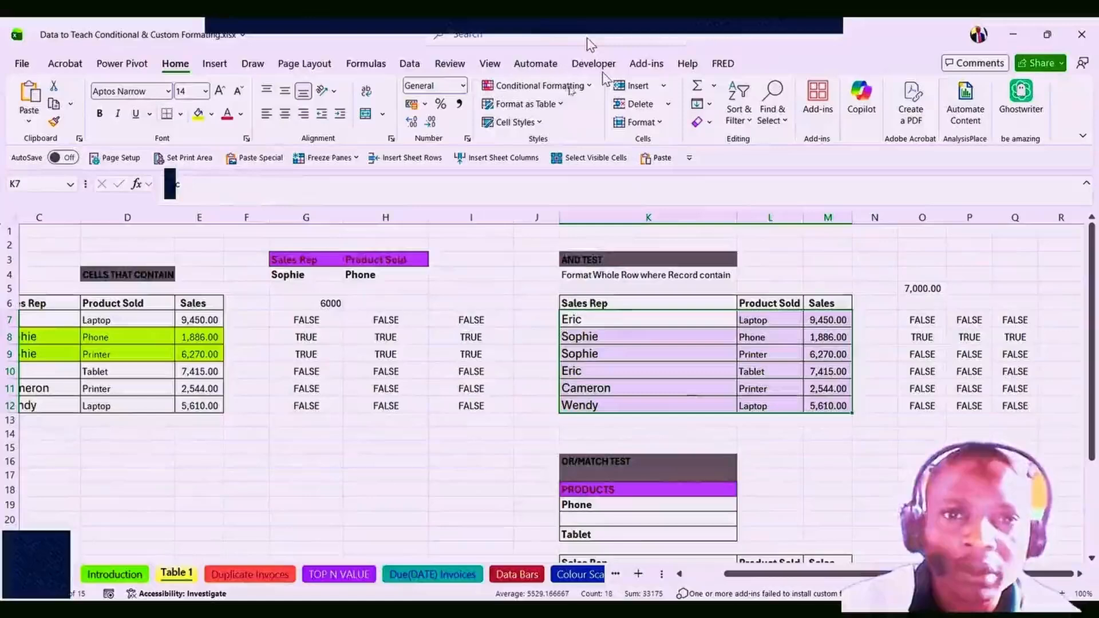
Add a formula rule =AND($K7=$G$4;$L7=$H$4) with lime-green fill to K7:M12.
left_click(567, 86)
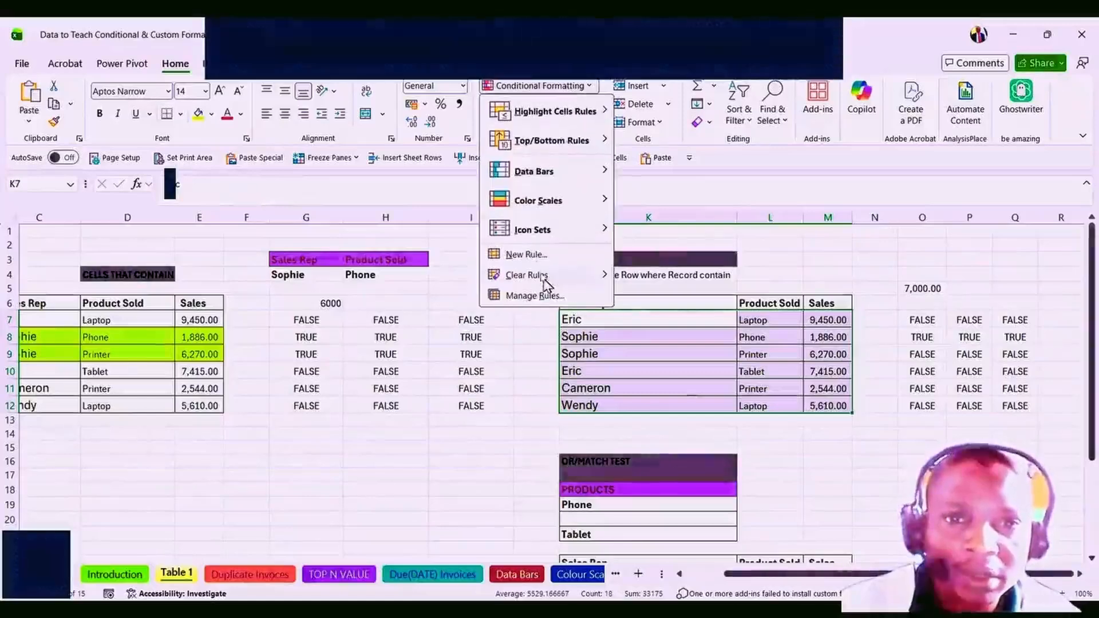
left_click(526, 254)
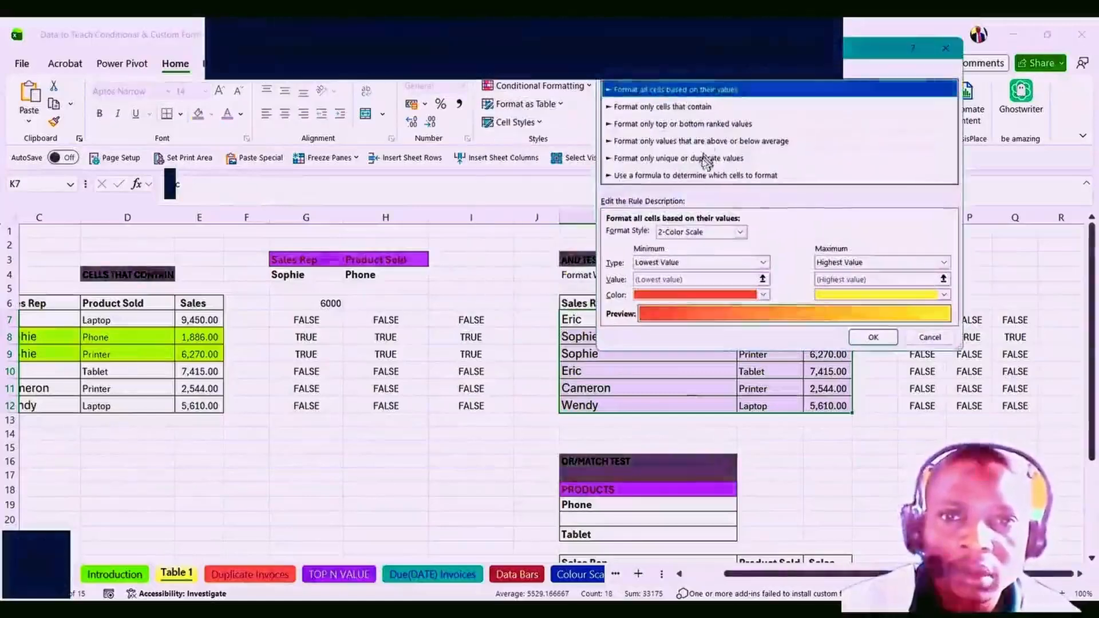
left_click(680, 175)
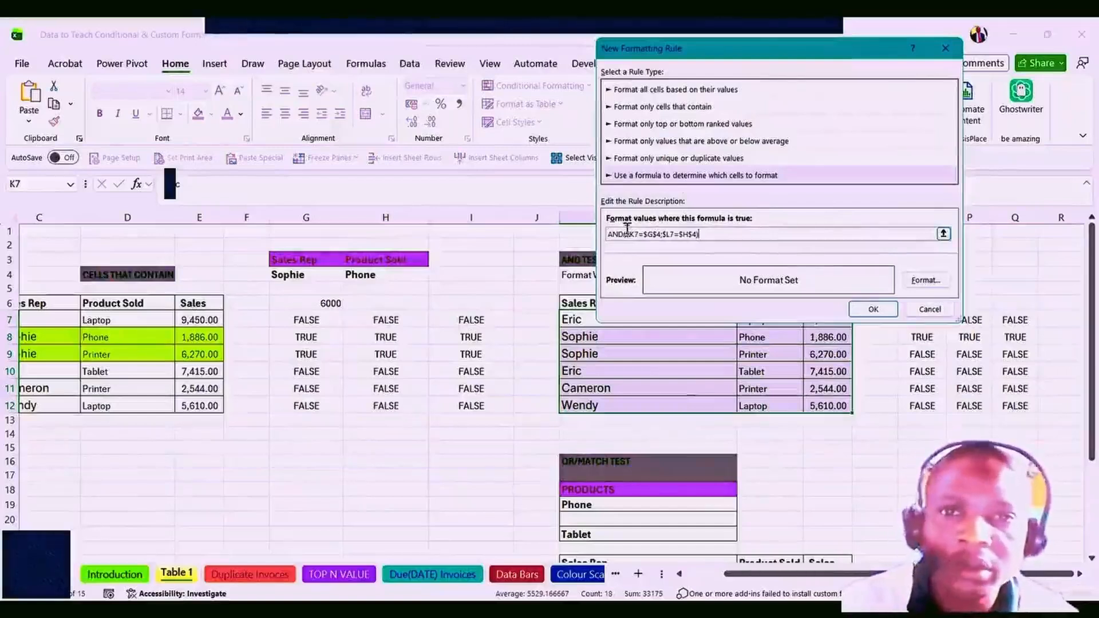
left_click(923, 281)
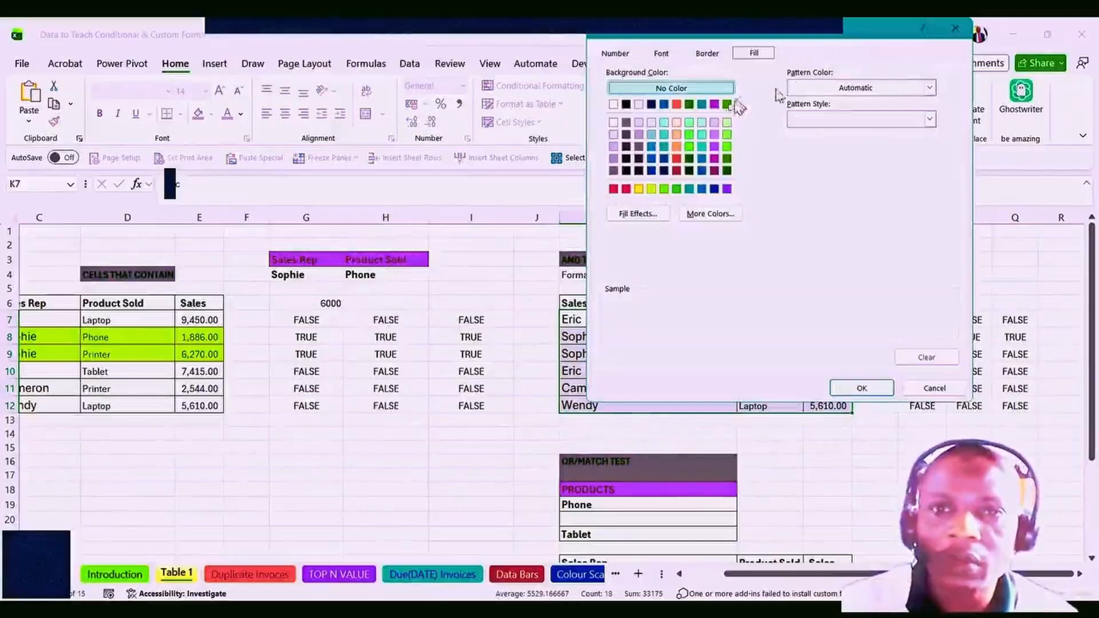
left_click(652, 189)
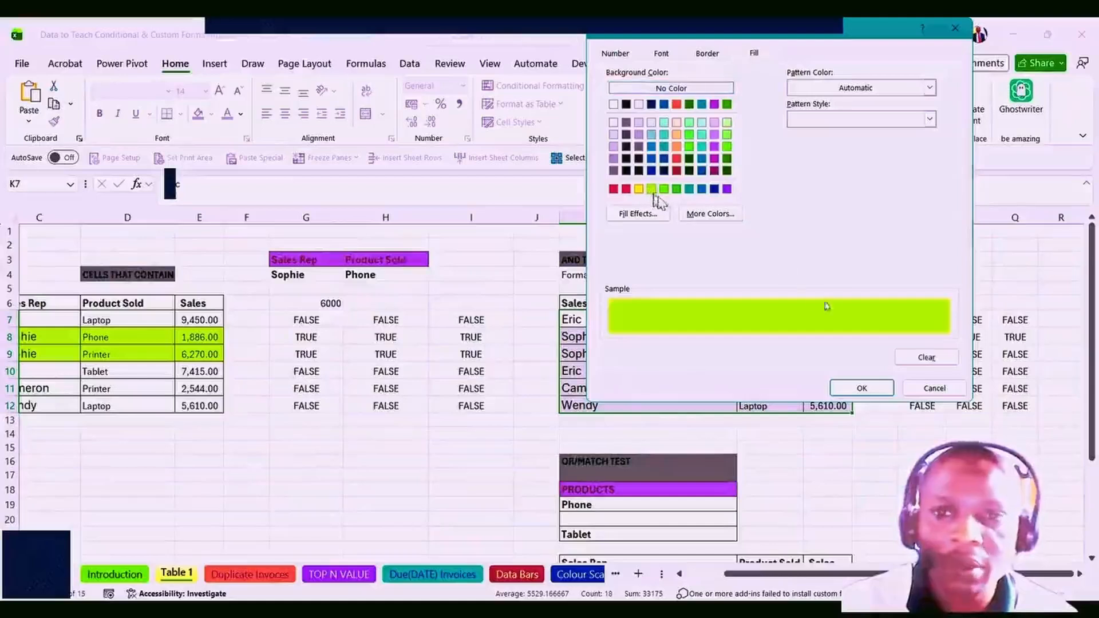
left_click(862, 389)
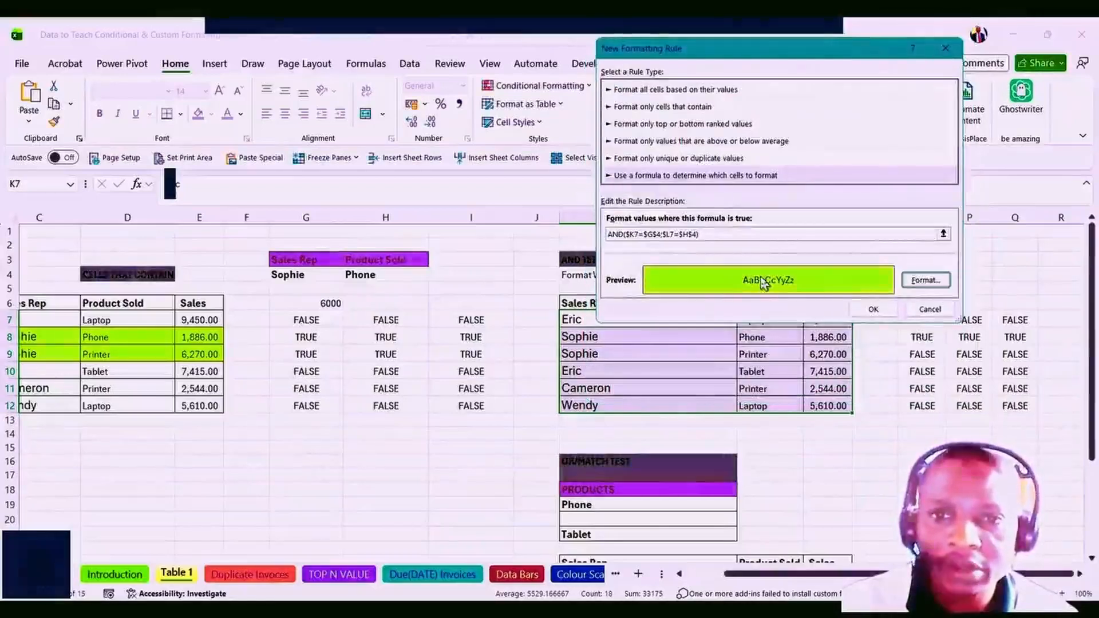
left_click(880, 311)
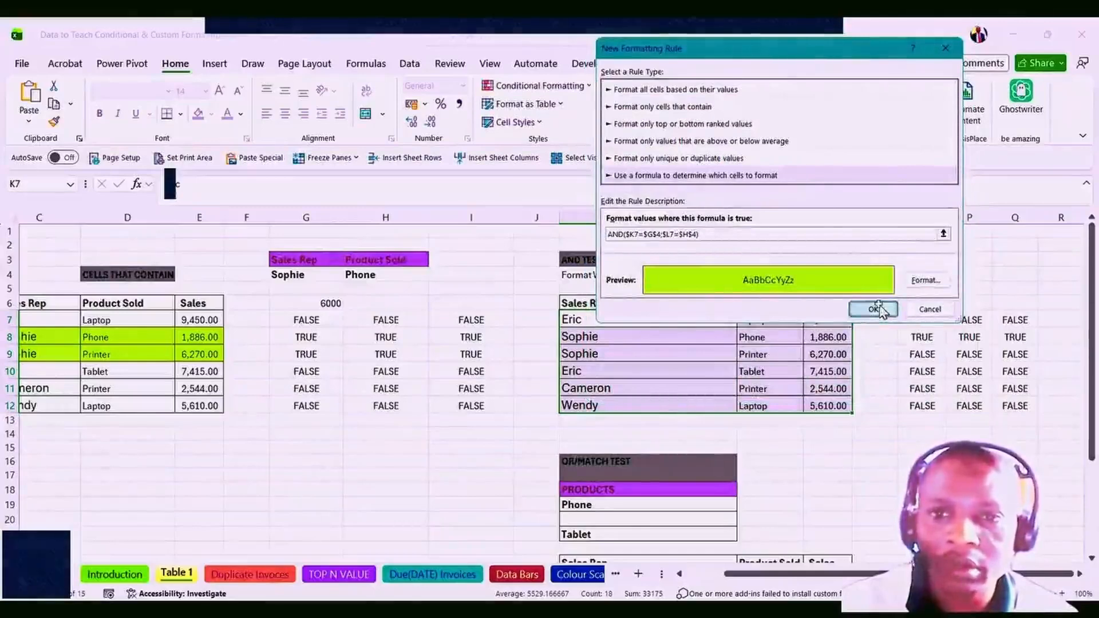
left_click(767, 355)
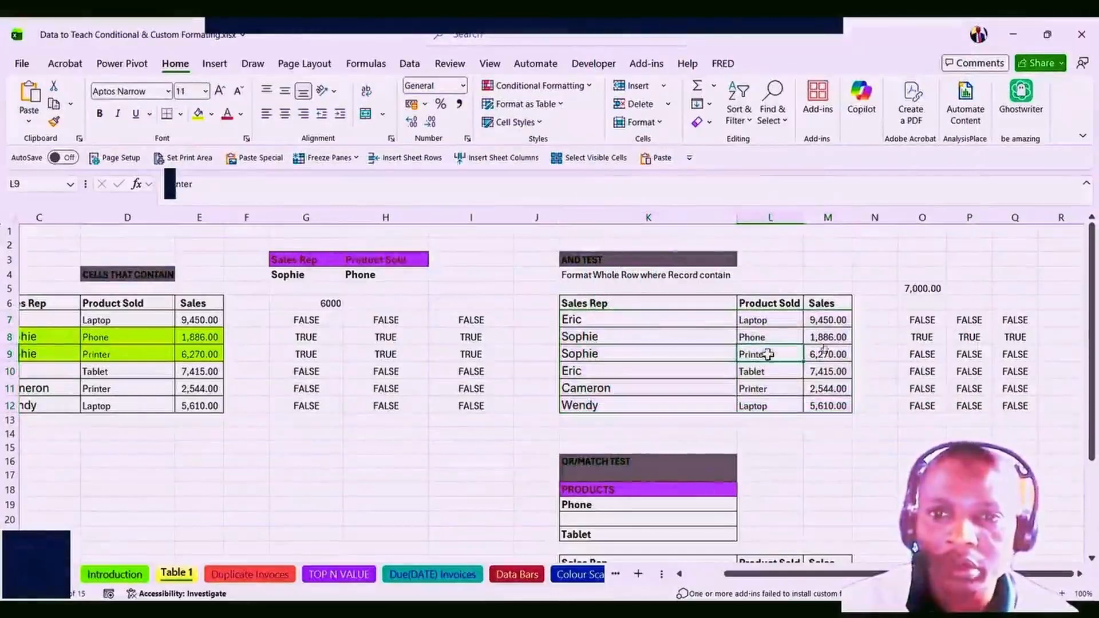
Inspect O7, M8, M10 and the Sophie/Phone criteria in G4:H4, then select K7:M12.
left_click(916, 320)
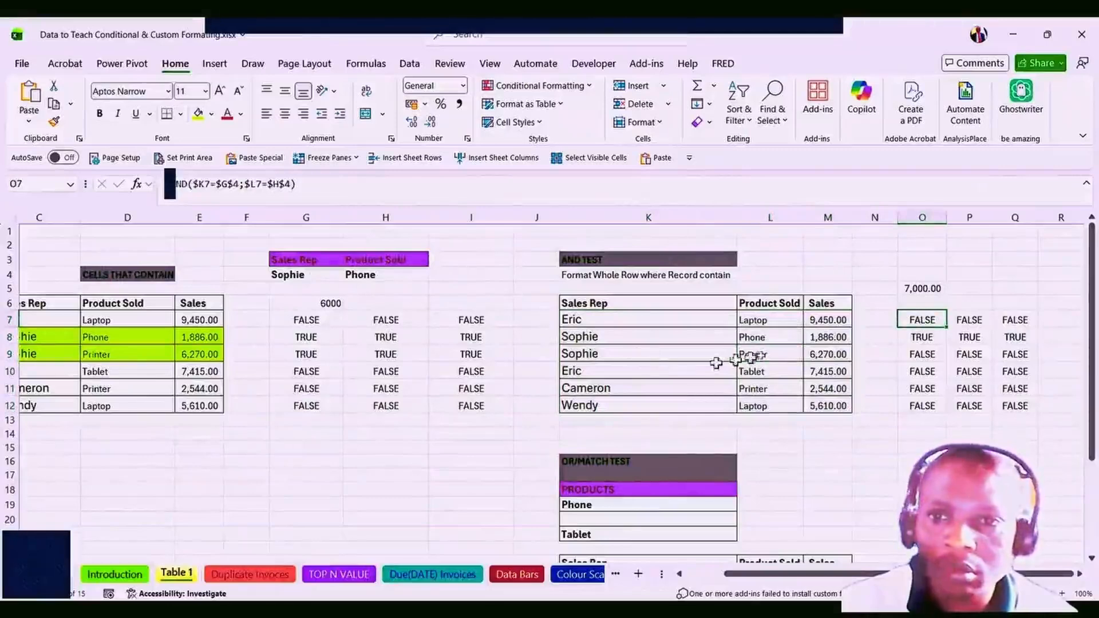
left_click(820, 344)
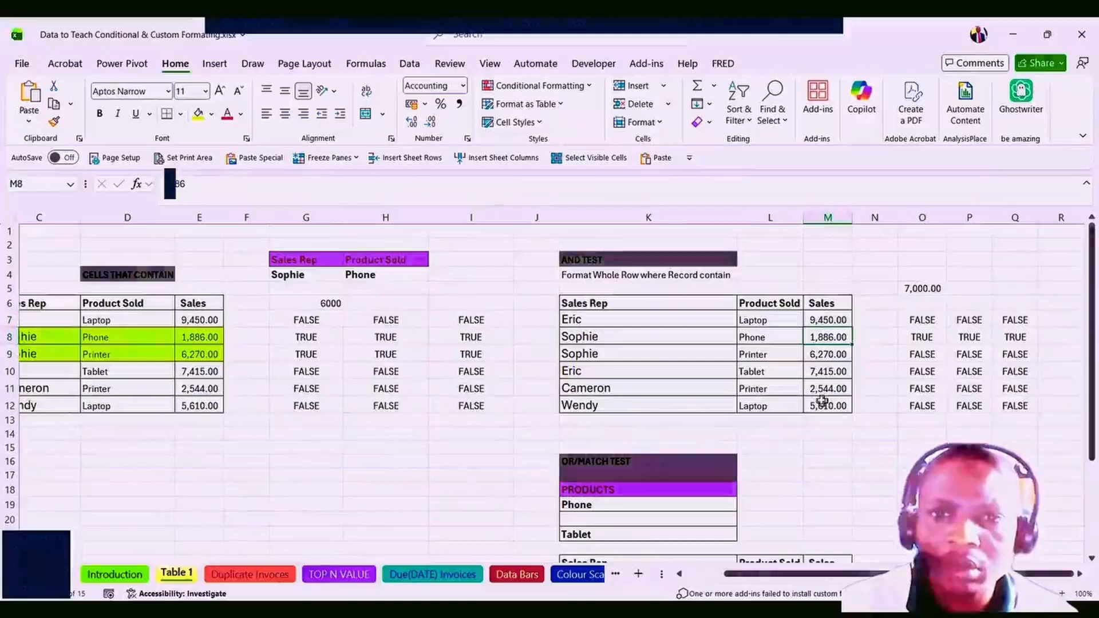
left_click(810, 366)
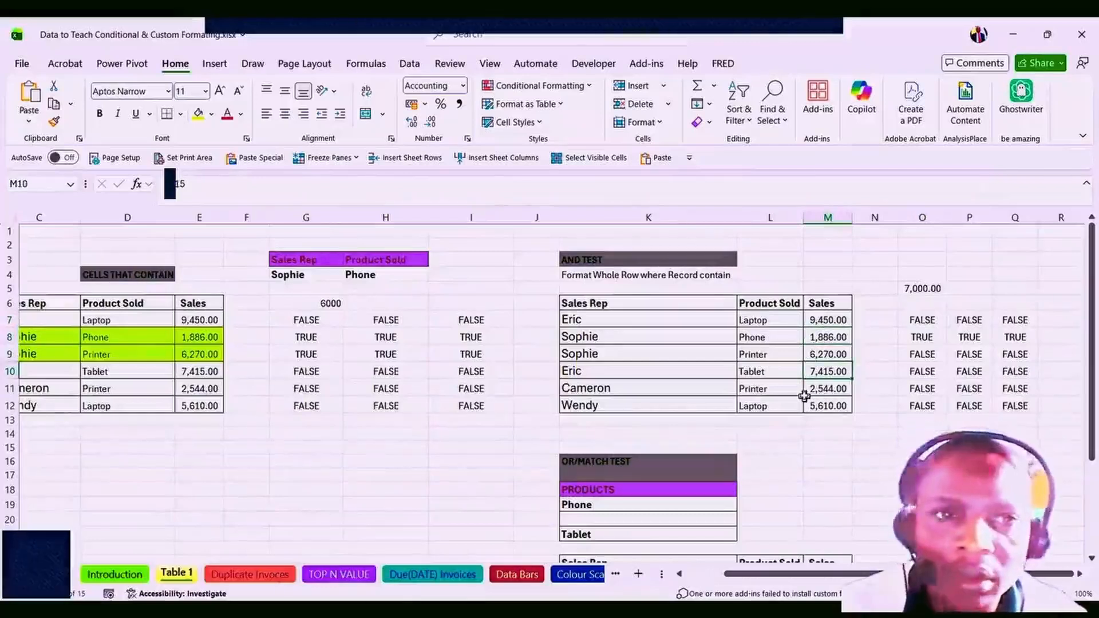
left_click(915, 322)
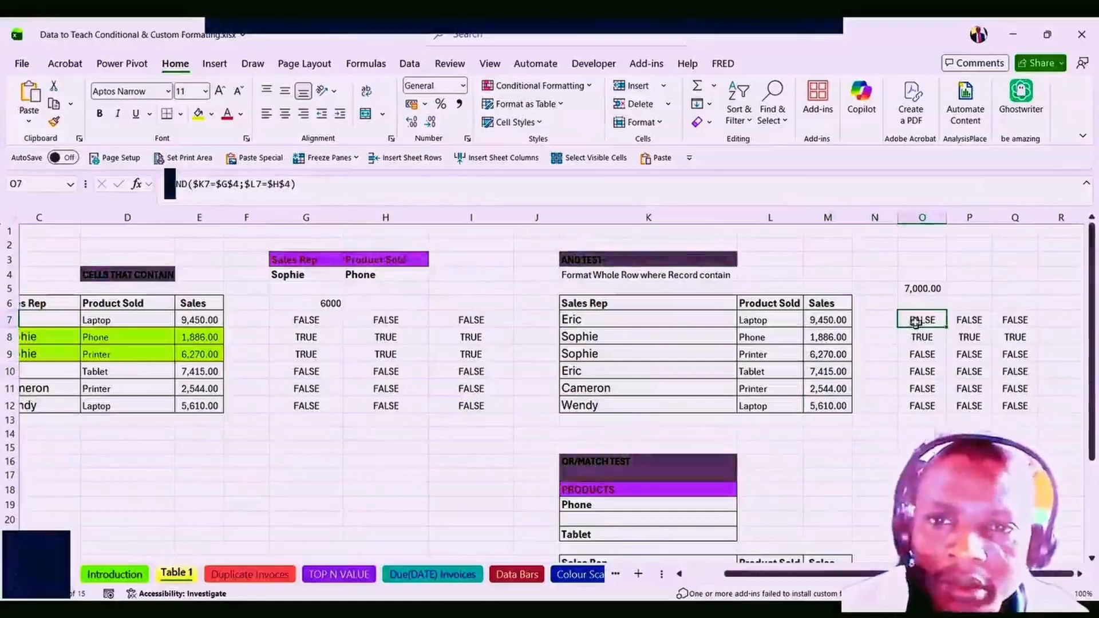
left_click(331, 279)
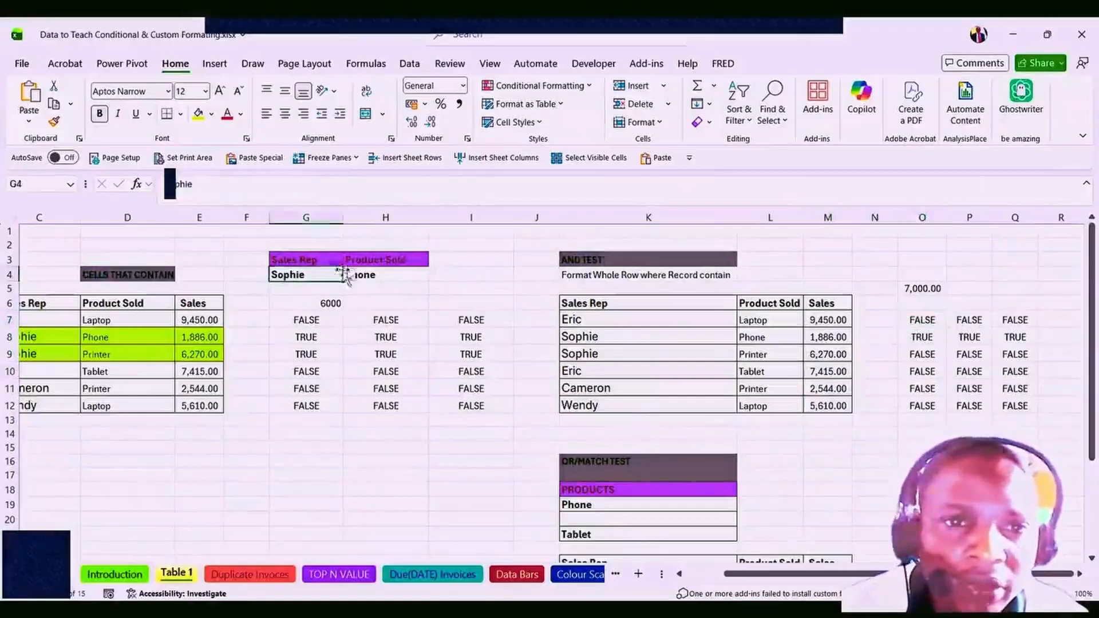
left_click(375, 276)
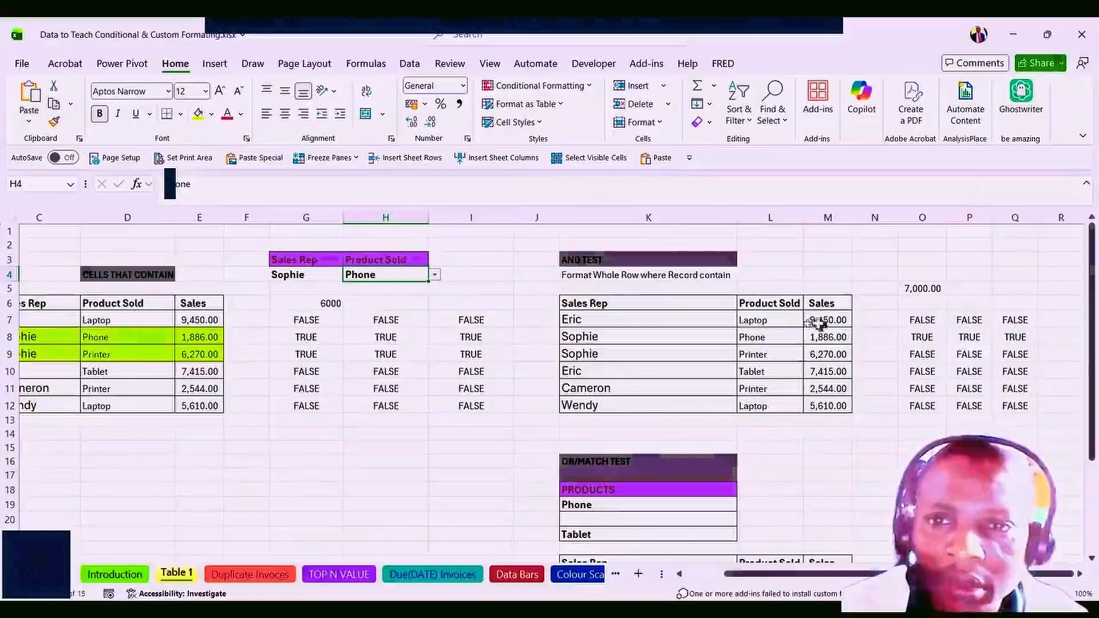
left_click_drag(588, 325, 812, 398)
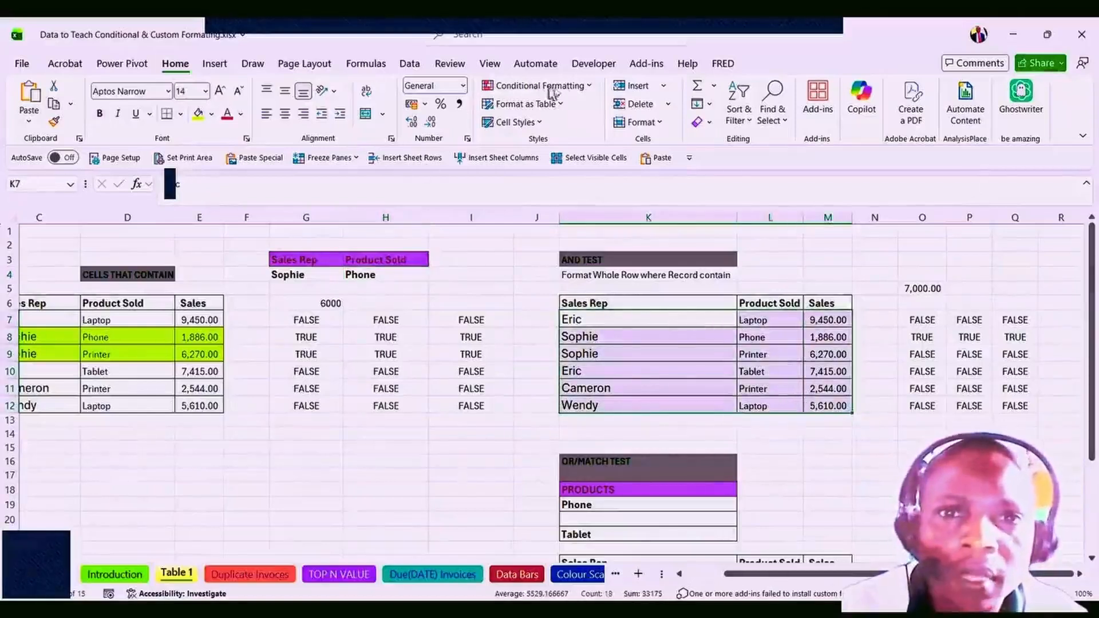
Remove the lime-green AND rule and all other rules from K7:M12.
left_click(585, 91)
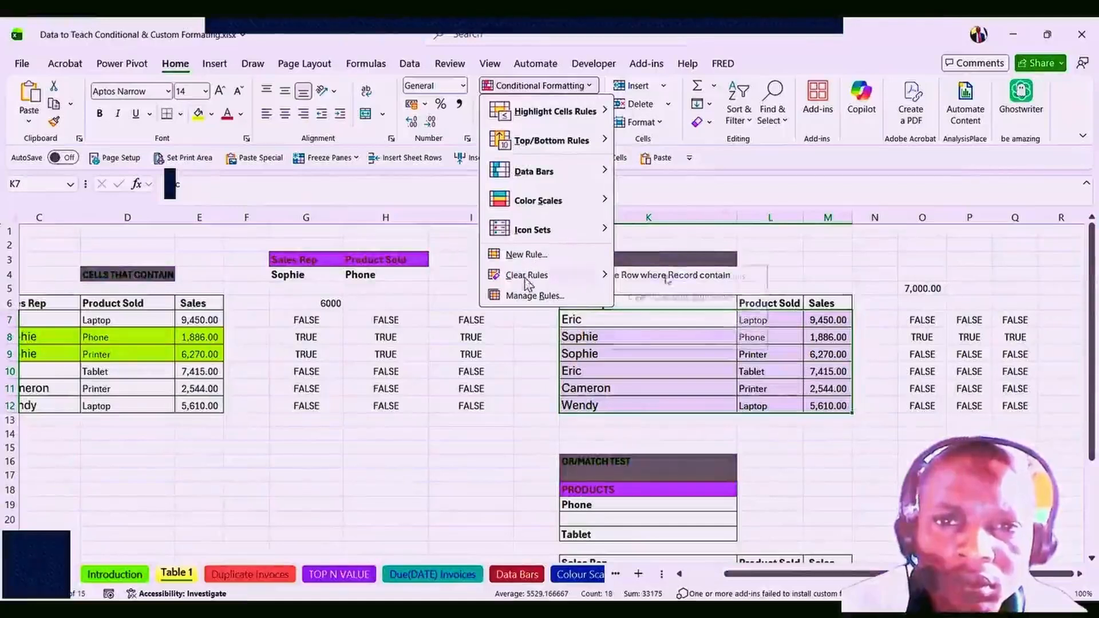
mouse_move(527, 278)
left_click(690, 278)
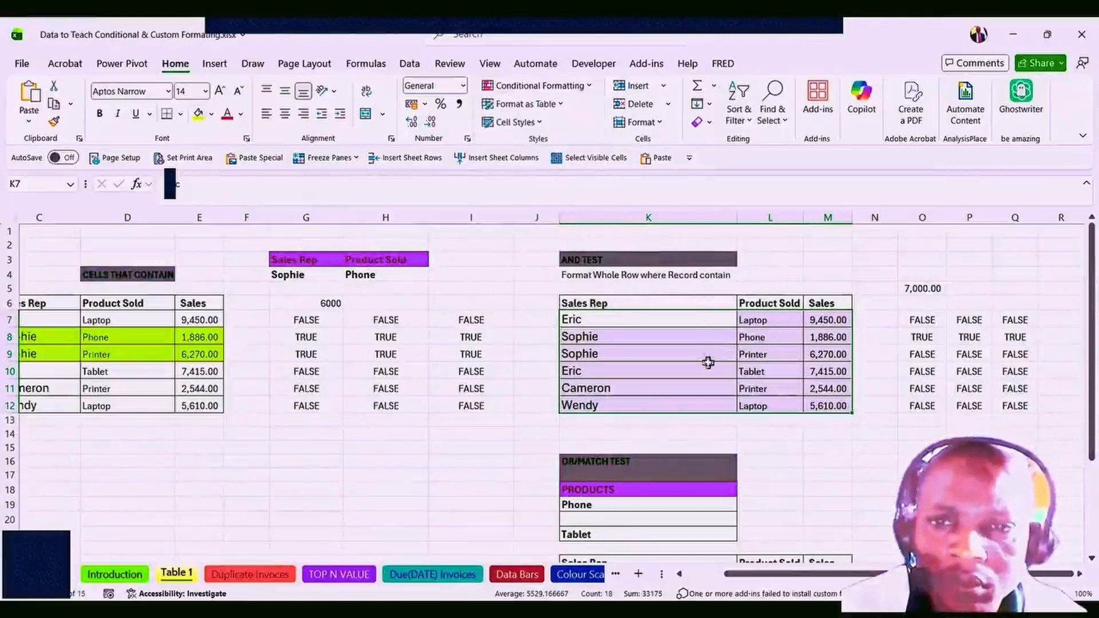
left_click(750, 388)
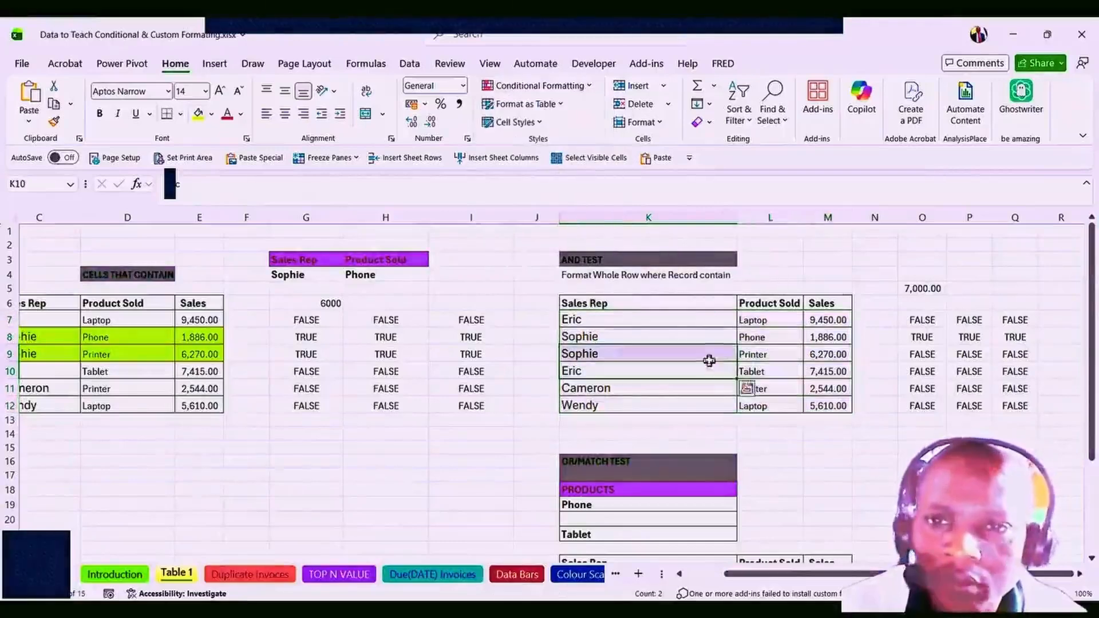
Copy cell O7 and its AND formula text, cancelling the accidental edit.
left_click(912, 319)
key("ctrl+c")
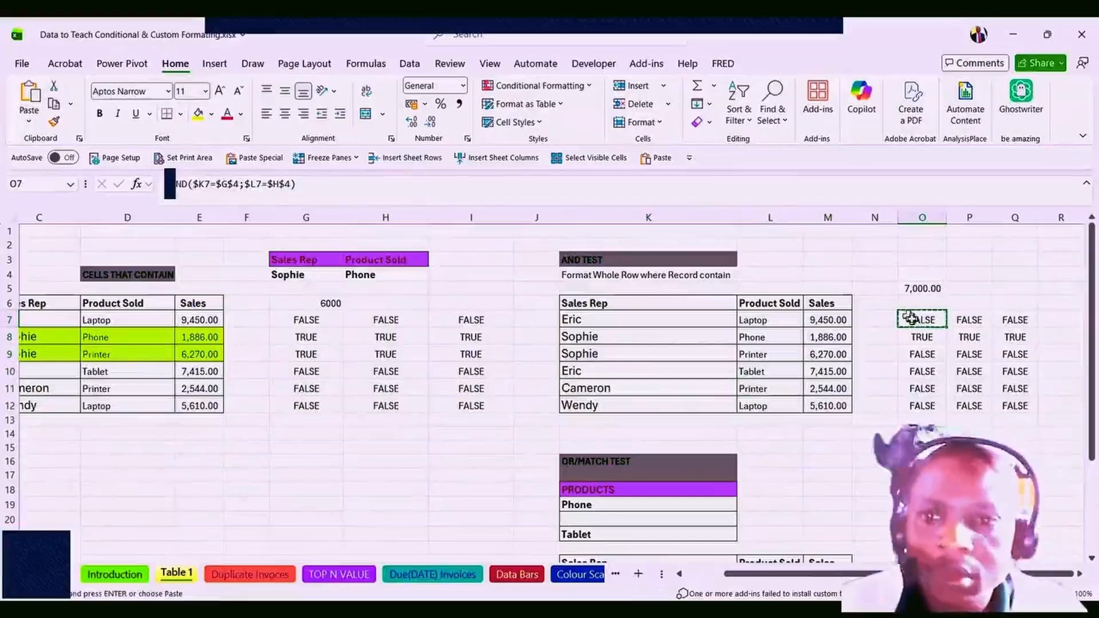
left_click(282, 183)
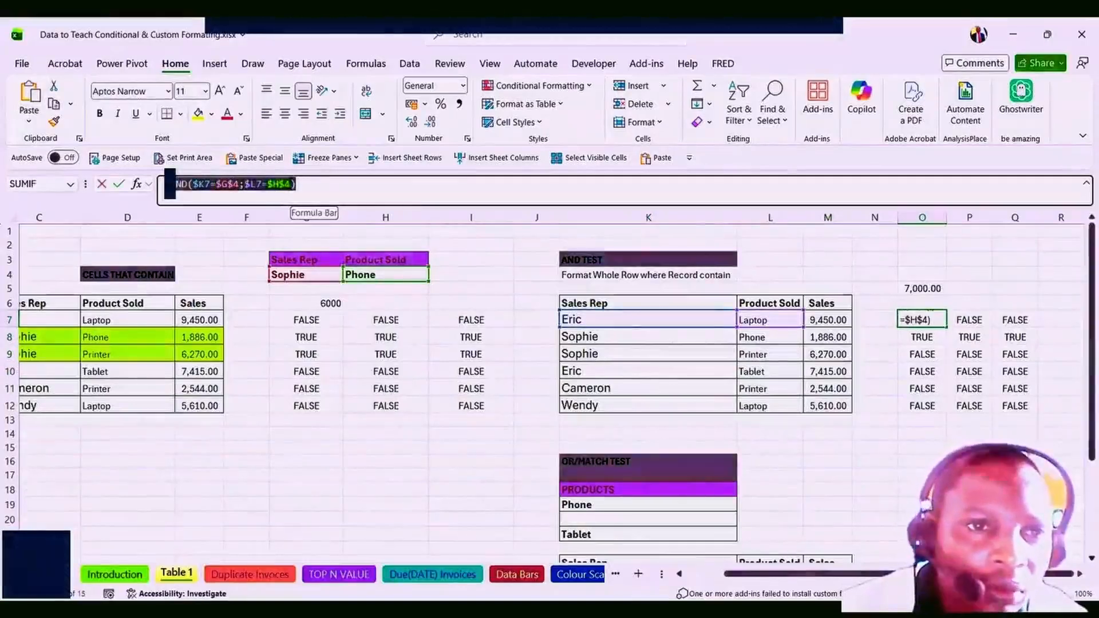
right_click(193, 185)
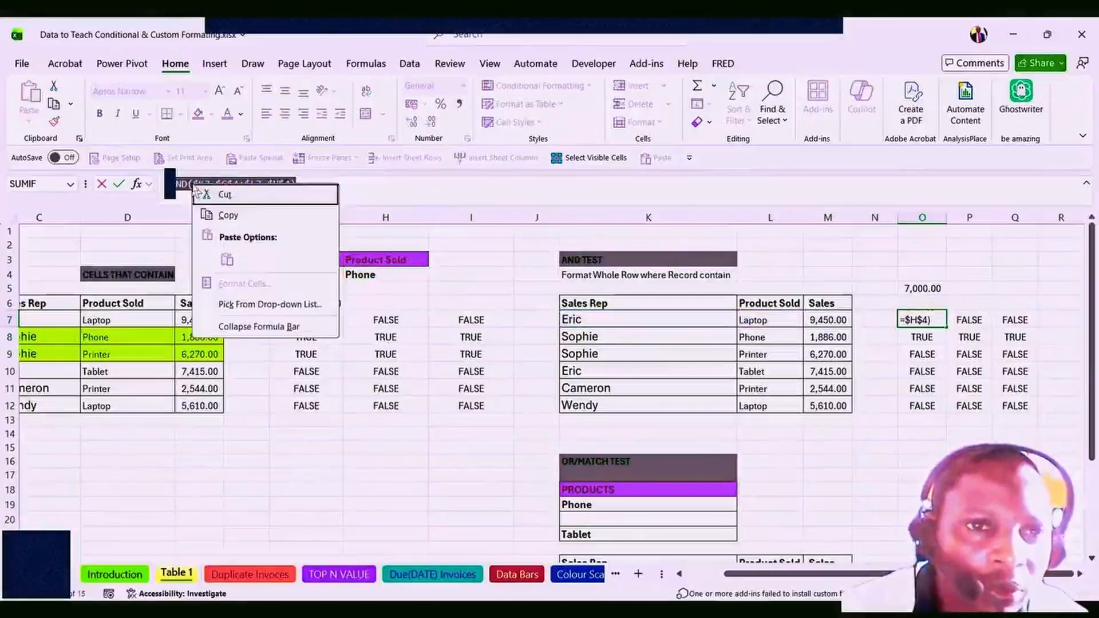
left_click(229, 216)
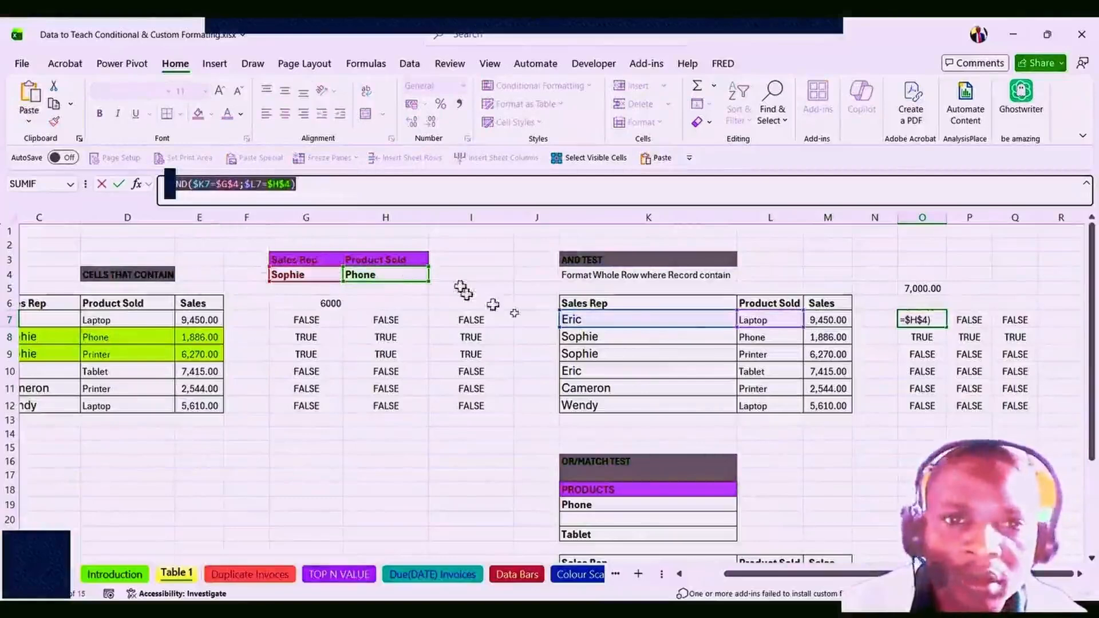
left_click(589, 353)
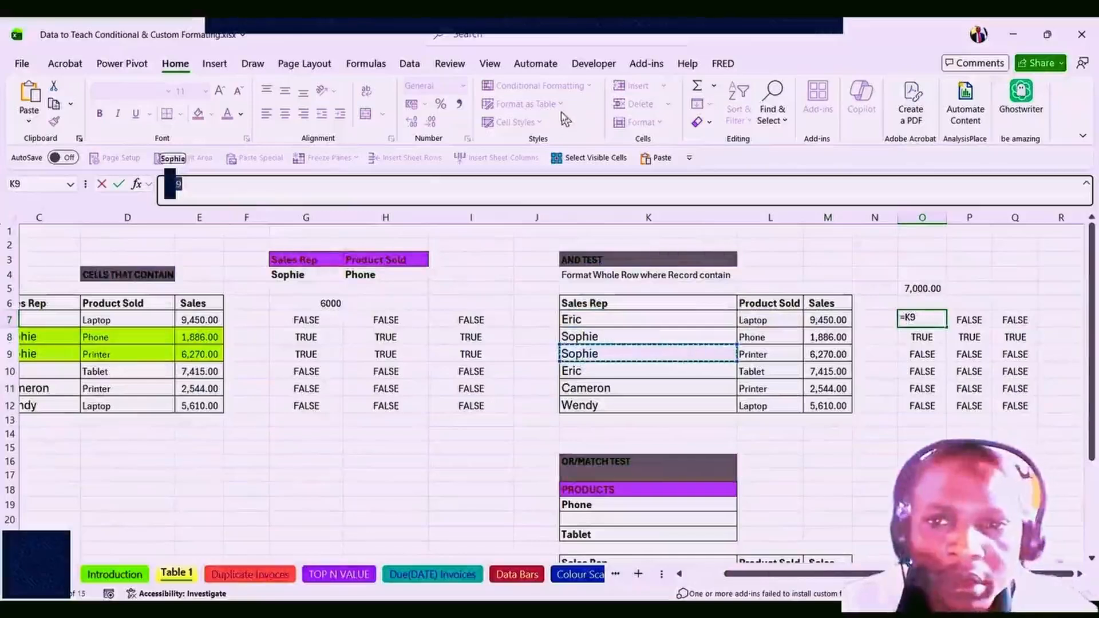
key("Escape")
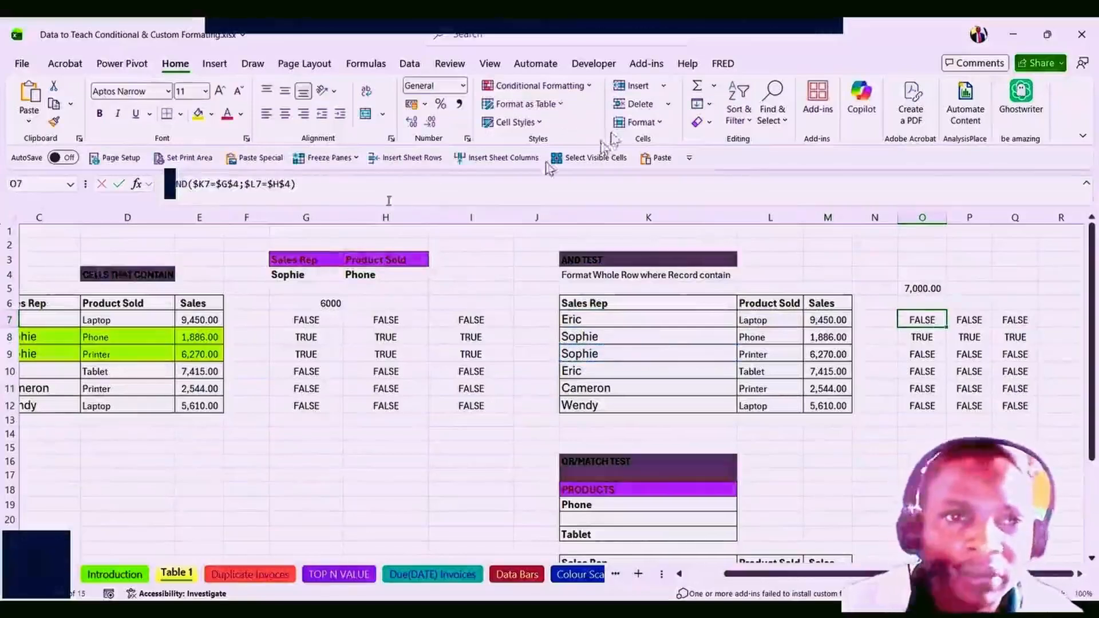
Re-copy the =AND($K7=$G$4;$L7=$H$4) text from O7 and select the K7:M12 table.
left_click(294, 191)
left_click_drag(294, 190, 186, 190)
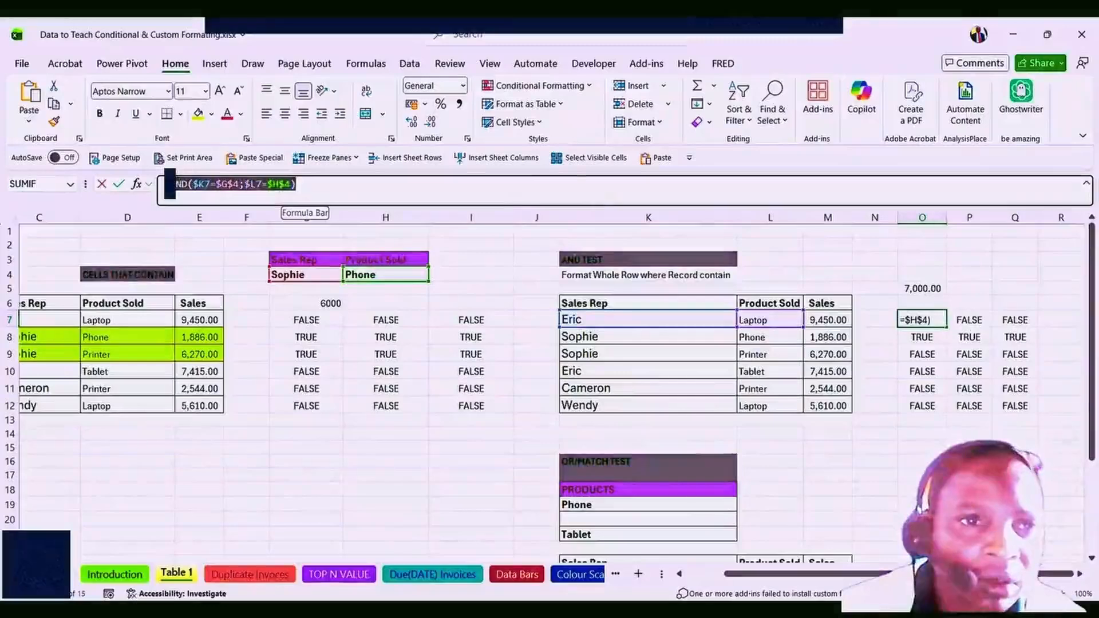
right_click(193, 189)
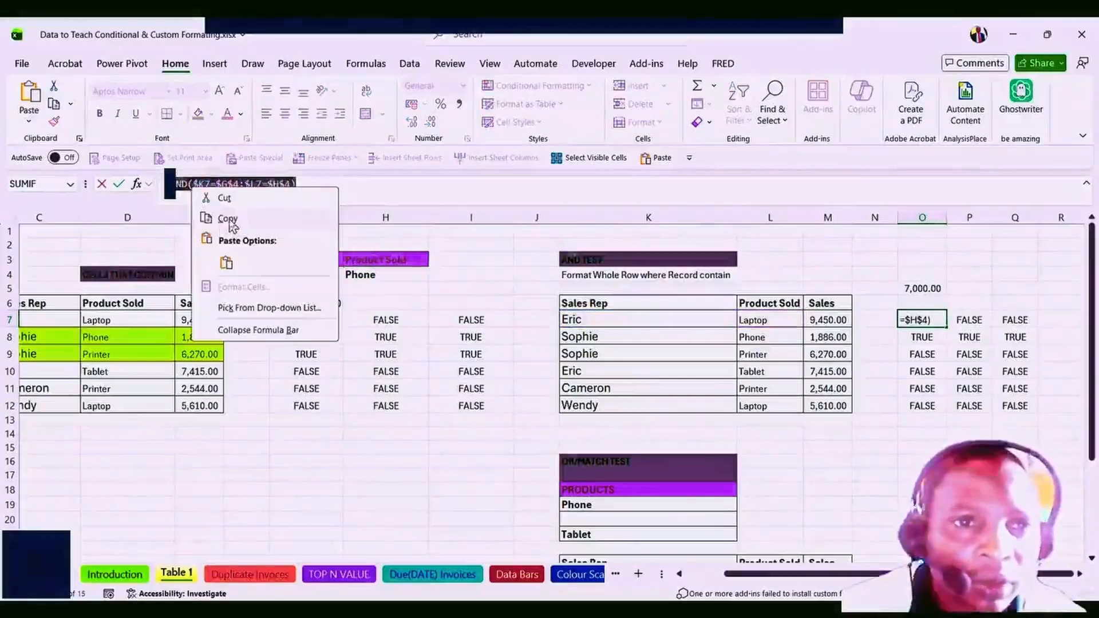
left_click(229, 220)
key("Escape")
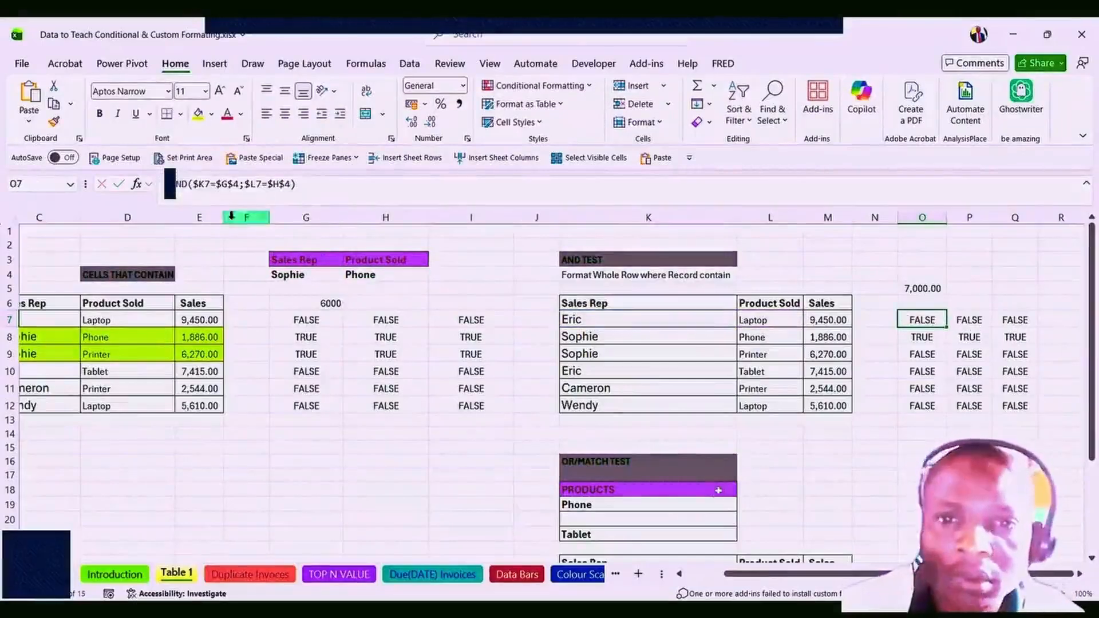
left_click_drag(570, 319, 830, 406)
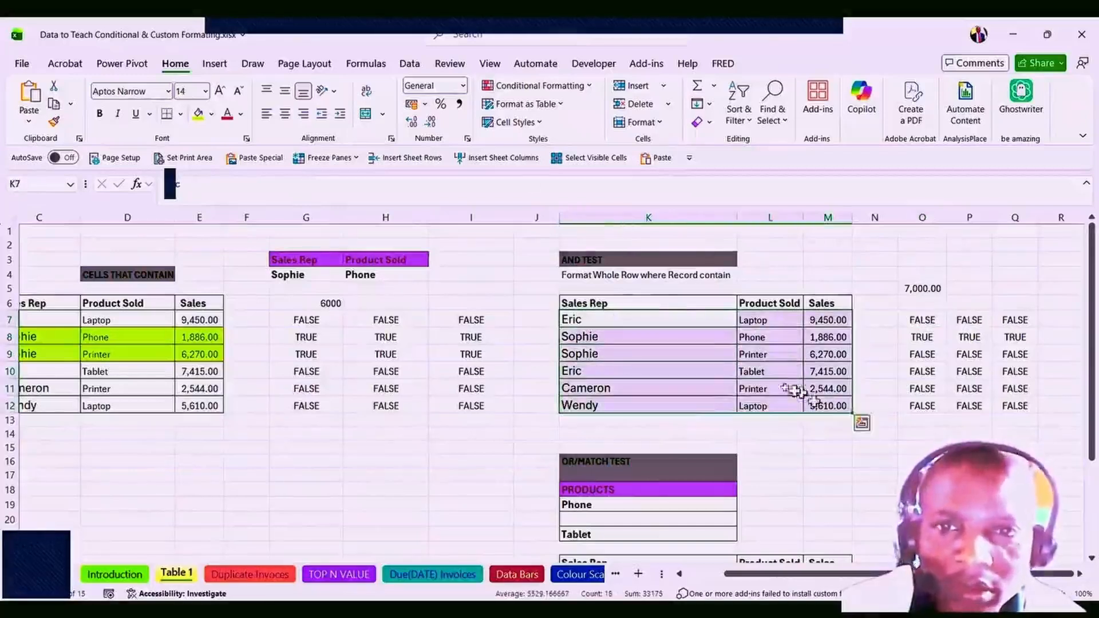
Add a formula rule =AND($K7=$G$4;$L7=$H$4) with lime-green fill to K7:M12.
left_click(537, 87)
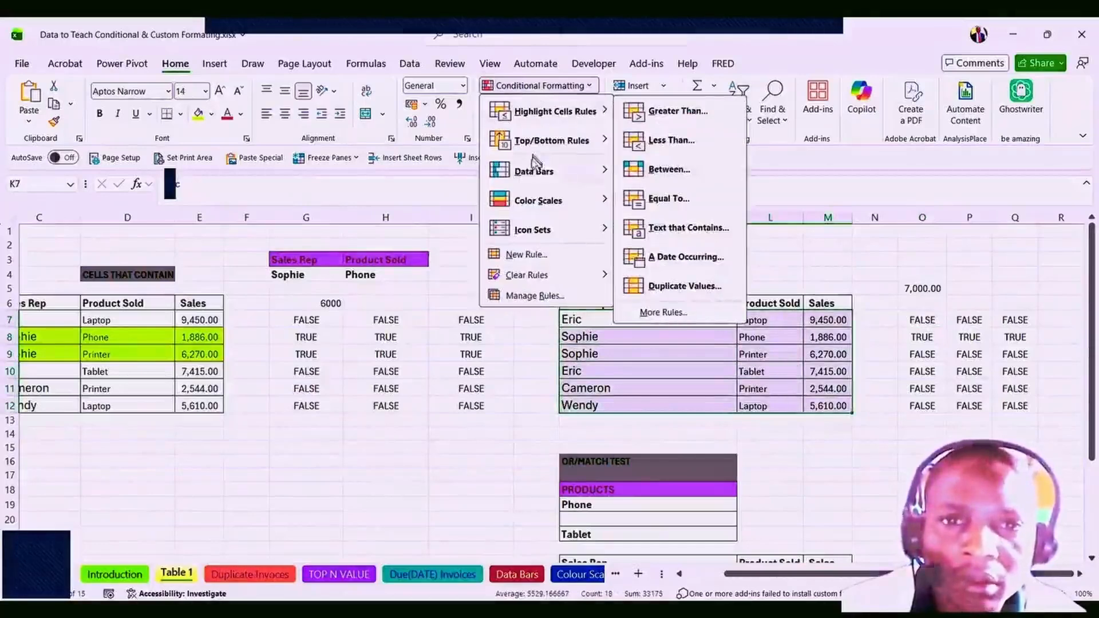
left_click(527, 255)
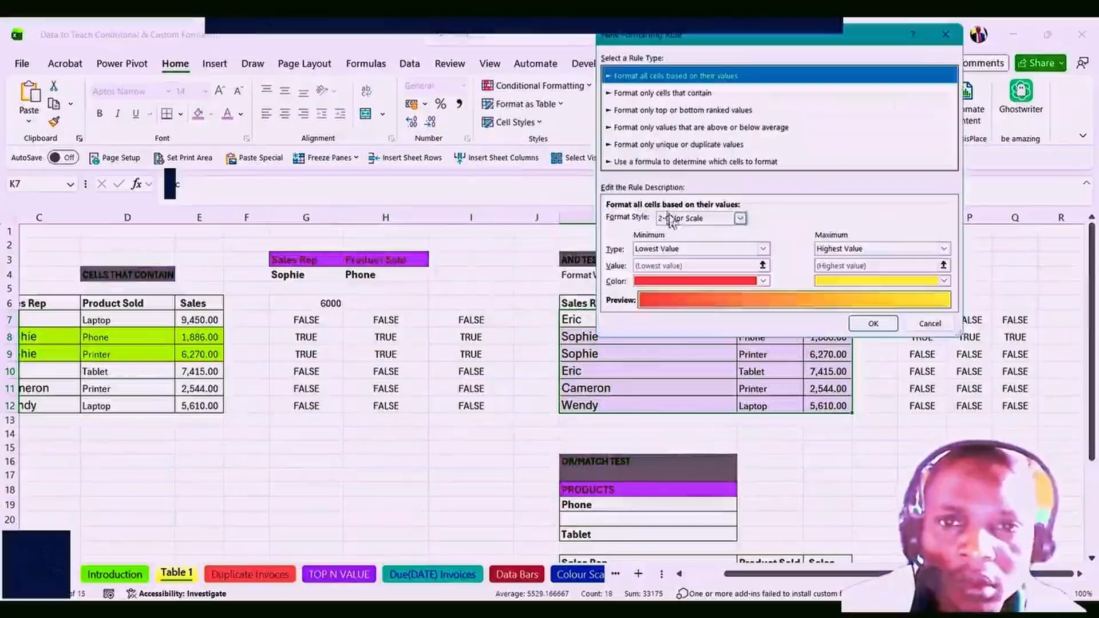
left_click(658, 163)
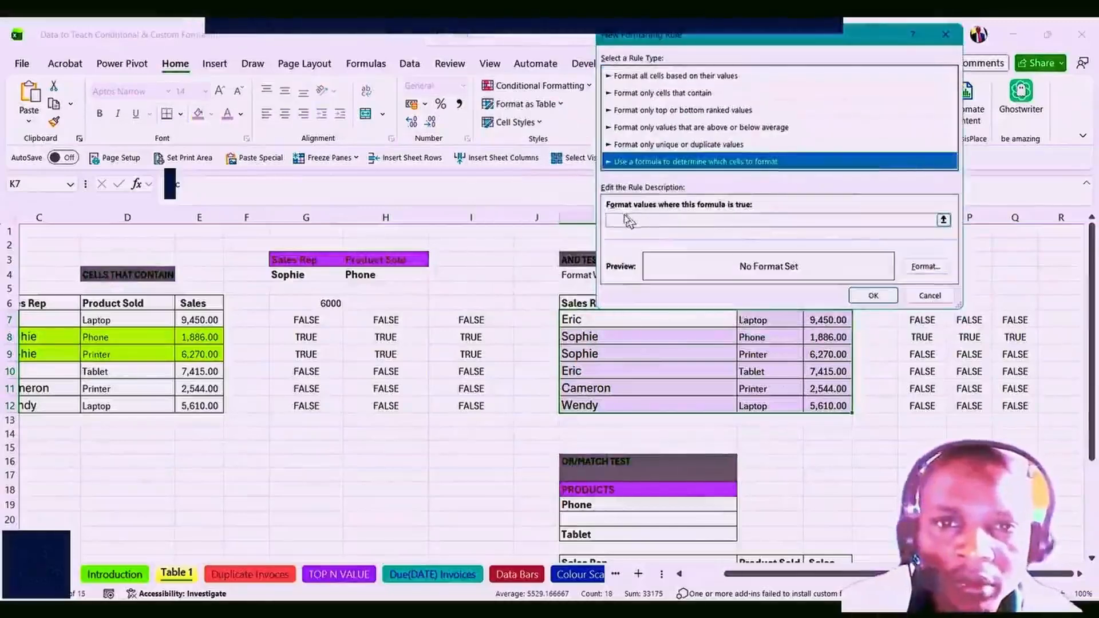
left_click(620, 219)
key("ctrl+v")
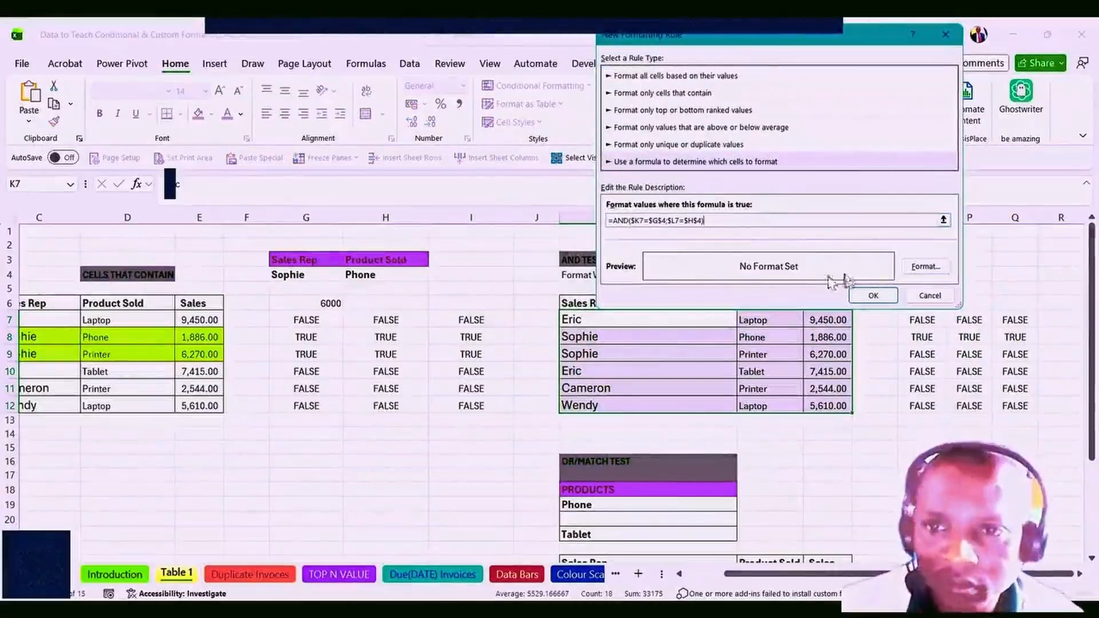
left_click(921, 269)
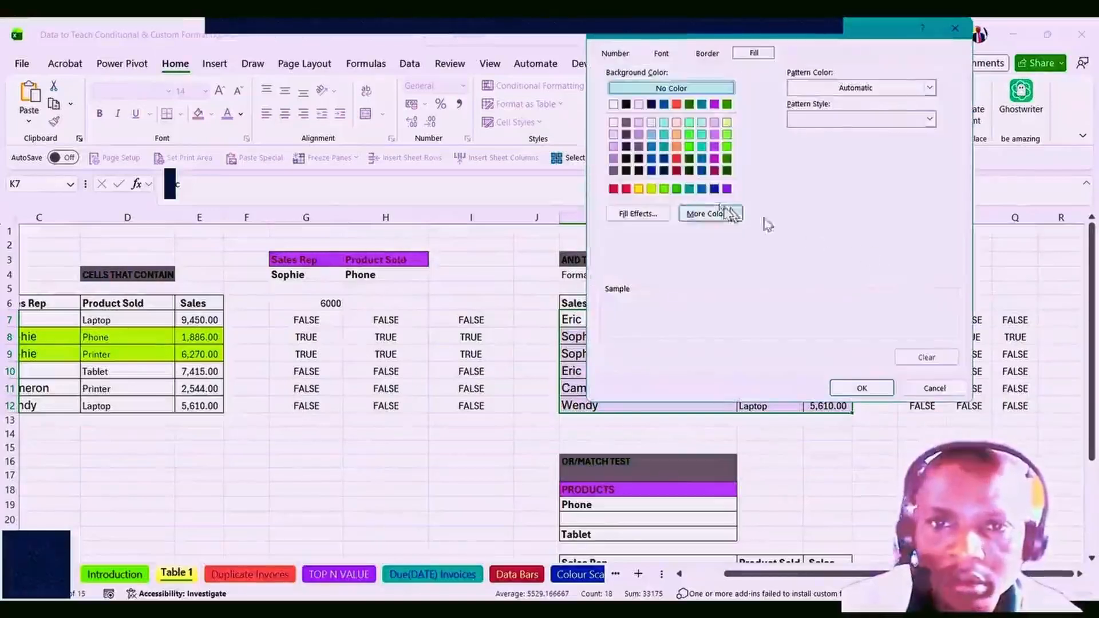
left_click(652, 190)
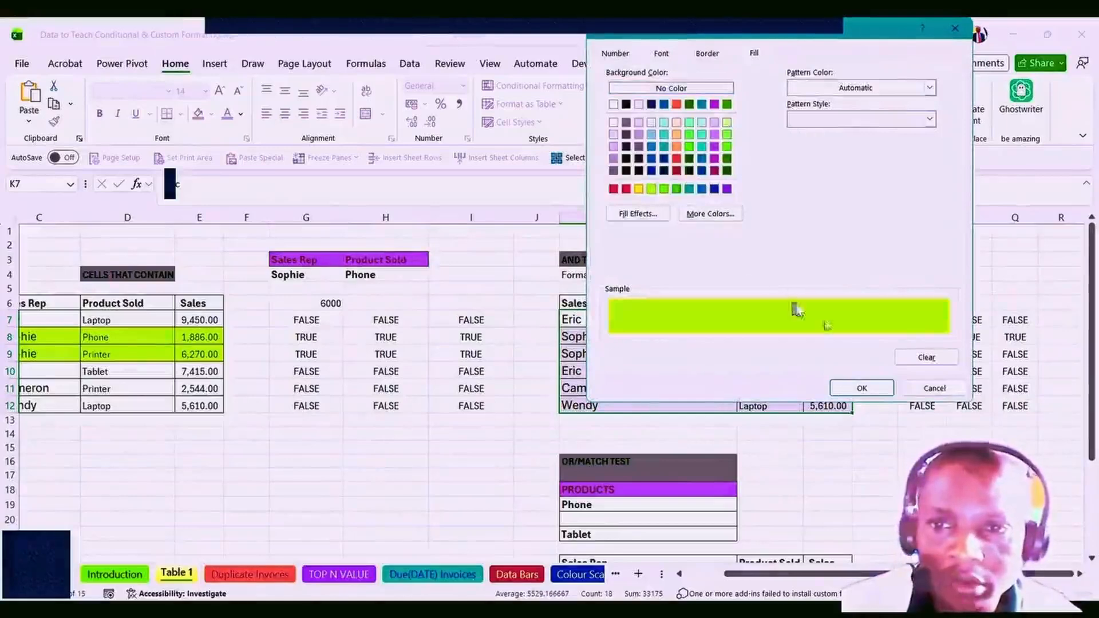
left_click(857, 384)
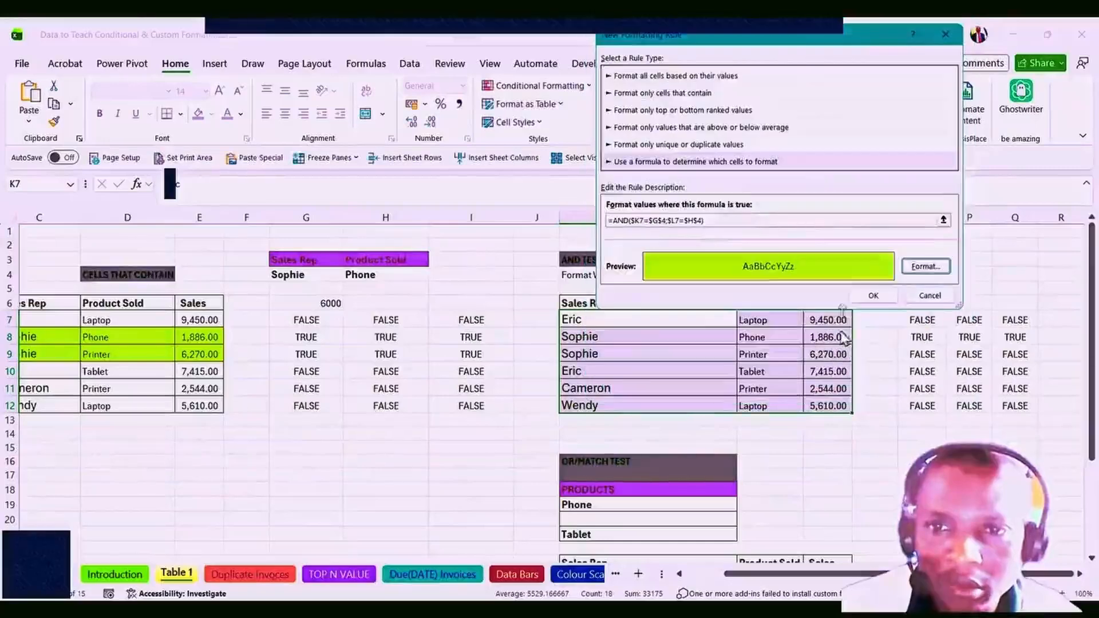
left_click(873, 296)
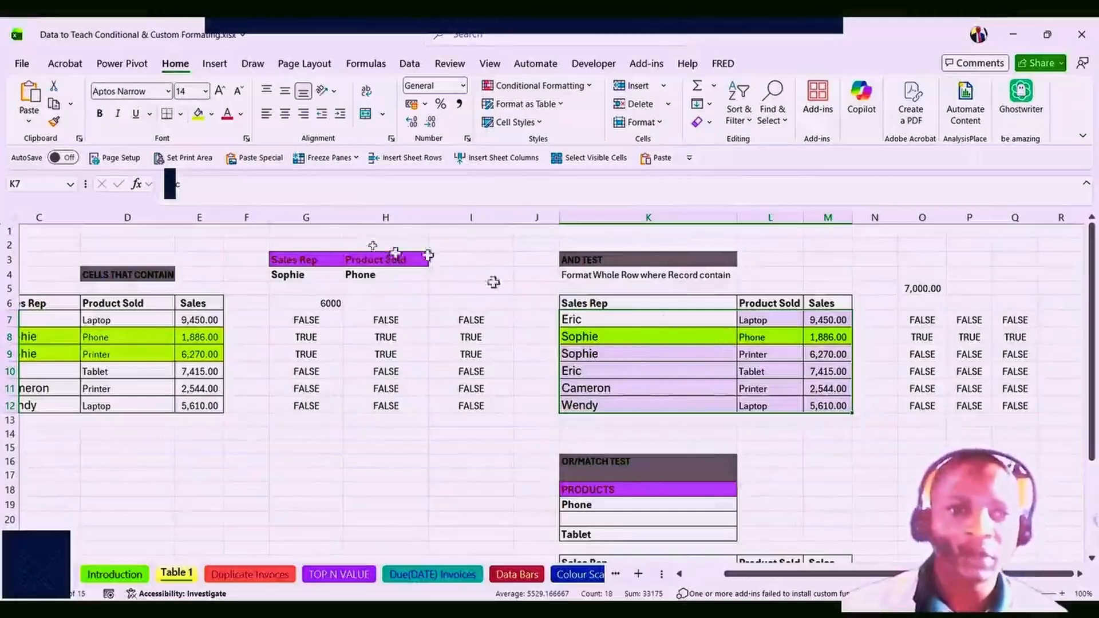
Test the criteria Printer and Cameron, then clear the TRUE/FALSE helpers in O7:Q12.
left_click(389, 276)
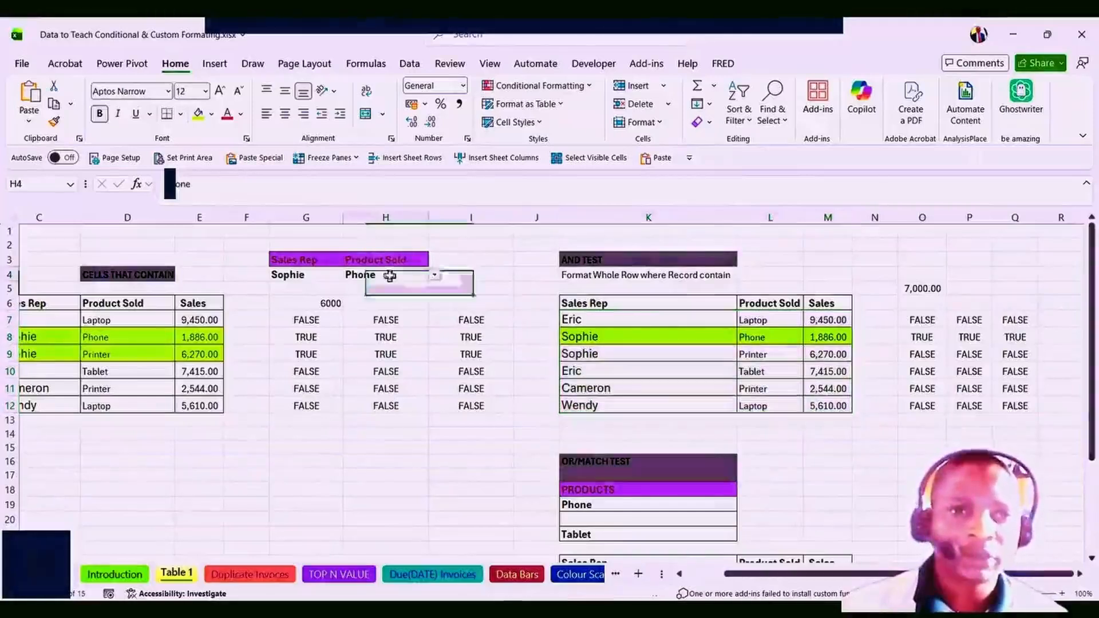
left_click(437, 277)
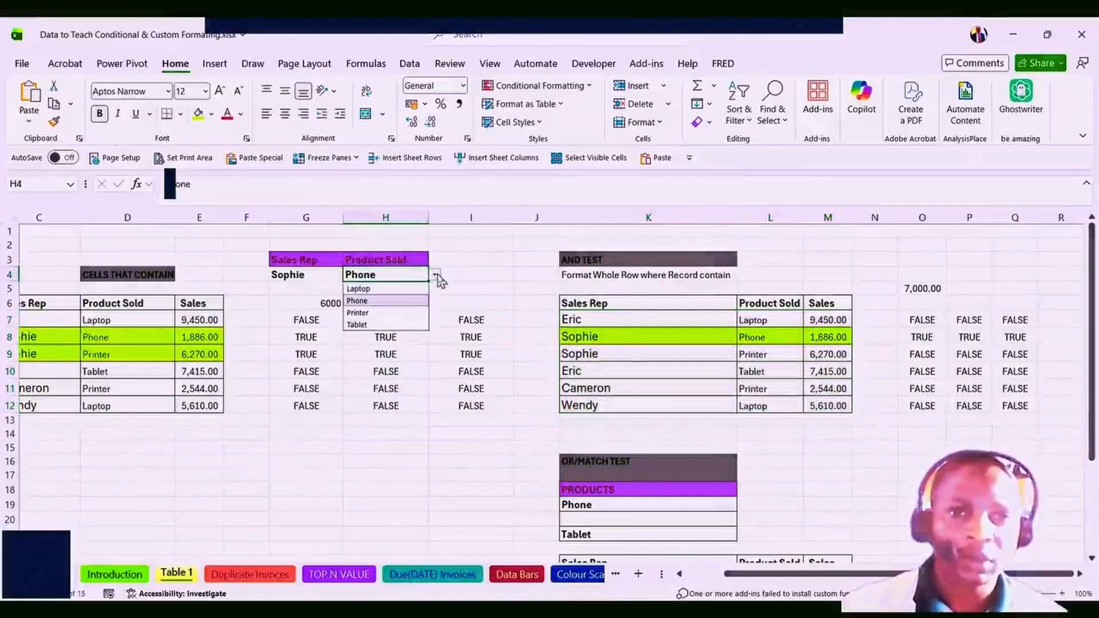
left_click(382, 313)
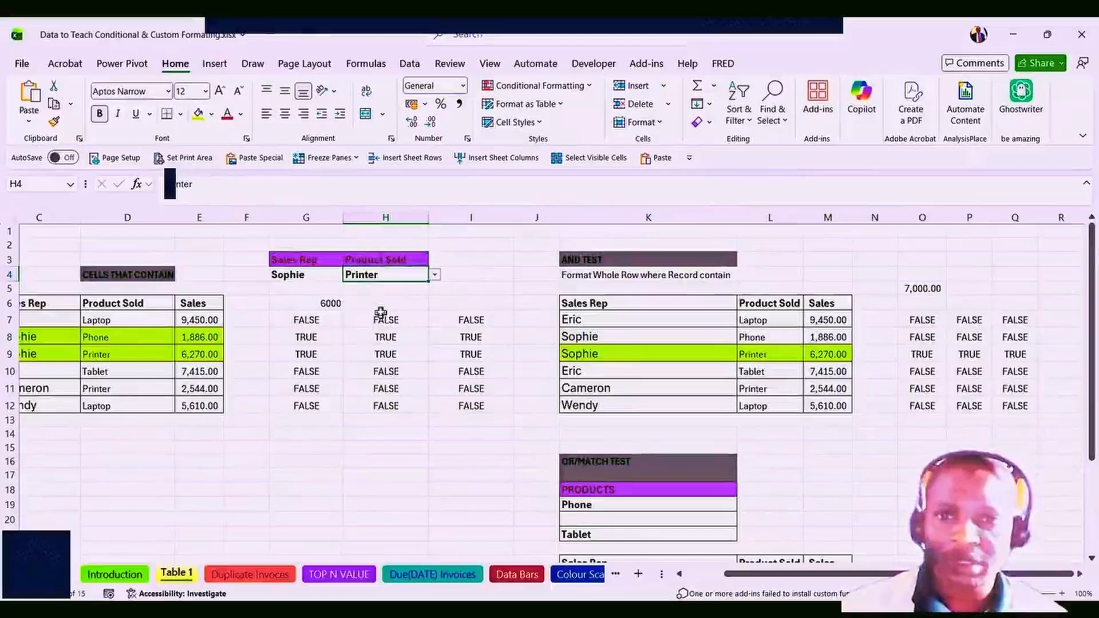
left_click(335, 278)
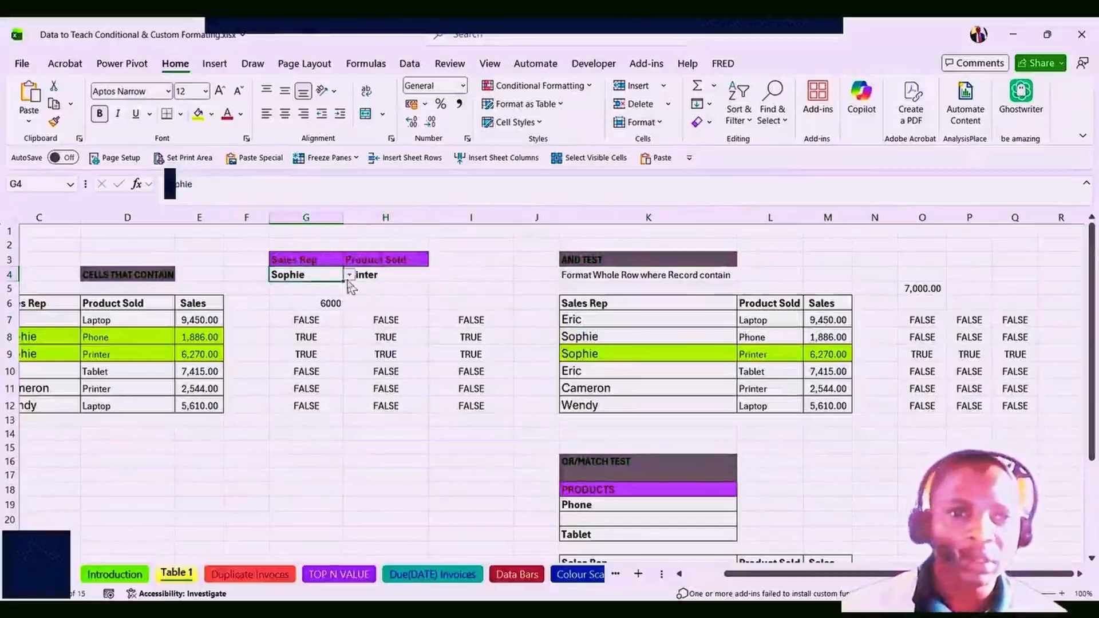
left_click(348, 276)
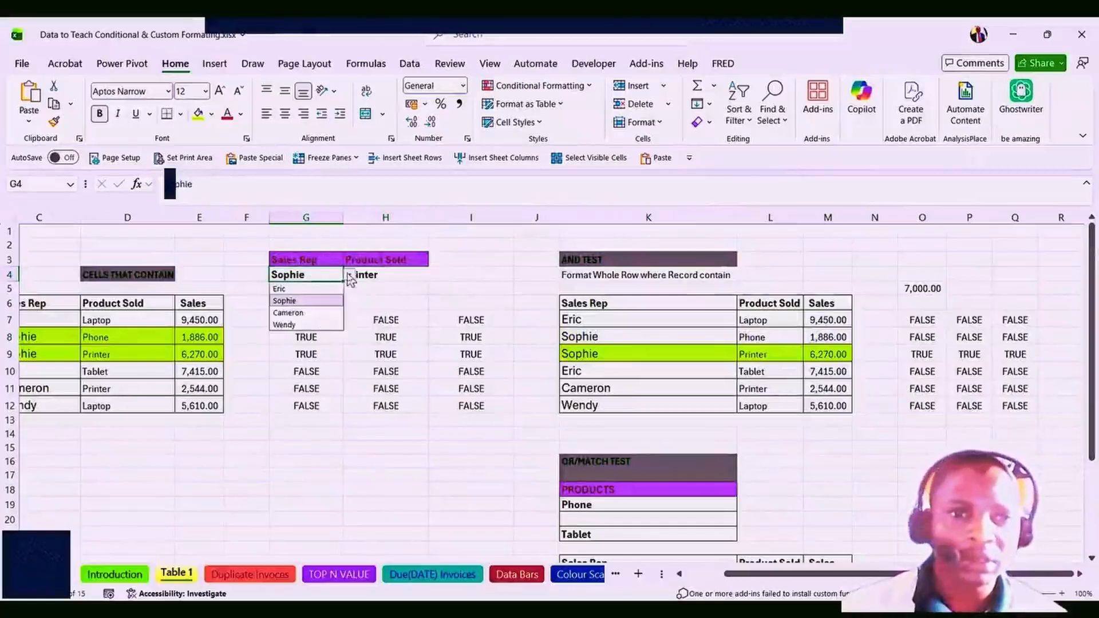
left_click(292, 313)
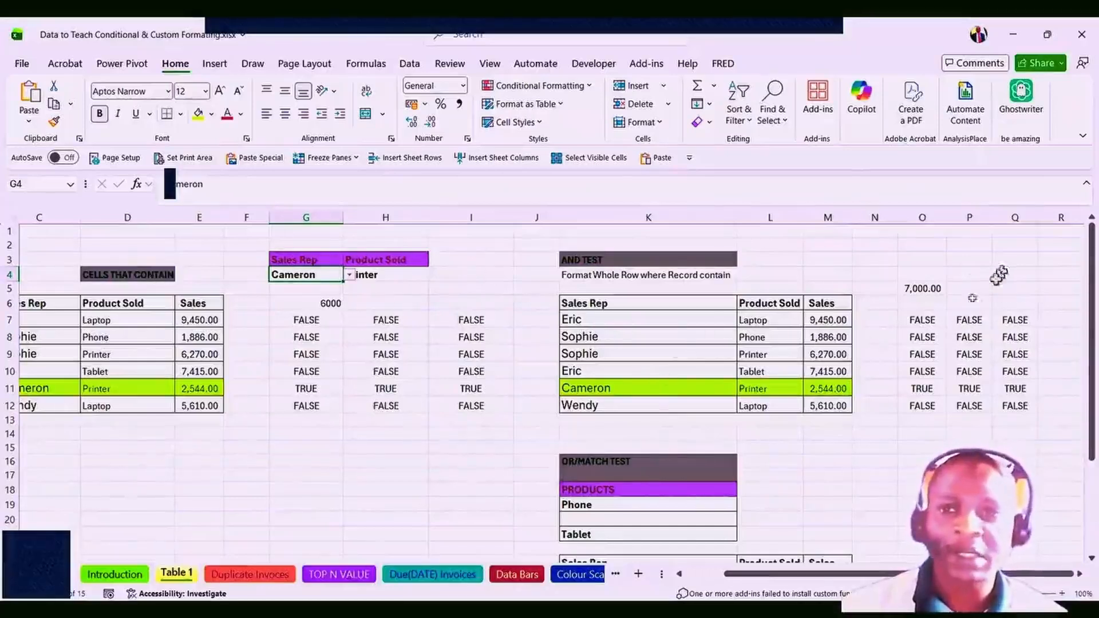
left_click_drag(916, 320, 1003, 404)
key("Delete")
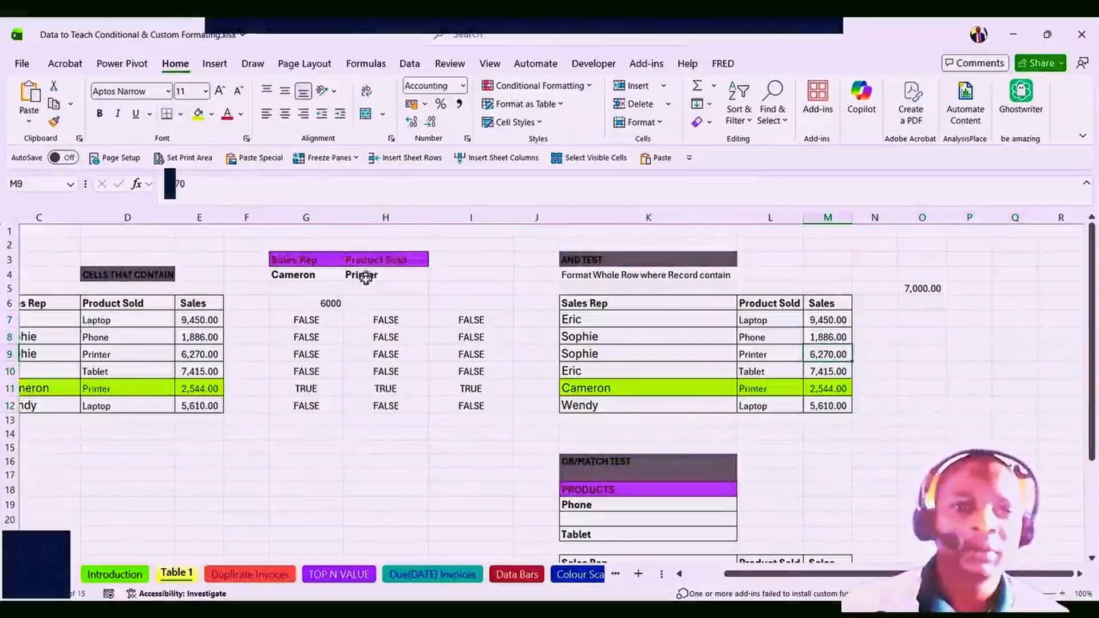
Switch the product criterion to Tablet and the sales rep to Sophie, then Eric.
left_click(397, 275)
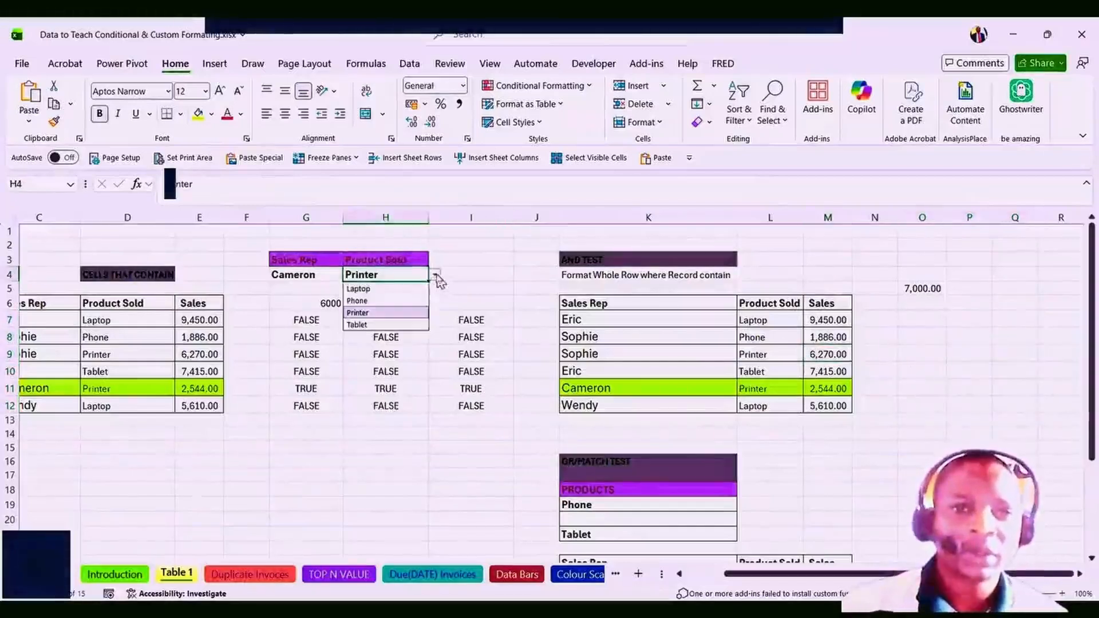
left_click(381, 325)
left_click(329, 276)
left_click(347, 277)
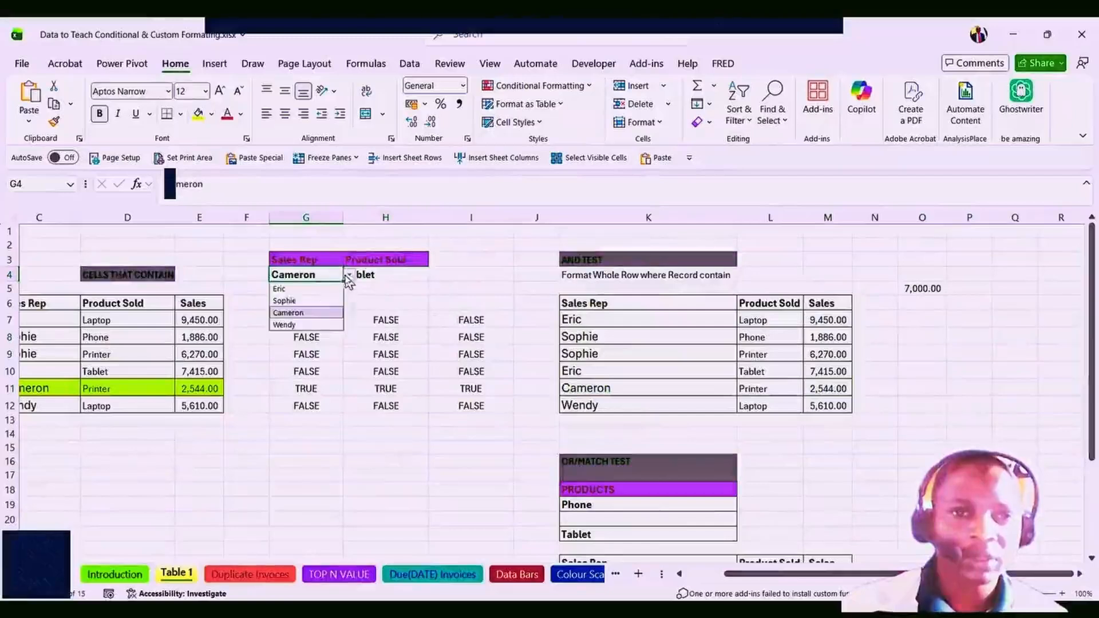
left_click(288, 301)
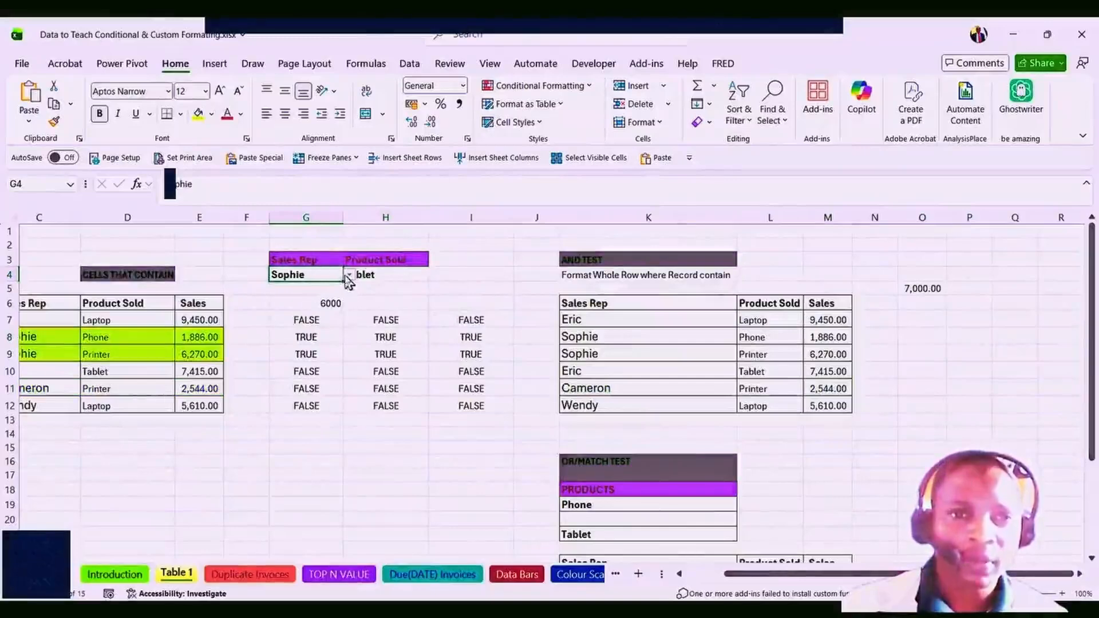
left_click(348, 277)
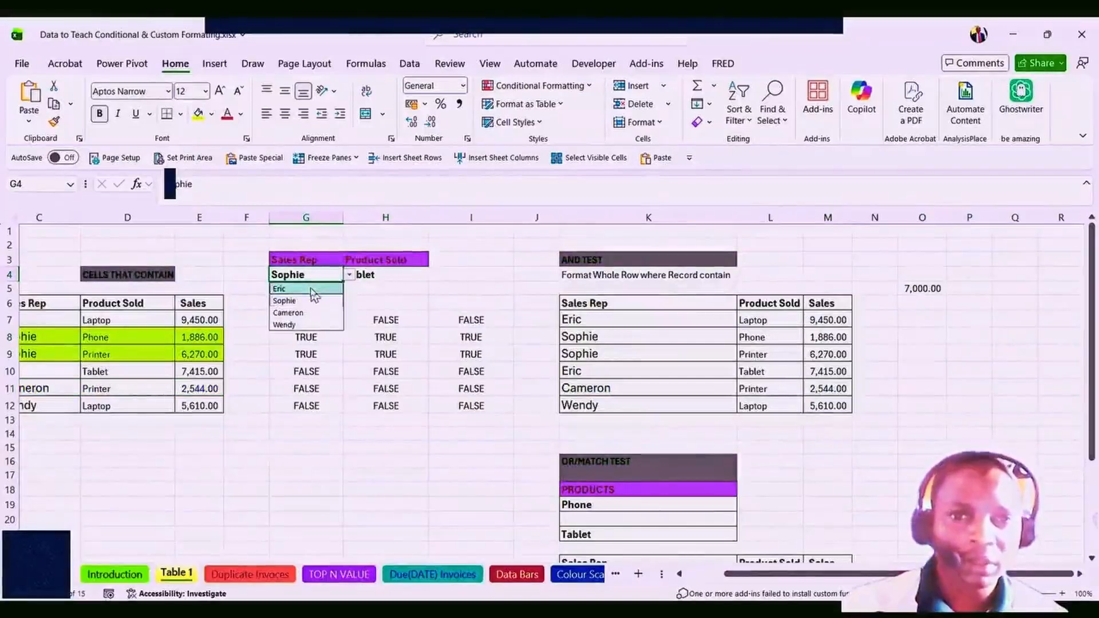
left_click(310, 289)
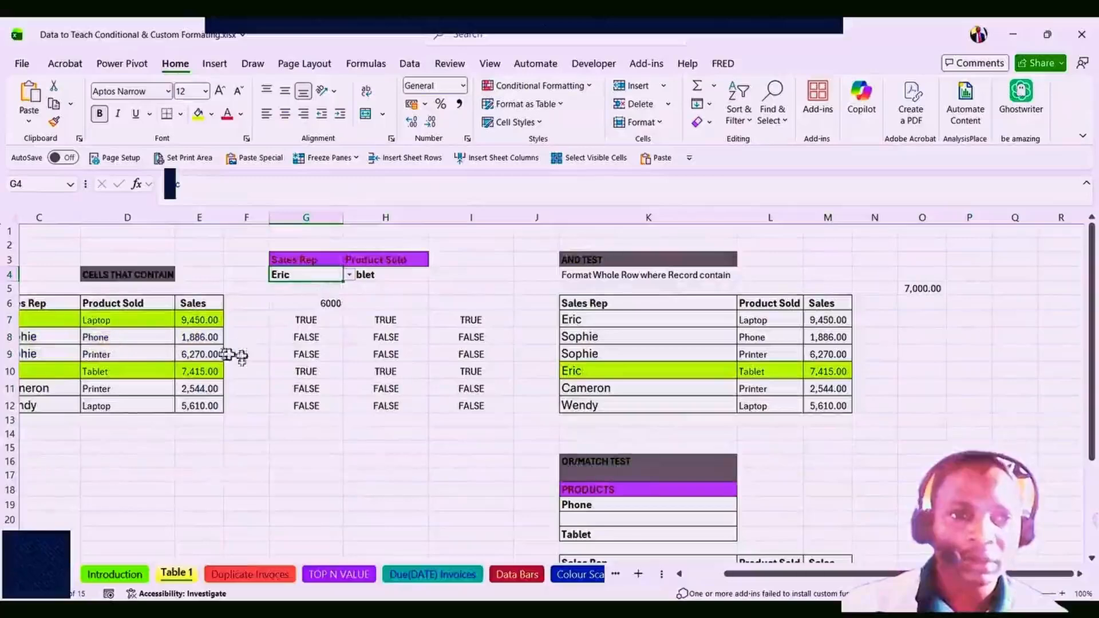
left_click(919, 389)
scroll(733, 343, "down", 1)
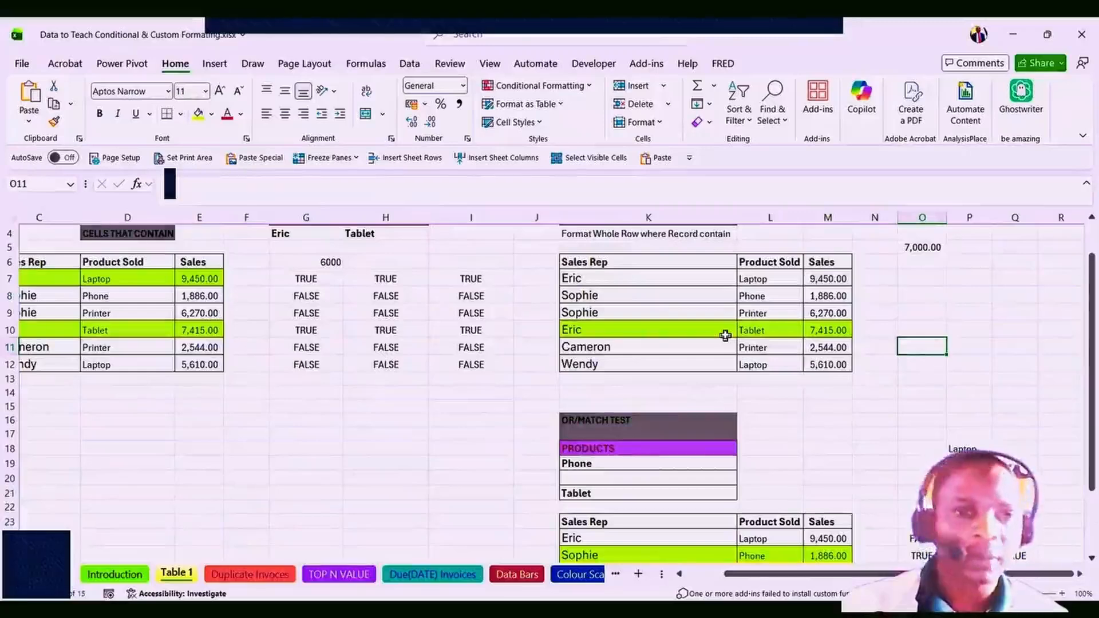
Scroll to the OR/MATCH TEST table and start, then cancel, an =OR( entry in O19.
scroll(689, 328, "up", 1)
scroll(689, 328, "down", 3)
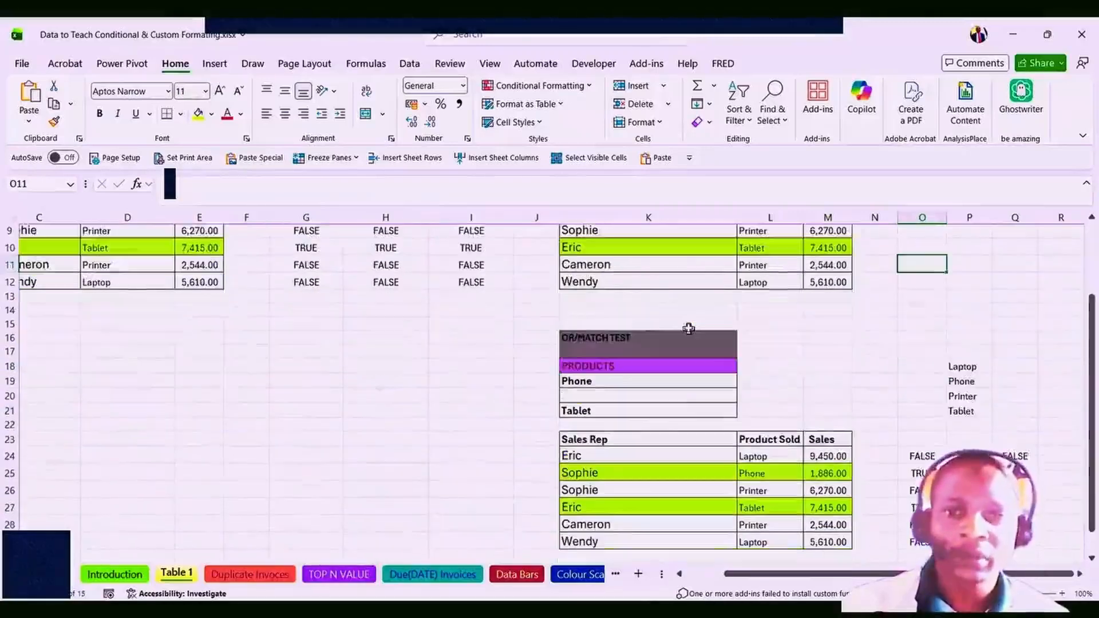
scroll(688, 328, "down", 1)
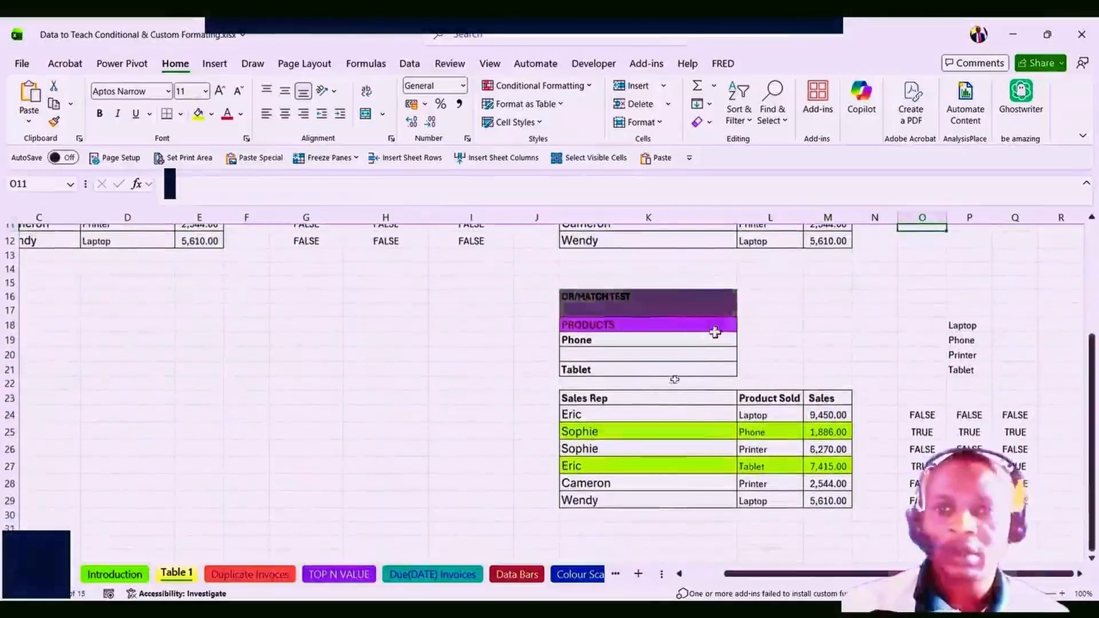
left_click(588, 417)
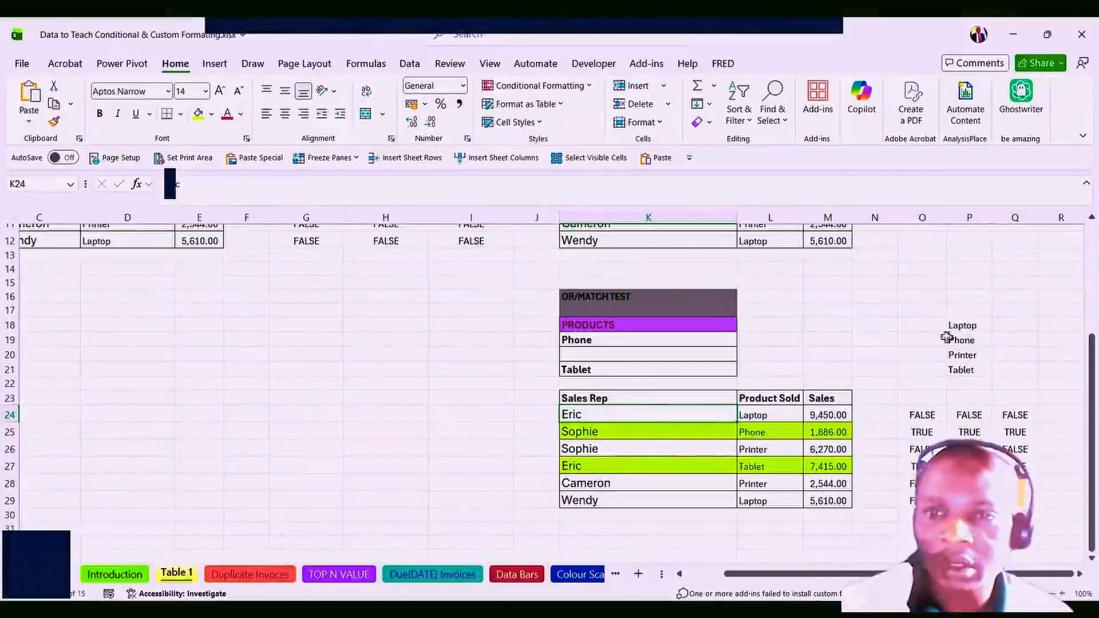
left_click_drag(961, 371, 963, 325)
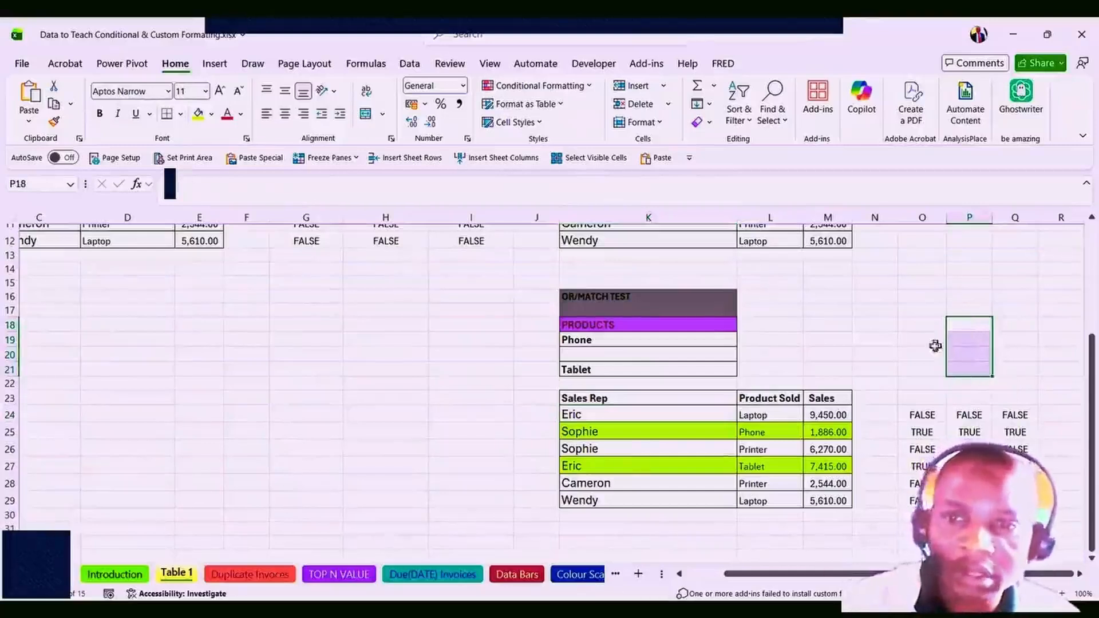
left_click(930, 340)
double_click(930, 340)
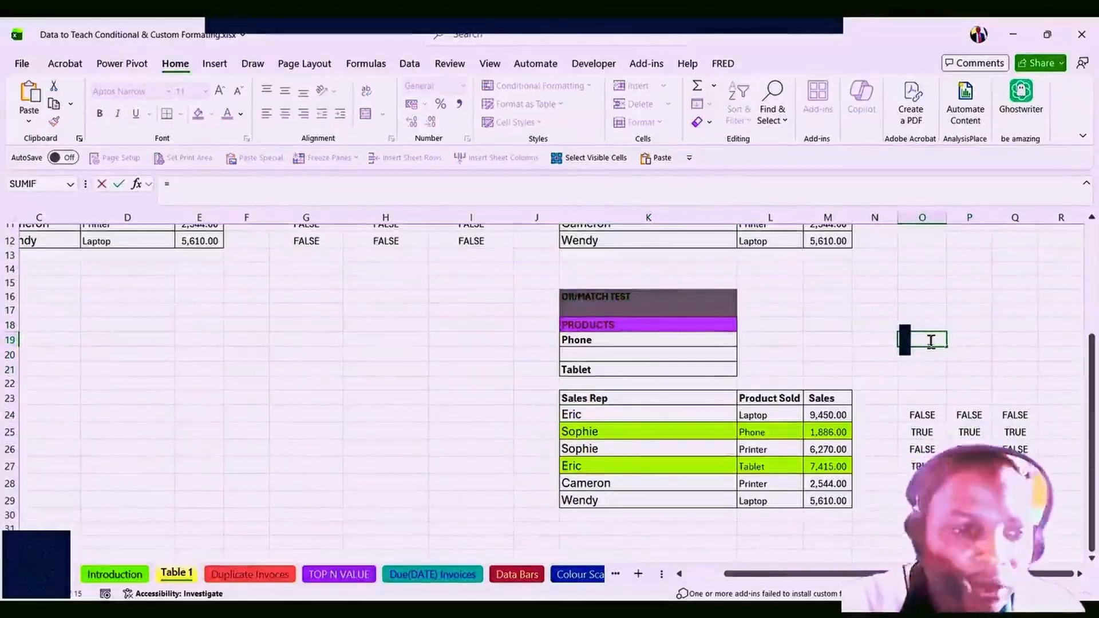
type("OR(")
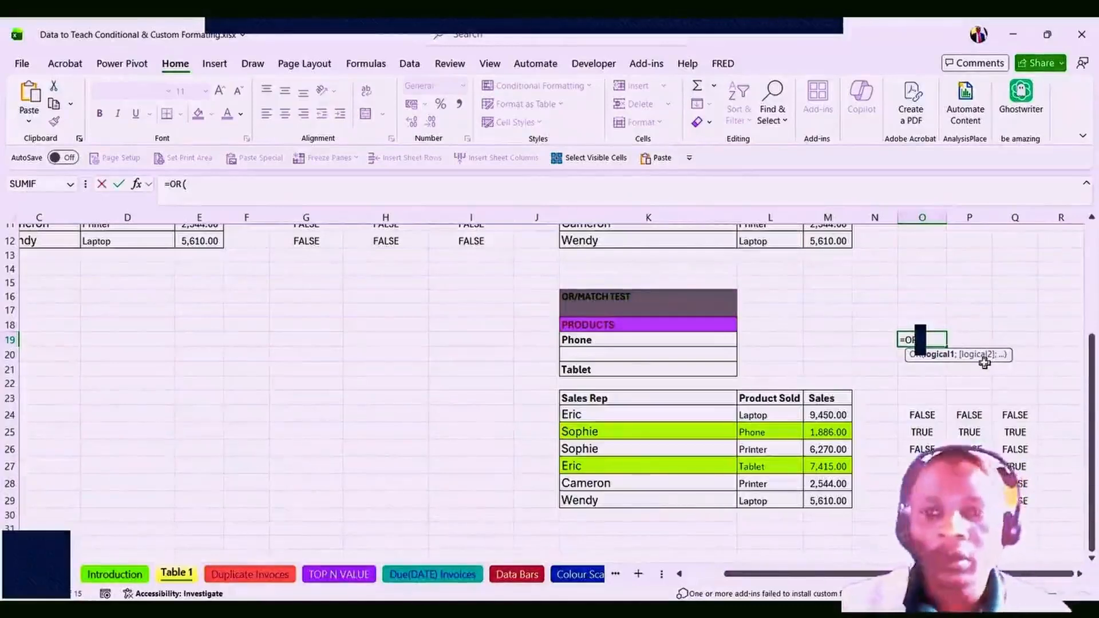
key("Escape")
Open O24's existing OR formula in the formula bar for editing.
left_click(922, 415)
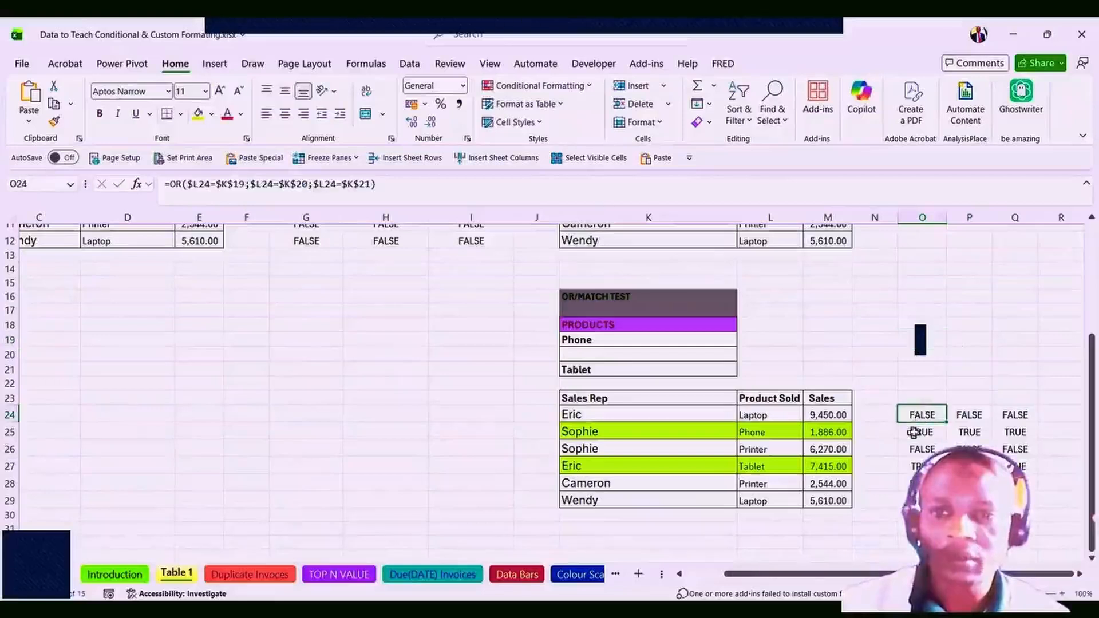
left_click_drag(969, 415, 970, 501)
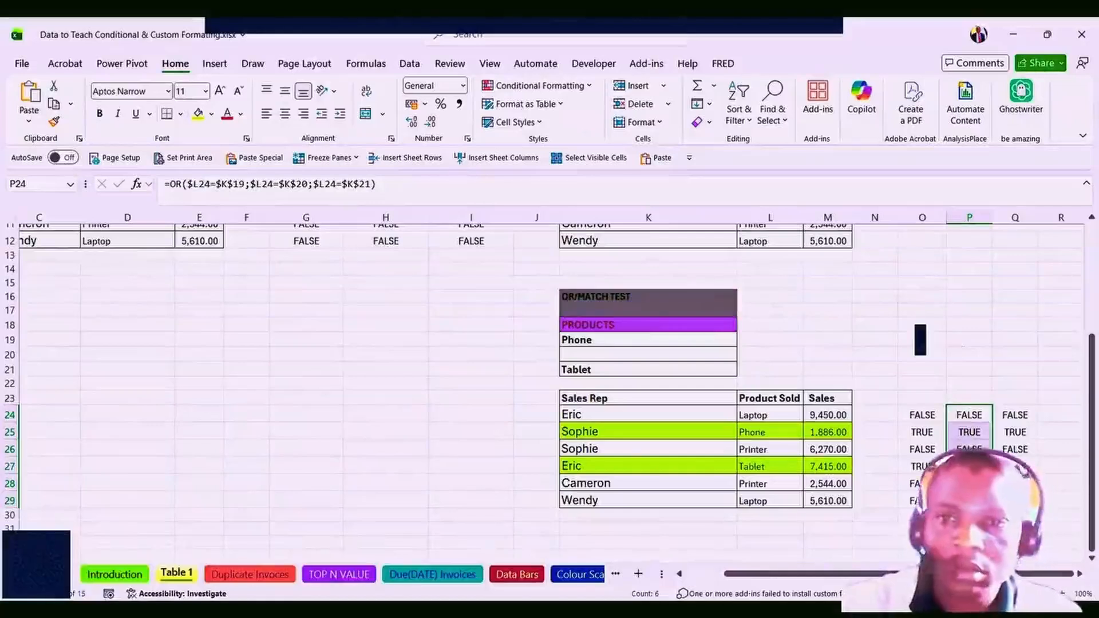
left_click(925, 415)
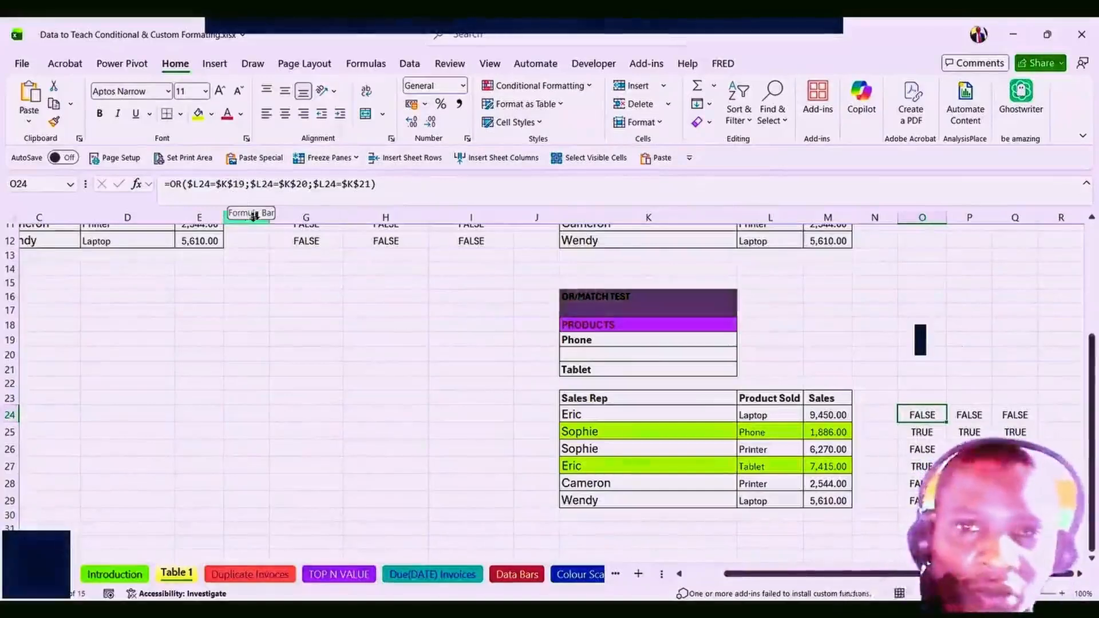
left_click(209, 187)
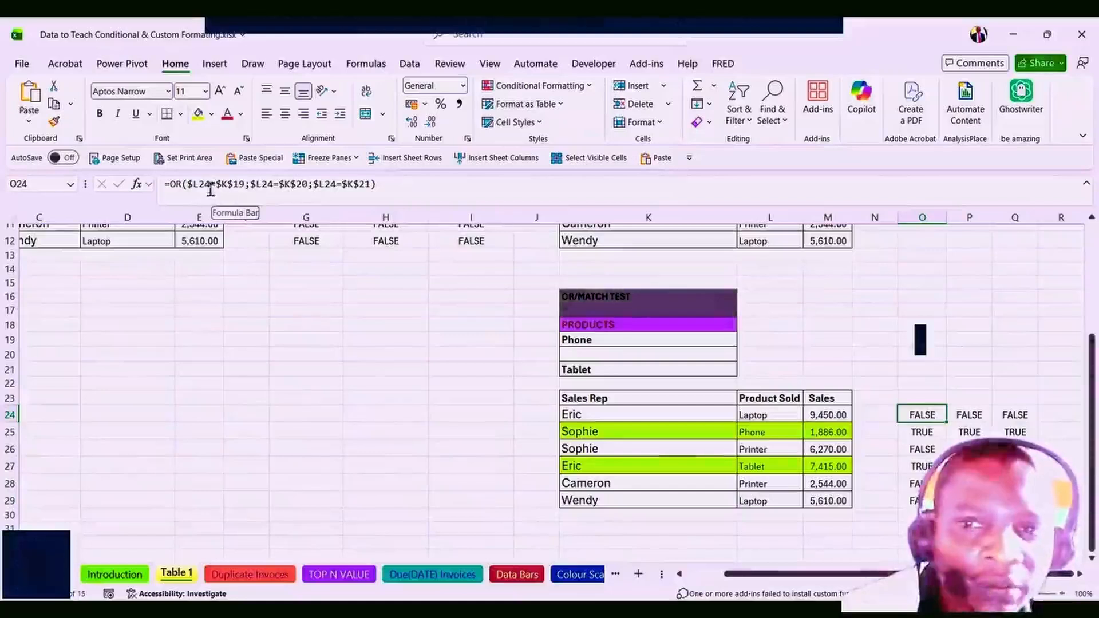
Review the OR formula's conditions, including the $K$21 Tablet reference, leaving it unchanged.
left_click(204, 220)
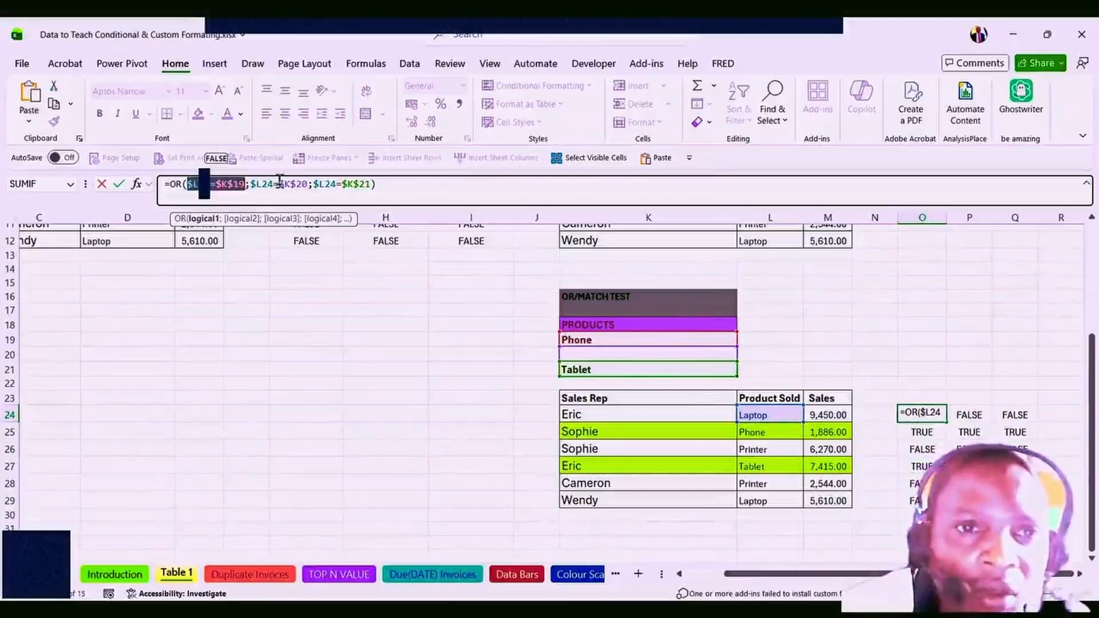
left_click(244, 219)
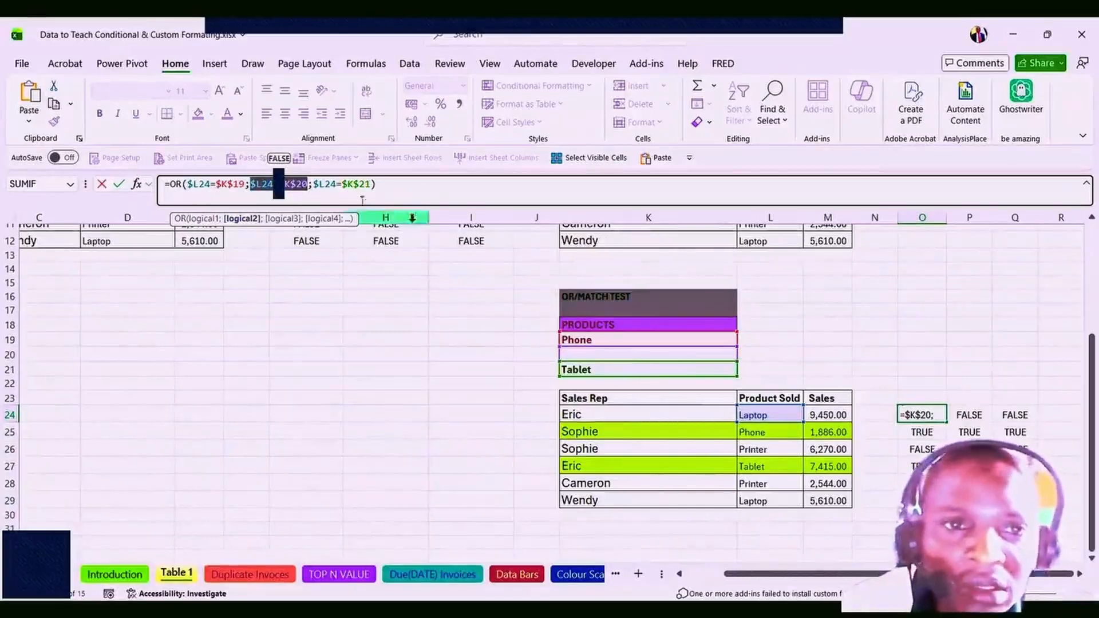
left_click(344, 186)
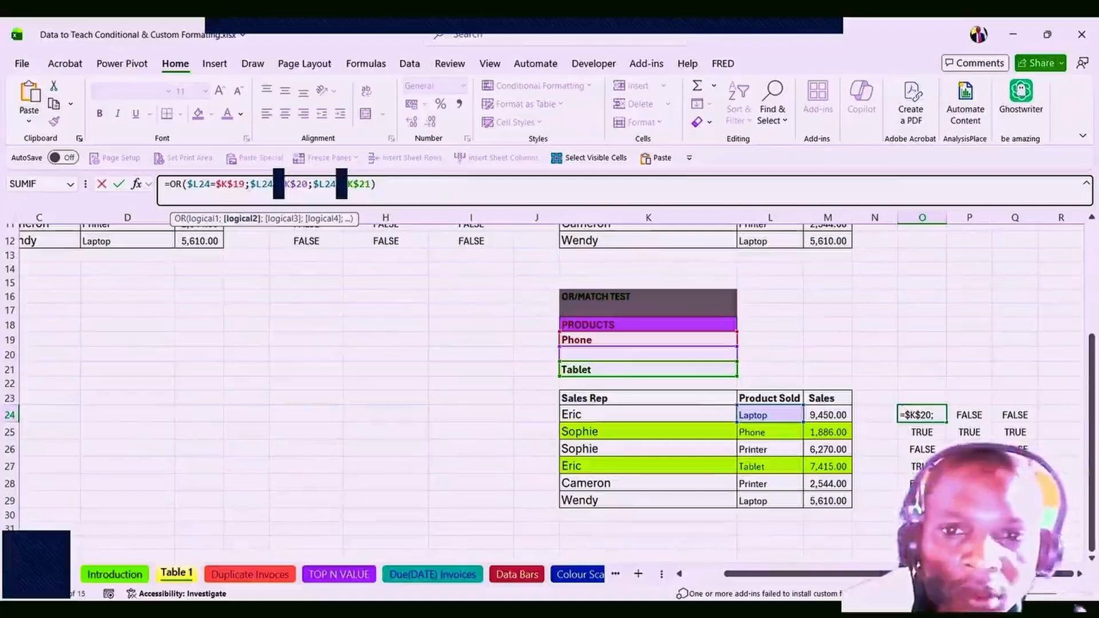
left_click_drag(345, 184, 371, 184)
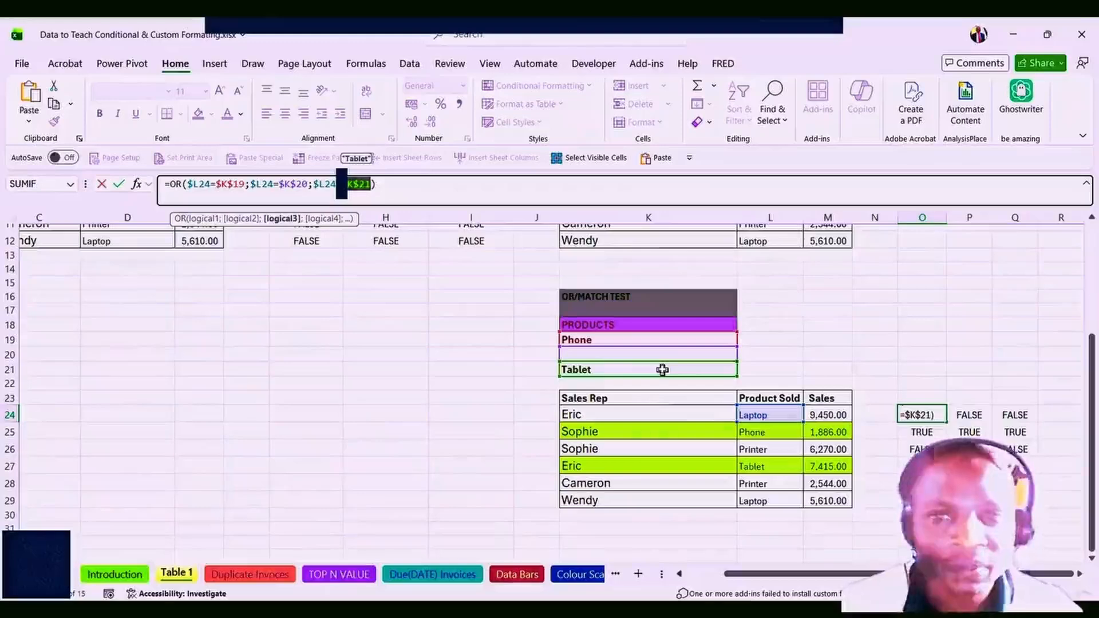
key("Return")
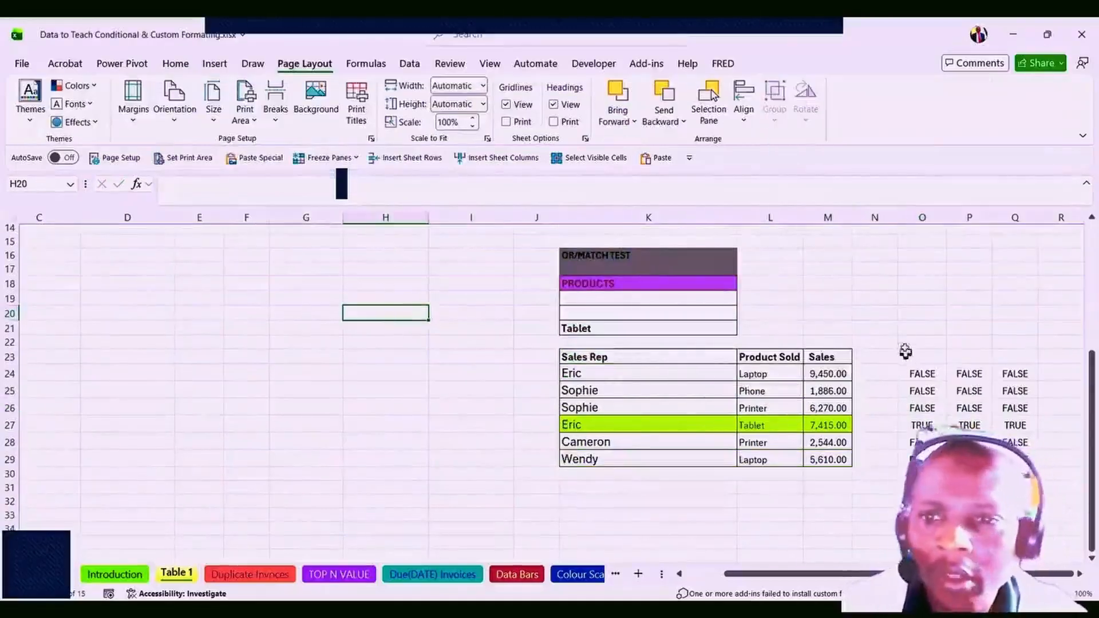
left_click(918, 312)
left_click(682, 312)
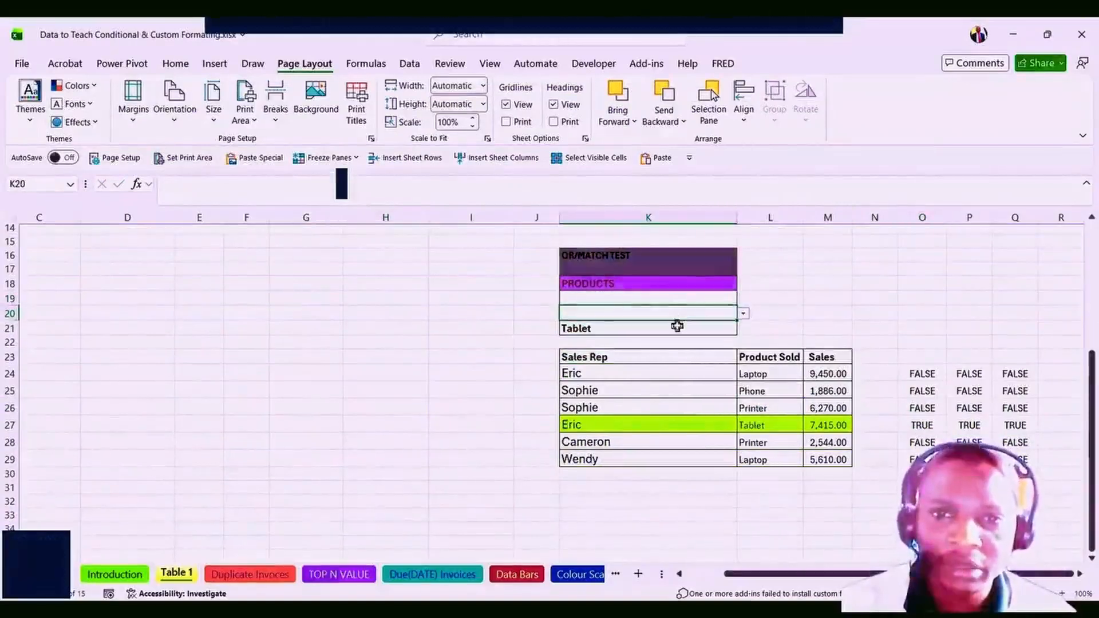
left_click(678, 326)
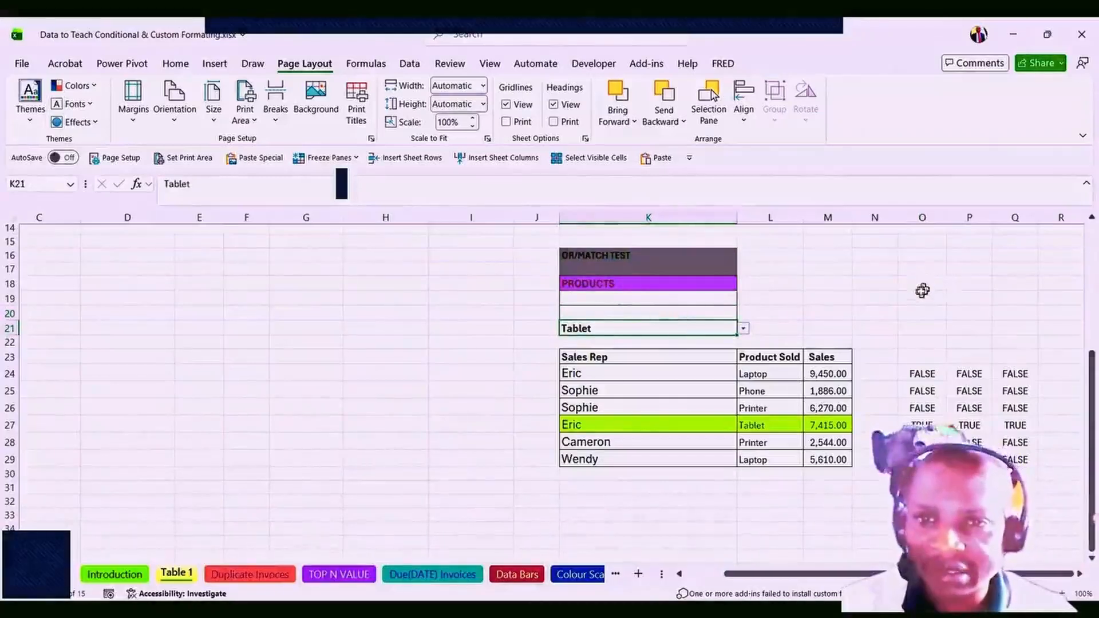
left_click(684, 307)
left_click_drag(672, 294, 668, 324)
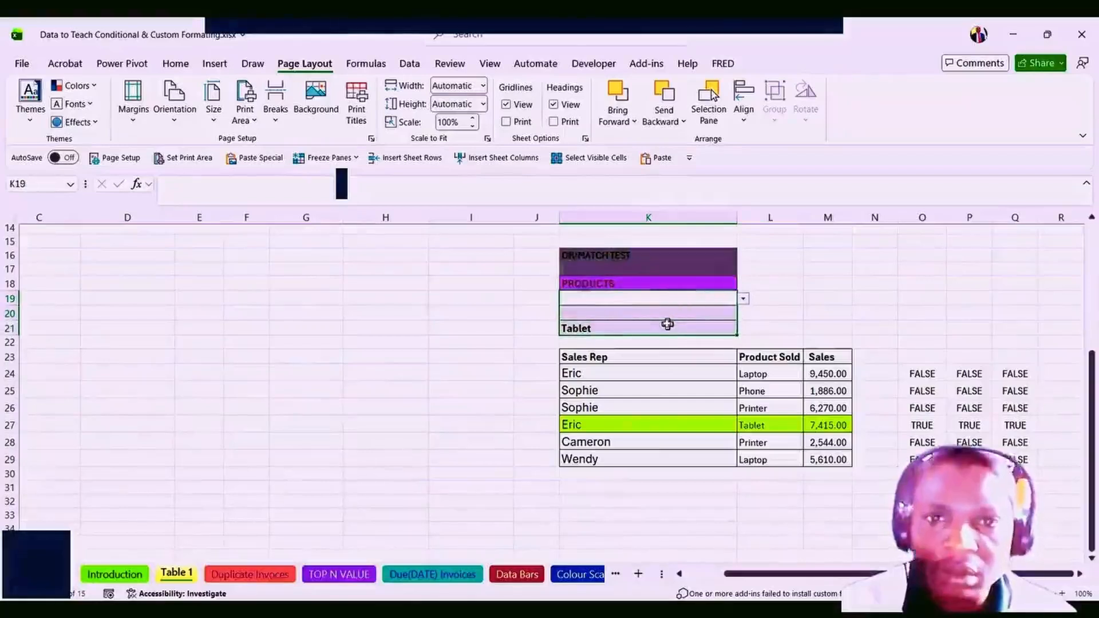
left_click(408, 68)
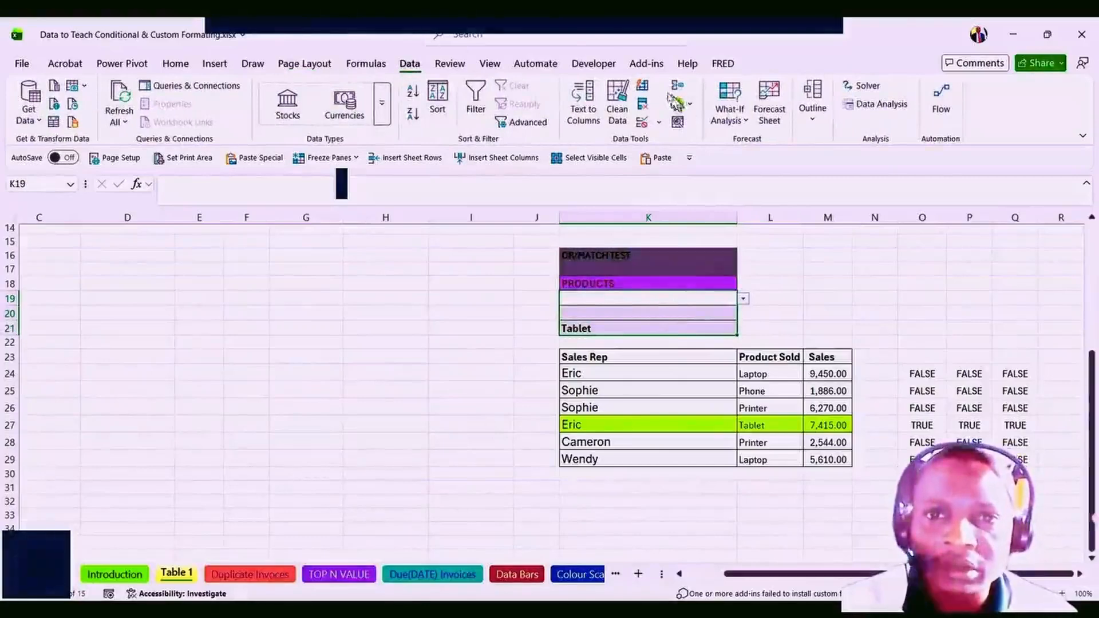
left_click(658, 122)
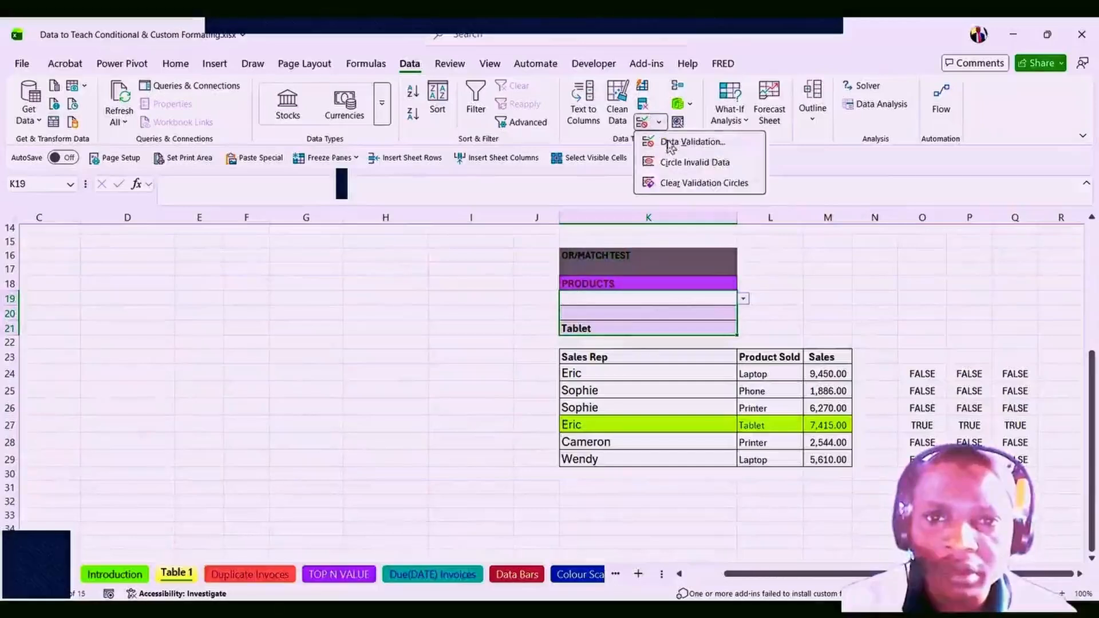
left_click(671, 145)
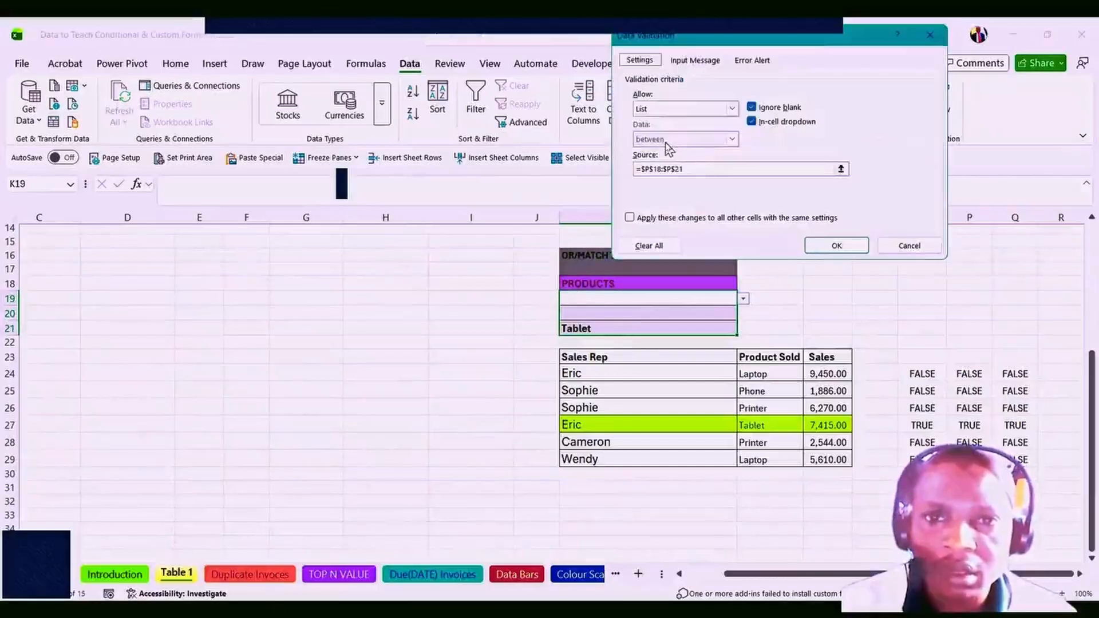
left_click(932, 40)
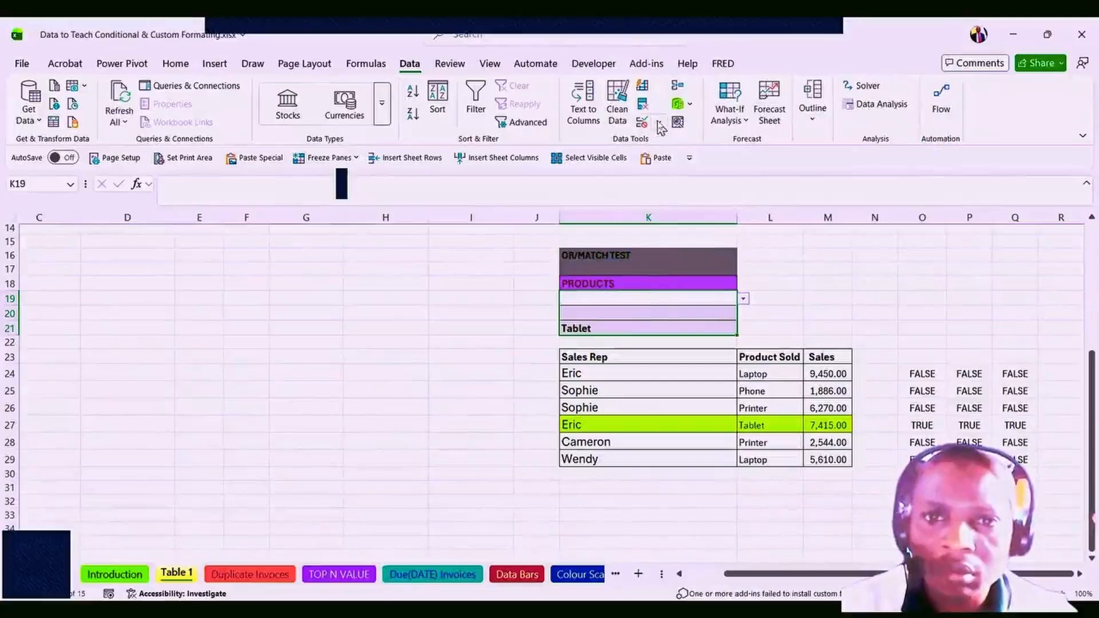
left_click(724, 300)
left_click_drag(749, 309, 747, 320)
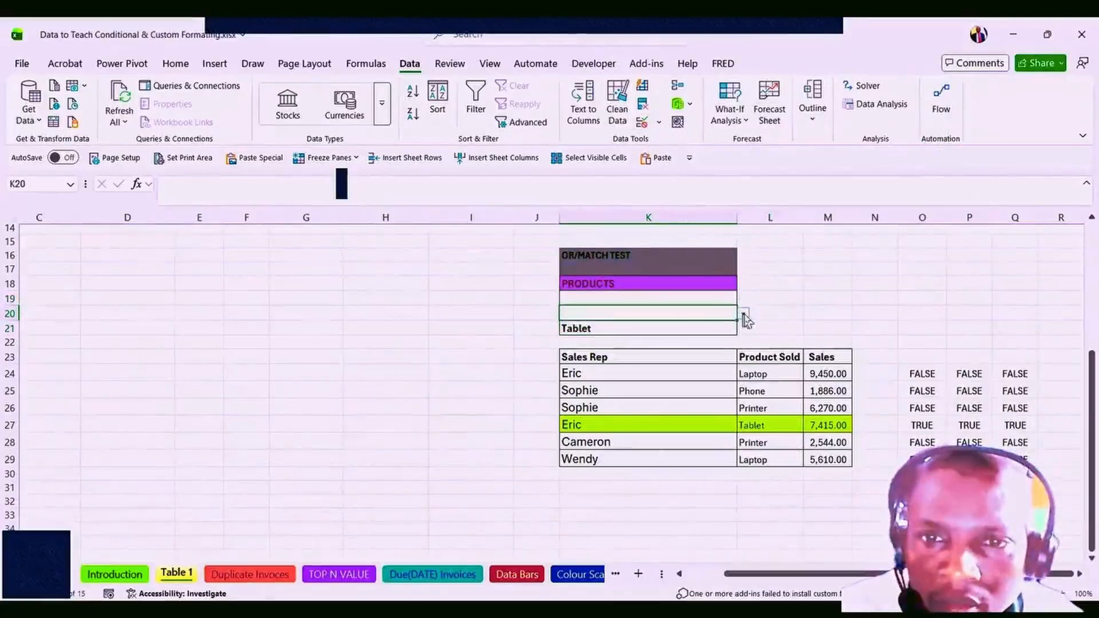
left_click(700, 297)
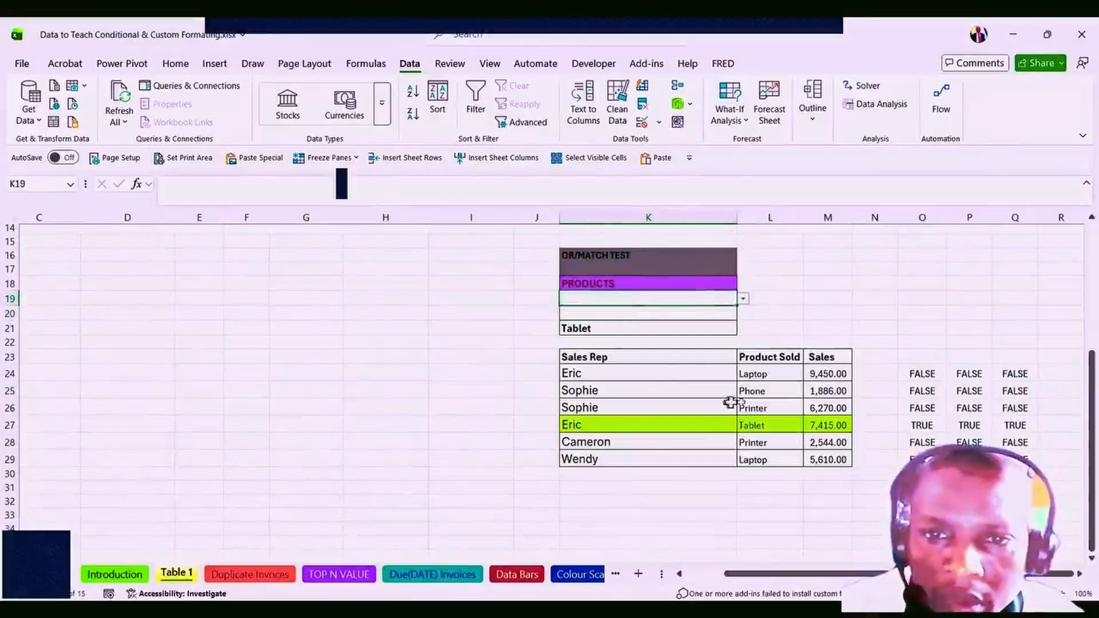
left_click(778, 526)
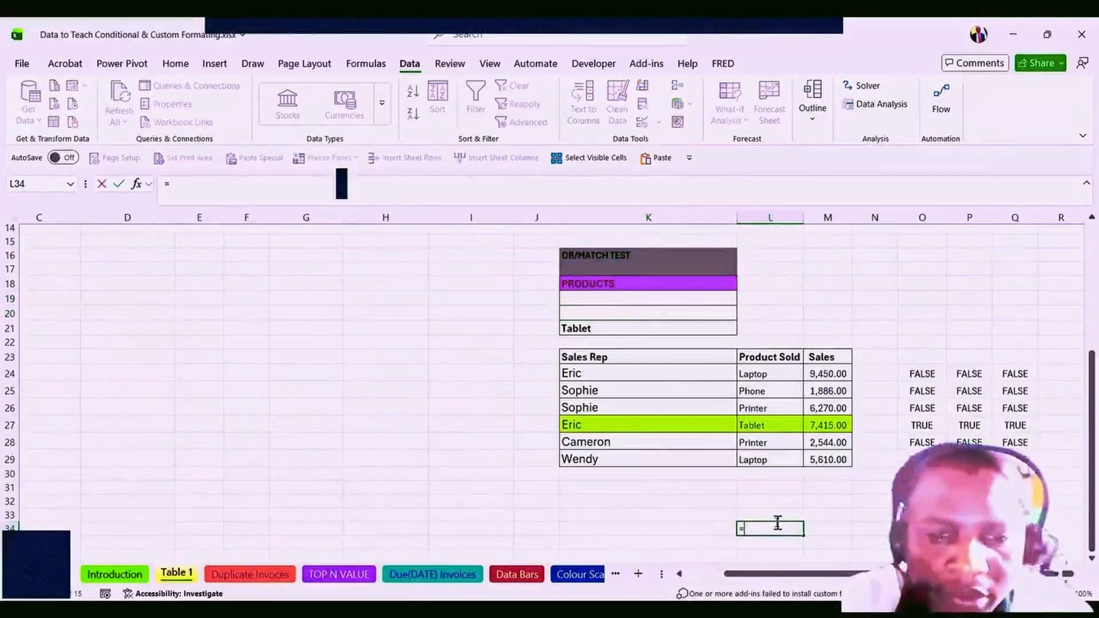
Start a UNIQUE formula in L34 over the Product Sold range from L24 down.
type("=")
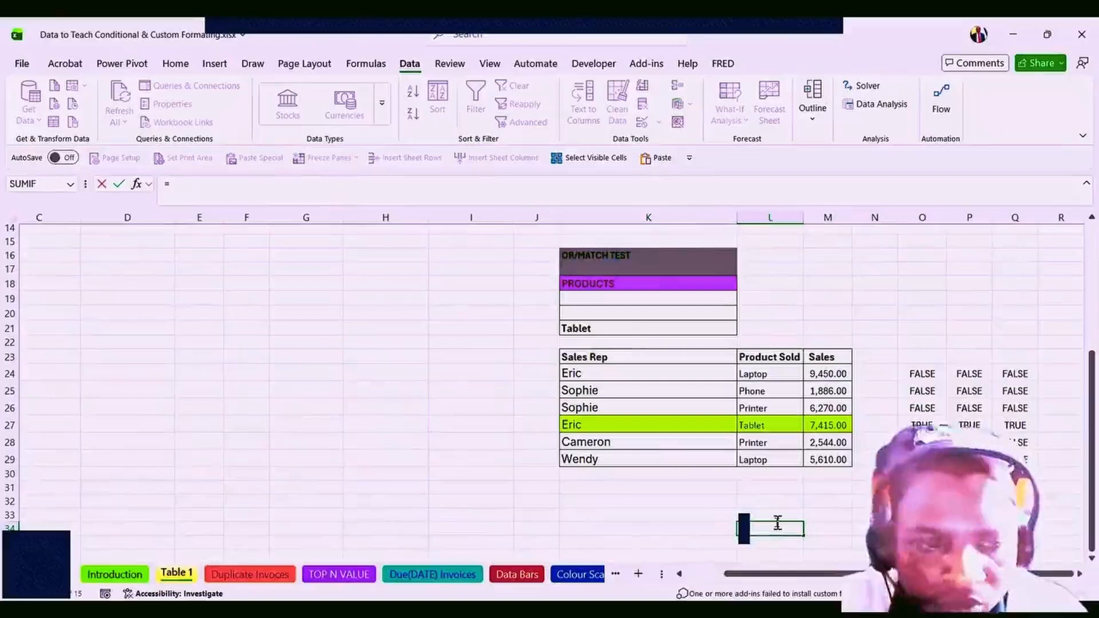
type("UNI")
key("Down")
key("Down")
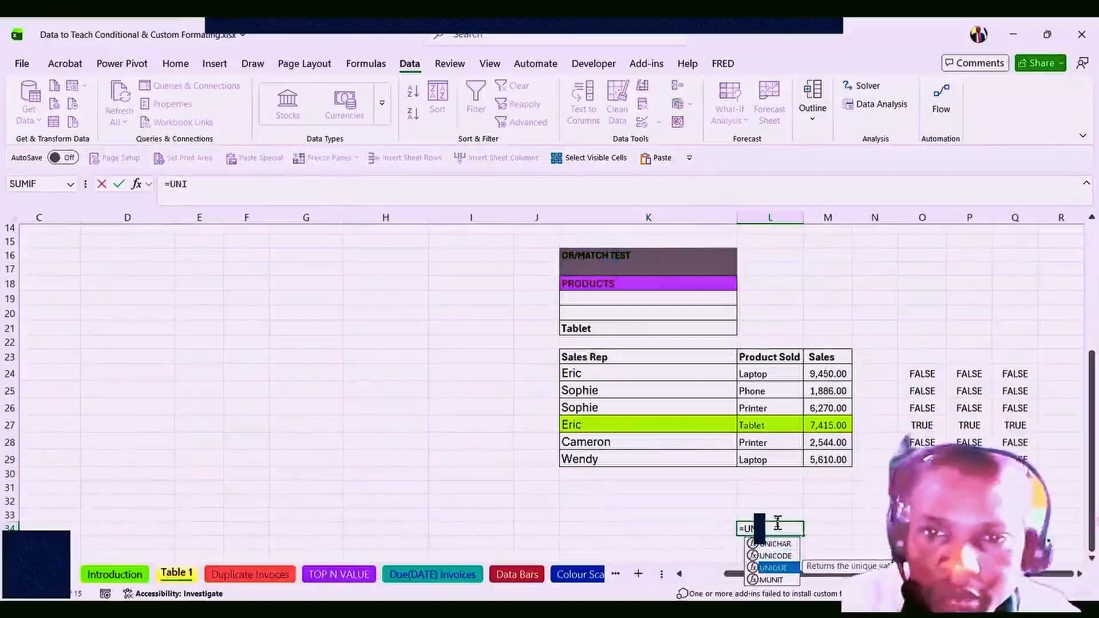
key("Tab")
left_click(755, 374)
left_click_drag(755, 375, 756, 458)
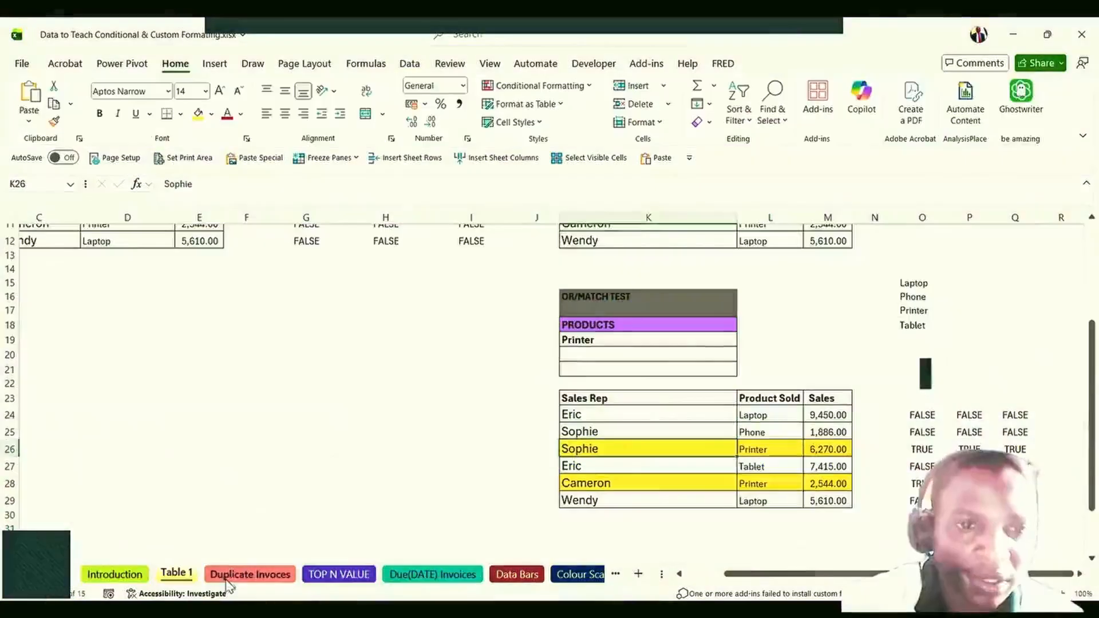
Switch to the Duplicate Invoces sheet and review the product entries in C9–C14.
left_click(229, 576)
left_click(181, 421)
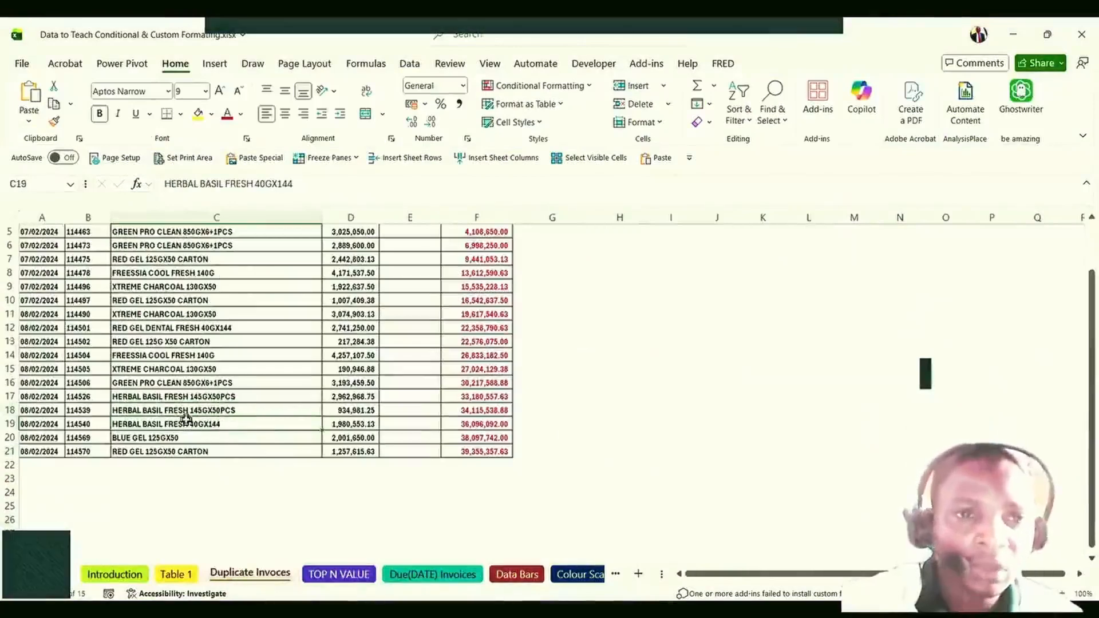
scroll(181, 419, "up", 2)
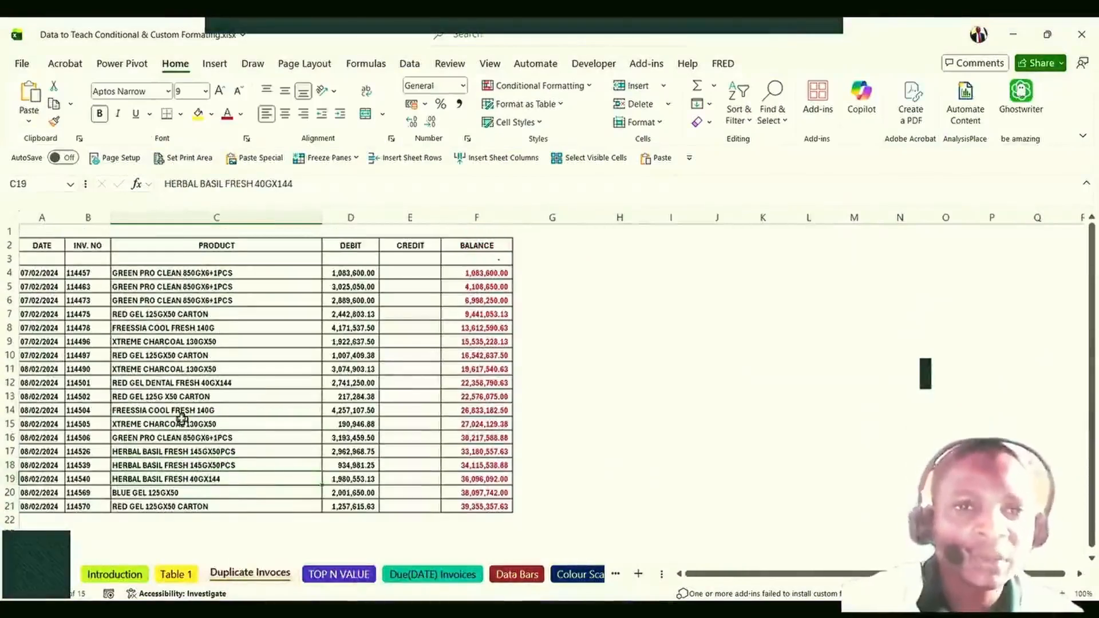
left_click(148, 371)
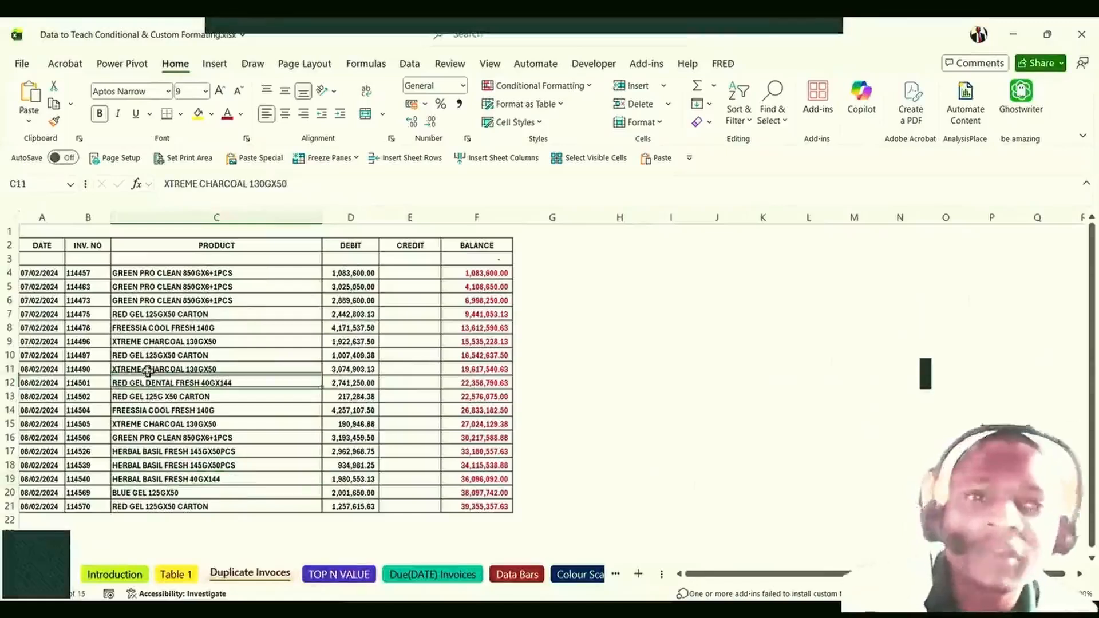
scroll(148, 371, "down", 1)
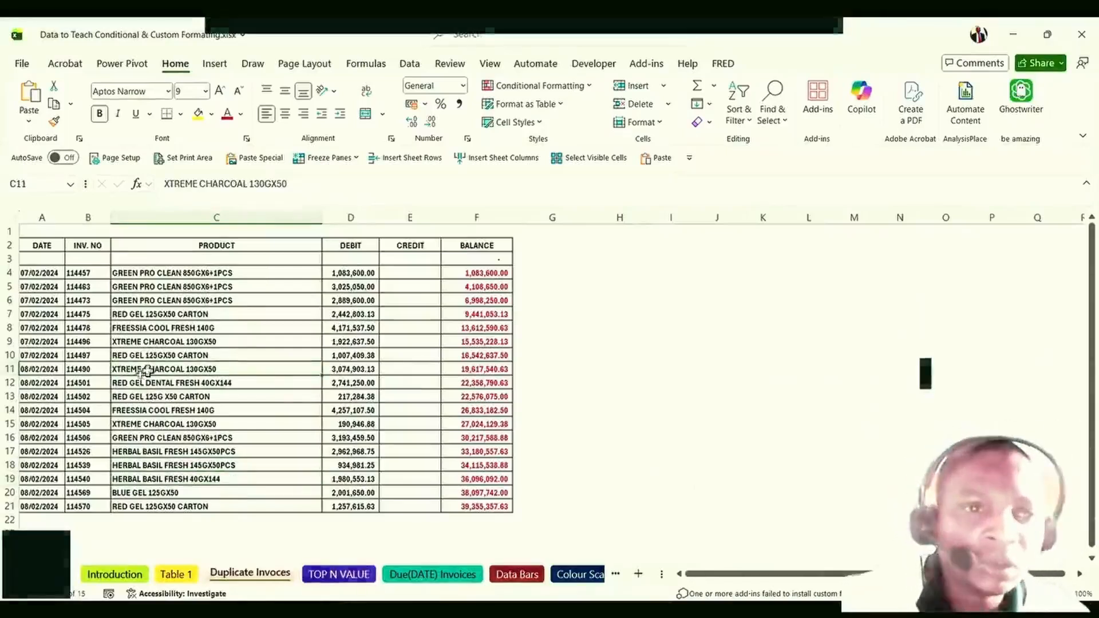
left_click(147, 366)
scroll(147, 362, "down", 2)
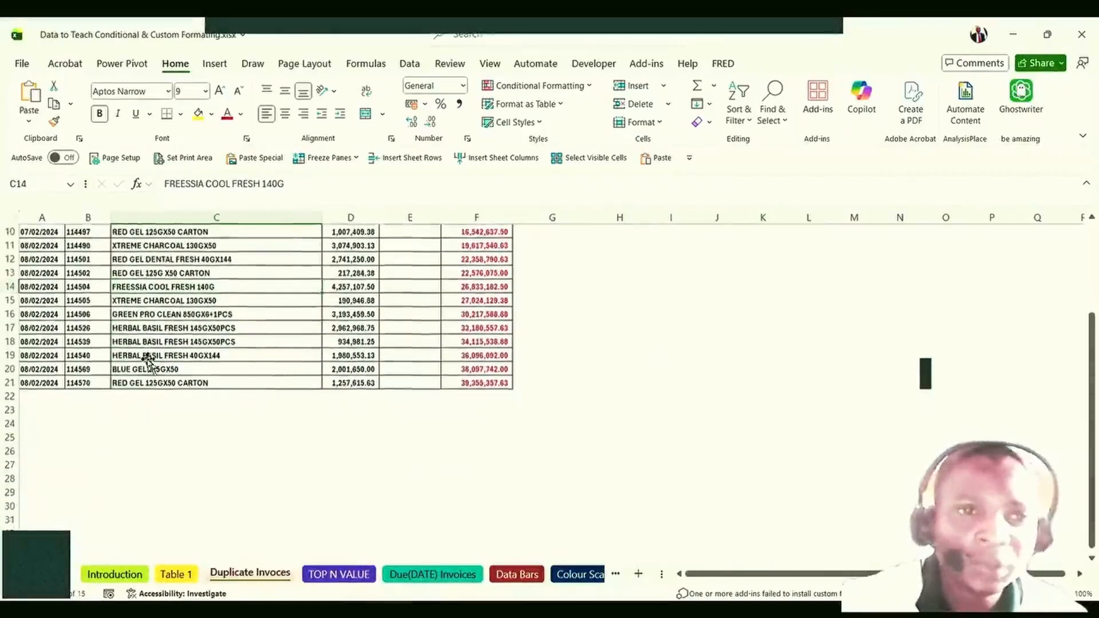
scroll(146, 357, "up", 3)
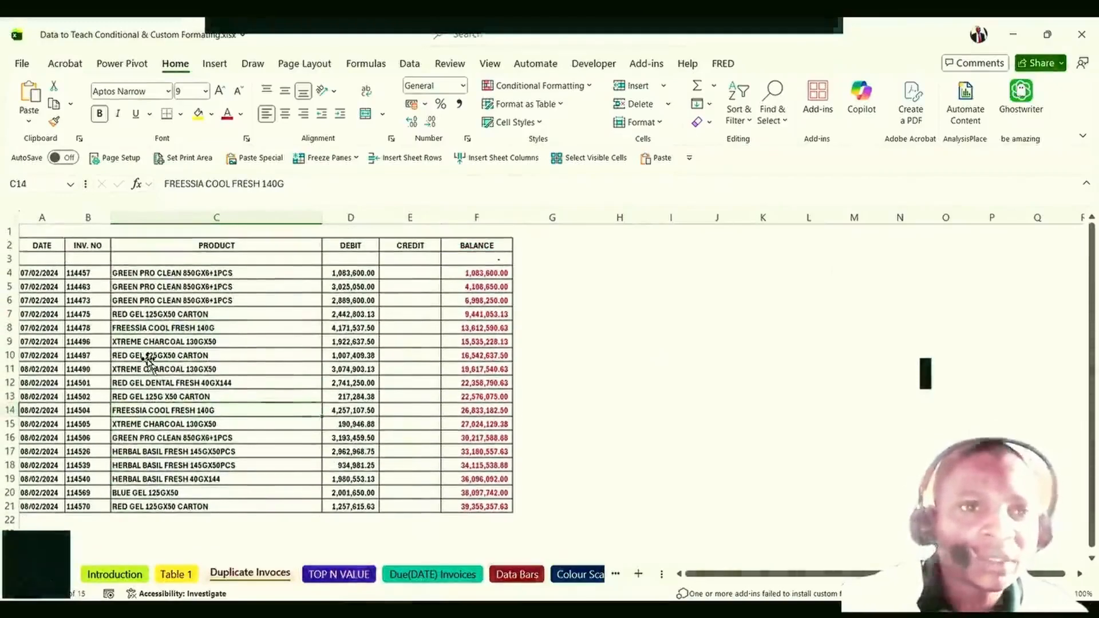
left_click(148, 342)
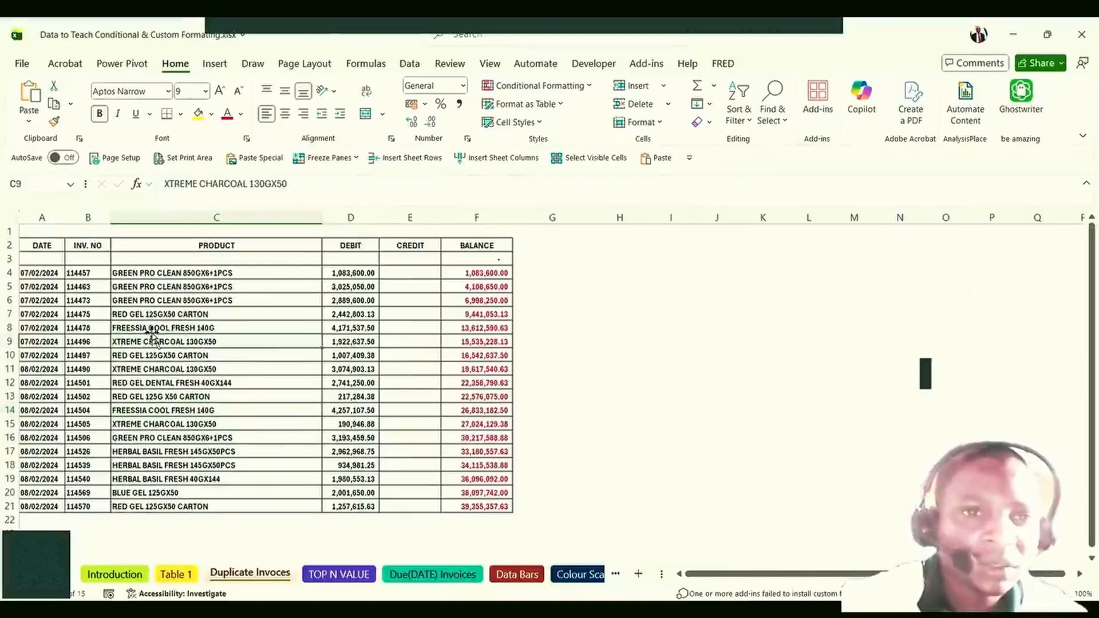
Inspect the debit amounts in D12 and D14 and the balance formulas in F4 and F13.
left_click(348, 379)
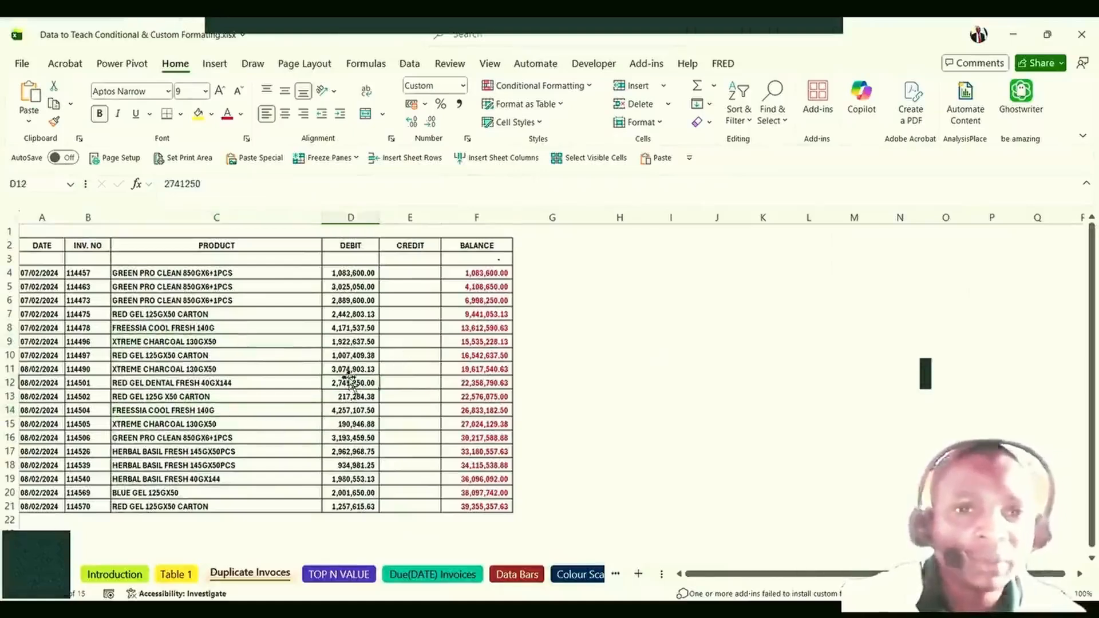
left_click(468, 277)
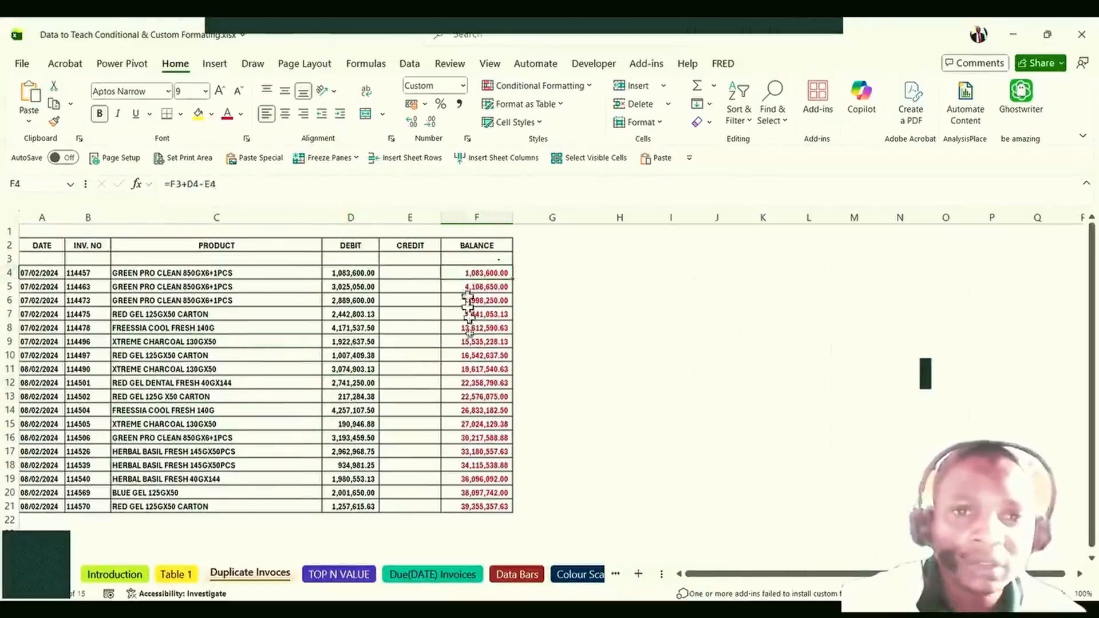
left_click(478, 395)
scroll(478, 395, "down", 1)
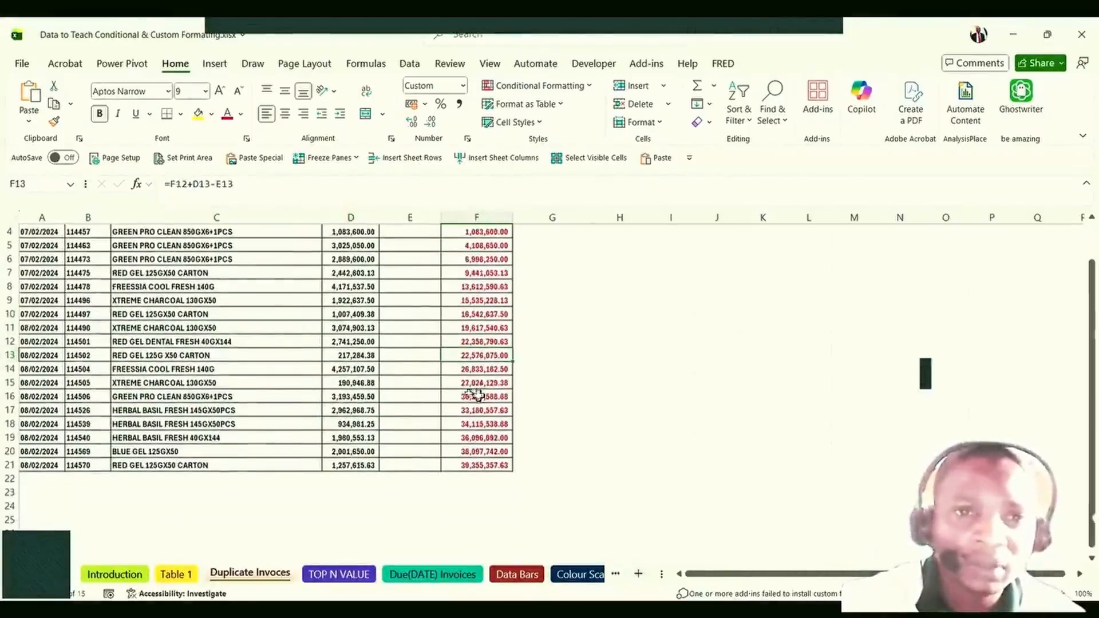
left_click(201, 329)
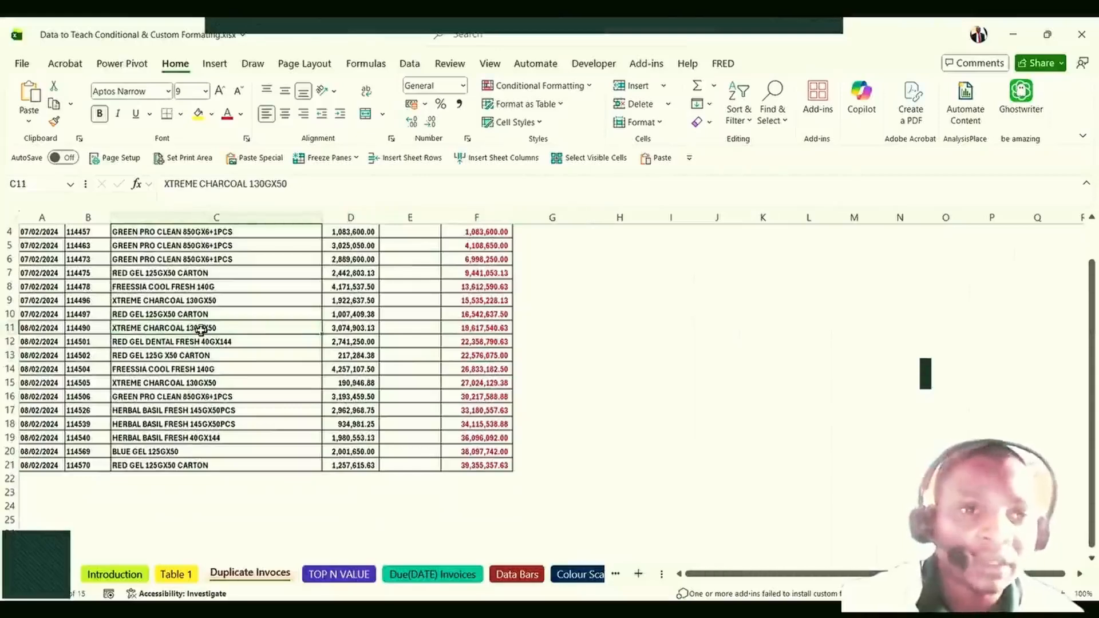
scroll(335, 218, "up", 1)
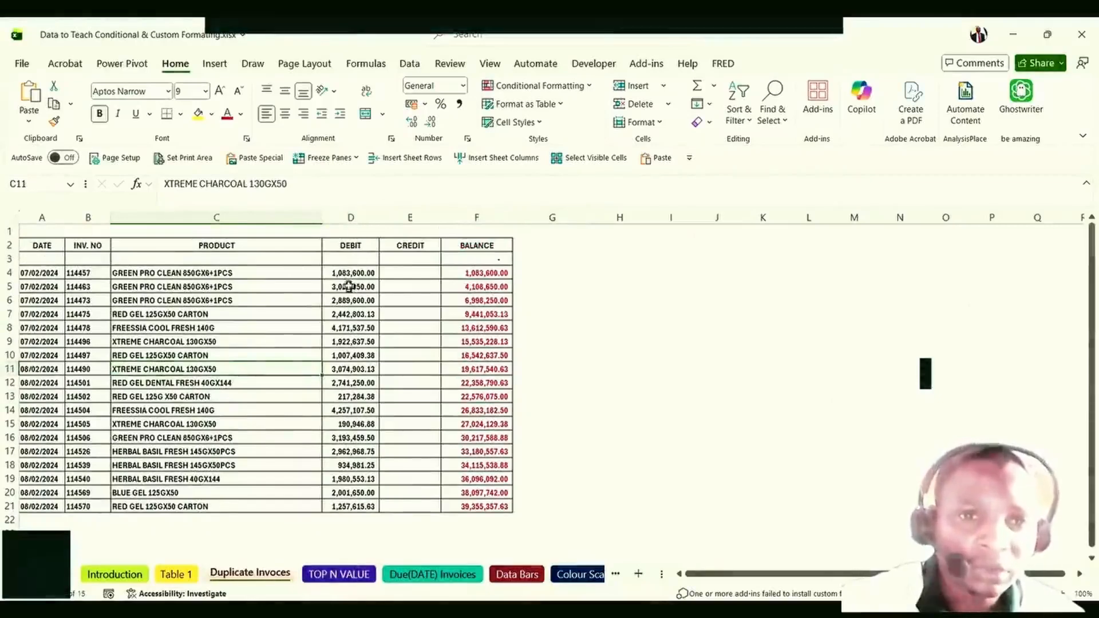
left_click(346, 403)
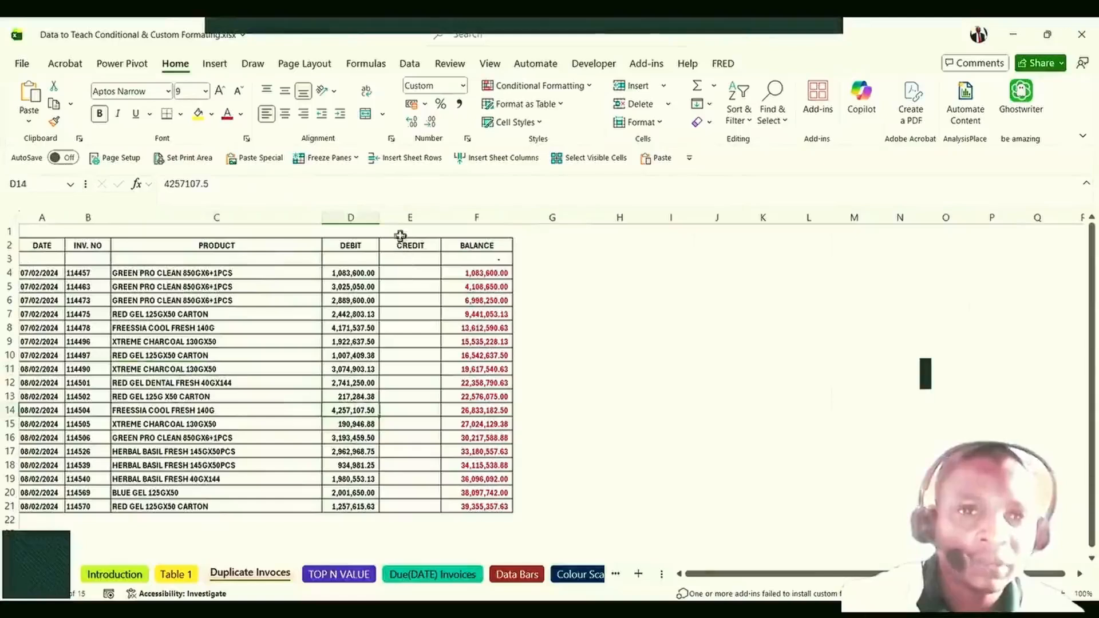
Enter a 5,000,000 credit in E14 and check the final balance in F21.
left_click(413, 410)
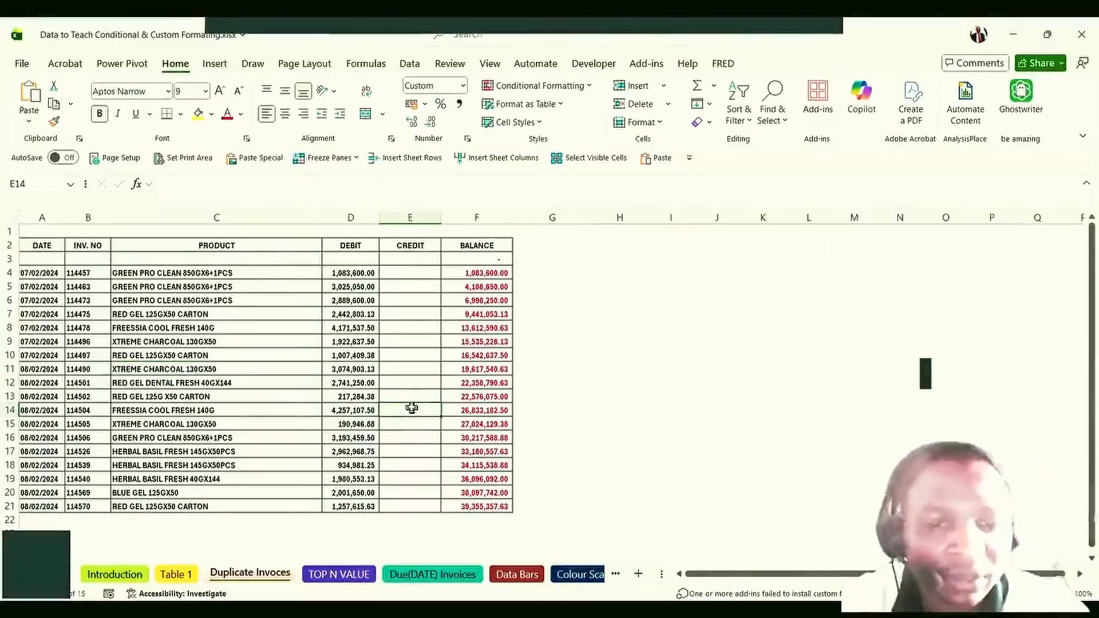
type("5")
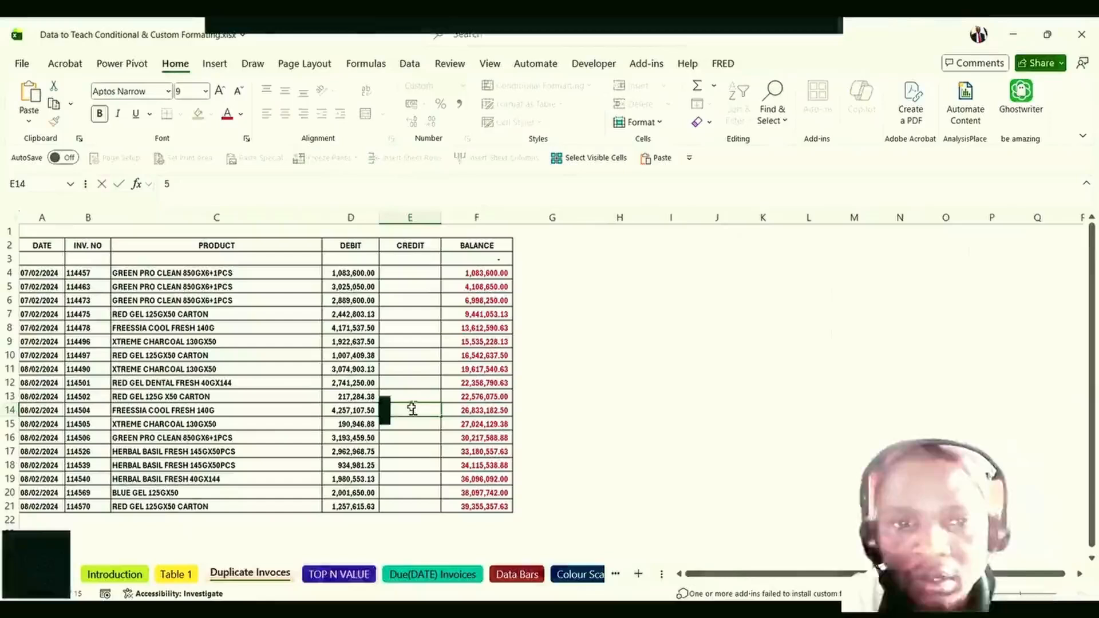
type(",000,000")
key("Return")
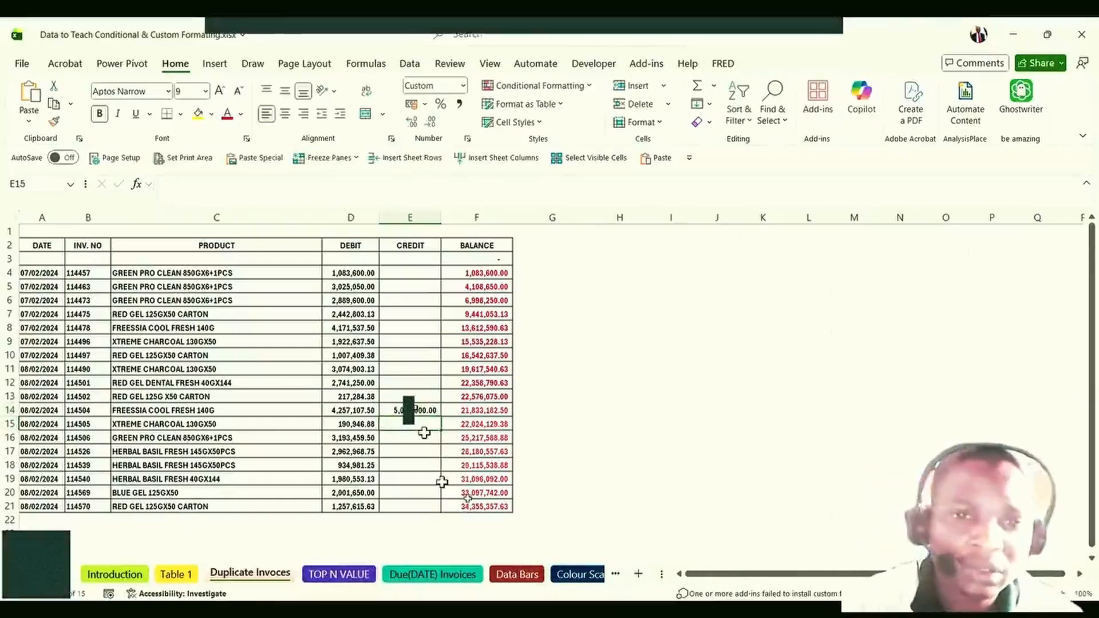
left_click(468, 505)
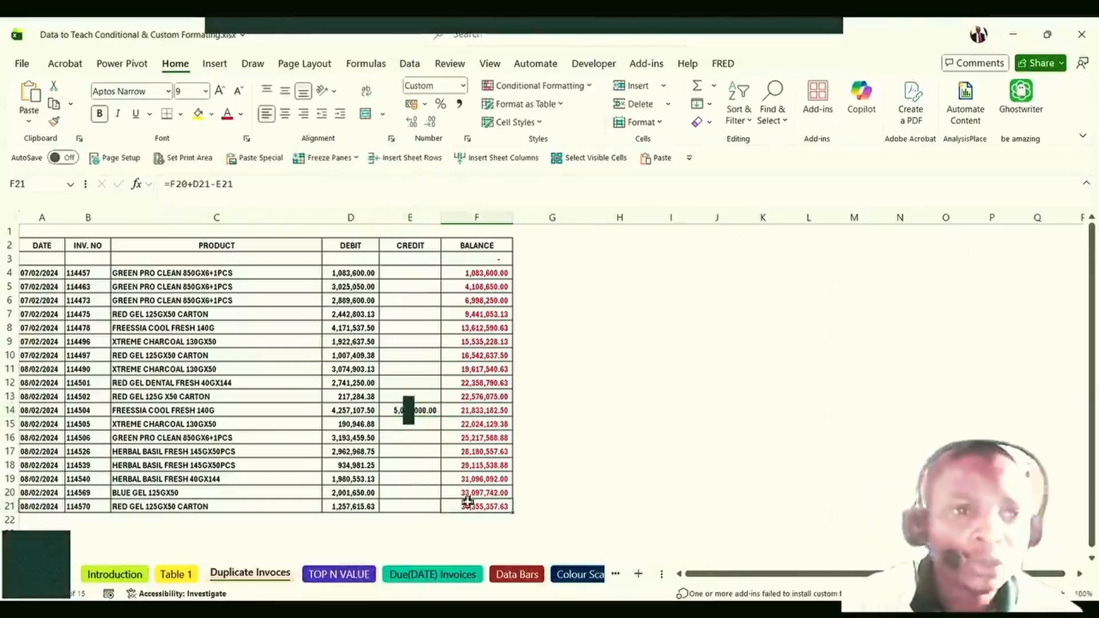
left_click(69, 342)
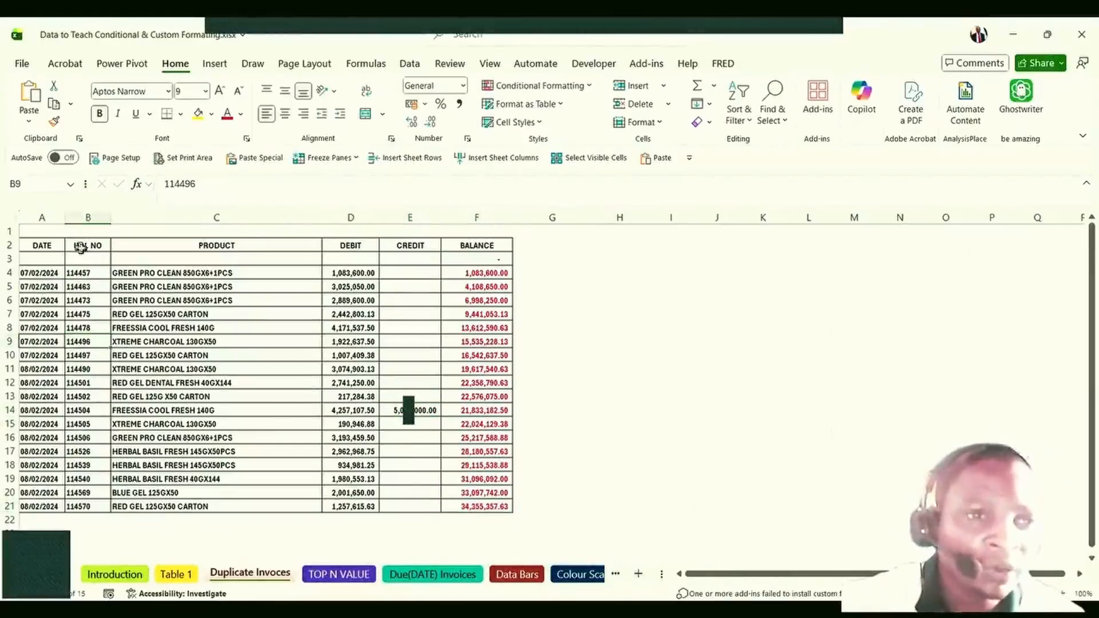
left_click(87, 354)
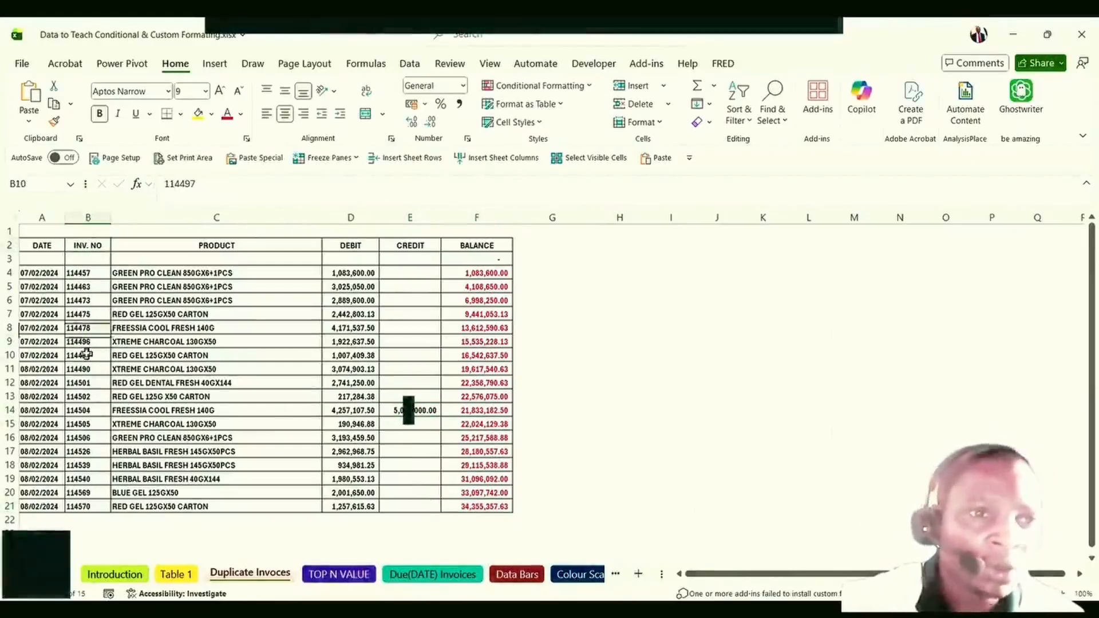
scroll(85, 395, "down", 2)
Check the last invoice numbers down to B21 and B22, then select all of column B.
left_click(86, 397)
left_click(83, 405)
left_click(83, 421)
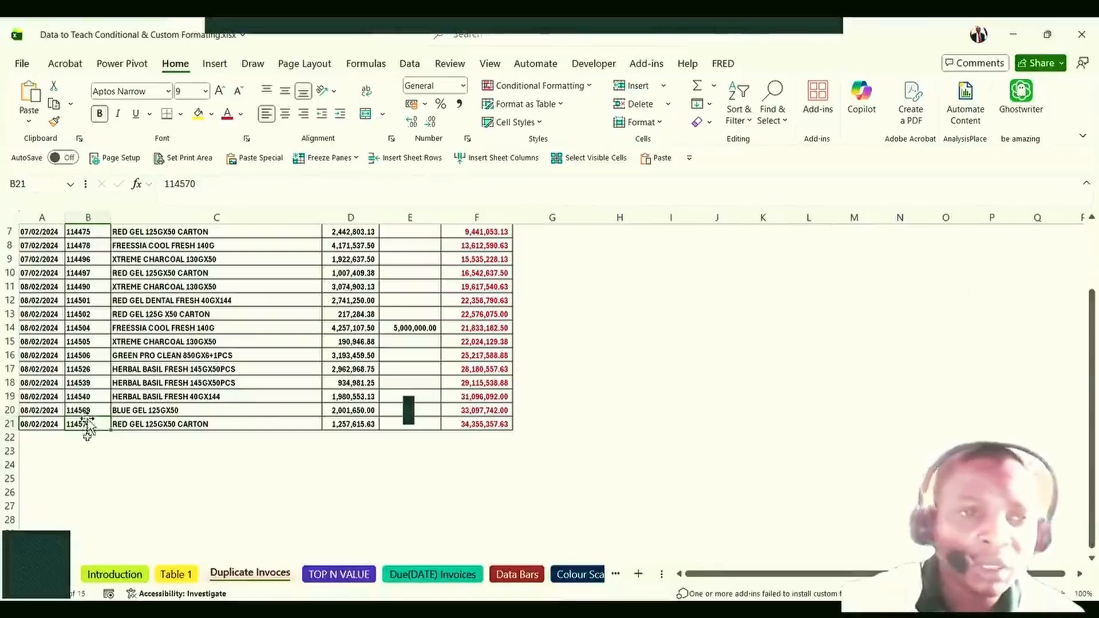
left_click(83, 435)
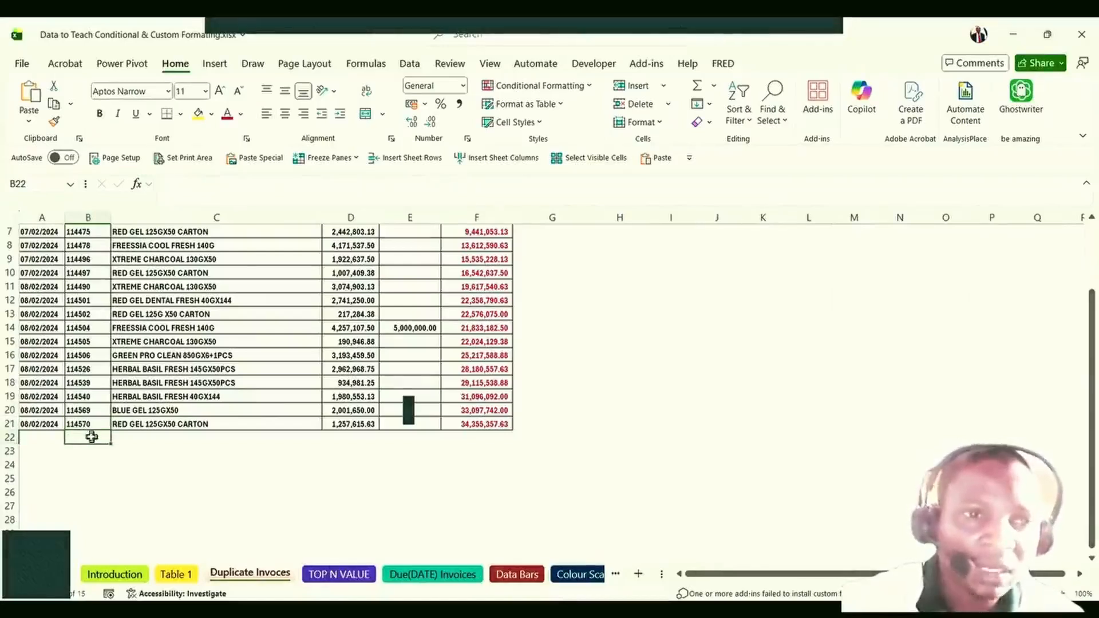
left_click(86, 424)
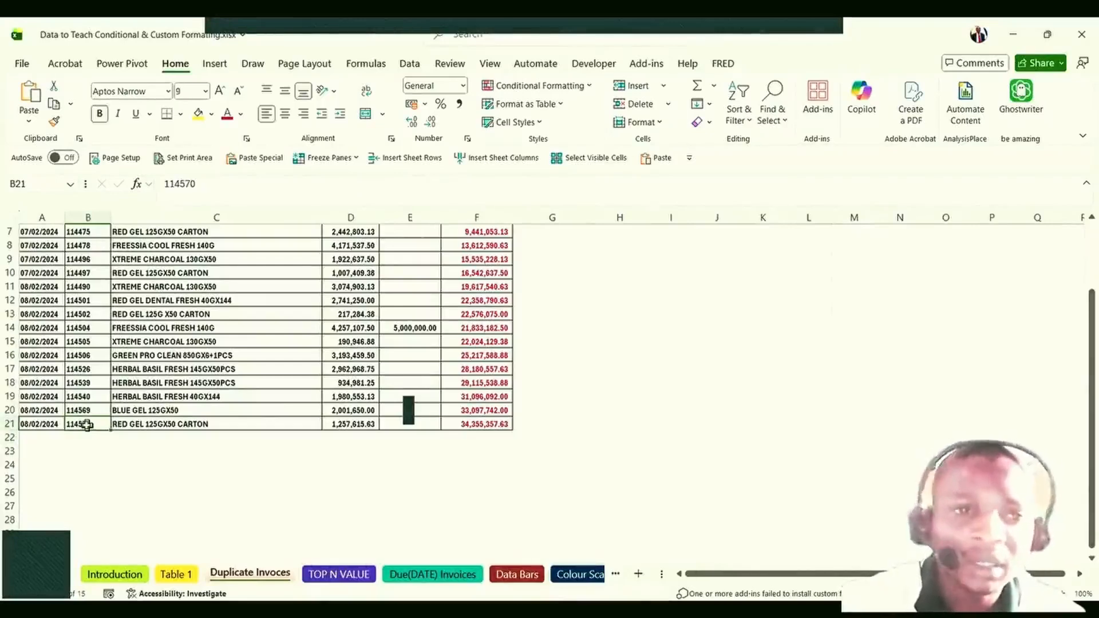
left_click(83, 438)
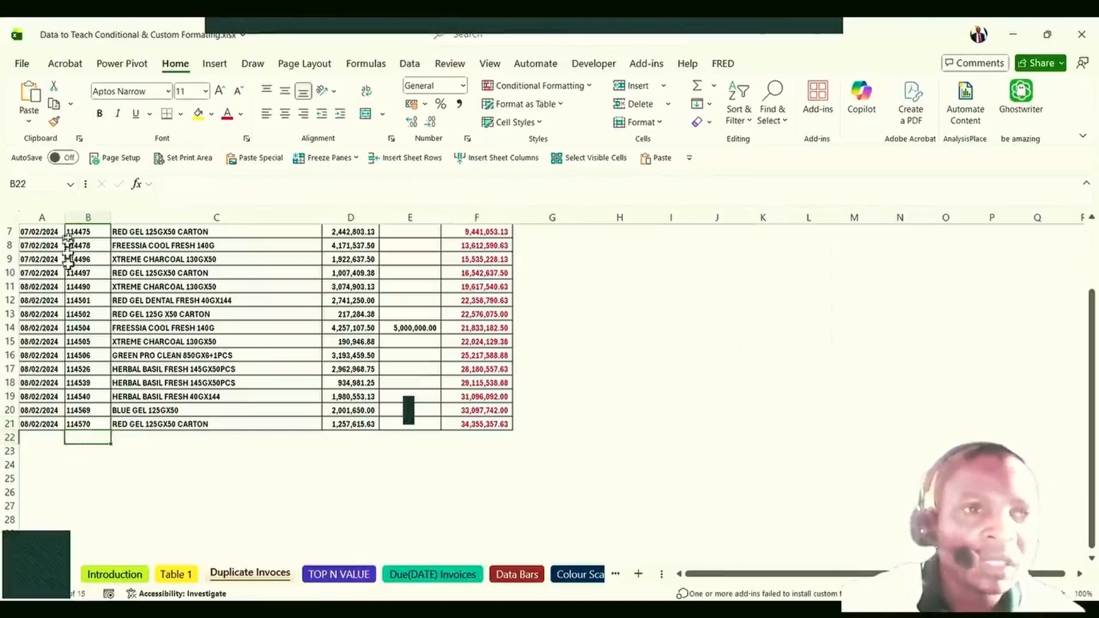
left_click(84, 214)
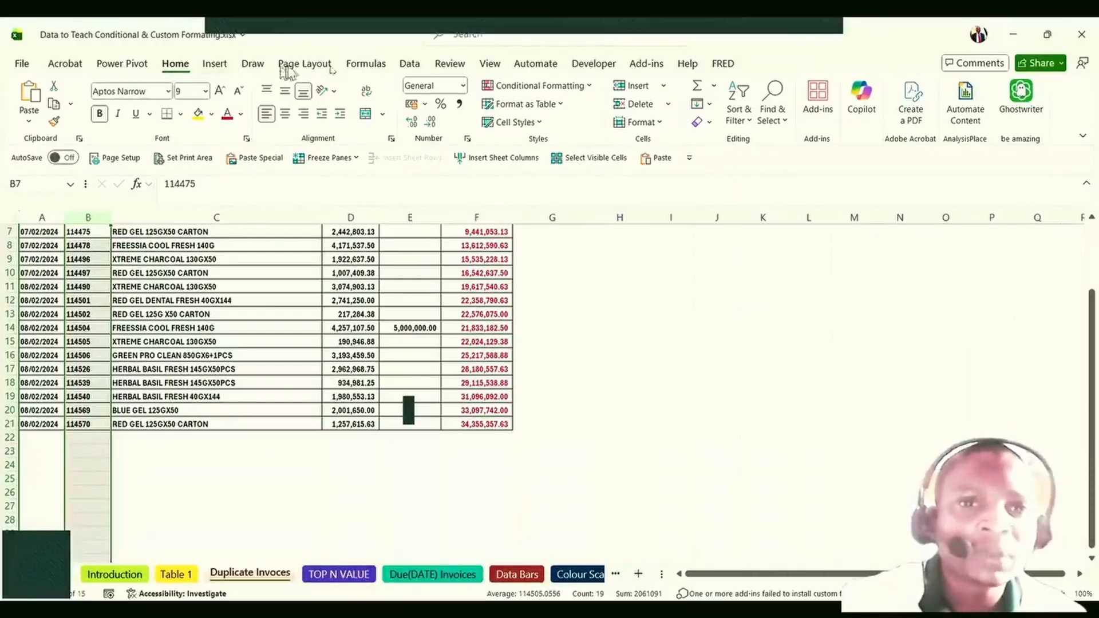
Apply a Duplicate Values rule with Yellow Fill with Dark Yellow Text to column B.
left_click(533, 89)
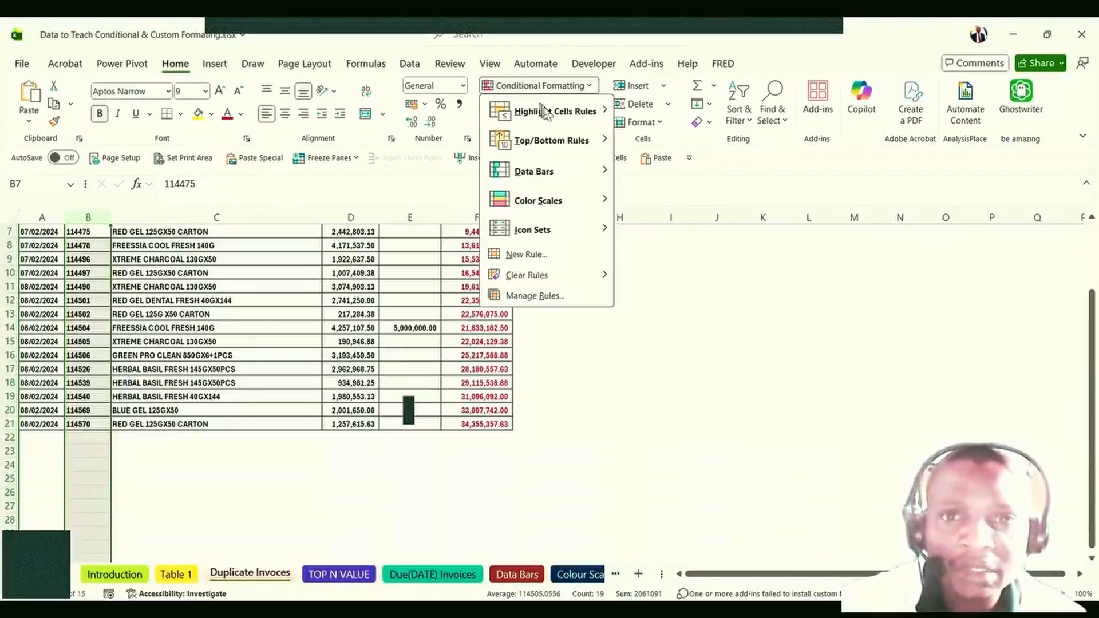
mouse_move(572, 112)
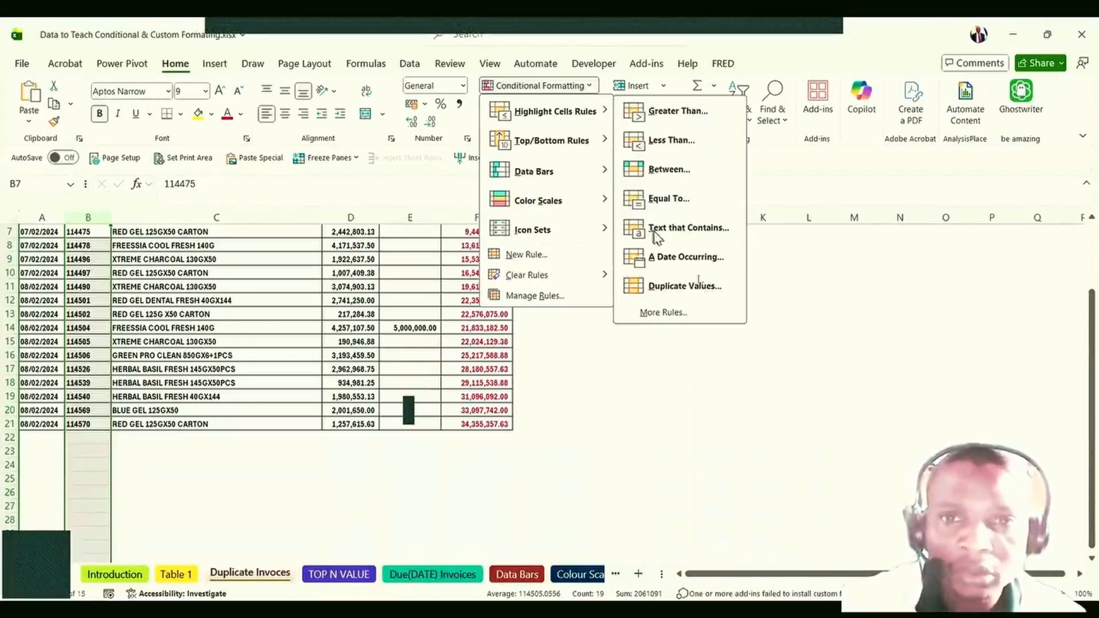
left_click(697, 289)
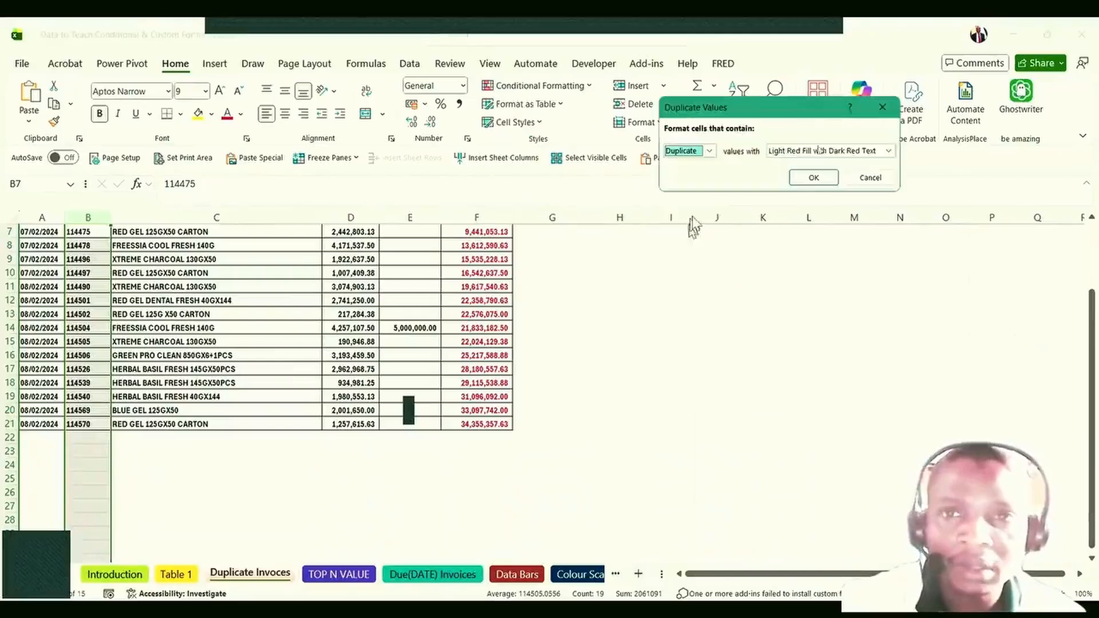
left_click(890, 152)
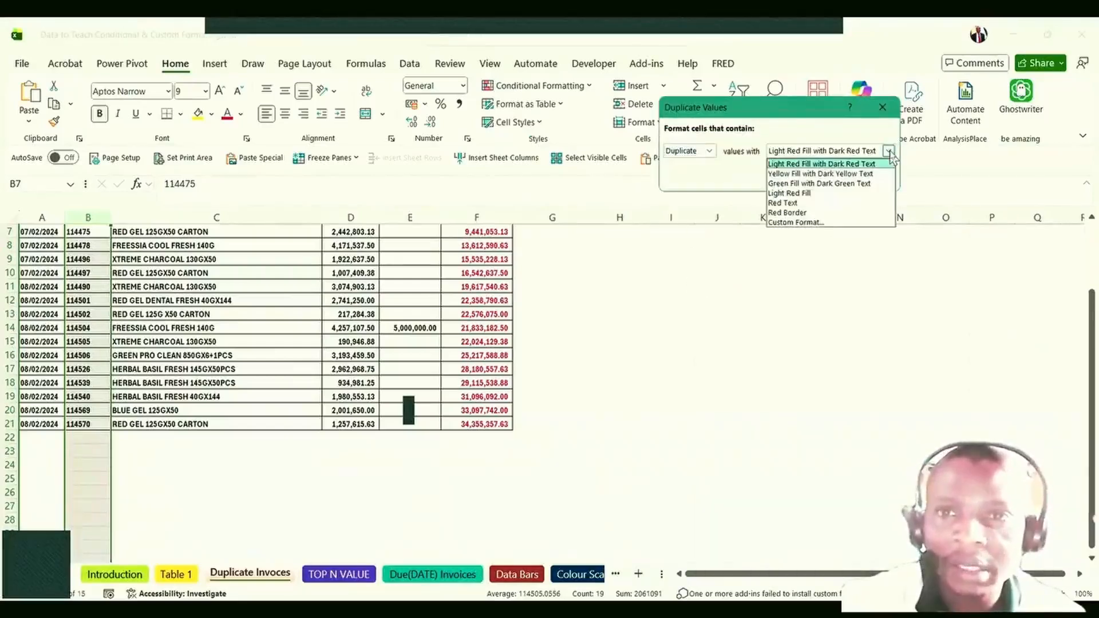
left_click(830, 175)
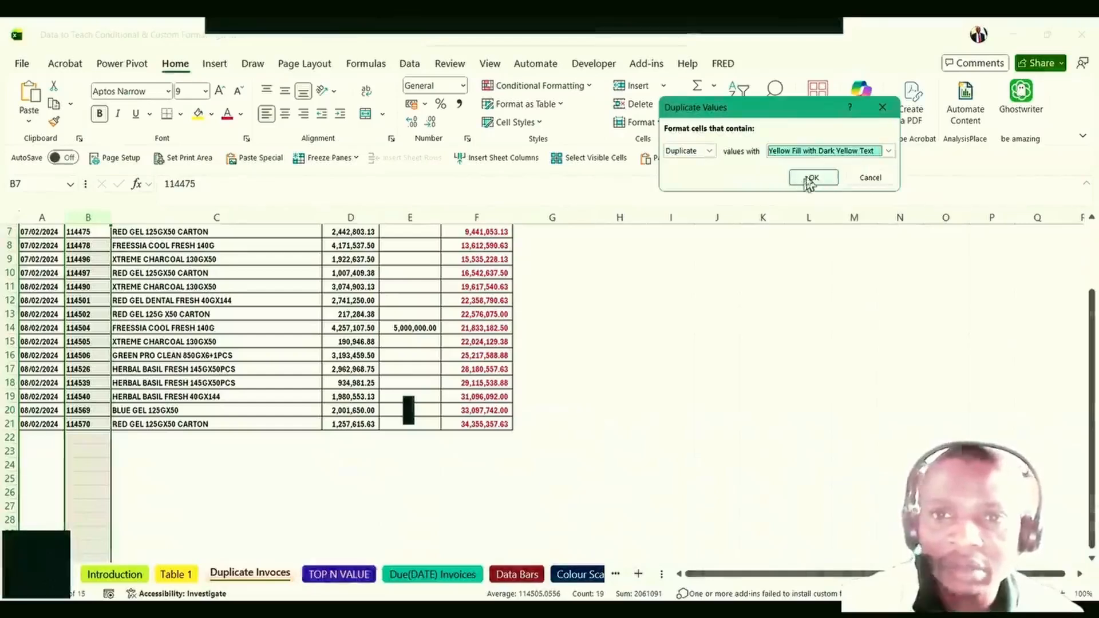
left_click(811, 178)
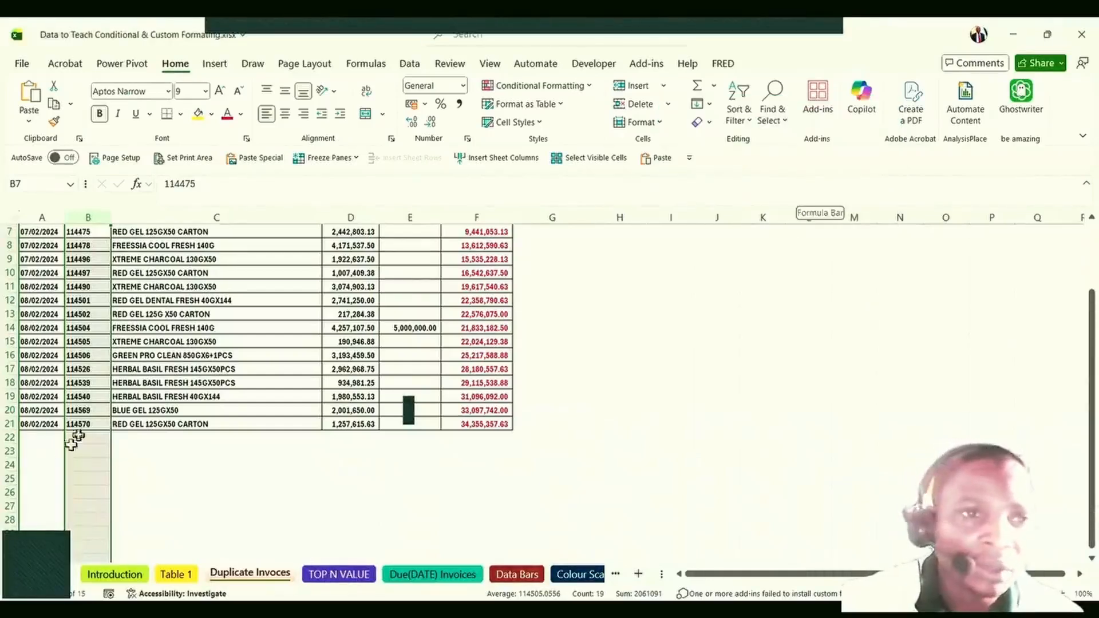
left_click(35, 440)
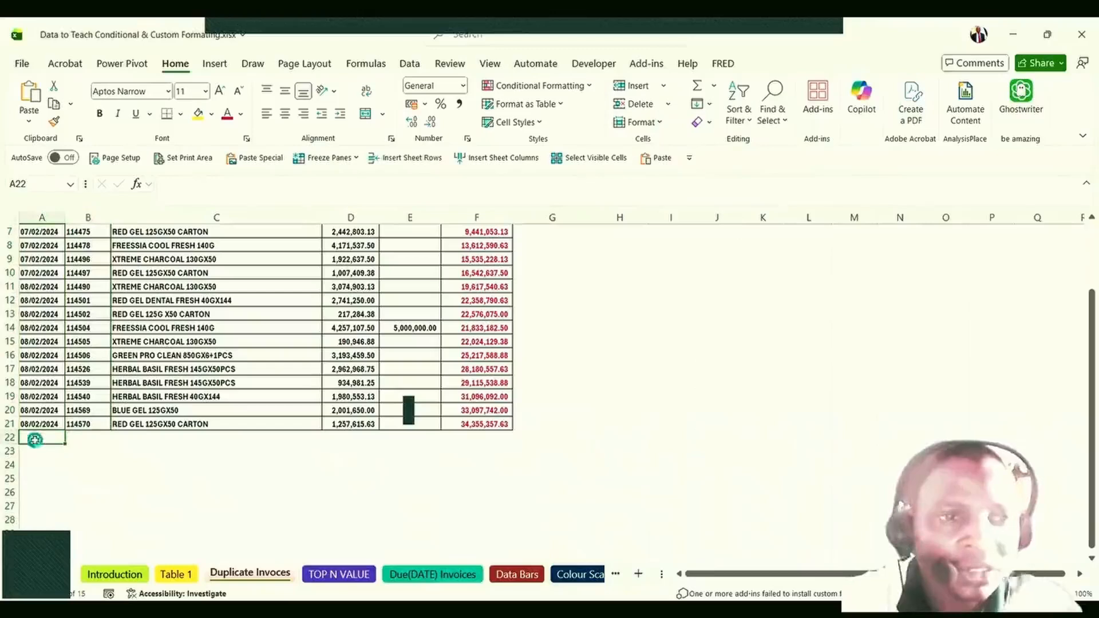
Fill A22 with the date 15/02/2024 and B22 with the repeated invoice 114506.
key("ctrl+d")
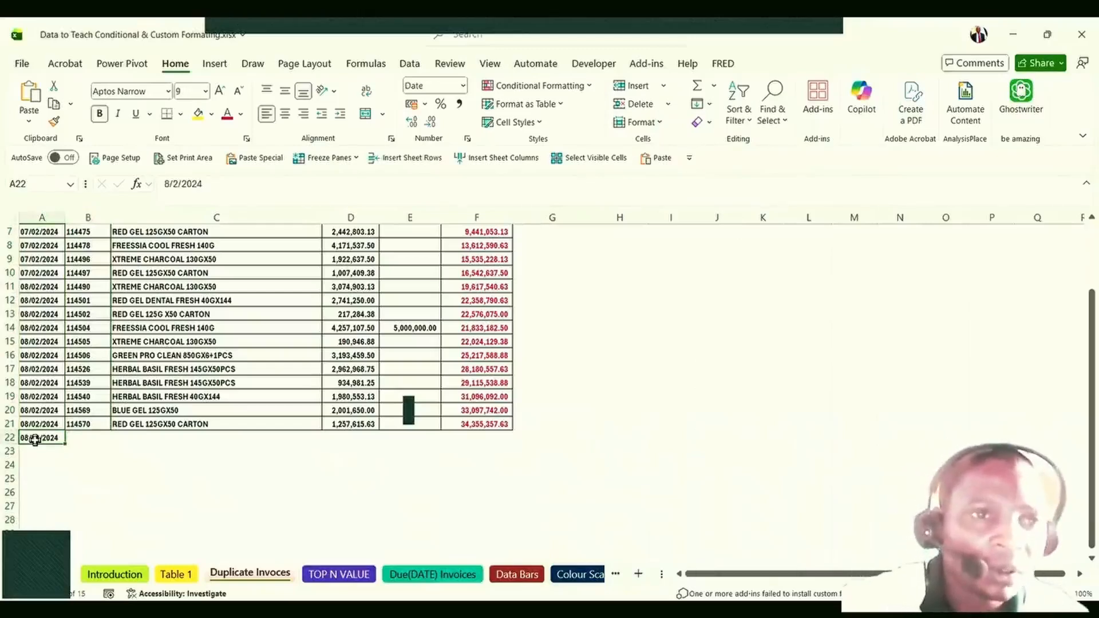
left_click(169, 190)
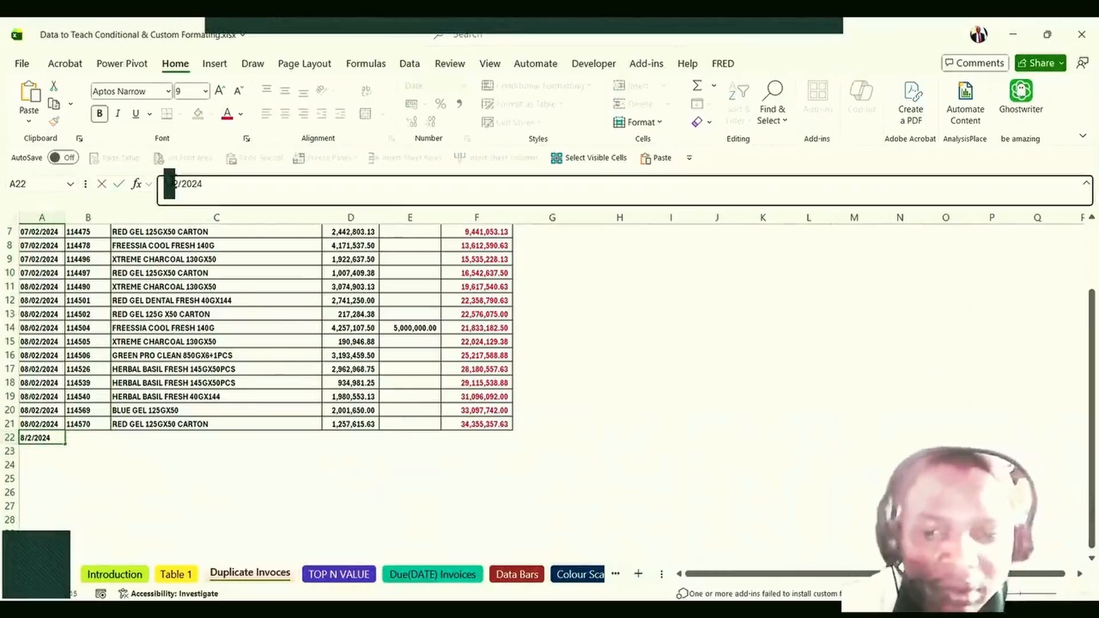
key("BackSpace")
type("15")
key("Return")
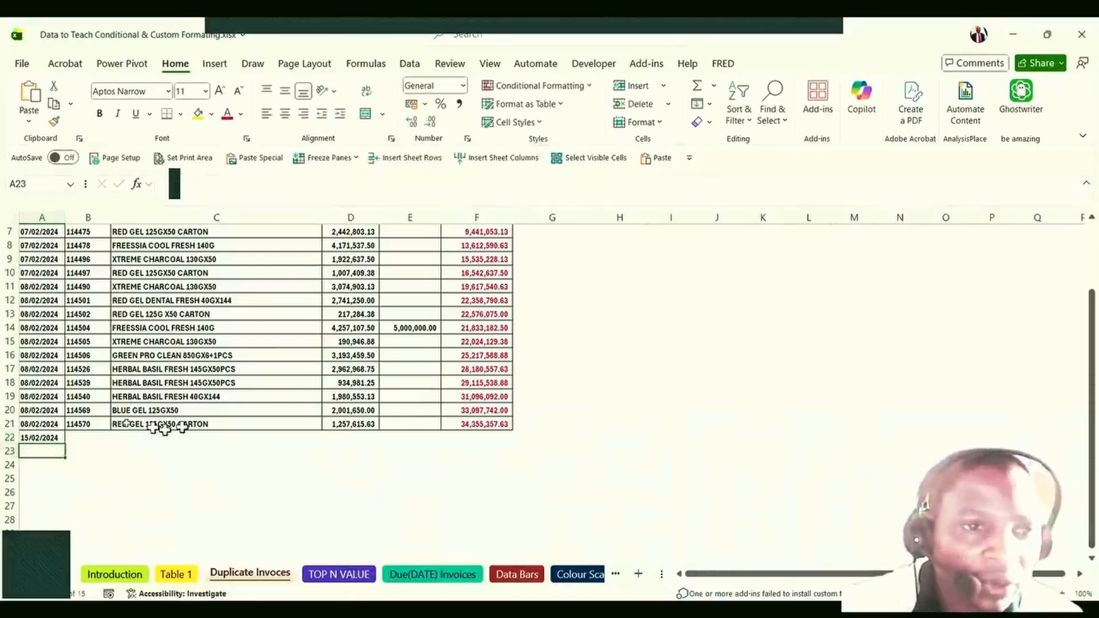
left_click(81, 435)
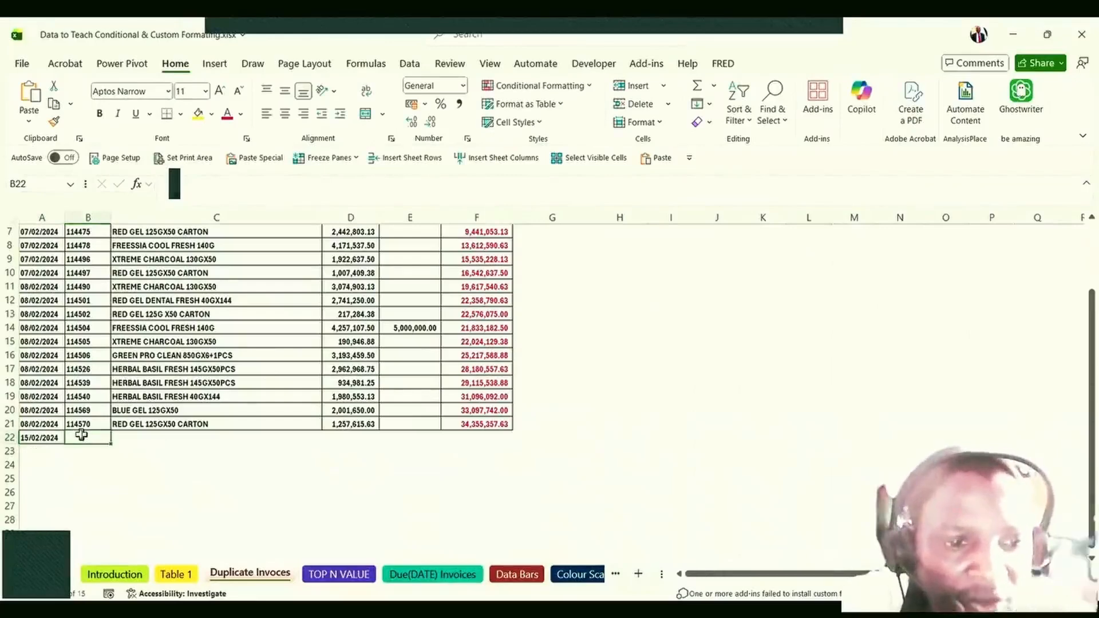
type("1")
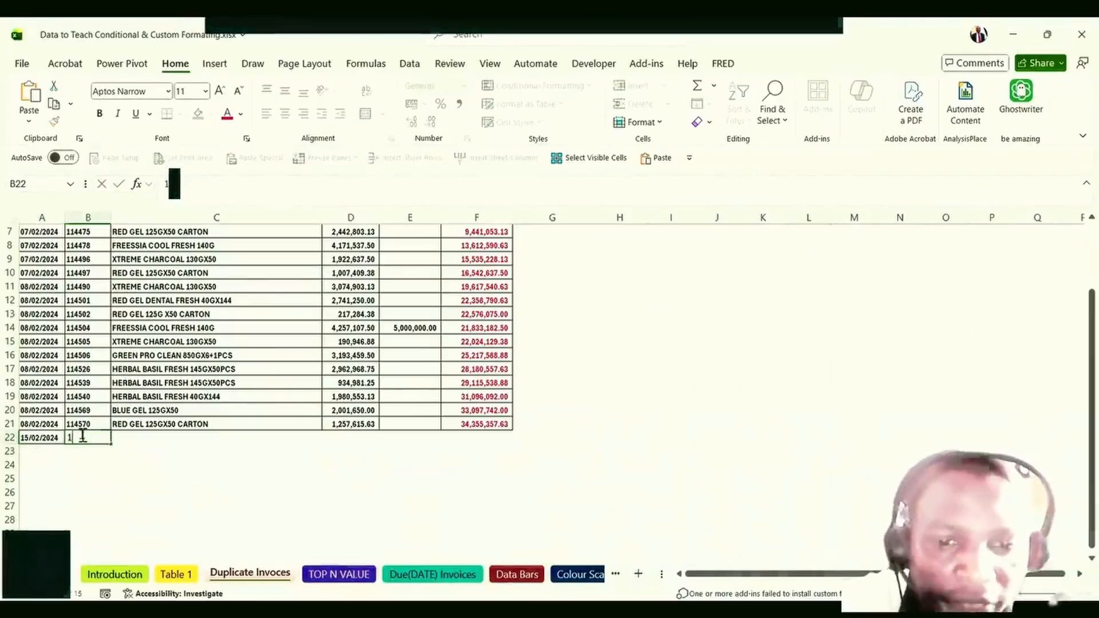
type("14506")
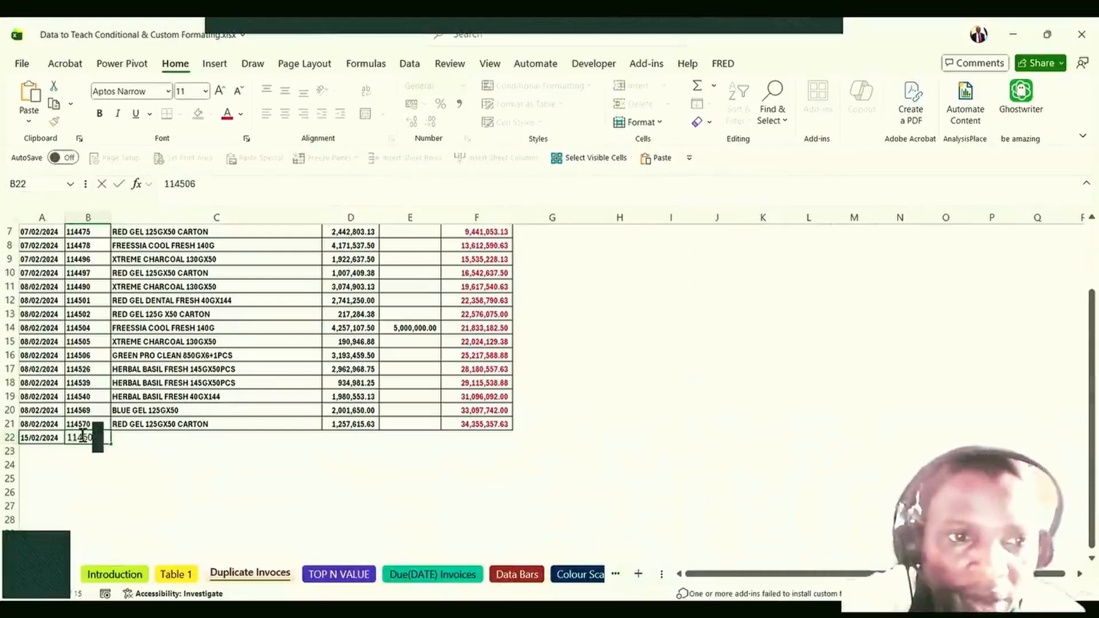
key("Return")
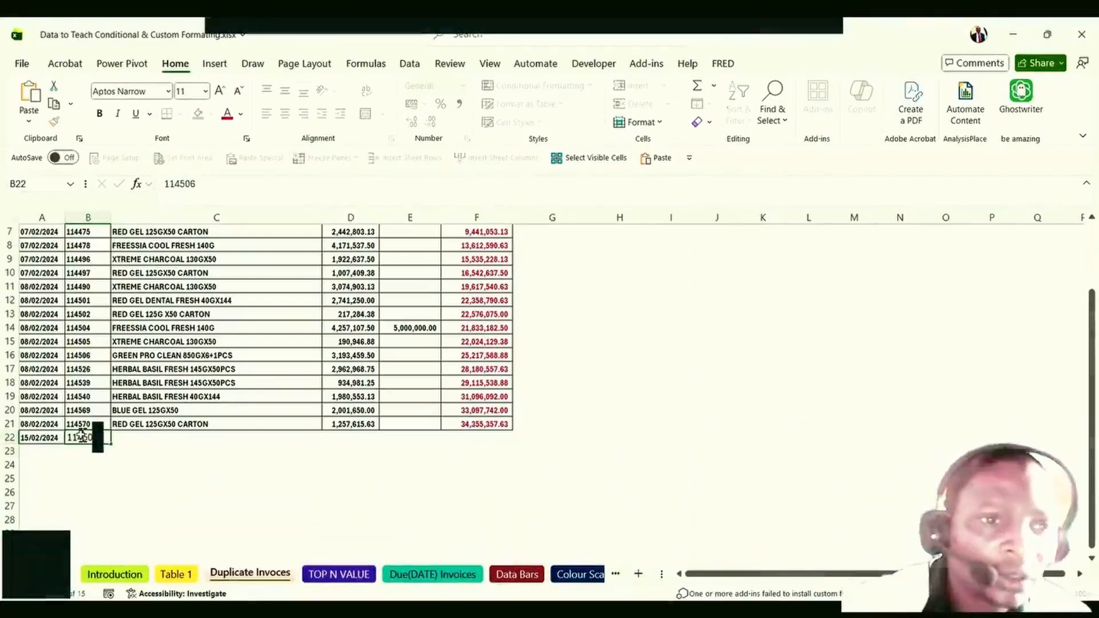
Compare duplicate invoice 114506 in B22 with B16 and review nearby running-balance formulas.
left_click(83, 356)
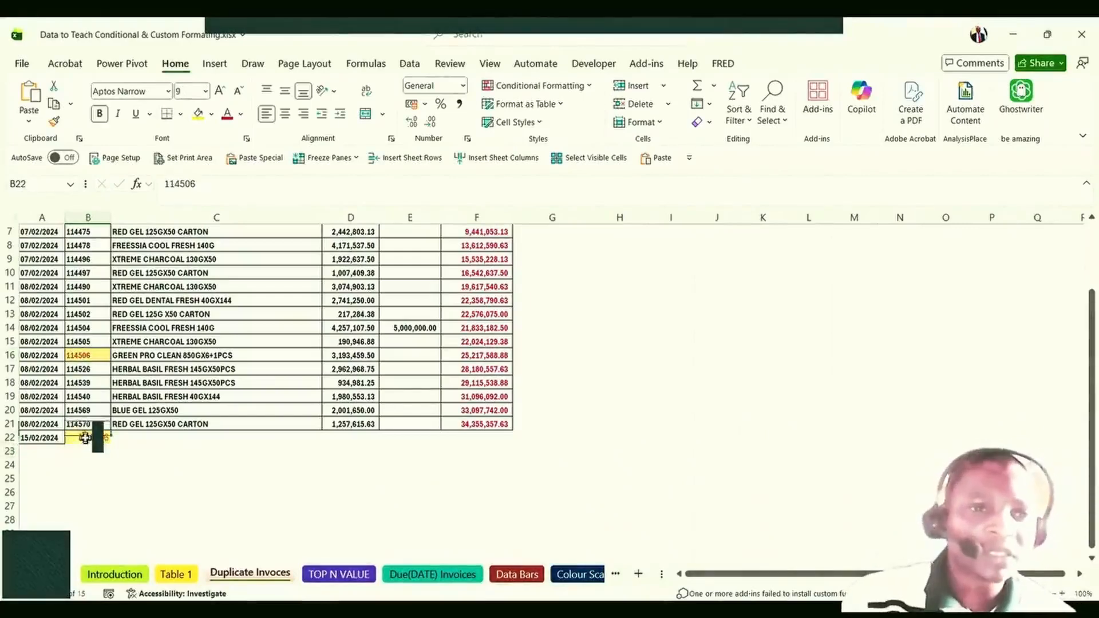
left_click(82, 356)
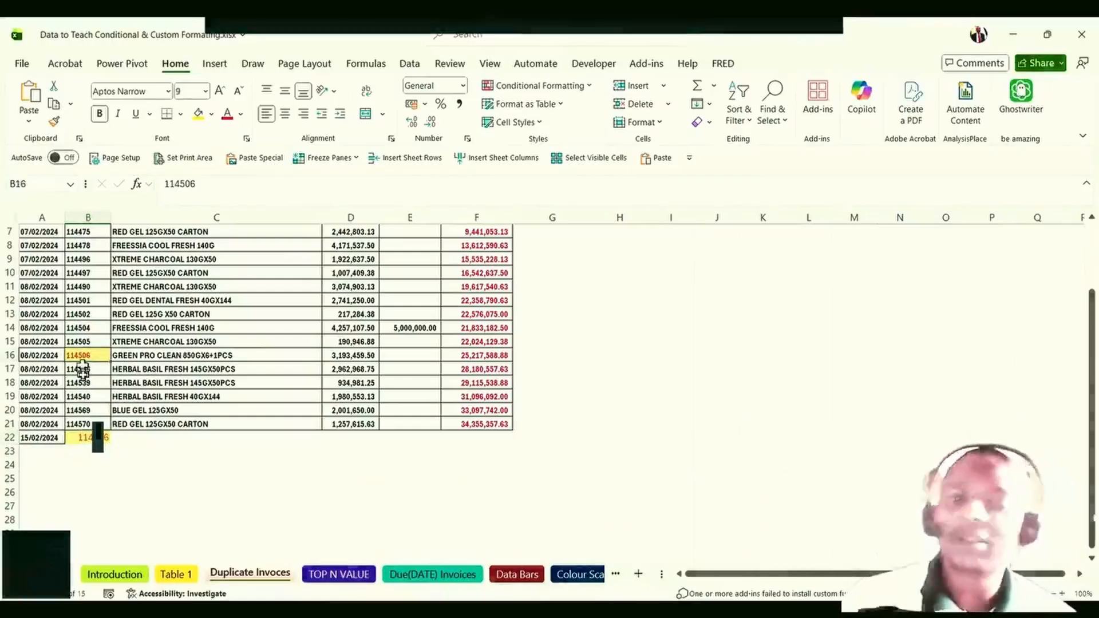
left_click(147, 353)
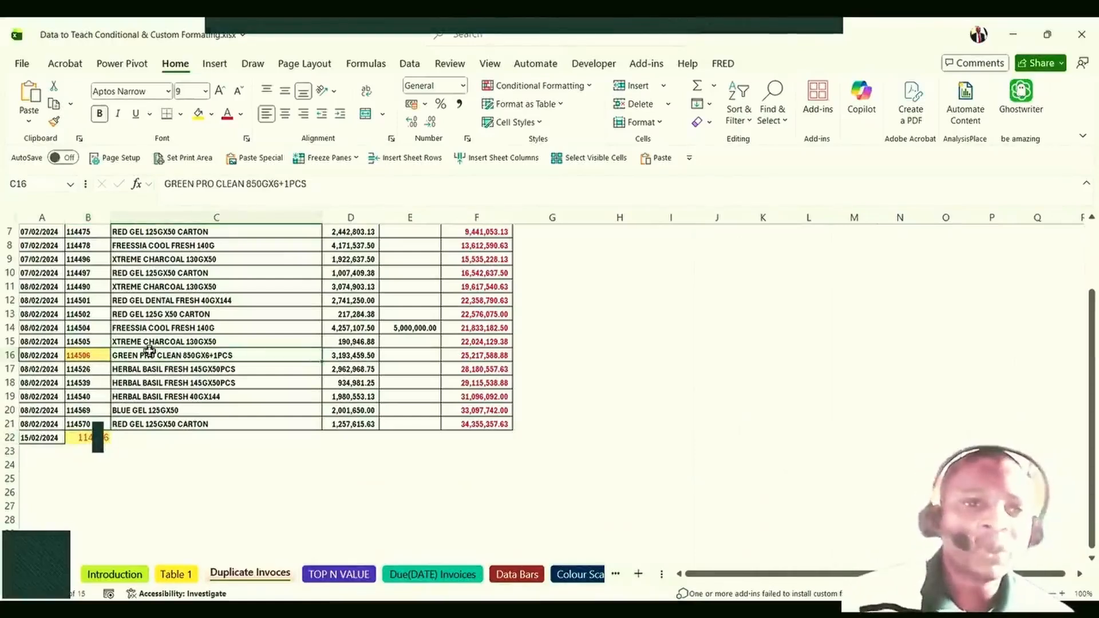
left_click(490, 405)
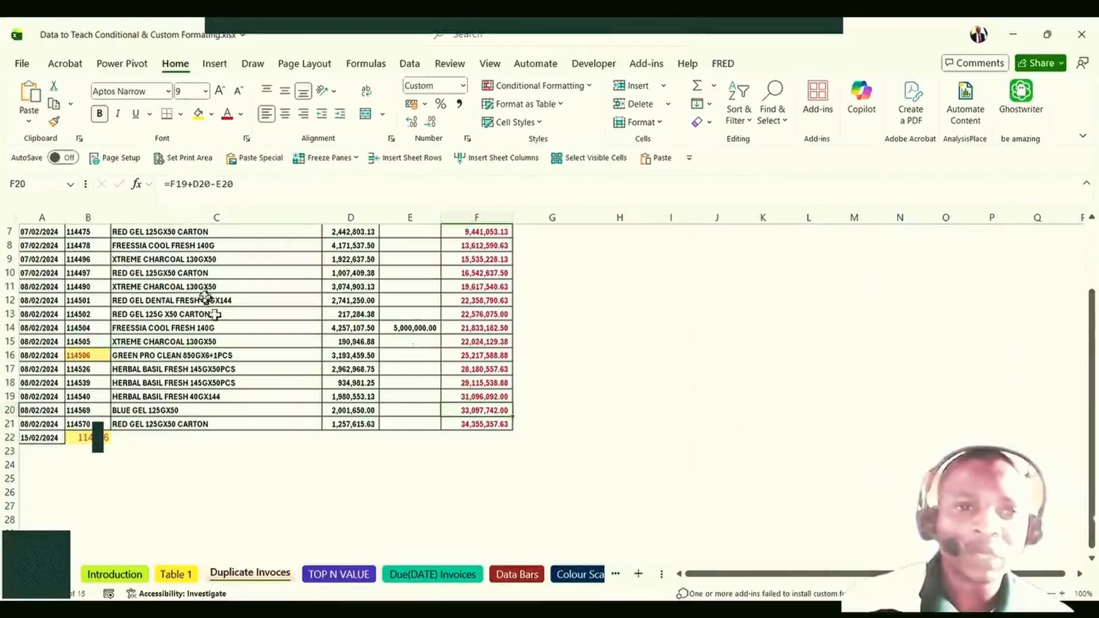
left_click(174, 296)
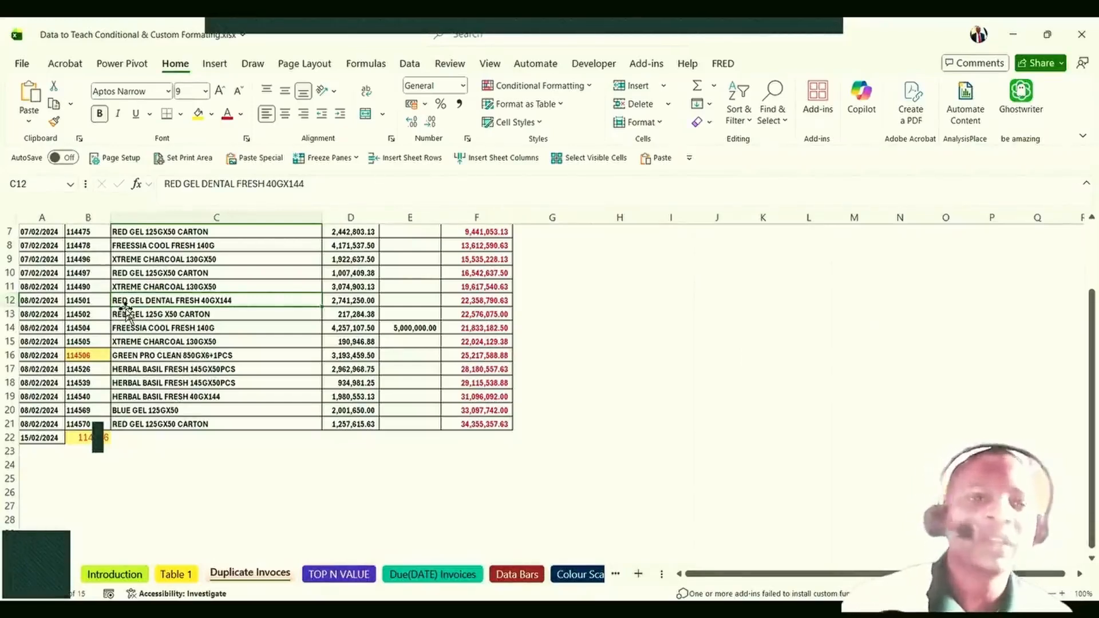
left_click(80, 438)
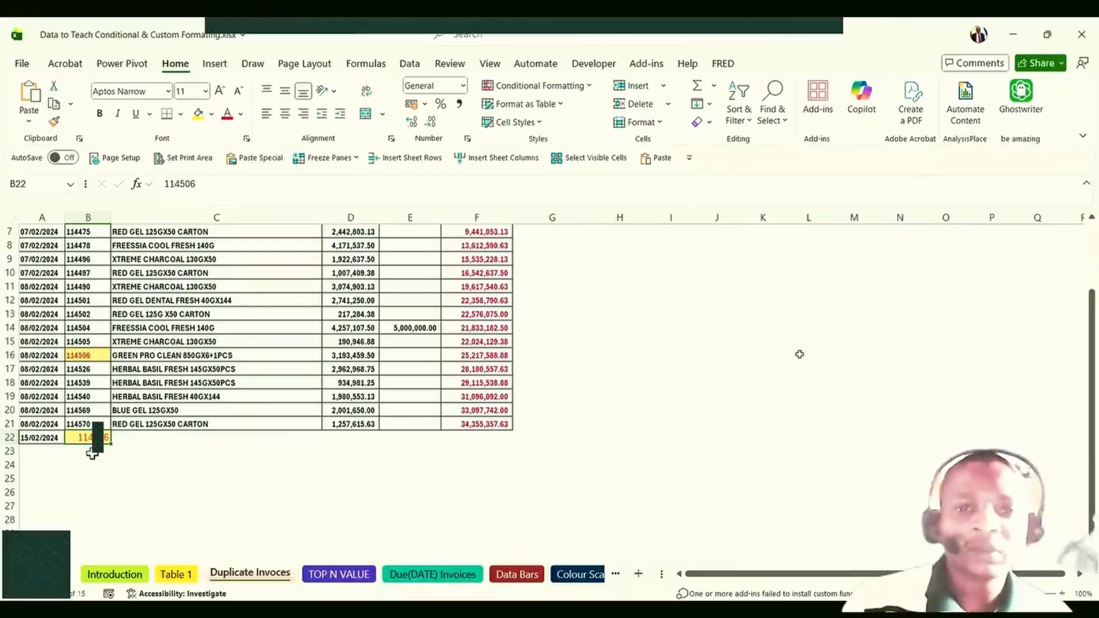
left_click(501, 394)
left_click(490, 370)
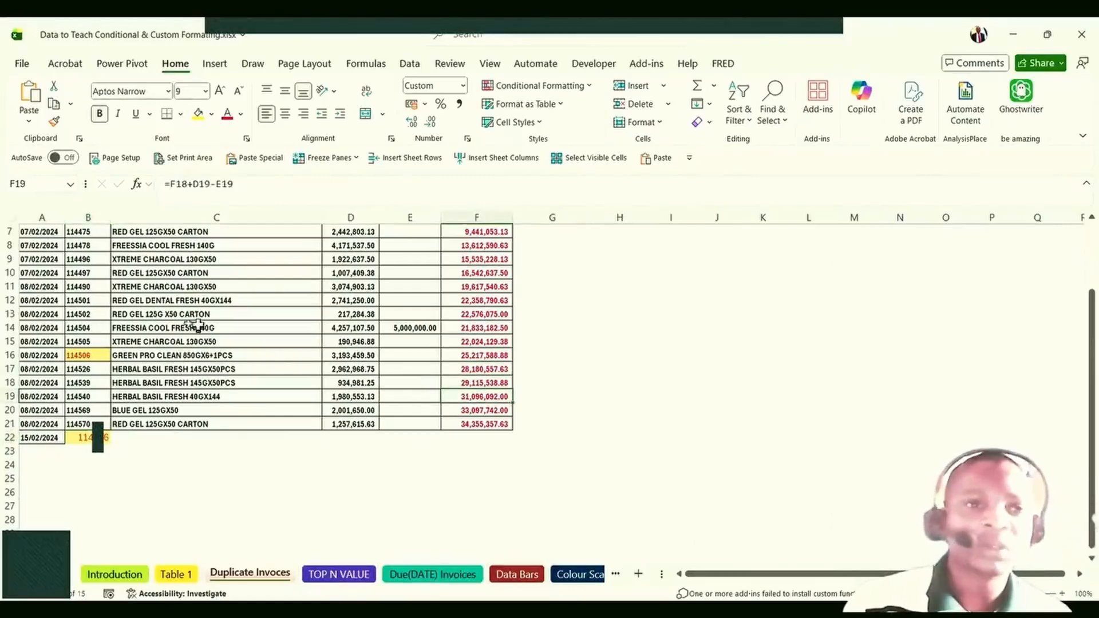
left_click(78, 341)
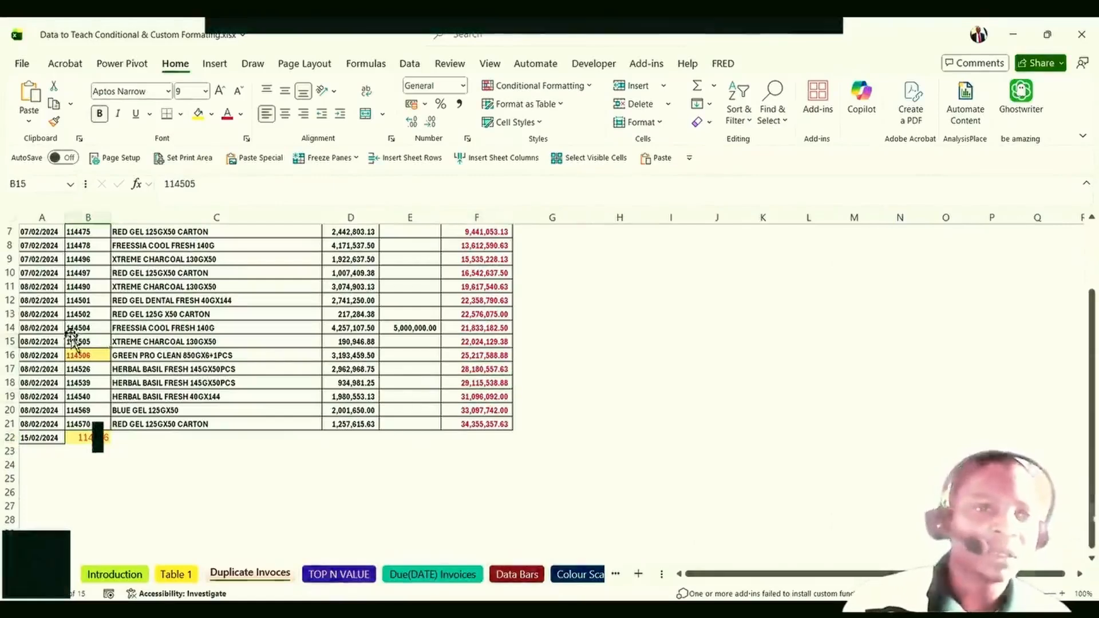
left_click(82, 438)
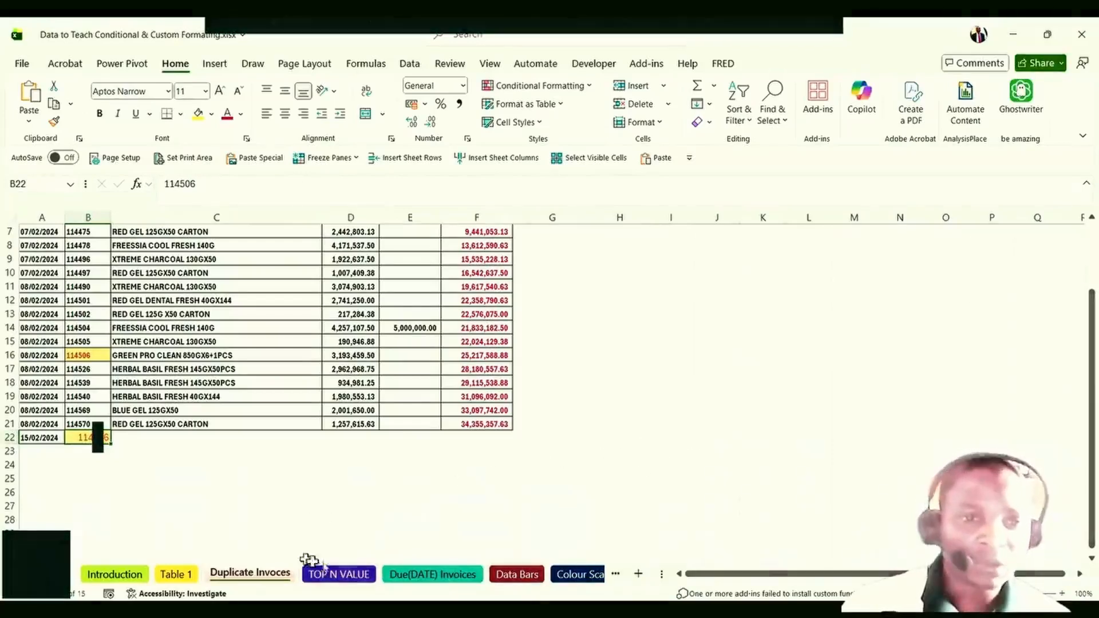
left_click(421, 574)
left_click(240, 407)
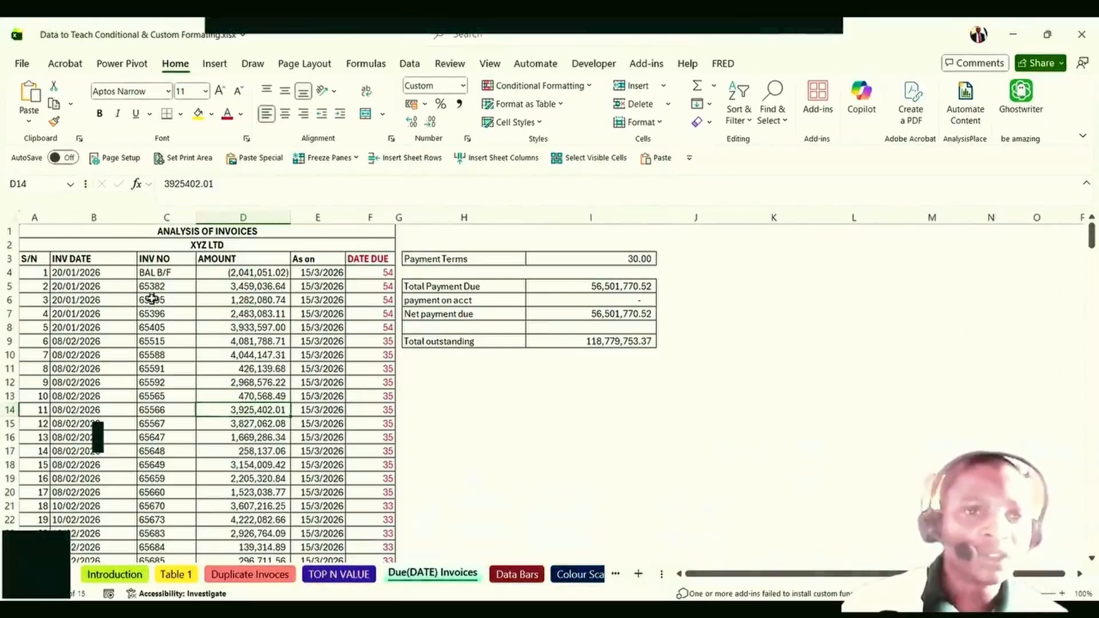
left_click(259, 312)
left_click(259, 382)
left_click(308, 317)
left_click(310, 275)
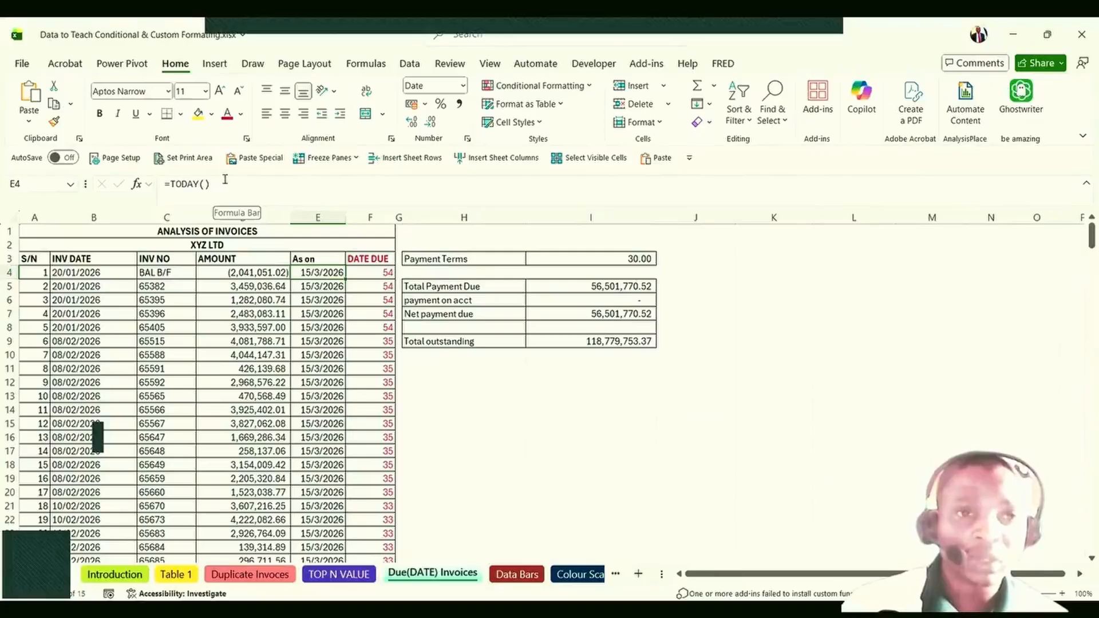
left_click(323, 300)
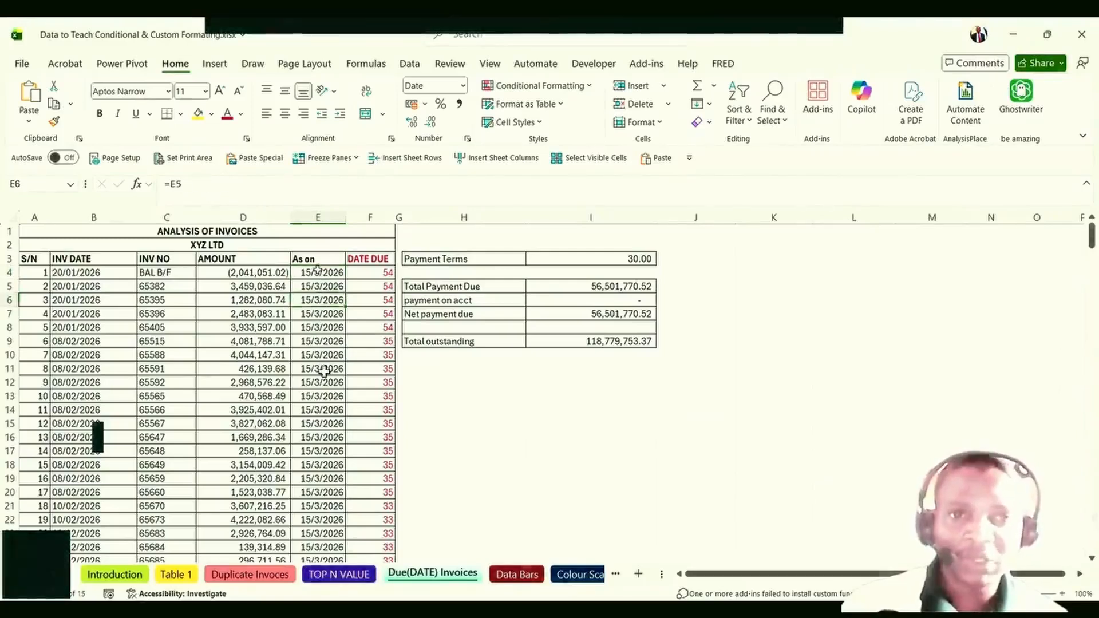
left_click(153, 356)
left_click(319, 274)
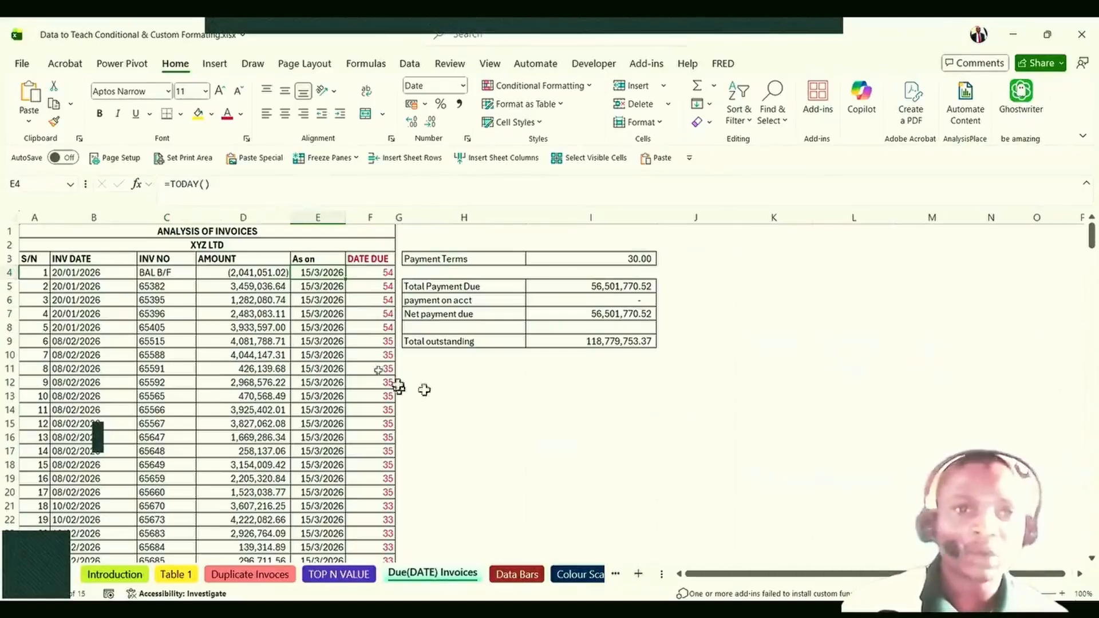
left_click(641, 259)
left_click(454, 255)
left_click(638, 256)
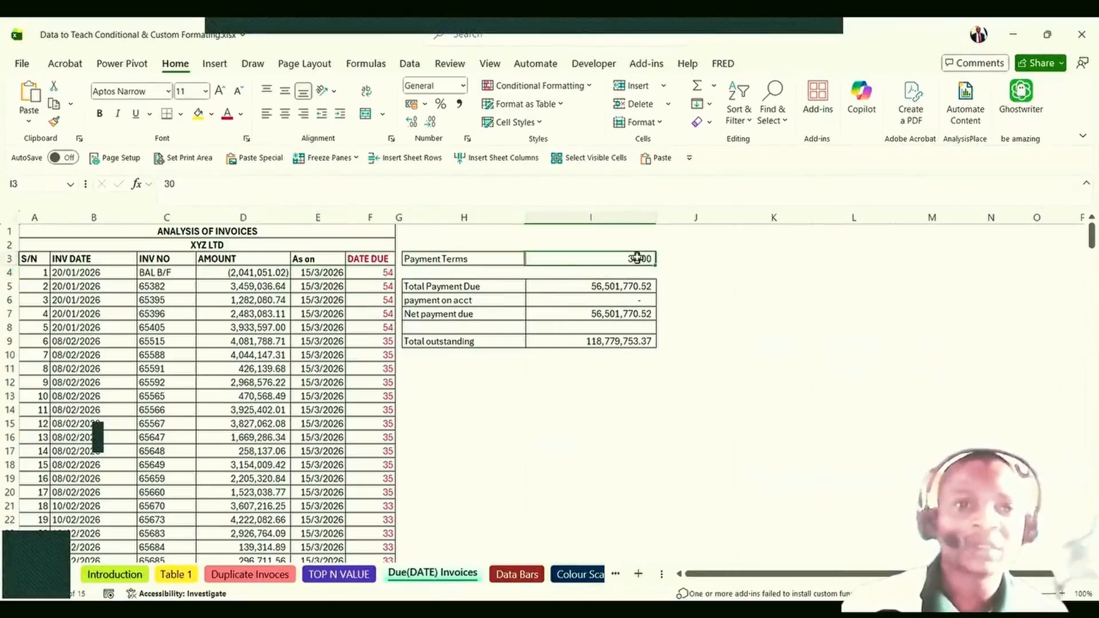
left_click(324, 352)
scroll(323, 344, "down", 5)
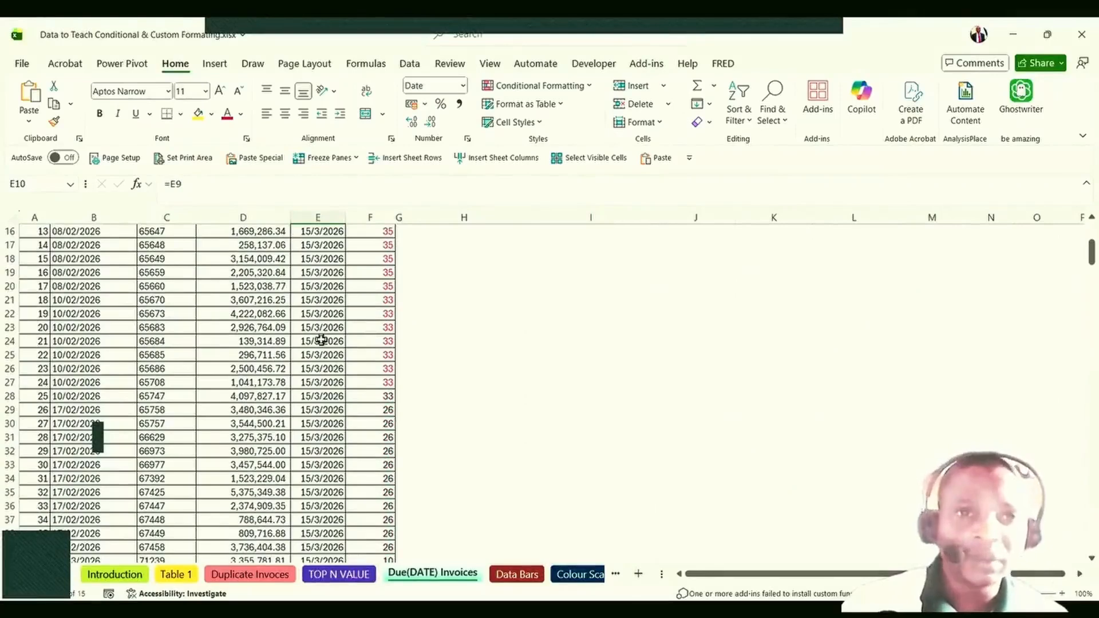
scroll(321, 340, "up", 4)
scroll(343, 312, "up", 1)
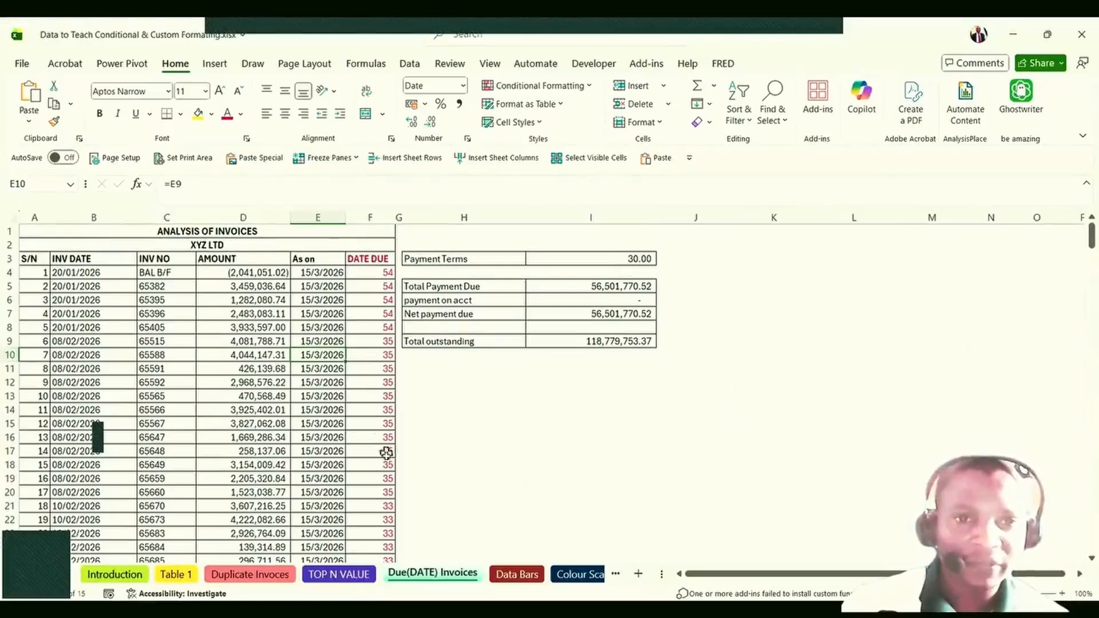
left_click(387, 505)
scroll(380, 405, "down", 2)
scroll(377, 374, "down", 2)
left_click(387, 422)
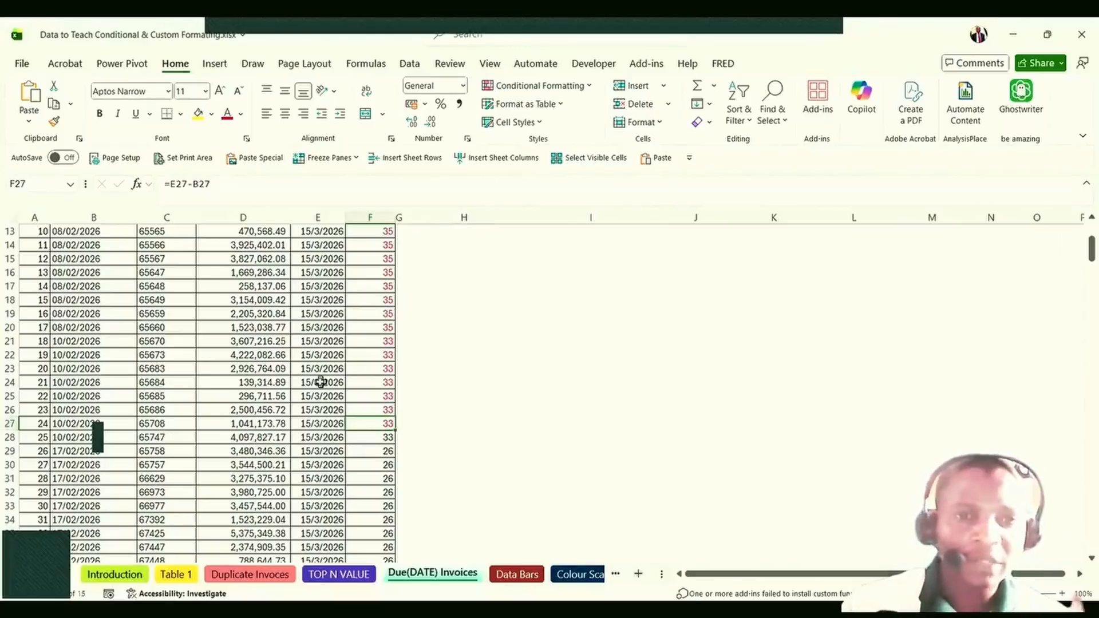
scroll(321, 384, "up", 1)
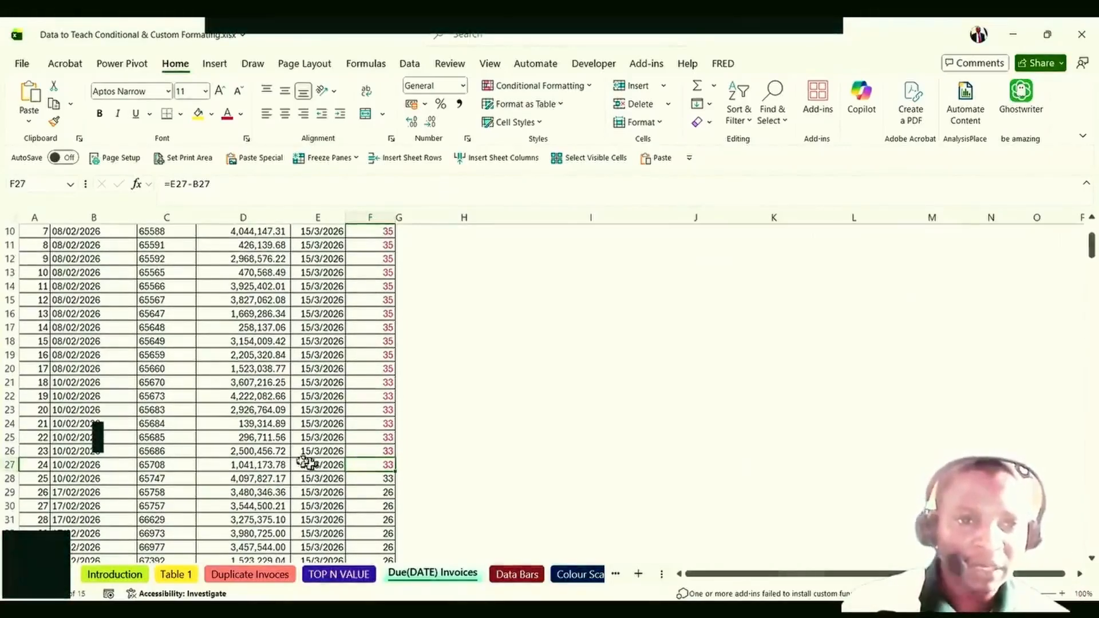
left_click(255, 465)
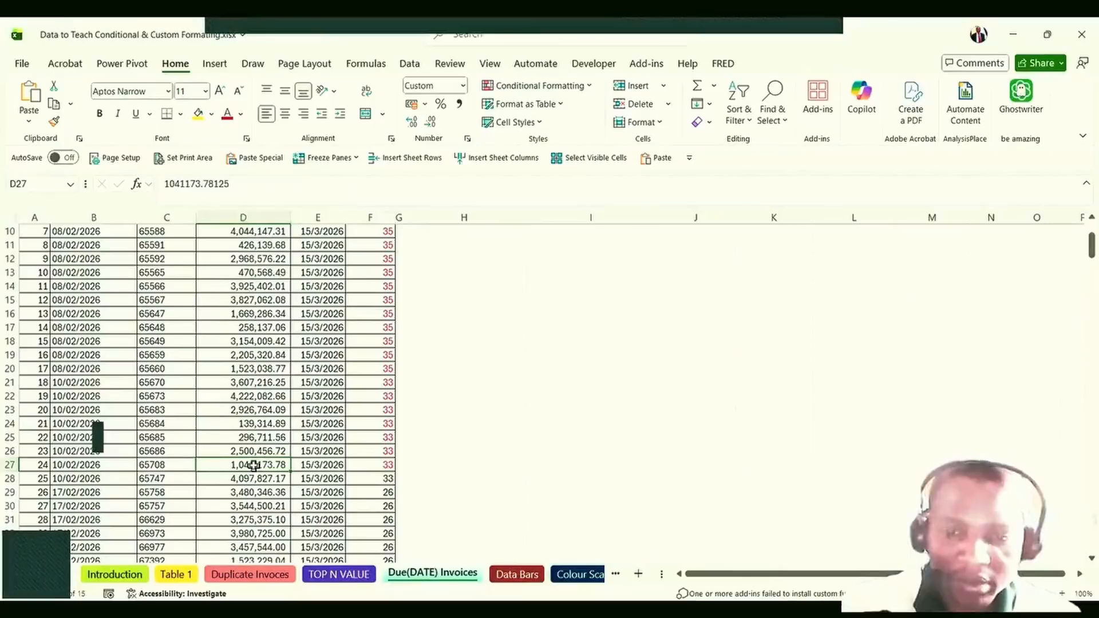
key("ctrl+shift+Up")
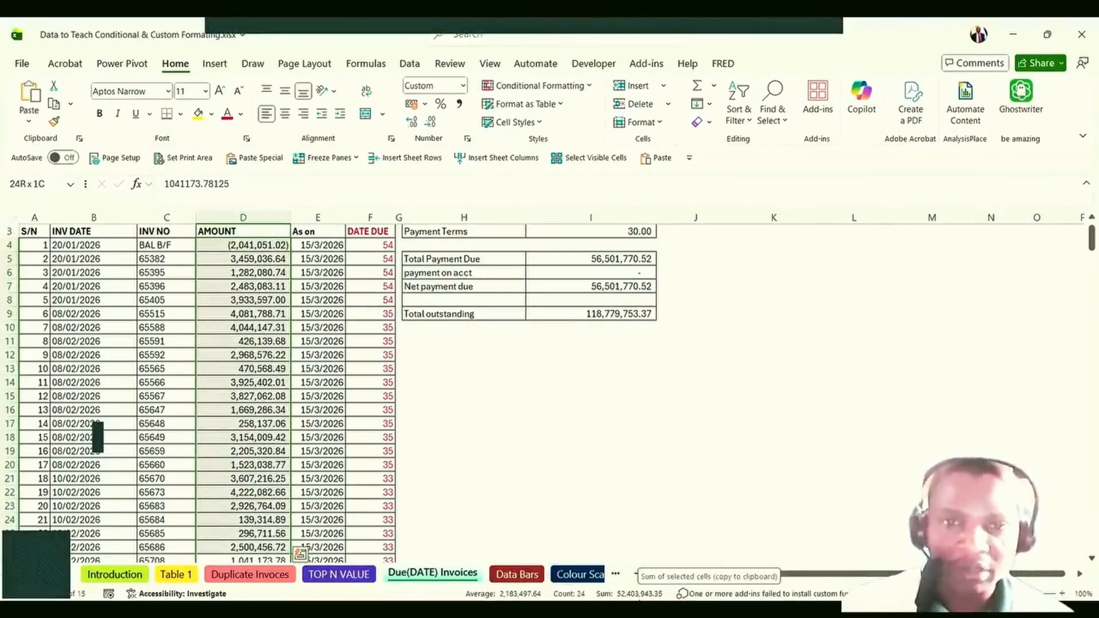
scroll(324, 480, "down", 14)
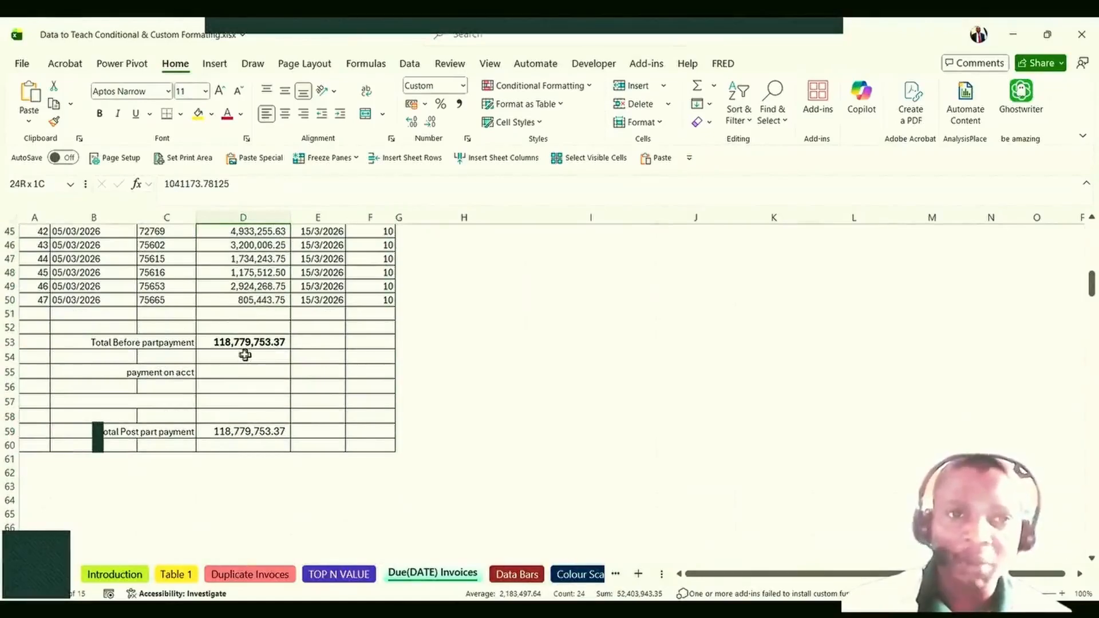
scroll(245, 355, "up", 12)
scroll(245, 355, "down", 11)
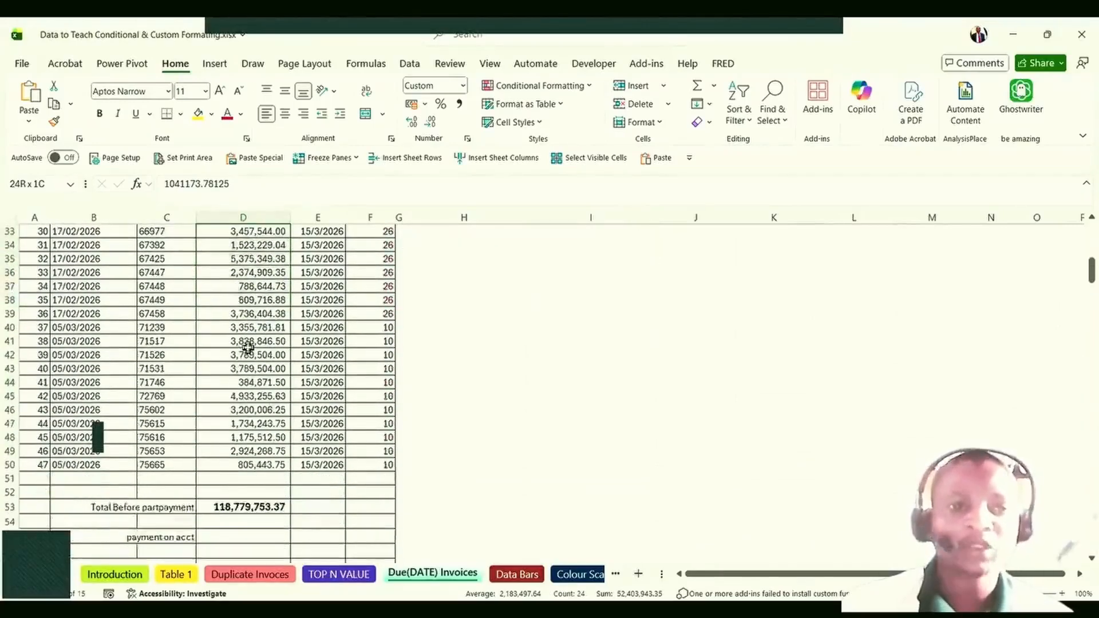
scroll(237, 383, "up", 3)
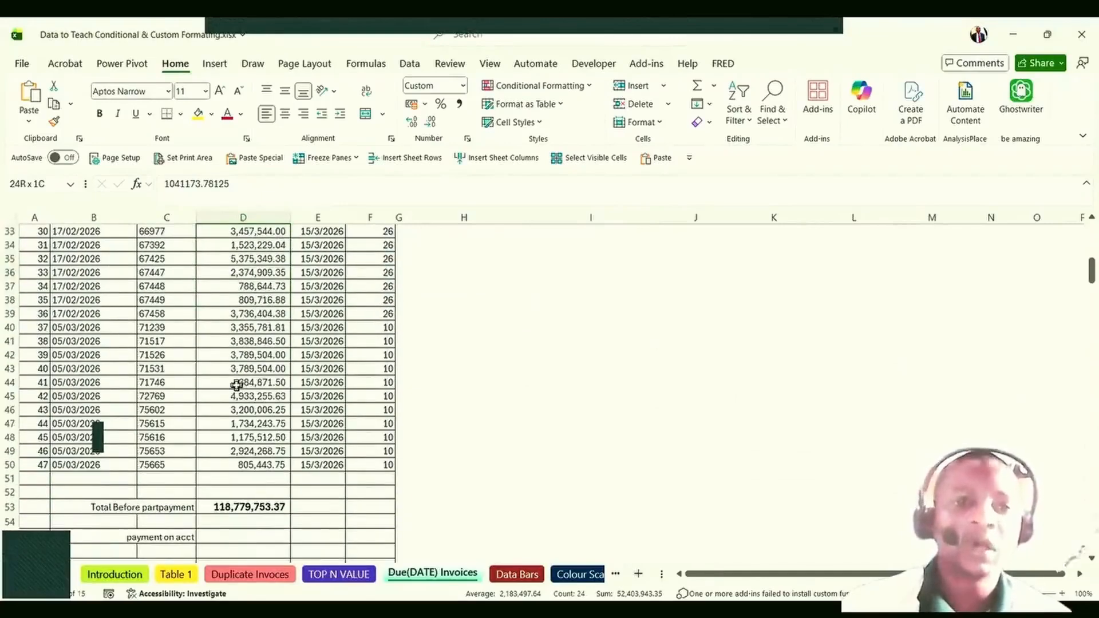
scroll(237, 385, "up", 11)
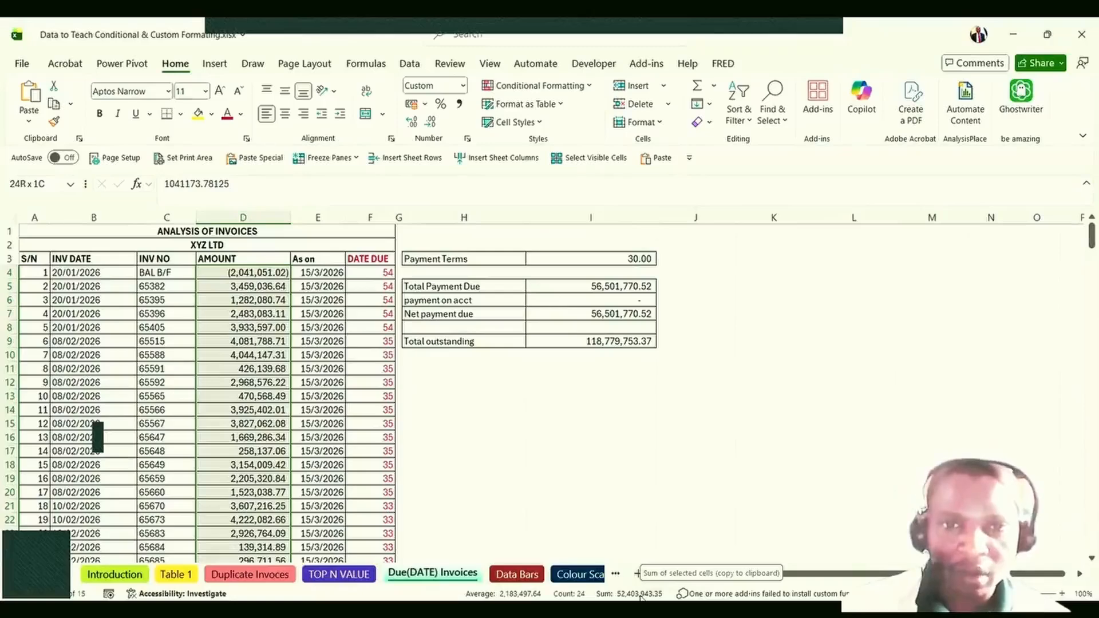
scroll(319, 373, "down", 2)
scroll(319, 375, "up", 2)
scroll(246, 329, "down", 6)
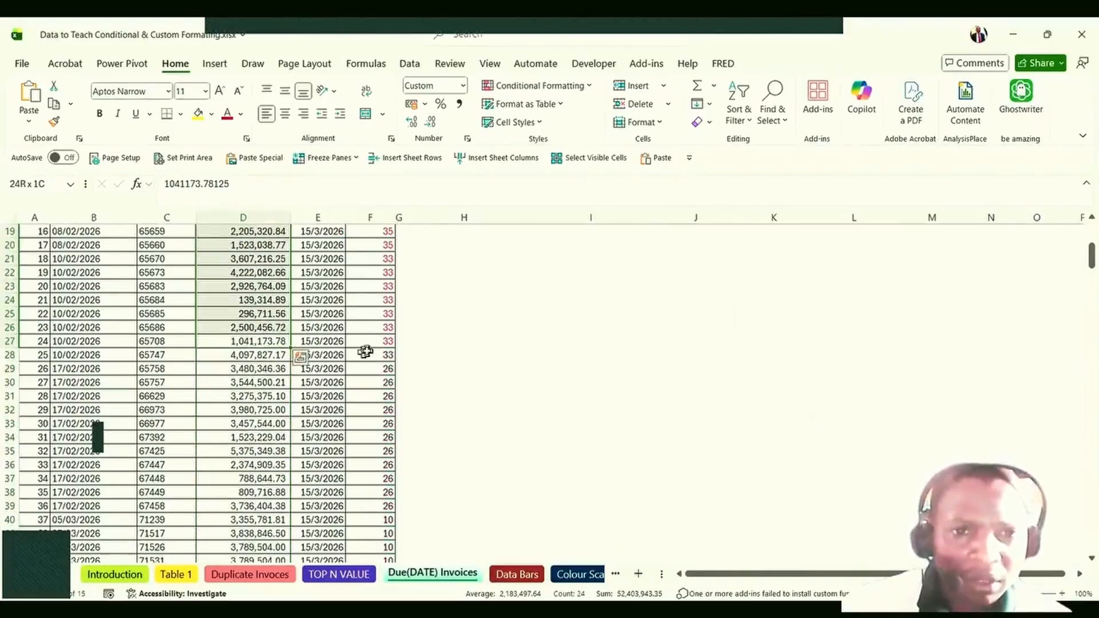
left_click(243, 355)
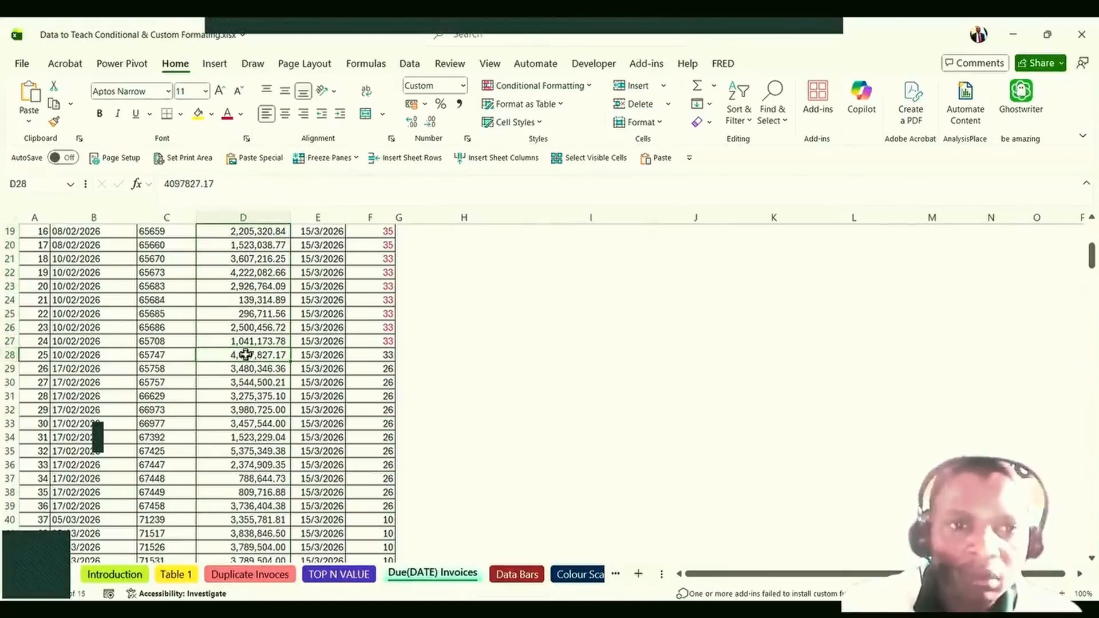
key("ctrl+shift+Up")
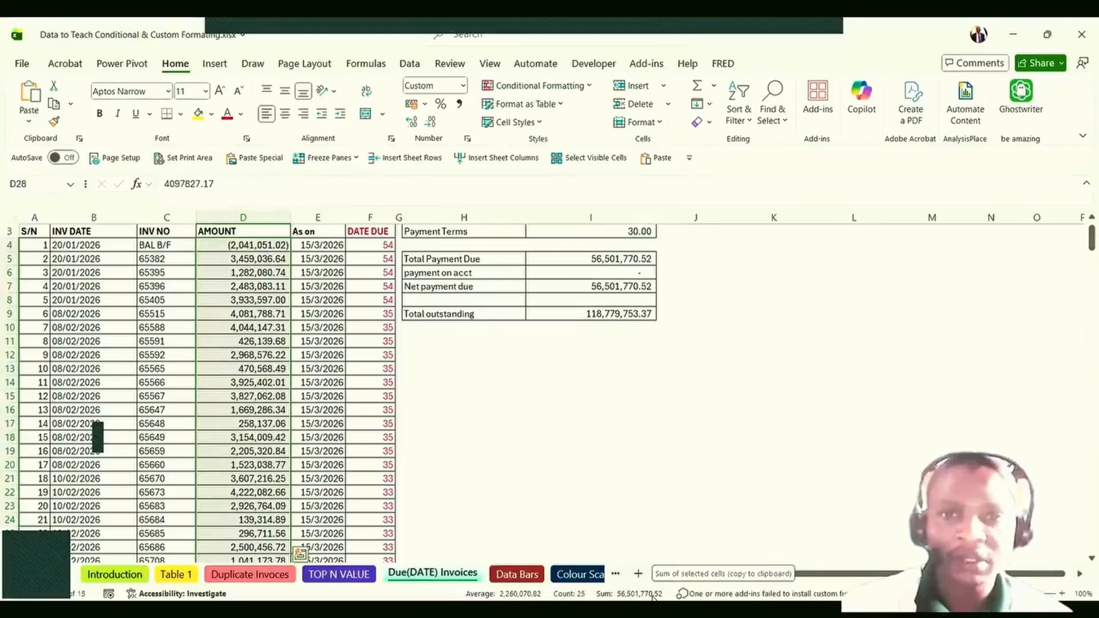
scroll(620, 400, "up", 1)
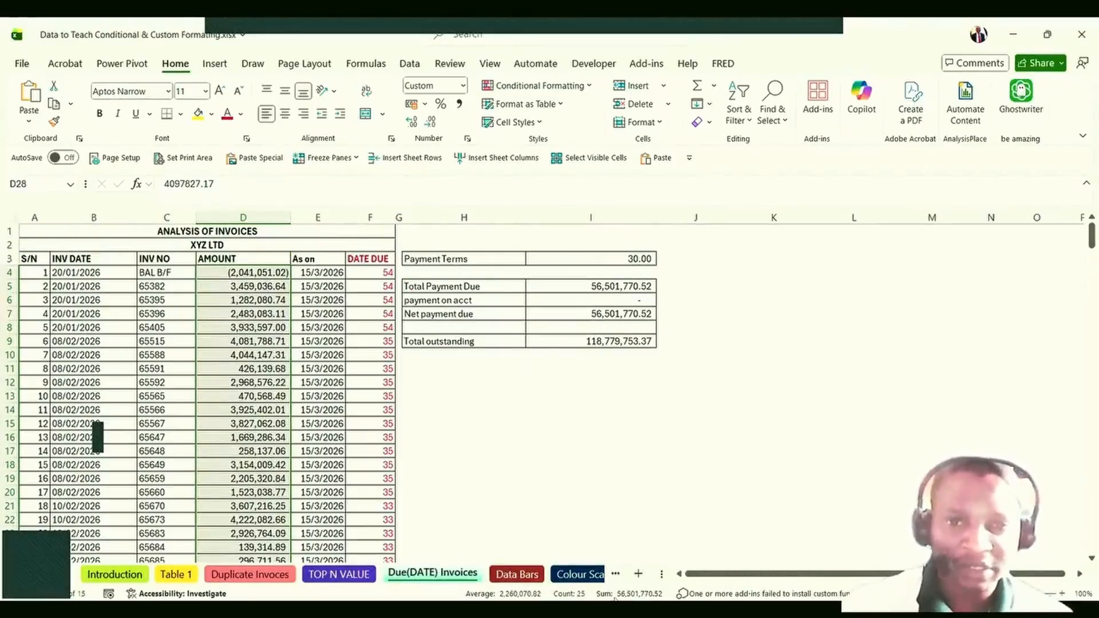
Compare the Total Payment Due SUMIFS in I5 with the days-due formula in F4 and the DATE DUE column.
left_click(630, 289)
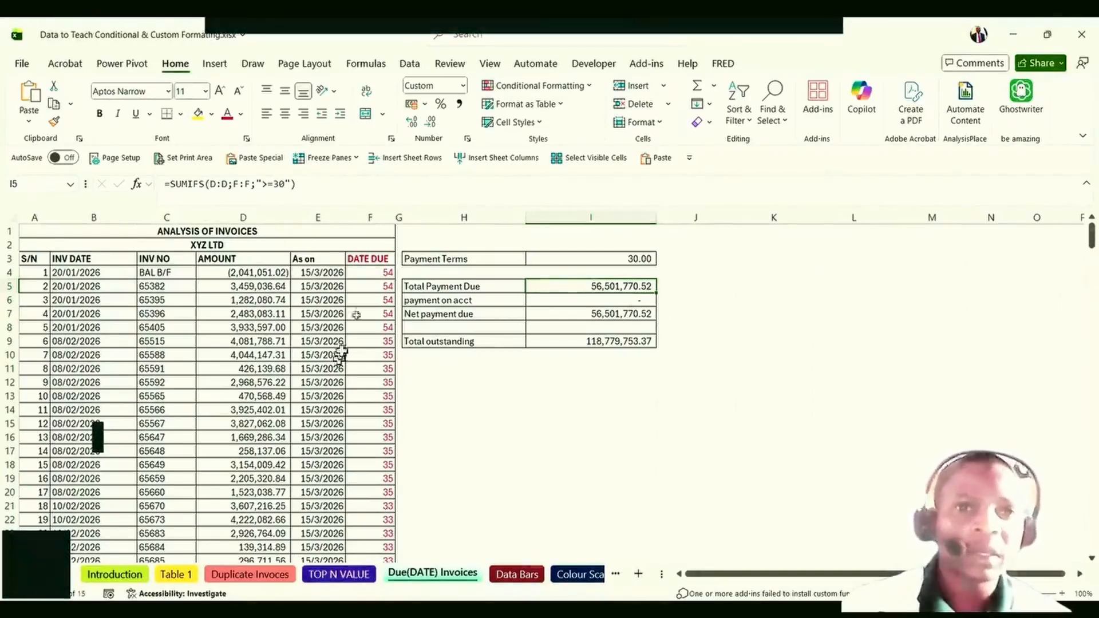
left_click(379, 275)
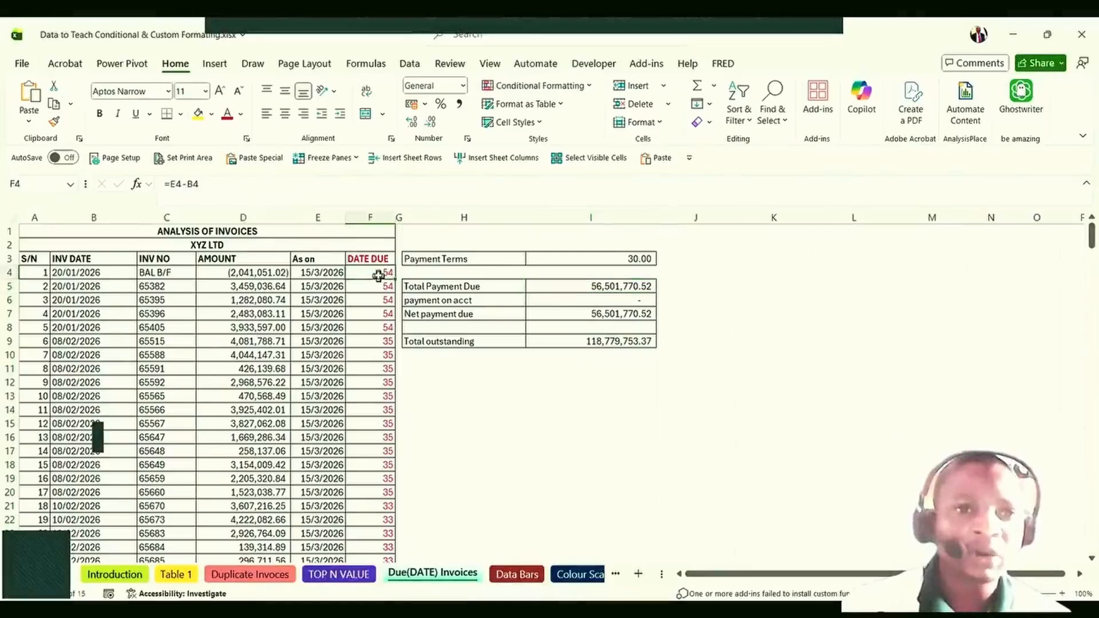
left_click(618, 284)
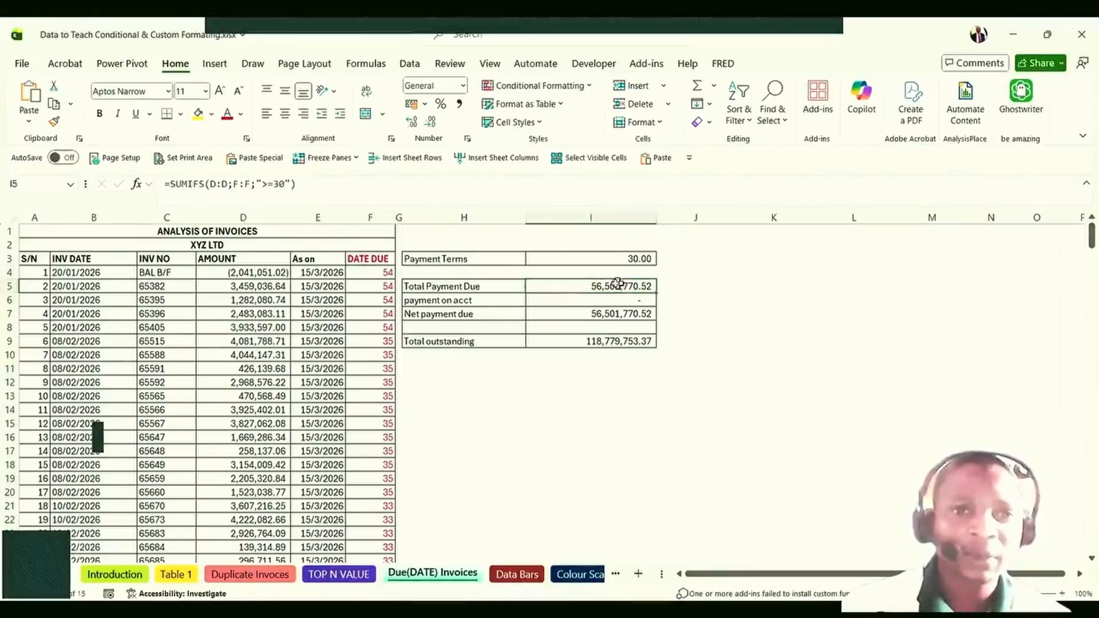
left_click(372, 274)
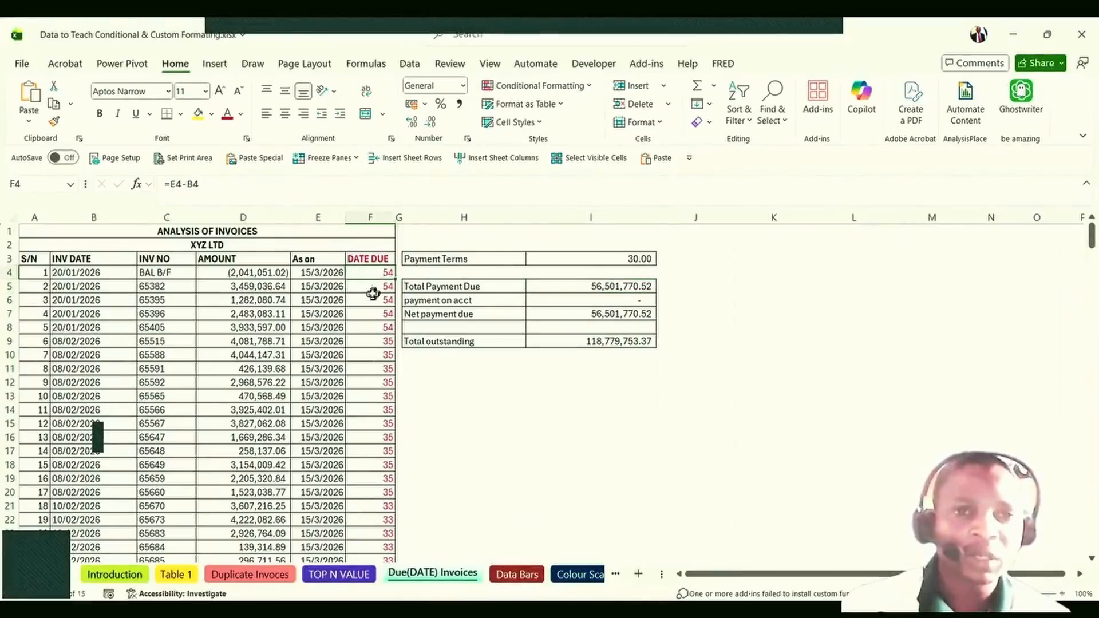
left_click(368, 219)
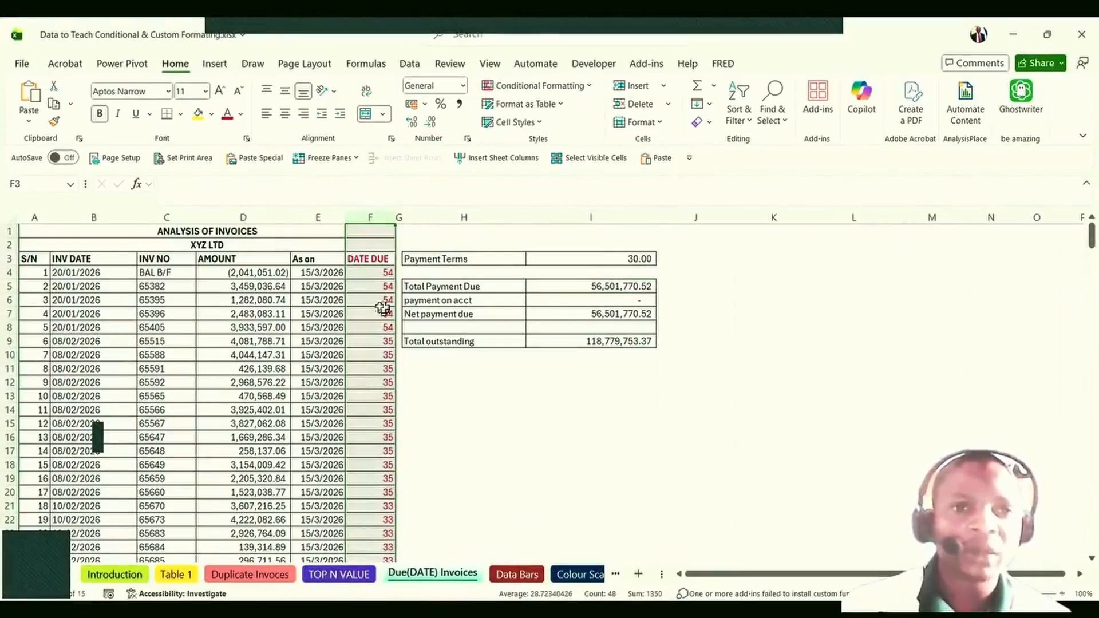
left_click(375, 277)
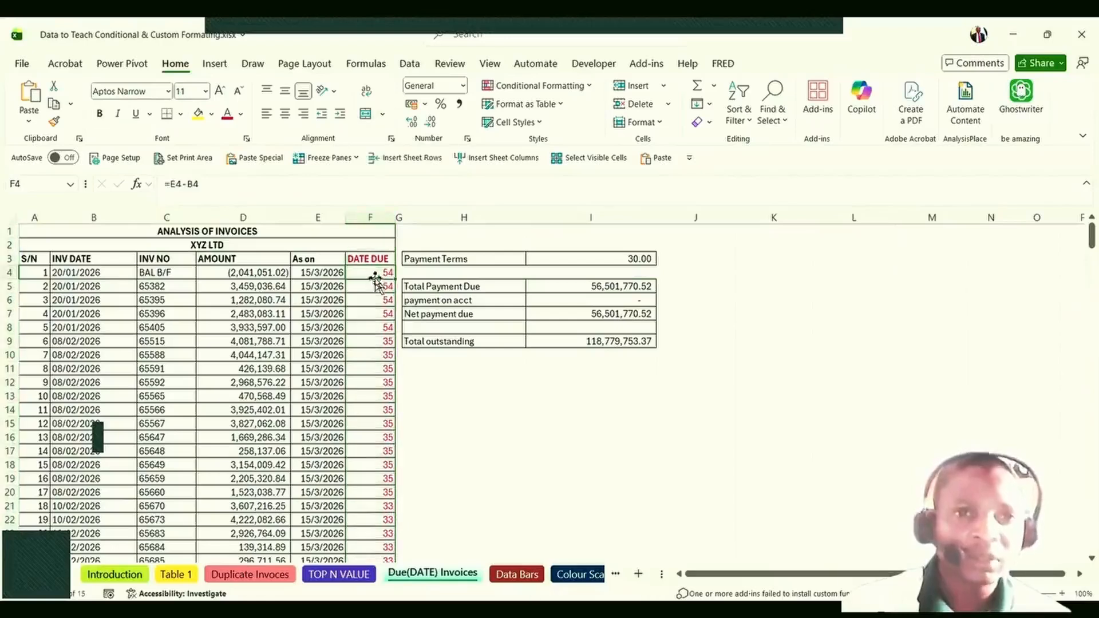
Check the days-due formulas down to F19, then open =SUMIFS(D:D;F:F;">=30") in I5 for editing.
left_click(370, 382)
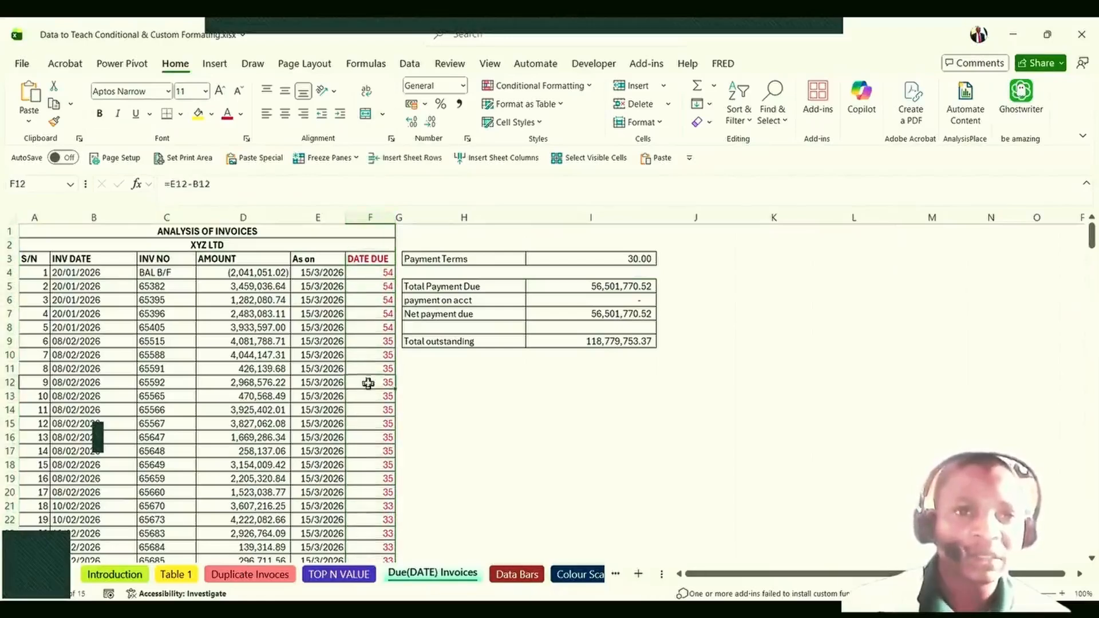
left_click(376, 448)
left_click(370, 477)
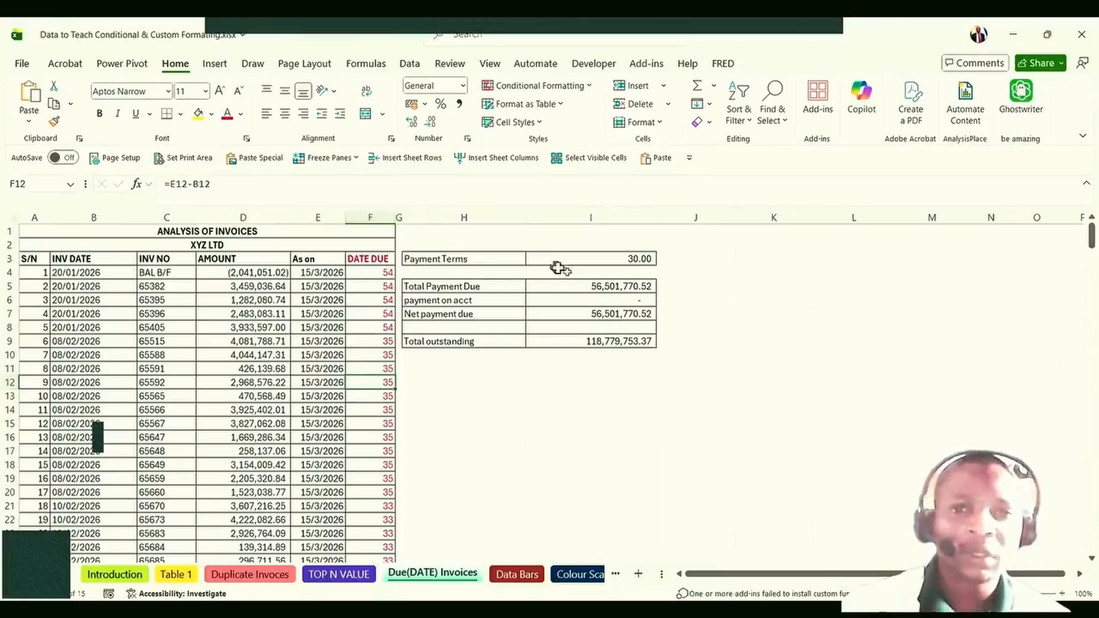
left_click(596, 285)
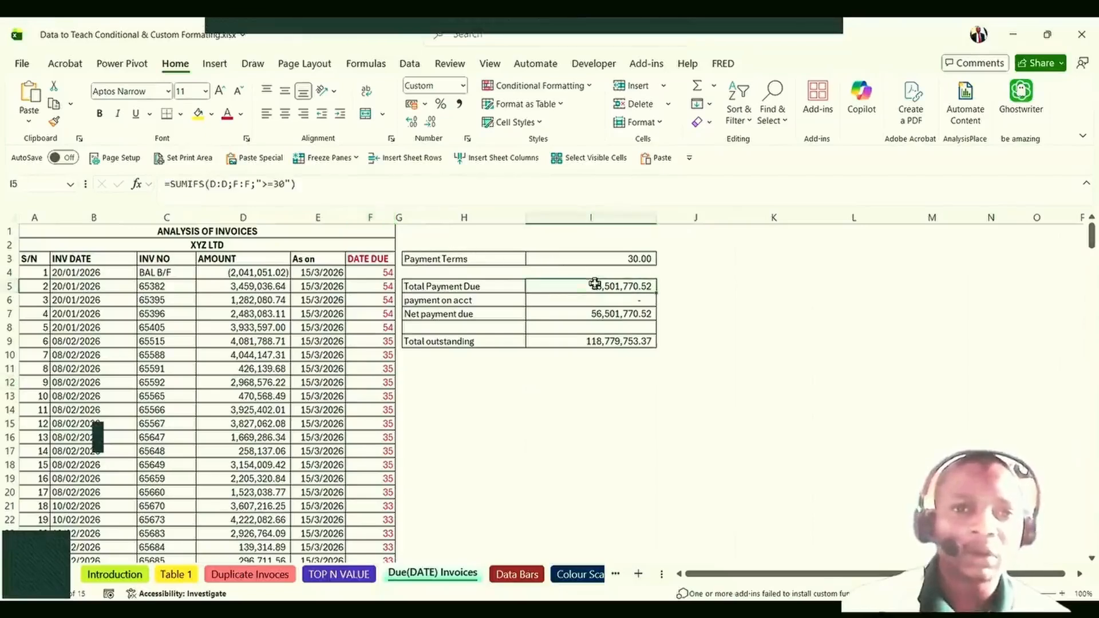
double_click(598, 287)
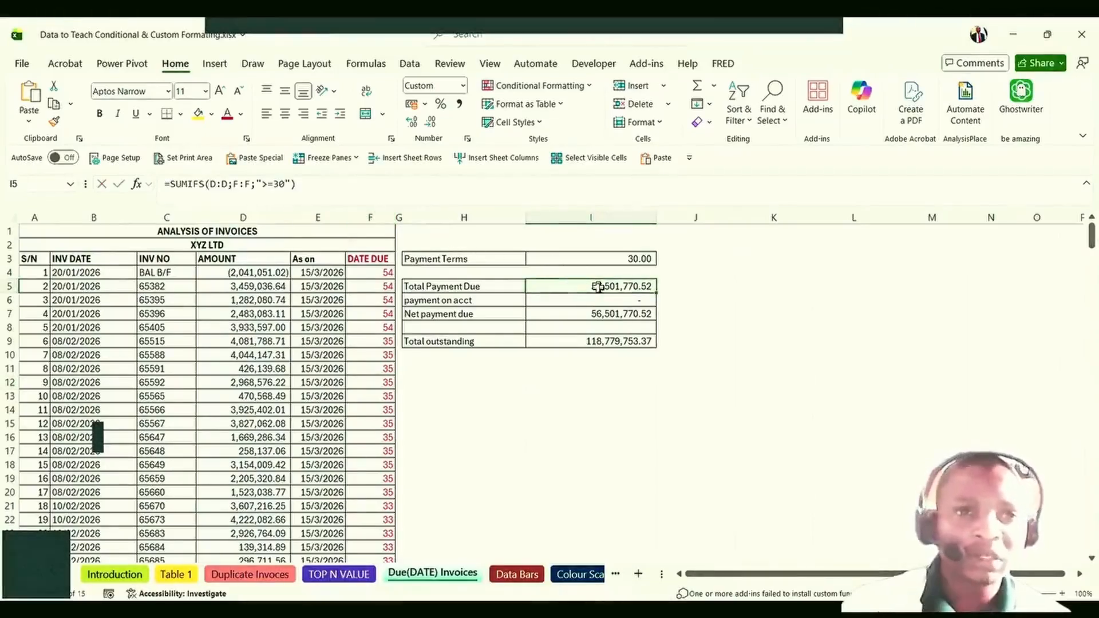
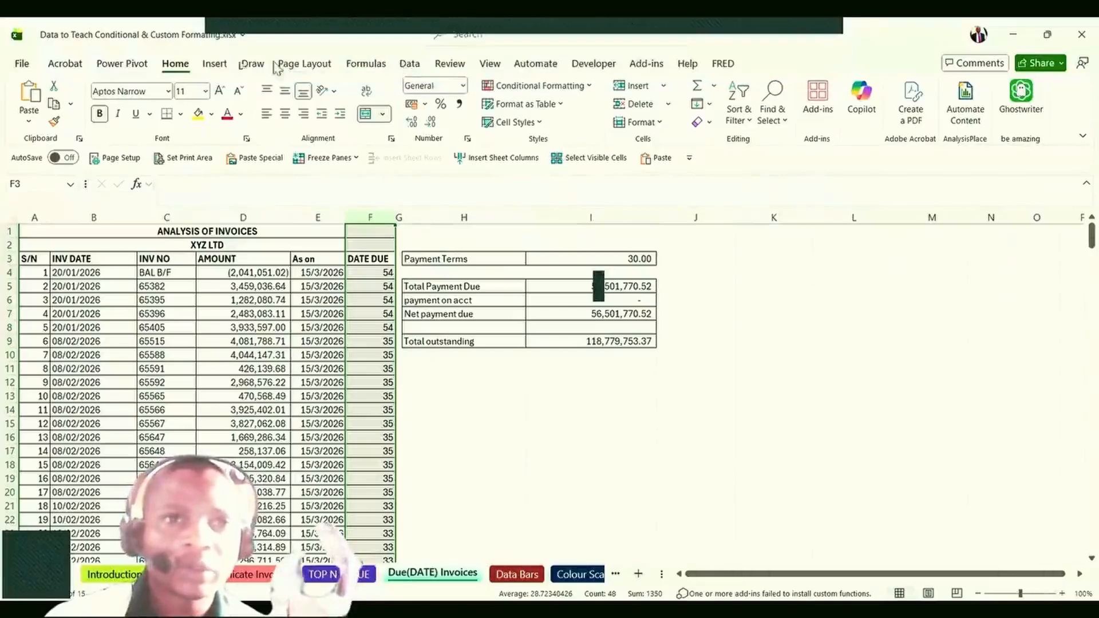
Highlight DATE DUE values above 29 with yellow fill and dark yellow text, then undo it.
left_click(587, 87)
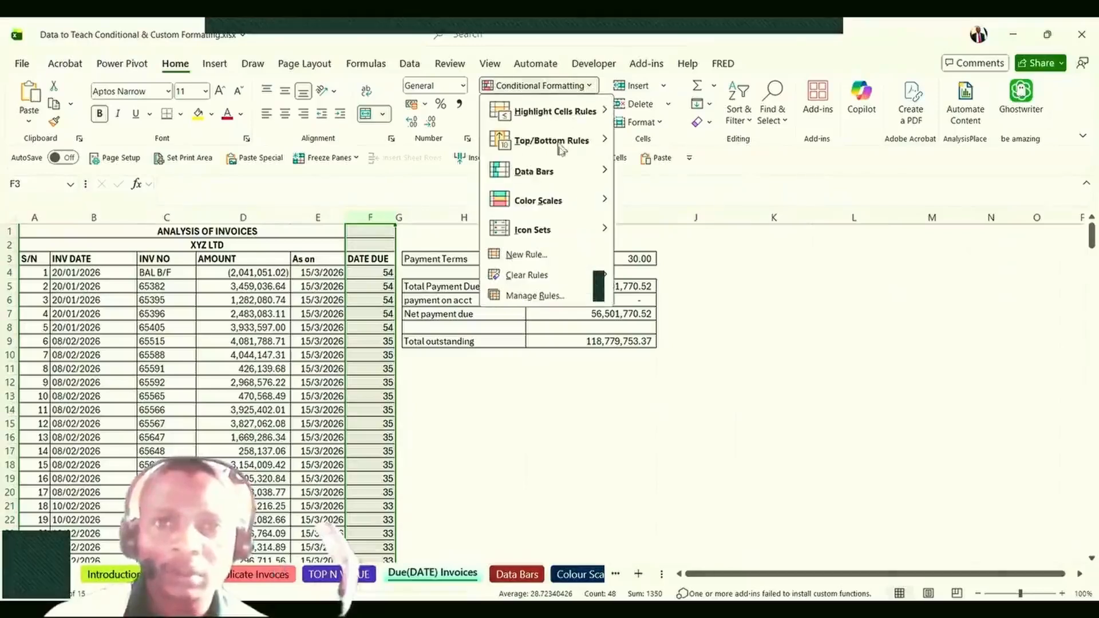
mouse_move(563, 153)
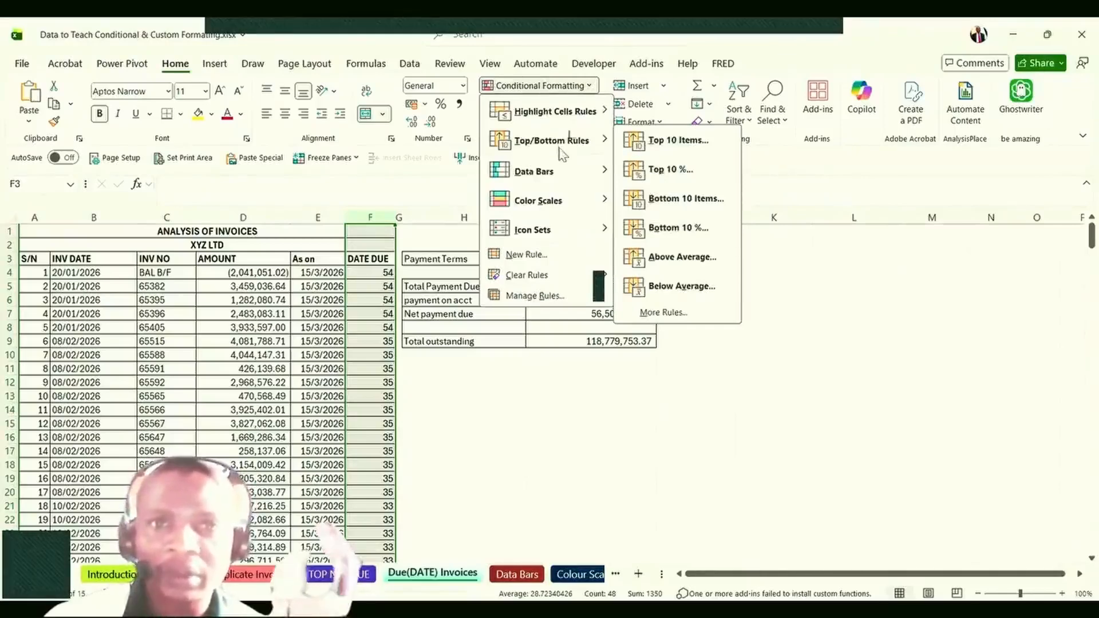
mouse_move(591, 117)
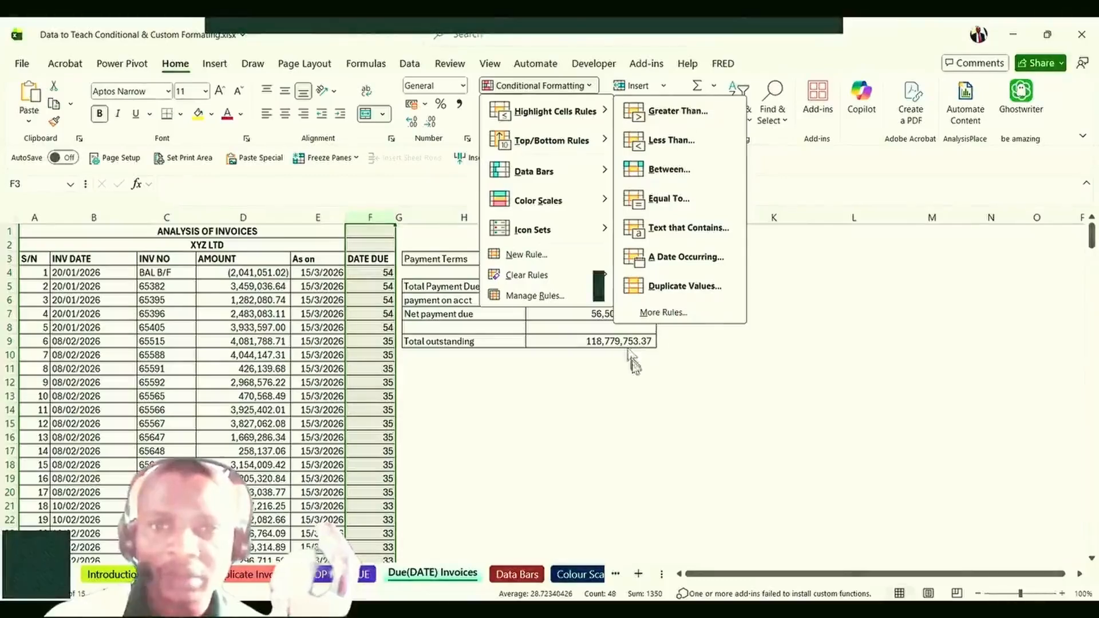
left_click(664, 112)
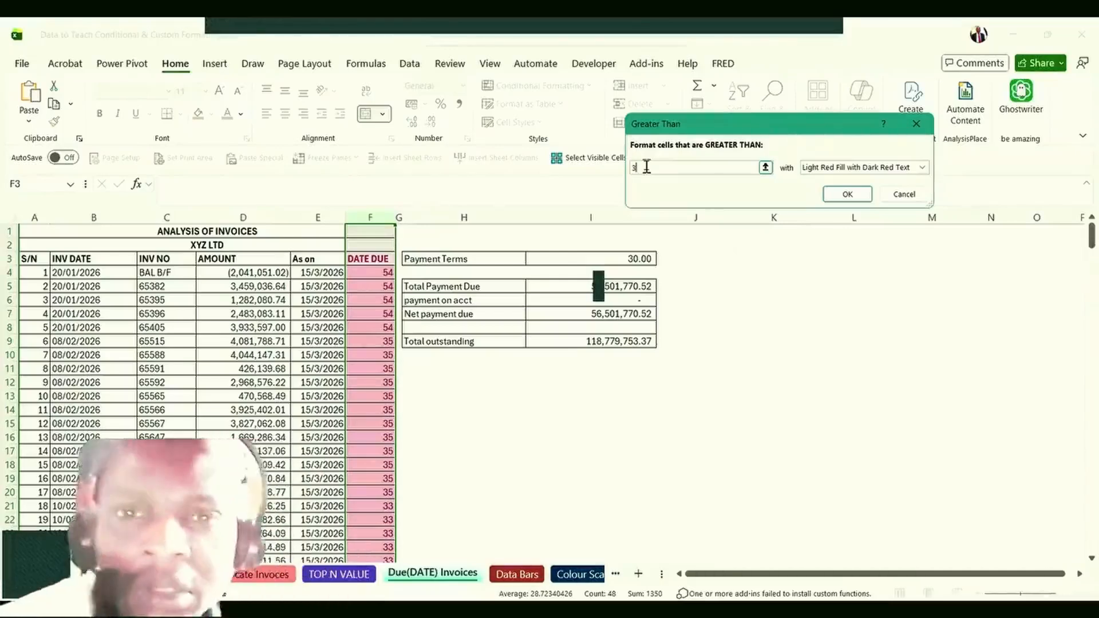
key("BackSpace")
type("2")
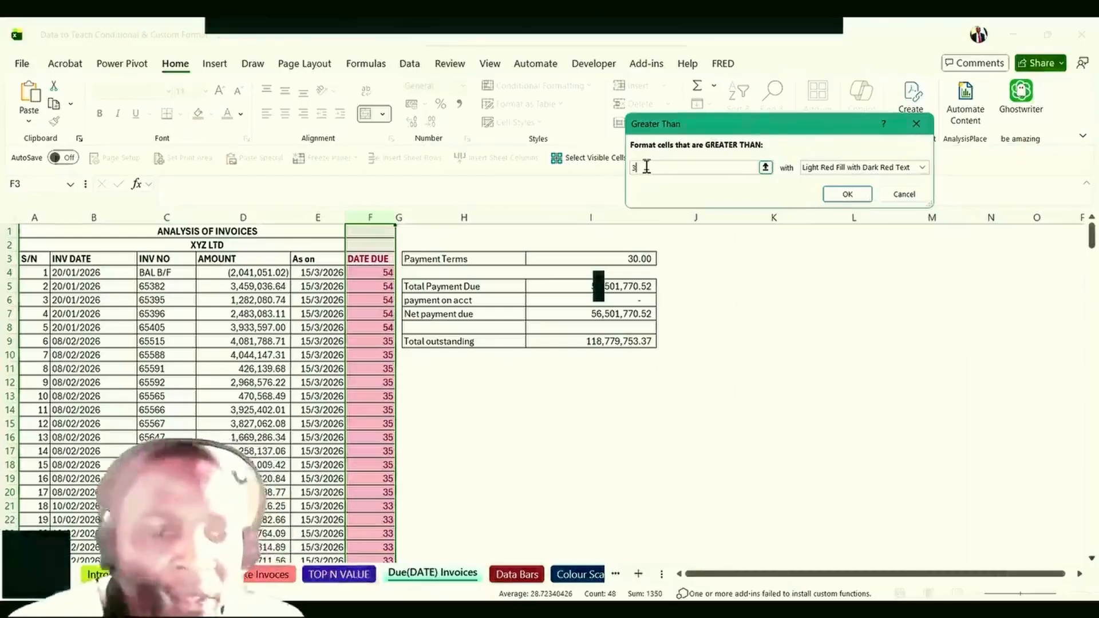
type("9")
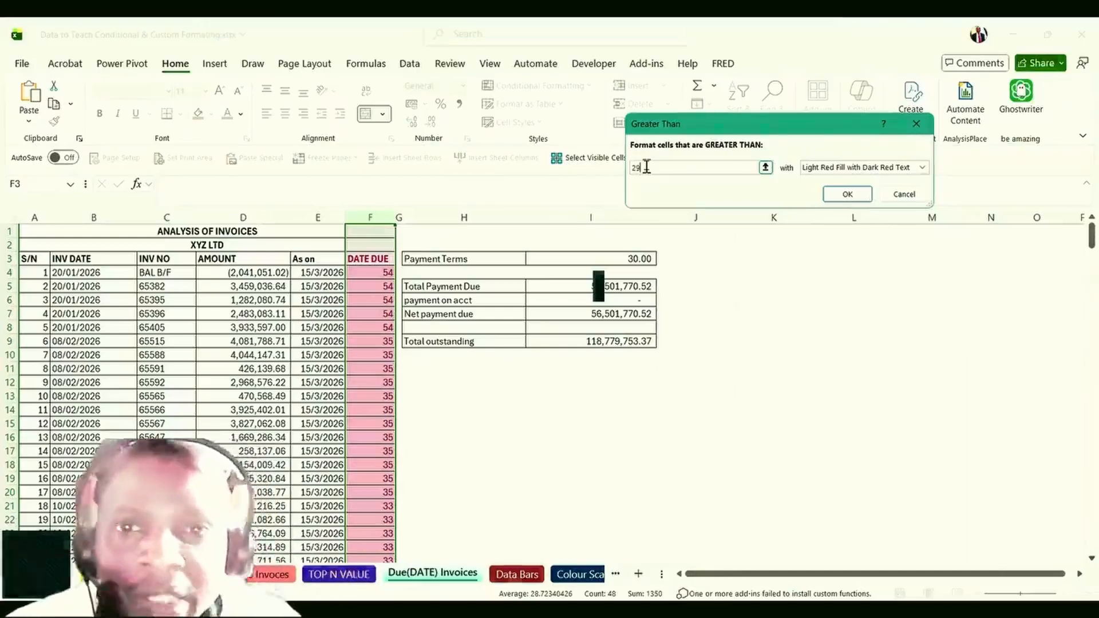
left_click(923, 167)
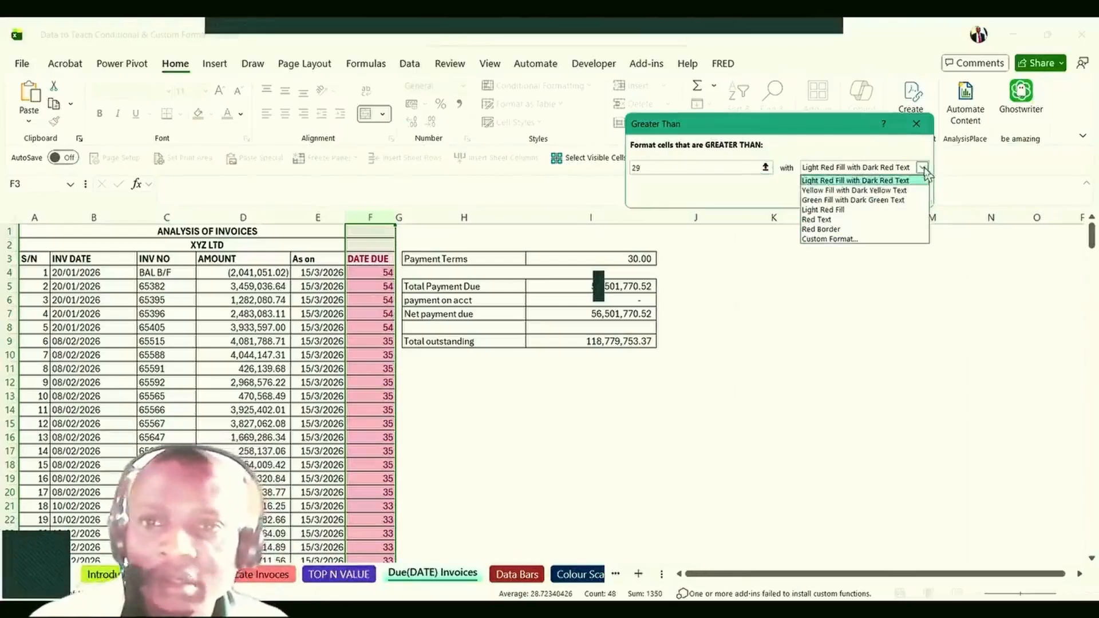
left_click(863, 191)
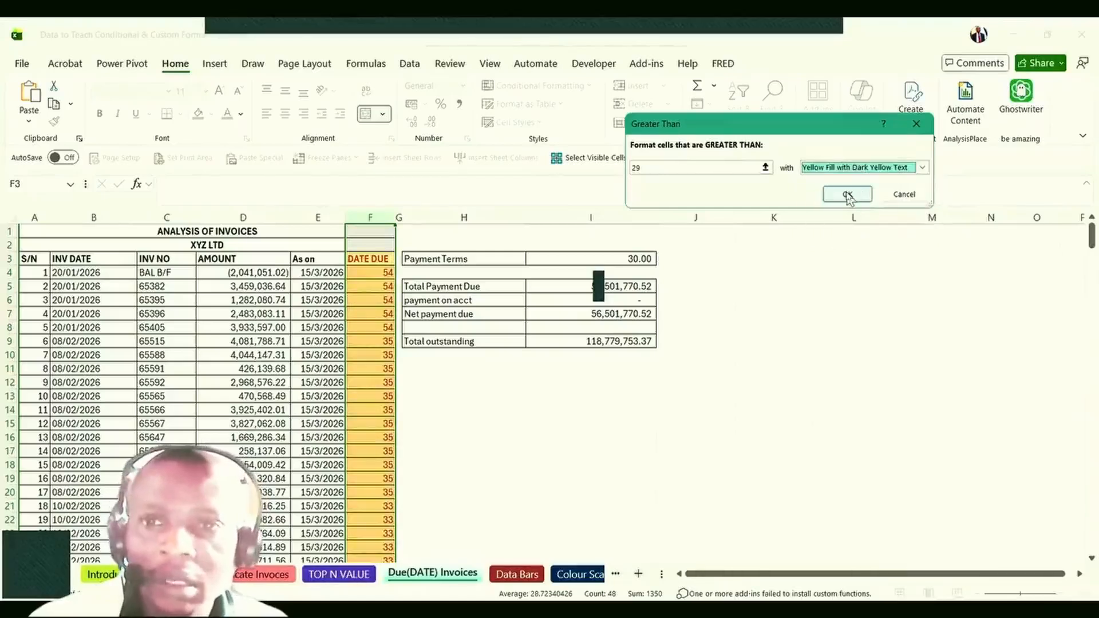
left_click(848, 195)
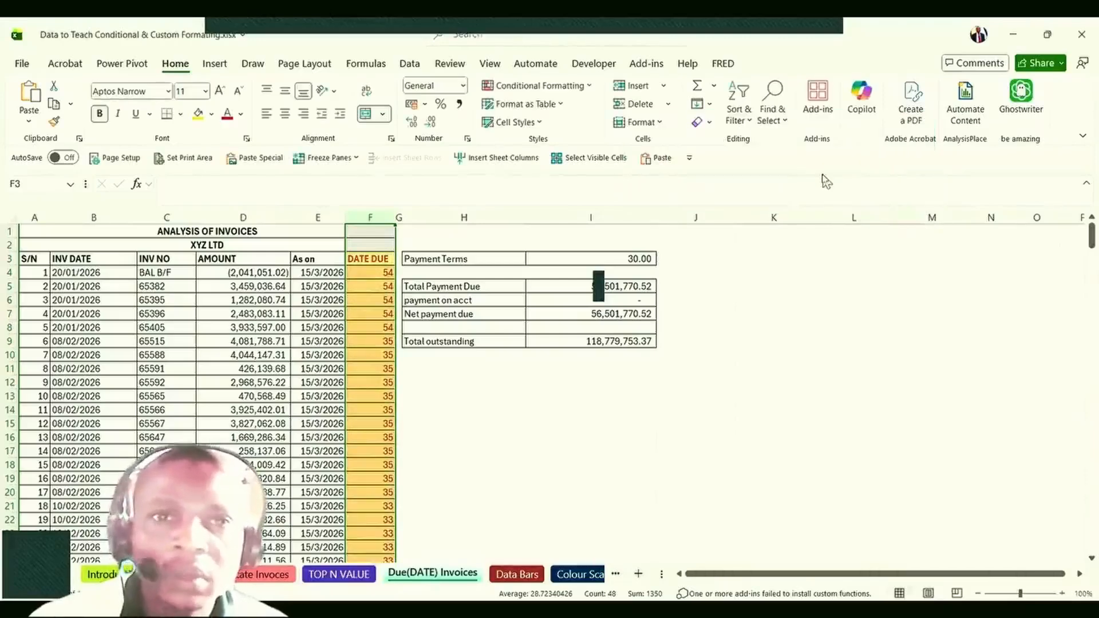
key("ctrl+z")
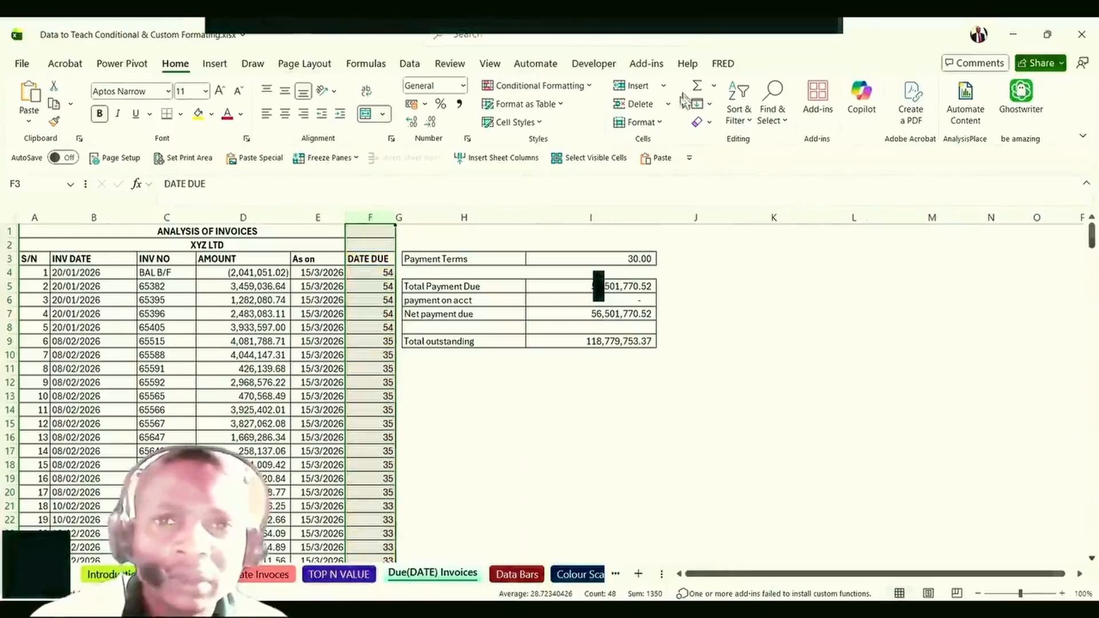
Start a Greater Than 29 rule on DATE DUE using a custom yellow fill format.
left_click(589, 90)
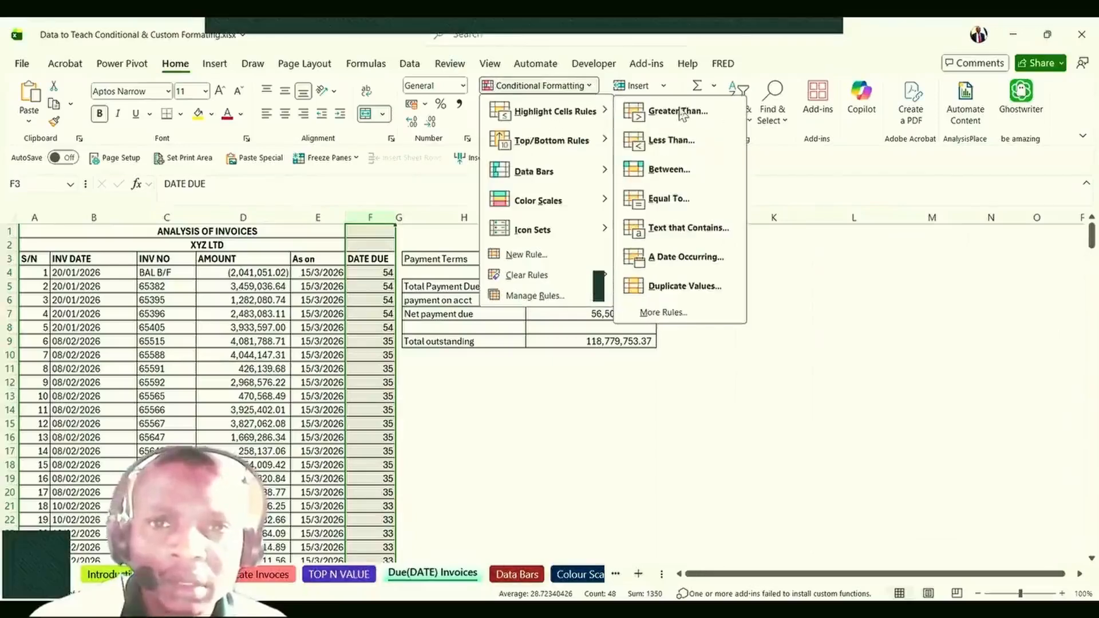
left_click(678, 111)
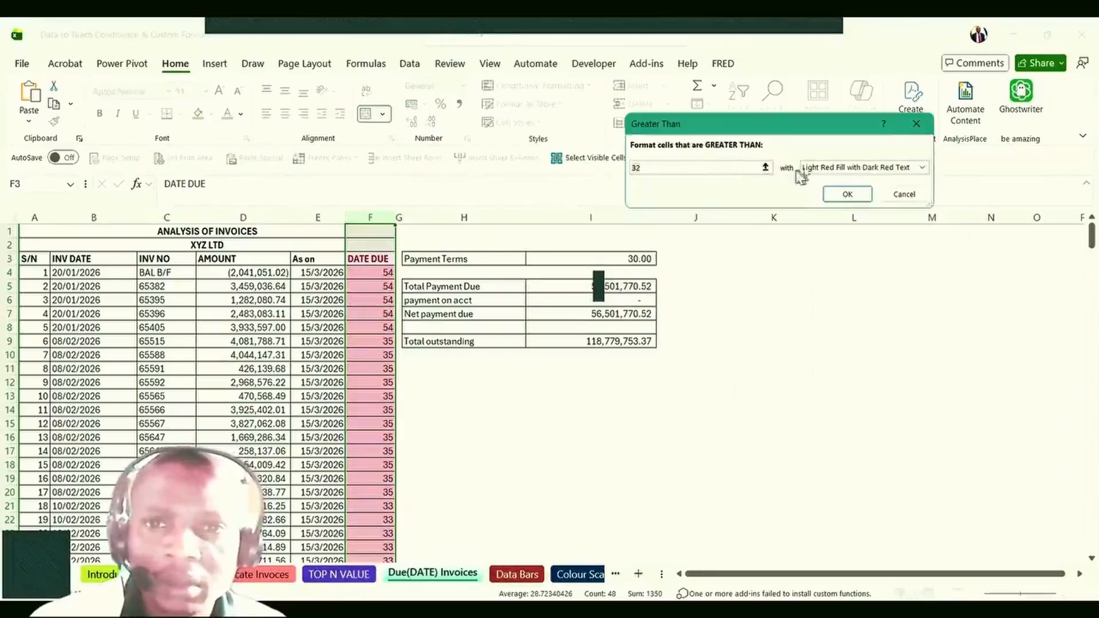
key("BackSpace")
key("BackSpace")
type("29")
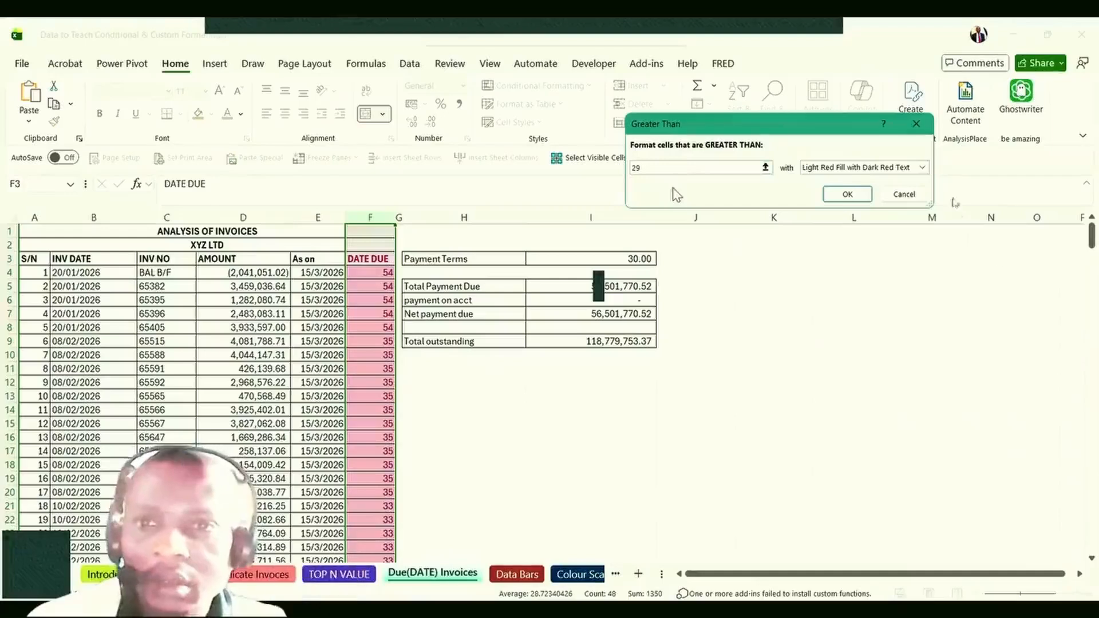
left_click(923, 168)
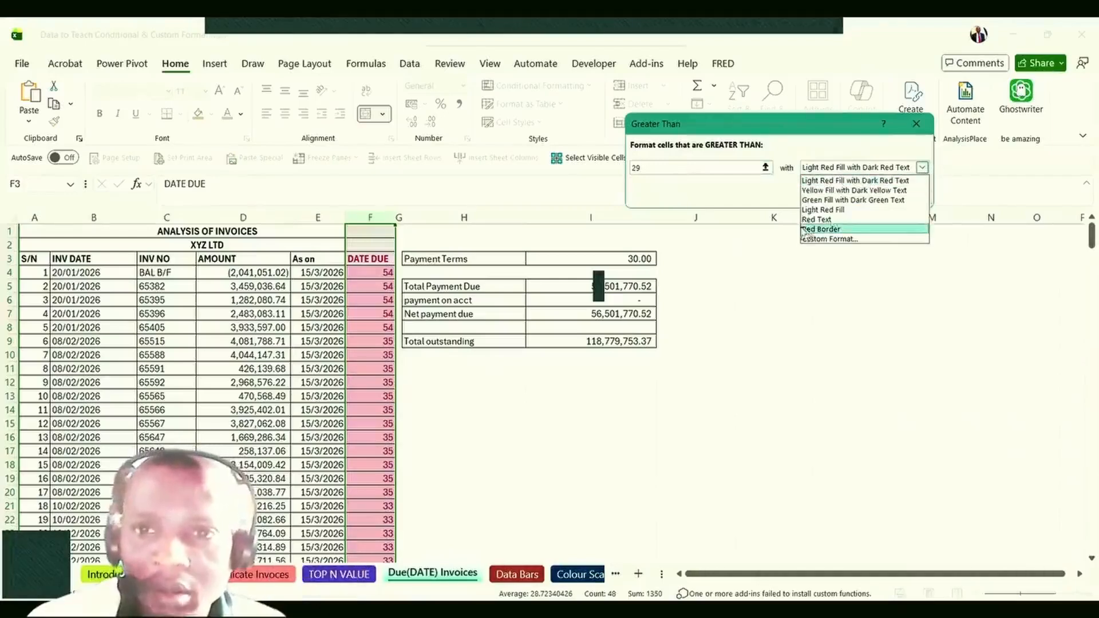
left_click(825, 246)
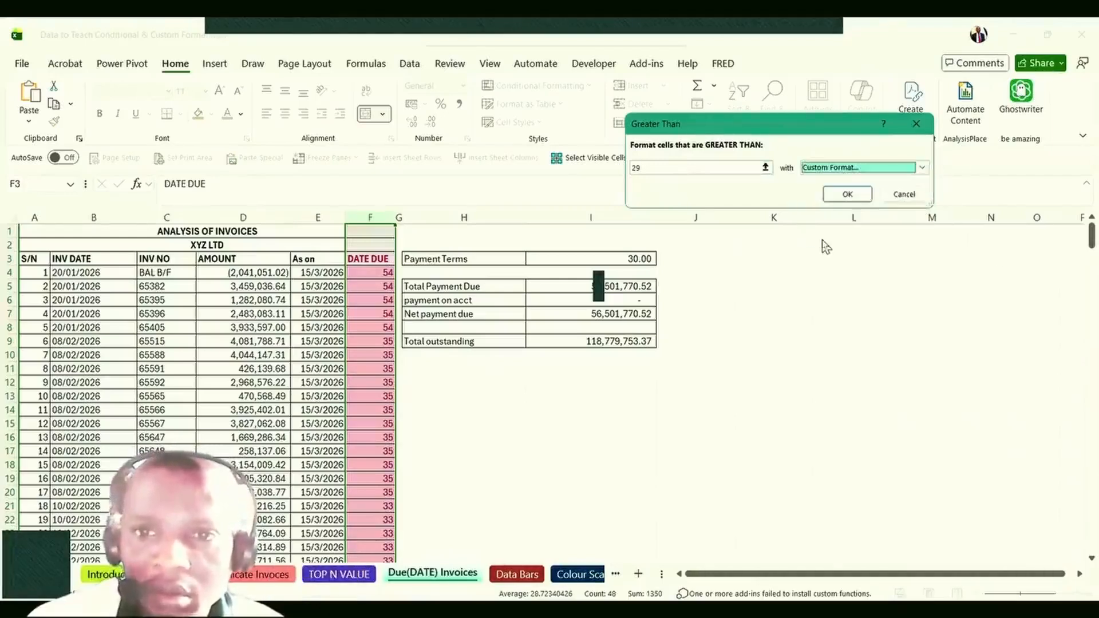
left_click(651, 189)
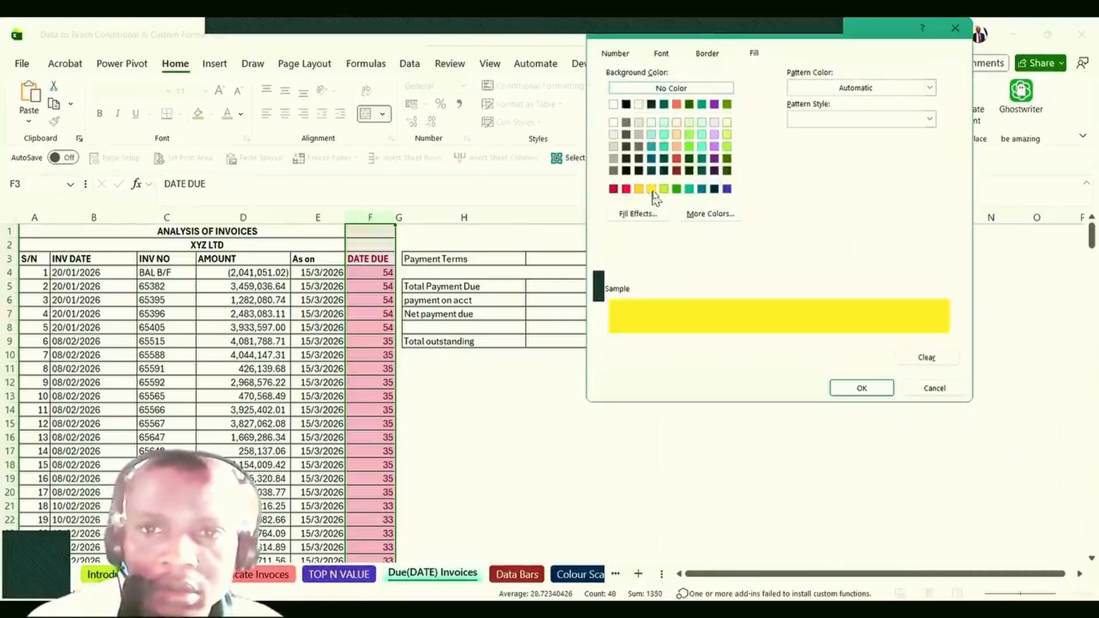
left_click(861, 388)
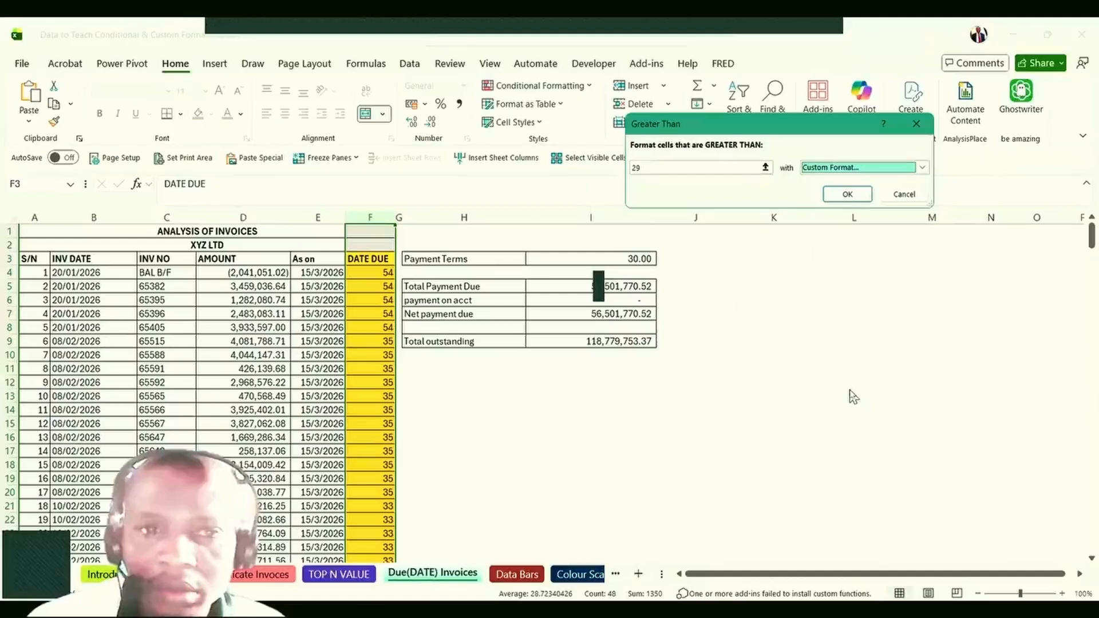
Give the custom format dark red font colour and apply the greater-than-29 rule.
left_click(923, 167)
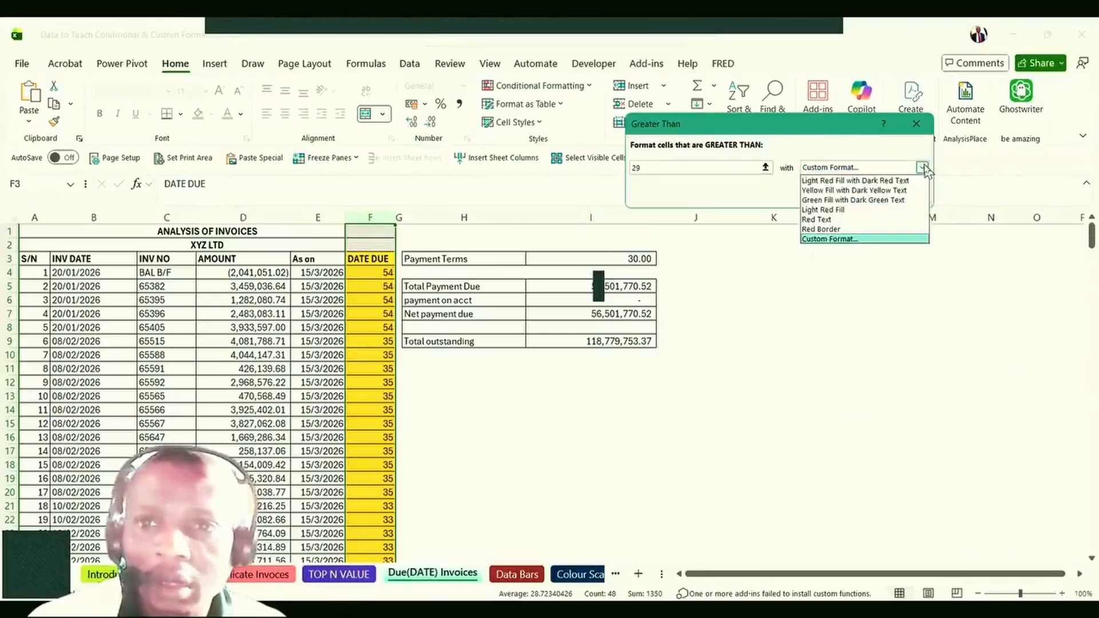
left_click(858, 240)
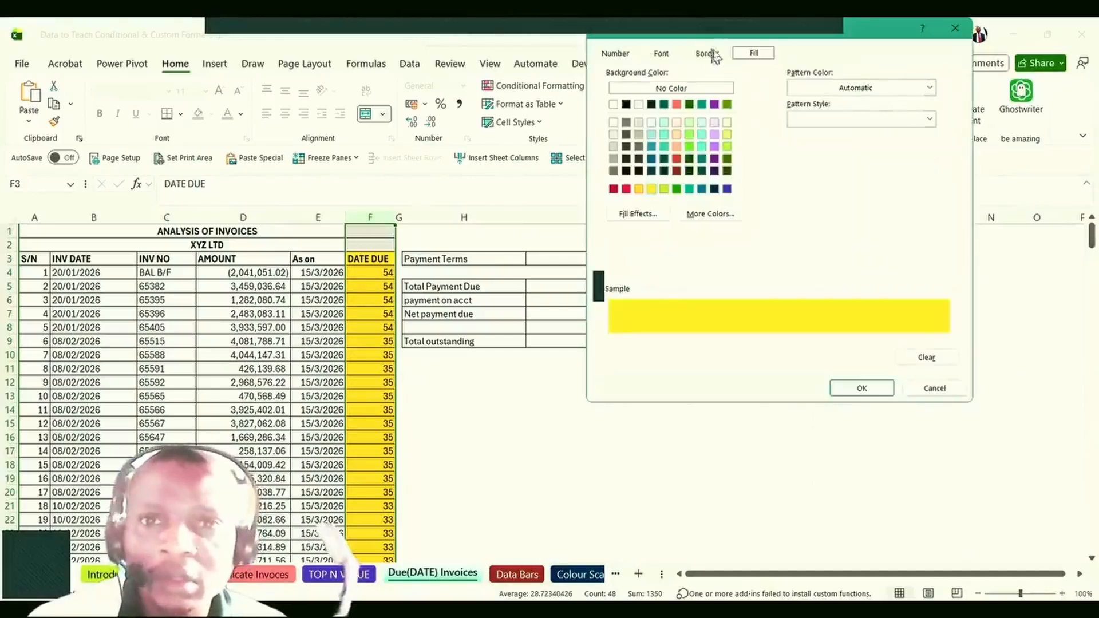
left_click(662, 53)
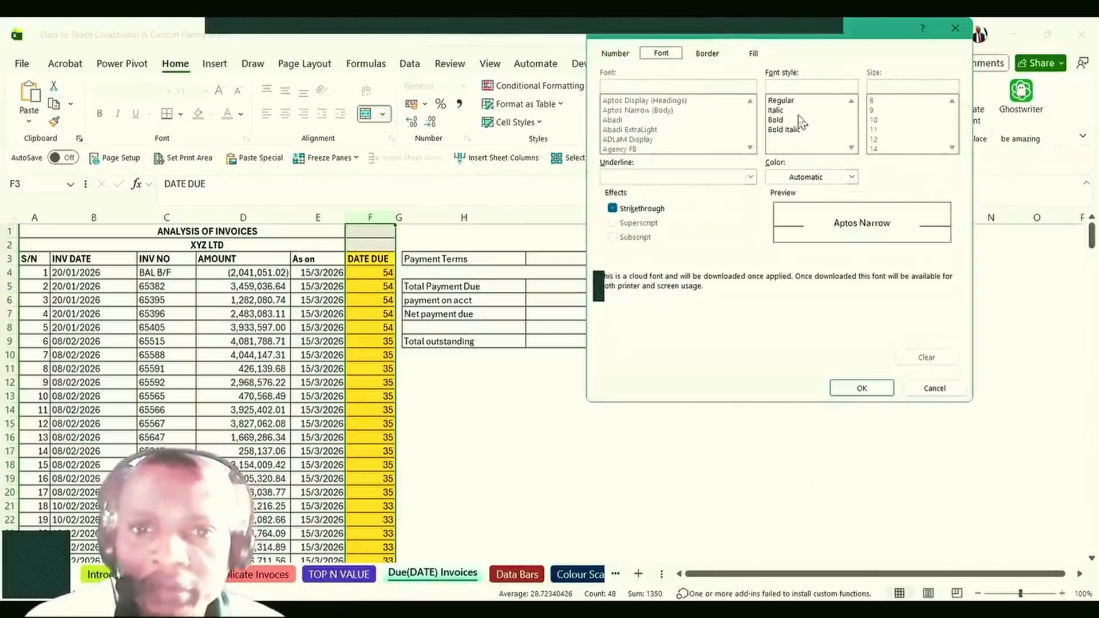
left_click(852, 178)
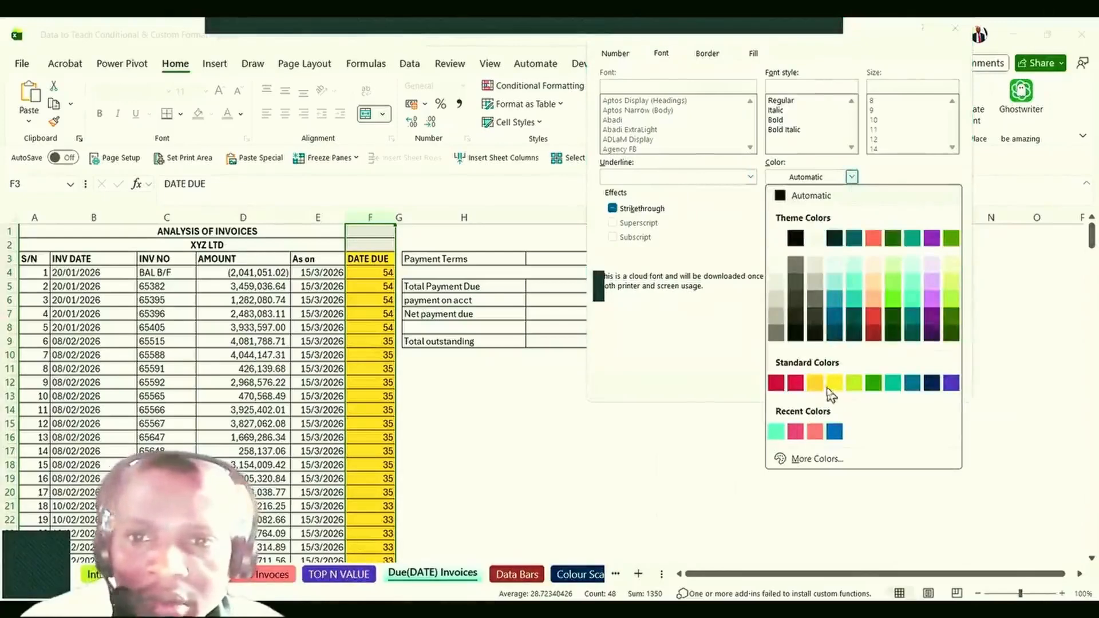
left_click(816, 433)
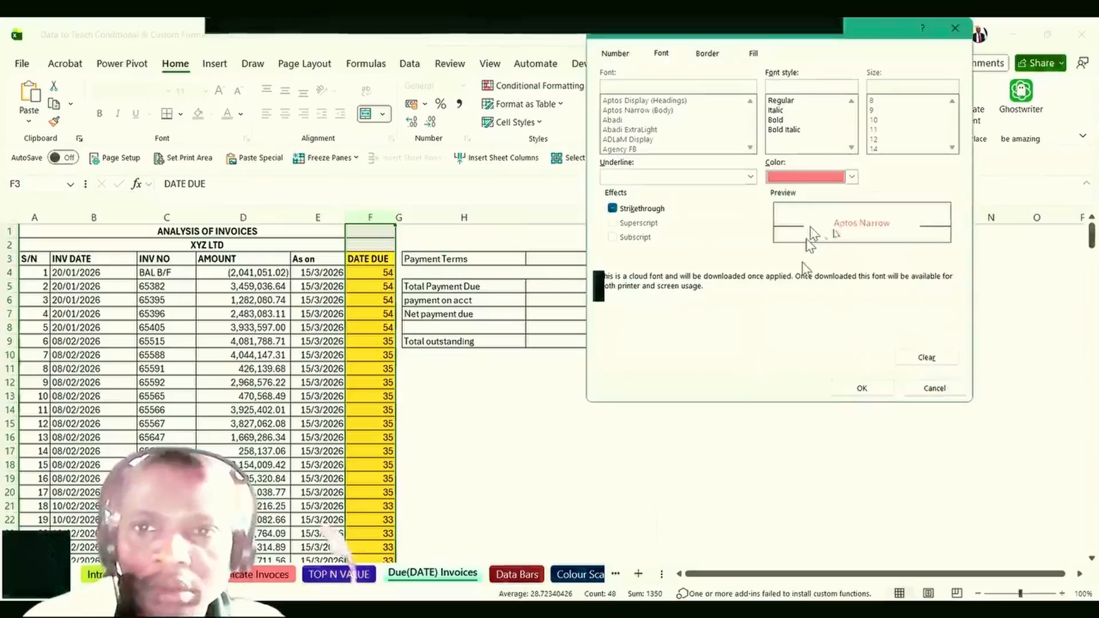
left_click(852, 178)
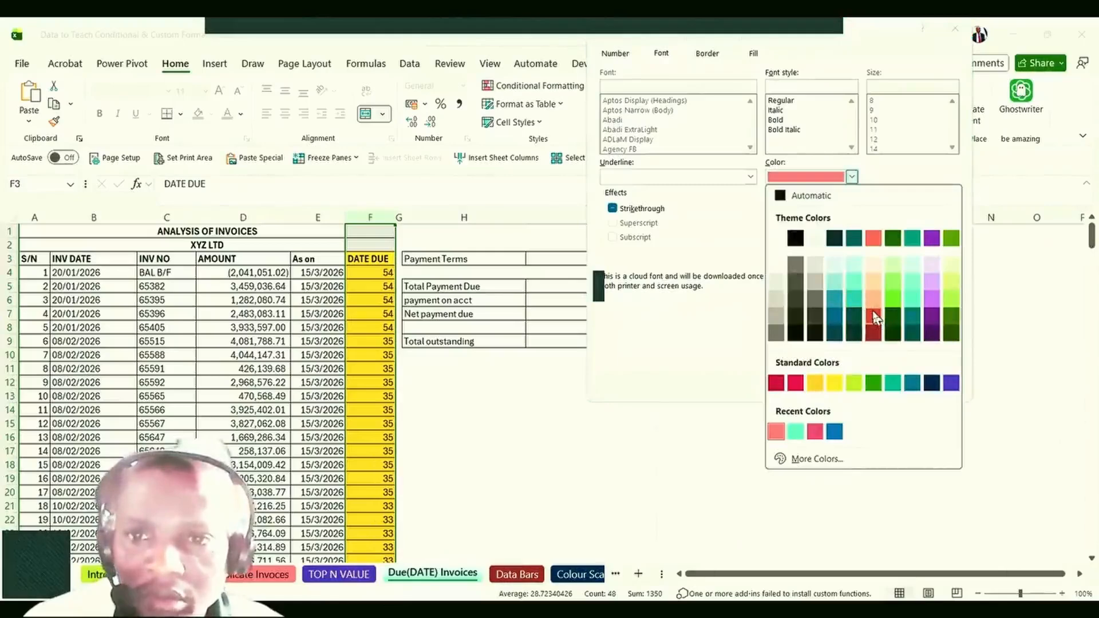
left_click(872, 316)
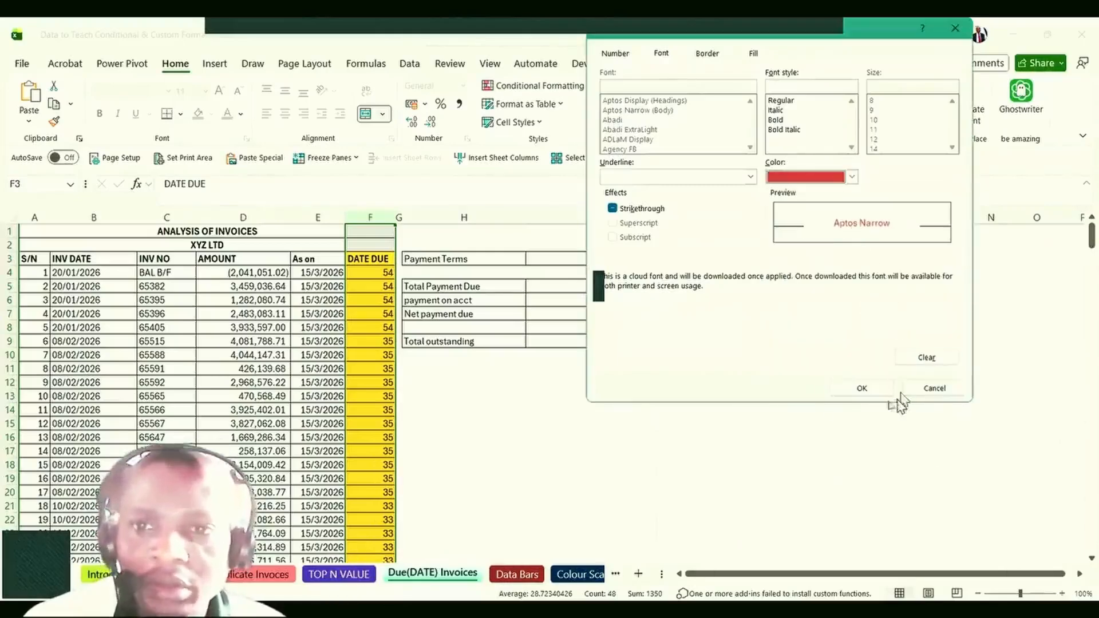
left_click(862, 388)
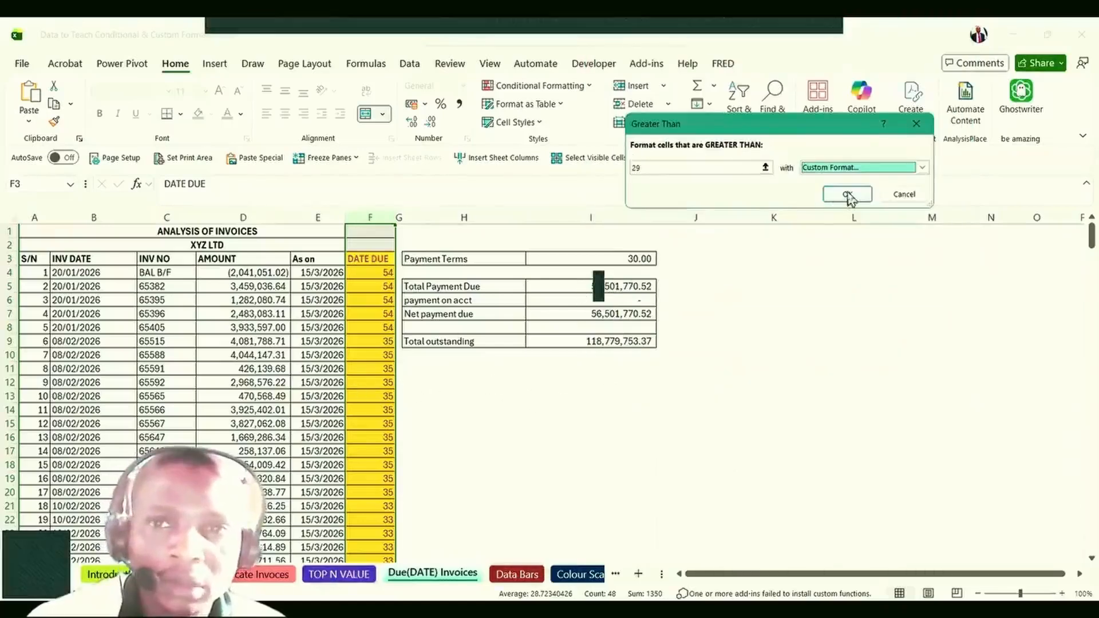
left_click(848, 194)
left_click(375, 412)
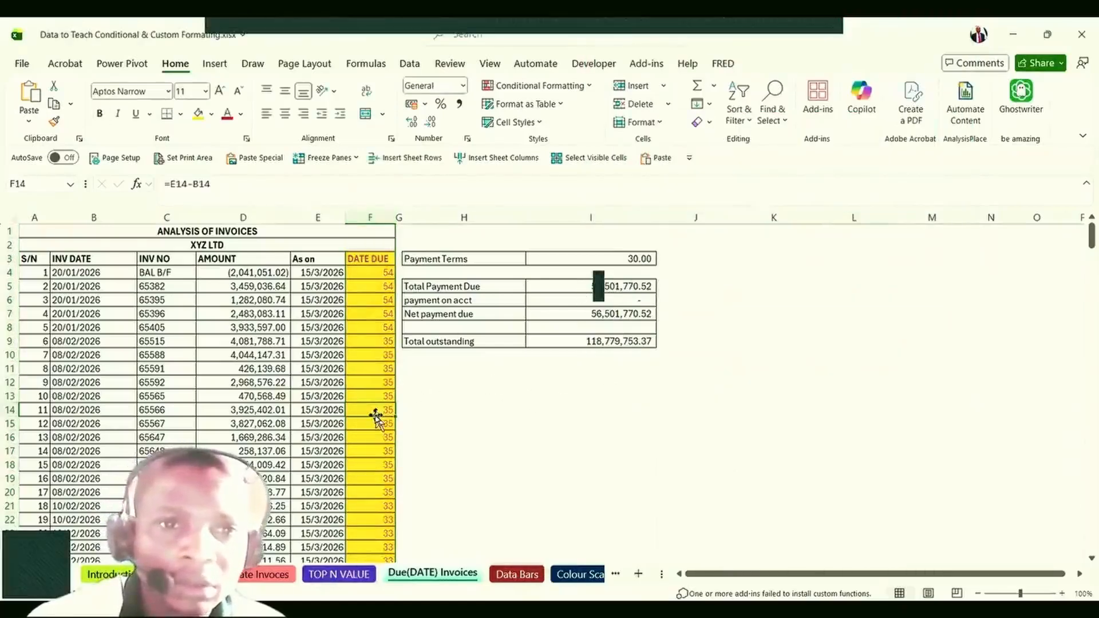
scroll(375, 413, "down", 2)
scroll(375, 418, "up", 2)
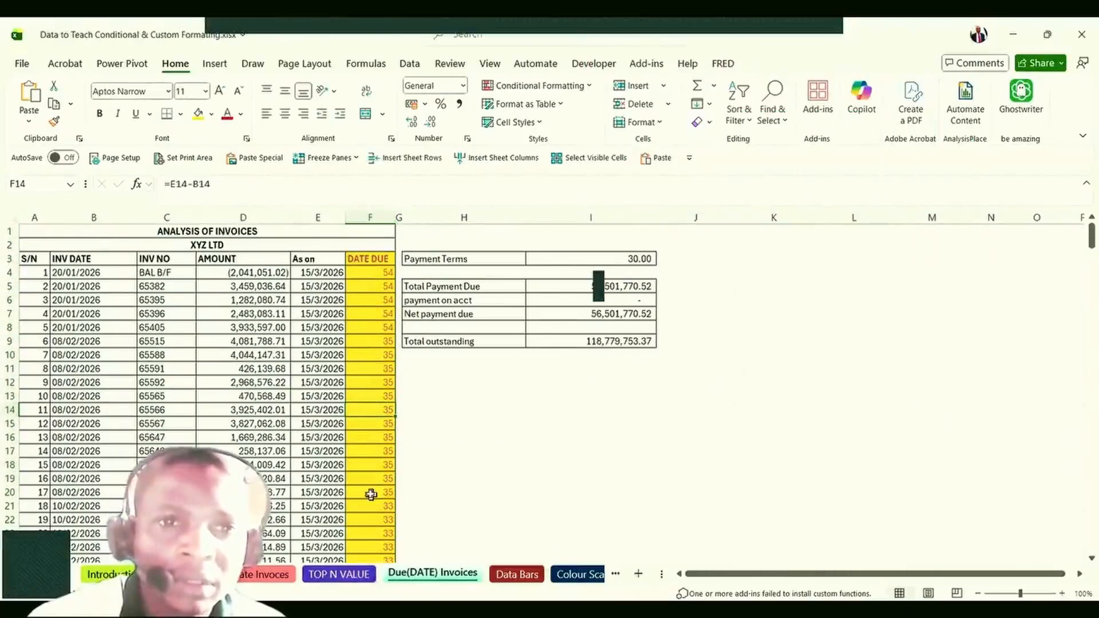
left_click(367, 342)
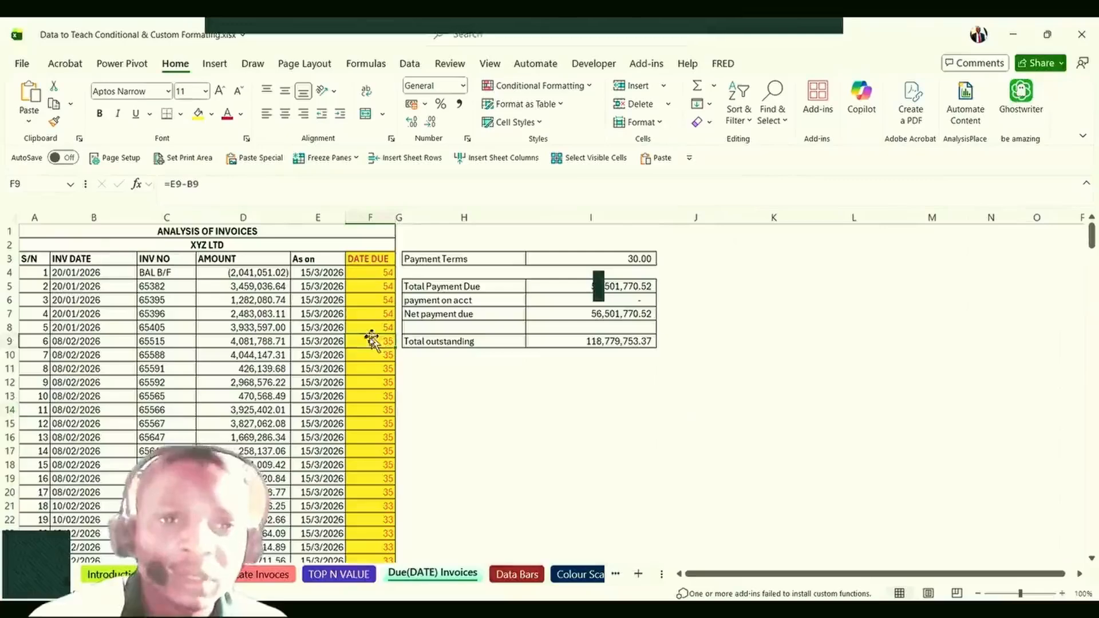
scroll(366, 344, "down", 4)
scroll(367, 345, "up", 4)
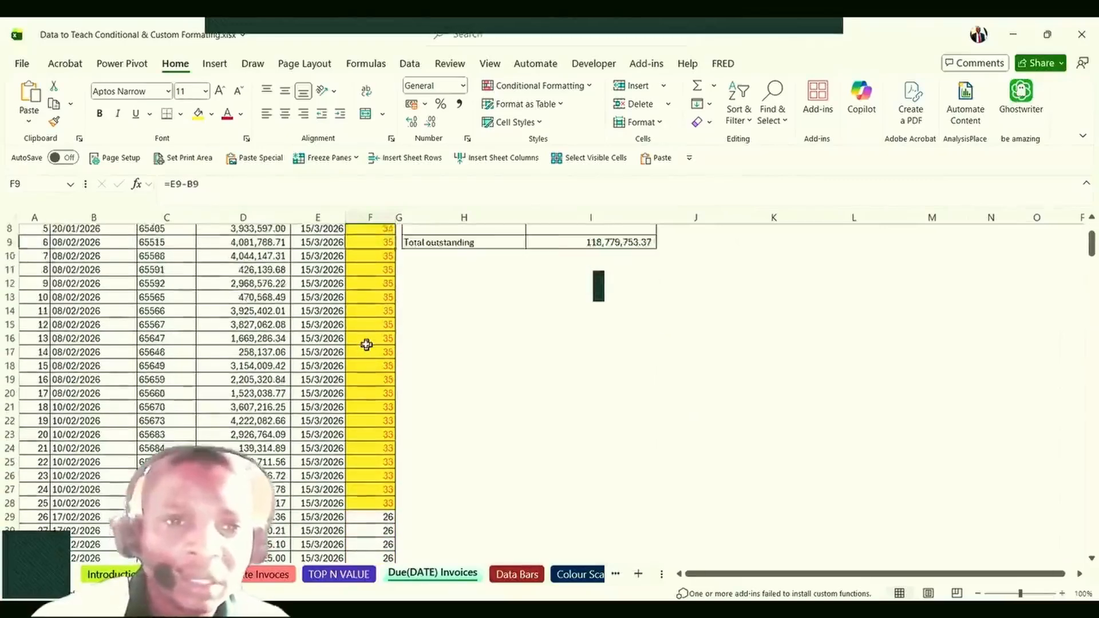
scroll(366, 345, "down", 2)
scroll(381, 424, "down", 2)
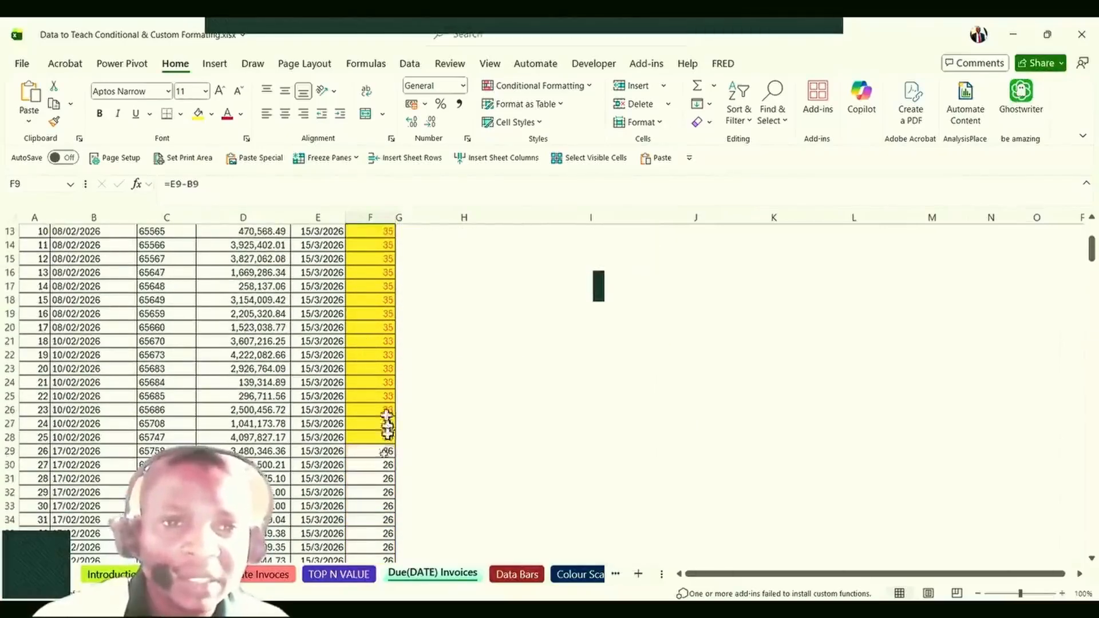
scroll(377, 426, "down", 2)
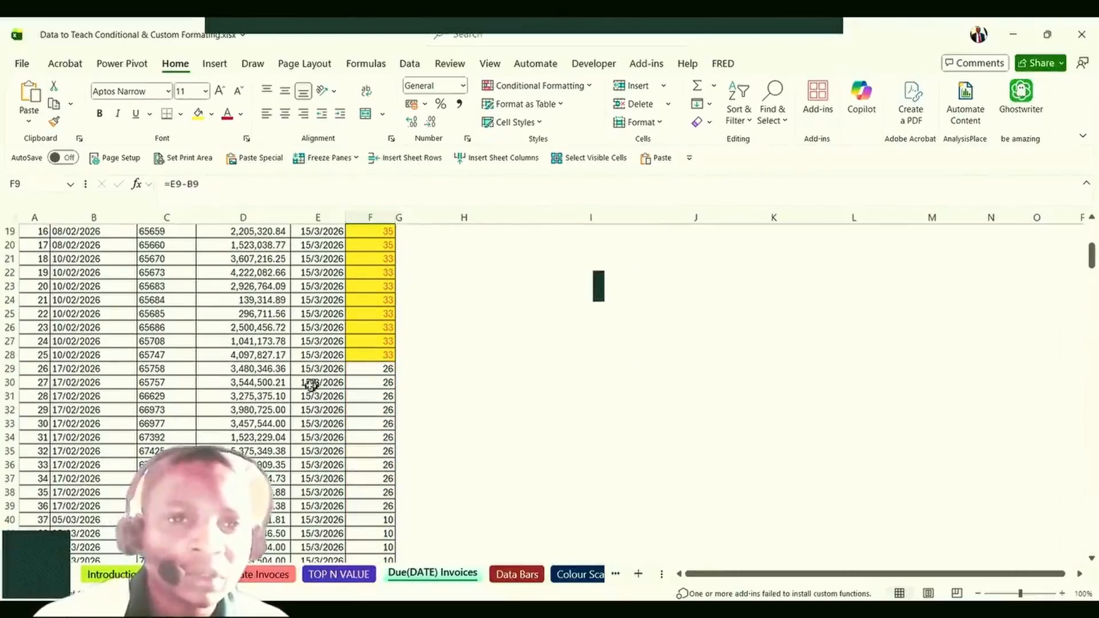
scroll(319, 438, "up", 2)
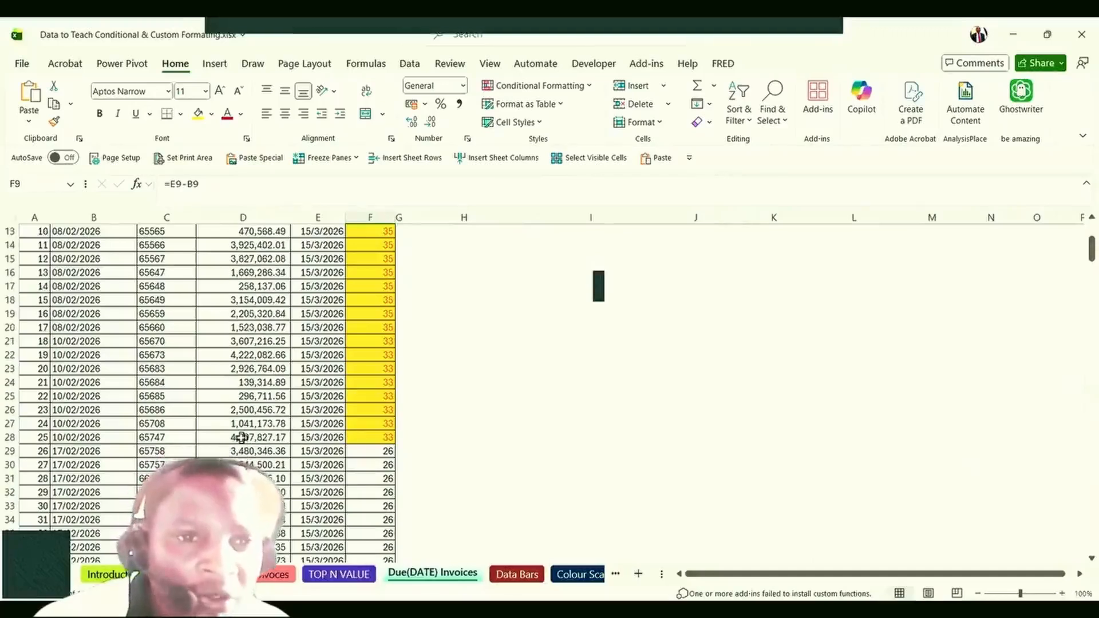
left_click_drag(241, 438, 275, 187)
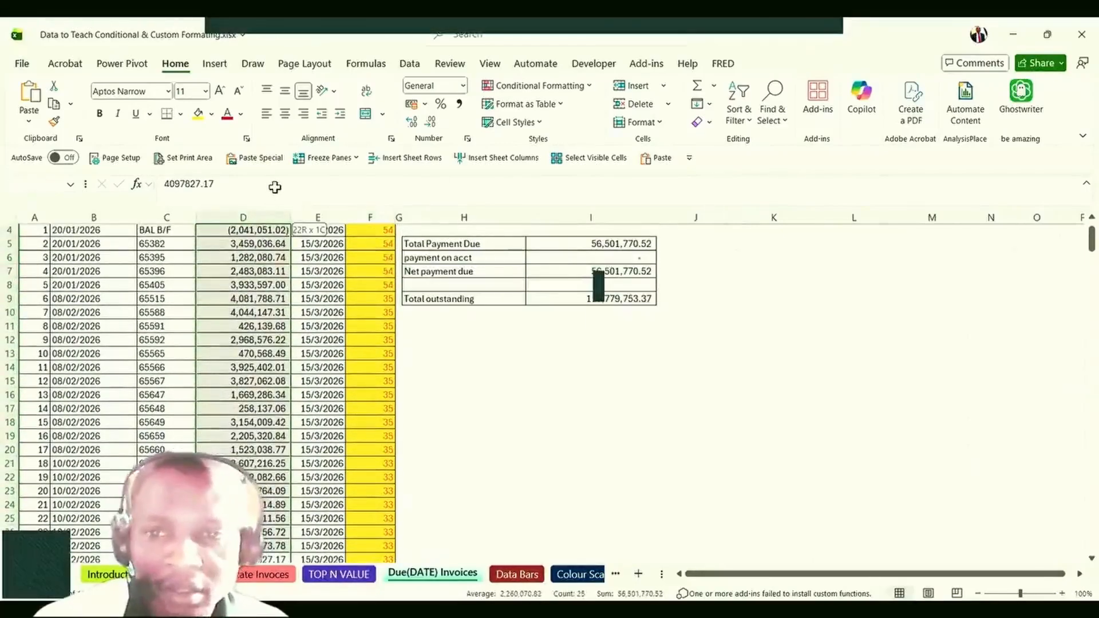
scroll(245, 291, "up", 1)
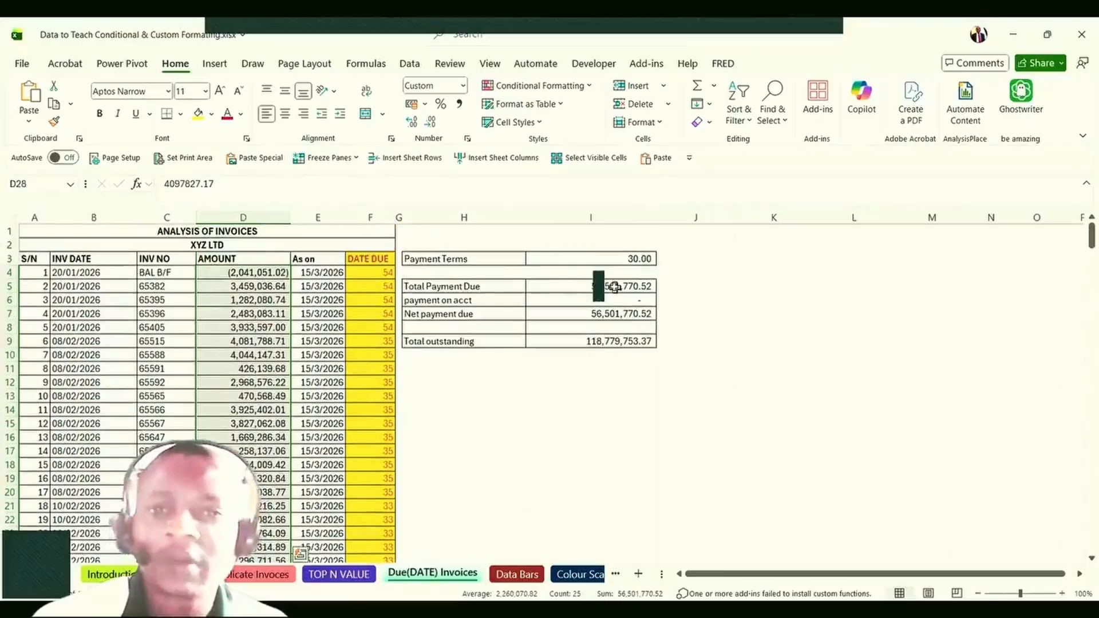
left_click(320, 395)
left_click(315, 463)
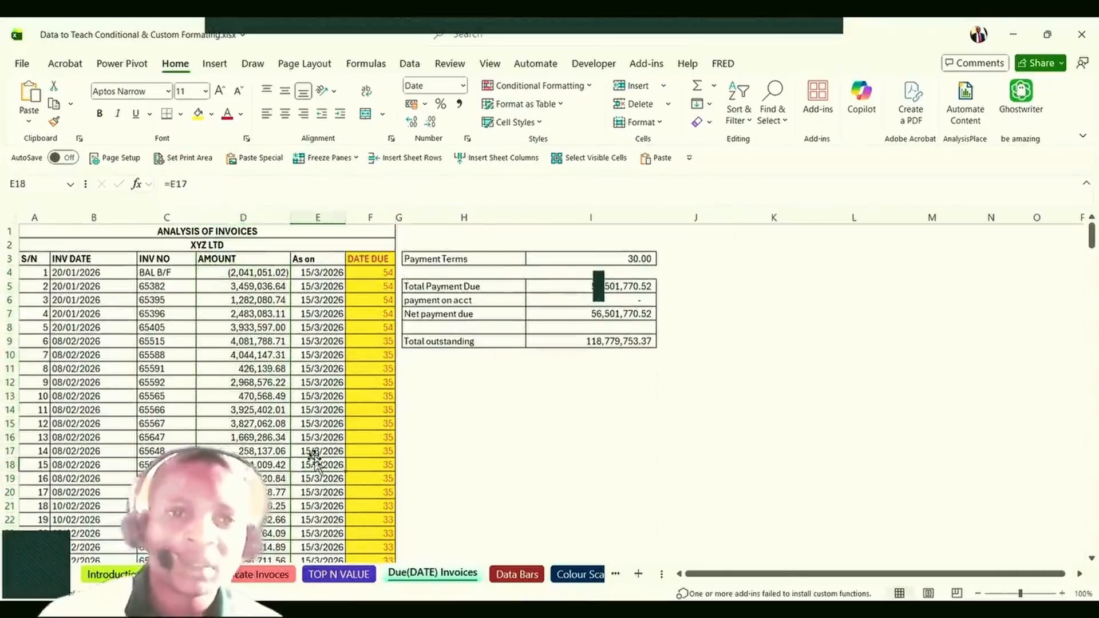
scroll(312, 452, "down", 2)
left_click(305, 435)
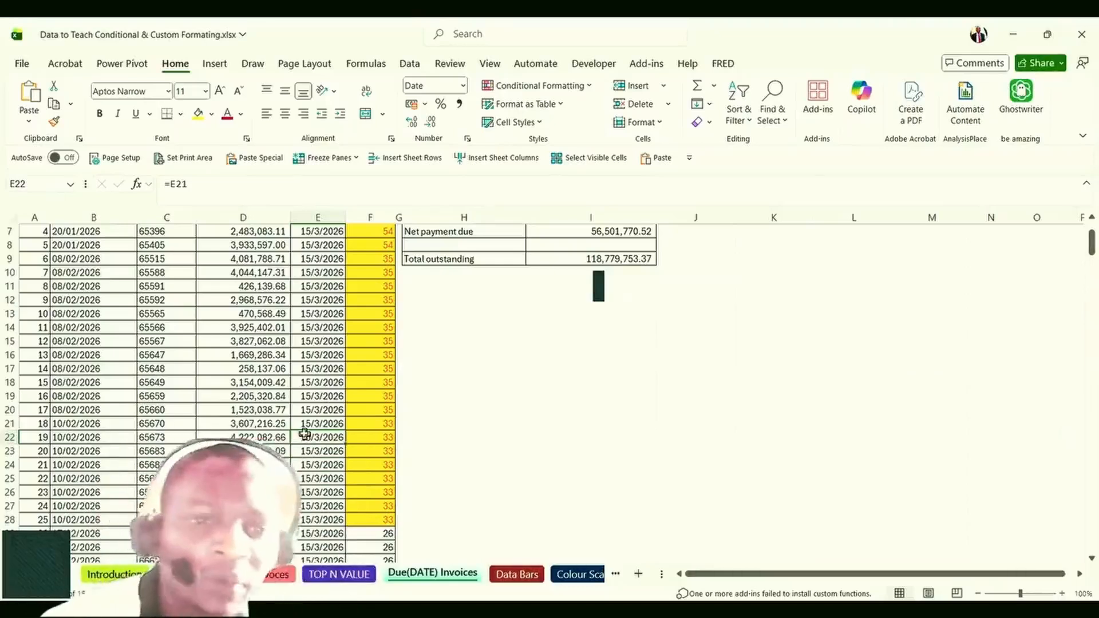
Switch to the TOP N VALUE sheet and look over its table entries.
left_click(252, 452)
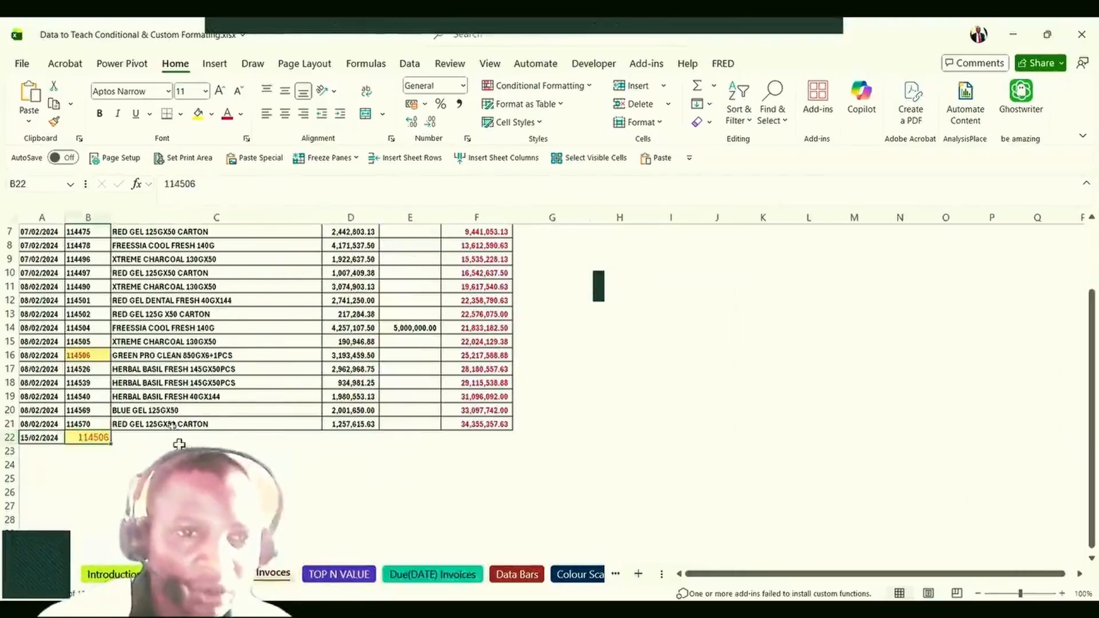
left_click(168, 422)
left_click(341, 575)
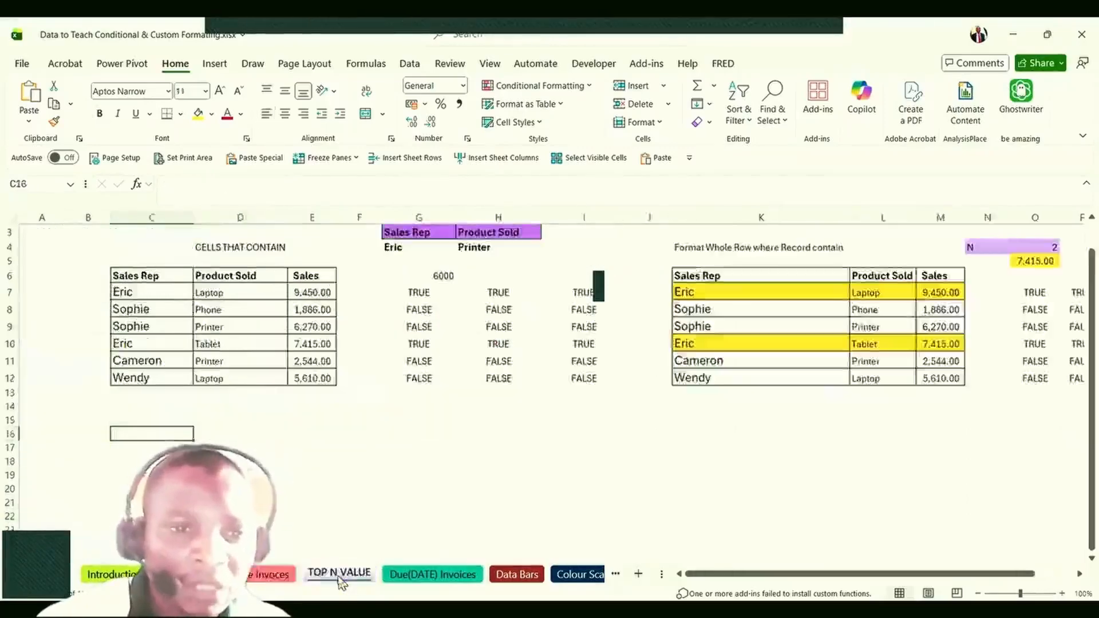
left_click(310, 473)
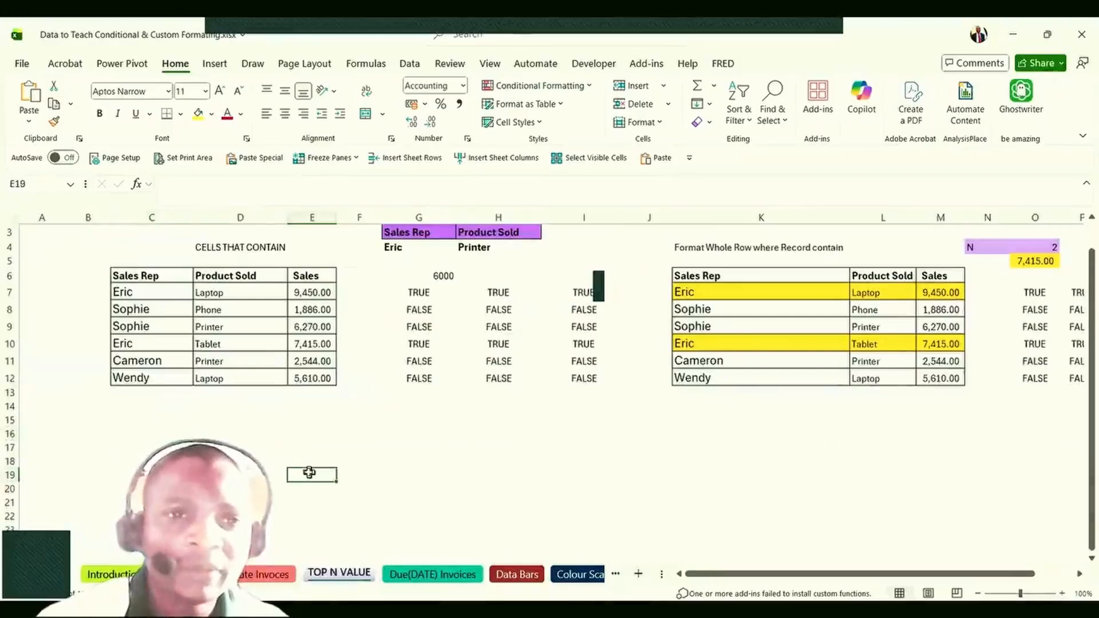
scroll(309, 473, "up", 1)
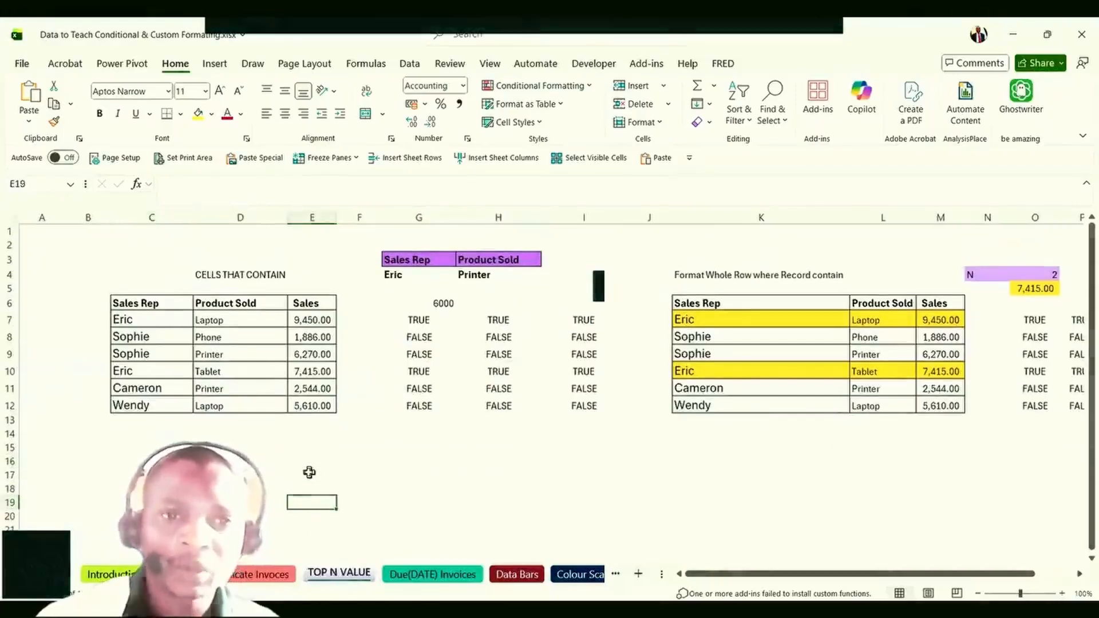
left_click(172, 362)
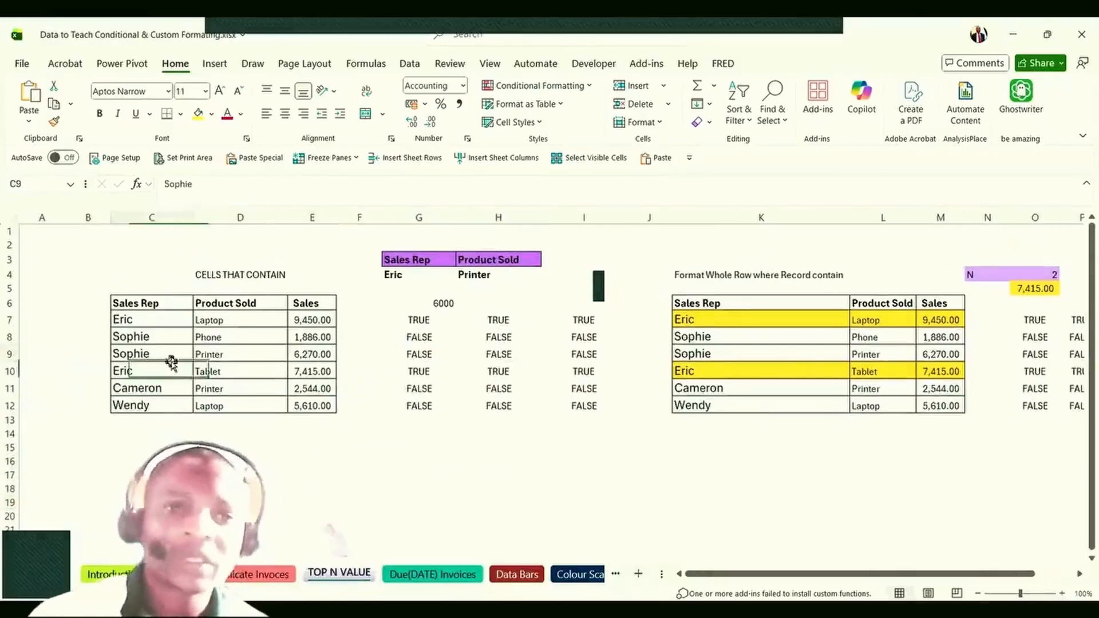
left_click(217, 274)
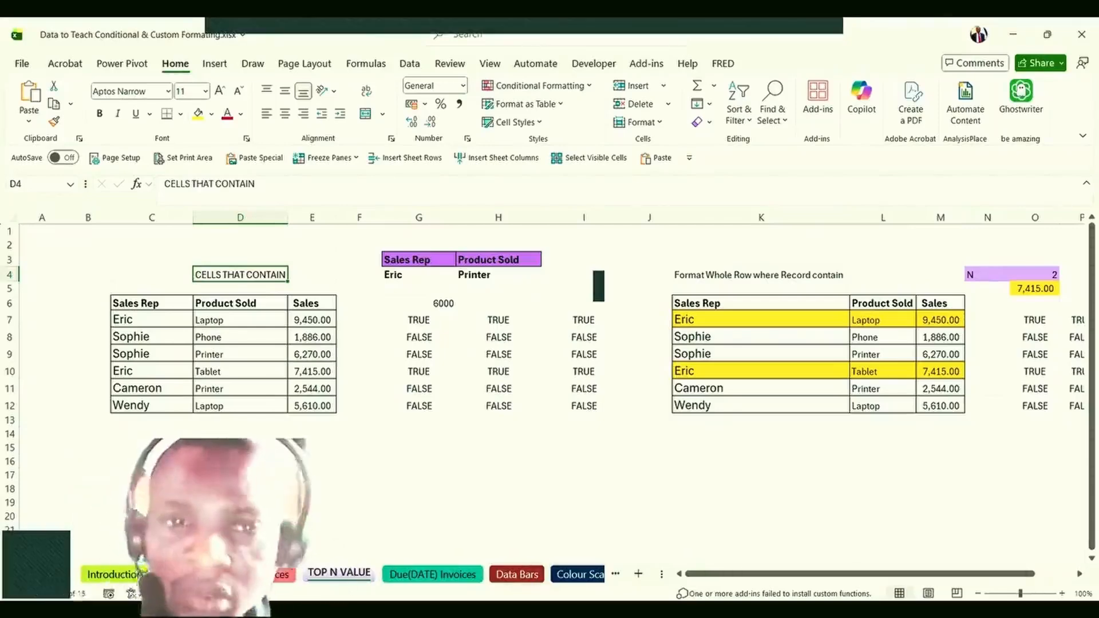
left_click(255, 370)
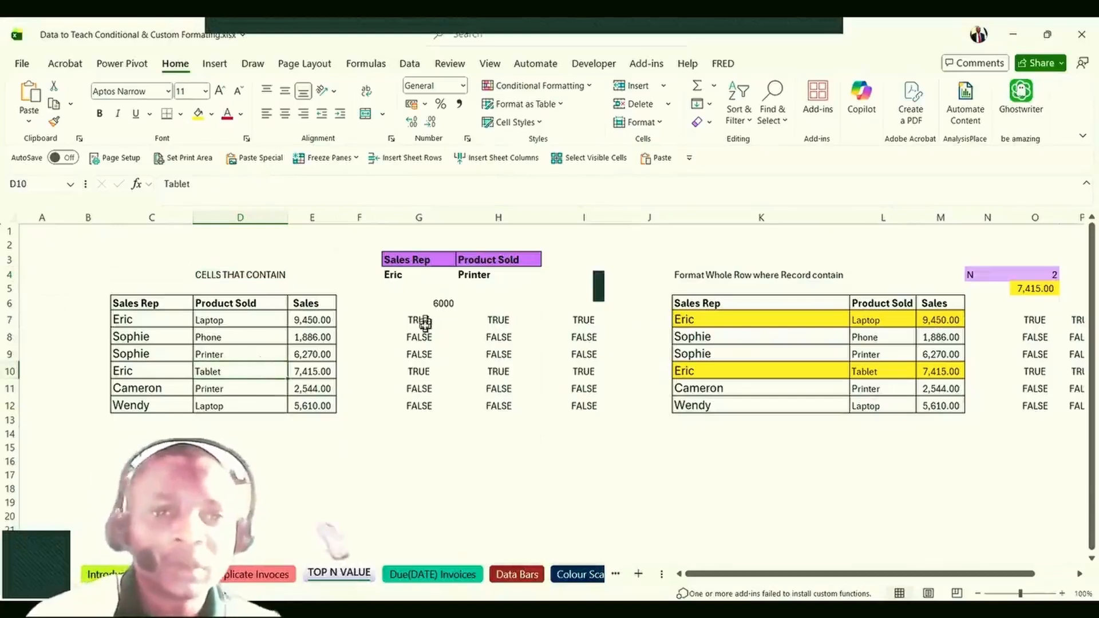
Inspect the helper formulas in G7 (=$C7=$G$4) and O7 without changing them.
double_click(422, 326)
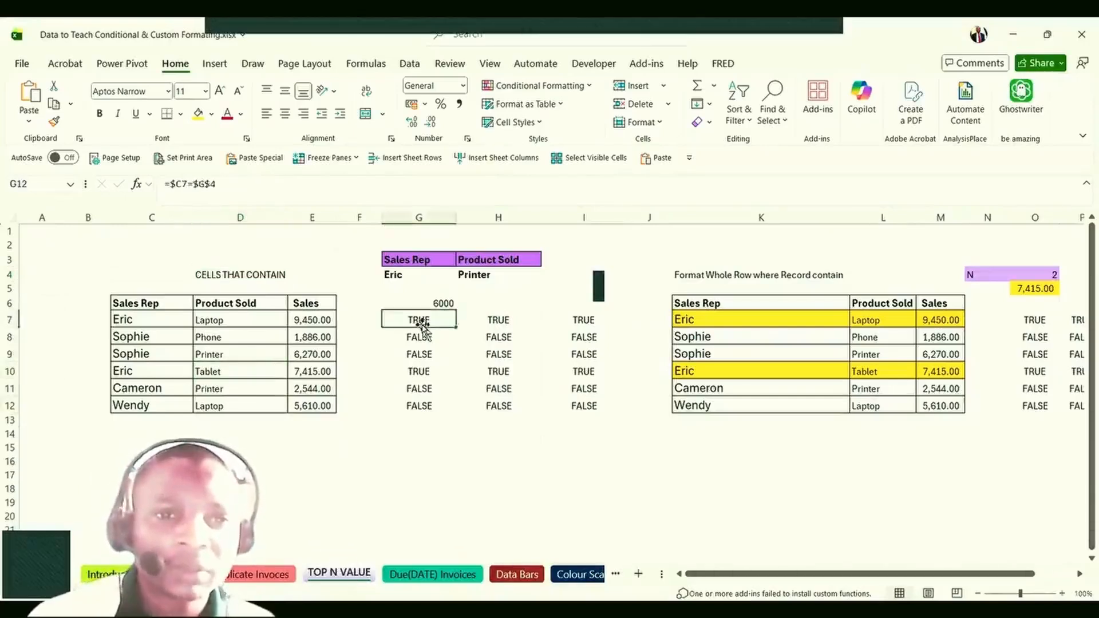
double_click(424, 327)
double_click(428, 318)
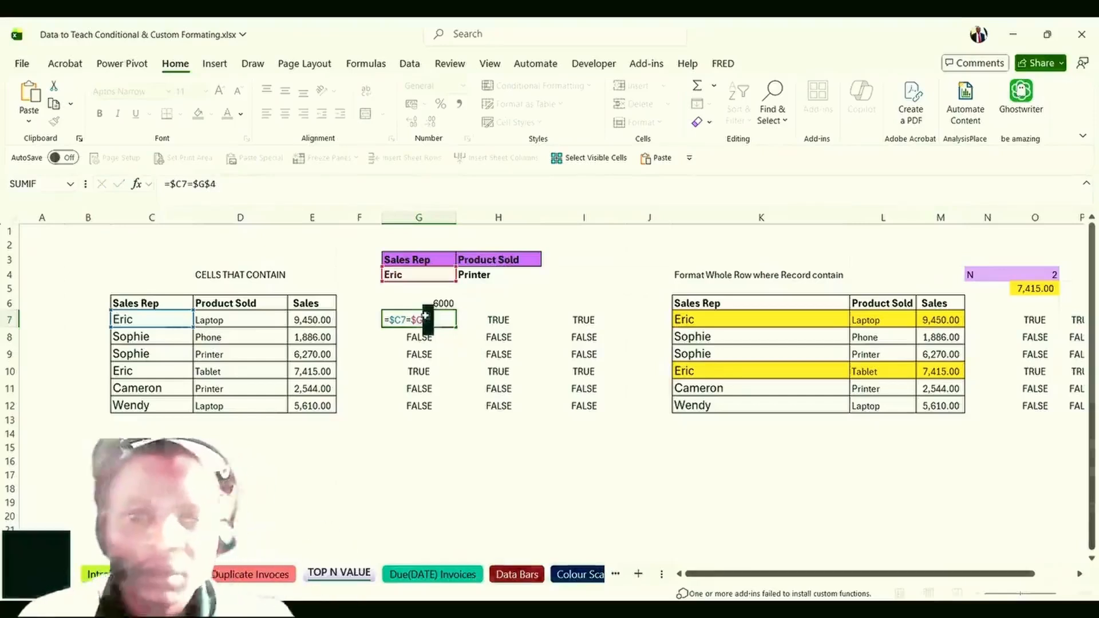
key("ctrl+Return")
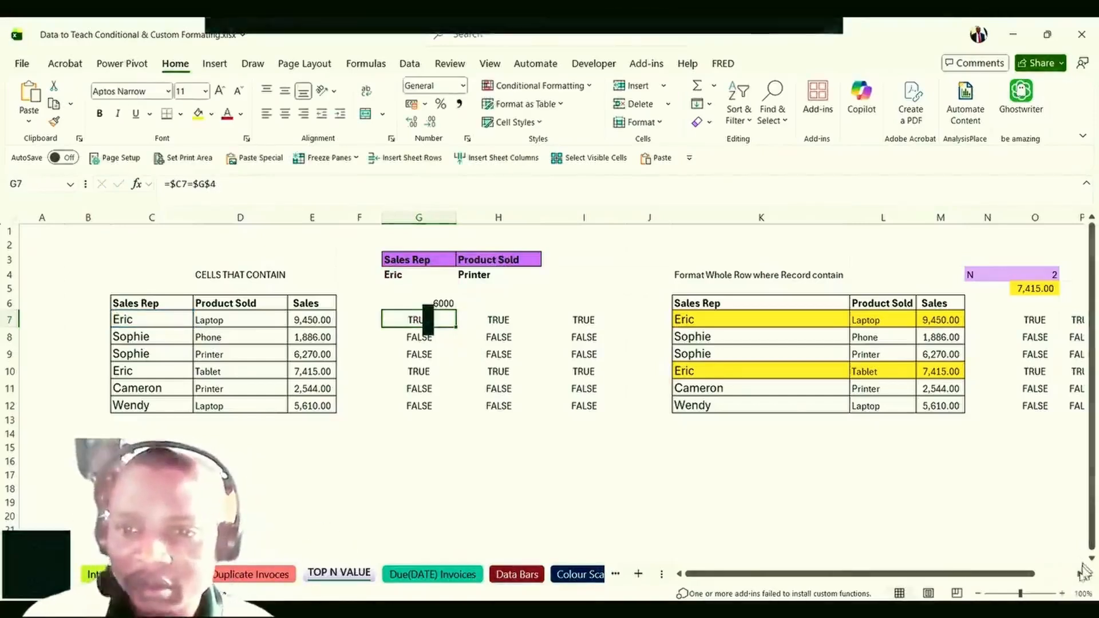
left_click(1080, 574)
left_click(1080, 574)
left_click(1080, 574)
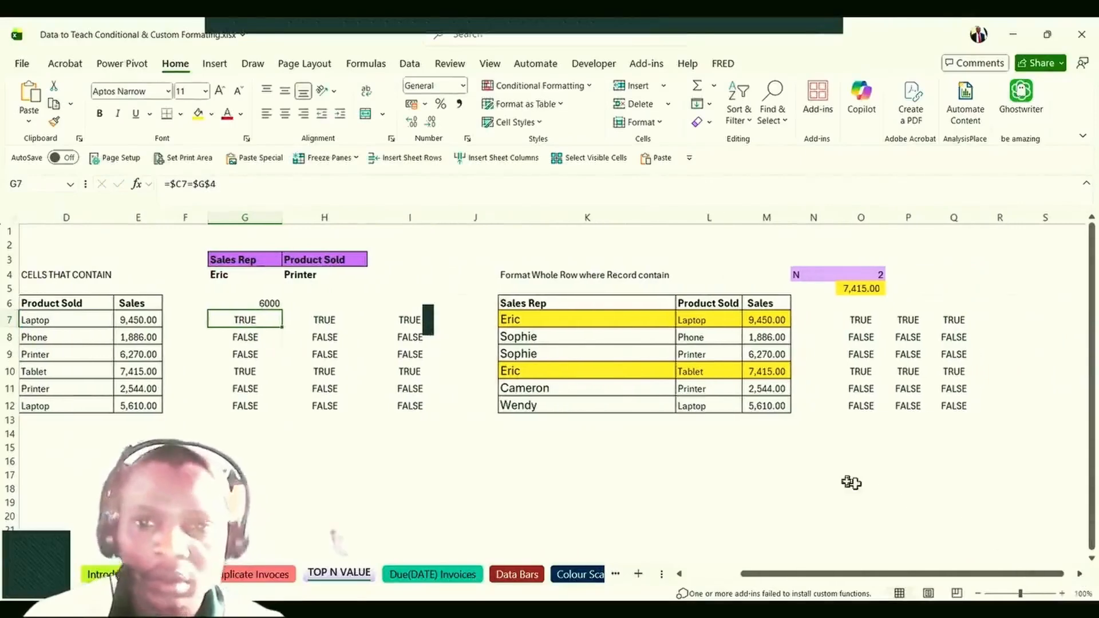
double_click(862, 321)
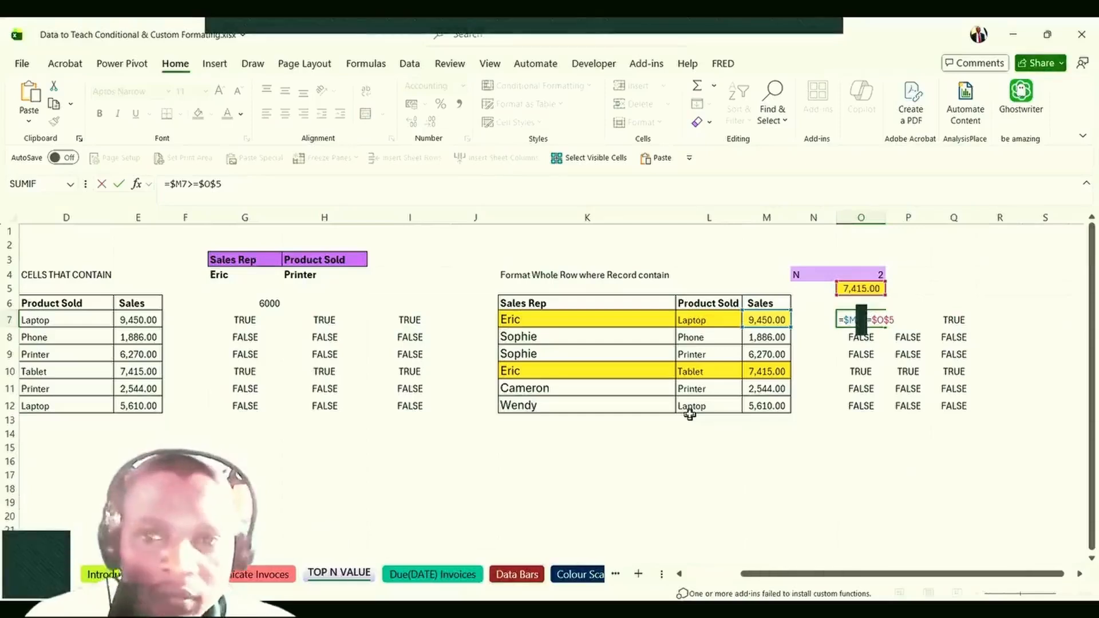
key("ctrl+Return")
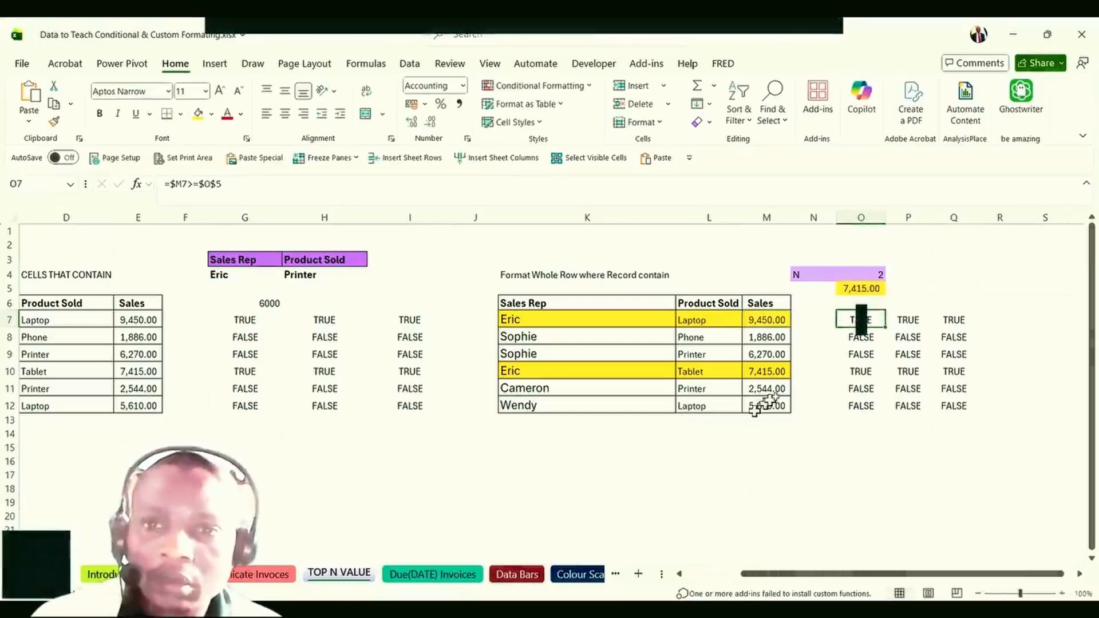
Review the LARGE threshold in O5 and set N in O4 to 3.
left_click(859, 284)
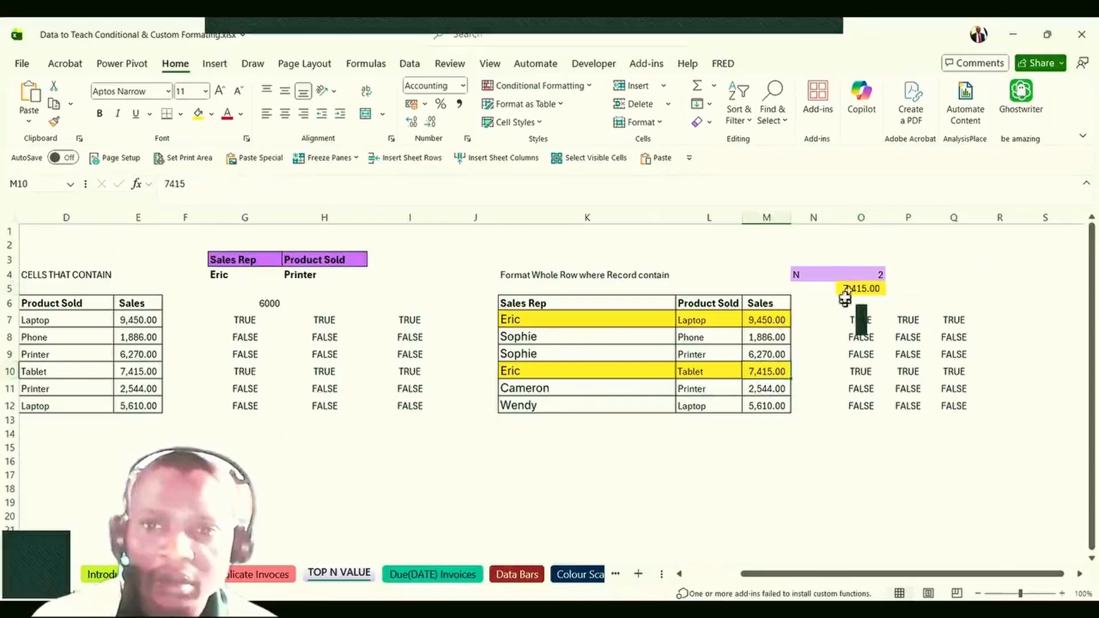
left_click(859, 270)
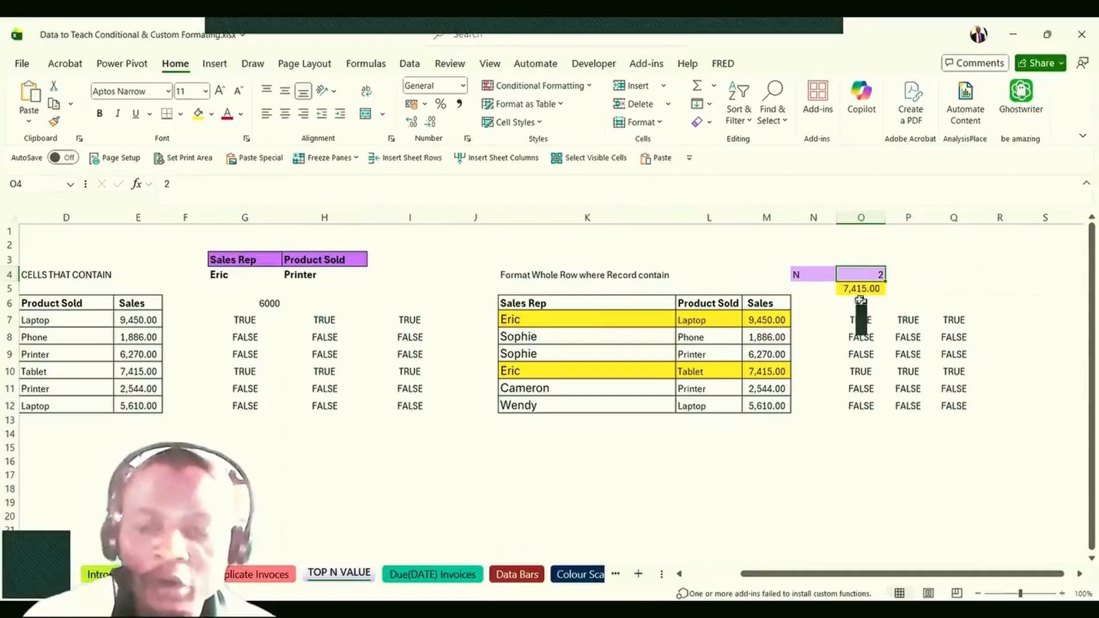
left_click(859, 291)
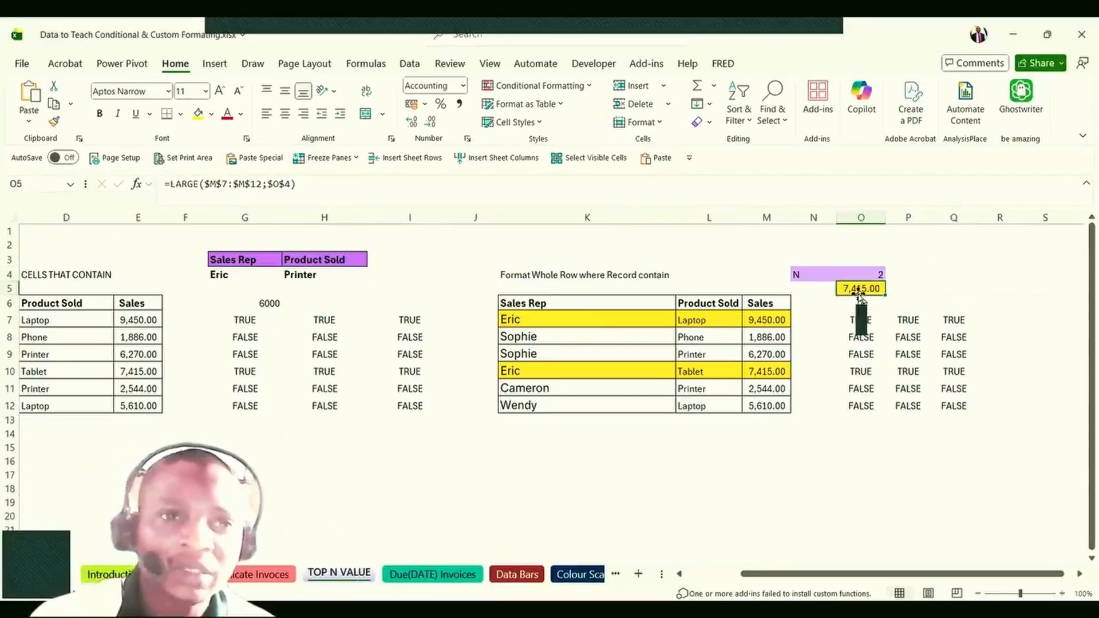
left_click(859, 388)
left_click(859, 275)
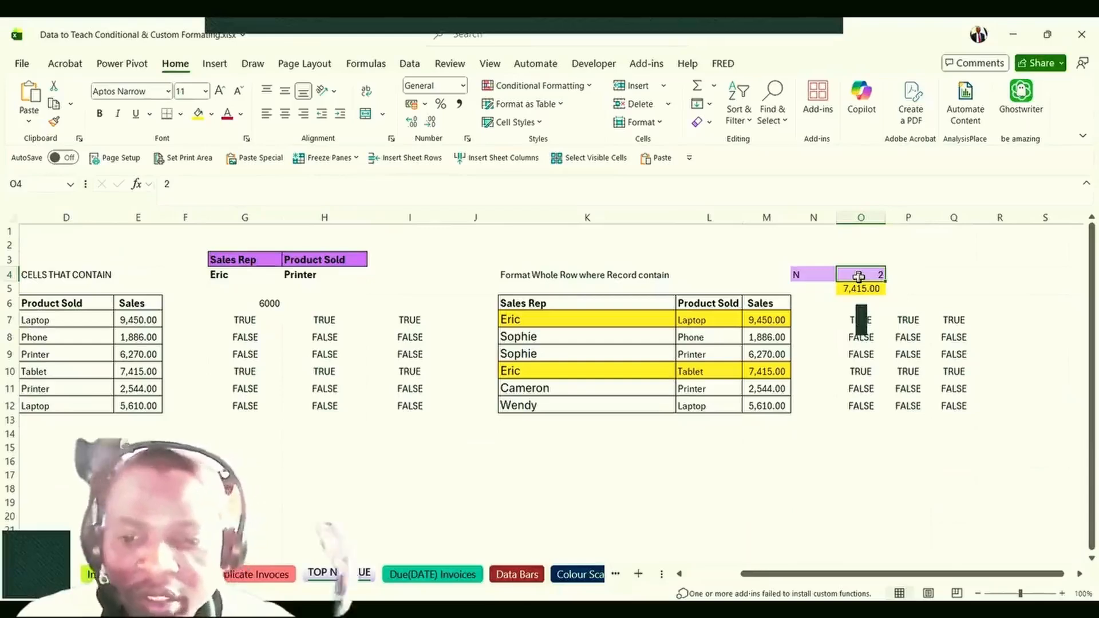
type("3")
key("Return")
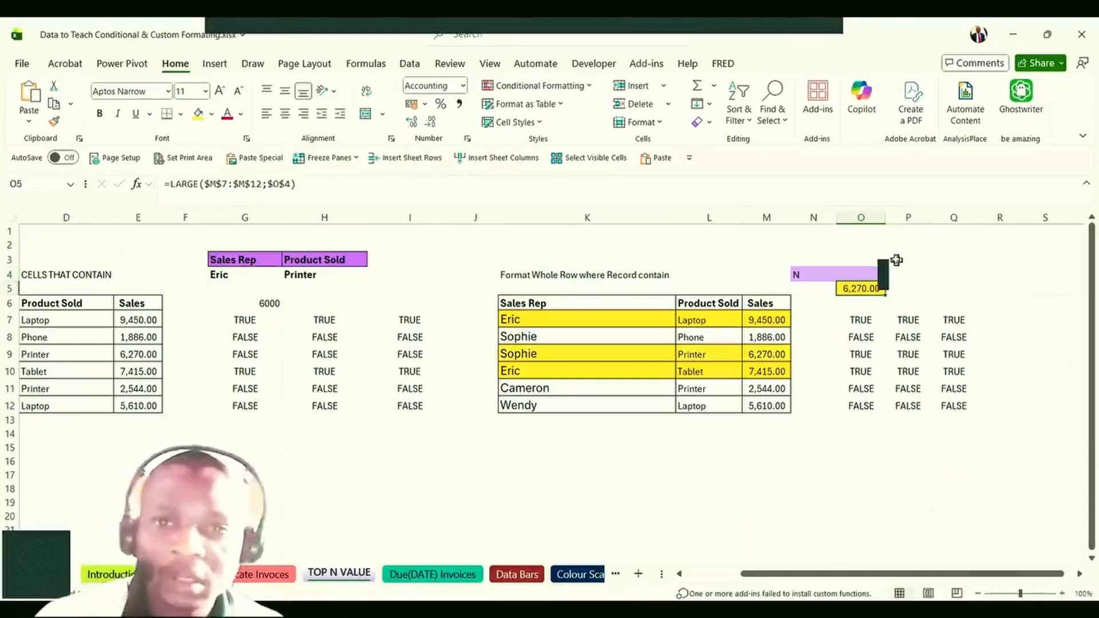
Try N as 1 in O4, then set it to 4.
left_click(857, 274)
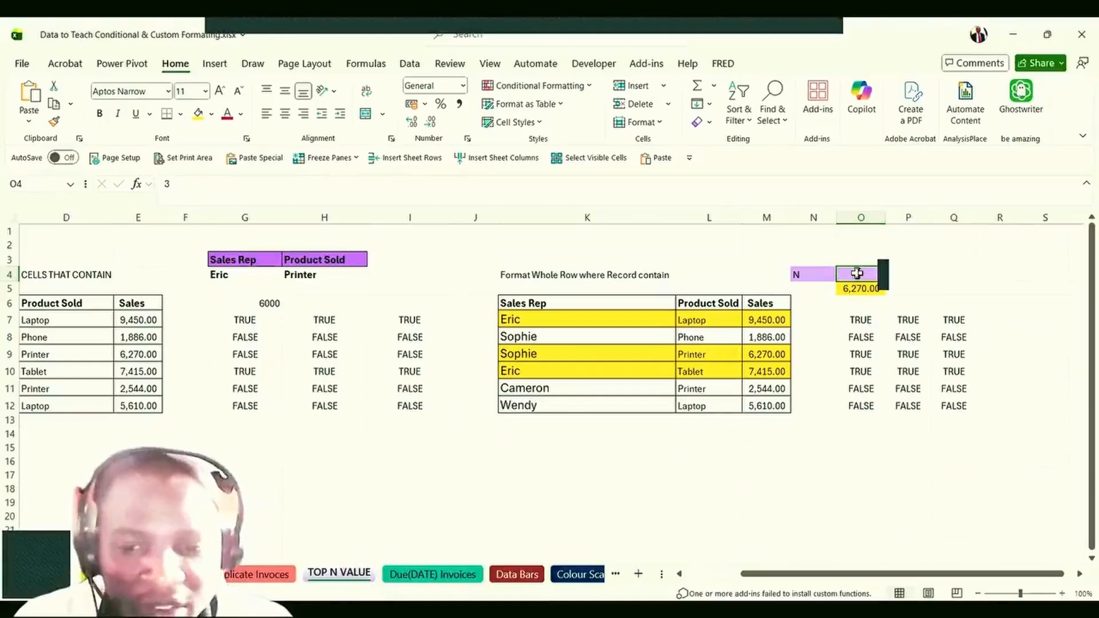
type("1")
key("Return")
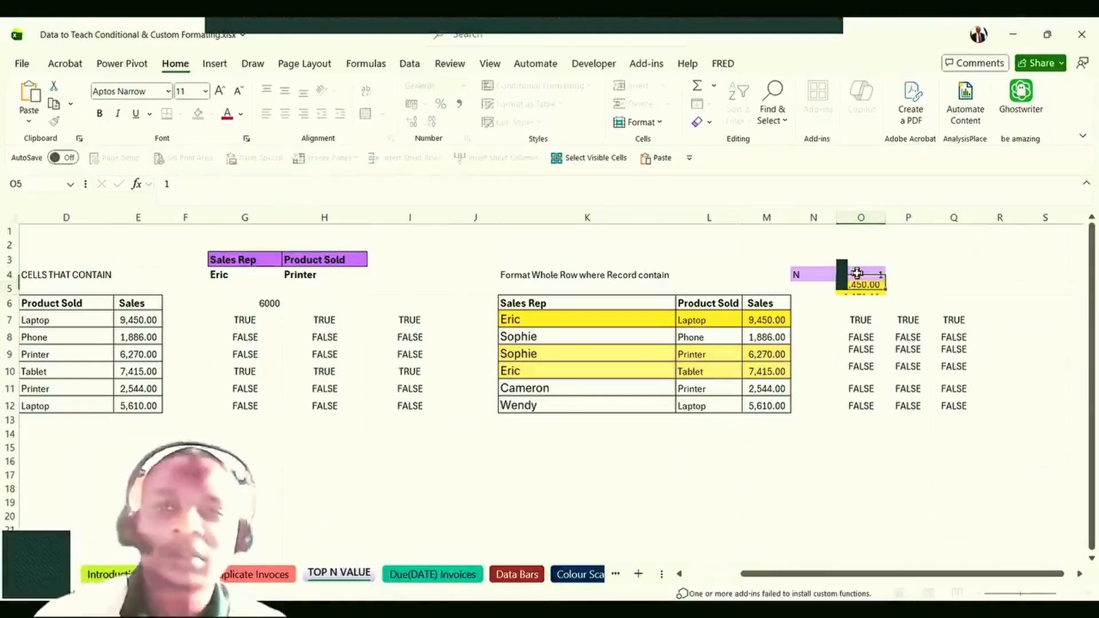
left_click(857, 273)
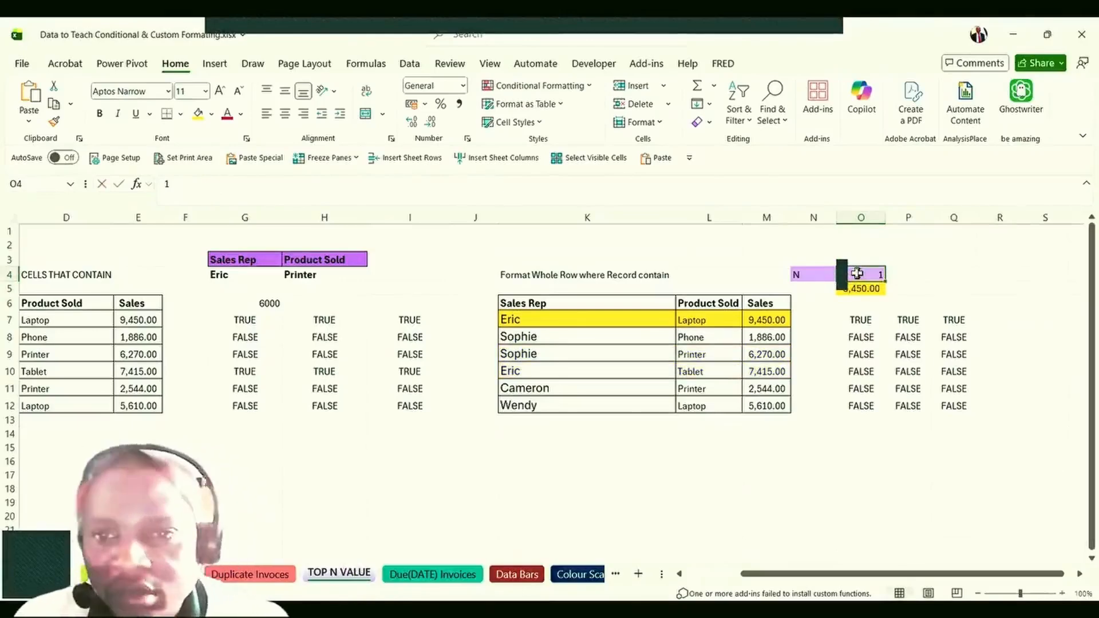
type("4")
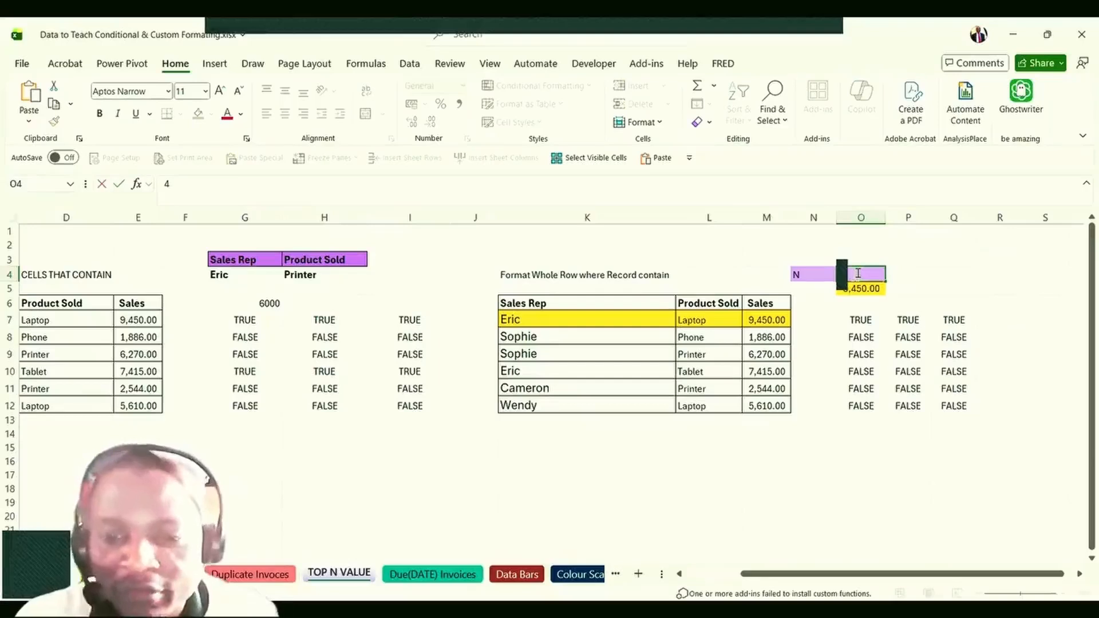
key("Return")
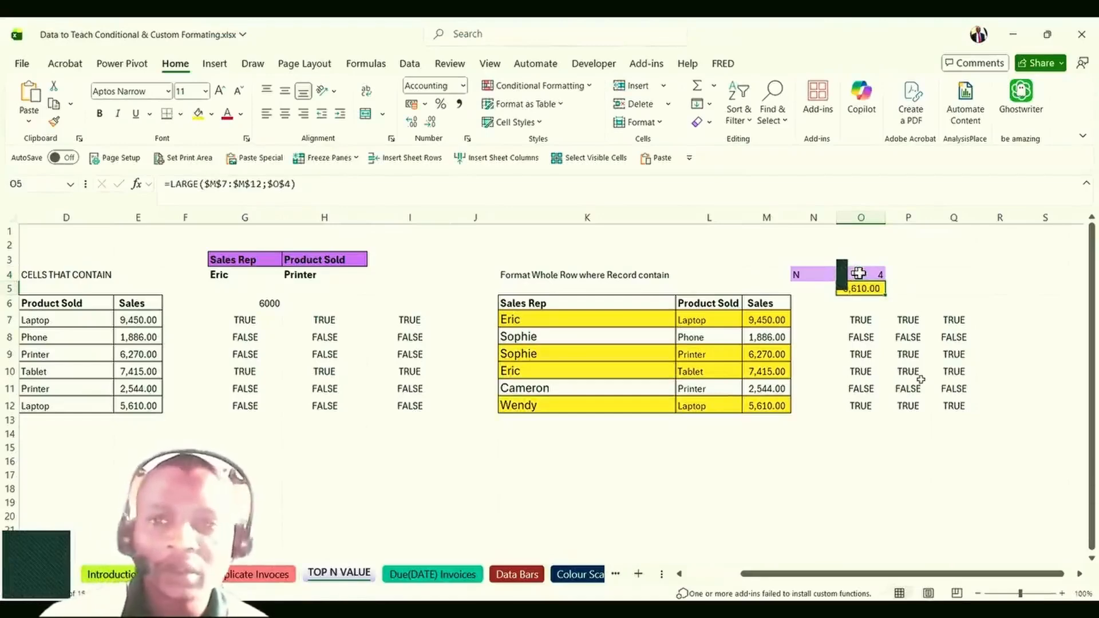
Check O7's comparison, then open O5's =LARGE($M$7:$M$12;$O$4) formula for editing.
left_click(849, 459)
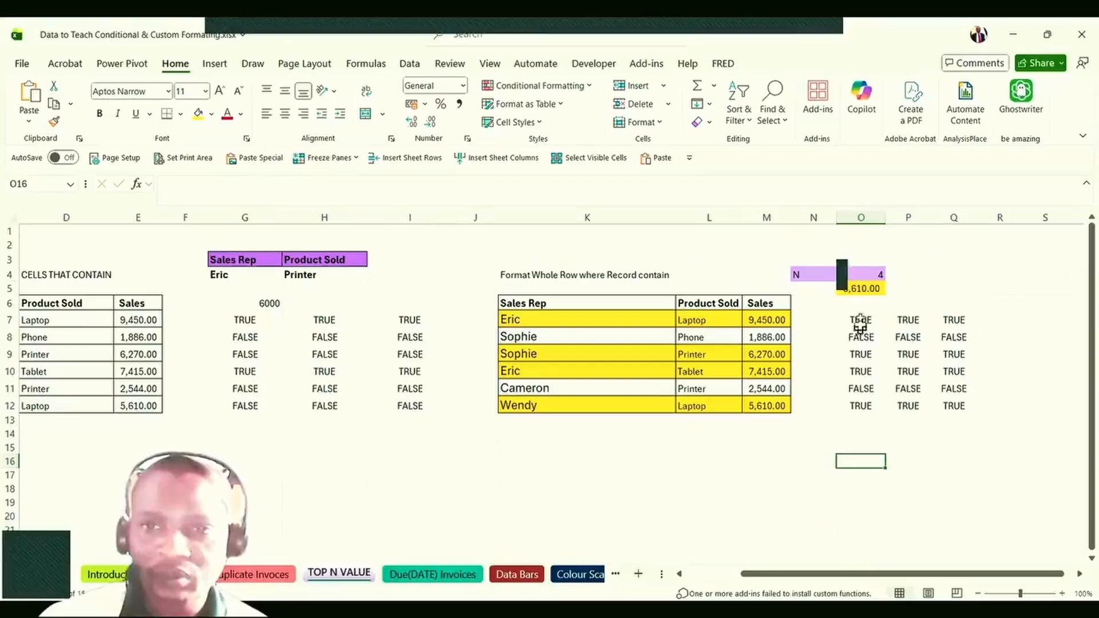
left_click(861, 320)
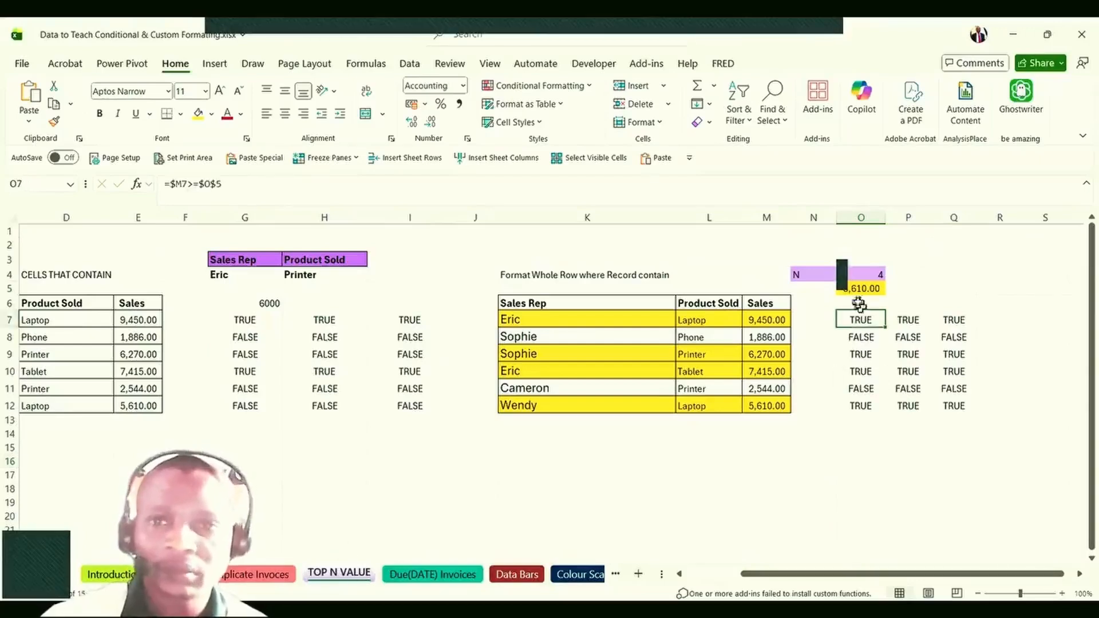
left_click(855, 289)
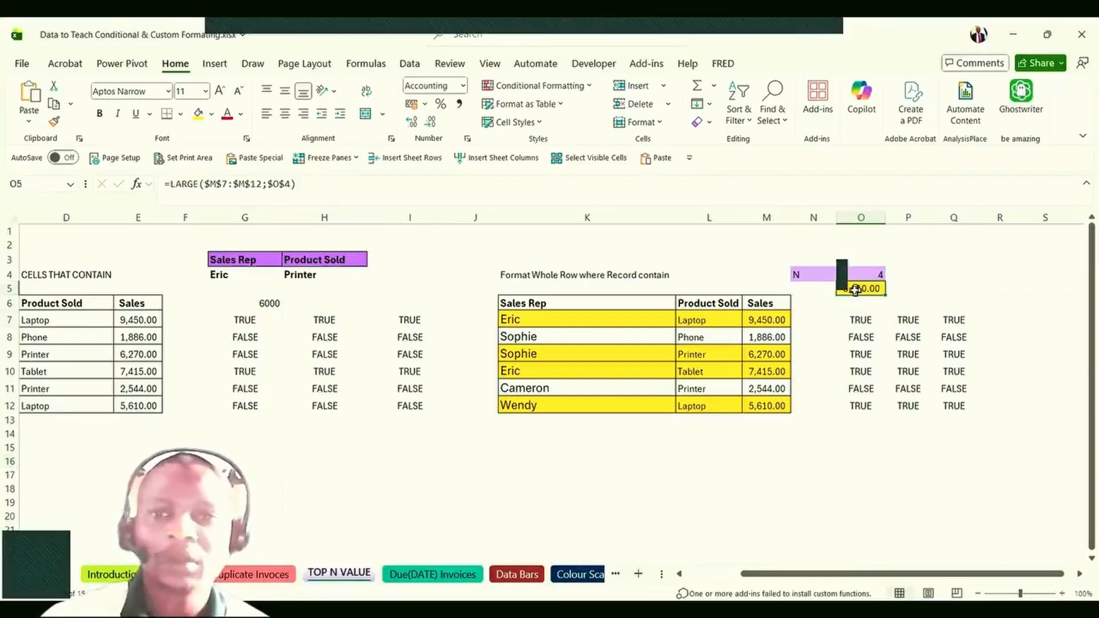
double_click(855, 289)
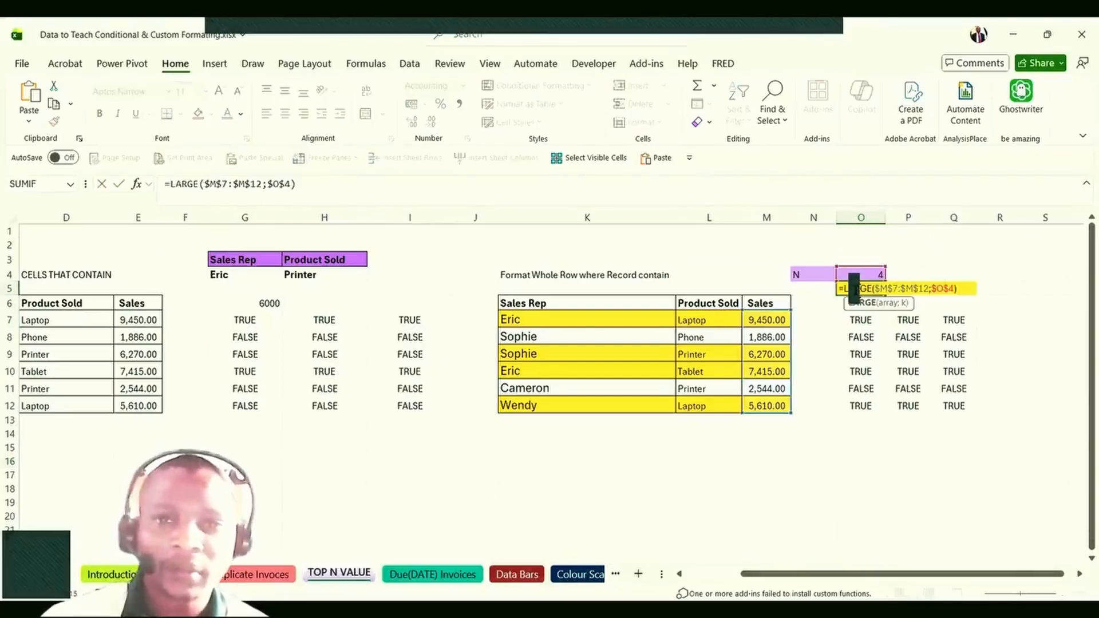
Highlight the $M$7:$M$12 array argument of the LARGE formula, then commit O5 unchanged.
left_click(889, 305)
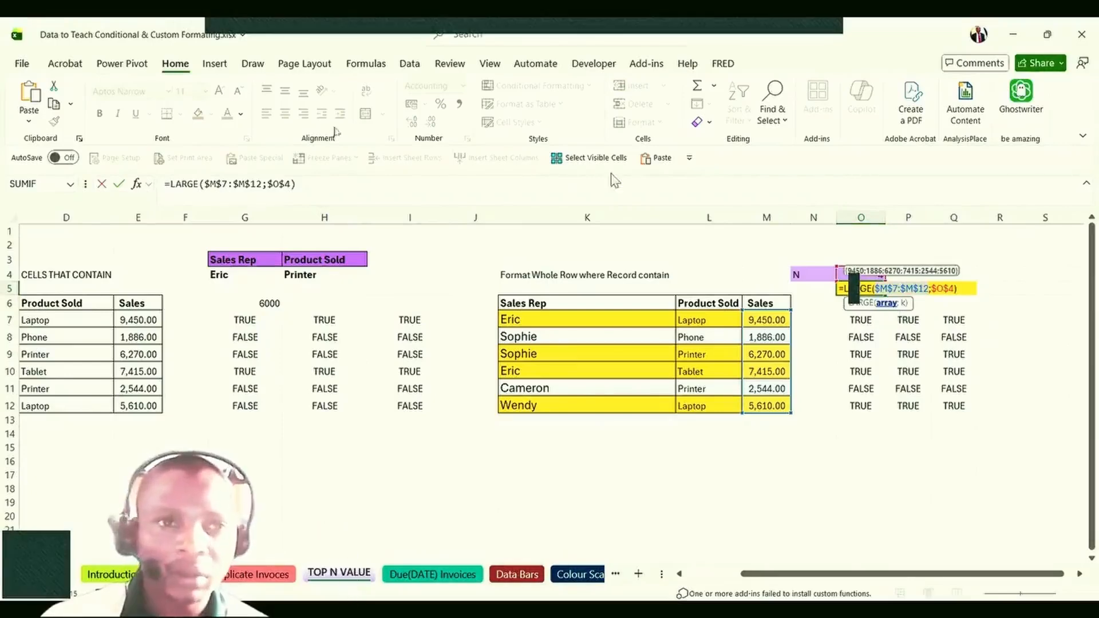
left_click(220, 184)
left_click(212, 219)
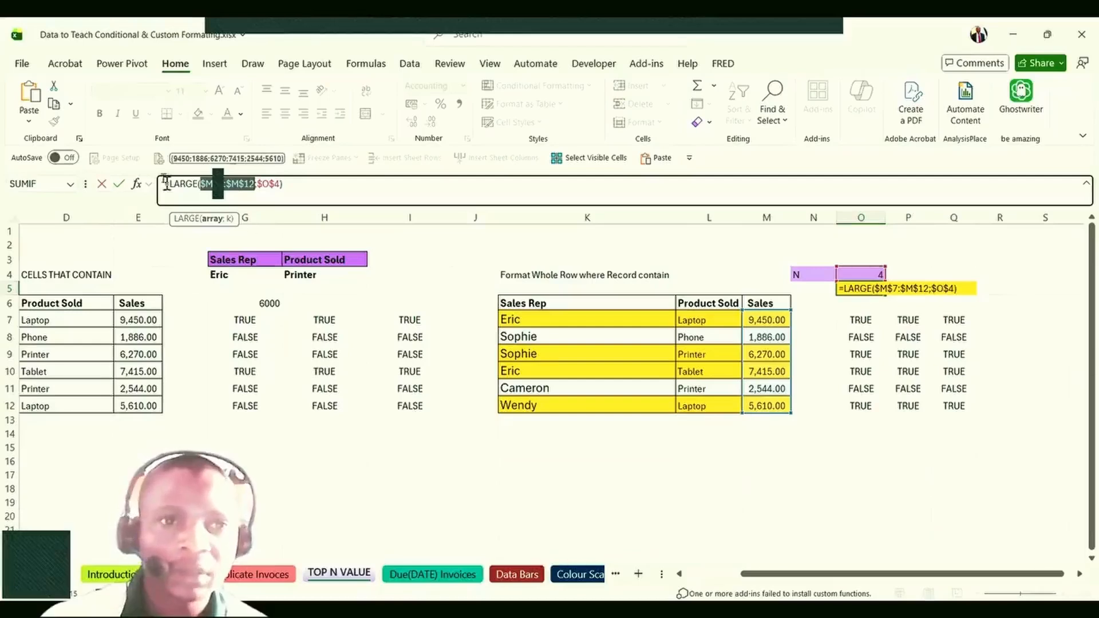
left_click(267, 185)
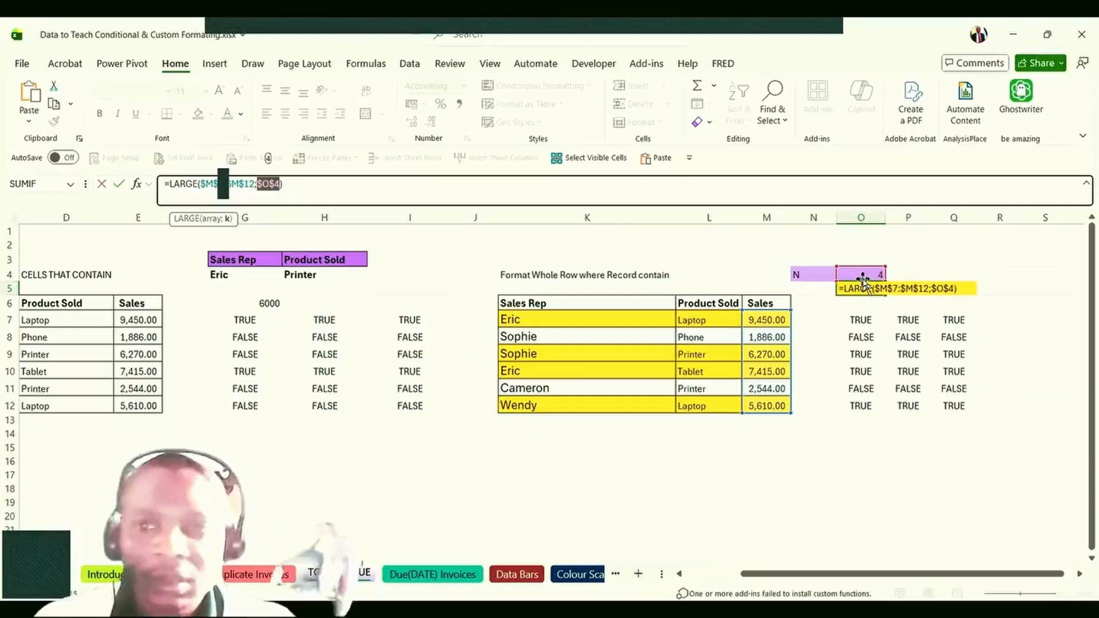
key("ctrl+Return")
Set N in O4 to 3 and confirm O5 now returns 6,270.00, matching M9.
left_click(862, 405)
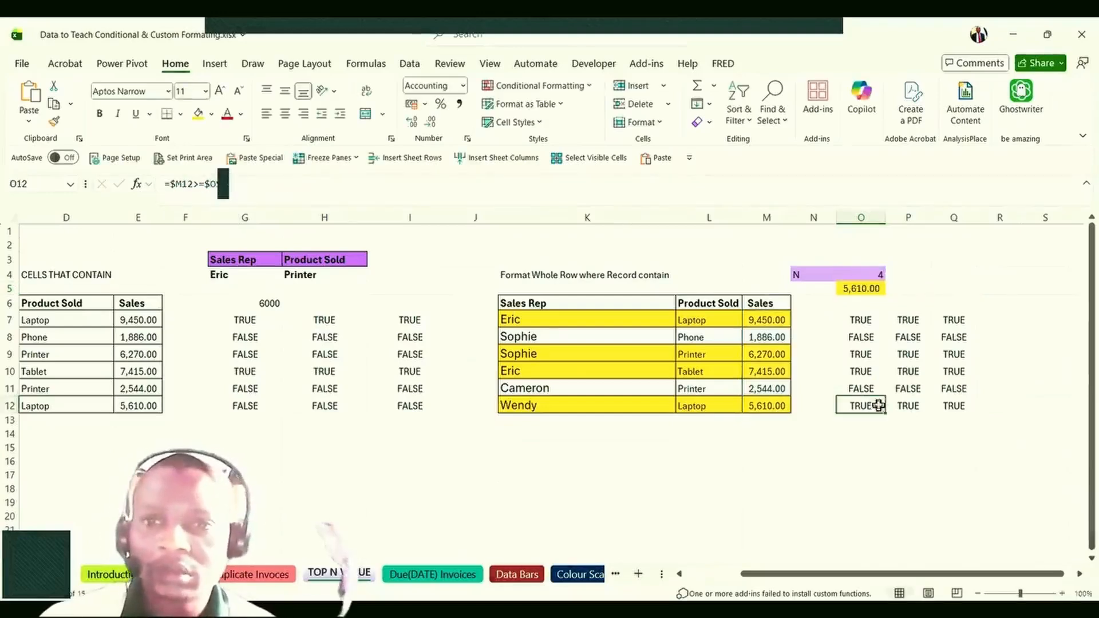
left_click(866, 276)
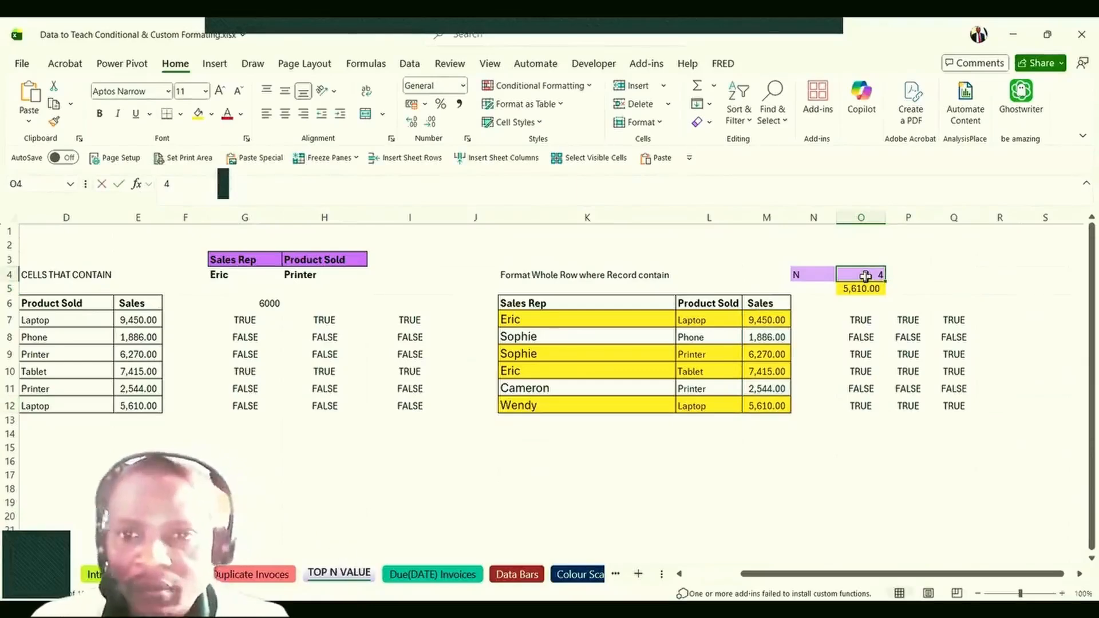
type("3")
key("Return")
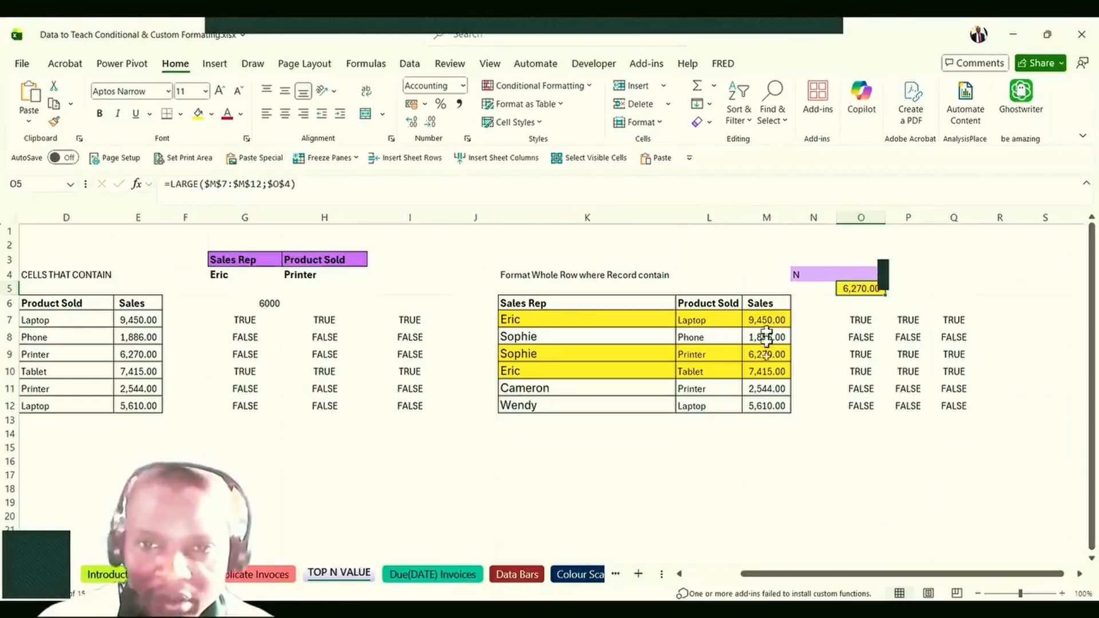
left_click(771, 359)
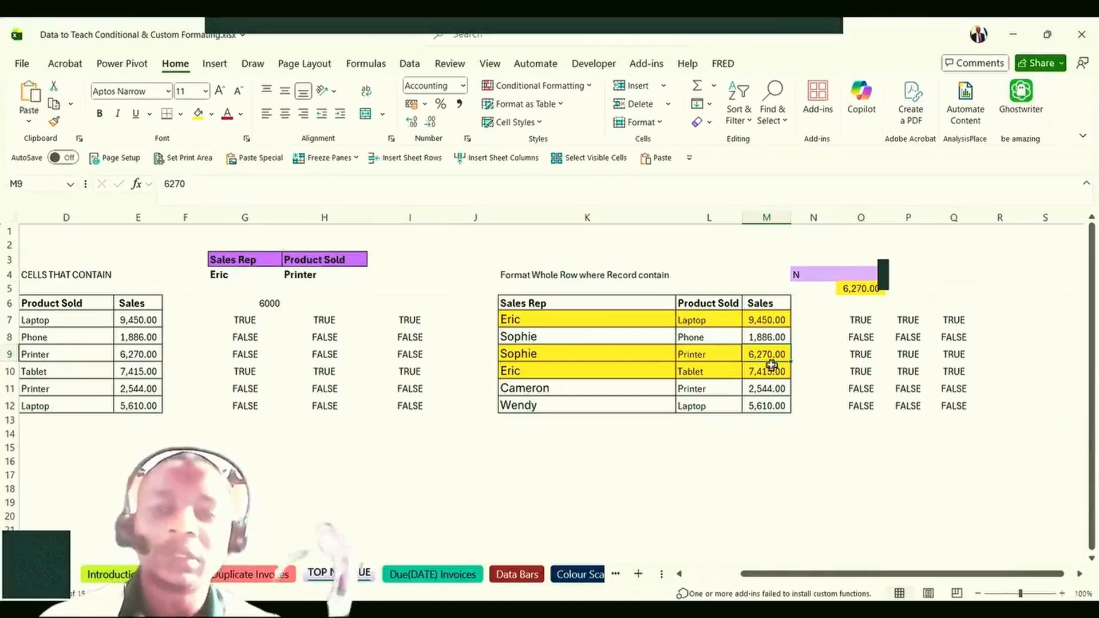
left_click(853, 288)
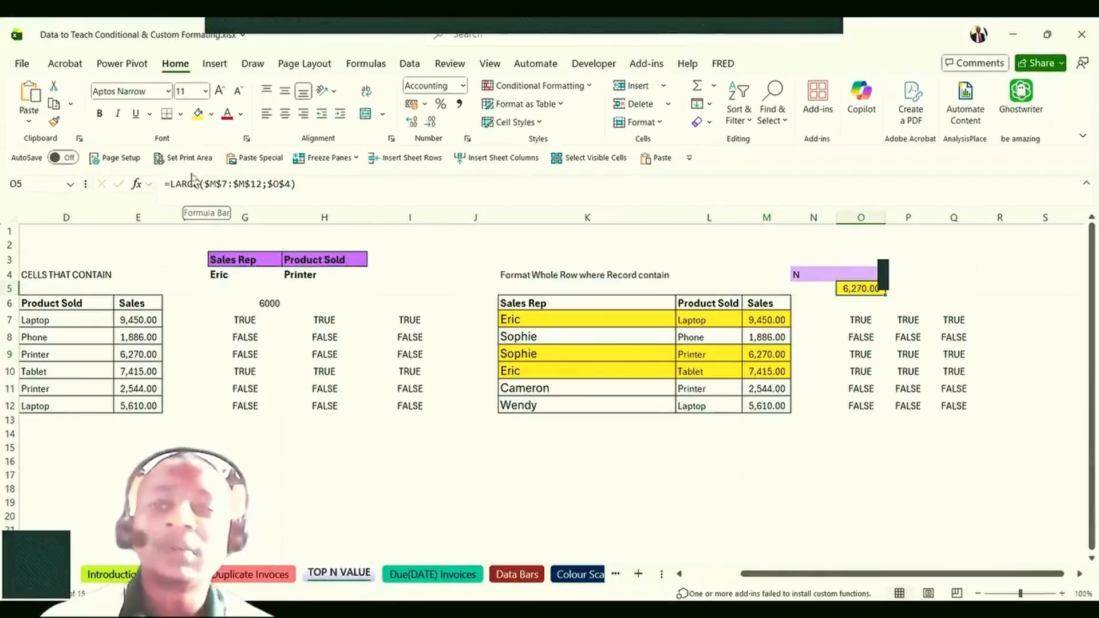
left_click(849, 463)
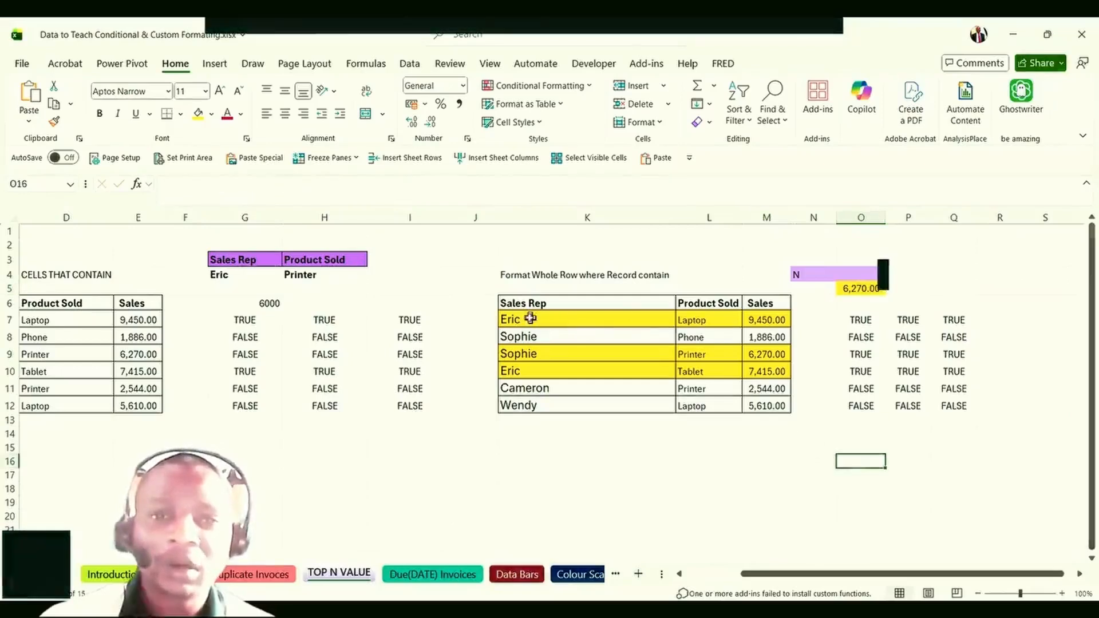
Clear the conditional formatting rules from the Sales Rep table K7:M12.
left_click_drag(530, 318, 745, 397)
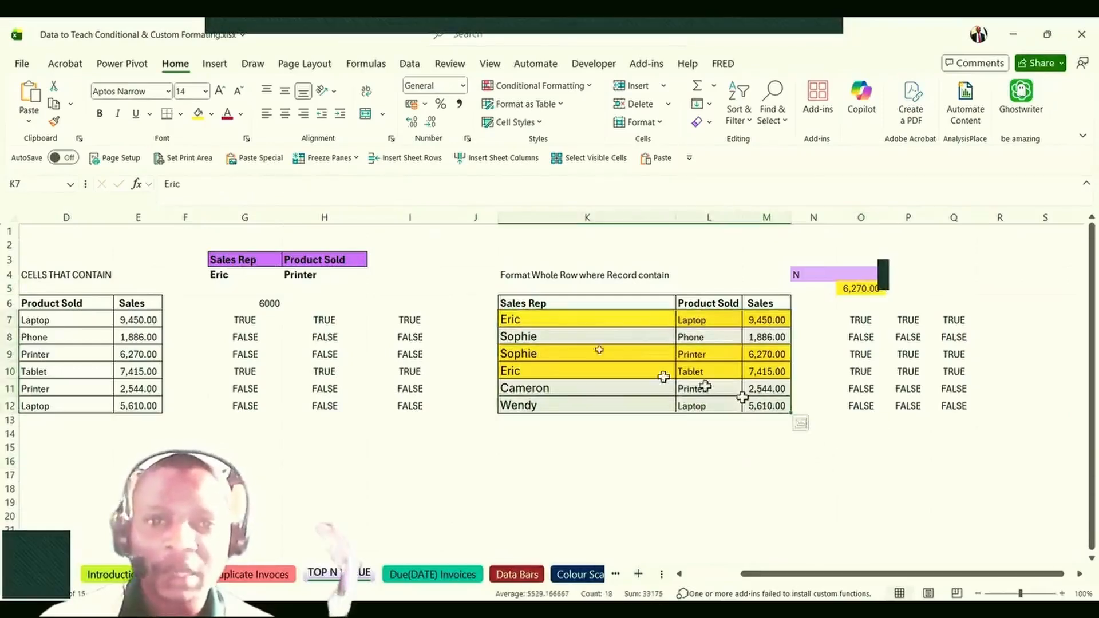
left_click(558, 92)
mouse_move(526, 281)
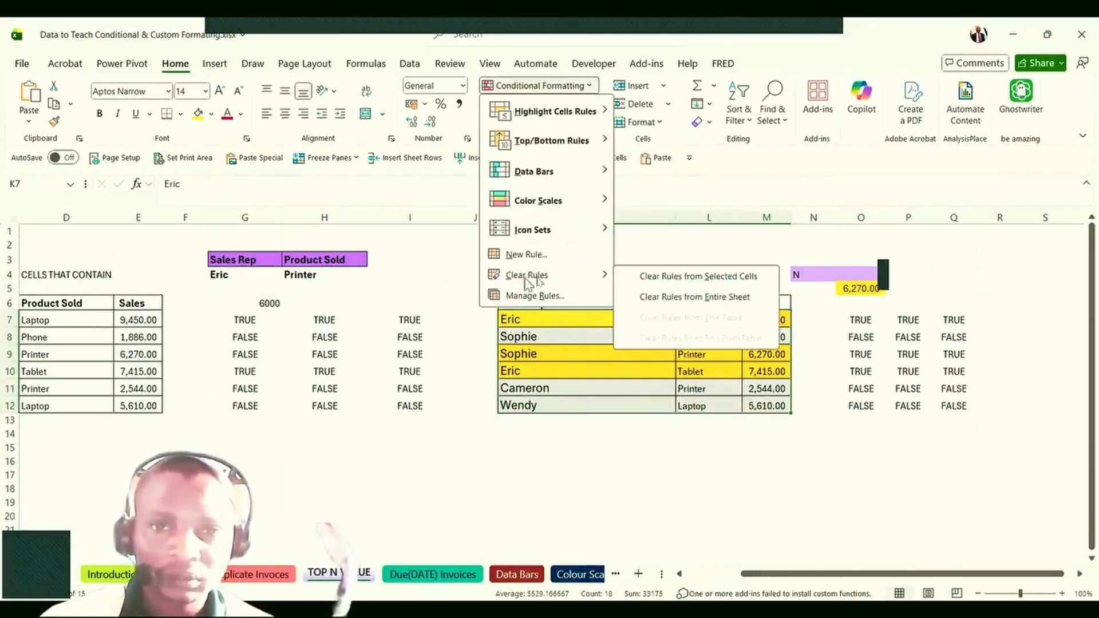
left_click(704, 281)
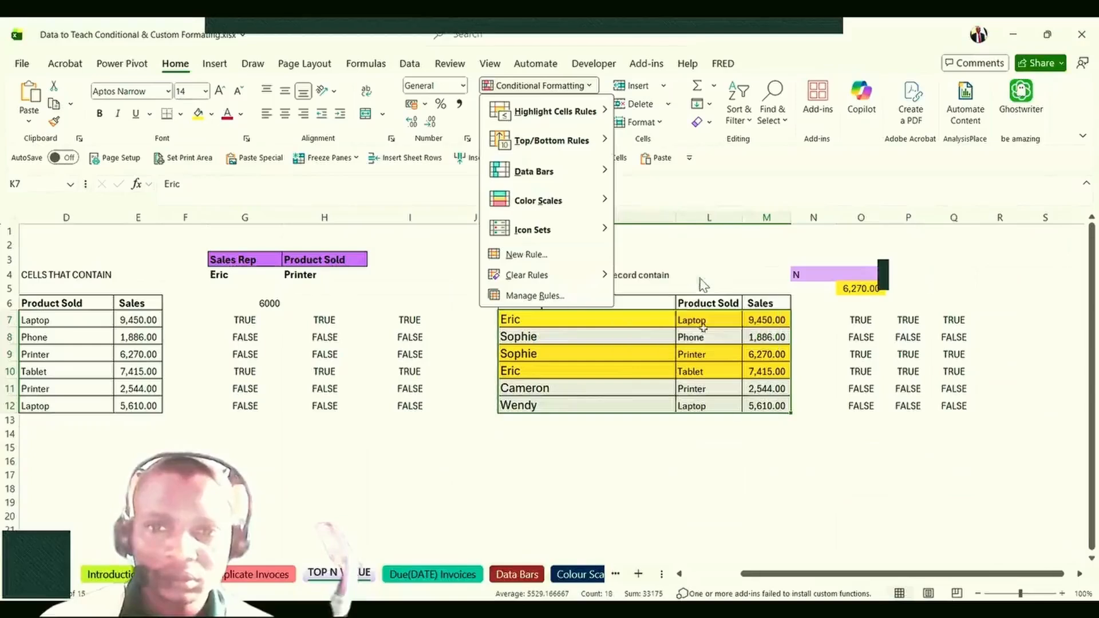
left_click(684, 387)
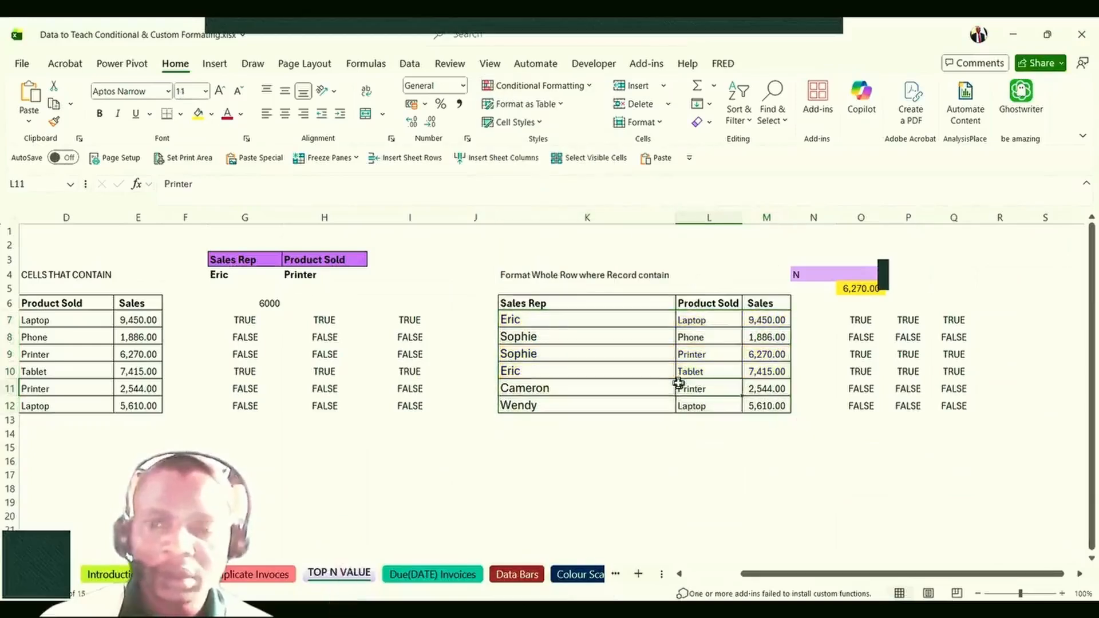
left_click(853, 289)
left_click(856, 322)
Recheck N in O4, its label in N4, and the formulas in O9 and O5.
left_click(854, 276)
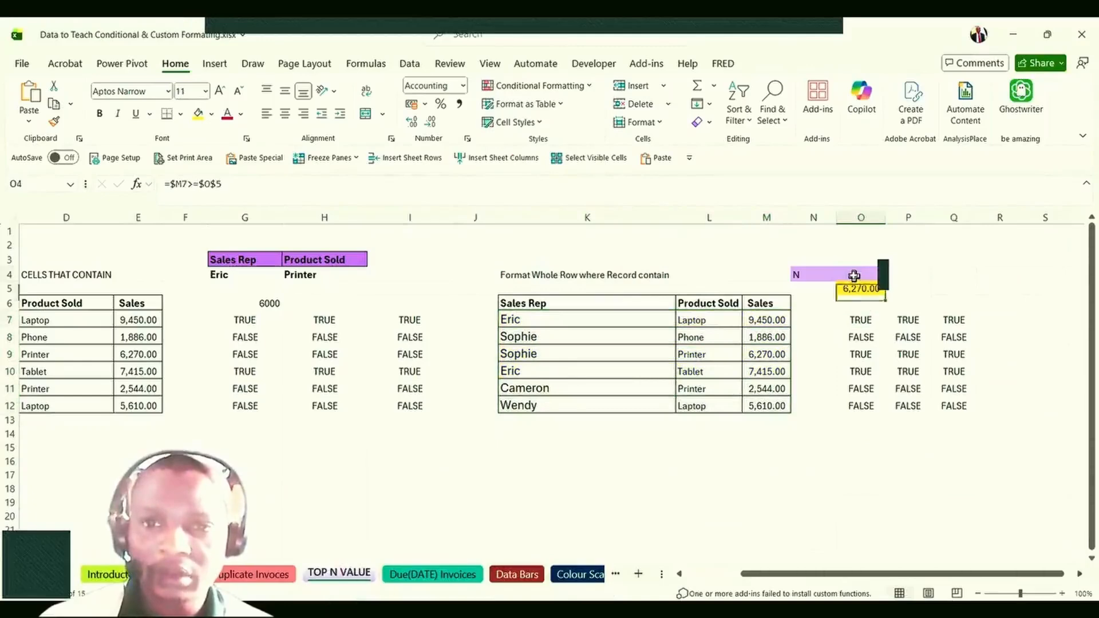
left_click(798, 275)
left_click(872, 276)
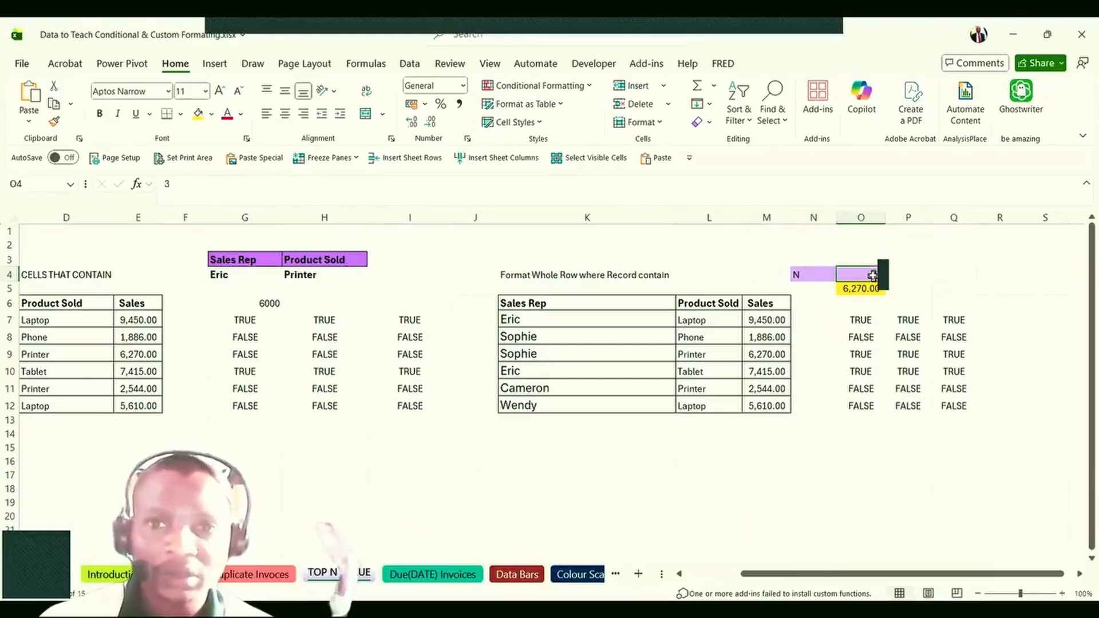
left_click(853, 355)
left_click(852, 291)
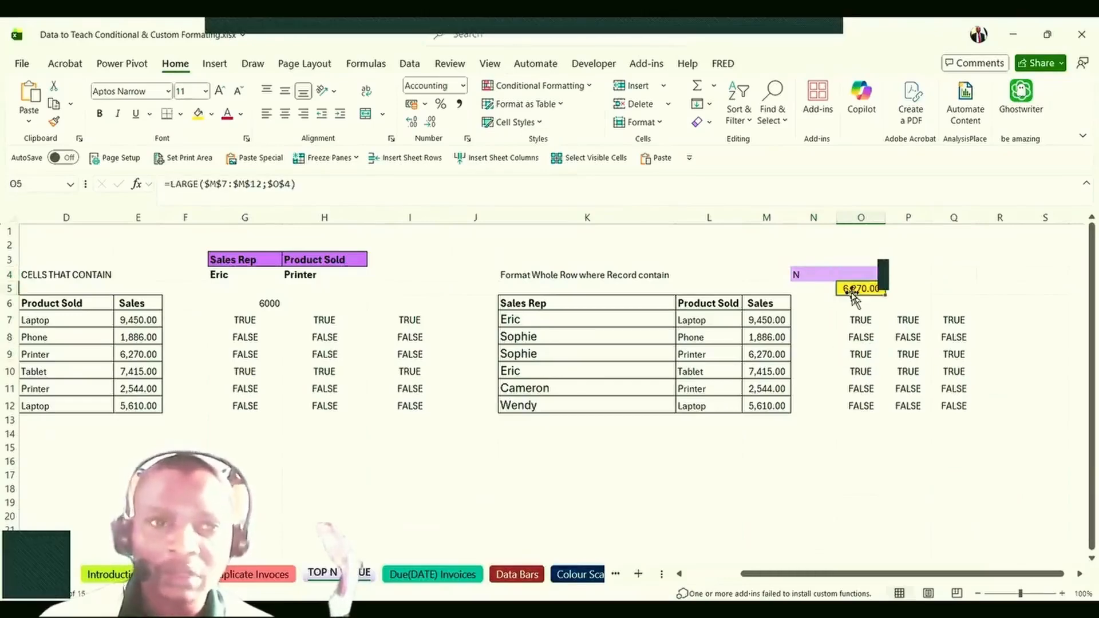
View the LARGE arguments in O5 without changes, then open O7's =$M7>=$O$5 for editing.
double_click(852, 290)
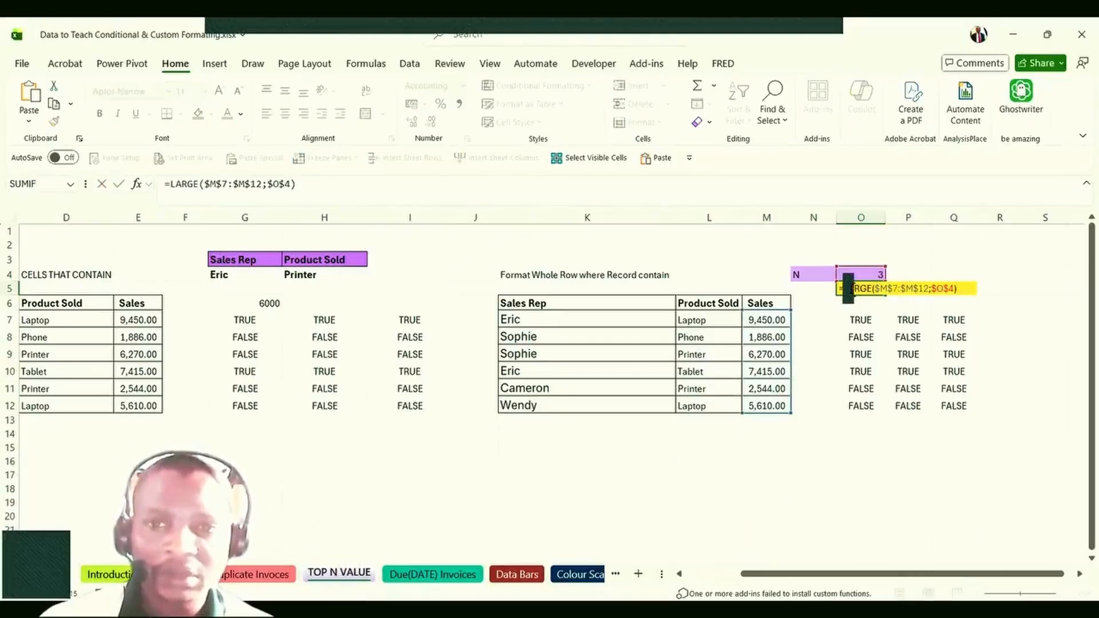
left_click(852, 289)
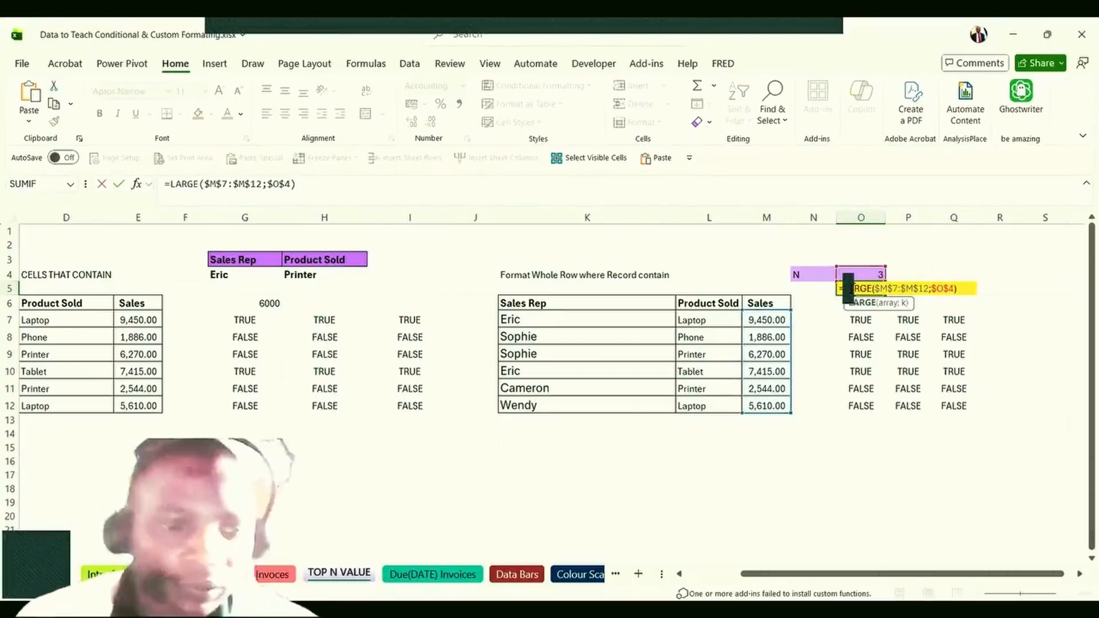
key("Escape")
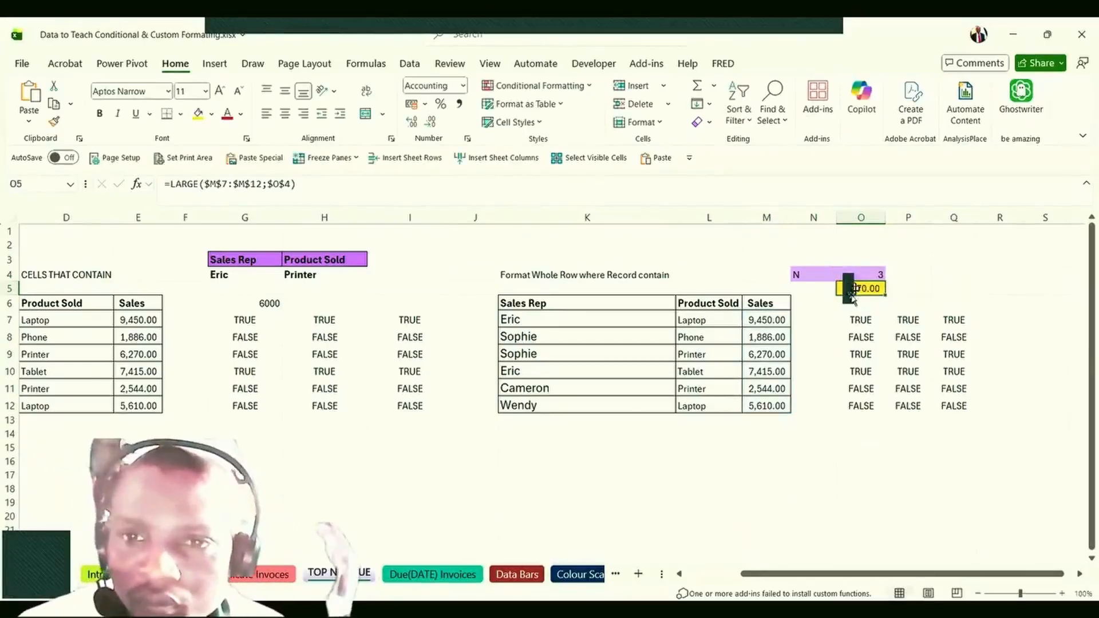
left_click(862, 322)
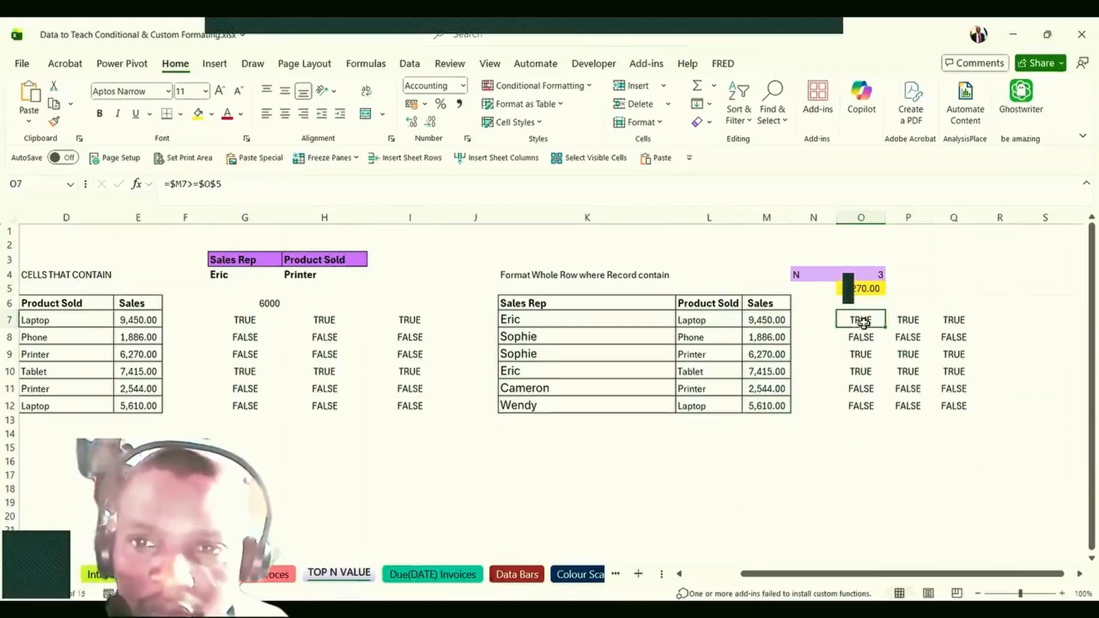
double_click(863, 320)
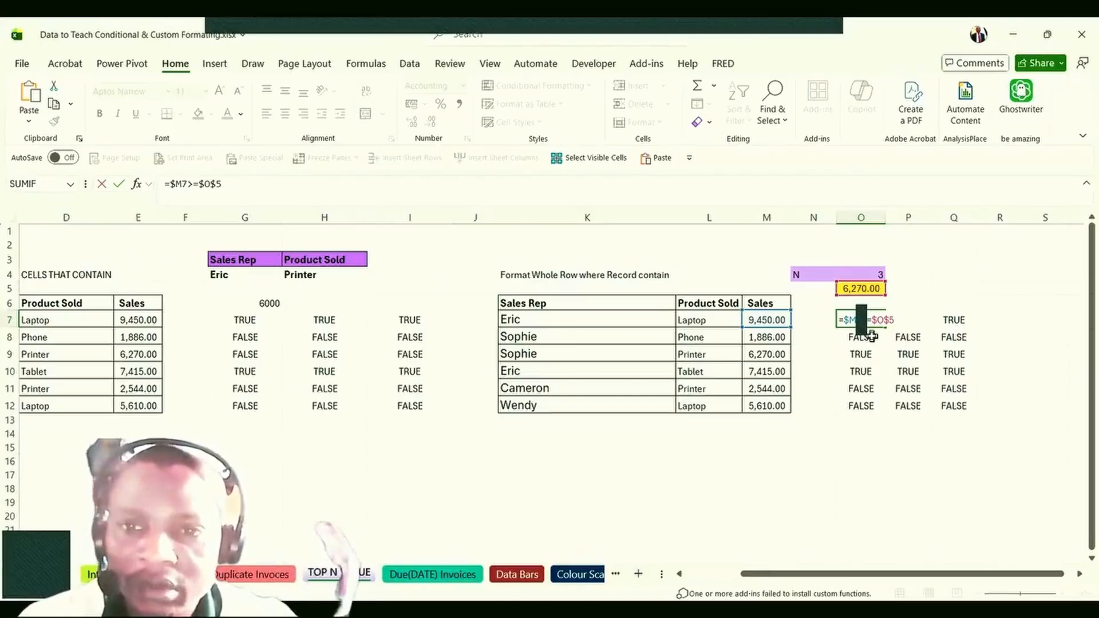
Commit O7 unchanged and compare it with N in O4 and the cutoff in O5.
key("ctrl+Return")
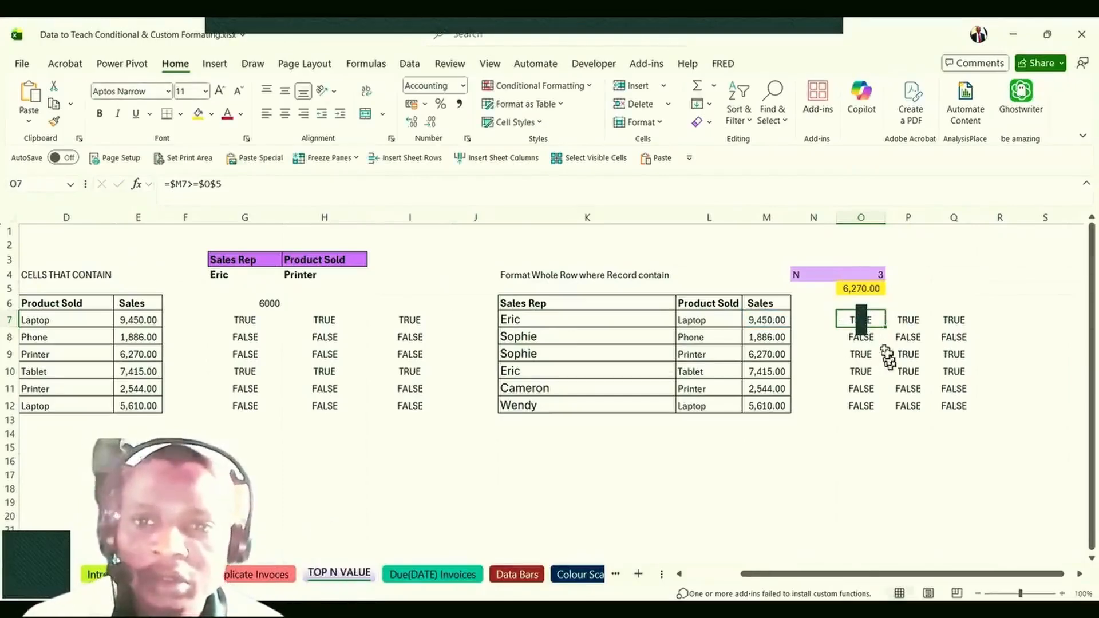
left_click(861, 290)
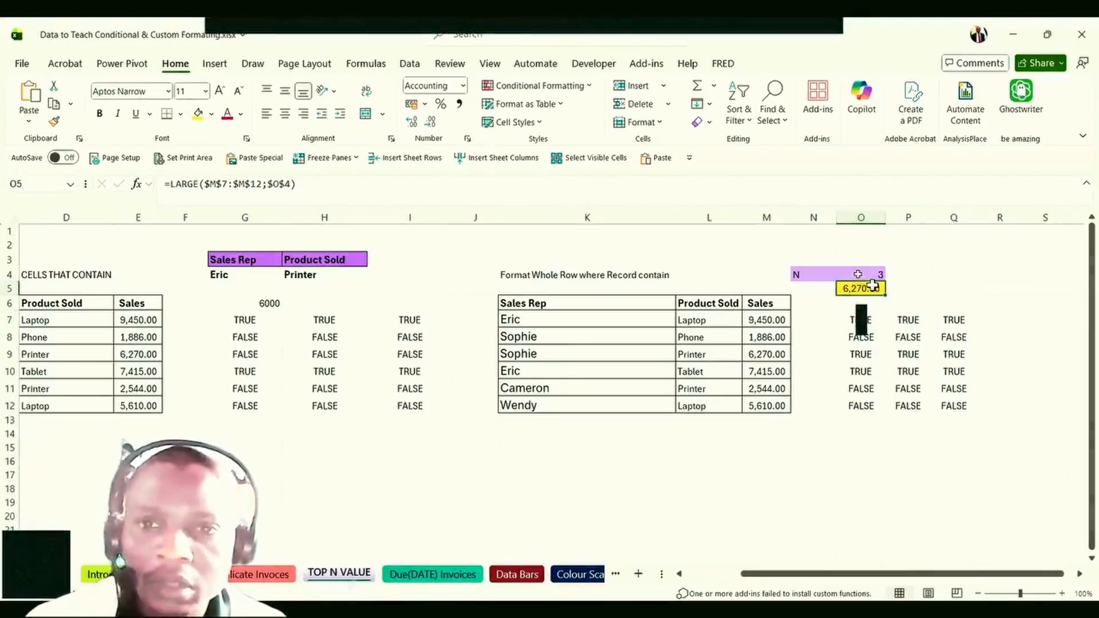
left_click(858, 275)
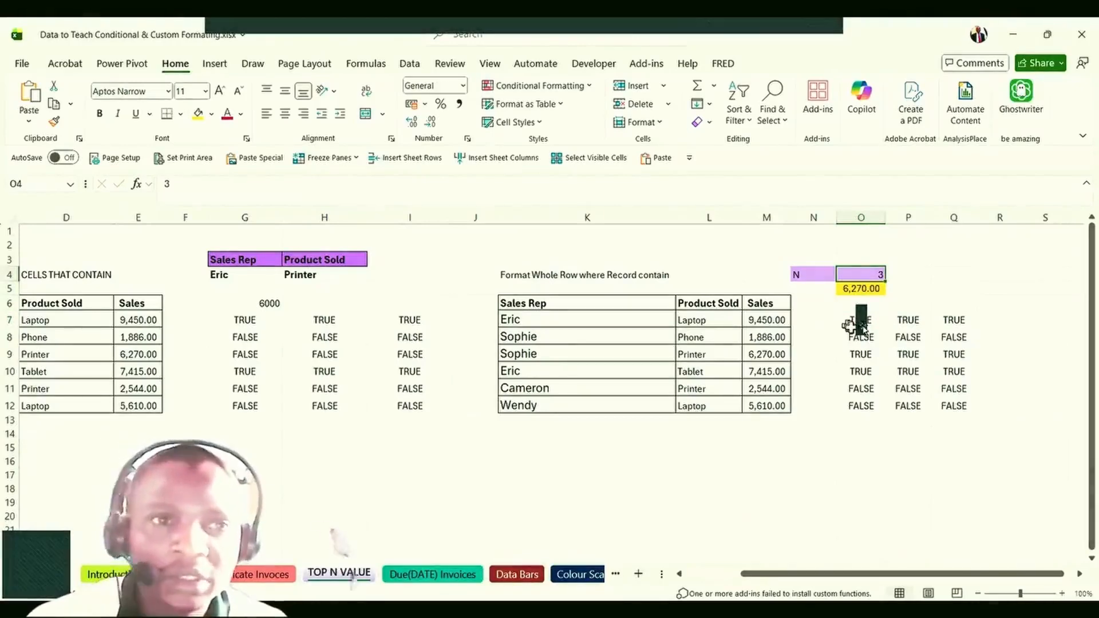
left_click(860, 320)
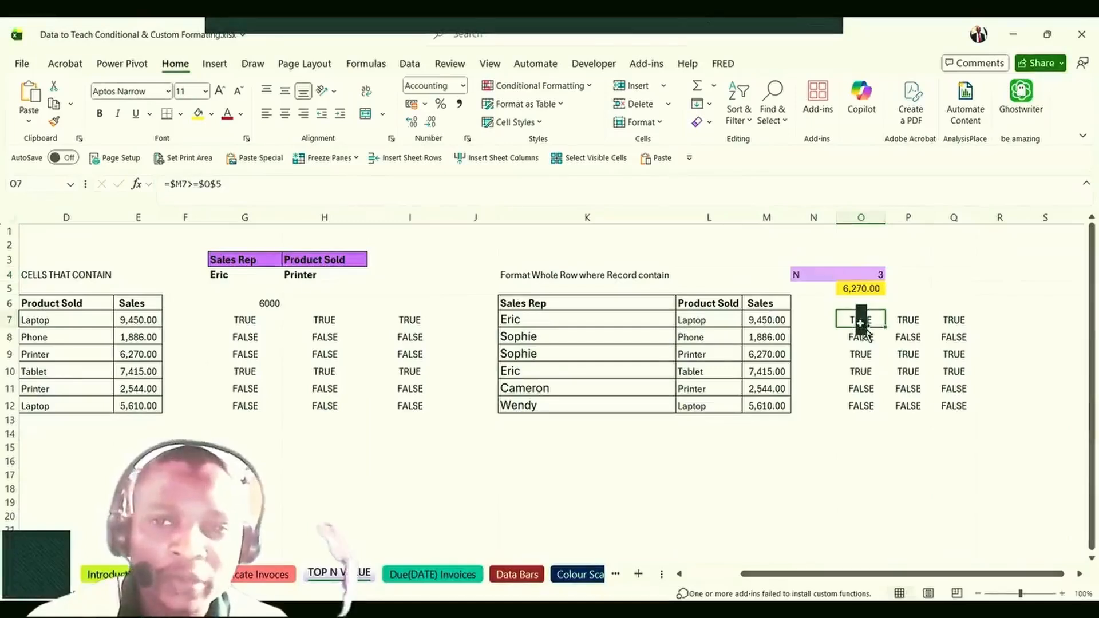
left_click(846, 275)
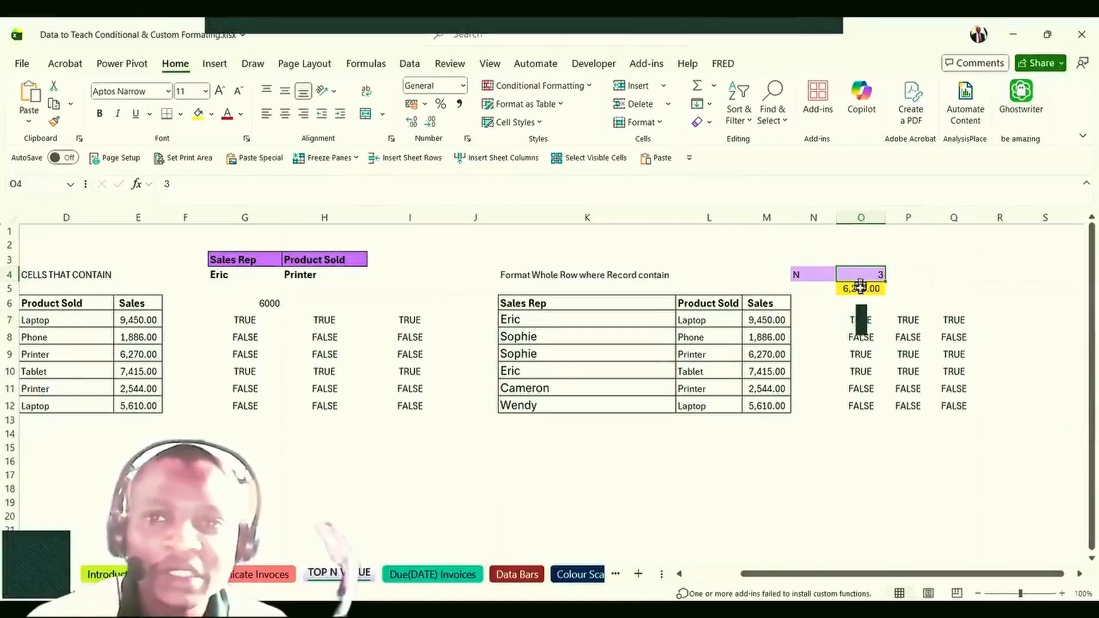
left_click(860, 289)
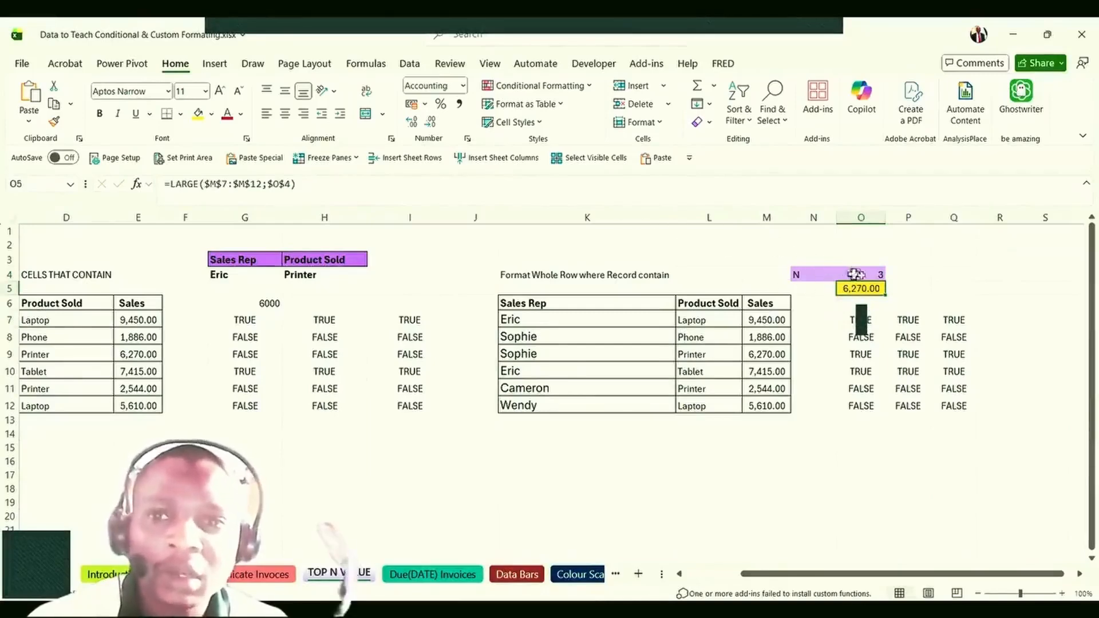
left_click(862, 275)
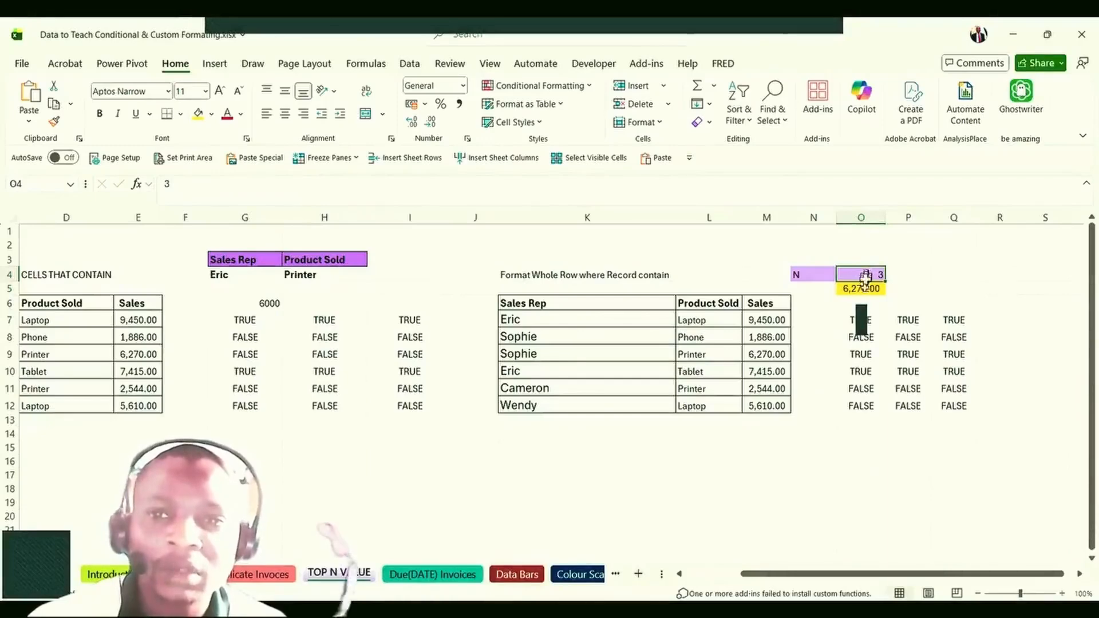
left_click(860, 286)
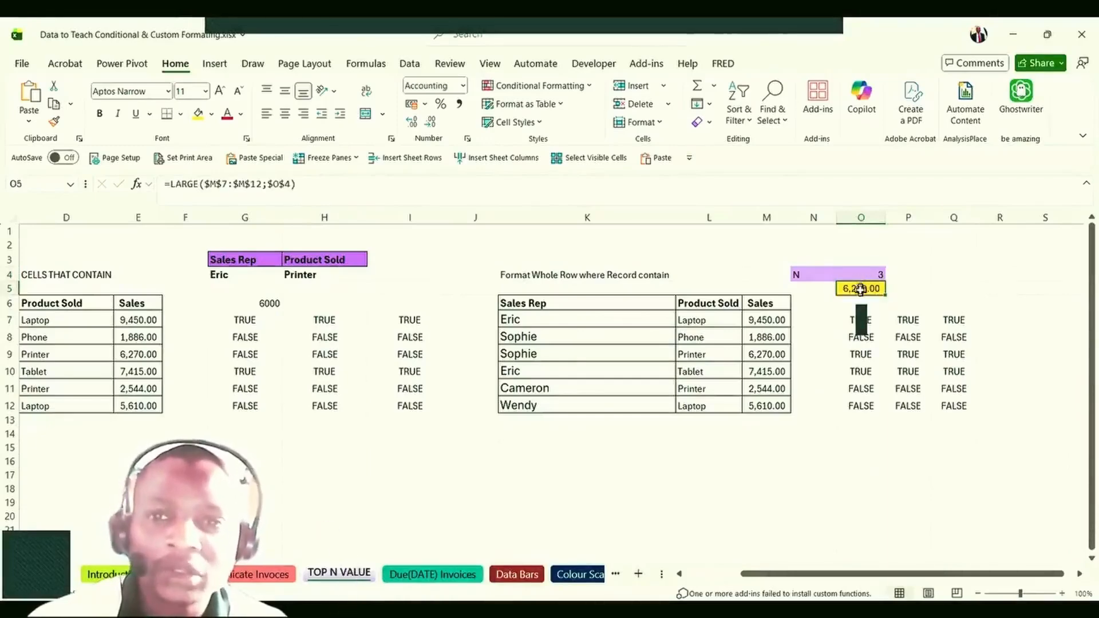
Re-edit and commit O7's =$M7>=$O$5, then review O5 and O4 again.
double_click(860, 320)
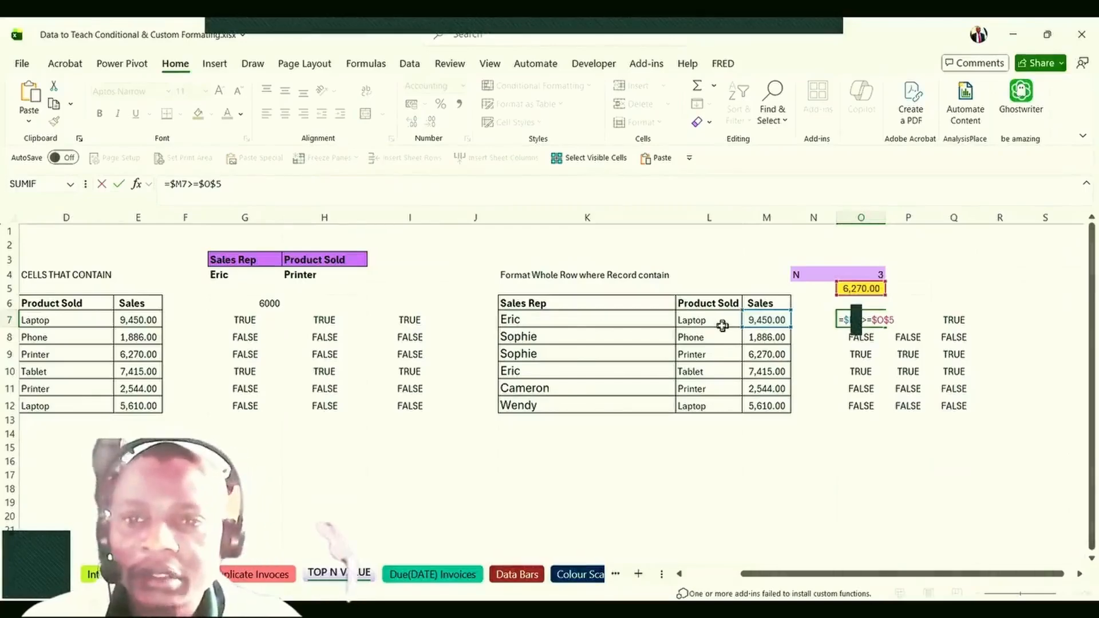
key("ctrl+Return")
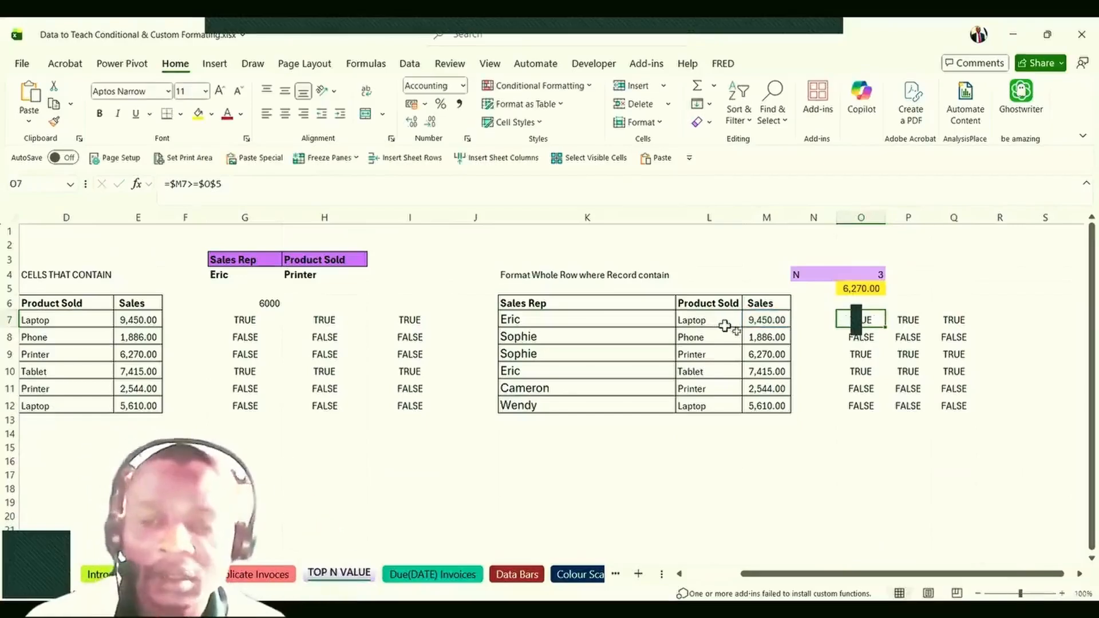
left_click(852, 288)
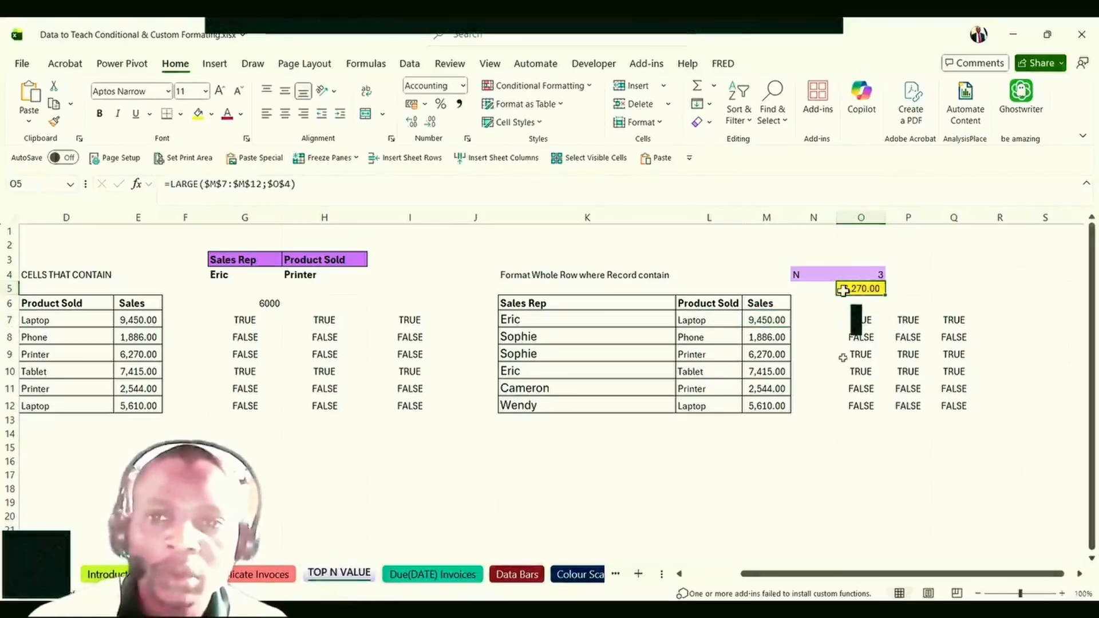
left_click(859, 371)
left_click(862, 321)
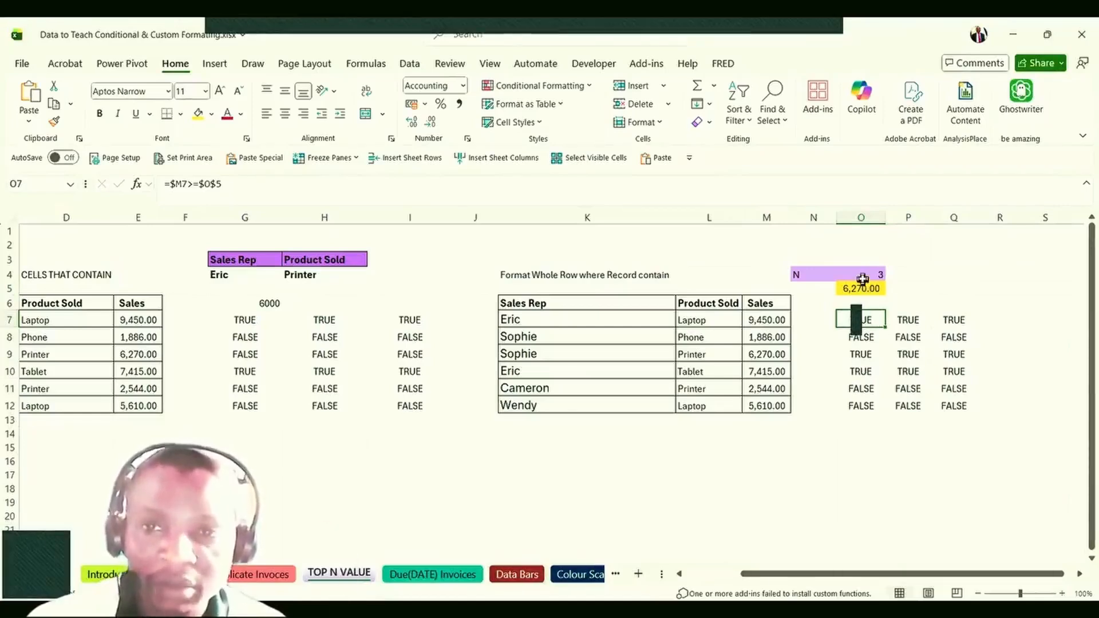
left_click(862, 279)
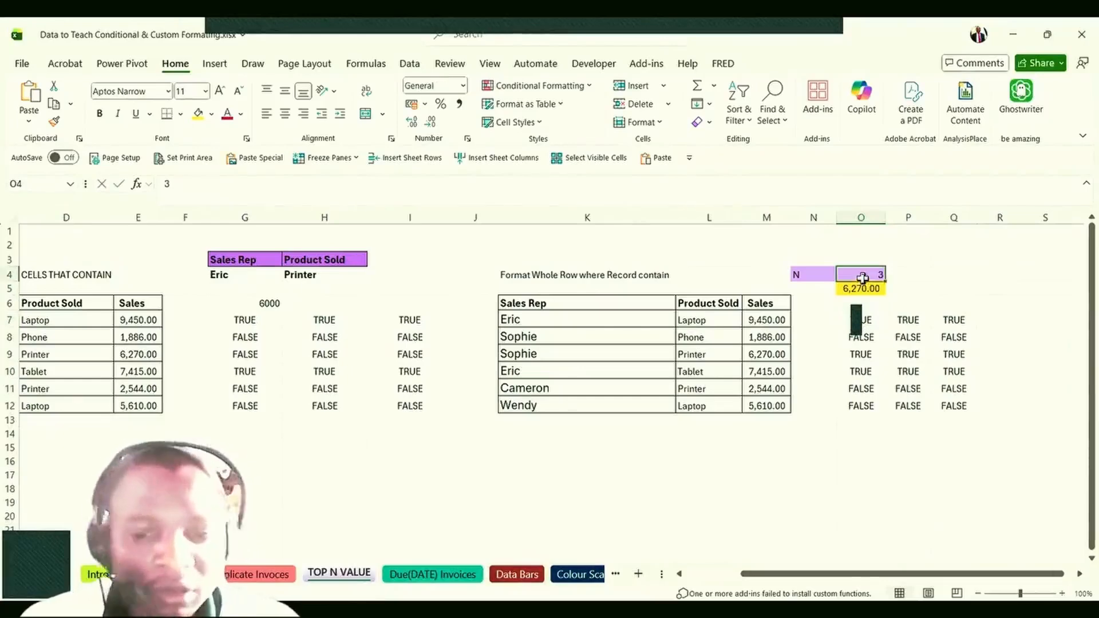
Set N in O4 to 4, compare sales in M7, M10, M9, M12, and open O7's formula.
type("4")
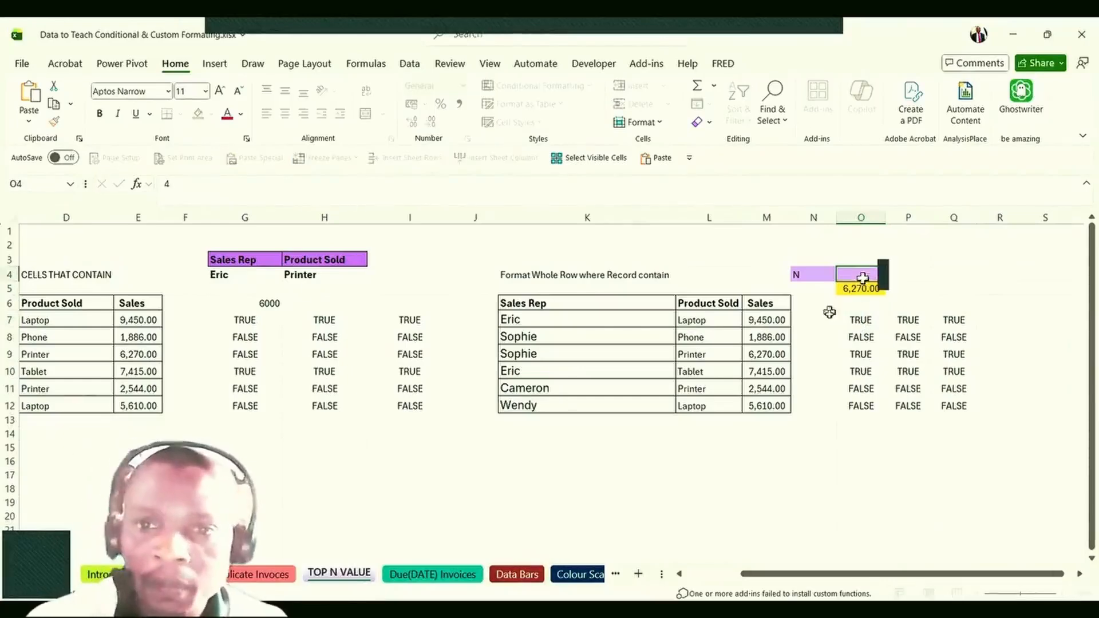
left_click(863, 306)
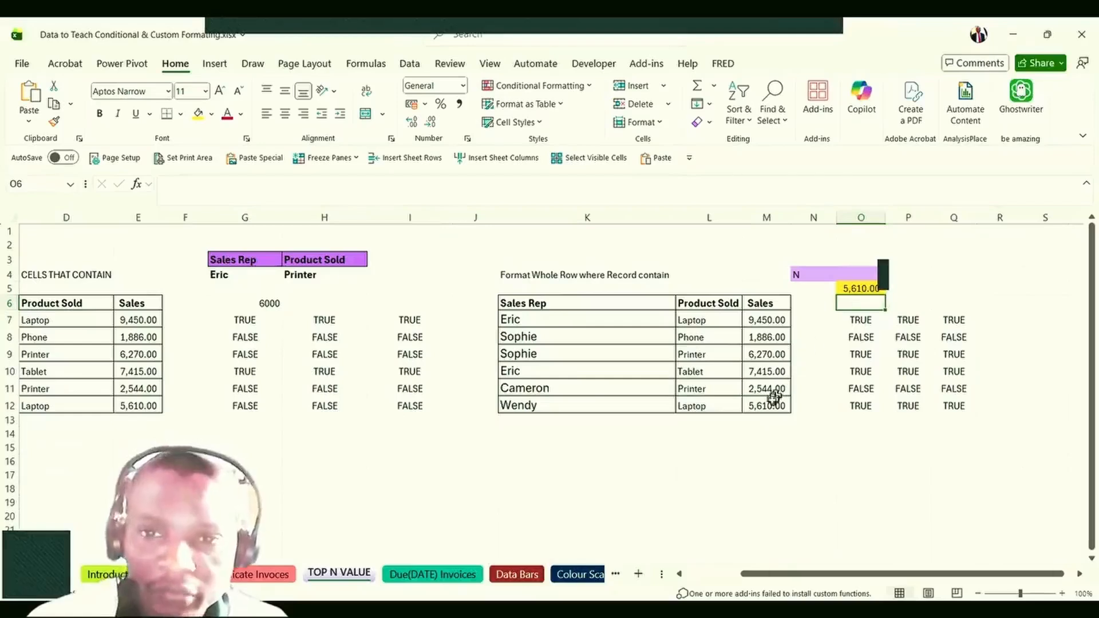
left_click(763, 324)
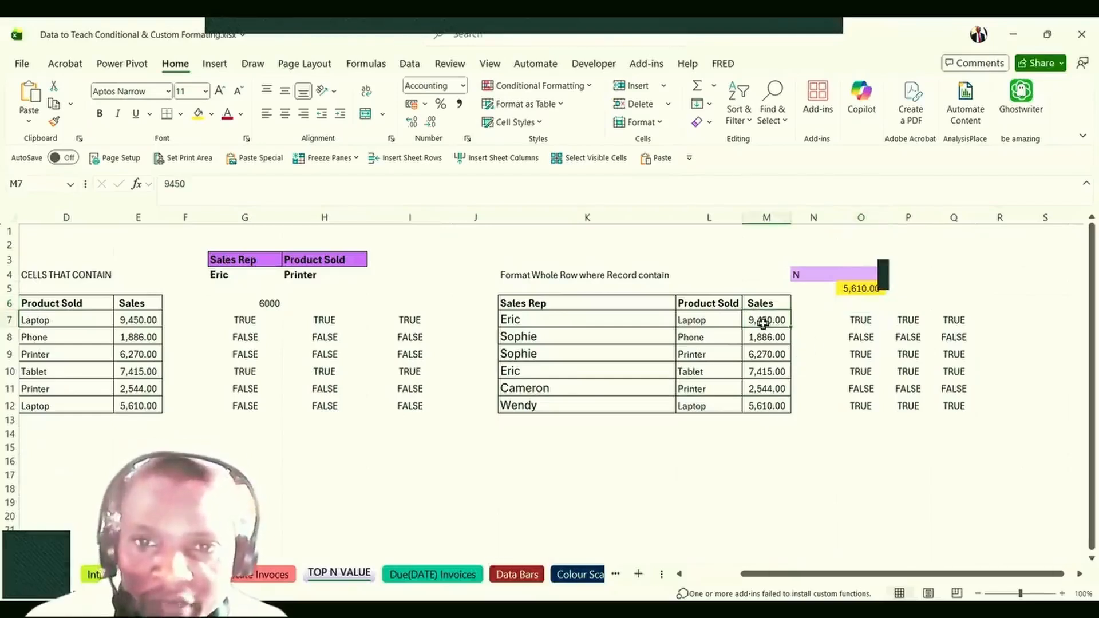
left_click(765, 374)
left_click(768, 356)
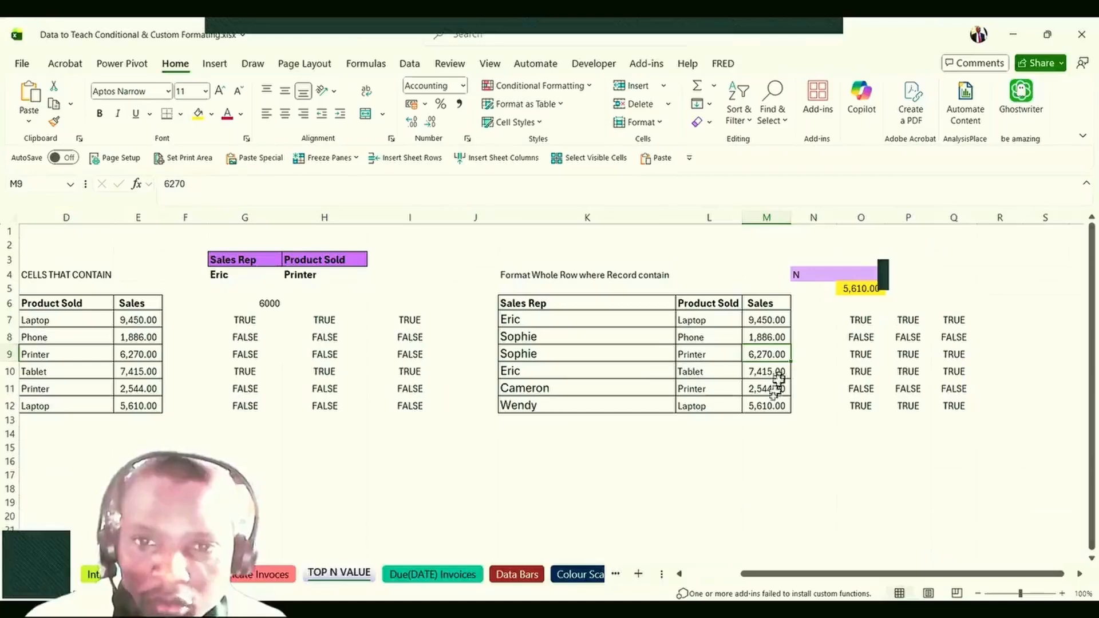
left_click(772, 406)
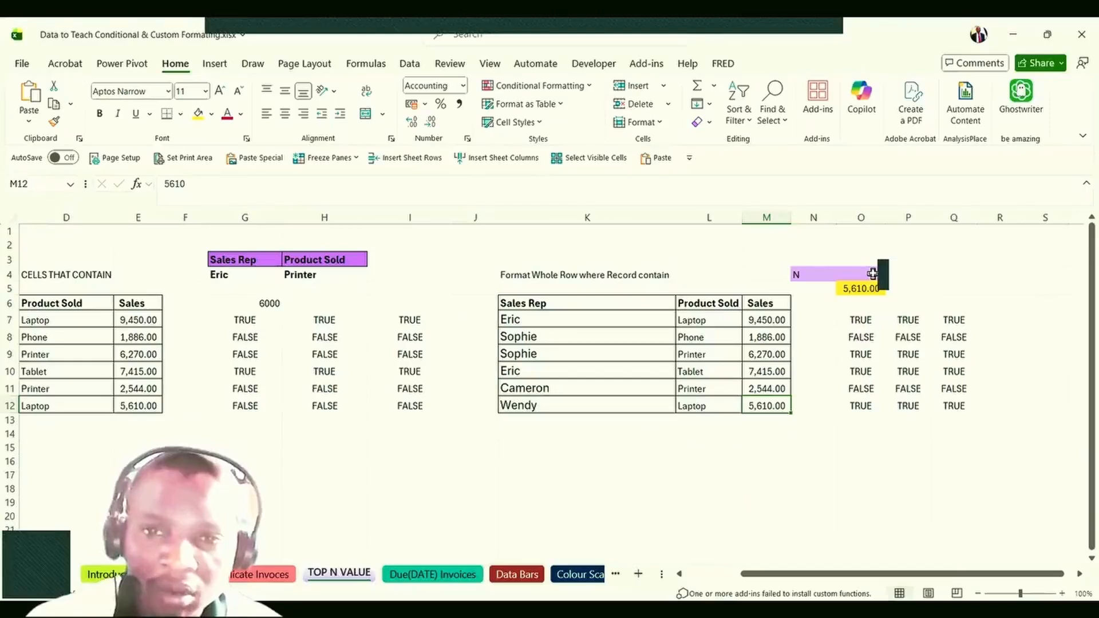
left_click(854, 320)
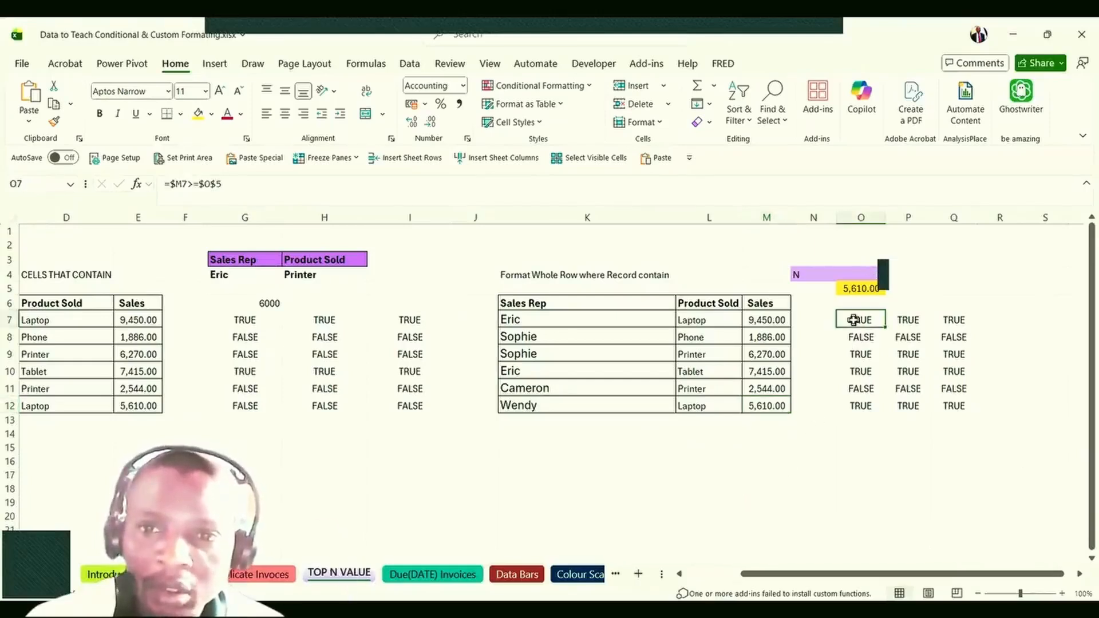
double_click(854, 320)
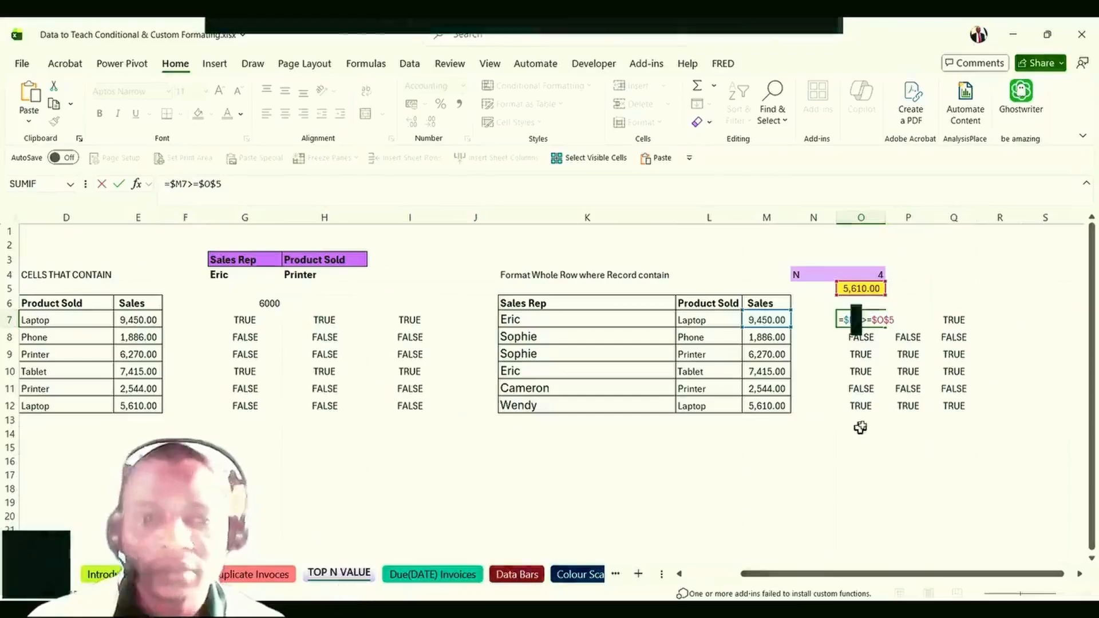
key("ctrl+Return")
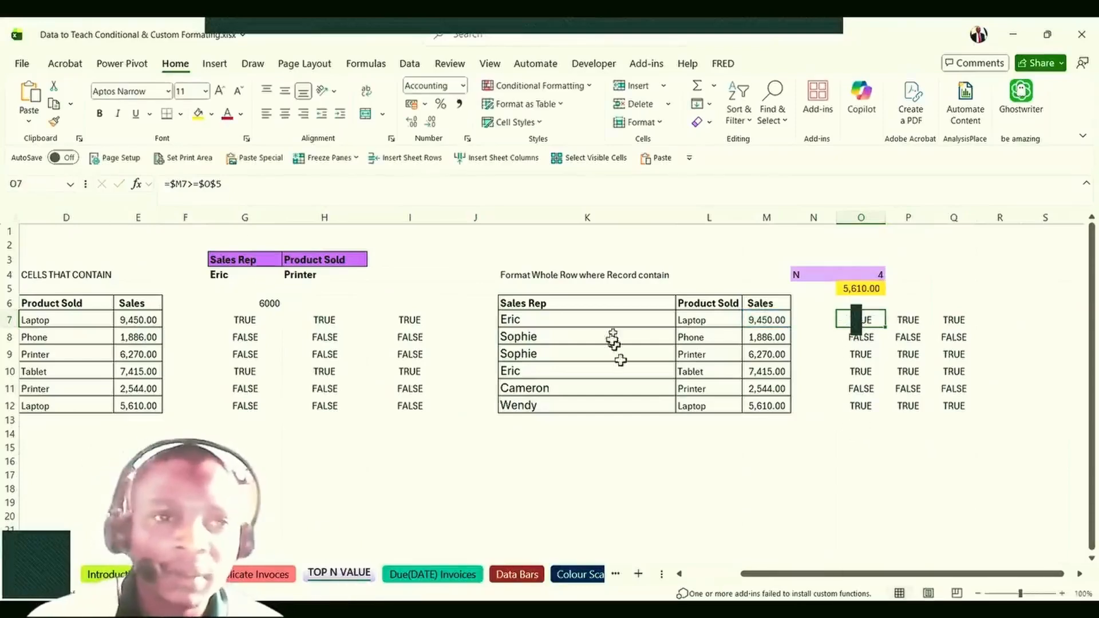
left_click(228, 184)
left_click_drag(227, 184, 163, 184)
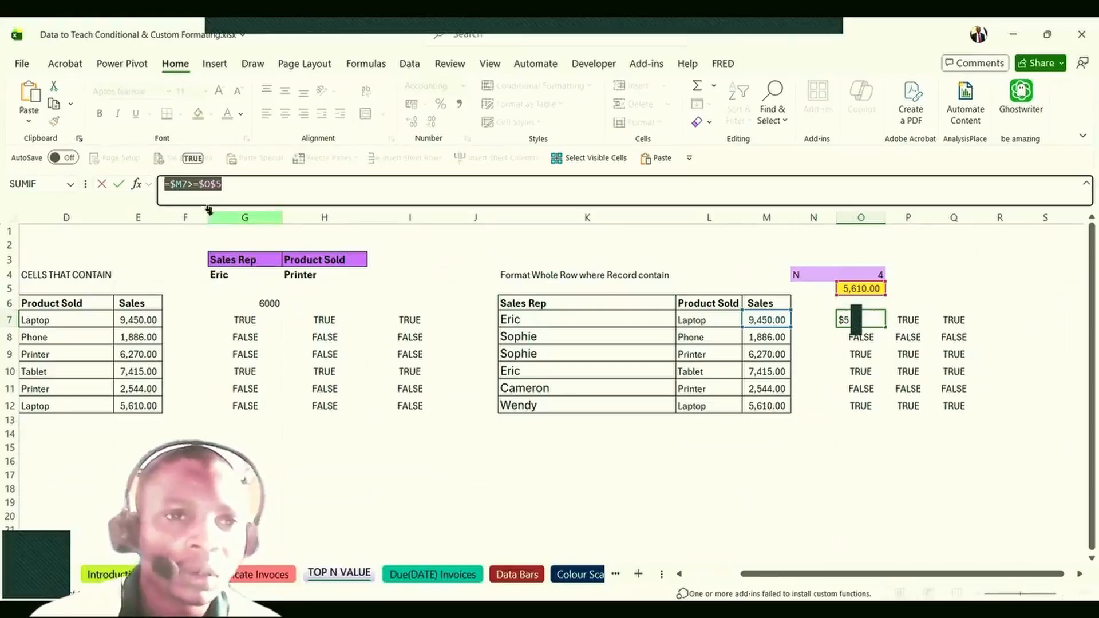
right_click(193, 184)
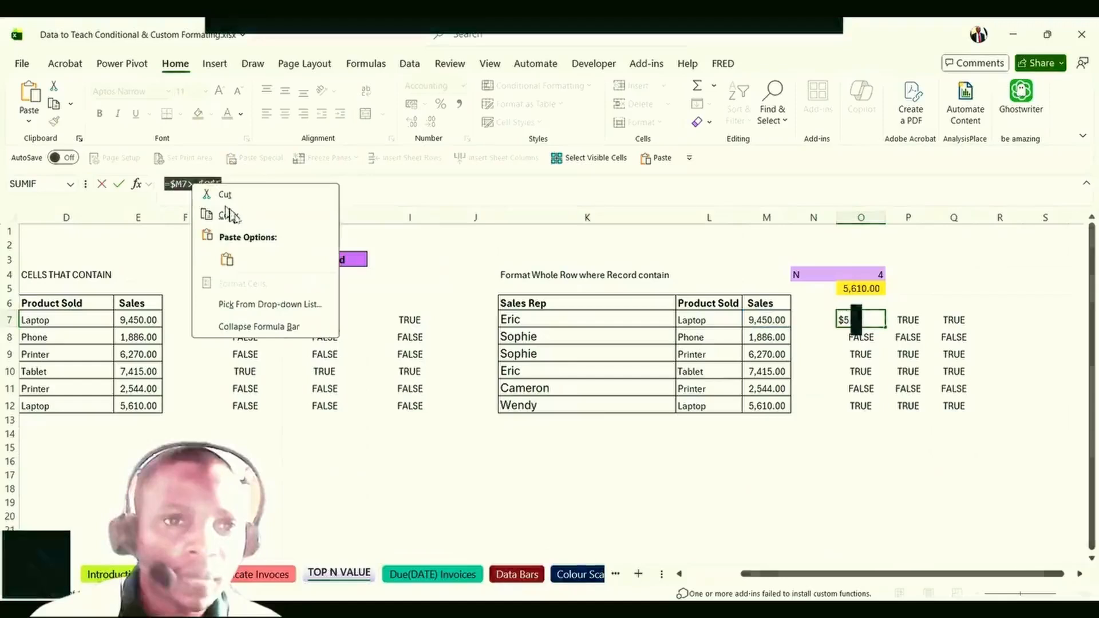
left_click(233, 214)
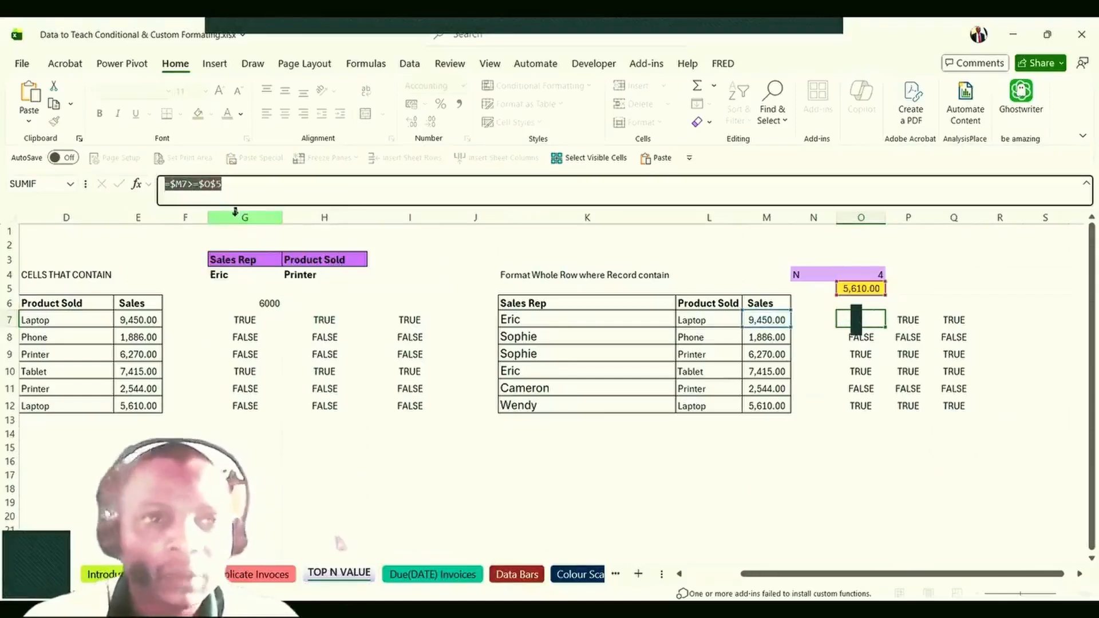
key("Escape")
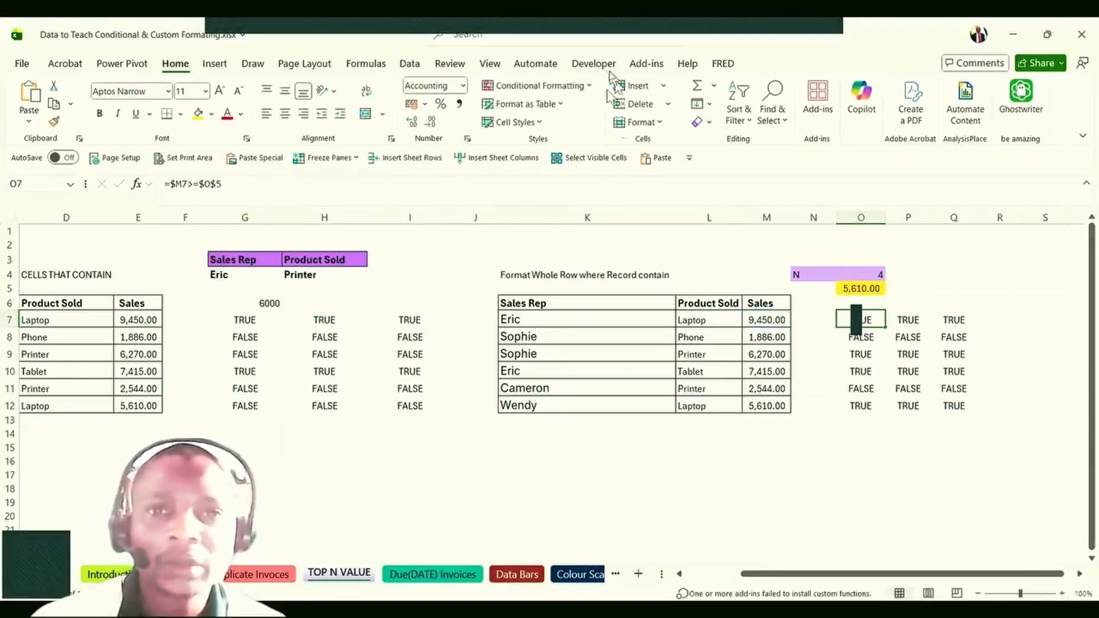
Add a new formula rule =$M7>=$O$5 to cell O7 with a yellow fill.
left_click(540, 87)
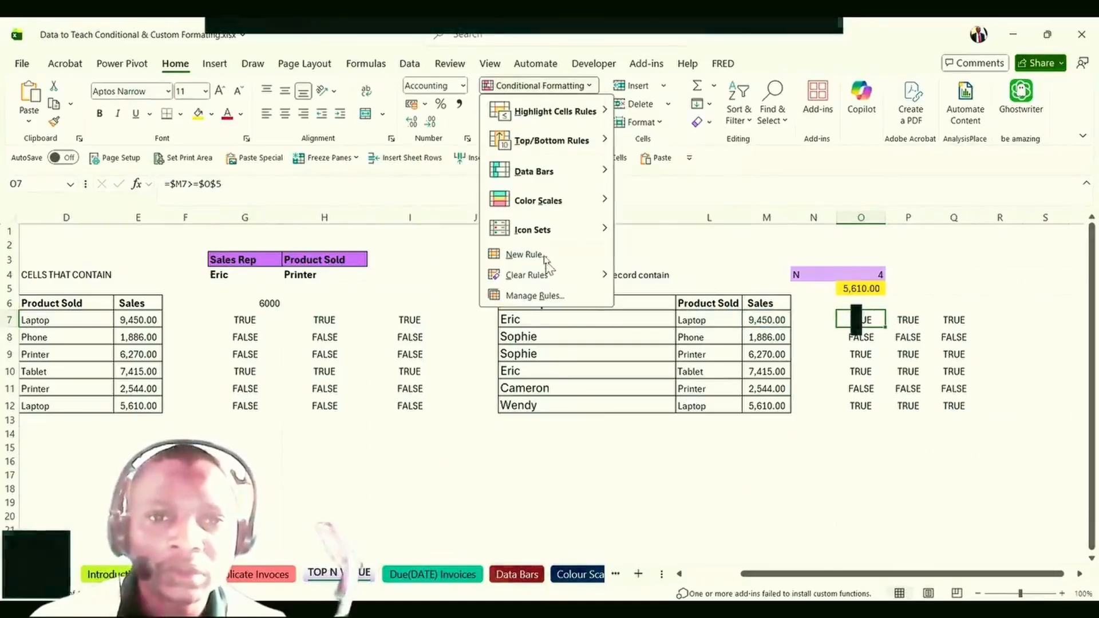
left_click(546, 263)
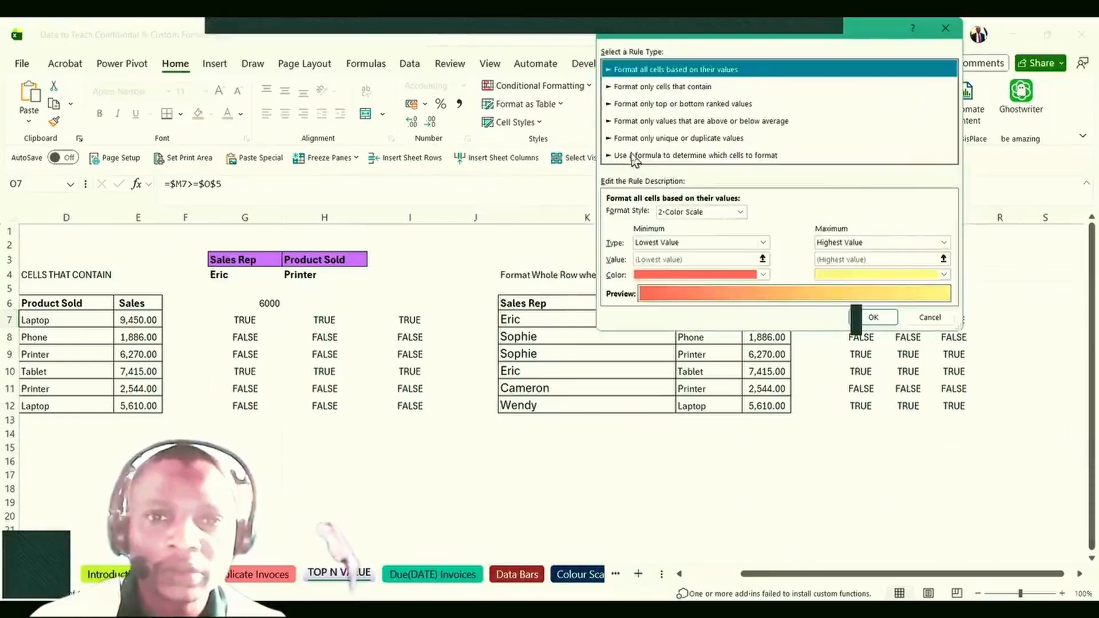
left_click(634, 156)
left_click(616, 211)
key("ctrl+v")
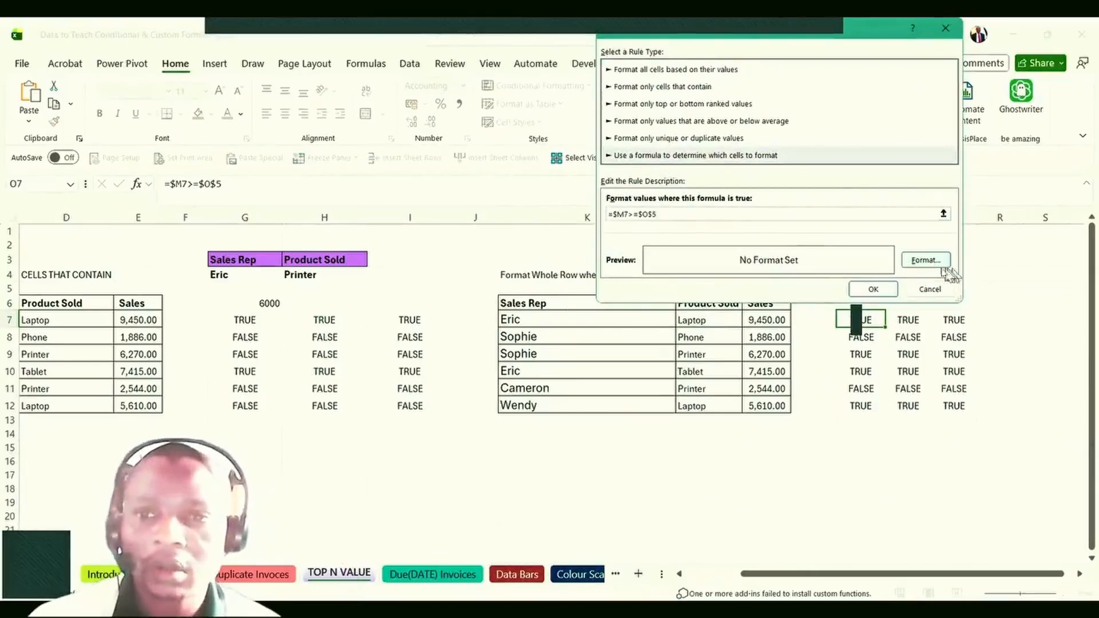
left_click(927, 261)
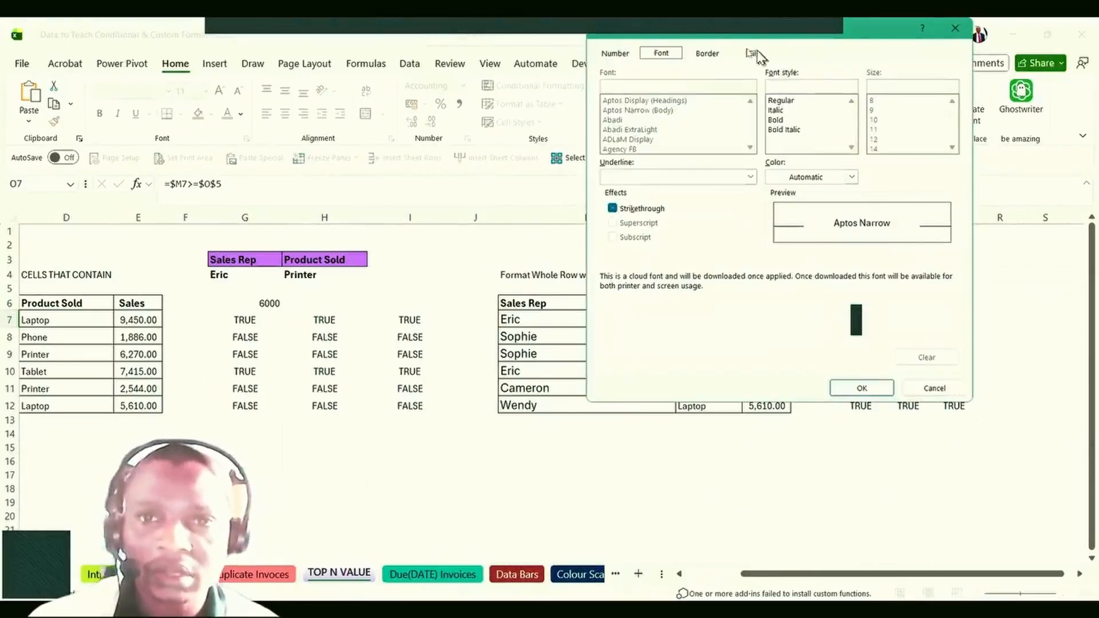
left_click(751, 53)
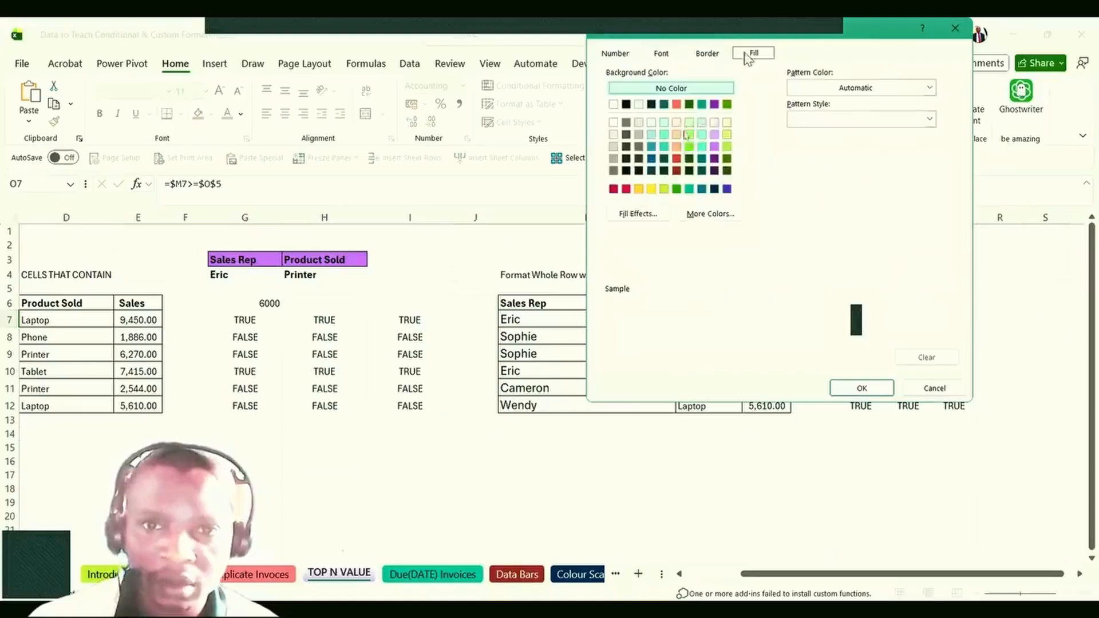
left_click(652, 189)
left_click(862, 388)
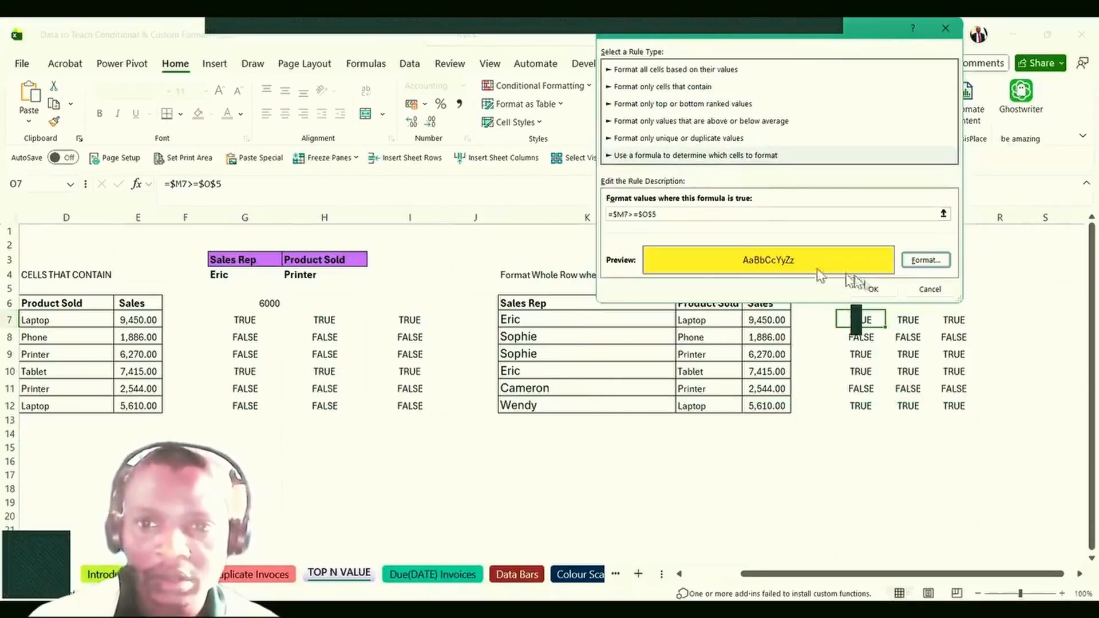
left_click(872, 289)
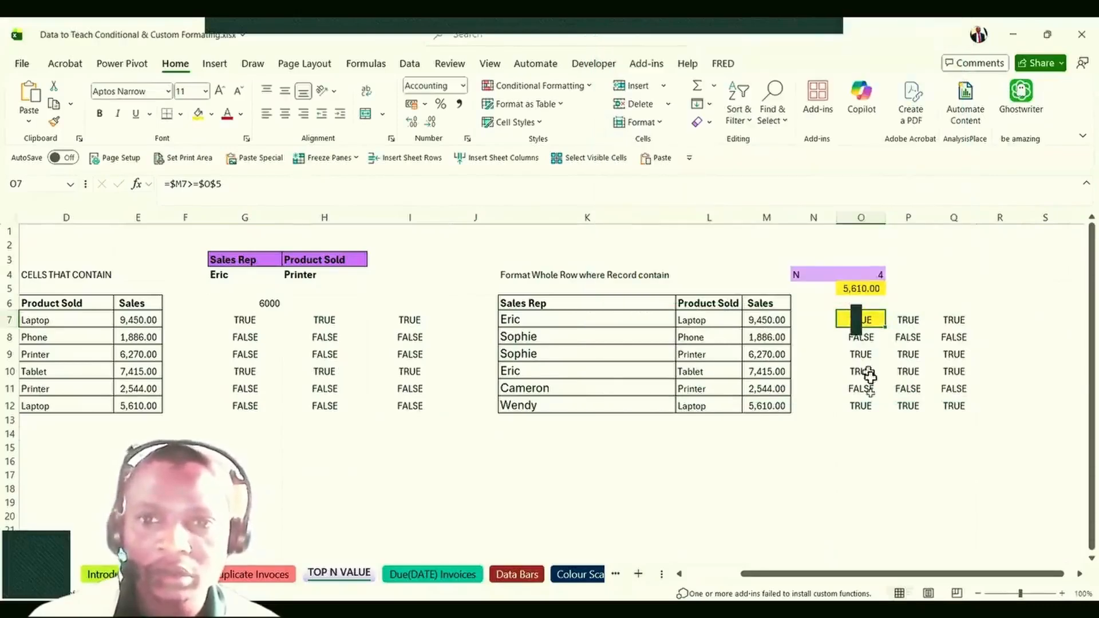
left_click(851, 445)
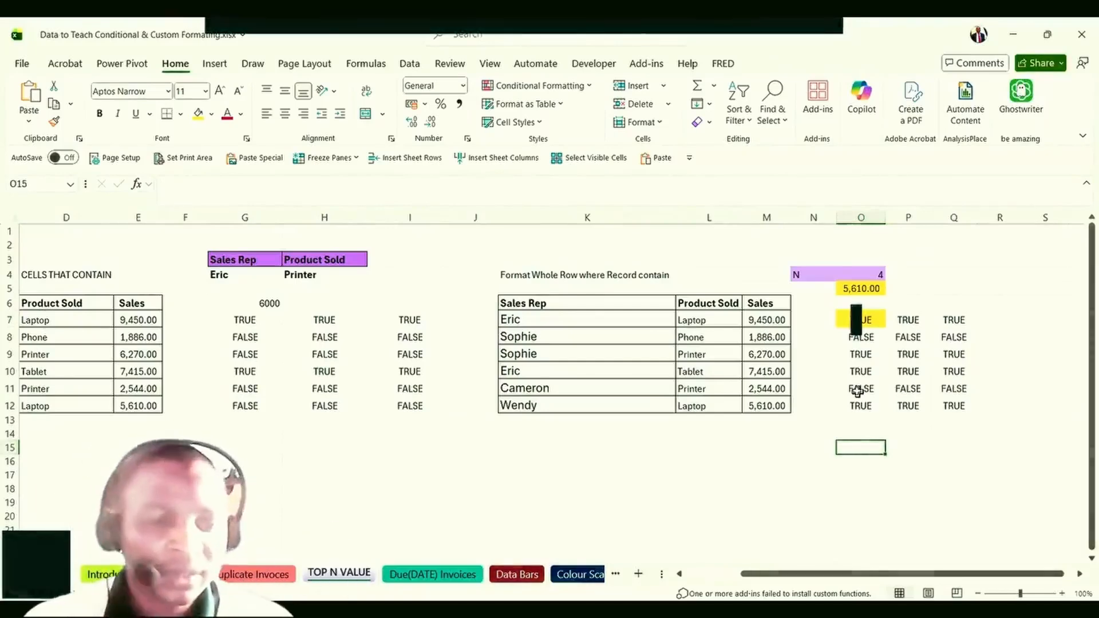
Undo O7's yellow fill and clear the conditional formatting rules from the sales table K7:M12.
key("ctrl+z")
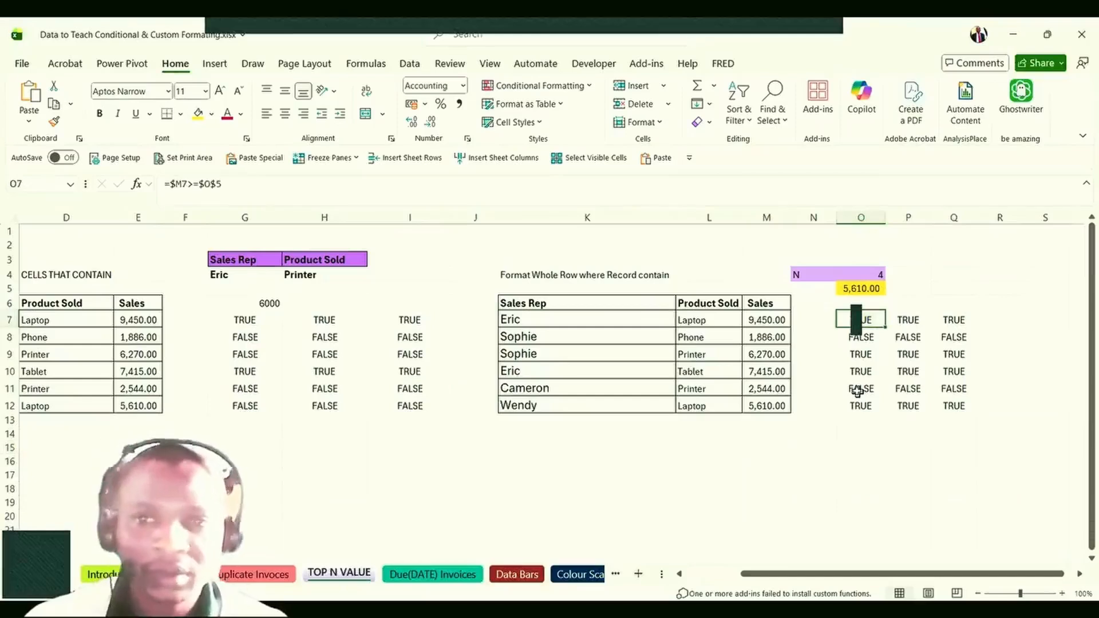
left_click_drag(520, 318, 750, 404)
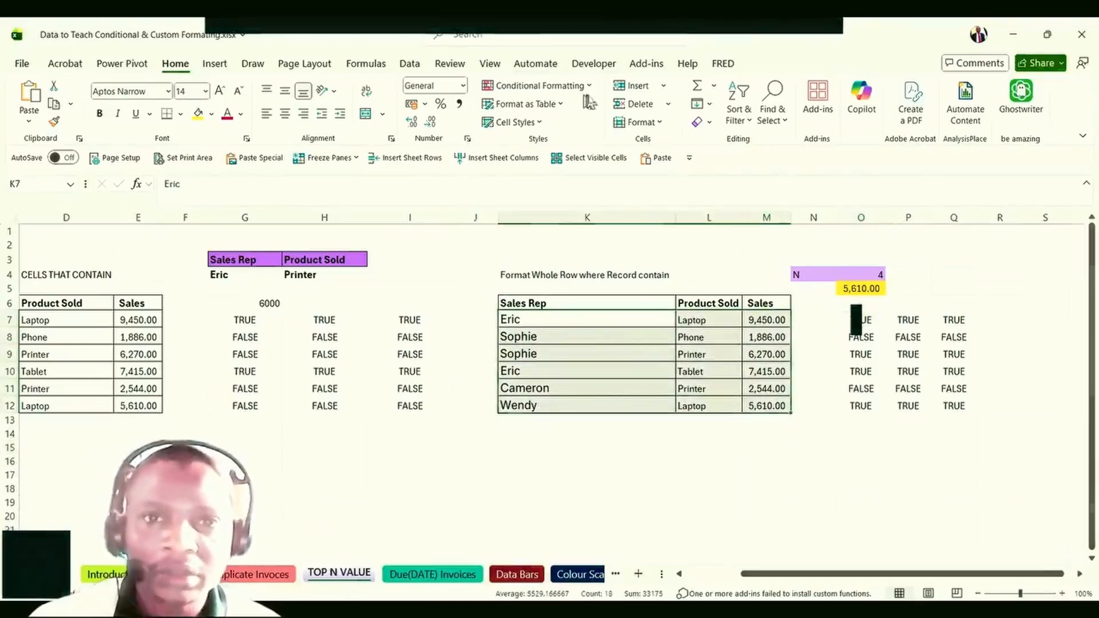
left_click(550, 87)
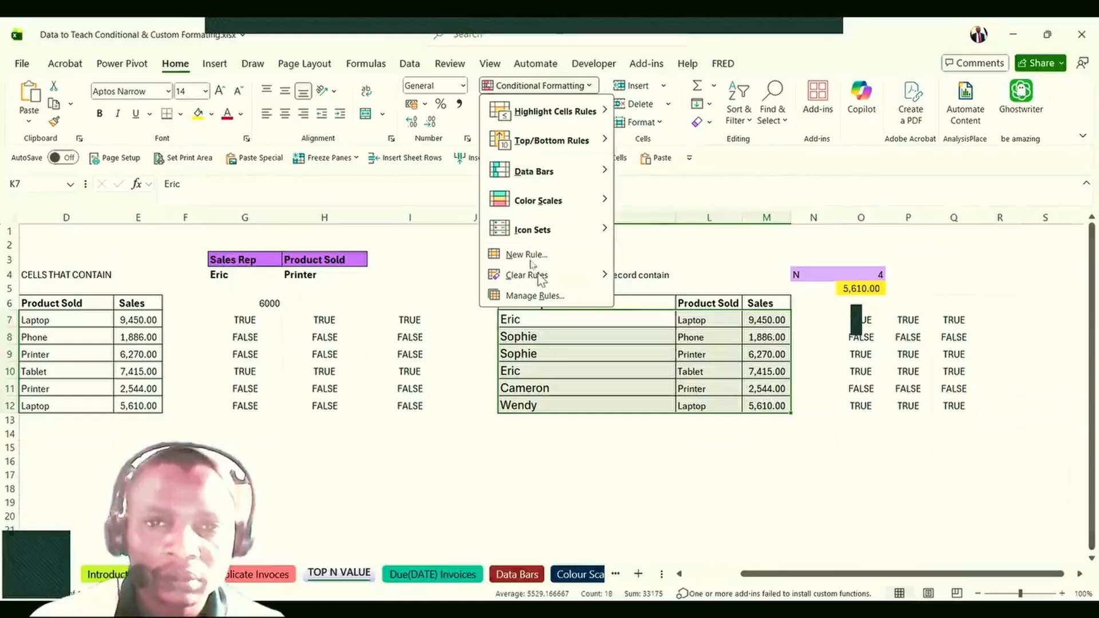
mouse_move(541, 276)
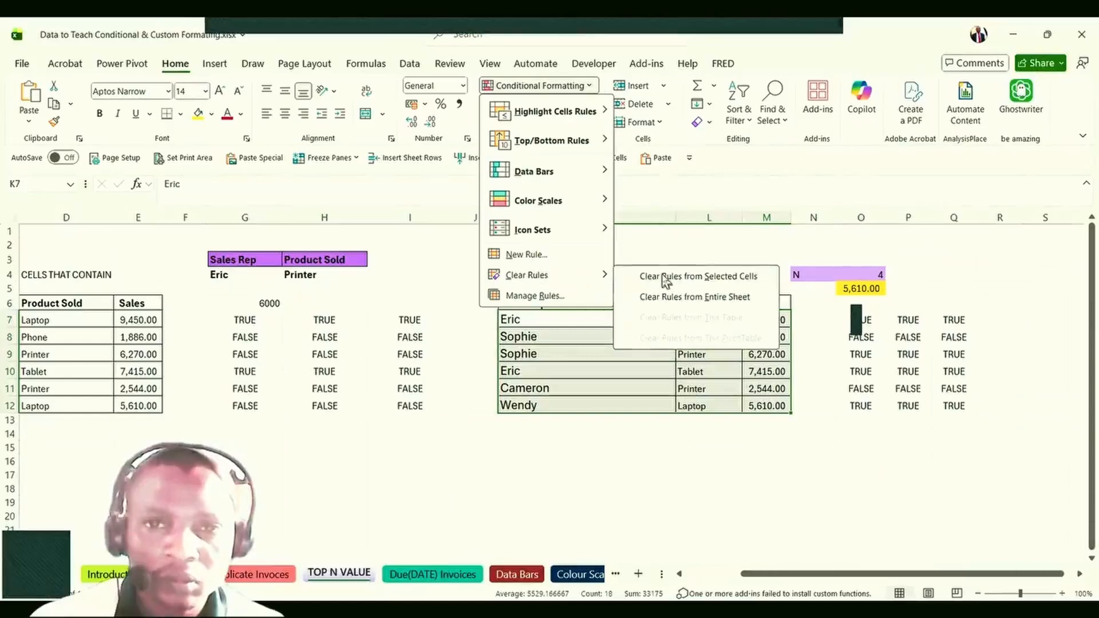
left_click(666, 277)
left_click(861, 388)
Copy the formula =$M7>=$O$5 from O7's formula bar and select K7:M12.
left_click(861, 319)
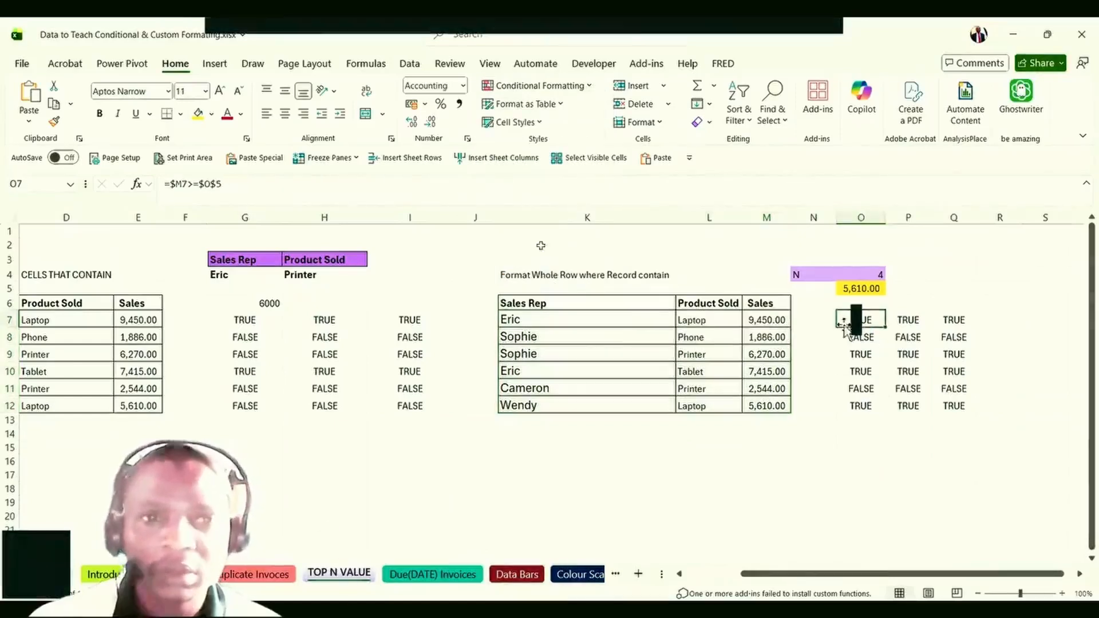
left_click_drag(224, 186, 166, 184)
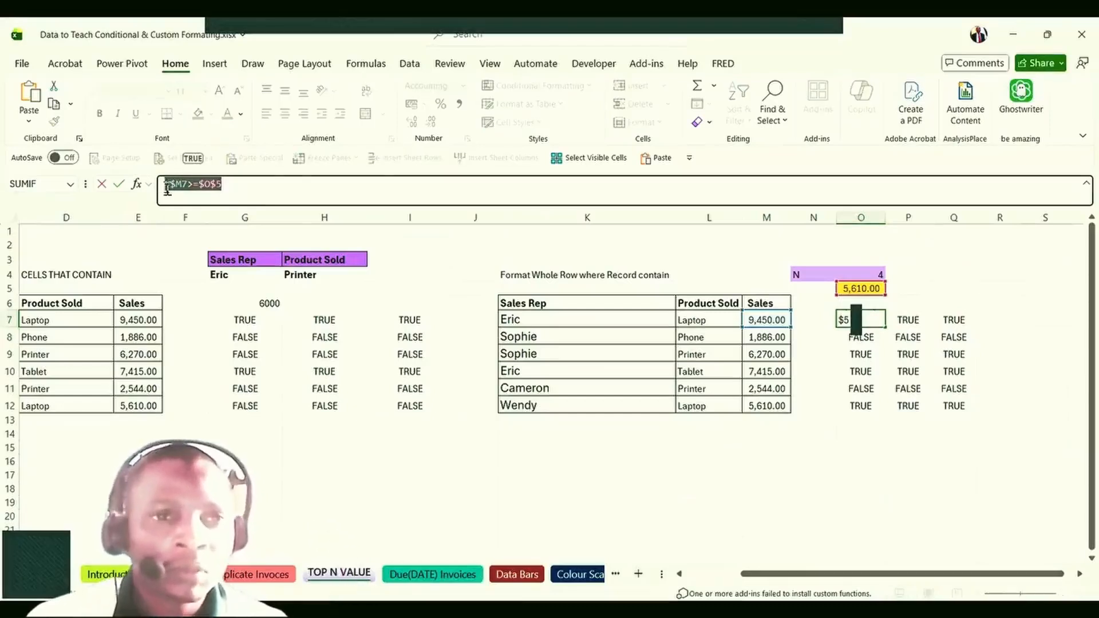
right_click(181, 188)
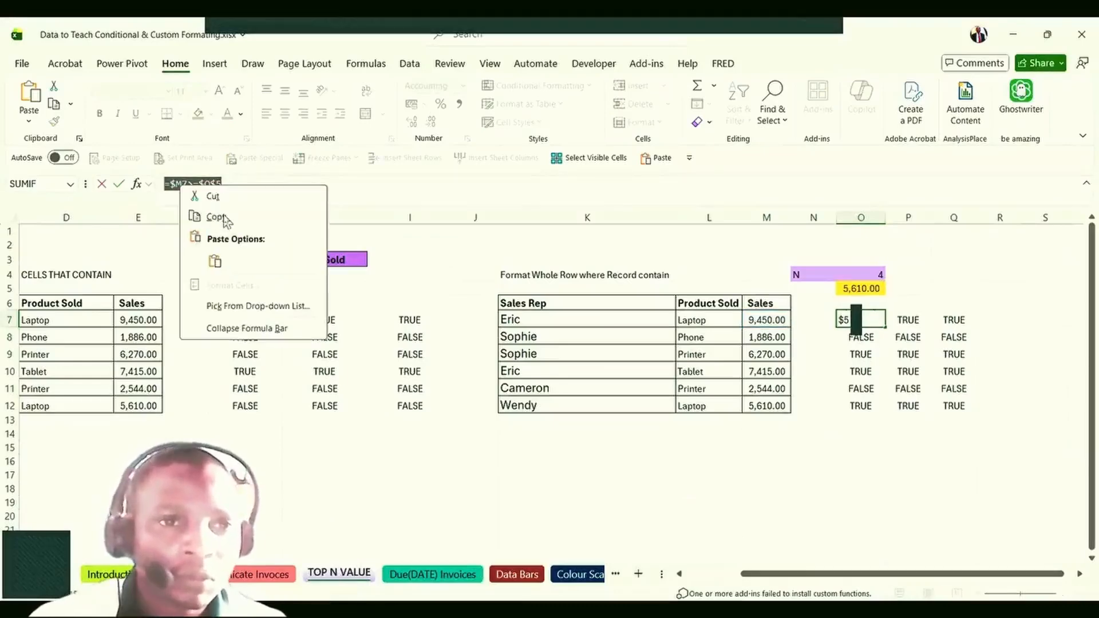
left_click(226, 221)
key("Escape")
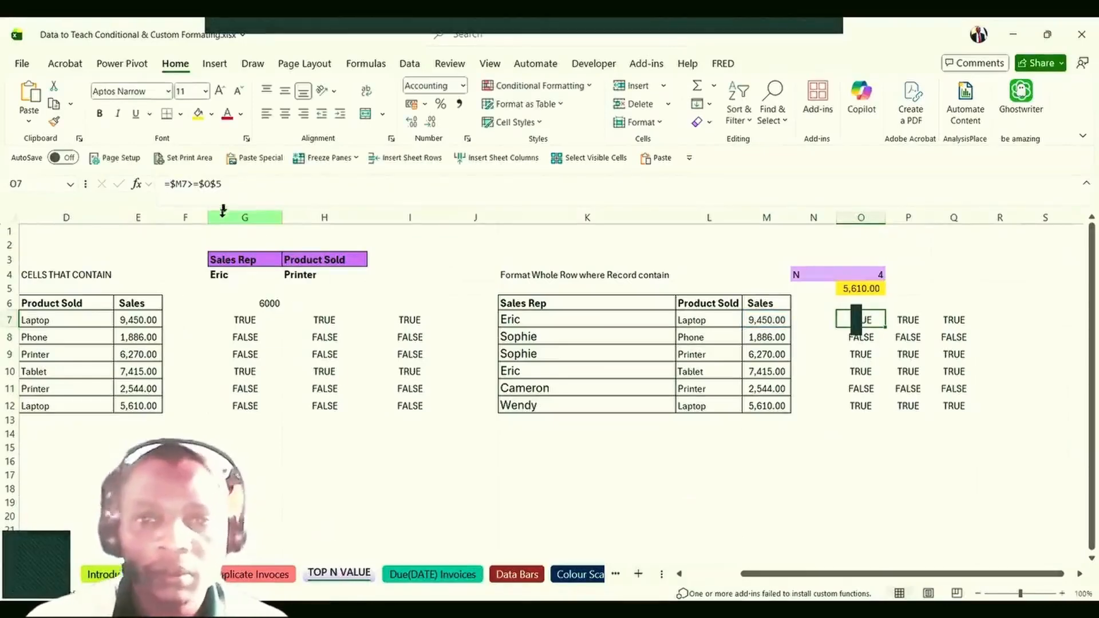
left_click_drag(515, 316, 766, 407)
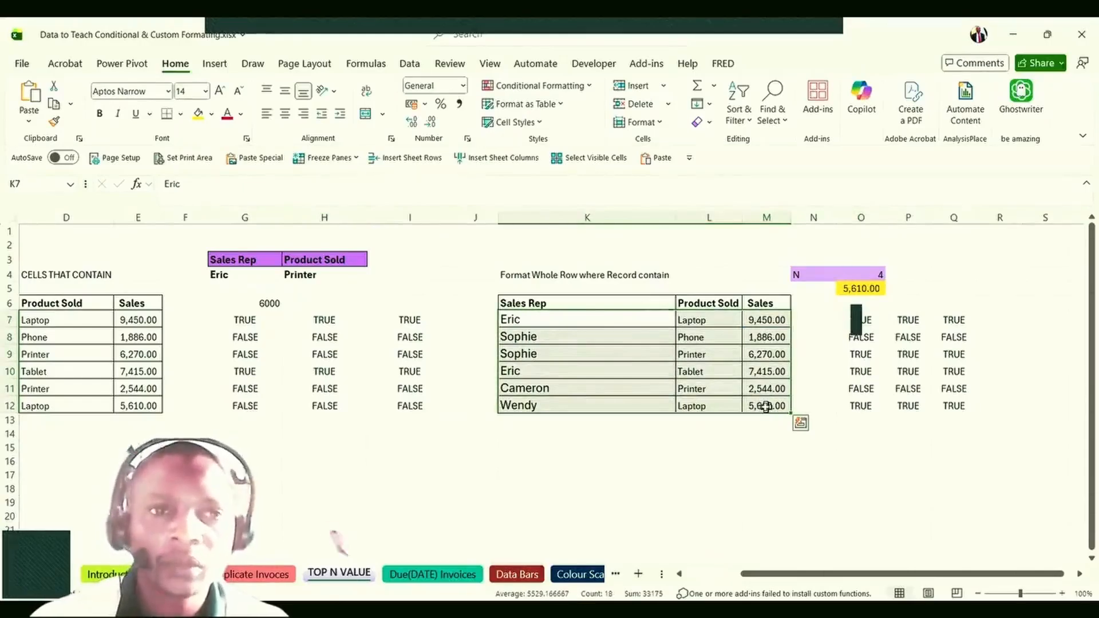
Apply a yellow-fill formula rule =$M7>=$O$5 to K7:M12 to highlight rows with sales at or above 5,610.00.
left_click(529, 87)
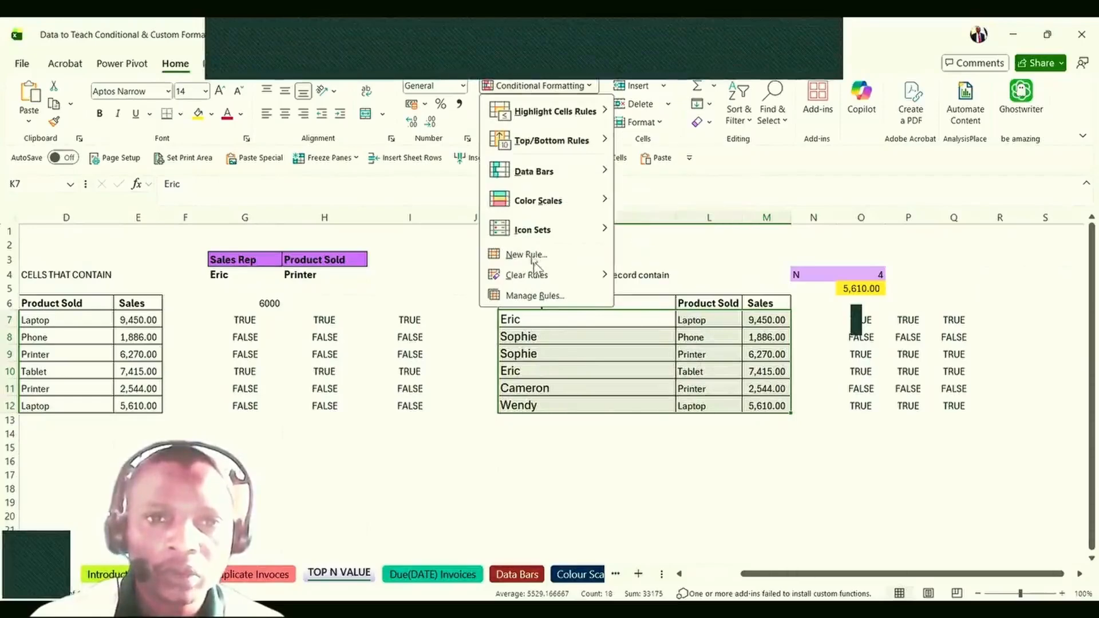
left_click(532, 257)
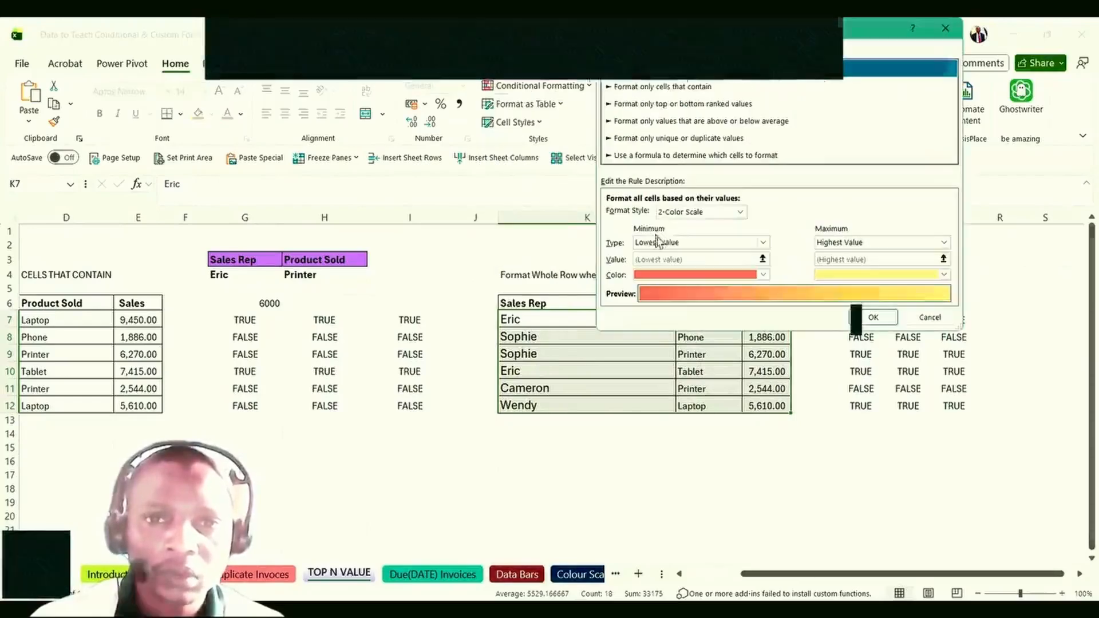
left_click(640, 156)
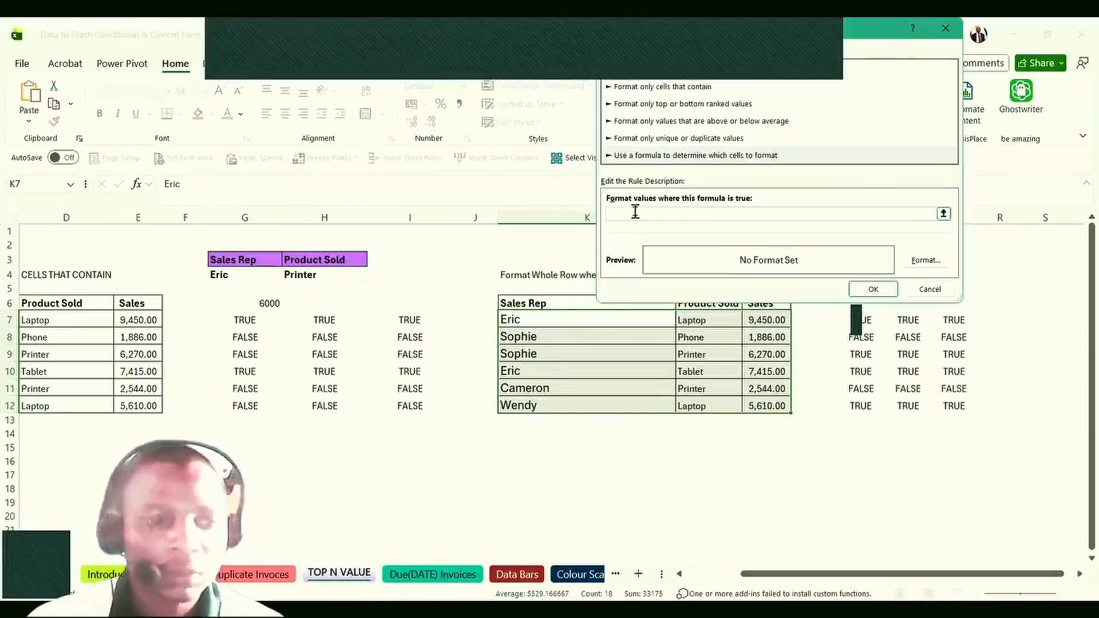
left_click(635, 212)
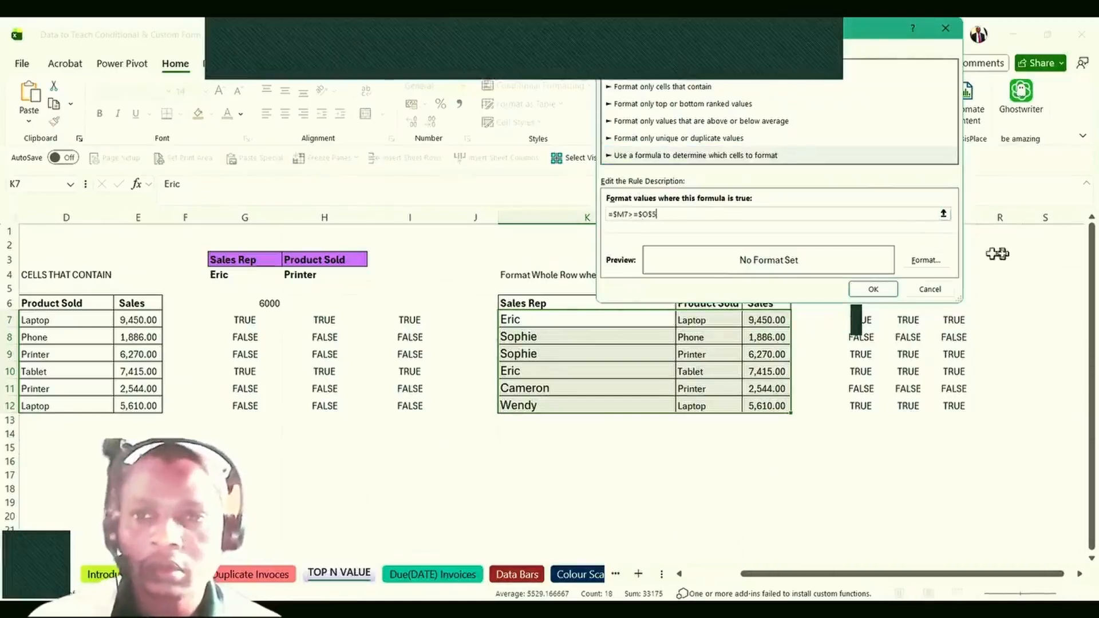
left_click(927, 260)
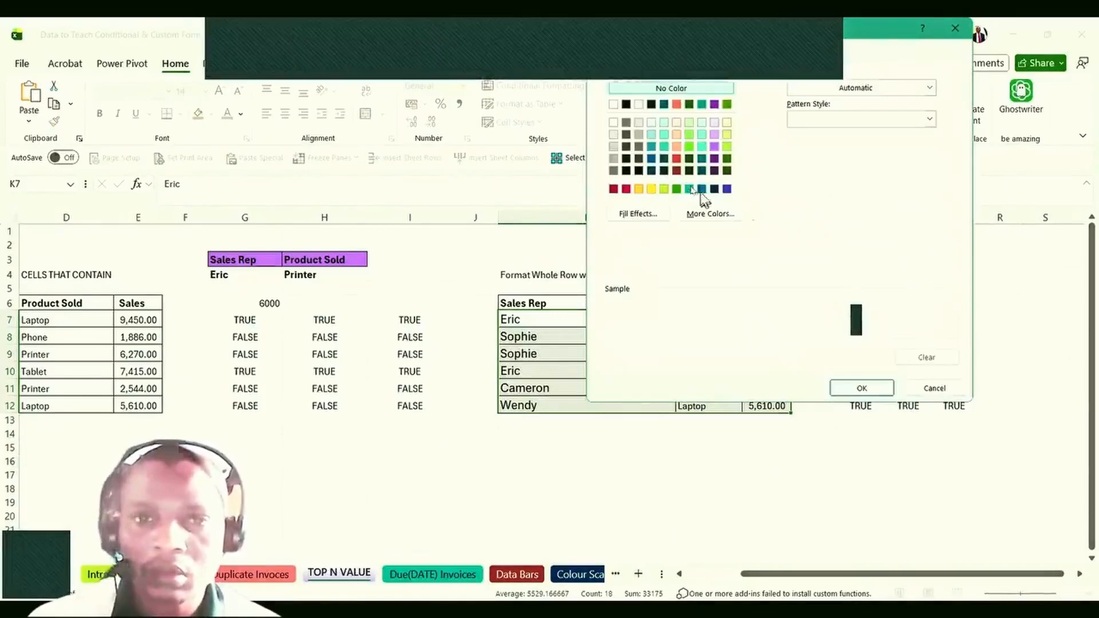
left_click(654, 189)
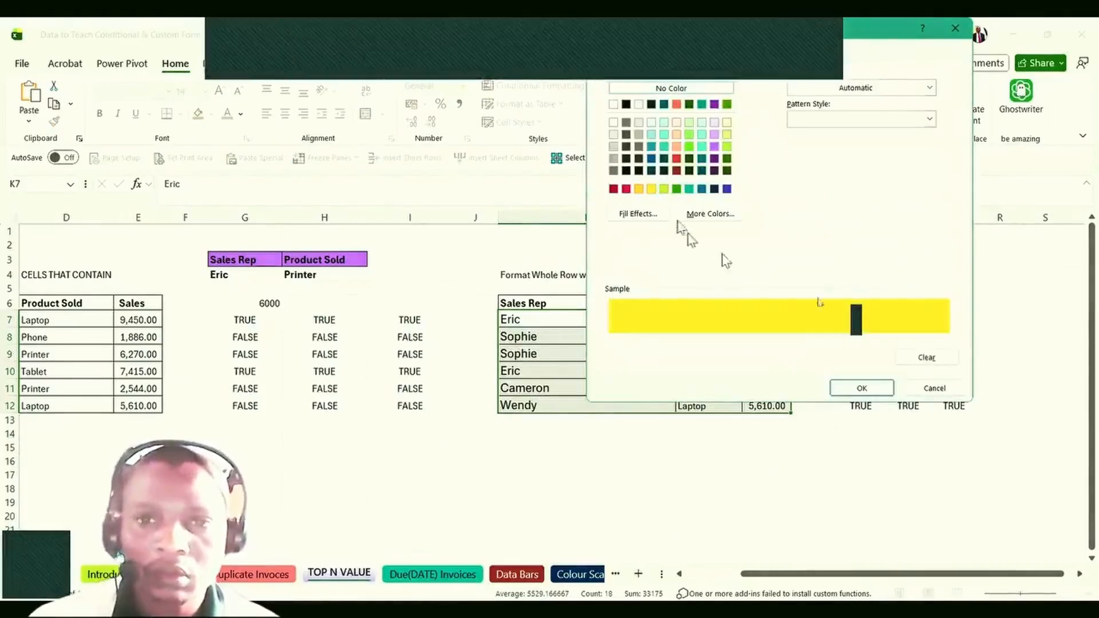
left_click(862, 389)
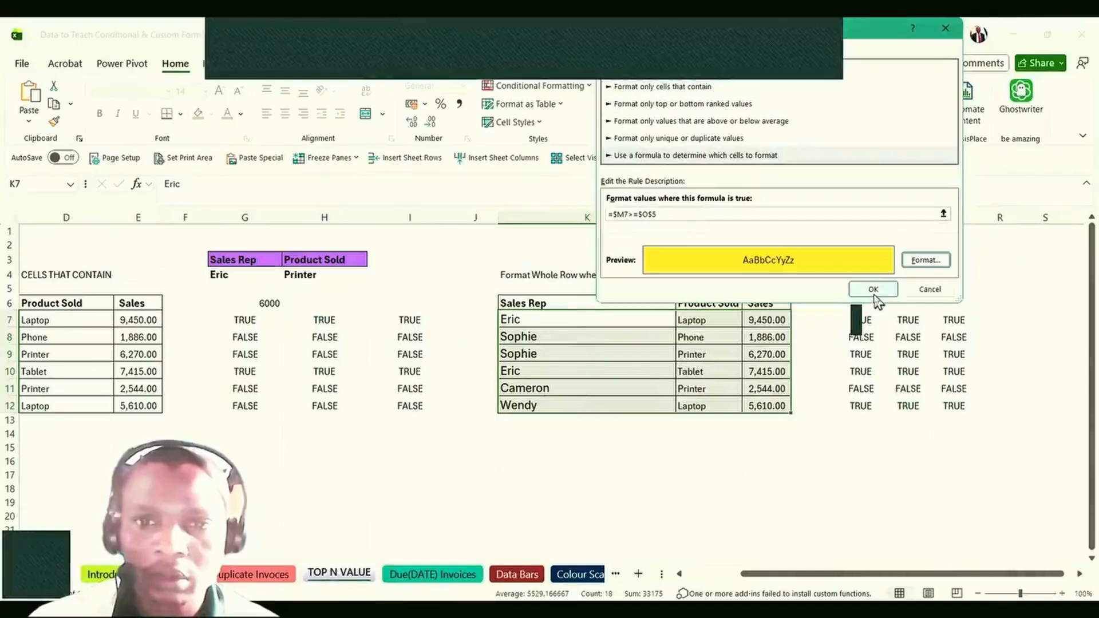
left_click(866, 288)
left_click(847, 461)
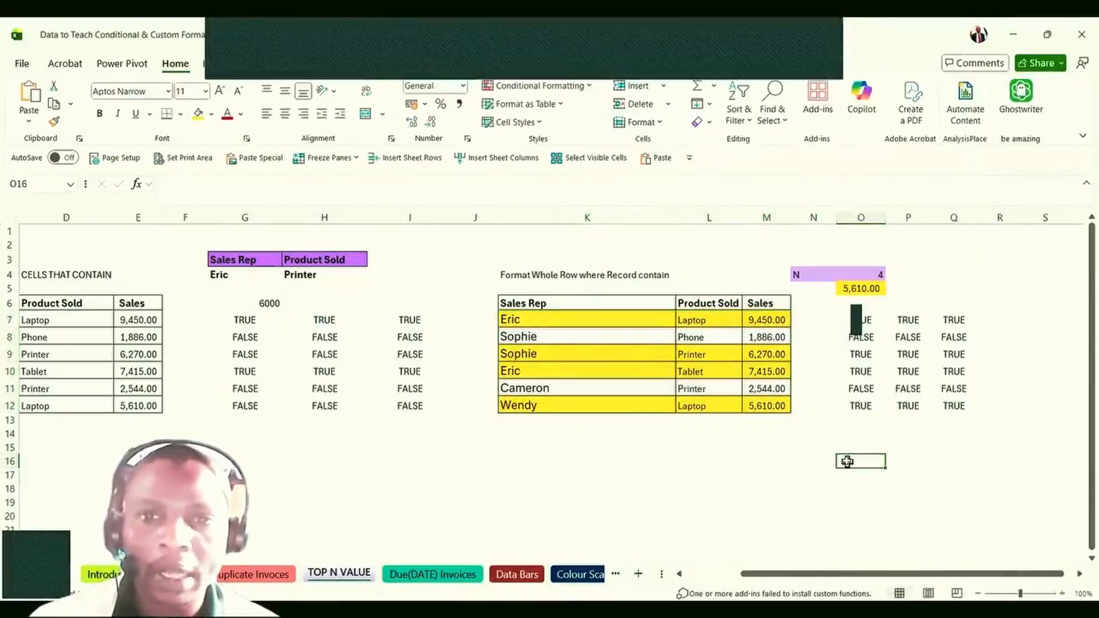
Review N in O4, the LARGE threshold in O5, and the sales in M7, M10 and M12.
left_click(873, 274)
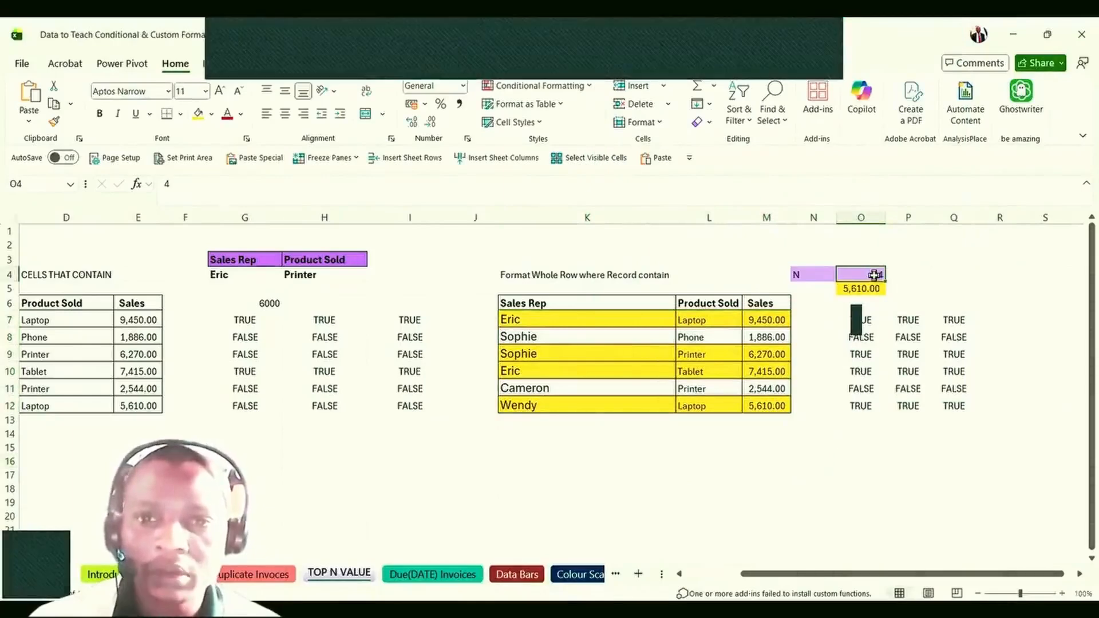
left_click(869, 288)
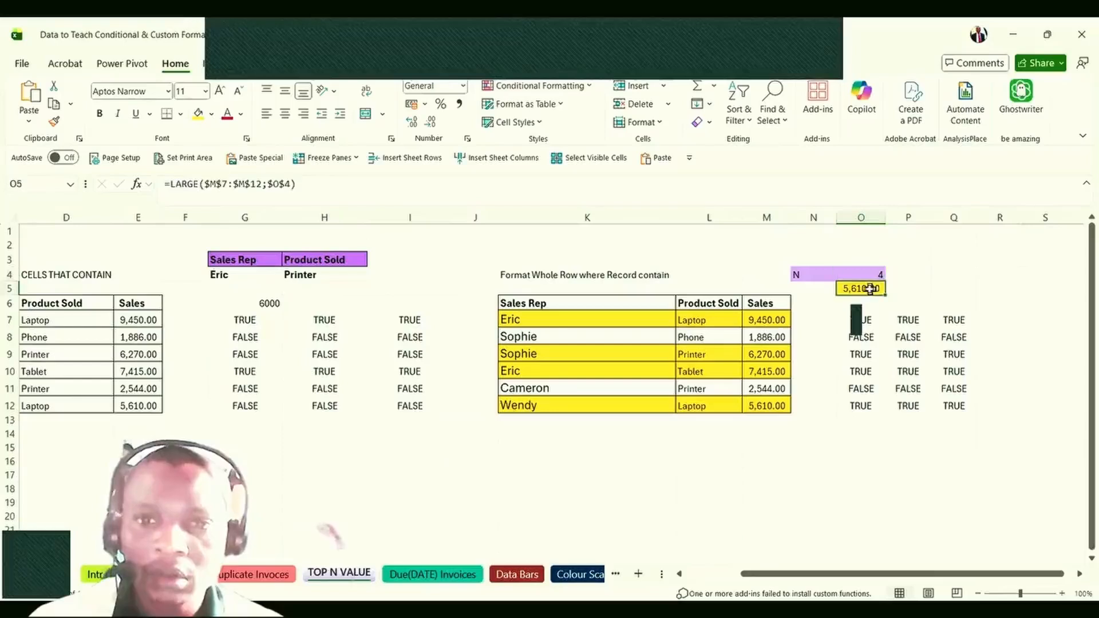
left_click(859, 475)
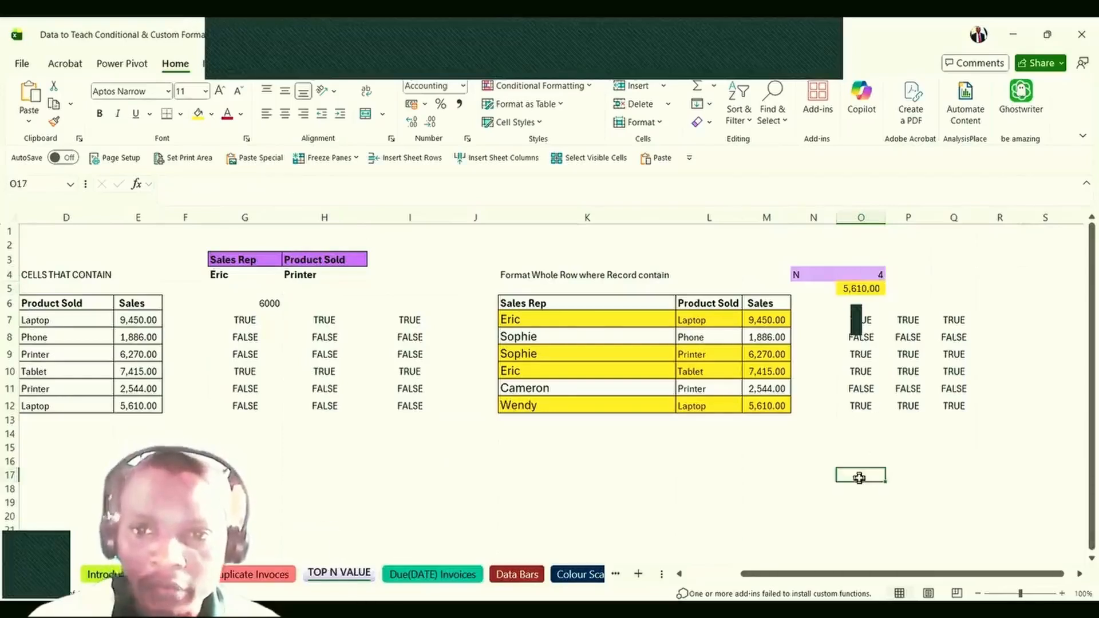
left_click(765, 406)
left_click(766, 372)
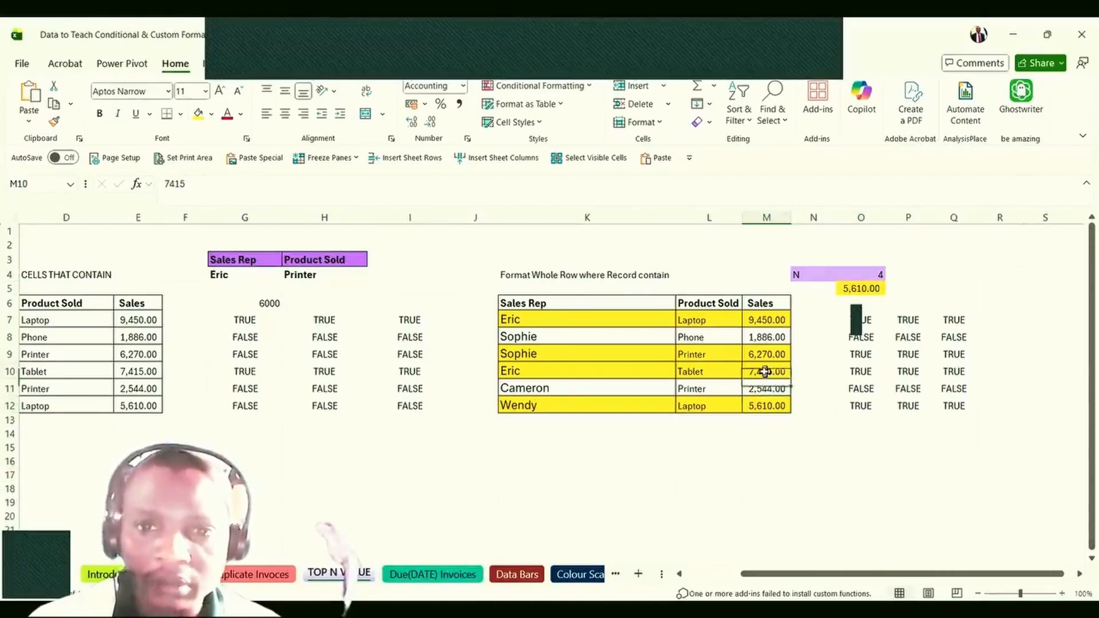
left_click(761, 325)
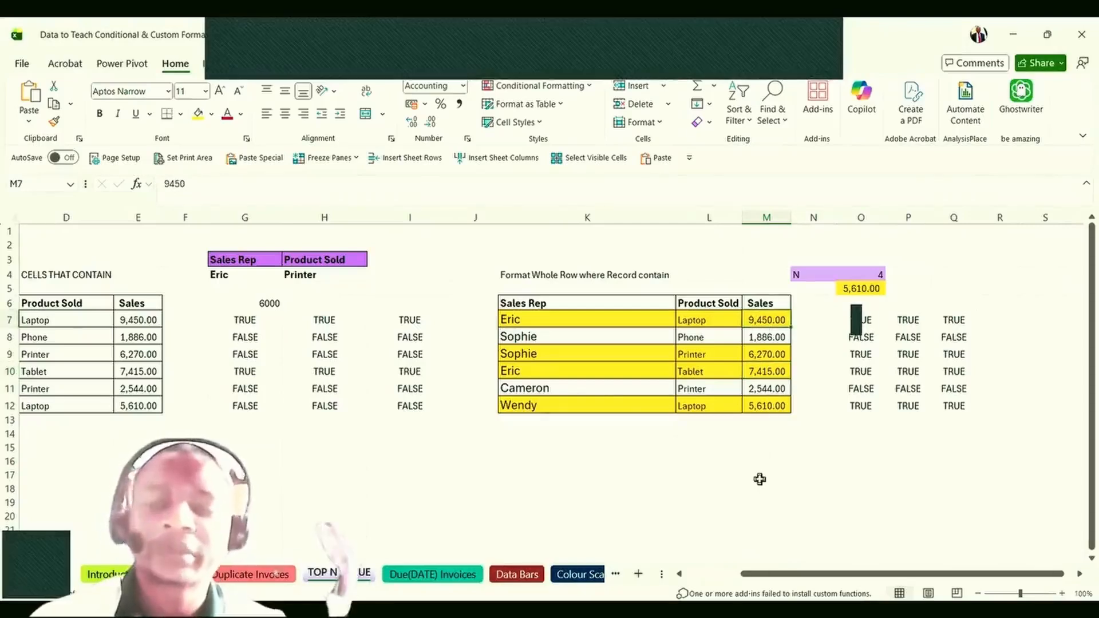
Change N in O4 to 2, check O8's row test, and go to the Due(DATE) Invoices sheet.
left_click(853, 272)
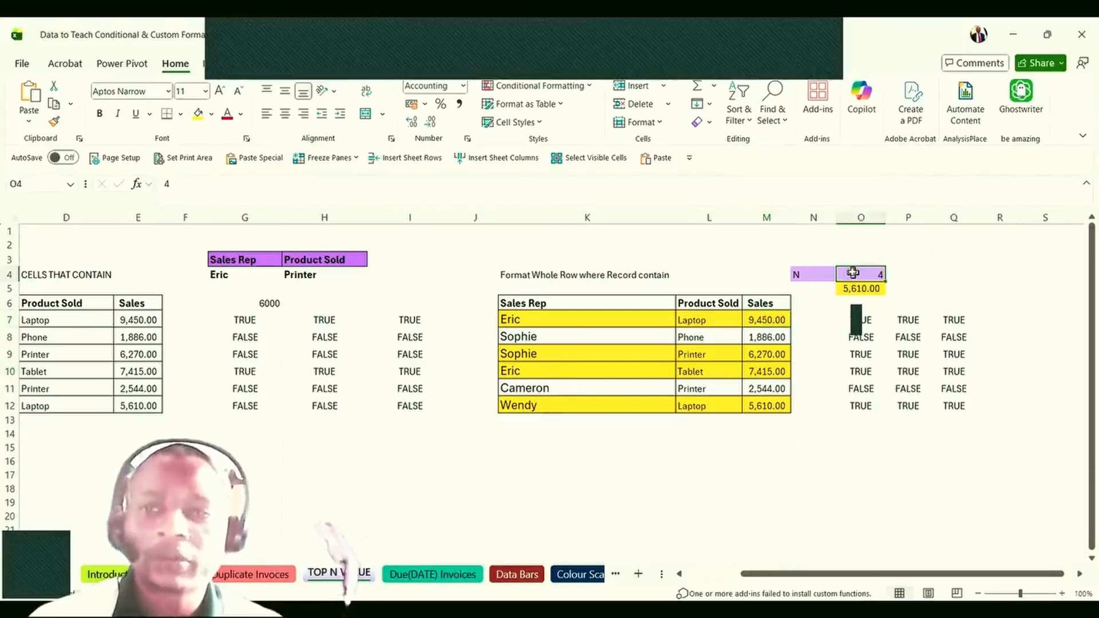
type("2")
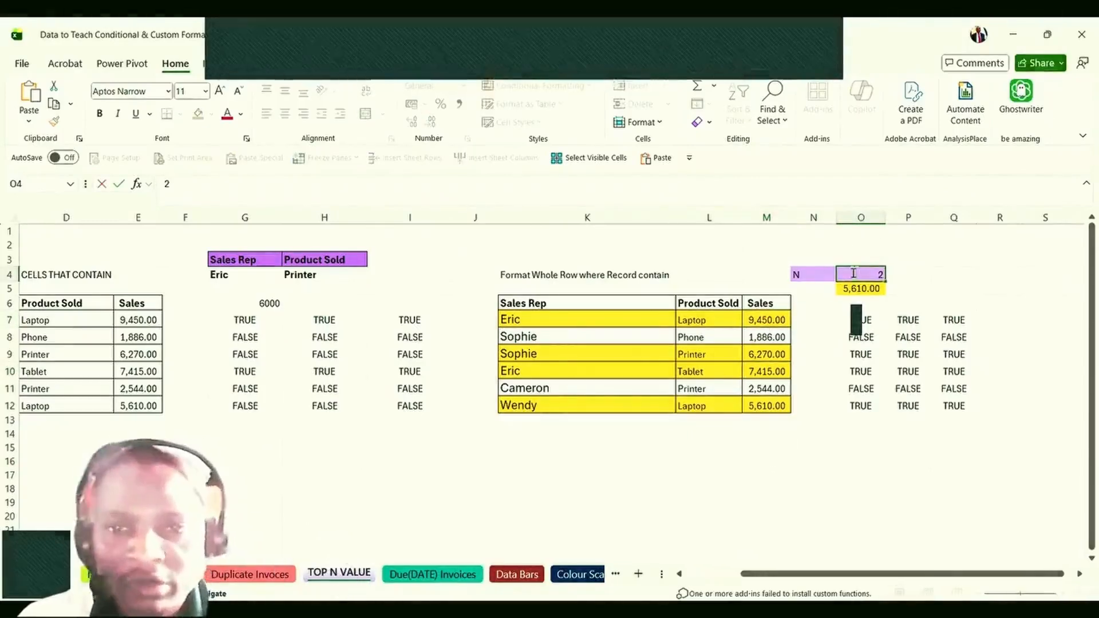
key("Return")
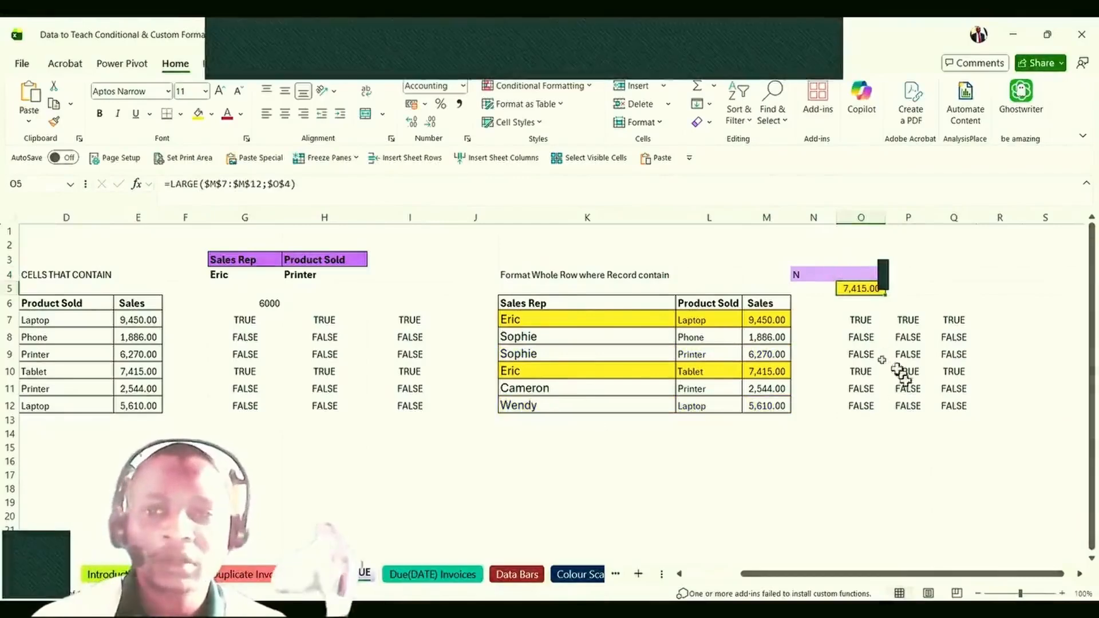
left_click(868, 340)
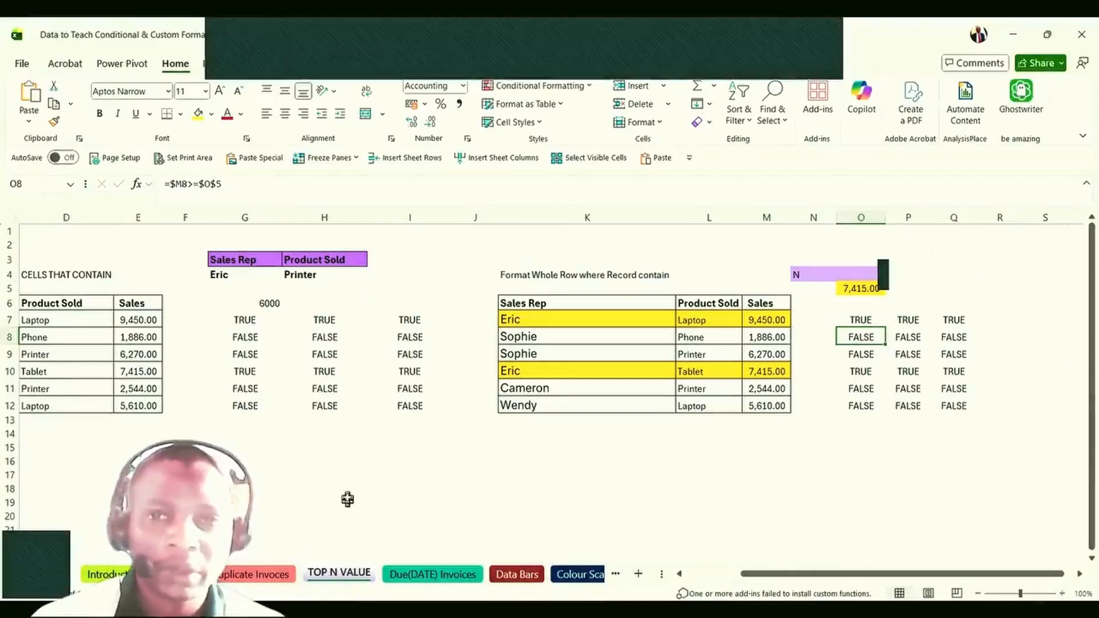
left_click(346, 484)
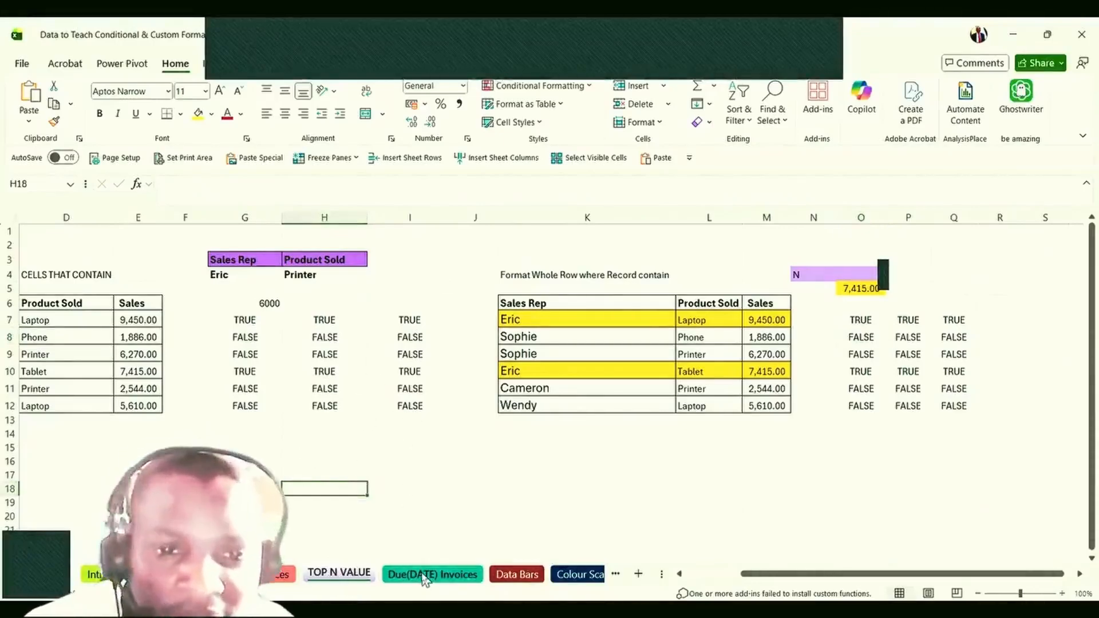
left_click(424, 575)
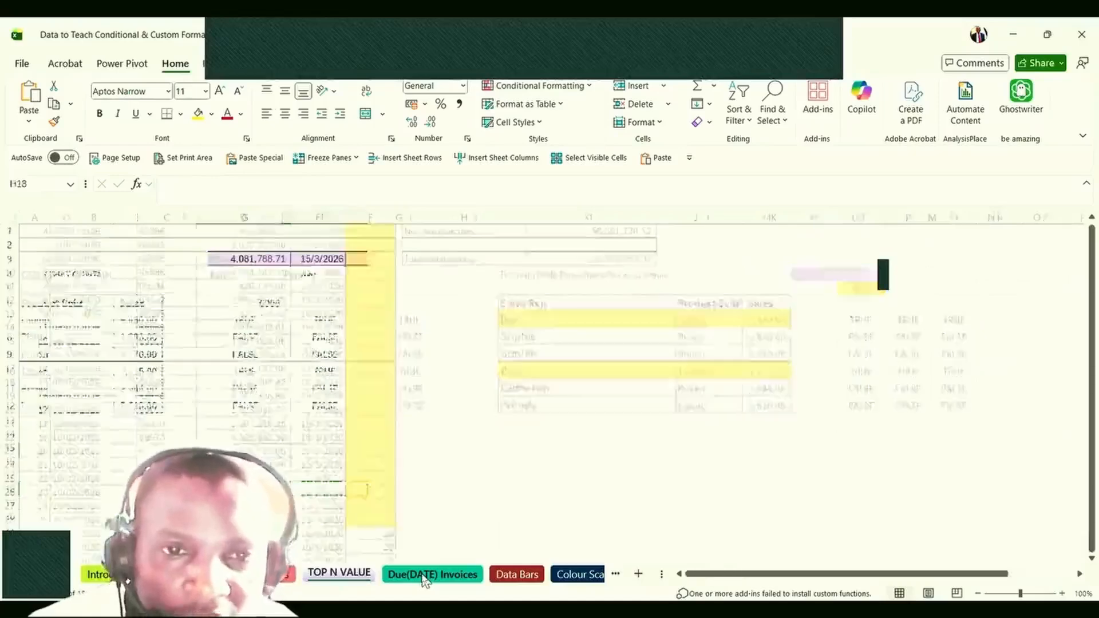
Move through the Duplicate Invoices sheet to the Data Bars sheet and select J14.
left_click(365, 371)
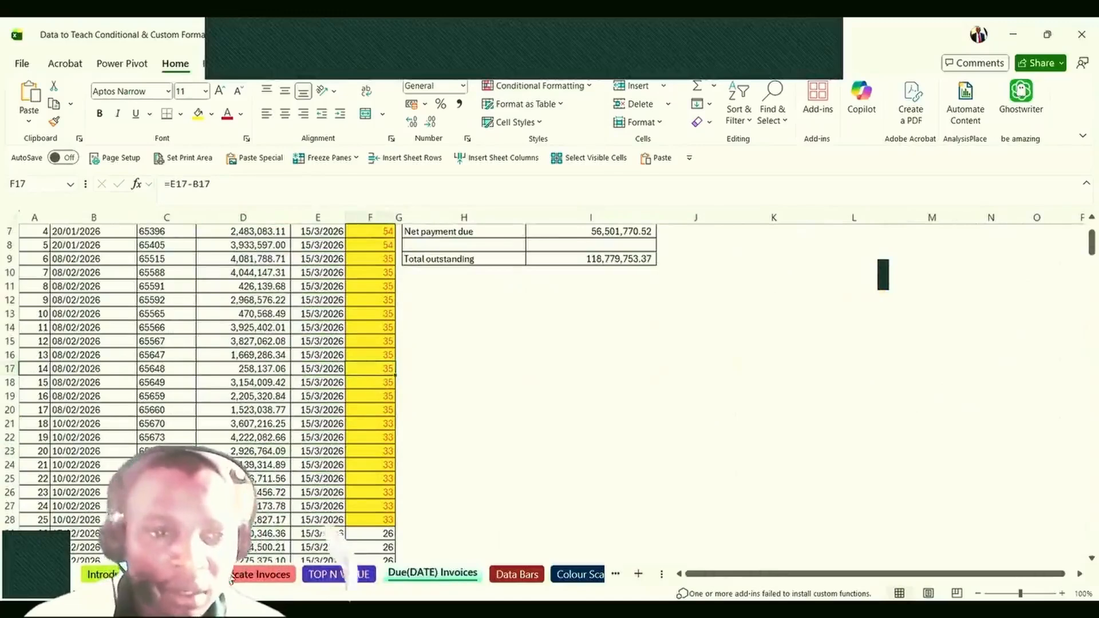
left_click(252, 574)
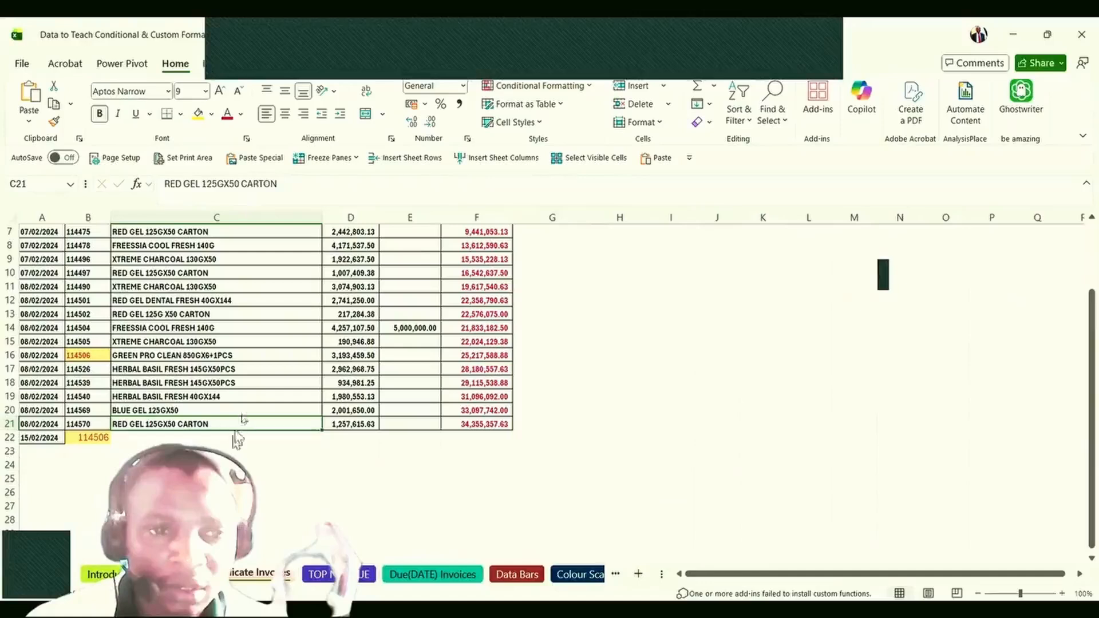
key("ctrl+Page_Up")
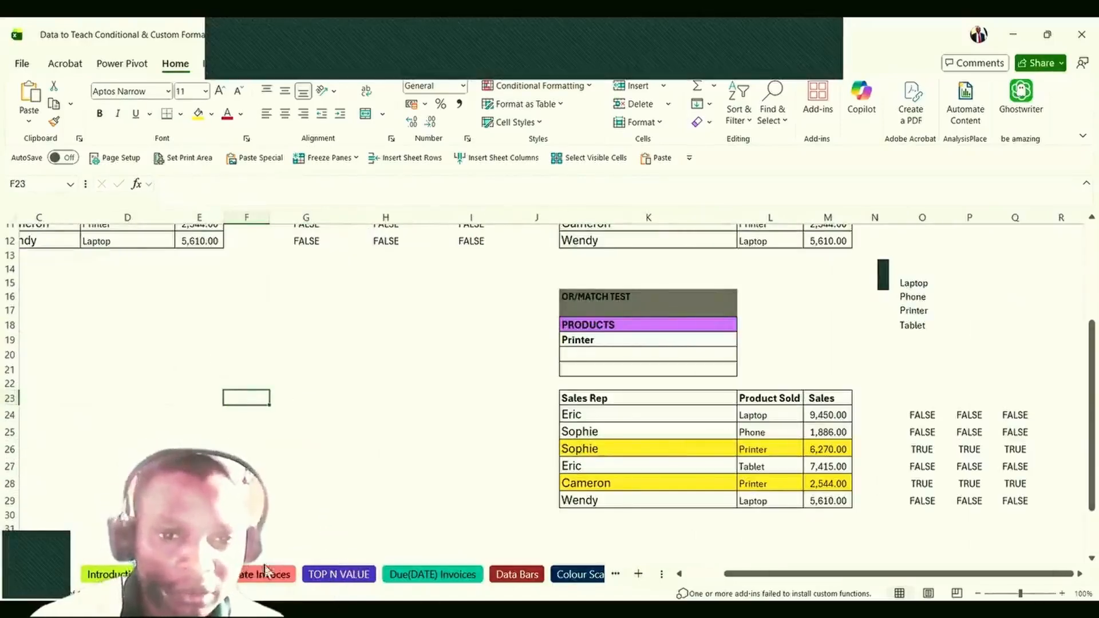
left_click(511, 579)
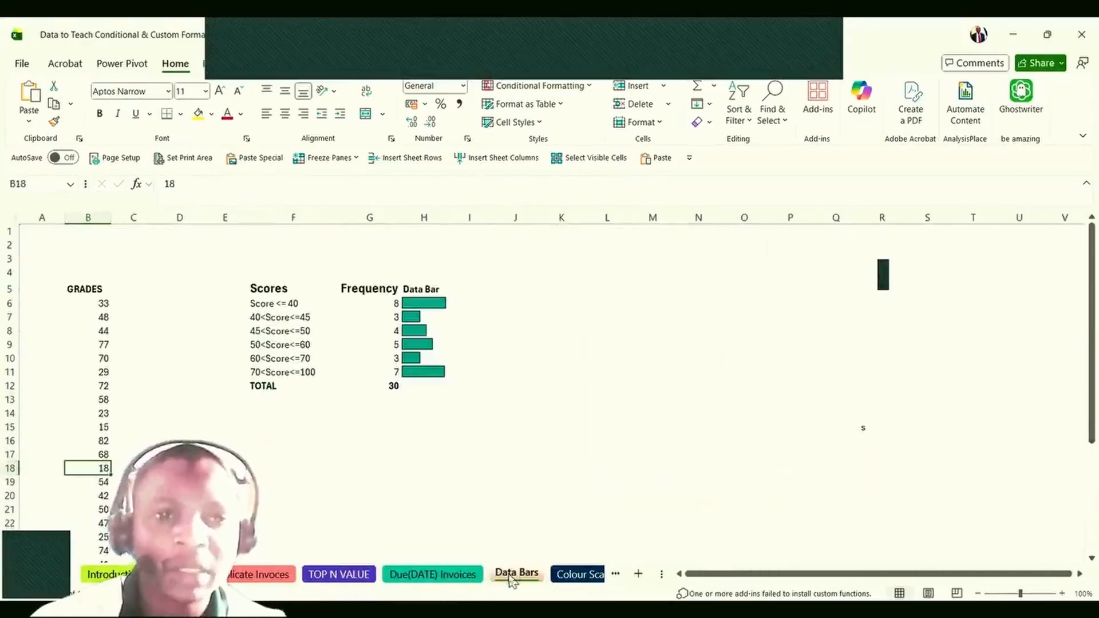
left_click(425, 468)
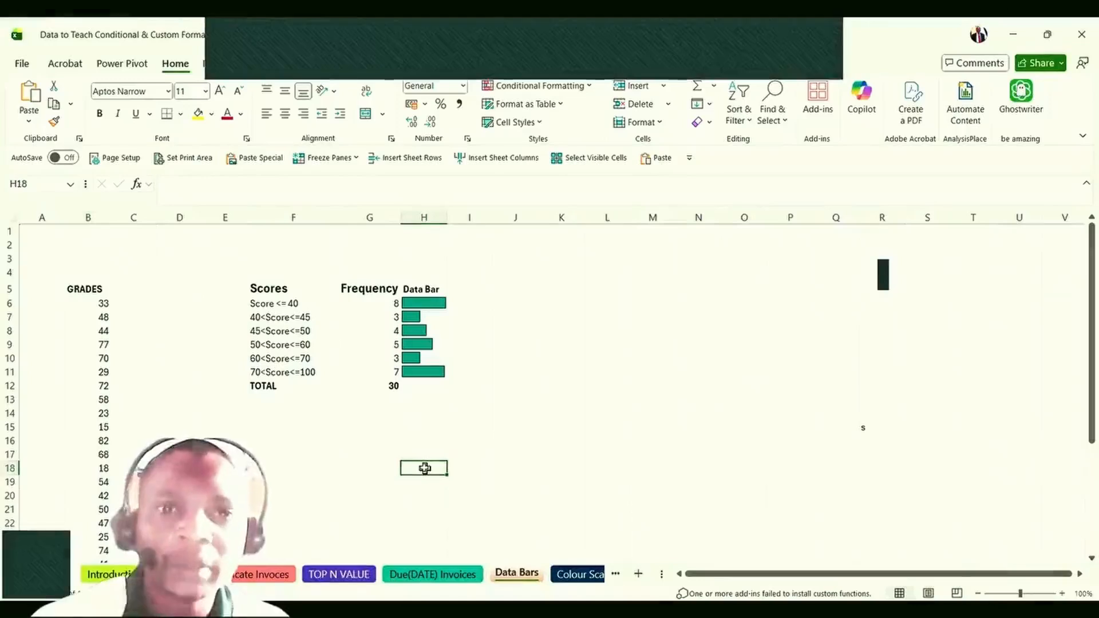
left_click(506, 414)
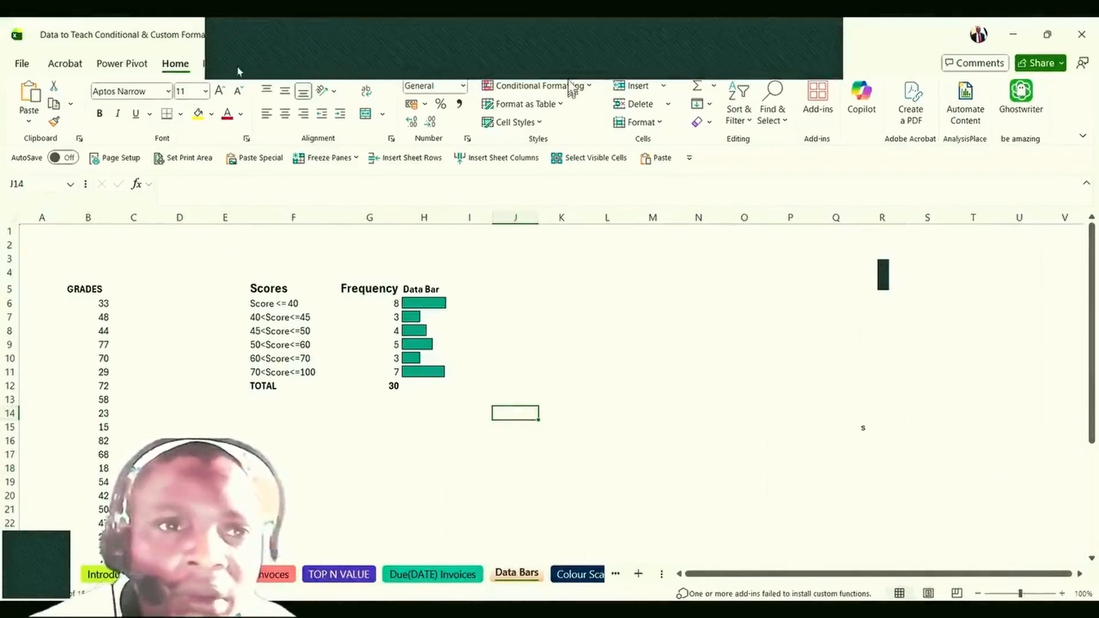
left_click(524, 89)
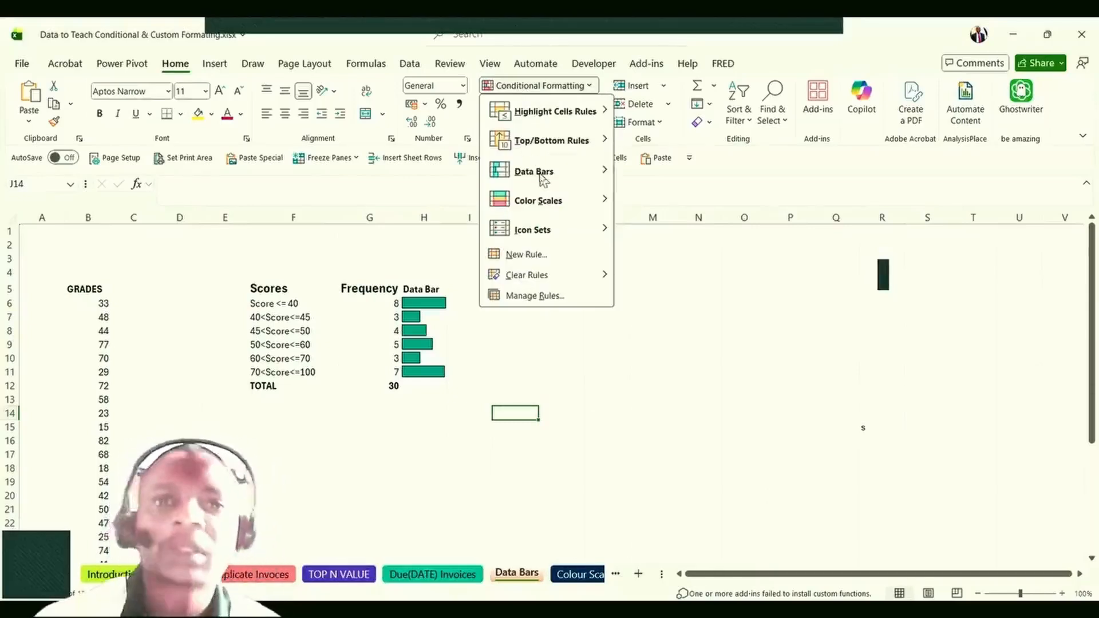
mouse_move(569, 179)
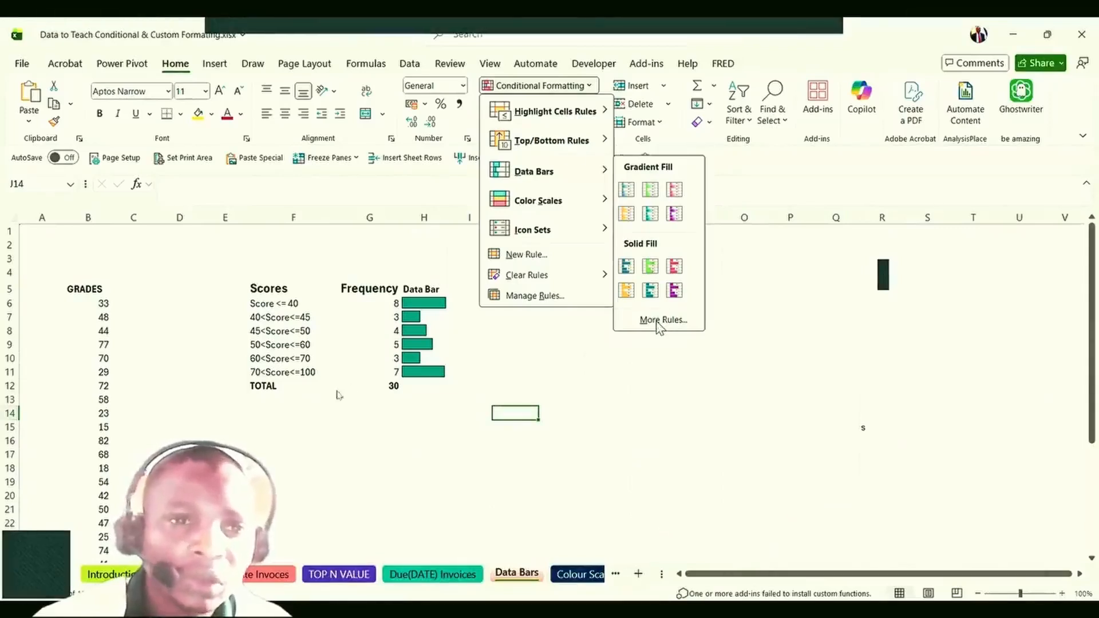
left_click(660, 321)
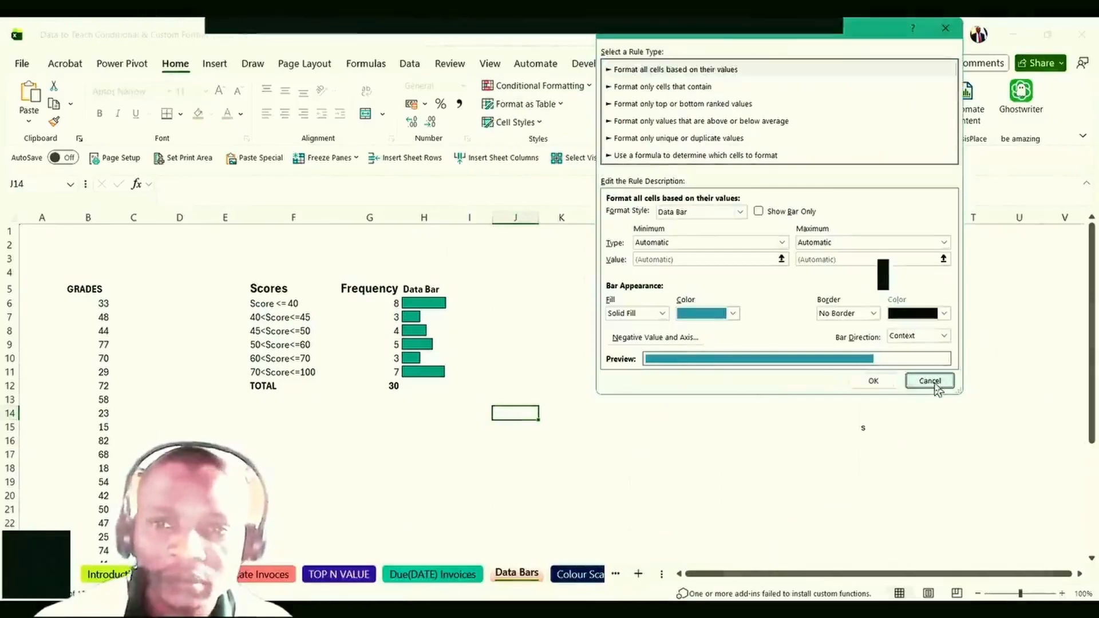
left_click(930, 381)
left_click(327, 496)
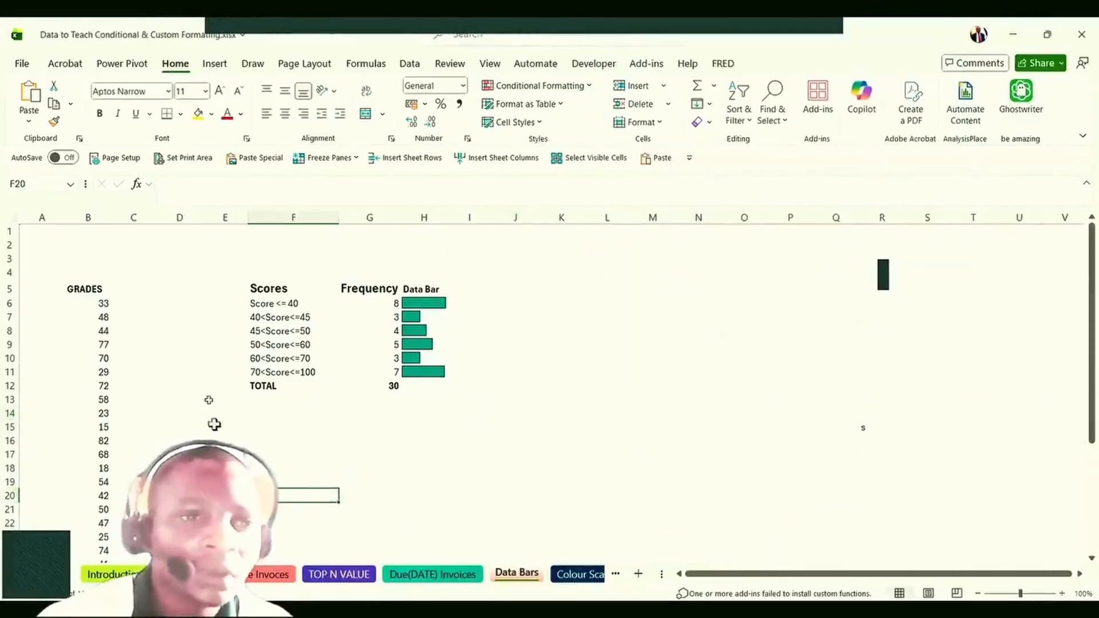
scroll(153, 356, "down", 6)
scroll(147, 355, "up", 6)
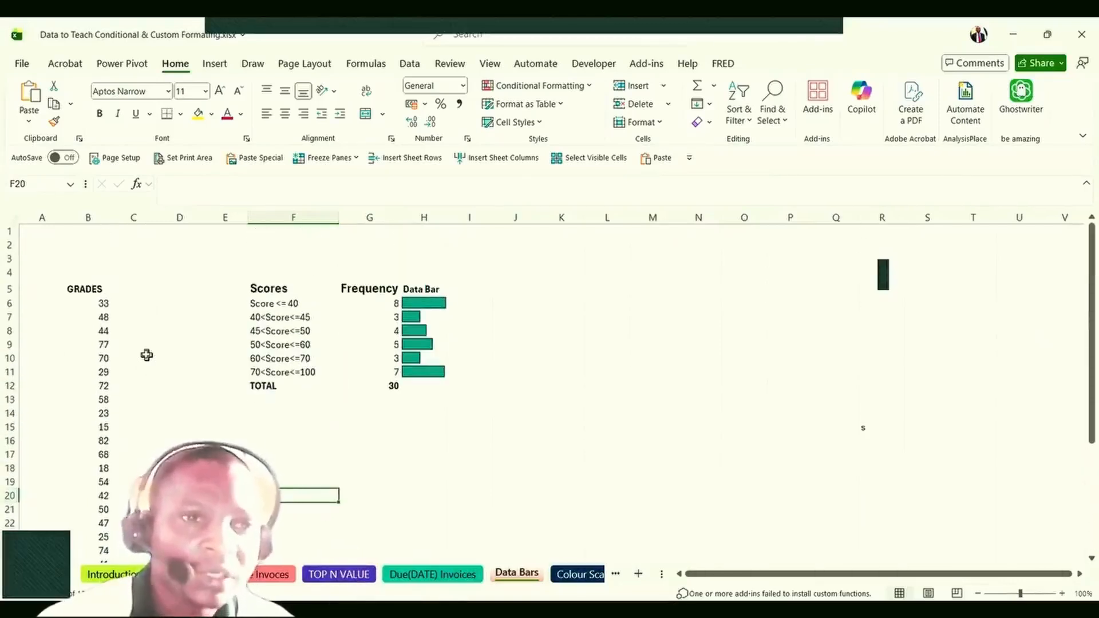
left_click(43, 290)
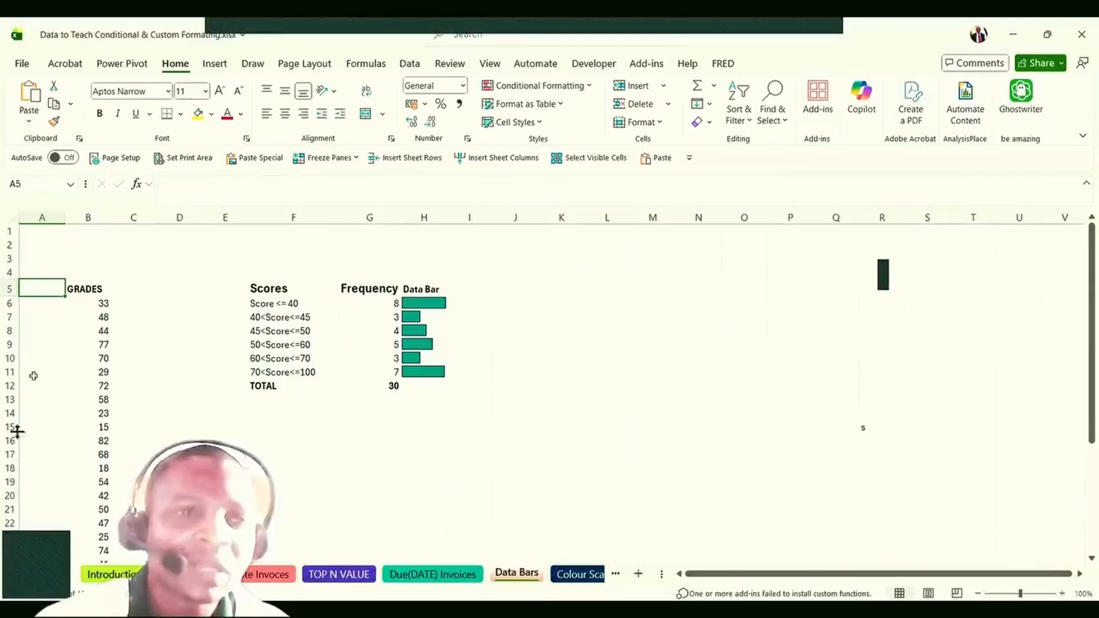
scroll(50, 292, "down", 1)
scroll(90, 361, "down", 1)
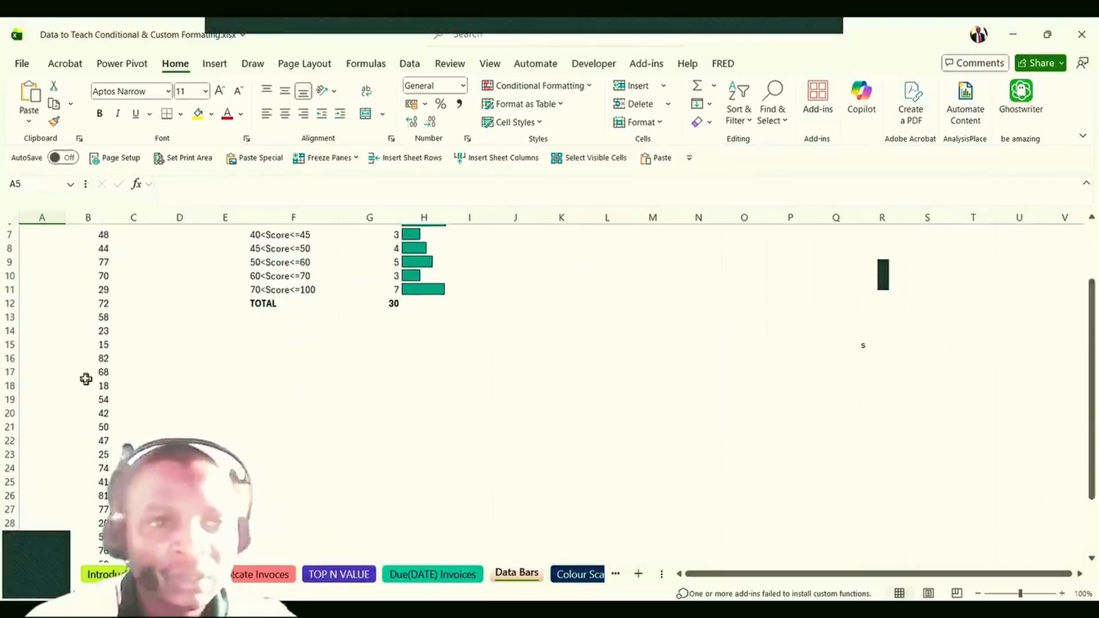
scroll(86, 379, "up", 2)
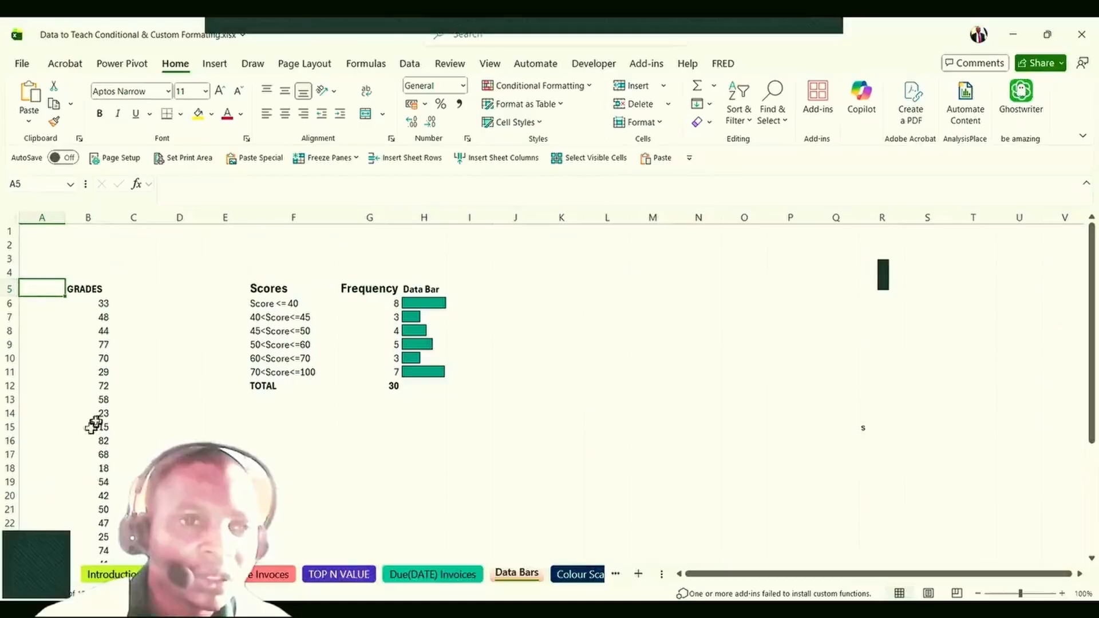
left_click(100, 424)
scroll(98, 393, "down", 6)
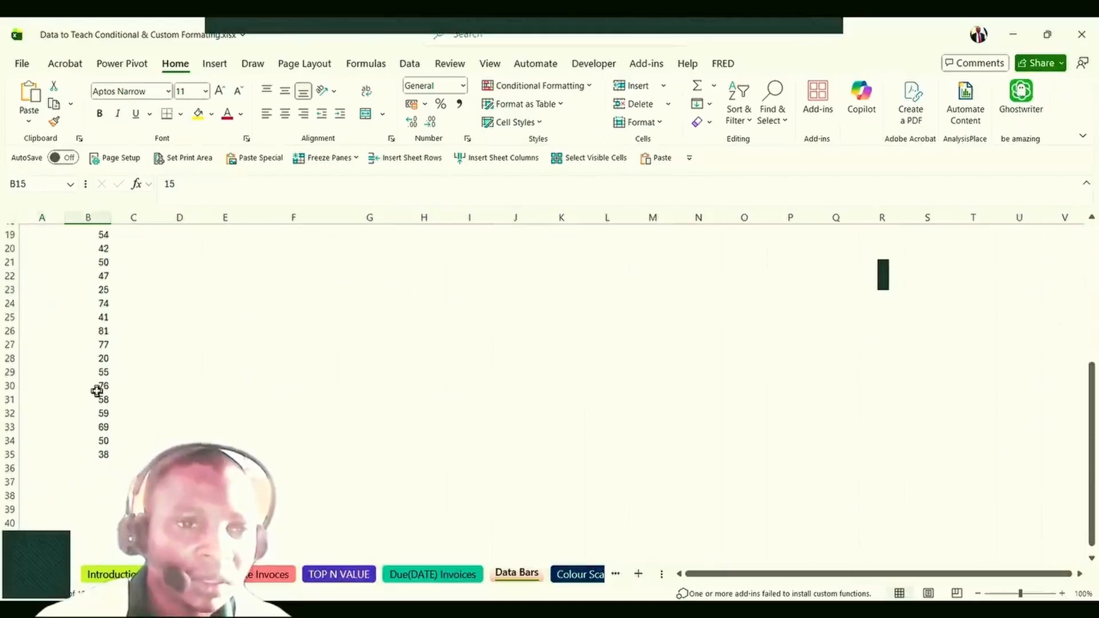
scroll(97, 391, "up", 6)
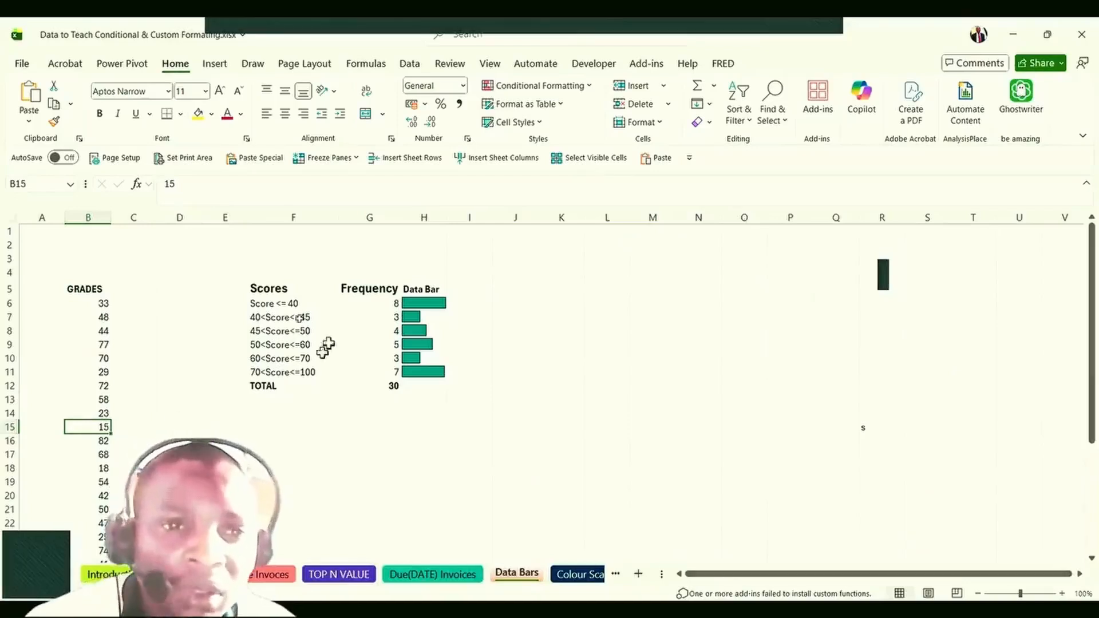
left_click(274, 302)
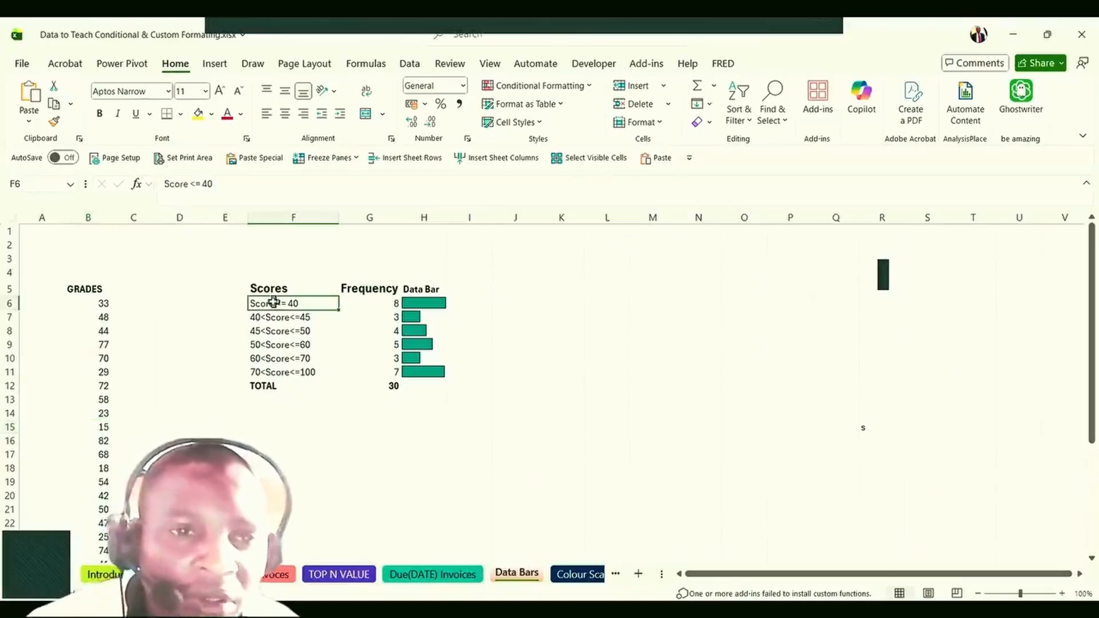
left_click(301, 319)
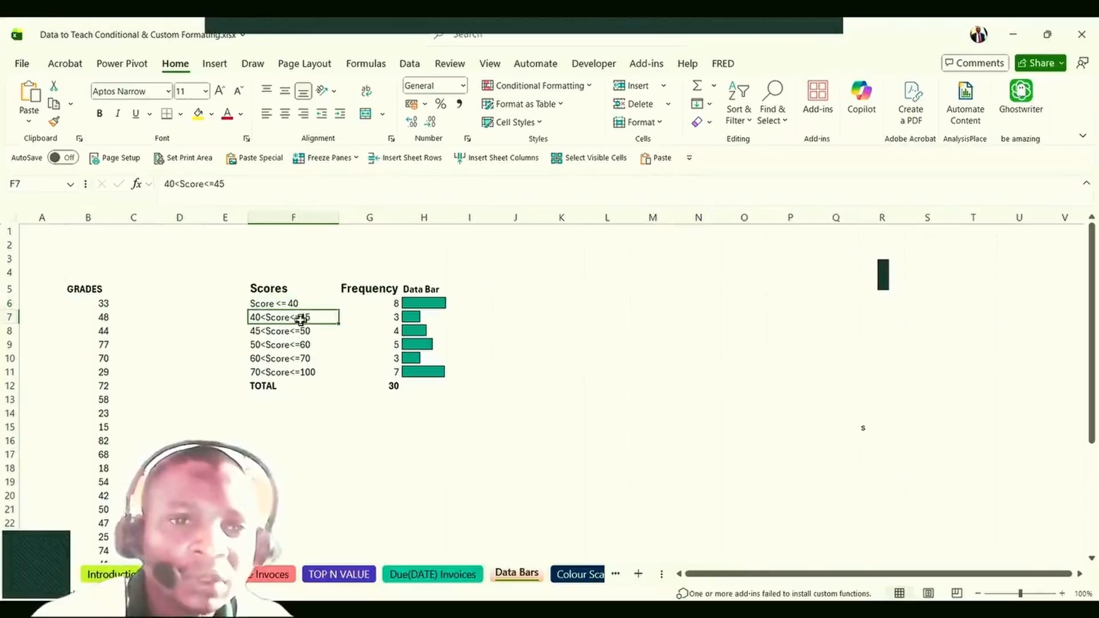
left_click(284, 304)
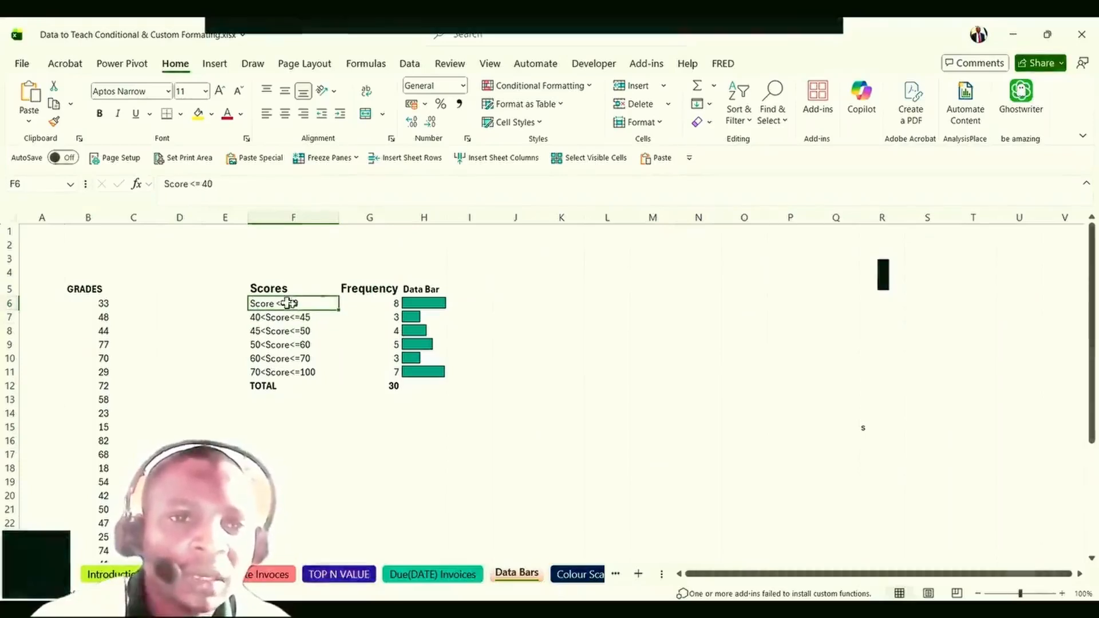
left_click(285, 318)
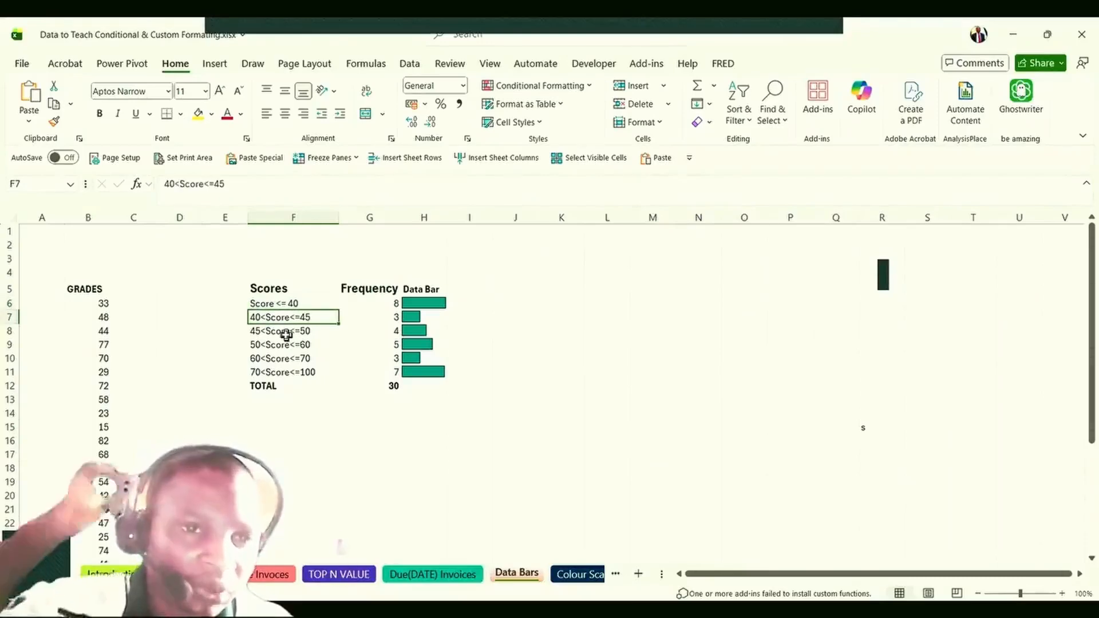
left_click(286, 334)
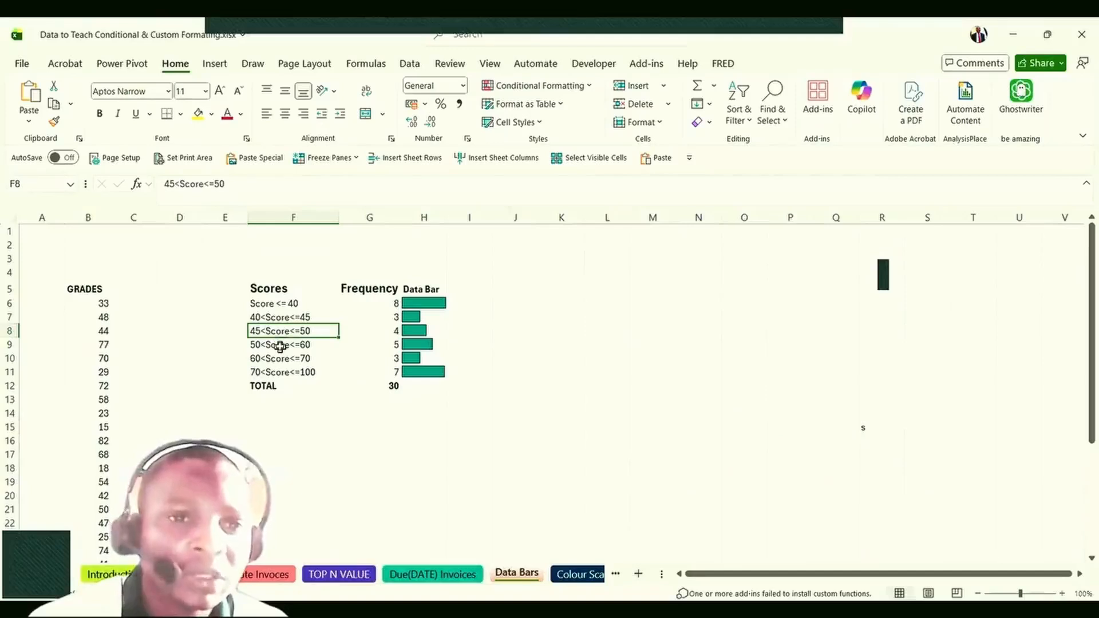
left_click(284, 346)
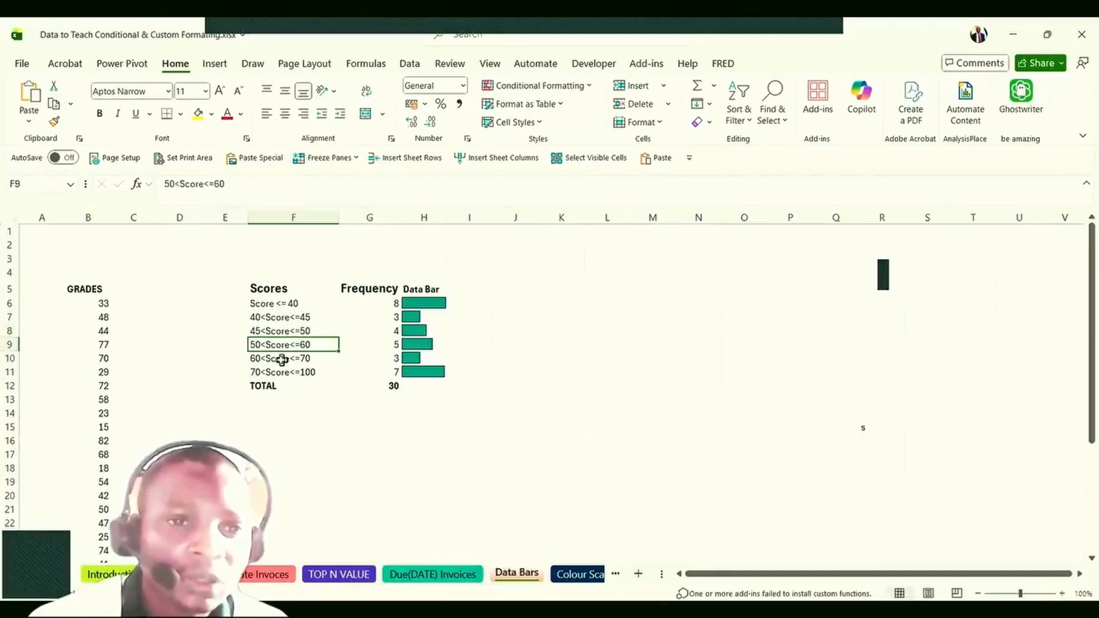
left_click(281, 359)
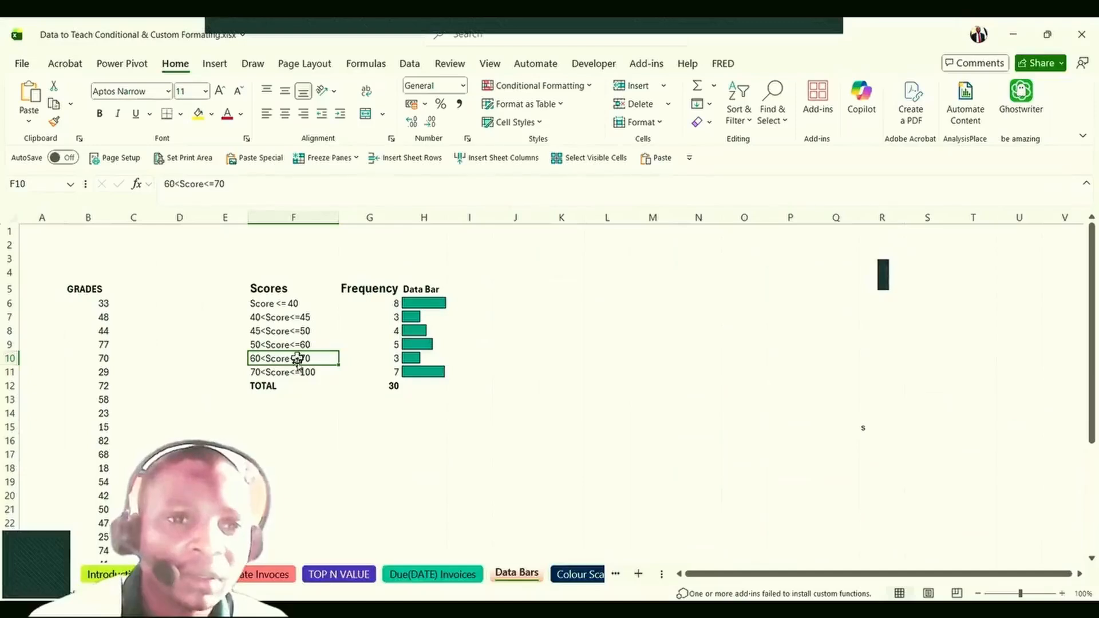
left_click(282, 371)
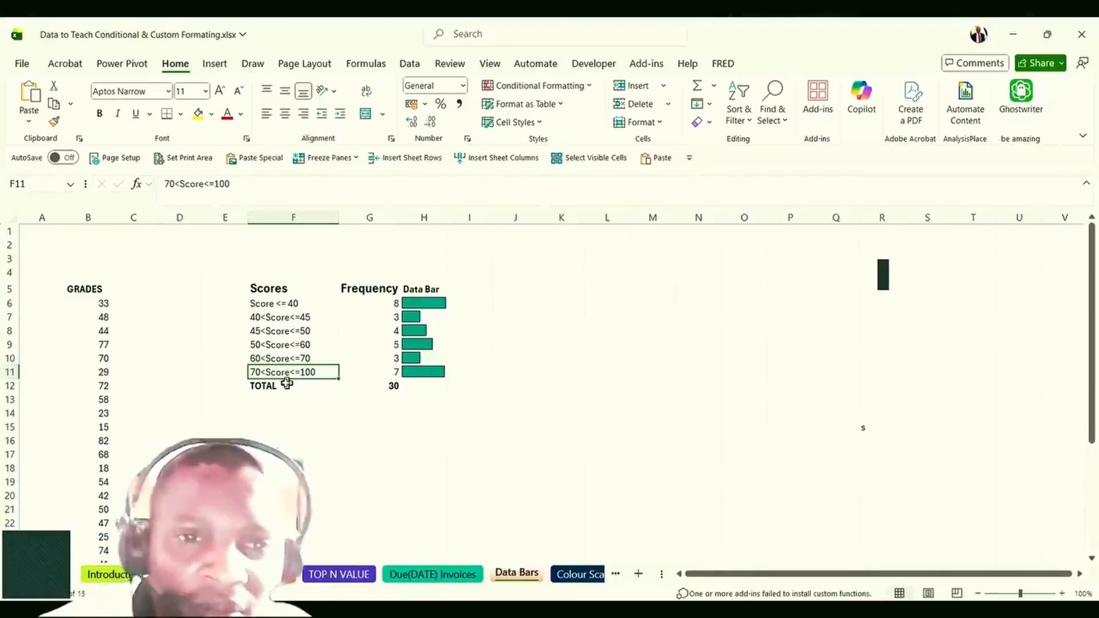
left_click(370, 305)
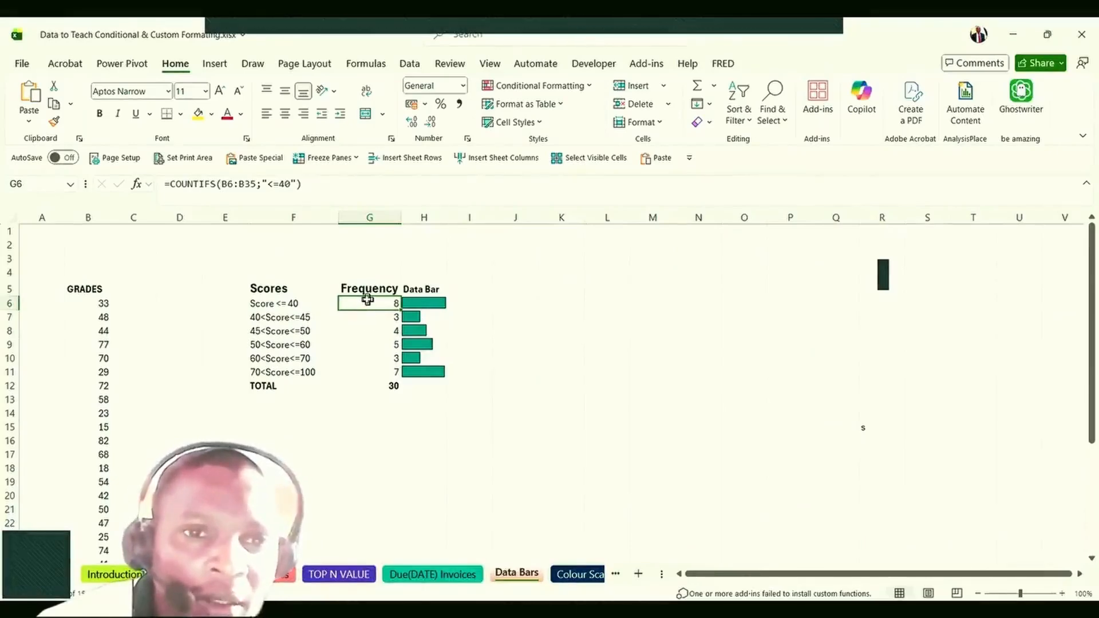
Inspect G6's COUNTIFS formula, with range B6:B35 and criterion "<=40", without changing it.
double_click(369, 301)
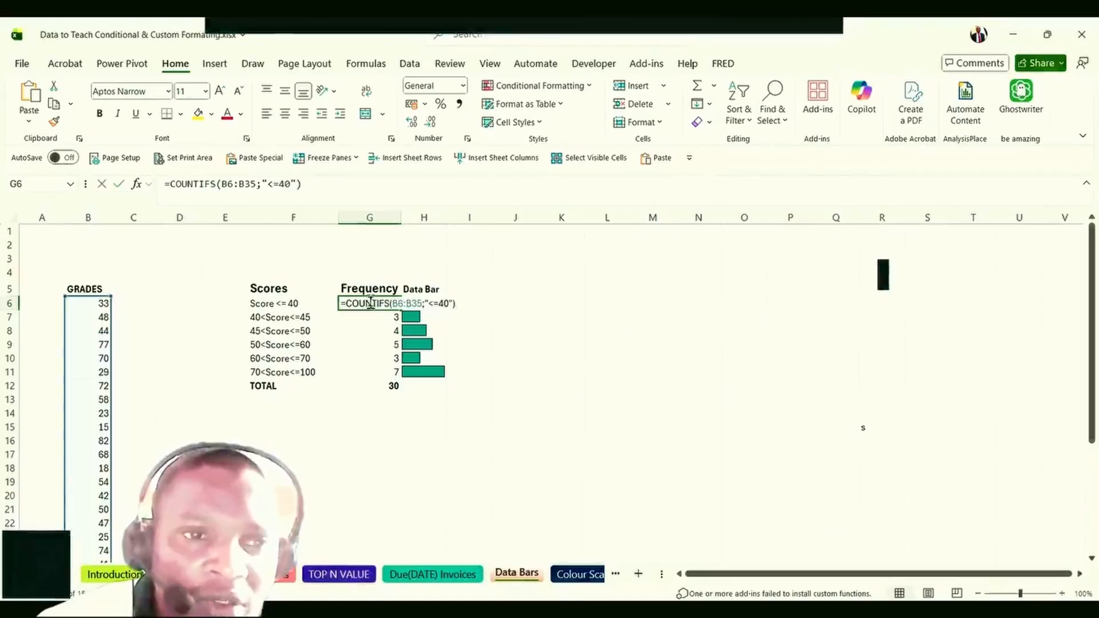
left_click(371, 304)
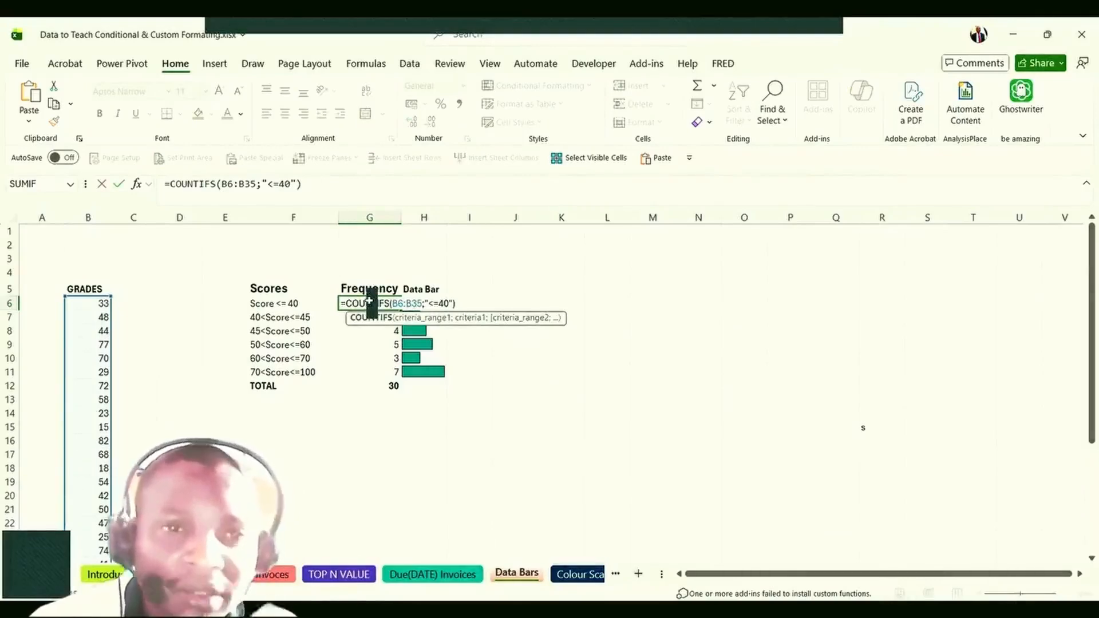
key("Escape")
left_click(206, 186)
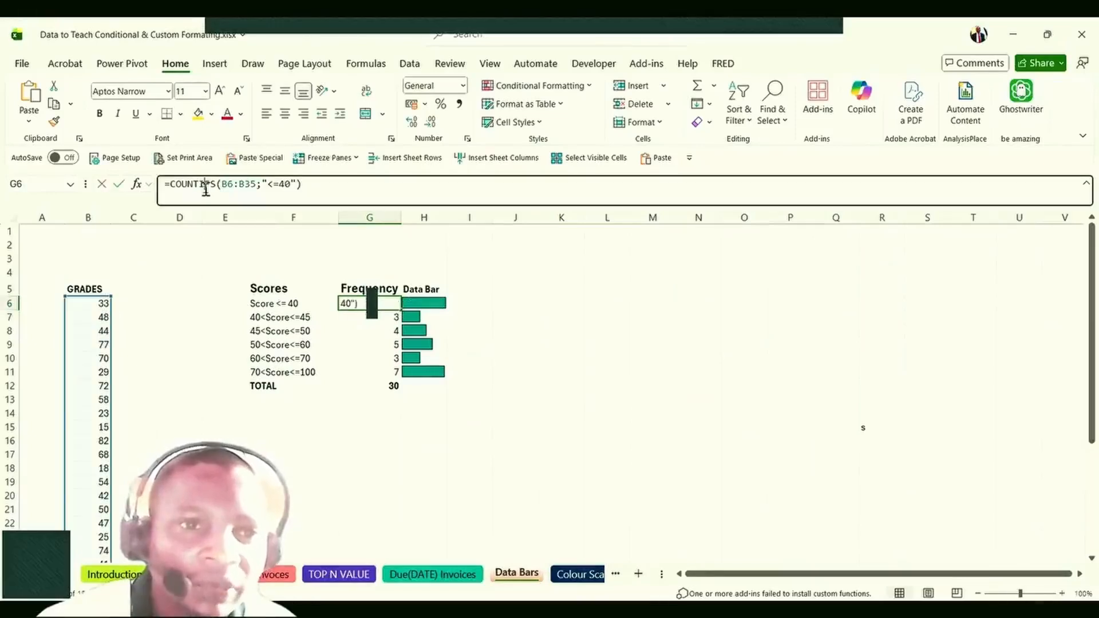
left_click(244, 187)
left_click(244, 228)
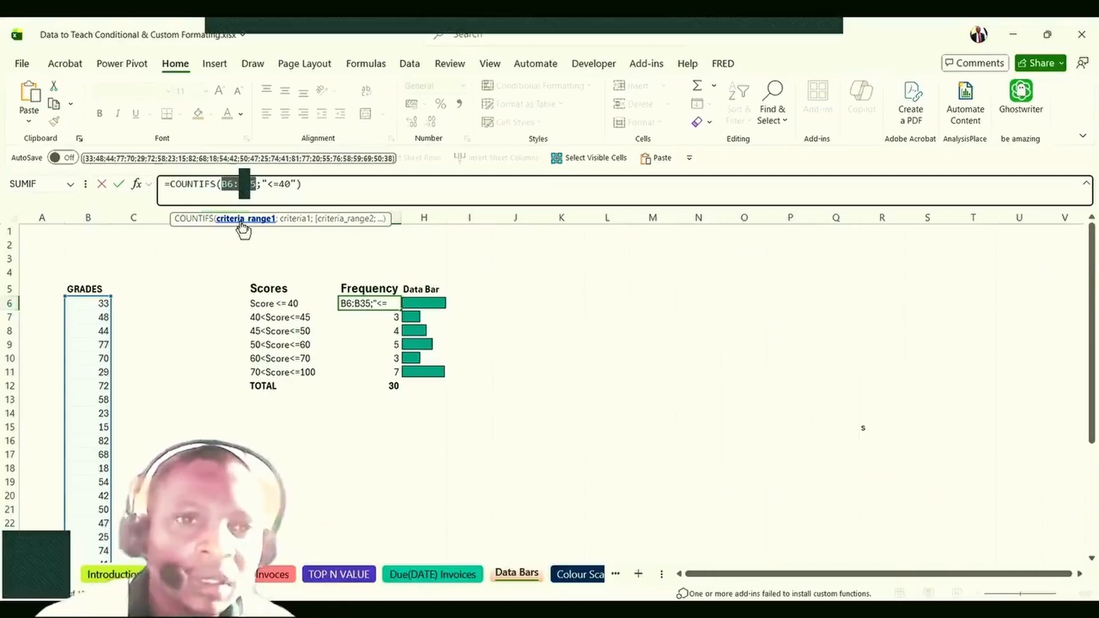
left_click(296, 221)
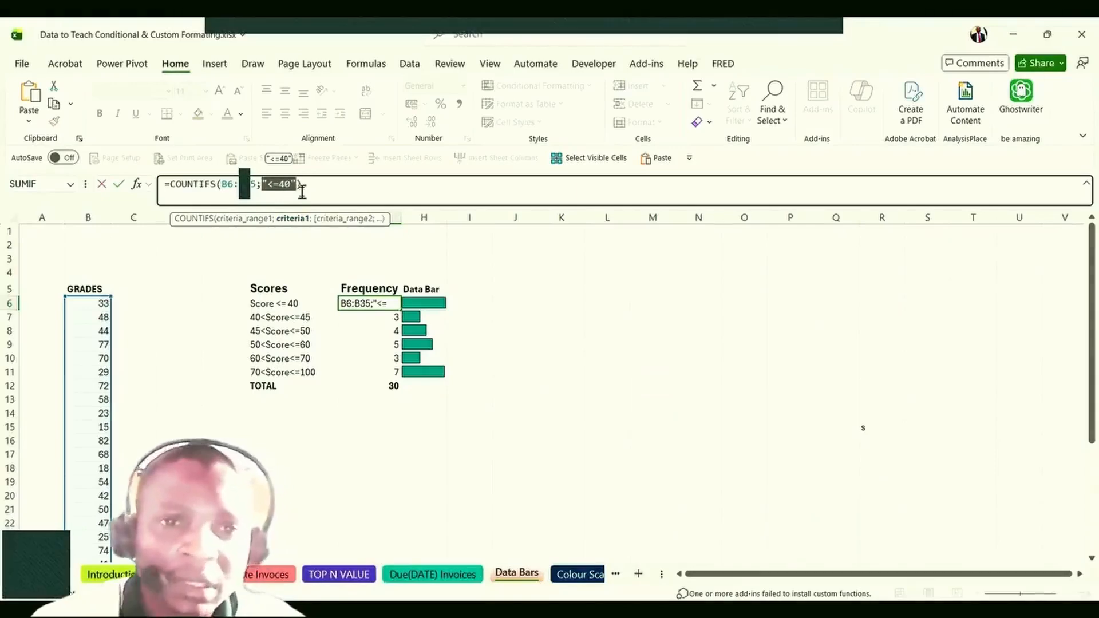
key("Escape")
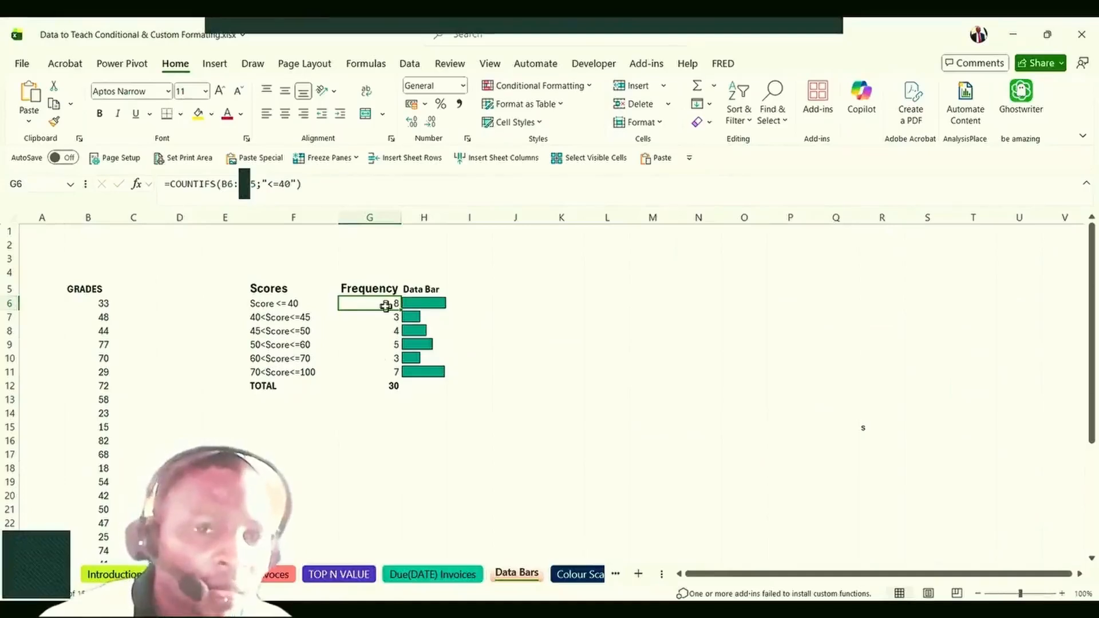
Review G7's 40<Score<=45 COUNTIFS arguments ($B$7:$B$36, ">=40", "<=45") and recommit it.
left_click(276, 319)
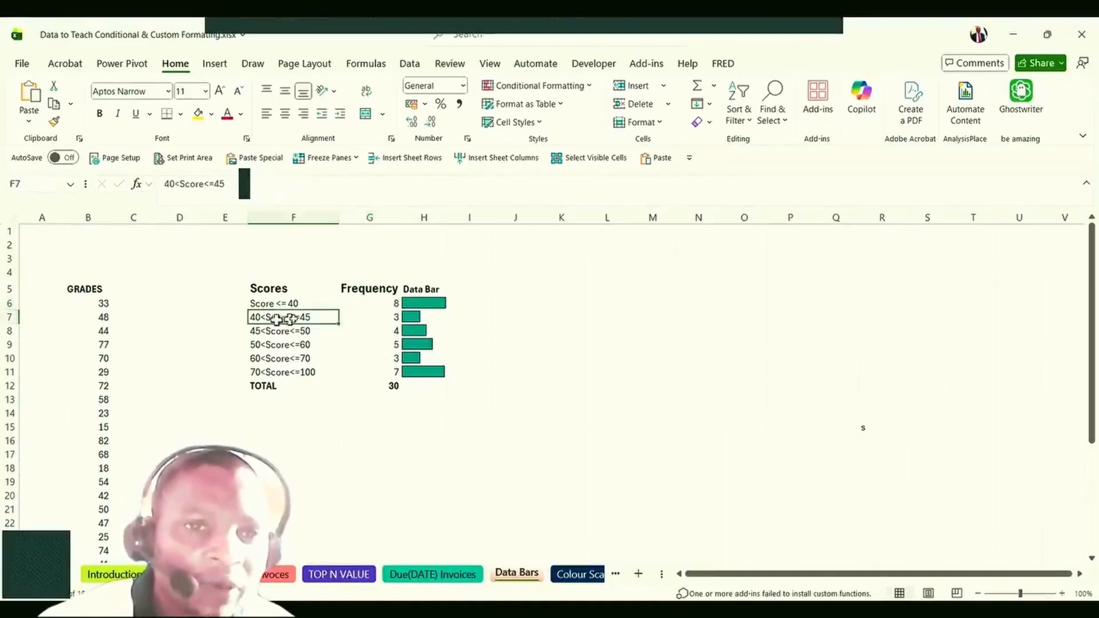
left_click(354, 320)
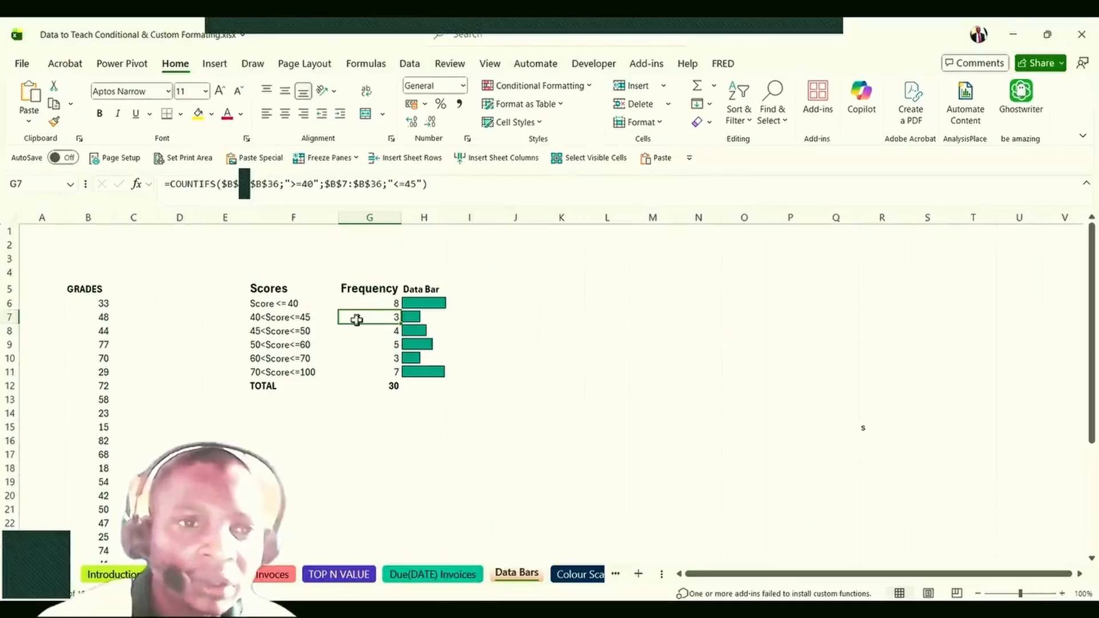
double_click(357, 320)
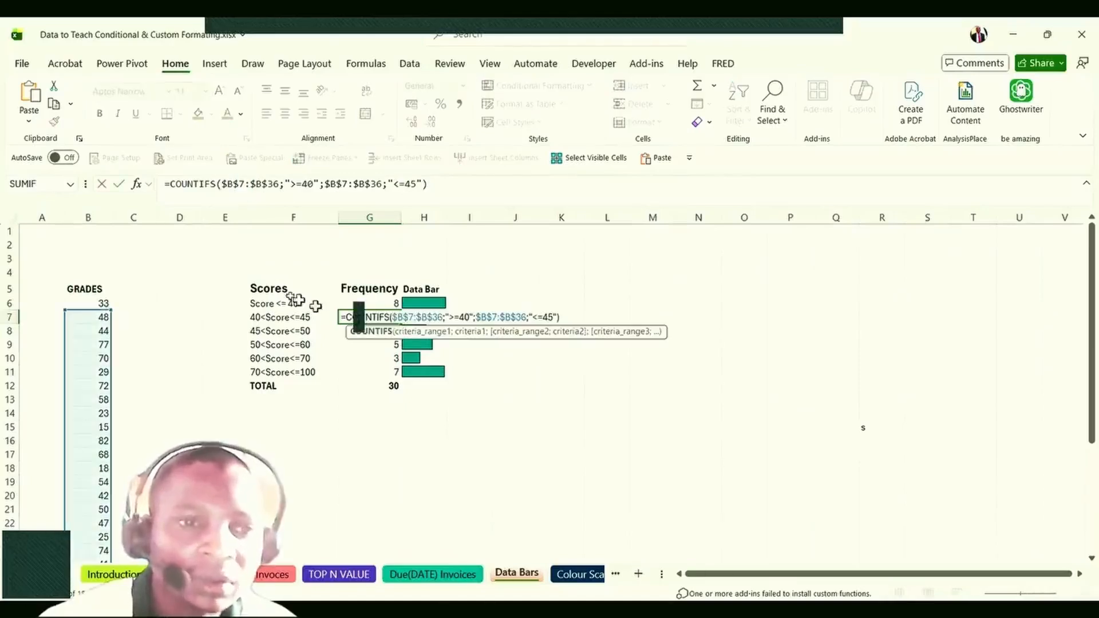
left_click(246, 185)
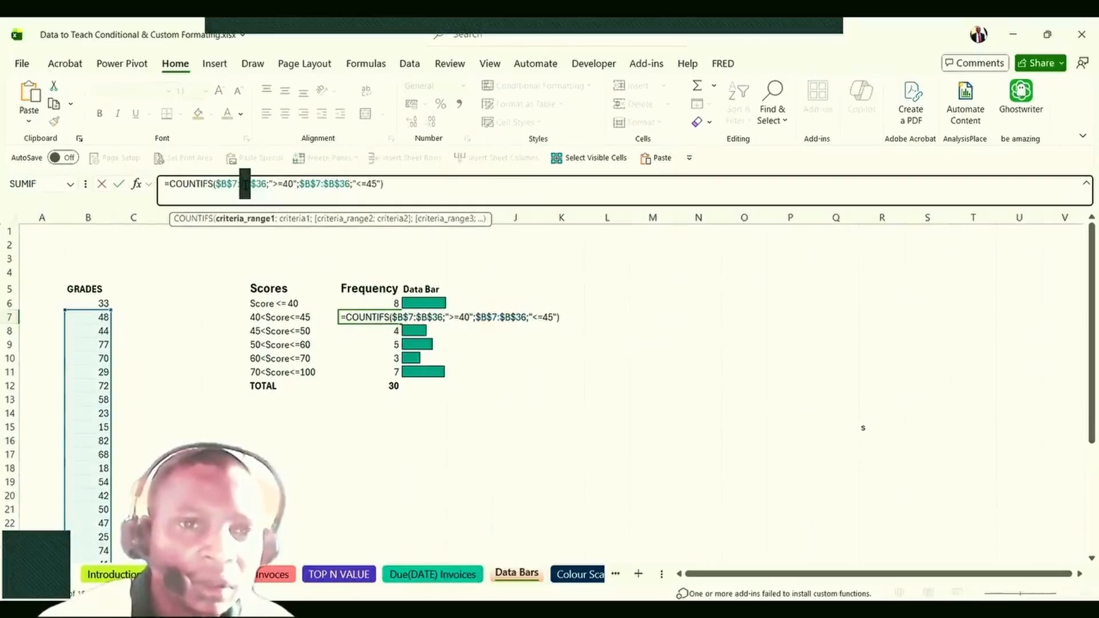
left_click(268, 220)
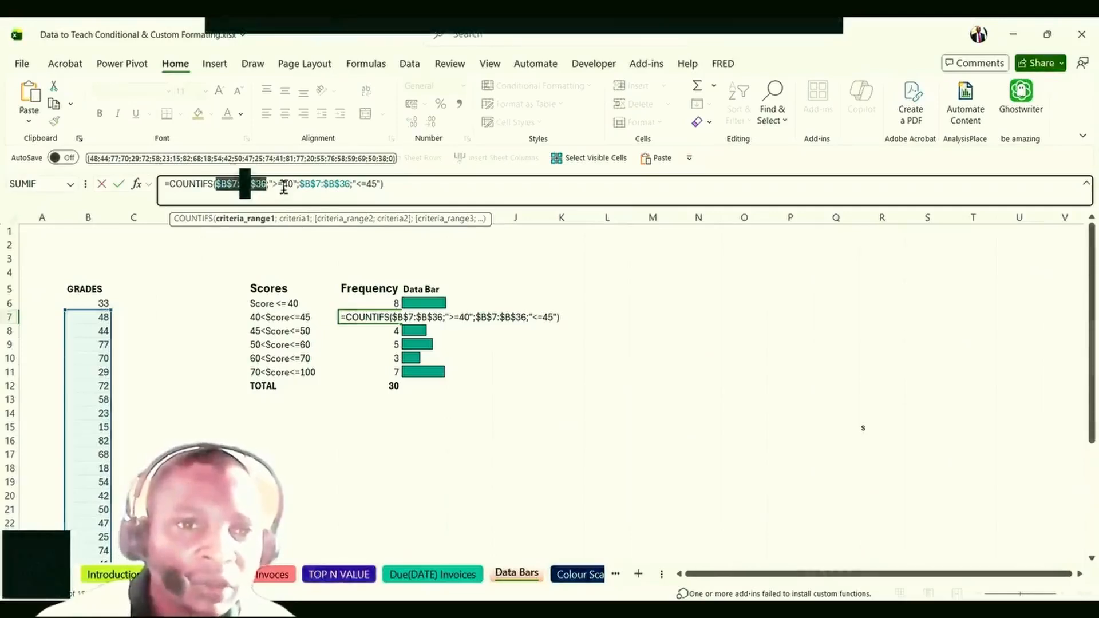
left_click(284, 187)
left_click(284, 187)
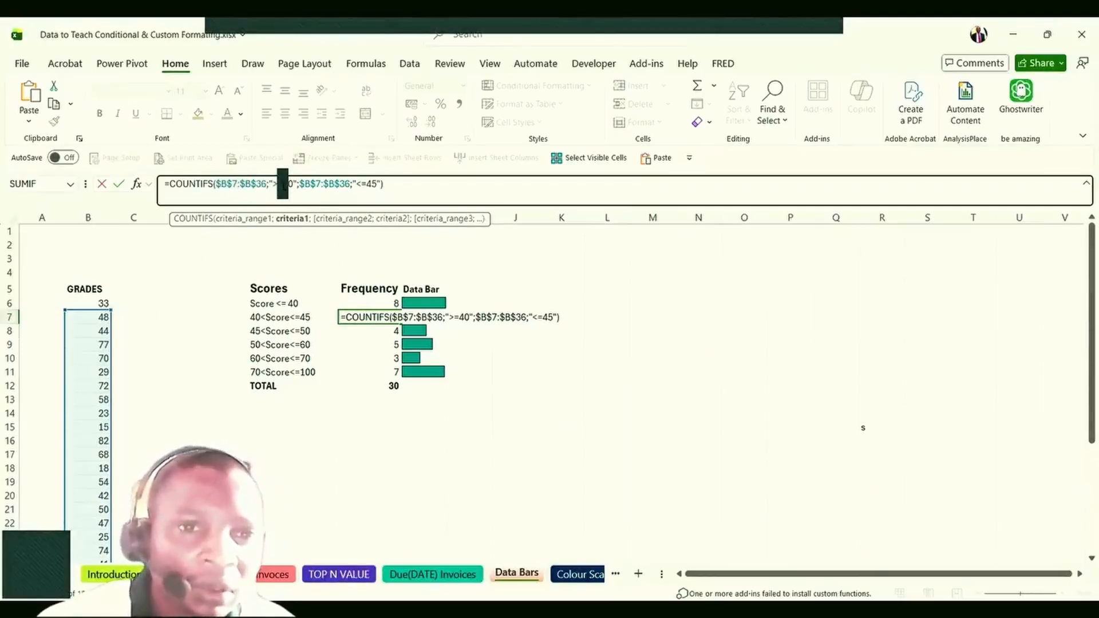
left_click(323, 187)
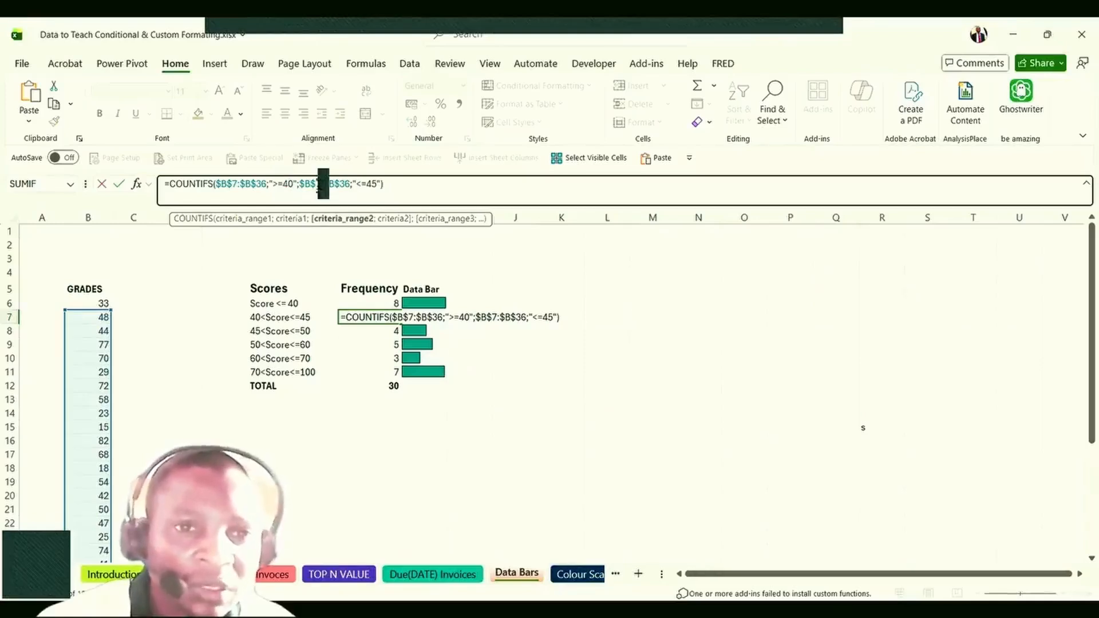
left_click(364, 185)
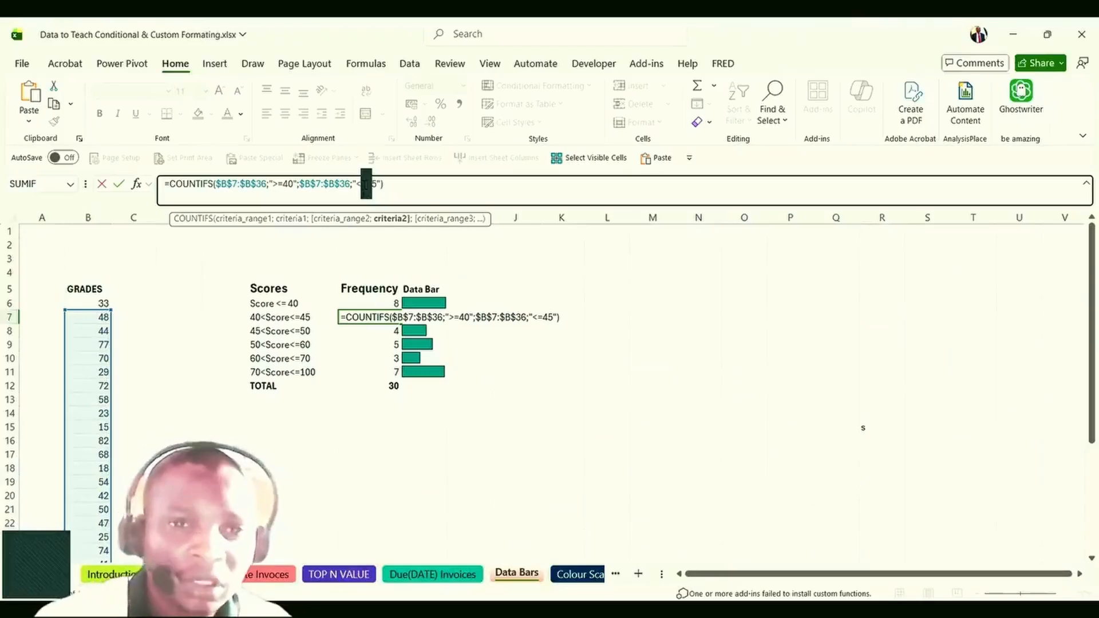
key("ctrl+Return")
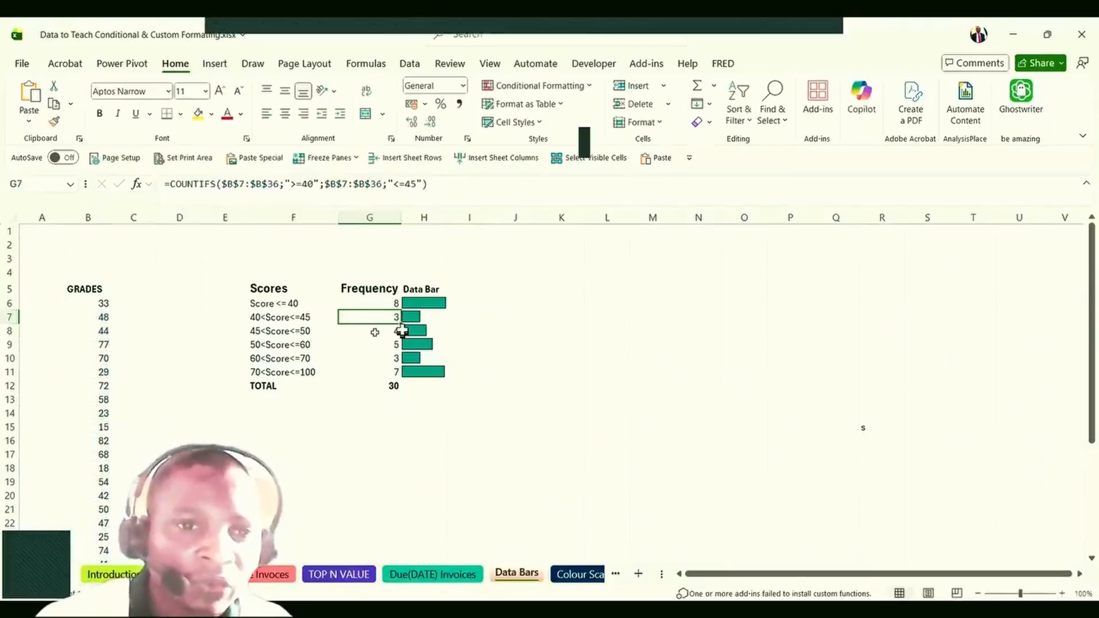
Extend the 70<Score<=100 count formula's grade range up to start at $B$6.
left_click(379, 345)
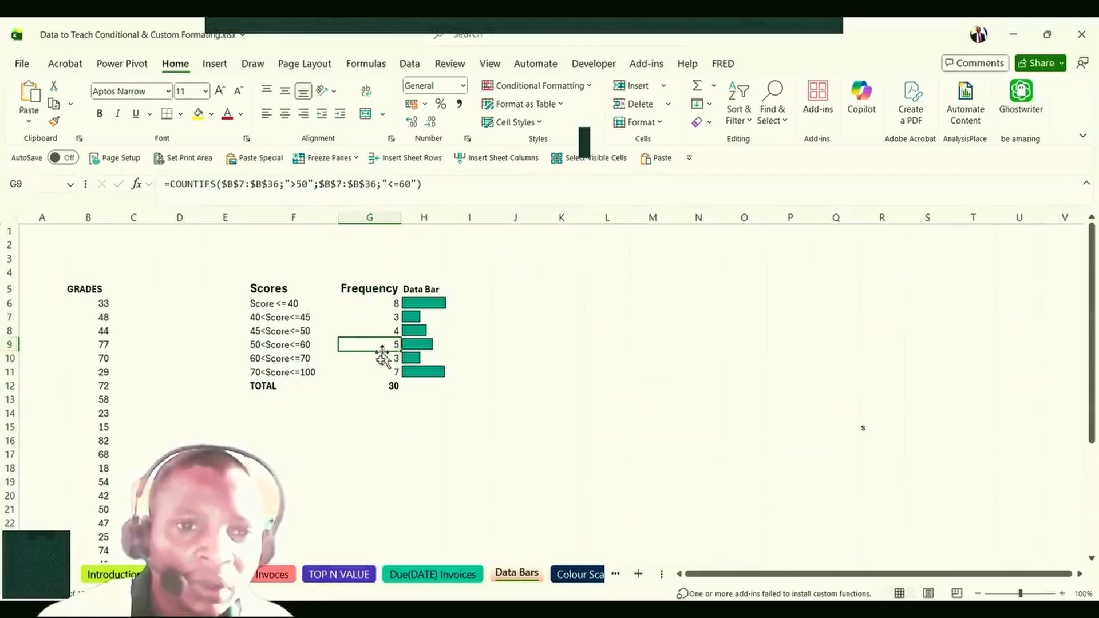
left_click(381, 359)
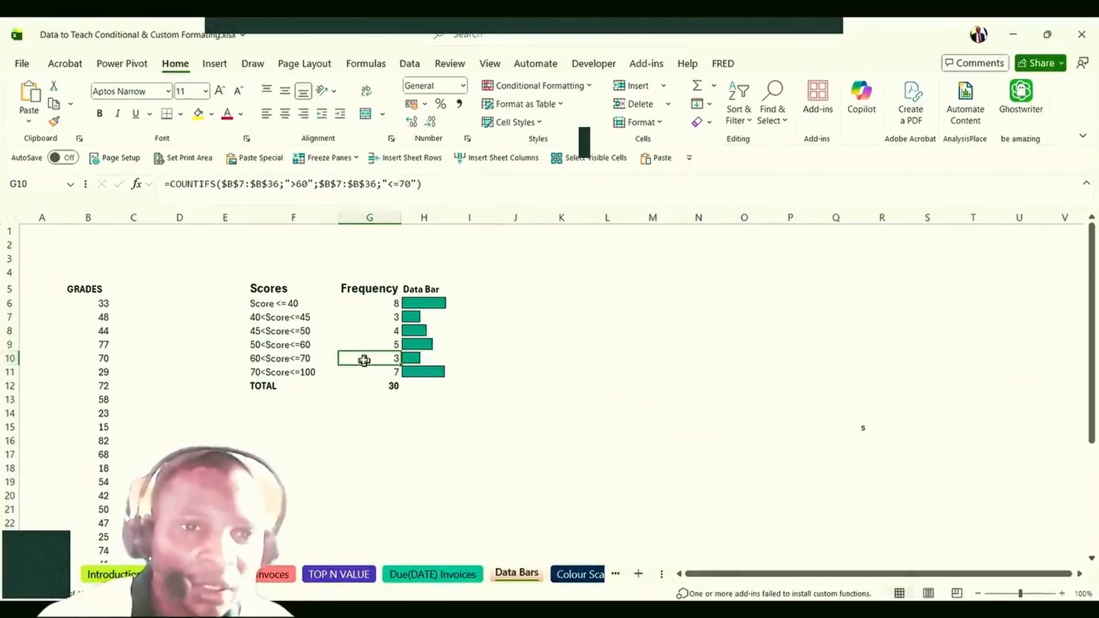
left_click(309, 373)
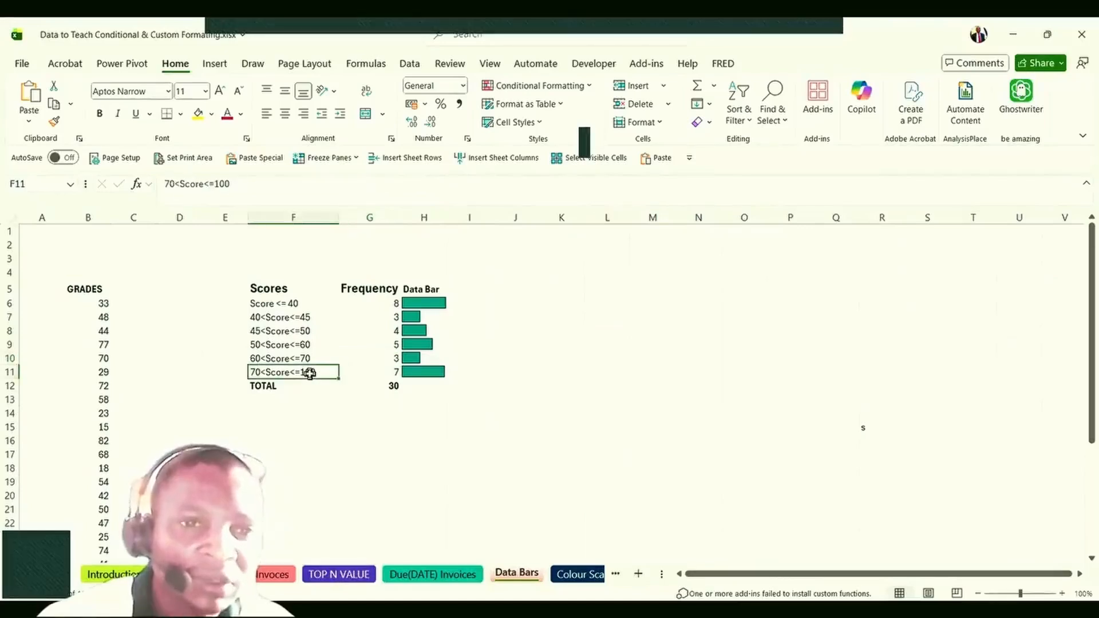
left_click(378, 373)
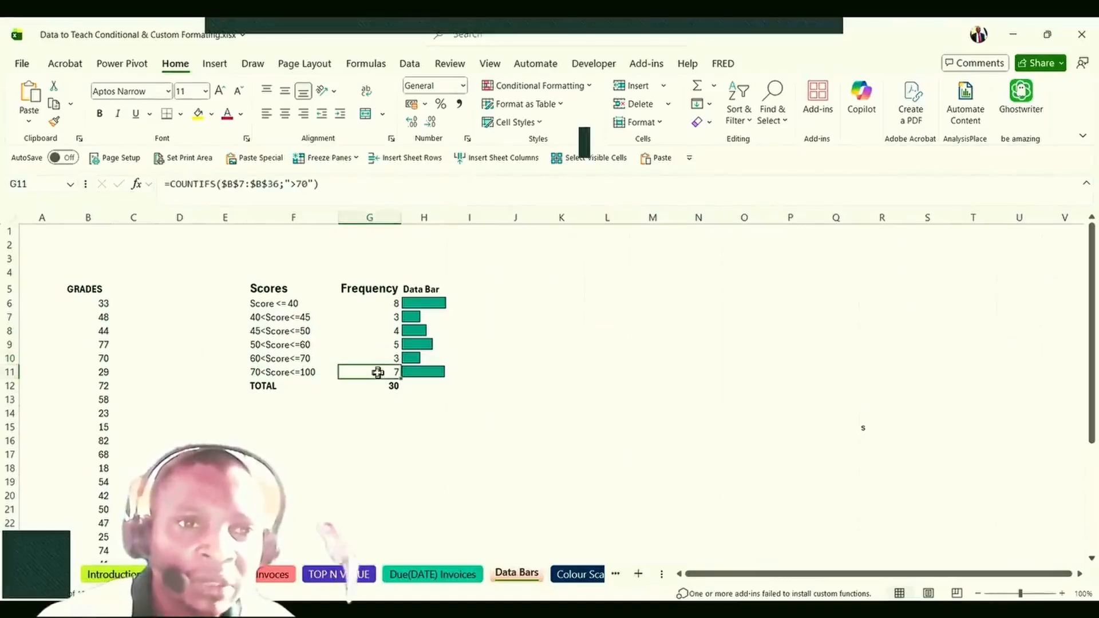
double_click(378, 373)
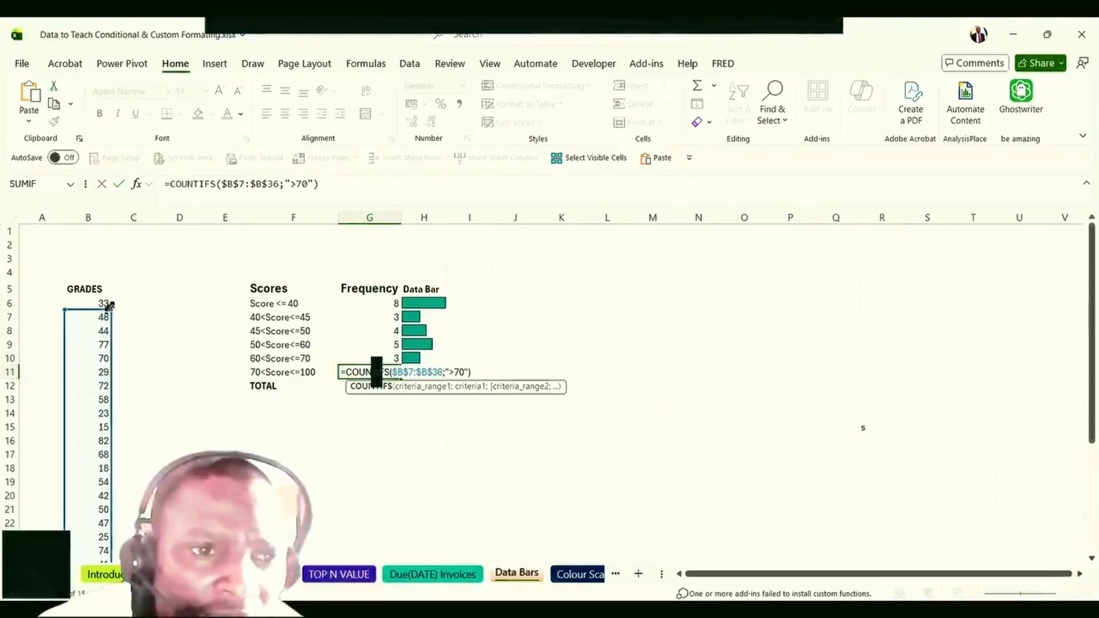
left_click_drag(110, 308, 110, 299)
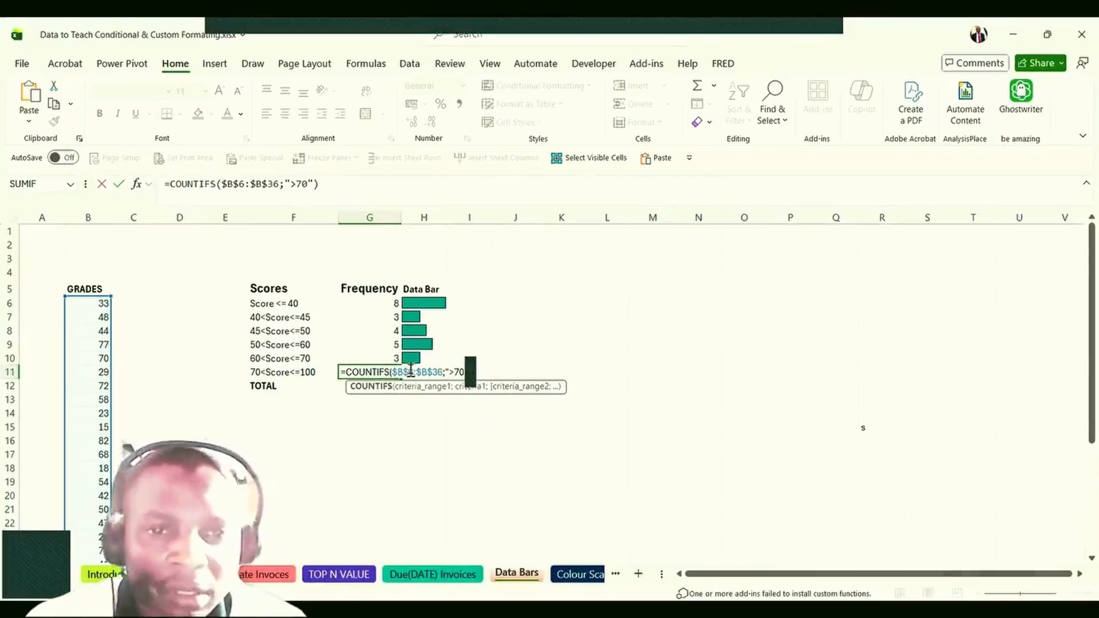
key("Return")
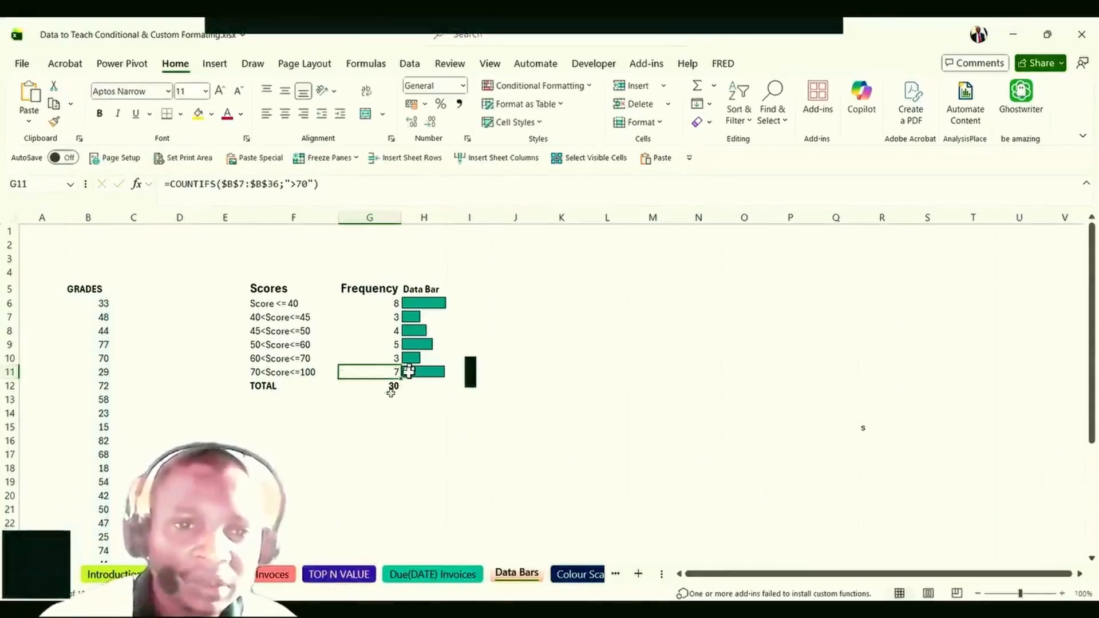
Verify the G12 TOTAL sums to 30 grades in B6:B35, then inspect H6 and select column H.
left_click(393, 391)
double_click(388, 387)
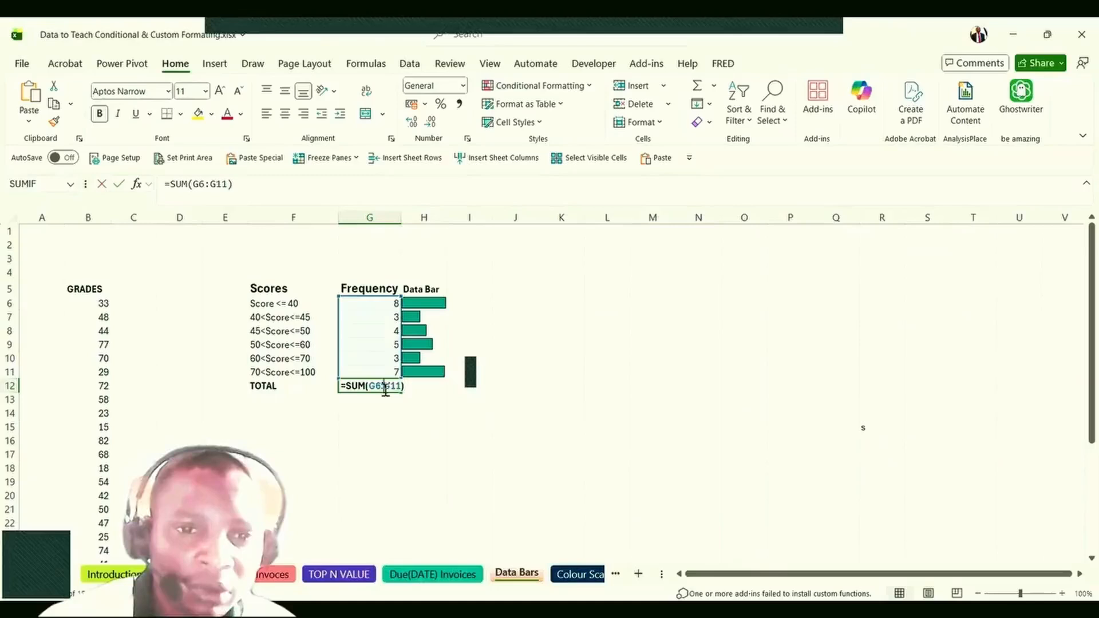
key("Escape")
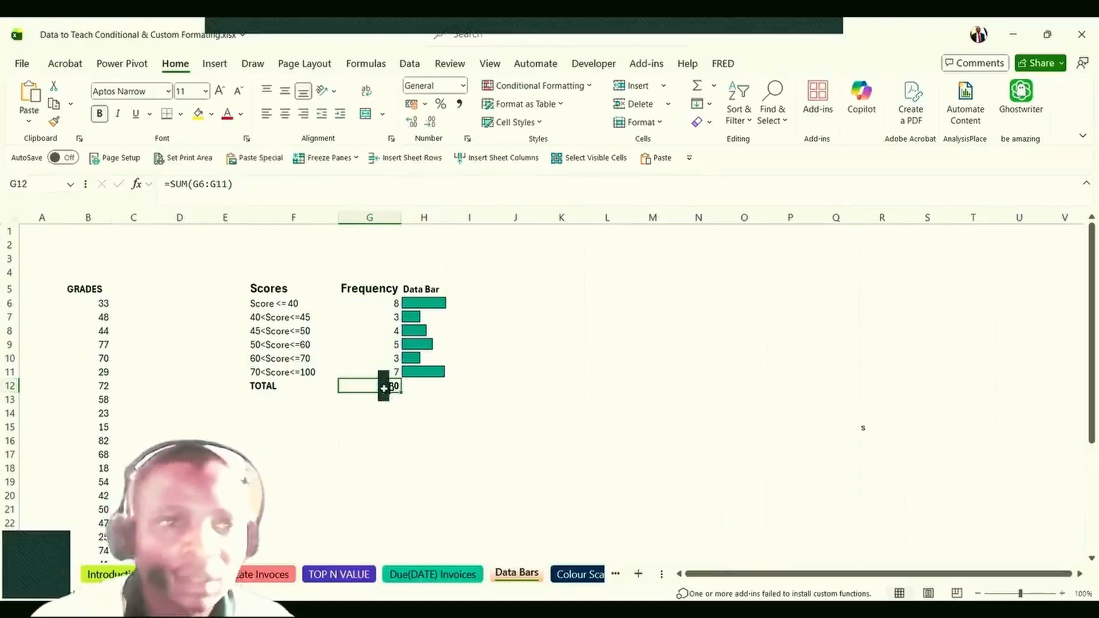
left_click(93, 306)
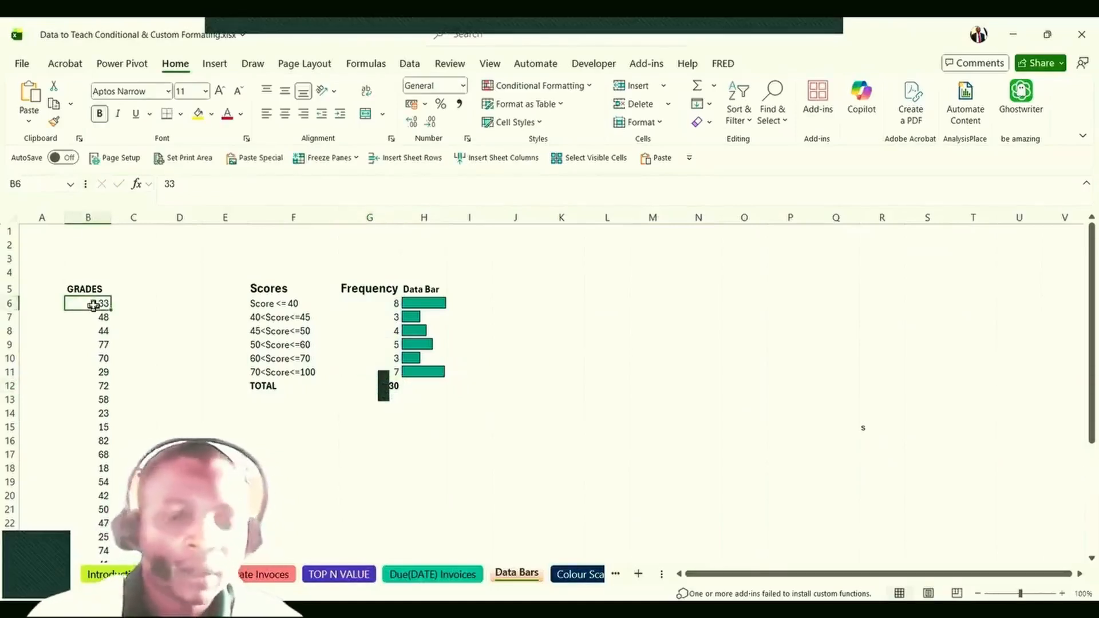
key("ctrl+shift+Down")
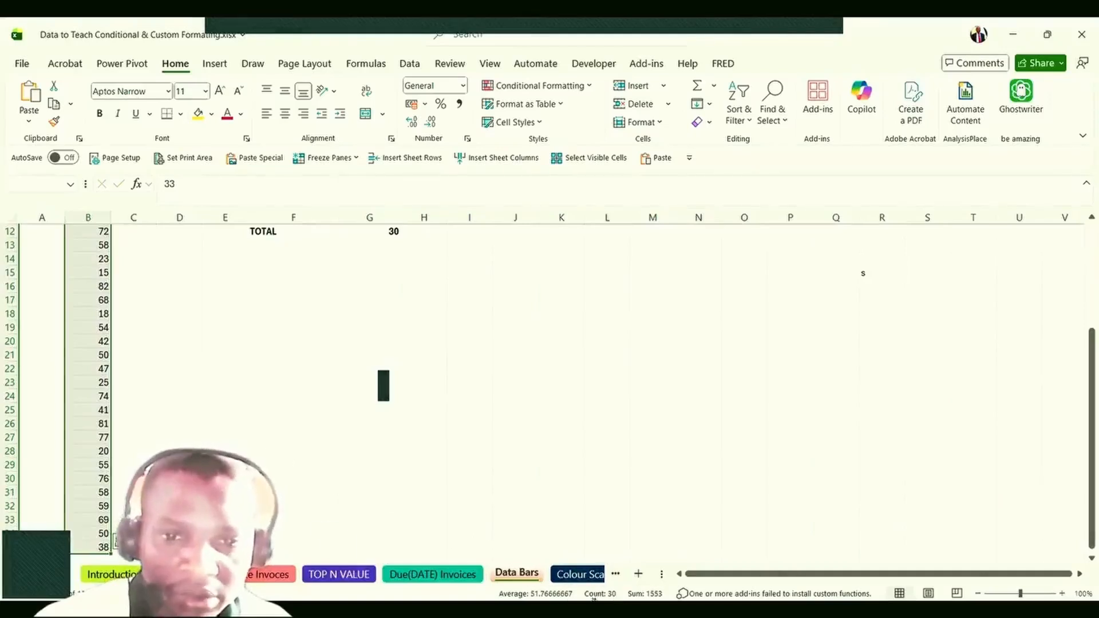
left_click(343, 407)
scroll(344, 407, "up", 4)
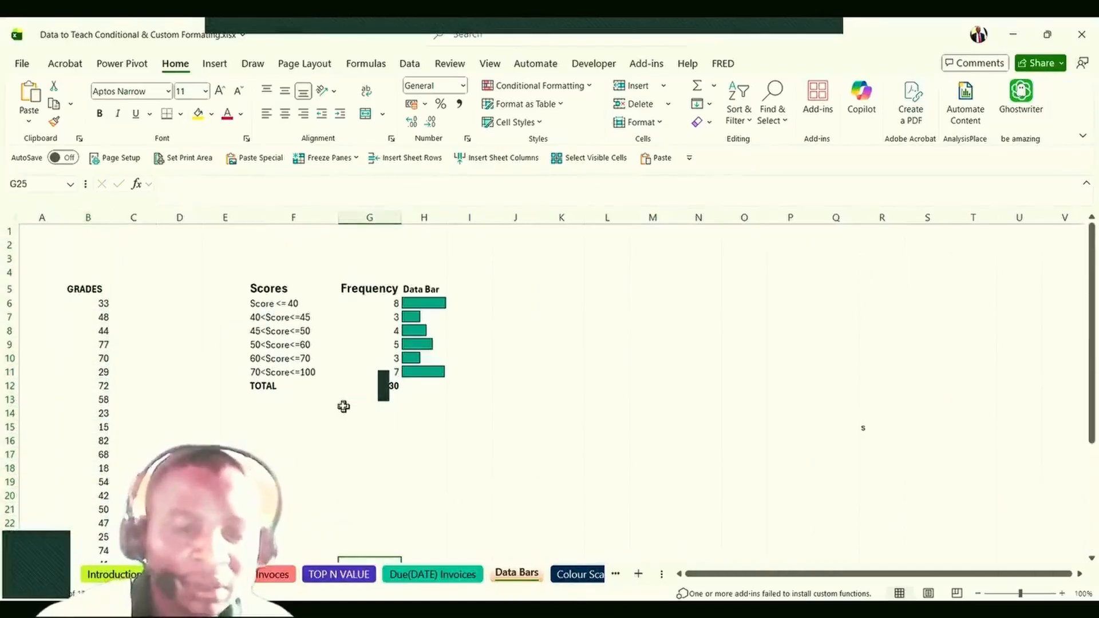
left_click(424, 304)
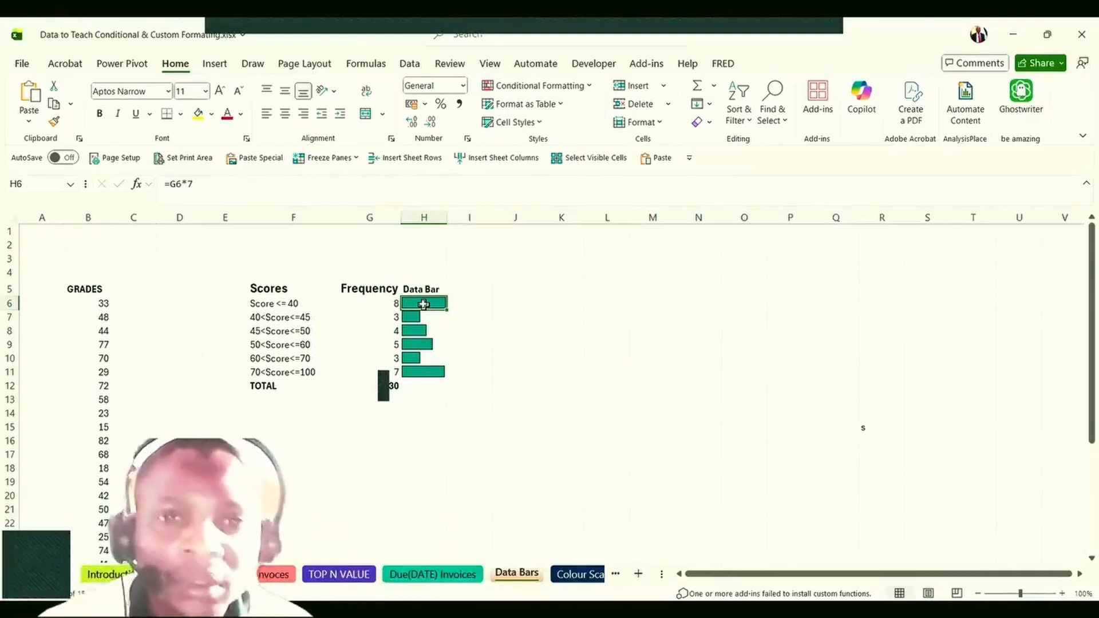
left_click(422, 217)
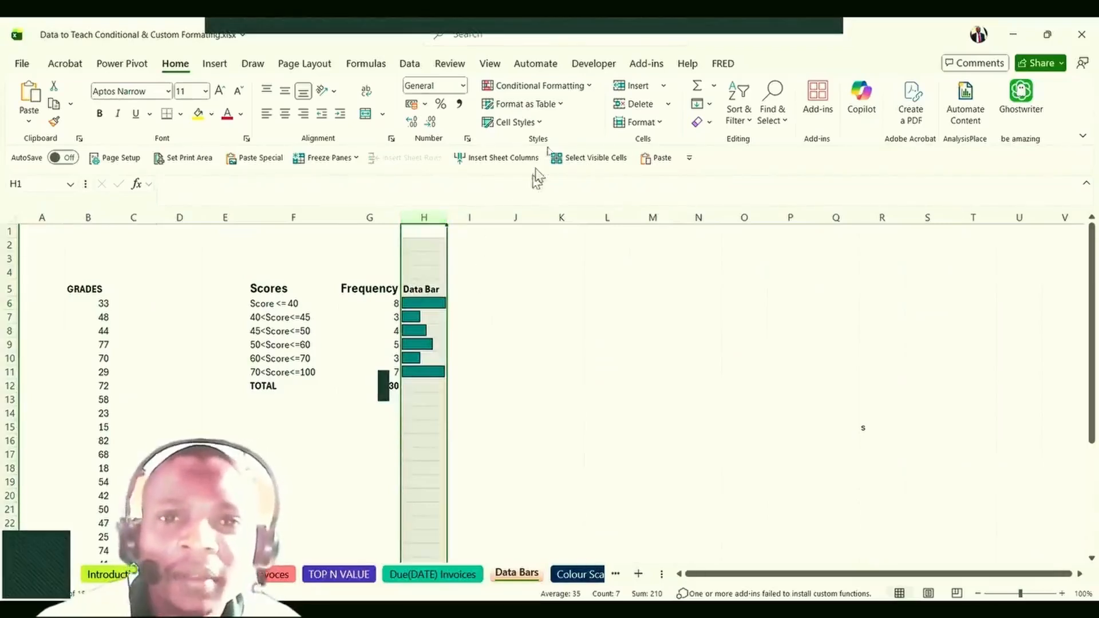
Clear the data bar conditional formatting rules from column H.
left_click(544, 87)
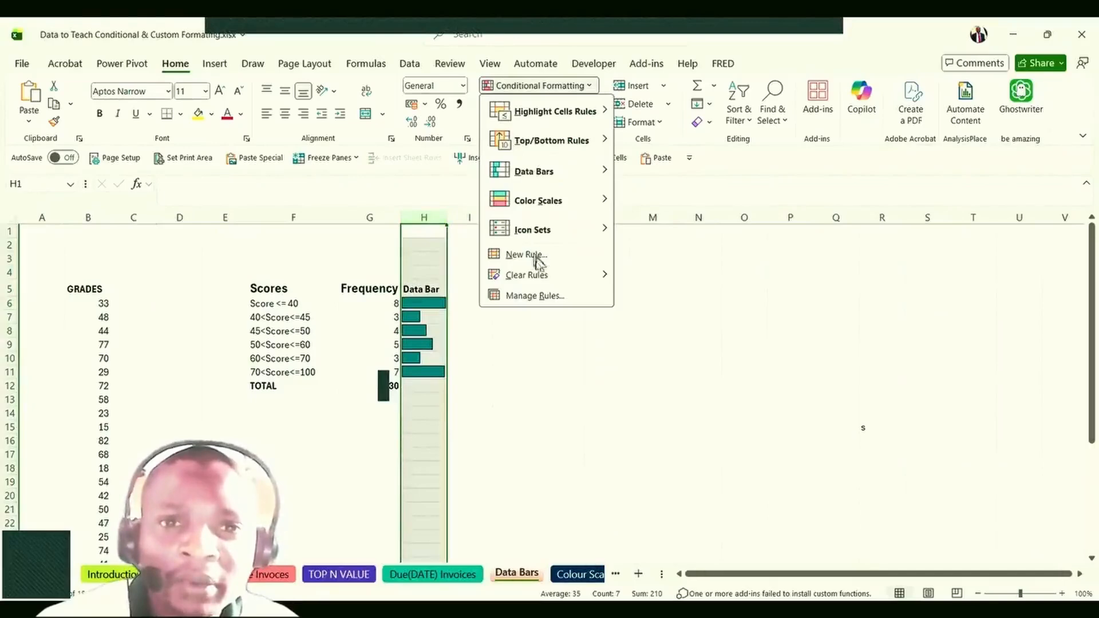
mouse_move(537, 278)
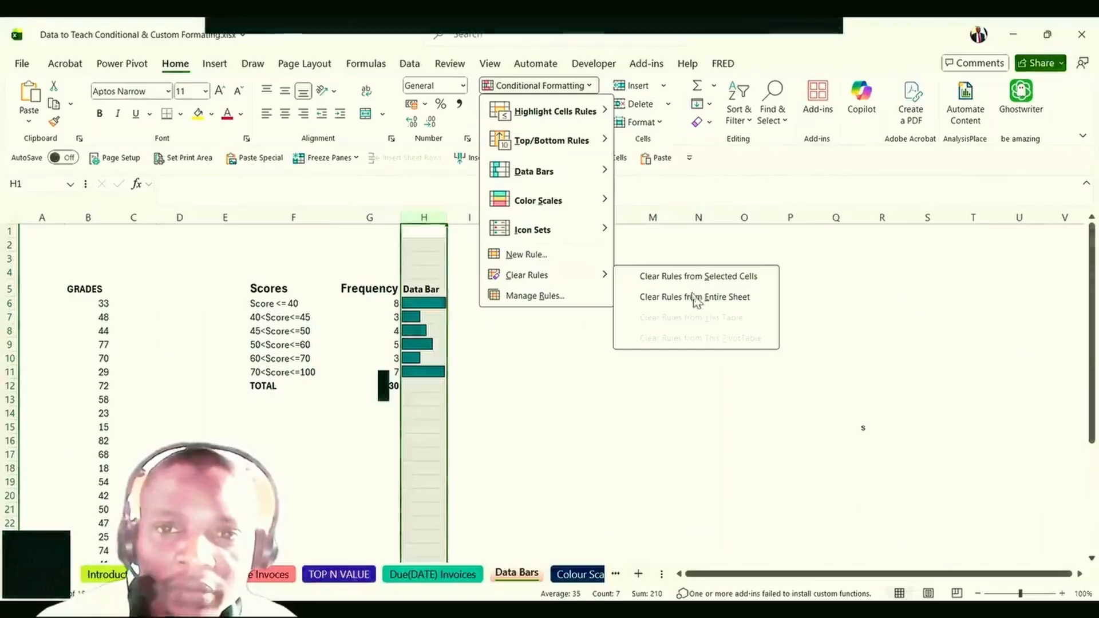
left_click(689, 277)
left_click(633, 304)
left_click(544, 385)
Delete the =G6*7 helper values in H6:H11.
left_click_drag(440, 310, 436, 377)
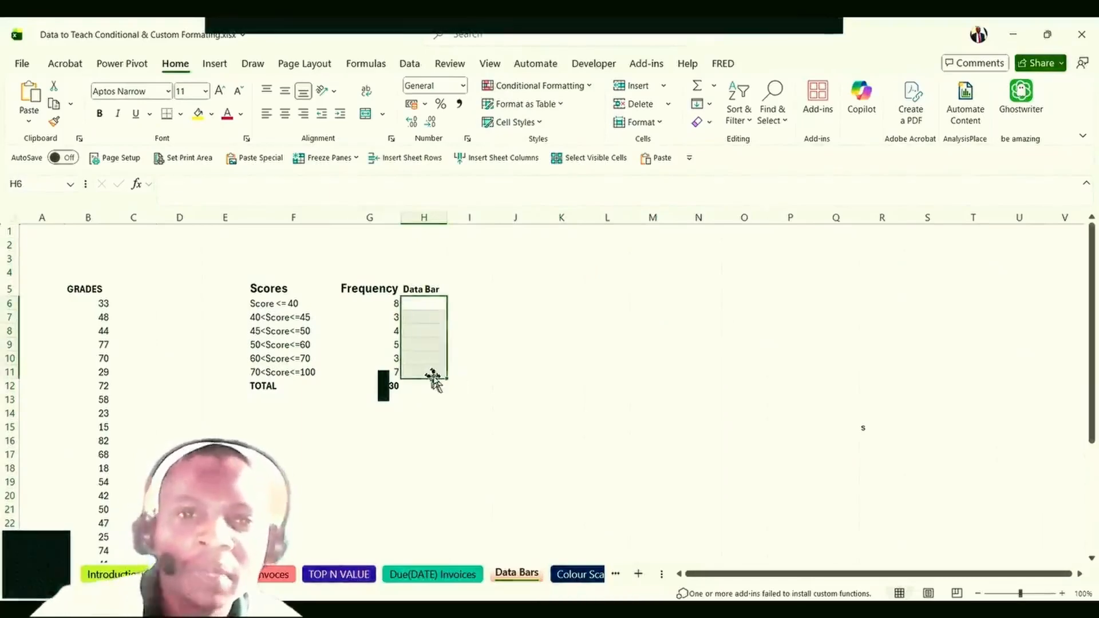
key("Delete")
left_click(414, 412)
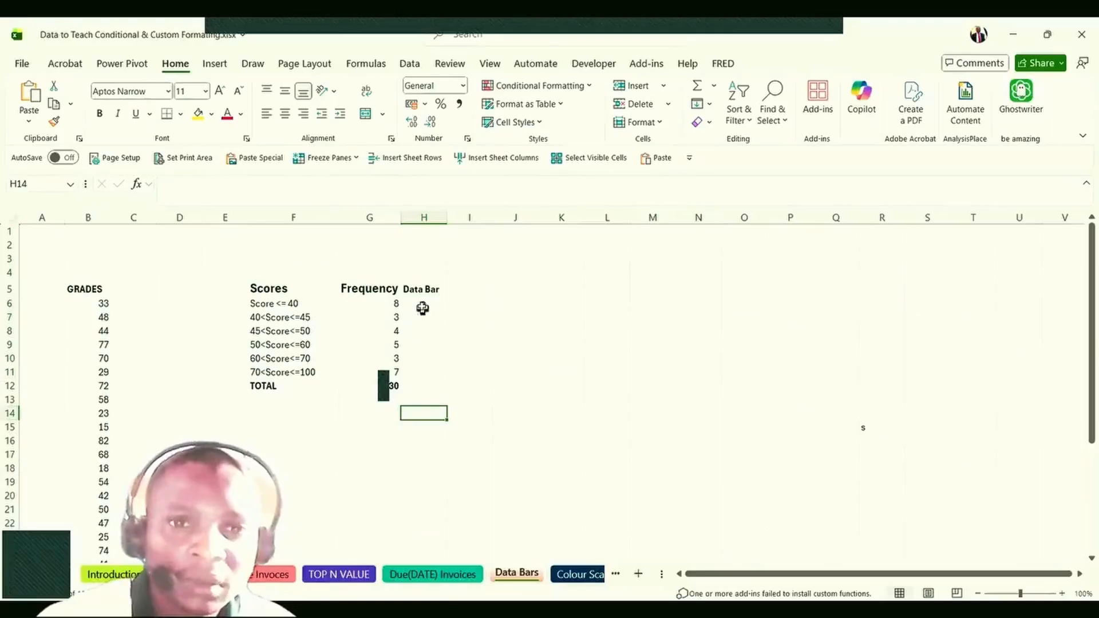
left_click(422, 304)
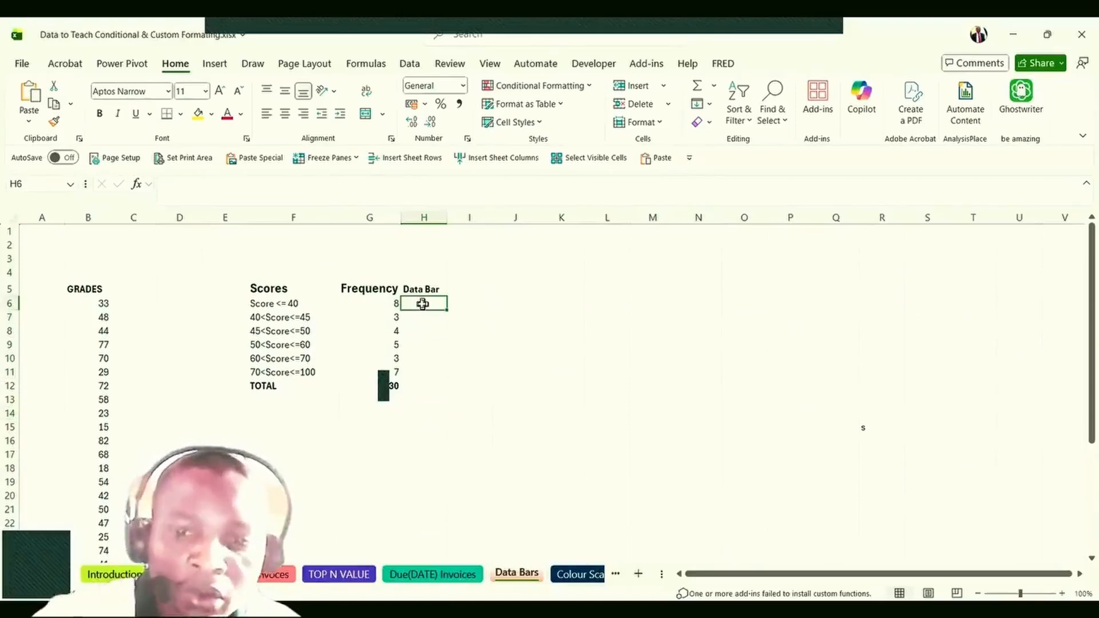
Enter =G6 in H6, fill it down to H11, and cancel the accidental move onto H8.
left_click(376, 305)
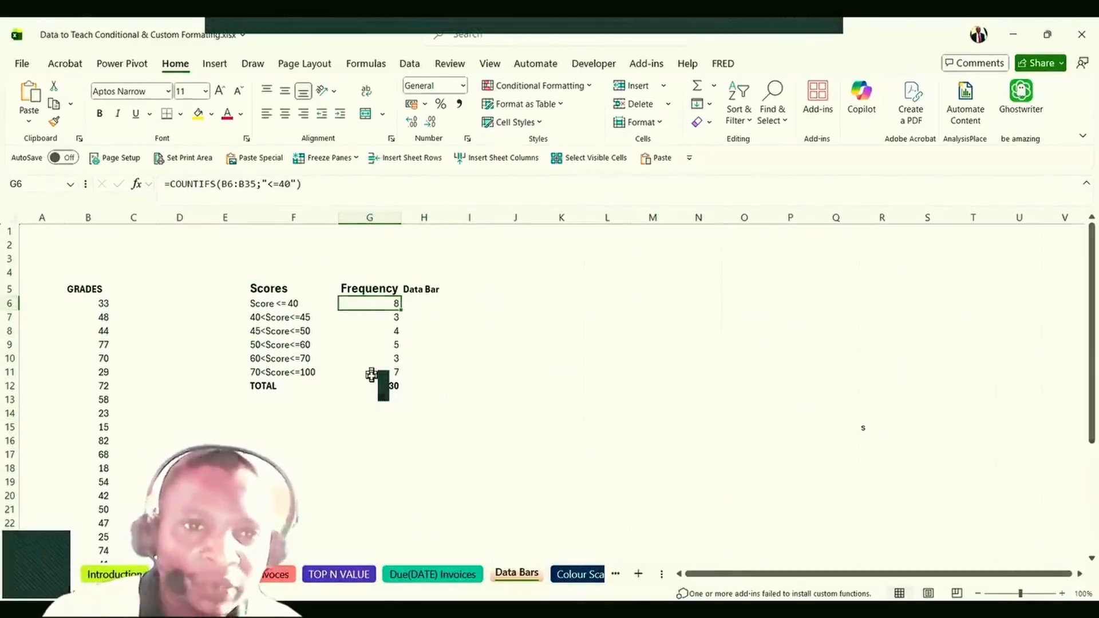
left_click(425, 302)
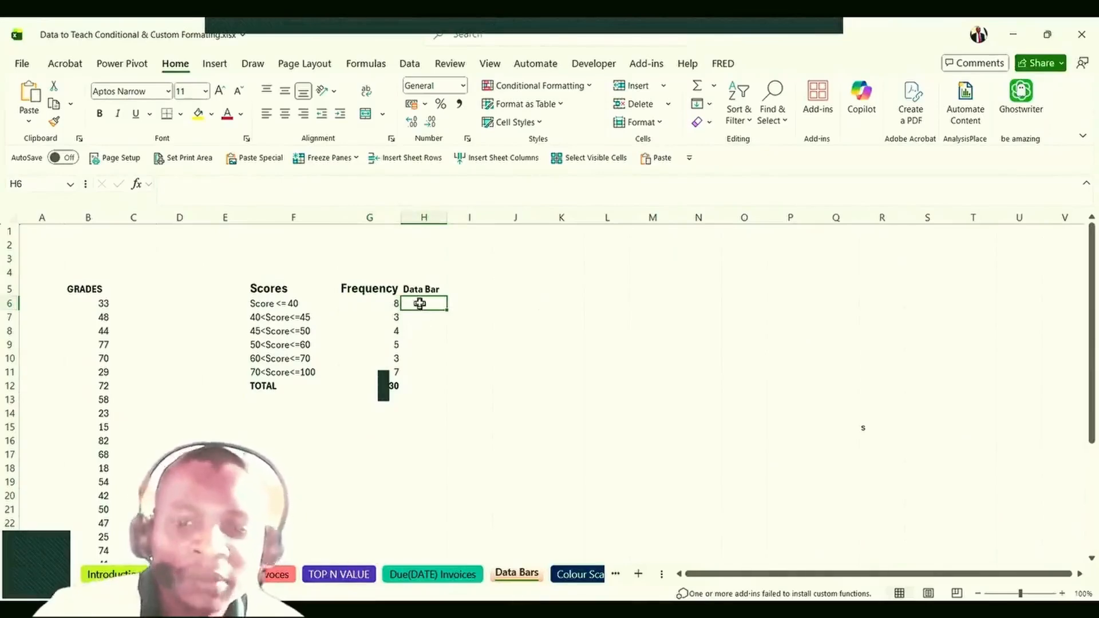
type("=")
left_click(377, 304)
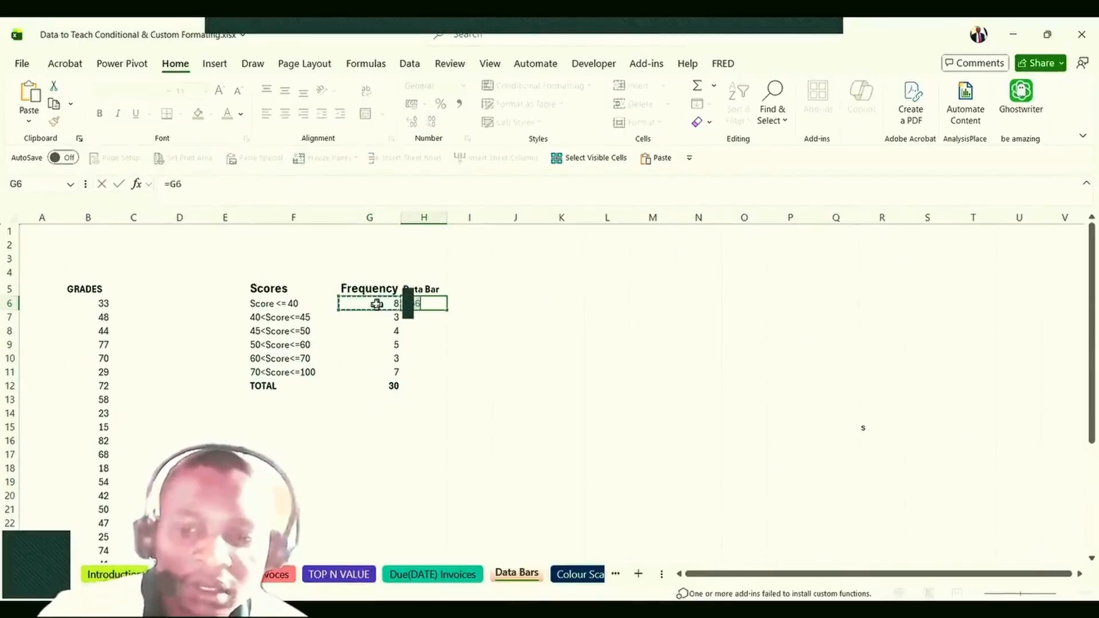
key("Return")
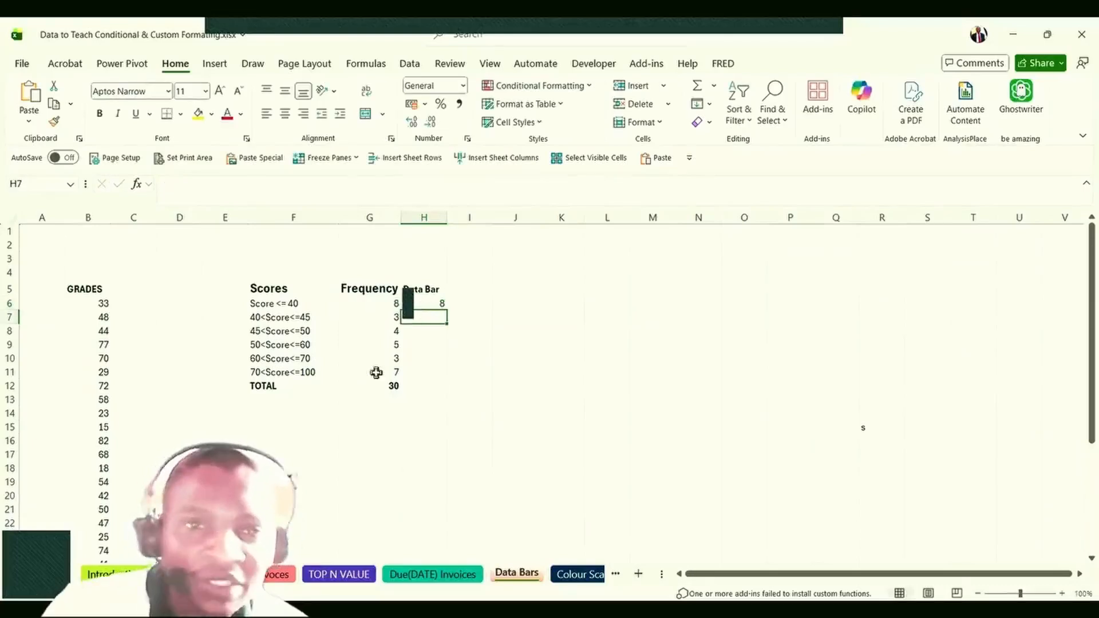
left_click(435, 303)
left_click_drag(447, 311, 437, 378)
left_click(429, 307)
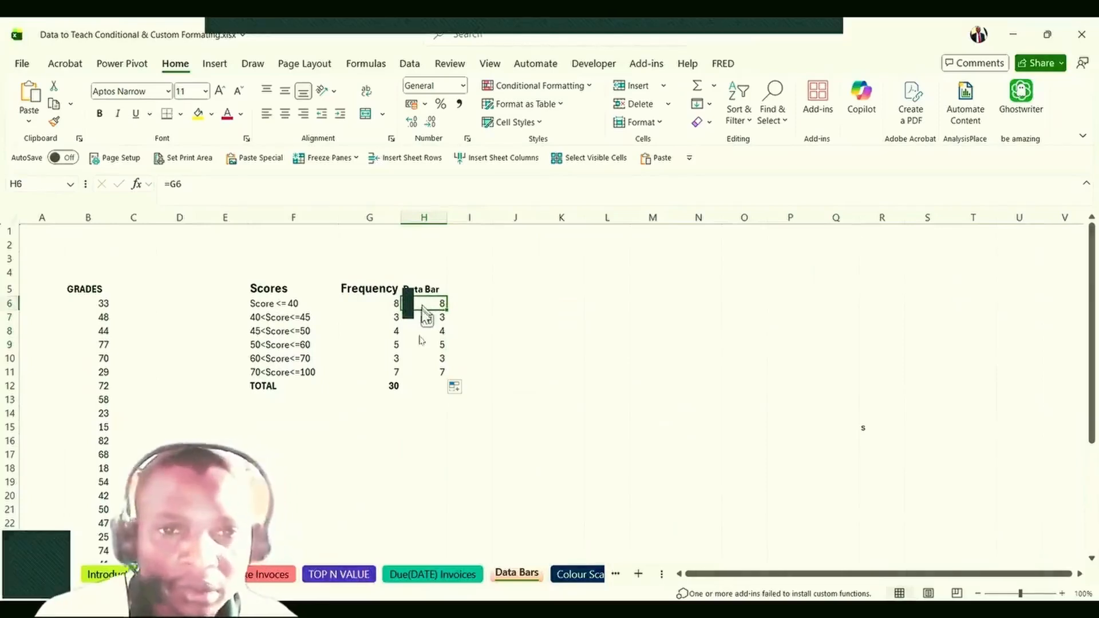
left_click_drag(427, 317, 427, 332)
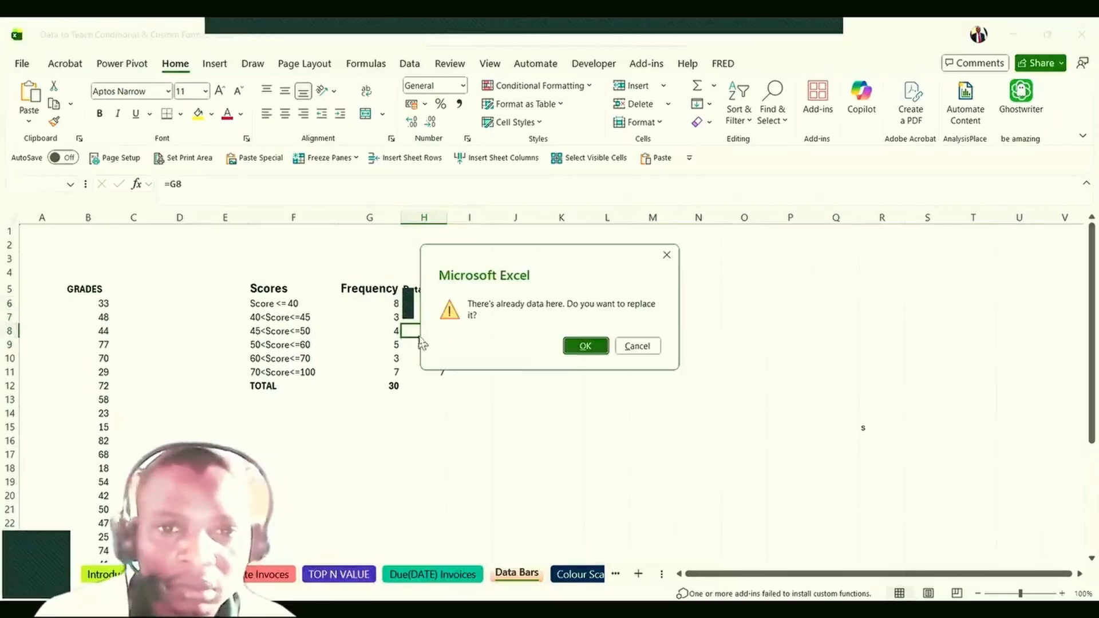
left_click(637, 347)
left_click_drag(431, 304, 423, 371)
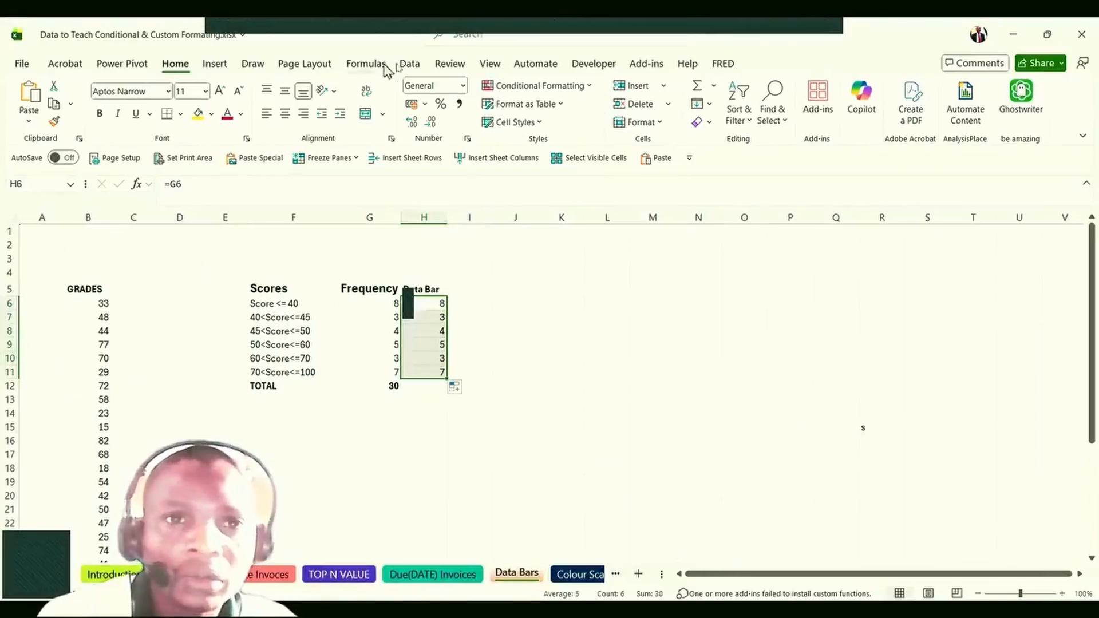
Open Conditional Formatting for H6:H11 and check the frequency links in H6, H8 and H9.
left_click(587, 87)
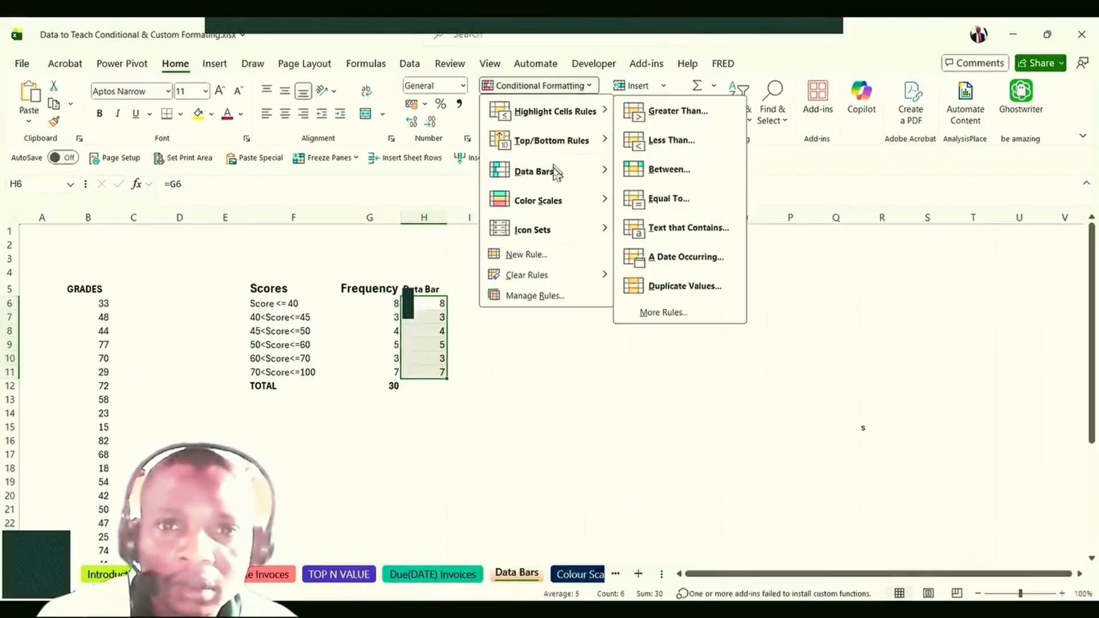
mouse_move(555, 172)
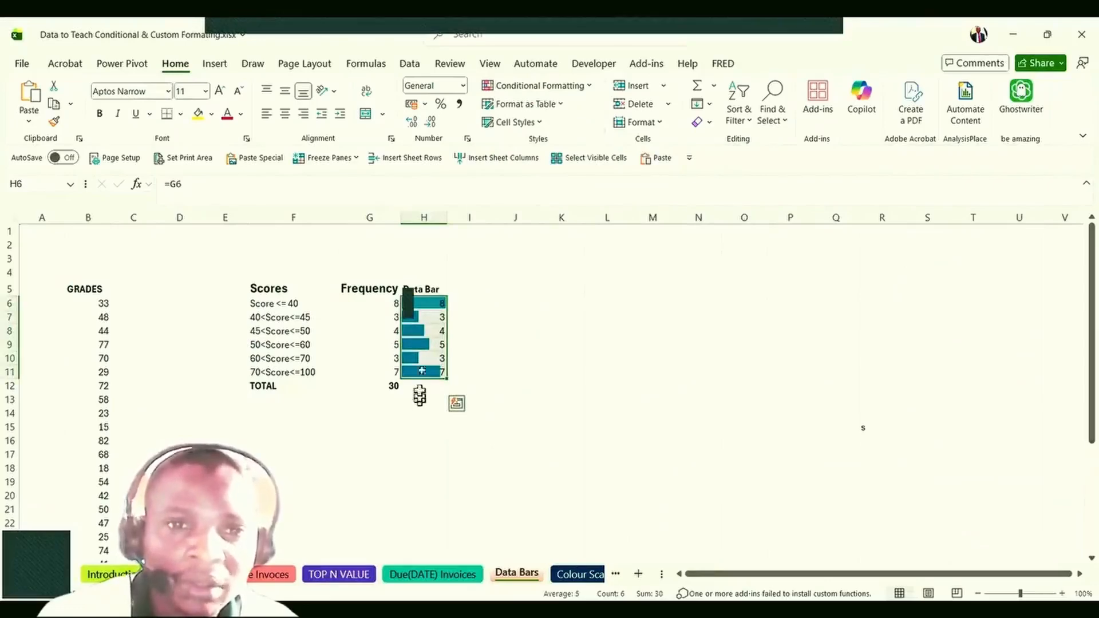
left_click(428, 331)
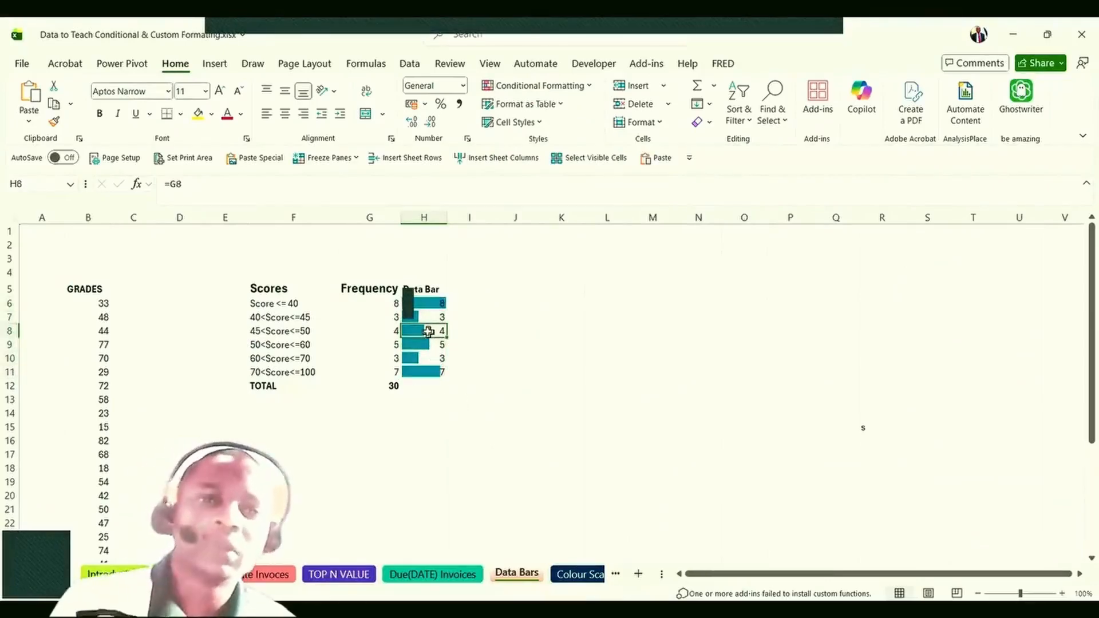
left_click(436, 302)
left_click(434, 331)
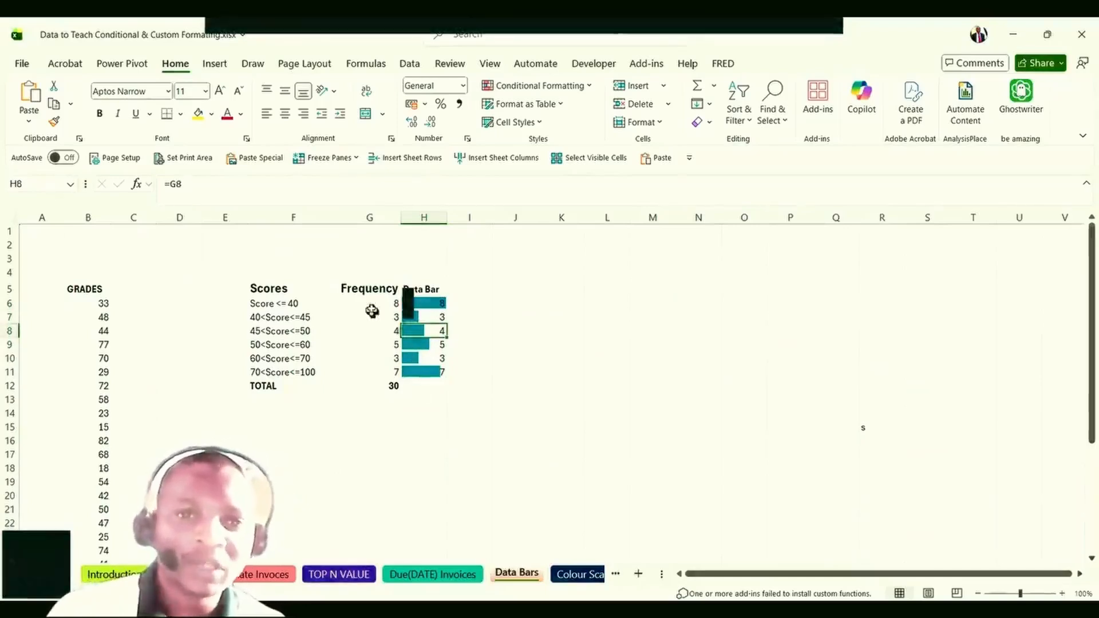
left_click(425, 304)
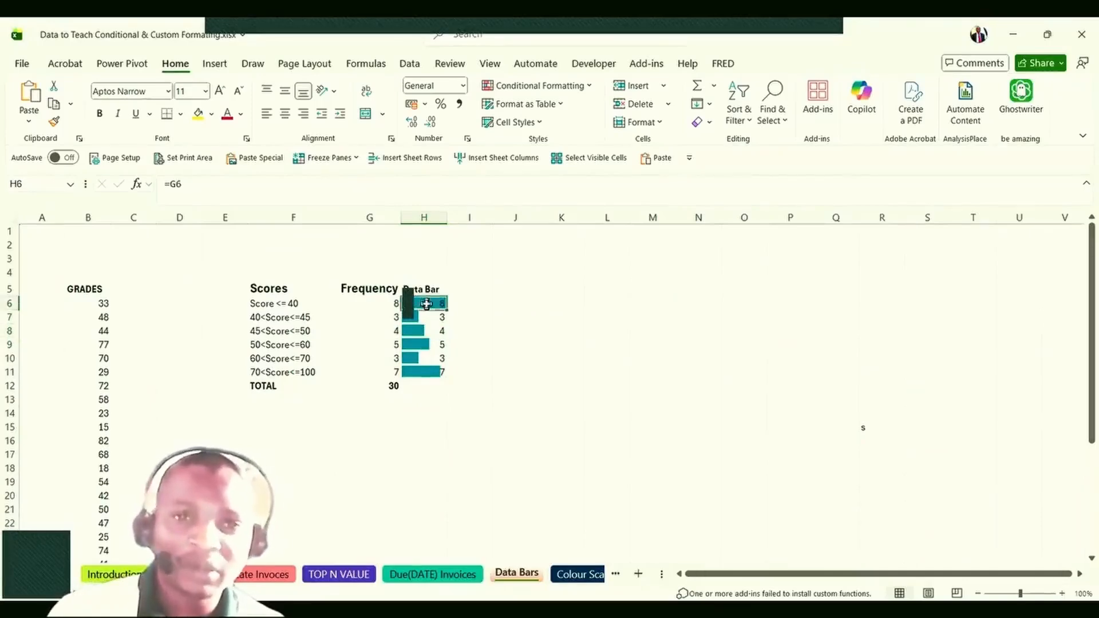
left_click(428, 344)
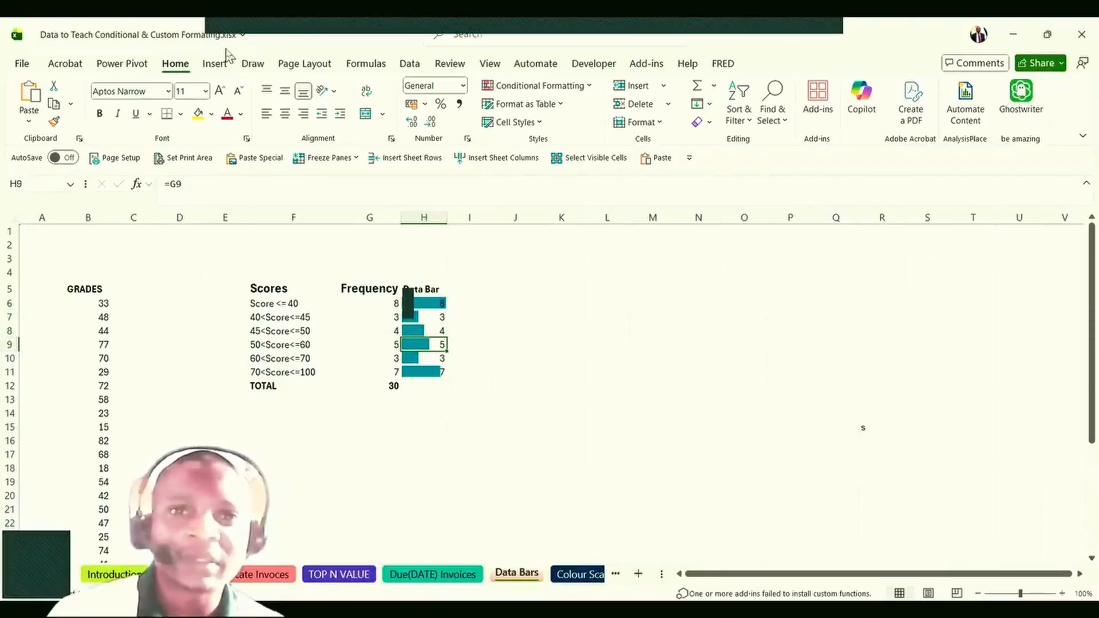
left_click(582, 92)
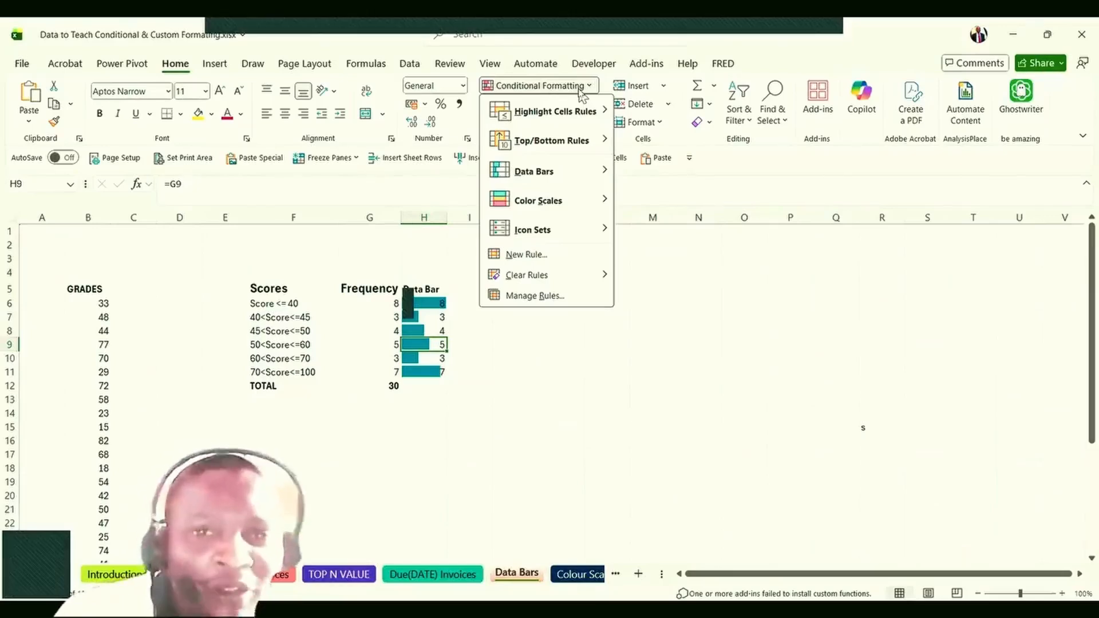
Edit H6:H11's Data Bar rule to use orange-red bars with Show Bar Only ticked.
left_click(523, 297)
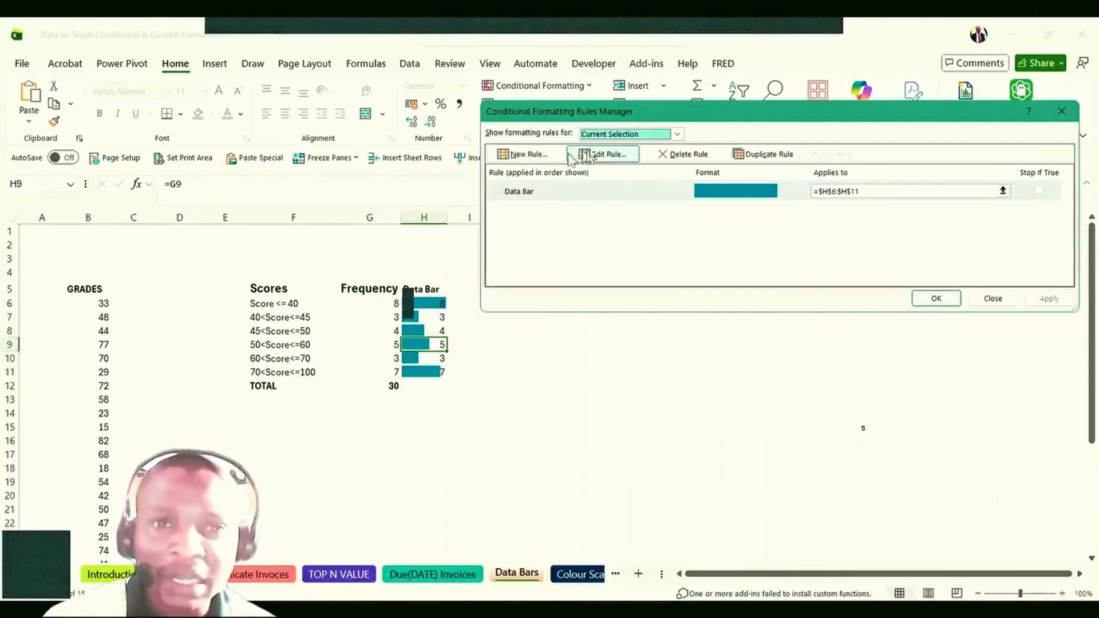
left_click(607, 158)
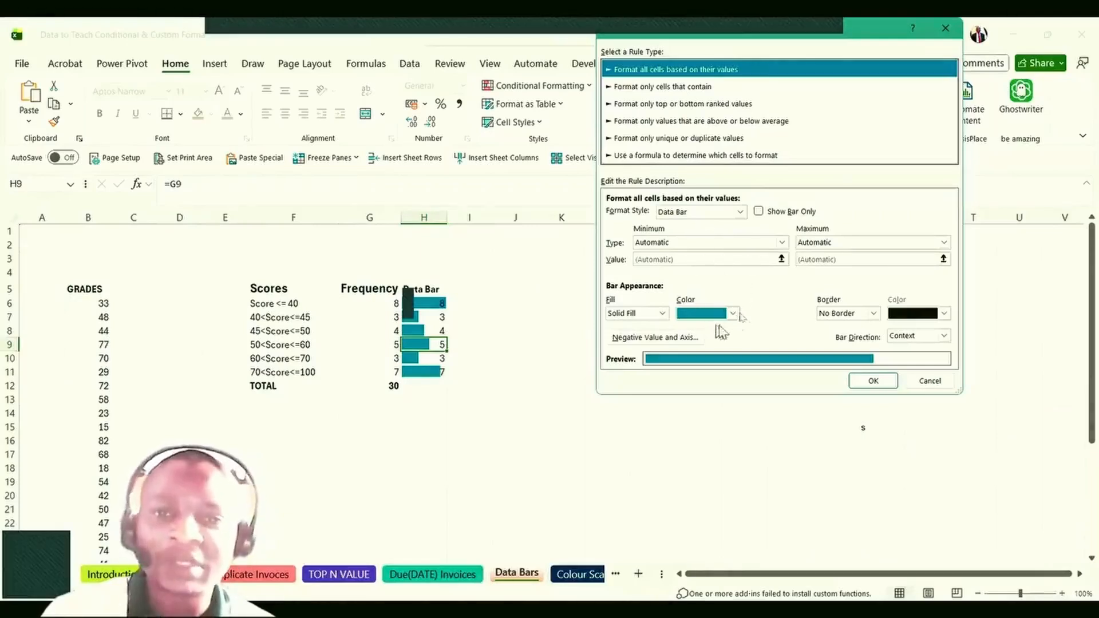
left_click(733, 313)
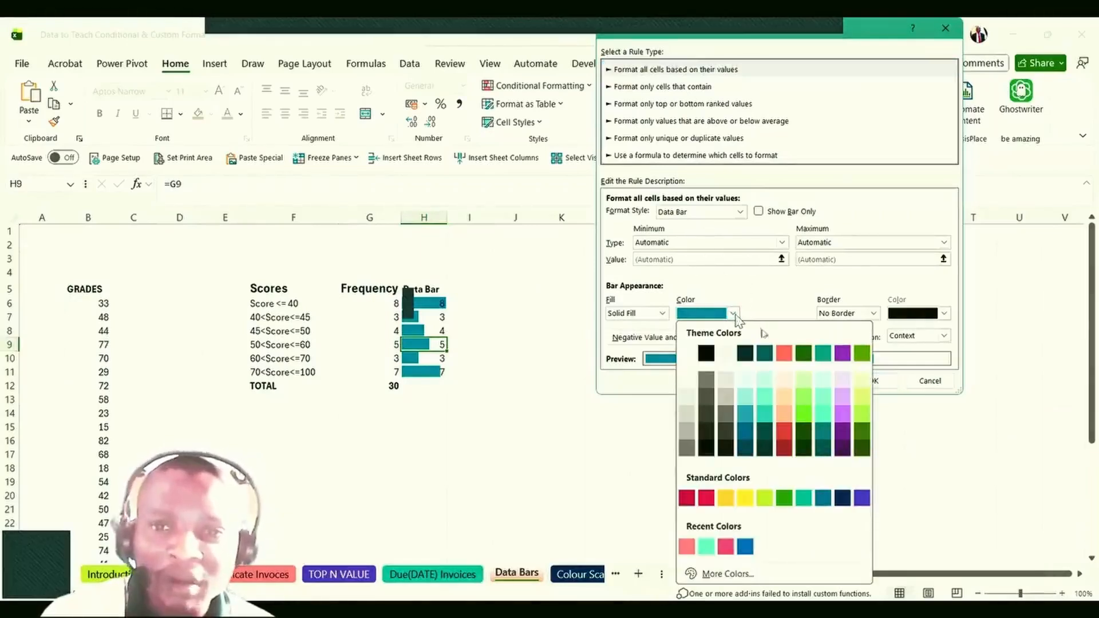
left_click(782, 353)
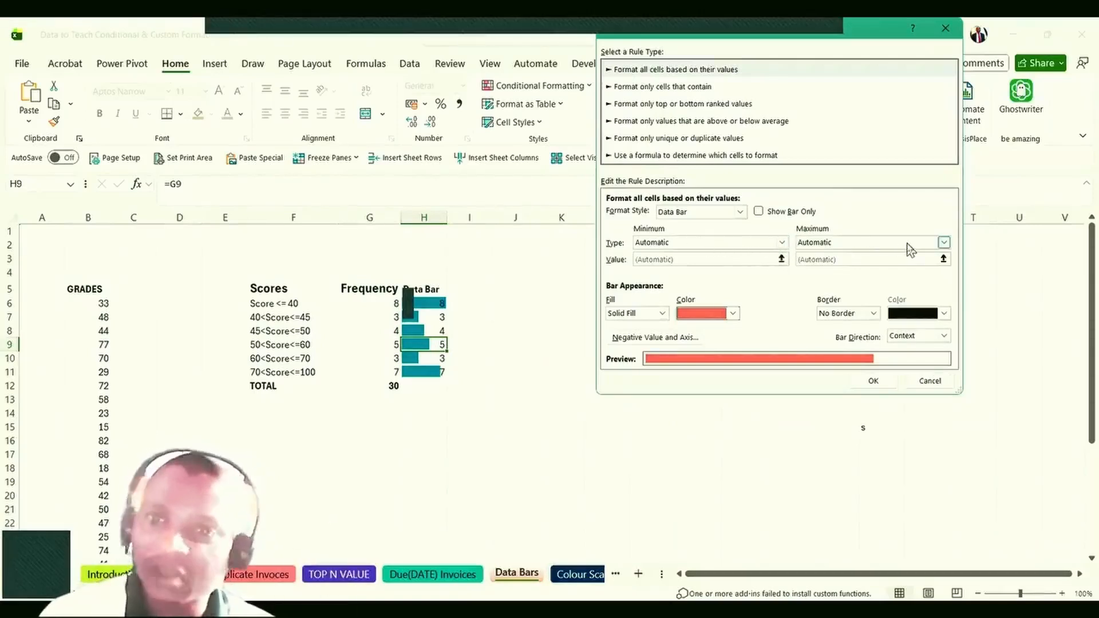
left_click(782, 243)
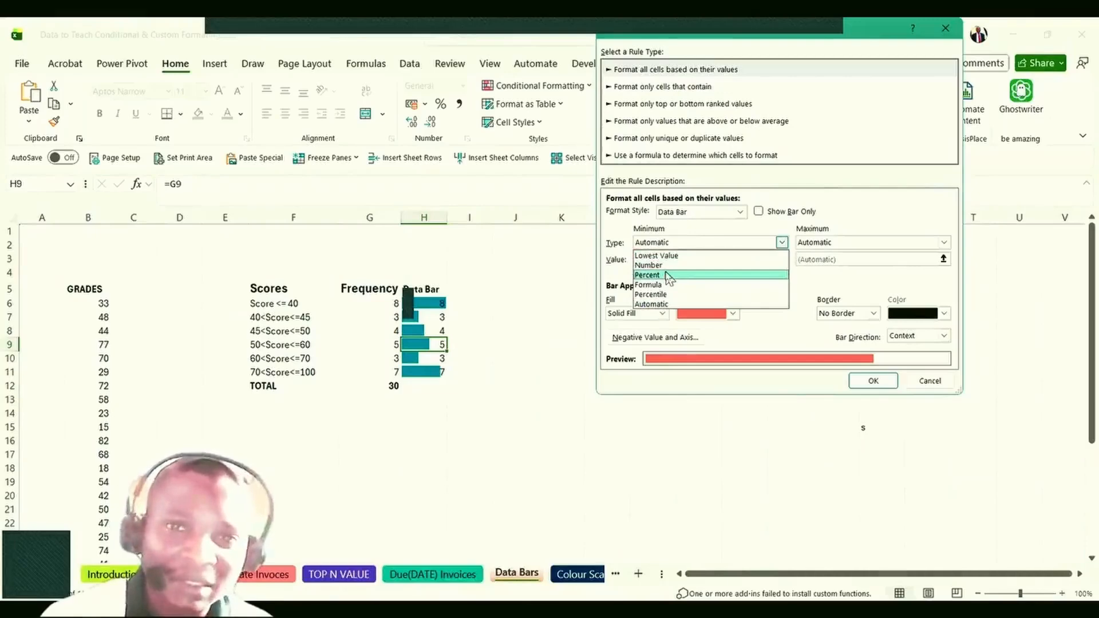
left_click(782, 242)
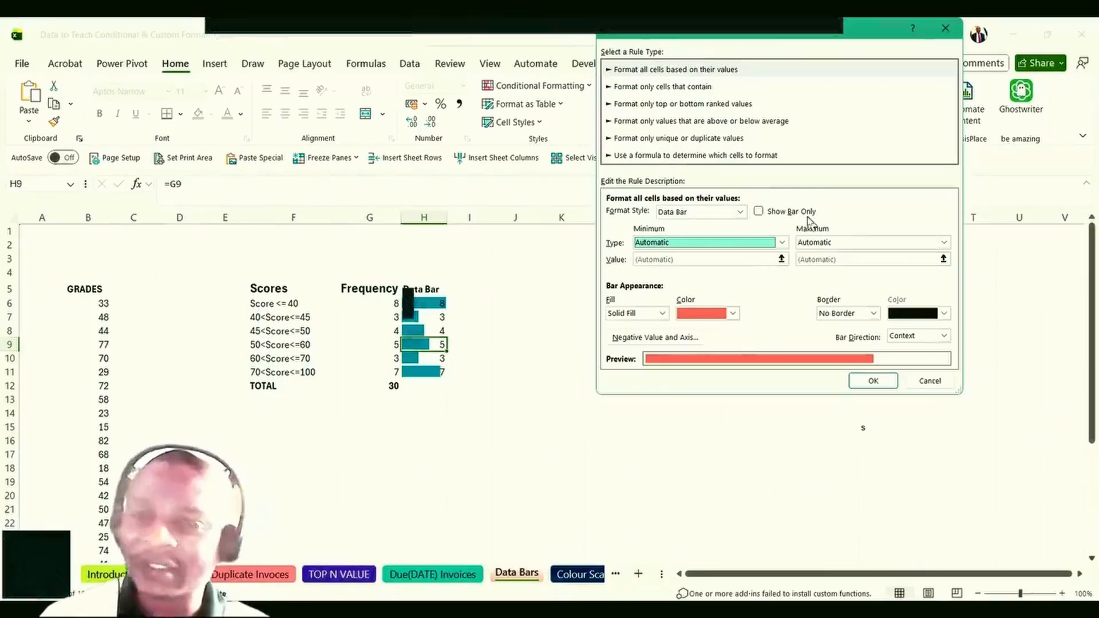
left_click(759, 212)
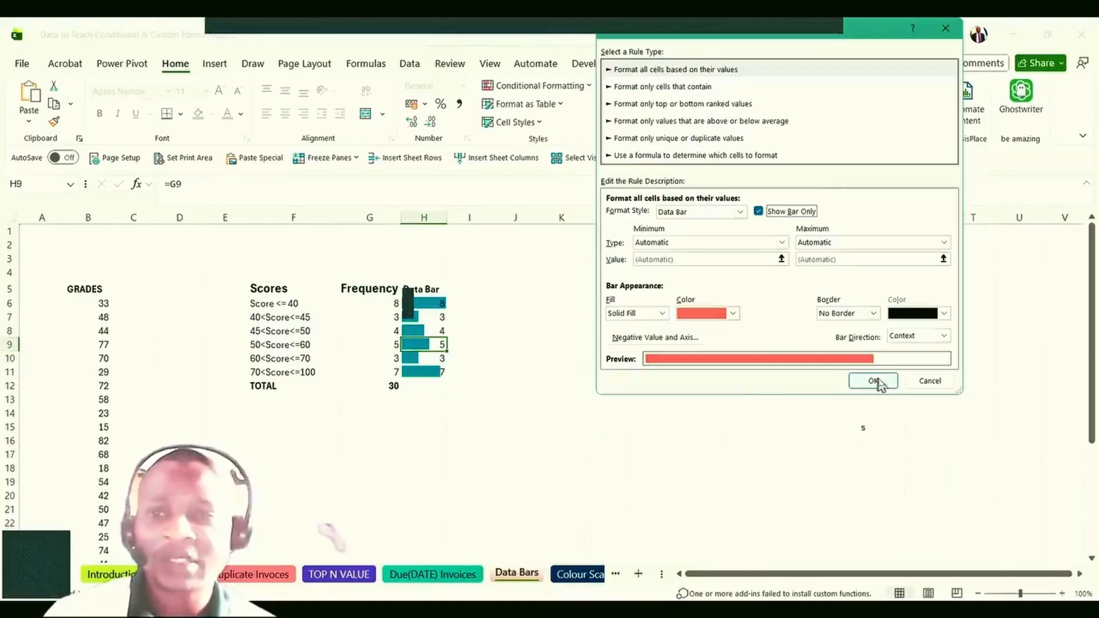
left_click(879, 383)
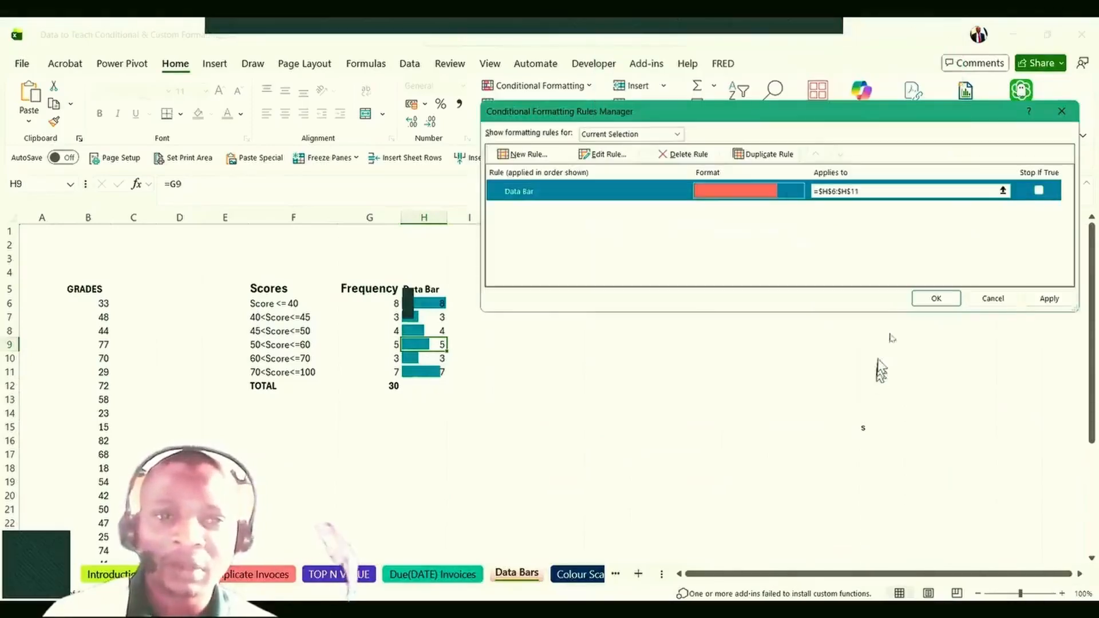
left_click(928, 304)
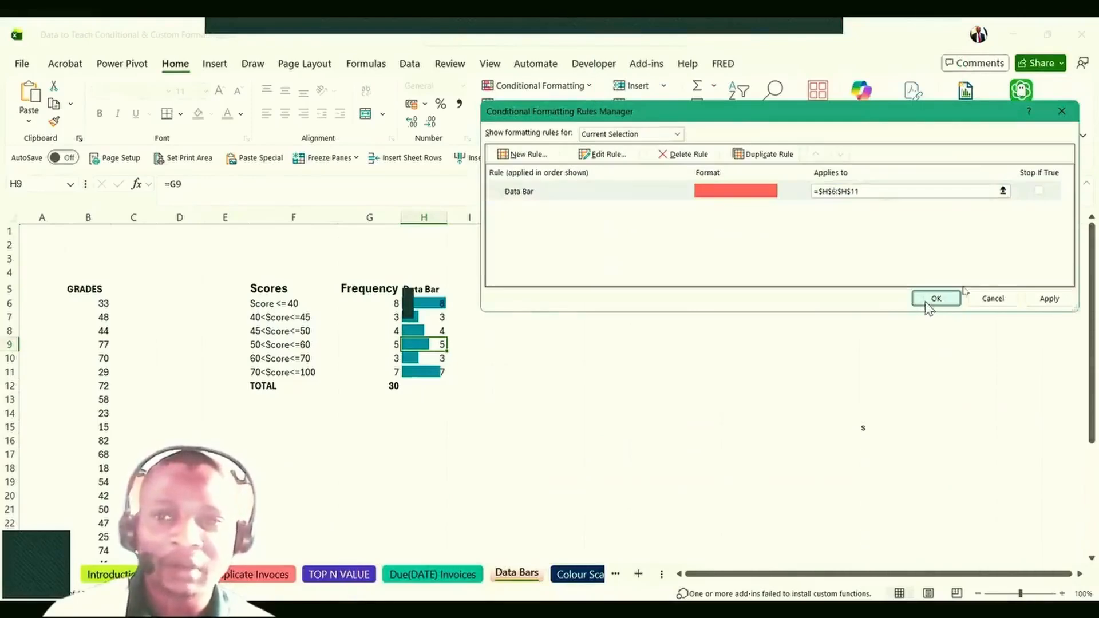
left_click(1049, 300)
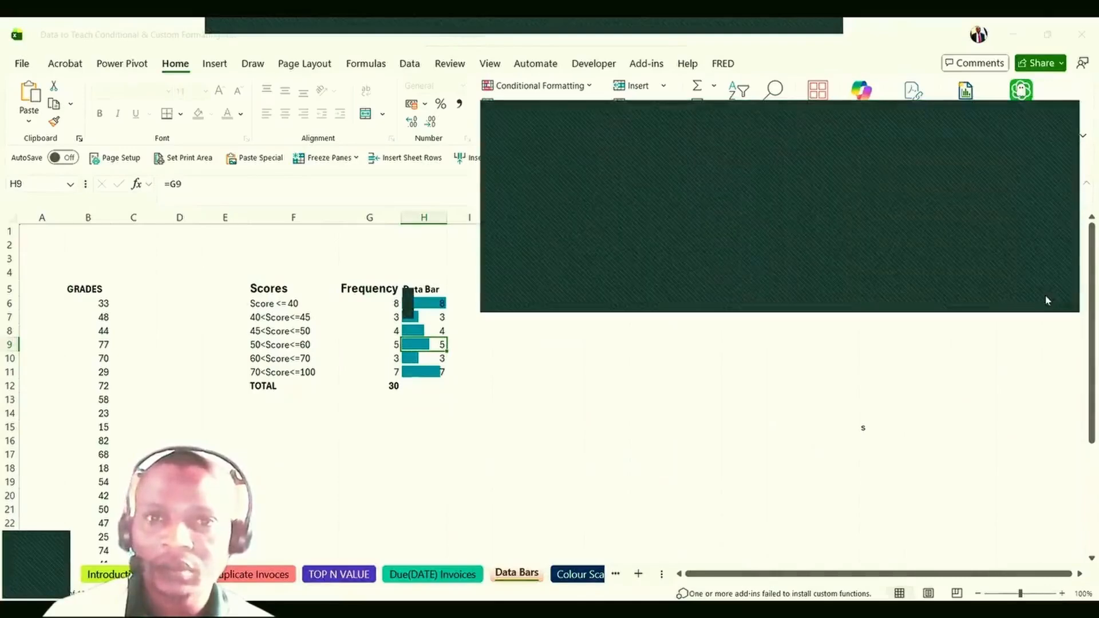
left_click(1028, 298)
Widen column H to about 9.56 so the red data bars have more room.
left_click(424, 426)
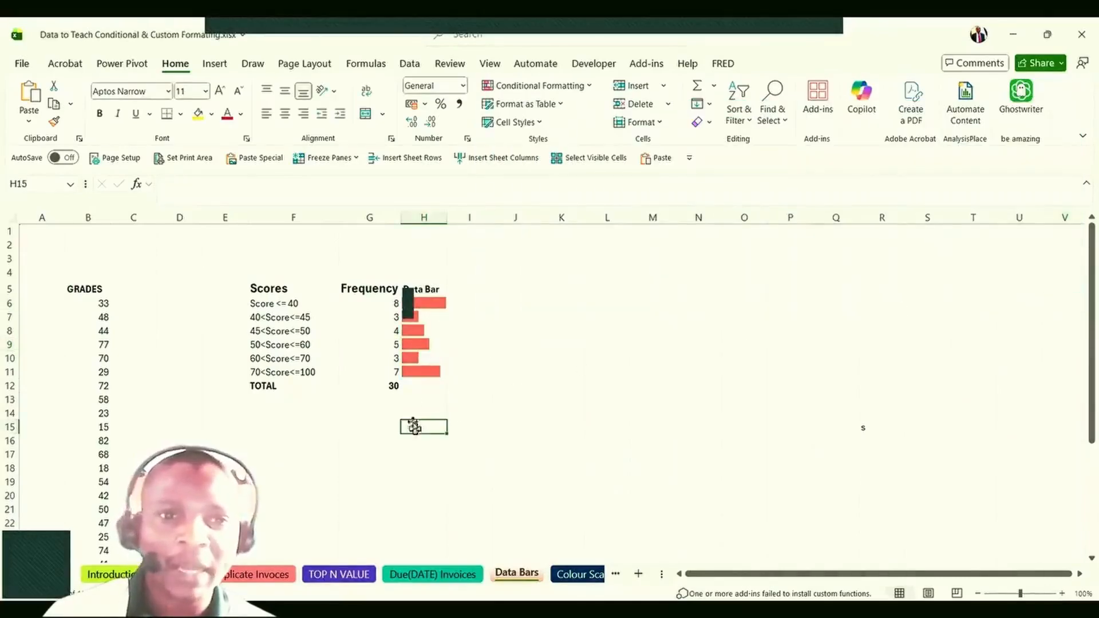
left_click_drag(447, 219, 456, 221)
left_click(332, 410)
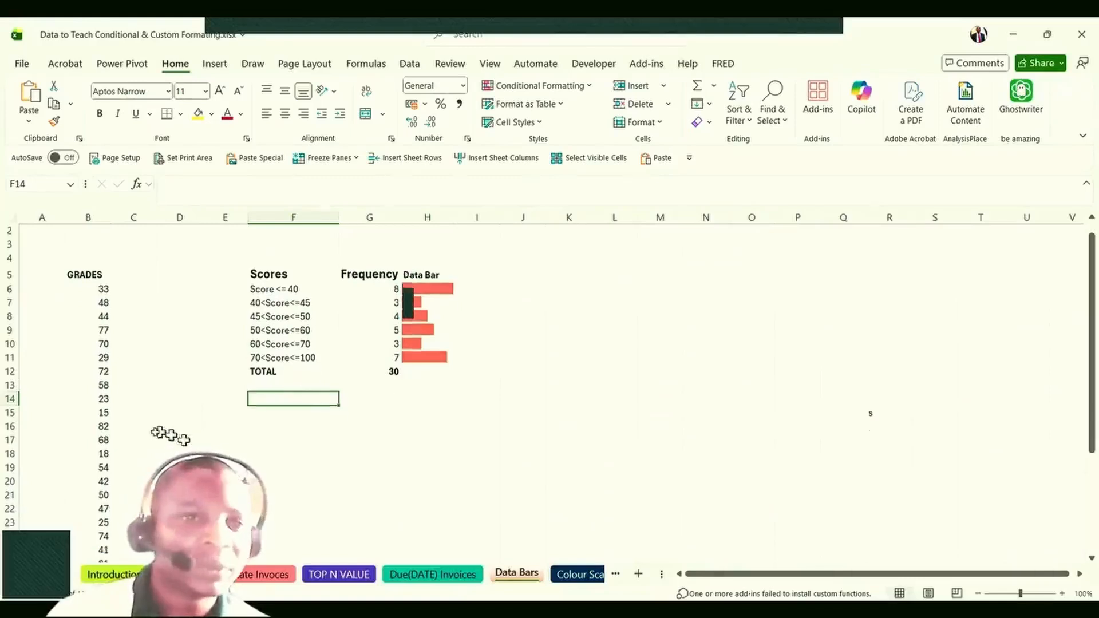
scroll(137, 422, "down", 7)
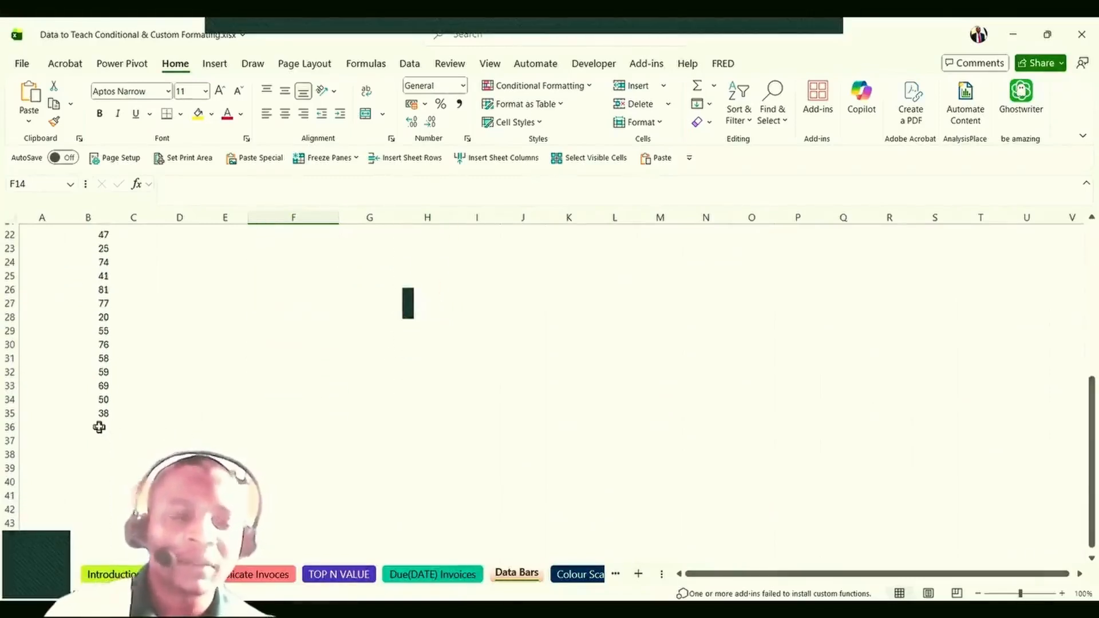
scroll(100, 427, "up", 7)
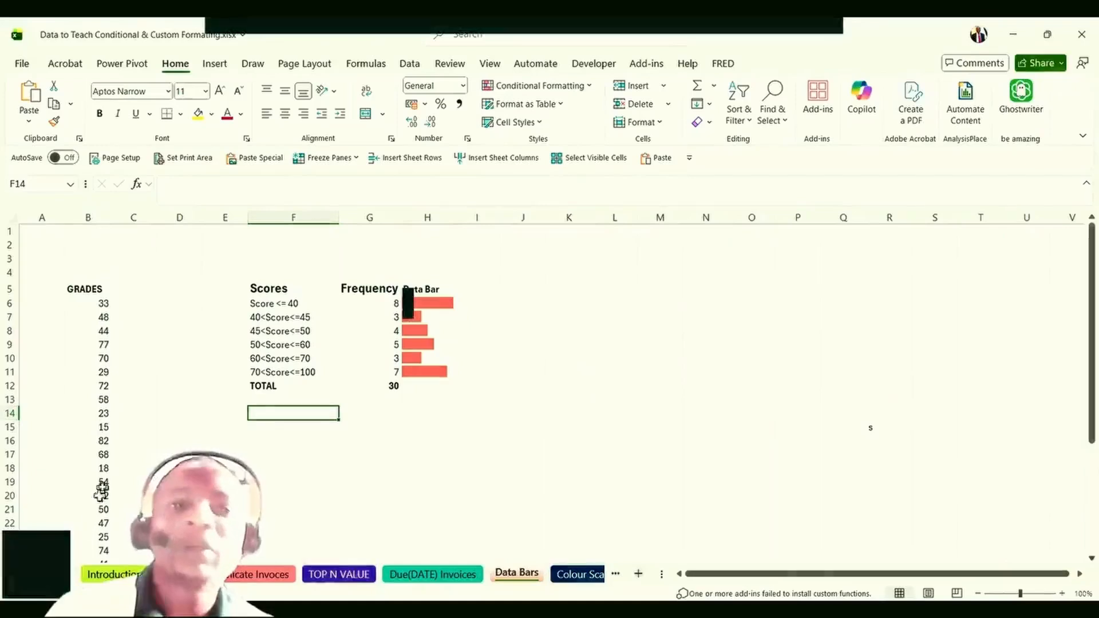
Inspect data bar cells H6 and H11, the score labels, and the COUNTIFS formulas in G6, G8, G10.
left_click(429, 374)
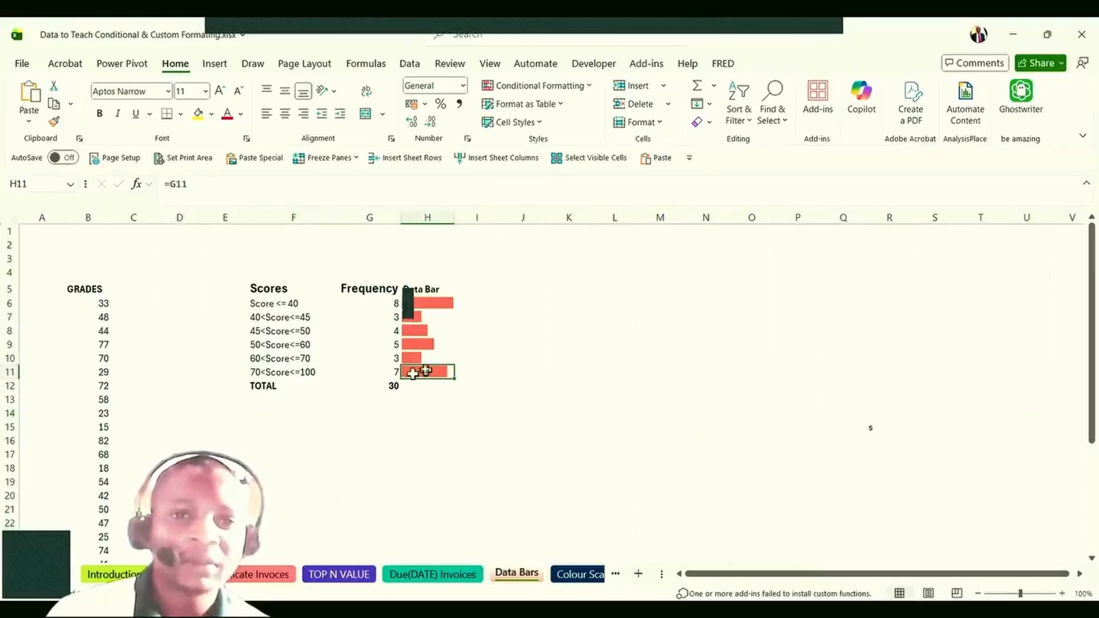
left_click(426, 303)
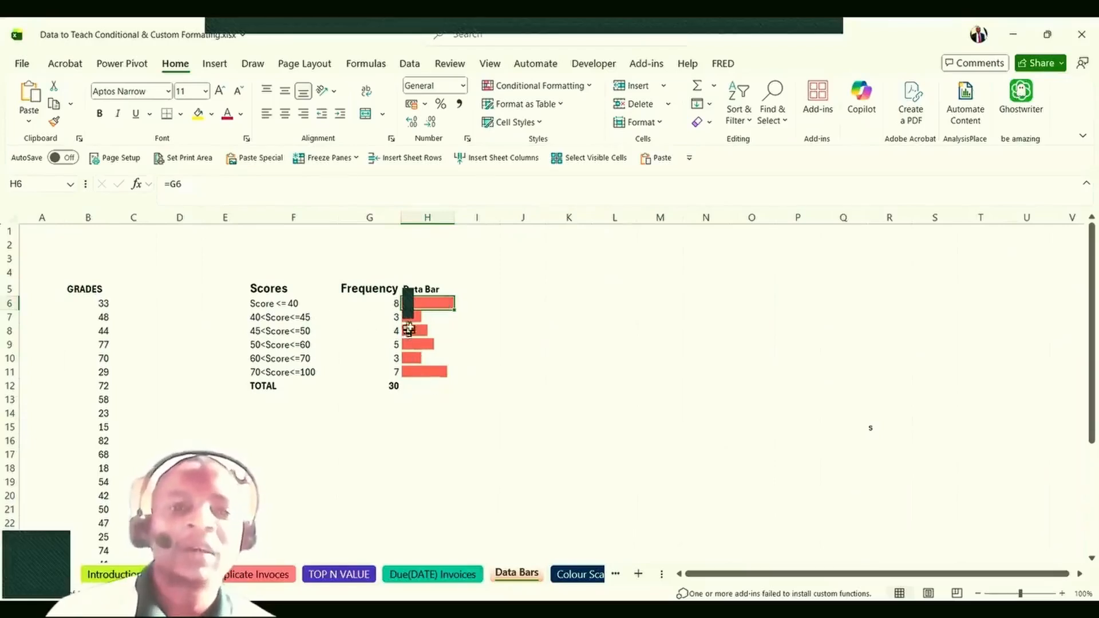
left_click(428, 370)
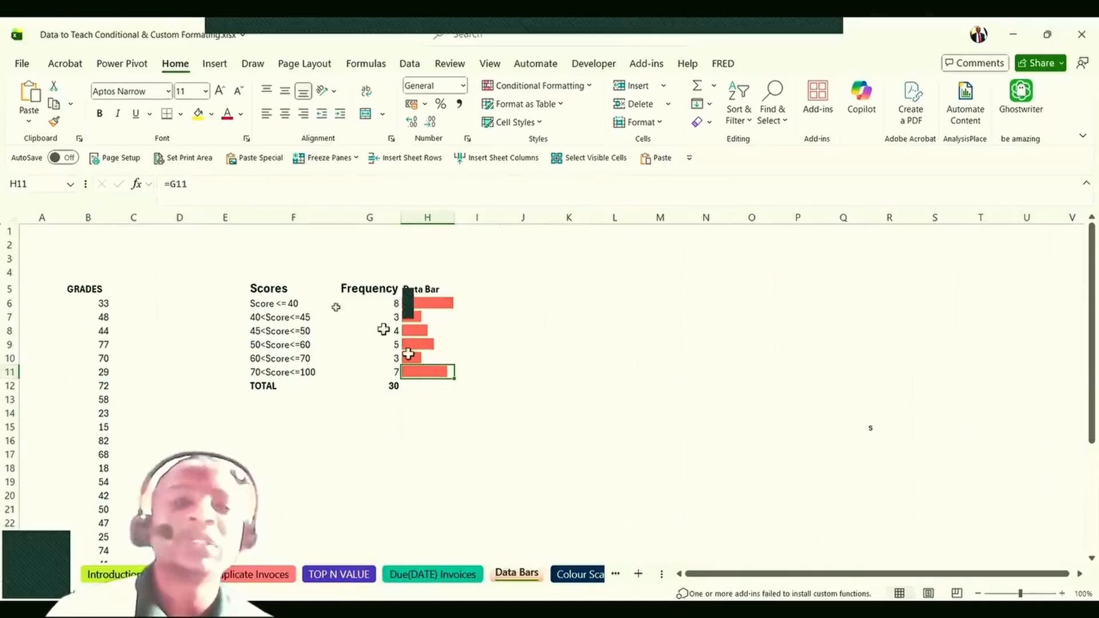
left_click(295, 304)
left_click(292, 330)
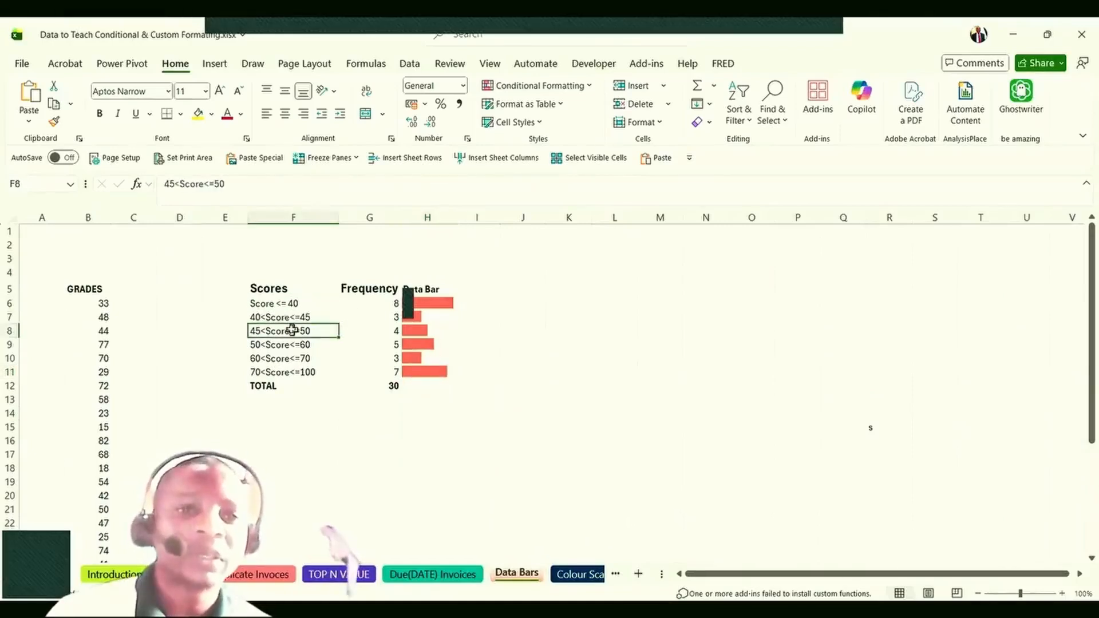
left_click(355, 307)
left_click(358, 327)
left_click(364, 357)
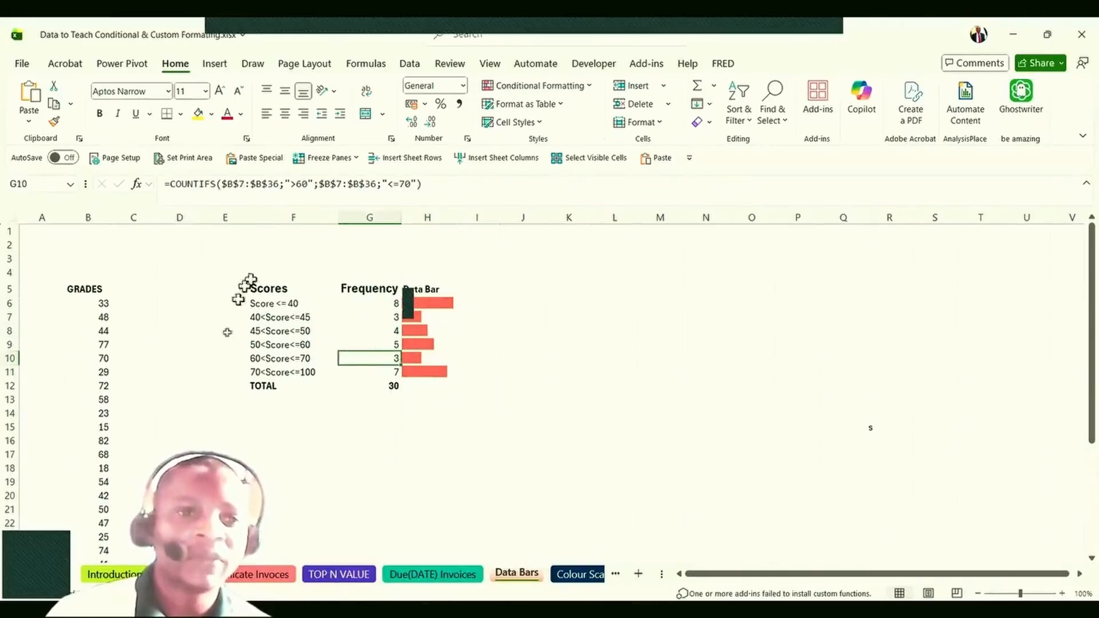
scroll(71, 410, "down", 3)
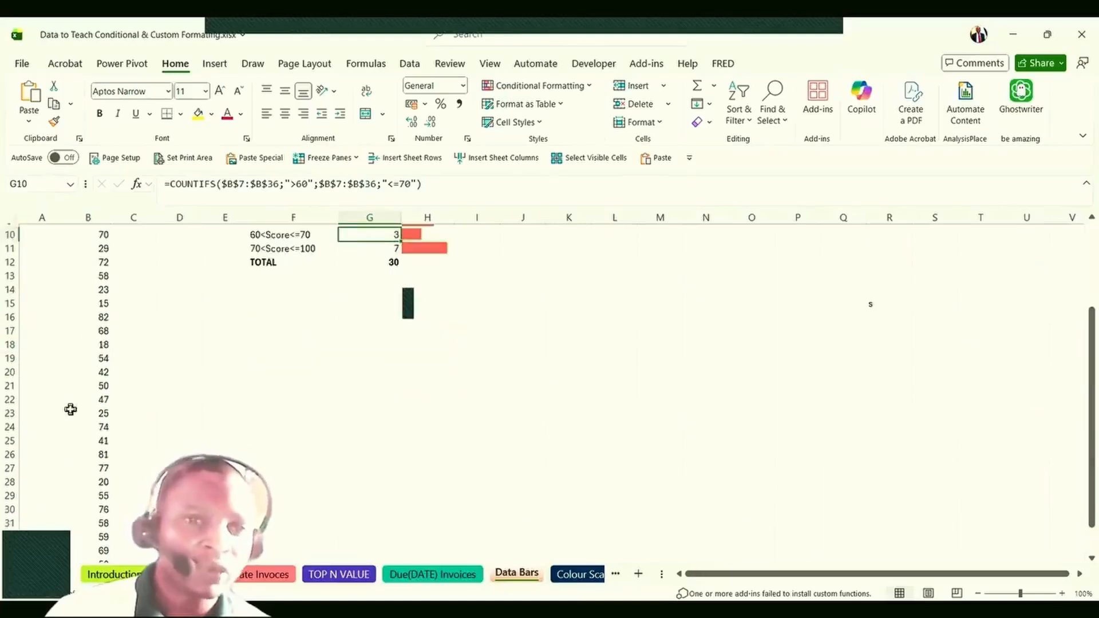
scroll(73, 410, "up", 2)
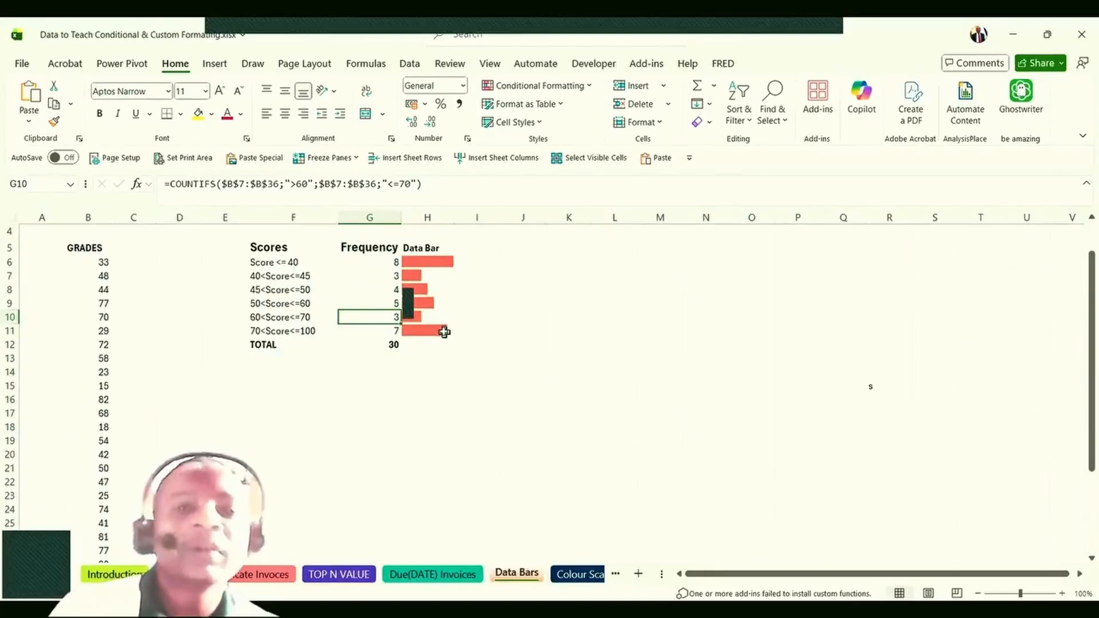
Select the data bar range H6:H11 and bring up Conditional Formatting.
left_click(423, 303)
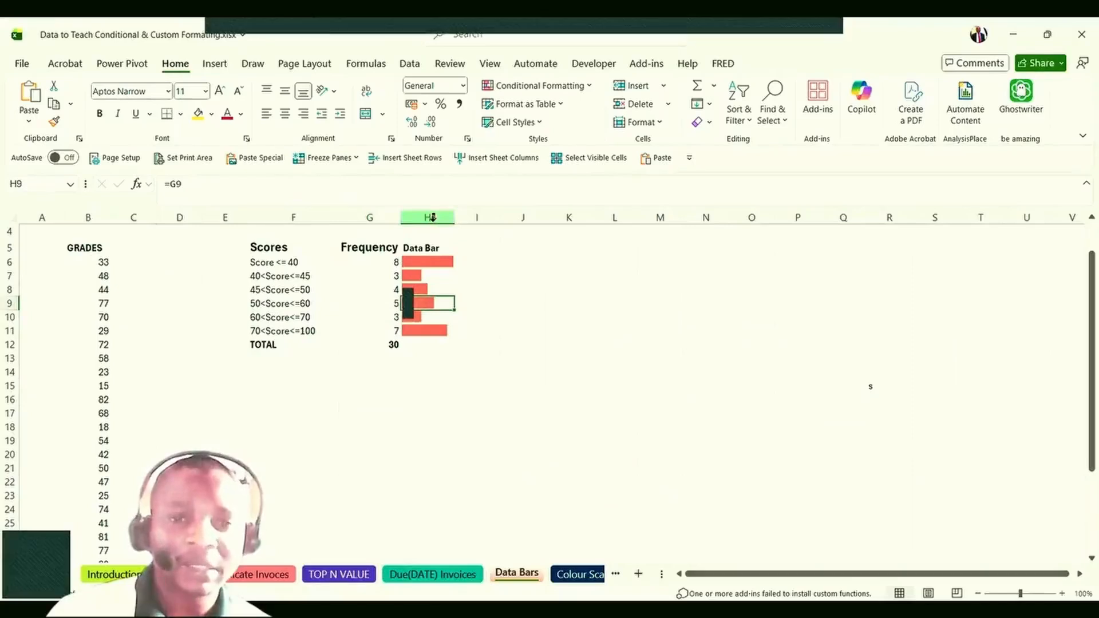
left_click_drag(426, 257, 422, 330)
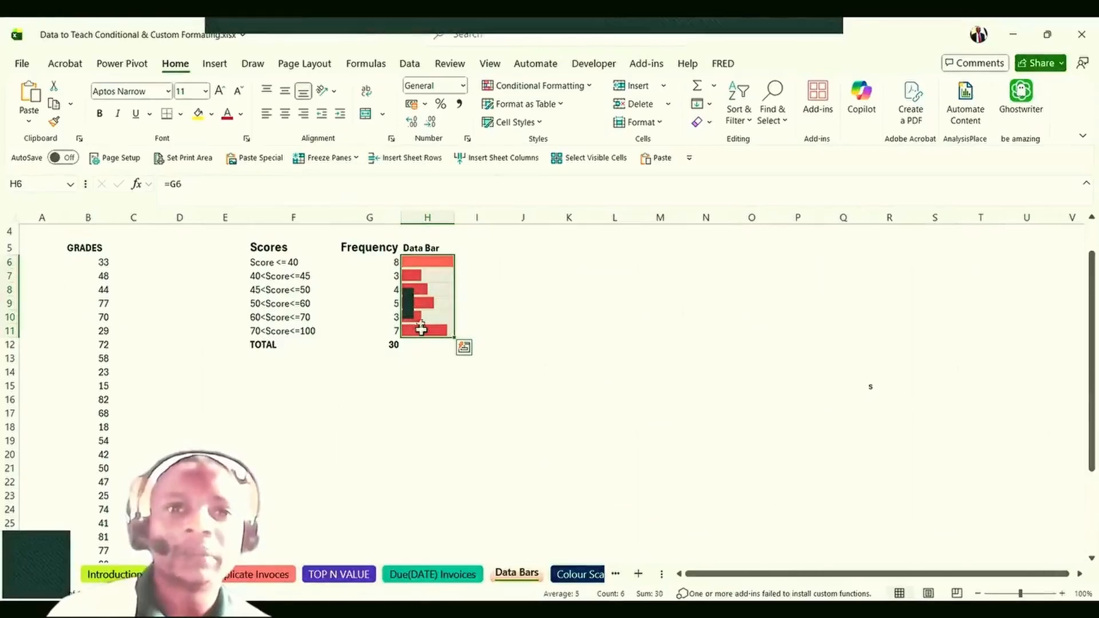
left_click(561, 87)
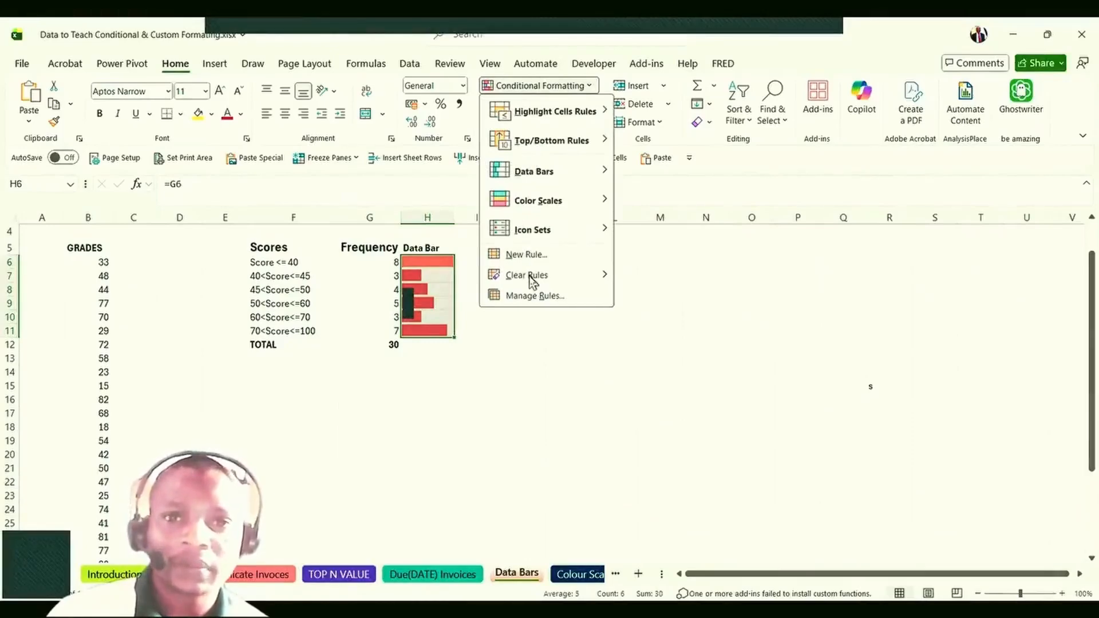
Clear H6:H11's rules and add a solid blue Data Bar rule with Automatic minimum and maximum.
mouse_move(532, 281)
left_click(690, 278)
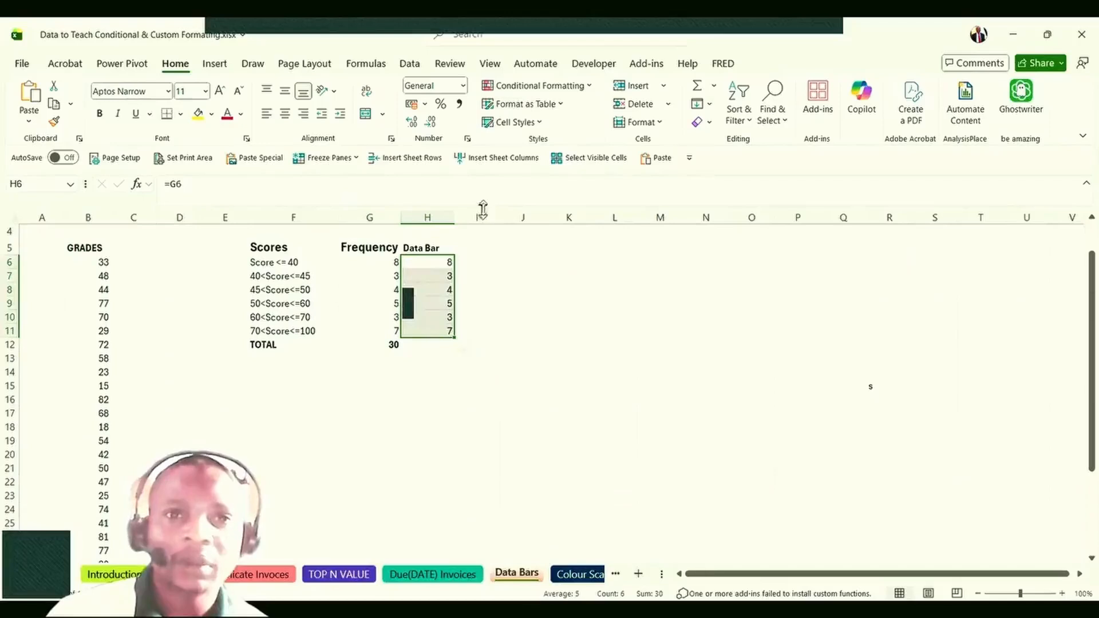
left_click(560, 92)
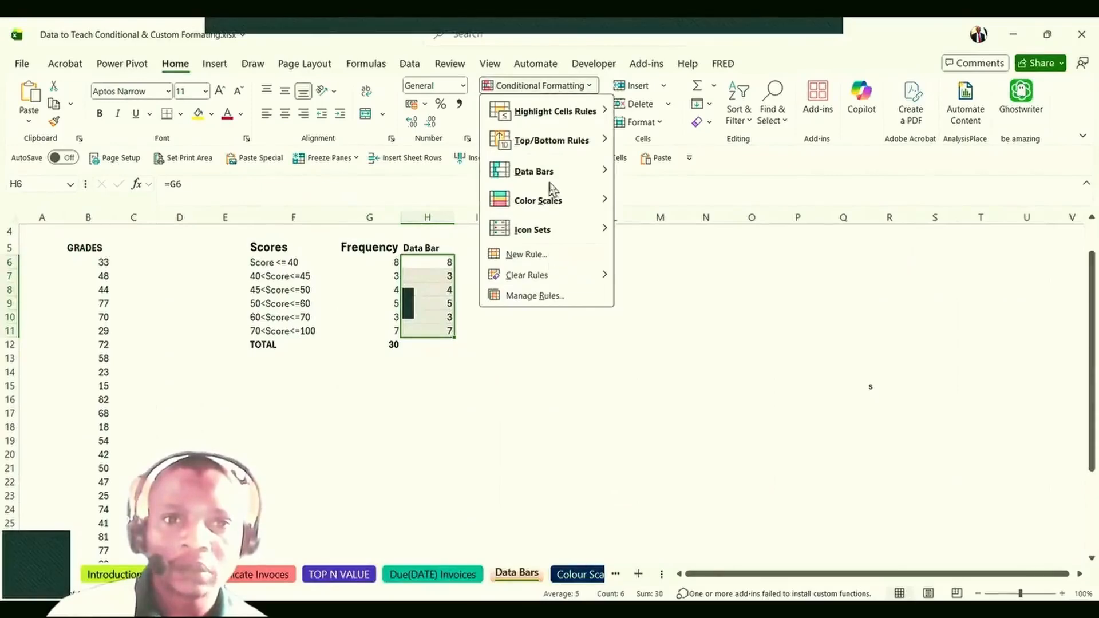
mouse_move(553, 183)
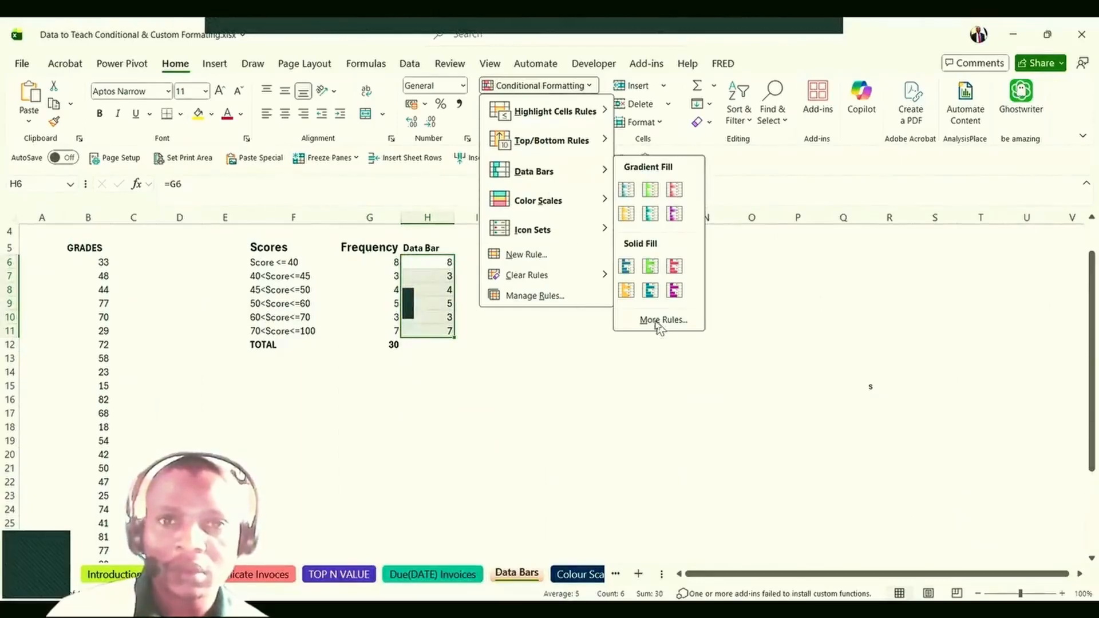
left_click(662, 319)
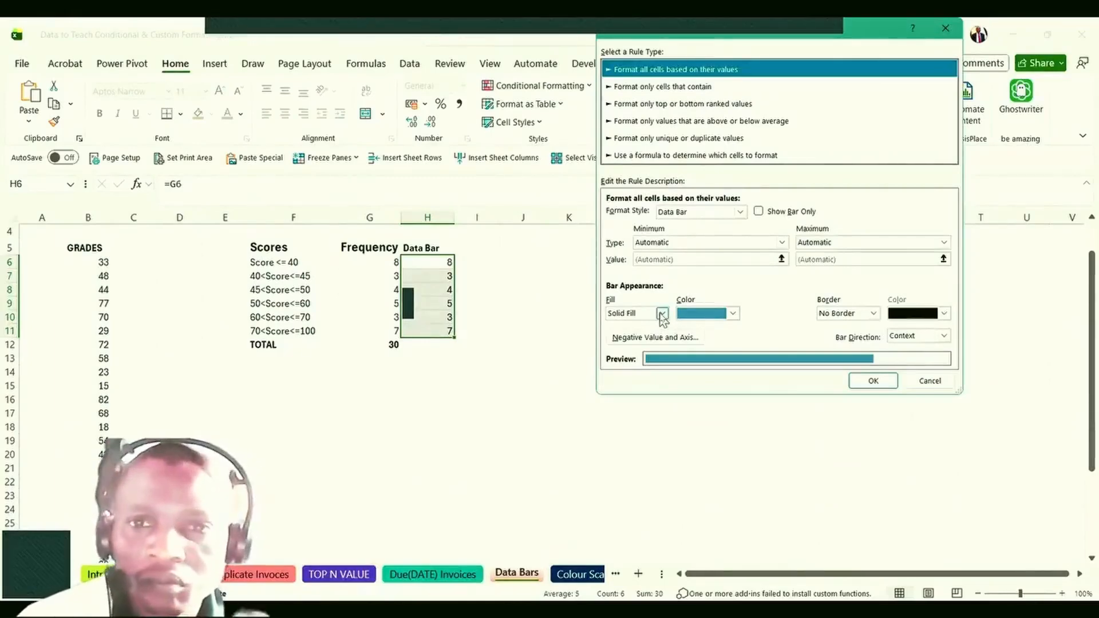
left_click(740, 213)
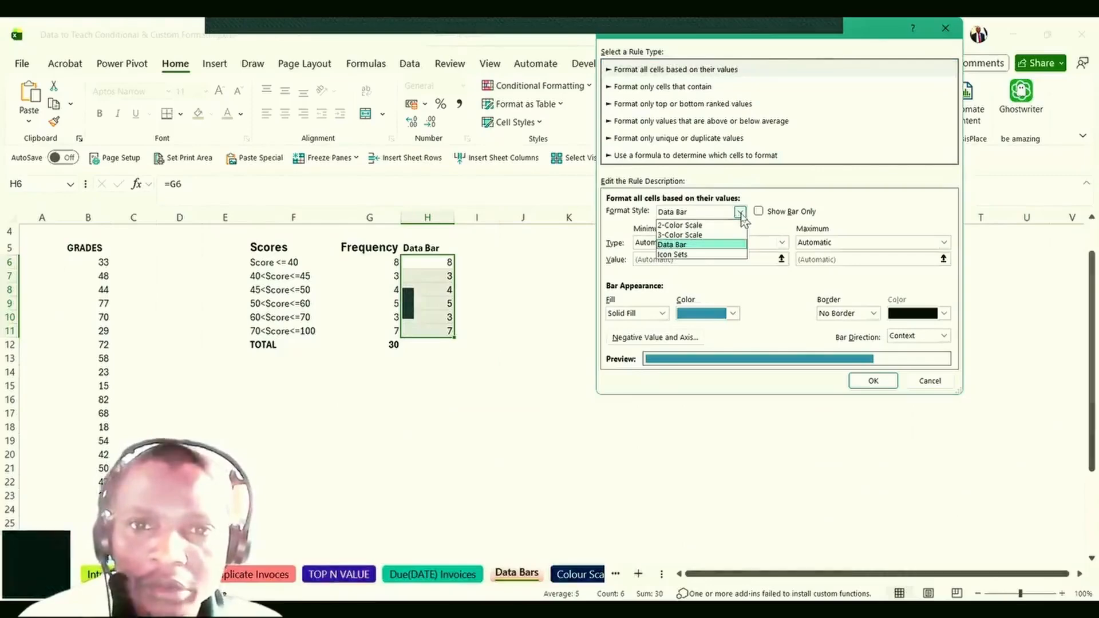
left_click(700, 245)
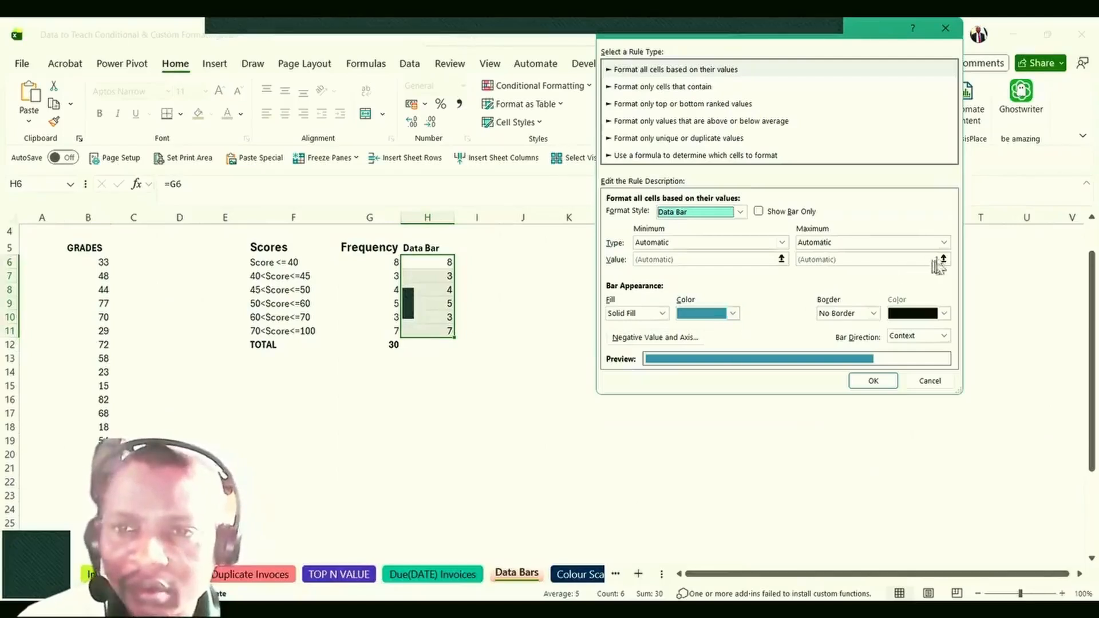
left_click(944, 243)
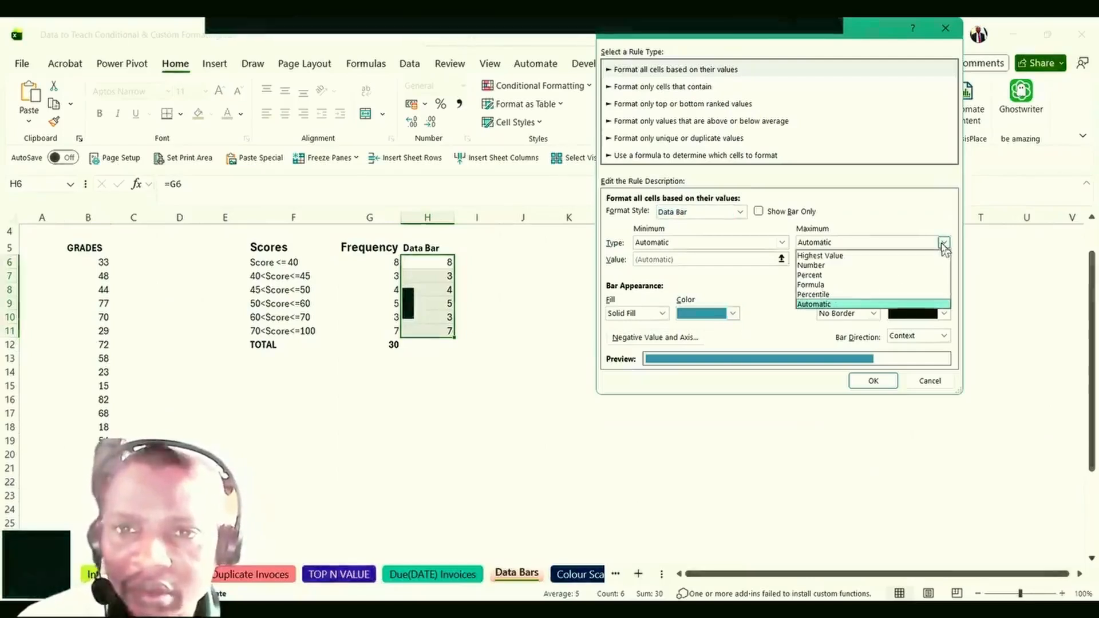
left_click(944, 243)
left_click(873, 382)
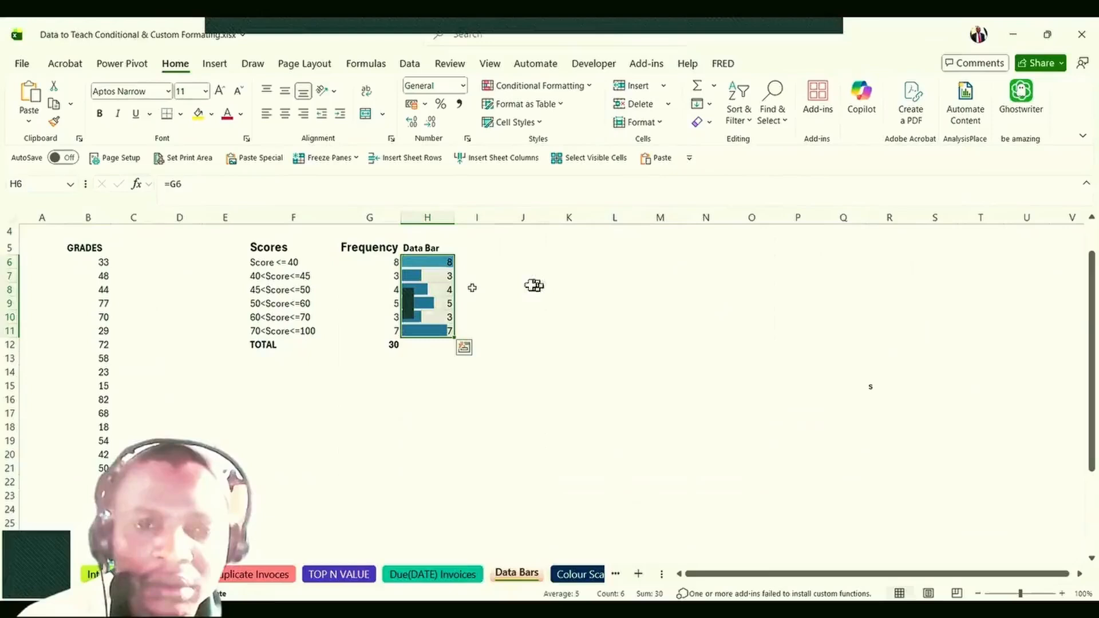
Check the linked formulas in H6 and H11, then widen the Data Bar column H.
left_click(437, 265)
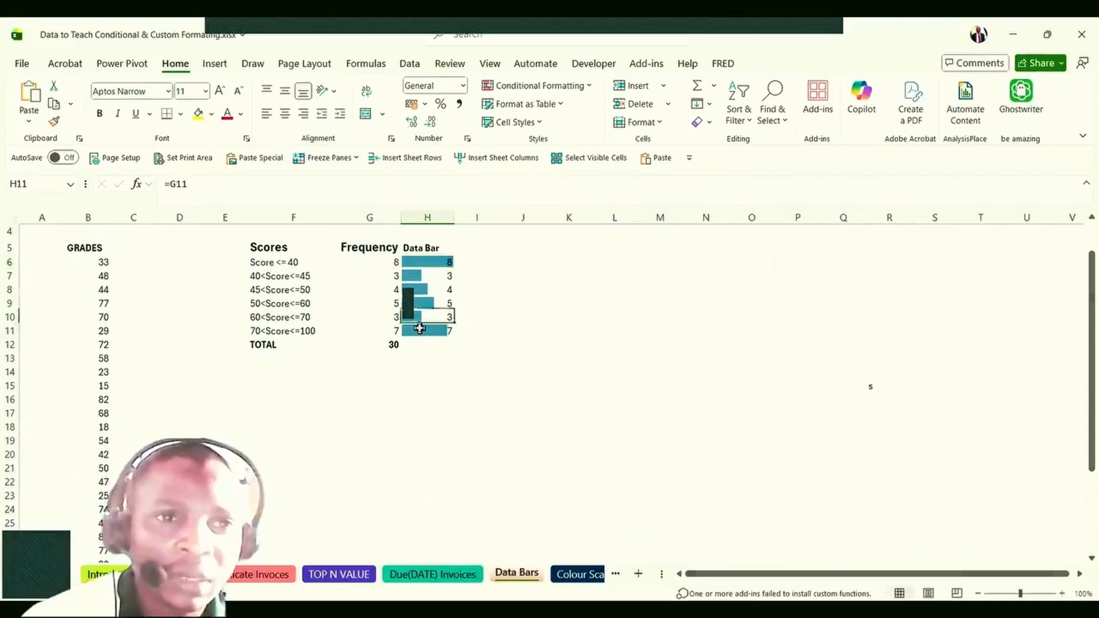
left_click(421, 329)
left_click(435, 261)
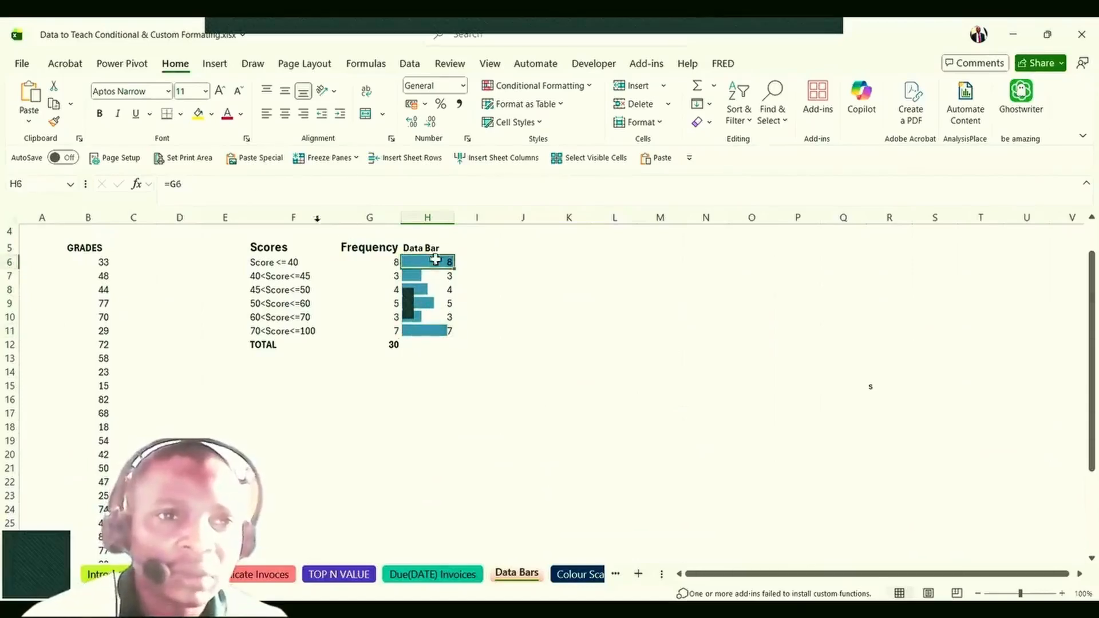
left_click(211, 185)
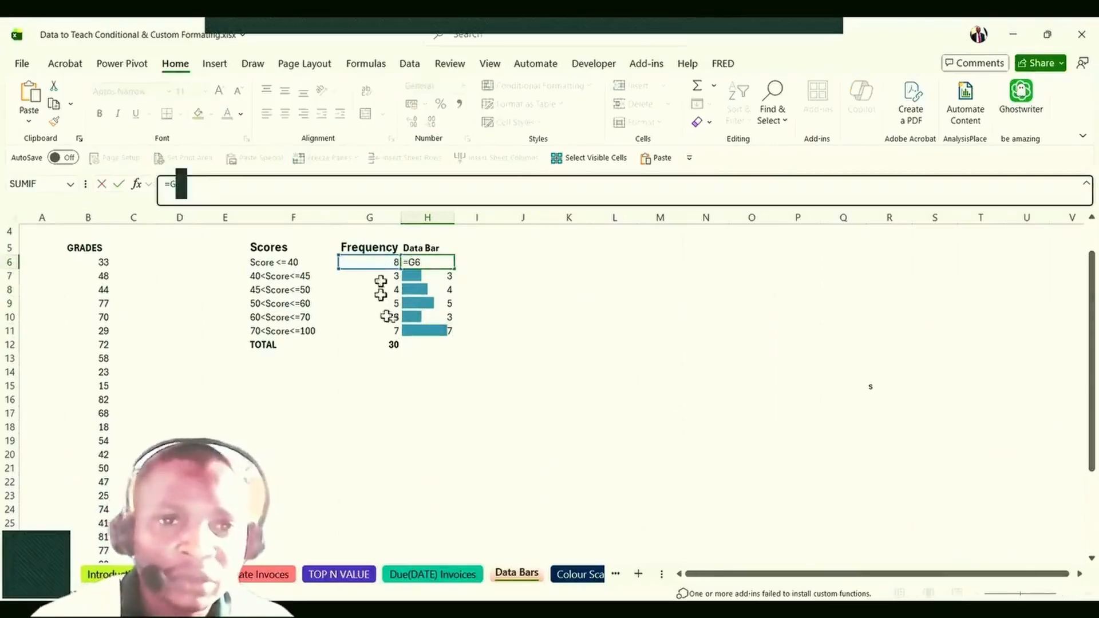
left_click(420, 314)
left_click_drag(454, 217, 507, 218)
Change H6 to =G6*5 and fill it down to H11, giving 40, 15, 20, 25, 15, 35.
left_click(437, 280)
left_click(440, 260)
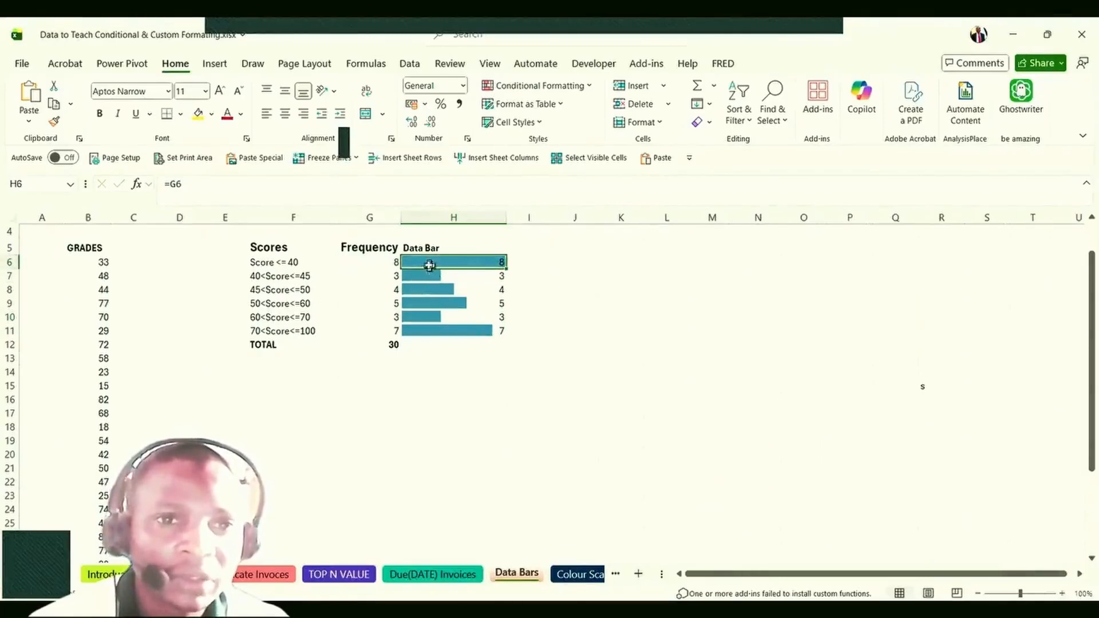
left_click(195, 189)
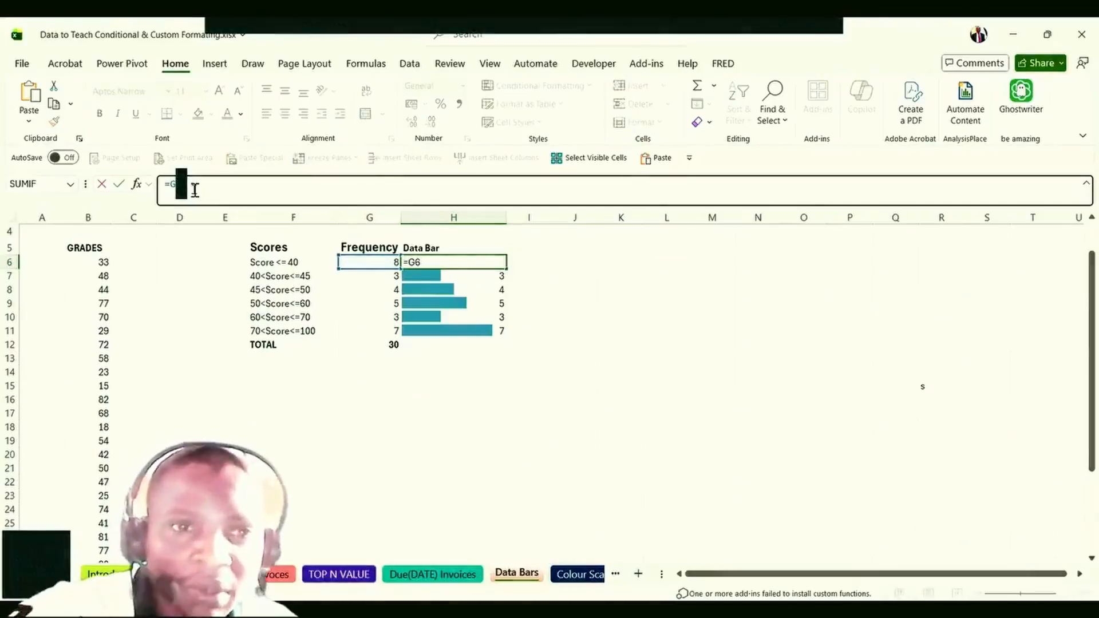
type("*5")
key("Return")
left_click(459, 261)
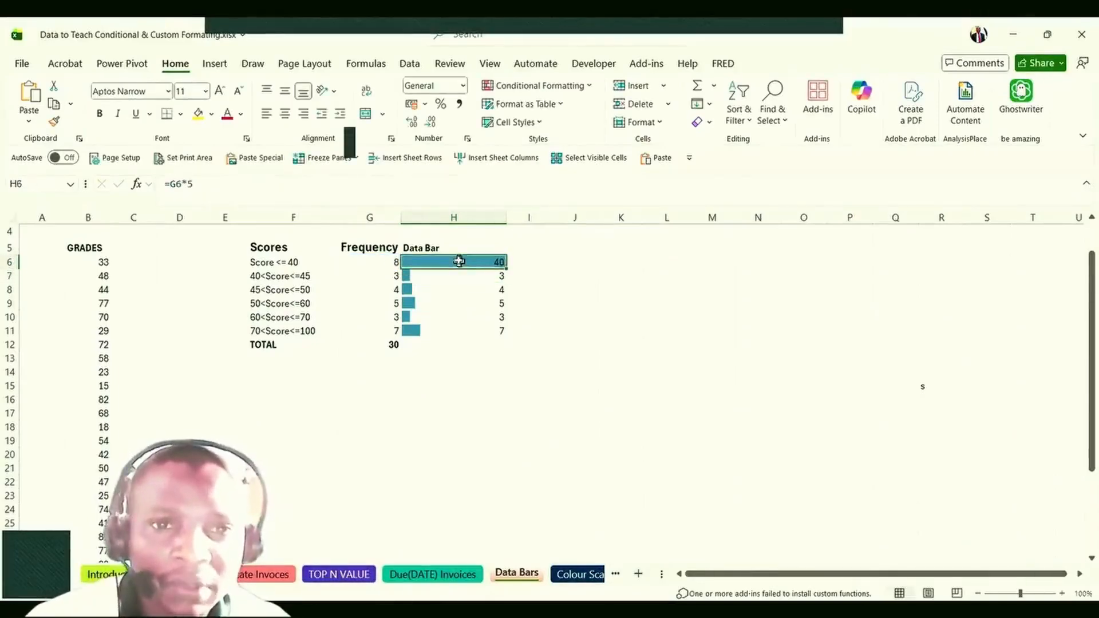
double_click(507, 268)
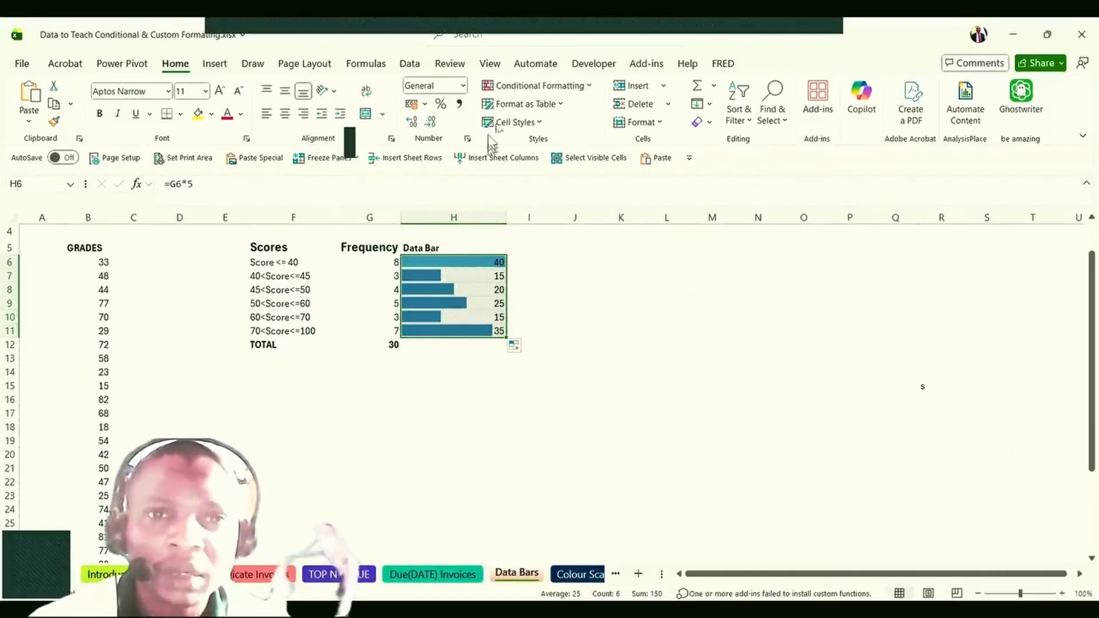
Edit the data bar rule to Show Bar Only and apply it to the Data Bar cells.
left_click(552, 87)
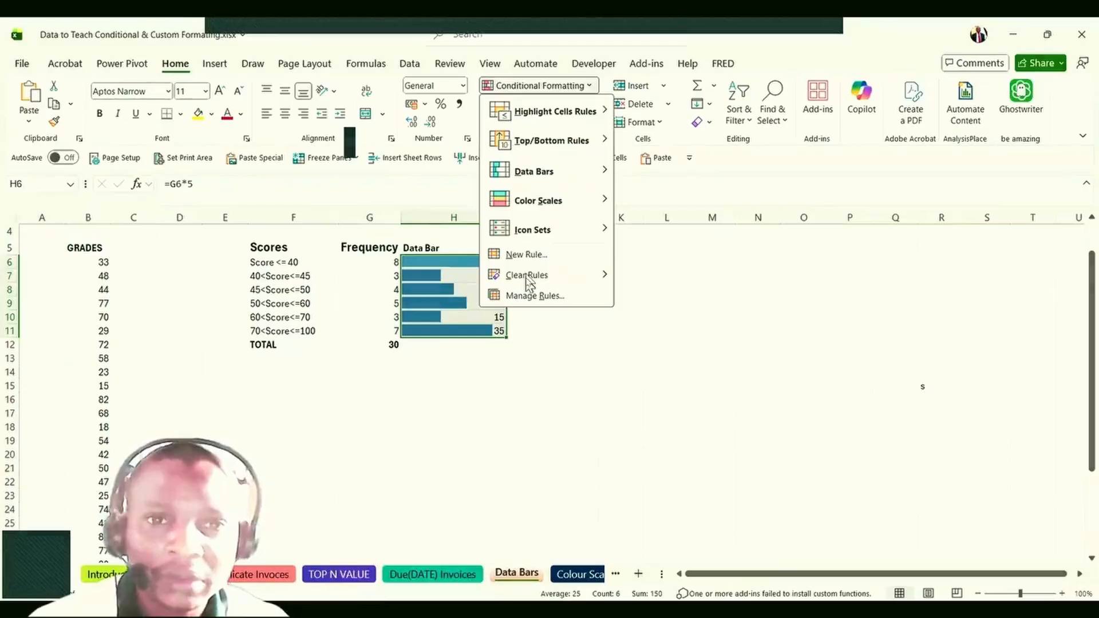
left_click(529, 296)
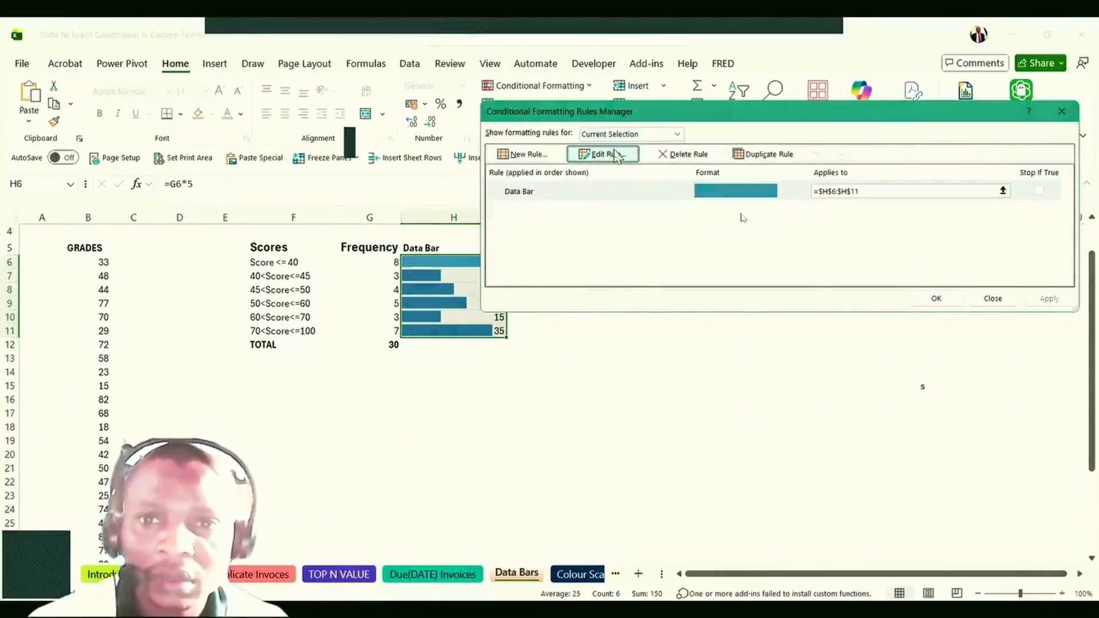
left_click(615, 157)
left_click(760, 212)
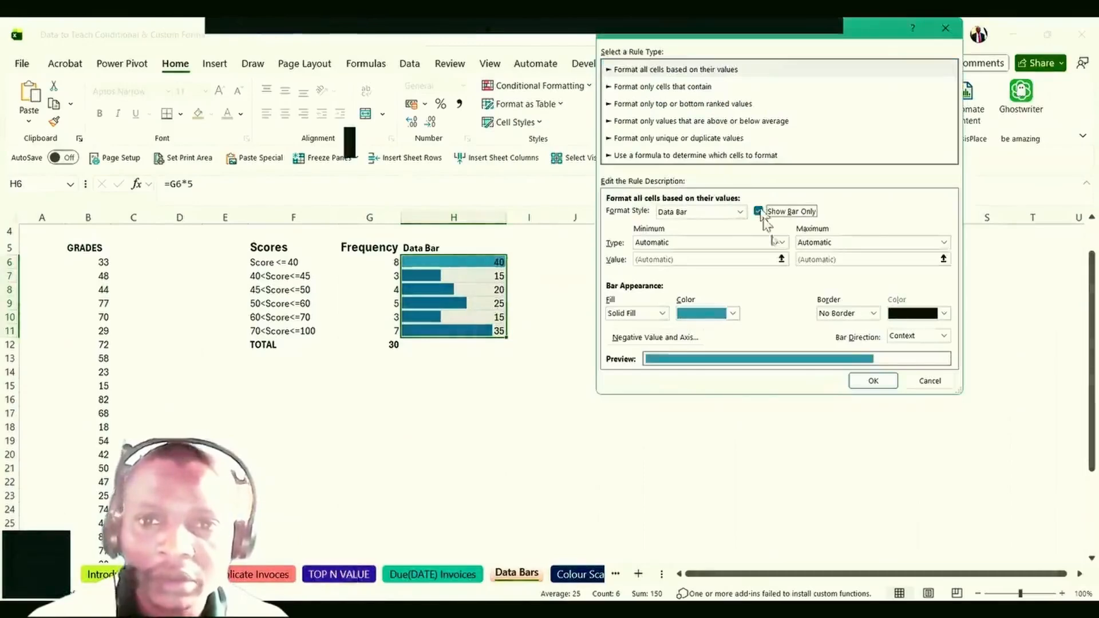
left_click(874, 381)
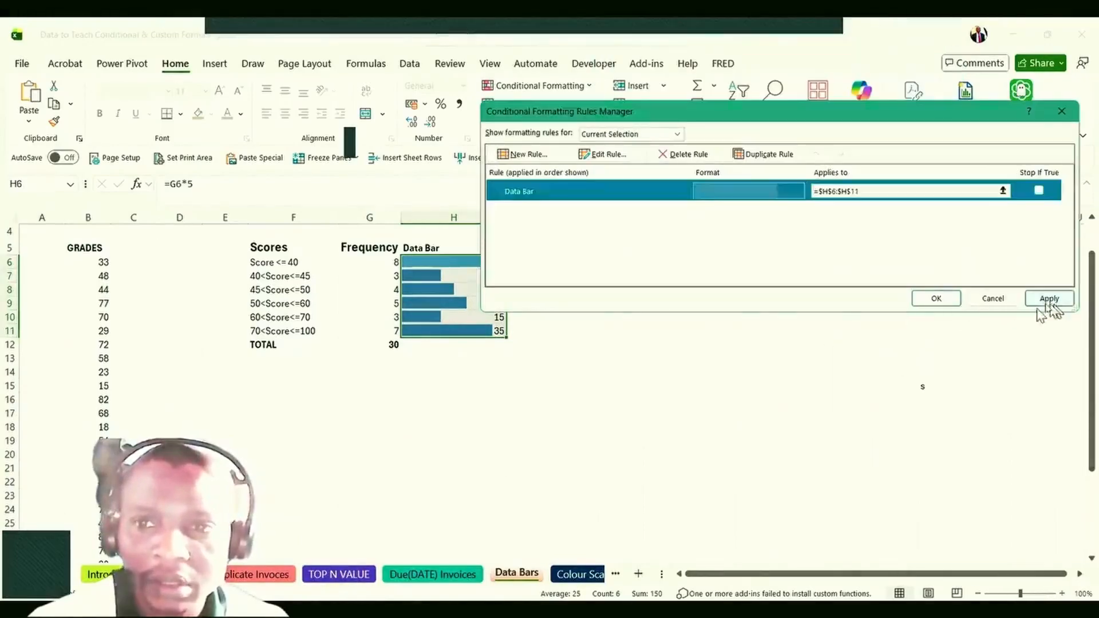
left_click(1048, 304)
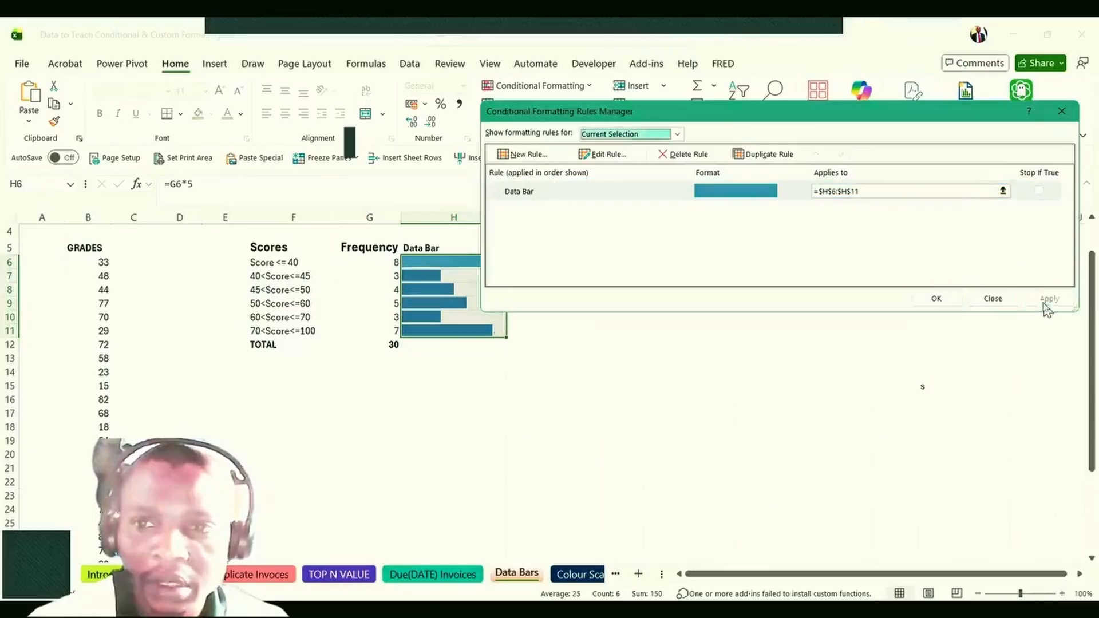
left_click(938, 299)
left_click(479, 434)
Inspect the five-times formulas in H8 and H9 and the frequency formula in G8.
left_click(442, 264)
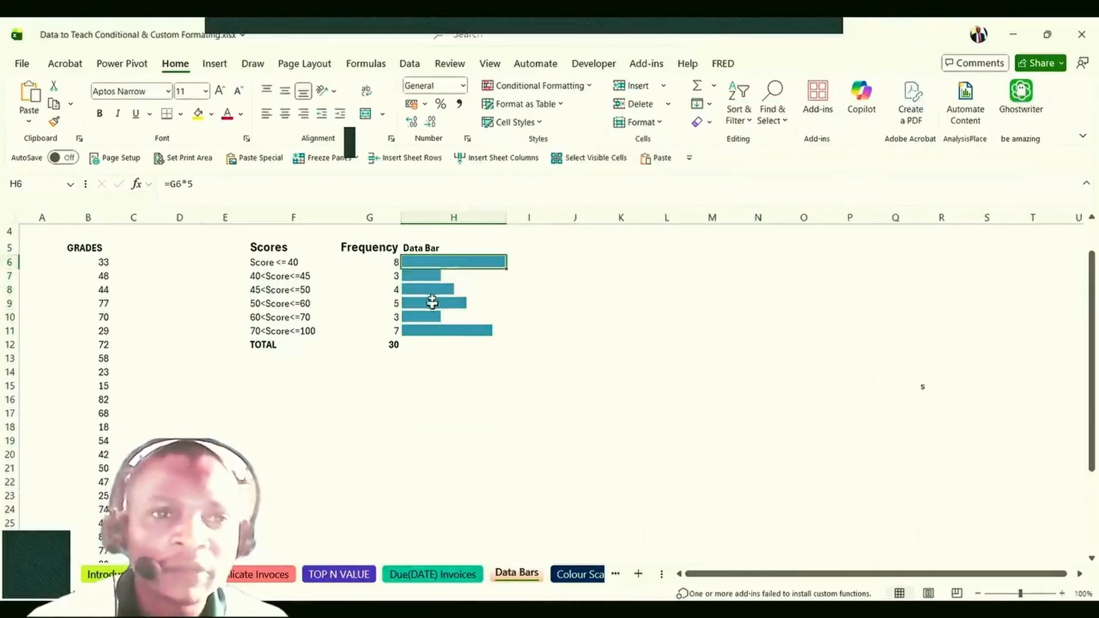
left_click(428, 292)
left_click(206, 192)
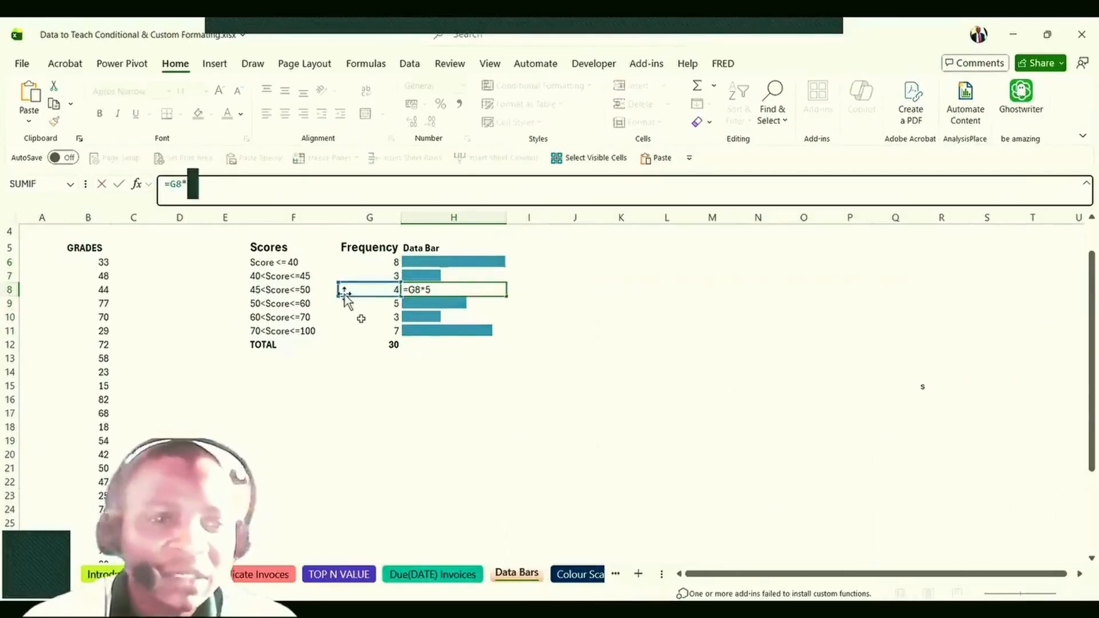
key("Escape")
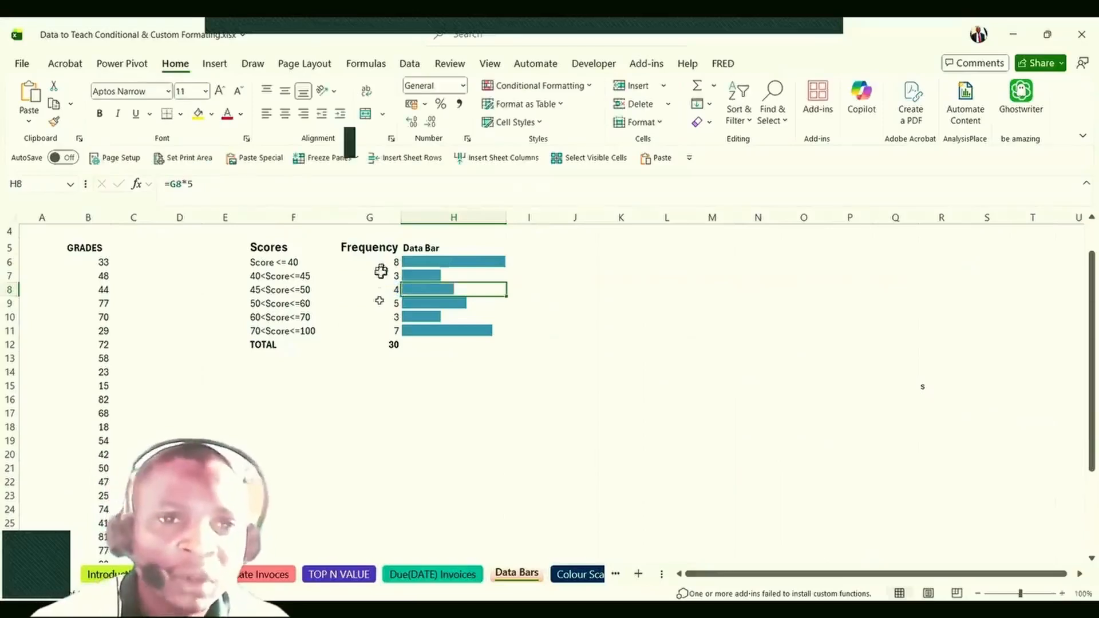
left_click(376, 290)
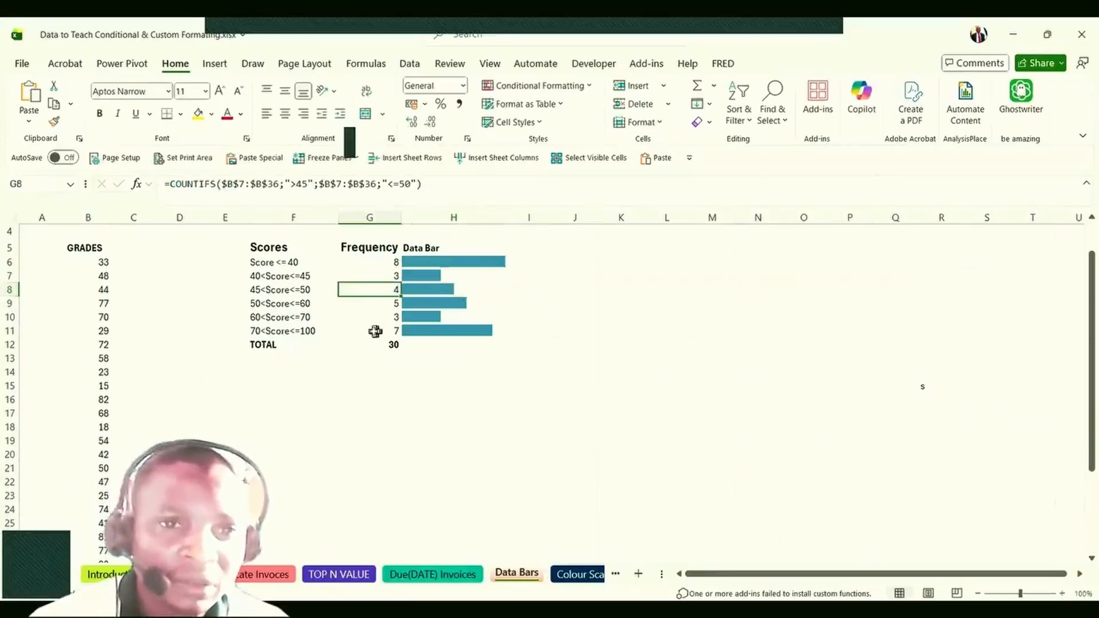
left_click(434, 302)
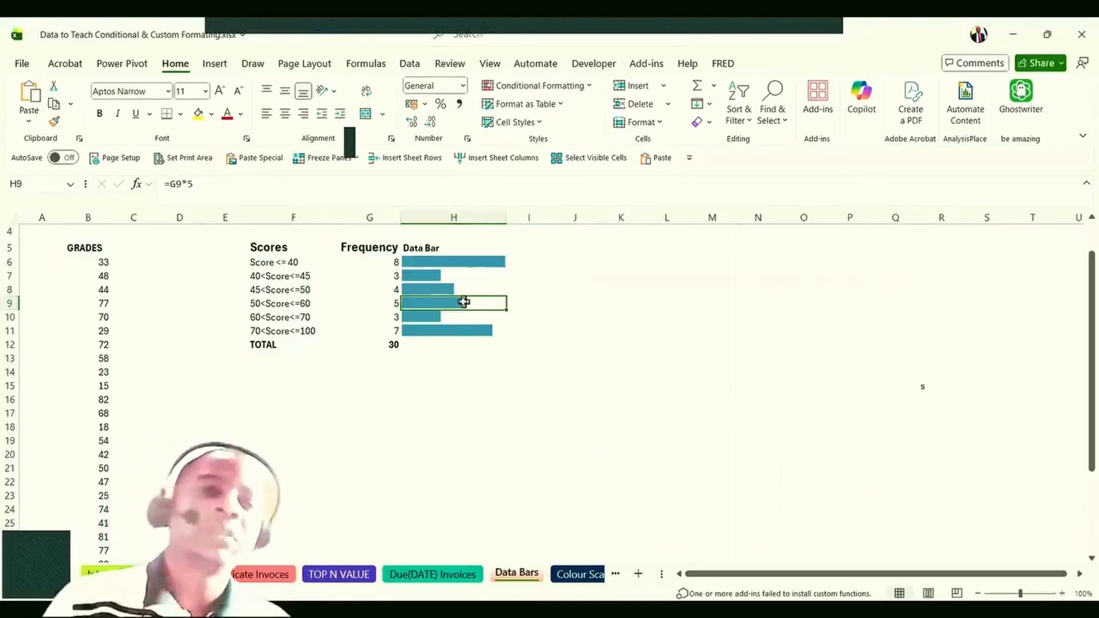
Insert a blank row above the Score <= 40 band, then select header cells F5:H5.
left_click(271, 263)
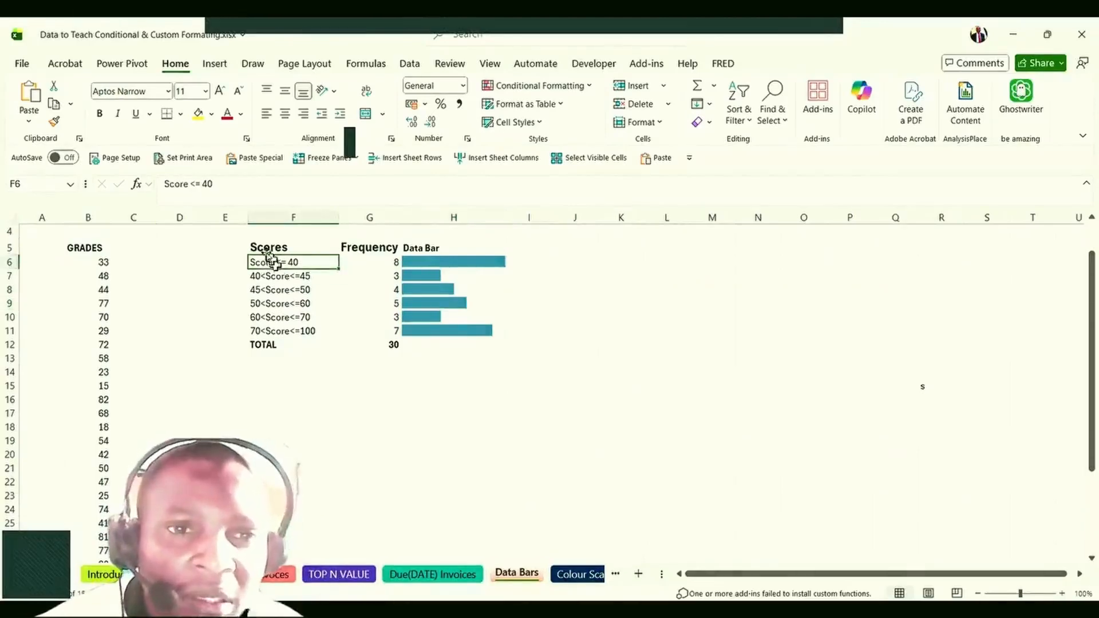
left_click_drag(262, 245, 426, 248)
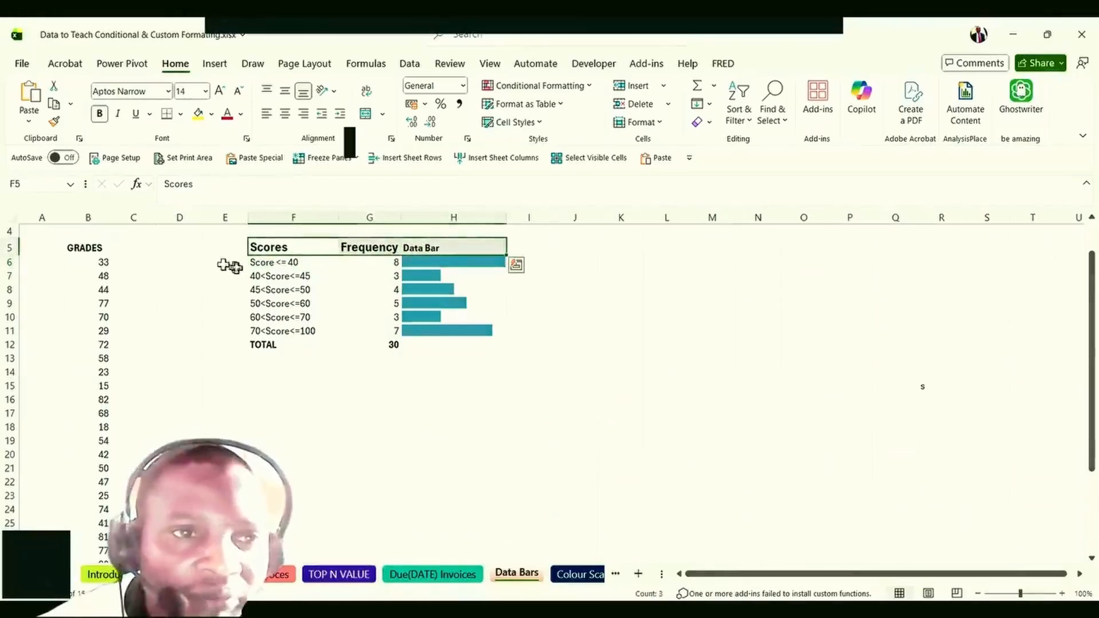
left_click(10, 261)
left_click(620, 87)
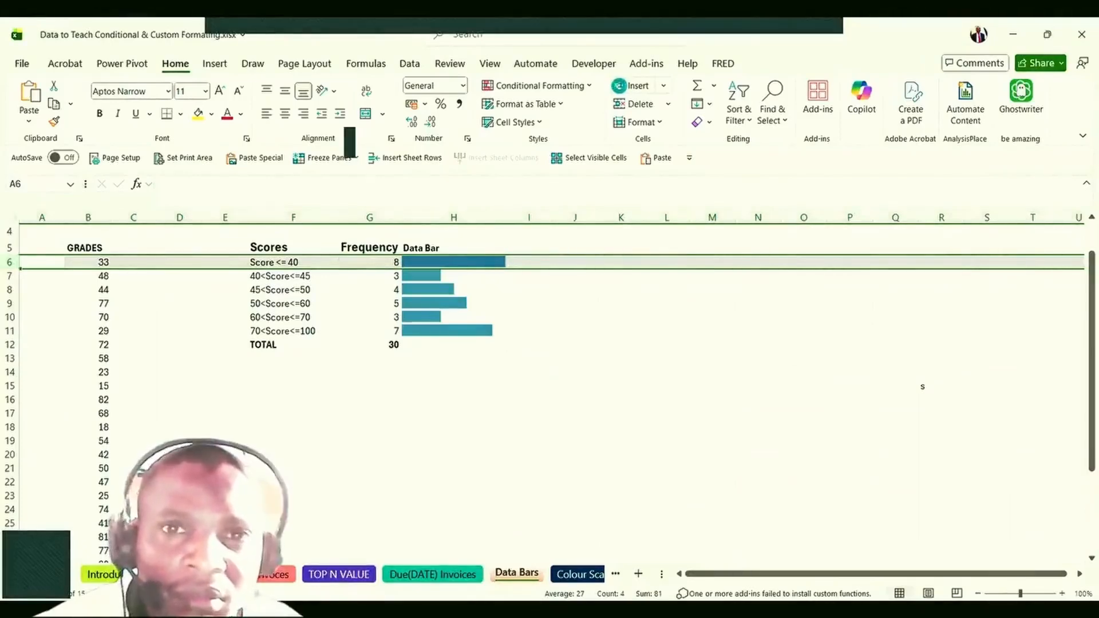
left_click(422, 304)
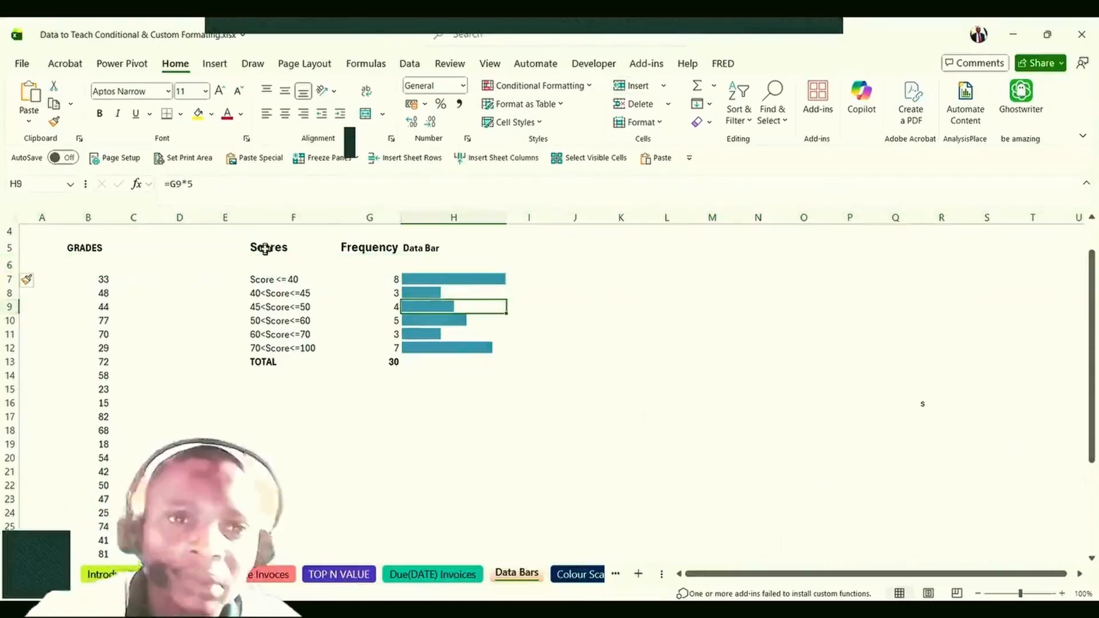
left_click_drag(264, 249, 435, 252)
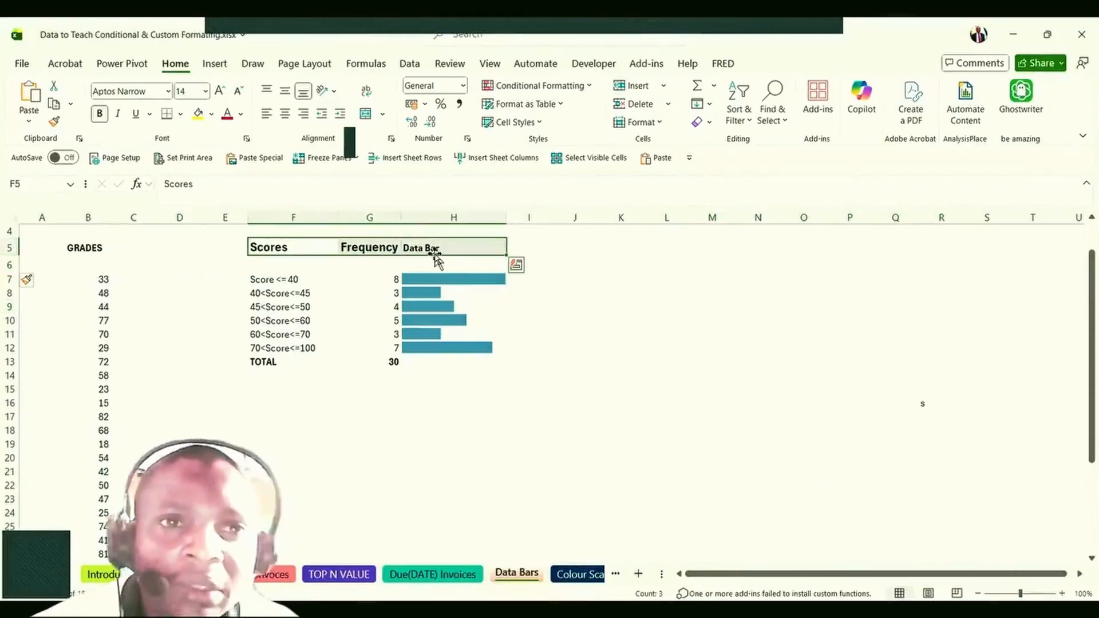
In Format Cells' Border tab, pick the thick line style, trying then clearing bottom and left borders.
left_click(247, 139)
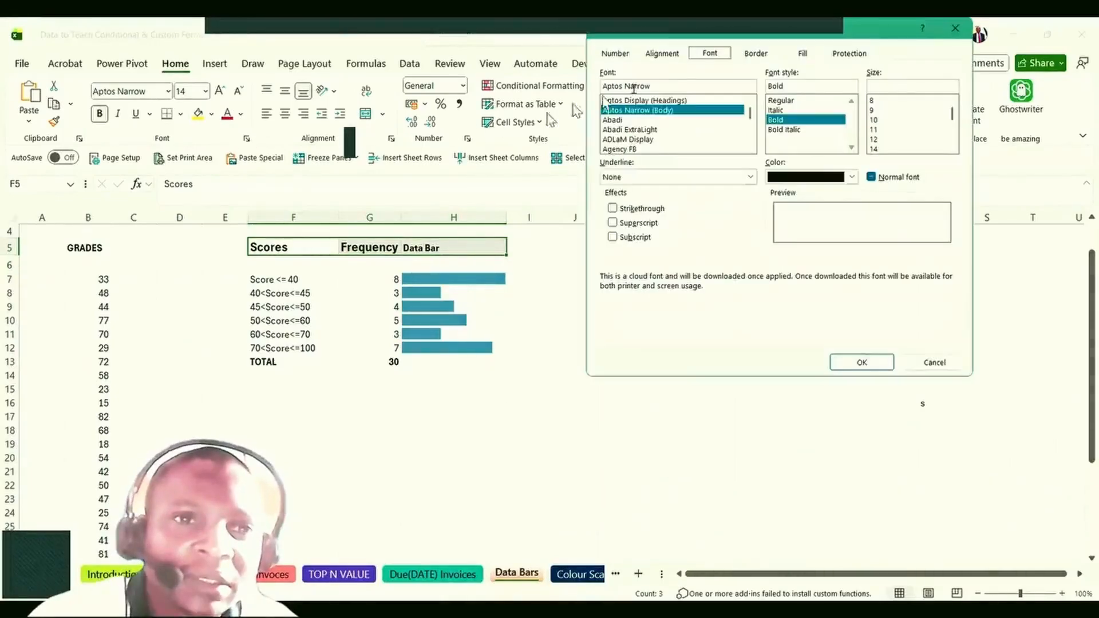
left_click(754, 55)
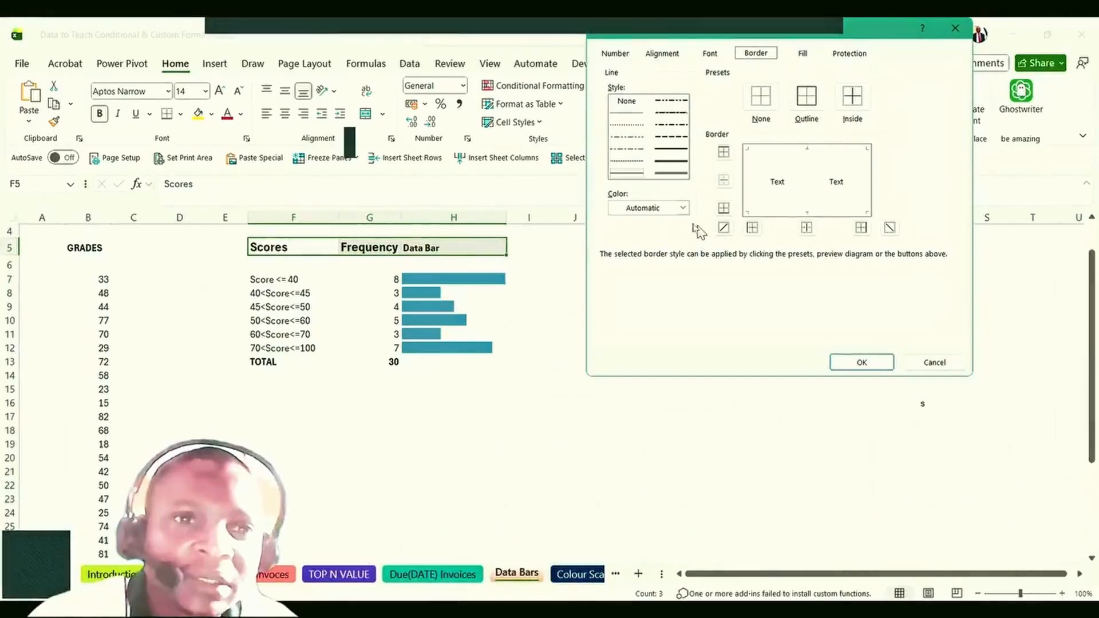
left_click(672, 162)
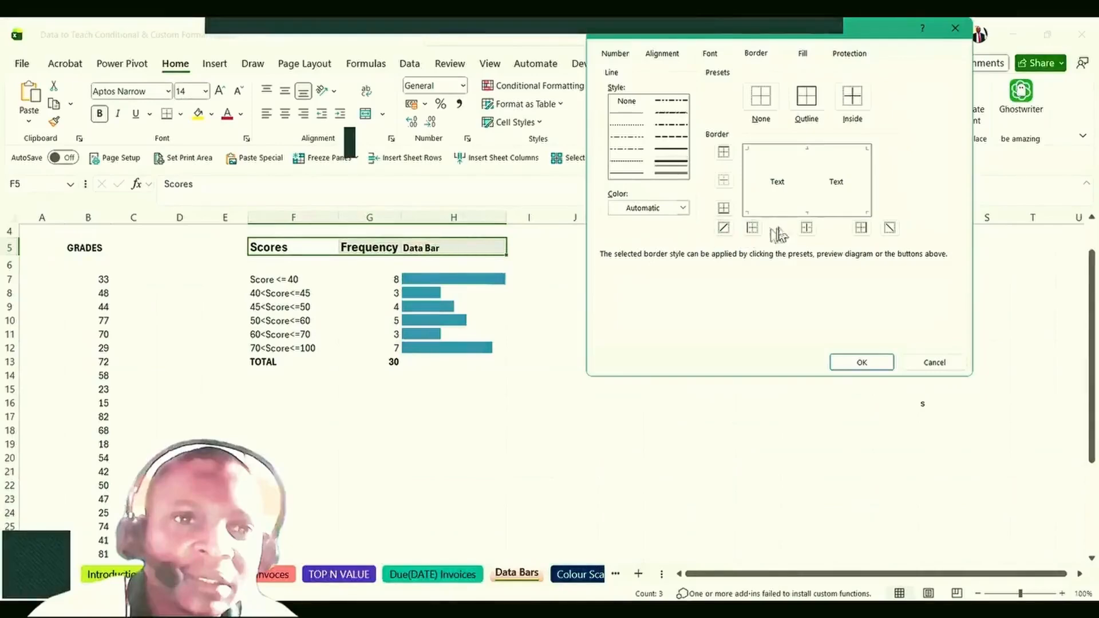
left_click(809, 213)
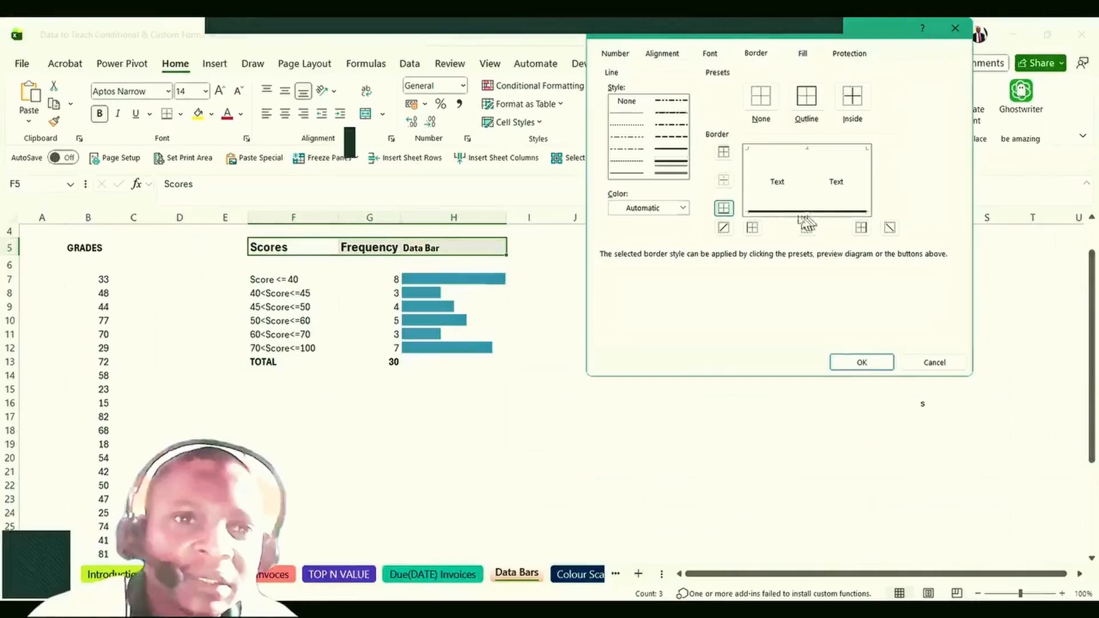
left_click(748, 175)
left_click(781, 213)
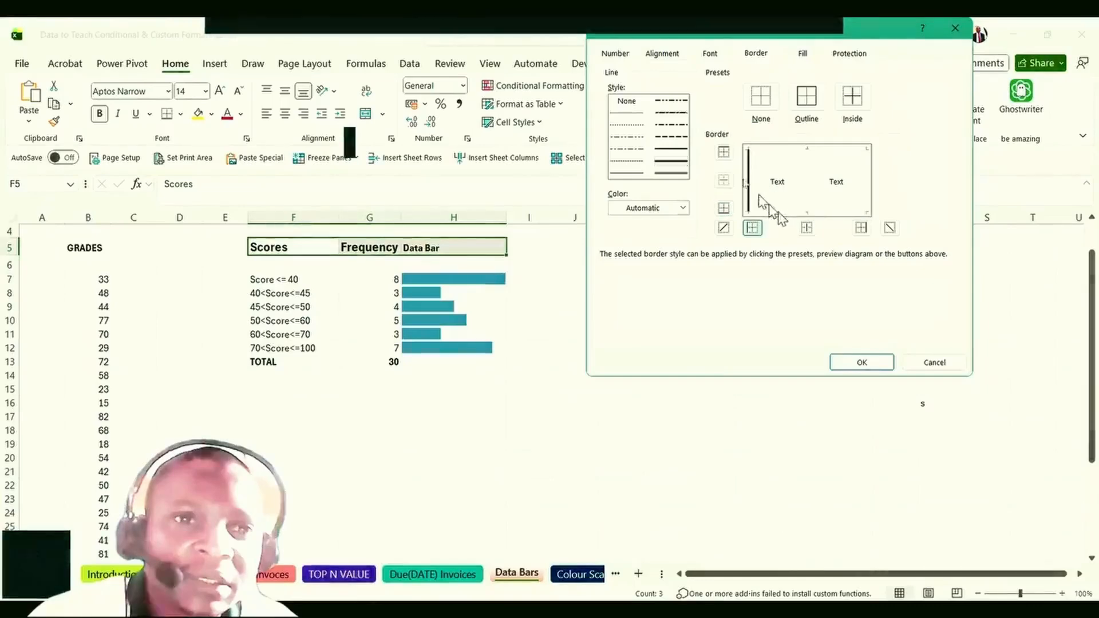
left_click(748, 176)
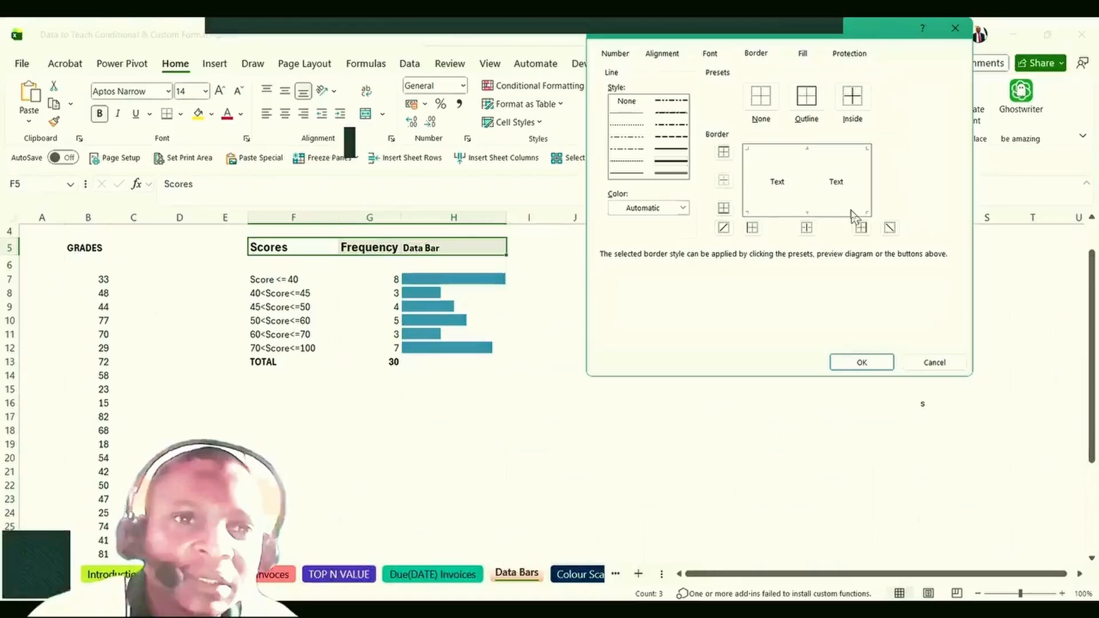
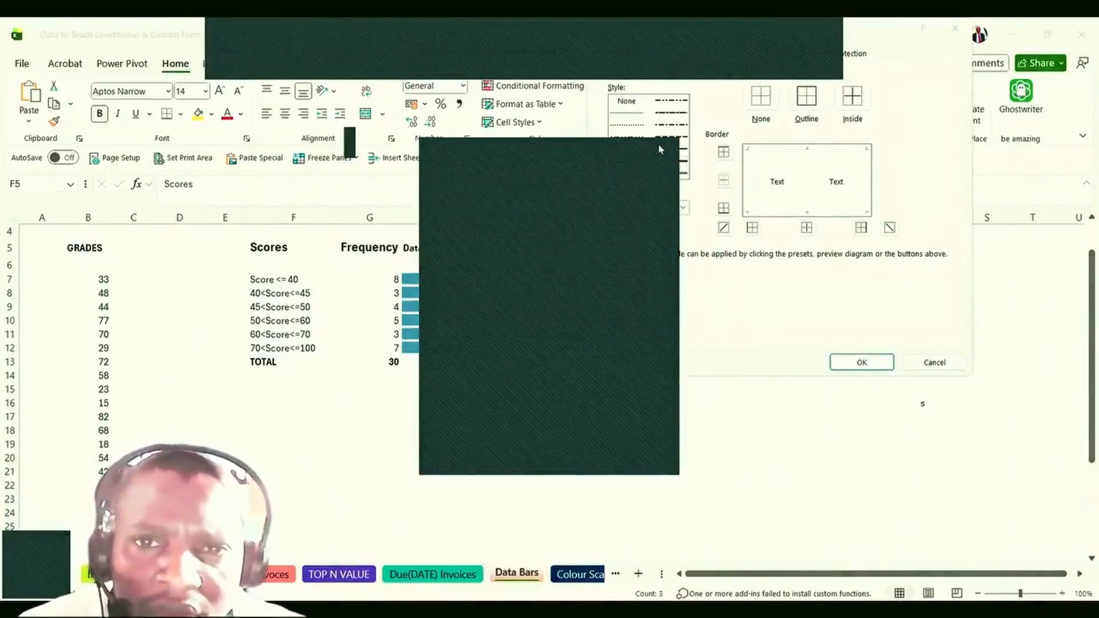
Apply a thick bottom border to the Scores, Frequency and Data Bar headers in Format Cells.
left_click(856, 224)
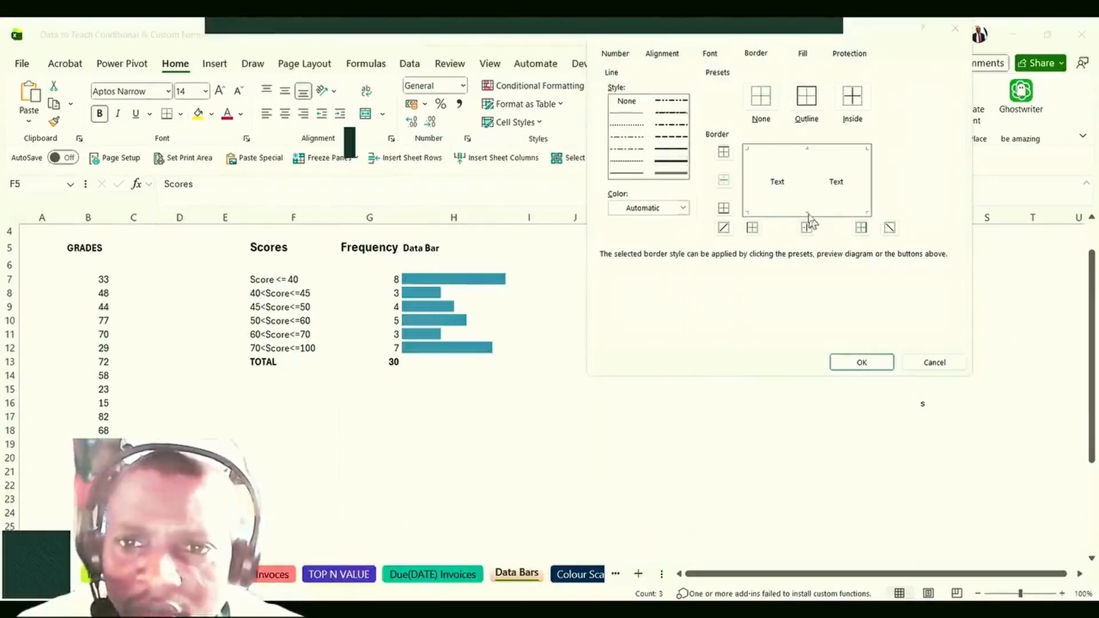
left_click(673, 165)
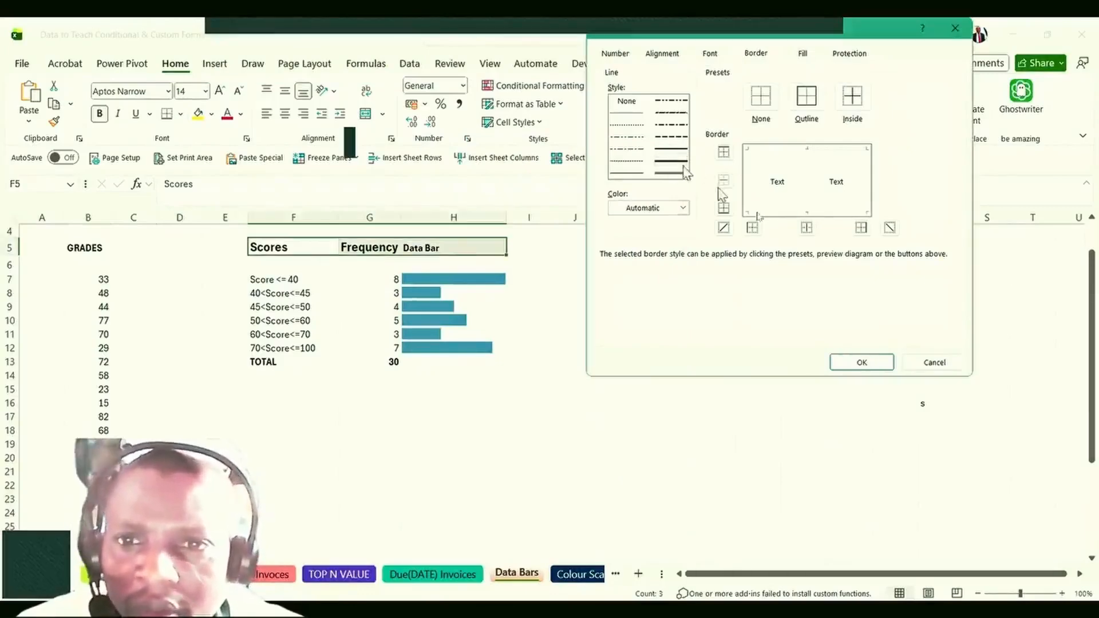
left_click(808, 212)
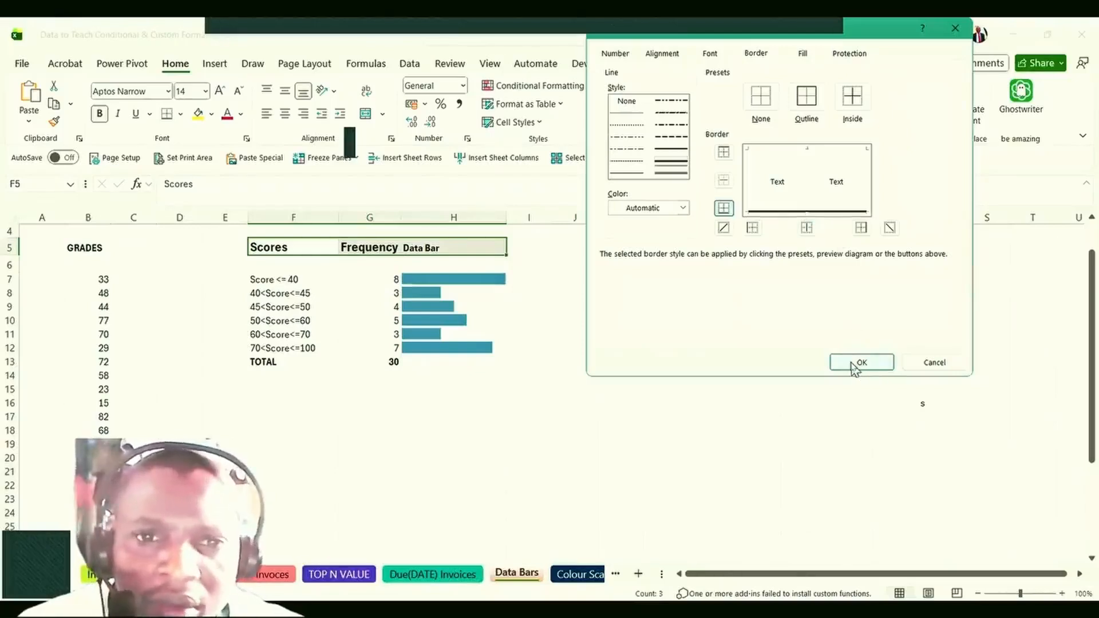
left_click(858, 363)
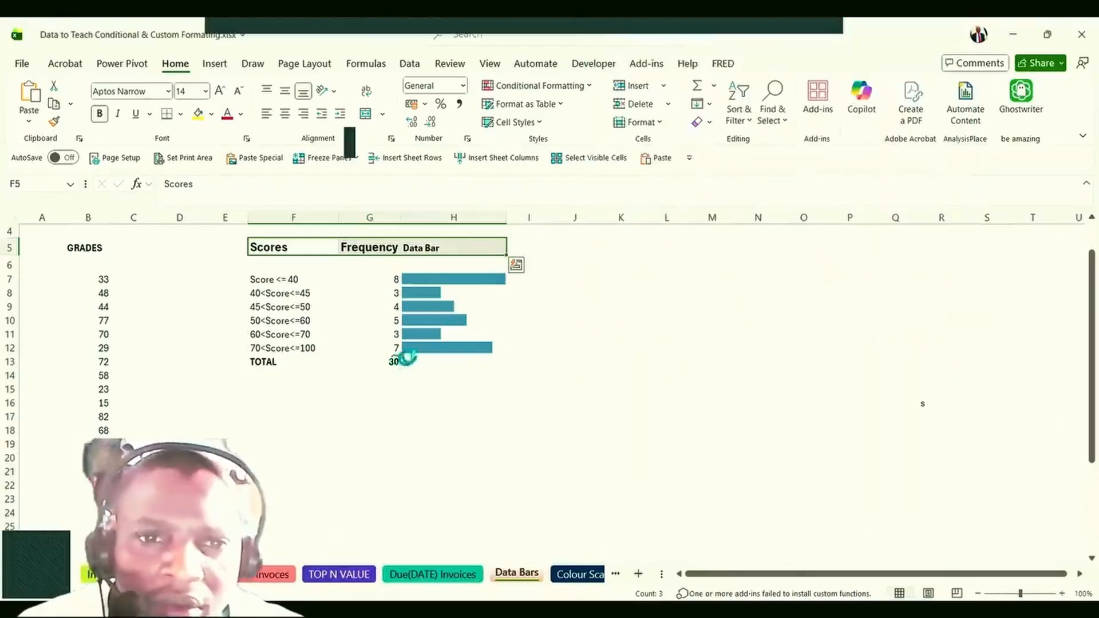
Give every cell of the score bands and frequencies (F6:G13) All Borders.
left_click(347, 311)
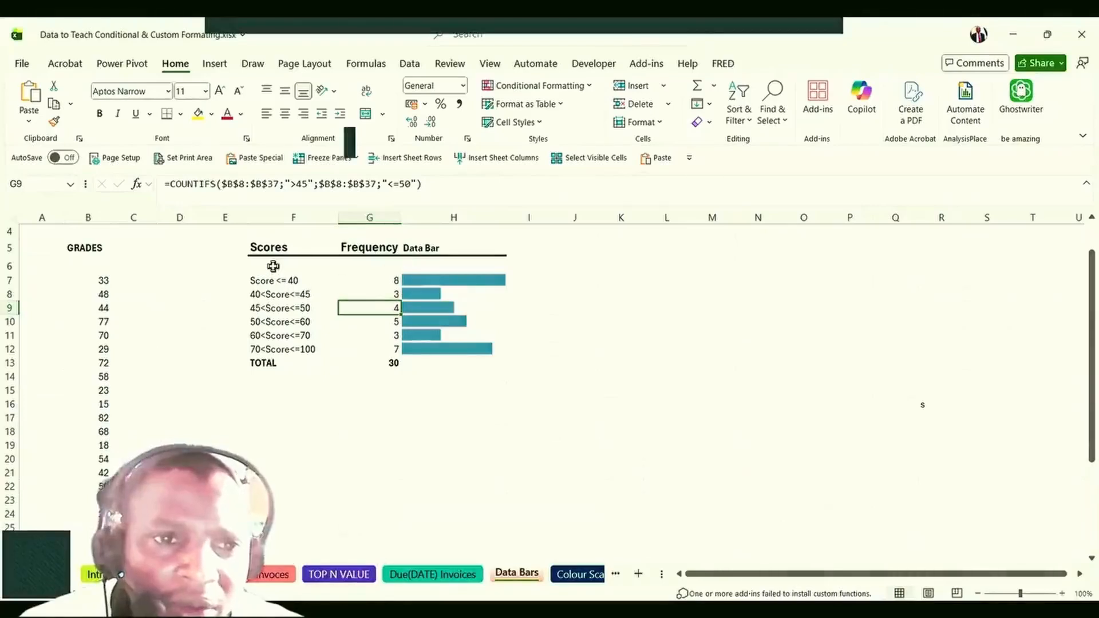
left_click_drag(272, 267, 361, 349)
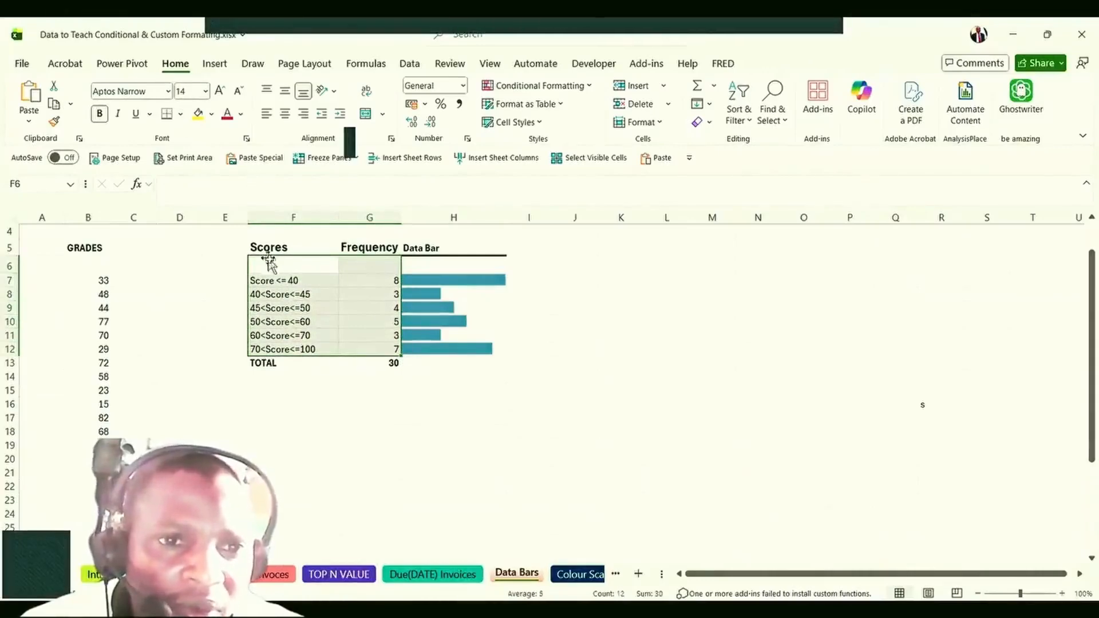
left_click_drag(268, 265, 364, 366)
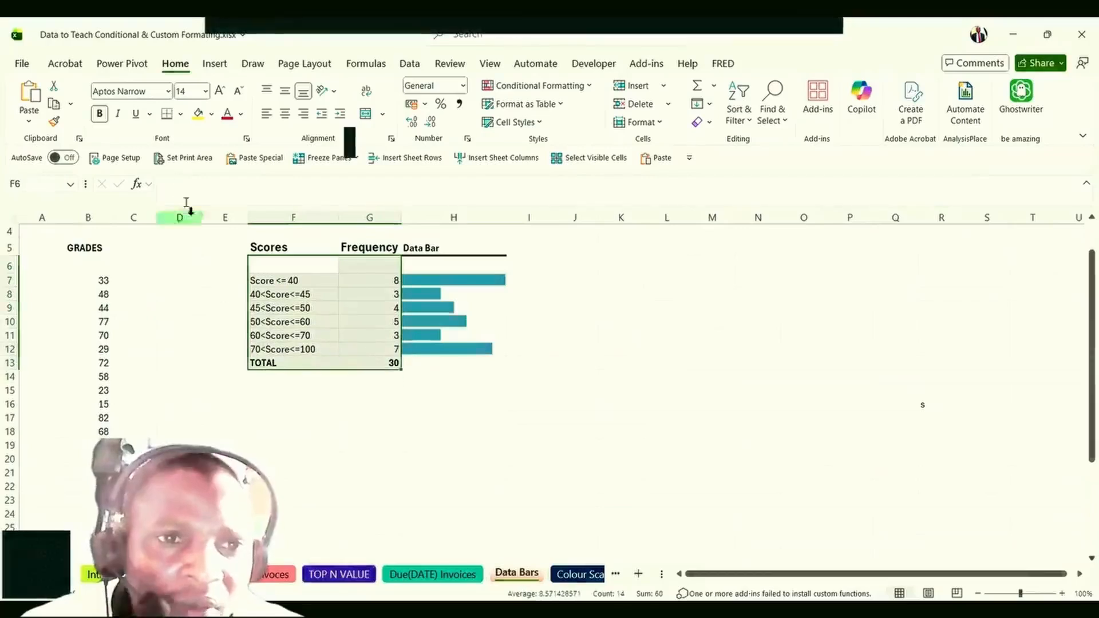
left_click(182, 114)
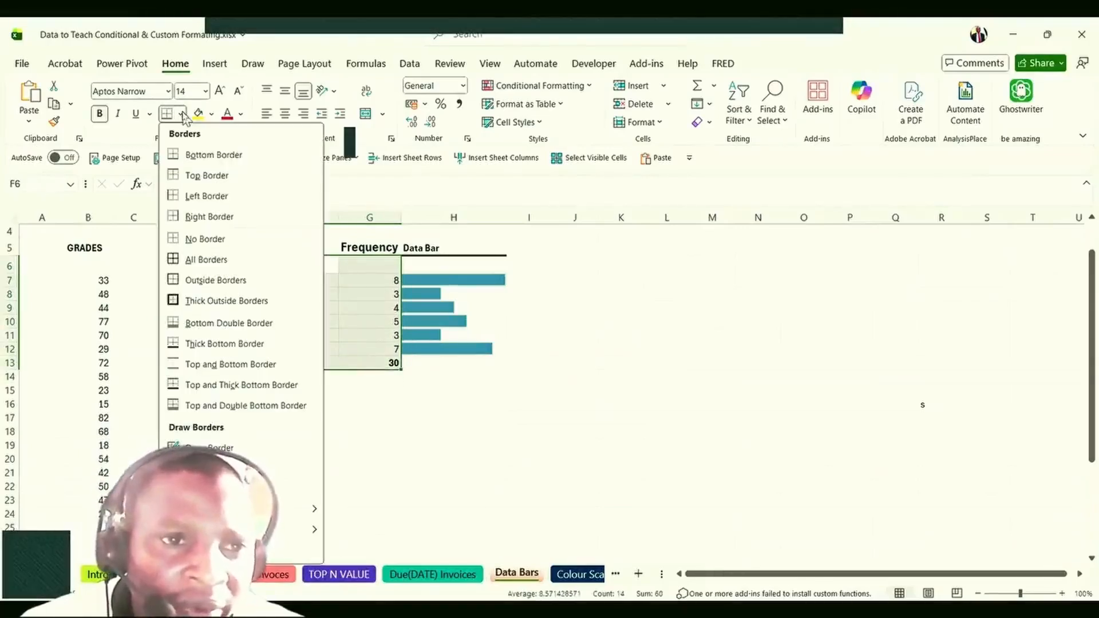
left_click(211, 261)
left_click(291, 319)
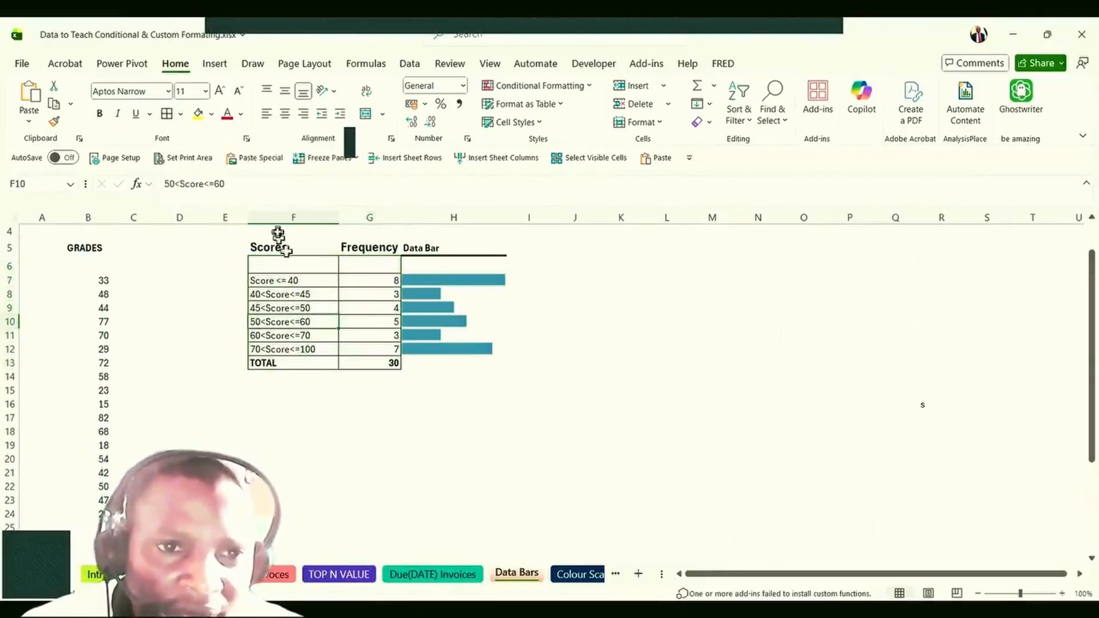
Add a bottom border under the Scores and Frequency headers via More Borders.
left_click_drag(270, 238, 440, 246)
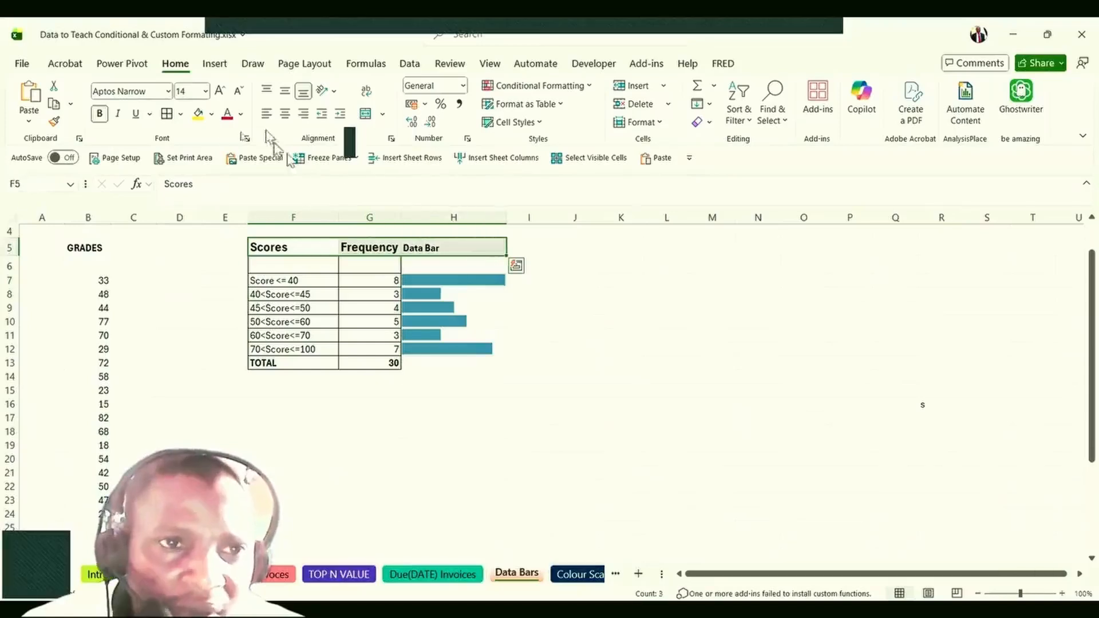
left_click(180, 115)
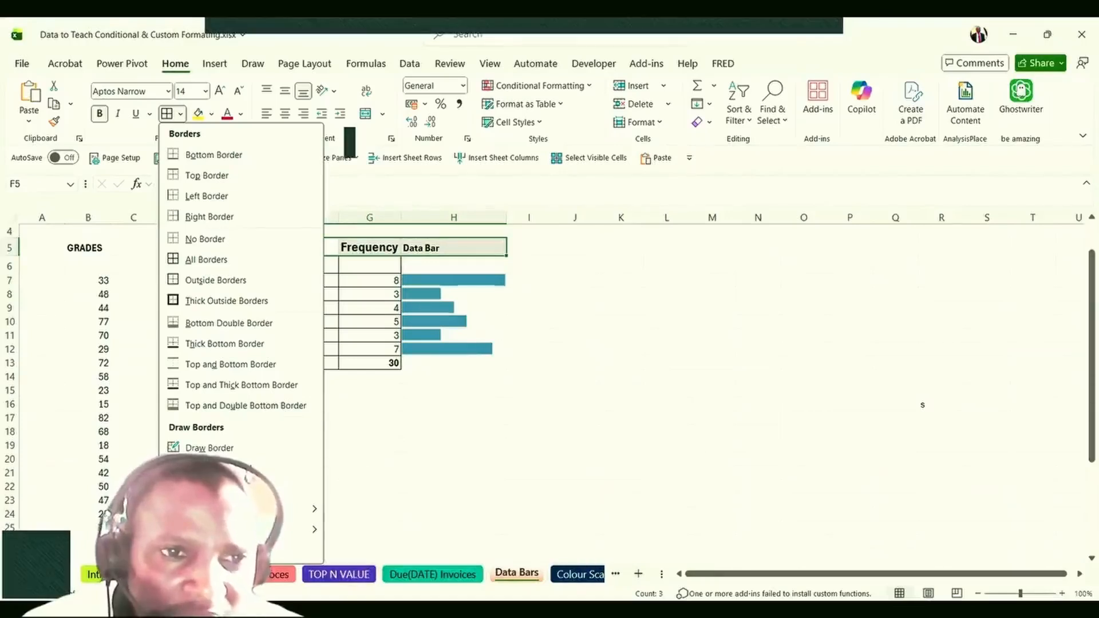
left_click(659, 168)
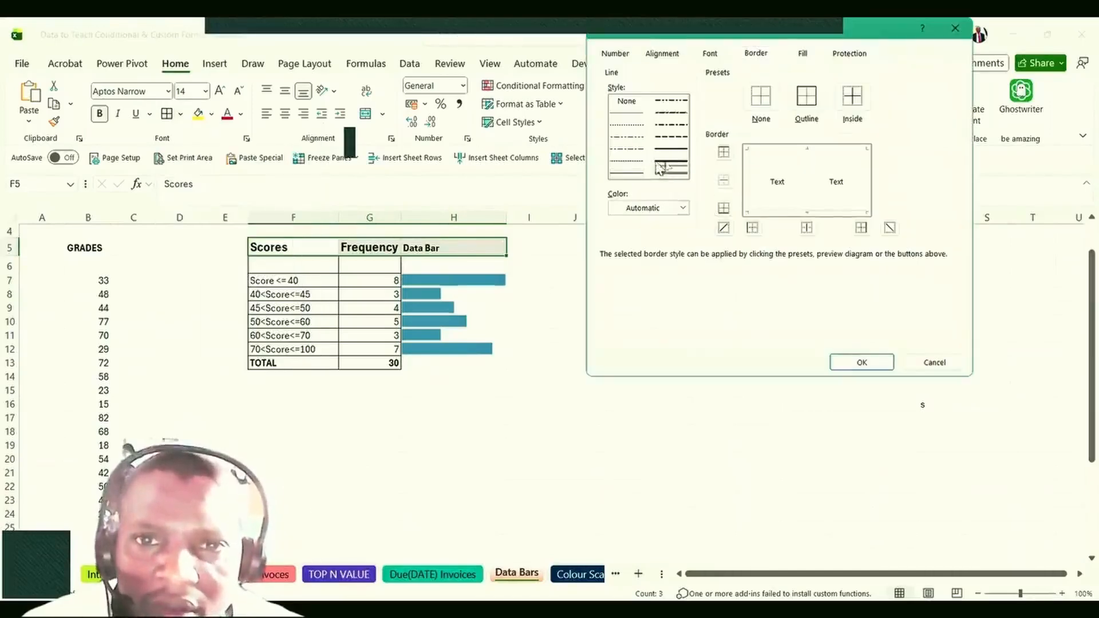
left_click(863, 365)
left_click(529, 407)
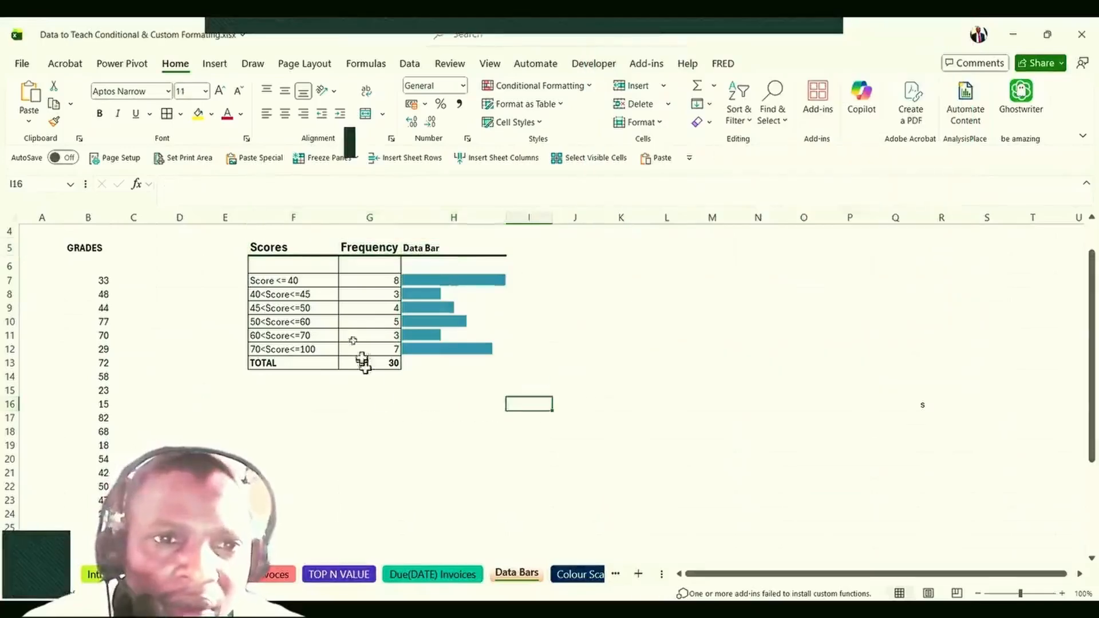
left_click(321, 402)
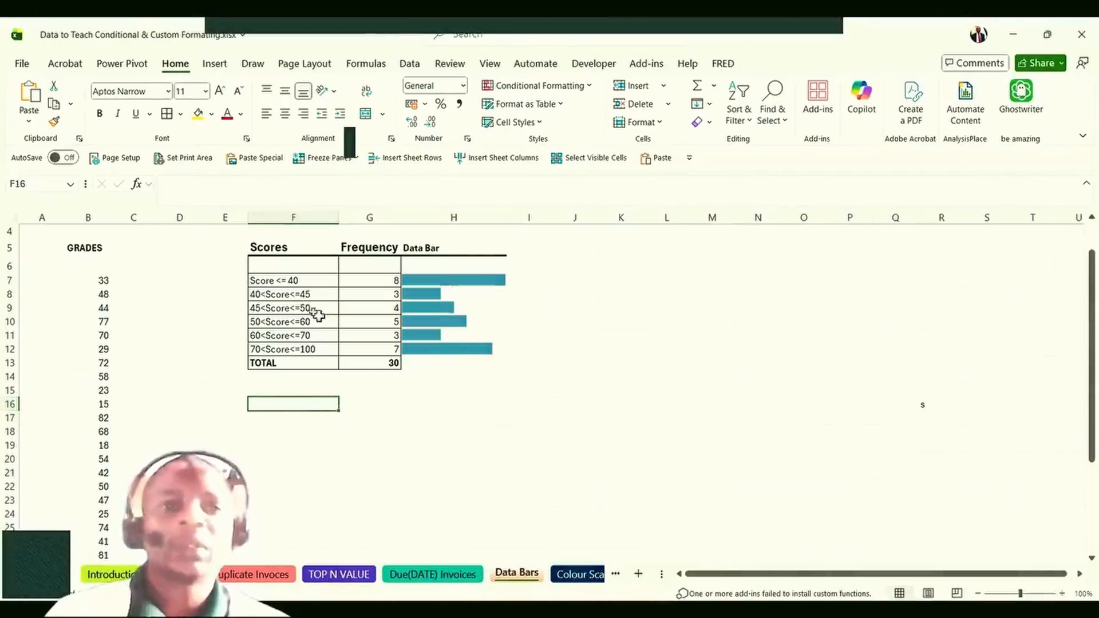
left_click(318, 321)
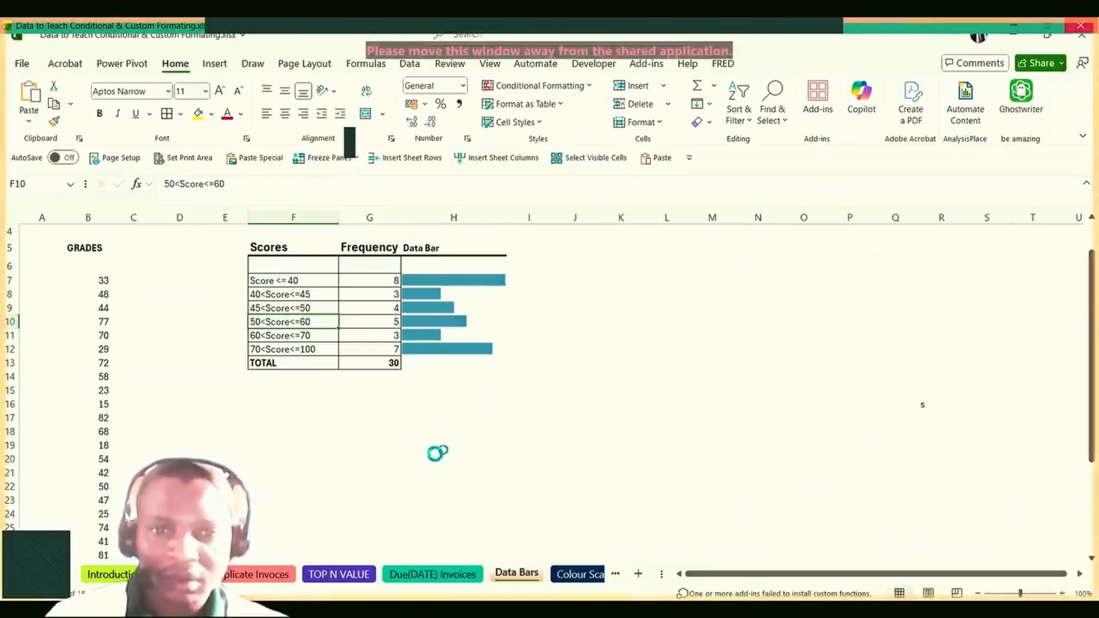
Save the workbook with Ctrl+S and select an empty cell below the table.
key("ctrl+s")
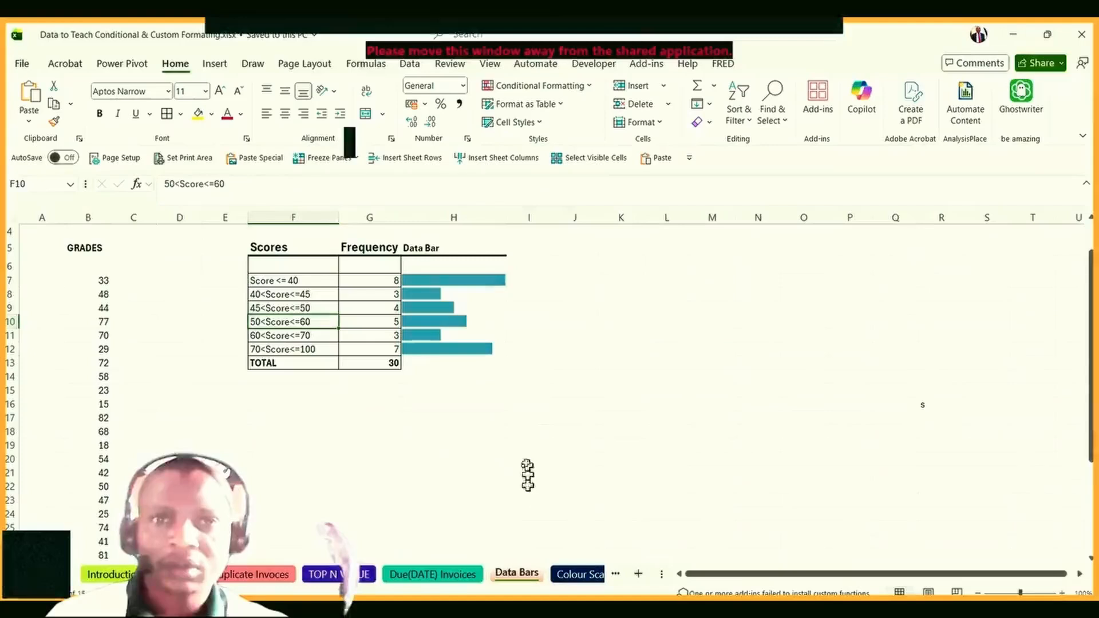
left_click(499, 447)
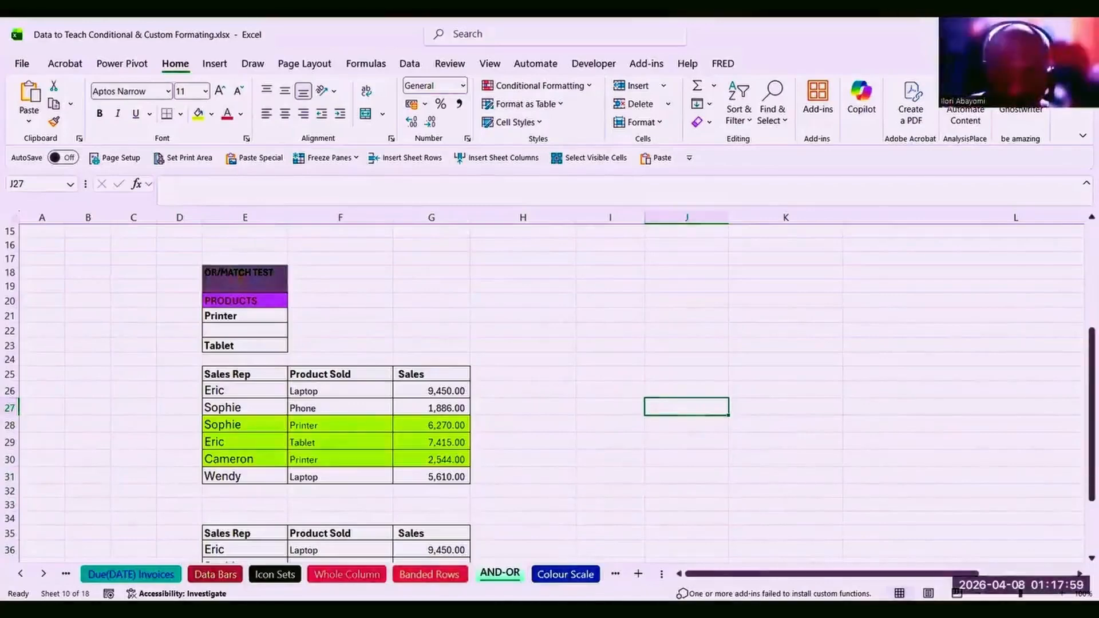
Inspect the % Change in Sales for Last Year table on the Colour Scale sheet.
left_click(566, 574)
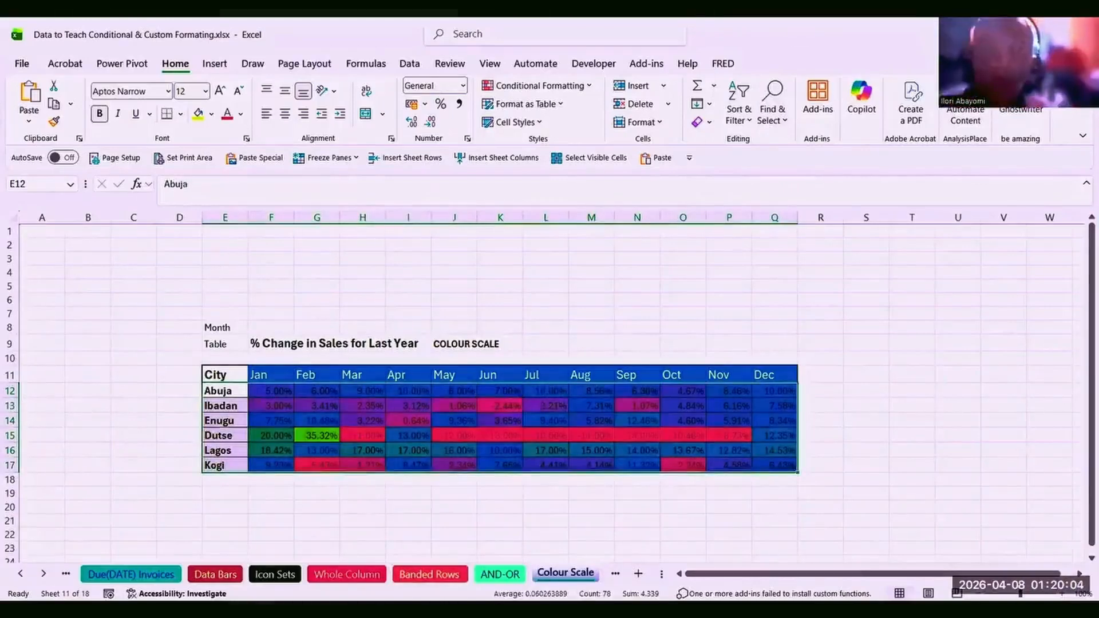
left_click(279, 337)
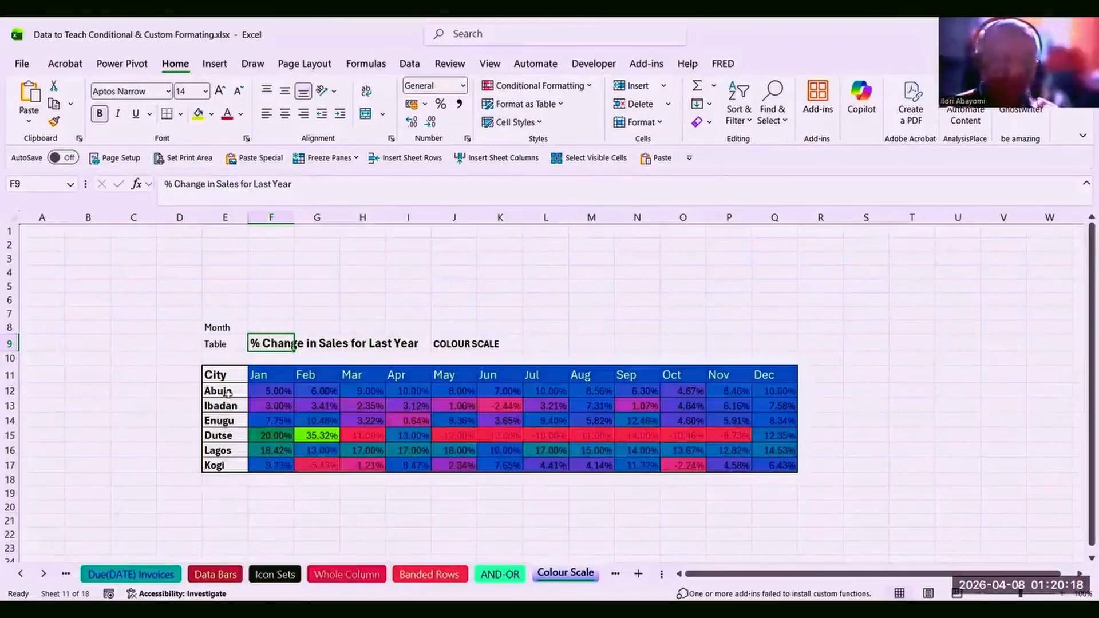
left_click(269, 390)
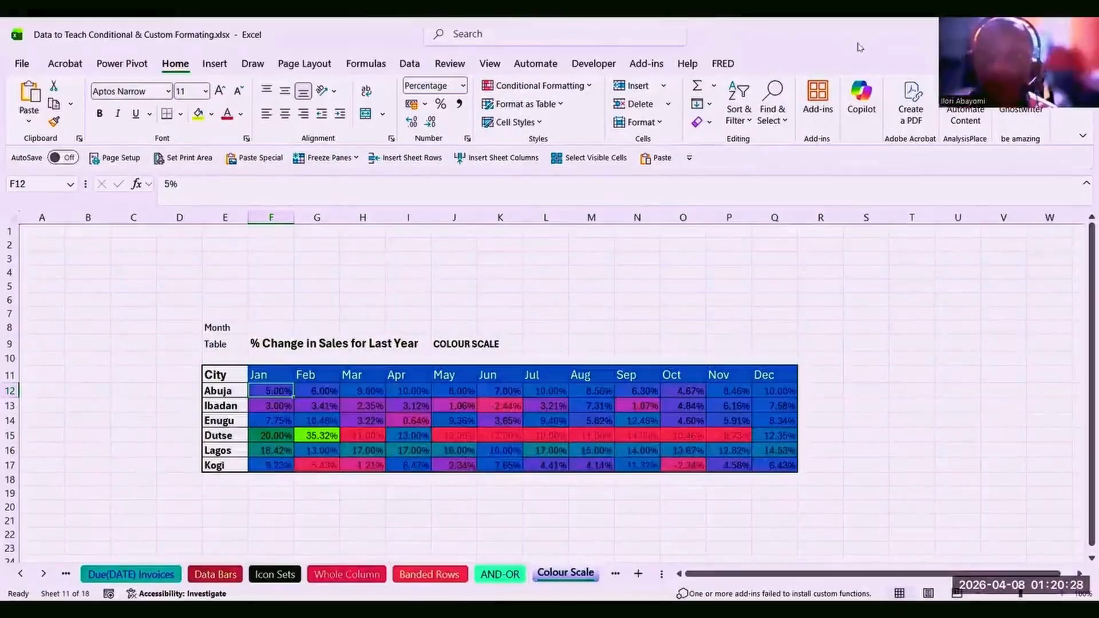
left_click(655, 258)
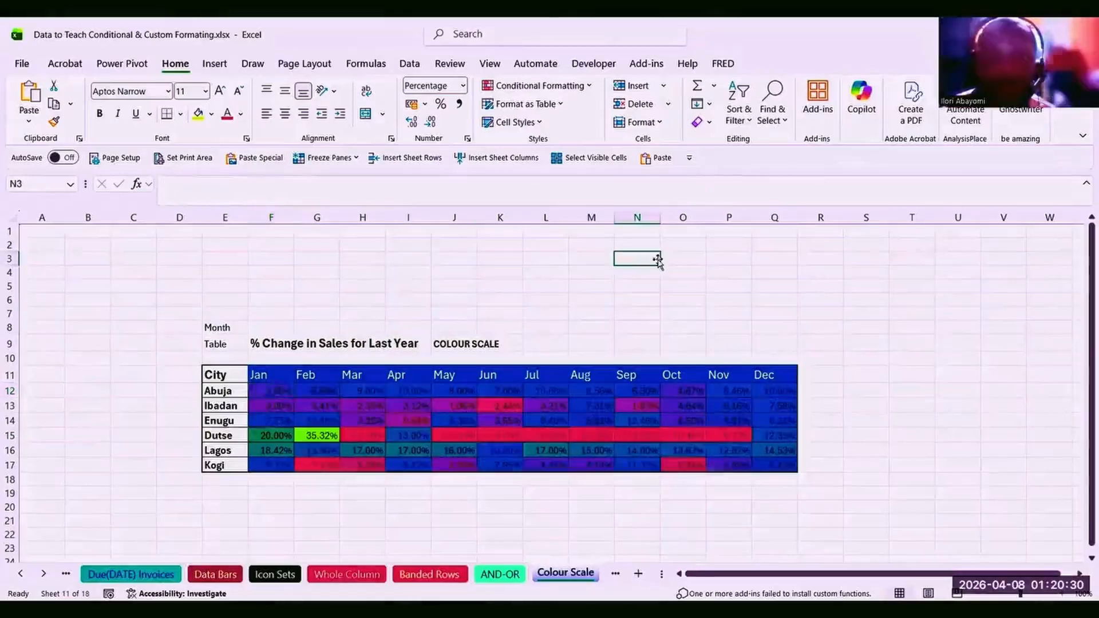
left_click(545, 356)
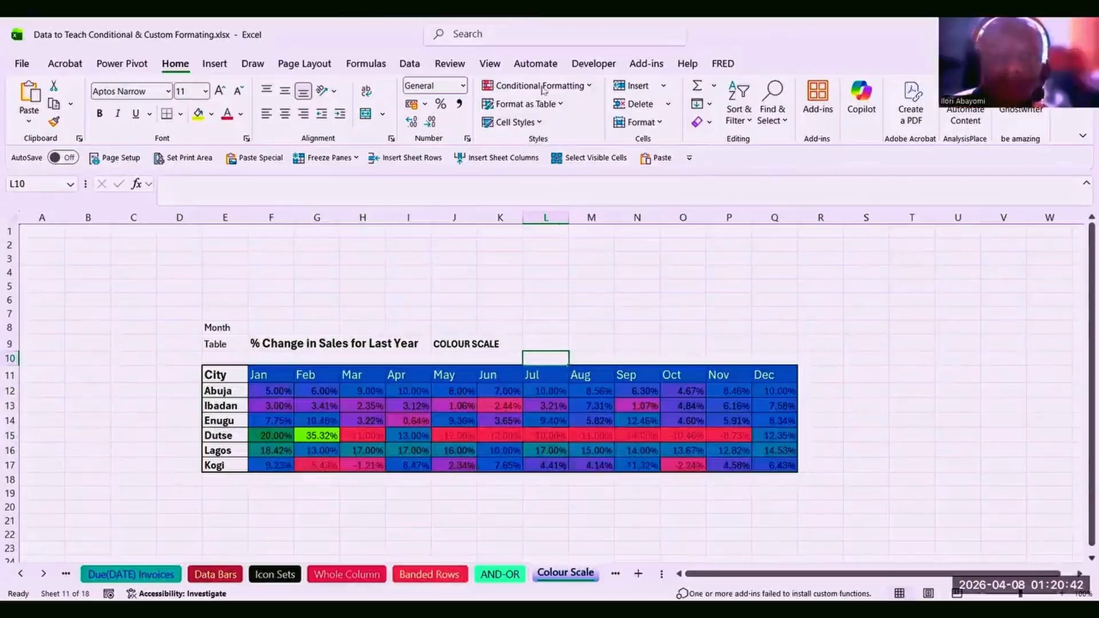
key("alt+Tab")
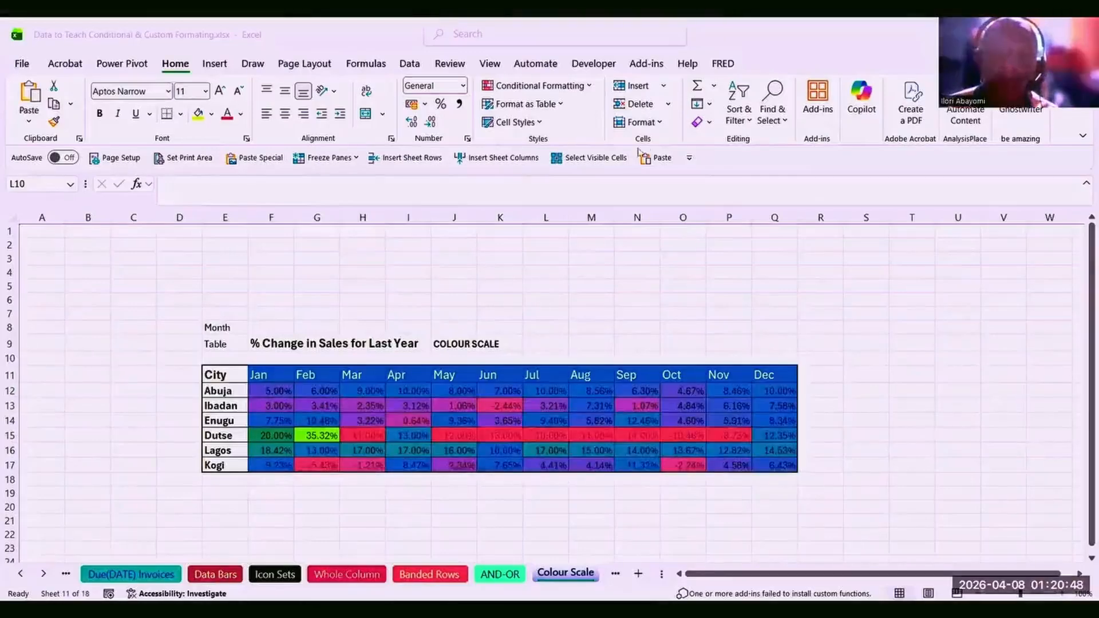
left_click(577, 89)
left_click(576, 90)
left_click(576, 90)
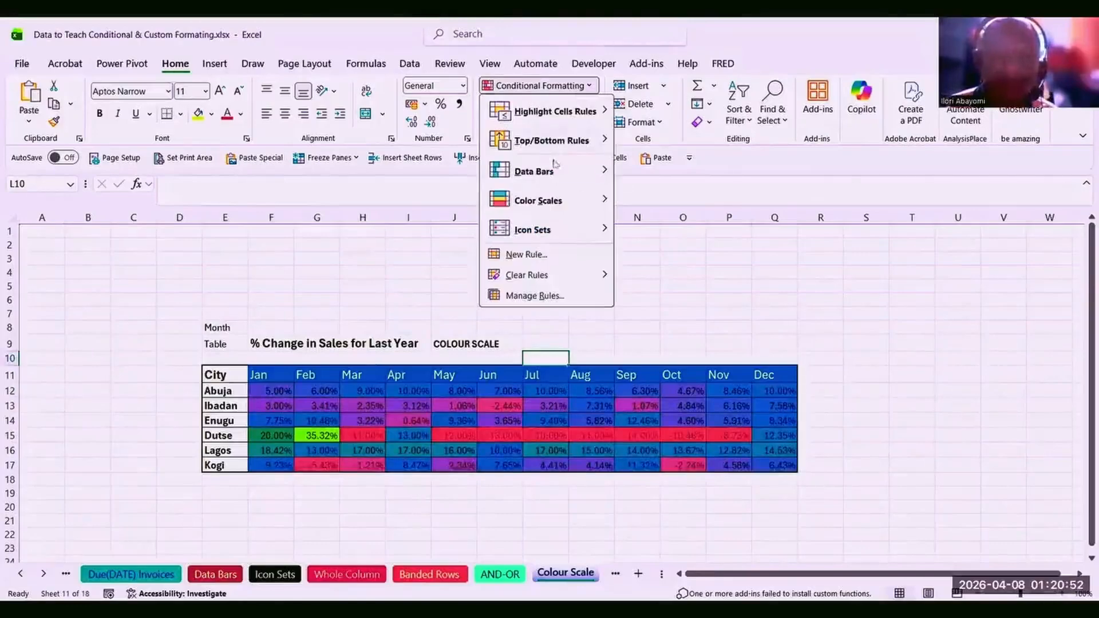
mouse_move(589, 202)
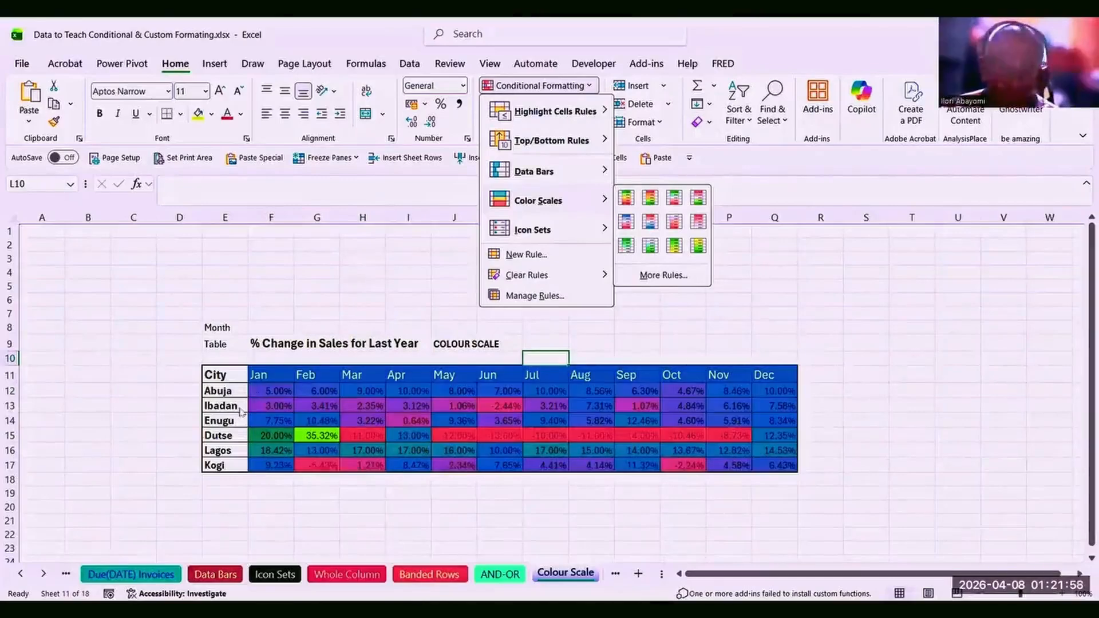
left_click(235, 407)
left_click(235, 408)
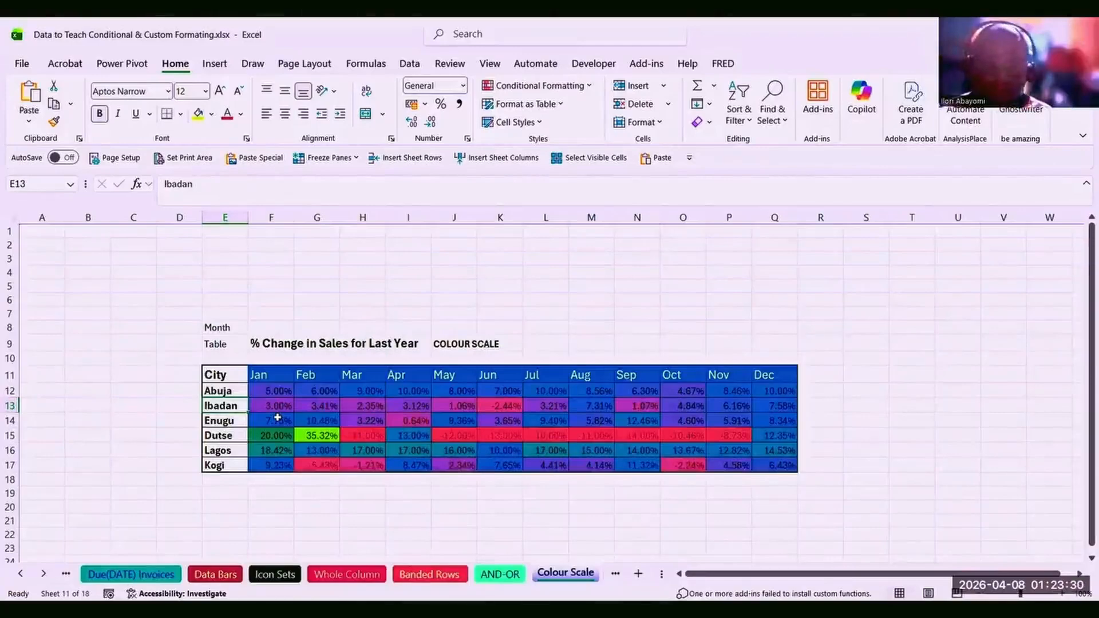
left_click(255, 391)
left_click_drag(255, 391, 790, 465)
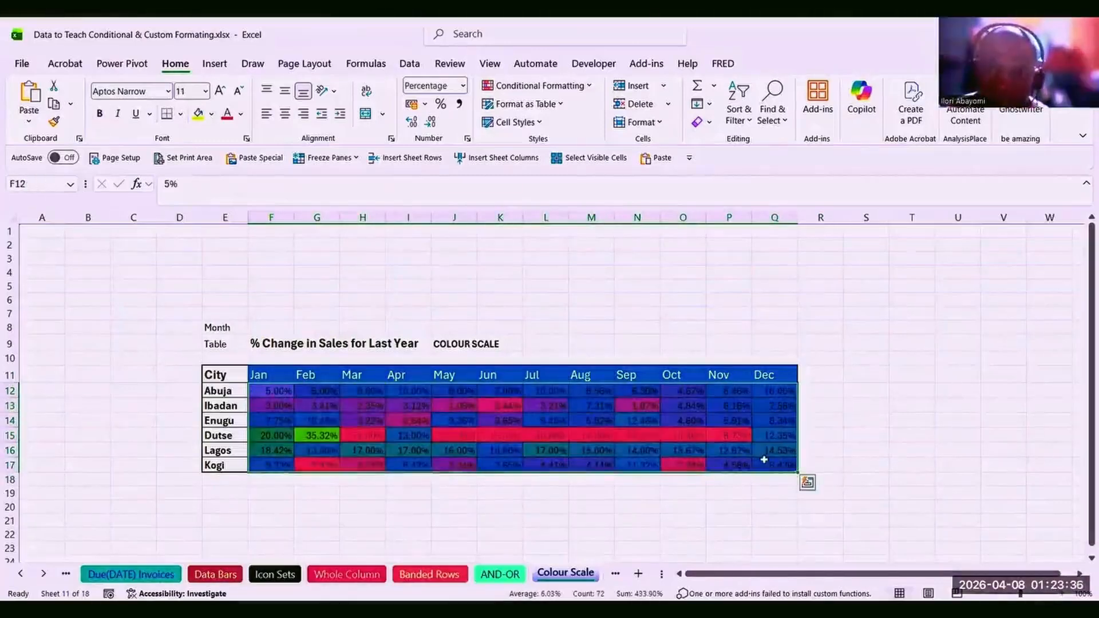
Confirm the Graded Color Scale rule as red-blue-green with a 50 percent midpoint.
left_click(589, 87)
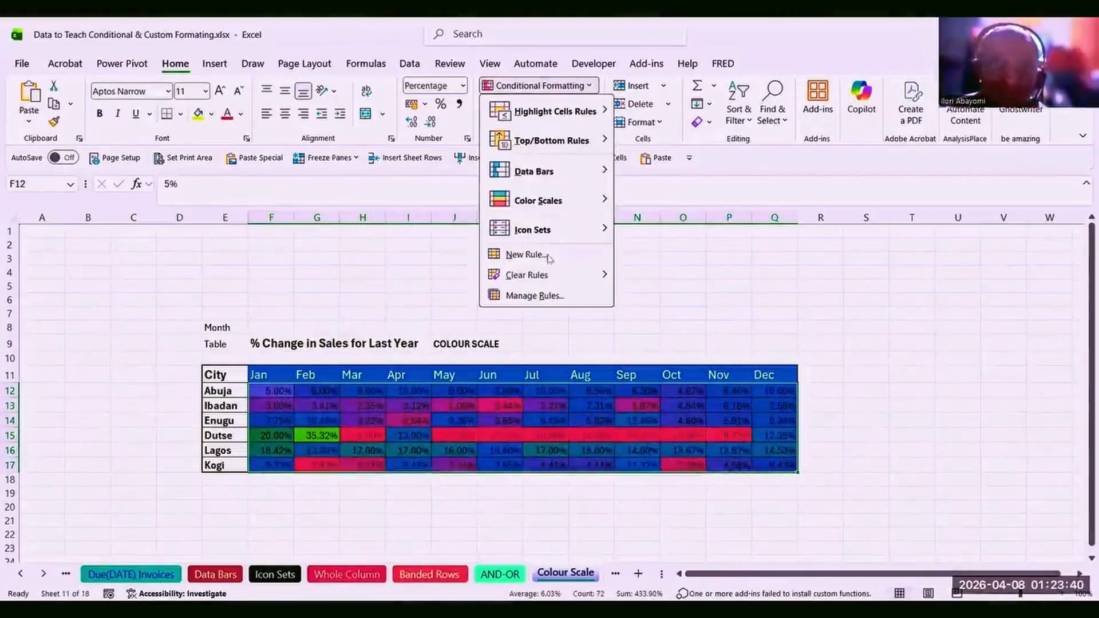
left_click(532, 296)
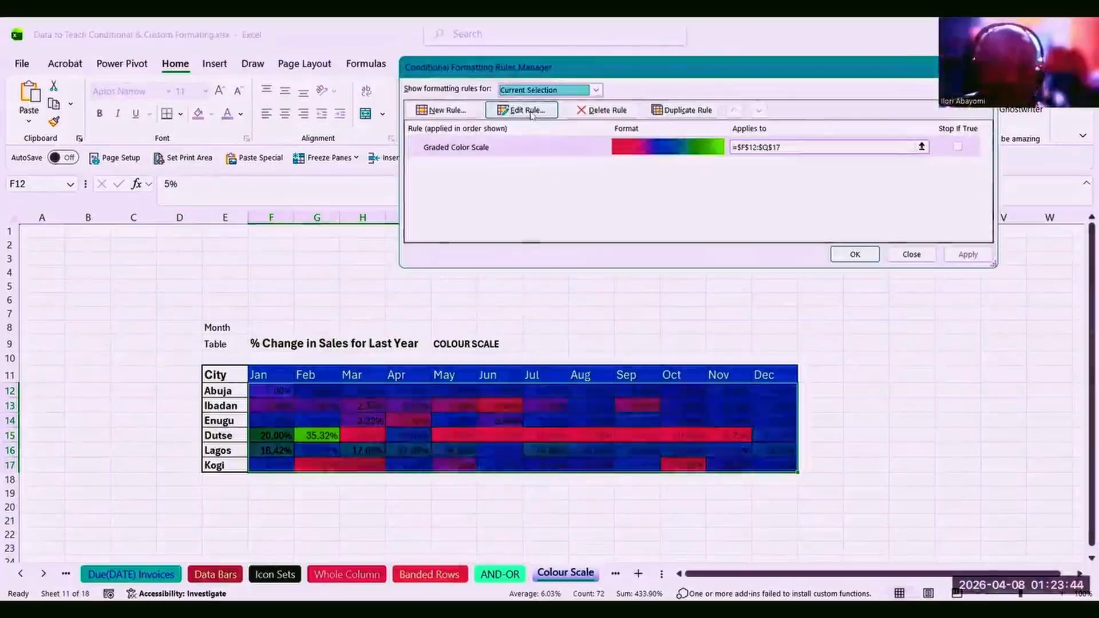
left_click(532, 113)
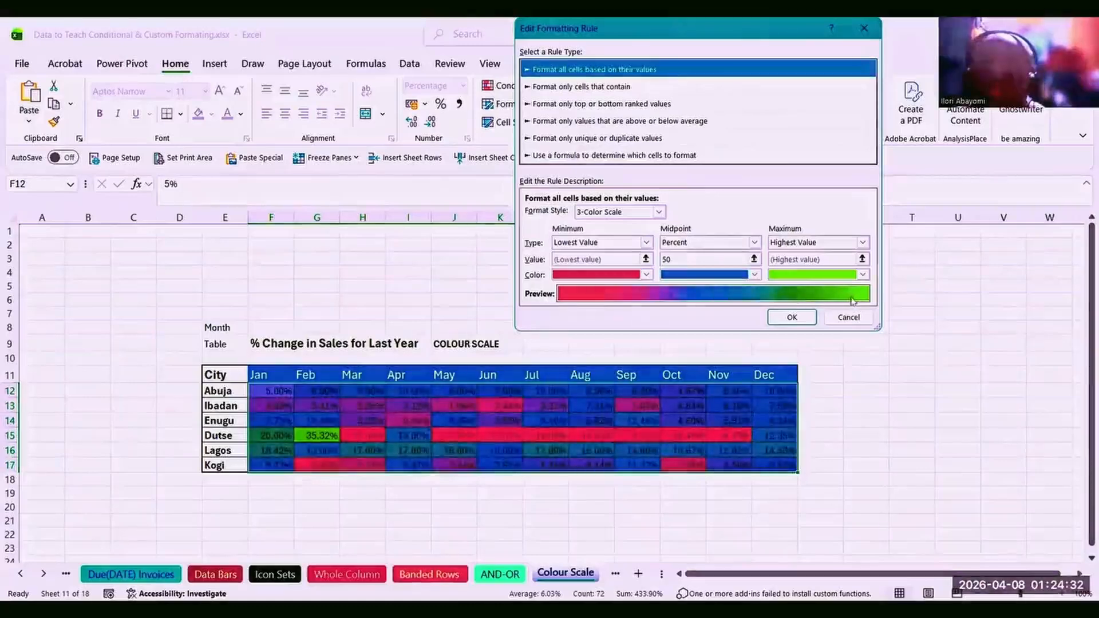
left_click(792, 318)
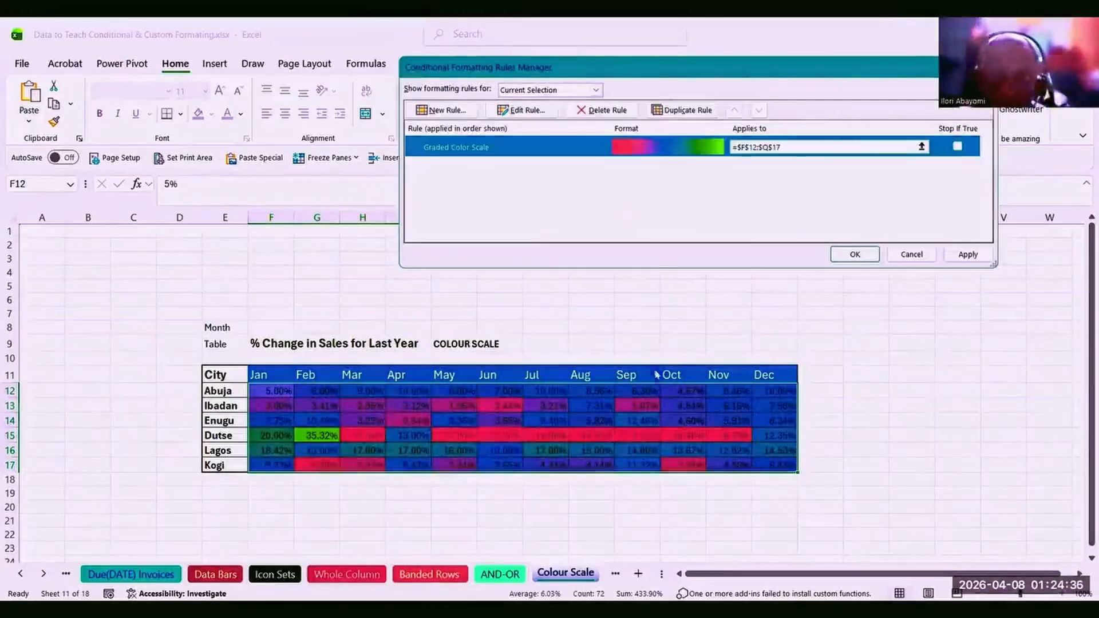
left_click(912, 254)
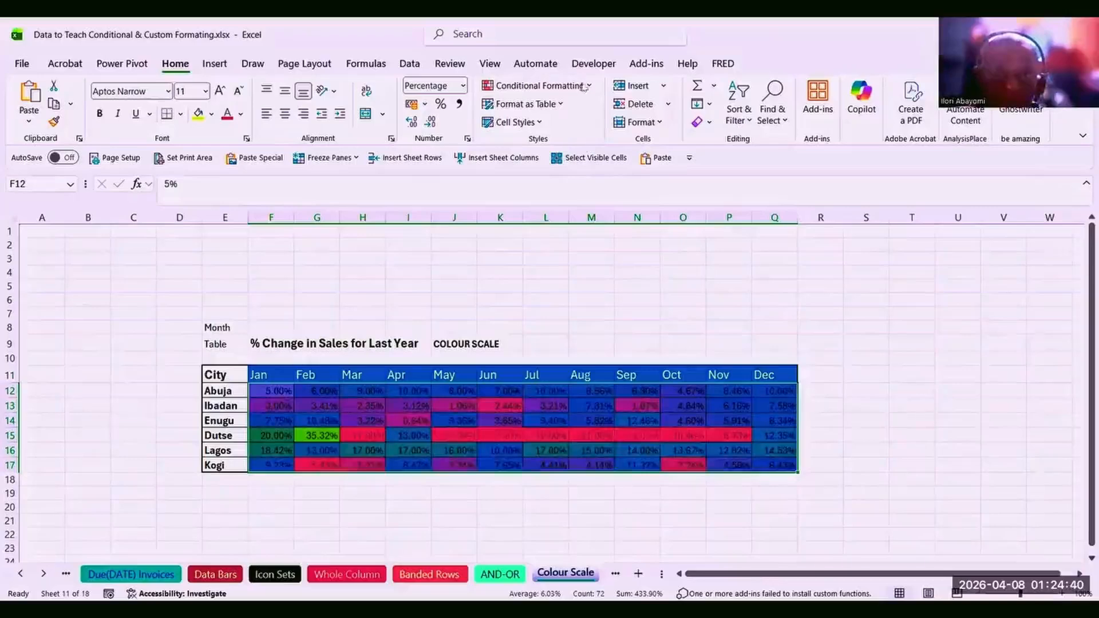
Clear conditional formatting rules from the selected cells, then reselect the F12:Q17 percentages.
left_click(587, 87)
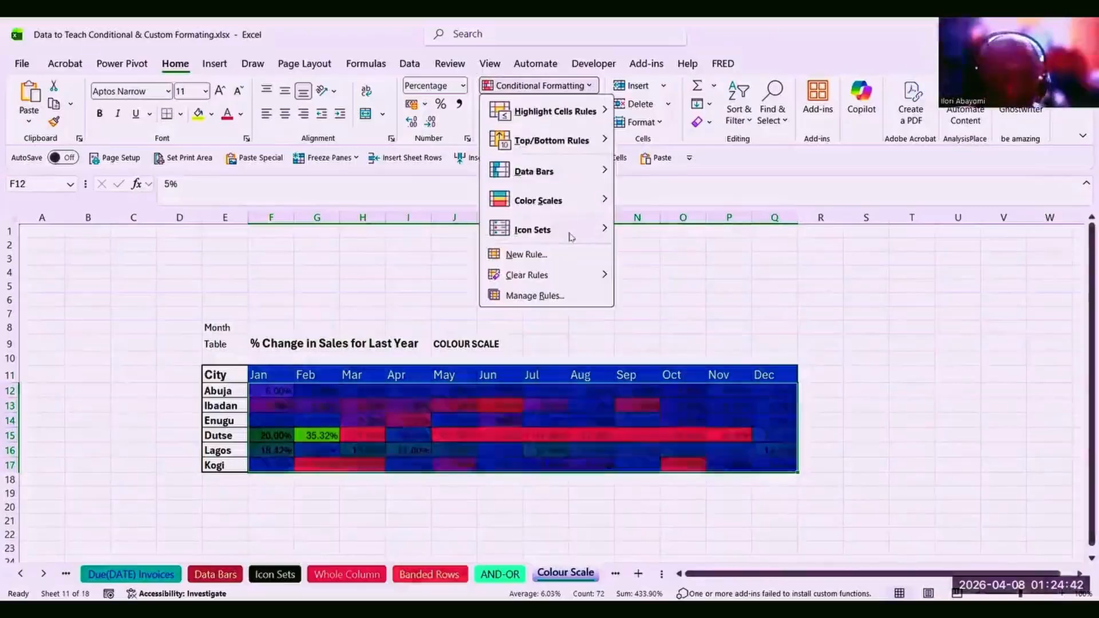
mouse_move(597, 280)
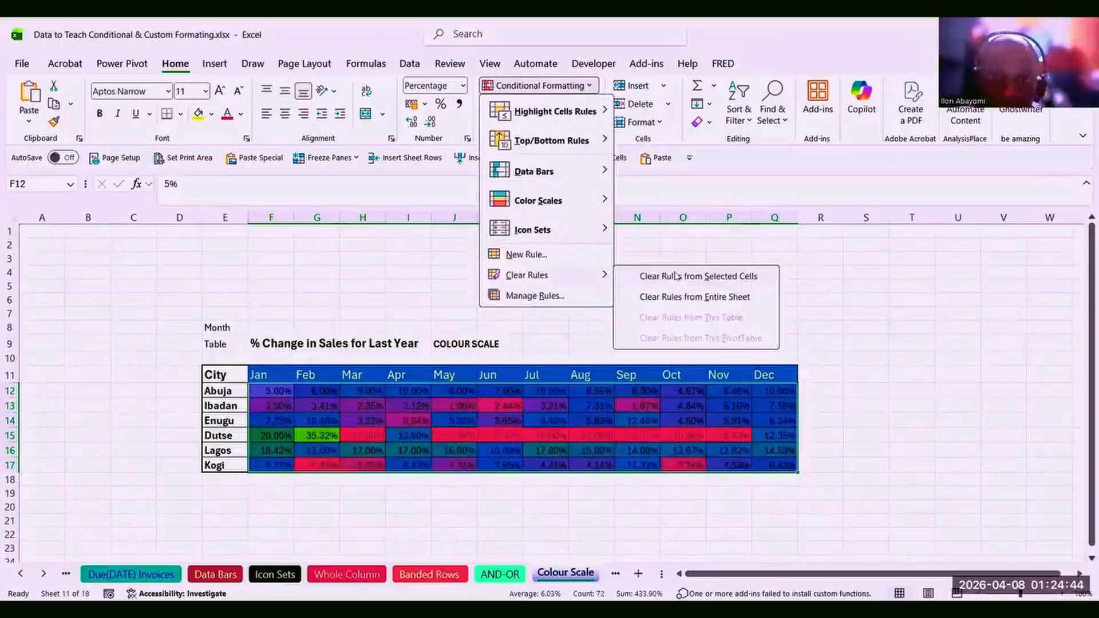
left_click(676, 276)
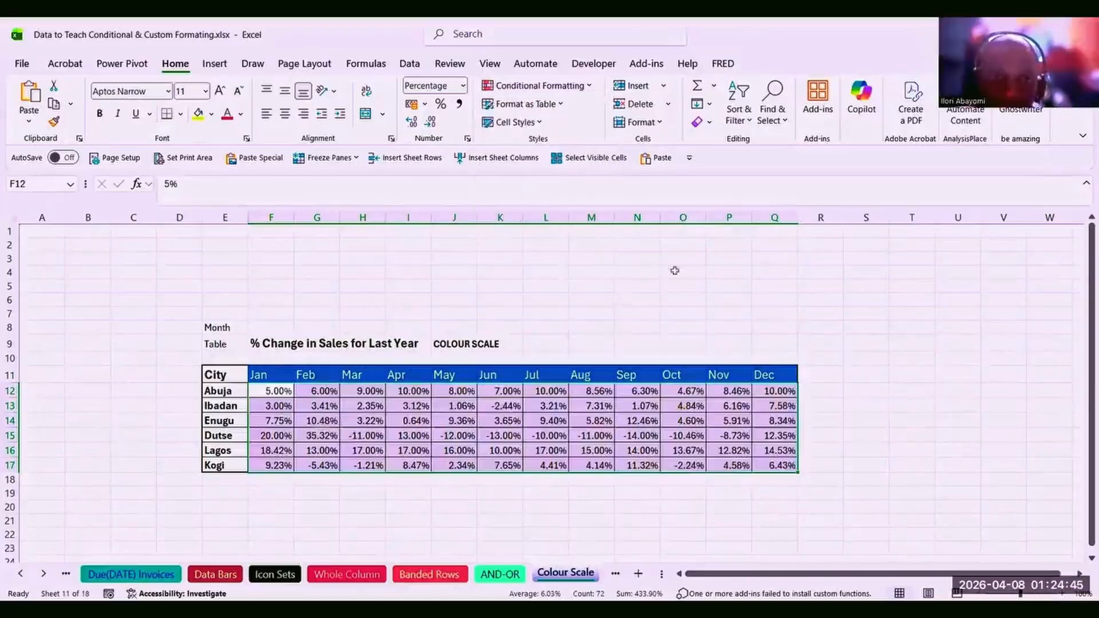
left_click(335, 438)
left_click_drag(267, 391, 763, 462)
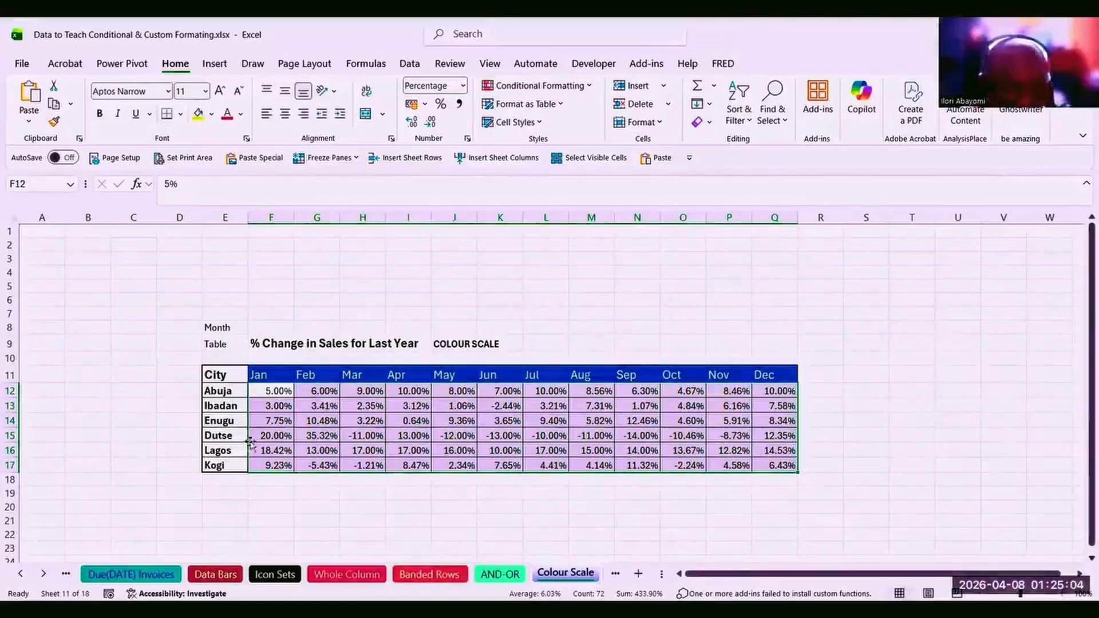
left_click(267, 432)
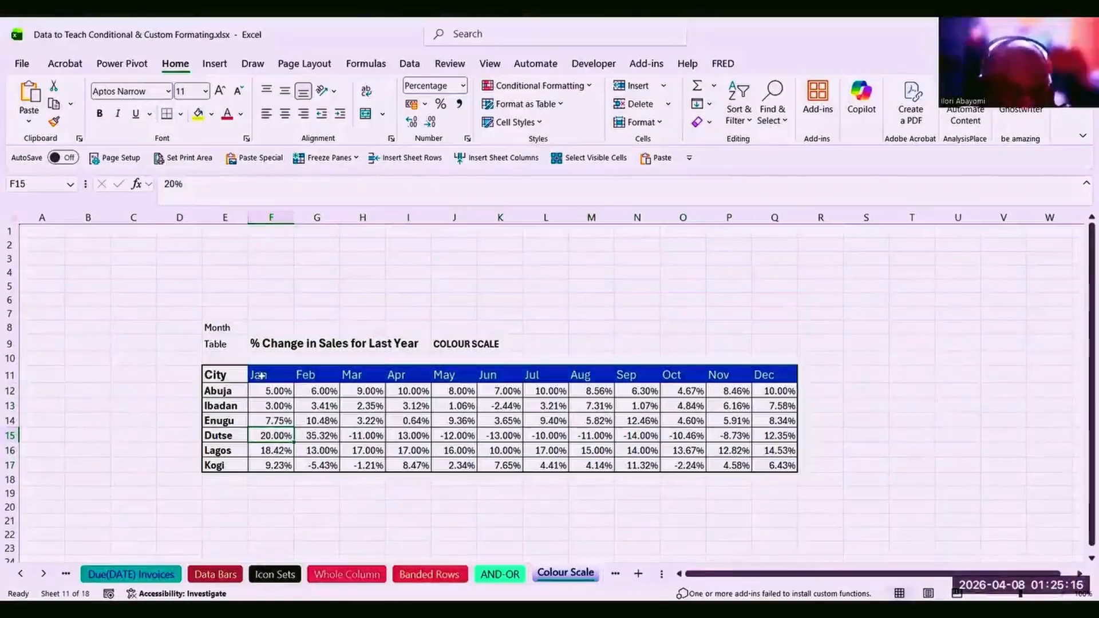
left_click(318, 435)
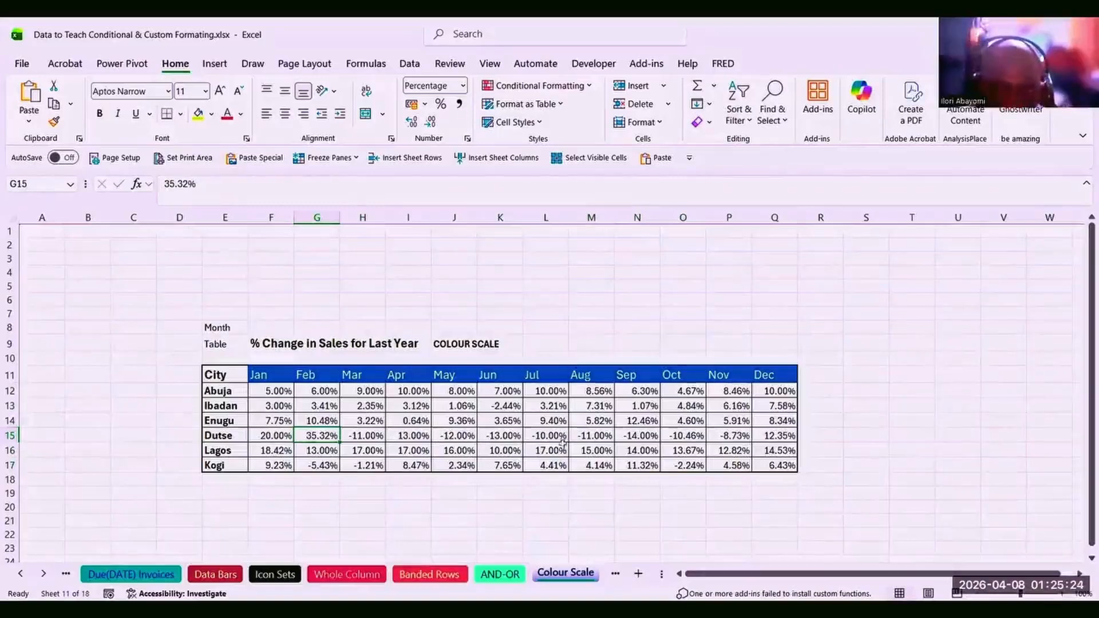
left_click(550, 437)
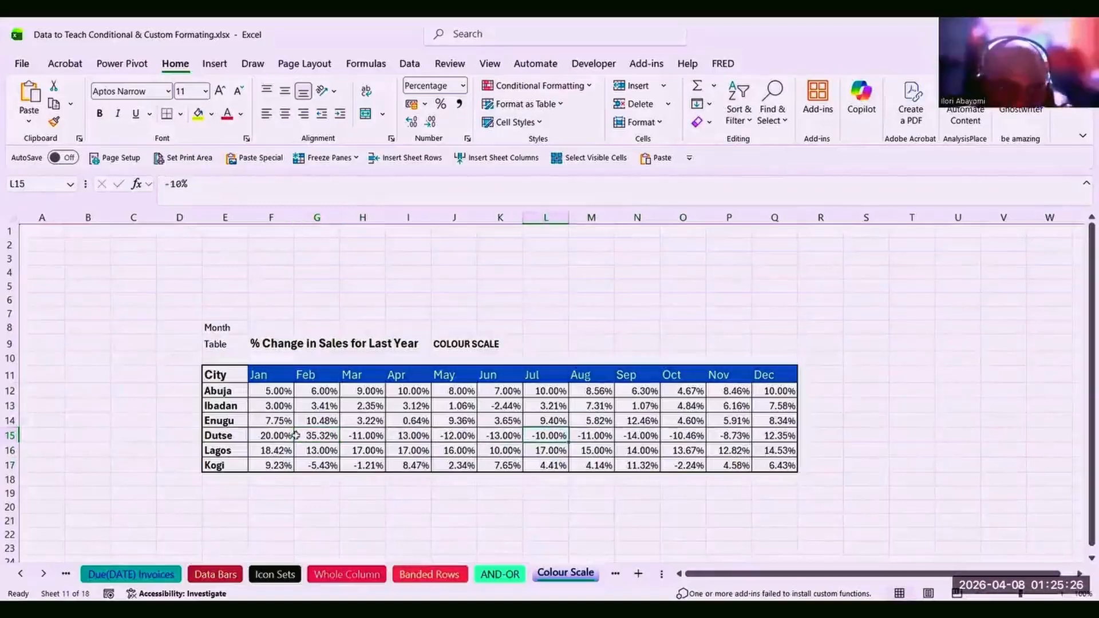
left_click_drag(263, 434, 610, 439)
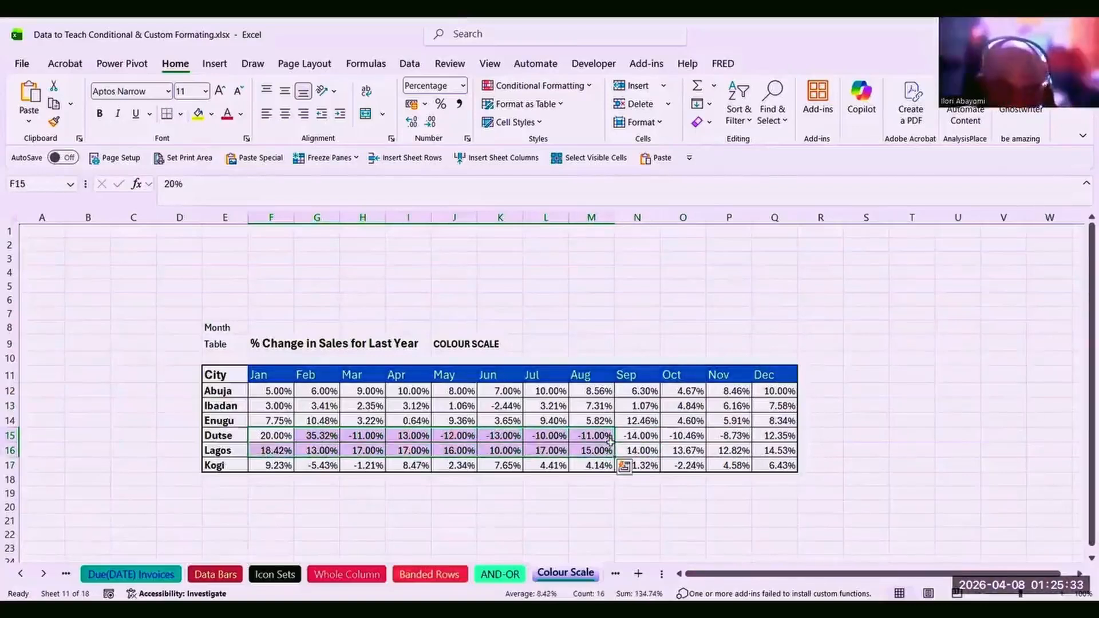
left_click(316, 391)
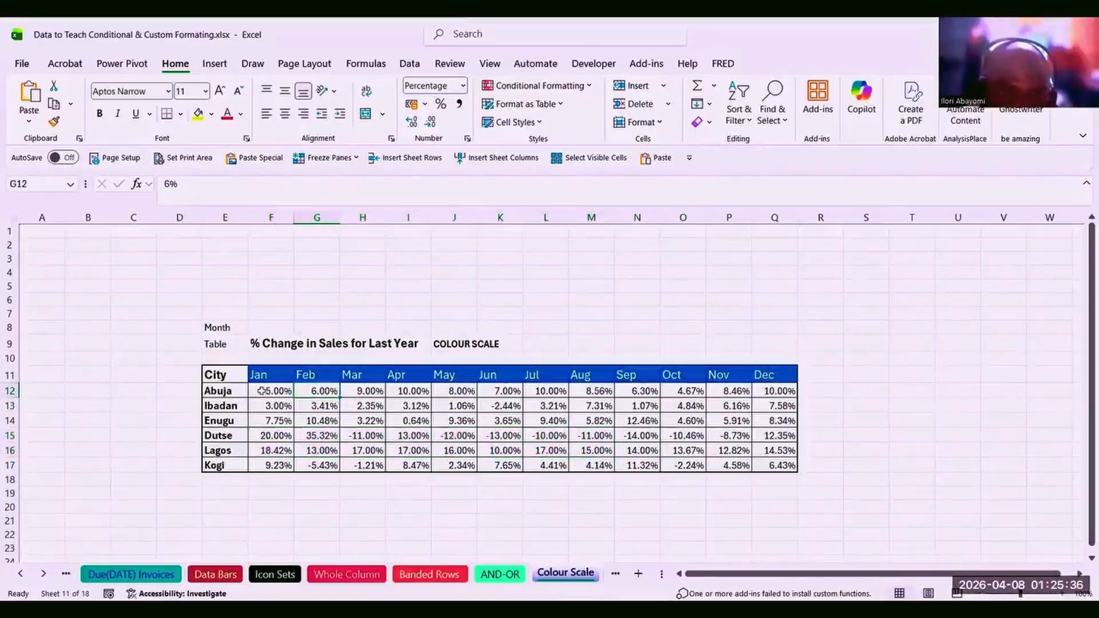
left_click_drag(264, 391, 776, 392)
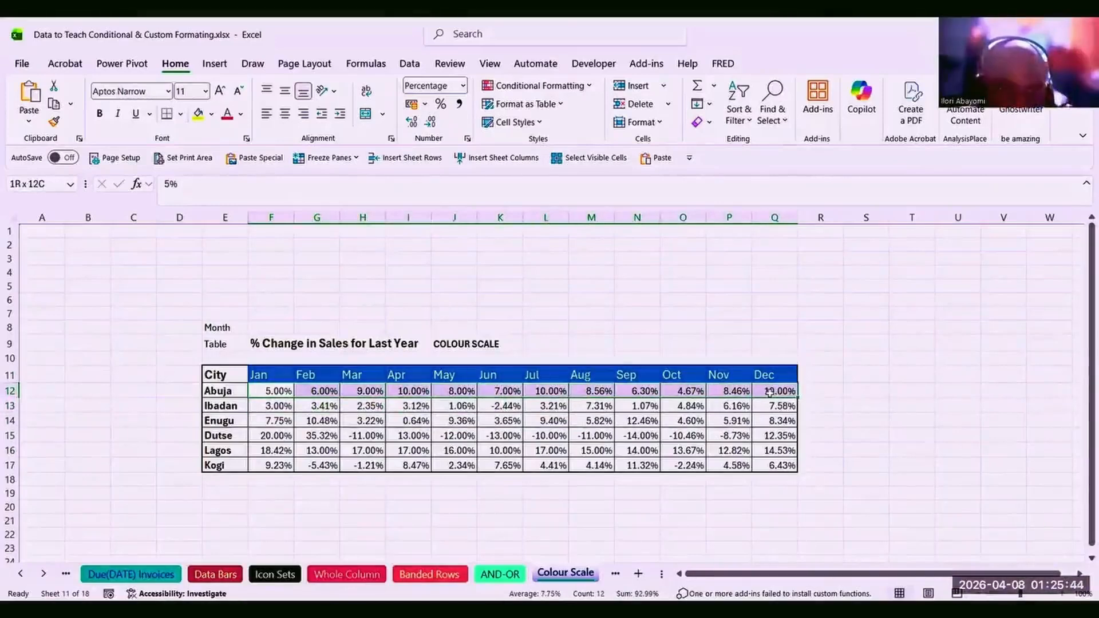
left_click_drag(769, 392, 770, 392)
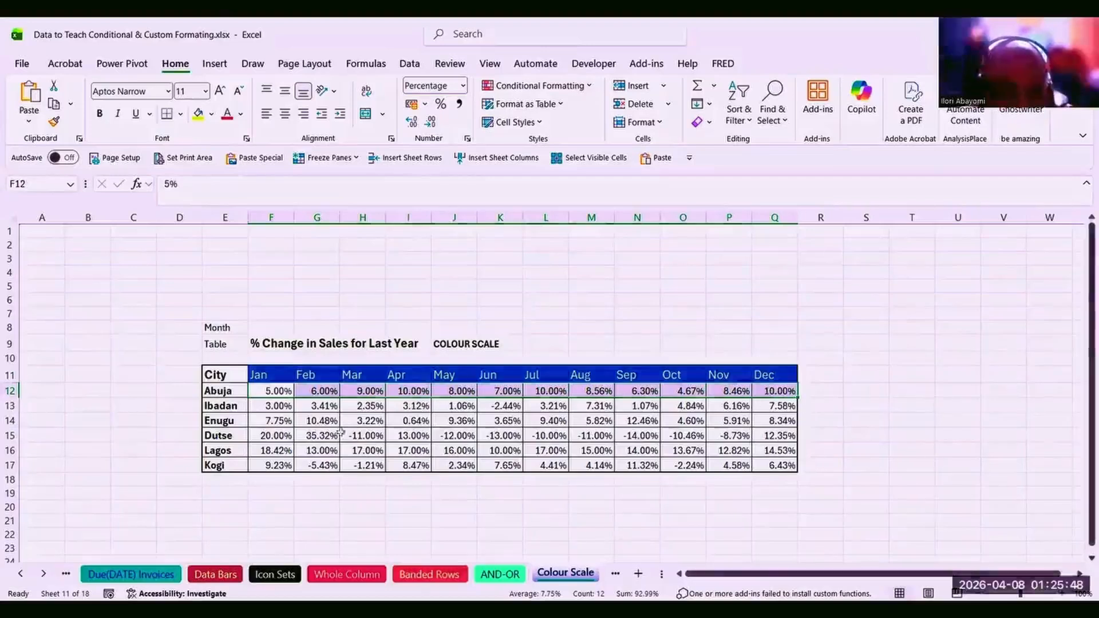
left_click(324, 461)
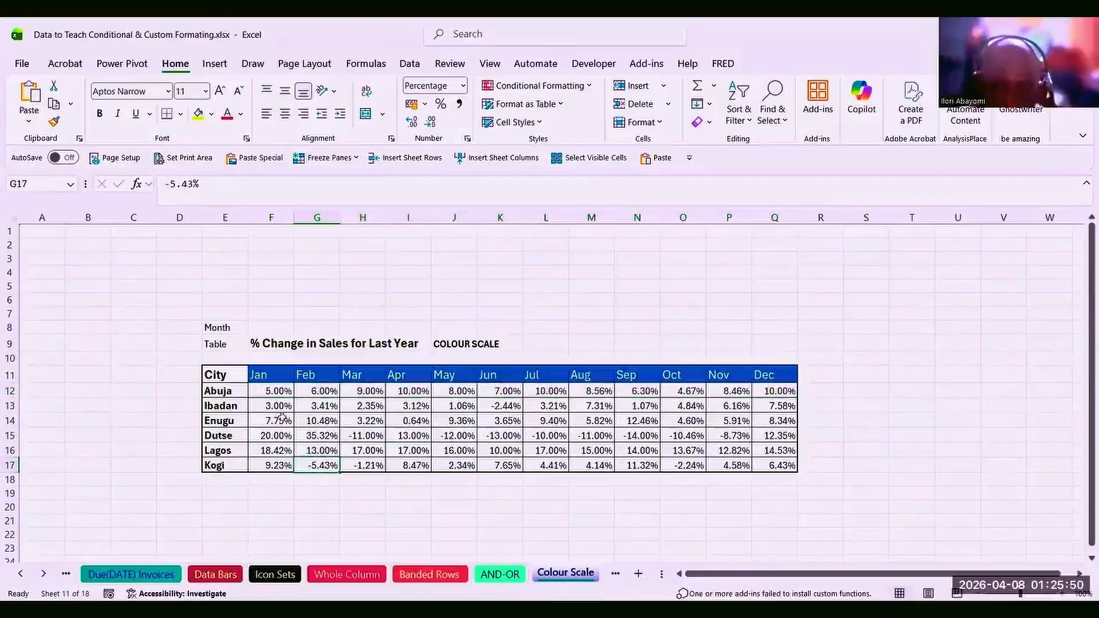
left_click_drag(263, 389, 774, 467)
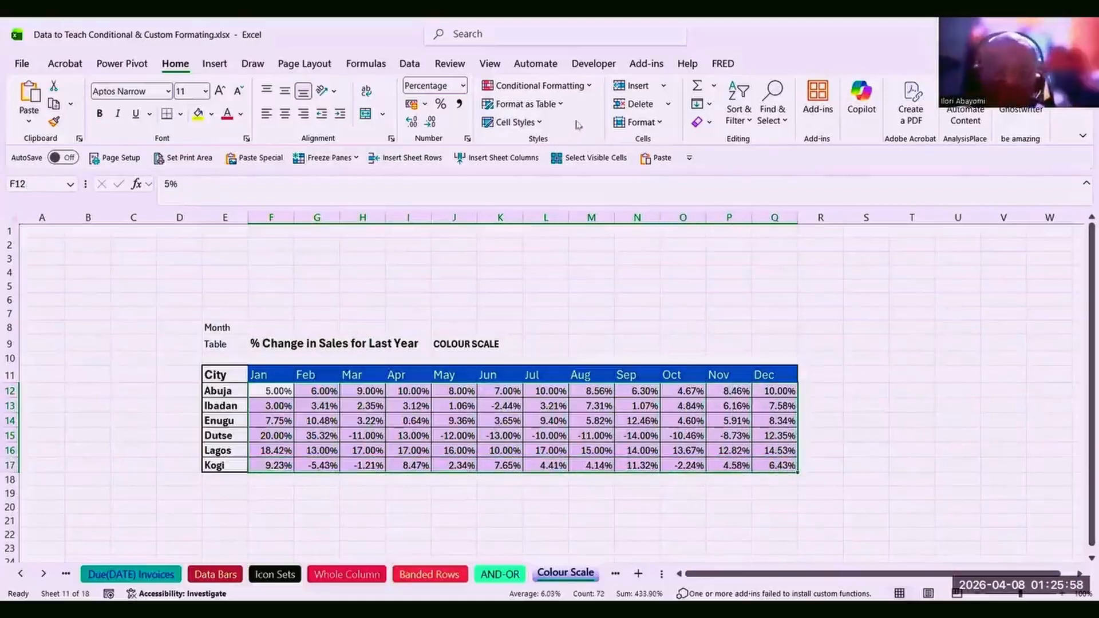
Apply the Green - White - Red Color Scale to the F12:Q17 percentages.
left_click(590, 90)
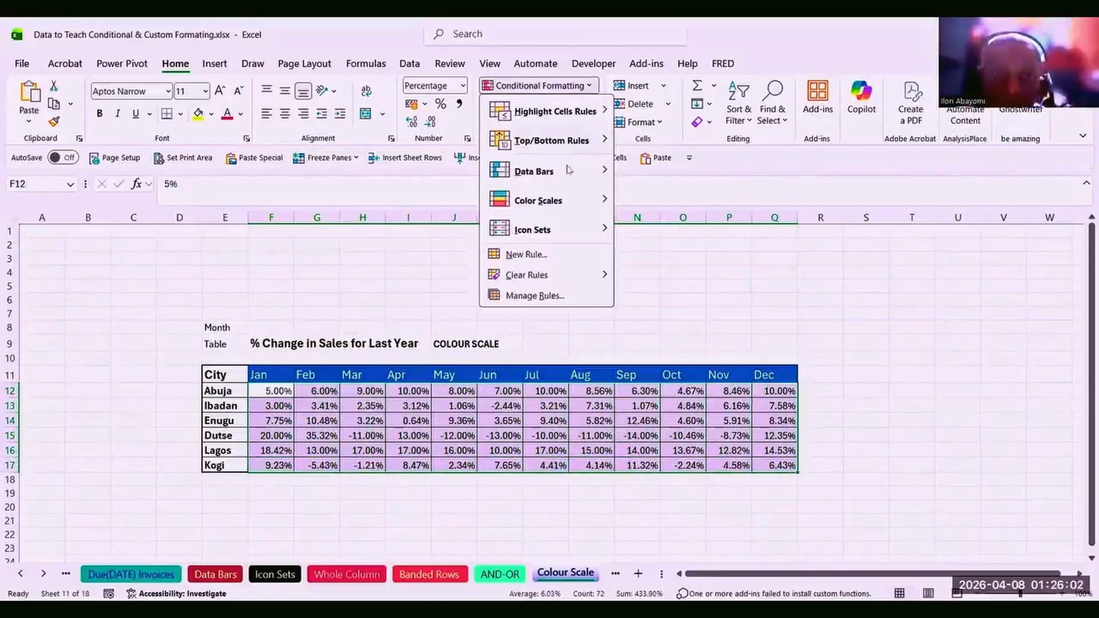
mouse_move(560, 202)
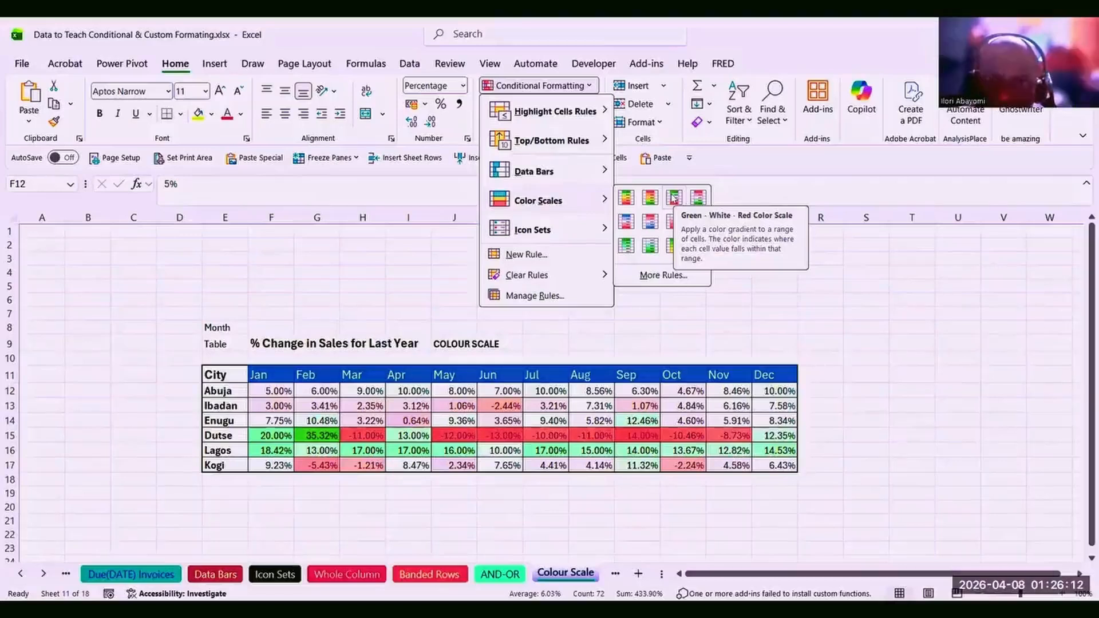
left_click(674, 197)
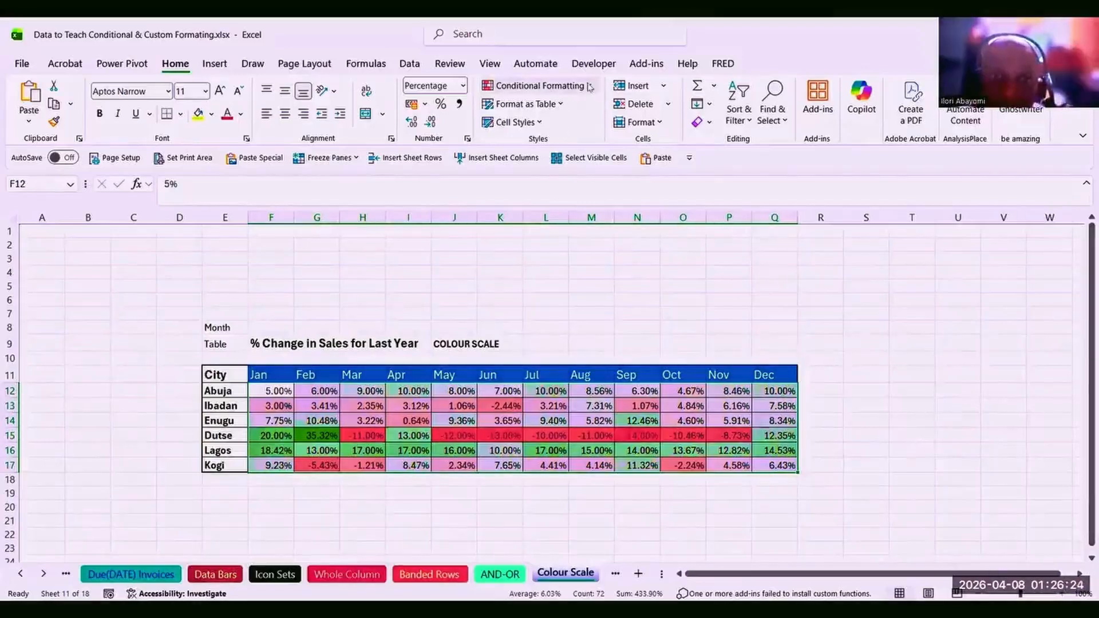
left_click(565, 86)
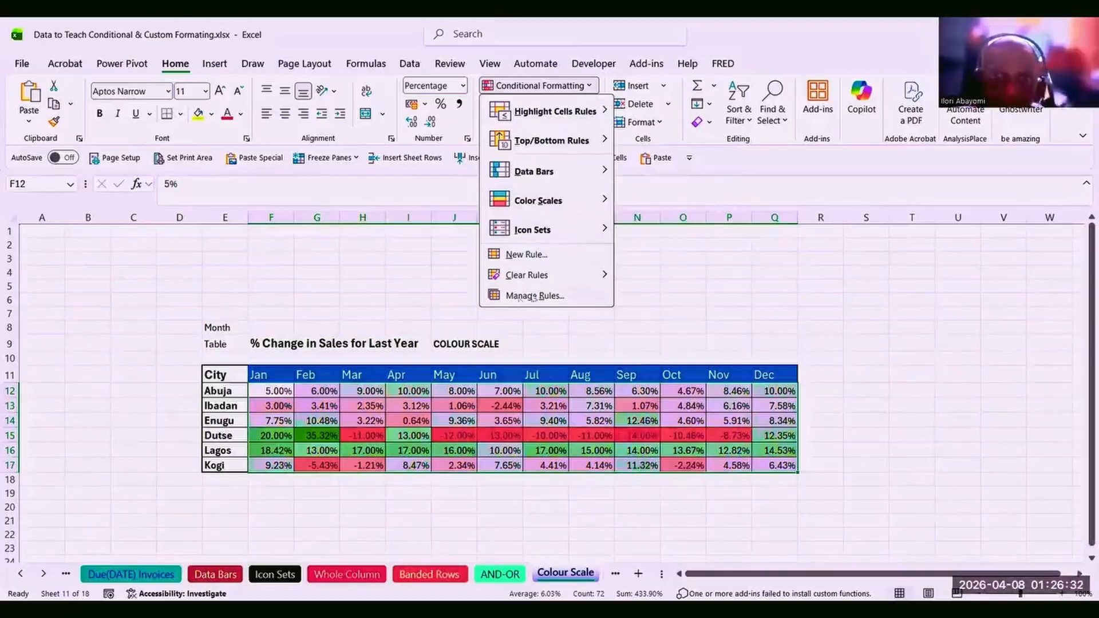
Edit the Graded Color Scale rule, switching minimum, midpoint and maximum types to Percent.
left_click(521, 296)
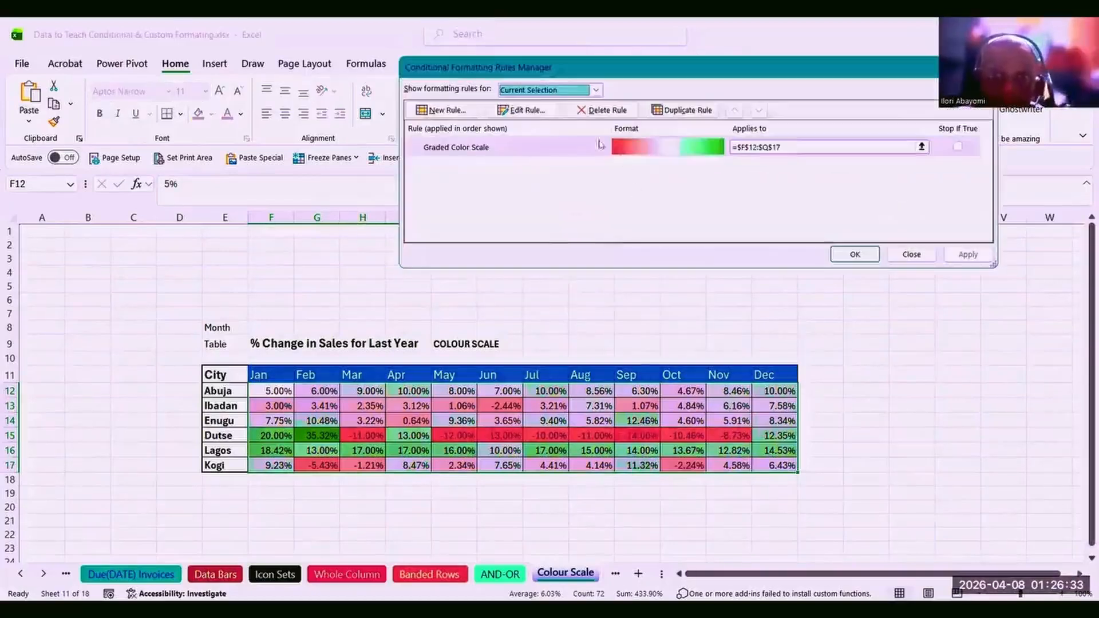
left_click(521, 110)
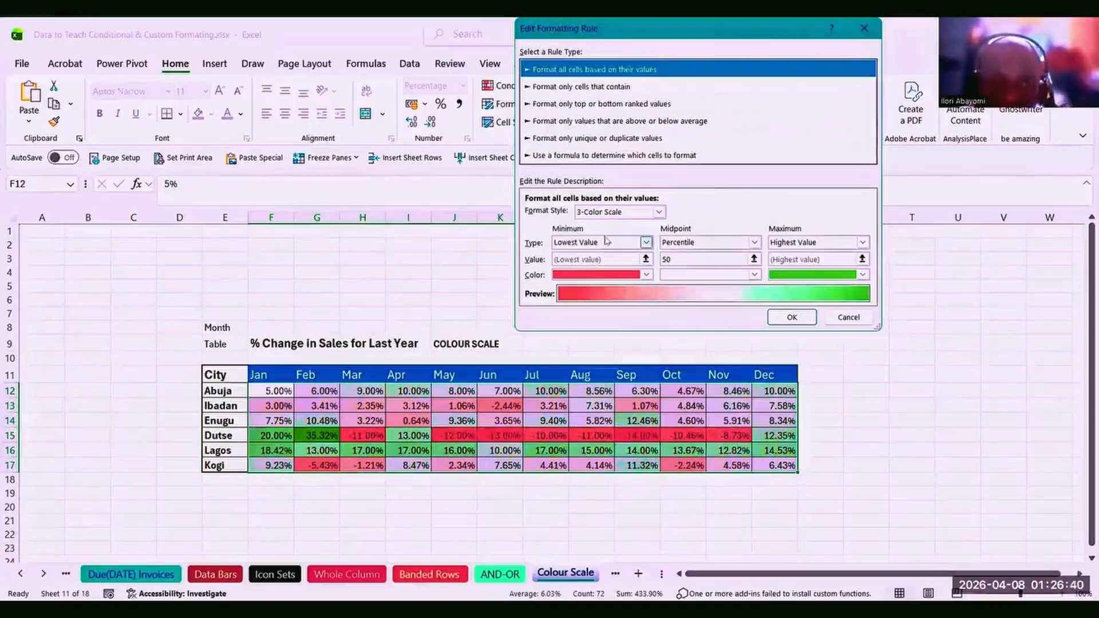
left_click(647, 275)
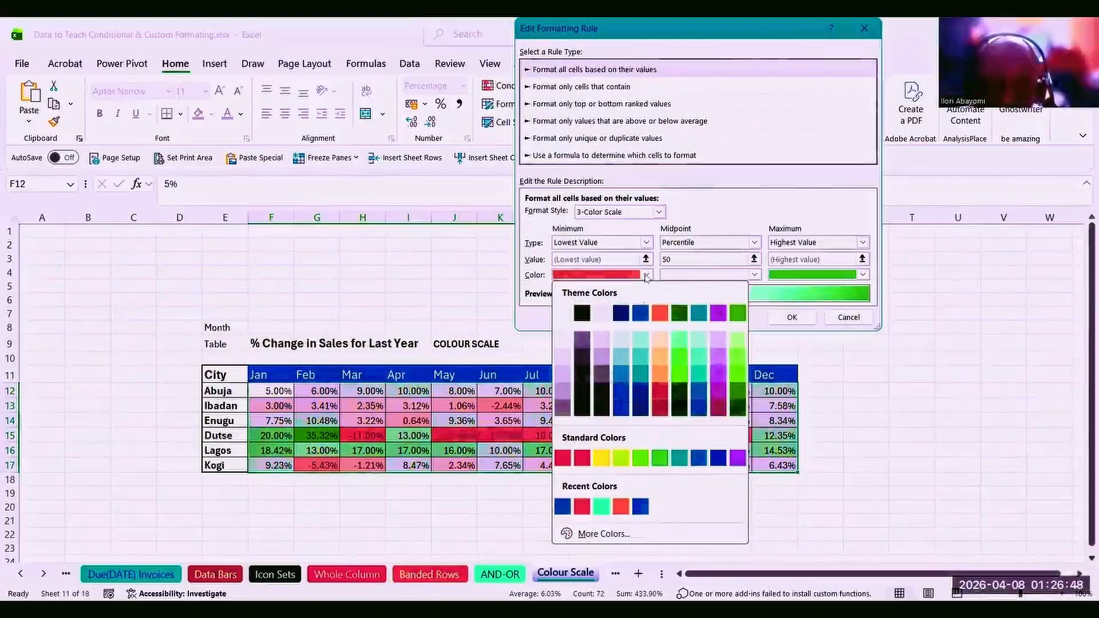
left_click(646, 277)
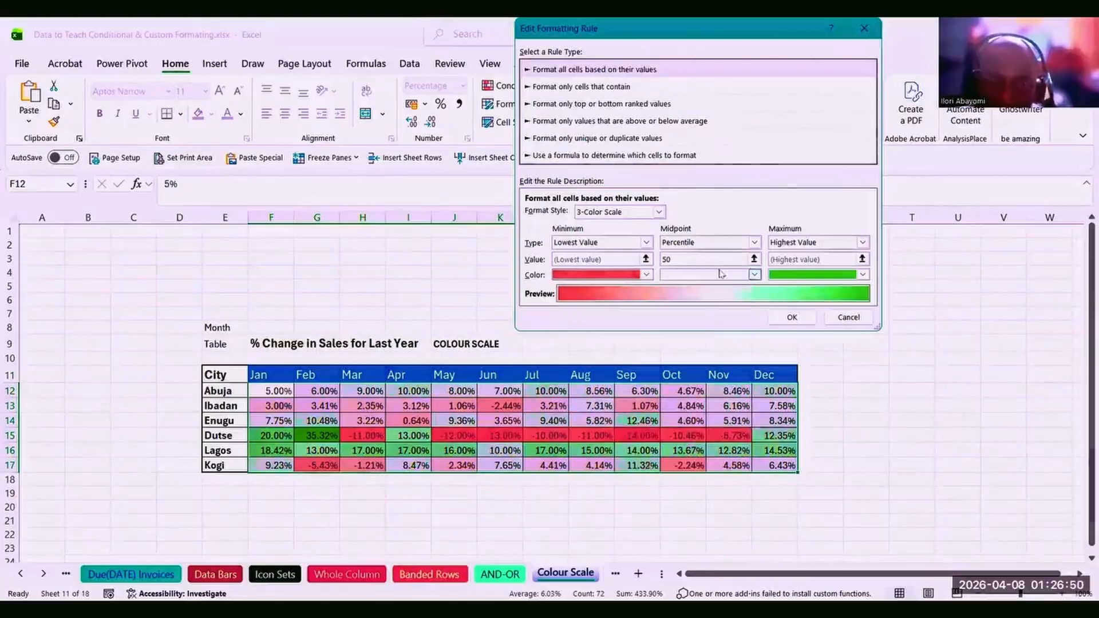
left_click(755, 243)
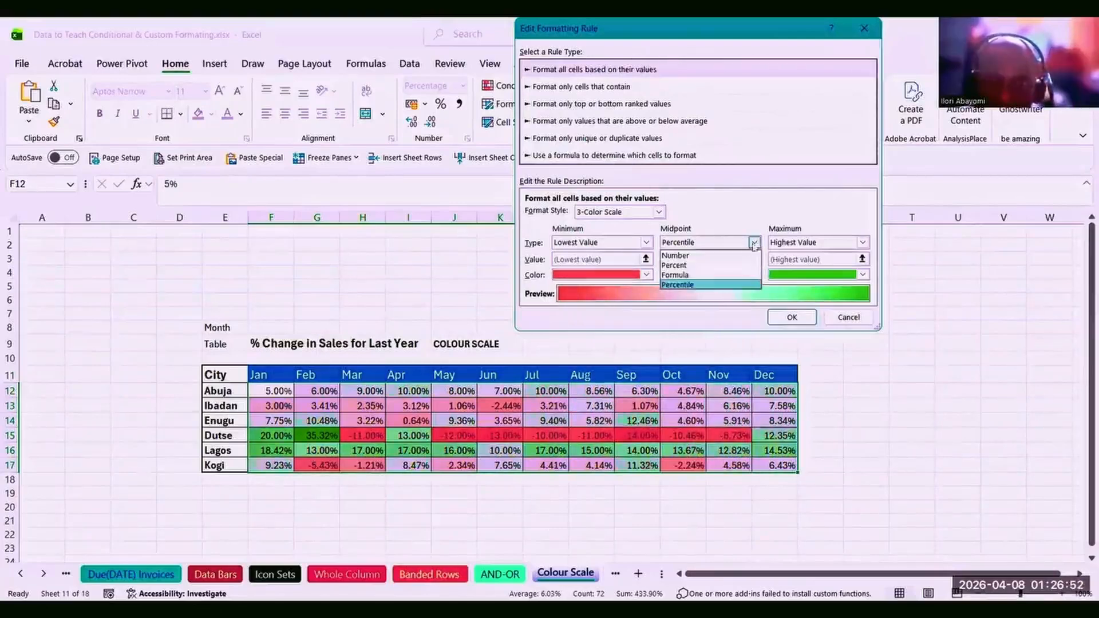
left_click(717, 266)
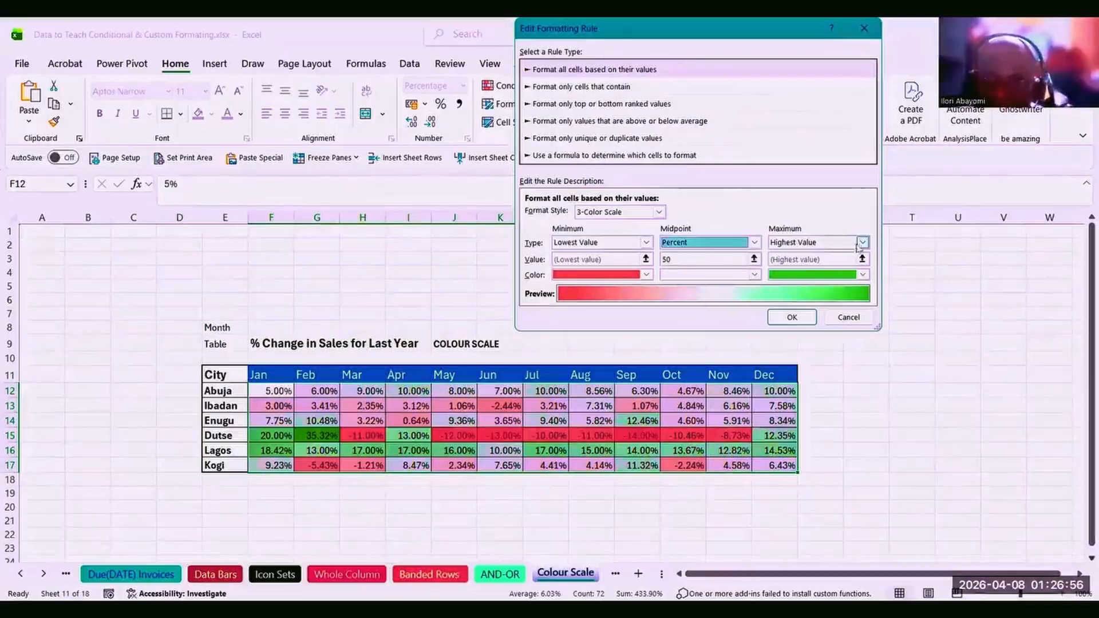
left_click(862, 243)
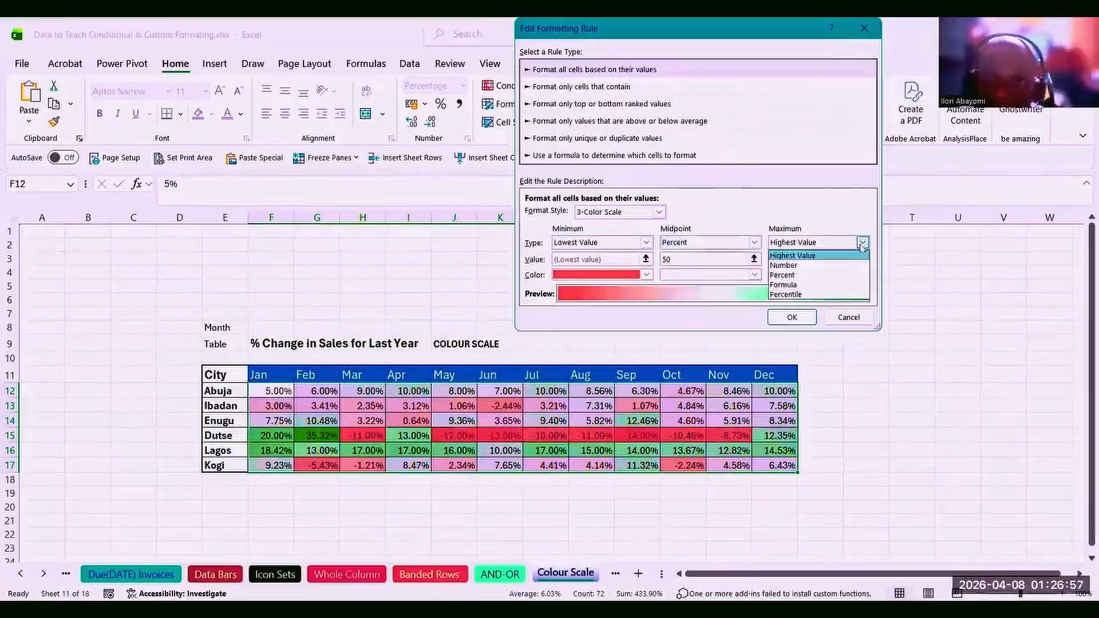
left_click(832, 276)
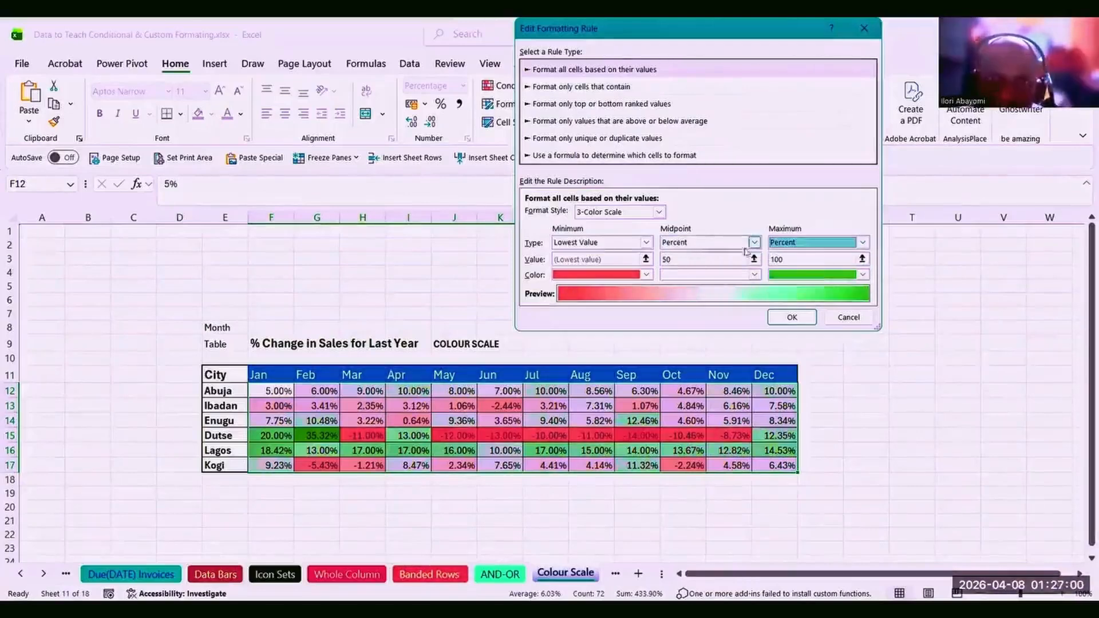
left_click(646, 243)
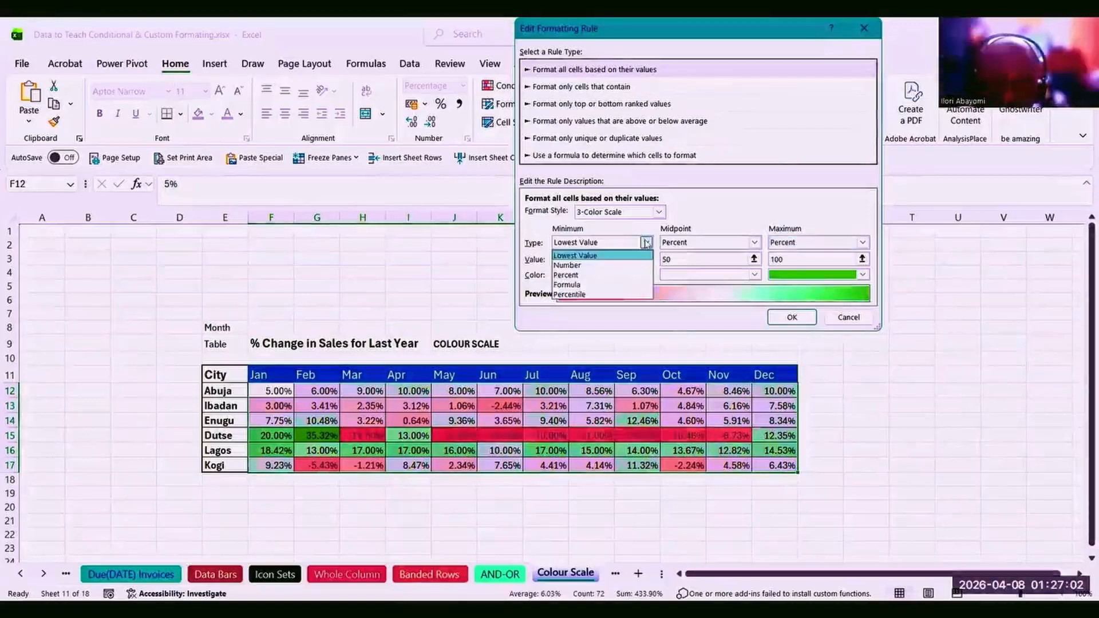
left_click(611, 276)
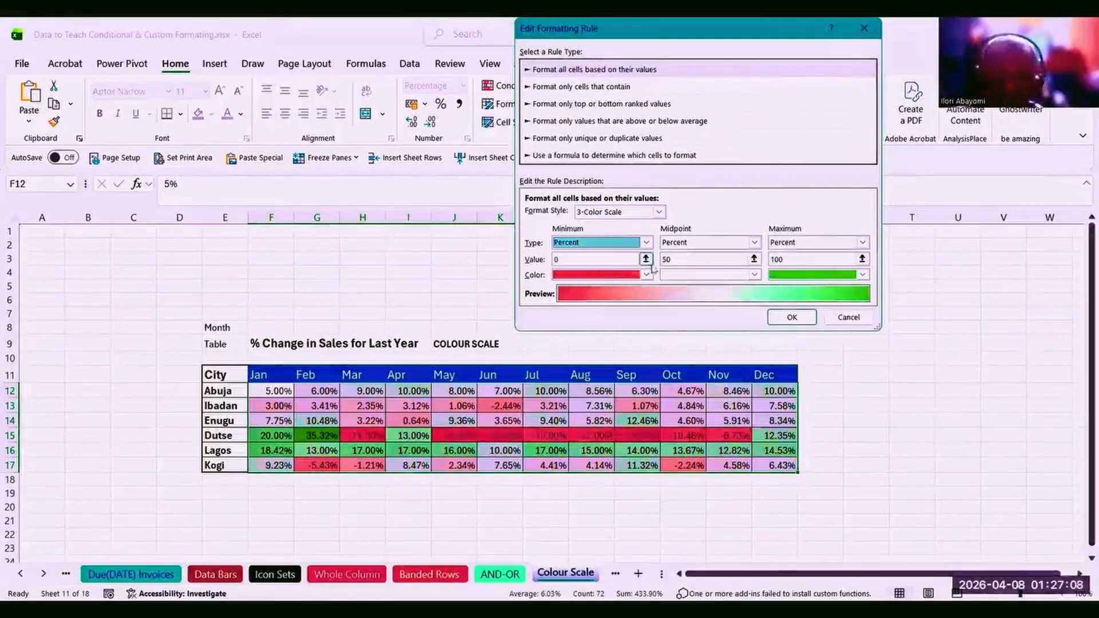
Retype the midpoint value as 50, then cancel the edits and reopen the rule.
left_click(676, 259)
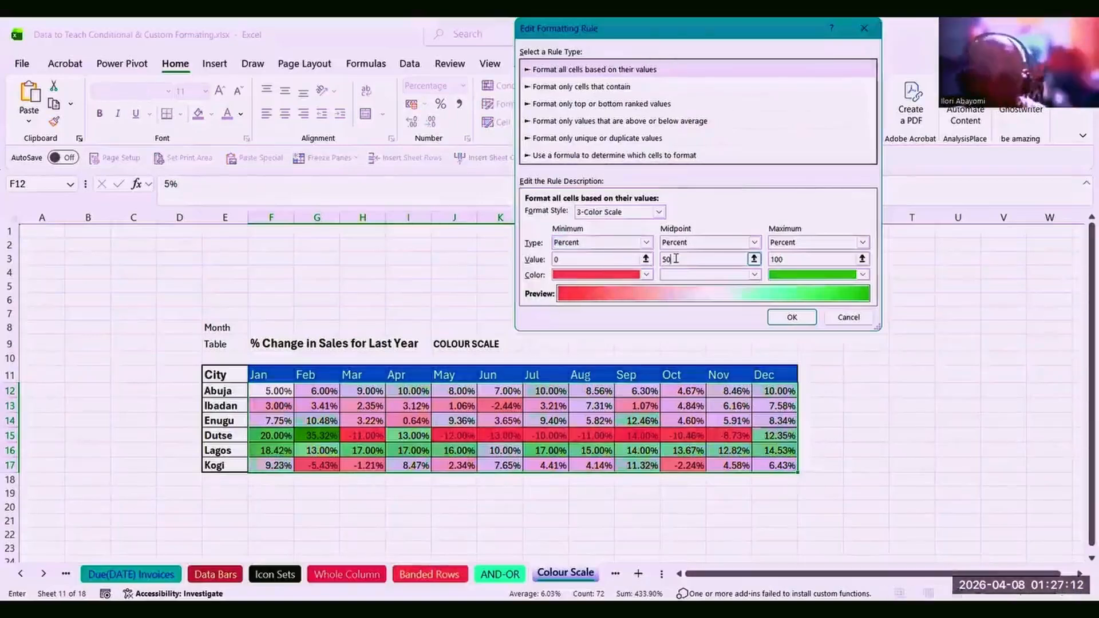
key("BackSpace")
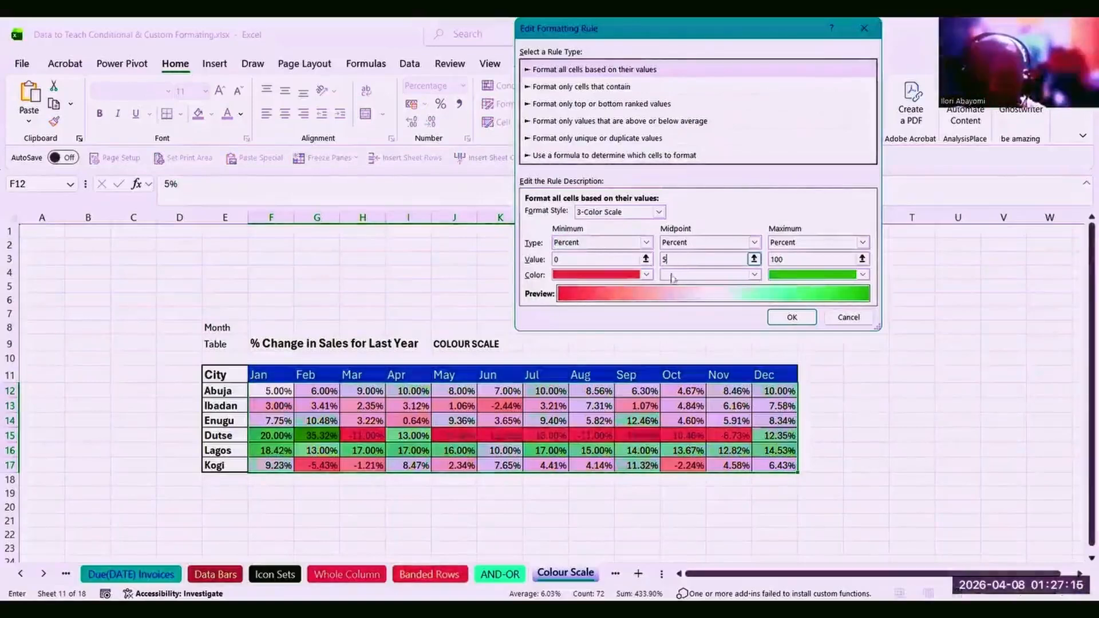
key("BackSpace")
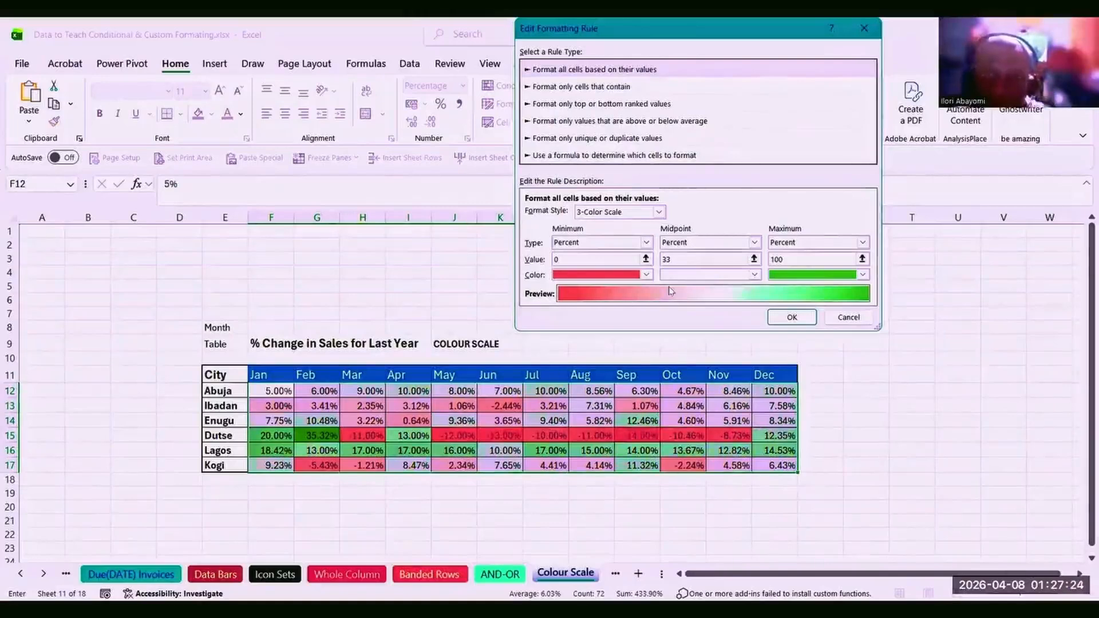
key("BackSpace")
type("50")
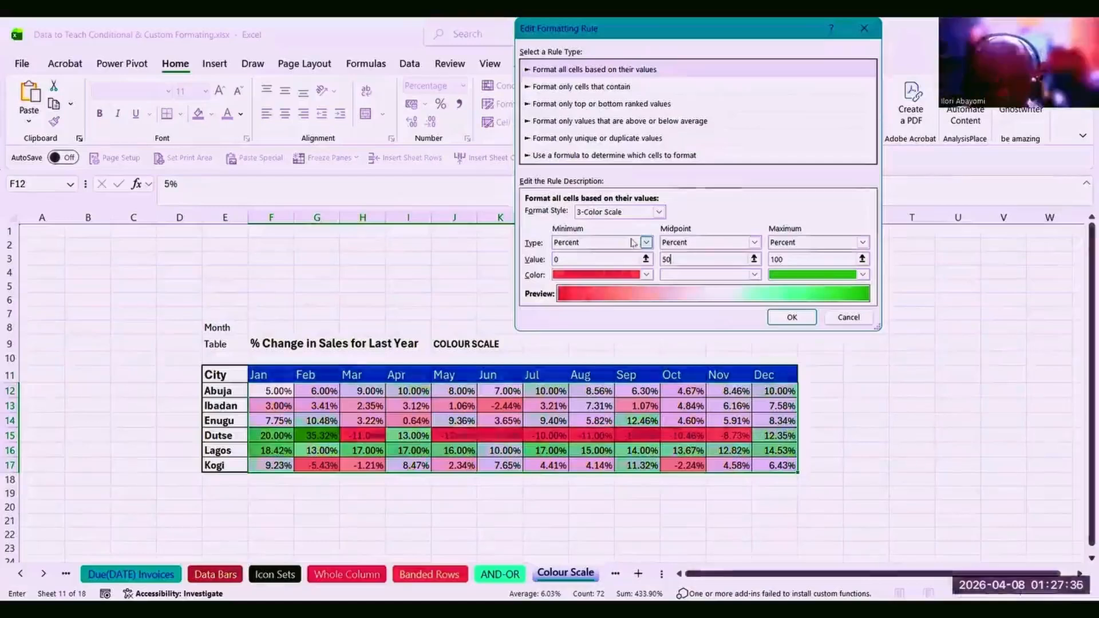
left_click(866, 323)
left_click(526, 109)
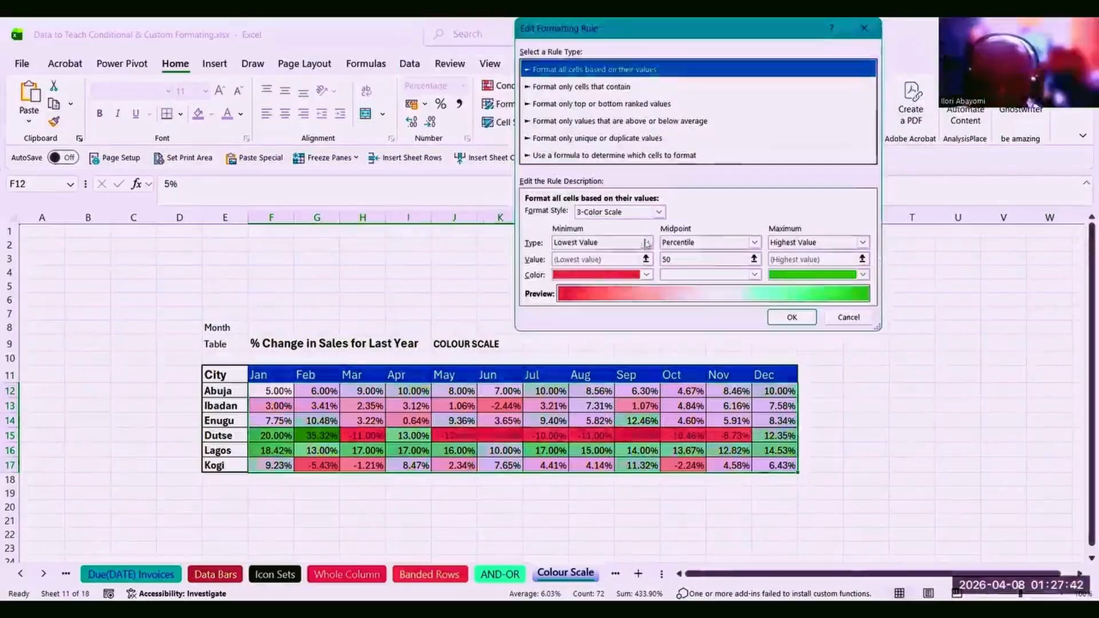
left_click(646, 242)
Keep Lowest Value as minimum, make the midpoint Percent and purple, and confirm the rule.
left_click(646, 244)
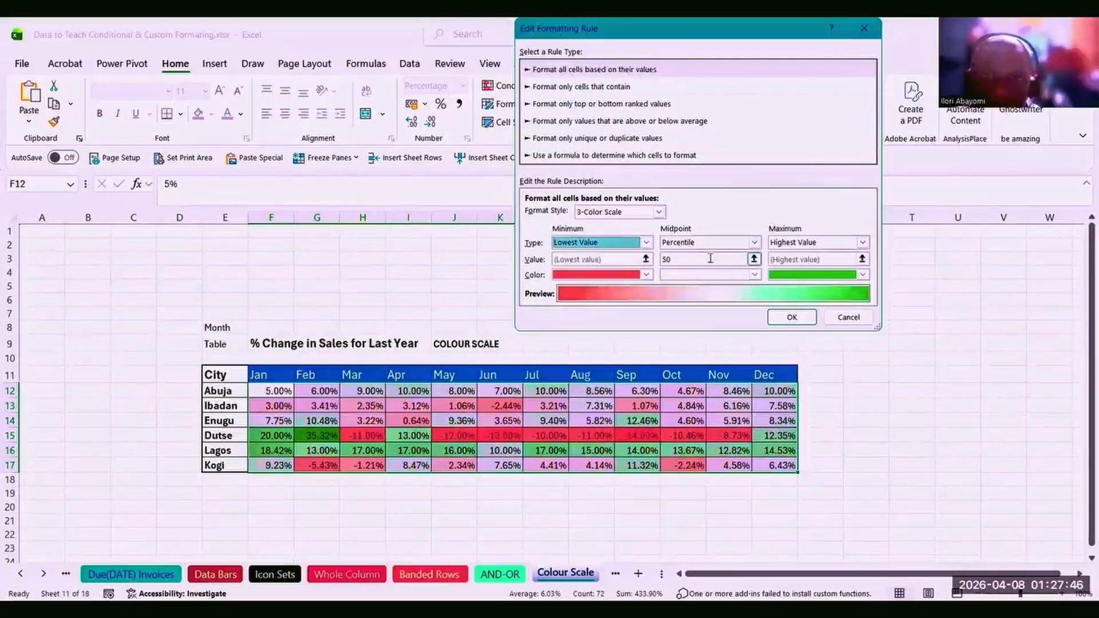
left_click(648, 244)
left_click(649, 244)
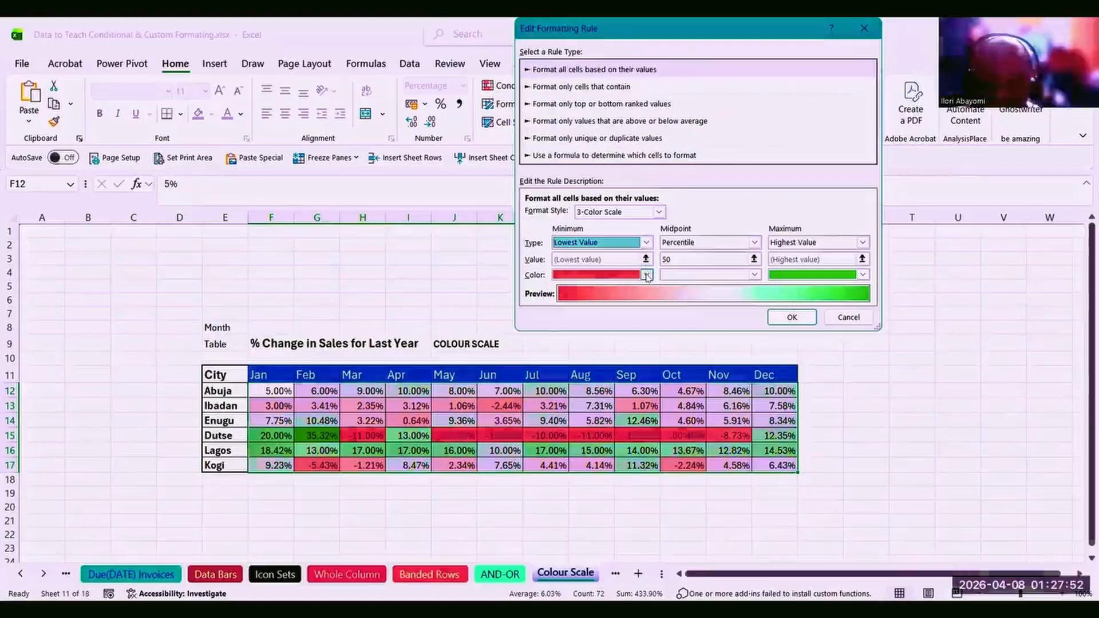
left_click(754, 242)
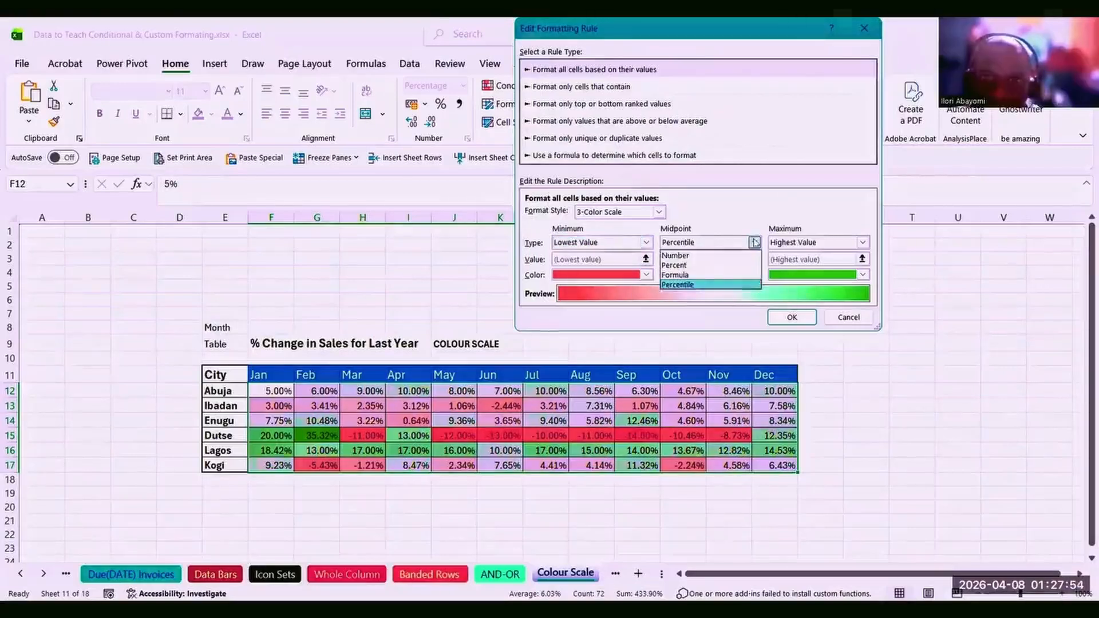
left_click(720, 266)
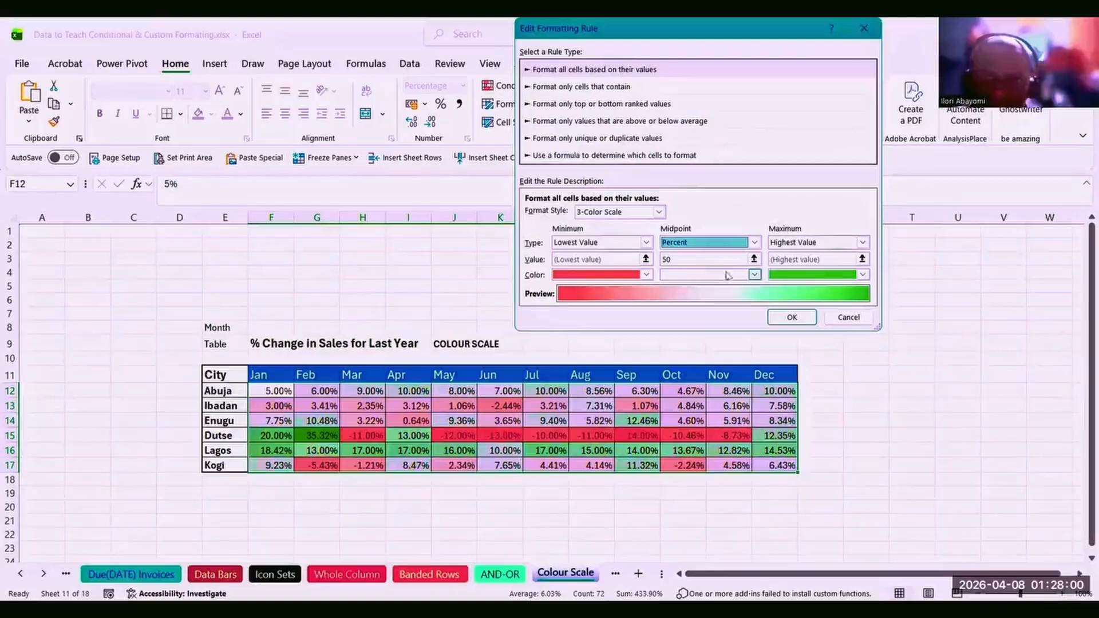
left_click(755, 275)
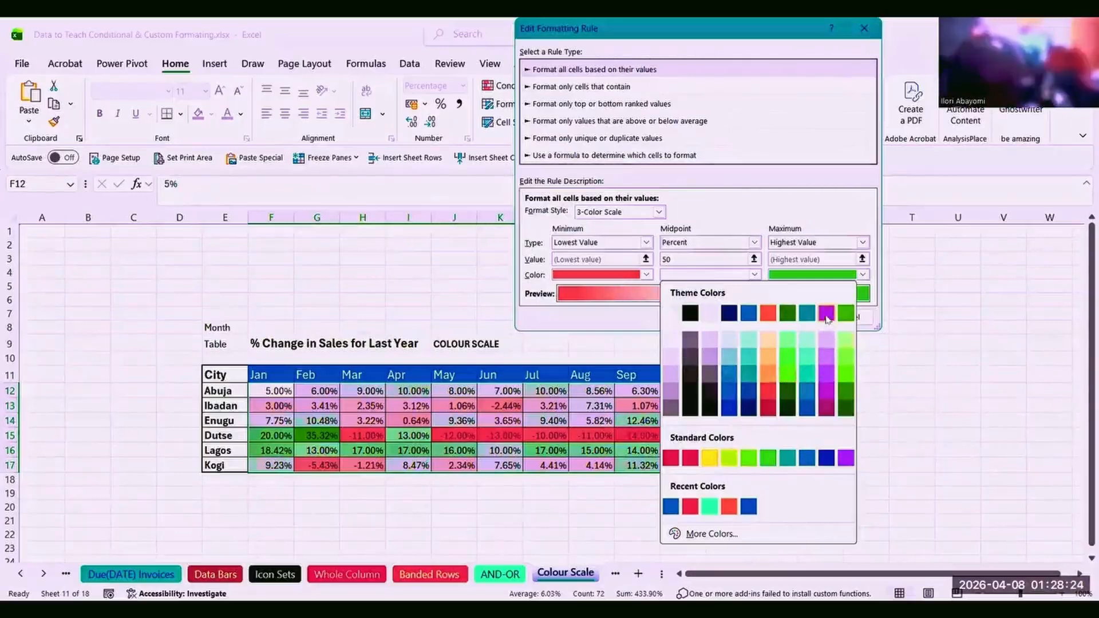
left_click(847, 458)
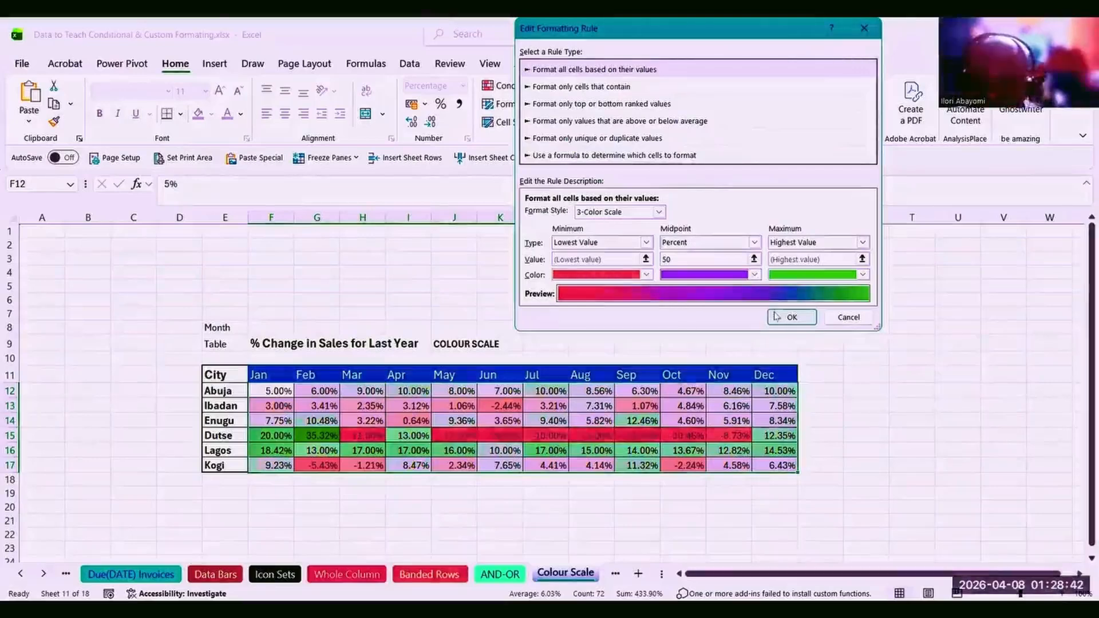
left_click(792, 317)
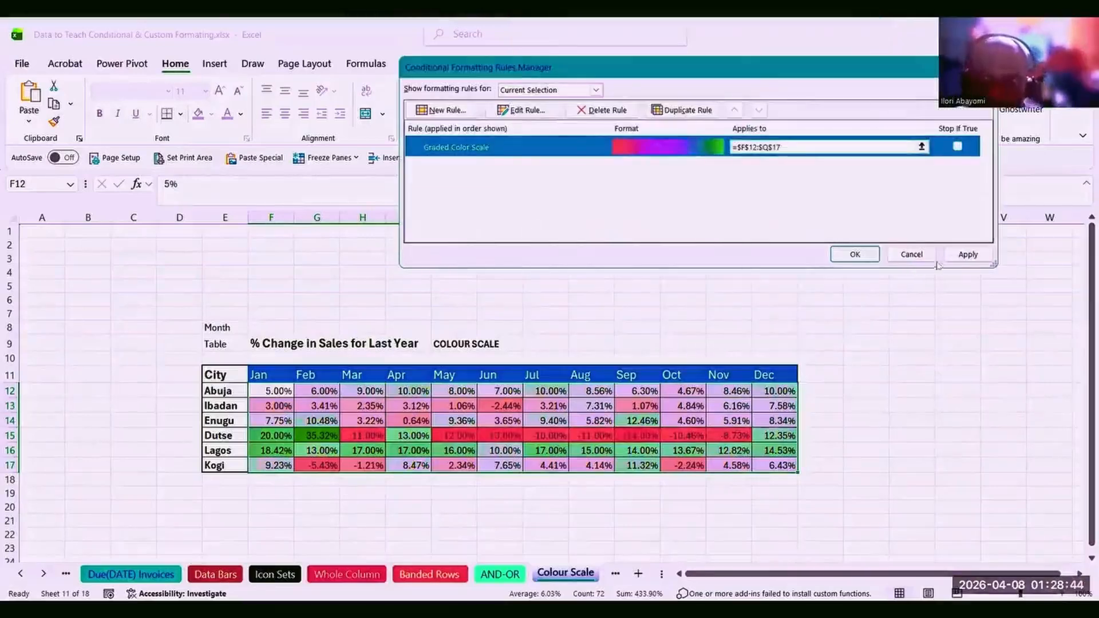
Apply the red-purple-green scale, then change the midpoint colour to yellow and apply it.
left_click(966, 256)
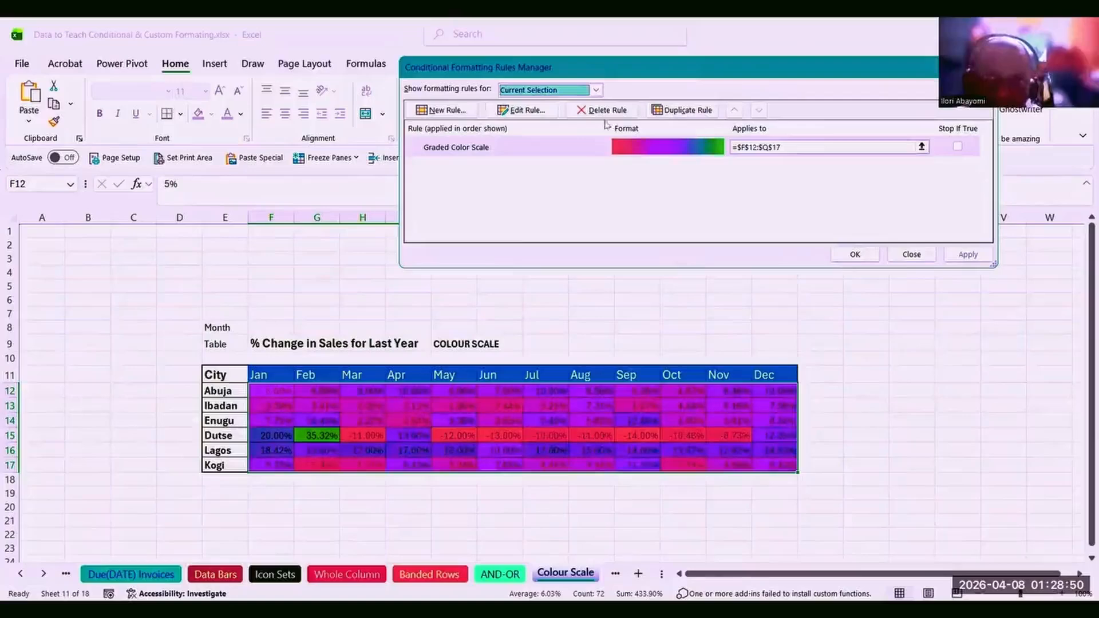
left_click(540, 112)
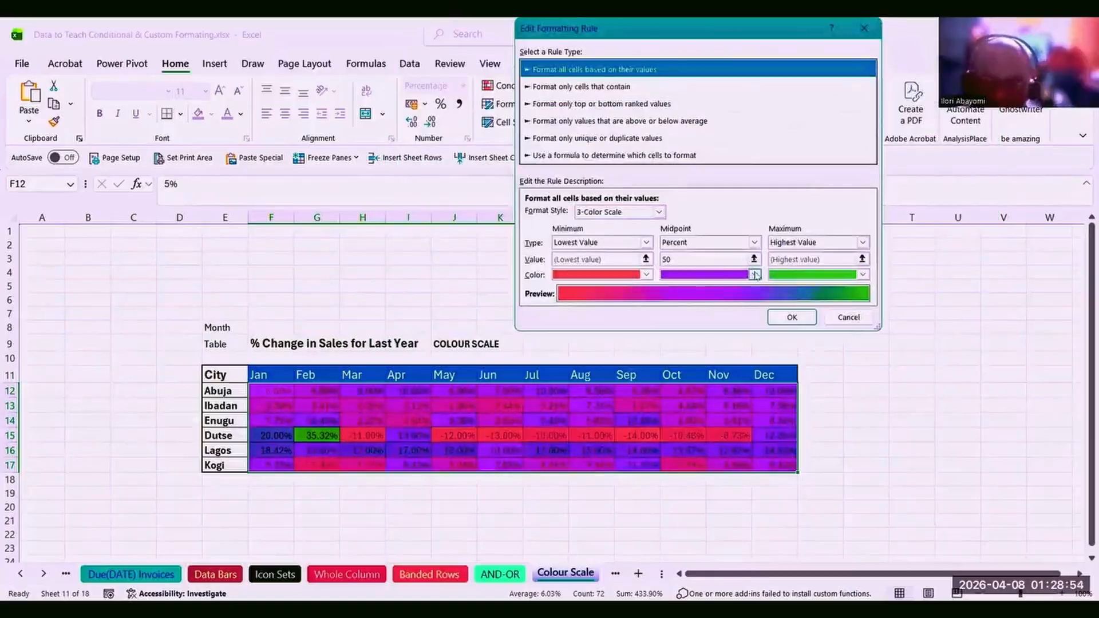
left_click(756, 275)
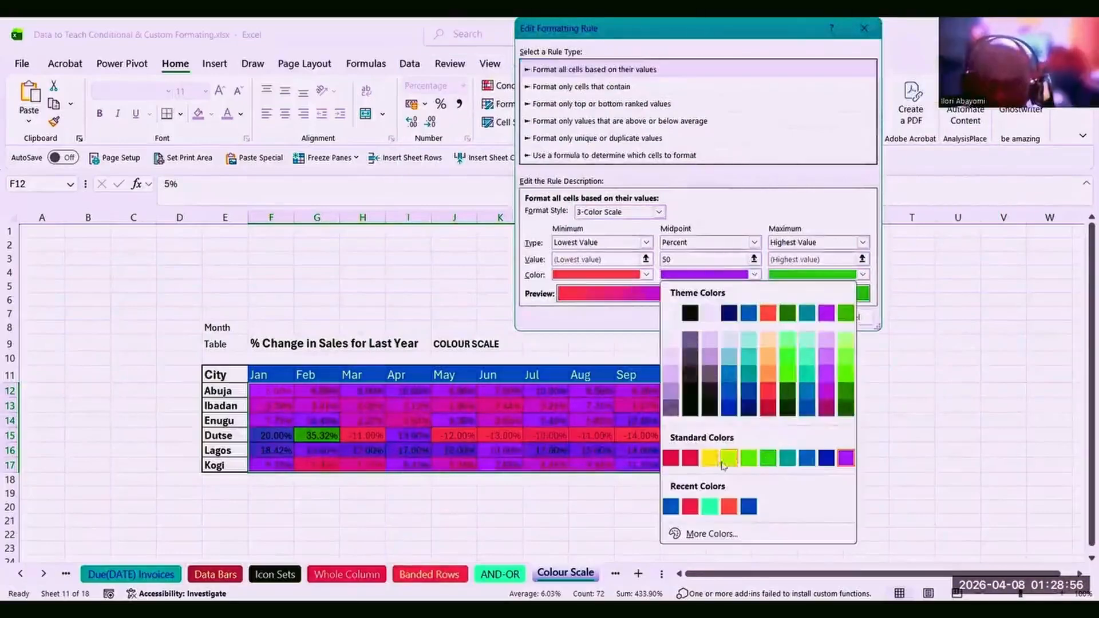
left_click(710, 461)
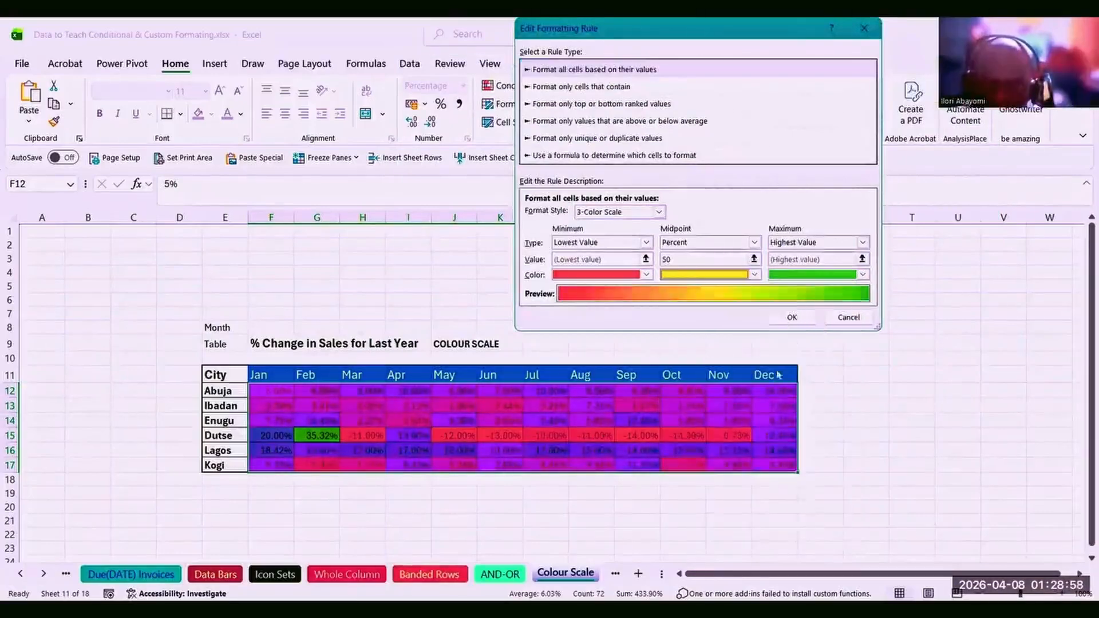
left_click(792, 317)
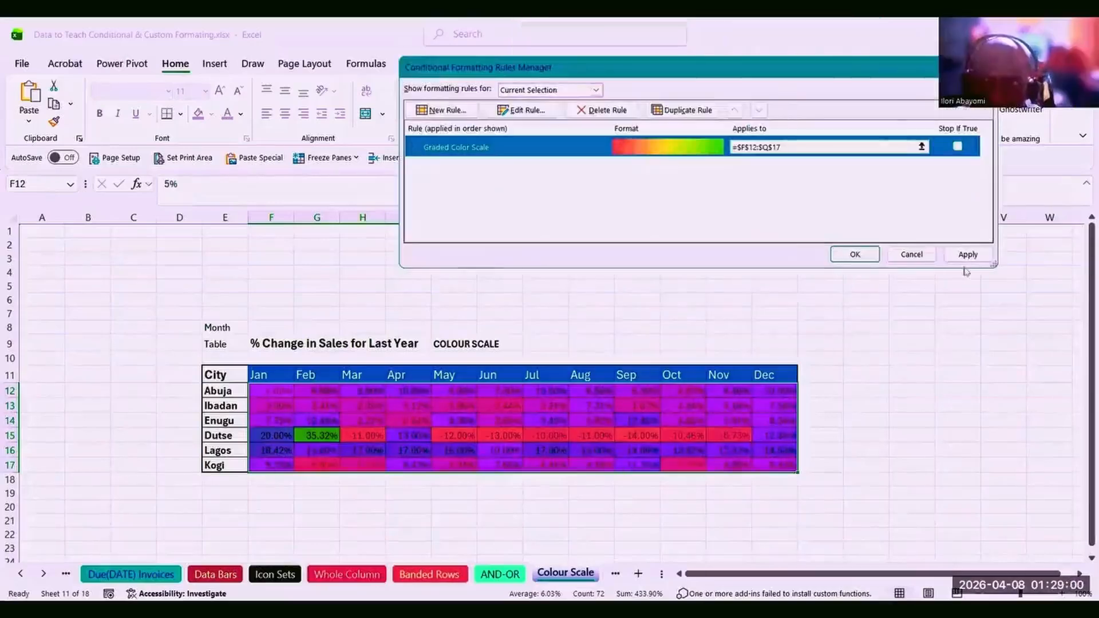
left_click(961, 255)
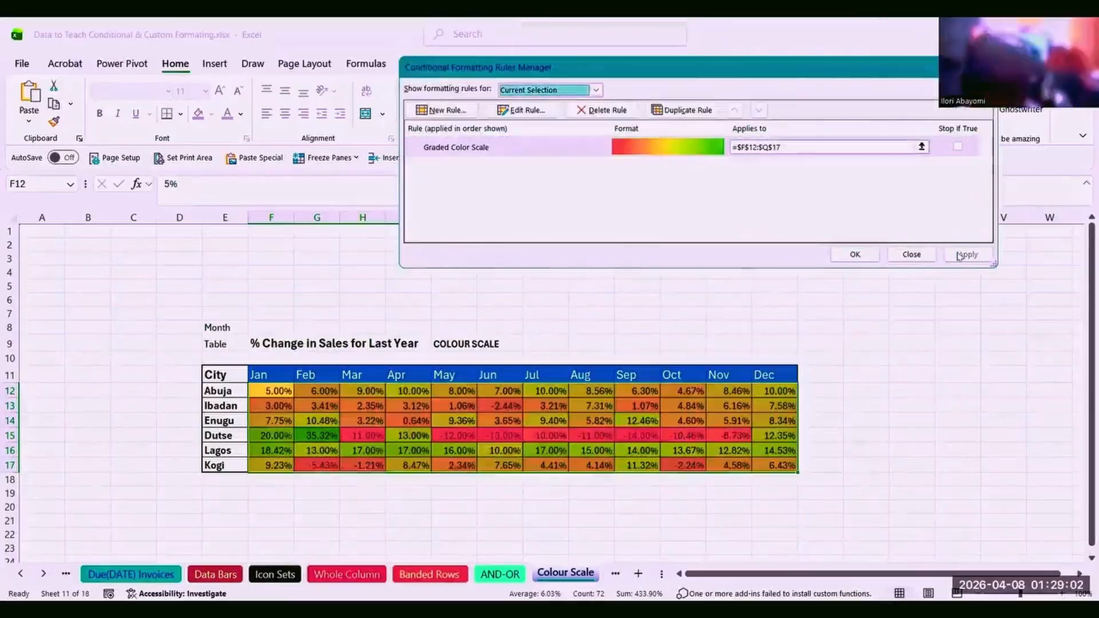
left_click(844, 257)
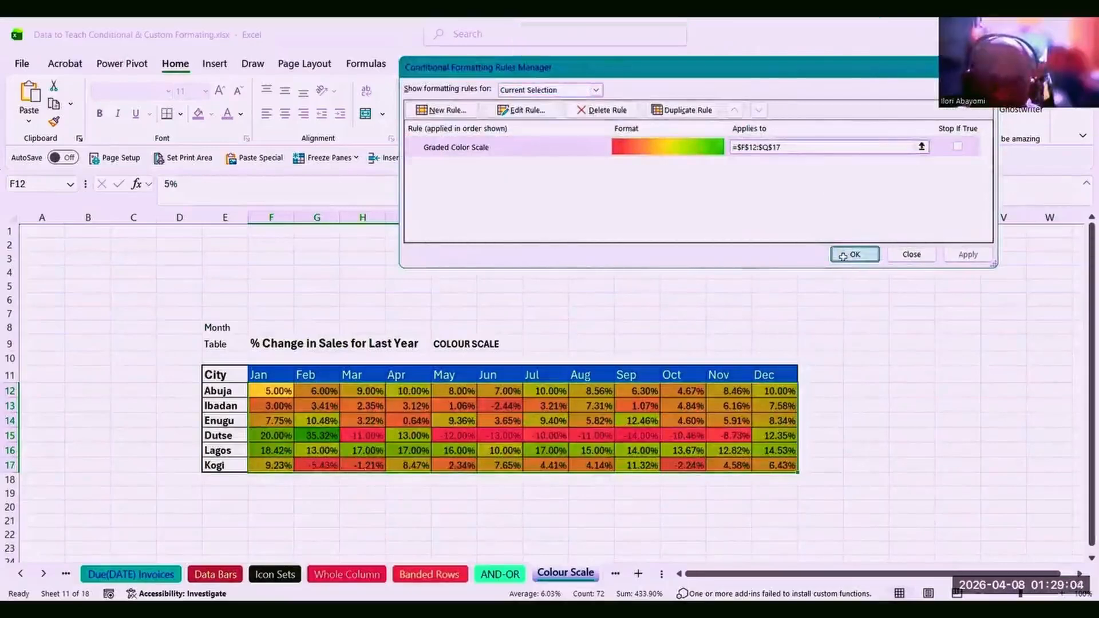
Check the Dutse and Lagos January–April sales percentages in the colour-scaled table.
left_click(370, 431)
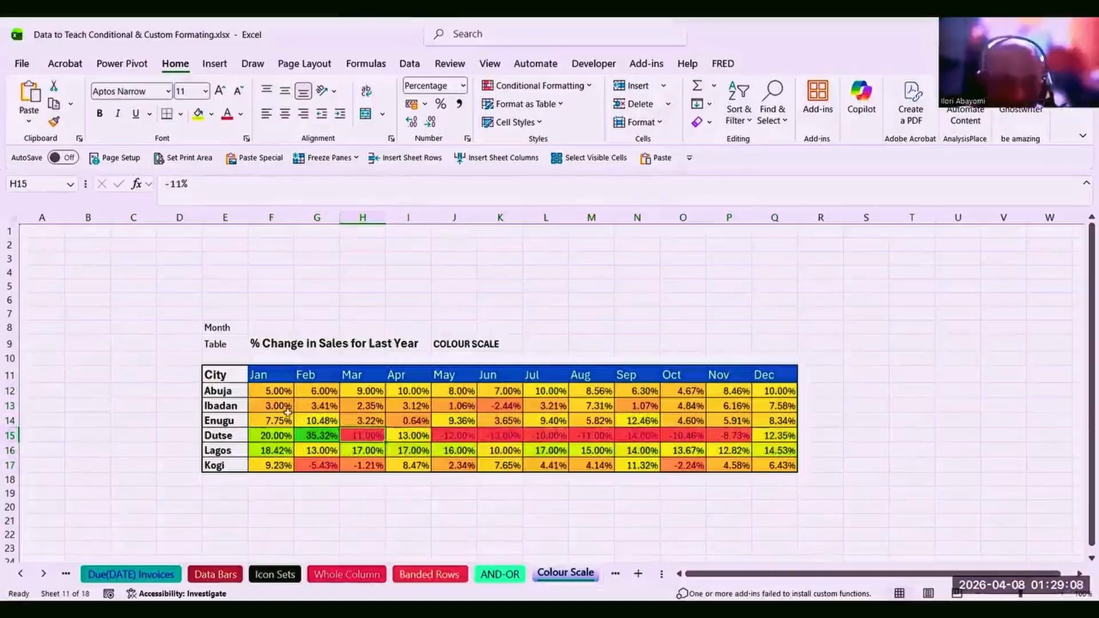
left_click(259, 437)
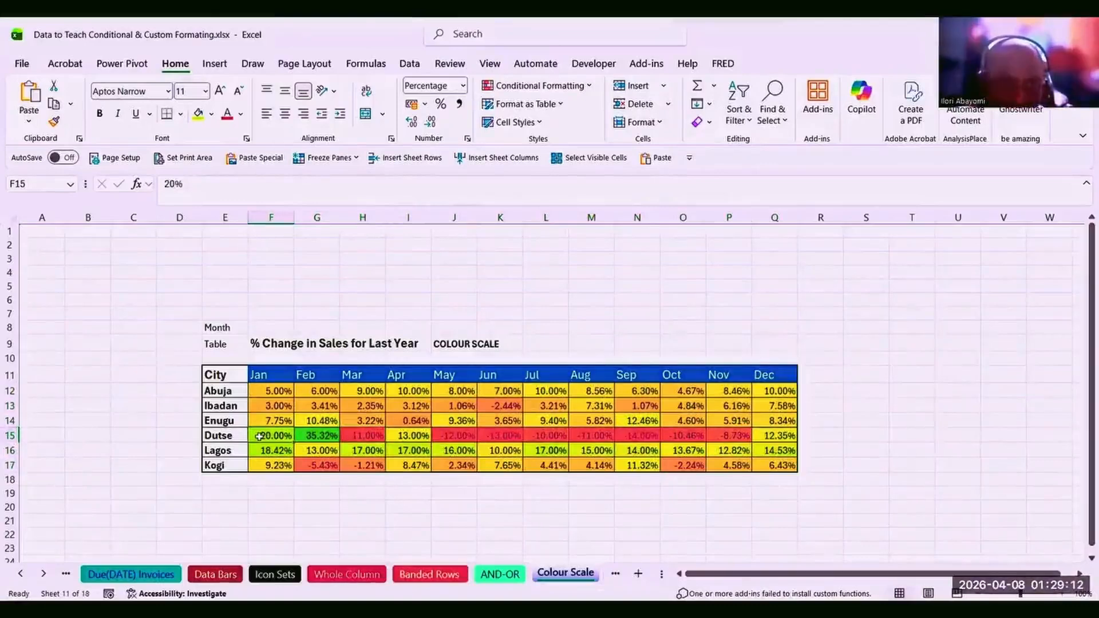
left_click(316, 436)
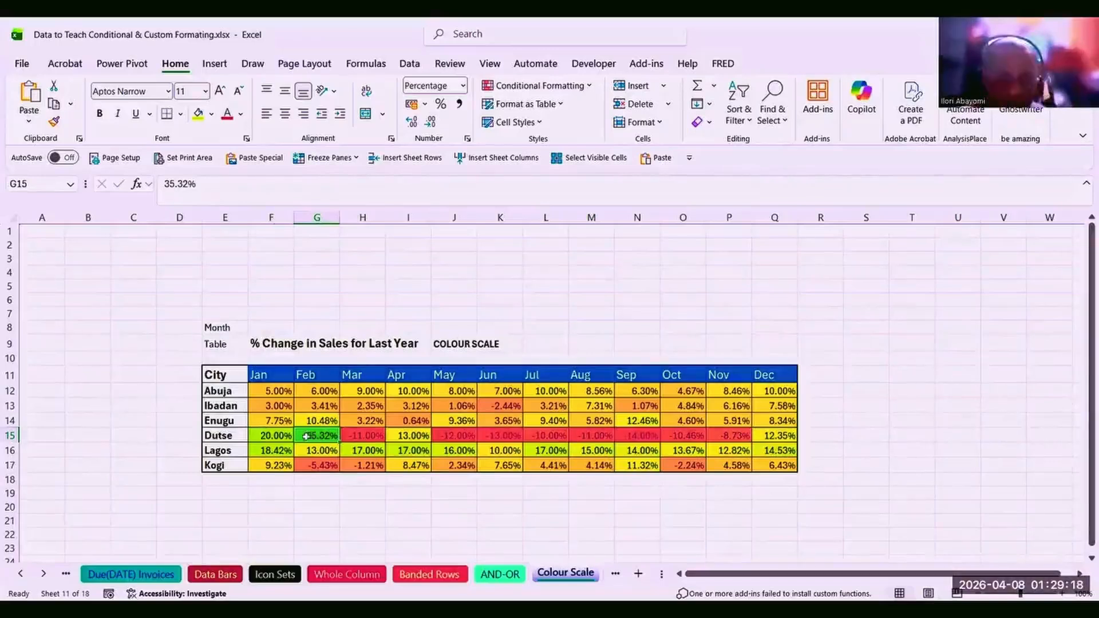
left_click(275, 436)
left_click(274, 453)
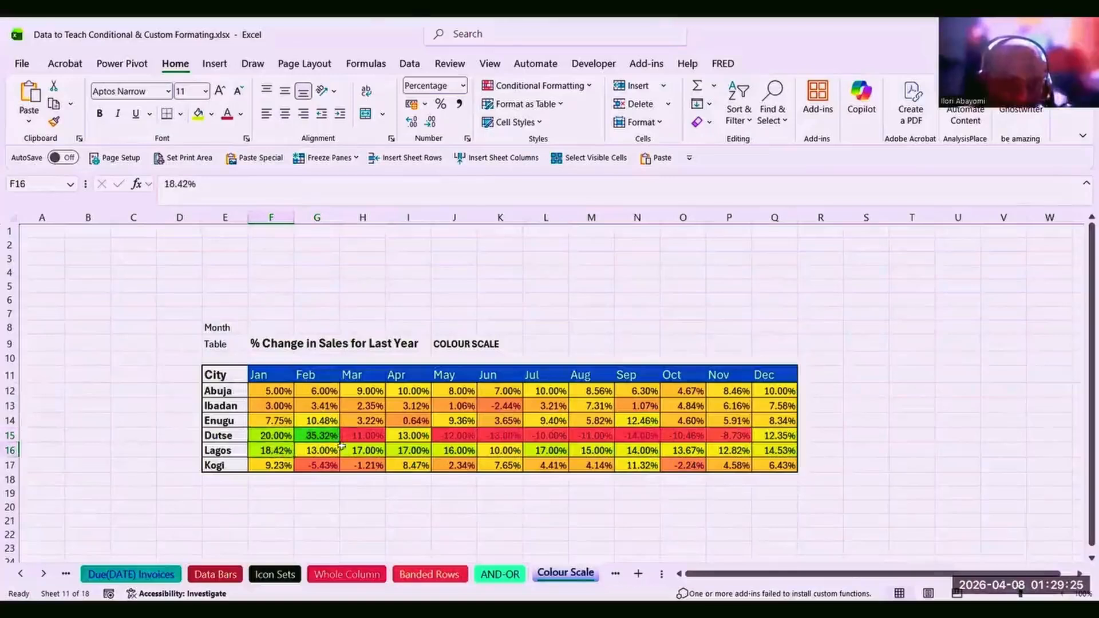
left_click(395, 452)
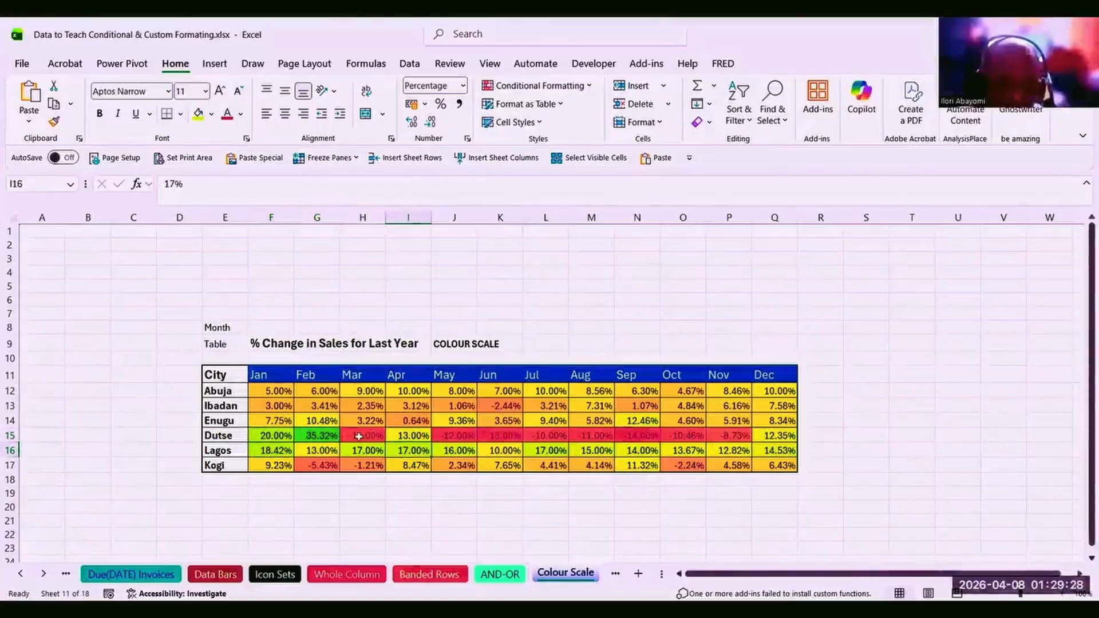
Review the Dutse, Ibadan and Abuja mid-year figures, then move to the DATE-Holidays sheet.
left_click_drag(359, 436, 546, 422)
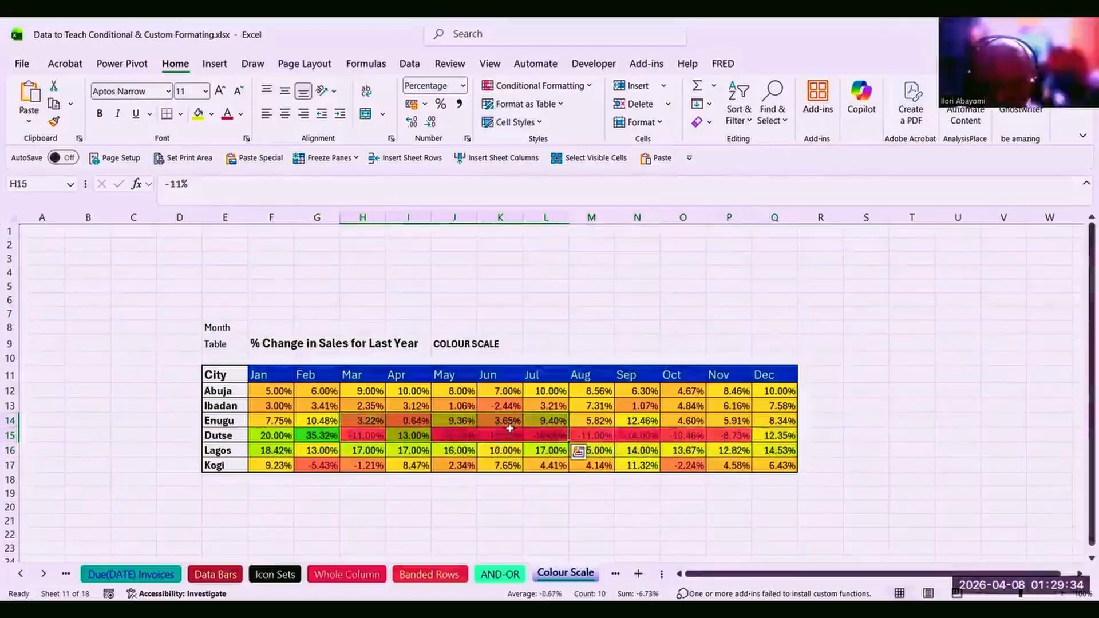
left_click(498, 399)
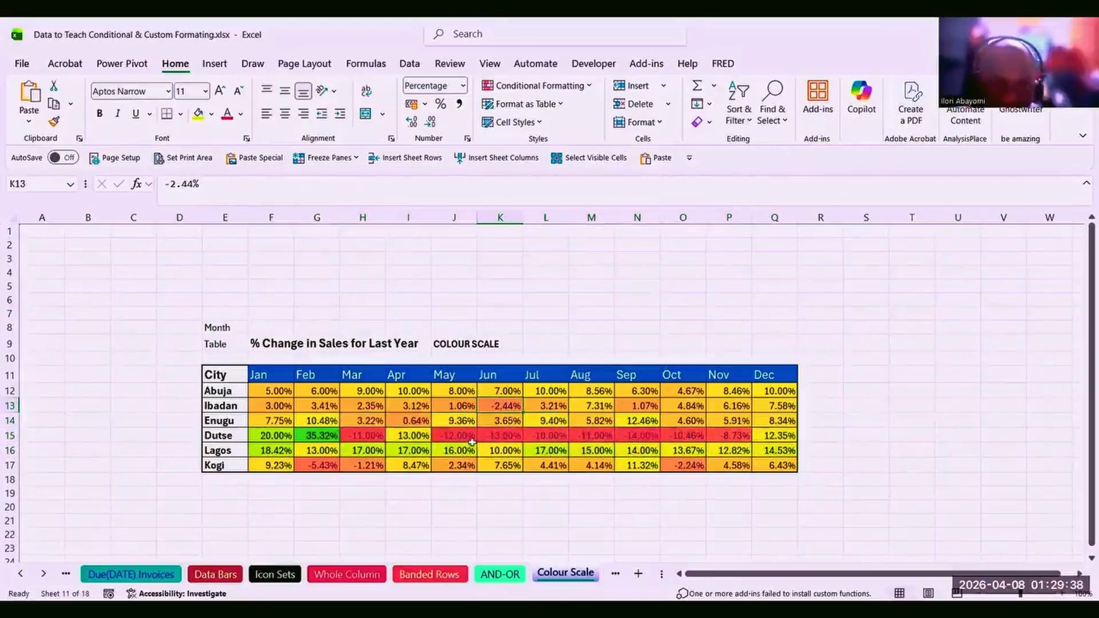
left_click(457, 439)
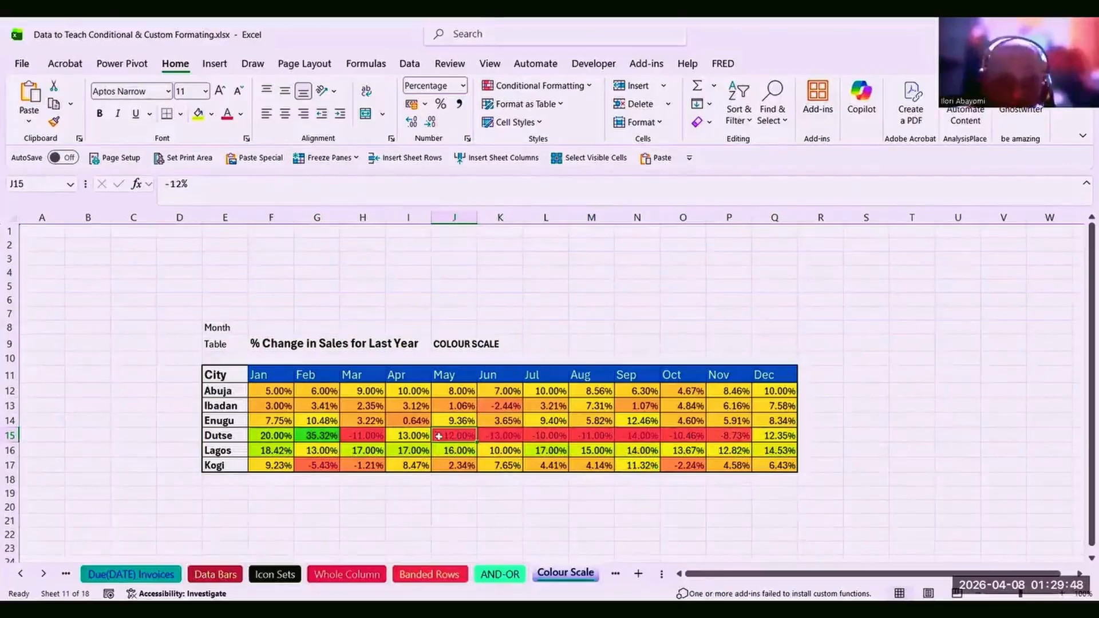
left_click(509, 406)
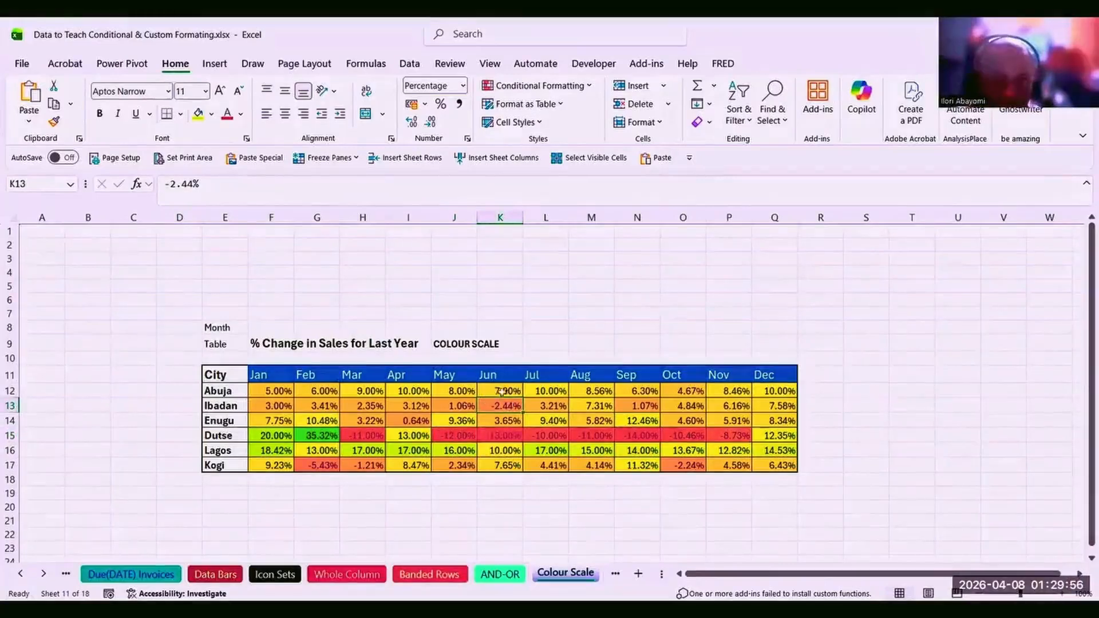
left_click(503, 394)
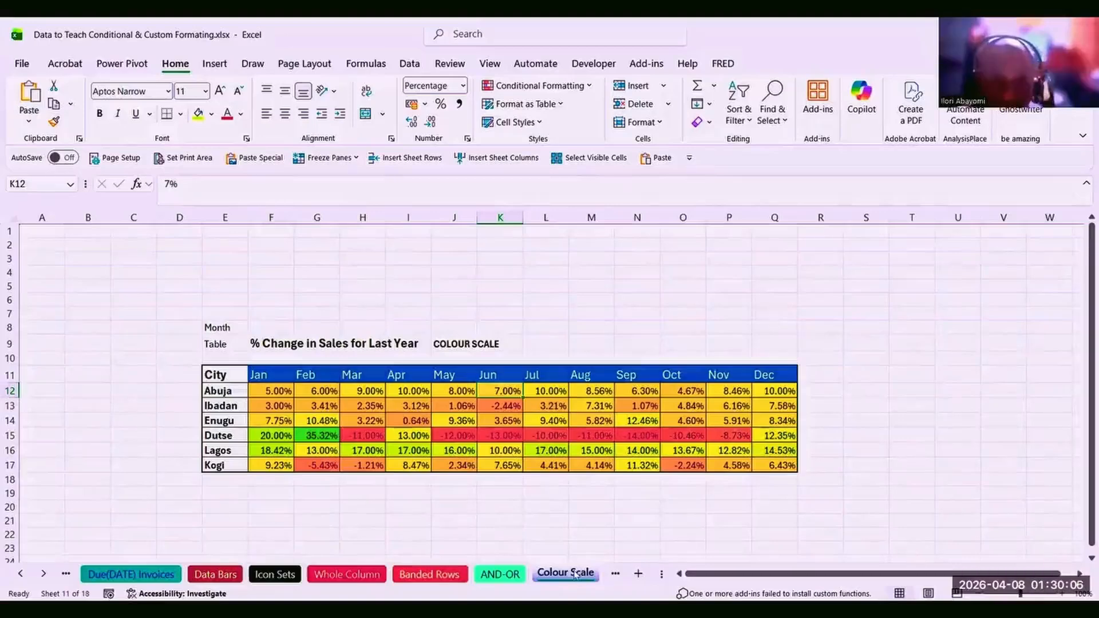
left_click(616, 574)
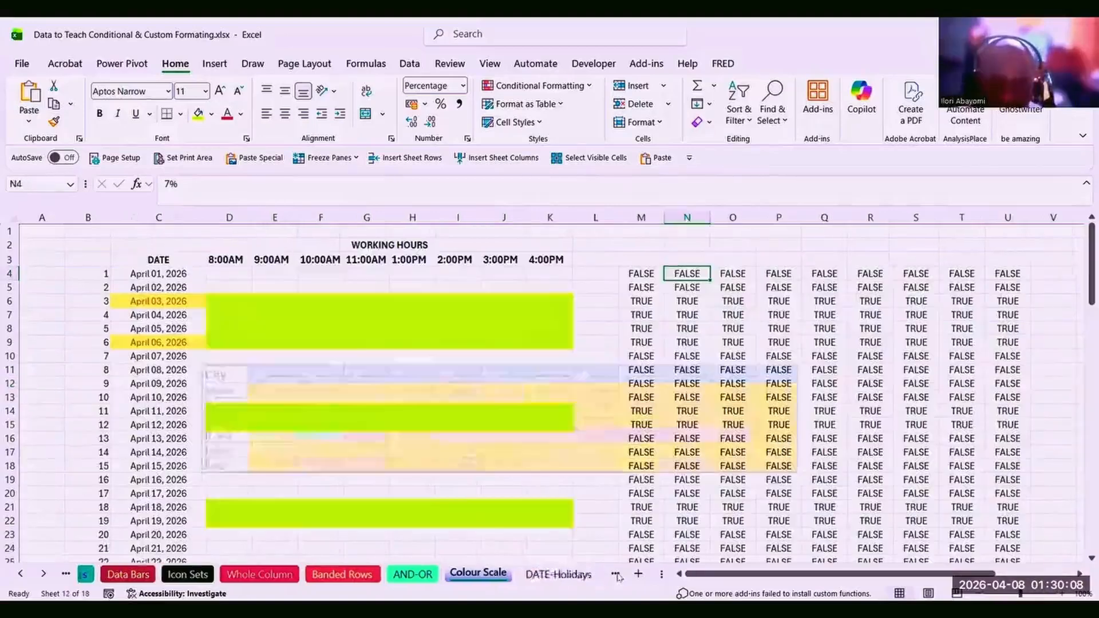
Check the NETWORKDAYS.INTL helper formula in M4, then select the grid D4:K93.
left_click(485, 461)
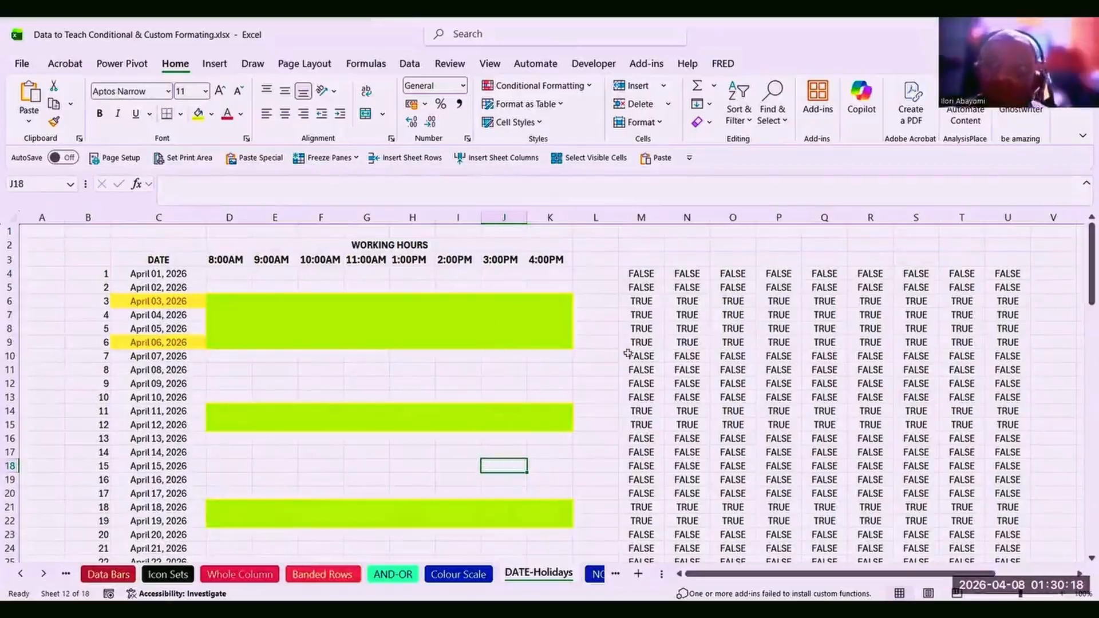
left_click(636, 273)
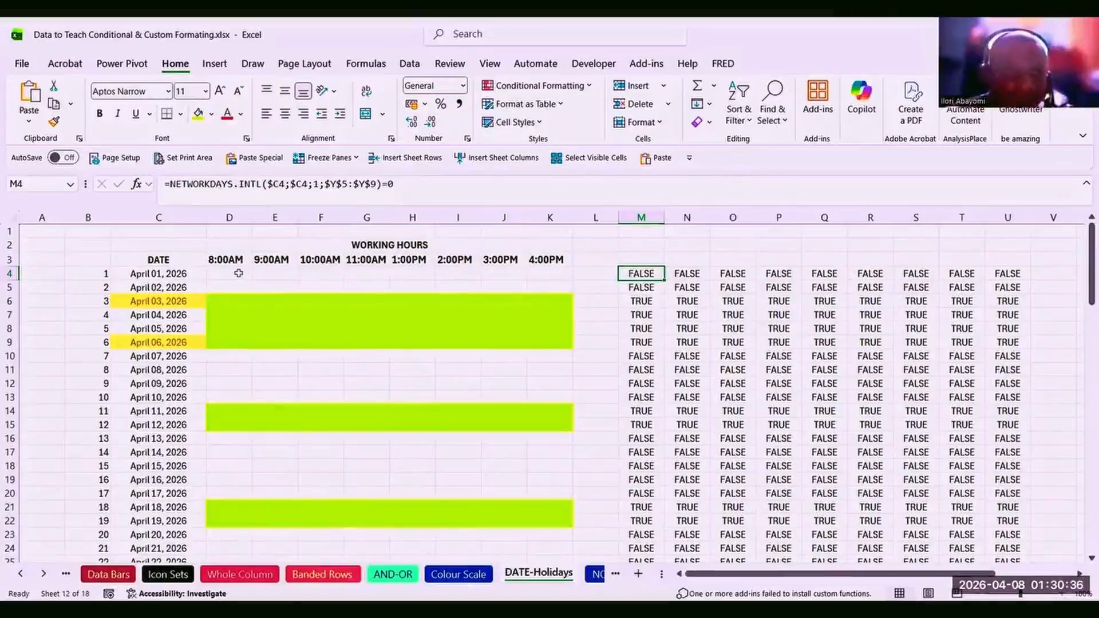
left_click_drag(237, 273, 571, 564)
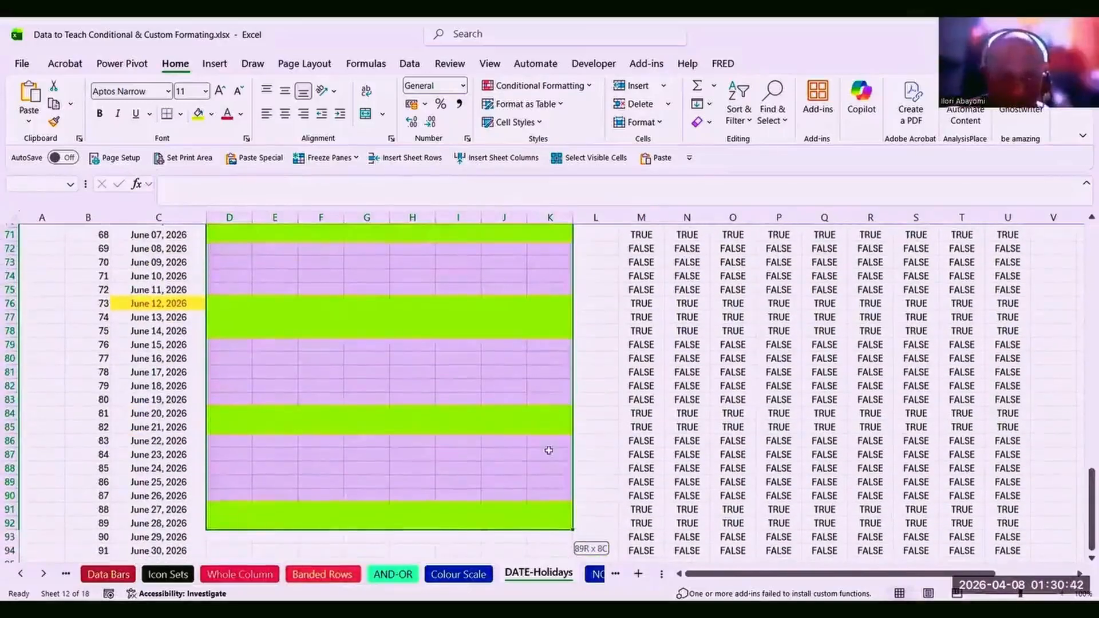
left_click_drag(548, 434, 548, 429)
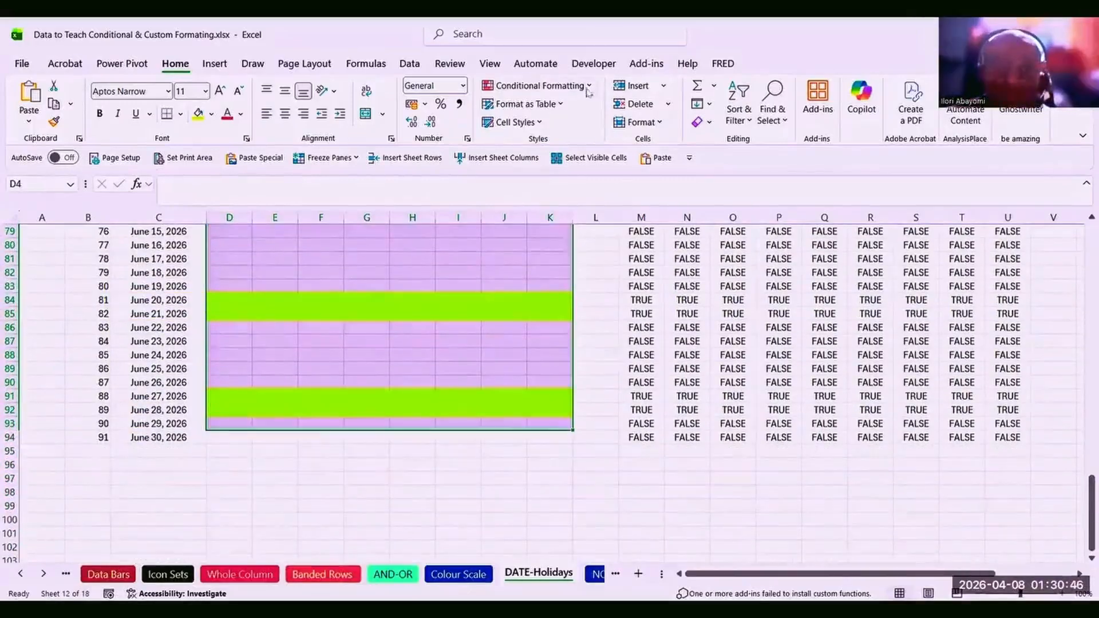
left_click(560, 86)
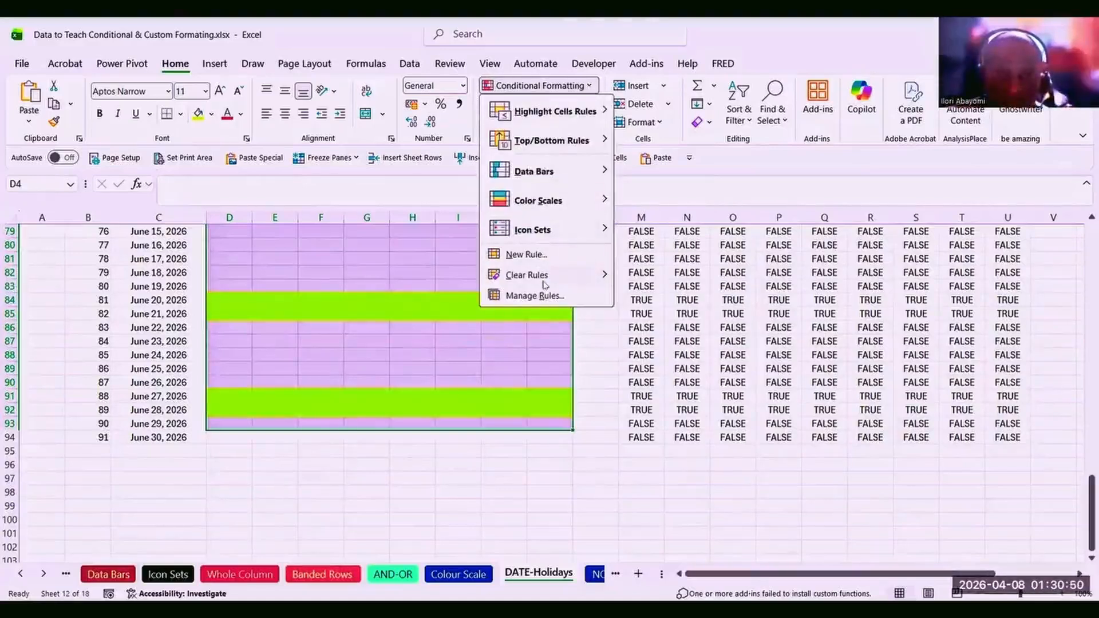
Clear the conditional formatting rules from the D4:K93 grid, then select the DATE column C.
mouse_move(572, 275)
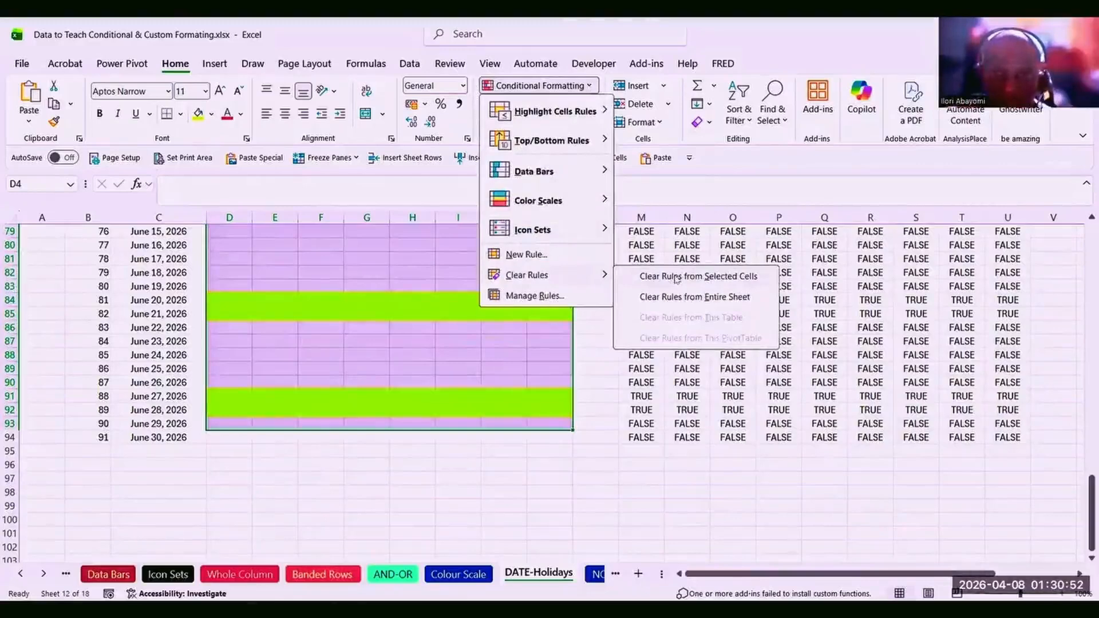
left_click(677, 276)
left_click(643, 284)
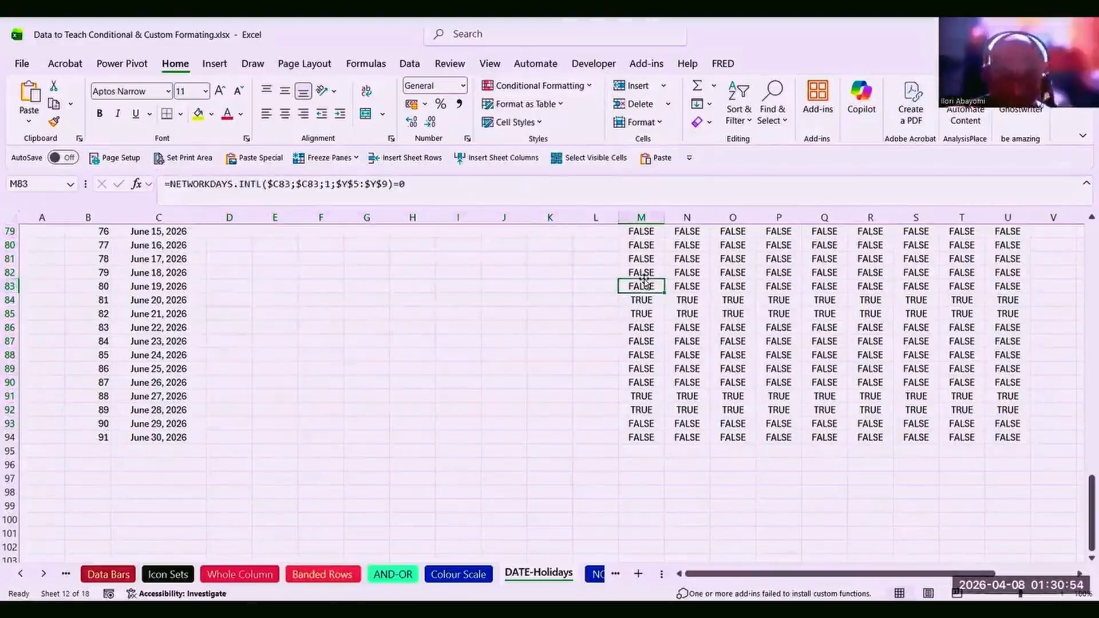
key("ctrl+Up")
key("Up")
key("Up")
left_click(142, 261)
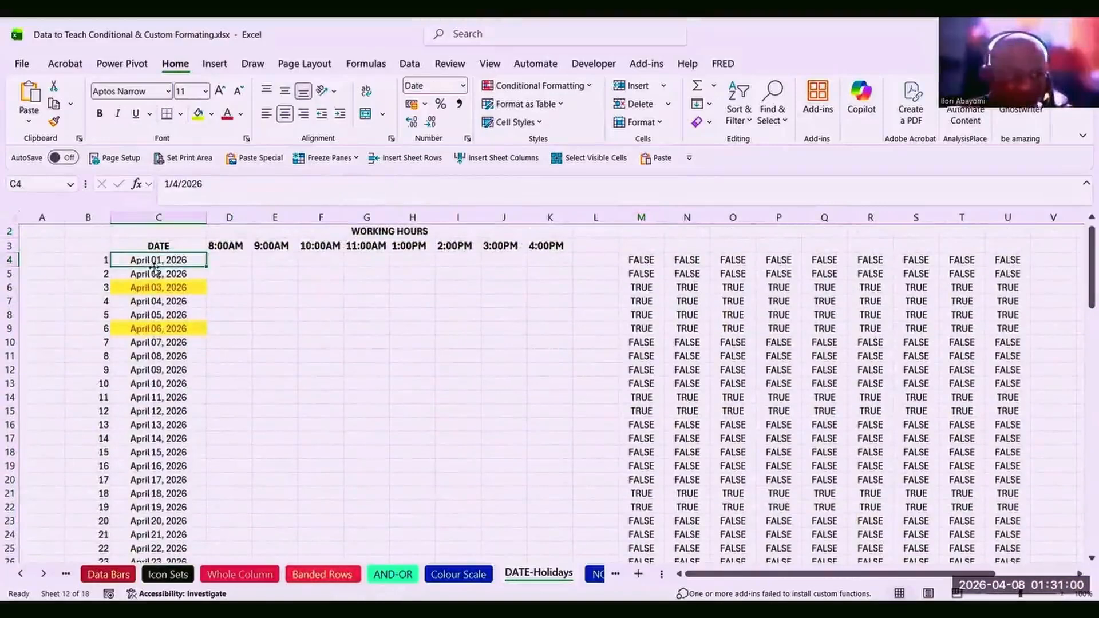
left_click(159, 220)
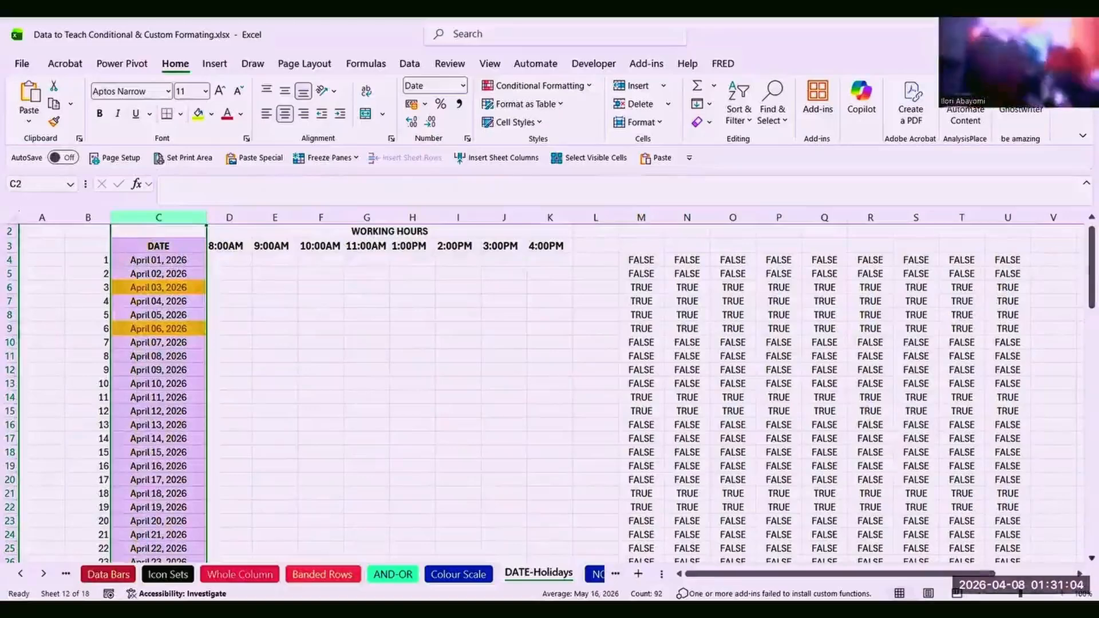
Clear the conditional formatting rules from the public holidays column Y.
left_click(1079, 574)
left_click(1079, 574)
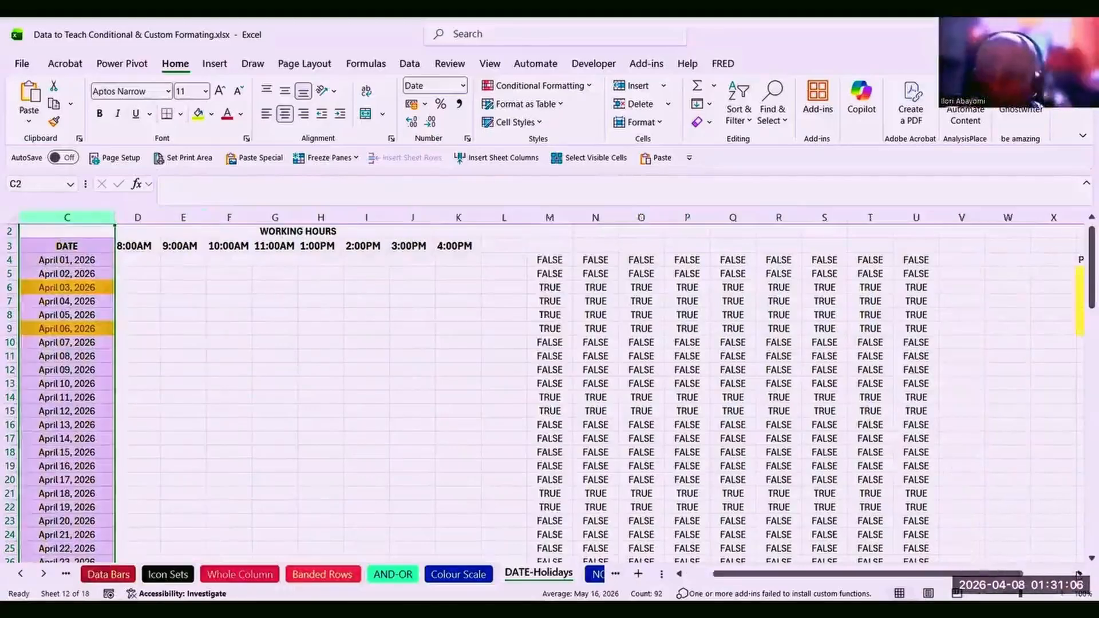
left_click(1078, 574)
left_click(1079, 573)
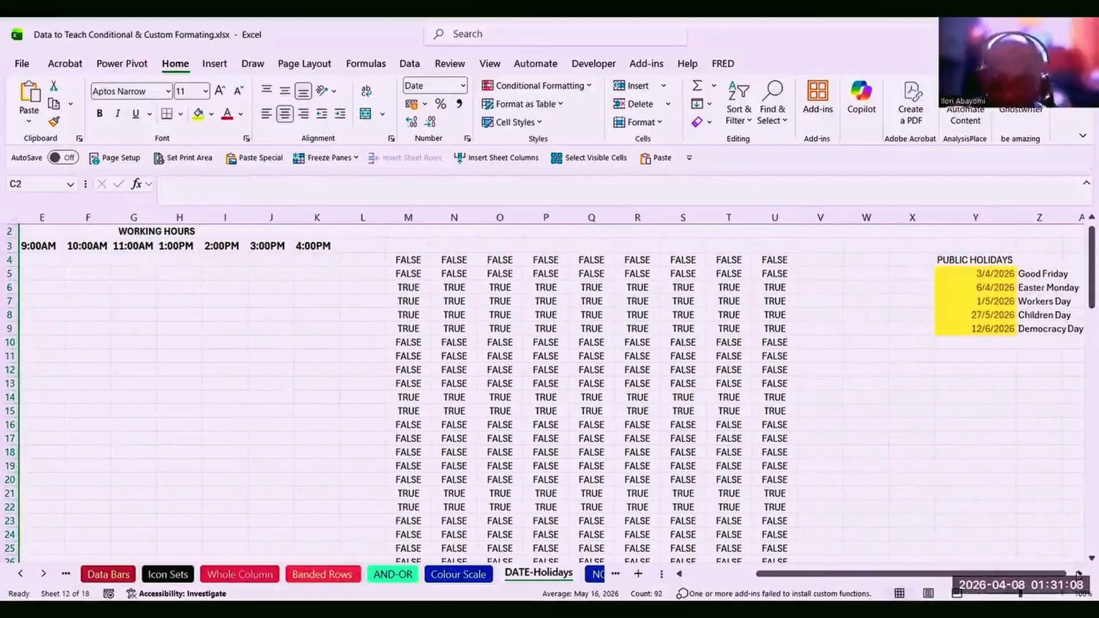
left_click(971, 220)
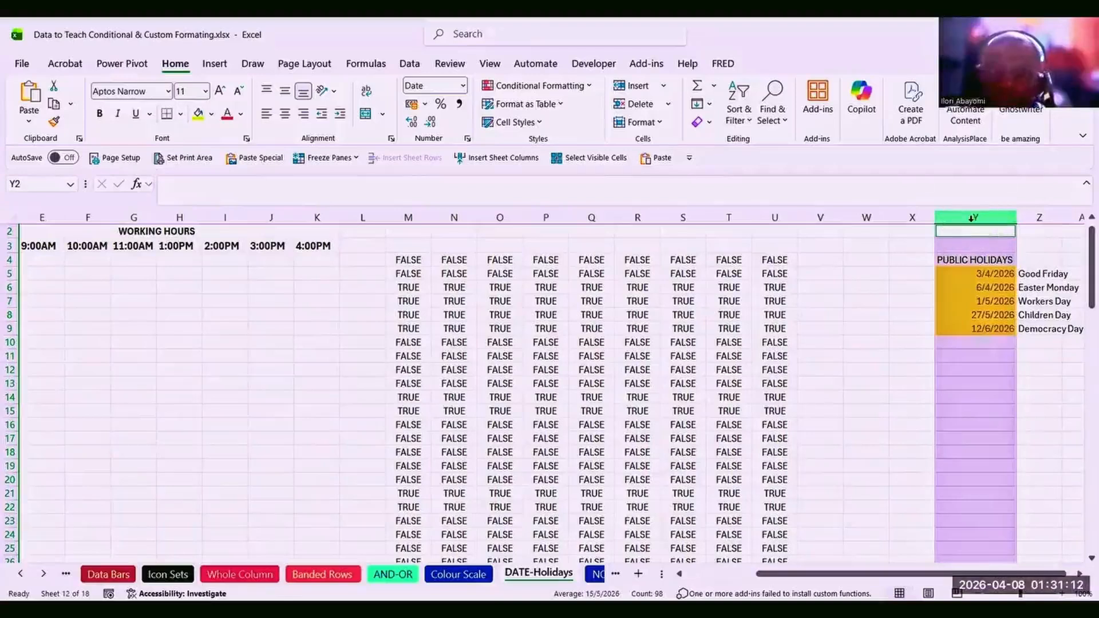
left_click(529, 86)
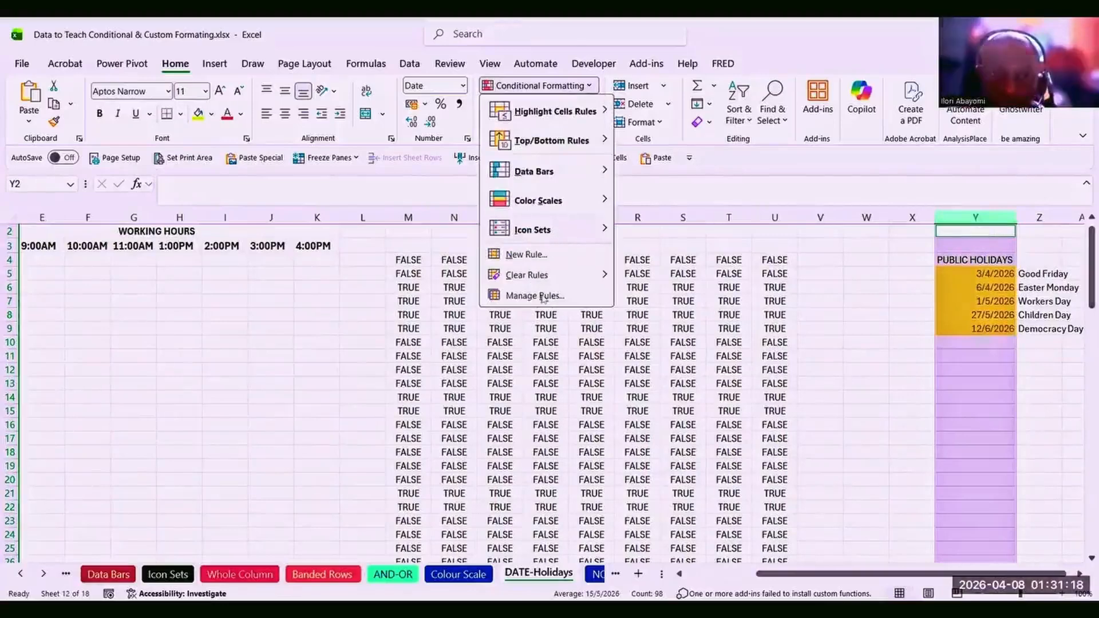
mouse_move(542, 281)
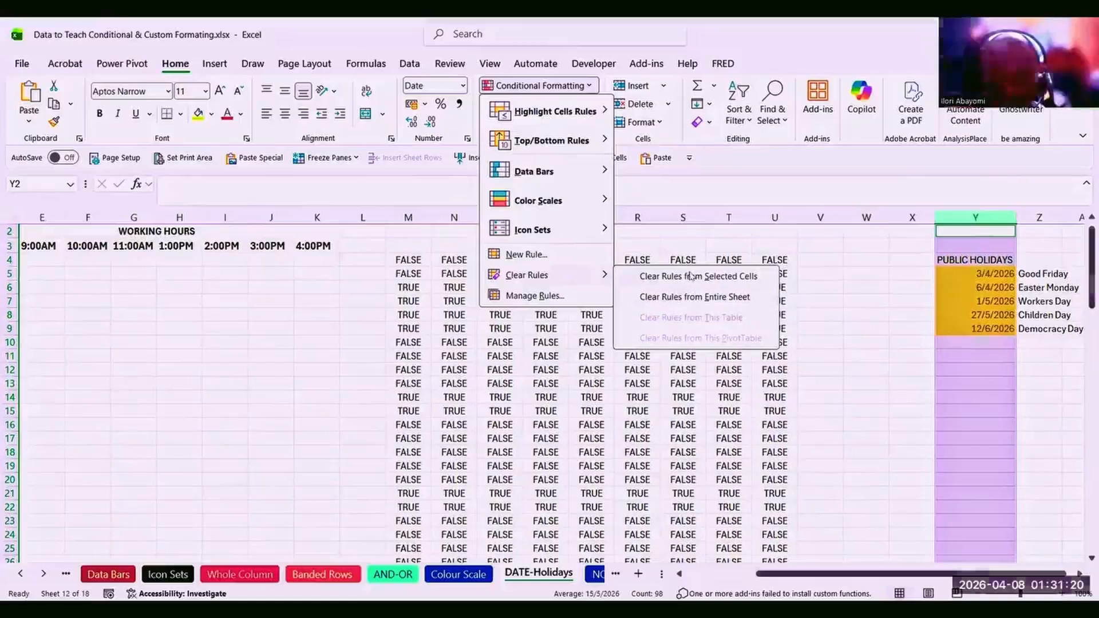
left_click(691, 277)
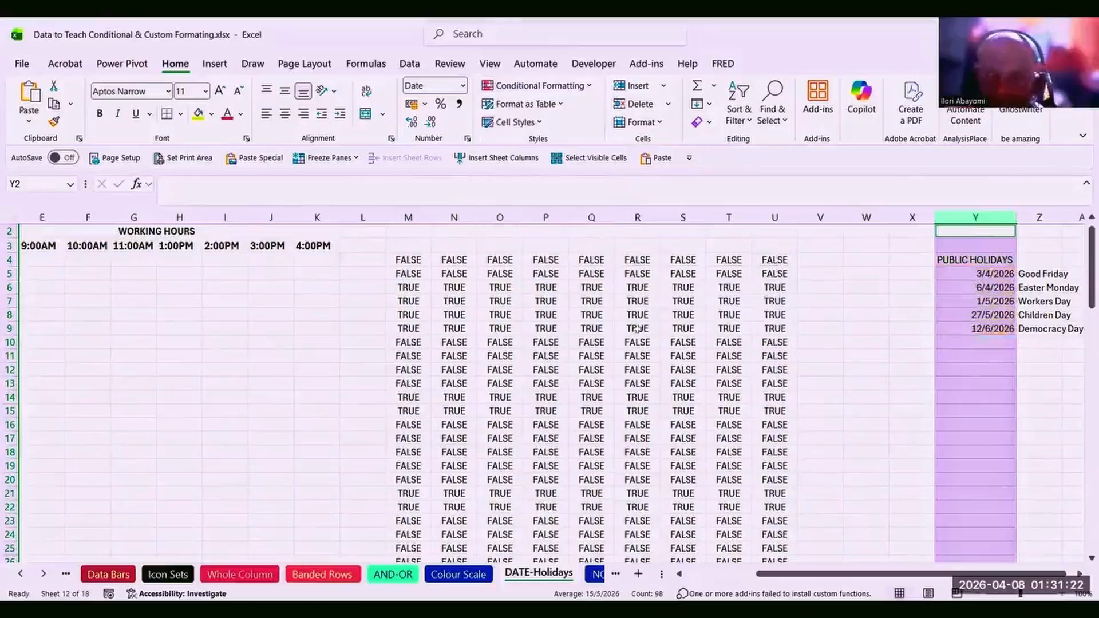
left_click(590, 329)
left_click(423, 257)
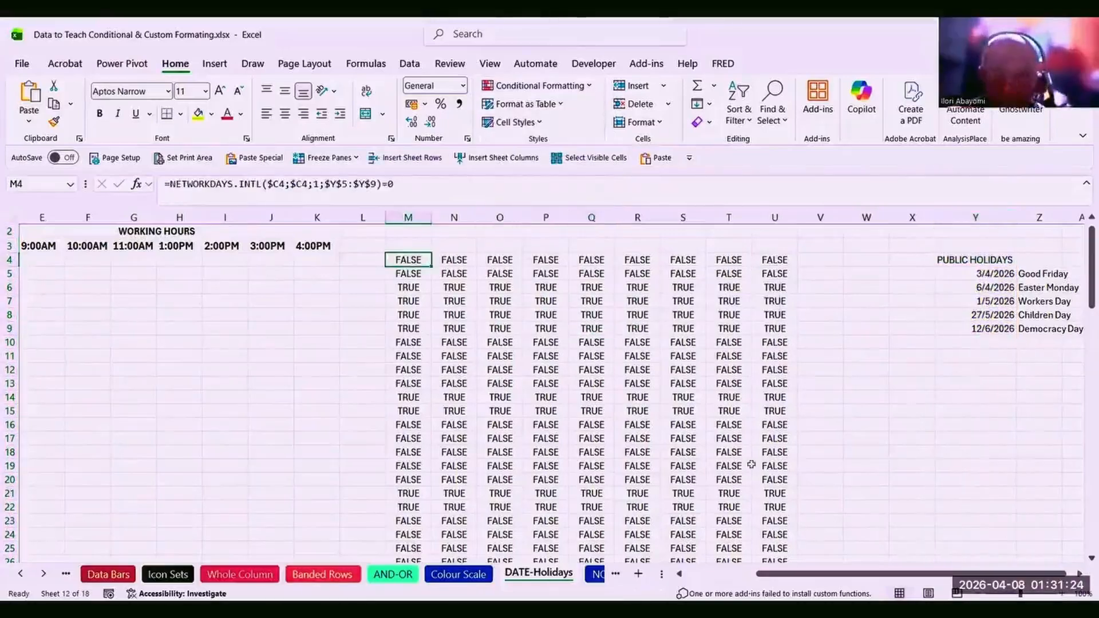
left_click(714, 572)
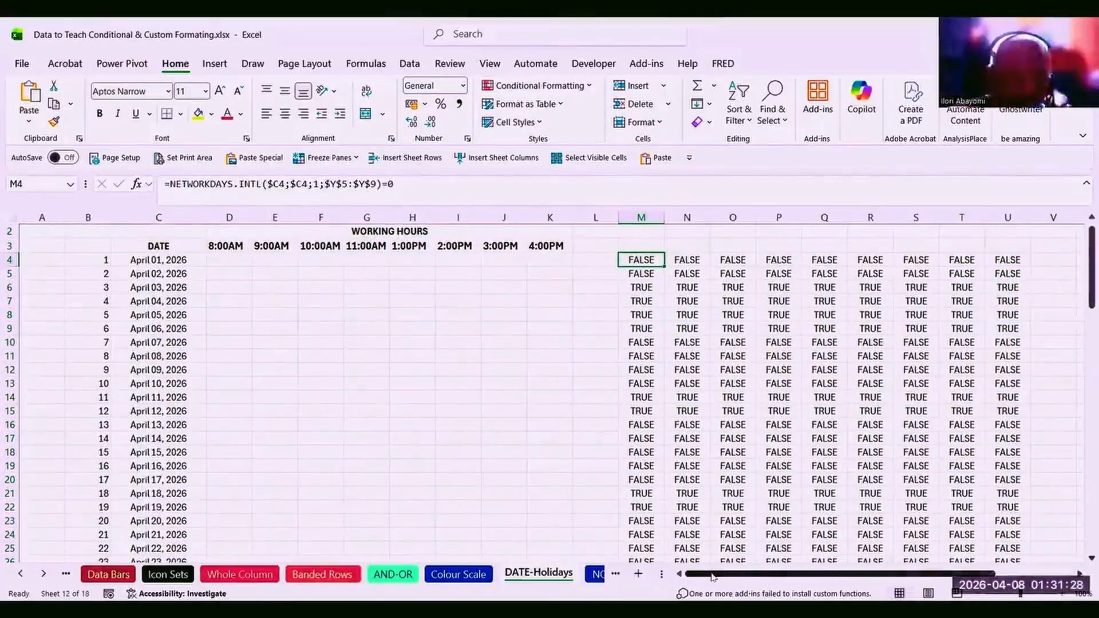
left_click(369, 439)
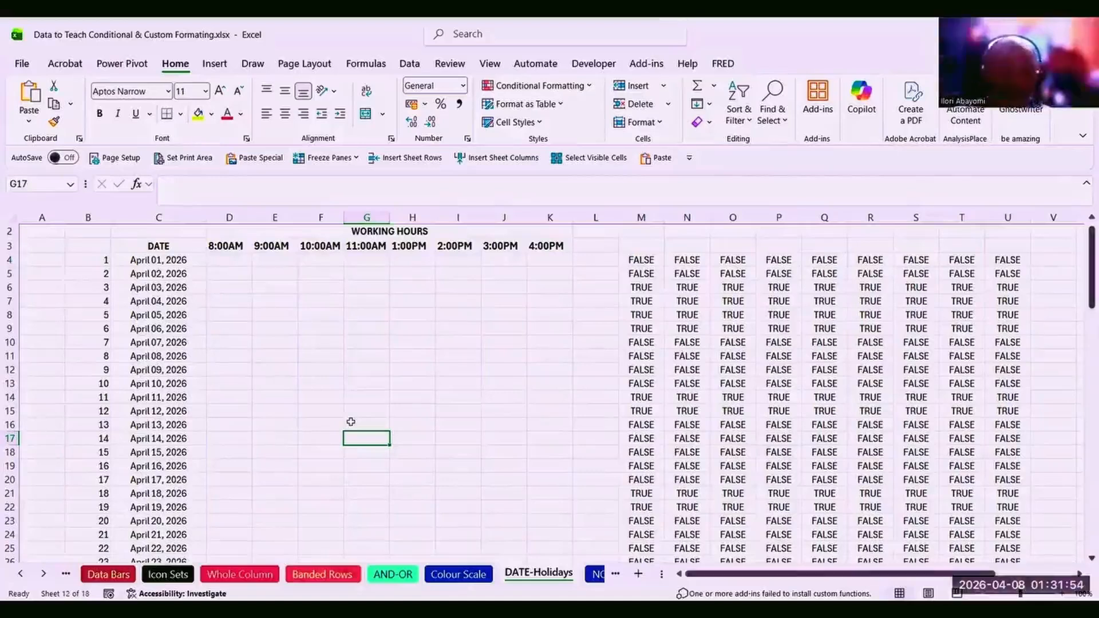
left_click(642, 259)
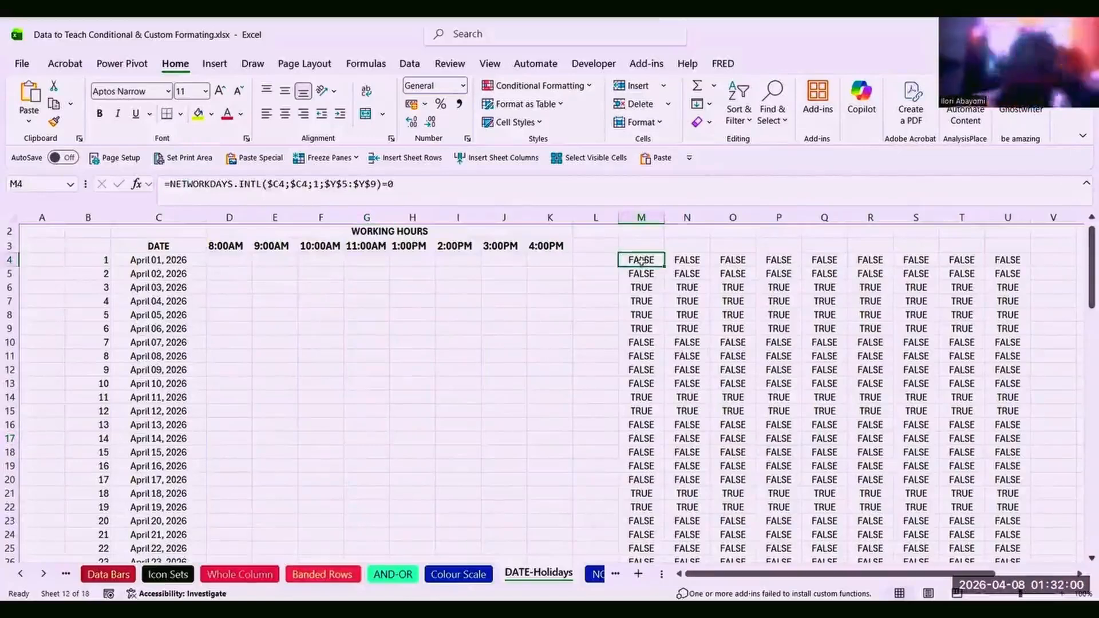
left_click(246, 325)
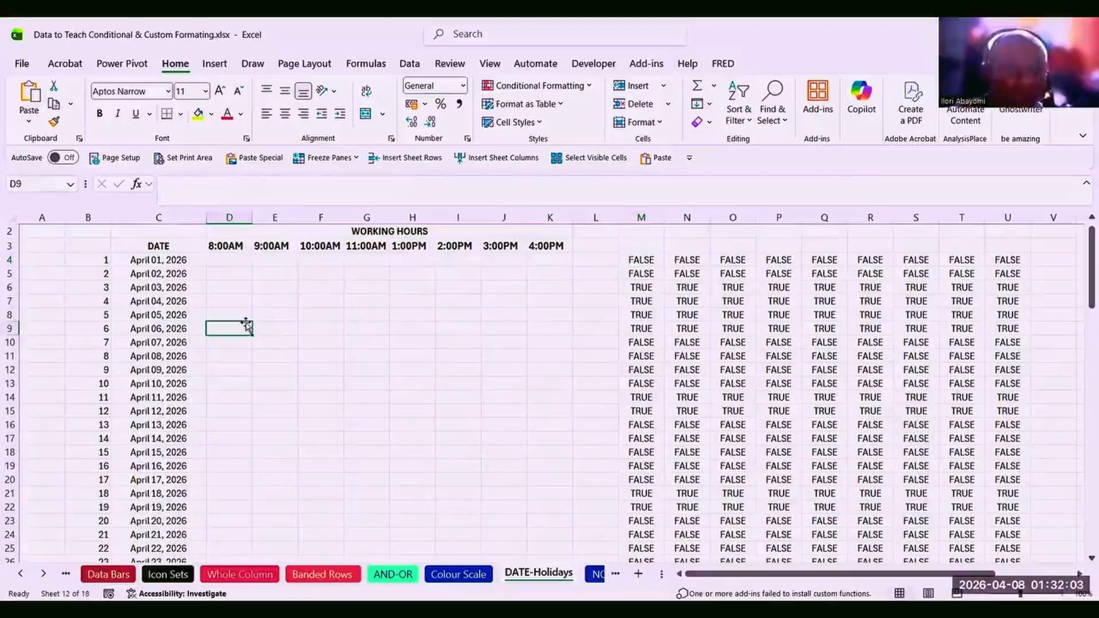
left_click(158, 262)
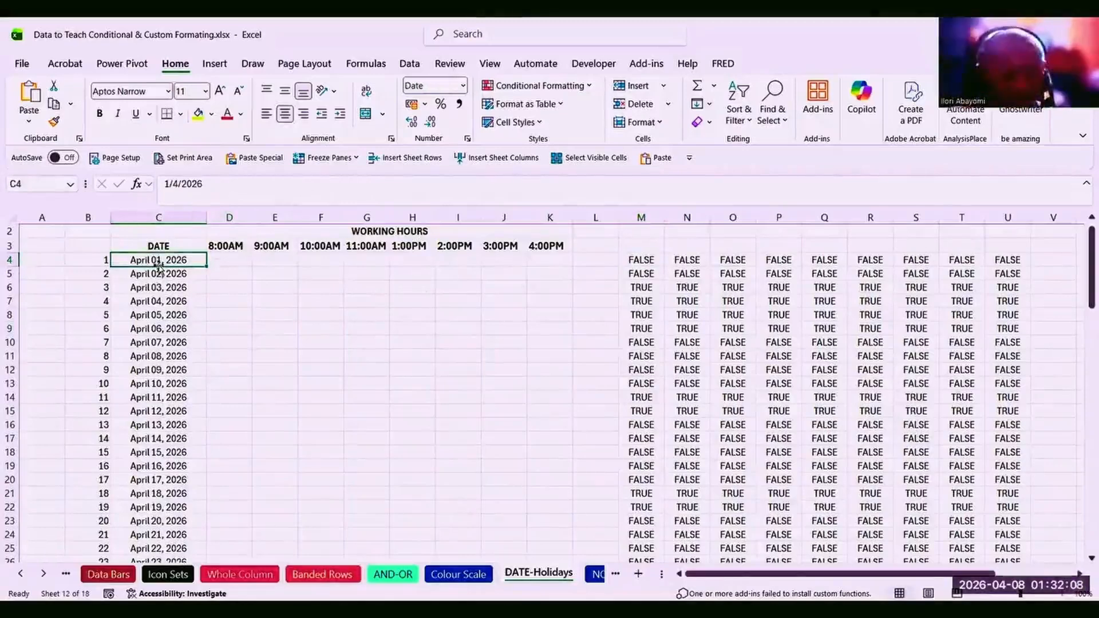
left_click(159, 439)
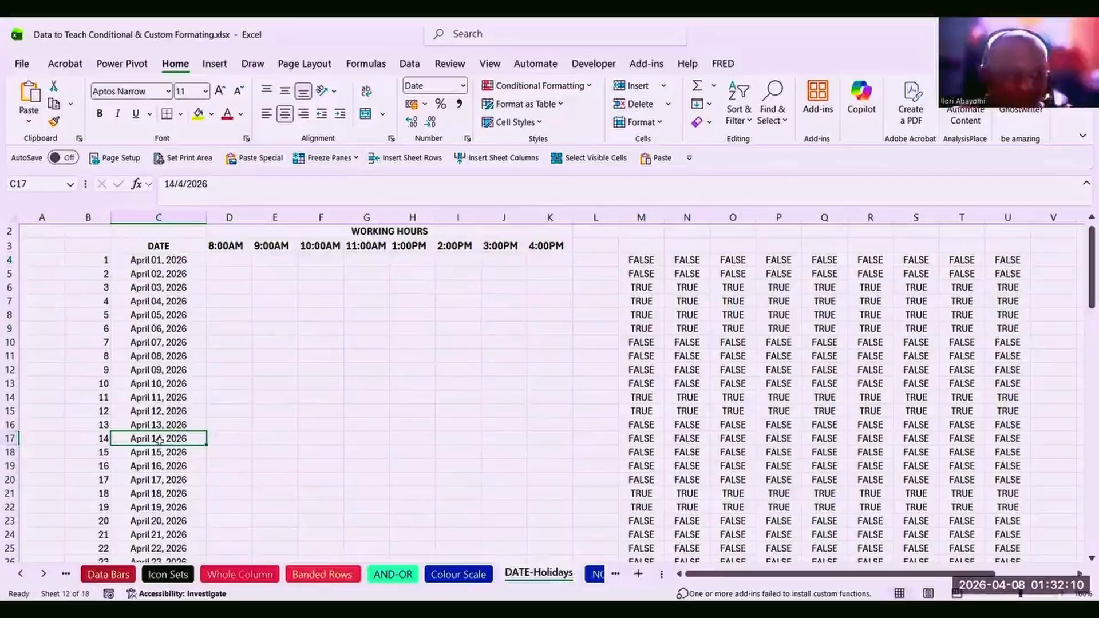
left_click(166, 343)
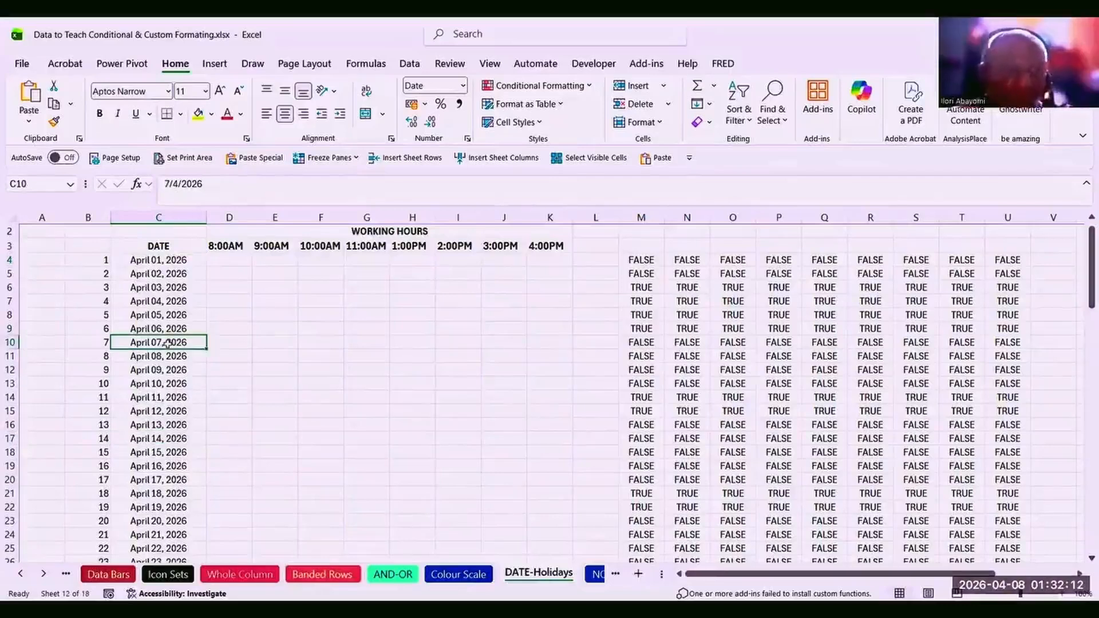
left_click(160, 411)
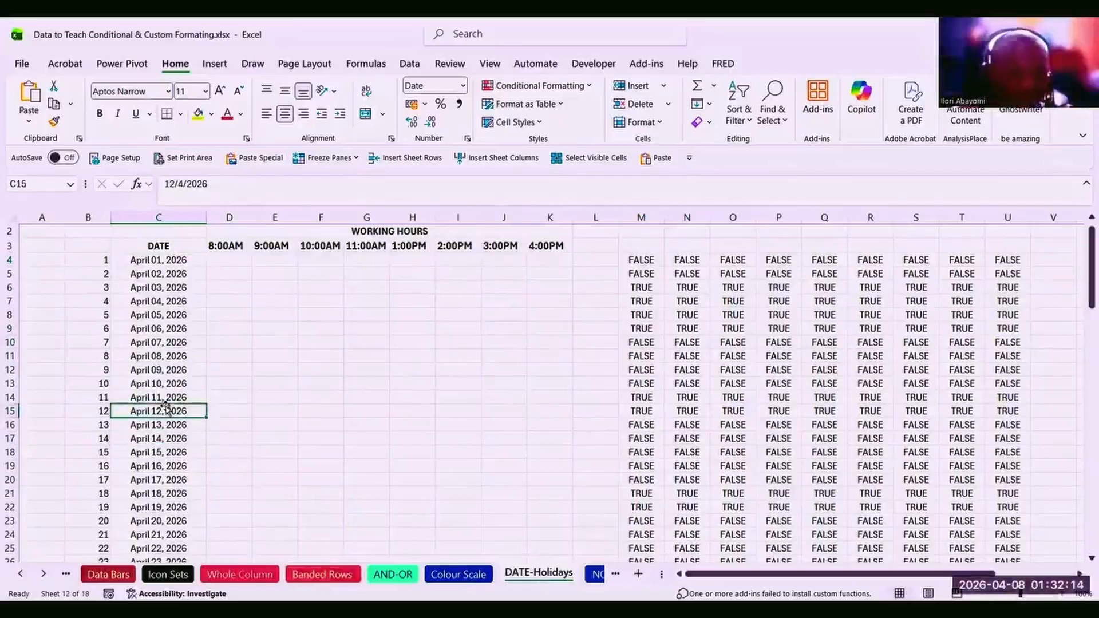
left_click(154, 496)
left_click(162, 331)
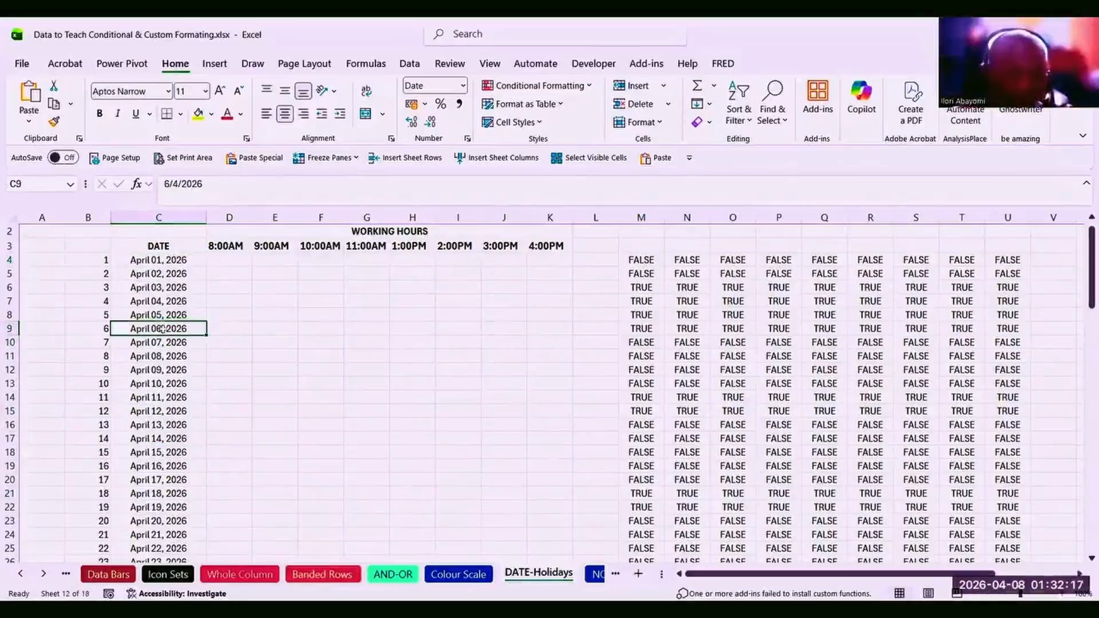
left_click(230, 261)
left_click(359, 230)
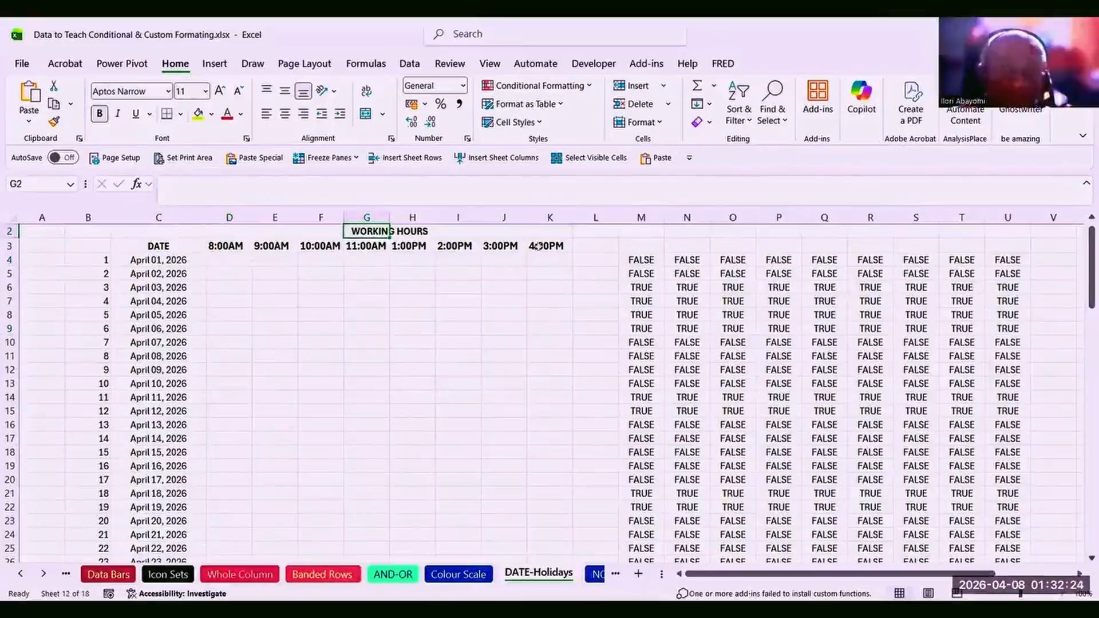
left_click(227, 244)
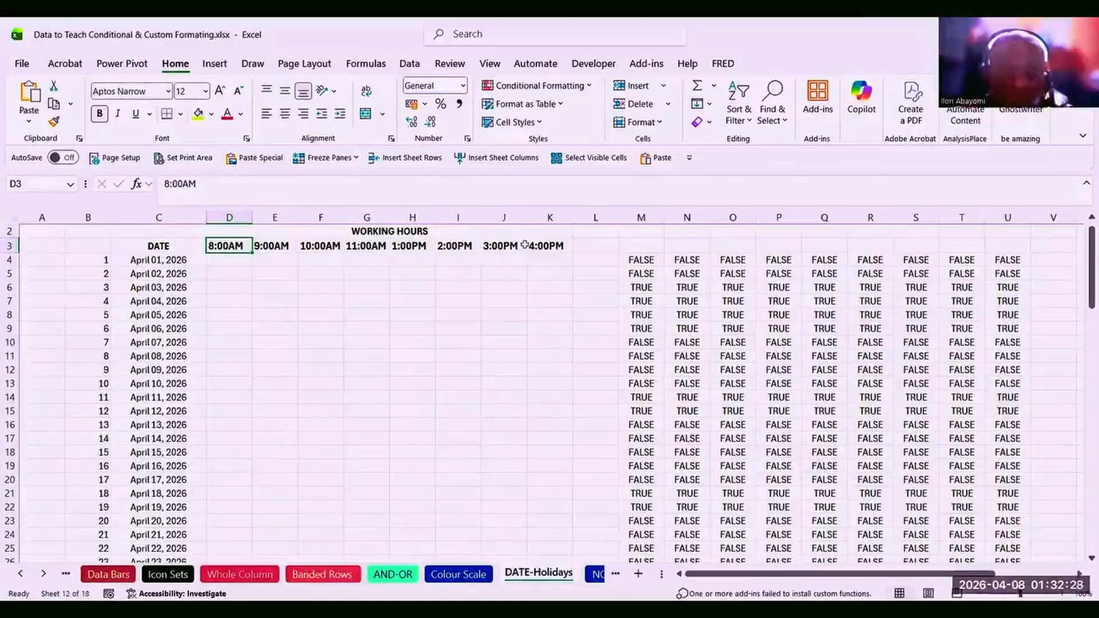
key("Right")
key("Right")
key("Right")
key("Right")
key("Right")
key("Right")
key("Right")
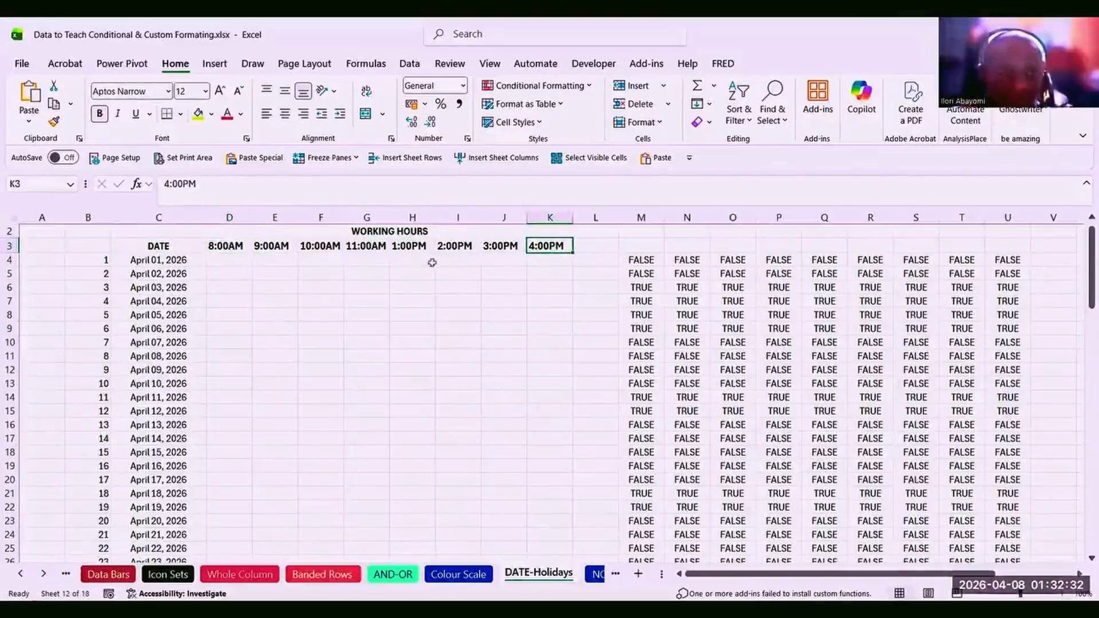
left_click(152, 259)
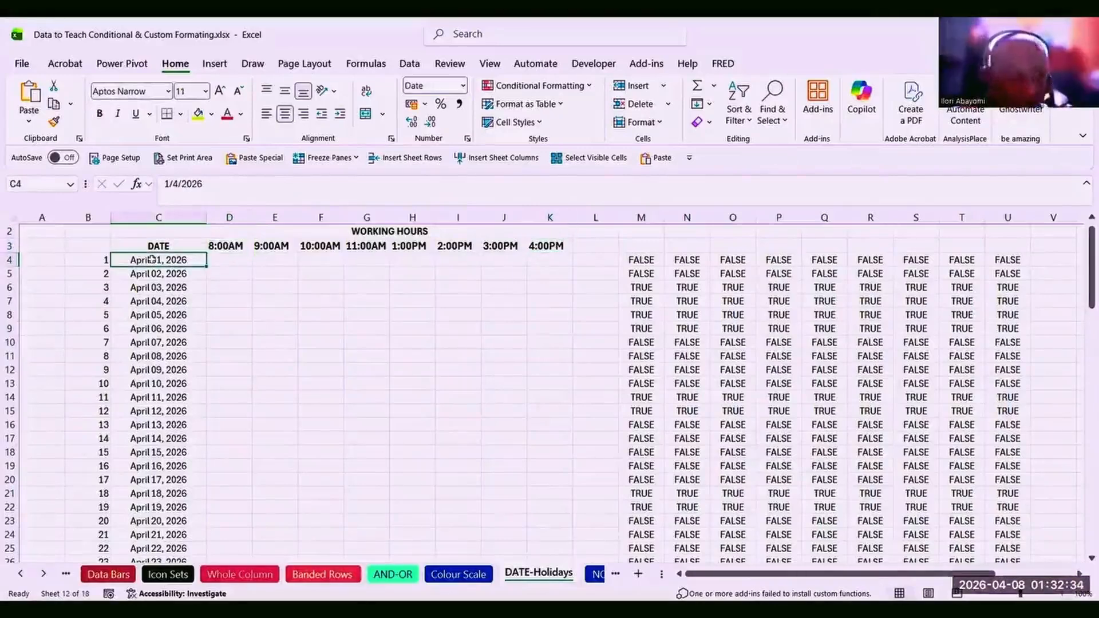
key("ctrl+Down")
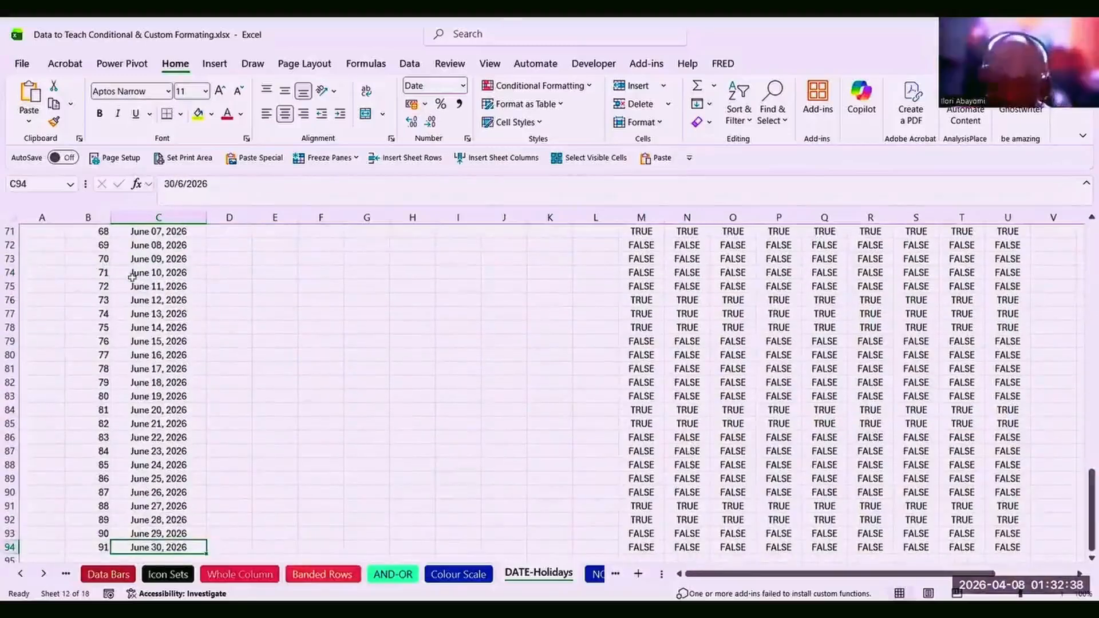
key("ctrl+Up")
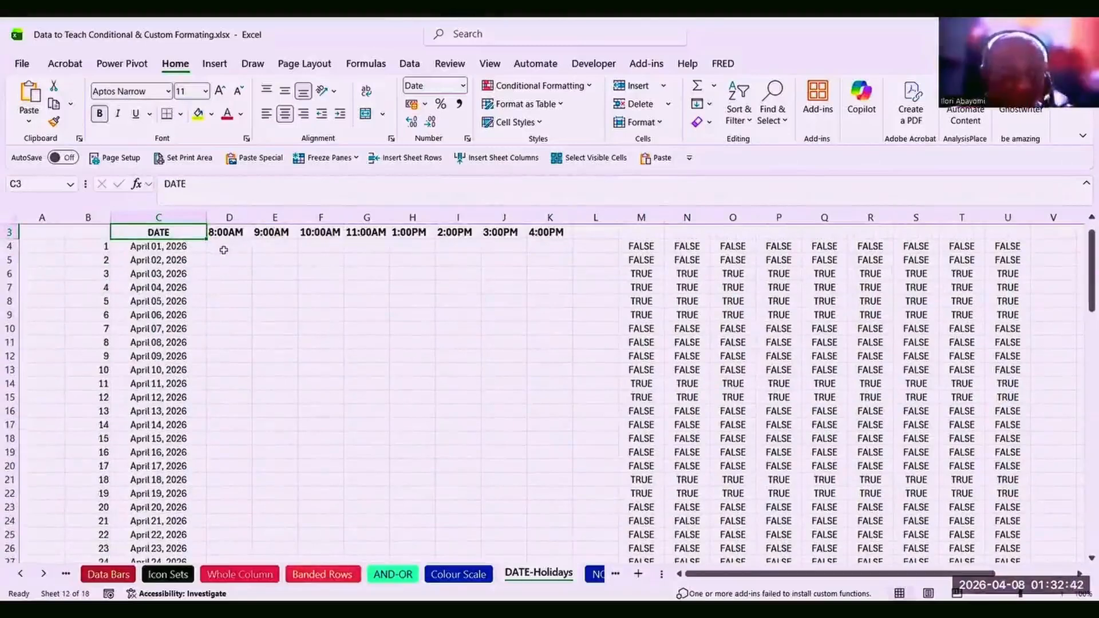
left_click(264, 339)
left_click(226, 342)
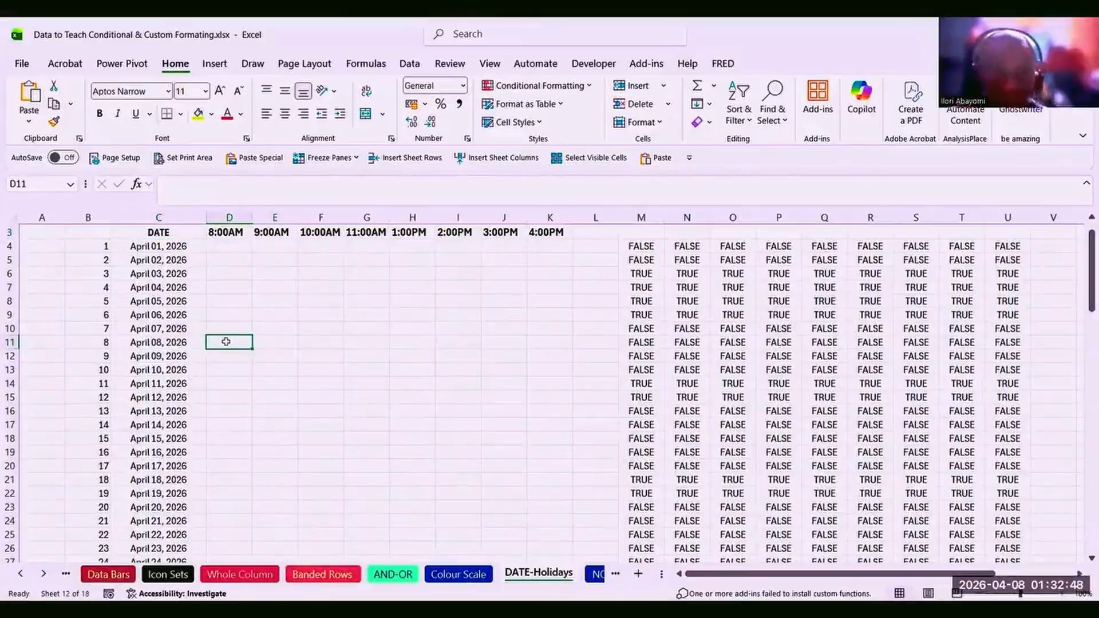
left_click(642, 245)
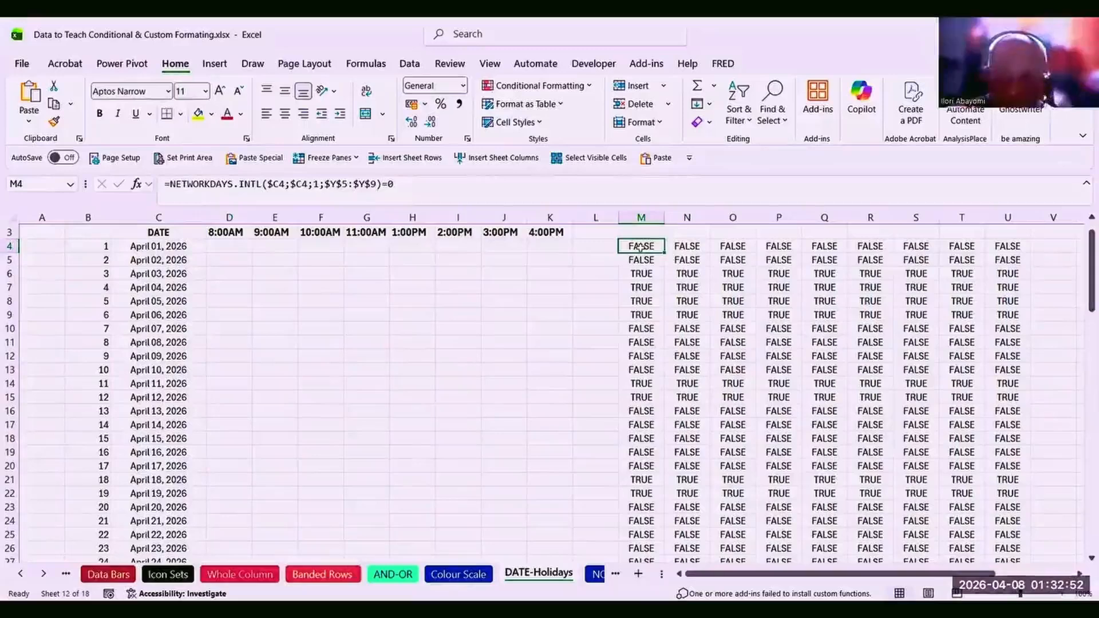
key("Delete")
Delete the helper formulas in N4:U94.
left_click(575, 339)
left_click_drag(691, 245, 993, 358)
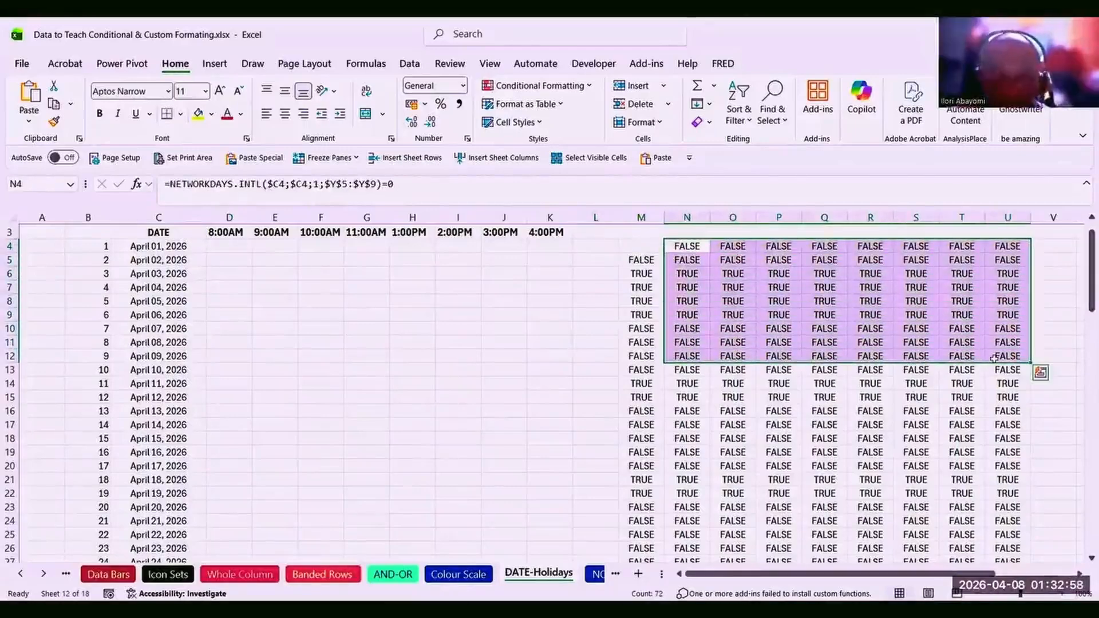
key("ctrl+shift+Down")
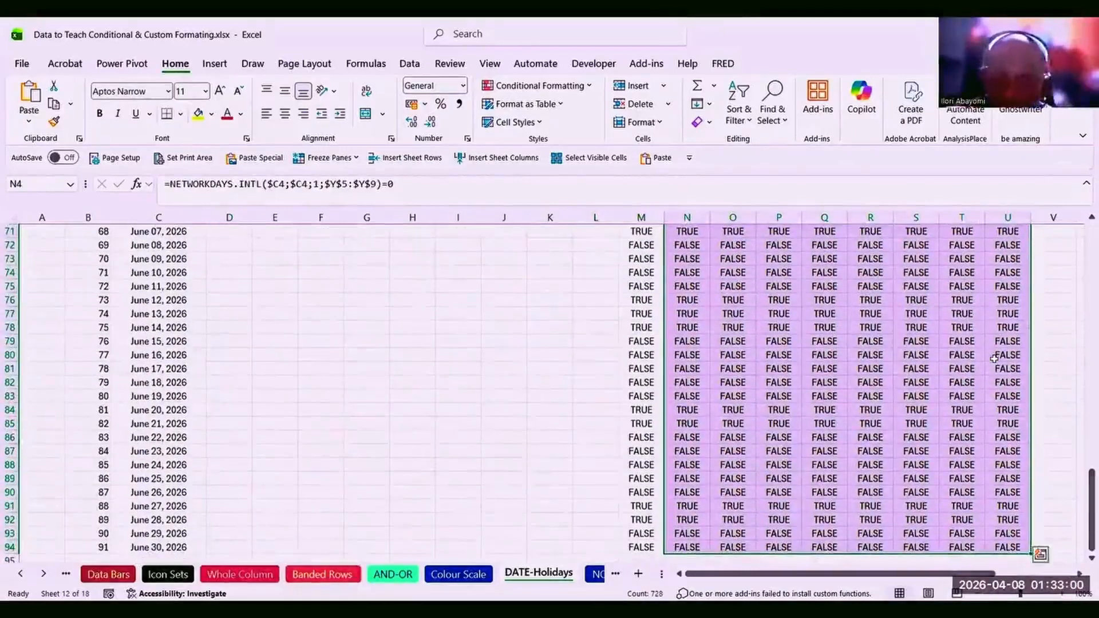
key("Delete")
scroll(994, 358, "up", 20)
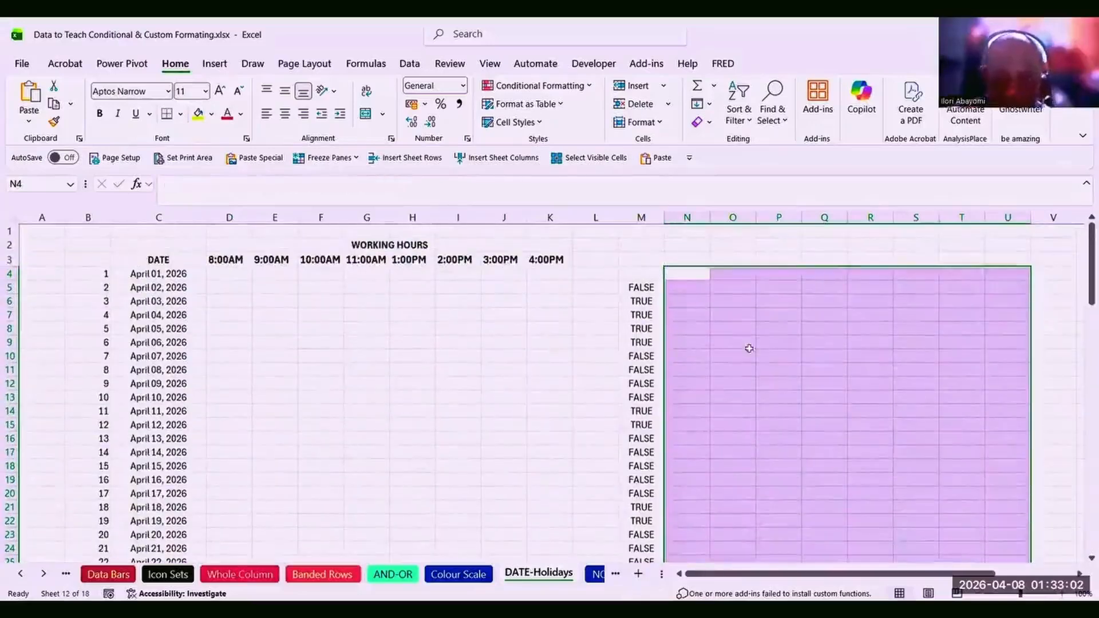
Check the formula remaining in M5, then begin typing =NET in M4.
left_click(643, 277)
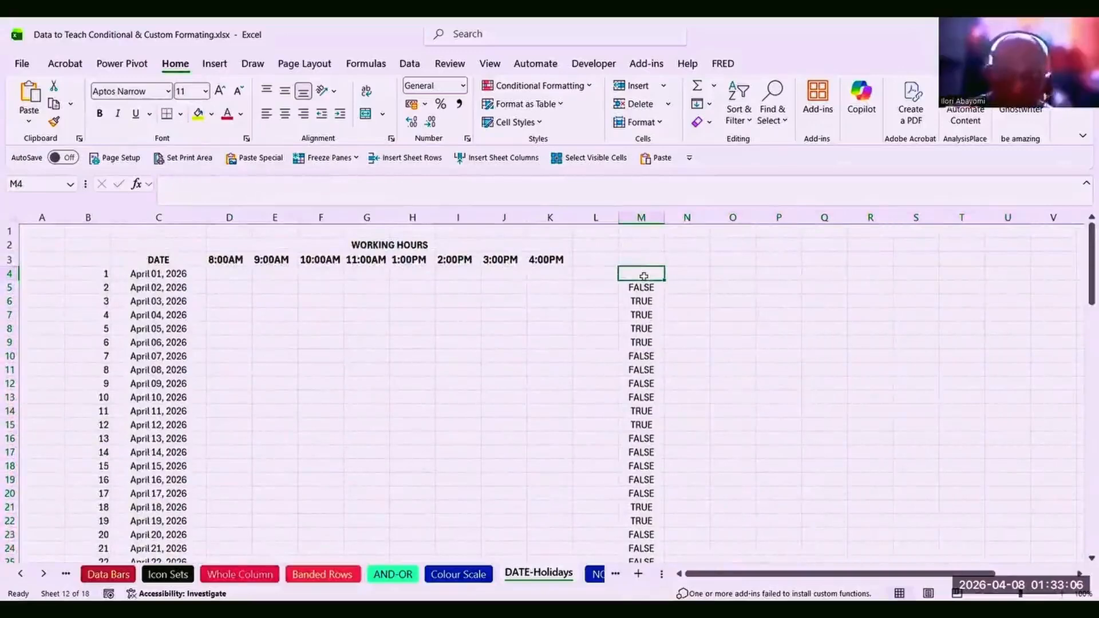
key("Down")
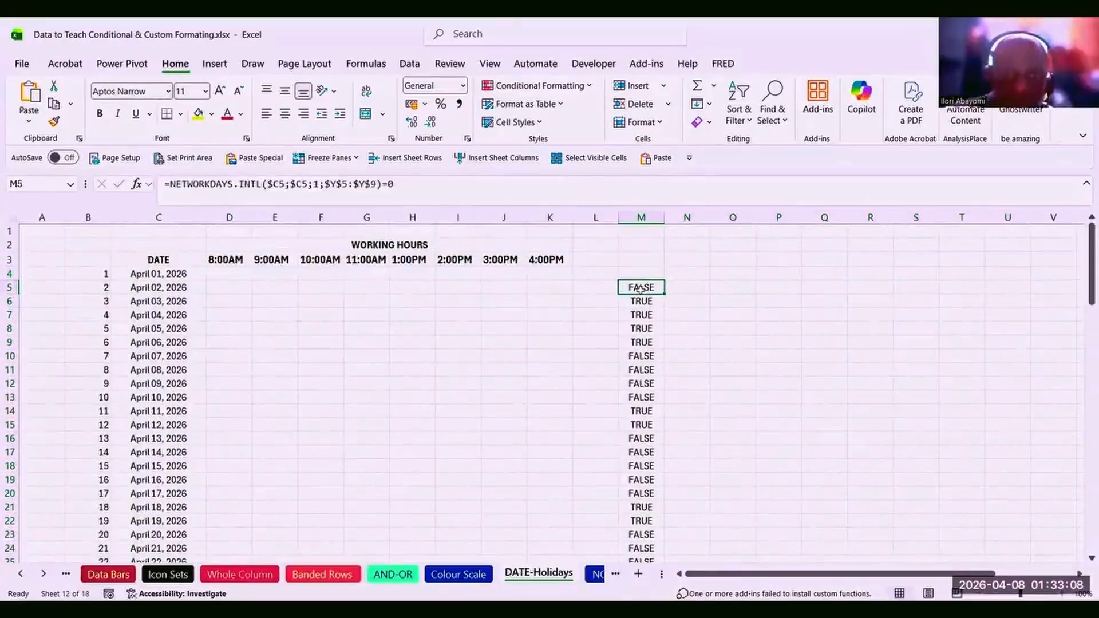
left_click(634, 272)
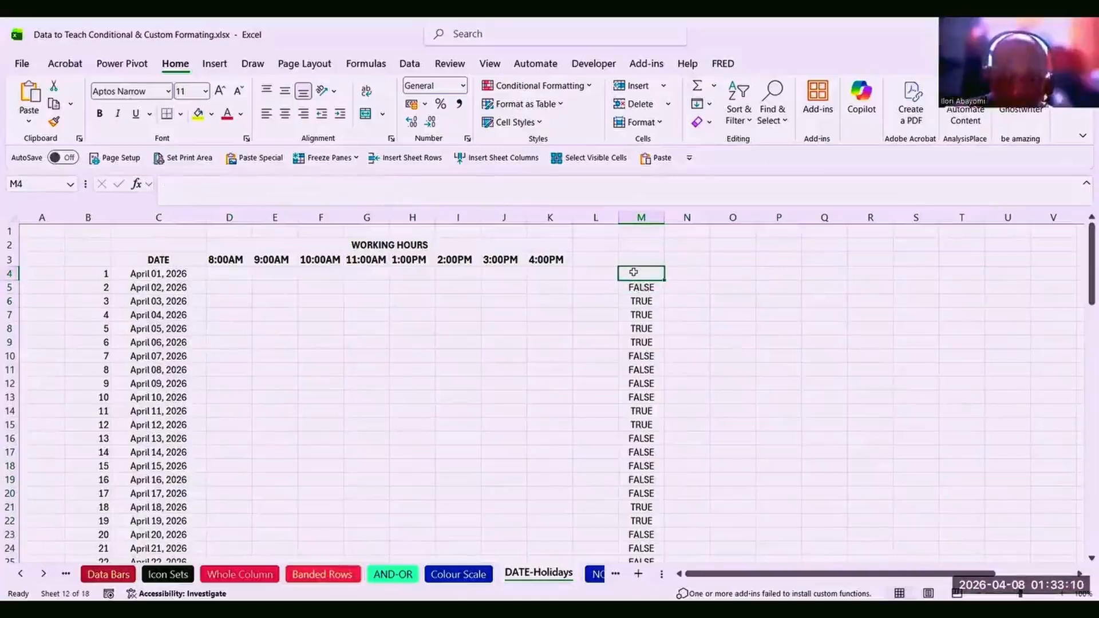
type("=")
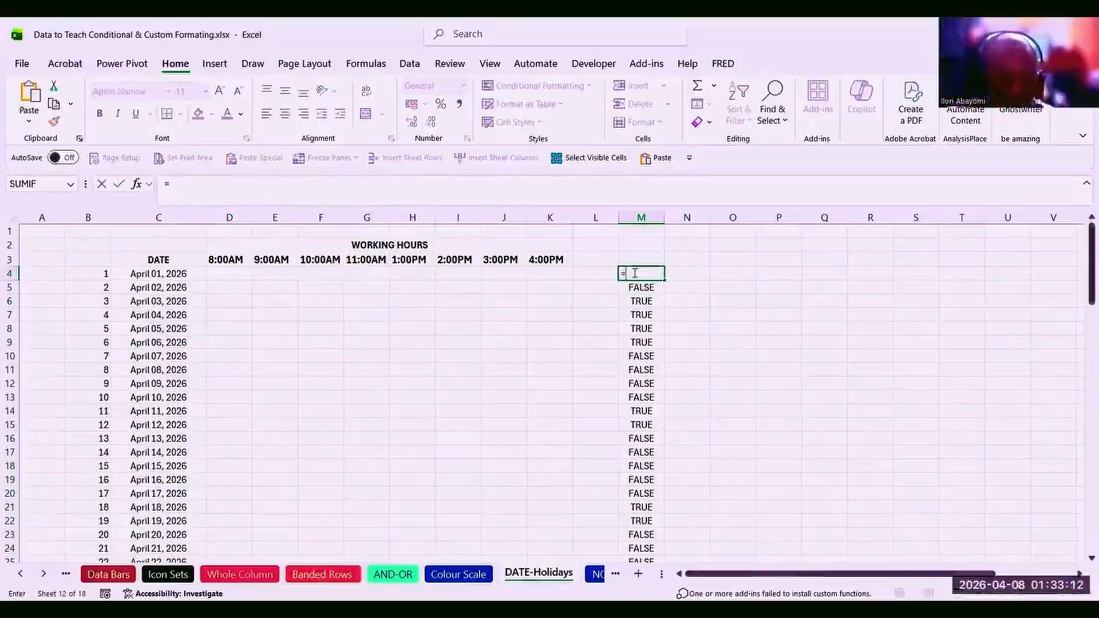
type("NET")
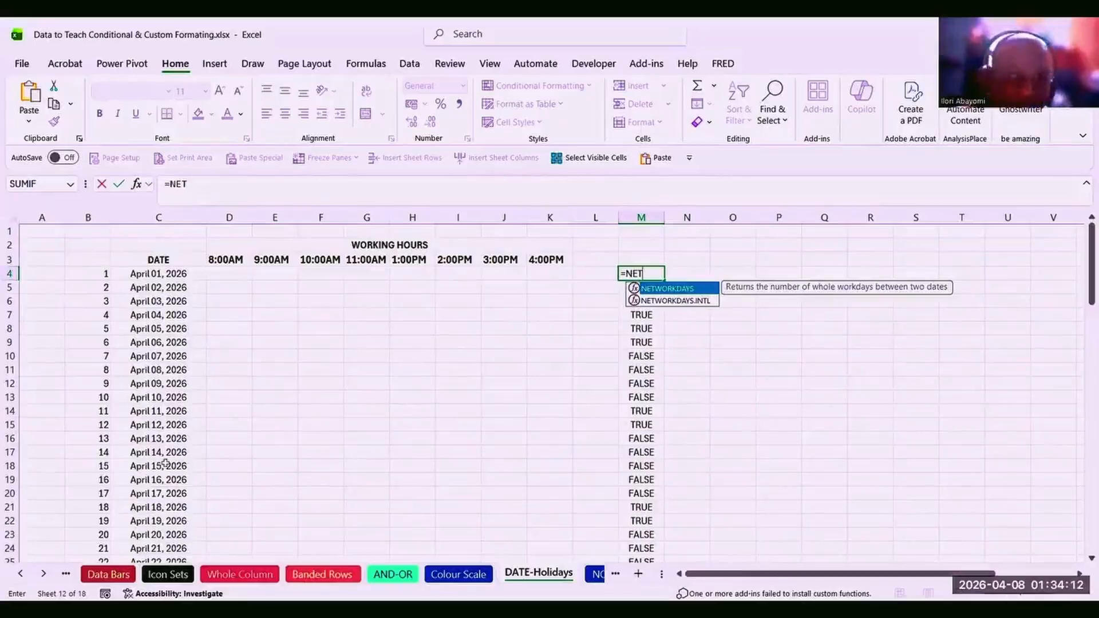
Insert NETWORKDAYS.INTL in M4 with C4 as the start date followed by a semicolon.
left_click(658, 301)
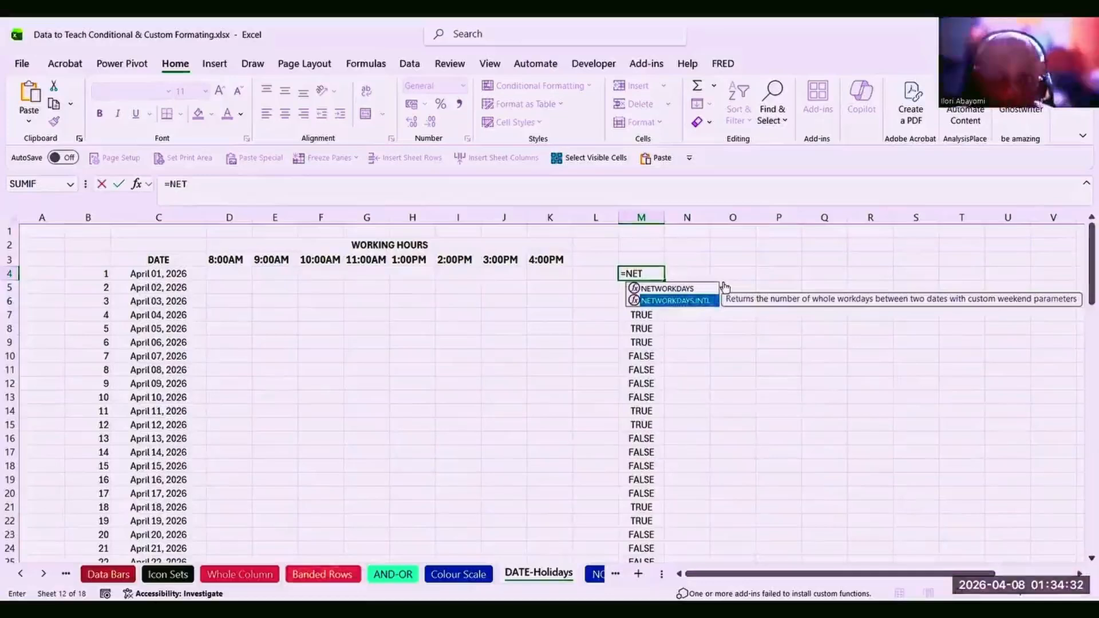
key("Tab")
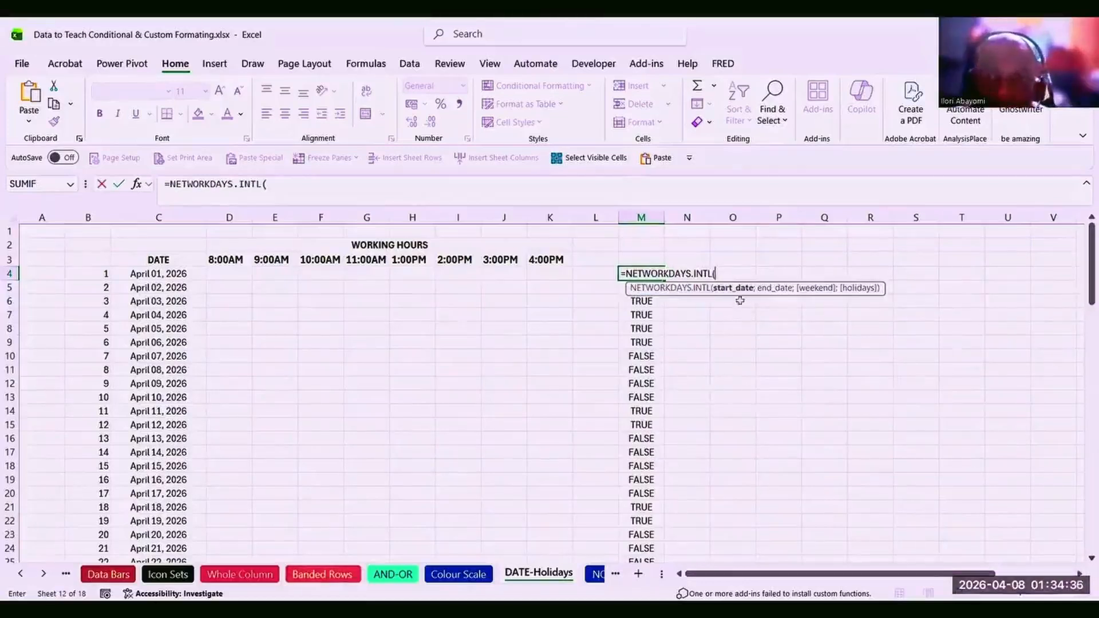
left_click(167, 273)
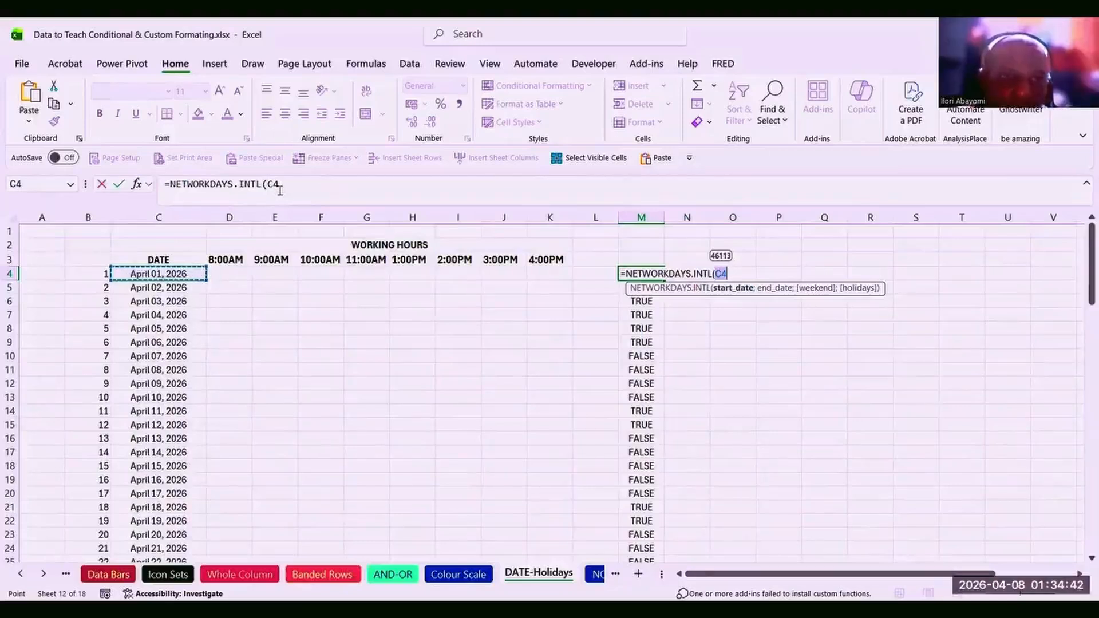
left_click(280, 191)
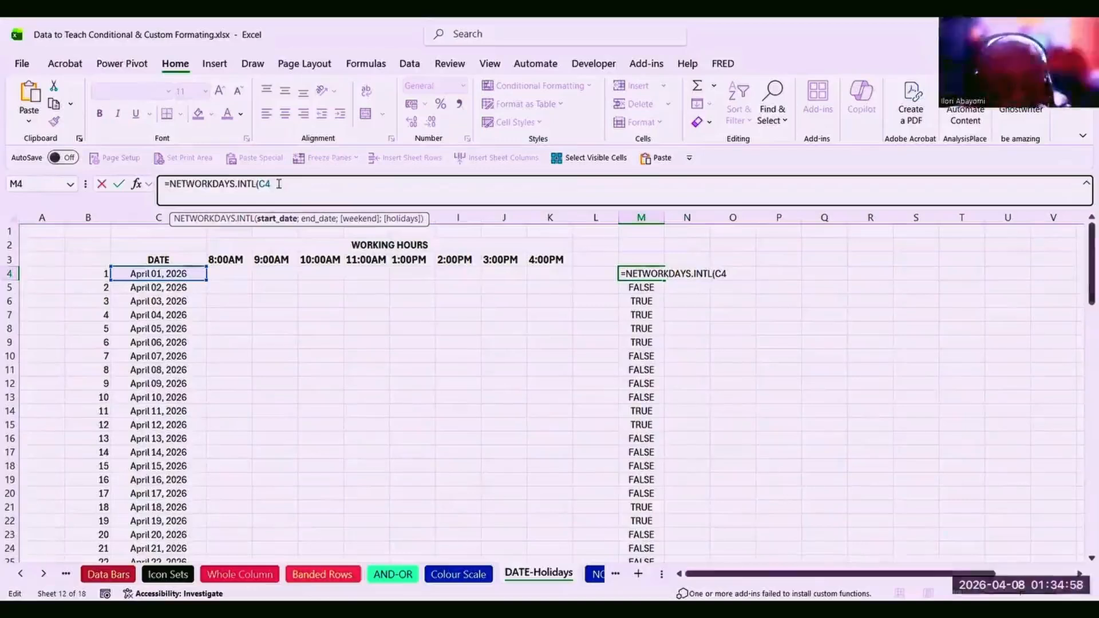
type(";")
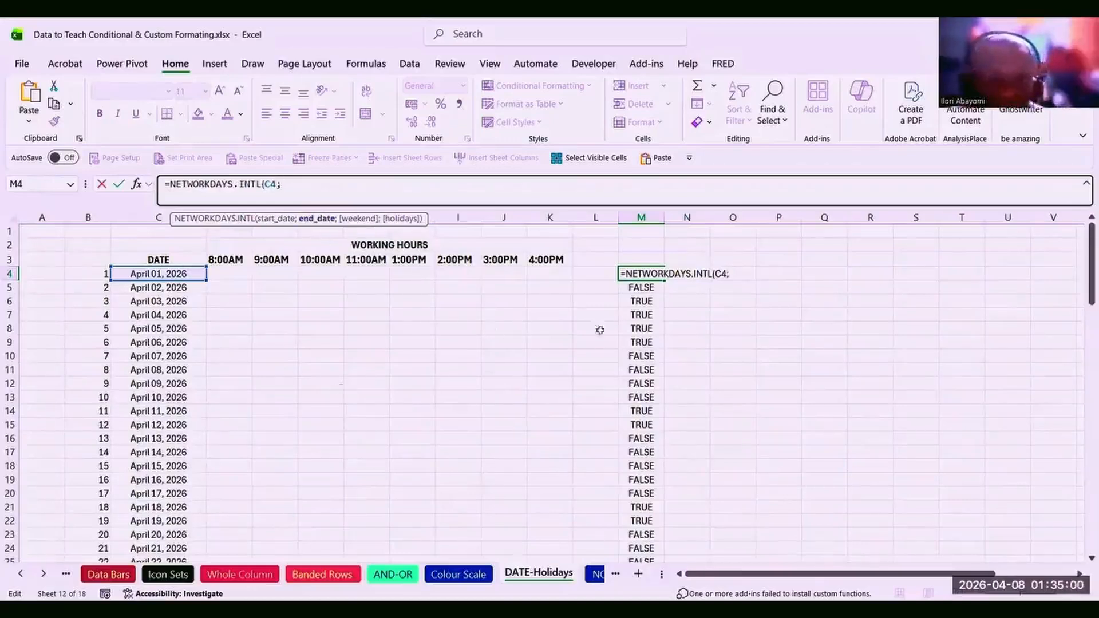
Add C94 as the end date and weekend code 1 (Saturday, Sunday) to M4's formula.
left_click_drag(1082, 280, 1082, 527)
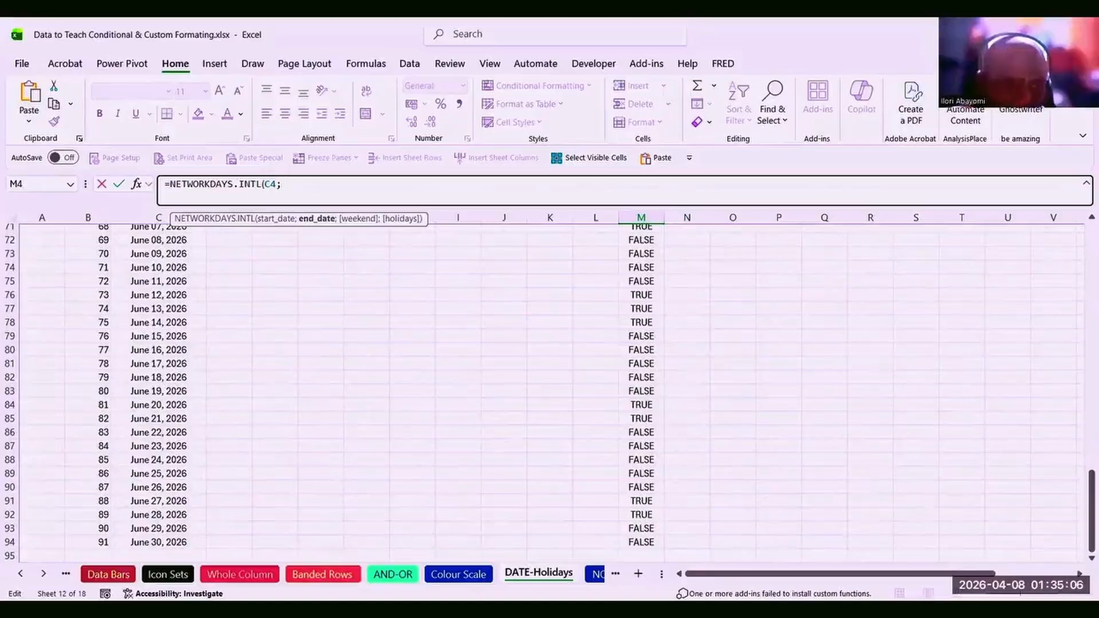
left_click(154, 542)
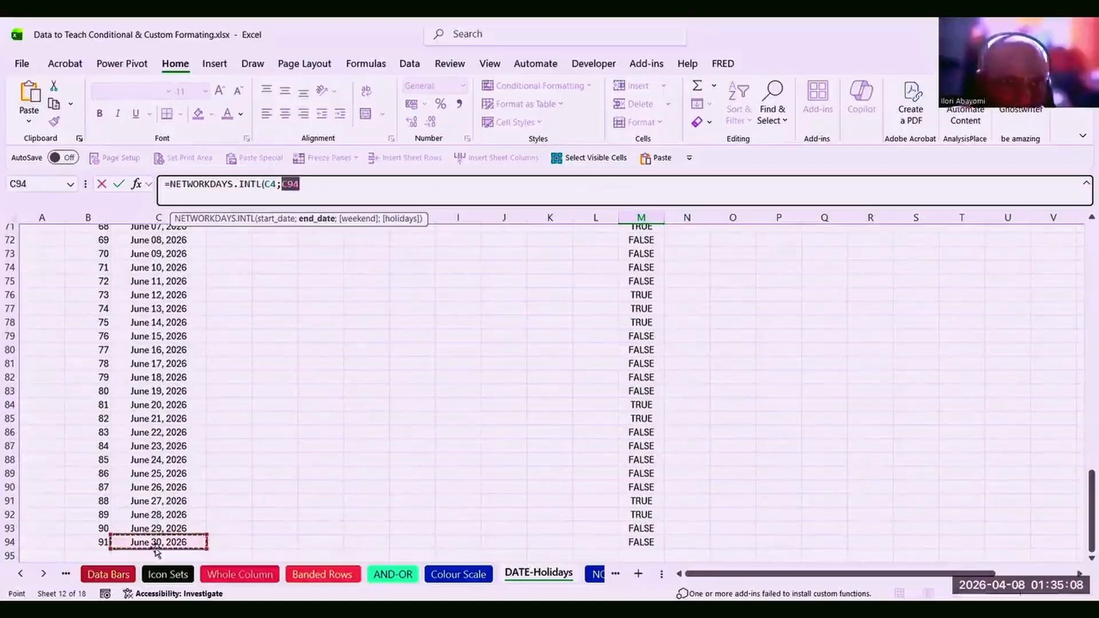
left_click(322, 187)
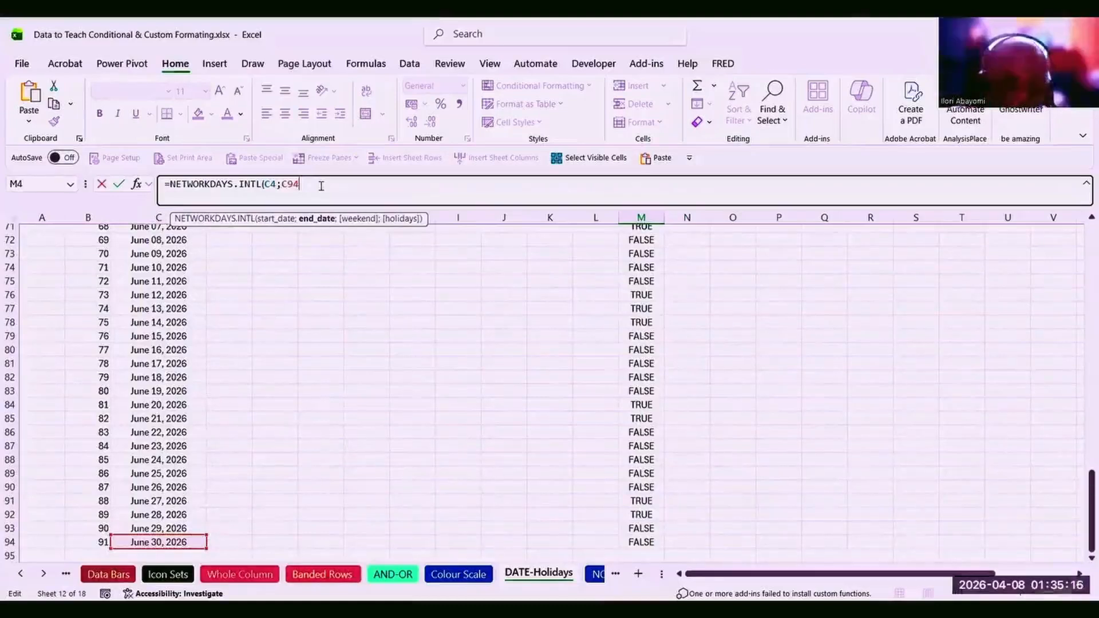
type(";")
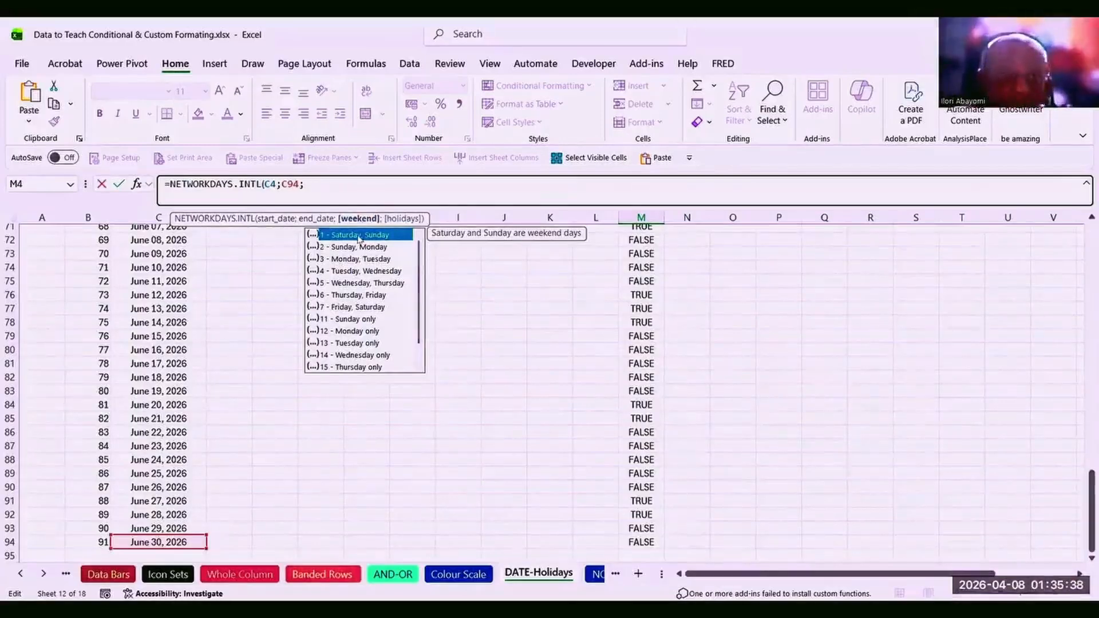
type("1")
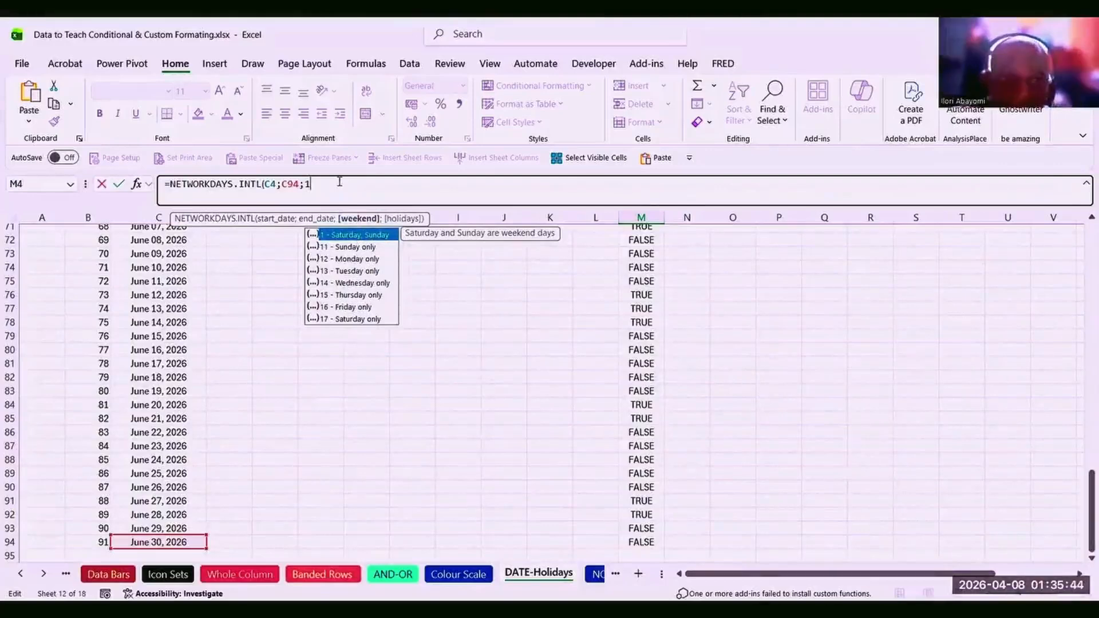
type(";")
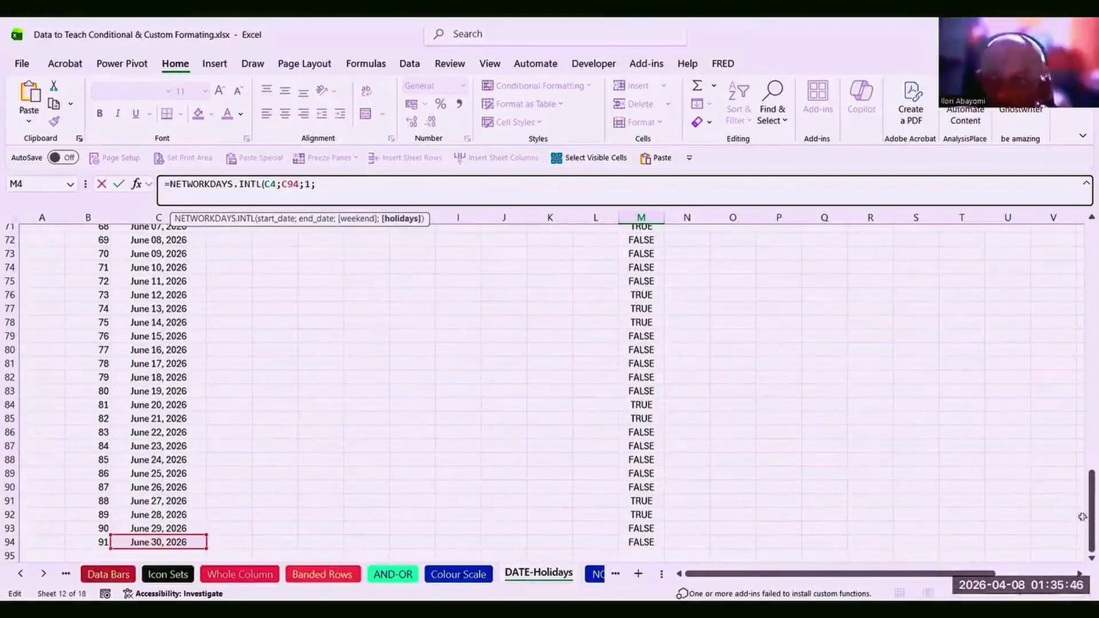
left_click(1079, 574)
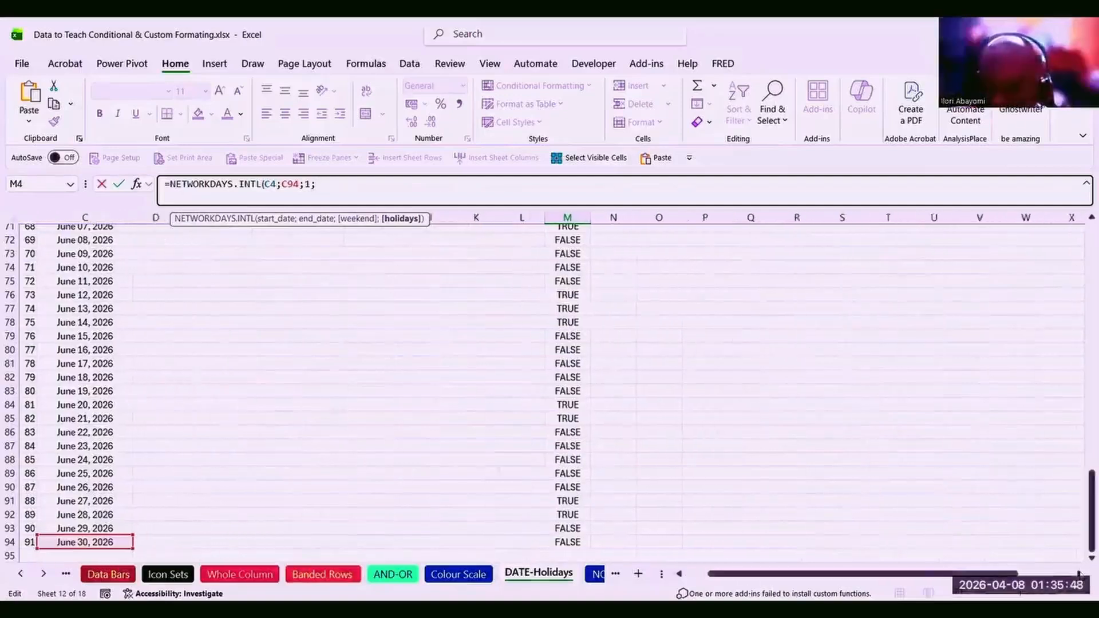
Finish M4's formula with the absolute holiday range $Y$5:$Y$9, returning 60 working days.
left_click(1079, 575)
left_click(1079, 574)
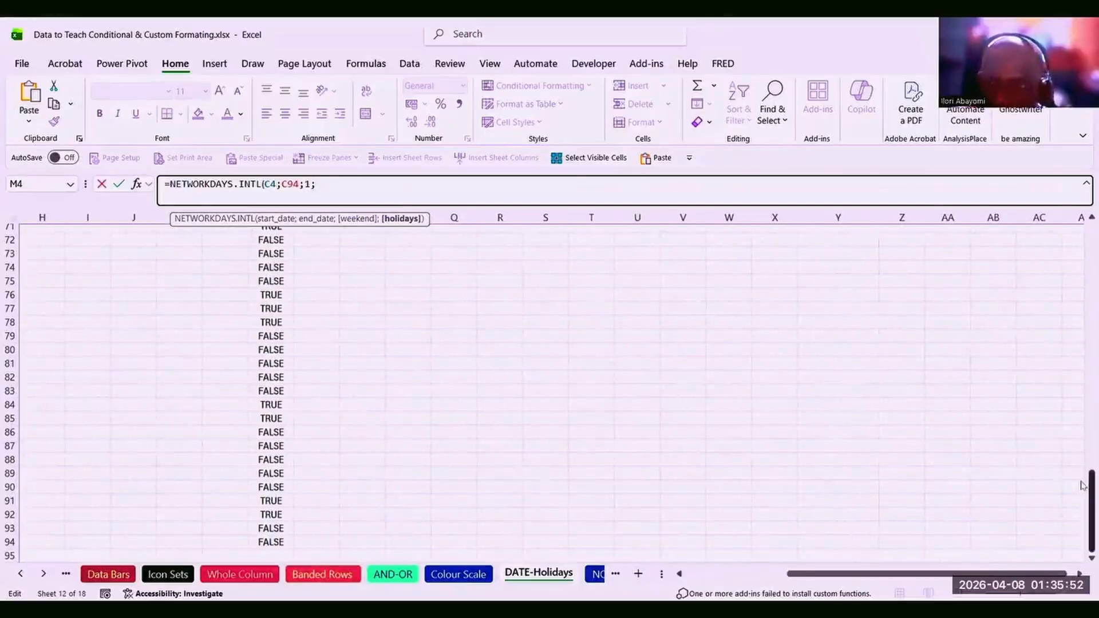
left_click_drag(1083, 489, 1080, 234)
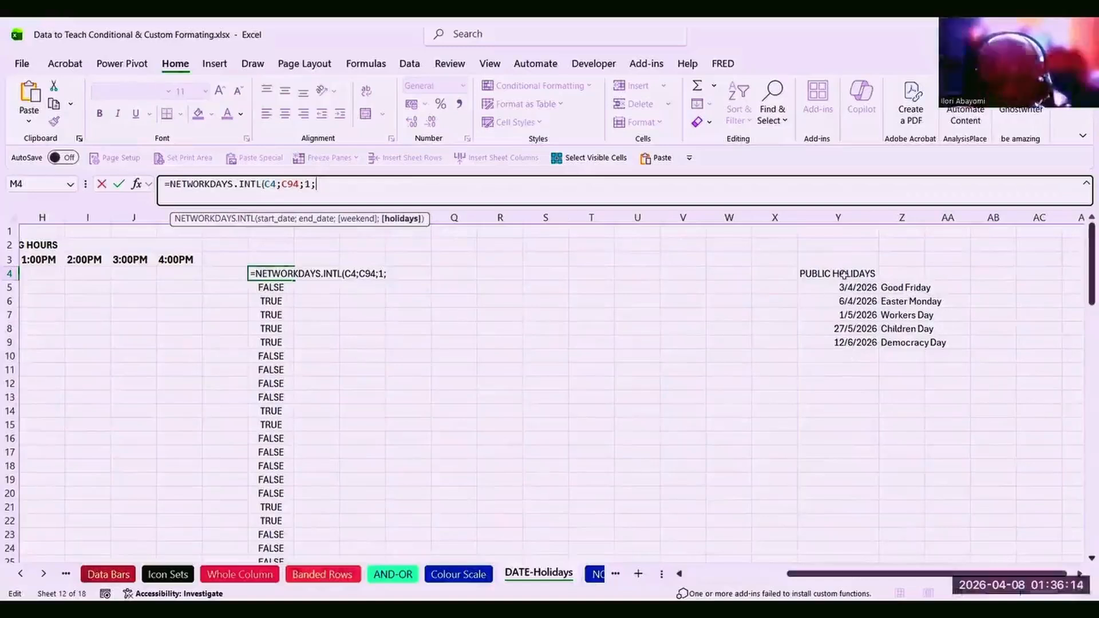
left_click_drag(843, 284, 842, 344)
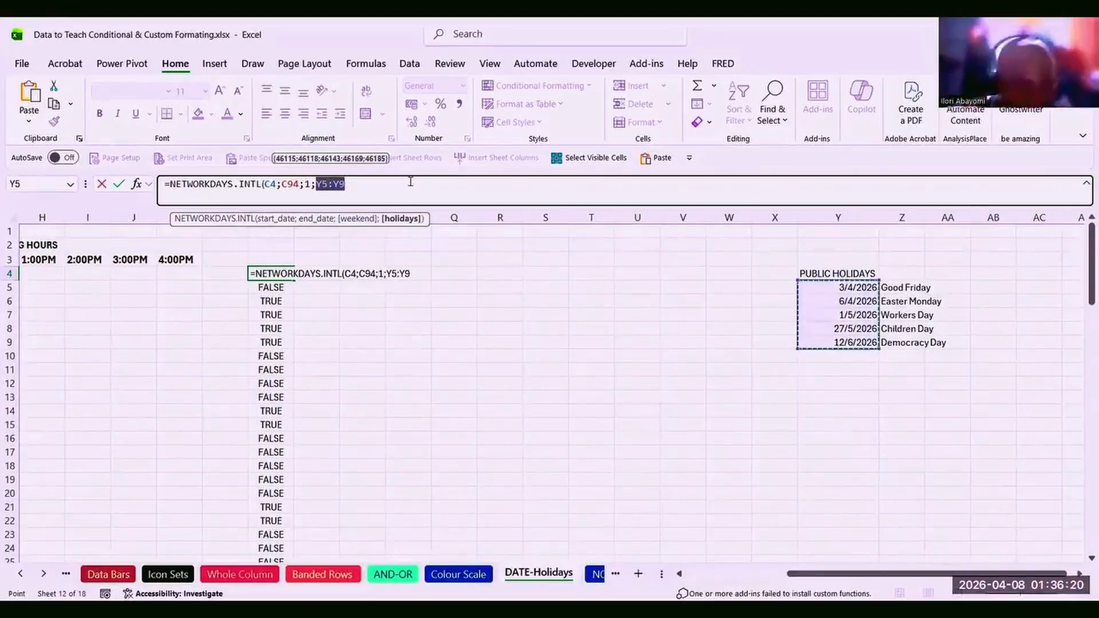
key("F4")
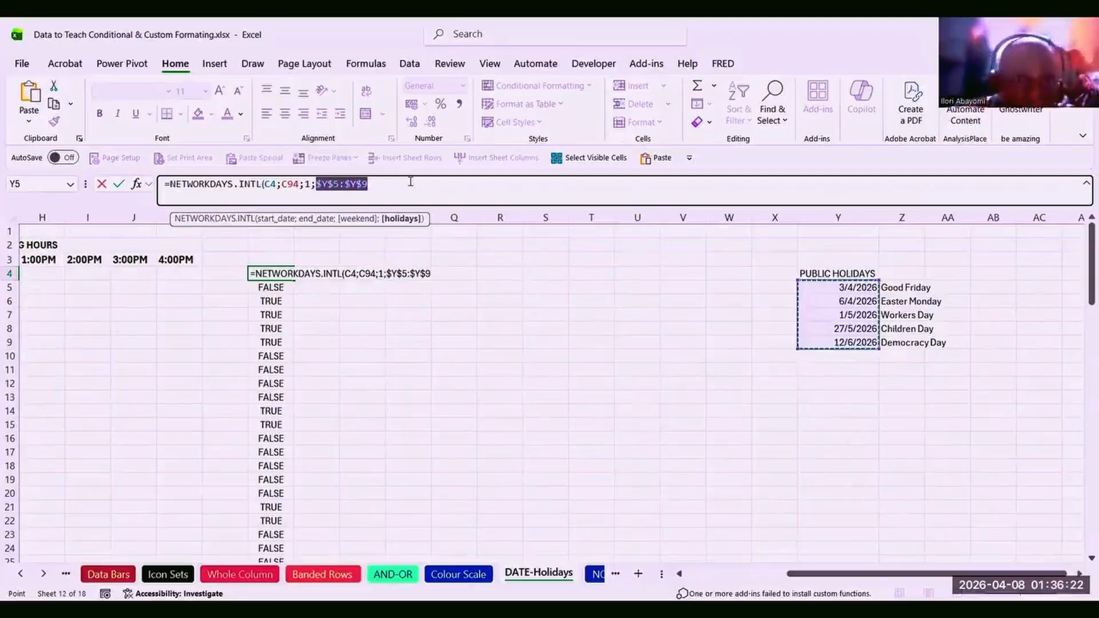
left_click(389, 181)
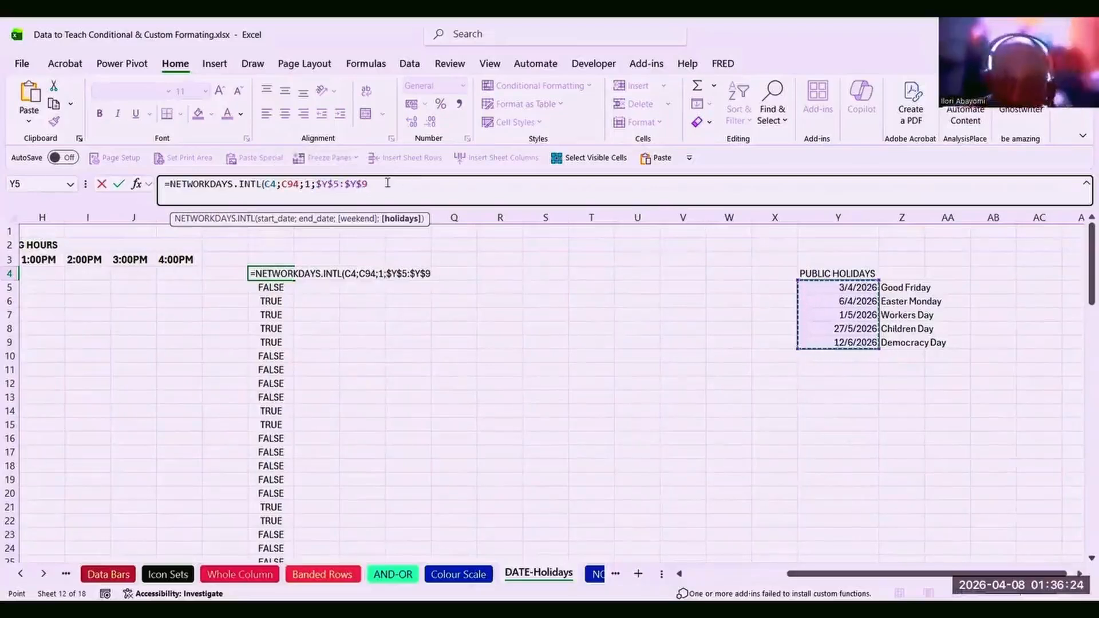
type(")")
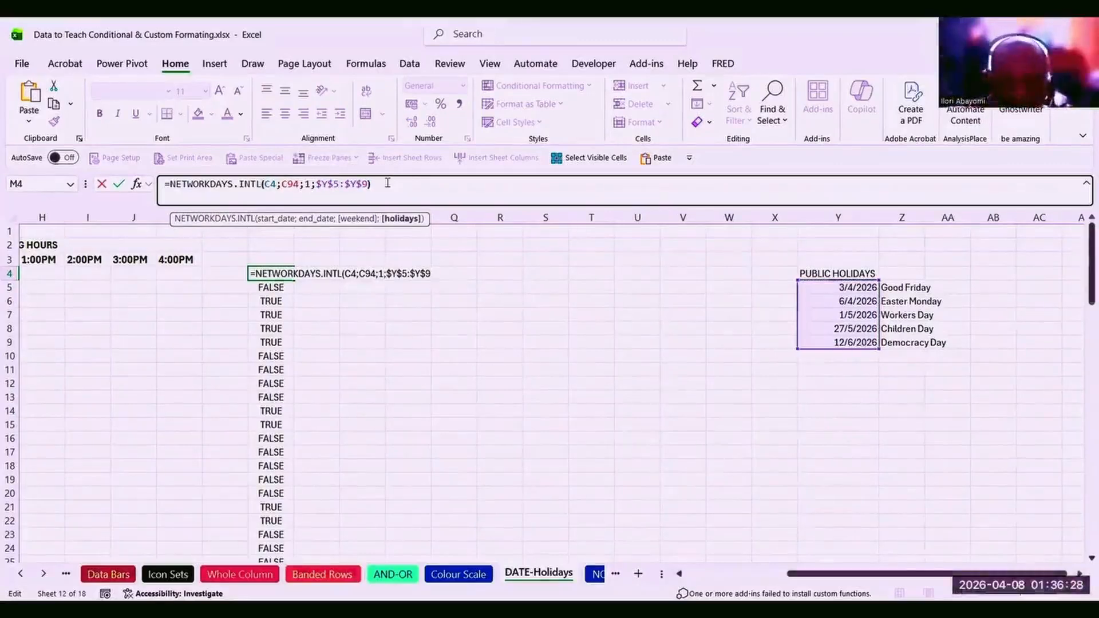
key("Return")
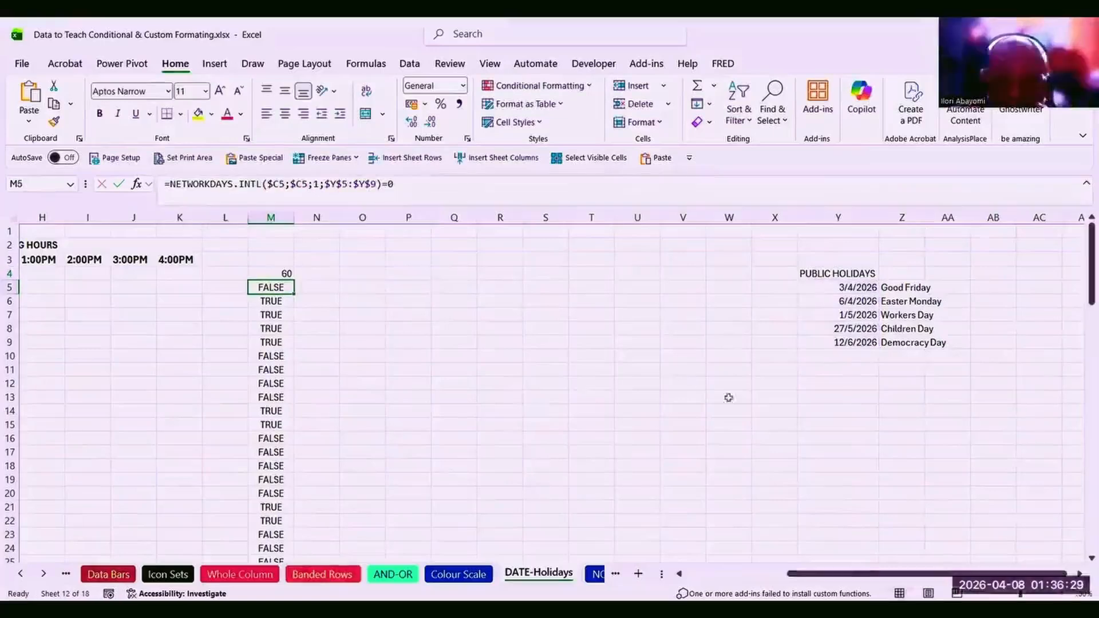
Confirm the start date in C4, then open M4's NETWORKDAYS.INTL formula in edit mode.
left_click(730, 573)
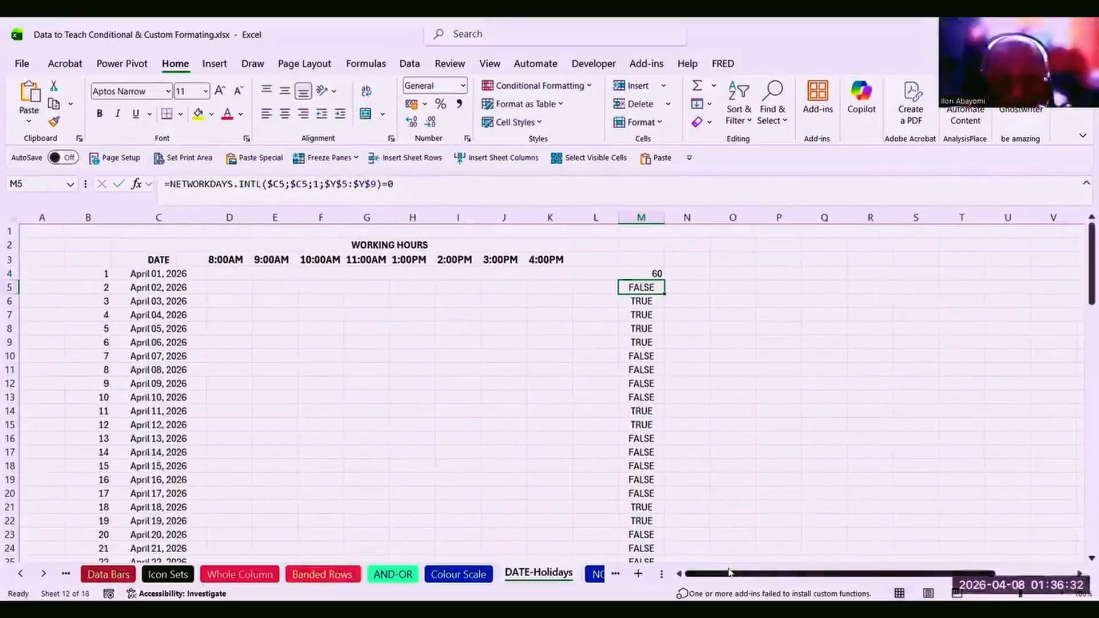
left_click(158, 272)
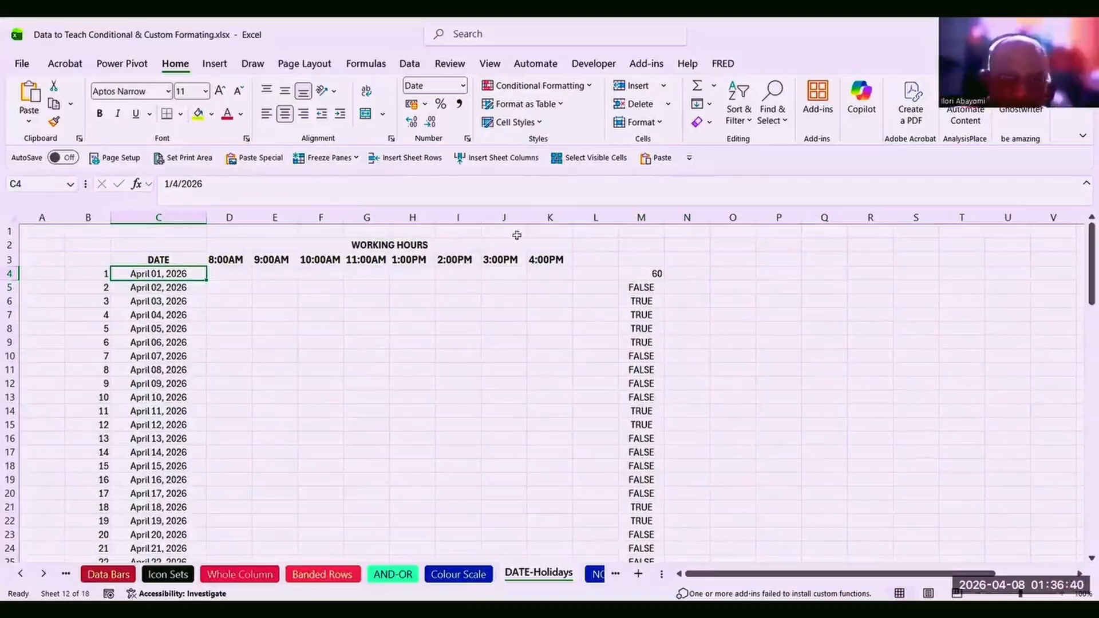
left_click(644, 274)
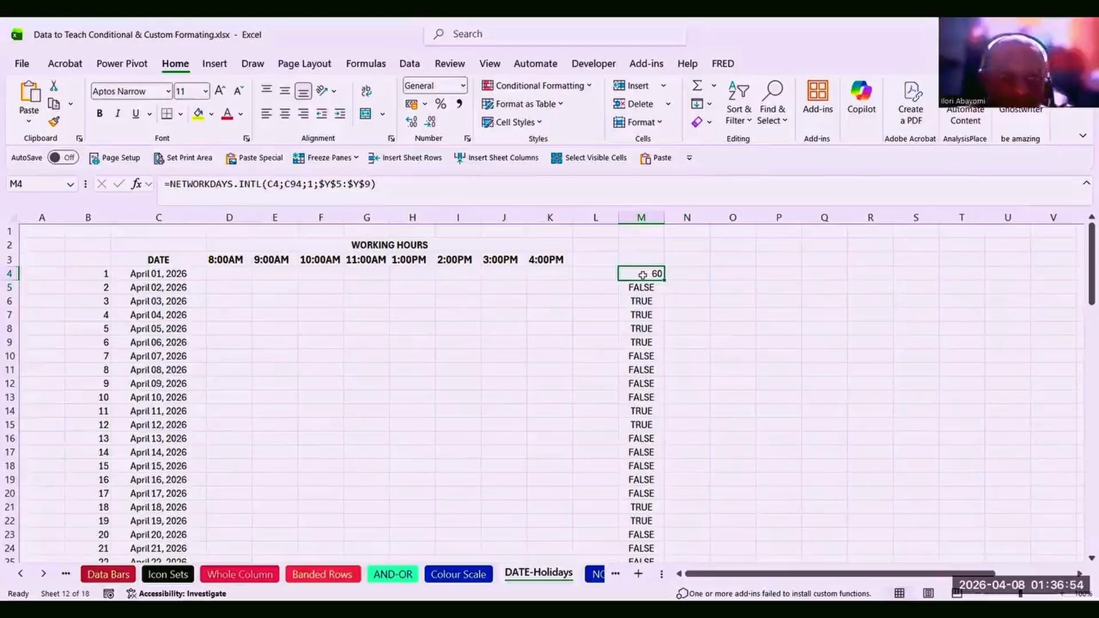
double_click(643, 274)
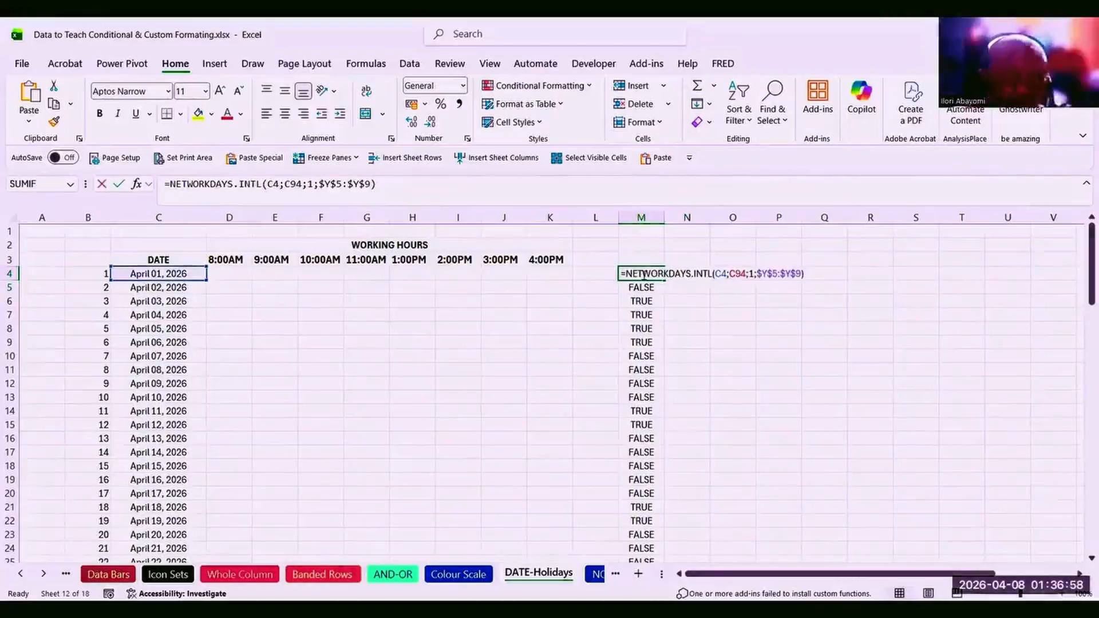
Replace the end date C94 with C4 in M4's formula so it returns 1.
left_click(291, 182)
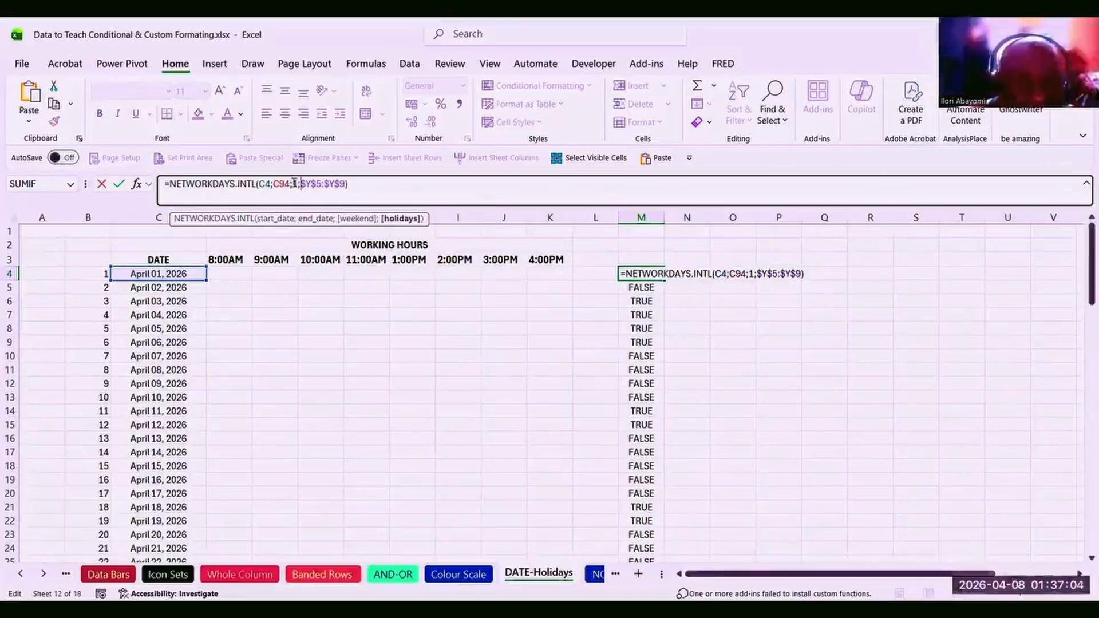
left_click(292, 182)
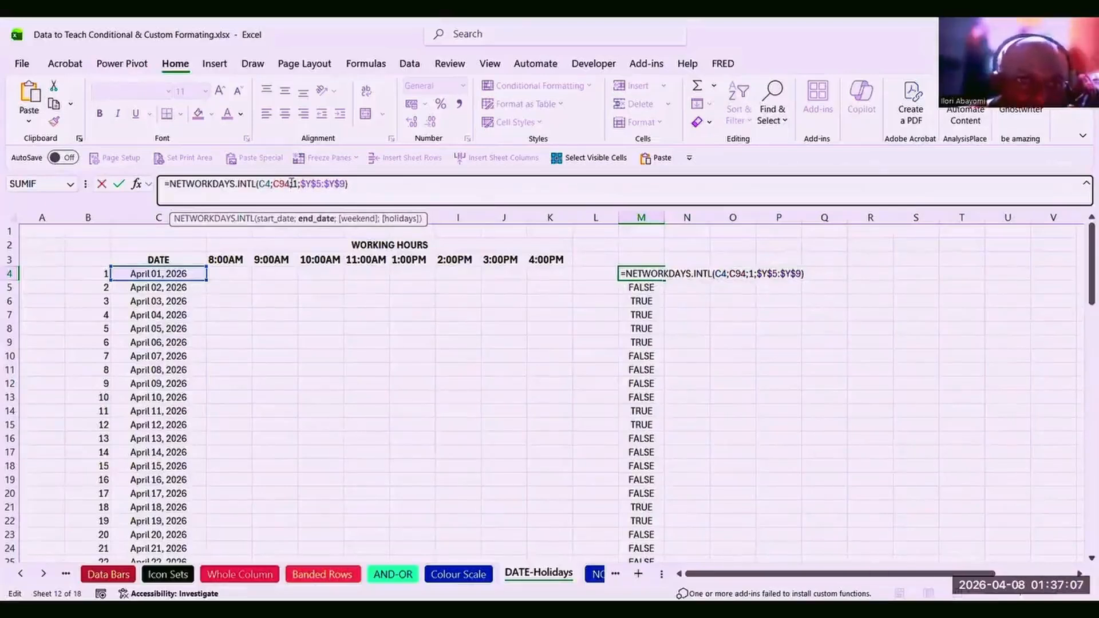
left_click(321, 220)
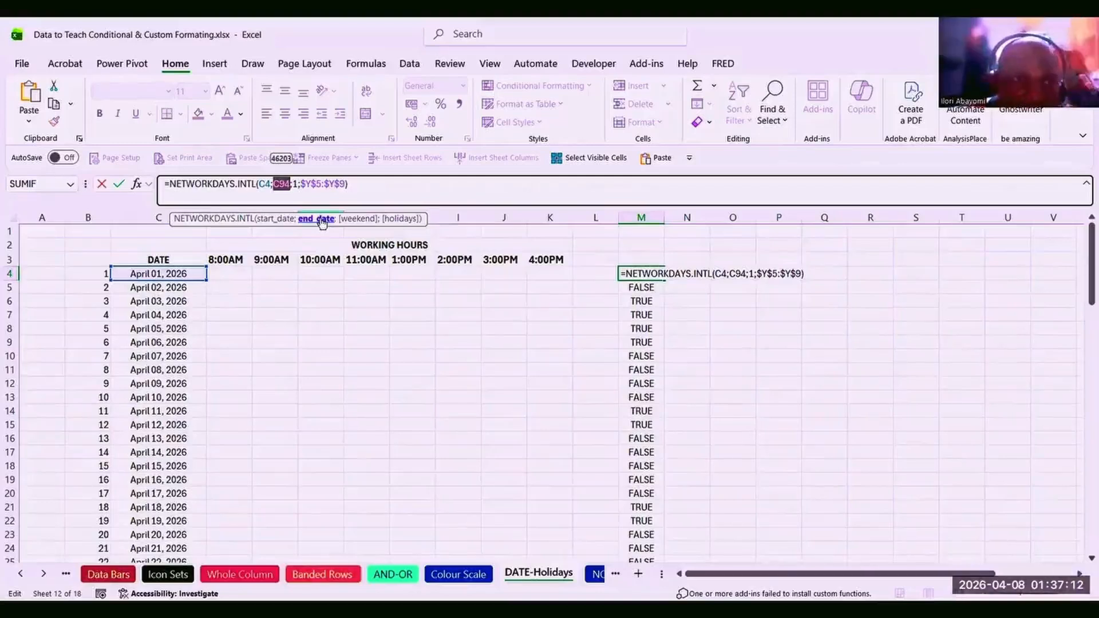
left_click(181, 273)
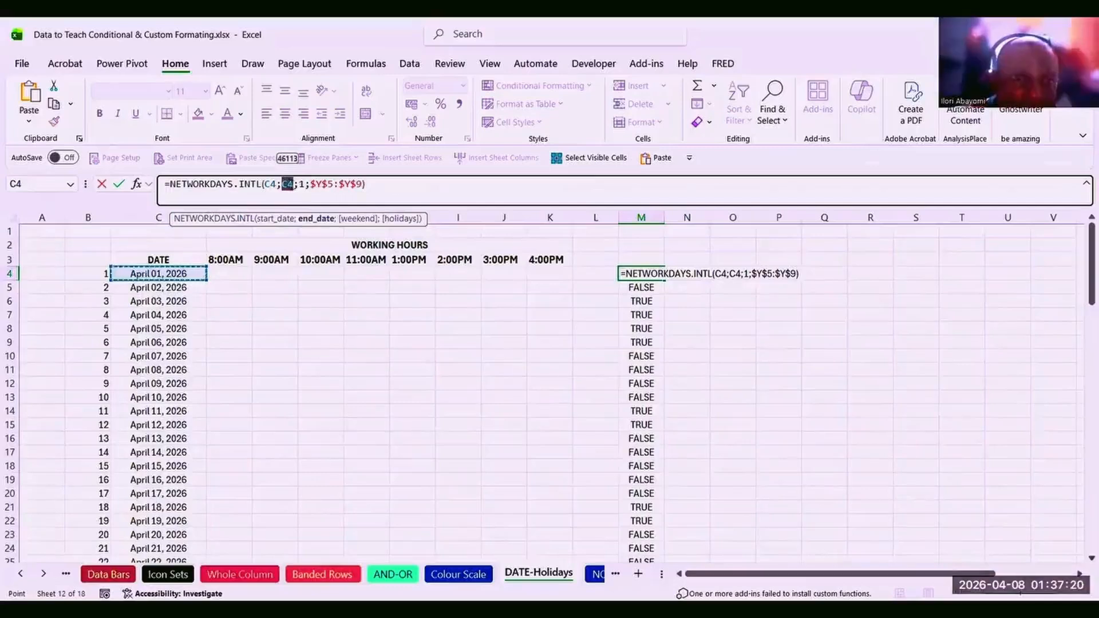
left_click(295, 184)
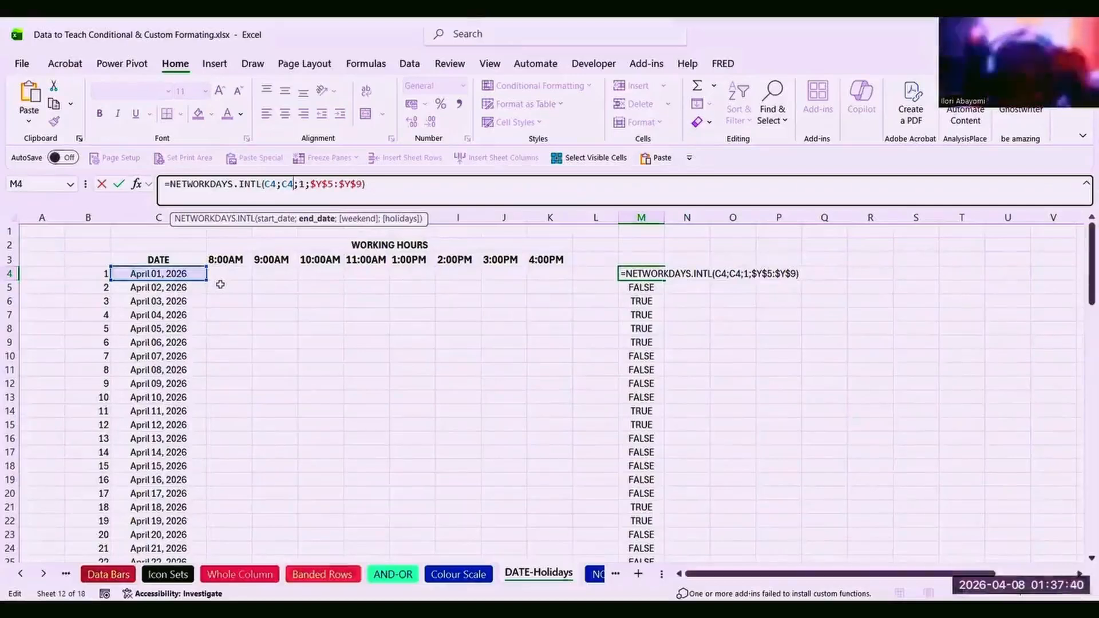
left_click(370, 182)
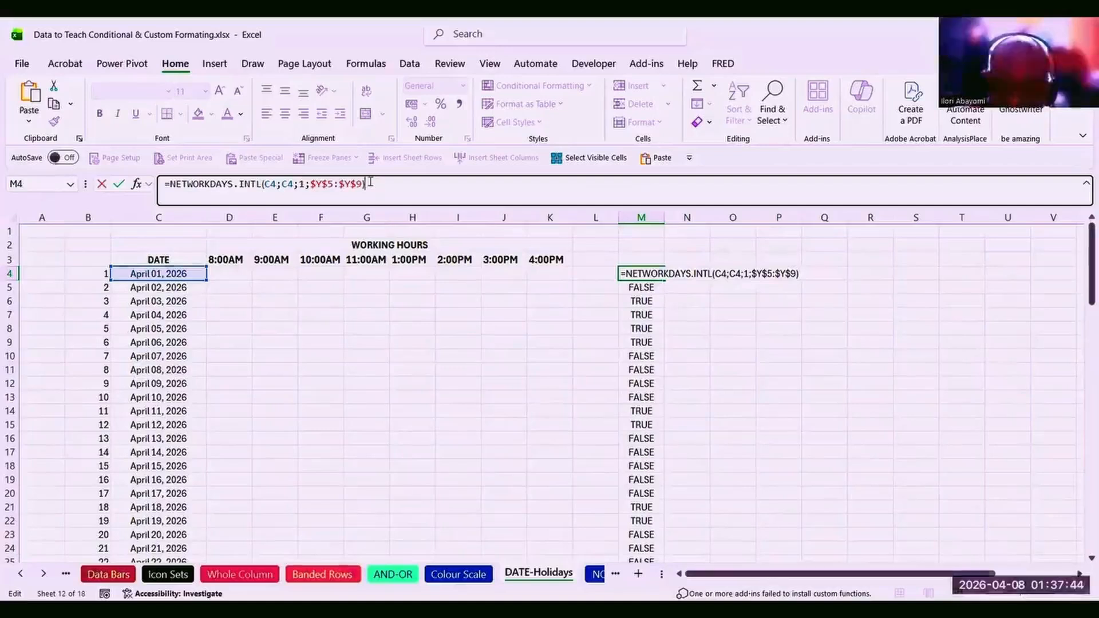
key("Escape")
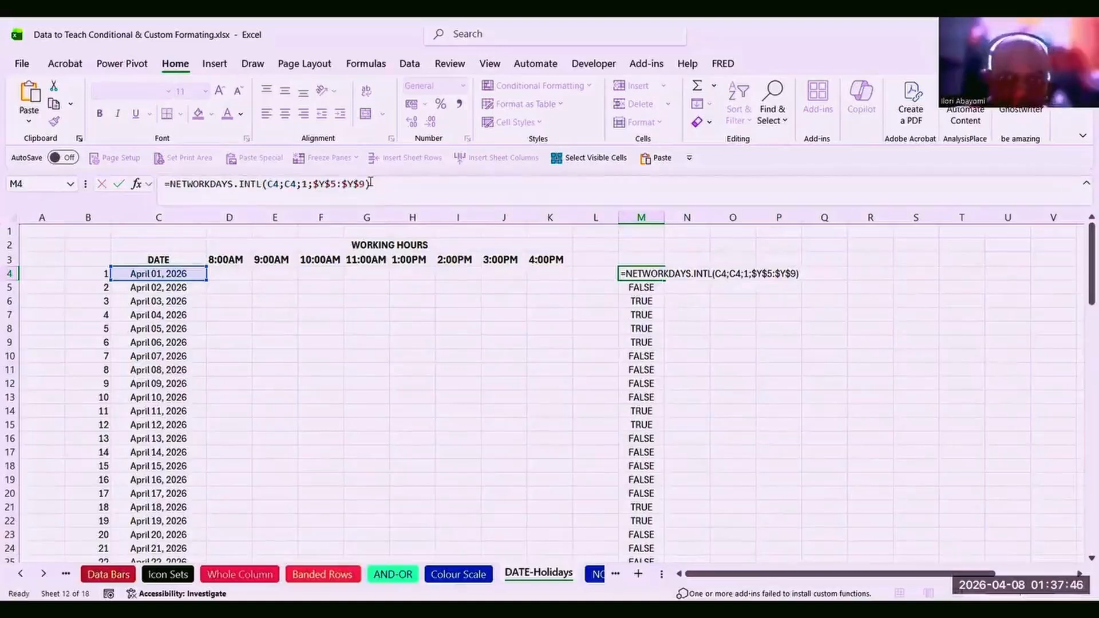
key("Return")
left_click(641, 274)
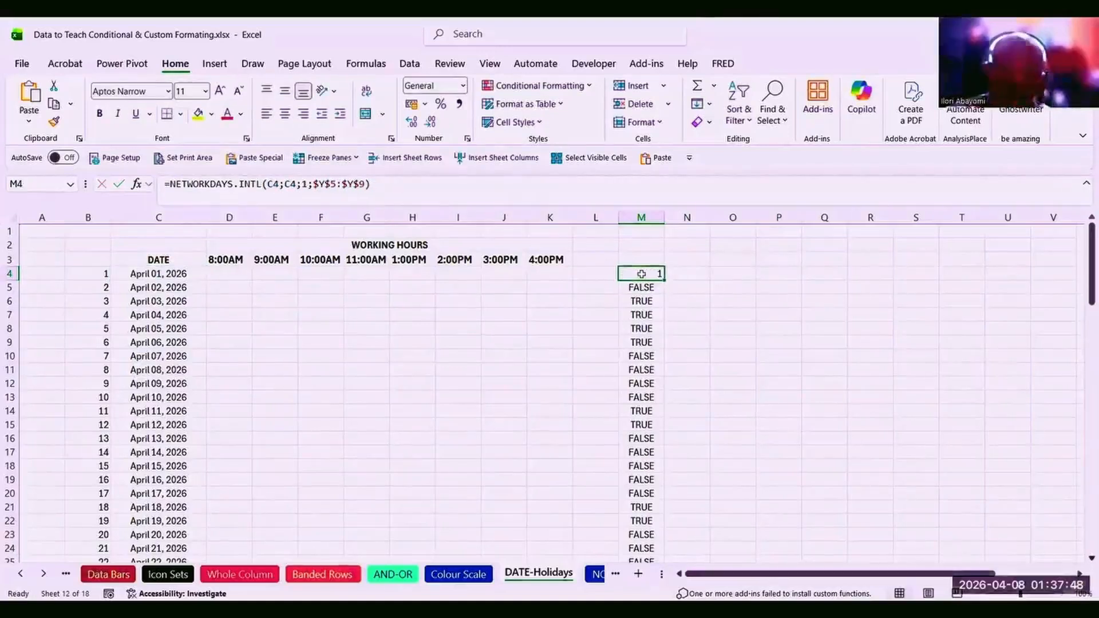
left_click(224, 272)
Review the hour cells in row 4 and the 8:00AM–4:00PM headings in row 3.
left_click(282, 275)
left_click(322, 273)
left_click(365, 273)
left_click(393, 272)
left_click(458, 275)
left_click(498, 273)
left_click(261, 258)
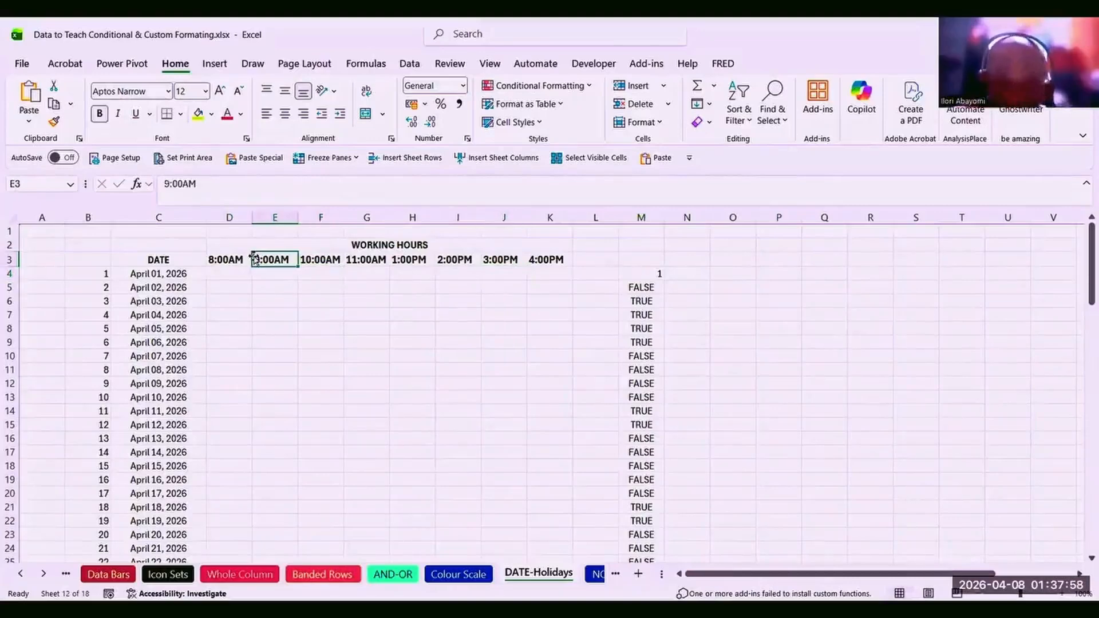
left_click(252, 258)
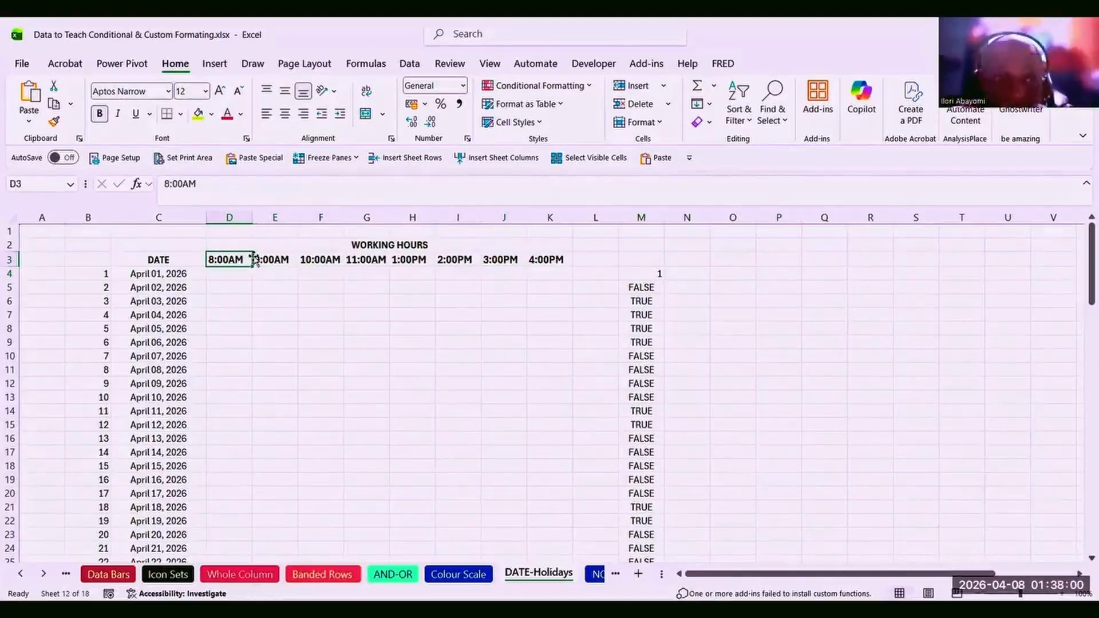
left_click(256, 261)
key("Right")
key("Right")
key("Right")
key("Right")
key("Right")
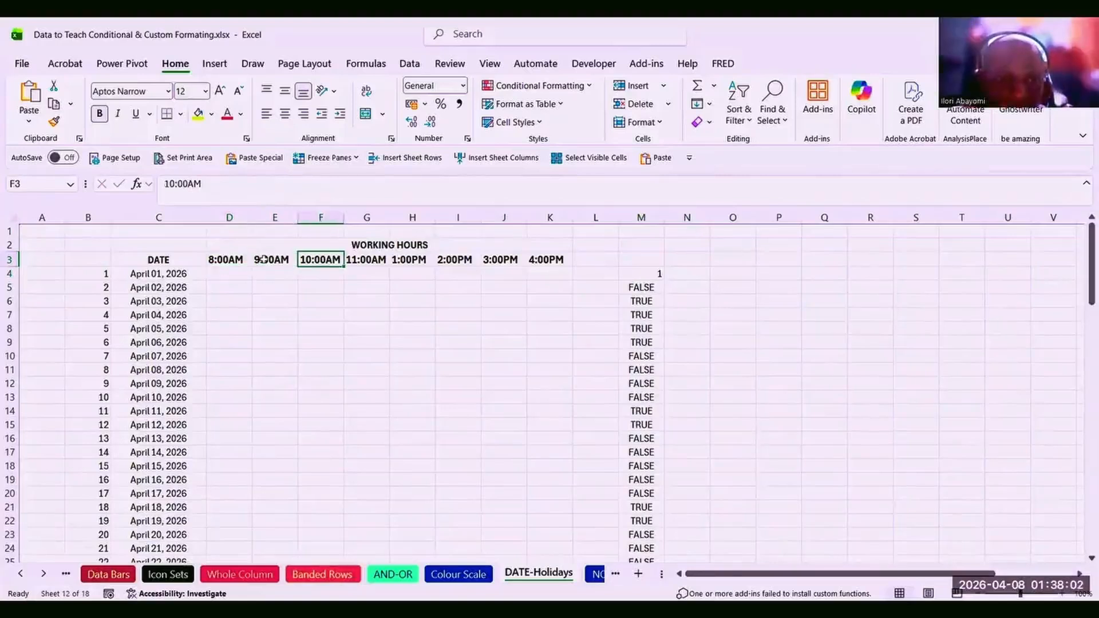
key("Right")
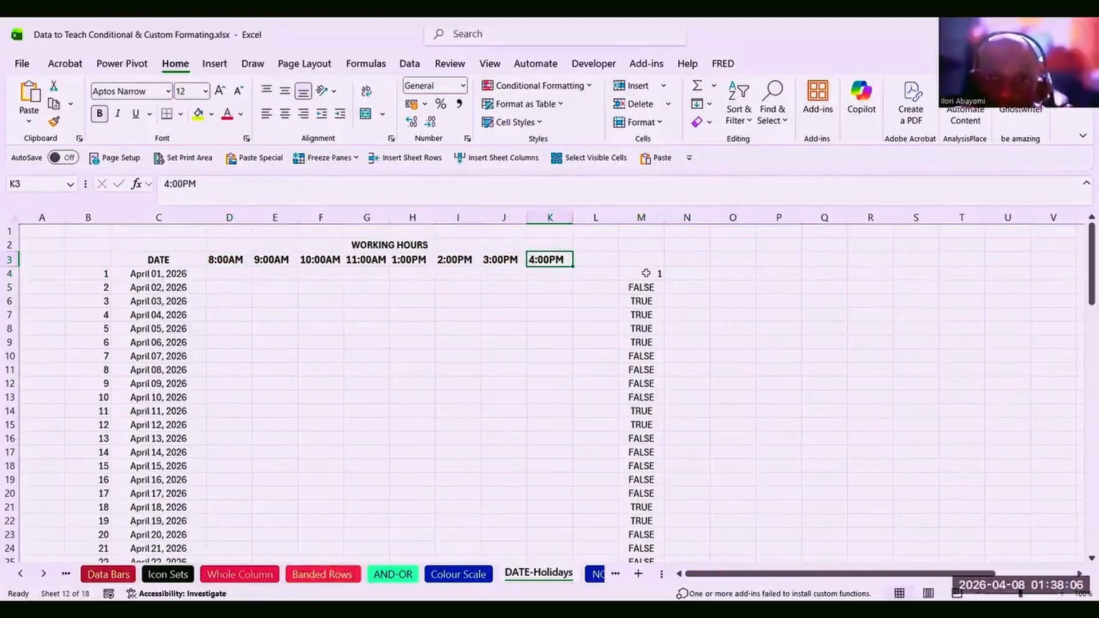
Fill M4's formula across M4:T4 with Ctrl+R, then select its first C4 reference.
left_click(646, 273)
key("shift+Right")
key("shift+Right")
key("shift+Right")
key("shift+Right")
key("shift+Right")
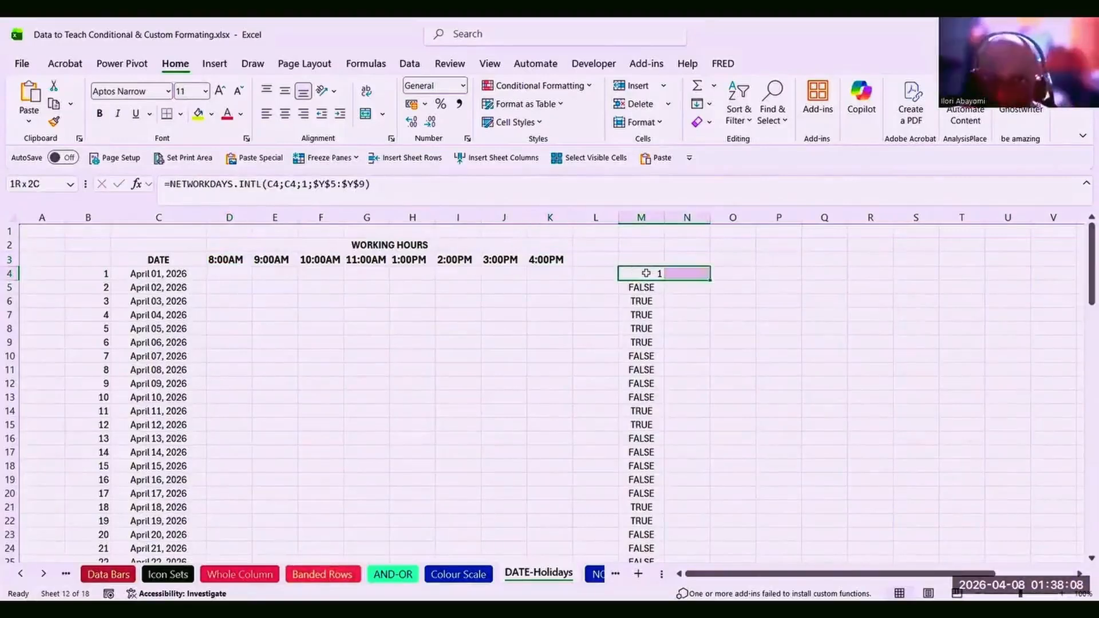
key("shift+Right")
key("shift+Right")
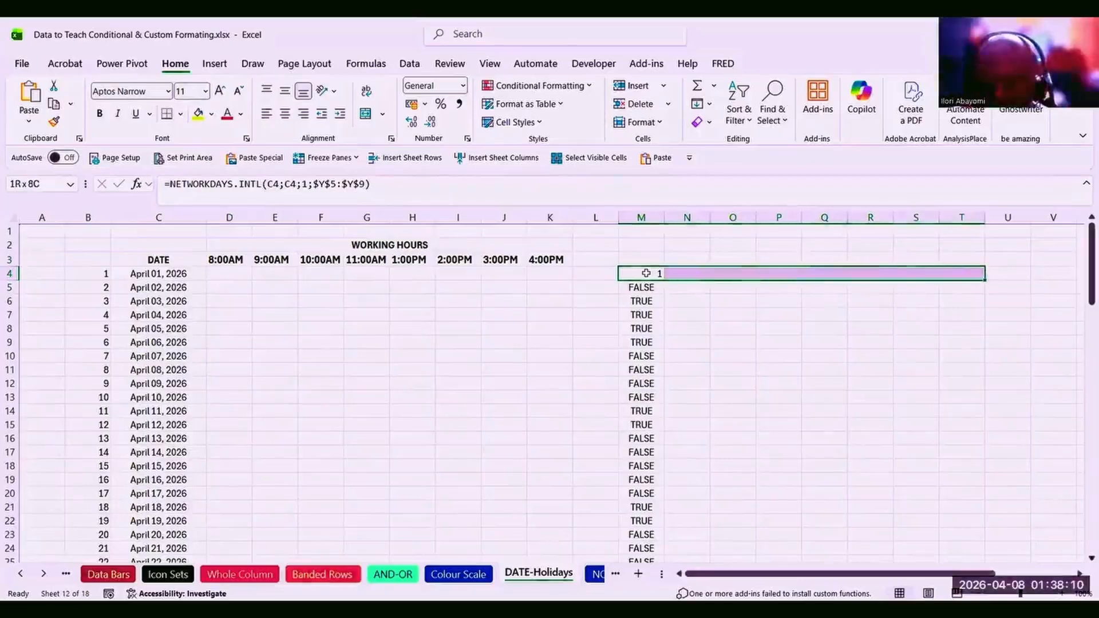
type("r")
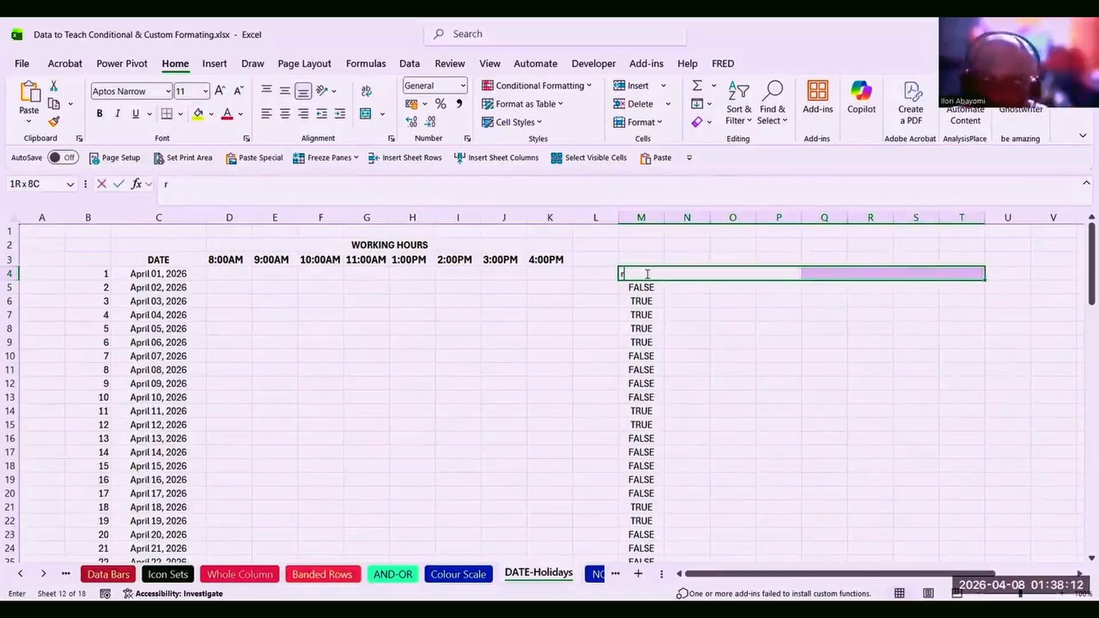
key("Escape")
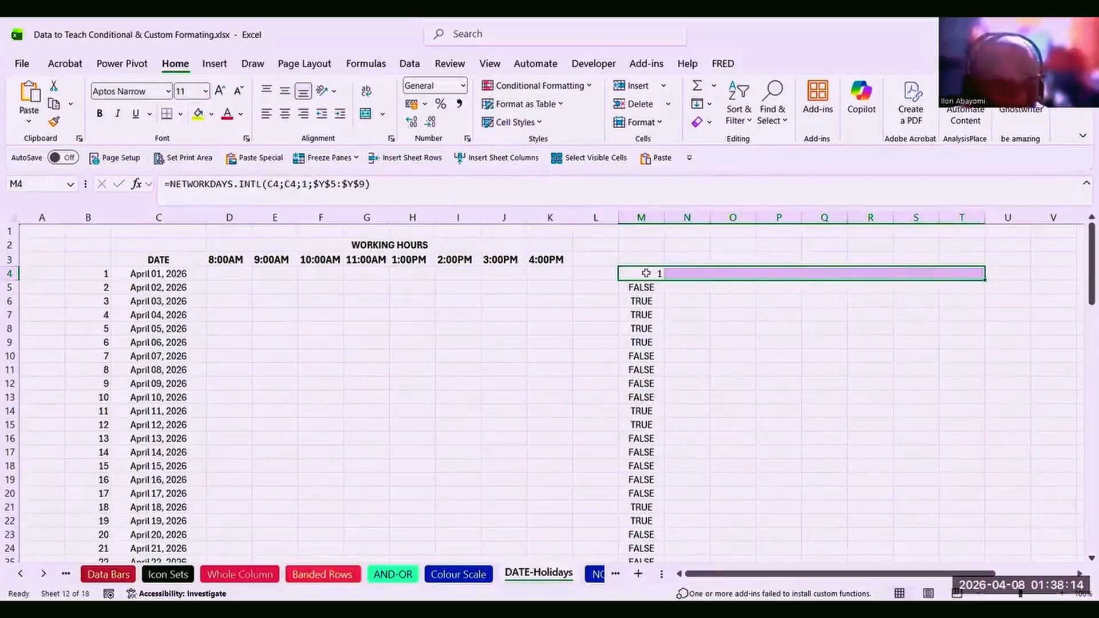
key("ctrl+r")
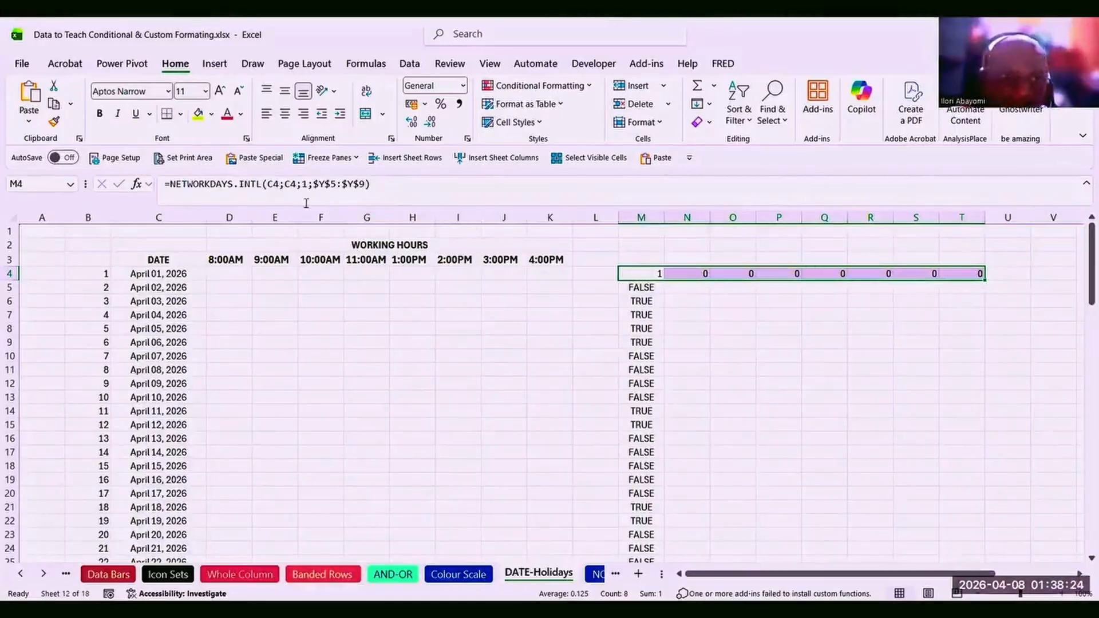
left_click(280, 183)
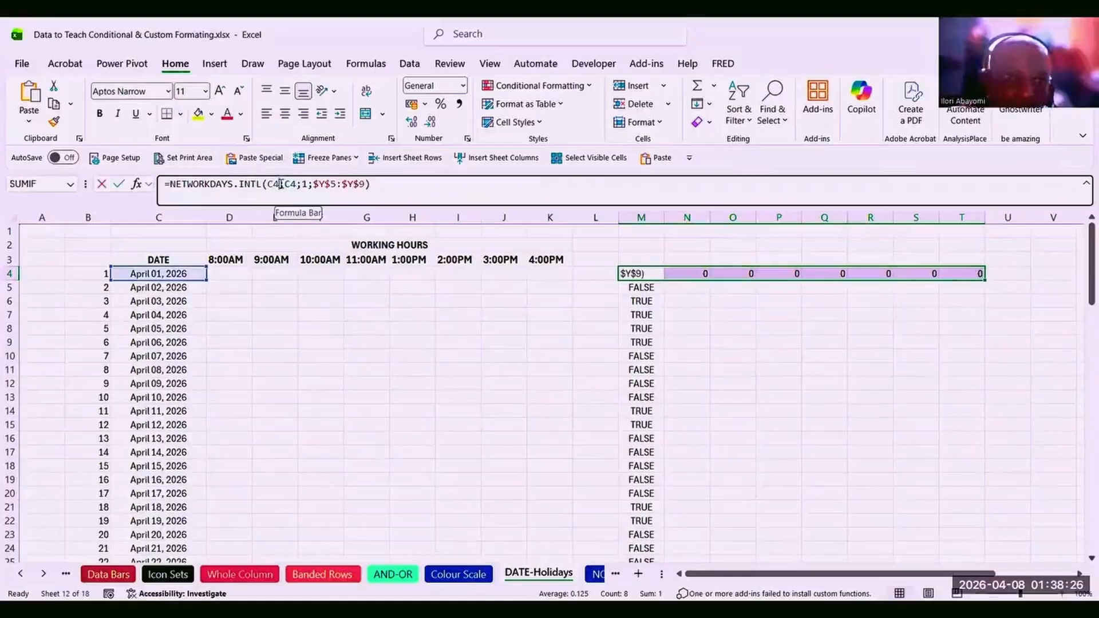
left_click_drag(278, 184, 272, 184)
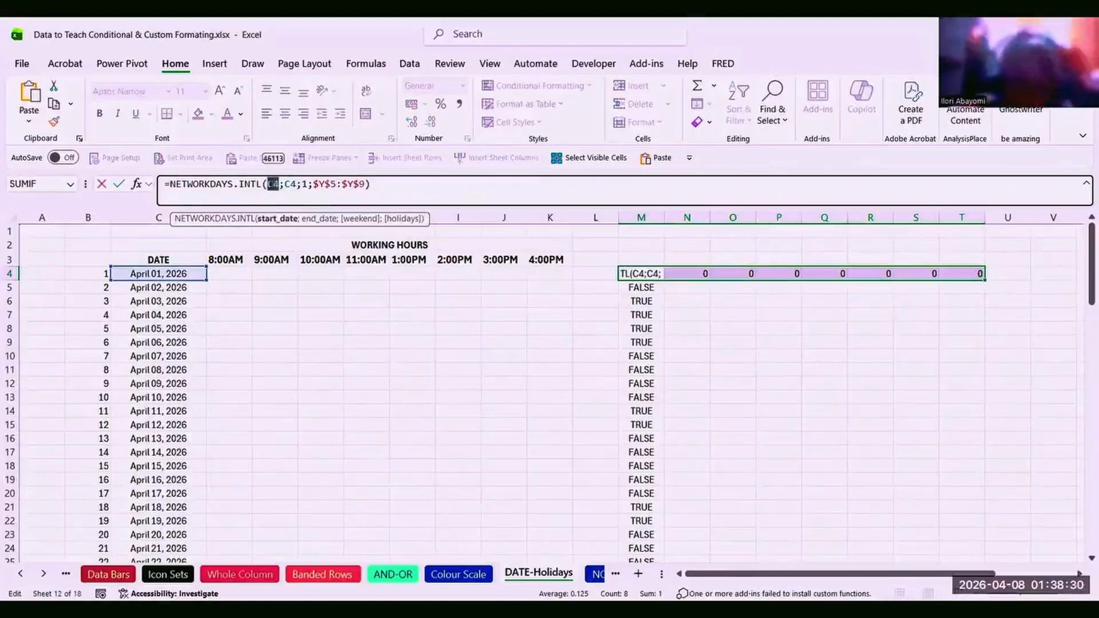
Anchor both C4 references in M4's formula as $C4, giving =NETWORKDAYS.INTL($C4;$C4;1;$Y$5:$Y$9).
key("F4")
key("F4")
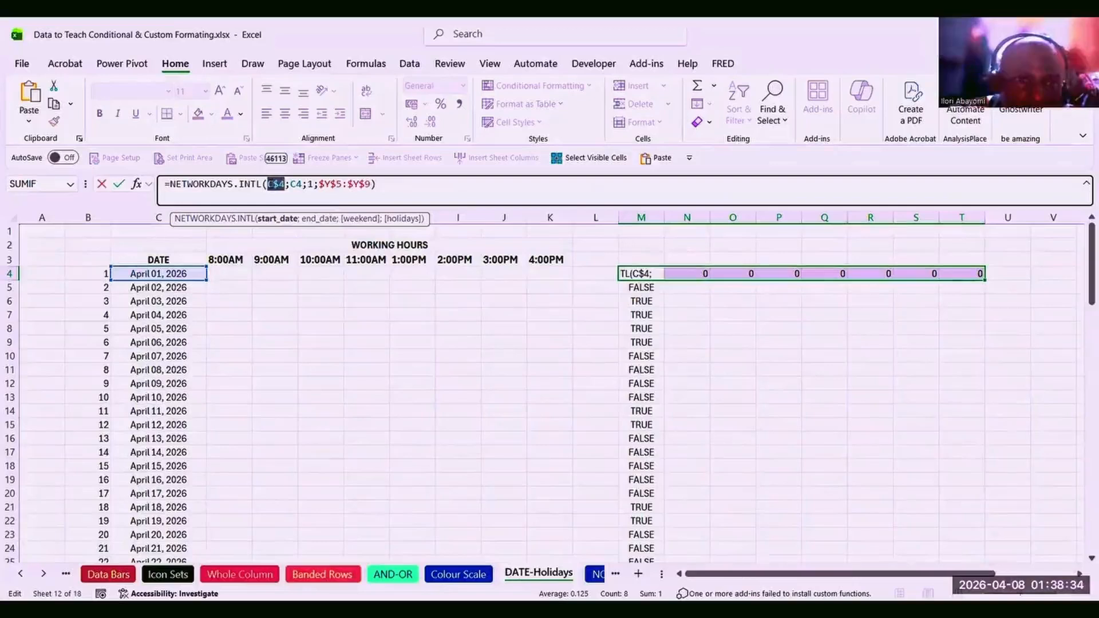
key("F4")
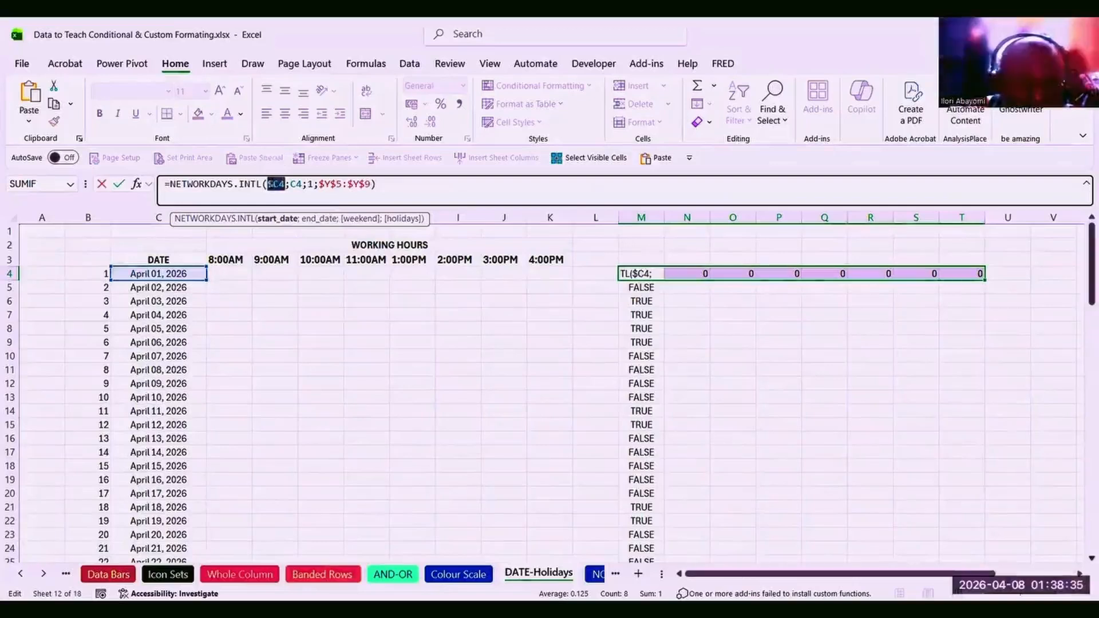
left_click(304, 186)
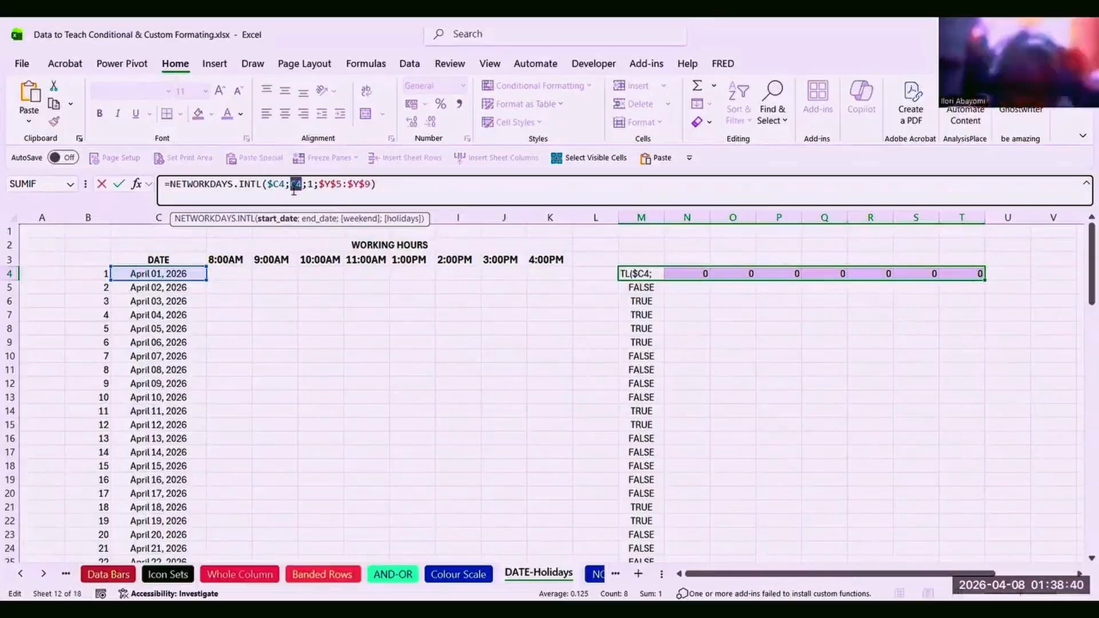
key("F4")
key("F4")
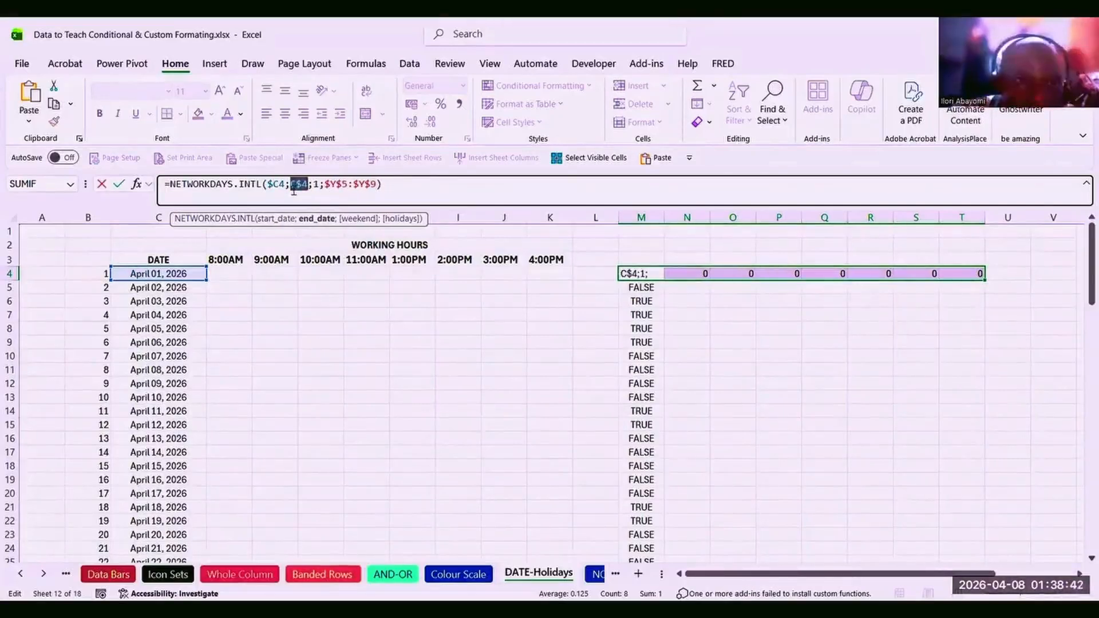
left_click(395, 183)
key("ctrl+Return")
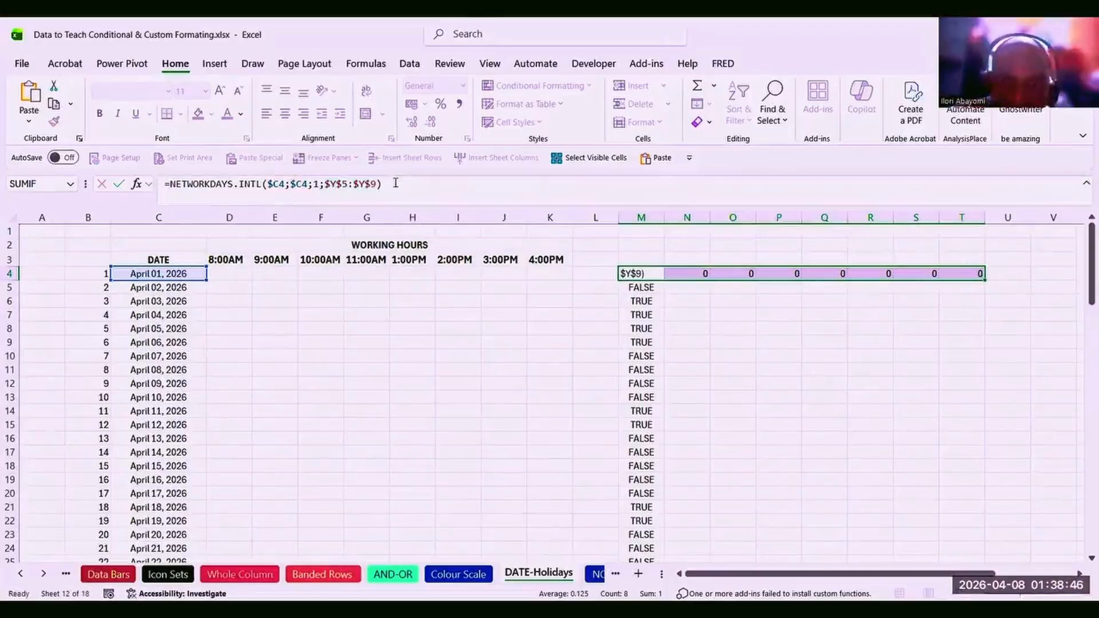
key("Return")
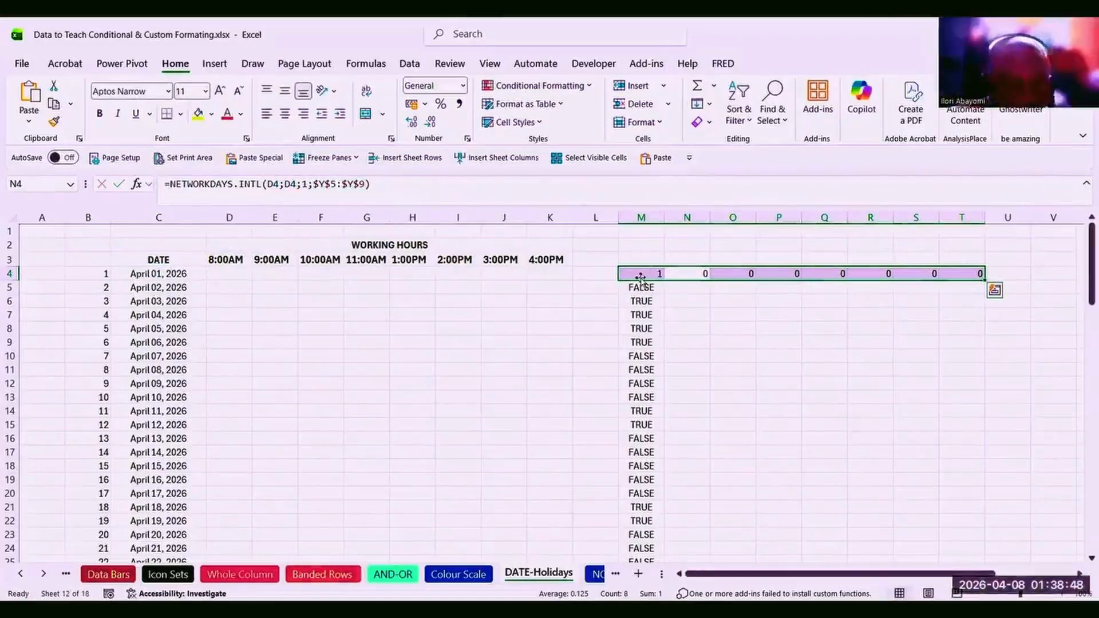
Copy M4's $C4 workday formula across N4:T4 and fill it down through row 94.
key("ctrl+r")
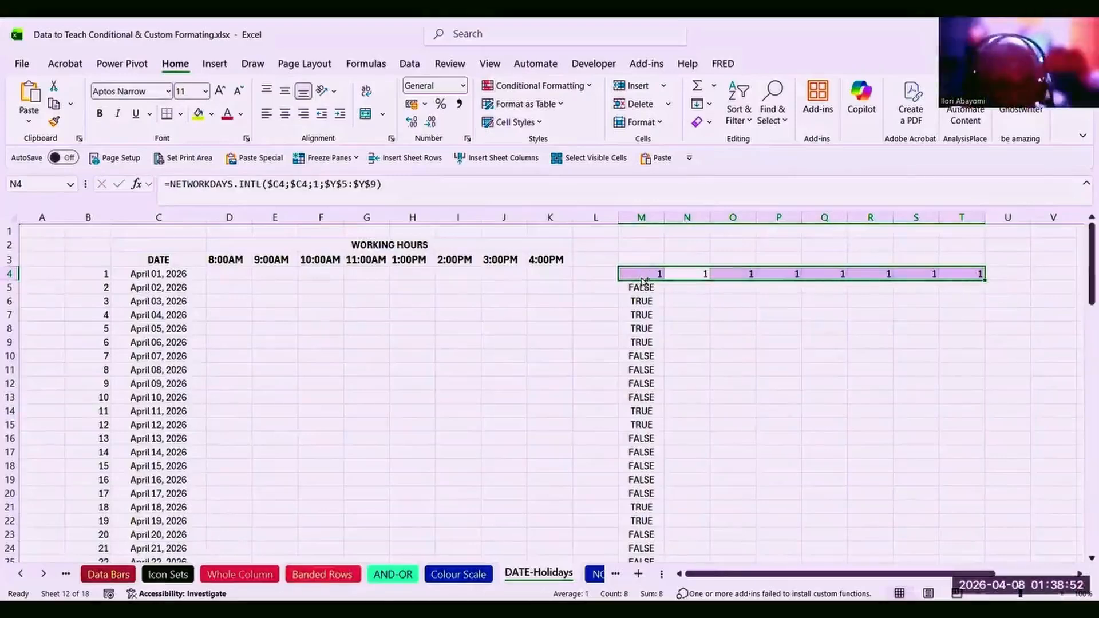
key("shift+Down")
key("shift+Down")
key("shift+Down")
key("shift+Down")
key("shift+Down")
key("shift+Down")
key("shift+Down")
key("shift+Down")
key("shift+Down")
key("shift+Down")
key("shift+Down")
key("shift+Down")
key("shift+Down")
key("shift+Down")
key("shift+Down")
key("shift+Down")
key("shift+Down")
key("shift+Down")
key("shift+Down")
key("shift+Down")
key("shift+Down")
key("shift+Down")
key("shift+Down")
key("shift+Down")
key("shift+Down")
key("shift+Down")
key("shift+Down")
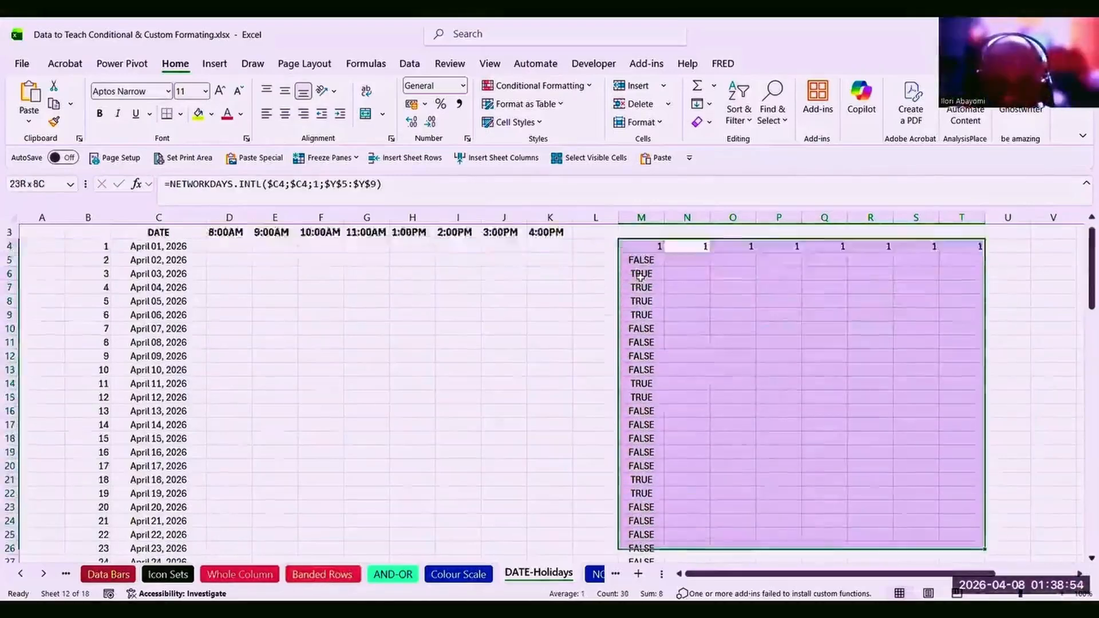
key("shift+Down")
key("shift+Down")
key("shift+Down")
key("shift+Down")
key("shift+Down")
key("shift+Down")
key("shift+Down")
key("shift+Down")
key("shift+Down")
key("shift+Down")
key("shift+Down")
key("shift+Down")
key("shift+Down")
key("shift+Down")
key("shift+Down")
key("shift+Down")
key("shift+Down")
key("shift+Down")
key("shift+Down")
key("shift+Down")
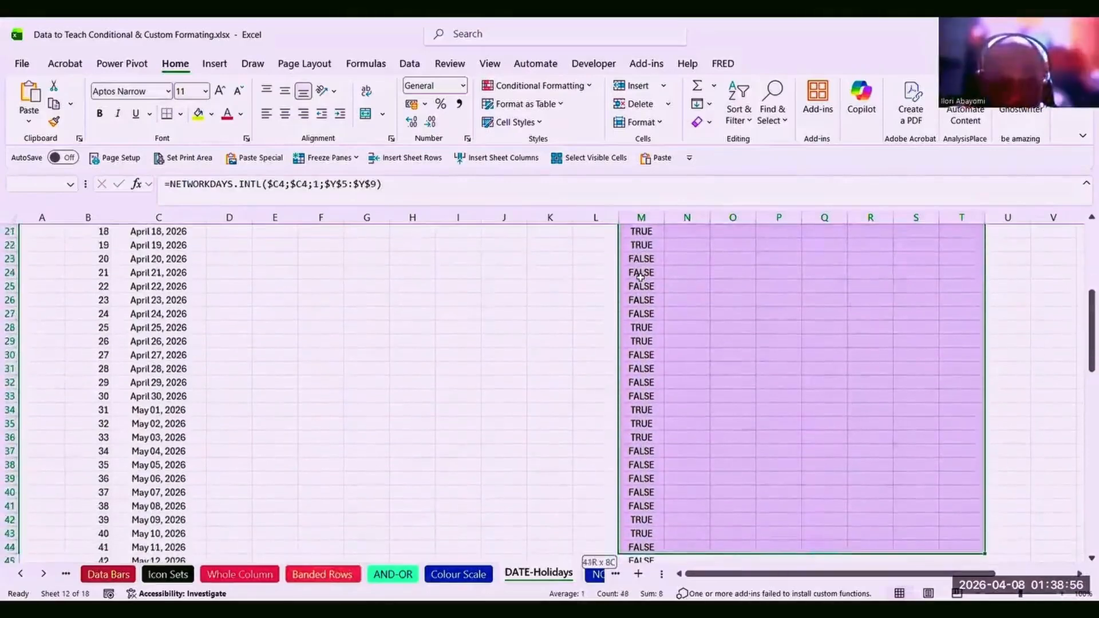
key("shift+Down")
key("shift+Down")
key("shift+Down")
key("shift+Down")
key("shift+Down")
key("shift+Down")
key("shift+Down")
key("shift+Down")
key("shift+Down")
key("shift+Down")
key("shift+Down")
key("shift+Down")
key("shift+Down")
key("shift+Down")
key("shift+Down")
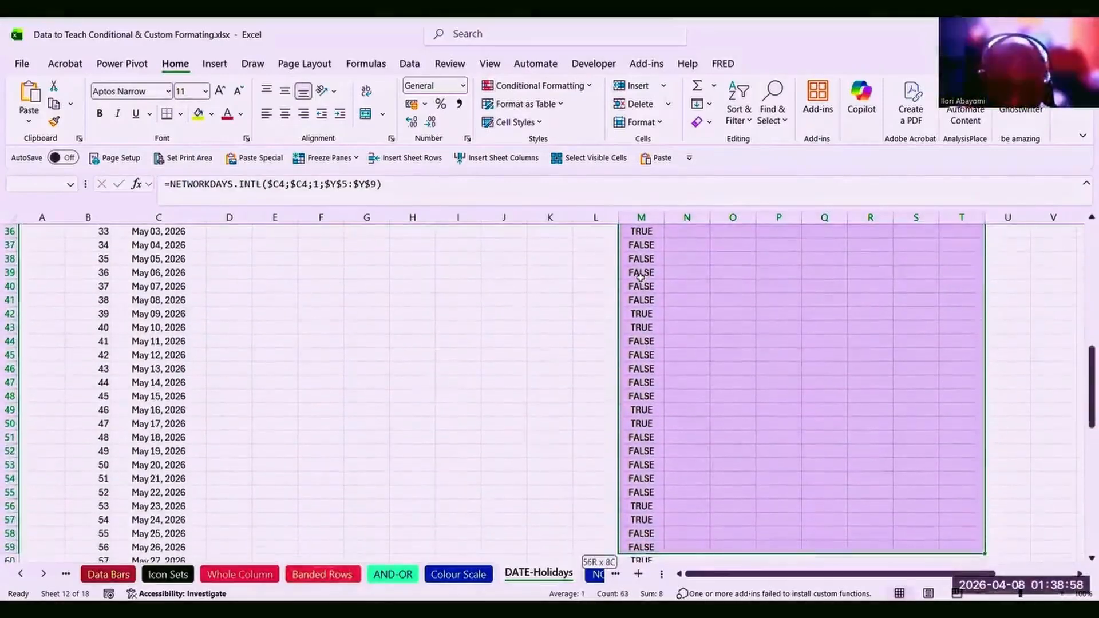
key("shift+Down")
key("shift+Down")
key("shift+Down")
key("shift+Down")
key("shift+Down")
key("shift+Down")
key("shift+Down")
key("shift+Down")
key("shift+Down")
key("shift+Down")
key("shift+Down")
key("shift+Down")
key("shift+Down")
key("shift+Down")
key("shift+Down")
key("shift+Down")
key("shift+Down")
key("shift+Down")
key("shift+Down")
key("shift+Down")
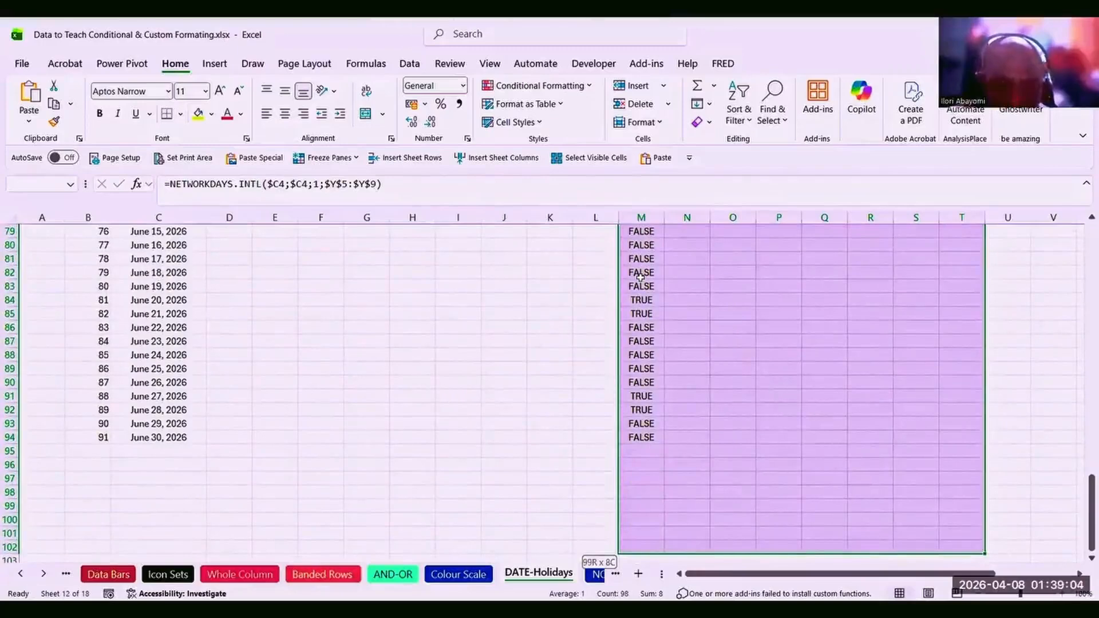
key("ctrl+shift+Up")
key("ctrl+Return")
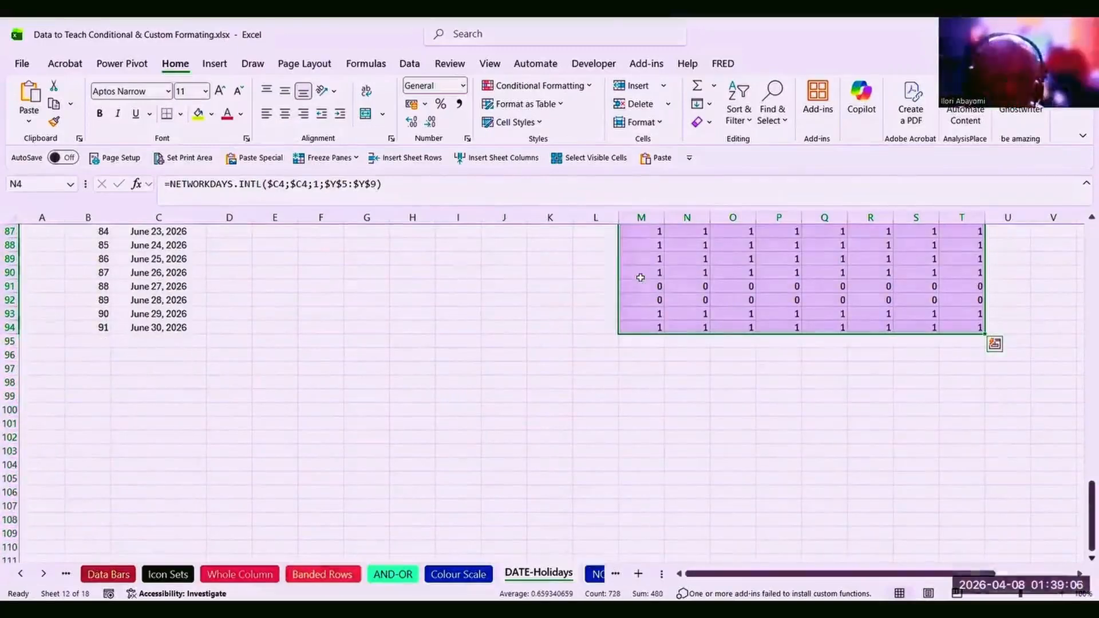
left_click(700, 315)
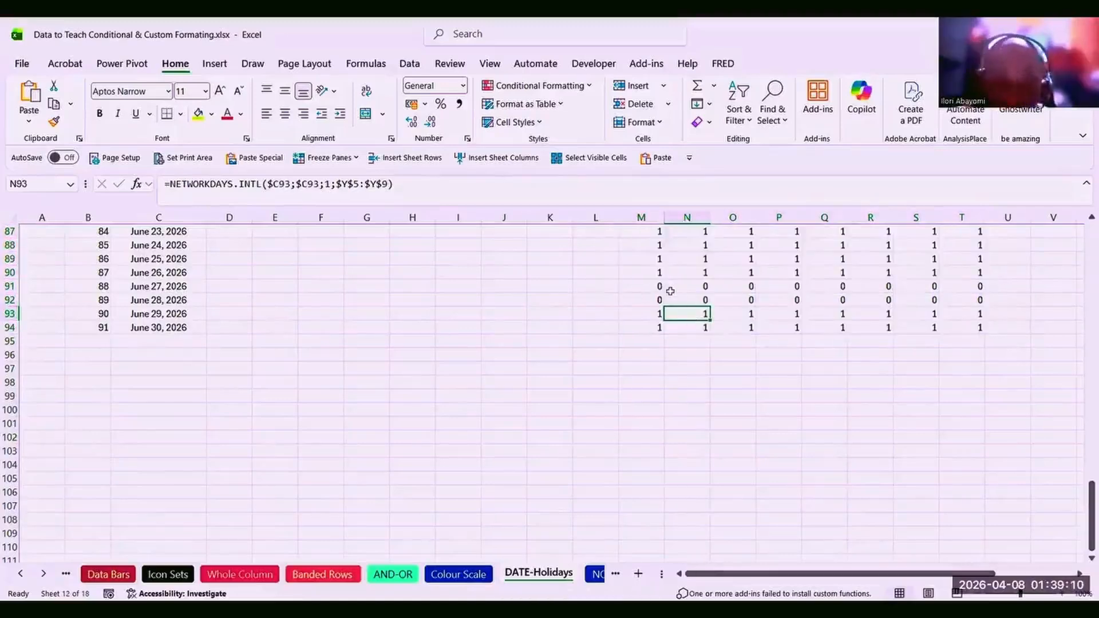
key("ctrl+Up")
key("ctrl+Up")
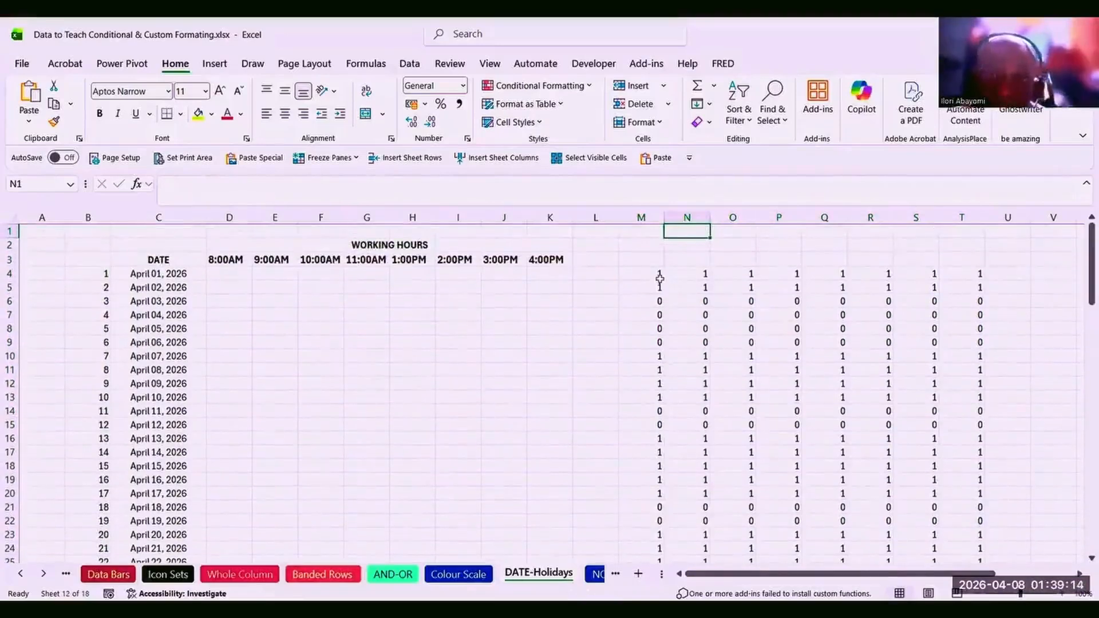
left_click(659, 277)
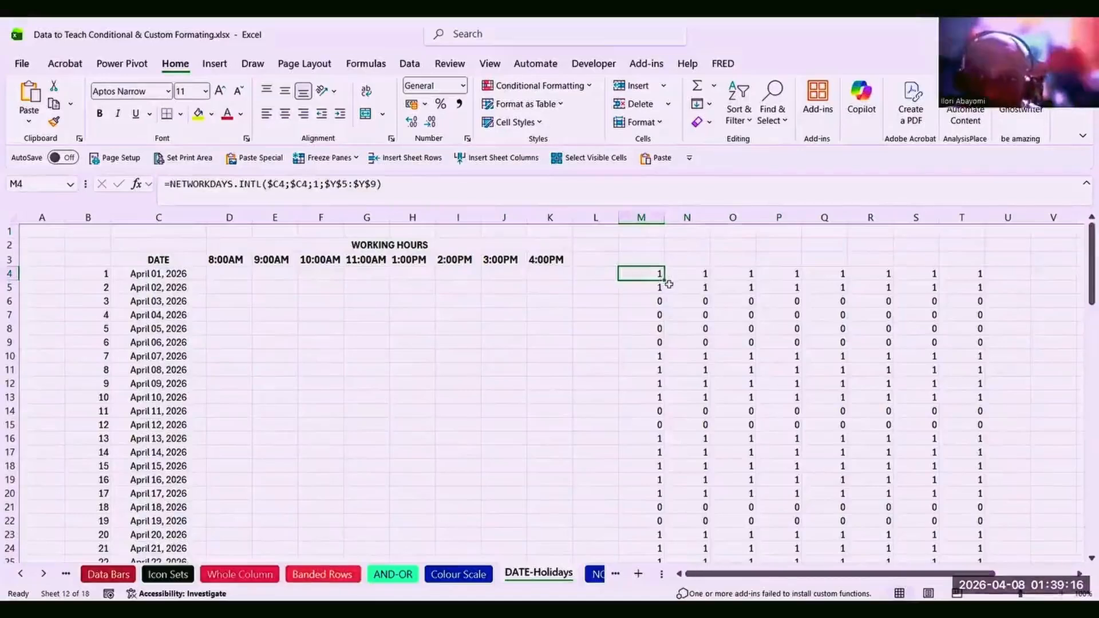
left_click(659, 288)
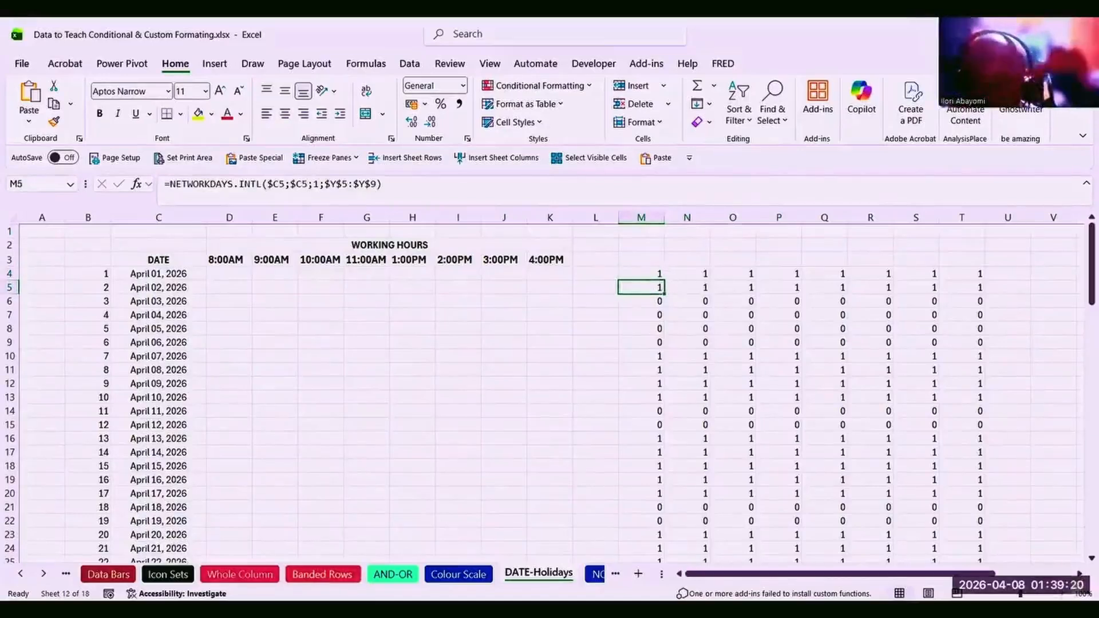
scroll(553, 389, "right", 3)
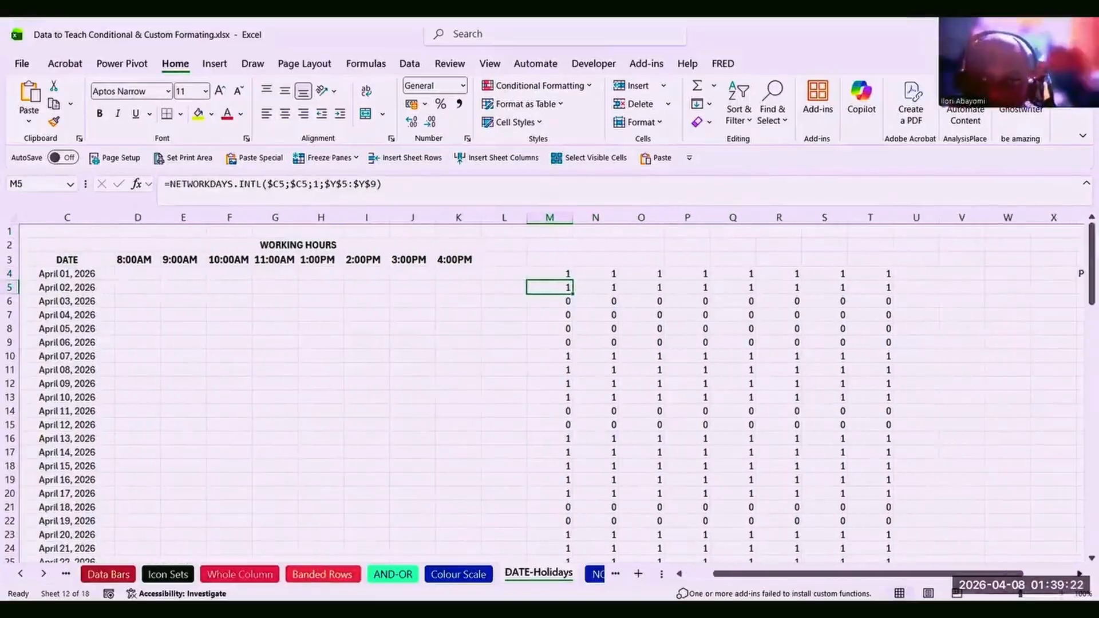
scroll(553, 389, "right", 1)
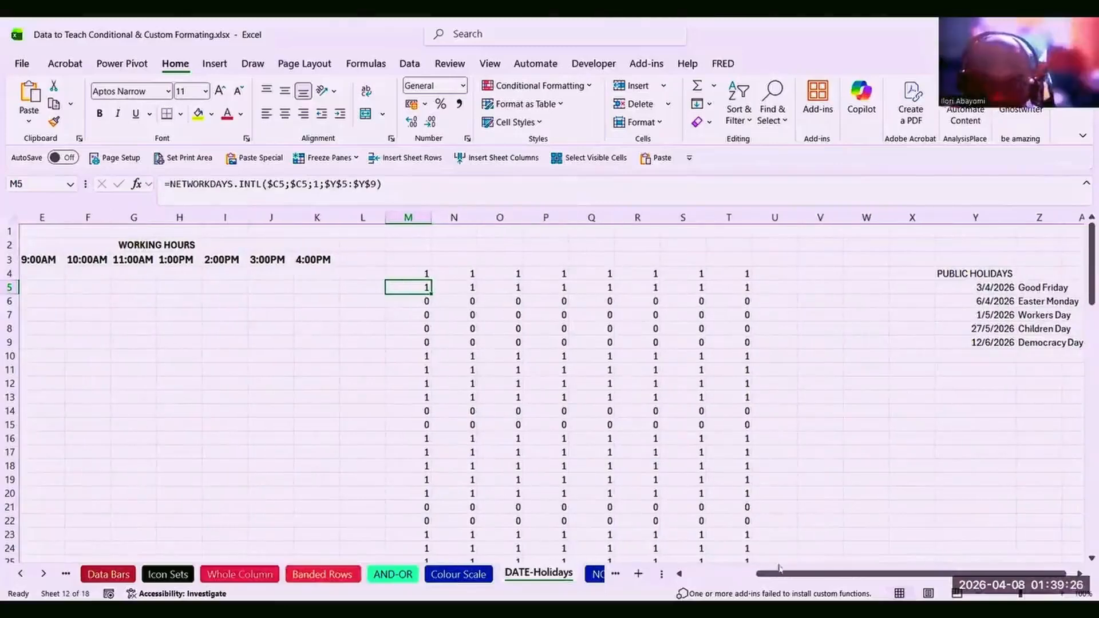
left_click(719, 575)
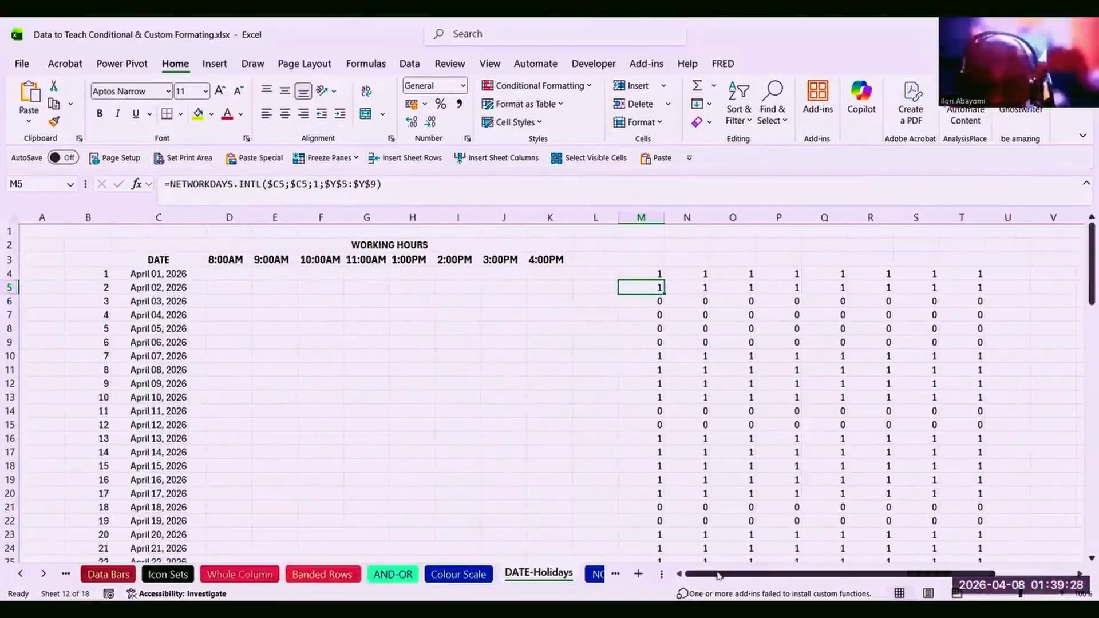
left_click(161, 275)
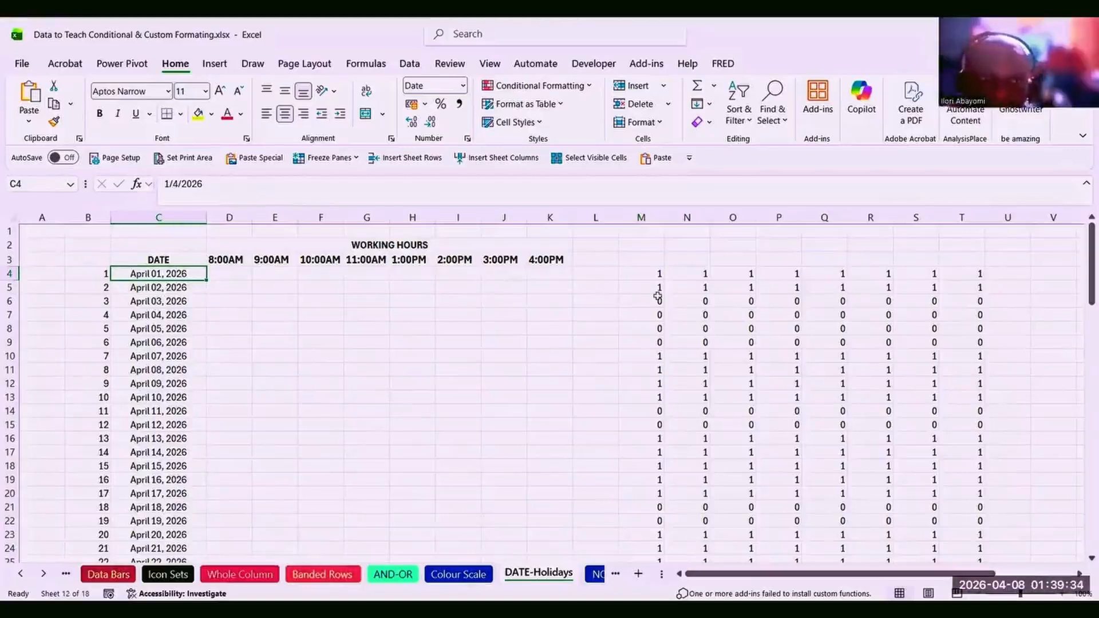
left_click(657, 290)
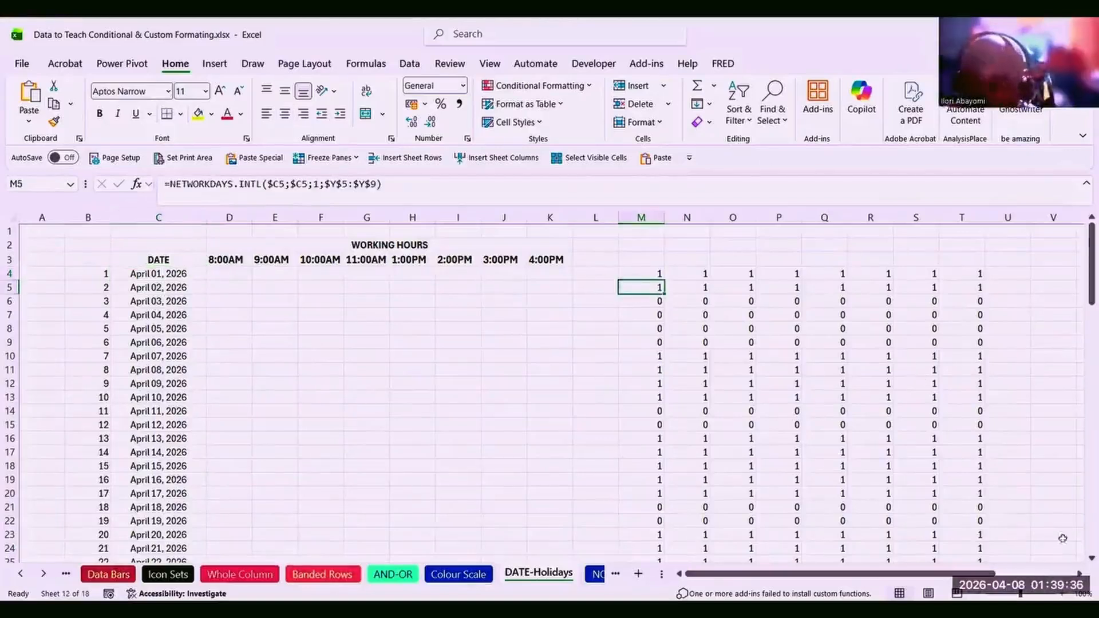
scroll(1079, 574, "right", 5)
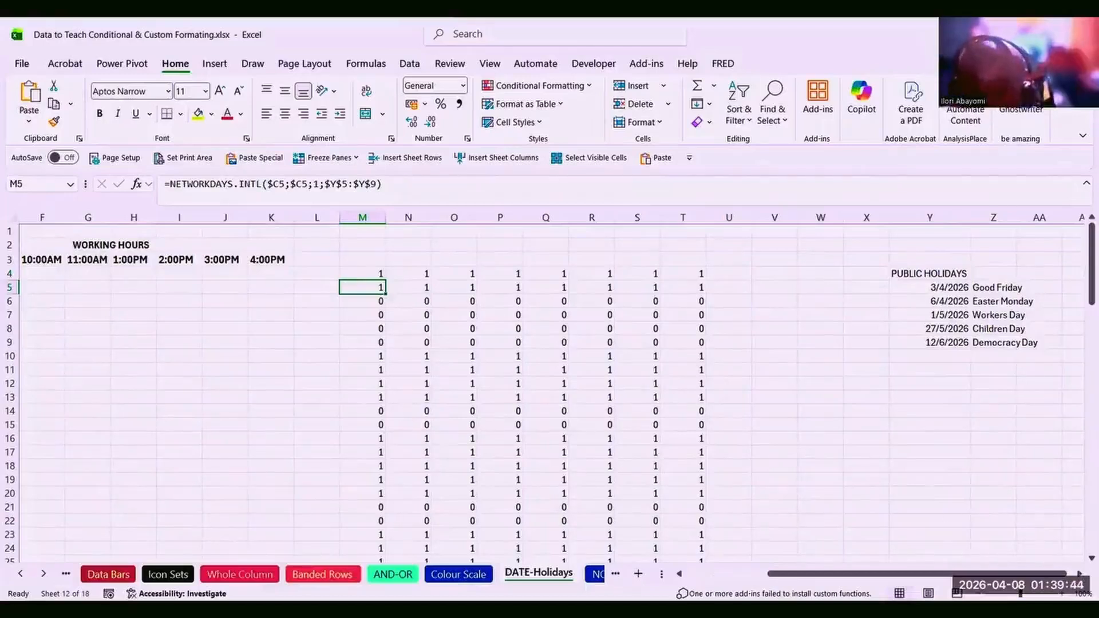
key("alt+Tab")
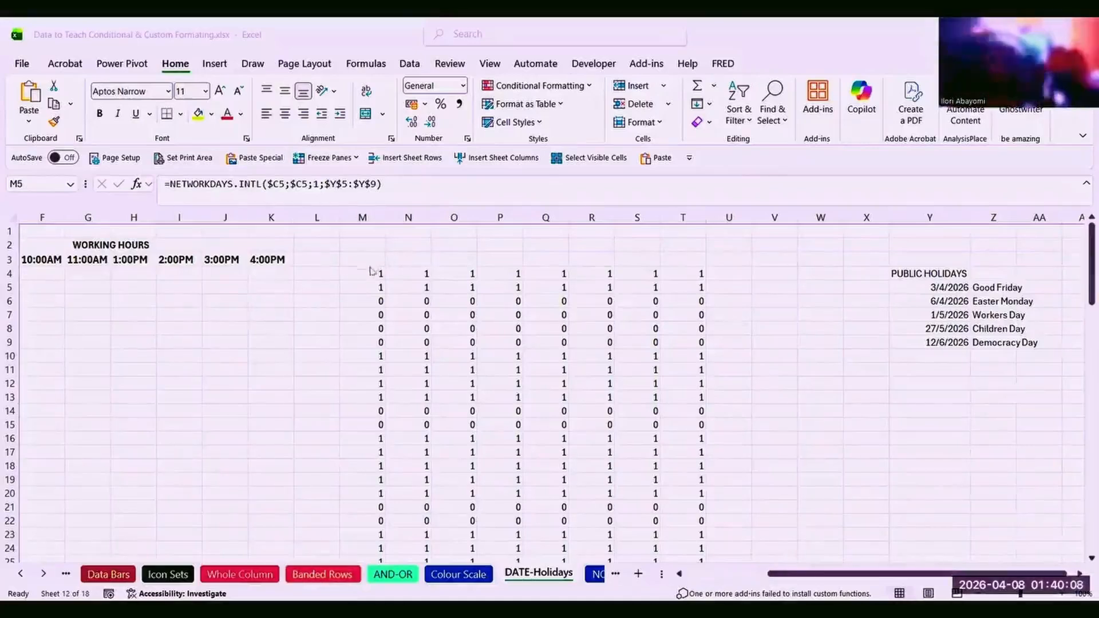
left_click(378, 301)
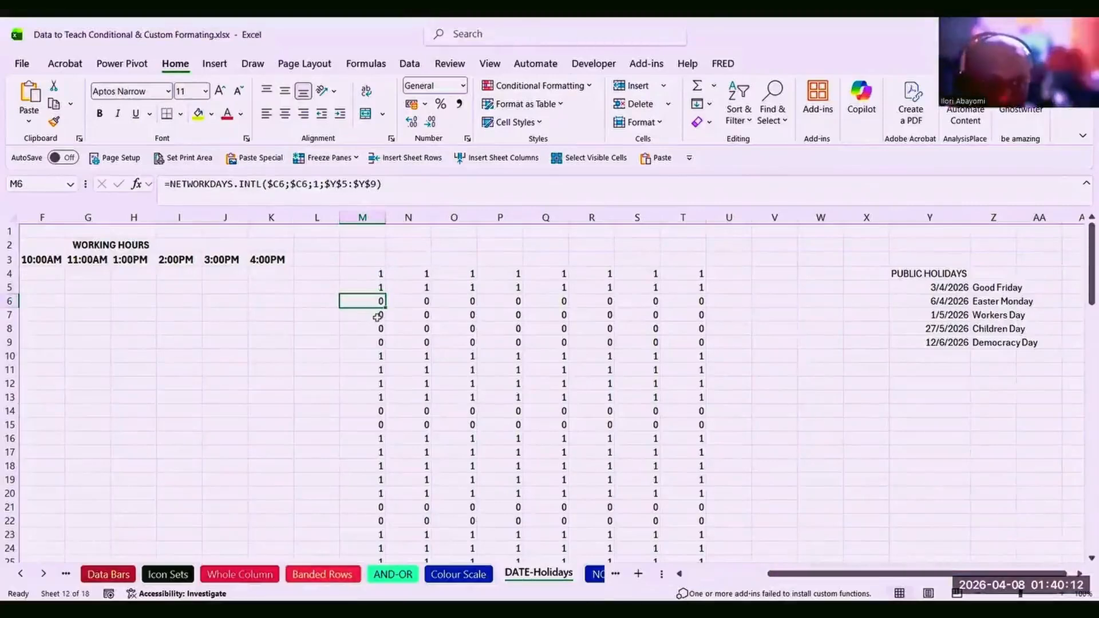
left_click(378, 315)
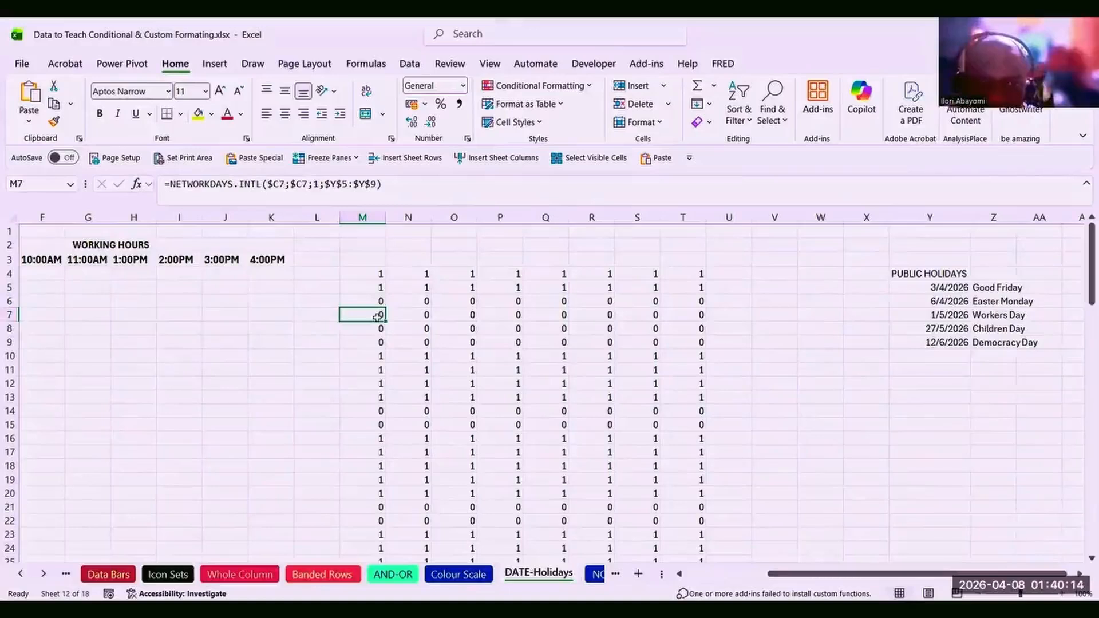
left_click(930, 289)
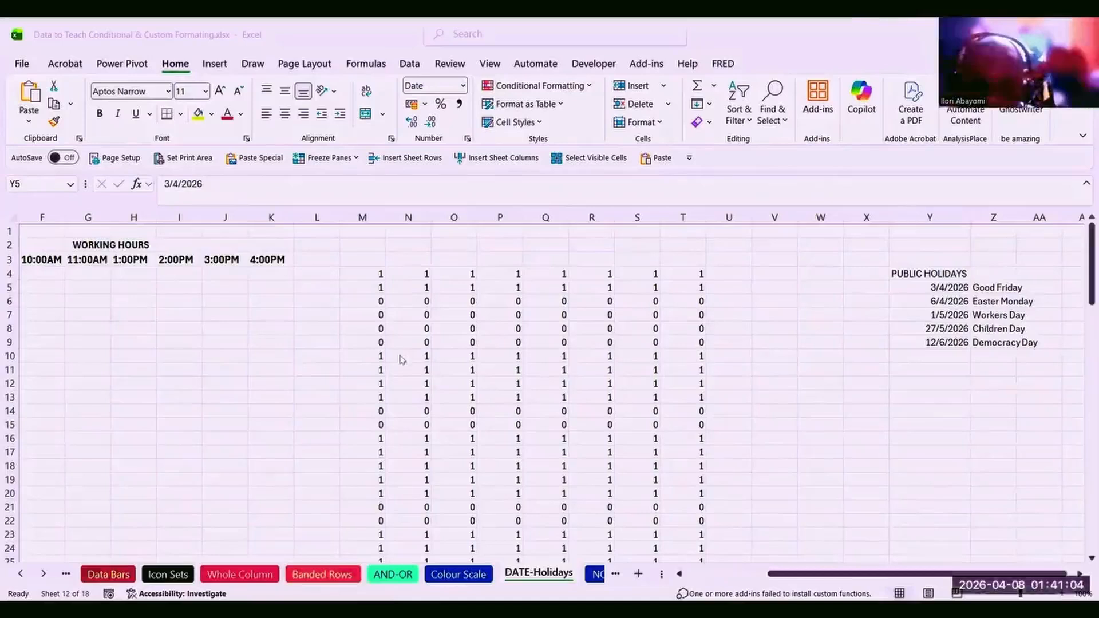
left_click(876, 356)
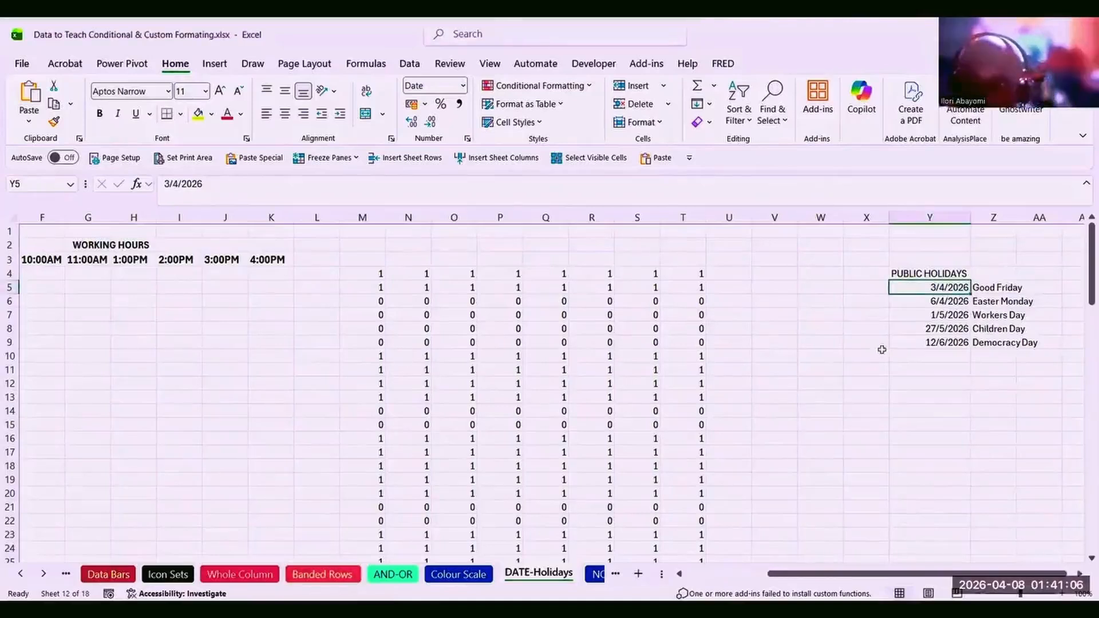
left_click(933, 300)
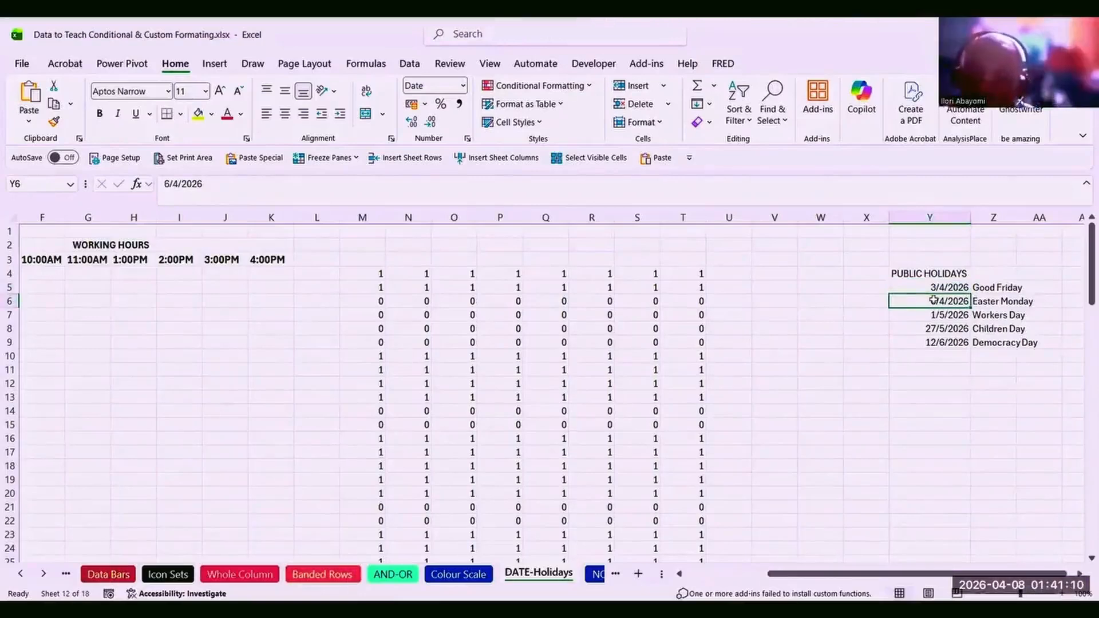
left_click(380, 274)
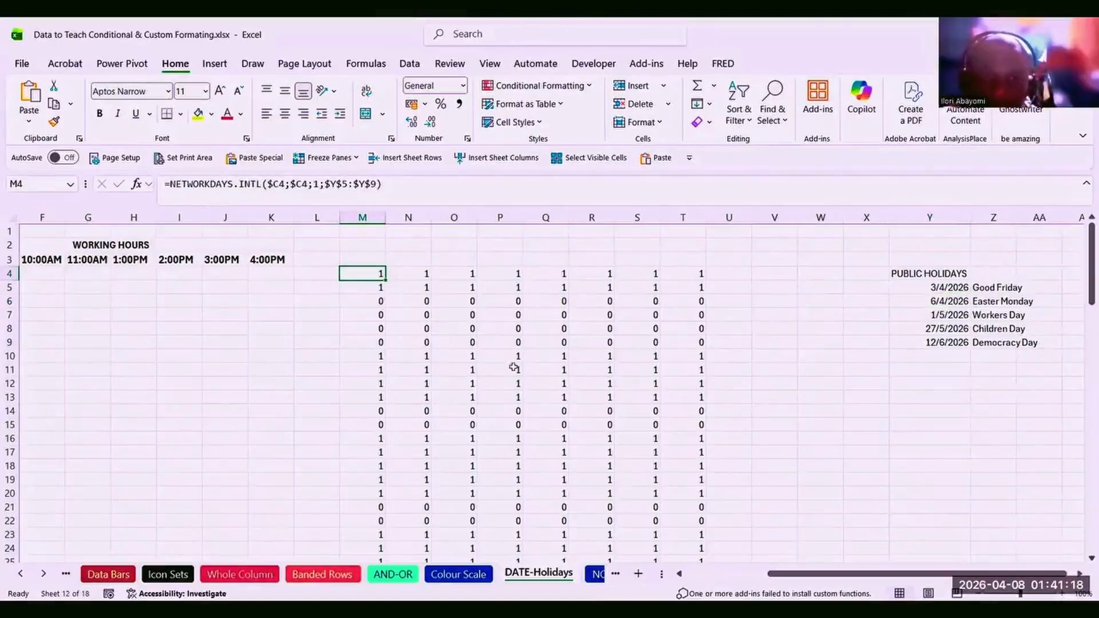
left_click(735, 573)
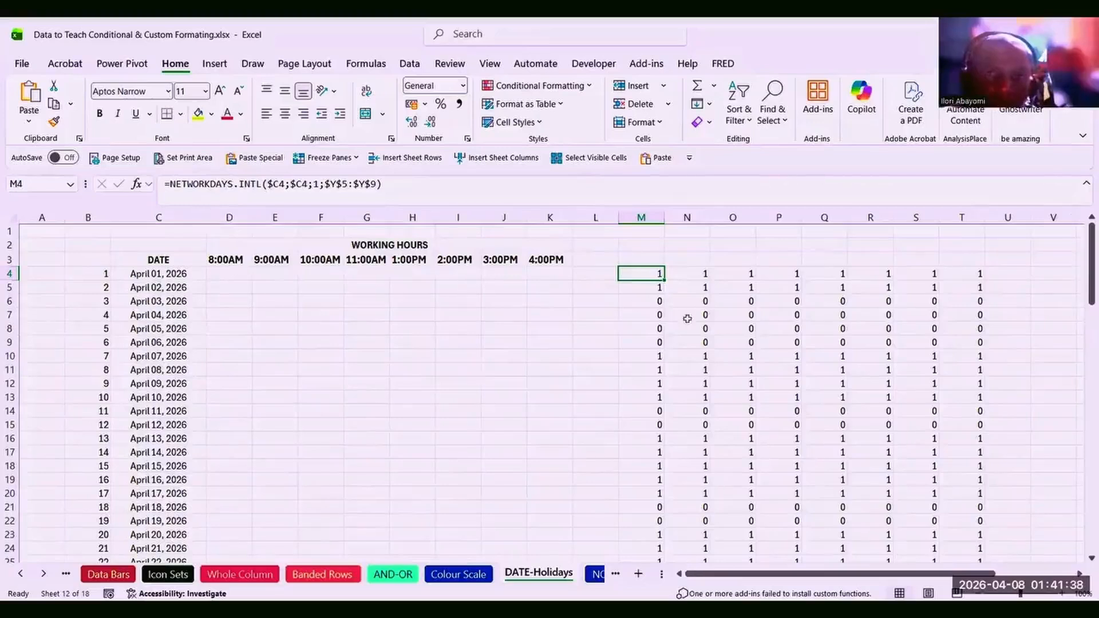
left_click(685, 375)
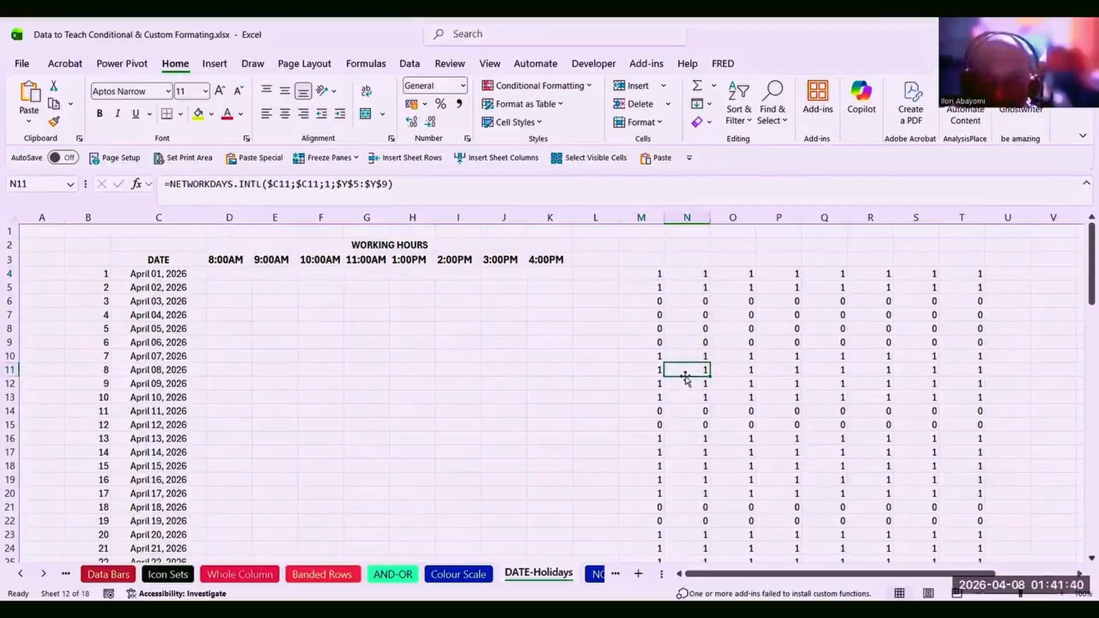
left_click(638, 275)
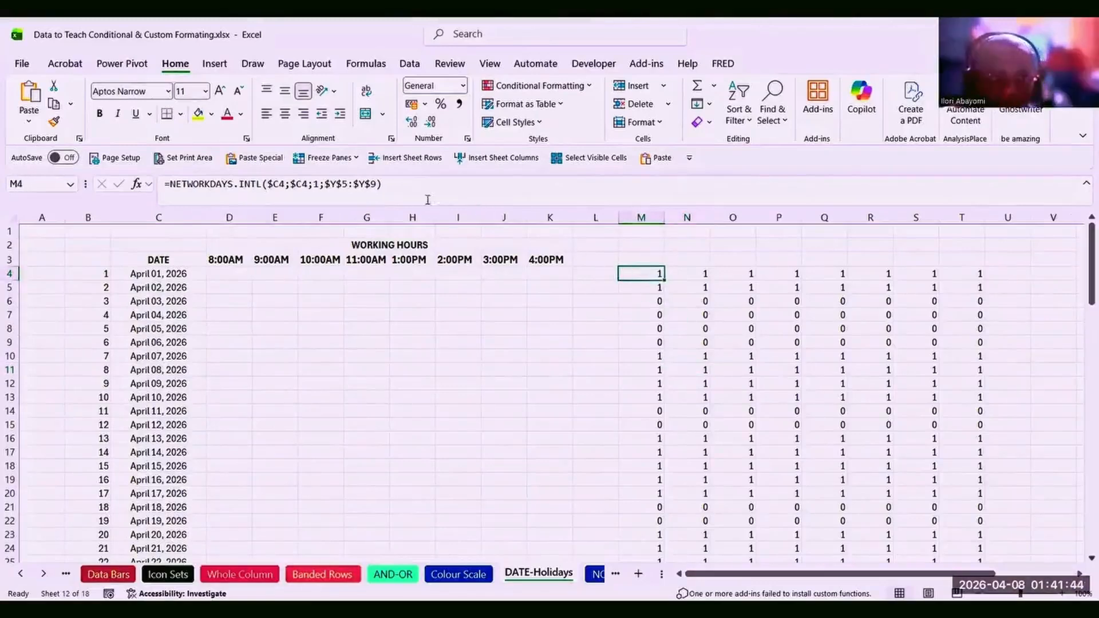
left_click(391, 189)
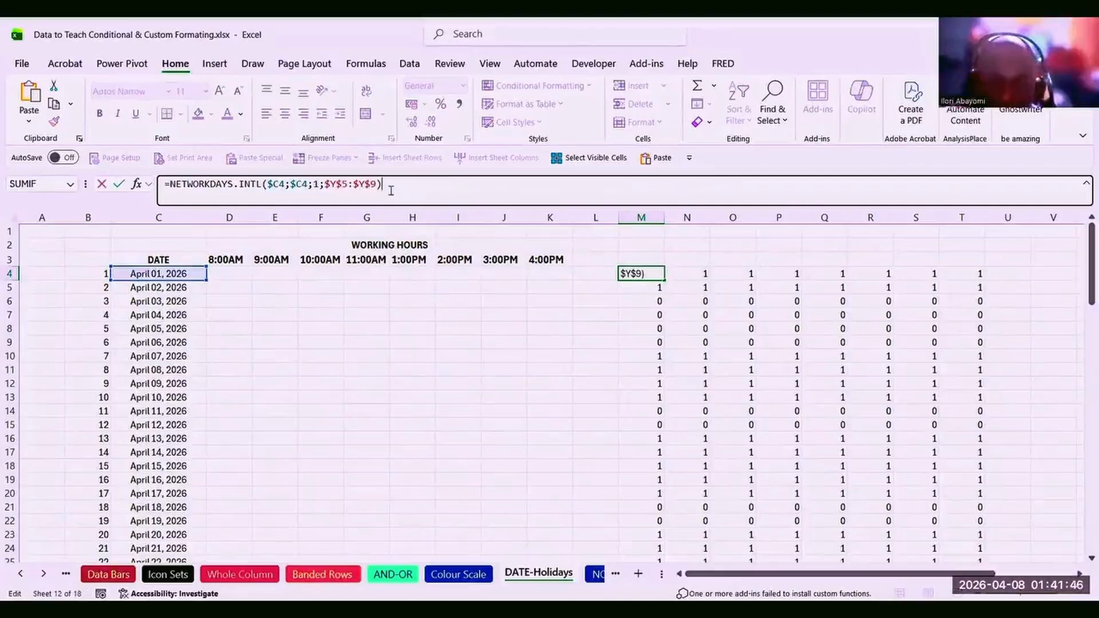
type("=")
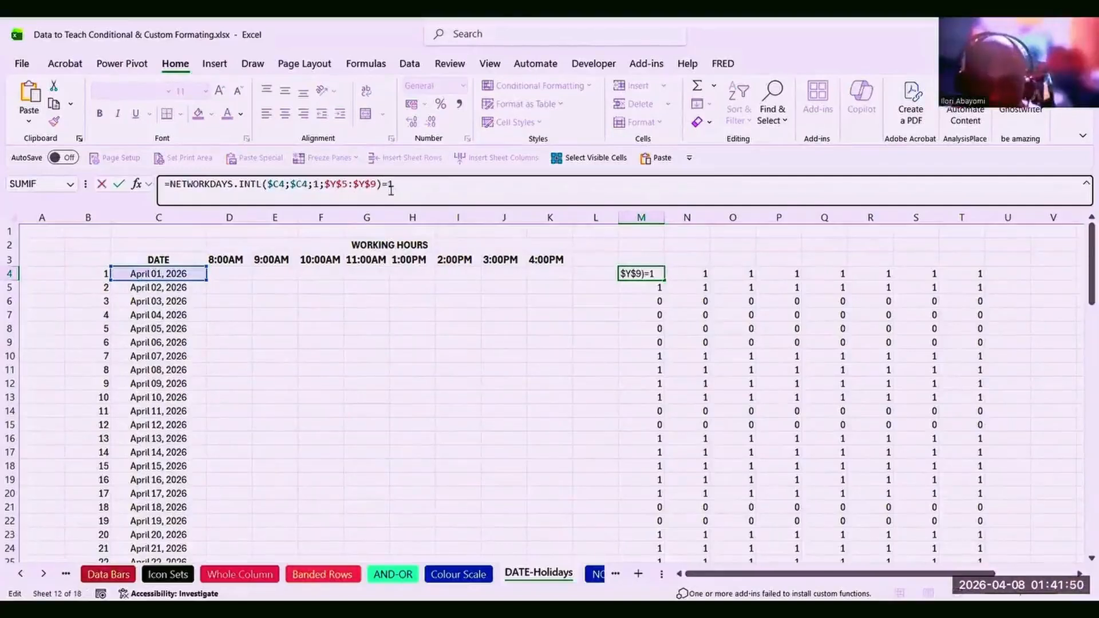
type("1")
key("Return")
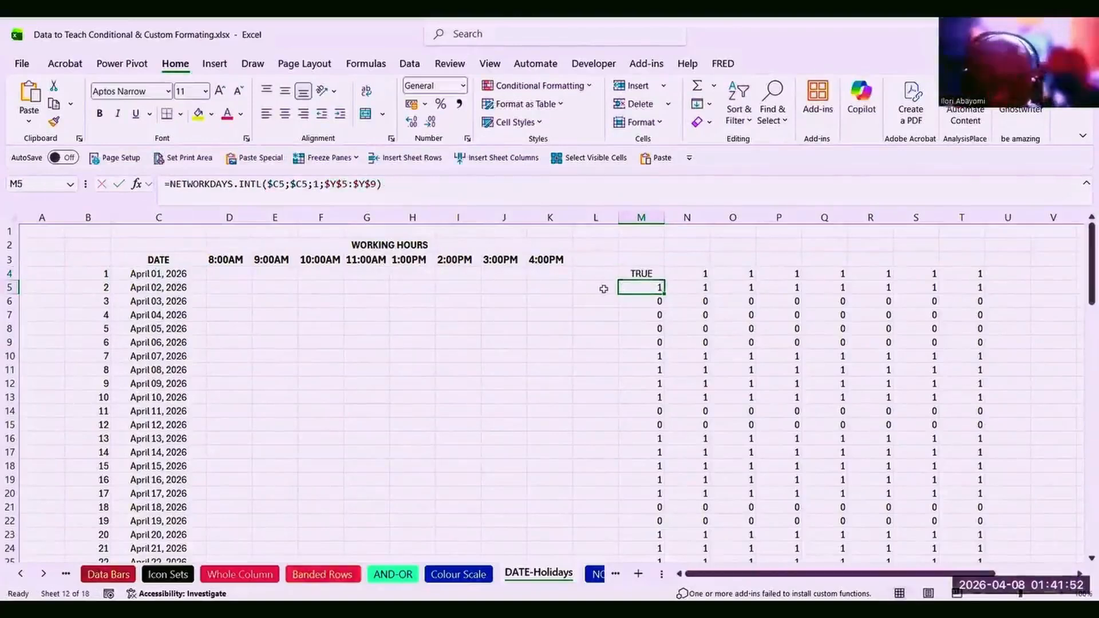
left_click(635, 271)
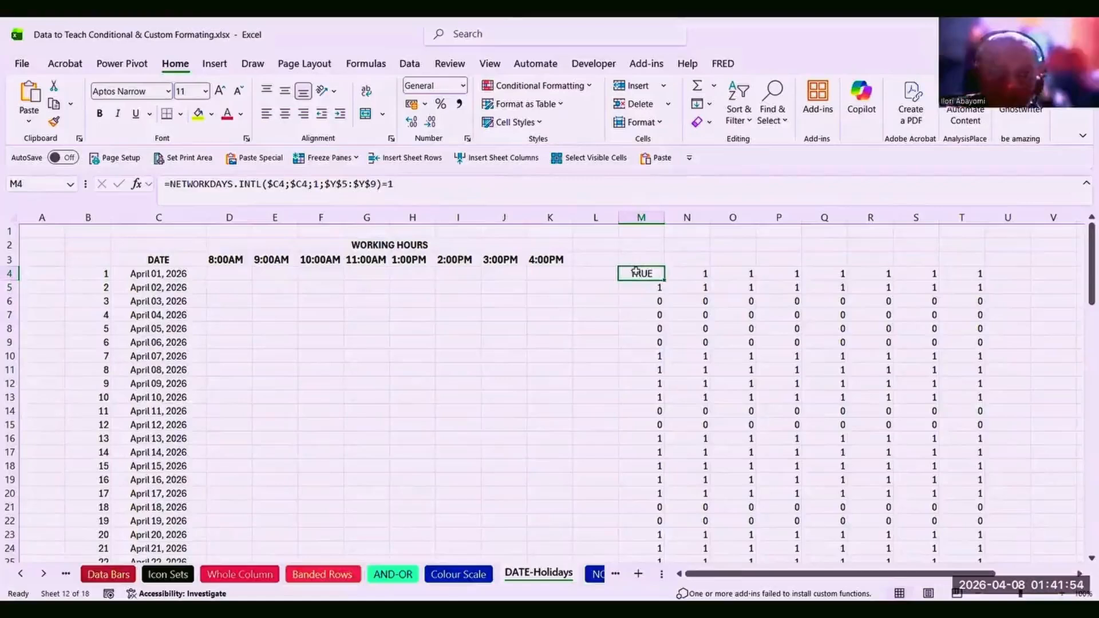
left_click(658, 300)
left_click(656, 316)
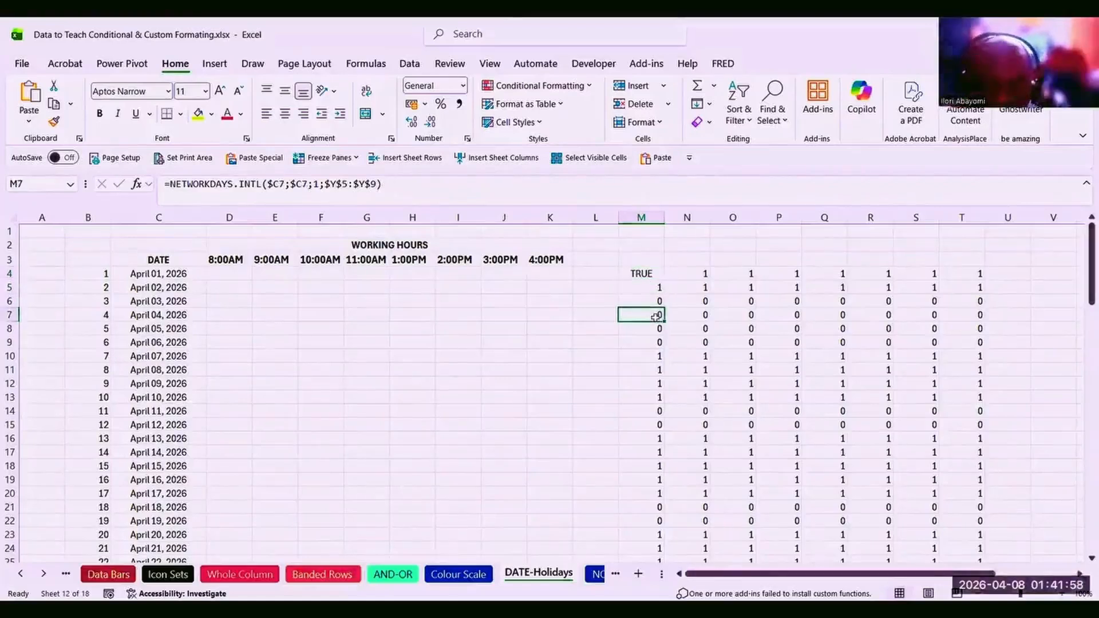
left_click(657, 328)
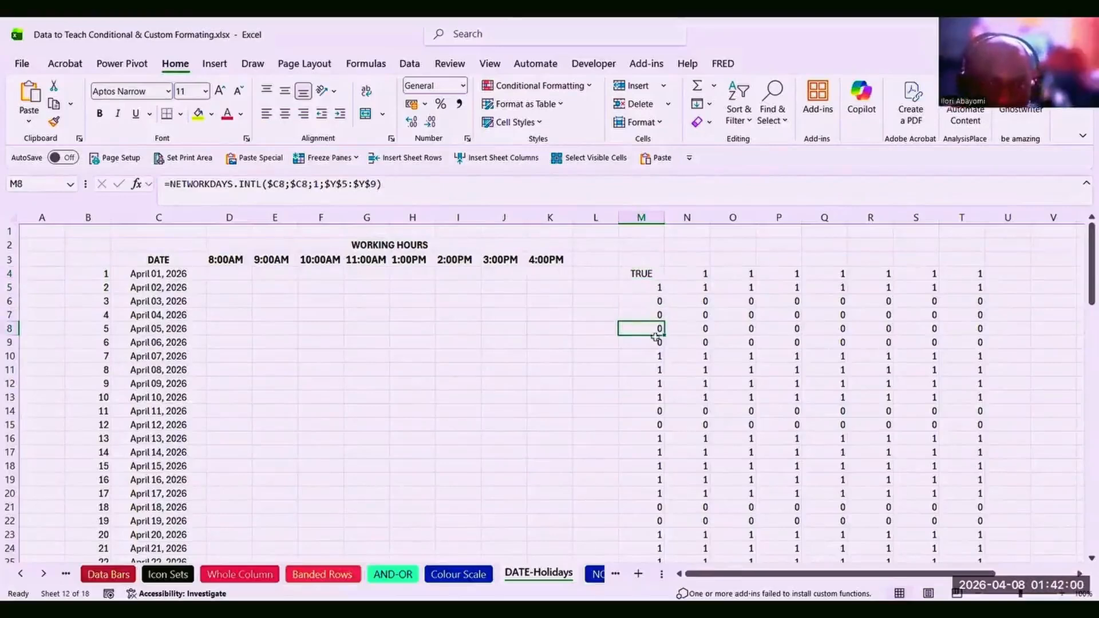
left_click(654, 341)
left_click(655, 316)
left_click(642, 275)
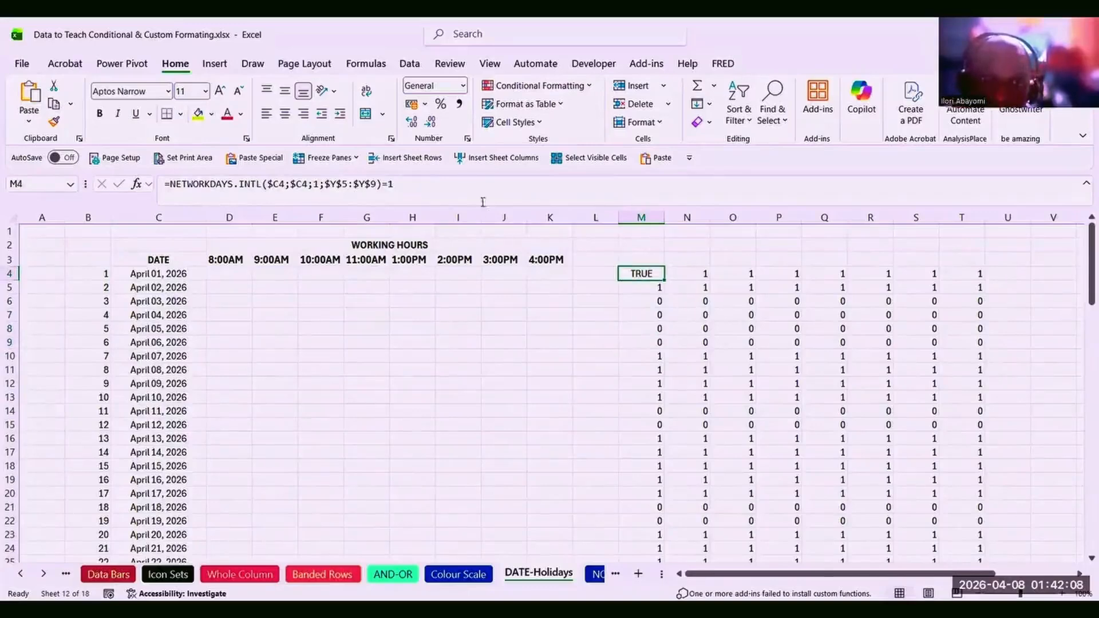
left_click(657, 330)
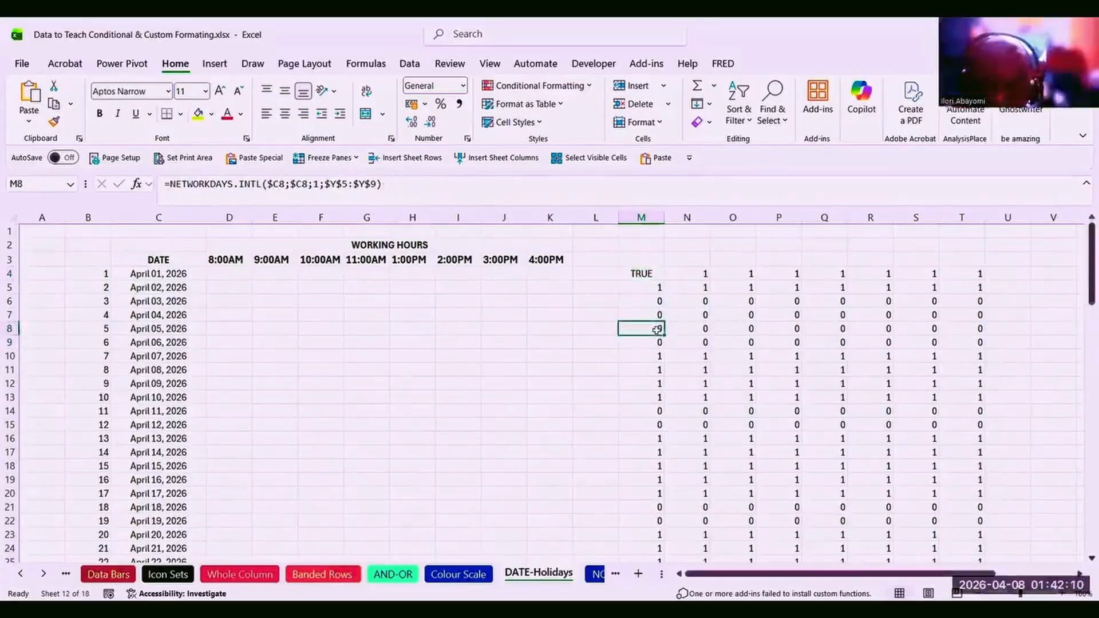
left_click(657, 316)
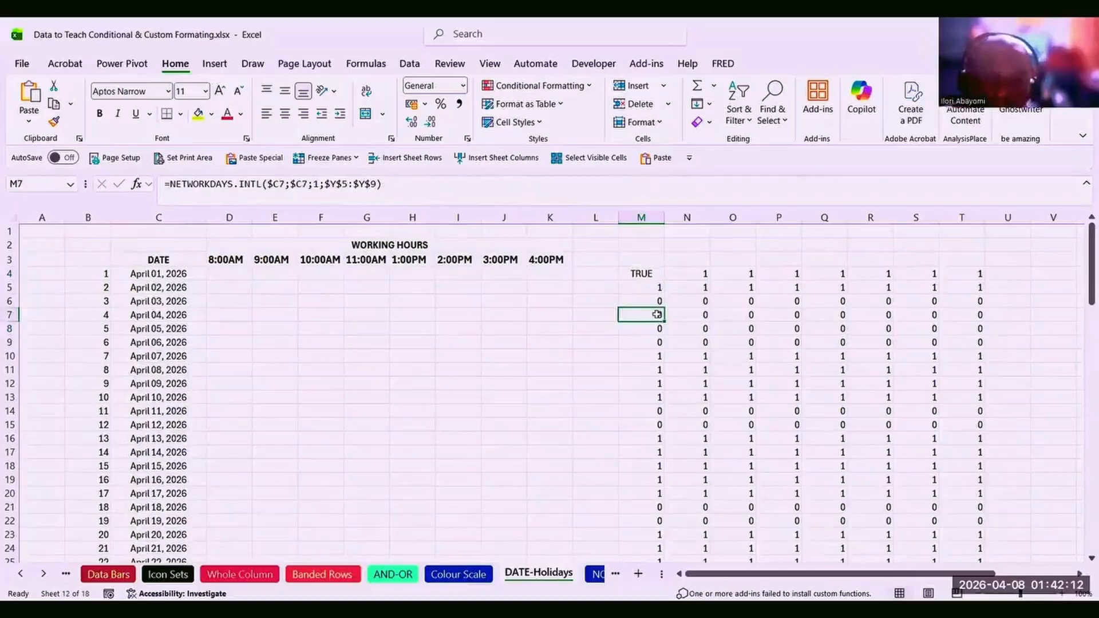
left_click(649, 300)
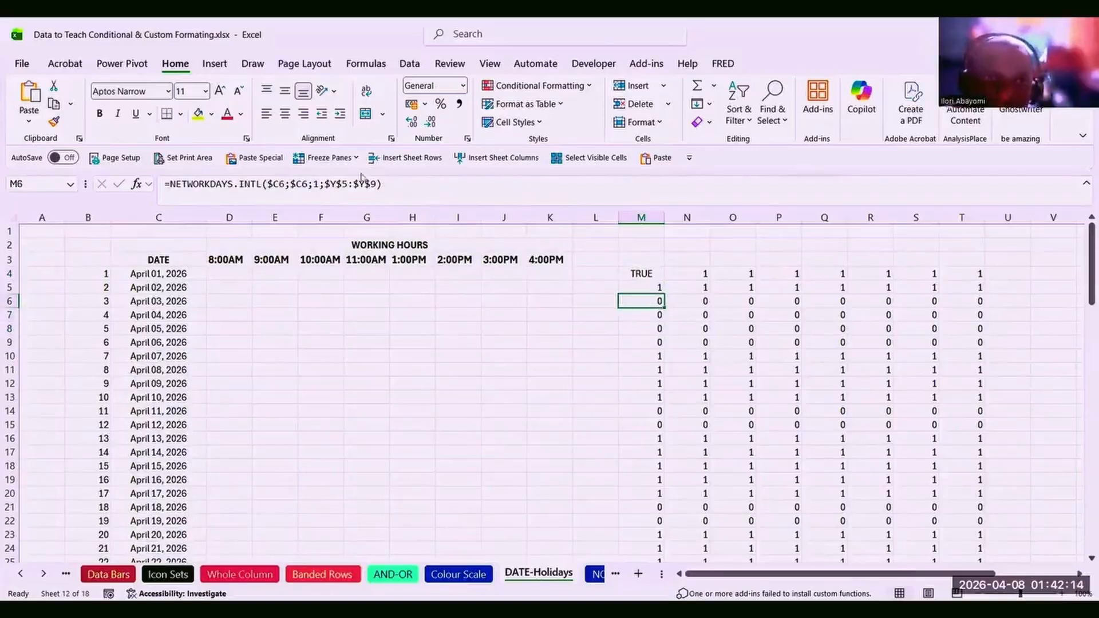
left_click(641, 272)
Change M4's NETWORKDAYS.INTL test to end in =0 and copy it across M4:T4.
left_click(447, 184)
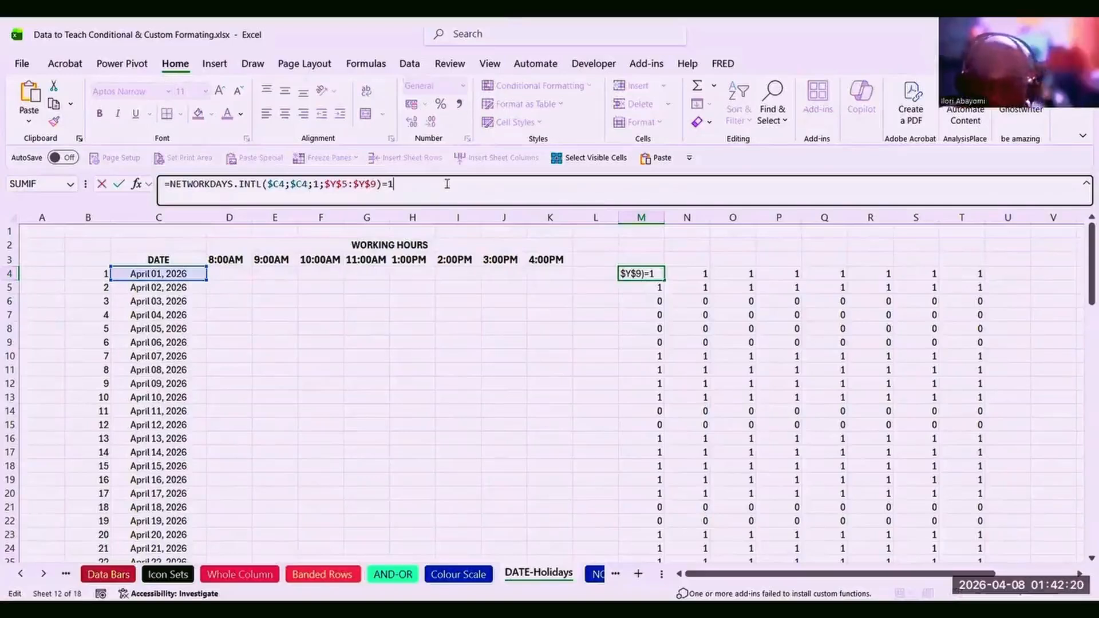
key("Return")
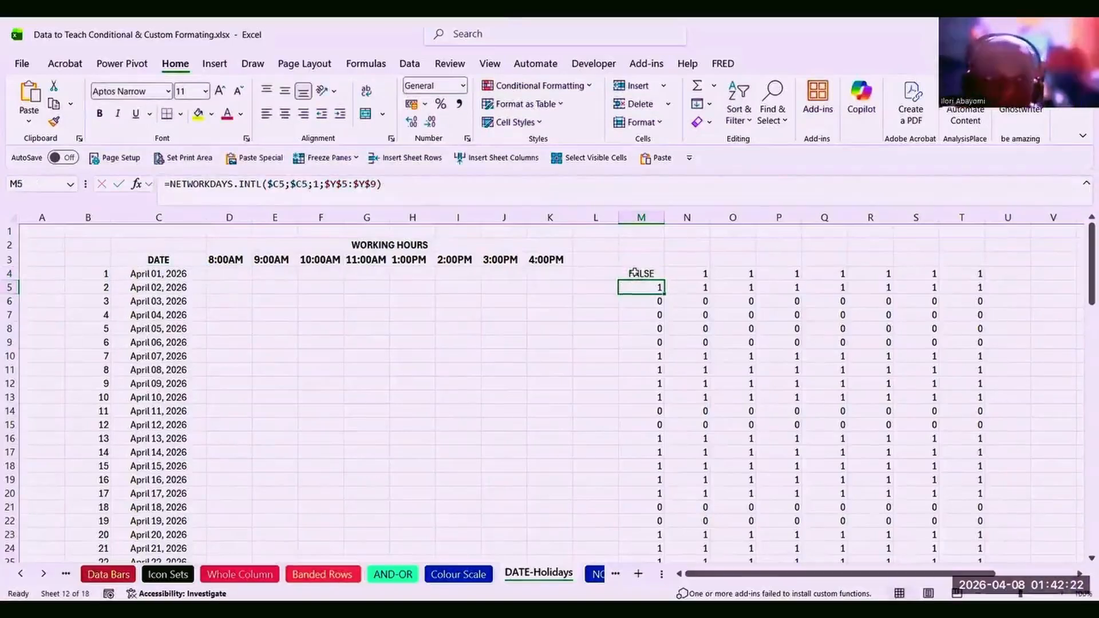
left_click(635, 273)
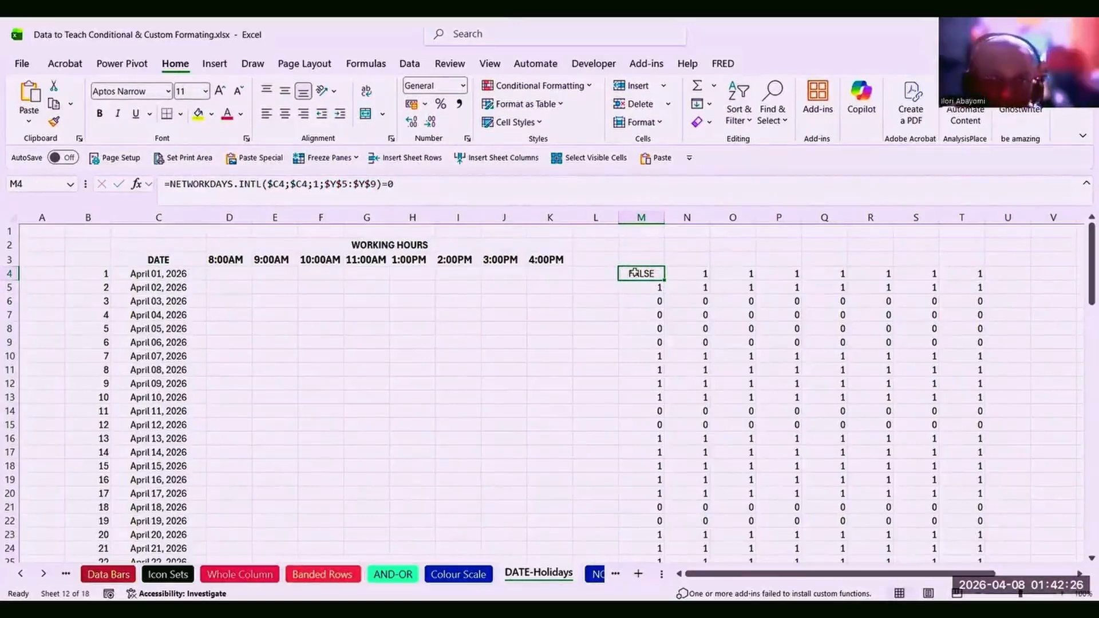
left_click_drag(635, 273, 857, 291)
key("shift+Right")
key("ctrl+r")
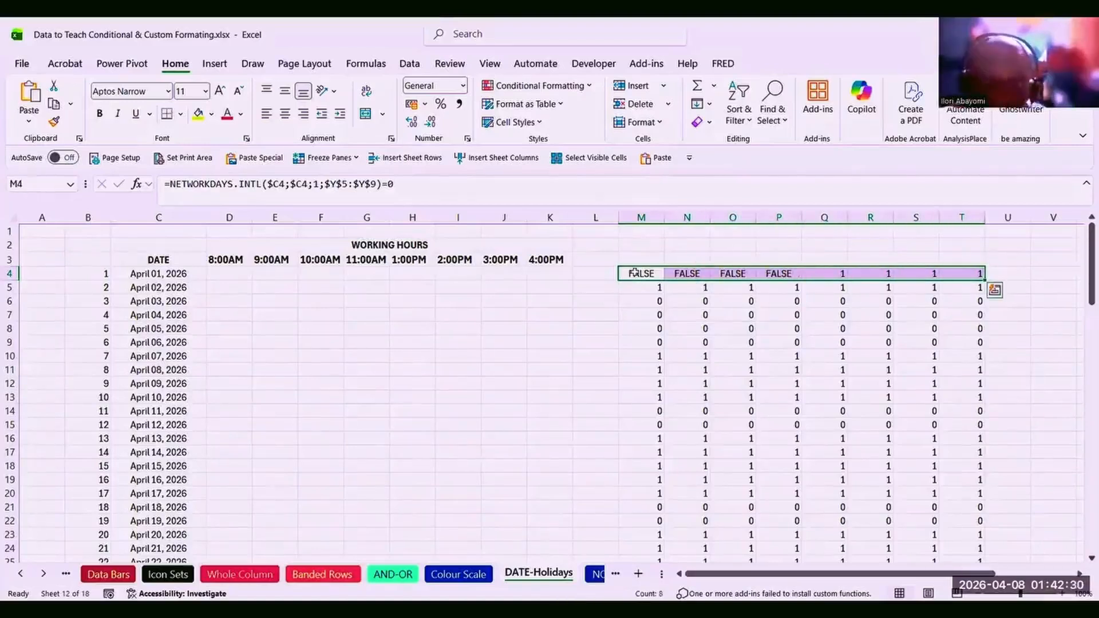
Fill the =0 test down through row 94 so weekends and holidays show TRUE.
key("shift+Down")
key("shift+Down")
key("shift+Down")
key("shift+Down")
key("shift+Down")
key("shift+Down")
key("shift+Down")
key("shift+Down")
key("shift+Down")
key("shift+Down")
key("shift+Down")
key("shift+Down")
key("shift+Down")
key("shift+Down")
key("shift+Down")
key("shift+Down")
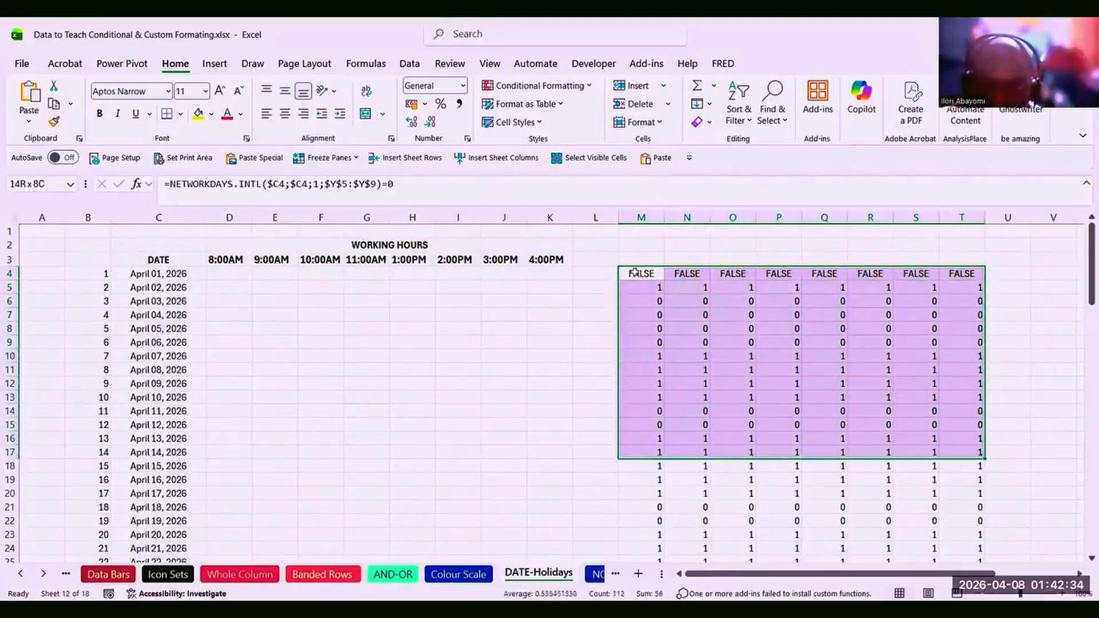
key("shift+Down")
key("shift+Down")
key("shift+Down")
key("shift+Down")
key("shift+Down")
key("shift+Down")
key("shift+Down")
key("shift+Down")
key("shift+Down")
key("shift+Down")
key("shift+Down")
key("shift+Down")
key("shift+Down")
key("shift+Down")
key("shift+Down")
key("shift+Down")
key("shift+Down")
key("shift+Down")
key("shift+Down")
key("shift+Down")
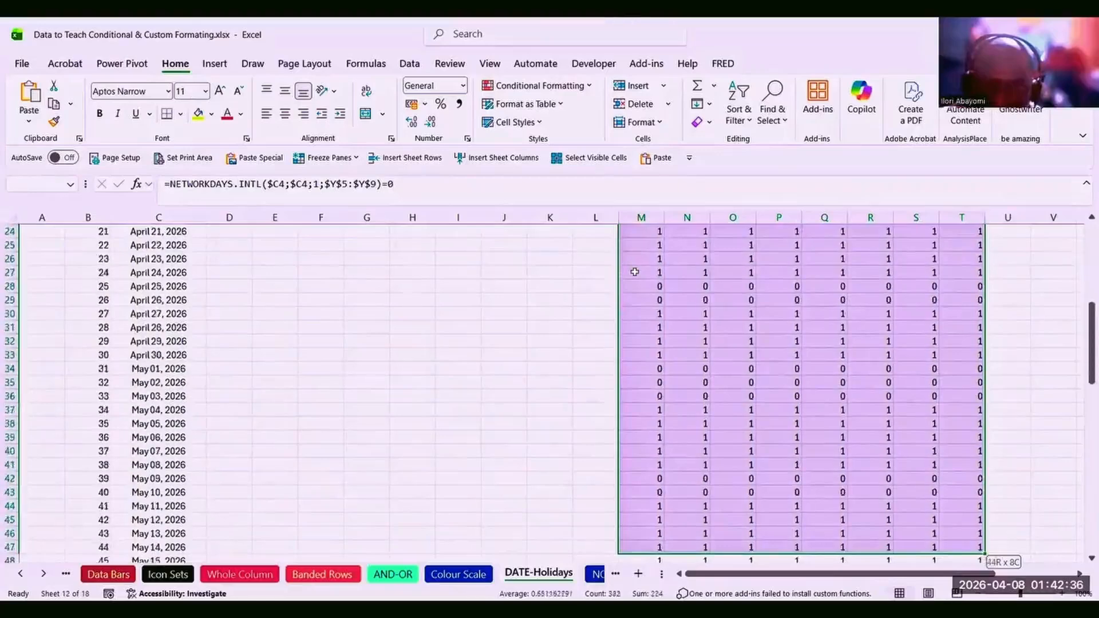
key("shift+Down")
key("shift+Down")
key("shift+Down")
key("shift+Down")
key("shift+Down")
key("shift+Down")
key("shift+Down")
key("shift+Down")
key("shift+Down")
key("shift+Down")
key("shift+Down")
key("shift+Down")
key("shift+Down")
key("shift+Down")
key("shift+Down")
key("shift+Down")
key("shift+Down")
key("shift+Down")
key("shift+Down")
key("shift+Down")
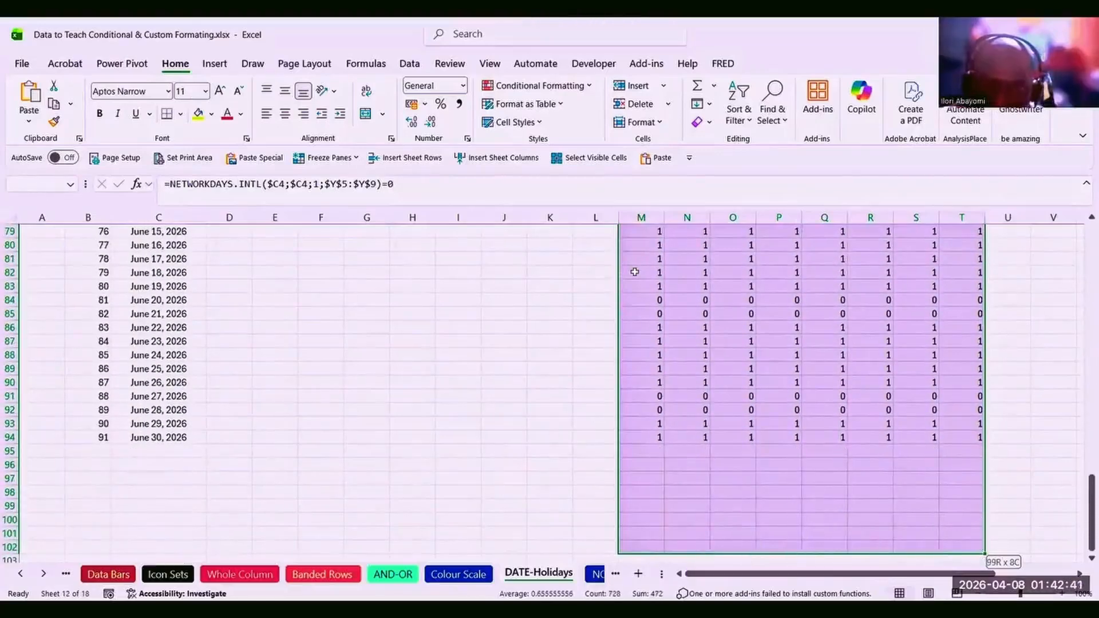
key("shift+Down")
key("shift+Down")
key("shift+Down")
key("ctrl+shift+Up")
key("ctrl+d")
left_click(635, 272)
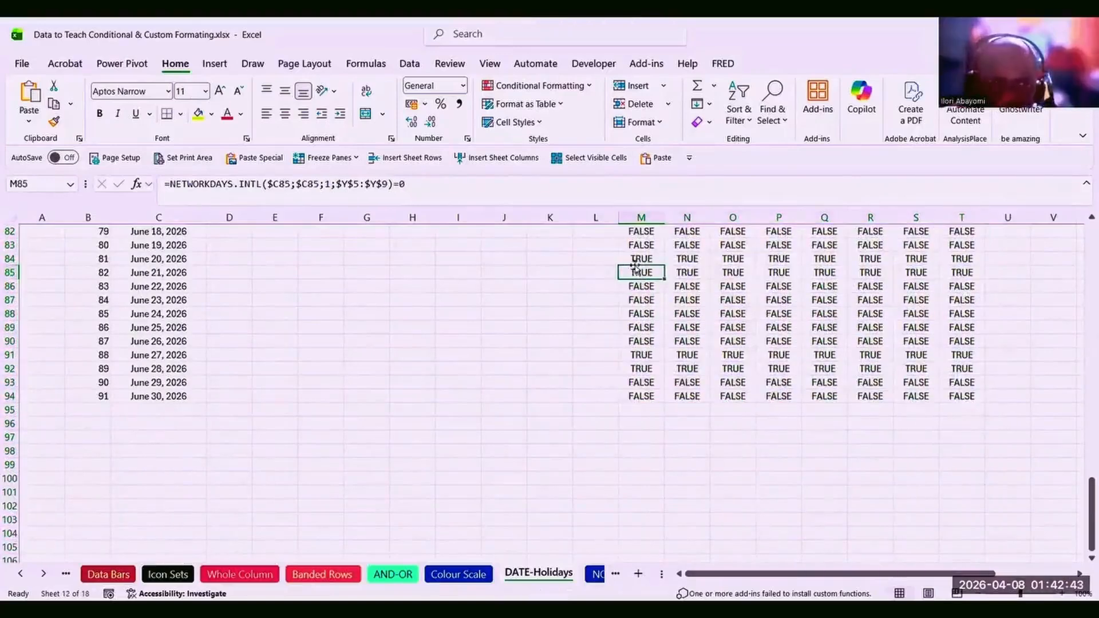
left_click(636, 259)
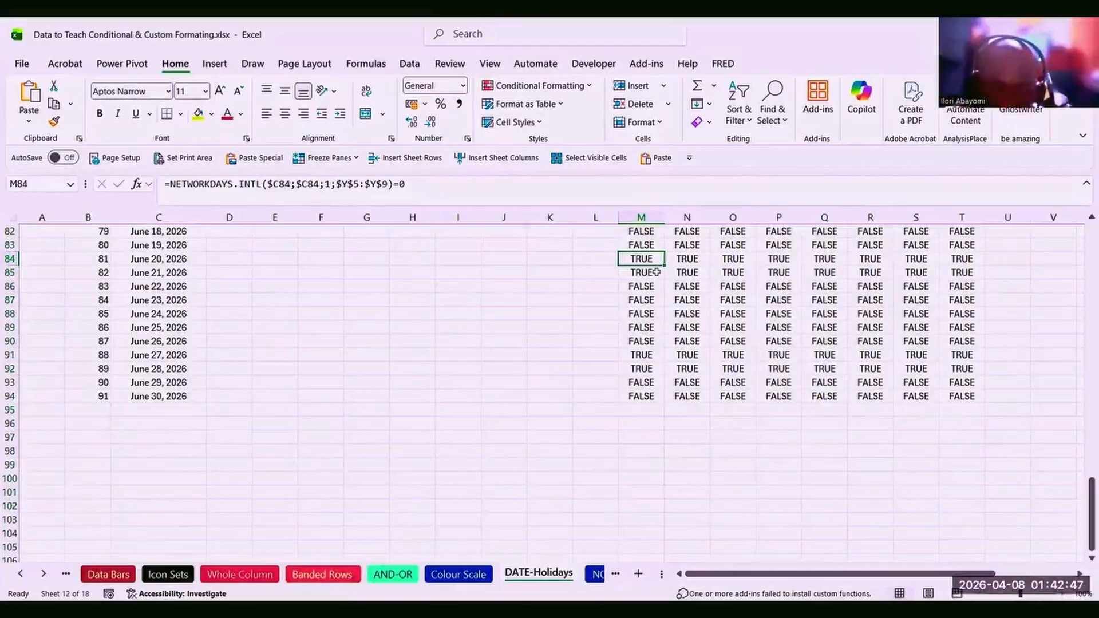
scroll(657, 272, "up", 8)
scroll(656, 272, "up", 20)
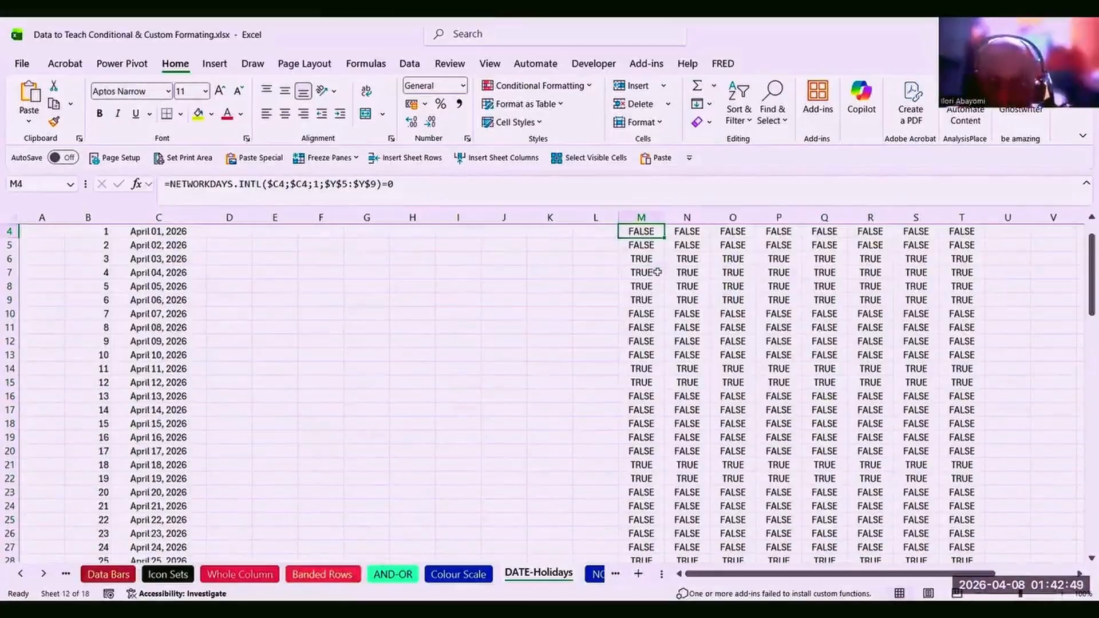
left_click(642, 259)
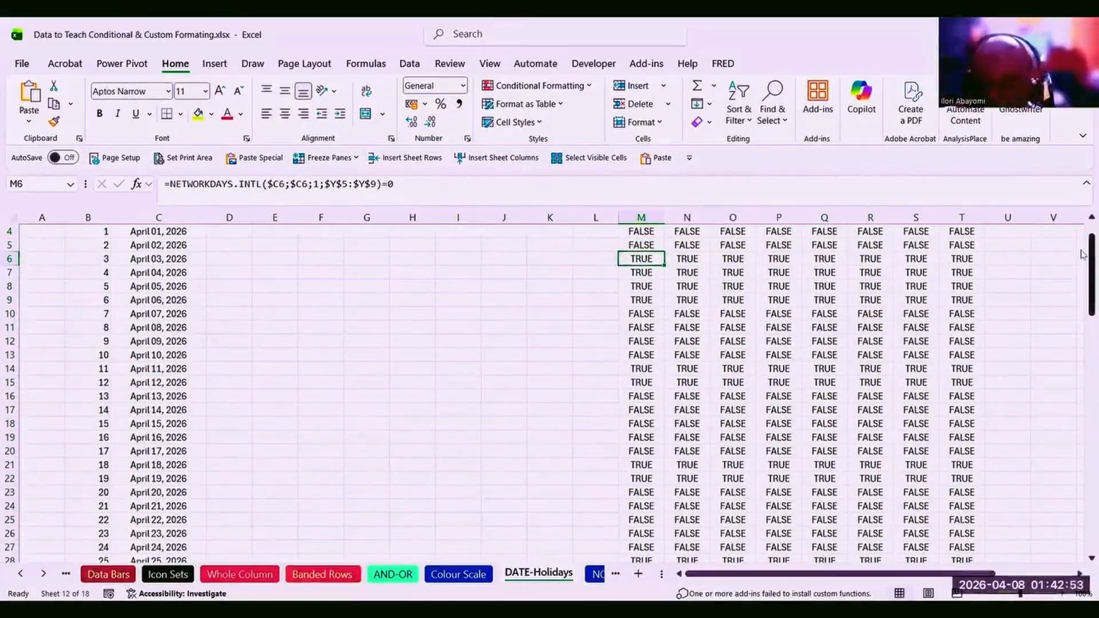
scroll(1083, 244, "up", 1)
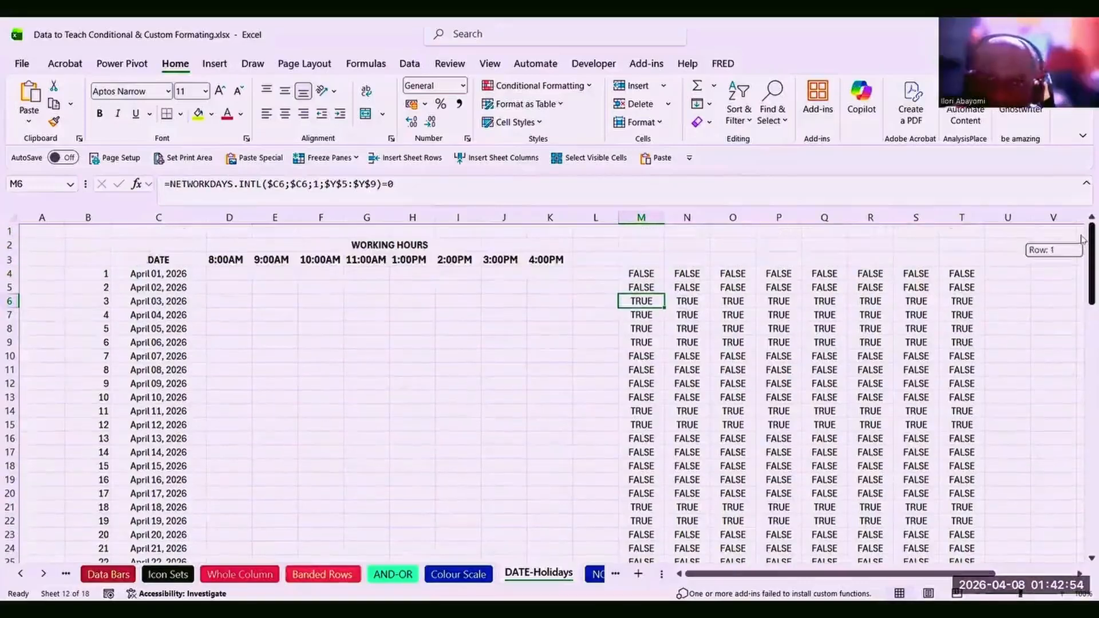
left_click(644, 315)
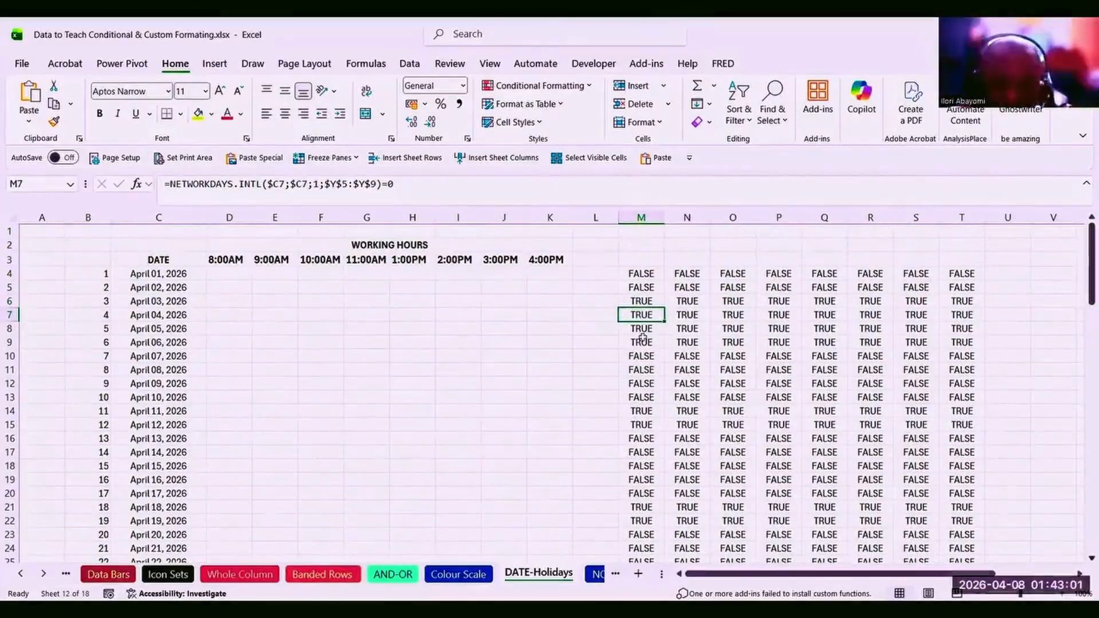
left_click(641, 330)
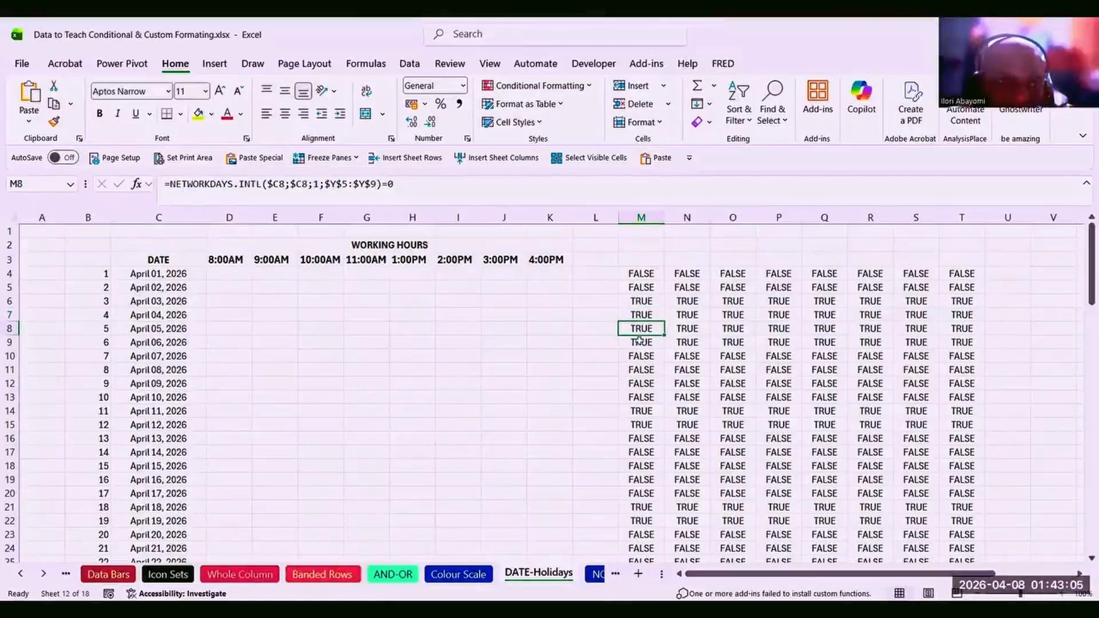
left_click(640, 343)
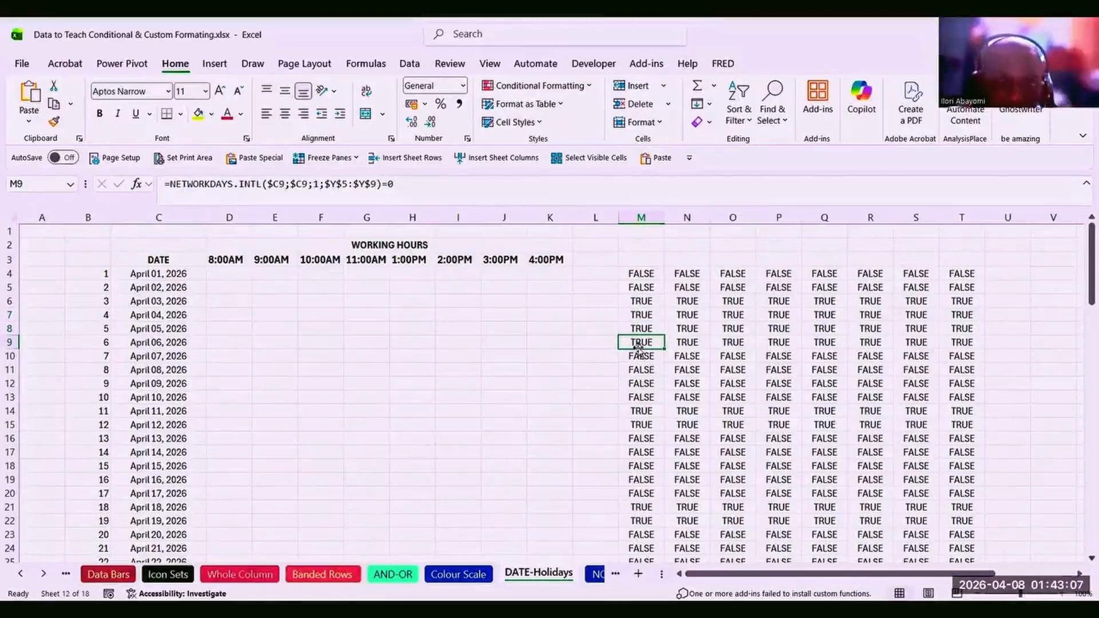
left_click(639, 358)
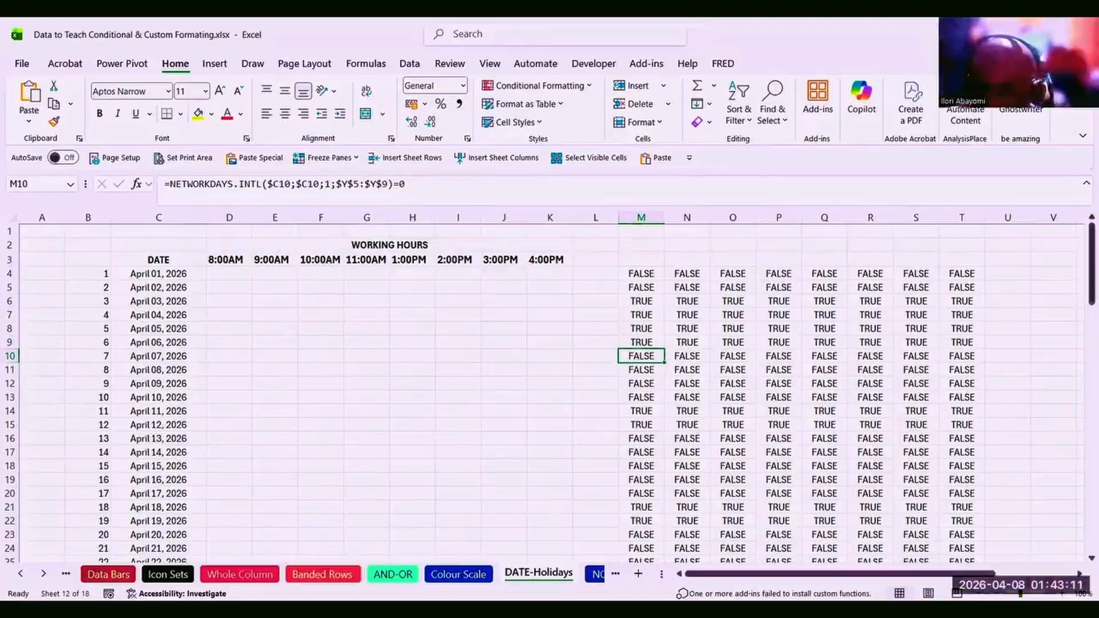
key("alt+Tab")
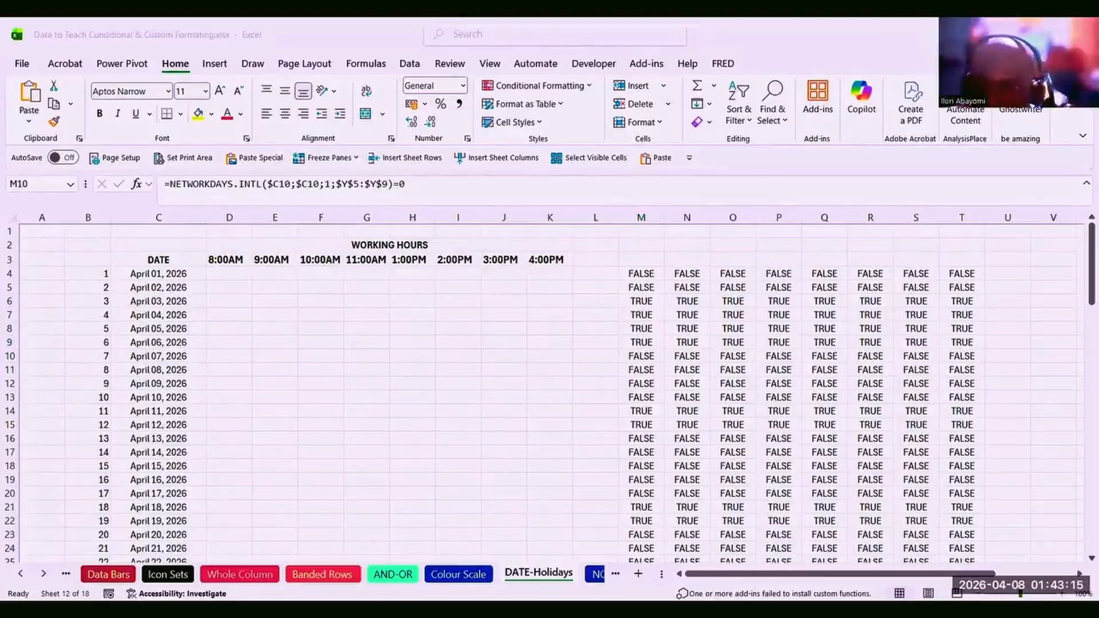
left_click(635, 369)
left_click(637, 383)
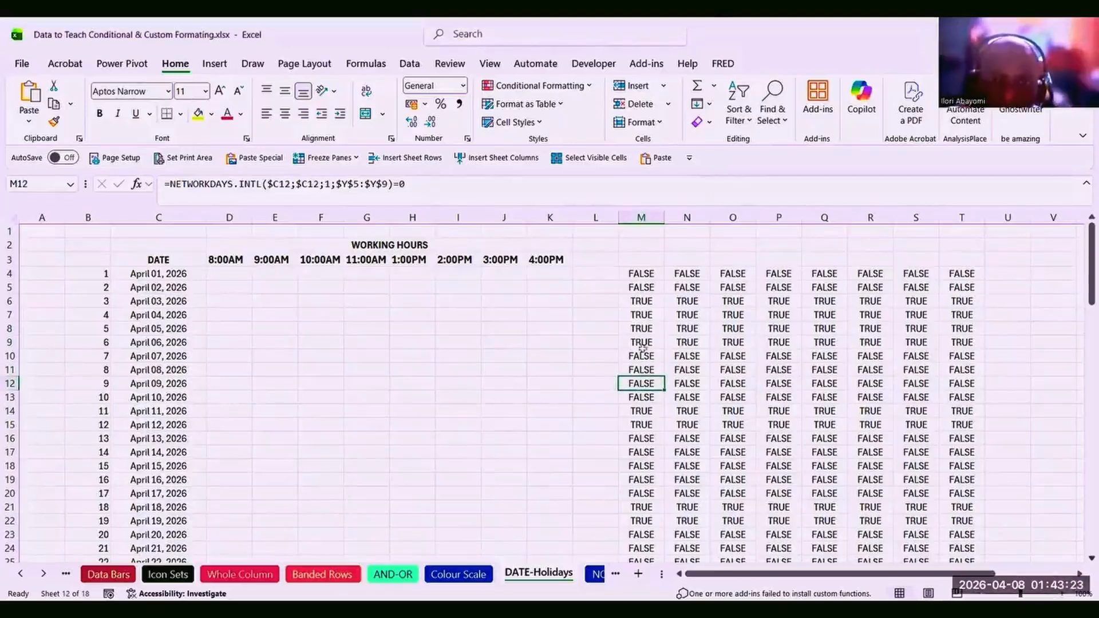
key("Down")
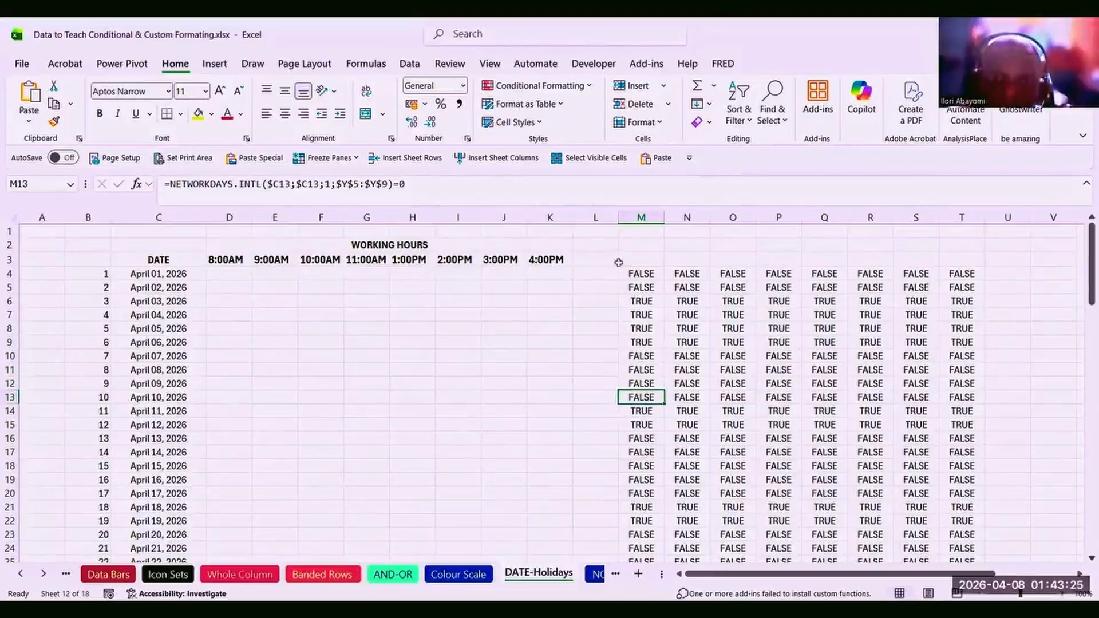
left_click(634, 304)
left_click(640, 316)
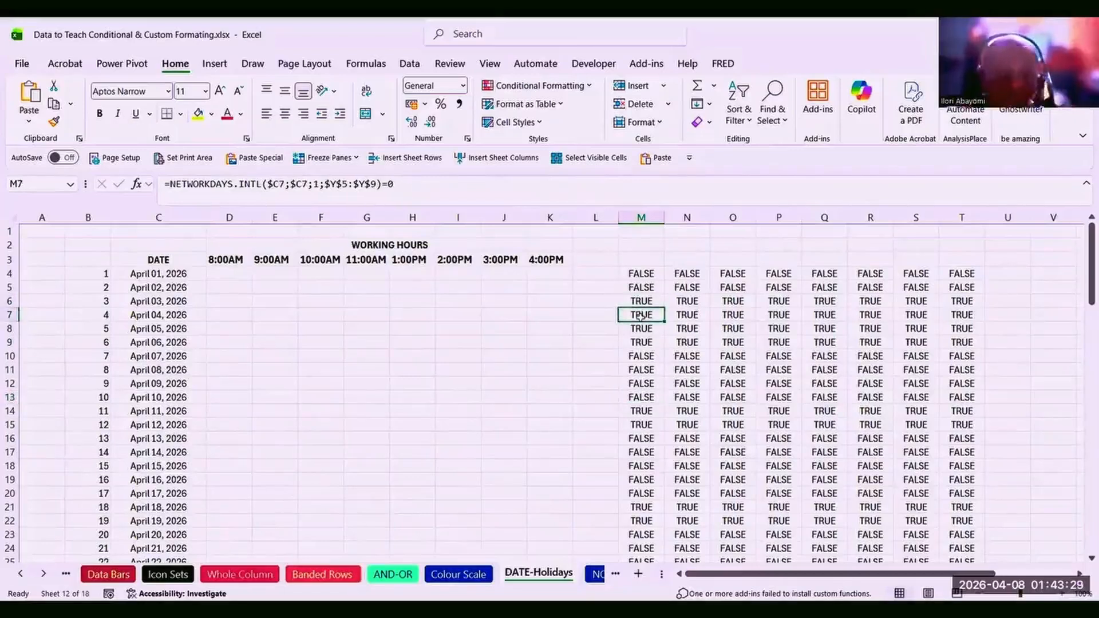
left_click(634, 272)
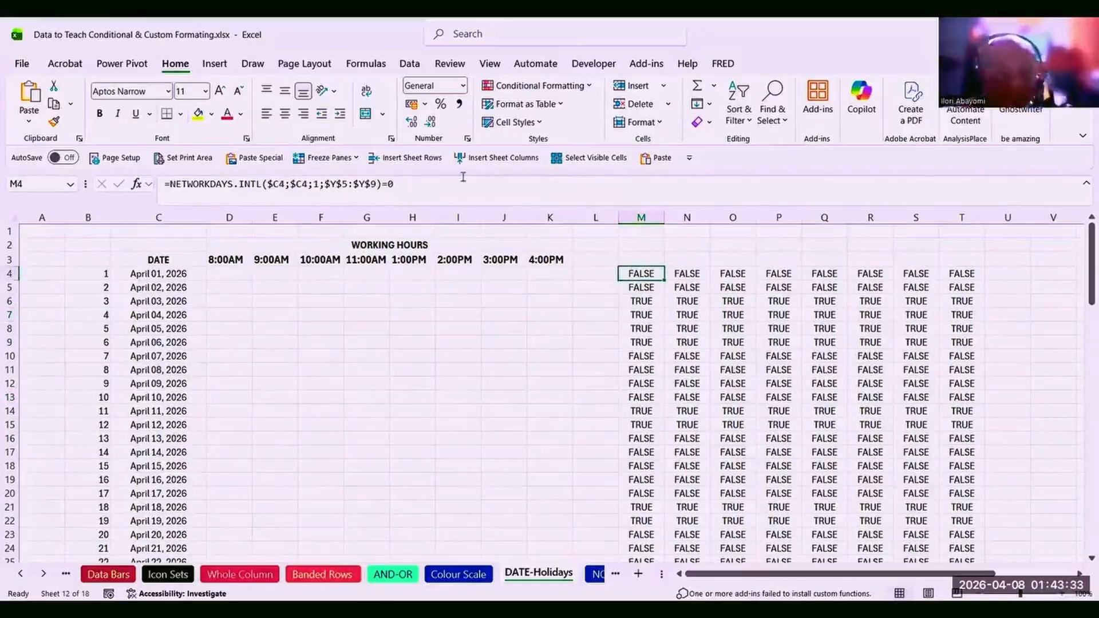
Review the NETWORKDAYS.INTL formula in M4, leaving it unchanged.
left_click(408, 184)
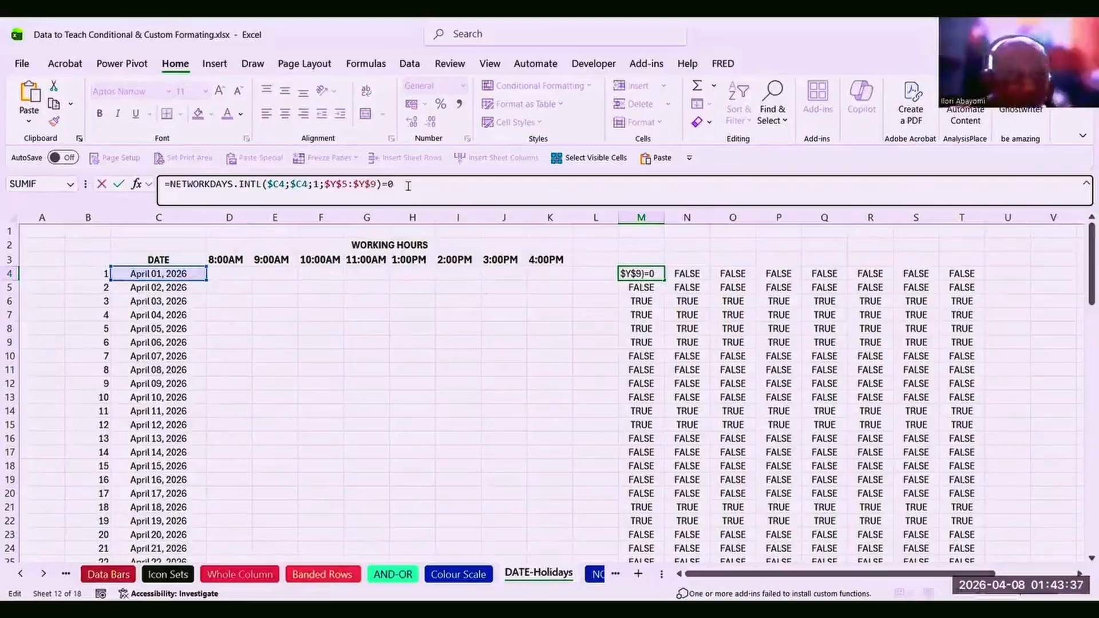
key("shift+Left")
key("shift+Left")
key("shift+Left")
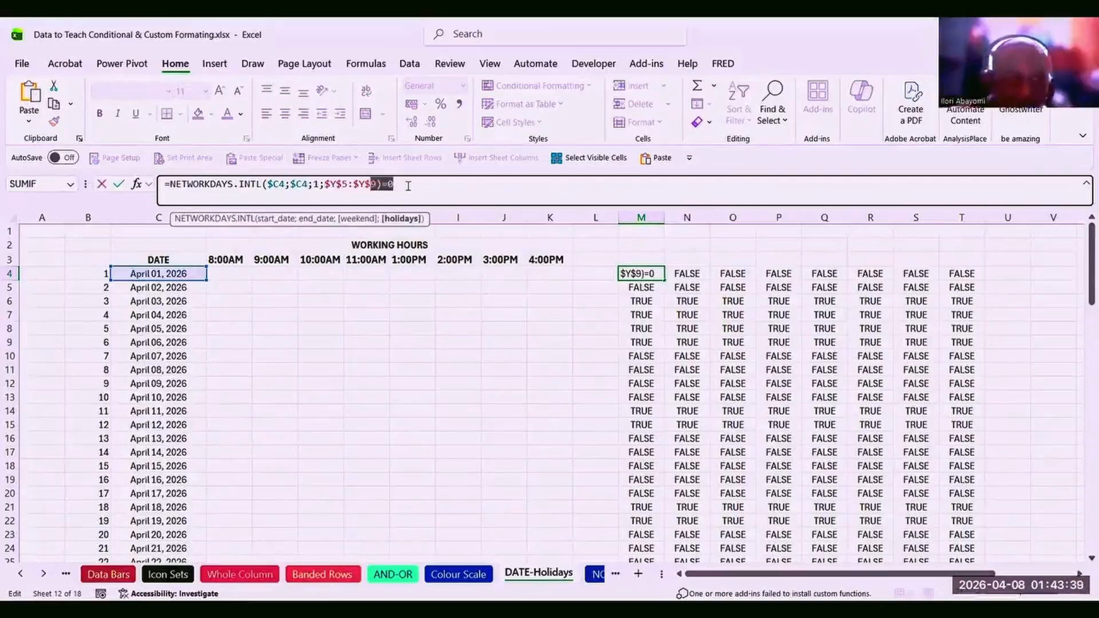
key("shift+Left")
key("shift+Left")
key("shift+Left")
key("shift+Left")
key("shift+Left")
key("shift+Left")
key("shift+Left")
key("shift+Left")
key("shift+Left")
key("shift+Left")
key("shift+Left")
key("shift+Left")
key("shift+Left")
key("shift+Left")
key("shift+Left")
key("shift+Left")
key("shift+Left")
key("shift+Left")
key("shift+Left")
key("shift+Left")
key("shift+Left")
key("shift+Left")
key("shift+Left")
key("shift+Left")
key("shift+Left")
key("shift+Left")
key("shift+Left")
key("shift+Left")
key("shift+Left")
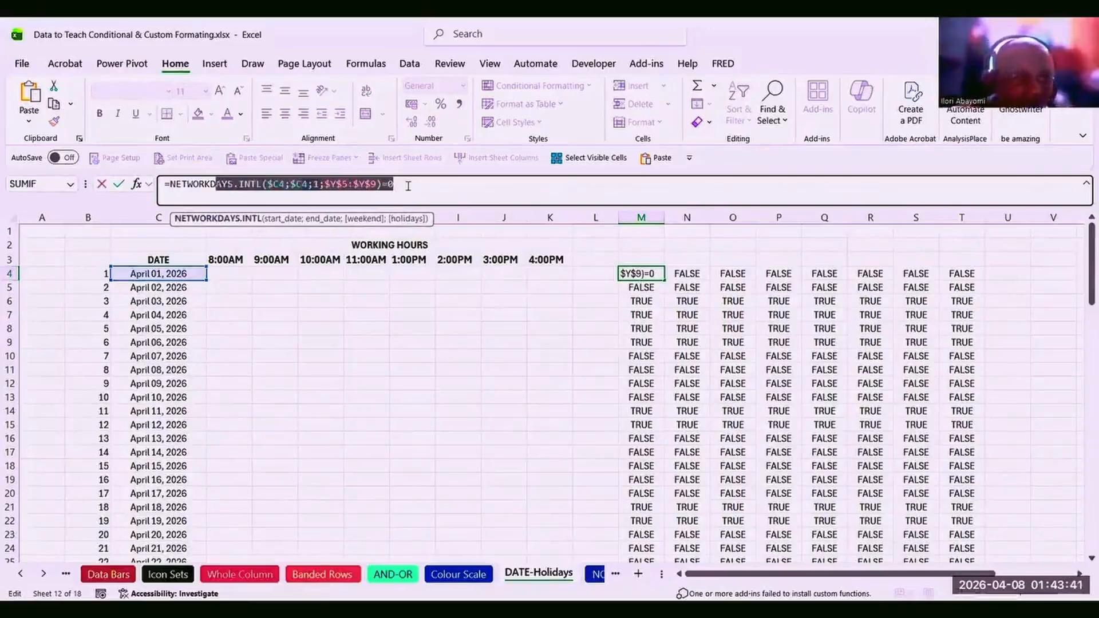
key("shift+Left")
key("shift+Left")
key("ctrl+c")
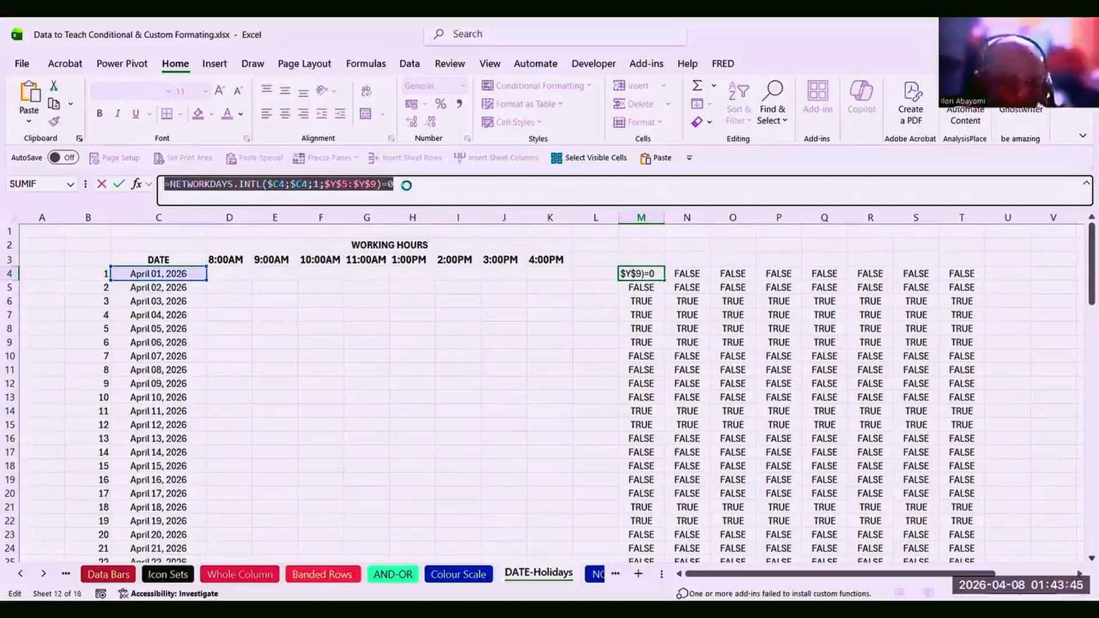
key("Escape")
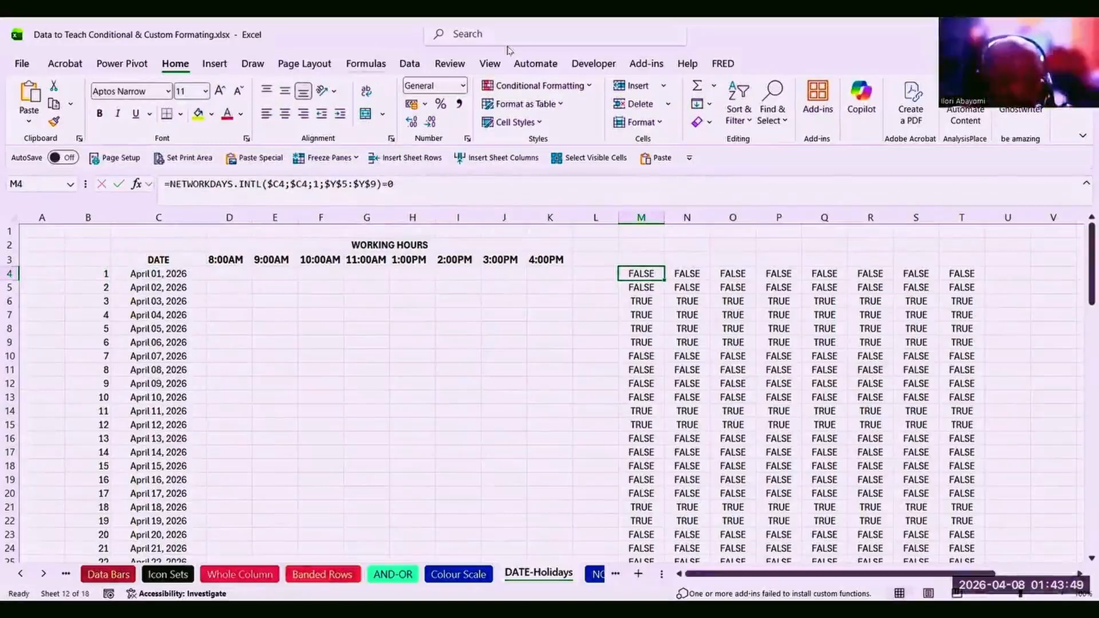
Select the working-hours grid D4:K94 and return to the top of the sheet.
left_click_drag(218, 274, 472, 539)
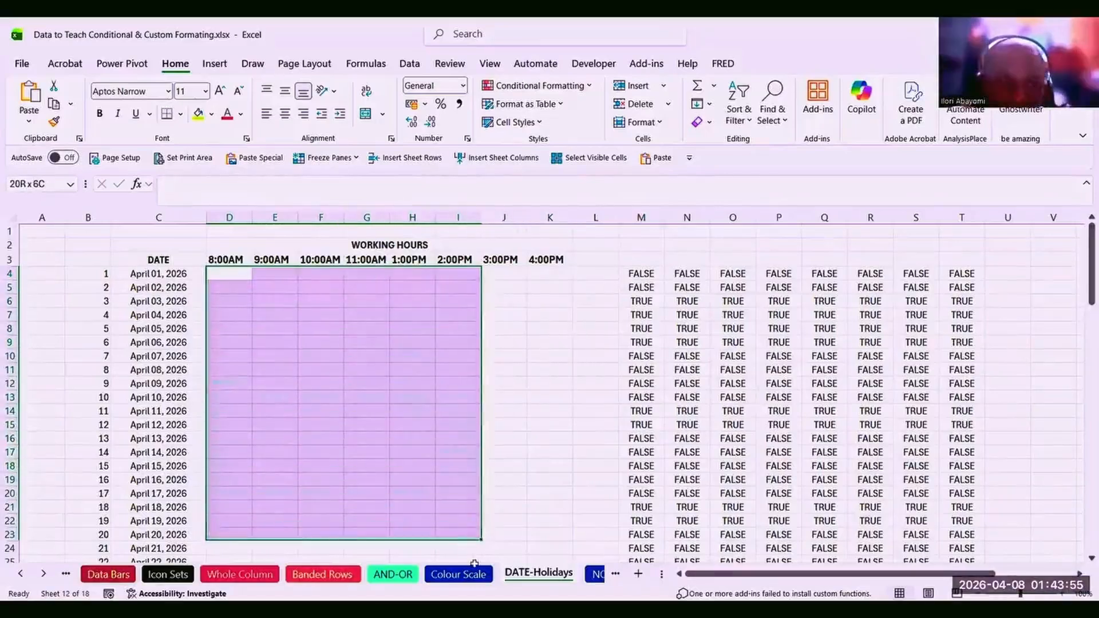
left_click_drag(466, 576, 530, 504)
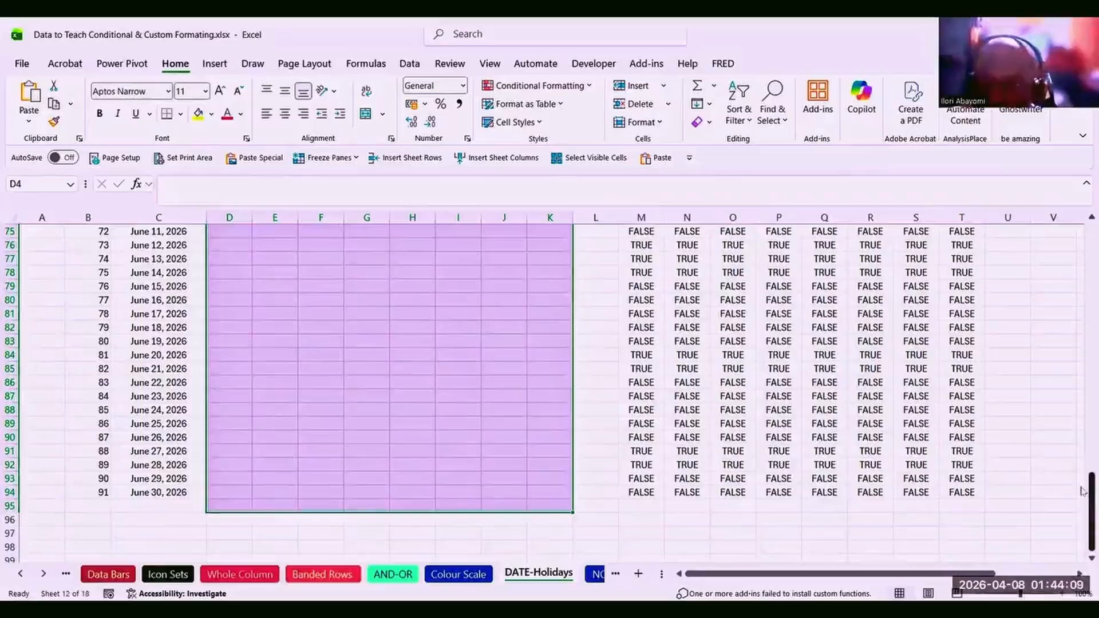
left_click_drag(1082, 491, 1082, 229)
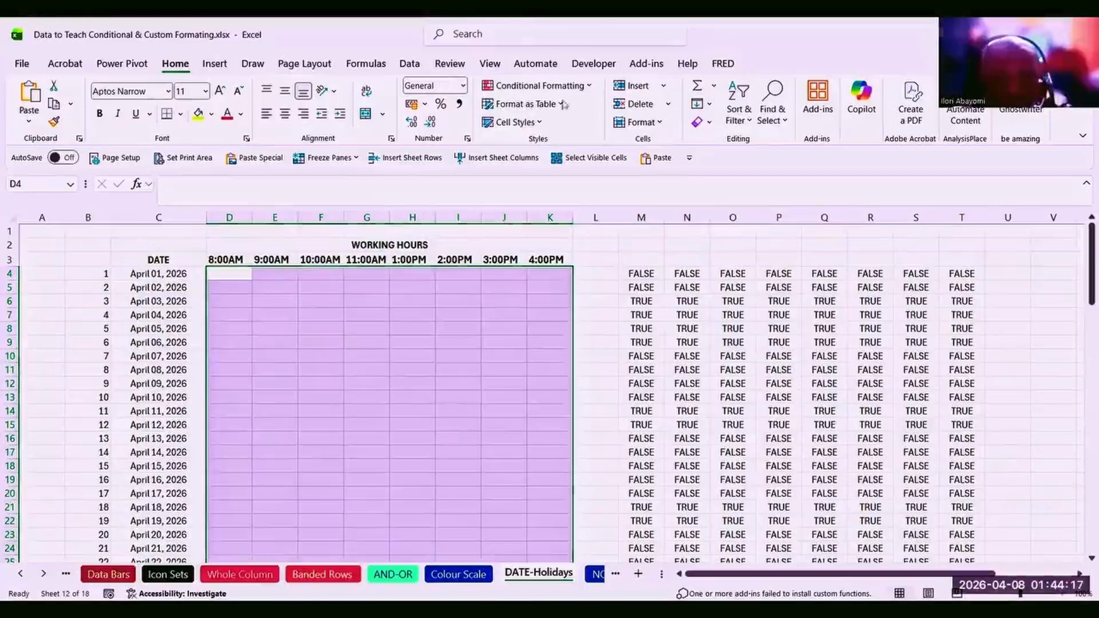
Add a formula rule =NETWORKDAYS.INTL($C4;$C4;1;$Y$5:$Y$9)=0 with red fill to D4:K94.
left_click(591, 88)
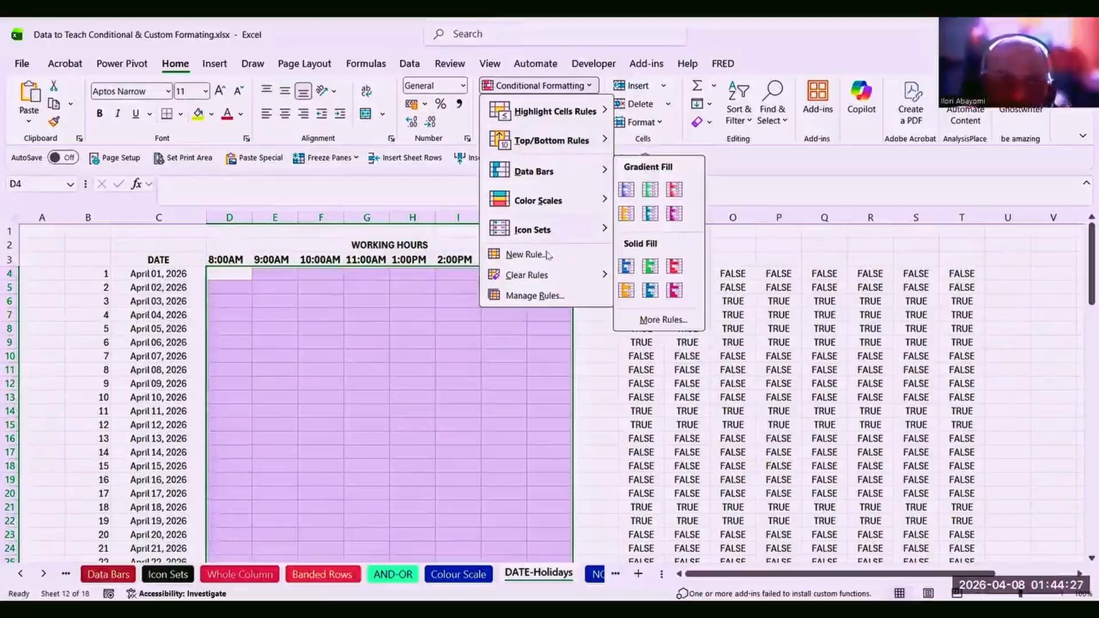
left_click(525, 255)
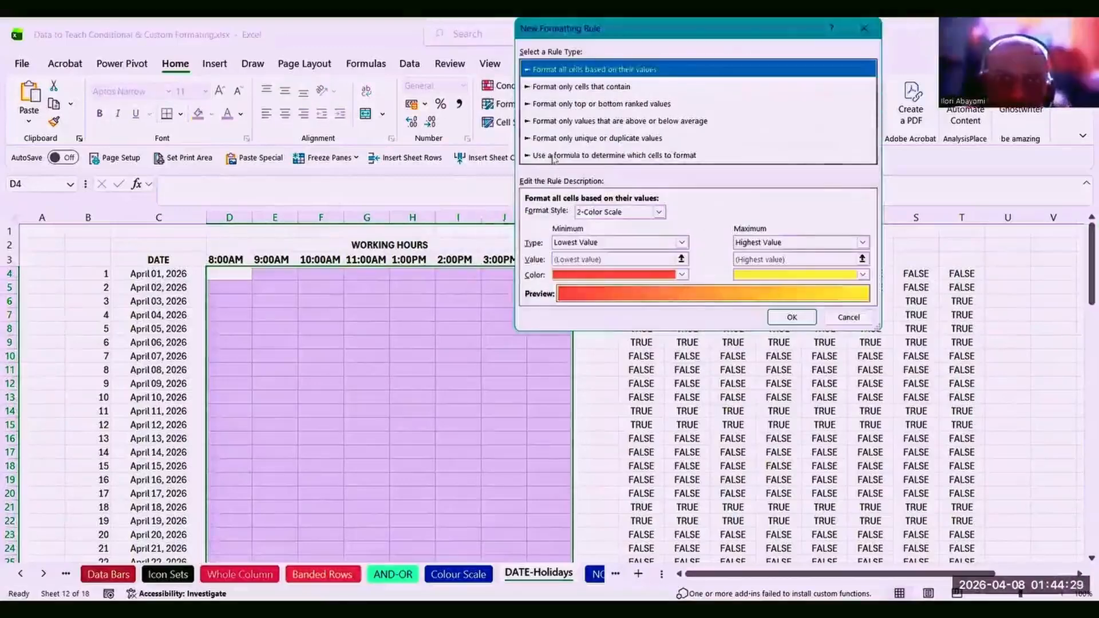
left_click(552, 155)
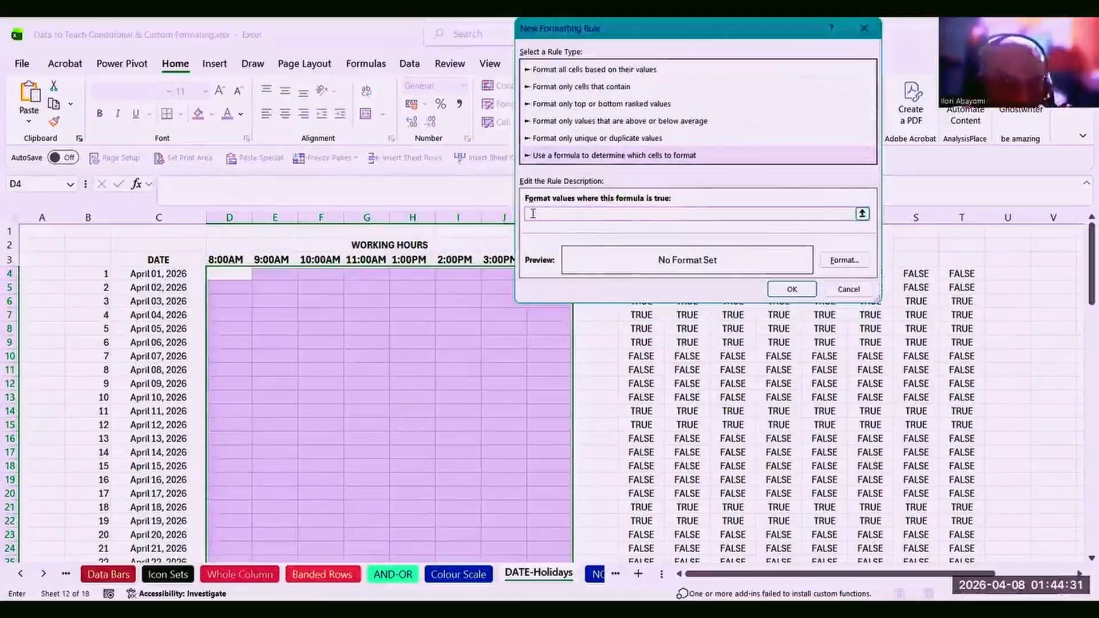
key("ctrl+v")
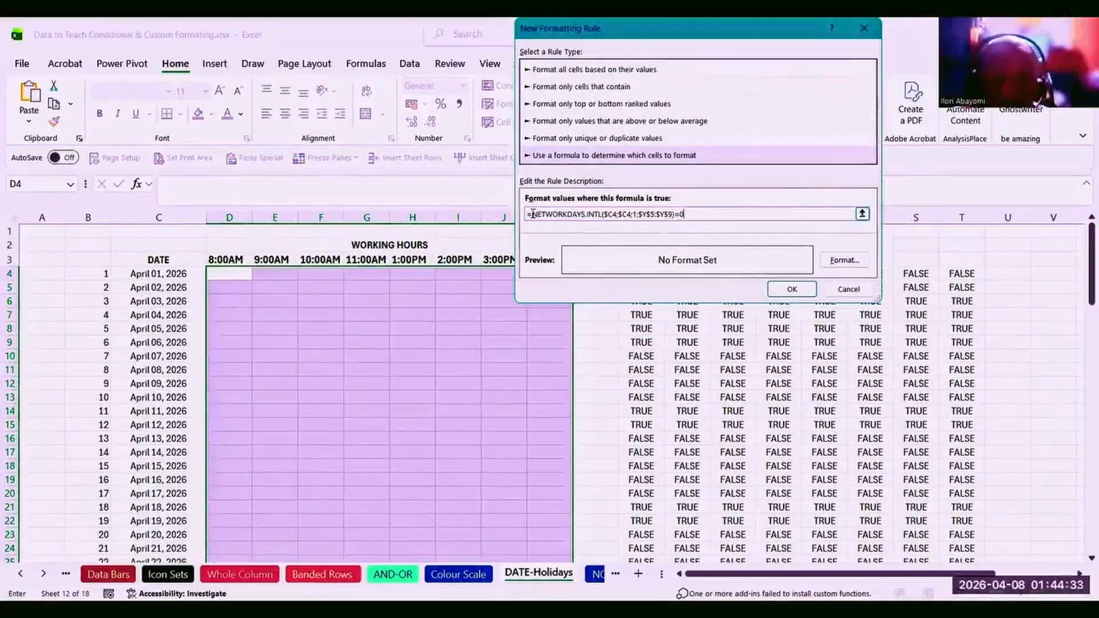
left_click(845, 262)
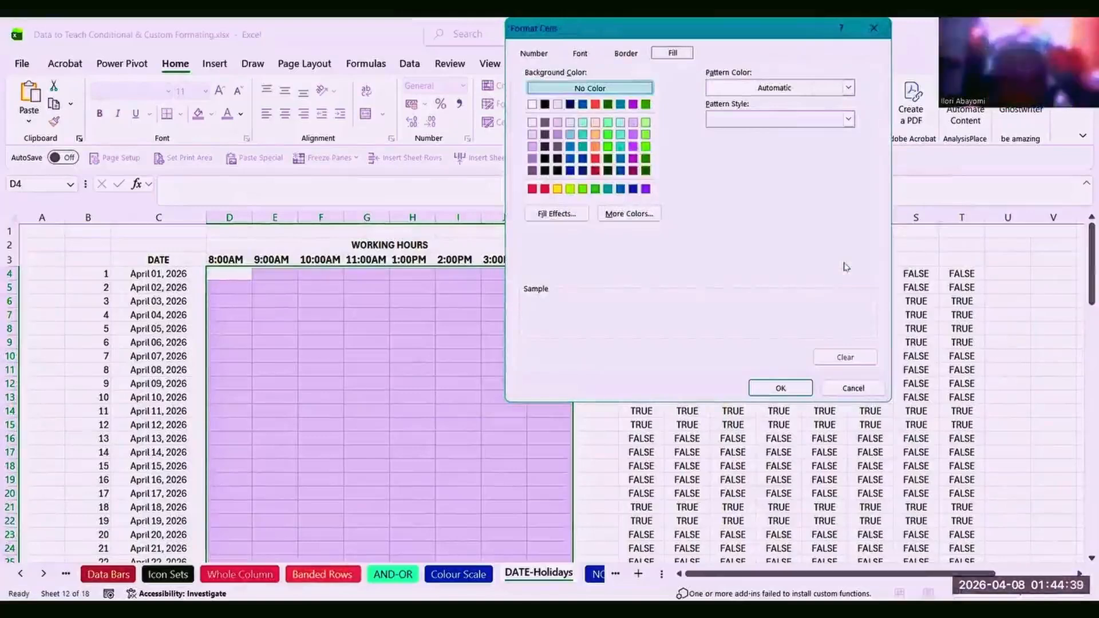
left_click(546, 191)
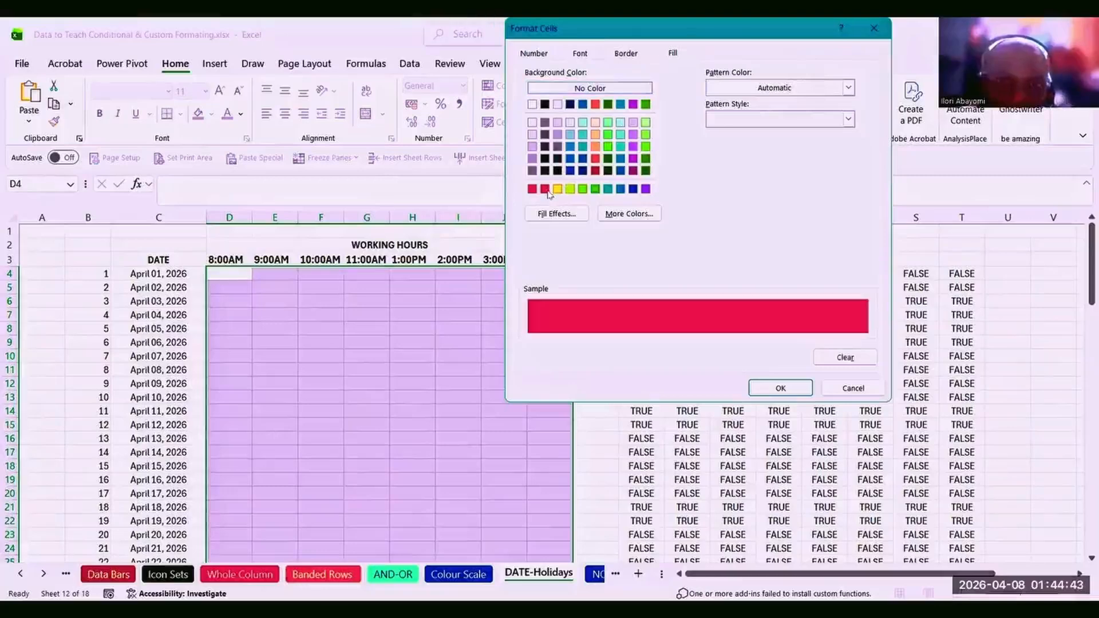
left_click(780, 388)
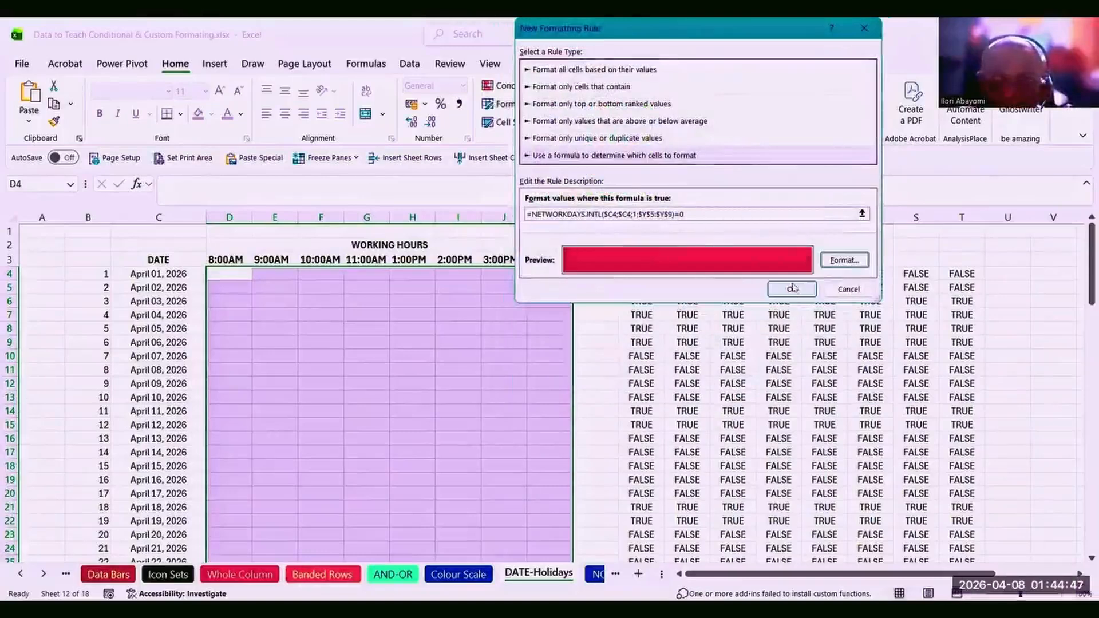
left_click(793, 289)
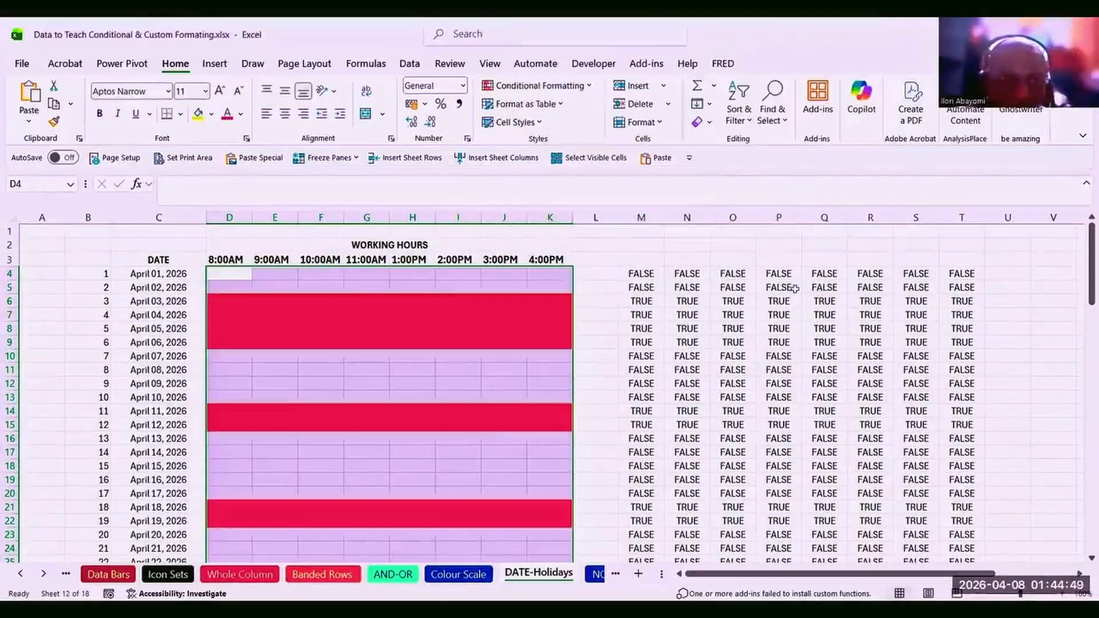
Check that weekend cells are filled red while weekday cells stay unfilled.
left_click(303, 360)
left_click(274, 383)
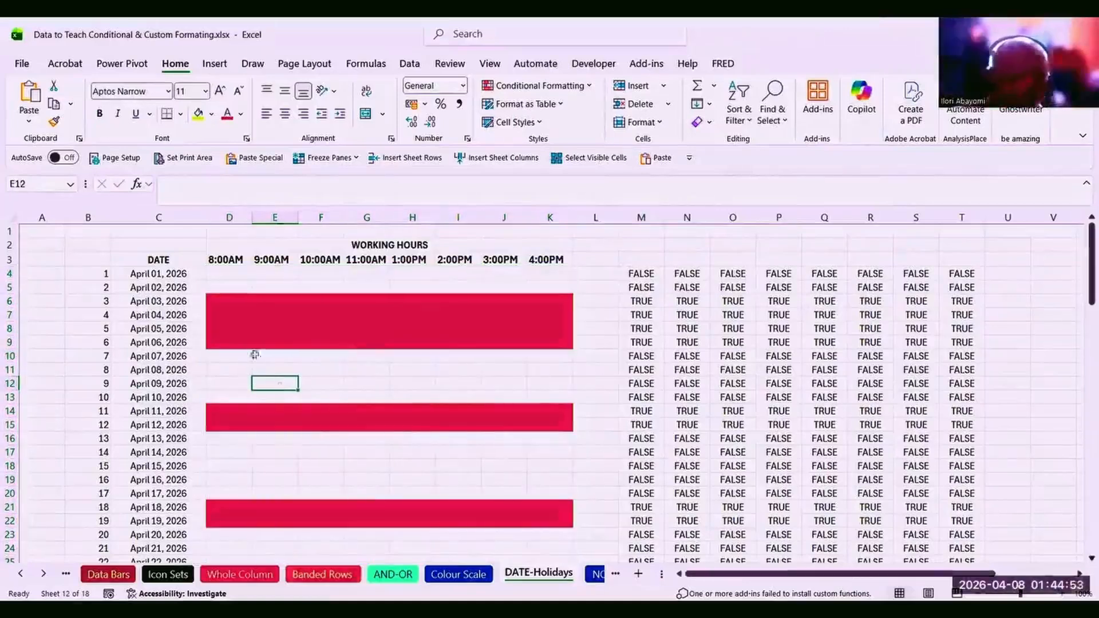
left_click(250, 316)
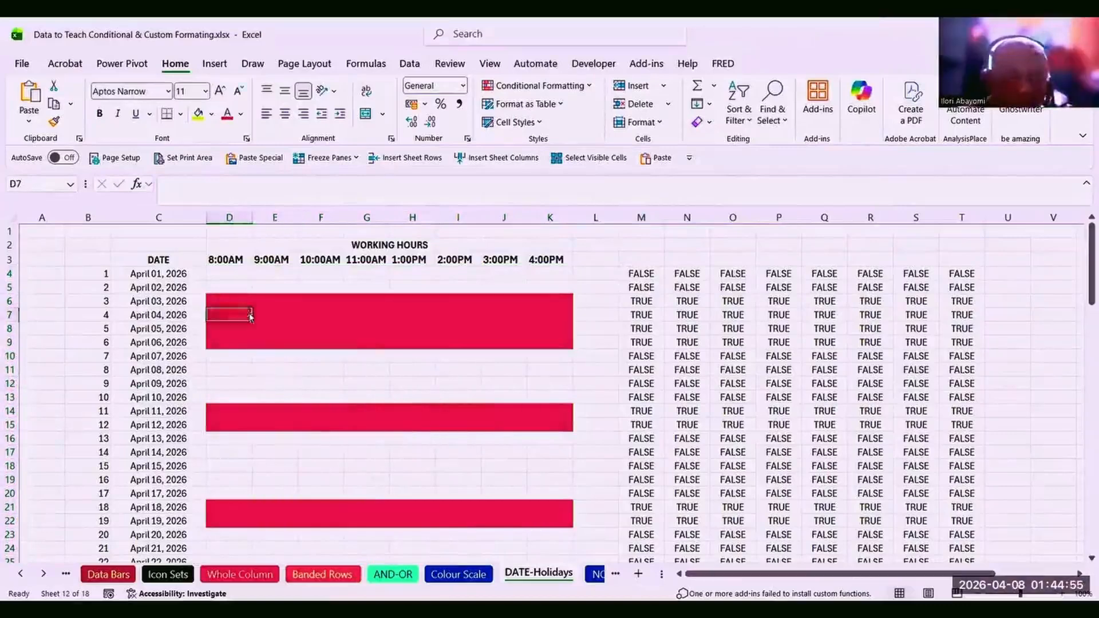
View the public holidays in column Y, then select the whole DATE column C.
left_click(1079, 574)
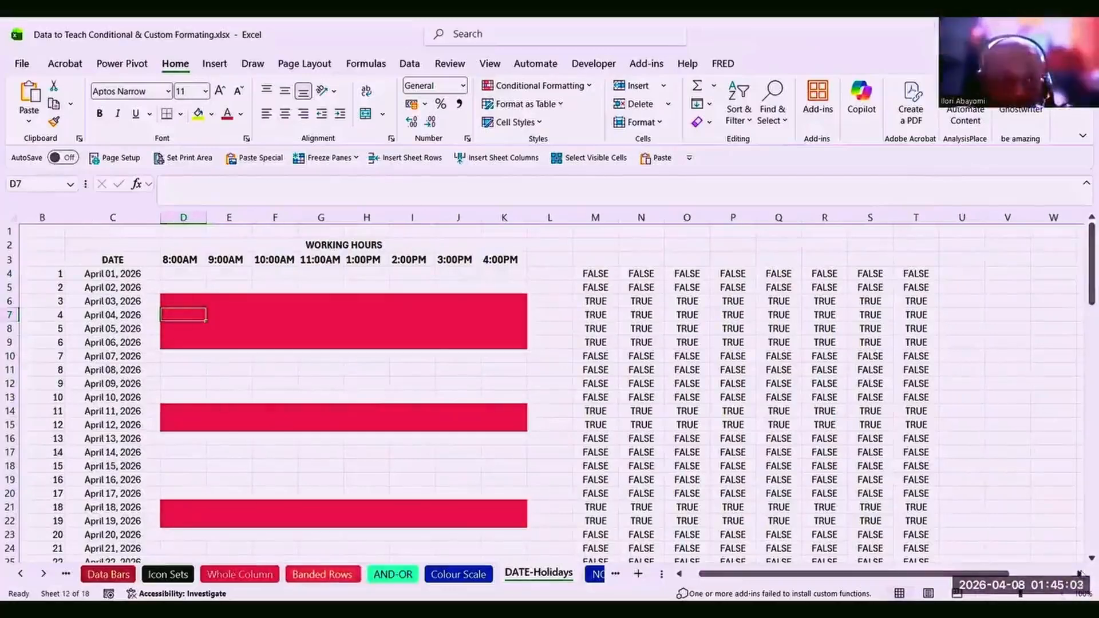
left_click(1079, 574)
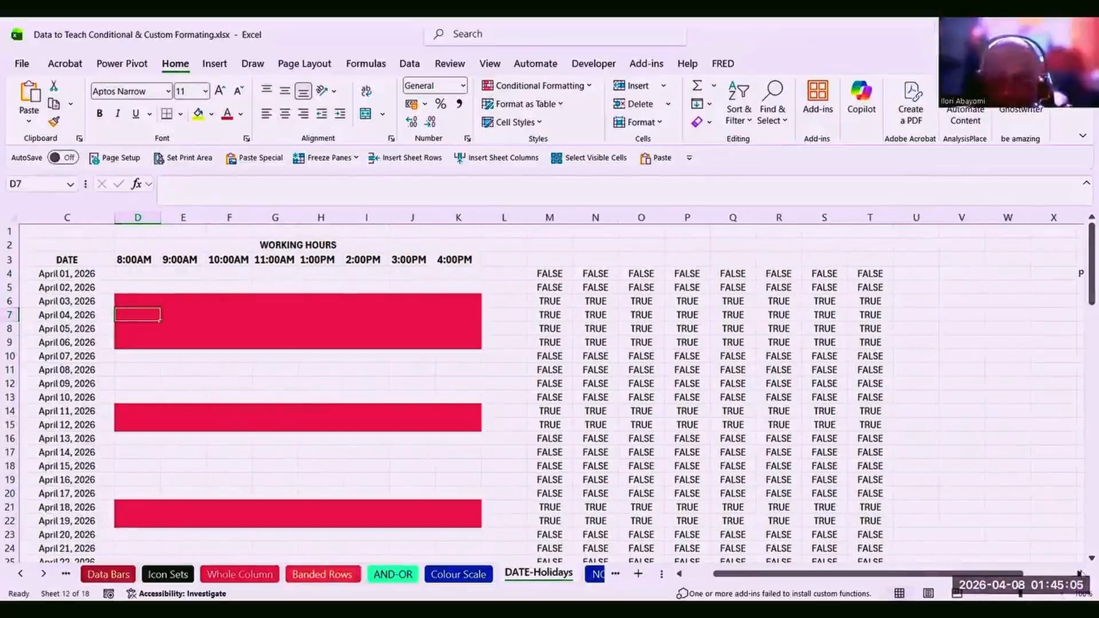
left_click(1079, 574)
left_click(1079, 574)
left_click(1079, 573)
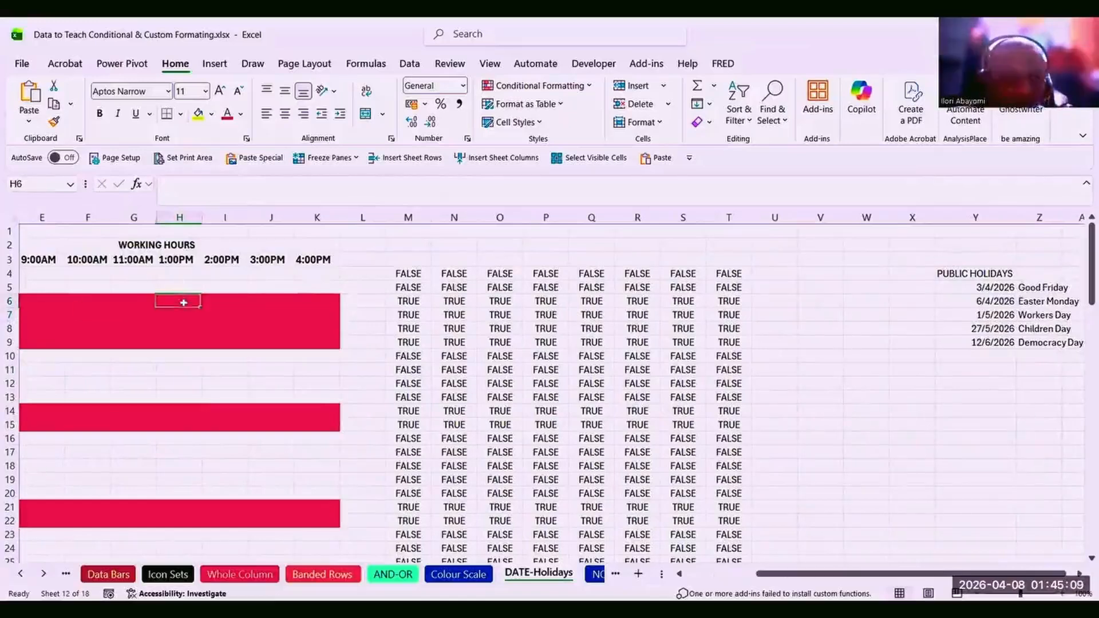
left_click(193, 422)
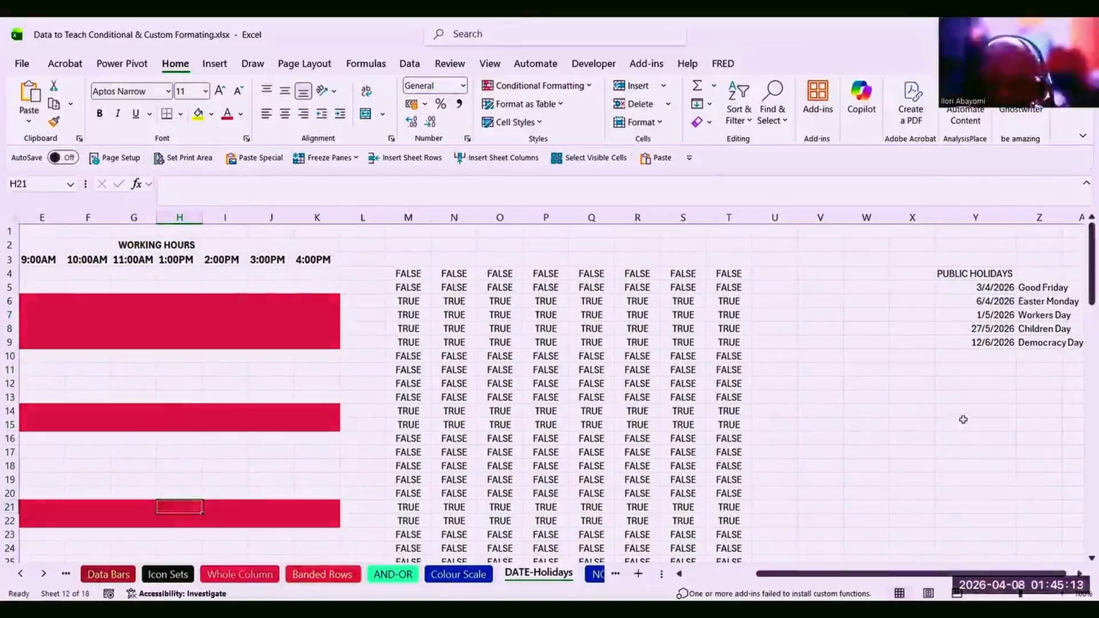
left_click(1003, 212)
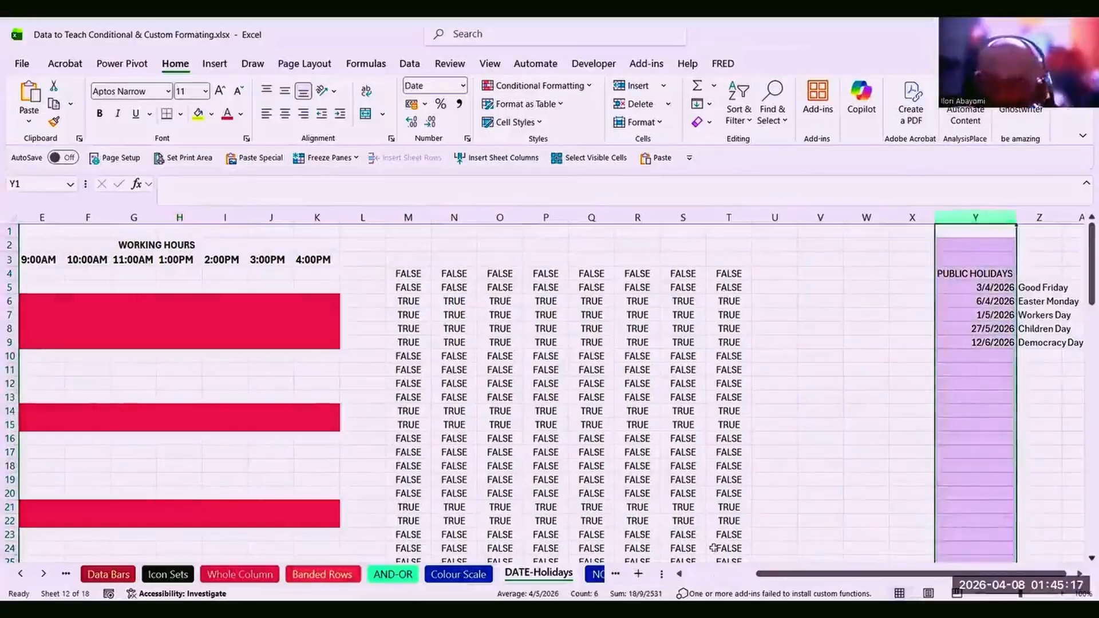
left_click(703, 573)
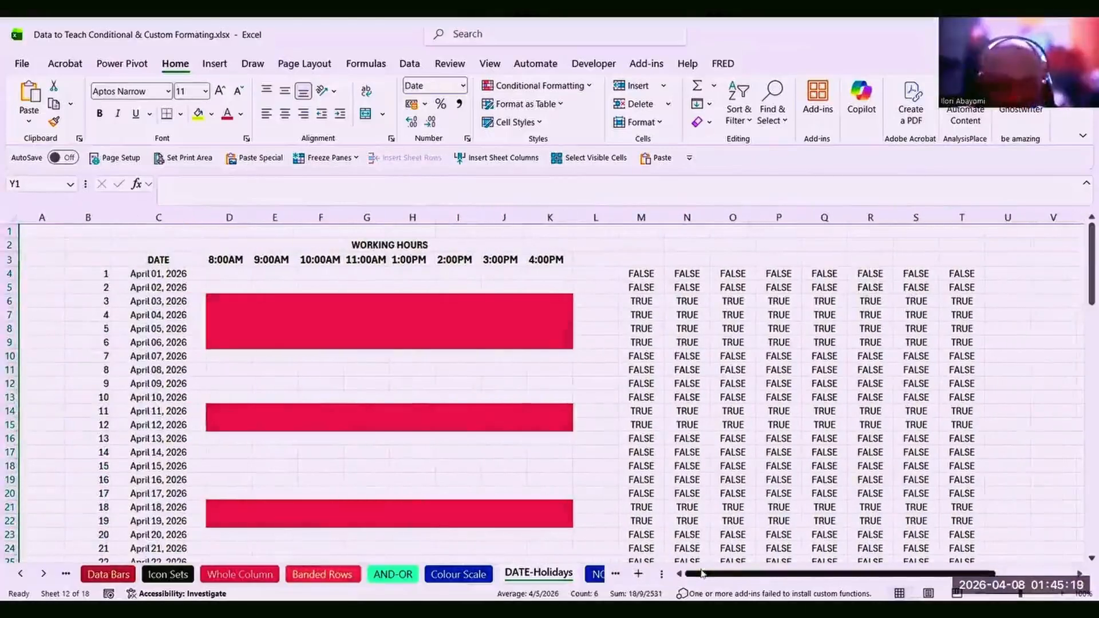
left_click(160, 217)
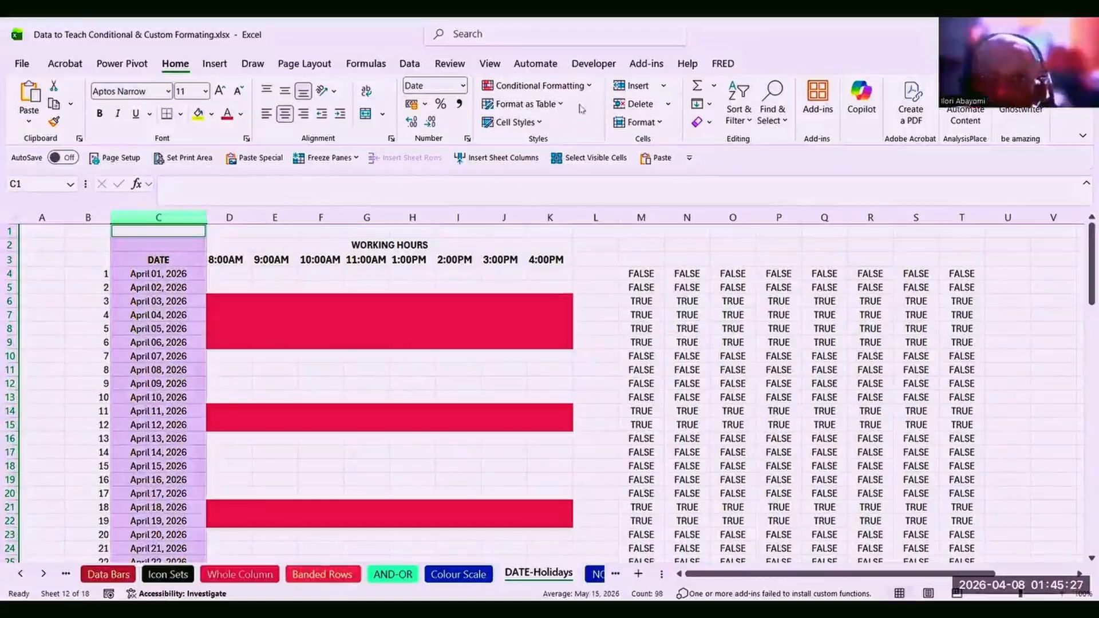
Apply a Duplicate Values rule with Light Red Fill to column C, shading April 3 and 6.
left_click(590, 87)
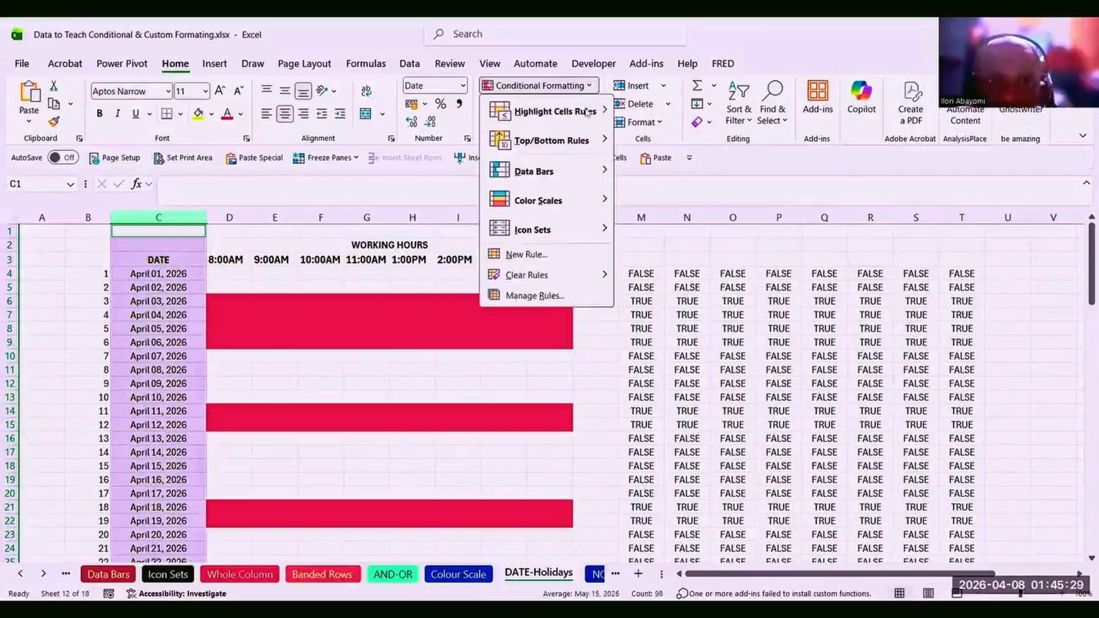
mouse_move(586, 116)
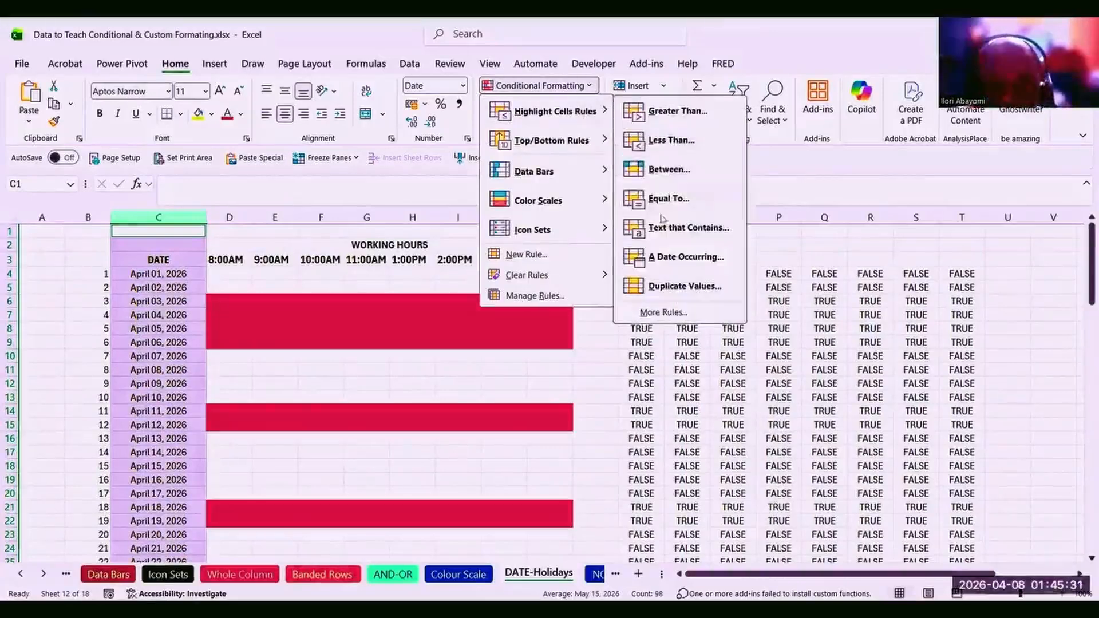
left_click(671, 288)
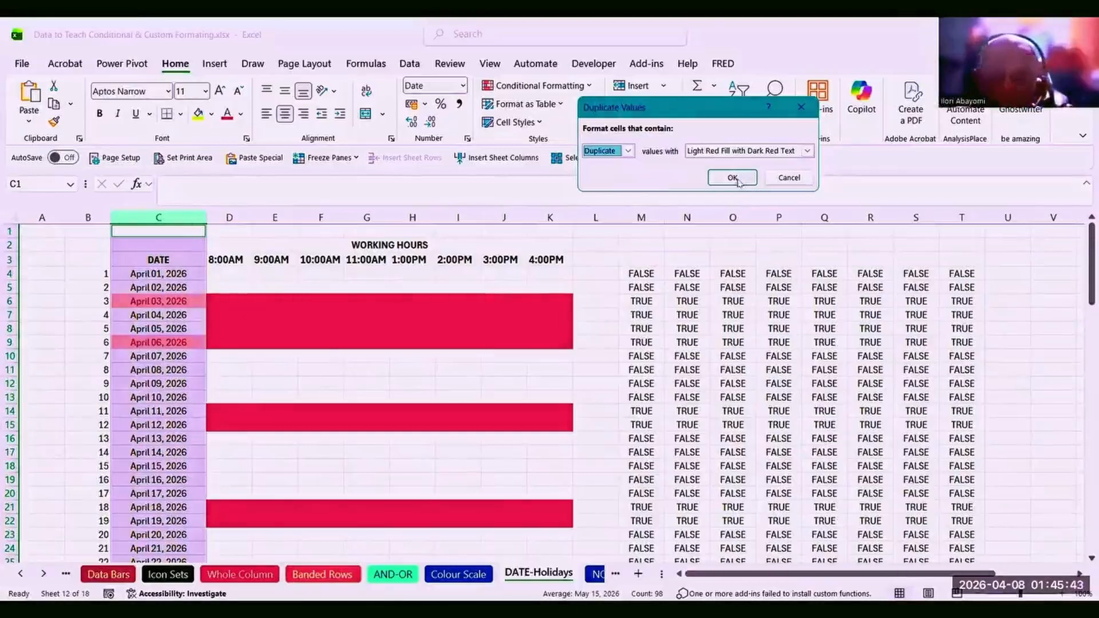
left_click(809, 152)
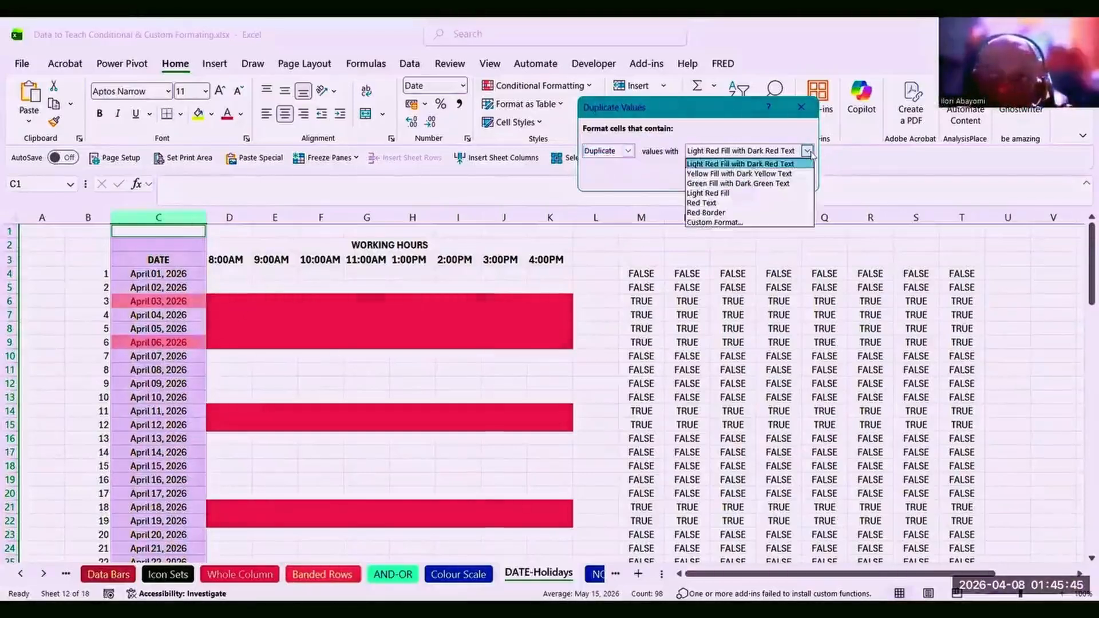
left_click(780, 194)
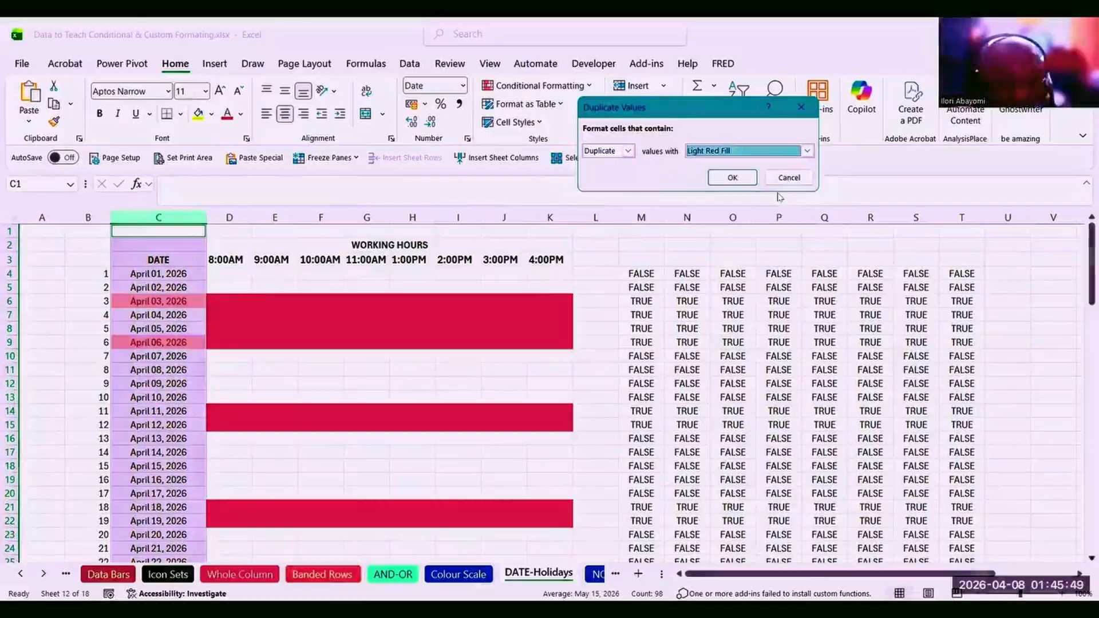
left_click(739, 178)
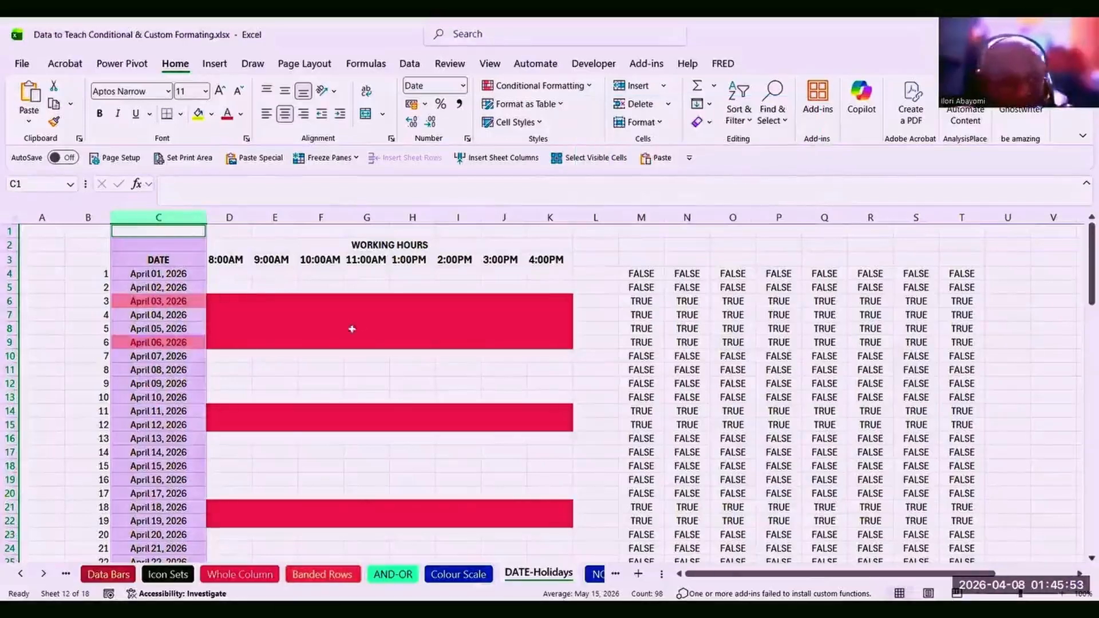
left_click(174, 397)
left_click(148, 339)
left_click(147, 311)
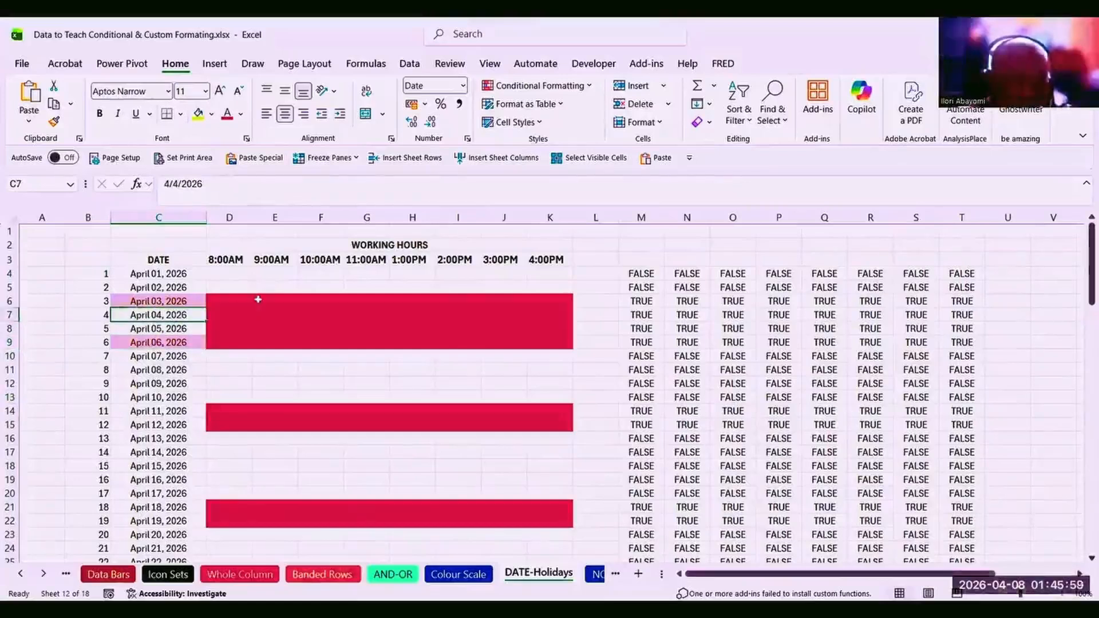
left_click_drag(260, 296, 258, 344)
left_click(157, 342)
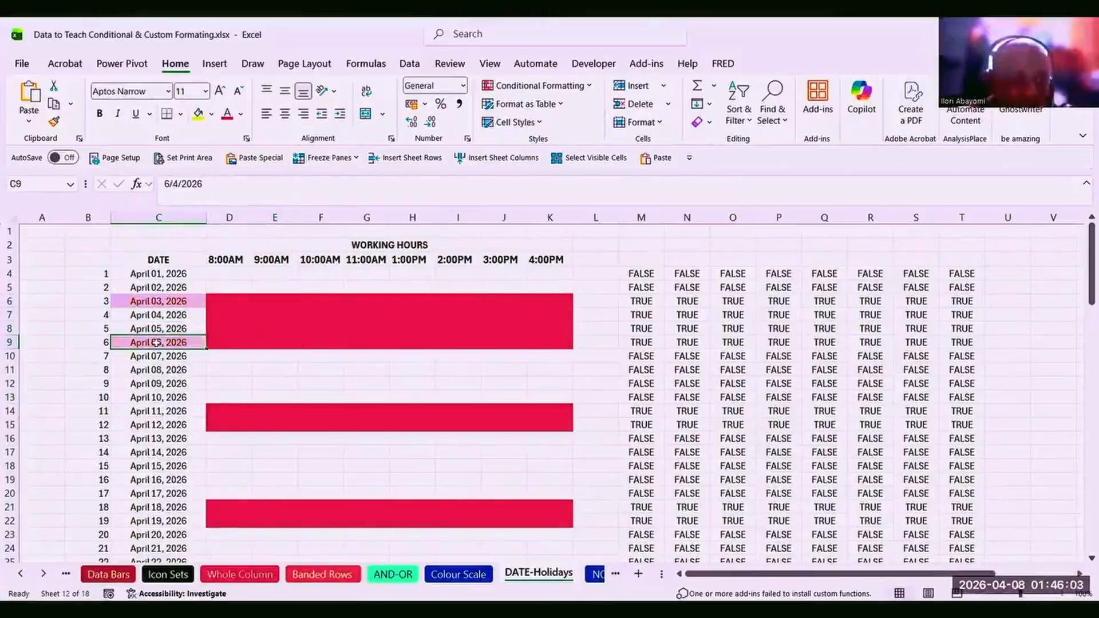
left_click(155, 299)
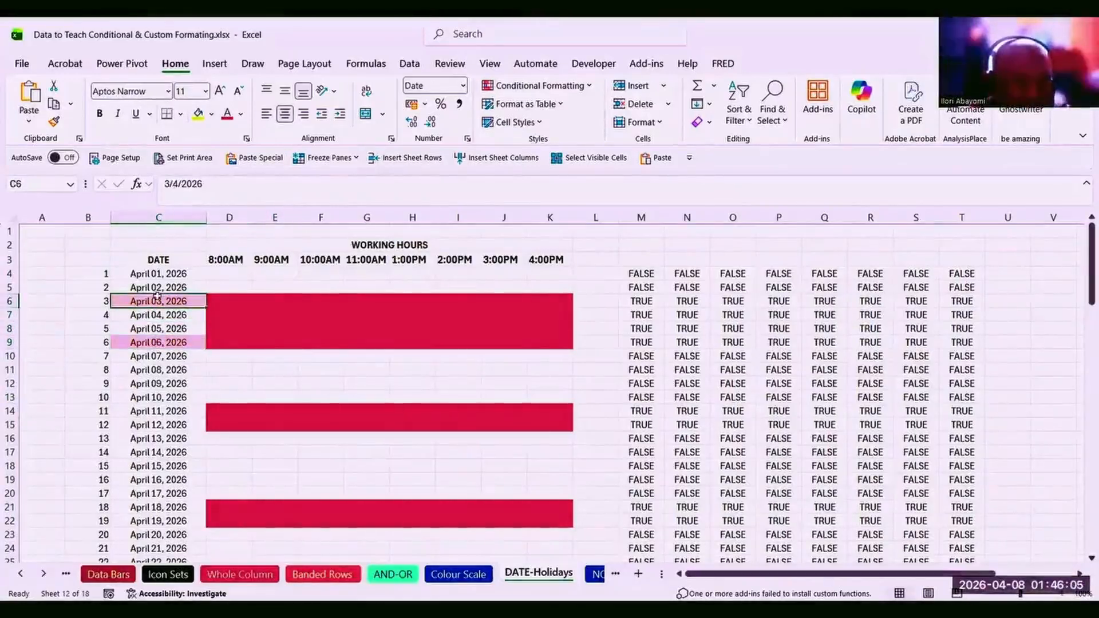
left_click(220, 415)
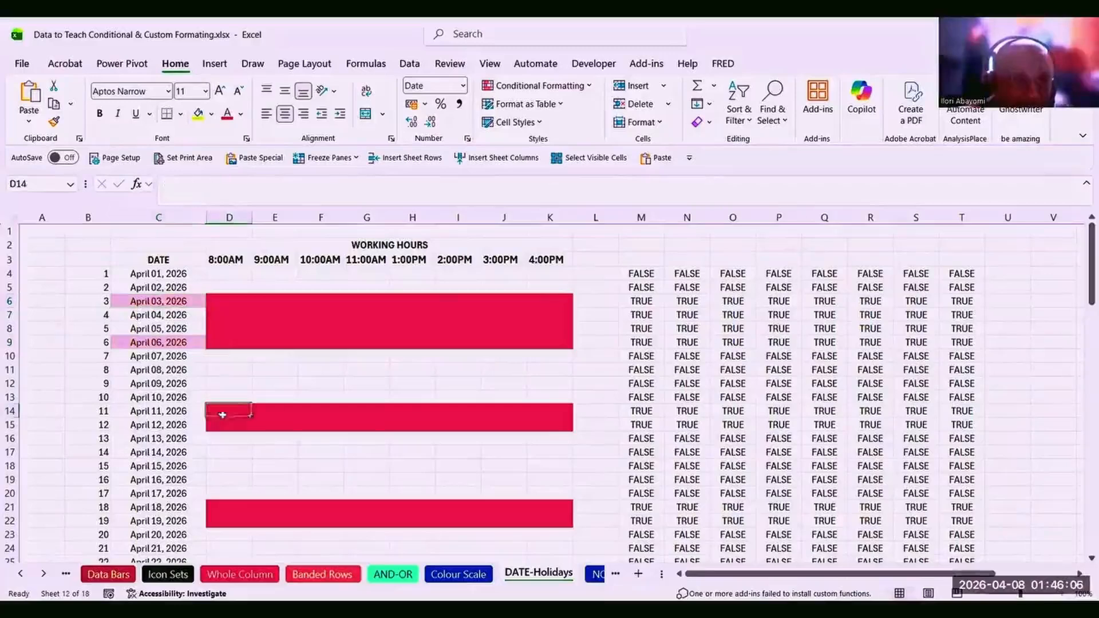
left_click(246, 525)
key("Down")
key("Down")
key("Down")
key("Down")
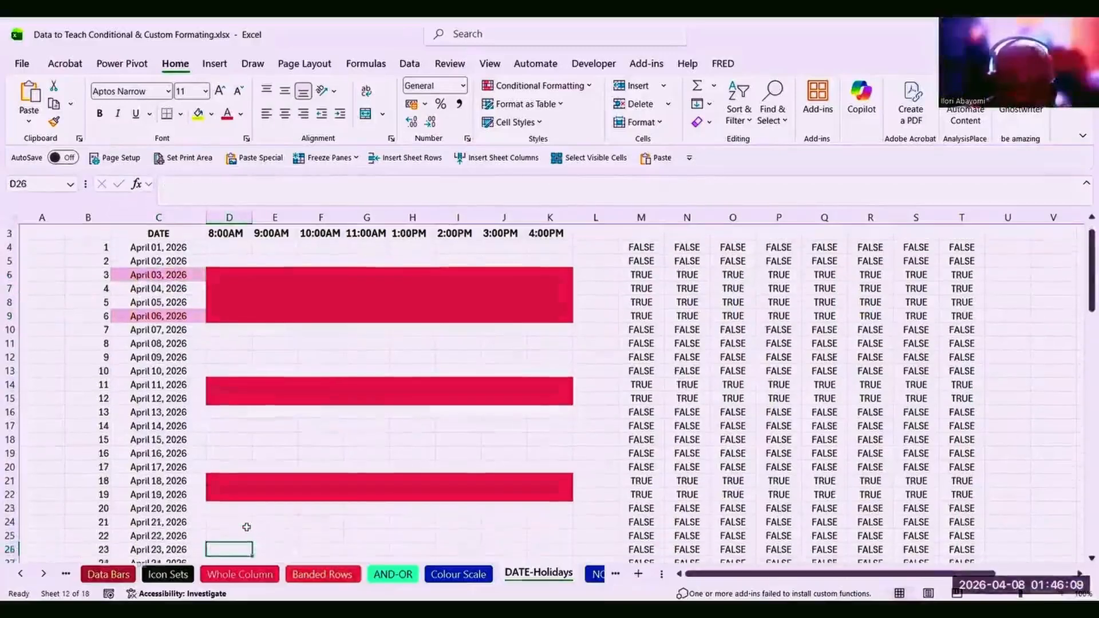
key("Down")
key("Down")
key("Down")
key("Down")
key("Down")
key("Down")
key("Down")
key("Down")
key("Down")
key("Down")
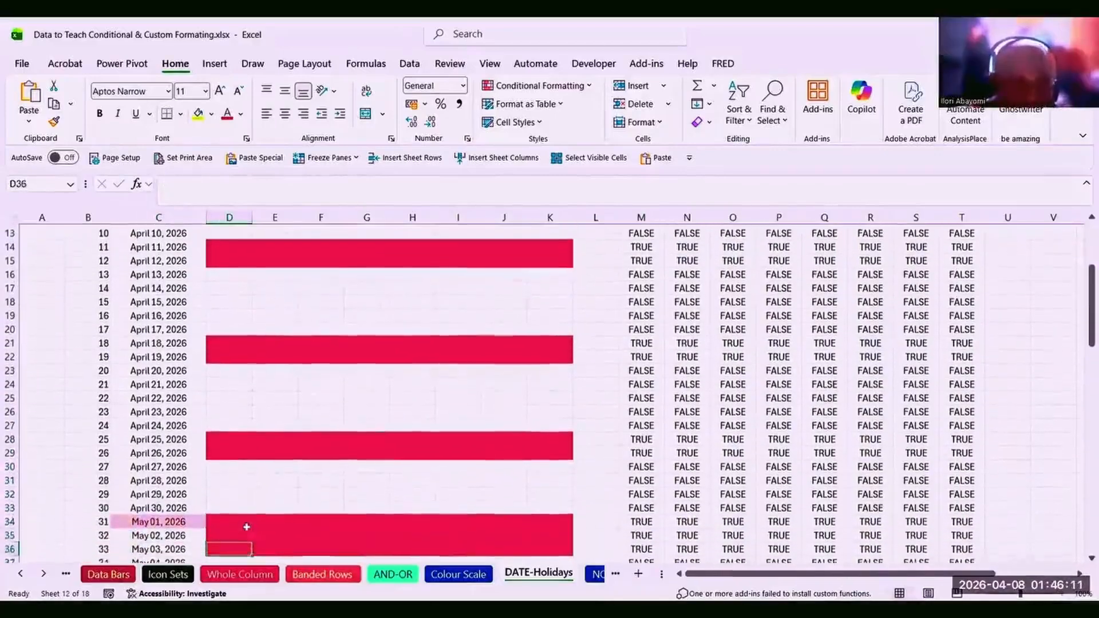
key("Down")
left_click(195, 506)
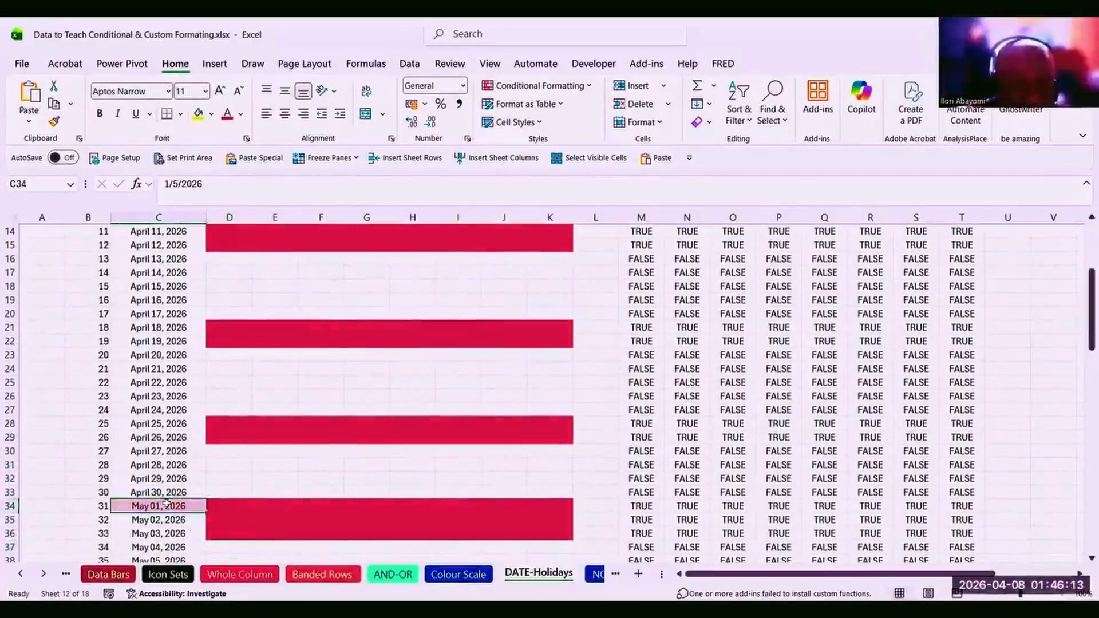
key("Down")
key("Down")
key("Down")
key("Down")
key("Down")
key("Down")
key("Down")
key("Down")
key("Down")
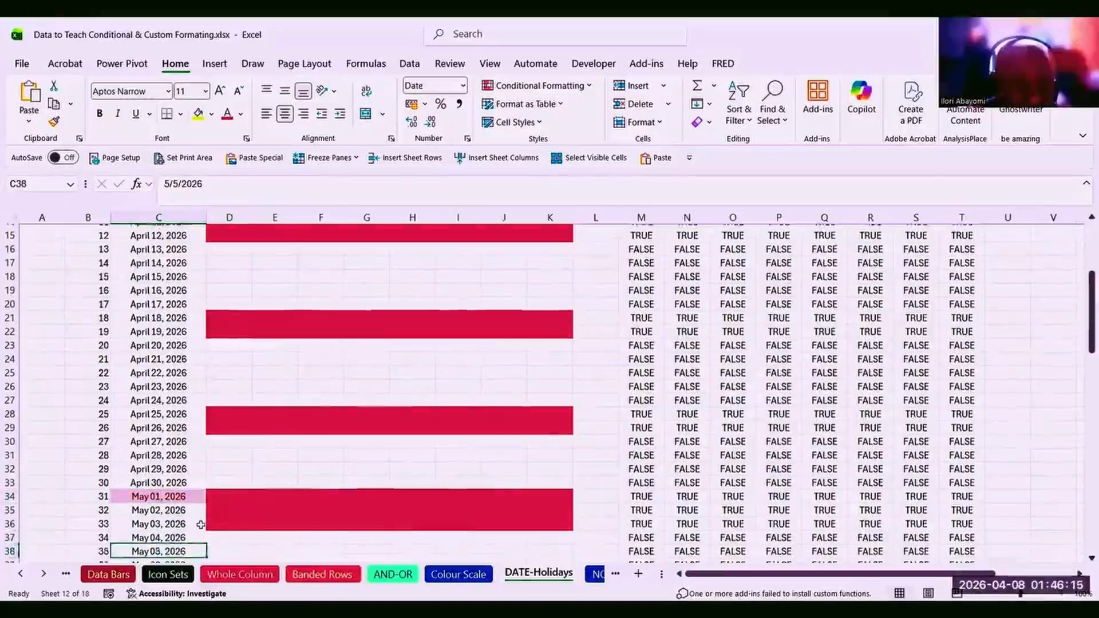
key("Down")
key("Down")
key("Down")
key("Down")
key("Down")
key("Down")
key("Down")
key("Down")
key("Down")
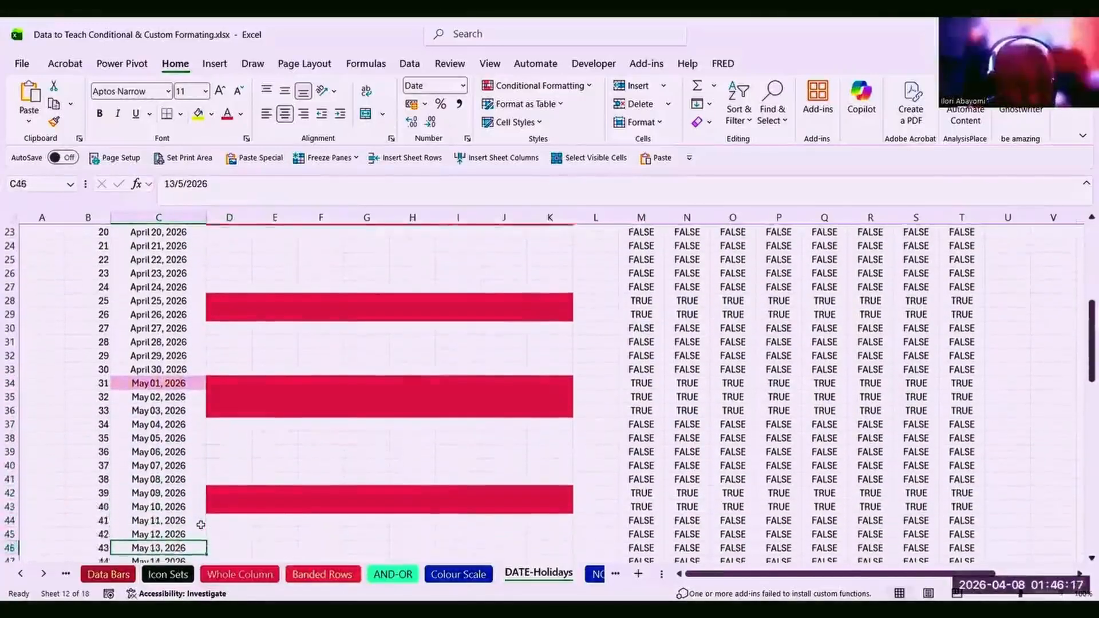
key("Right")
key("Down")
key("Down")
key("Down")
key("Down")
key("Down")
key("Down")
key("Down")
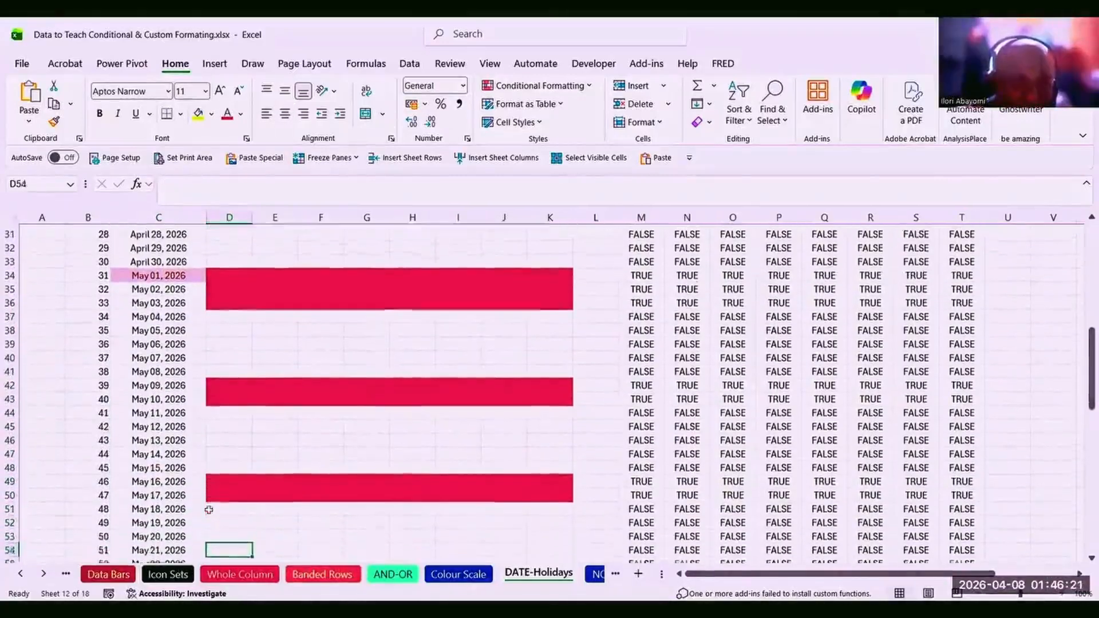
key("Down")
key("Down")
key("Down")
key("Down")
key("Down")
key("Down")
key("Down")
key("Down")
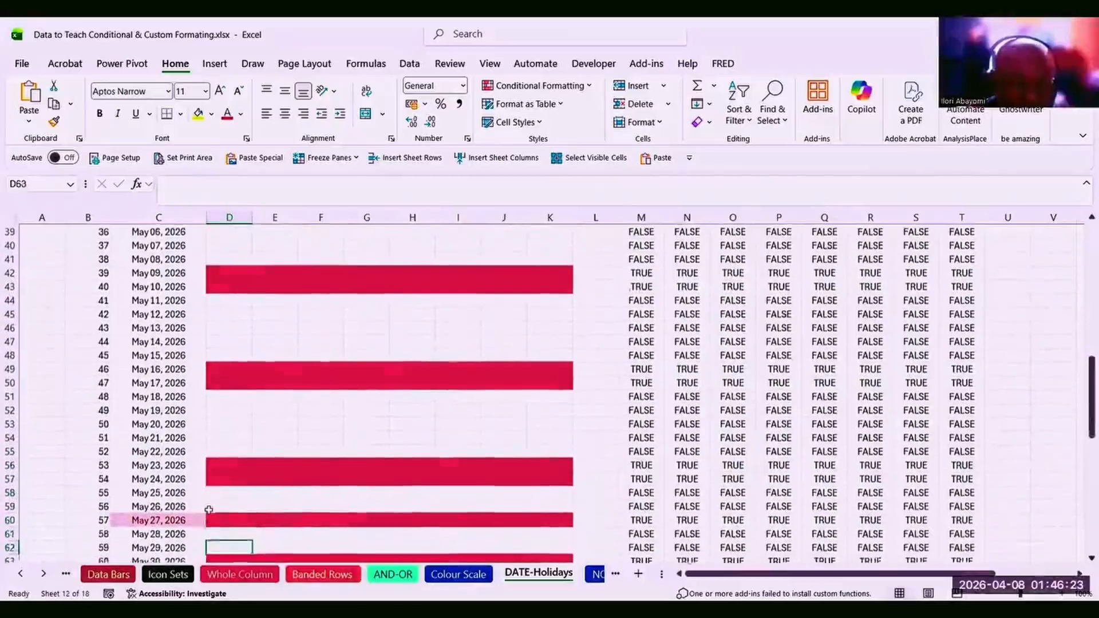
scroll(208, 510, "down", 1)
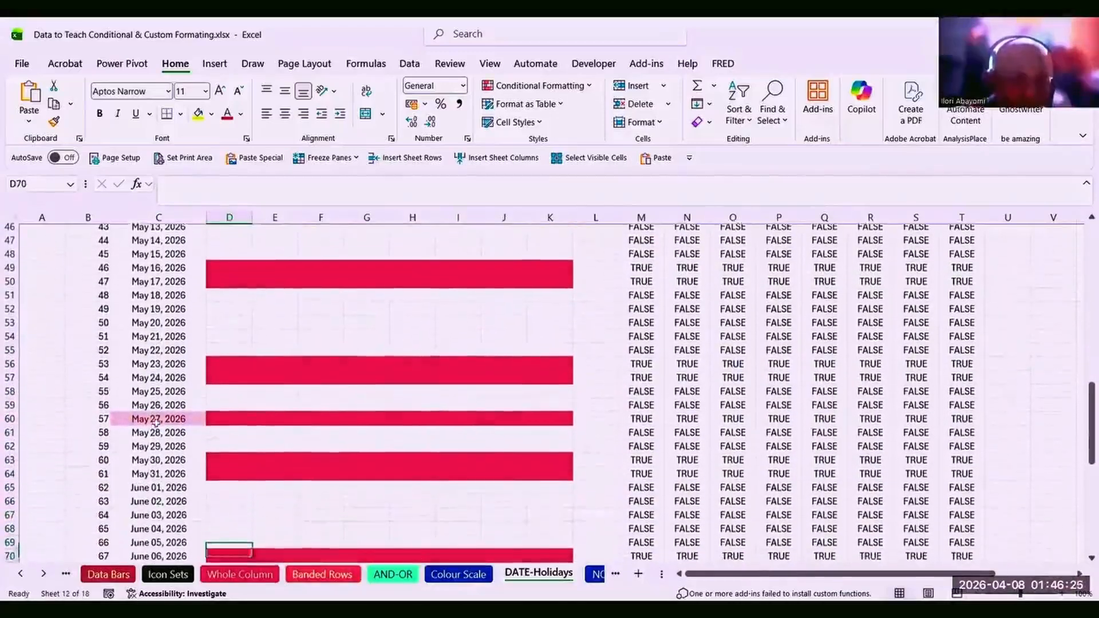
left_click(153, 412)
key("Down")
key("Down")
key("Down")
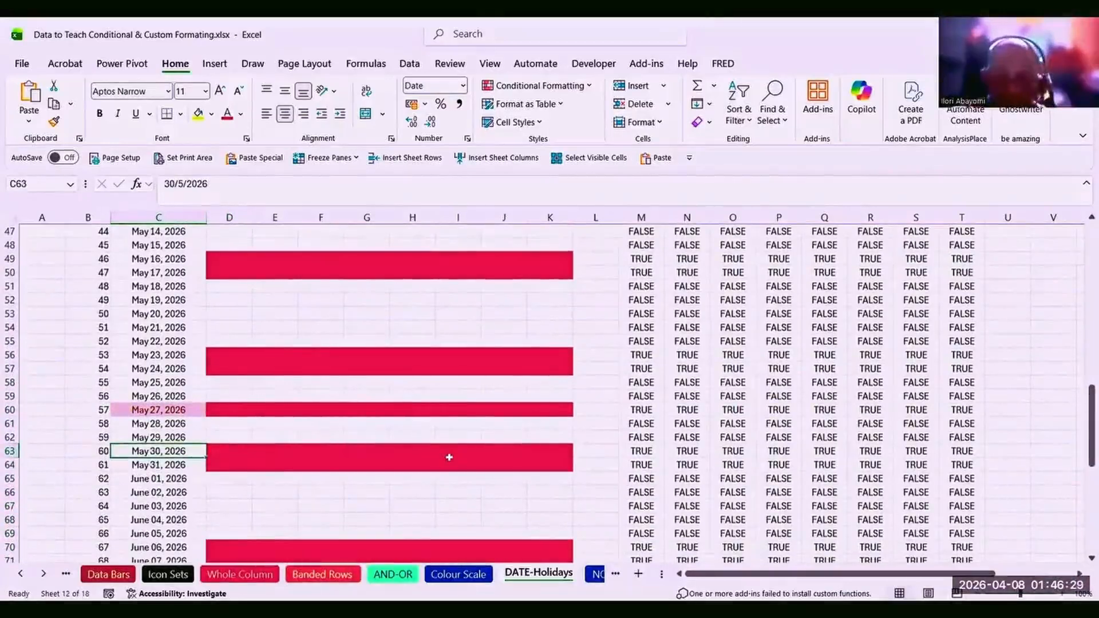
key("Down")
key("Down")
key("Down")
key("Down")
key("Down")
key("Down")
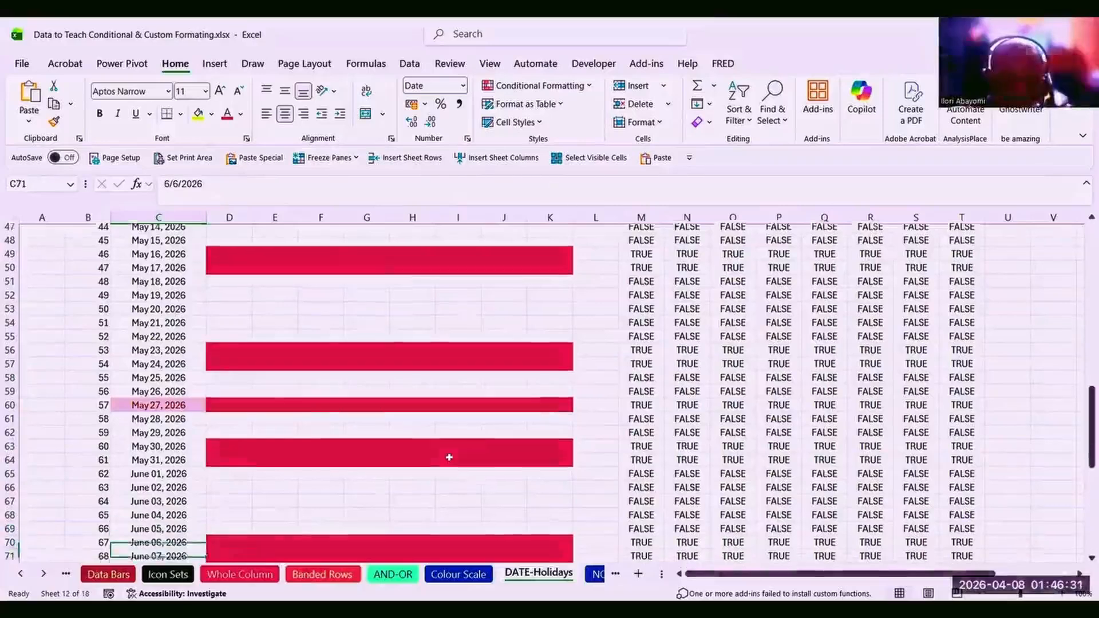
key("Down")
key("Down")
key("Down")
key("Down")
key("Down")
key("Down")
key("Down")
key("Down")
key("Down")
key("Down")
key("Down")
key("Down")
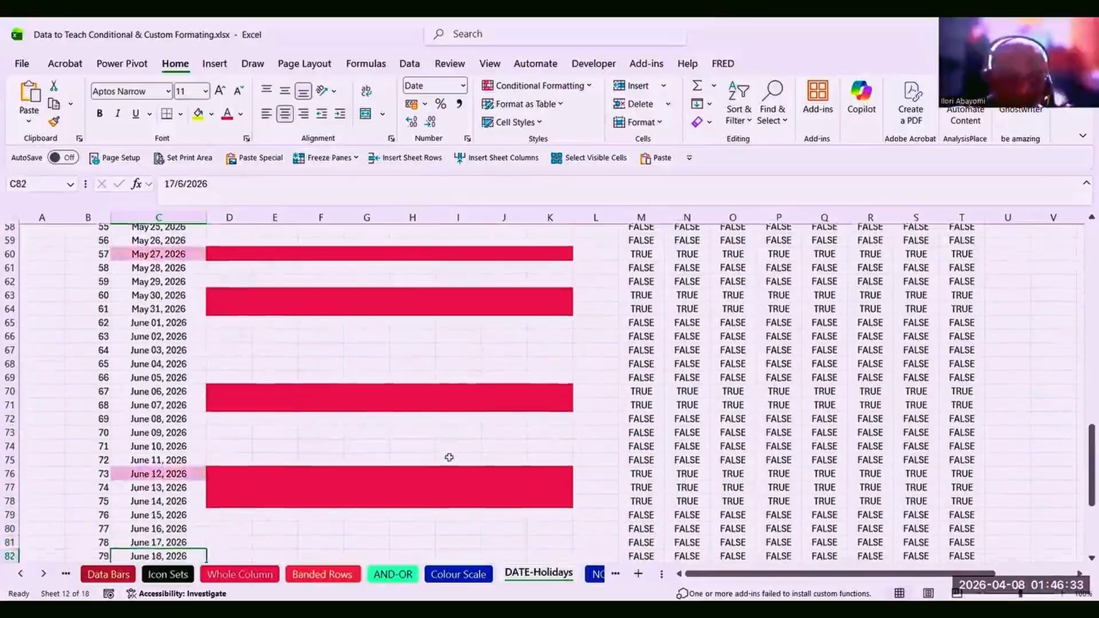
key("Down")
key("Down")
key("Down")
key("Down")
key("Down")
key("Down")
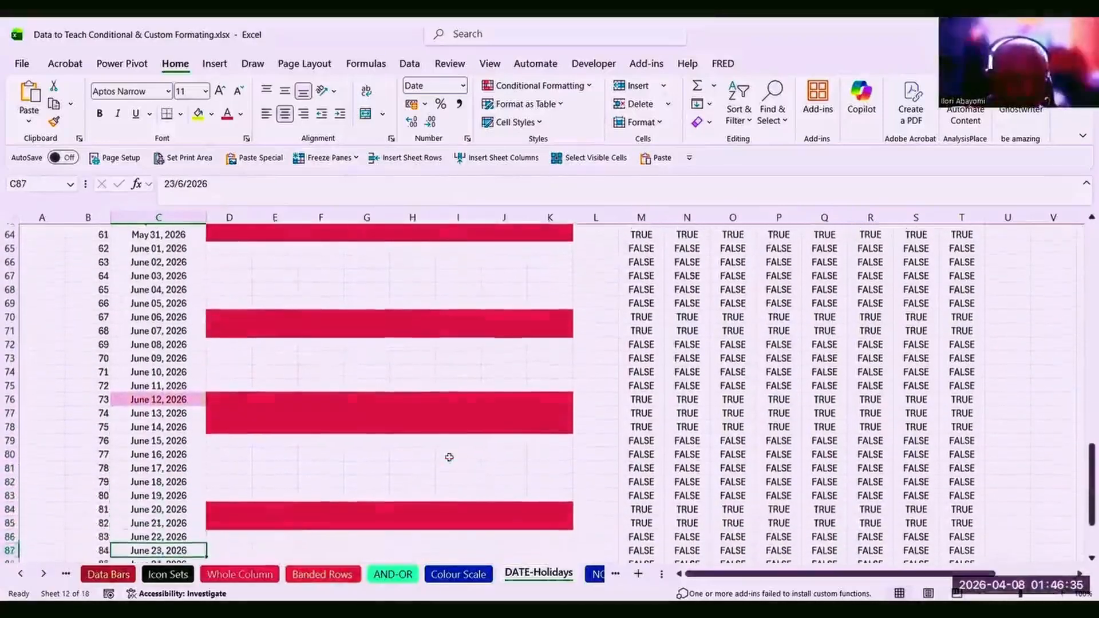
key("Down")
key("Down")
key("Down")
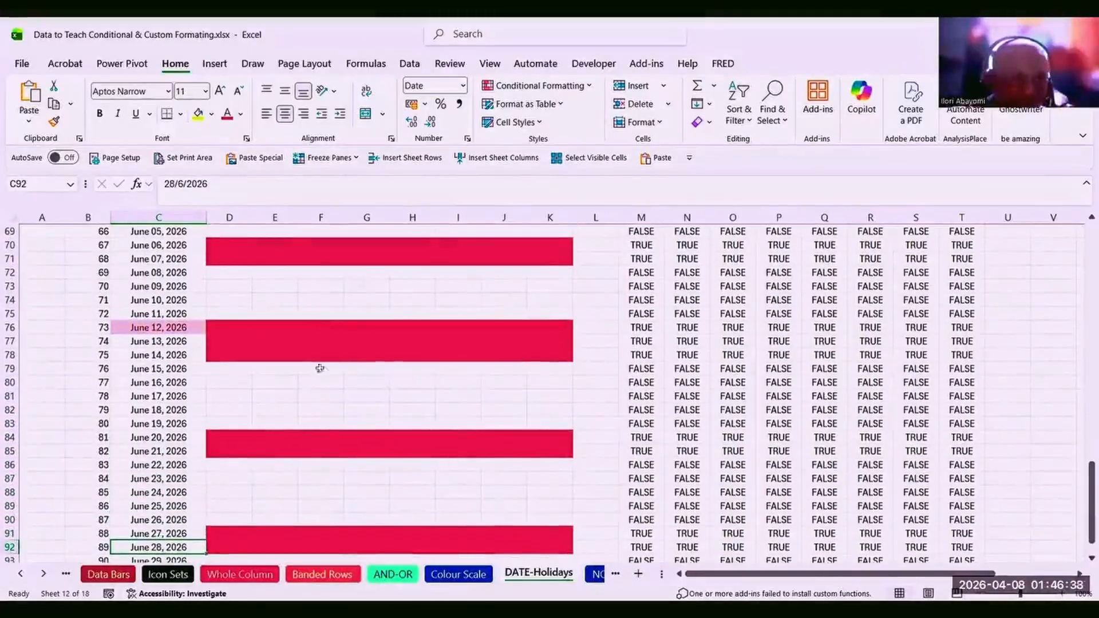
left_click(305, 462)
left_click(241, 385)
key("Down")
key("Down")
key("Down")
key("Down")
key("Down")
key("Down")
key("Down")
key("Down")
scroll(241, 388, "down", 4)
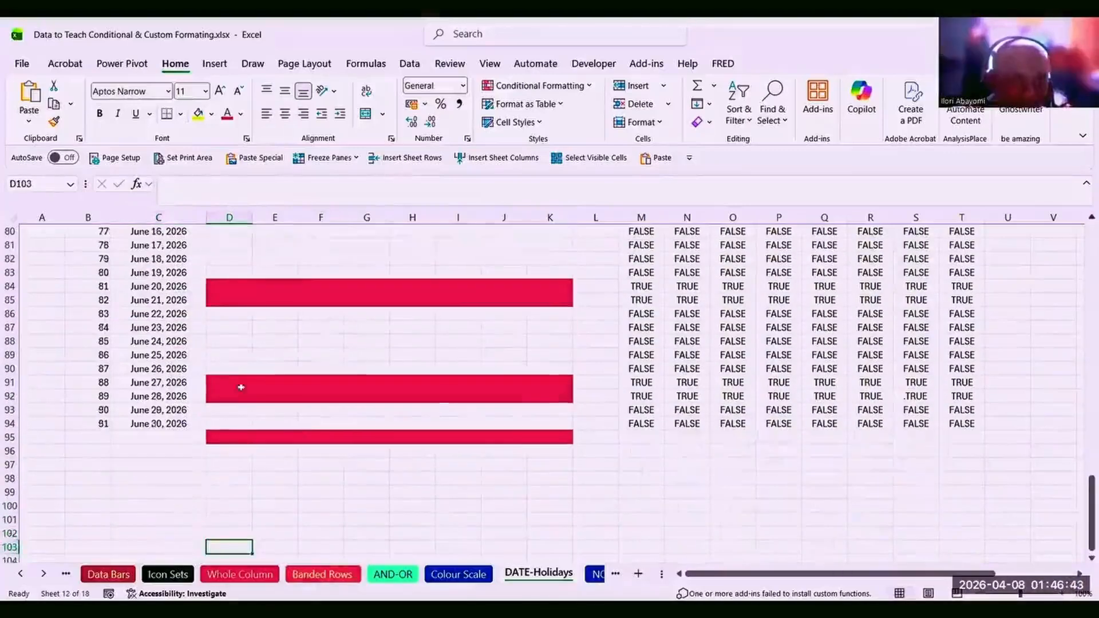
Select M4:T94 and delete all its TRUE/FALSE helper values.
left_click(653, 284)
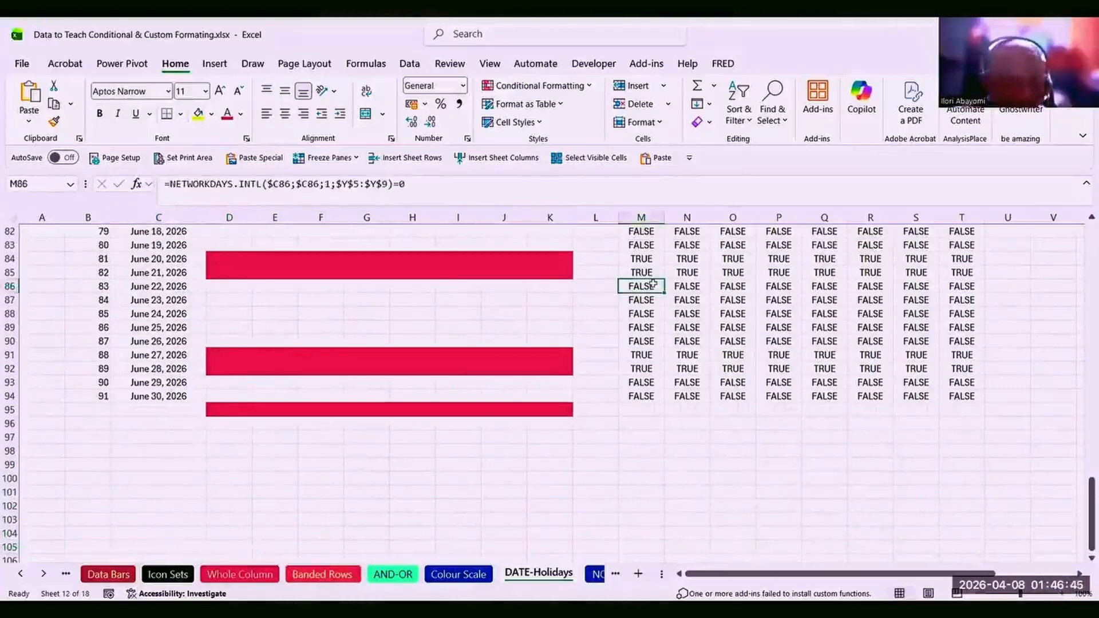
key("ctrl+Up")
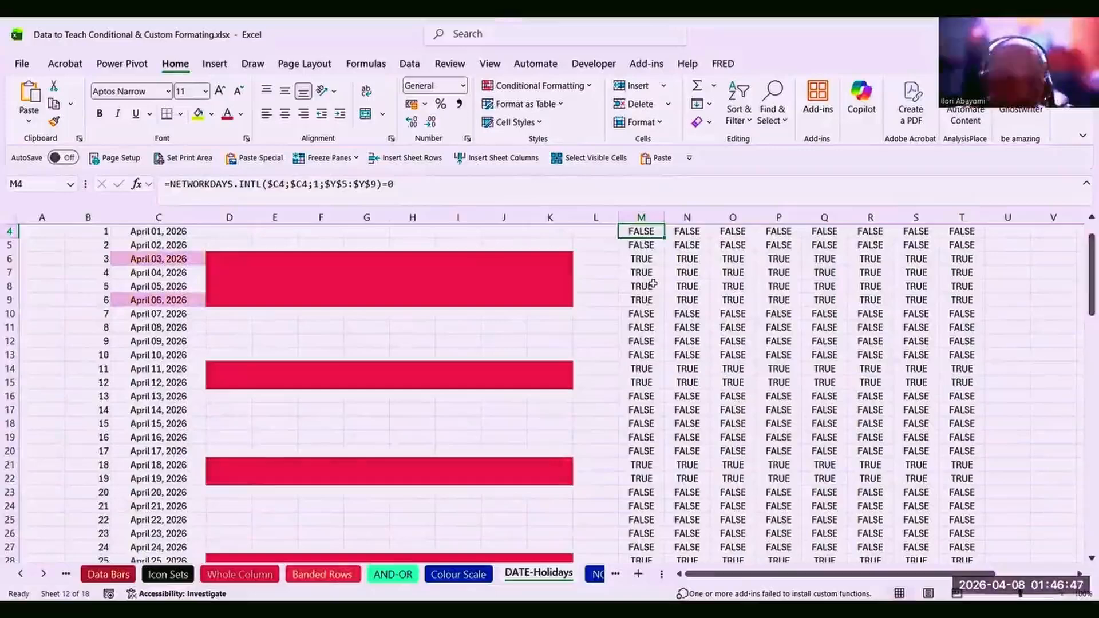
key("shift+Right")
key("shift+Right")
key("shift+Right")
key("shift+Right")
key("shift+Right")
key("shift+Right")
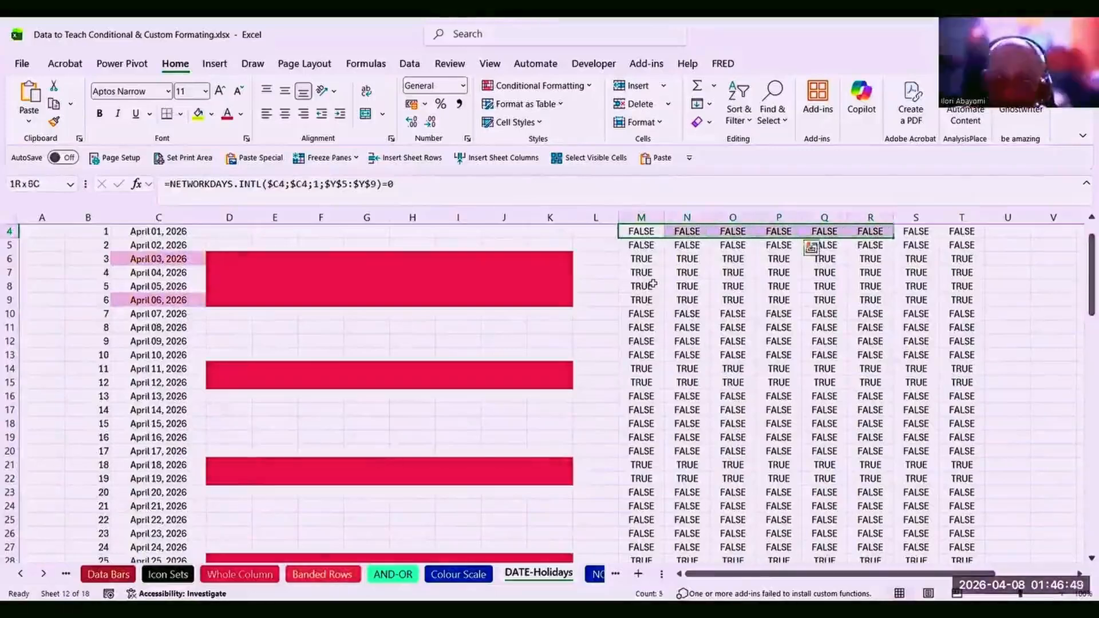
key("shift+Right")
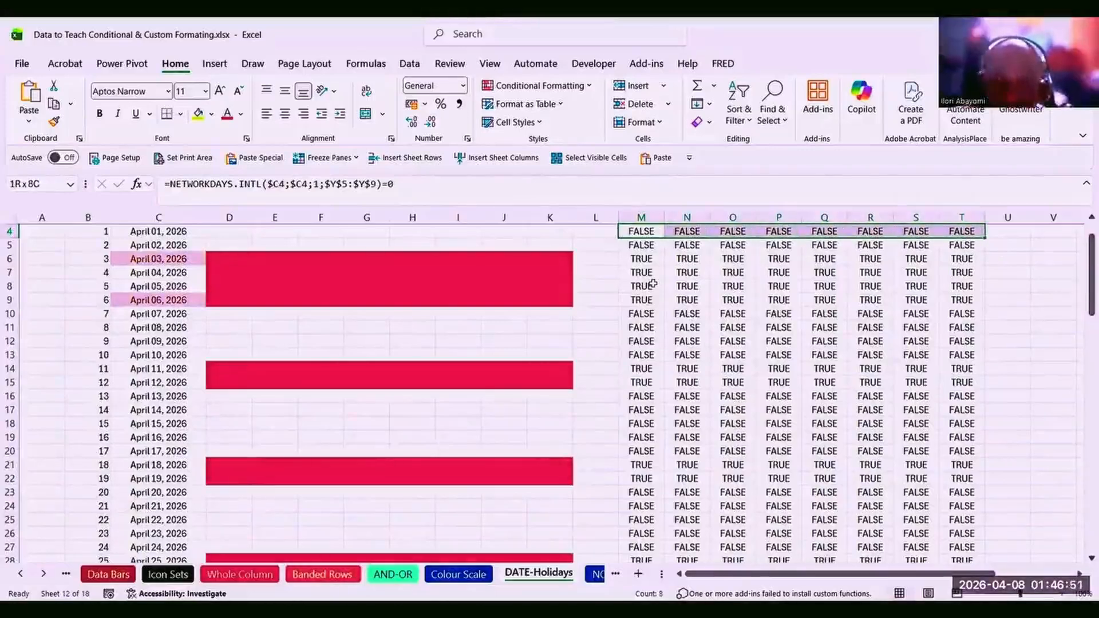
key("ctrl+shift+Down")
key("Delete")
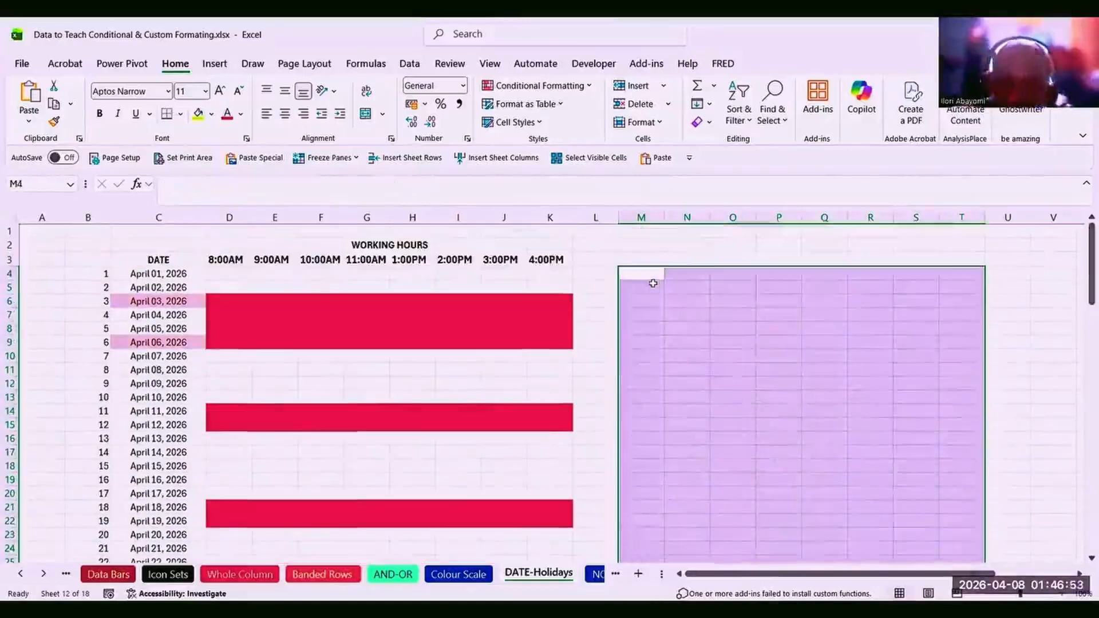
left_click(458, 333)
left_click(446, 366)
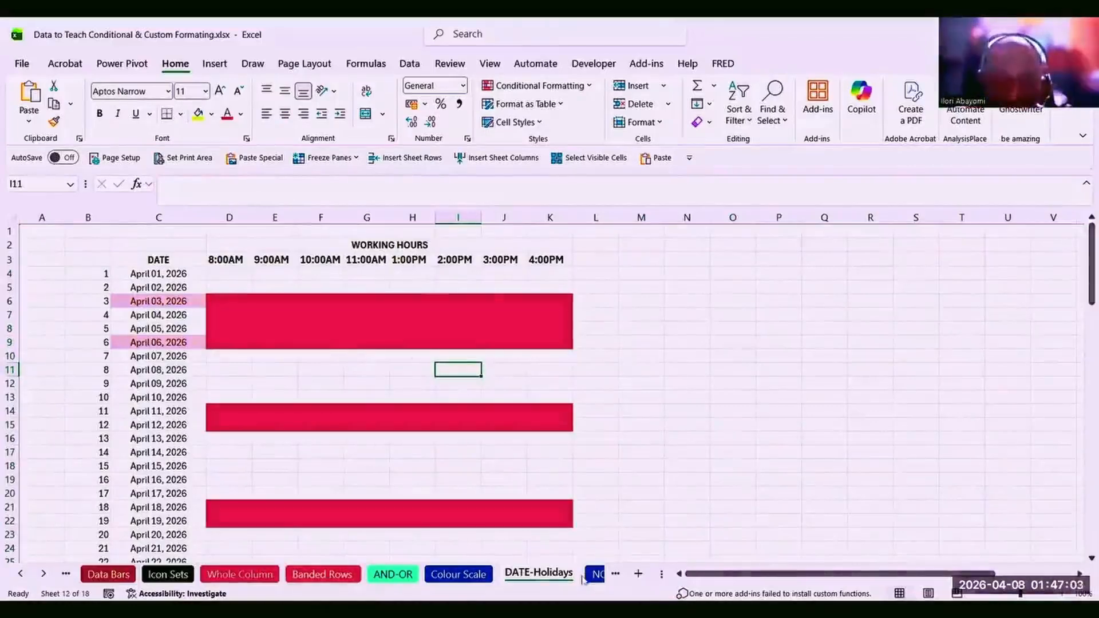
Open the NOT IN THE LIST sheet and inspect the Eva Bottled Water and Cabin Biscuits entries.
scroll(594, 578, "down", 2)
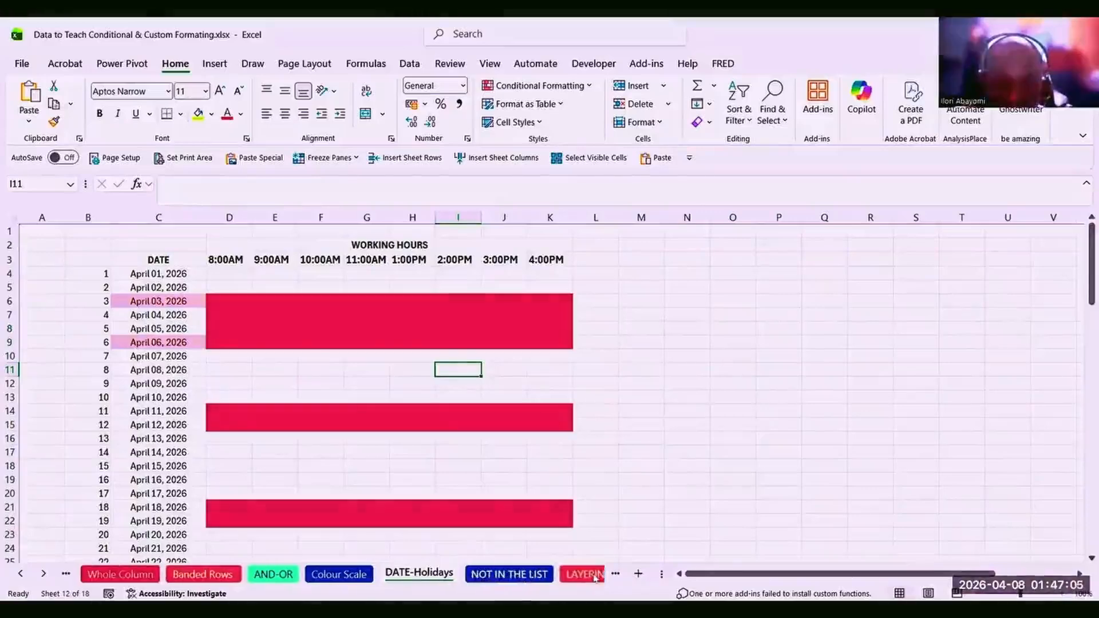
left_click(525, 575)
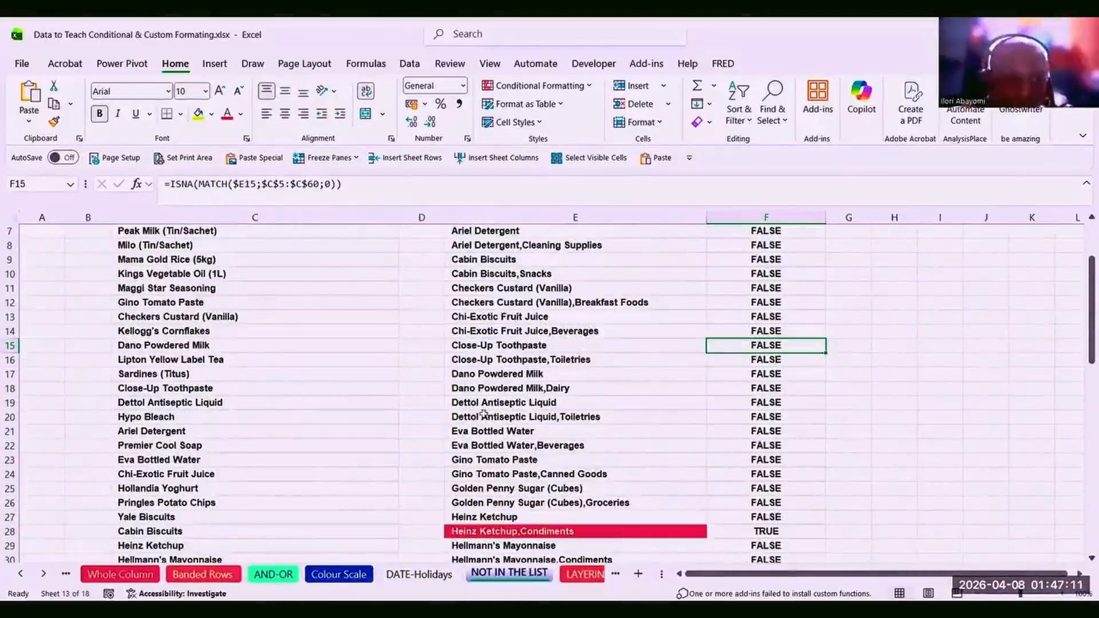
left_click(489, 433)
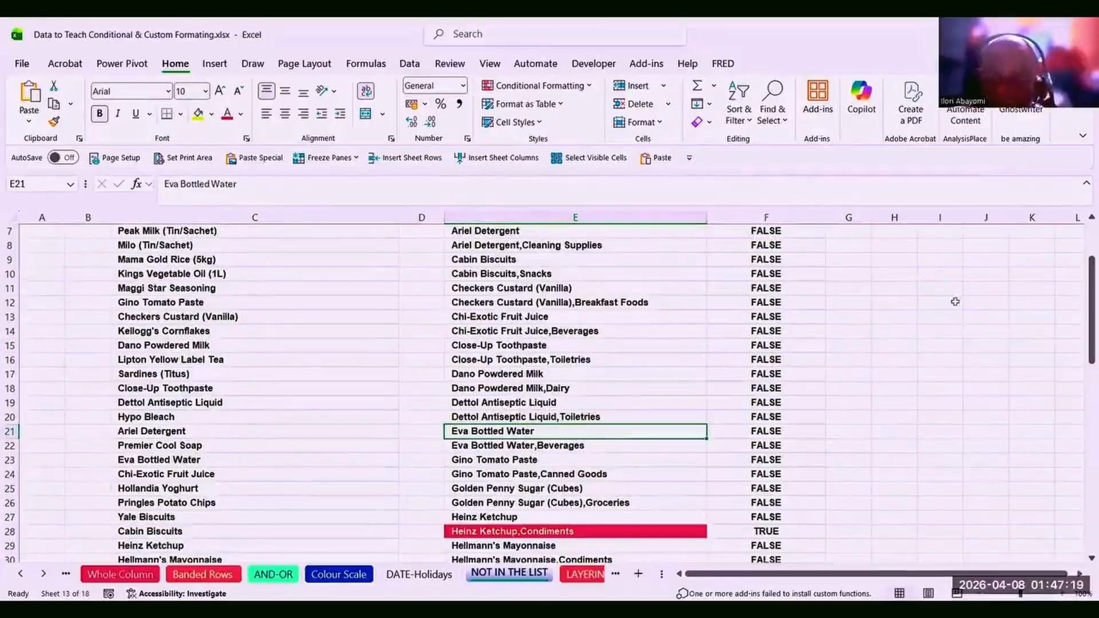
scroll(1082, 233, "up", 2)
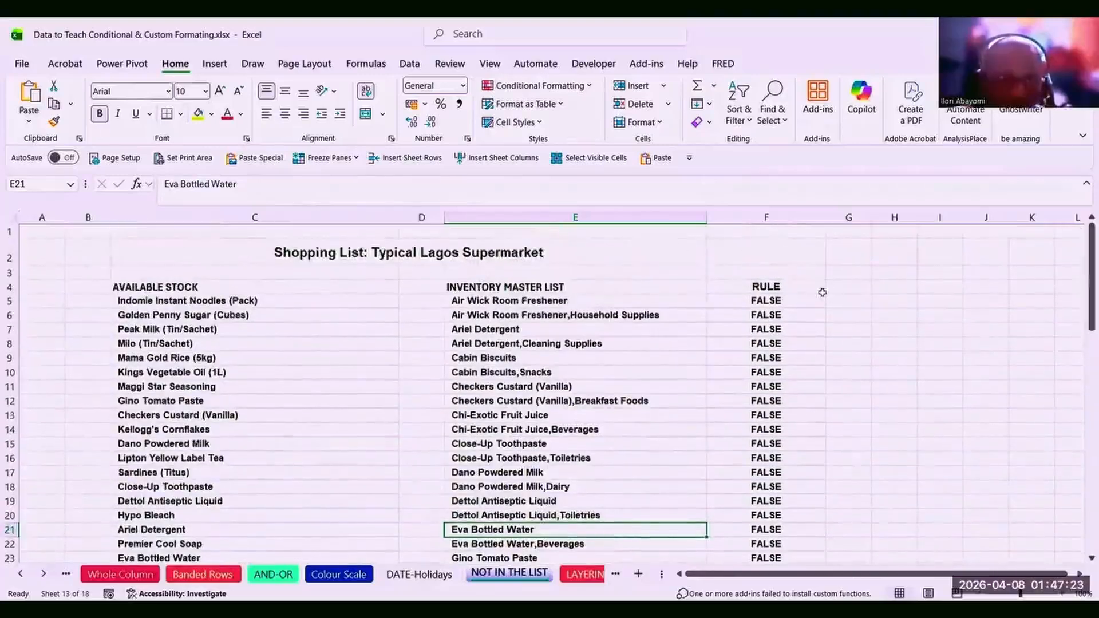
left_click(534, 356)
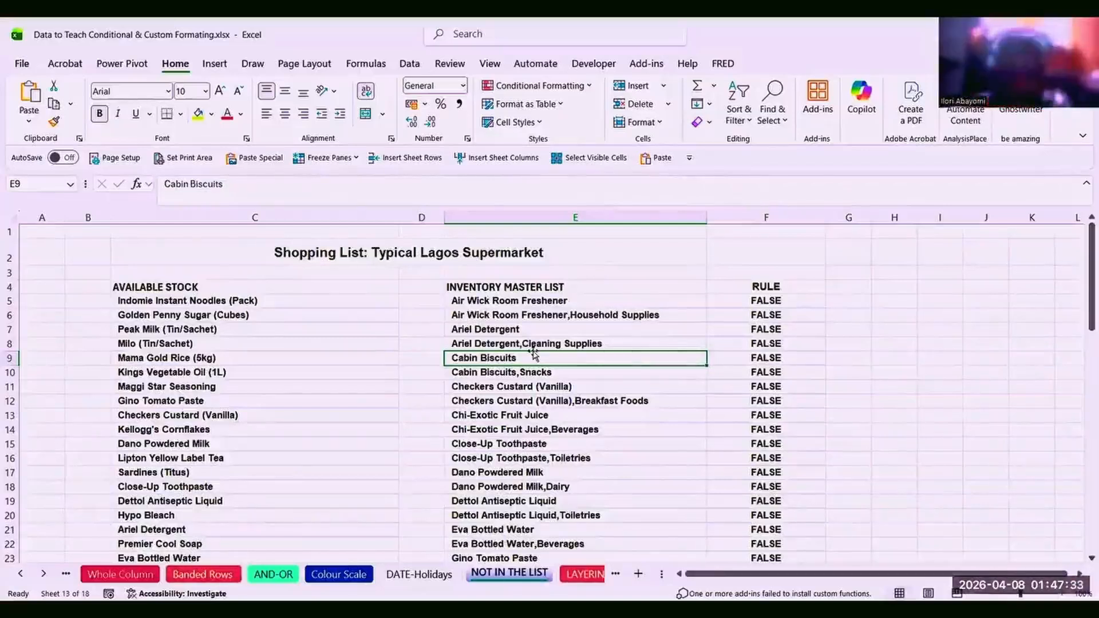
Check the ISNA MATCH rule in F5, then select the inventory list E5:E64.
left_click(754, 299)
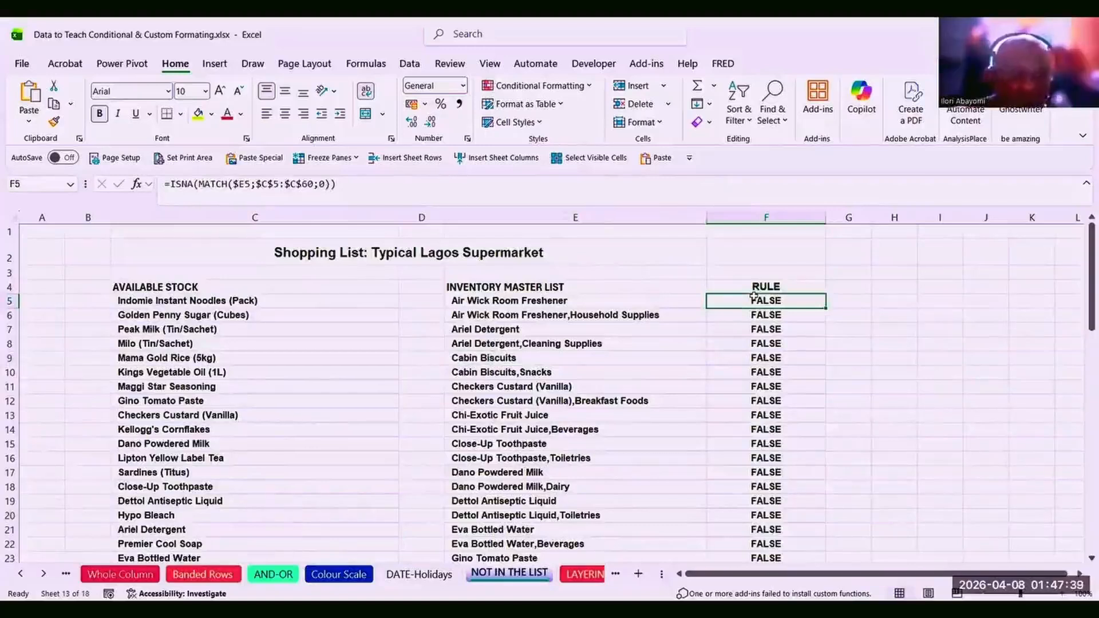
left_click(488, 302)
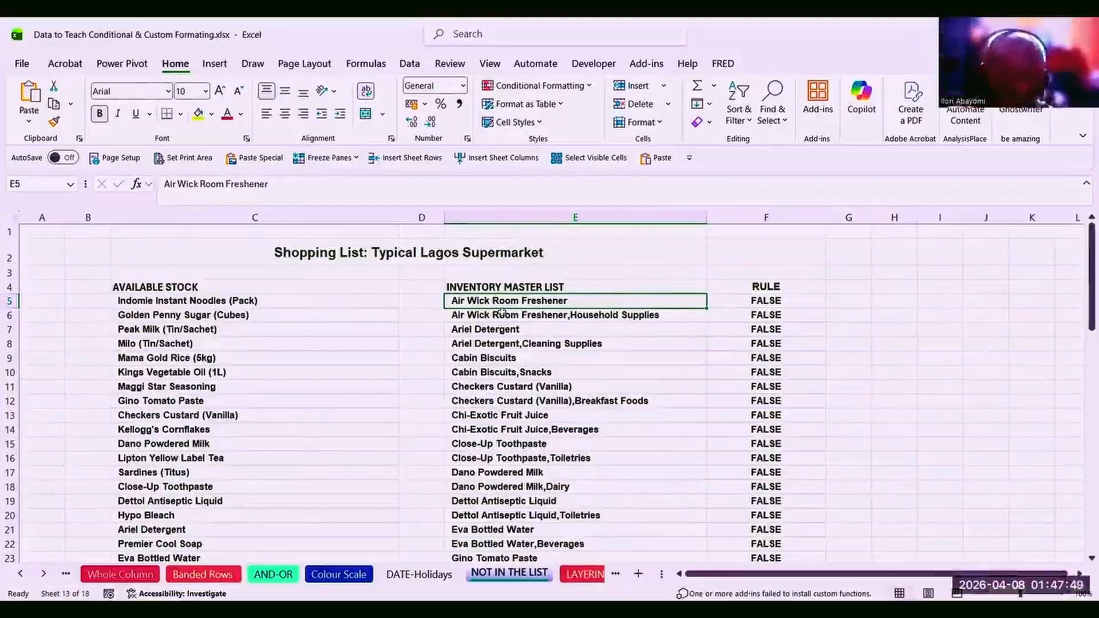
key("ctrl+shift+Down")
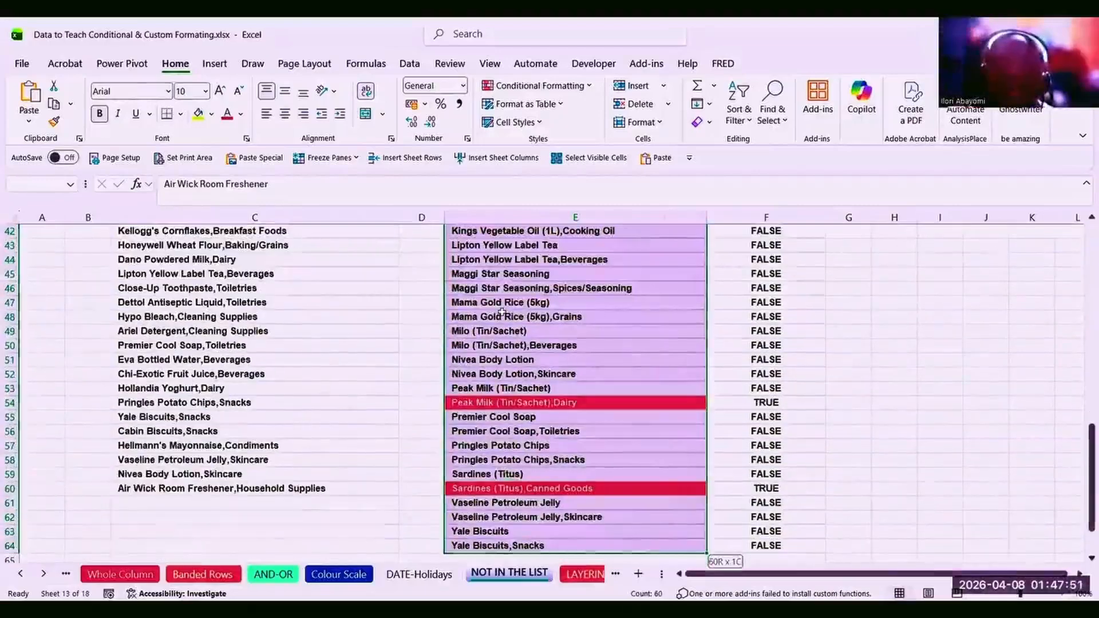
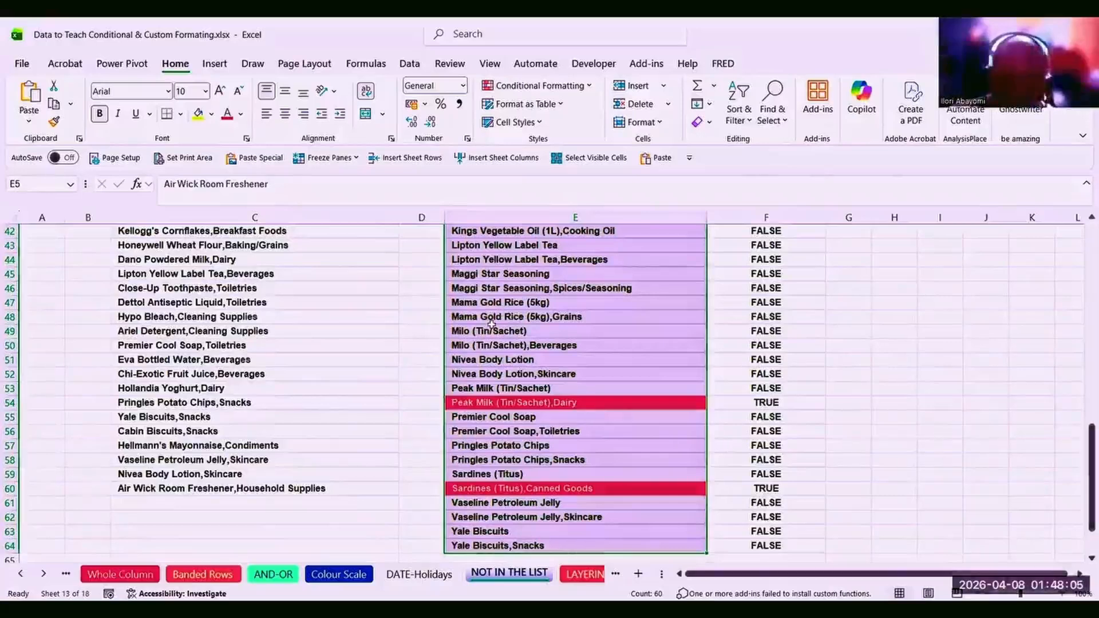
Point out available stock items such as Golden Penny Sugar, Maggi Star Seasoning and Gino Tomato Paste.
key("Up")
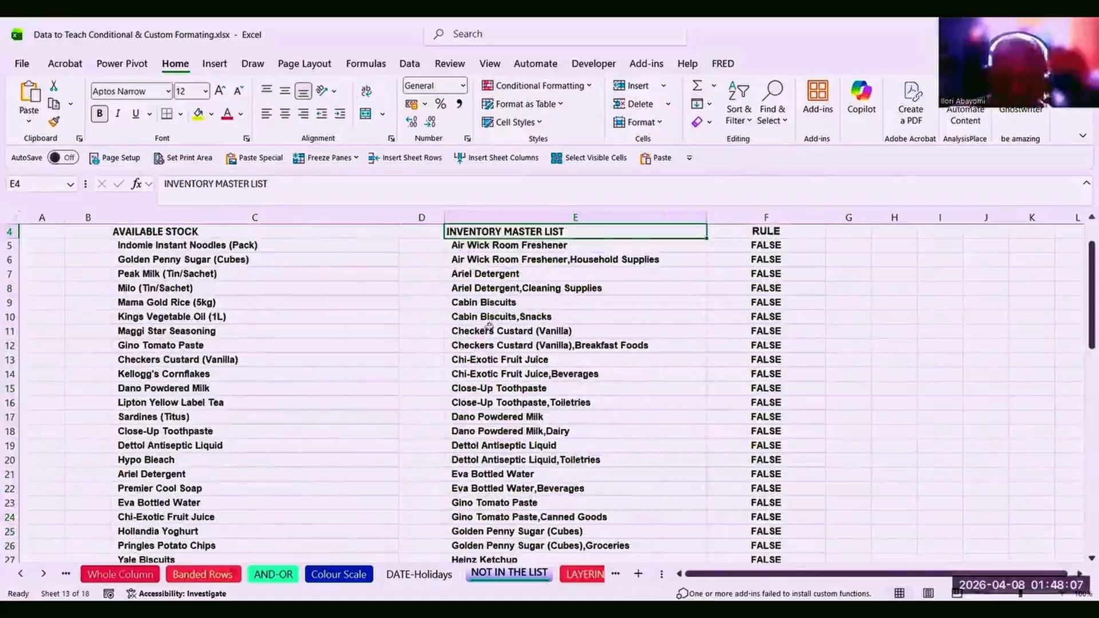
left_click(575, 291)
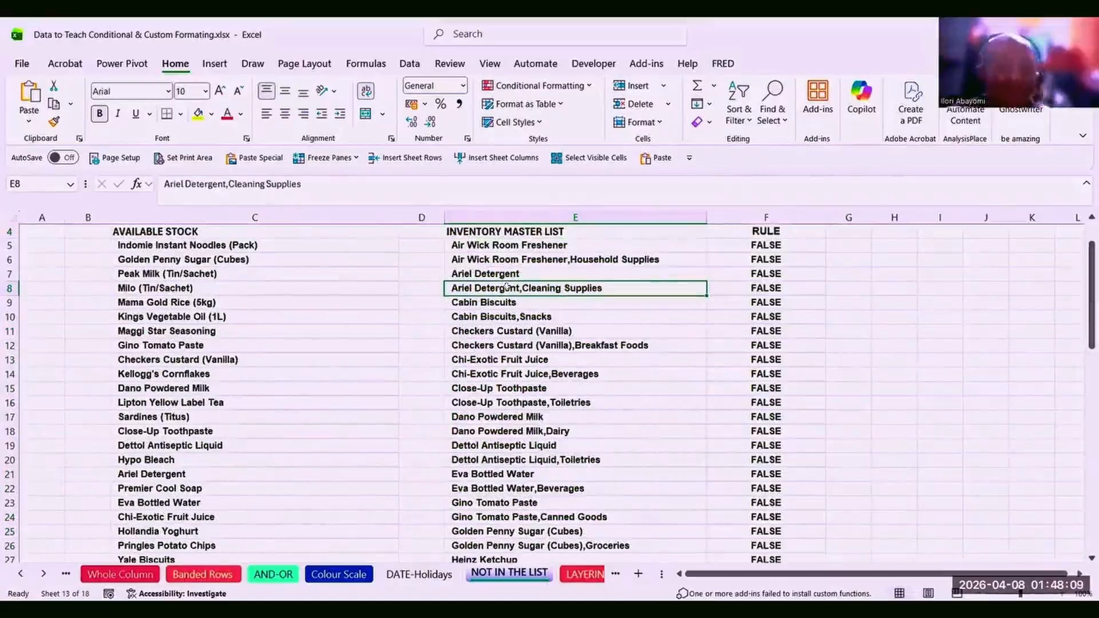
left_click(163, 246)
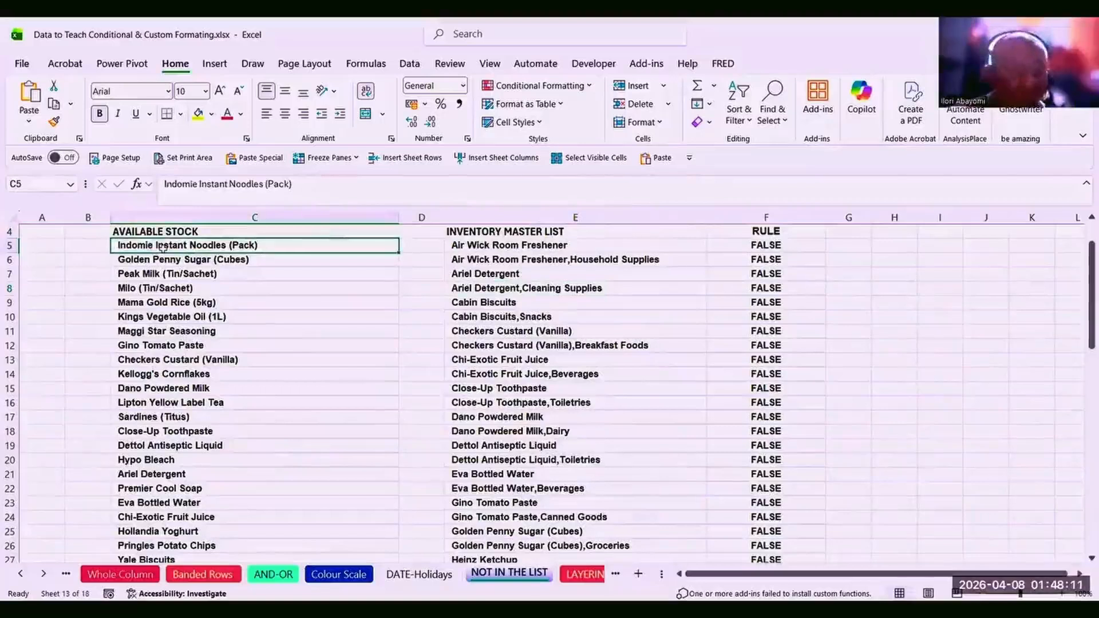
left_click(163, 261)
left_click(171, 331)
left_click(164, 377)
left_click(159, 301)
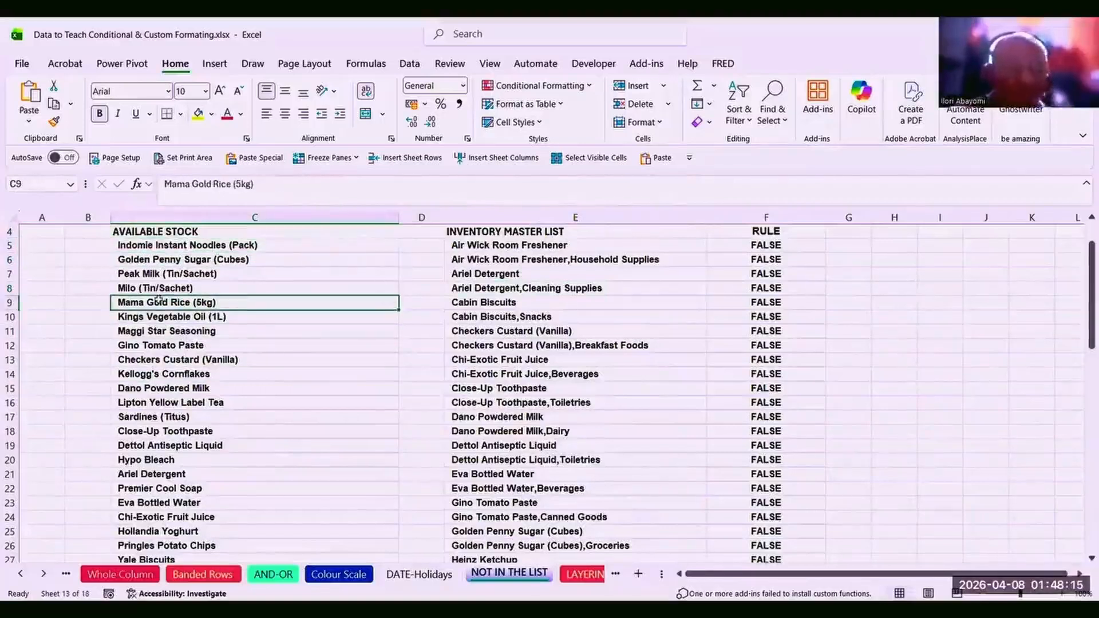
left_click(163, 332)
left_click(161, 344)
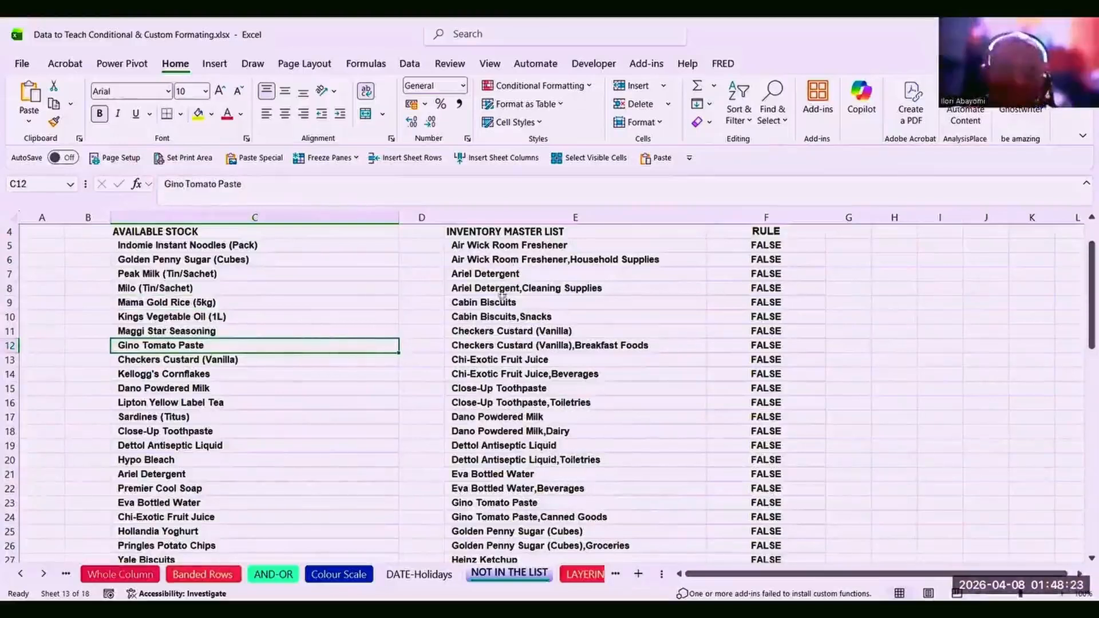
Compare Hypo Bleach with master-list entries Checkers Custard, Air Wick Room Freshener and Ariel Detergent.
left_click(173, 460)
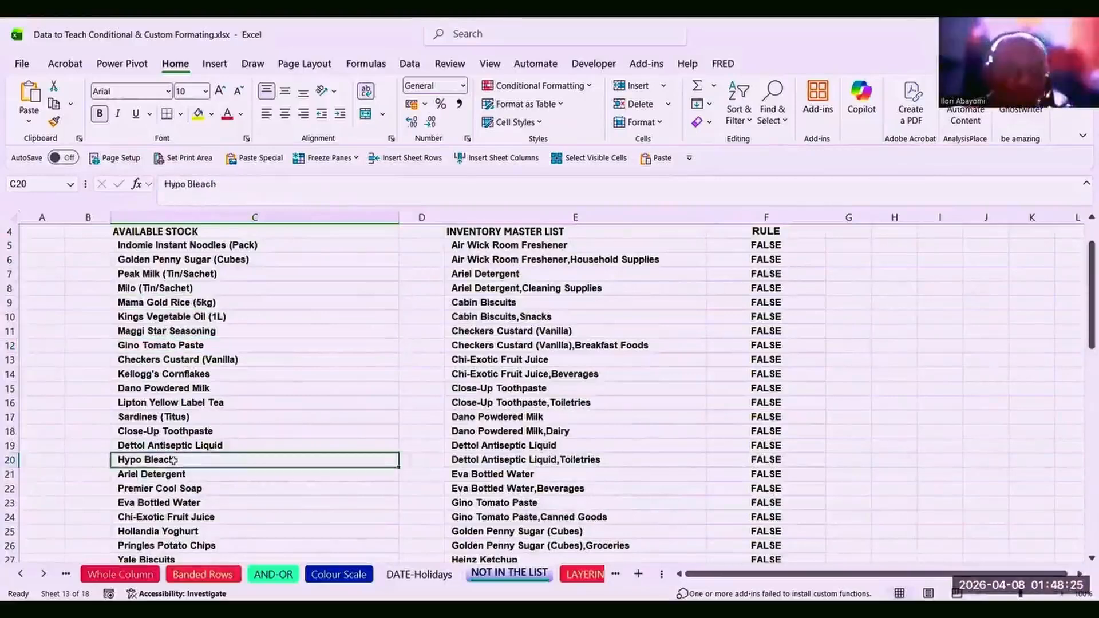
left_click(550, 337)
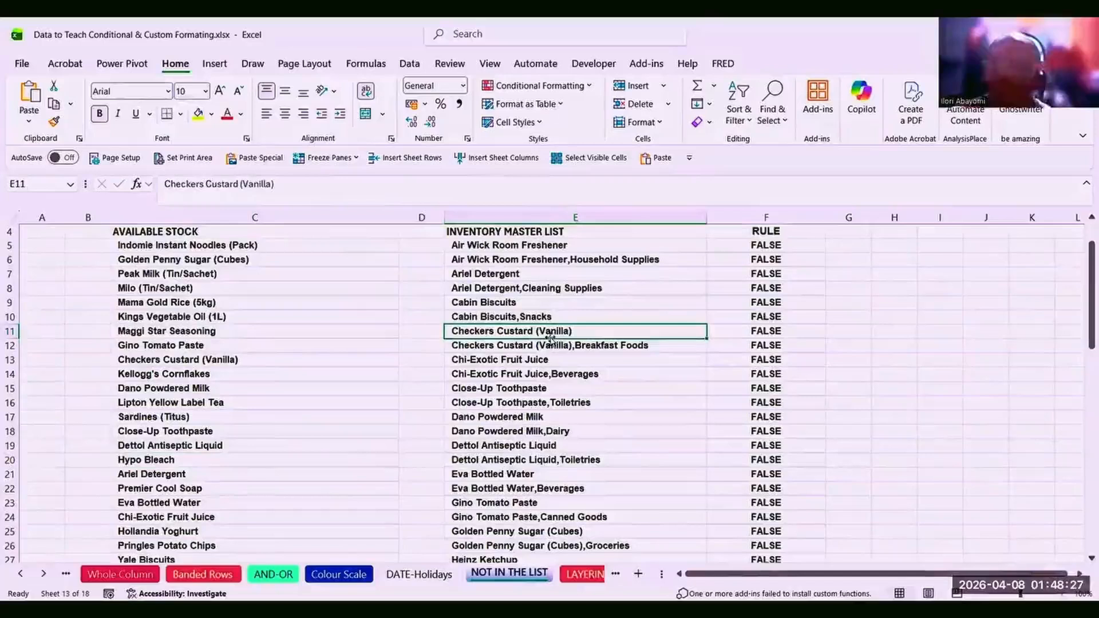
left_click(537, 249)
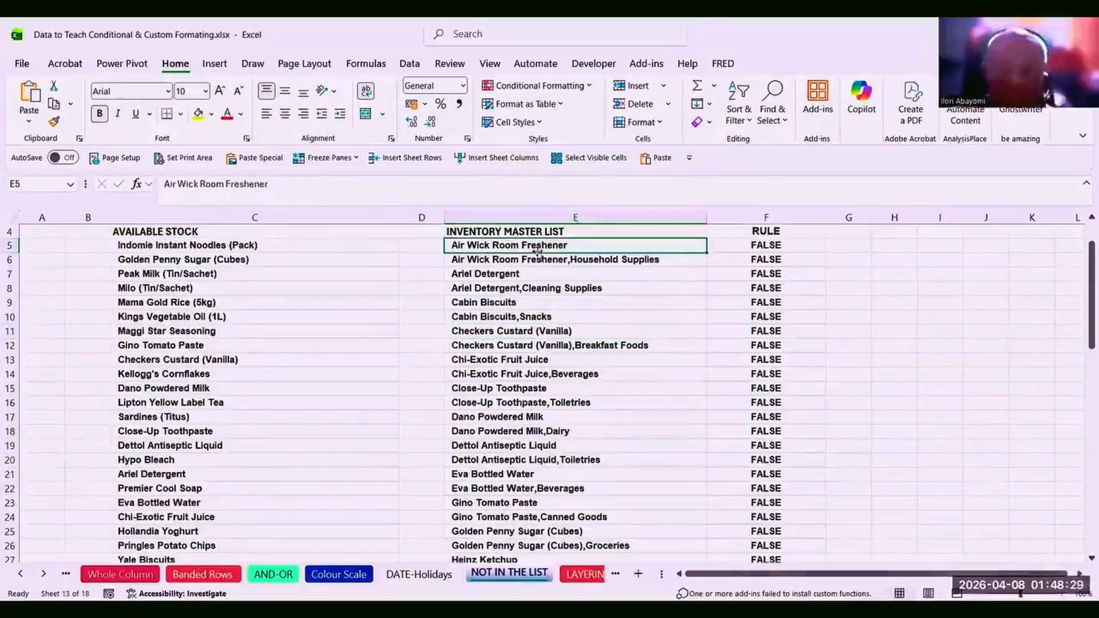
left_click(542, 278)
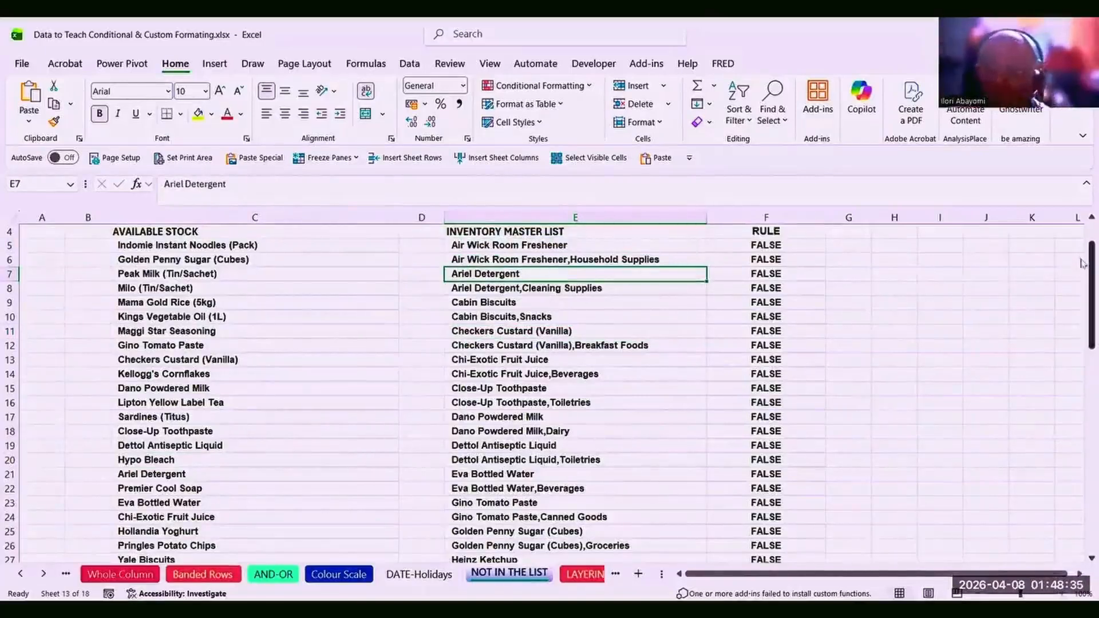
left_click_drag(1092, 263, 1090, 241)
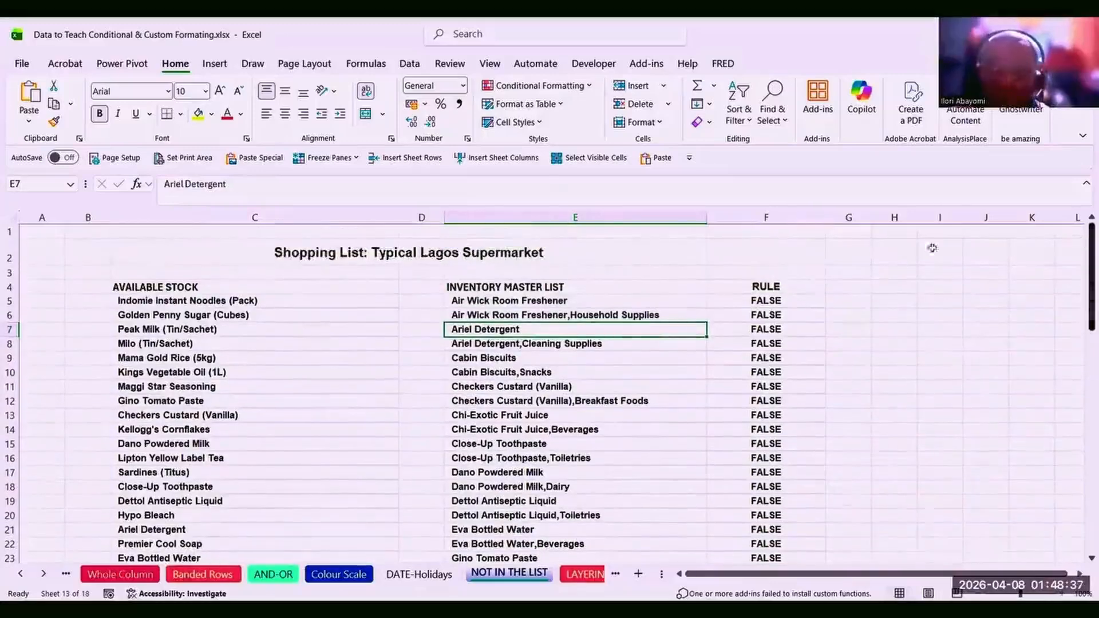
Check the F5 formula, then clear the conditional formatting rules from master list E5:E64.
left_click(763, 302)
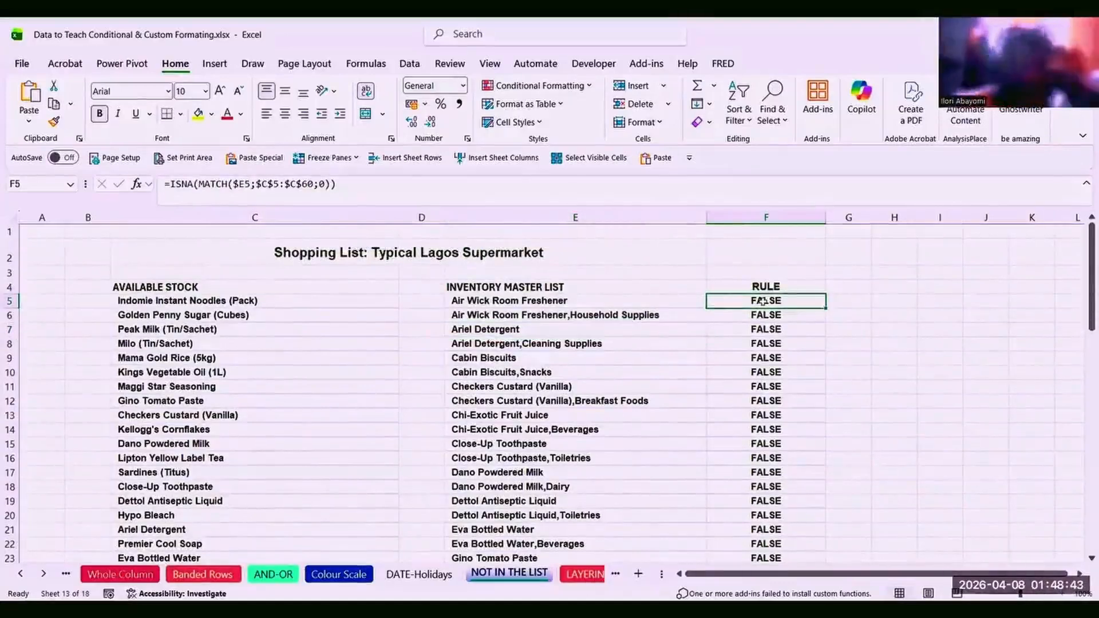
left_click(520, 299)
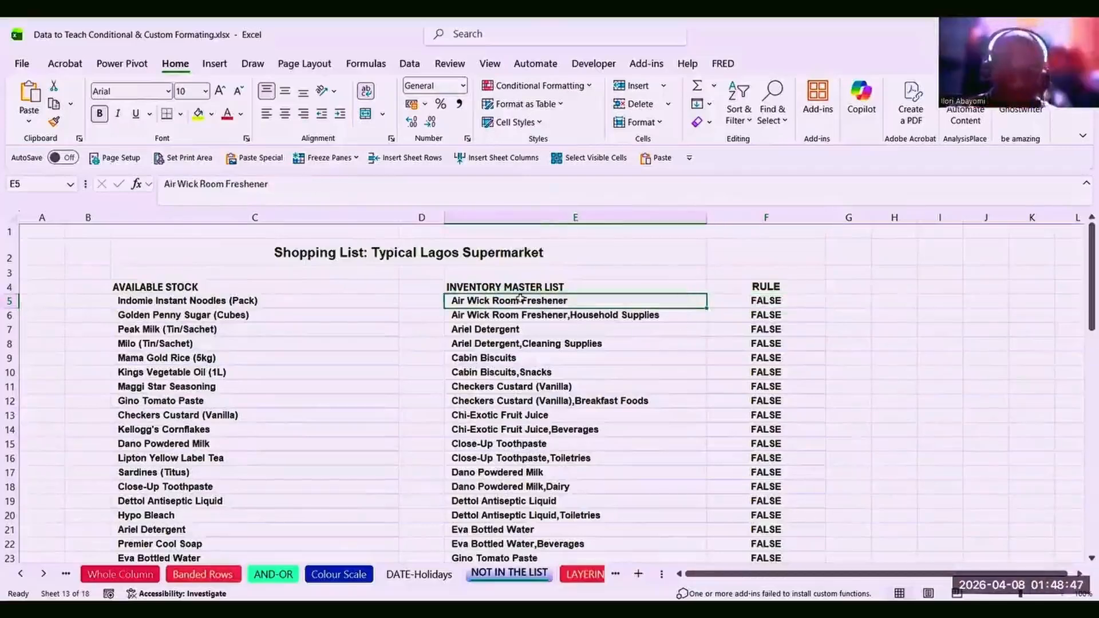
key("ctrl+shift+Down")
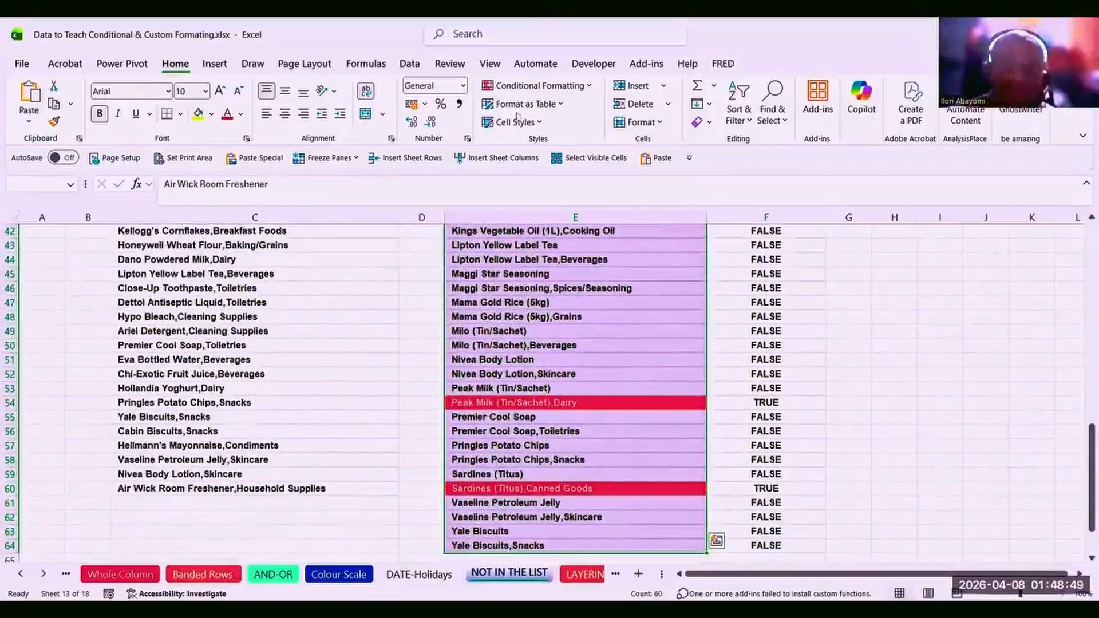
left_click(590, 88)
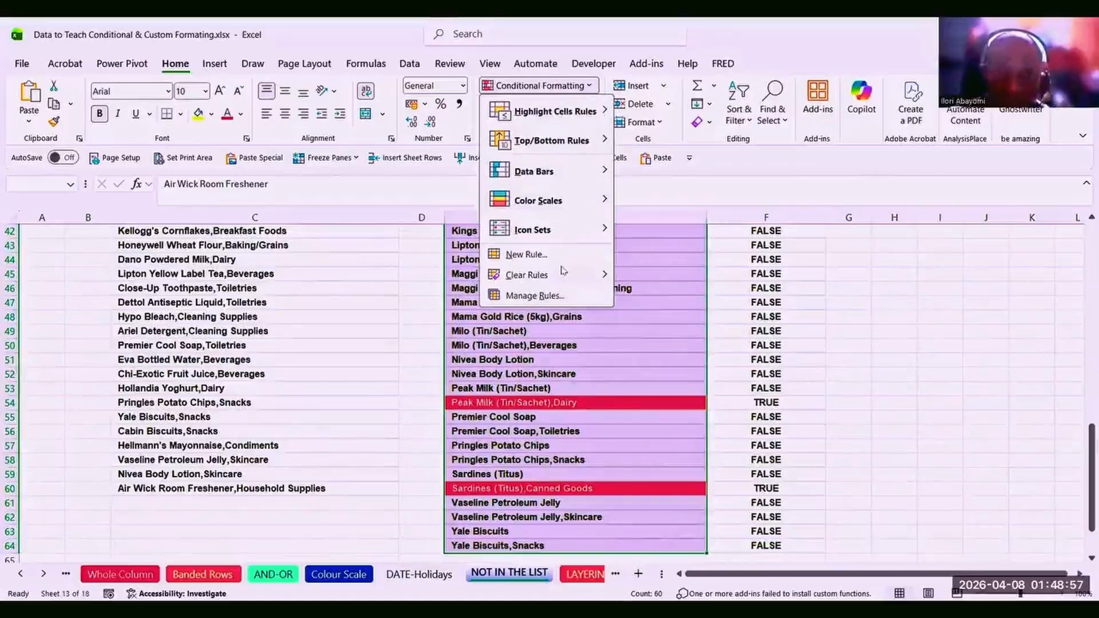
mouse_move(564, 272)
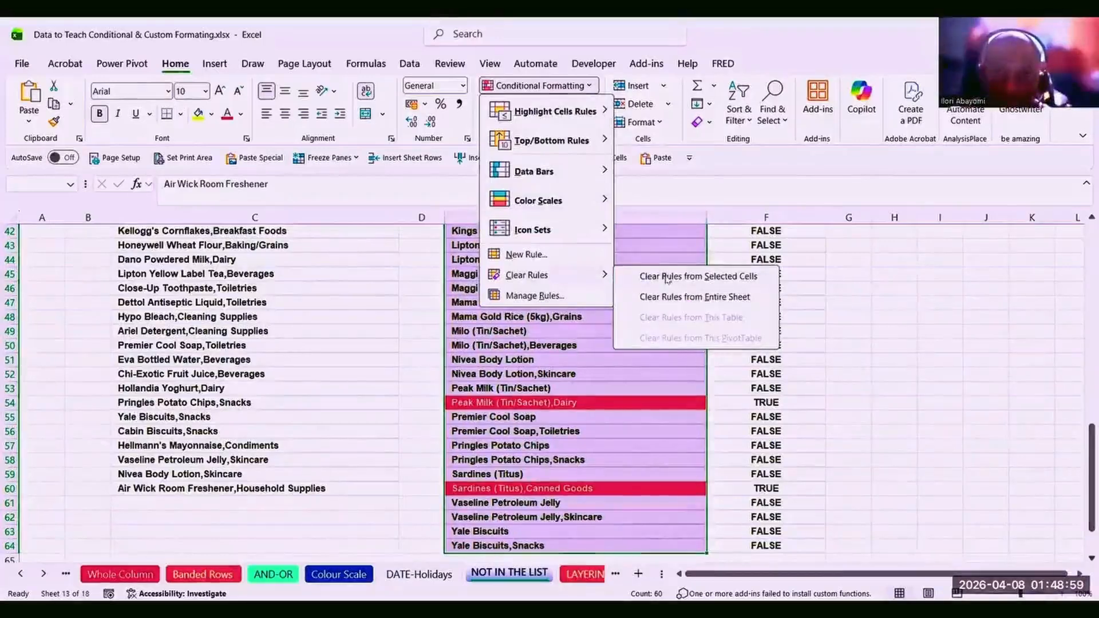
left_click(667, 277)
Review Maggi Star Seasoning and Lipton Yellow Label Tea, then return to RULE cell F5.
left_click(593, 273)
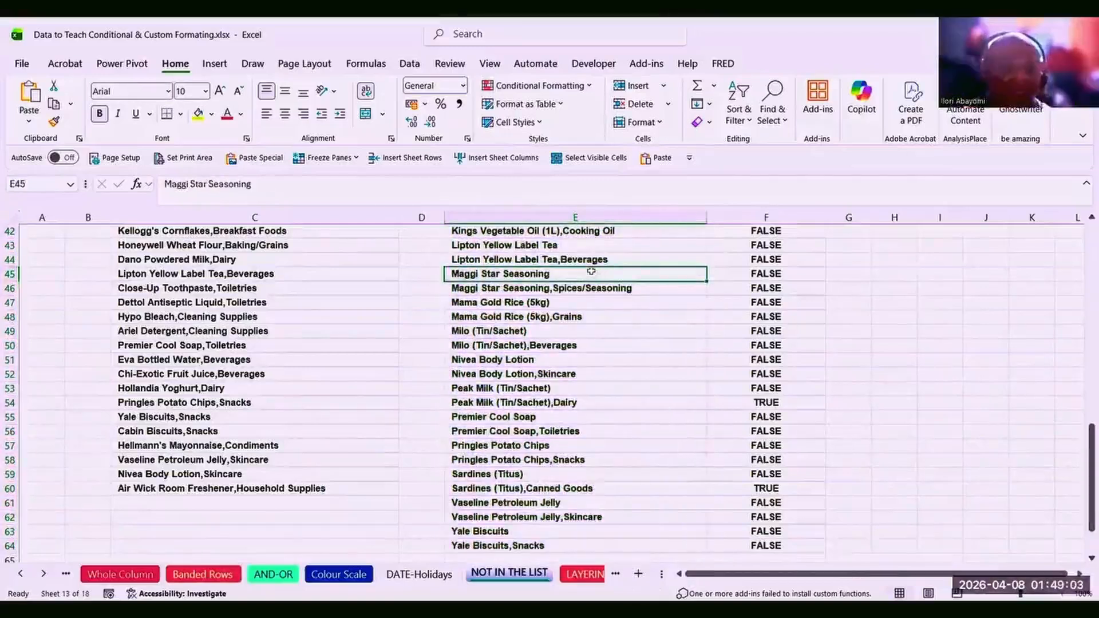
left_click(549, 247)
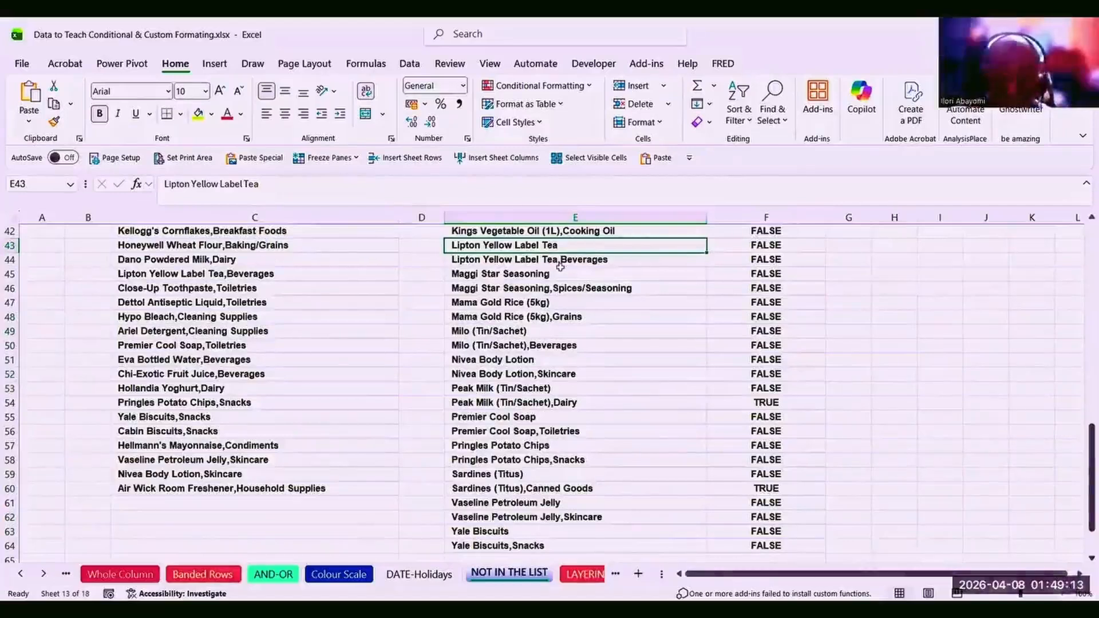
key("Up")
key("Up")
key("Up")
key("Up")
key("Up")
key("Up")
key("Up")
key("Up")
key("Up")
key("Up")
key("Up")
key("Up")
key("Up")
key("Up")
key("Up")
key("Up")
key("Up")
key("Up")
key("Up")
key("Up")
key("Up")
key("Up")
key("Up")
key("Up")
key("Up")
key("Up")
key("Up")
key("Up")
key("Up")
key("Up")
key("Up")
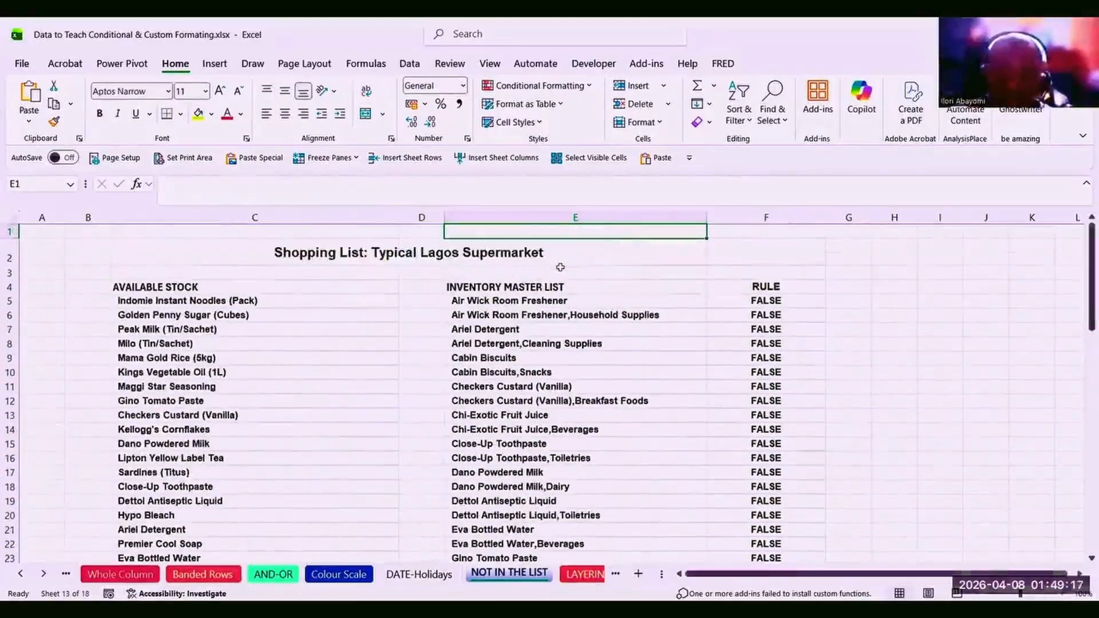
left_click(759, 300)
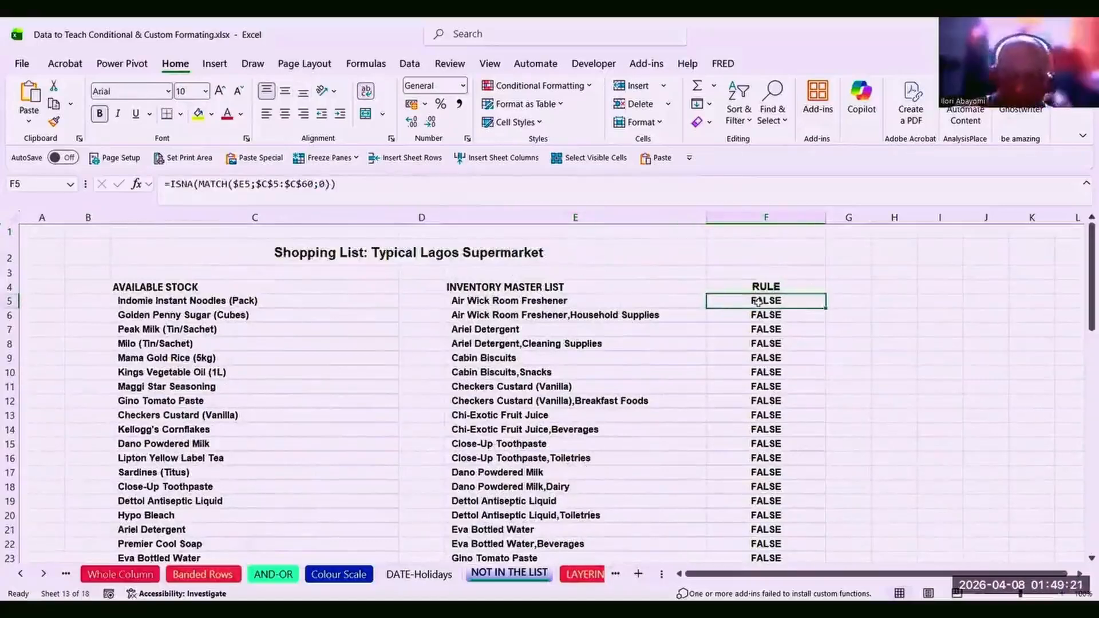
Delete the old RULE formulas from F5:F64.
key("Delete")
left_click(758, 315)
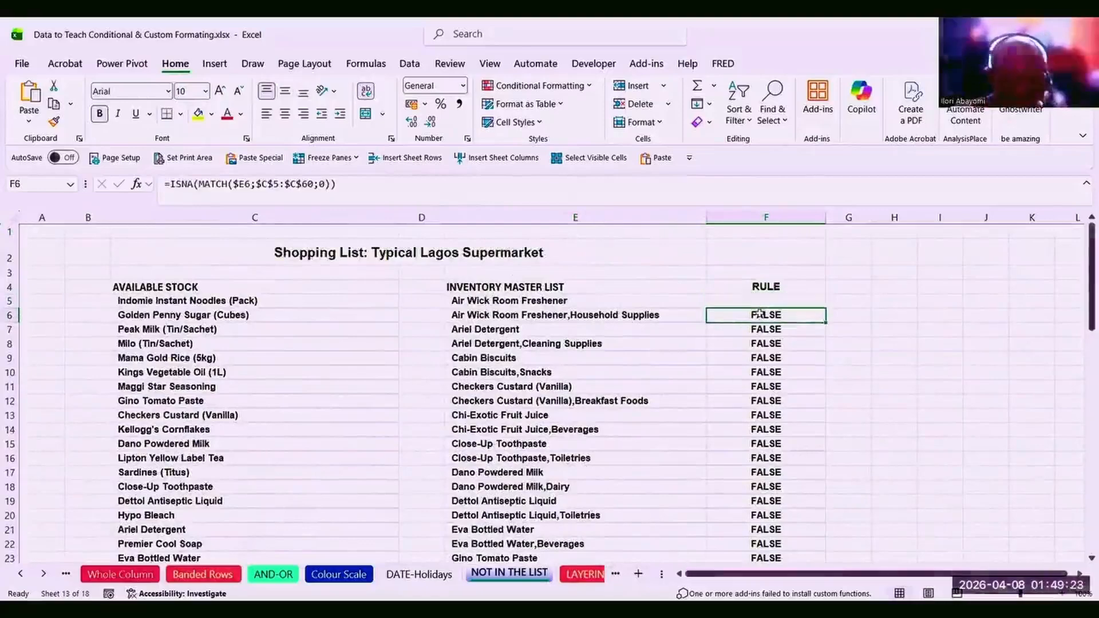
key("ctrl+shift+Down")
key("Delete")
scroll(758, 314, "up", 14)
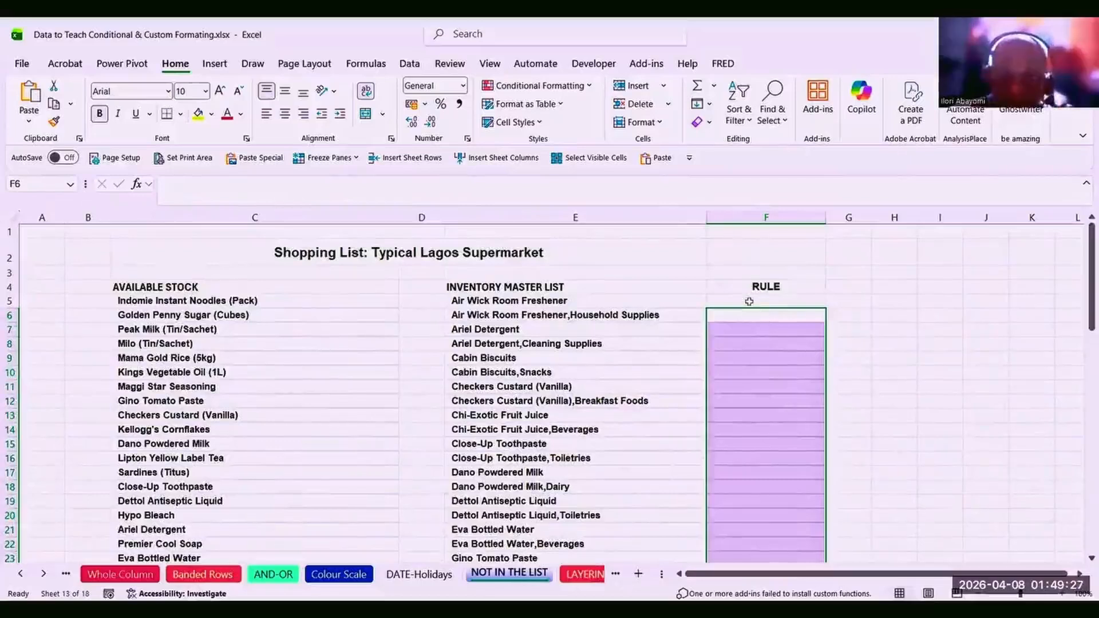
Begin a MATCH formula in F5 using Peak Milk (Tin/Sachet) as lookup, then cancel it.
left_click(749, 302)
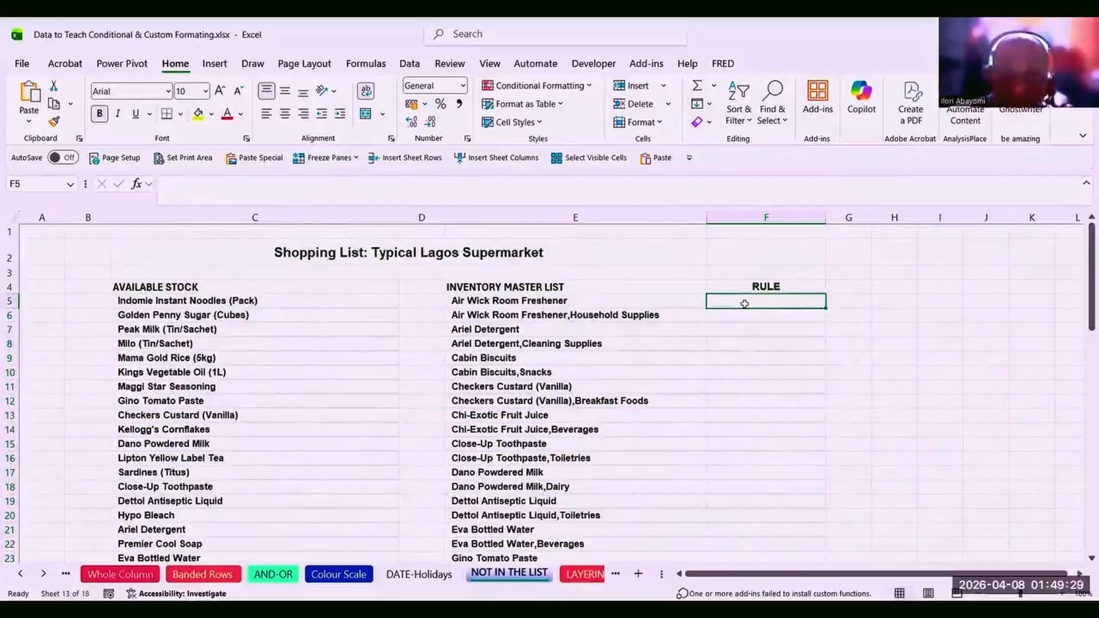
type("=")
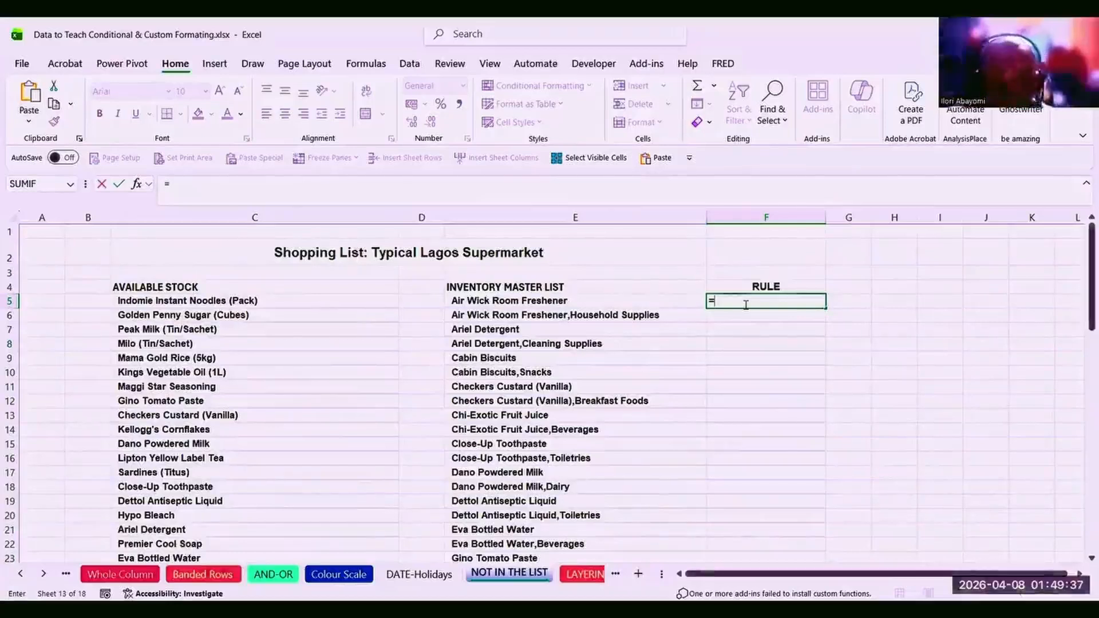
type("MATCH(")
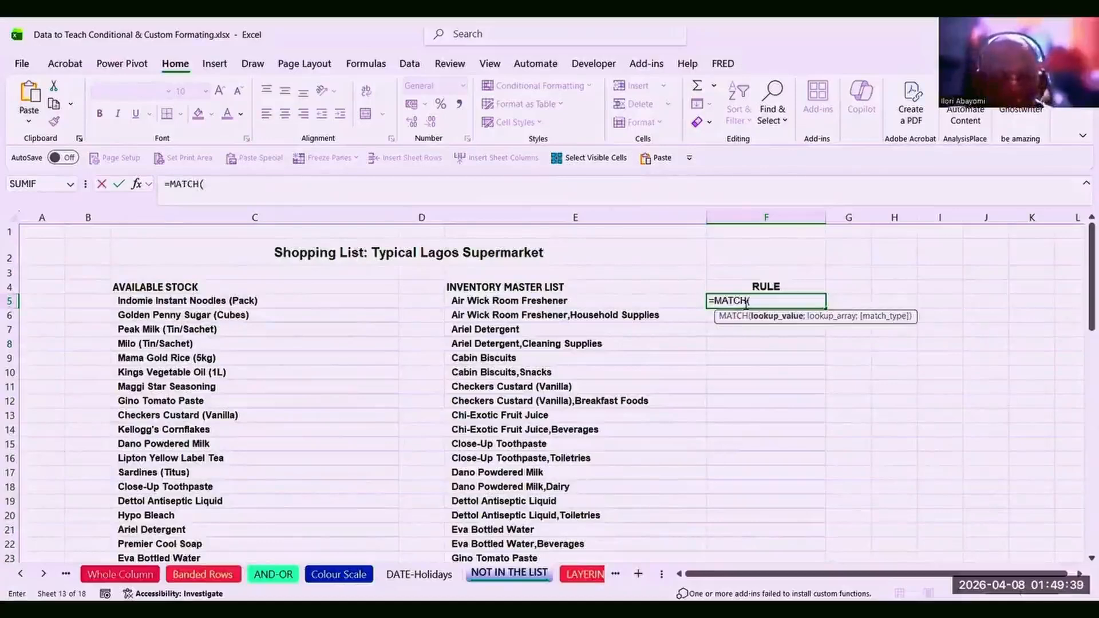
left_click(223, 329)
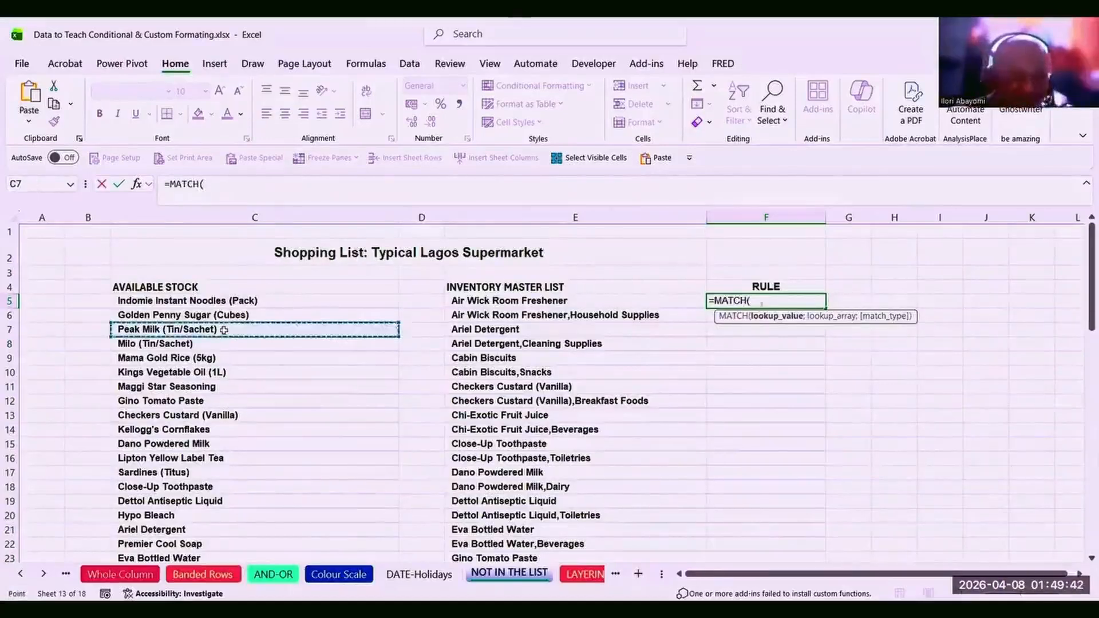
key("Escape")
Review the available stock list from C5 down, then start typing =MATCH in F5.
left_click(167, 342)
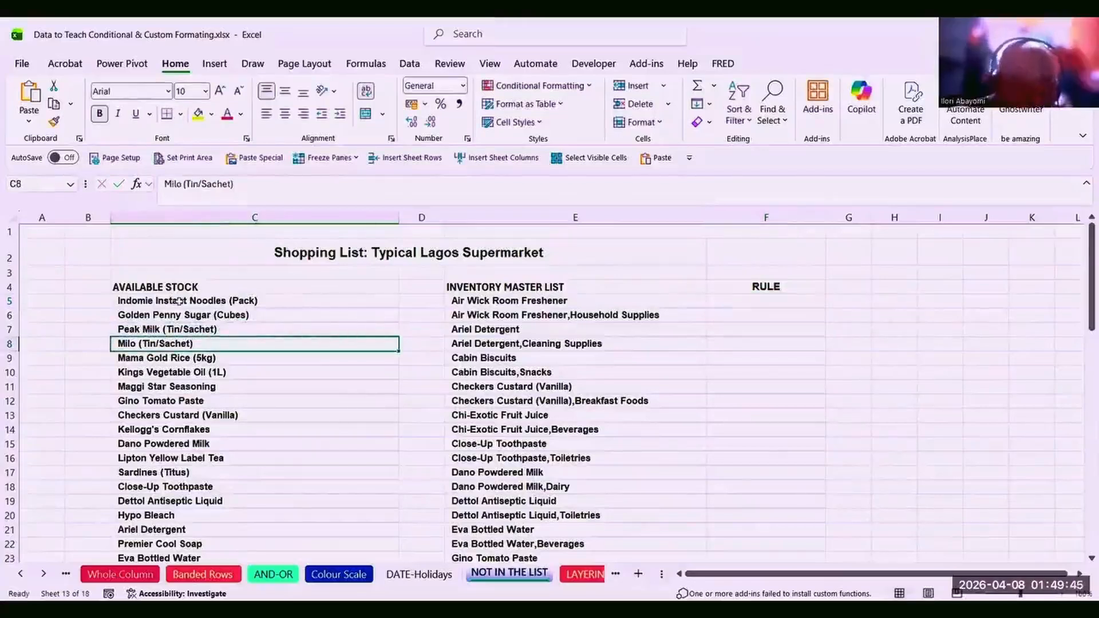
left_click(179, 302)
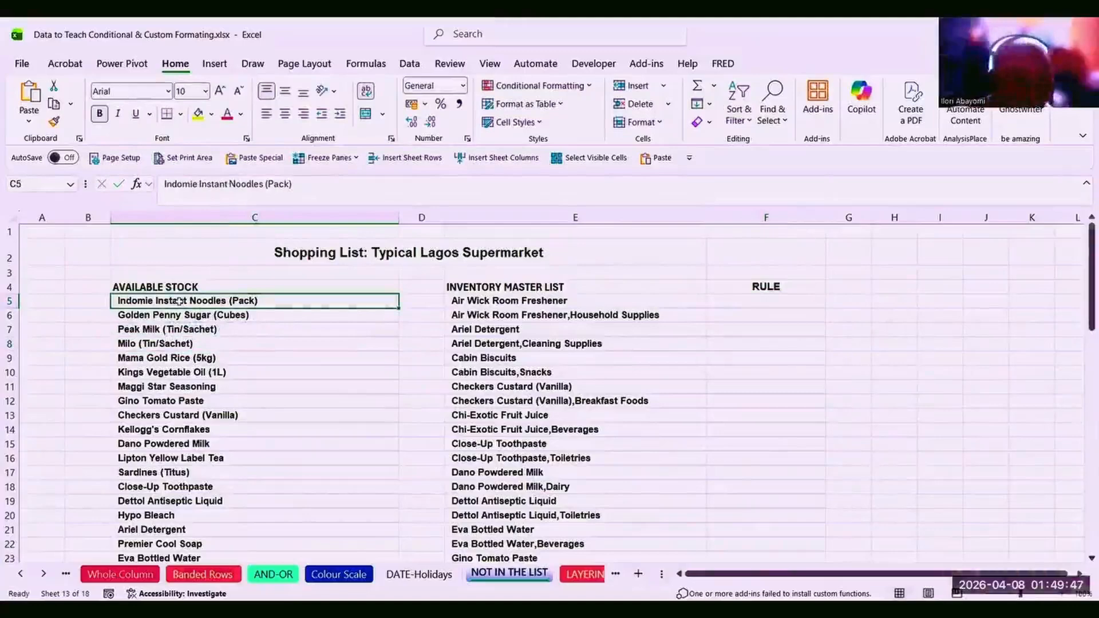
key("ctrl+shift+Down")
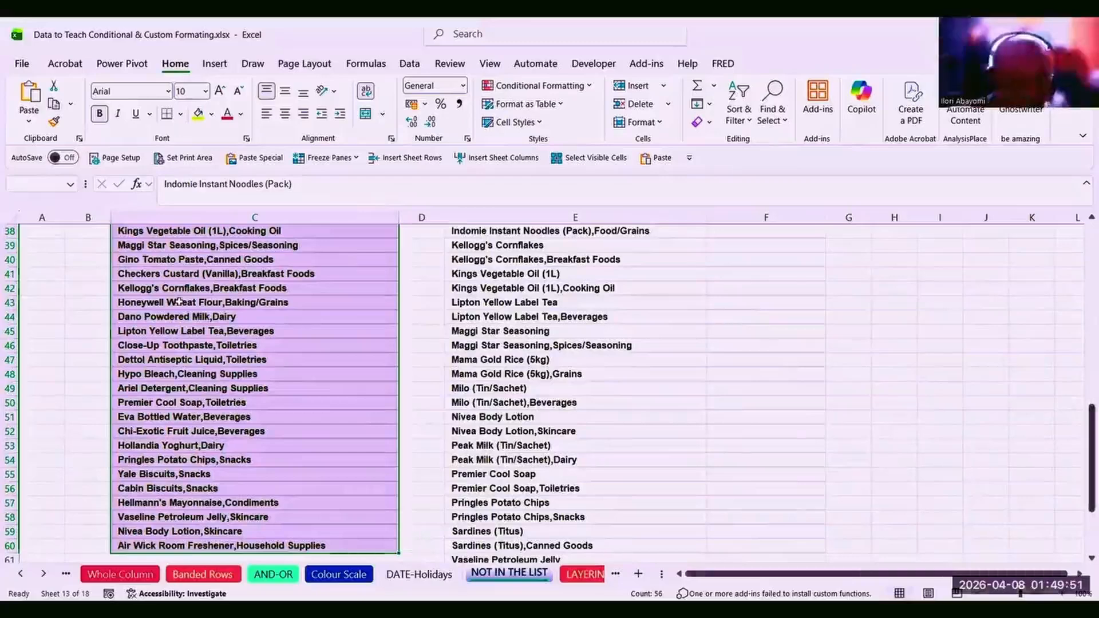
scroll(179, 301, "up", 12)
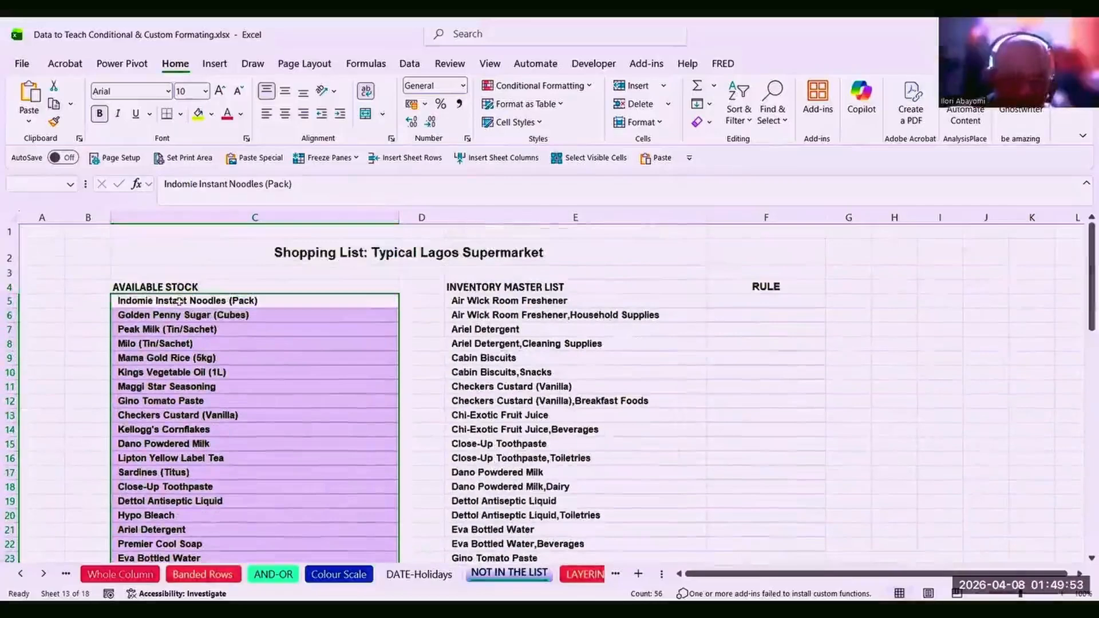
left_click(162, 329)
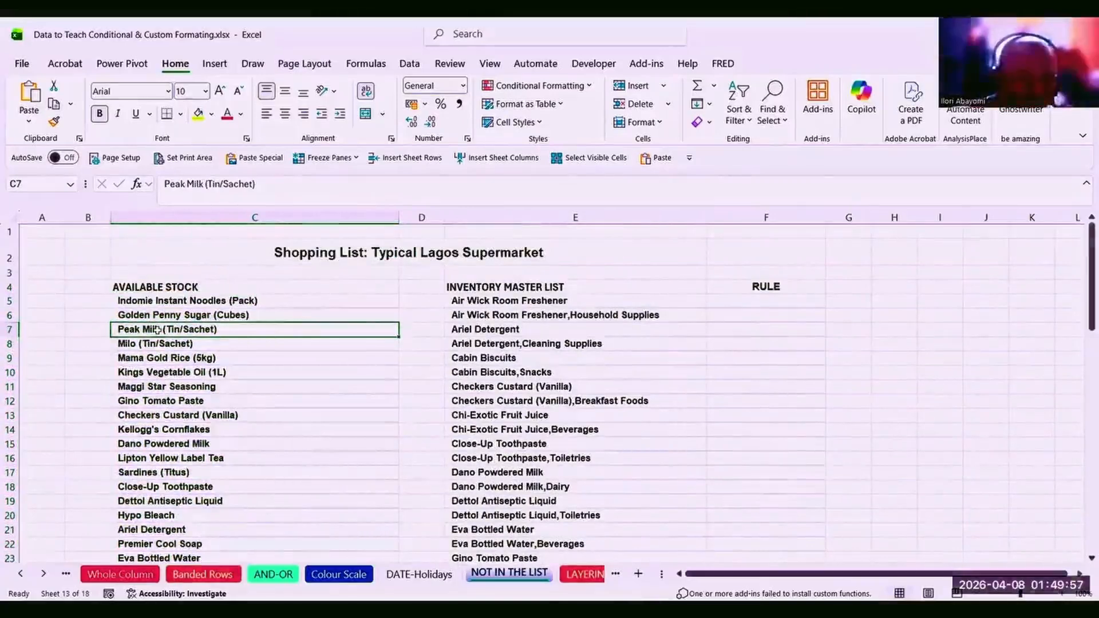
left_click(145, 375)
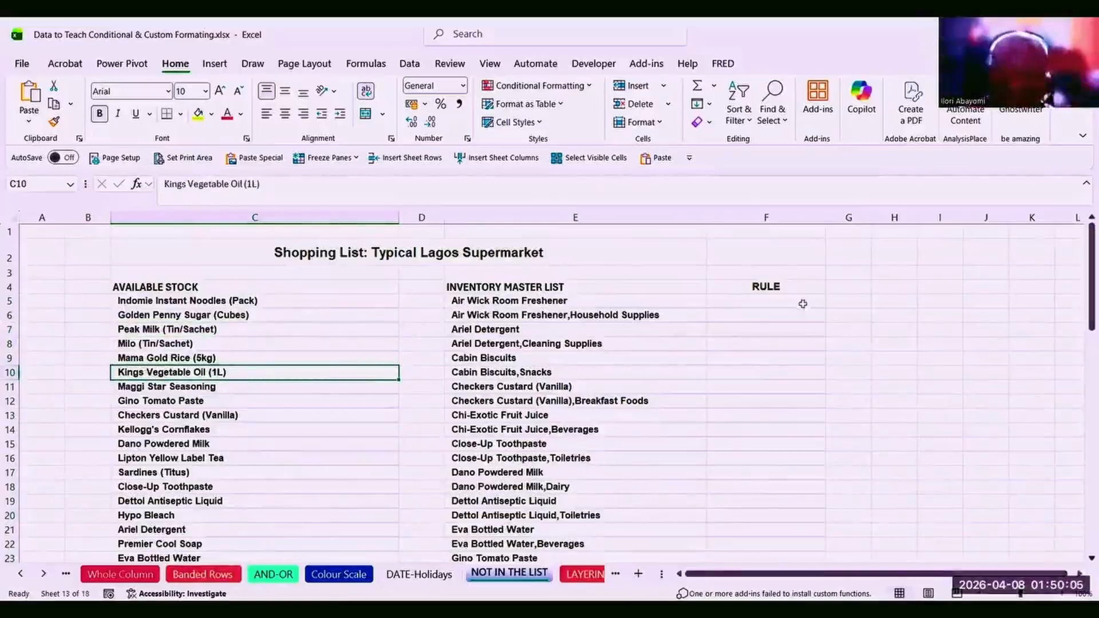
left_click(776, 298)
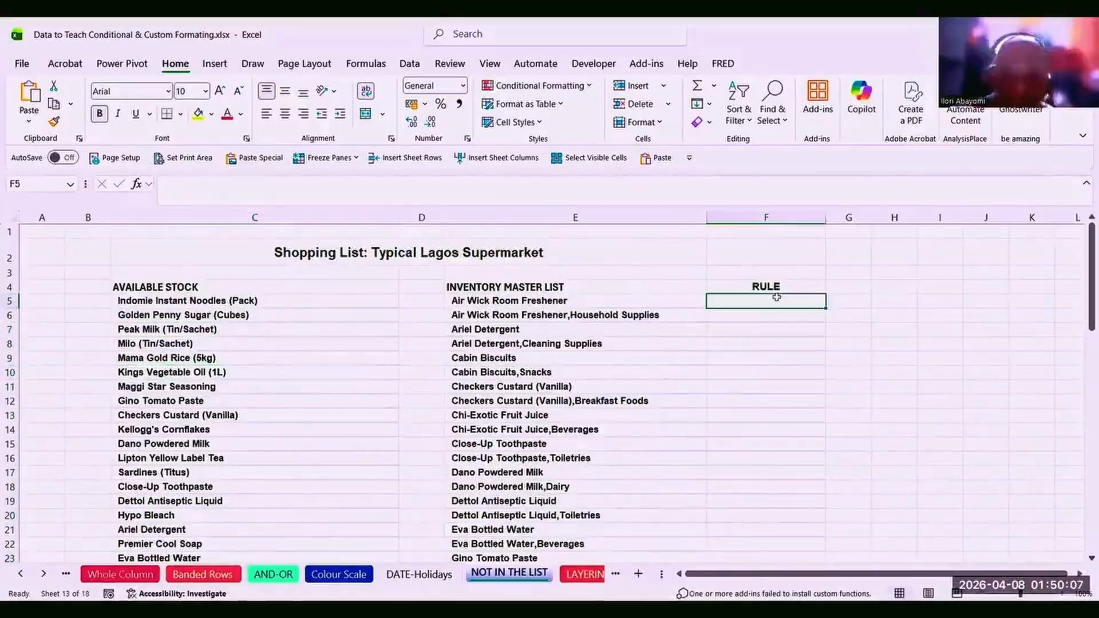
type("=")
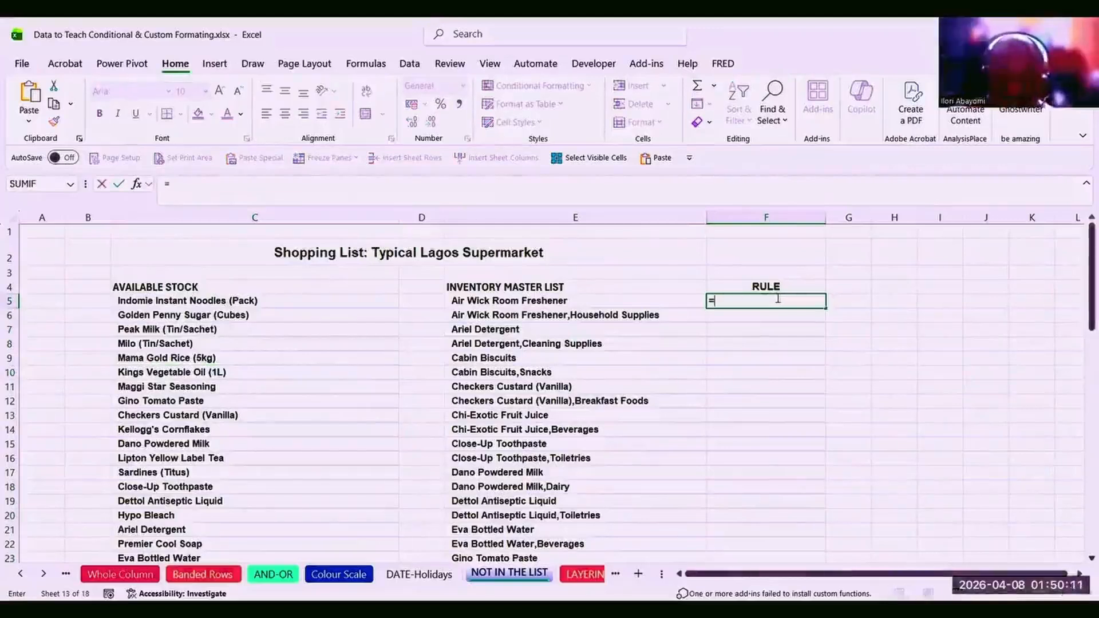
type("MATCH")
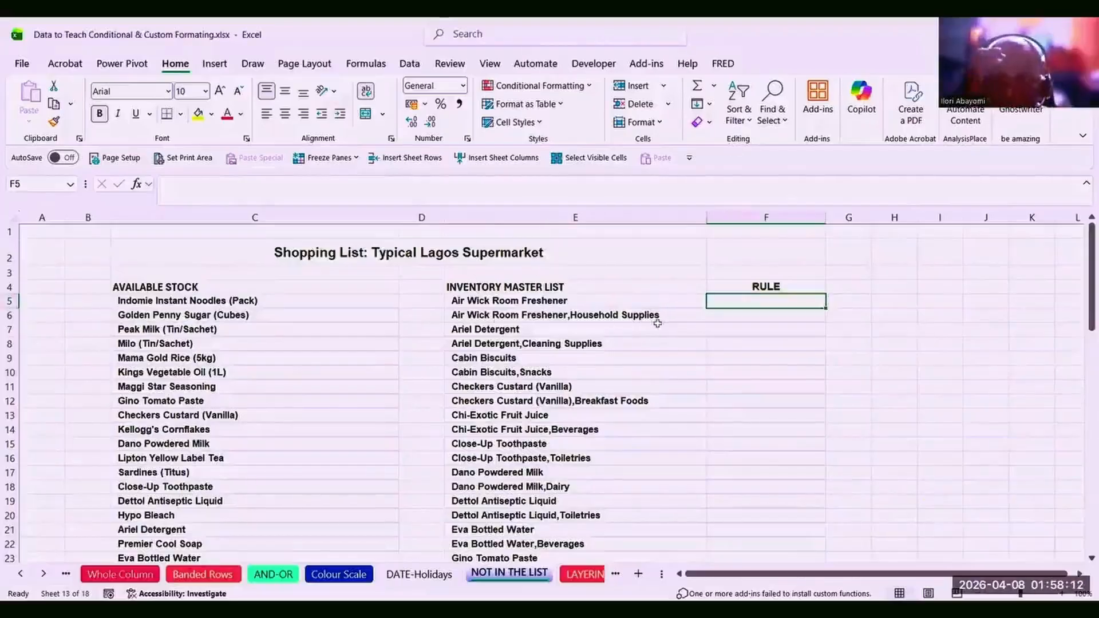
Build the MATCH formula with $E5 as lookup value and absolute range $C$5:$C$59, exact match.
type("=")
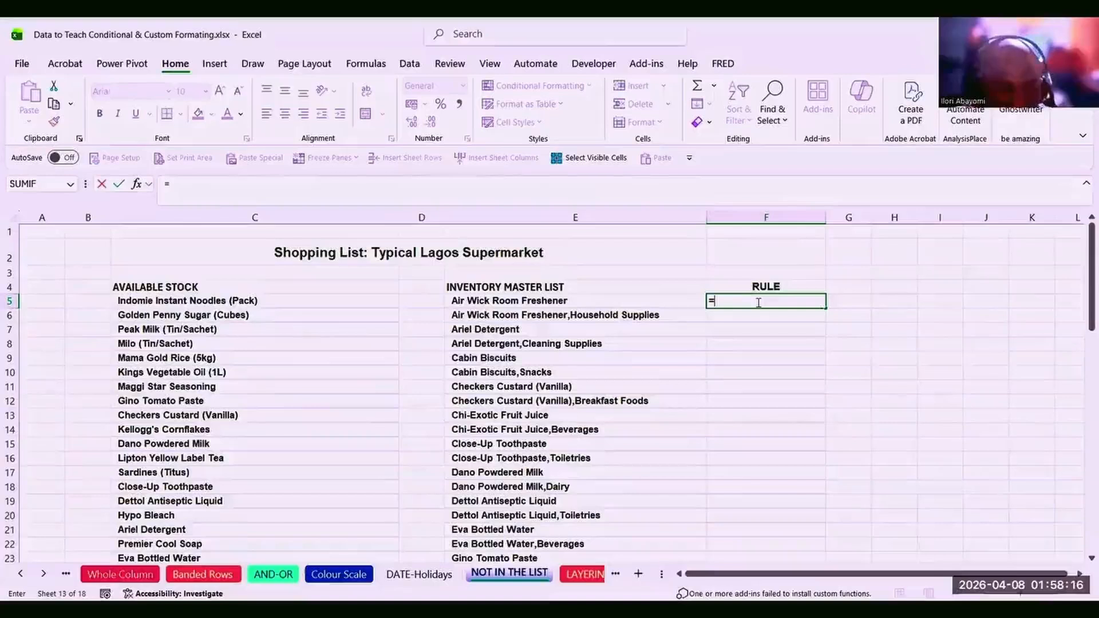
type("MATCH")
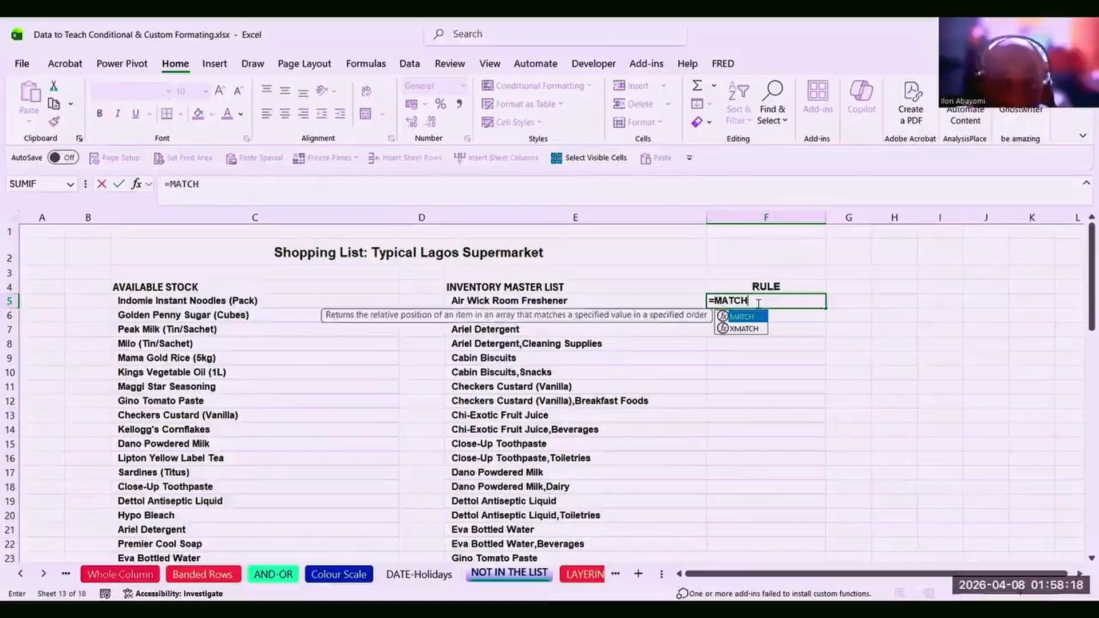
type("(")
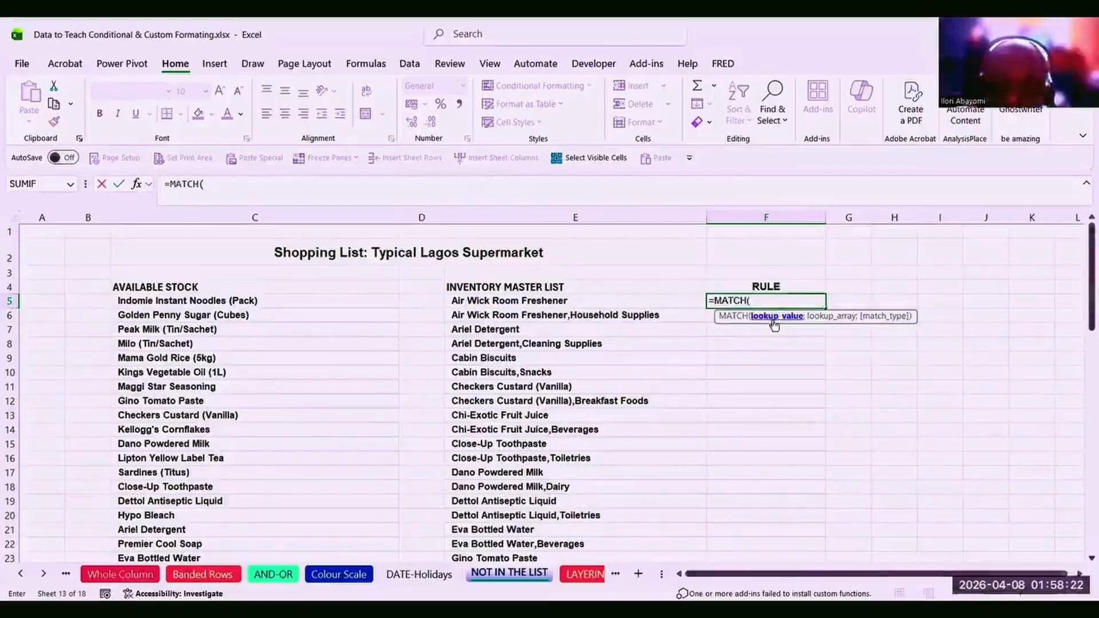
left_click(569, 301)
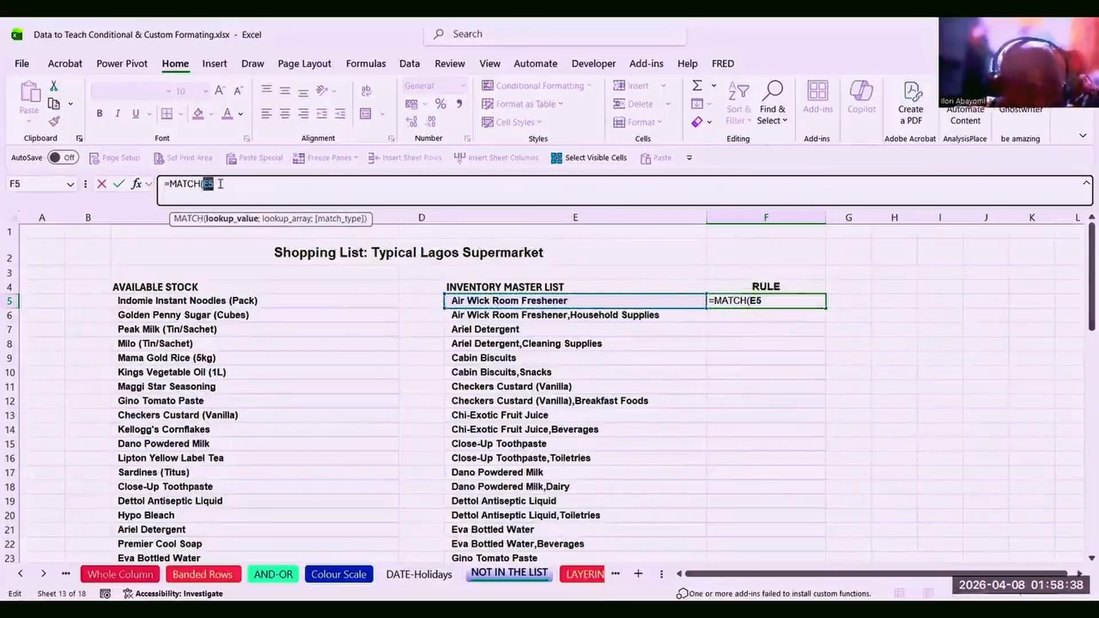
key("F4")
key("F4")
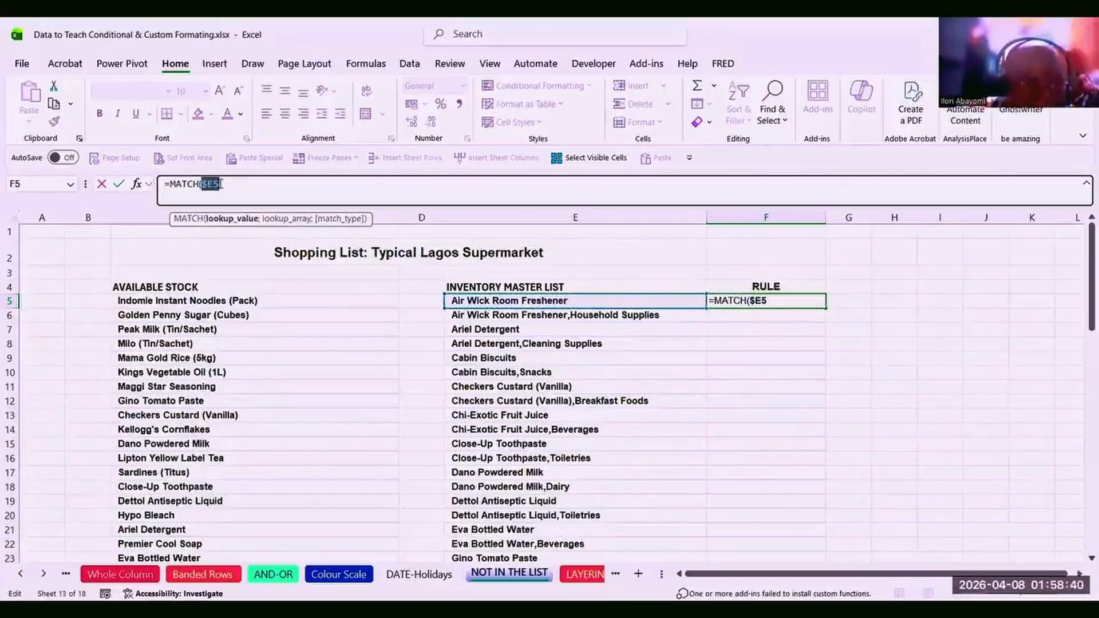
left_click(220, 184)
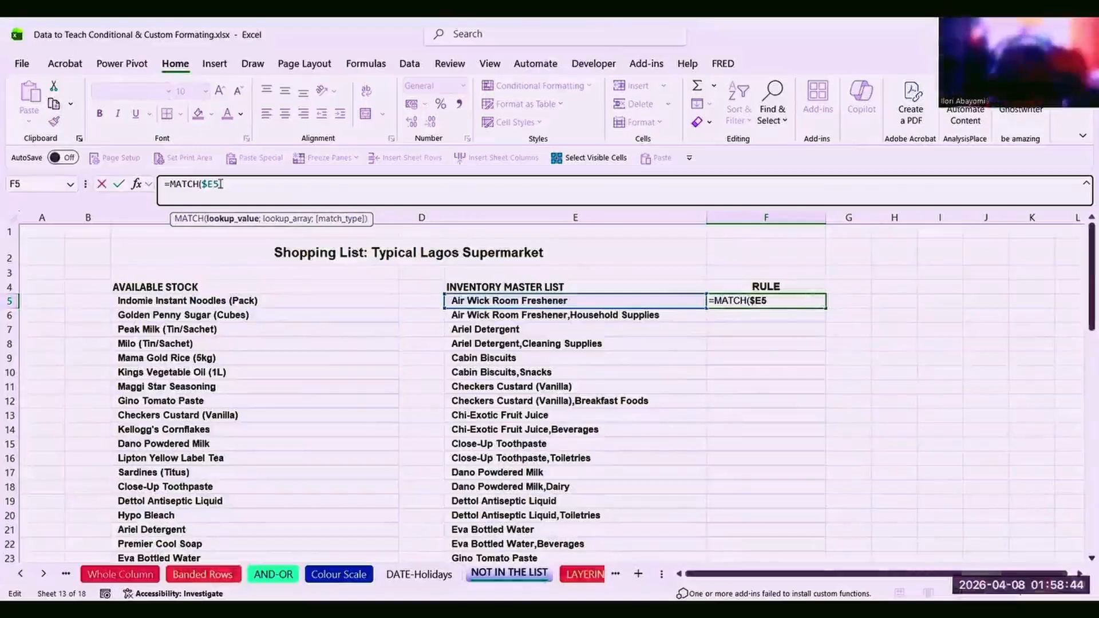
type(";")
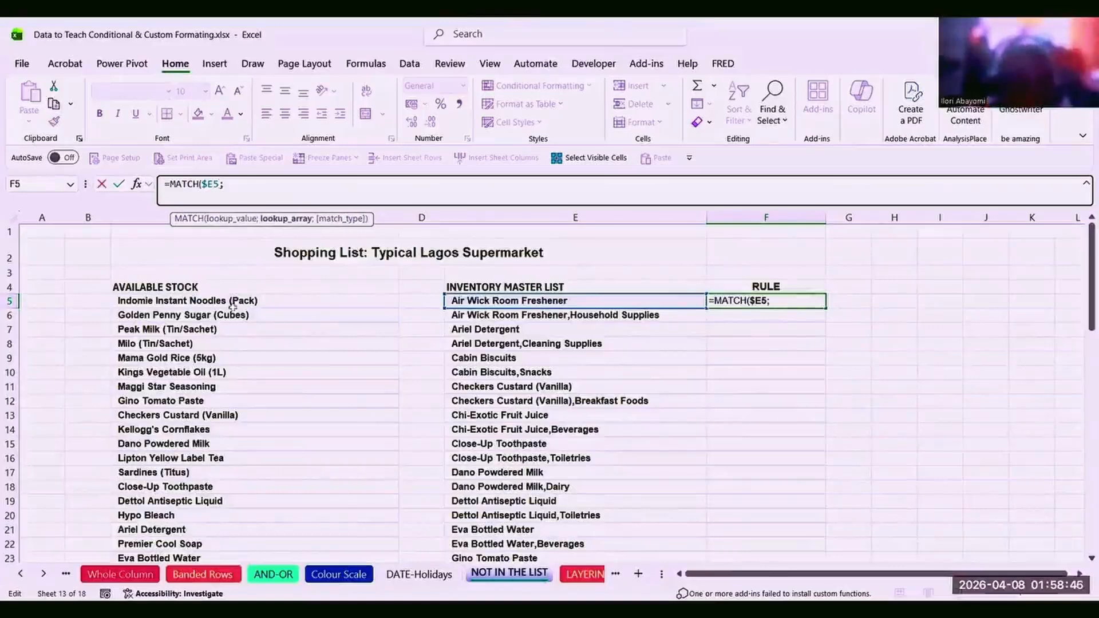
left_click(194, 298)
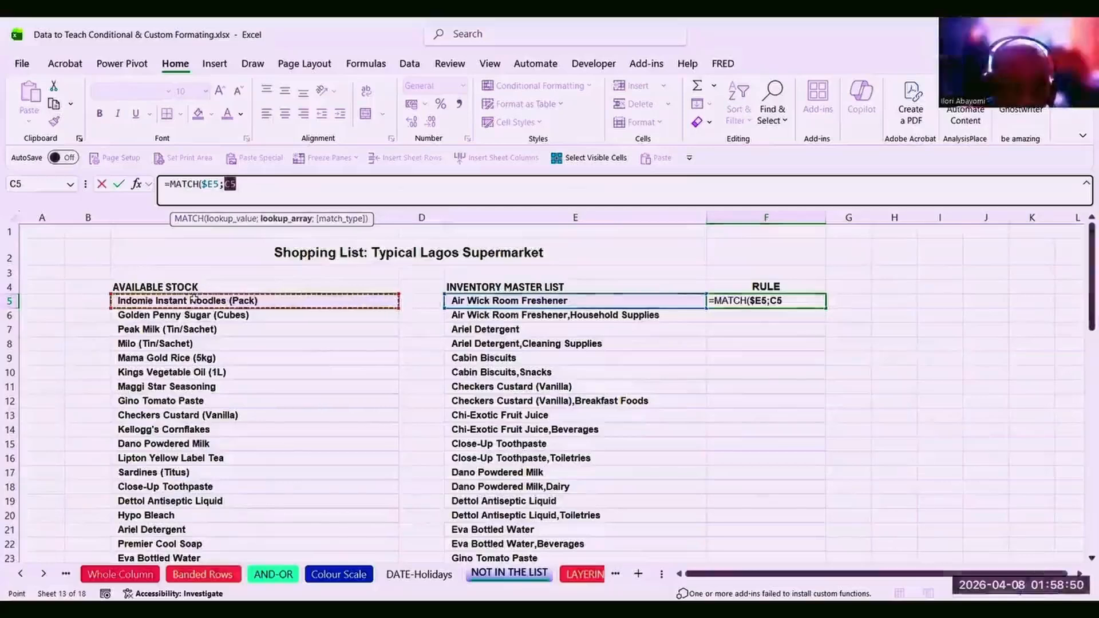
key("ctrl+shift+Down")
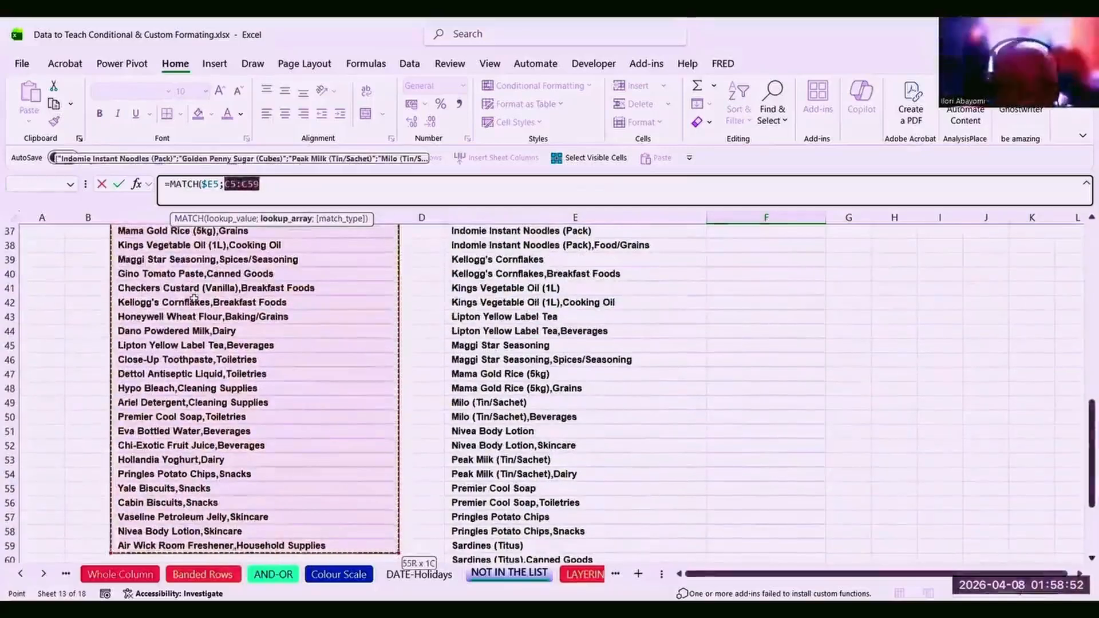
key("F4")
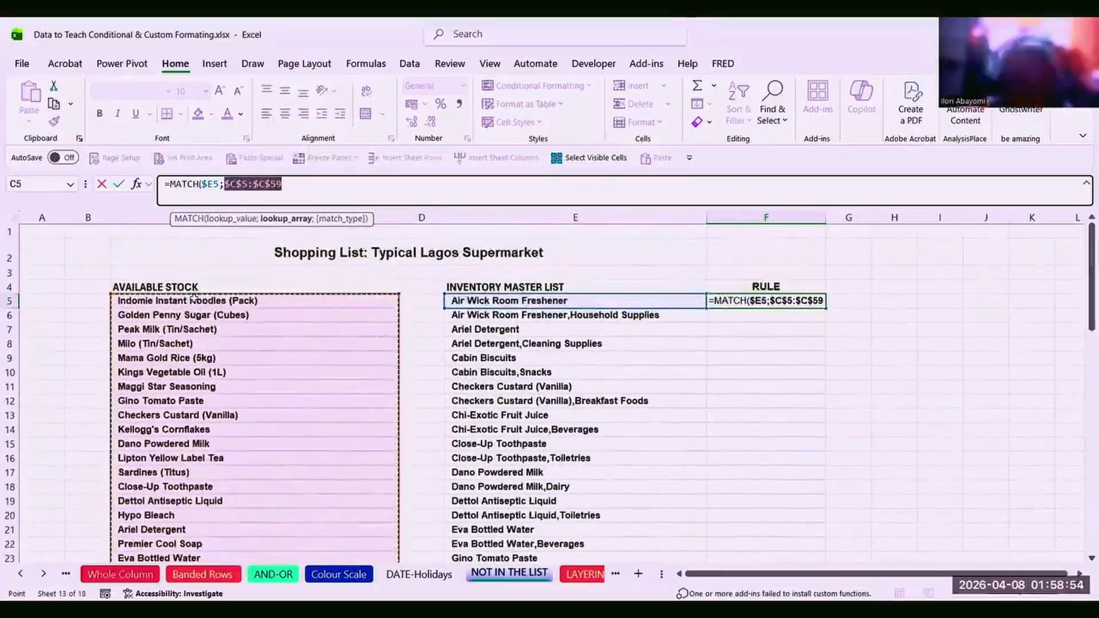
left_click(294, 188)
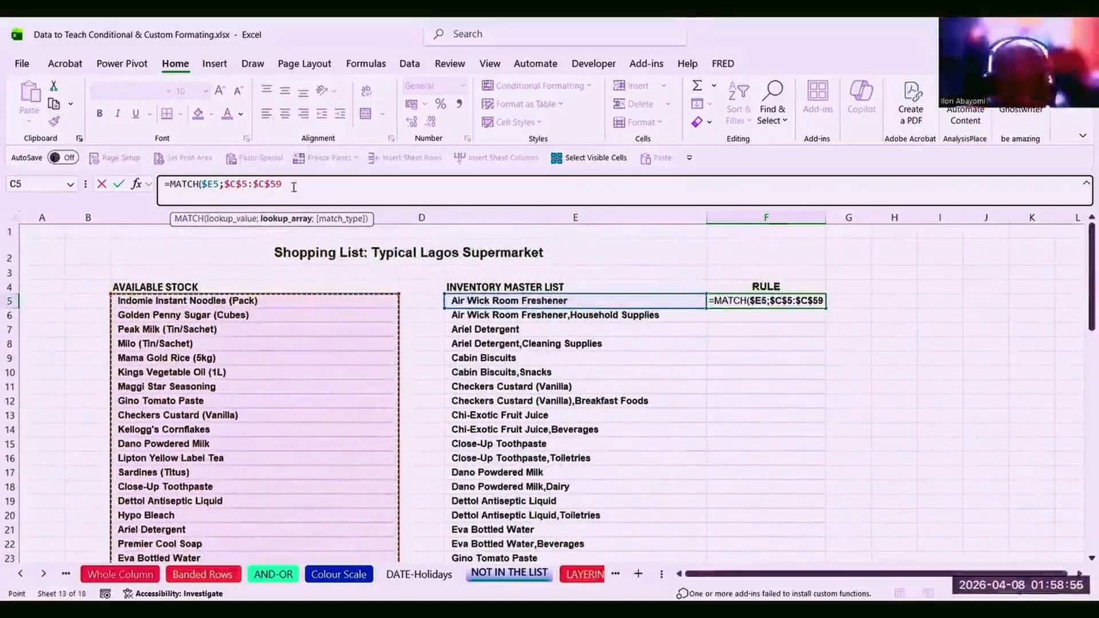
type(",0")
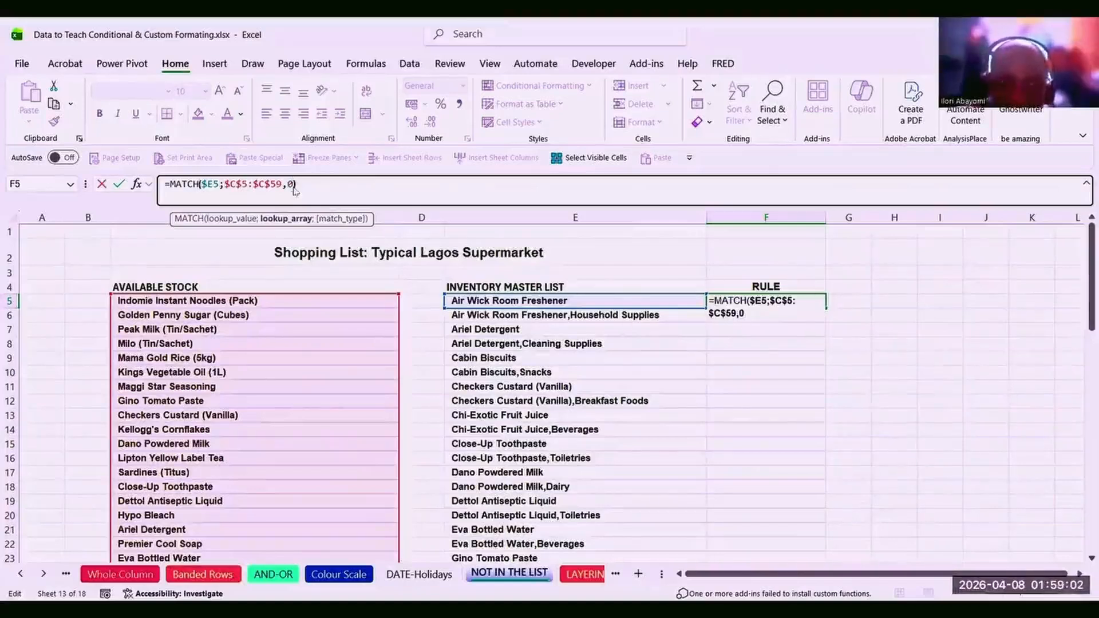
type(")")
key("Return")
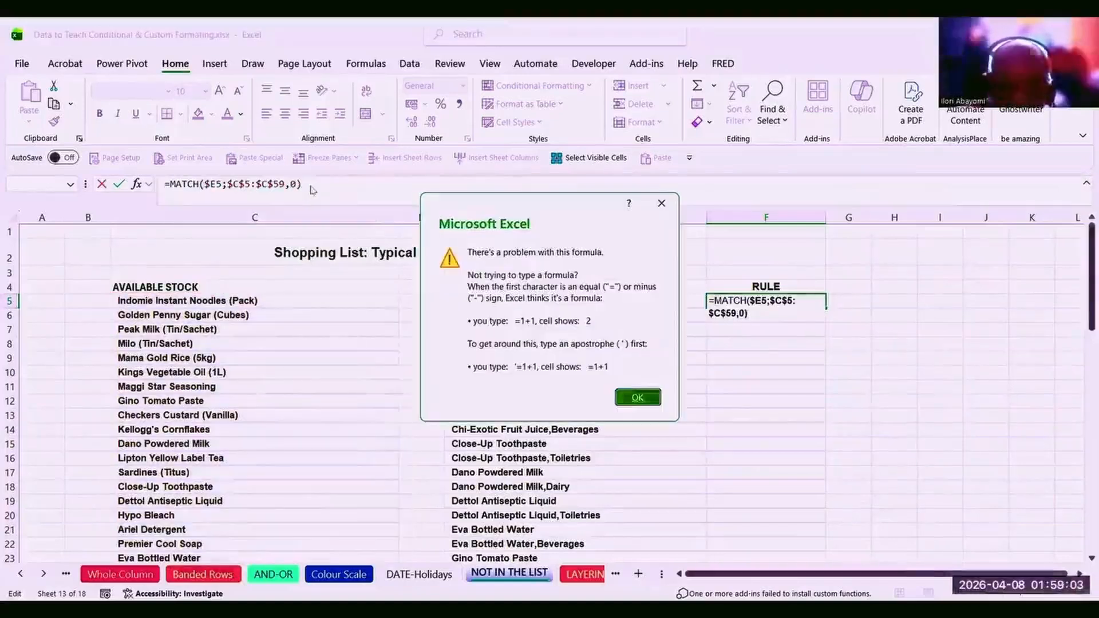
Replace the comma with a semicolon so =MATCH($E5;$C$5:$C$59;0) commits and returns 29.
left_click(638, 398)
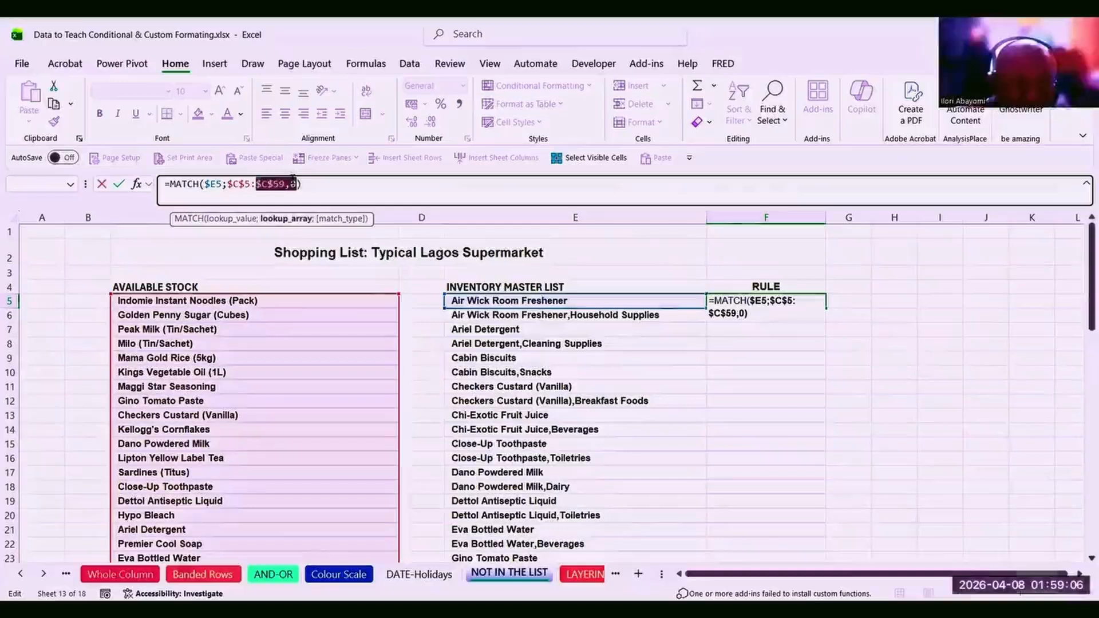
left_click(292, 184)
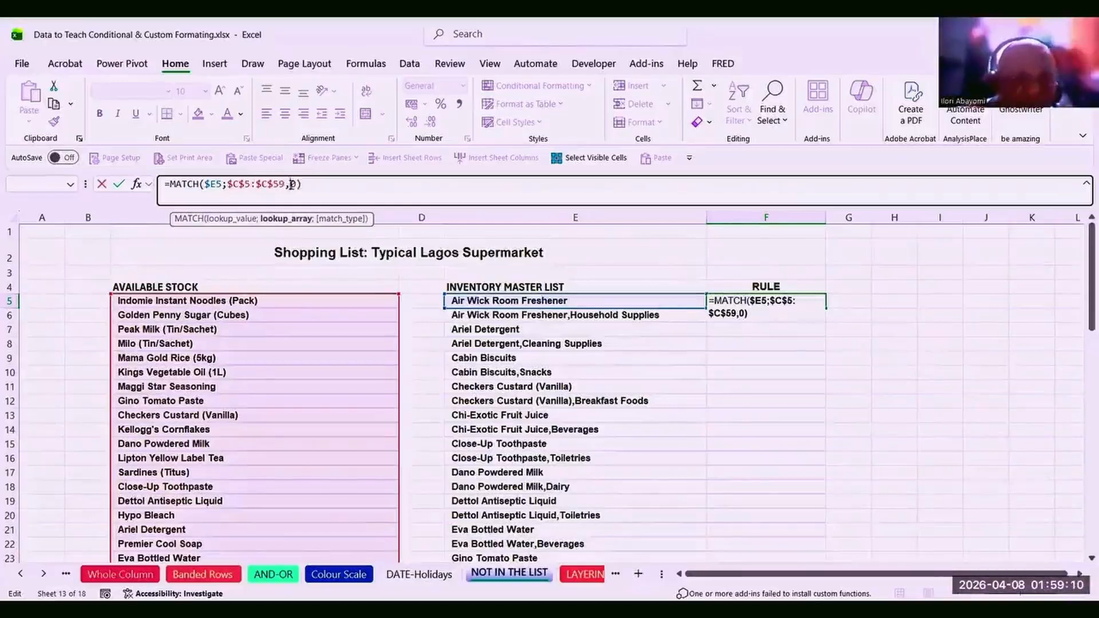
key("BackSpace")
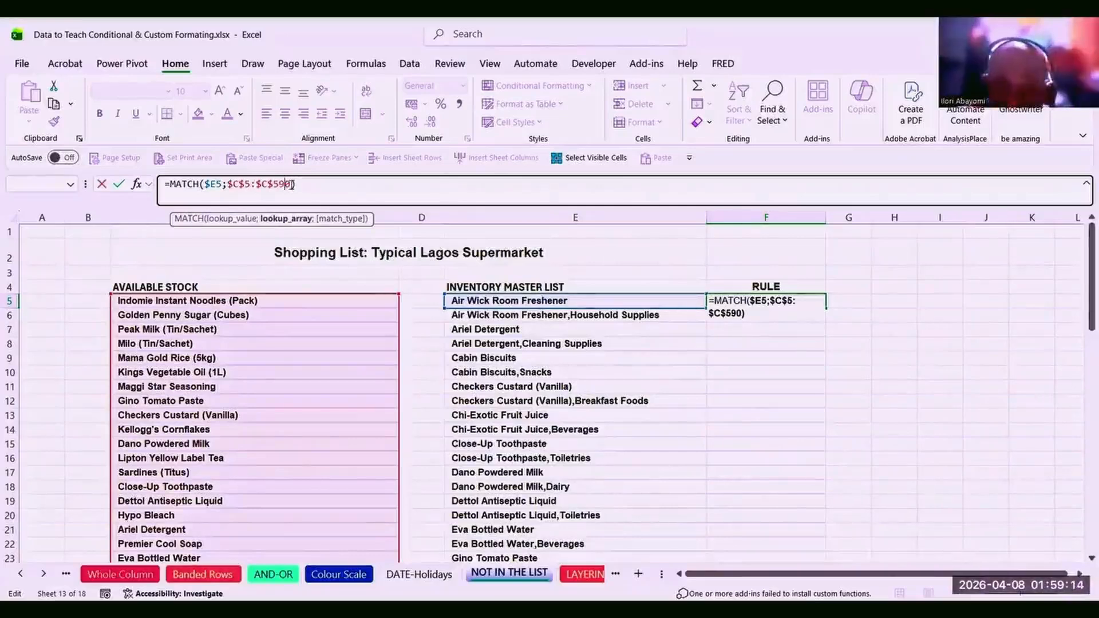
type(";")
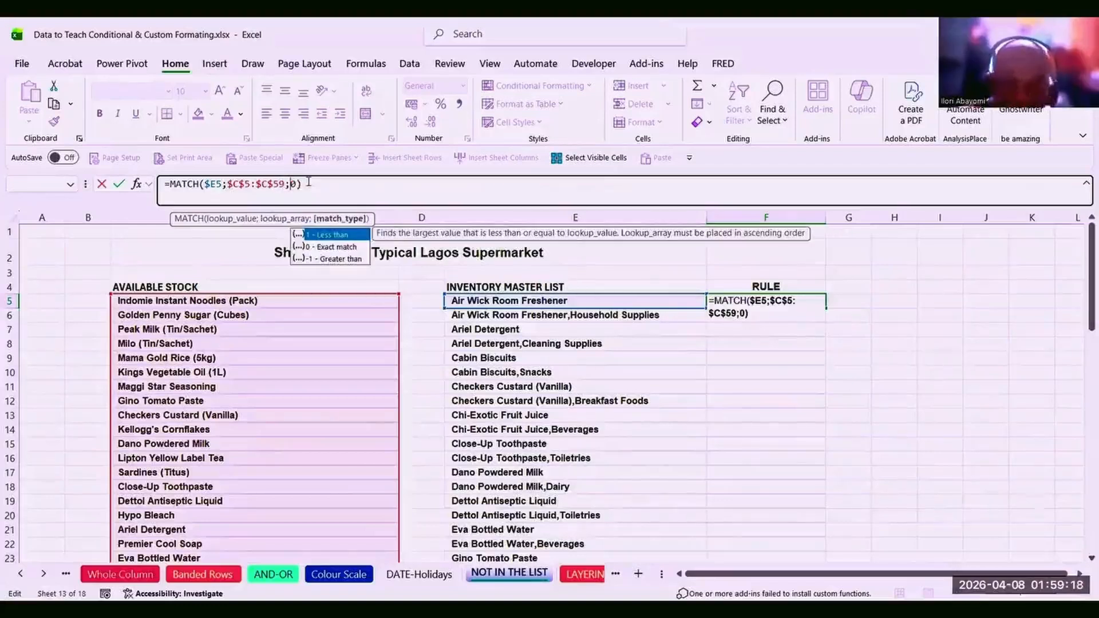
key("Return")
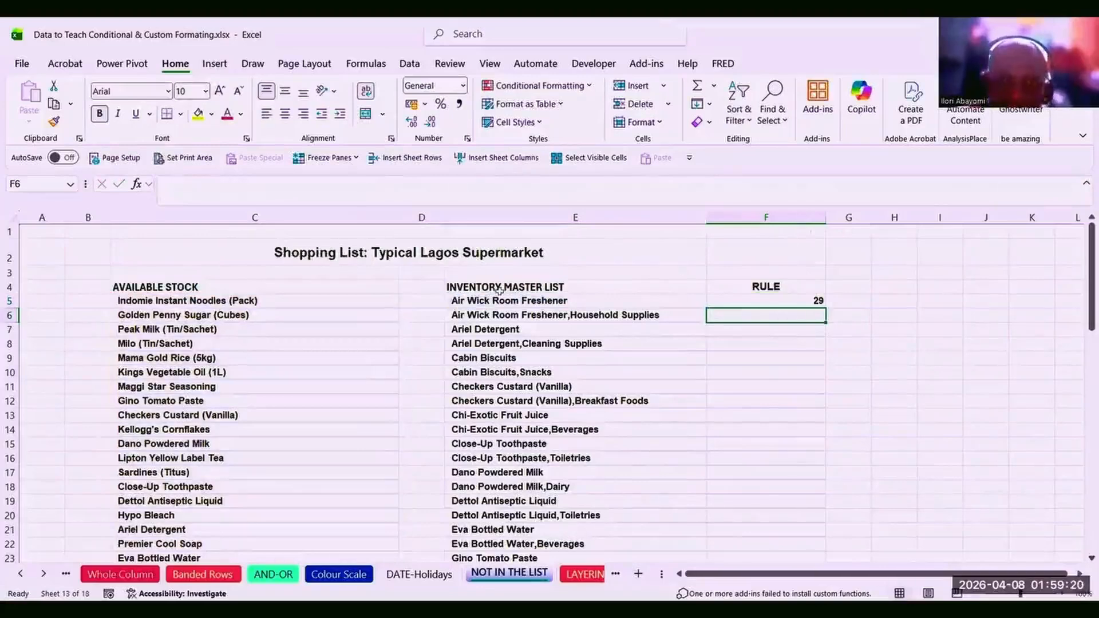
Fill the F5 MATCH formula down column F and spot-check positions like Checkers Custard's.
left_click(809, 299)
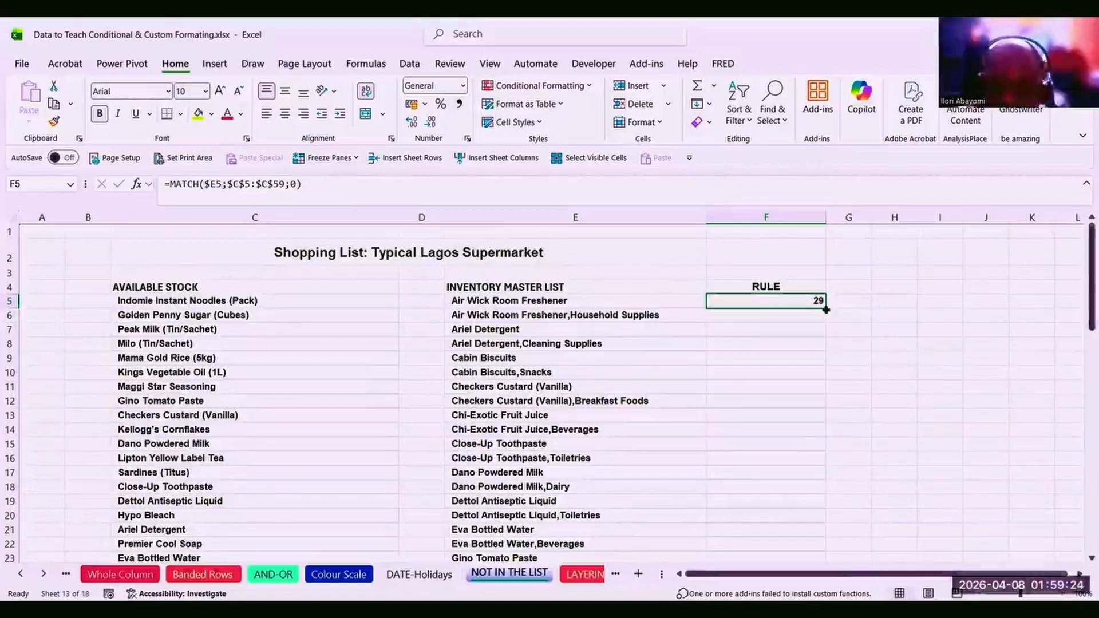
double_click(826, 308)
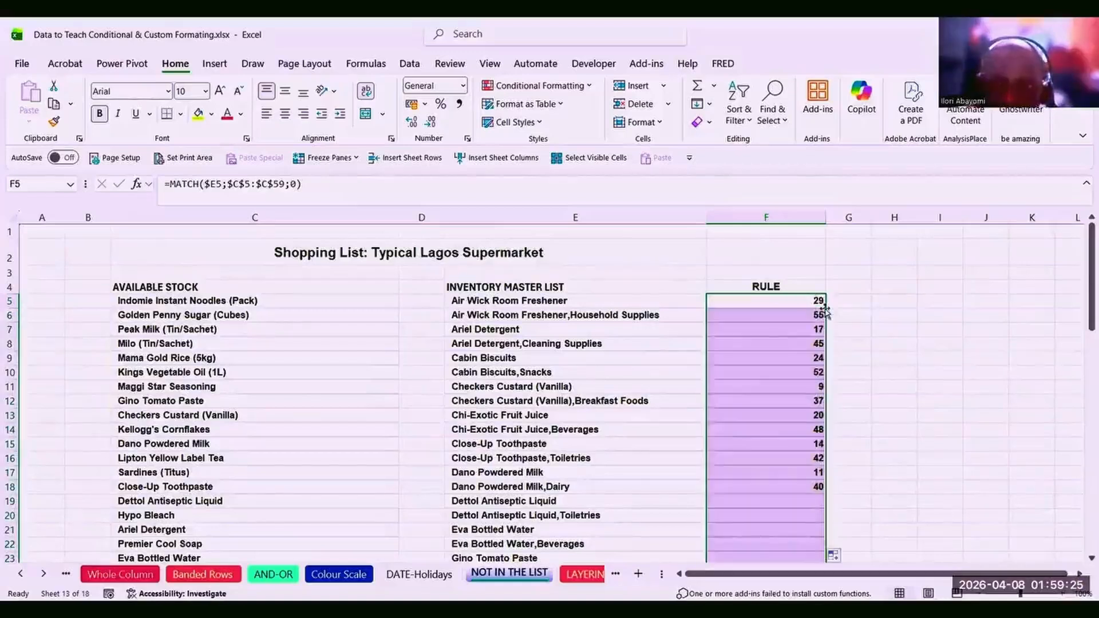
left_click(779, 386)
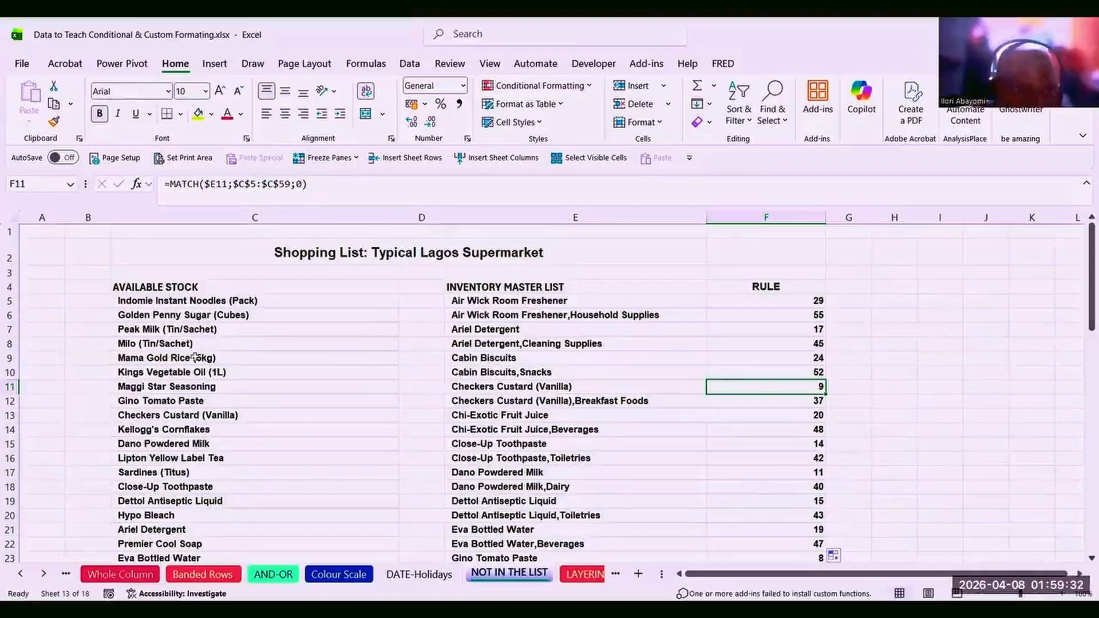
left_click(185, 414)
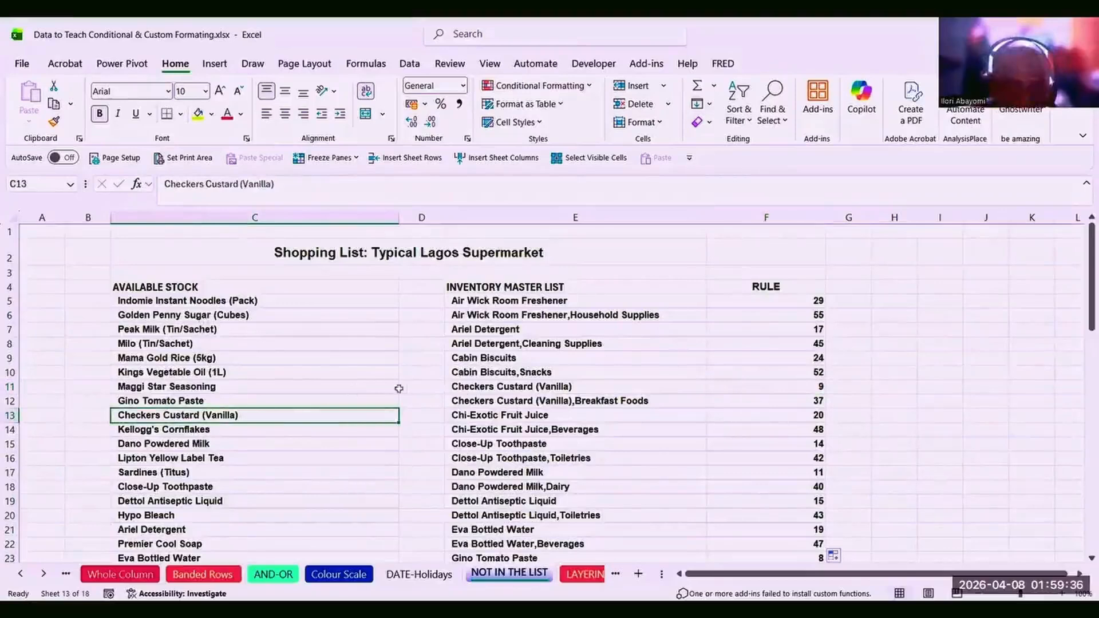
left_click(501, 401)
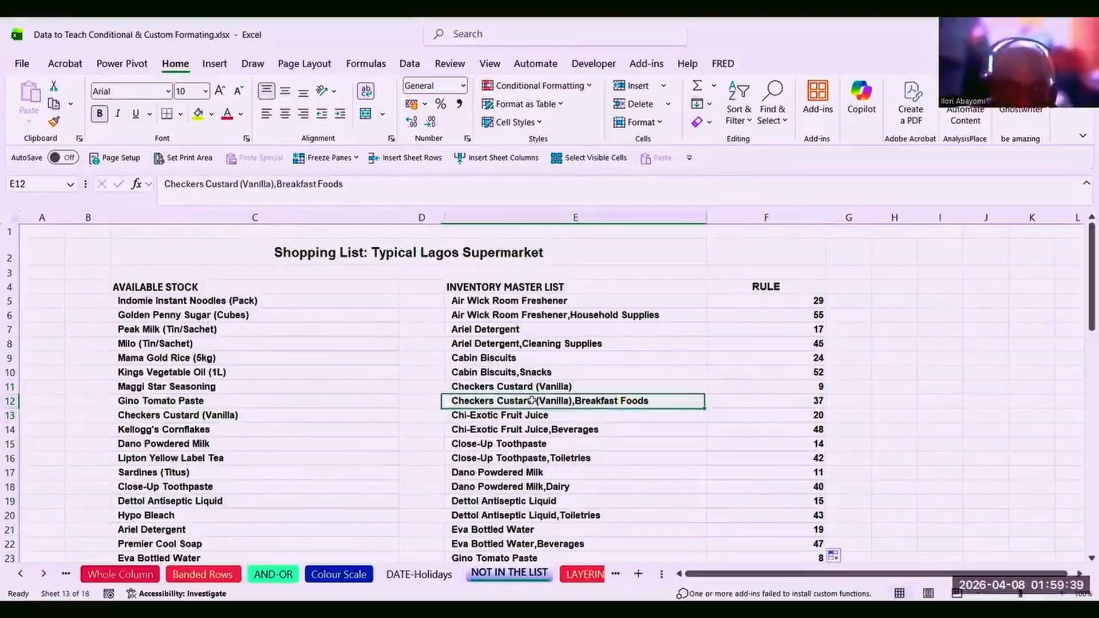
left_click(457, 345)
left_click(768, 305)
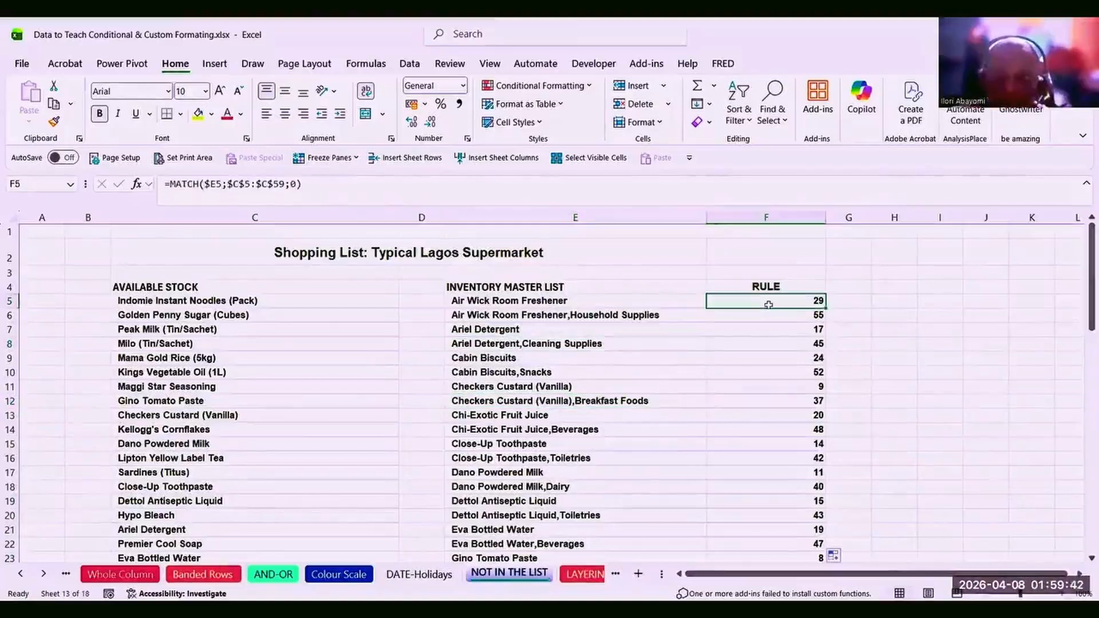
key("Down")
key("Down")
key("Down")
key("Down")
key("Down")
key("Down")
key("Down")
key("Down")
key("Down")
key("Down")
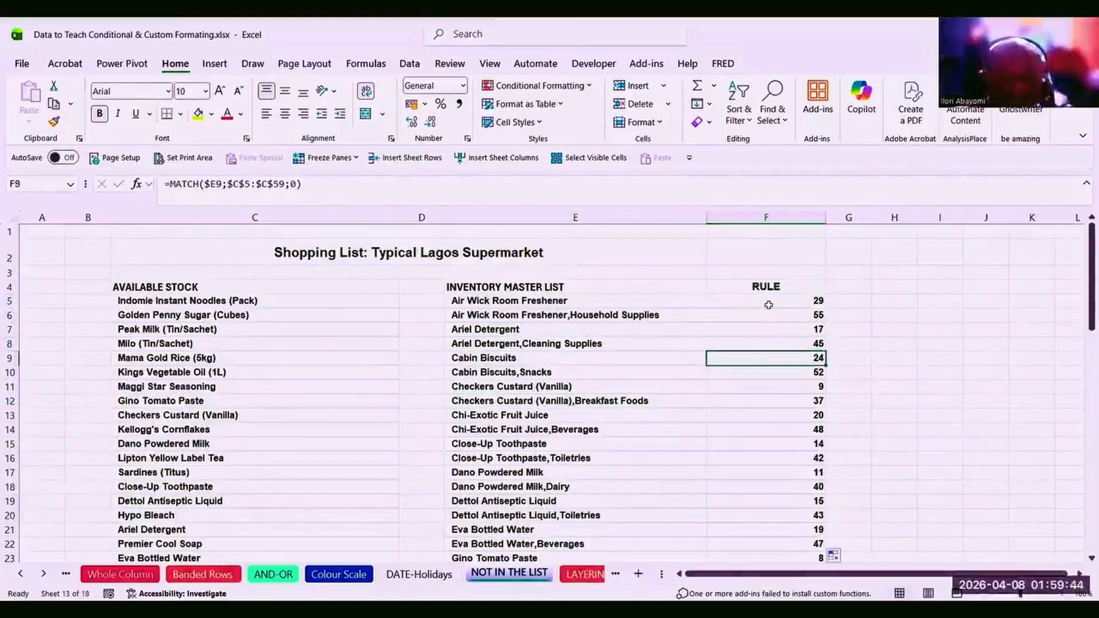
key("Down")
key("Down")
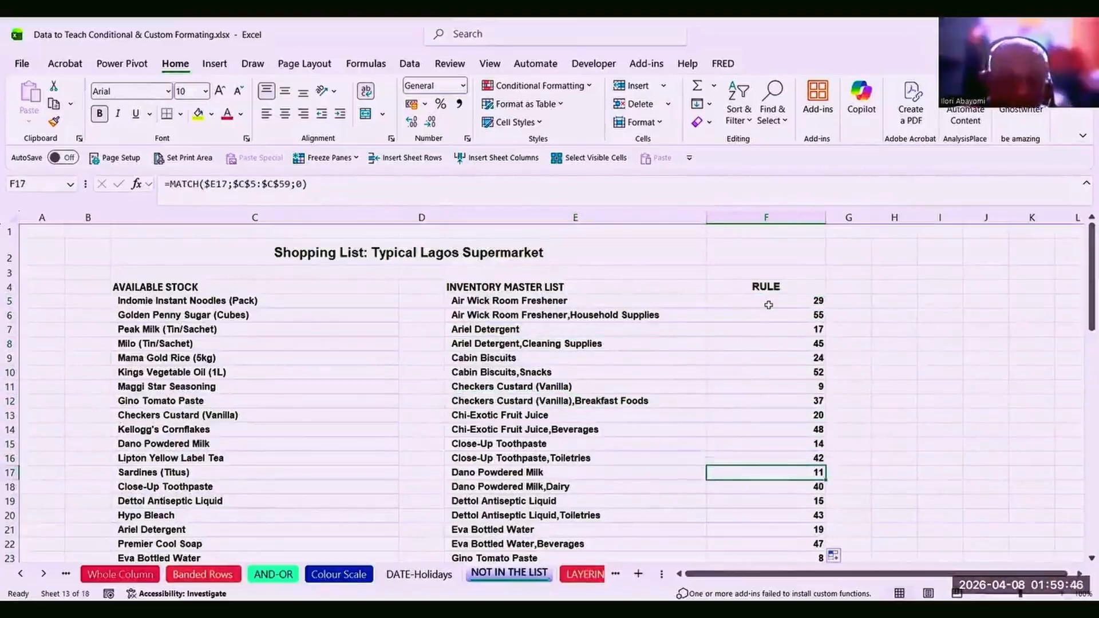
Delete Gino Tomato Paste from the stock list, and delete then restore Pringles Potato Chips in C26.
left_click(152, 400)
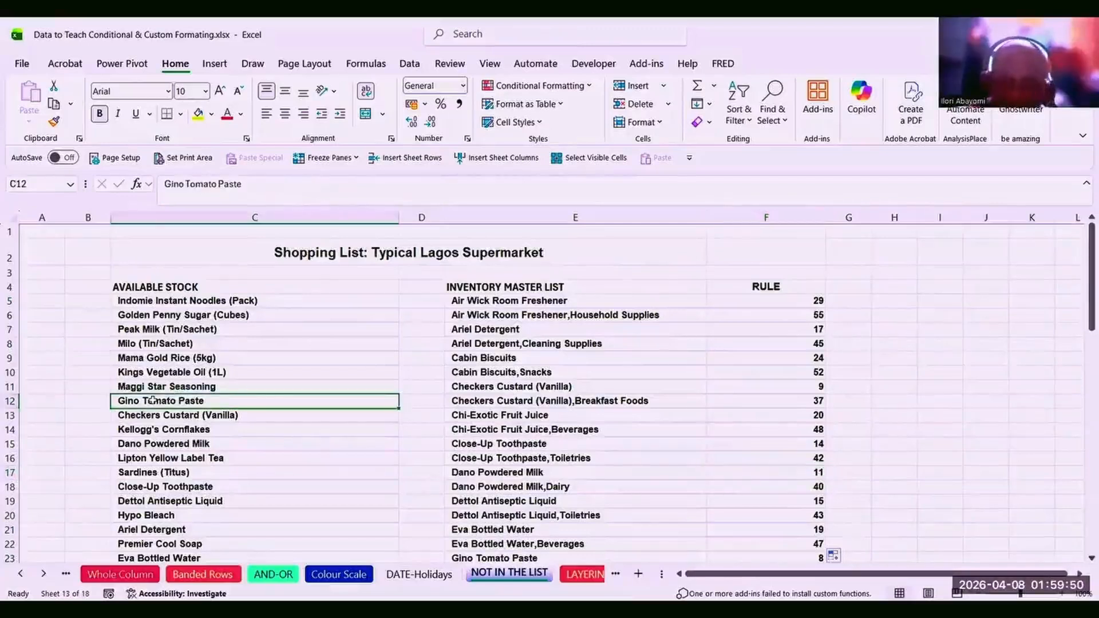
key("Delete")
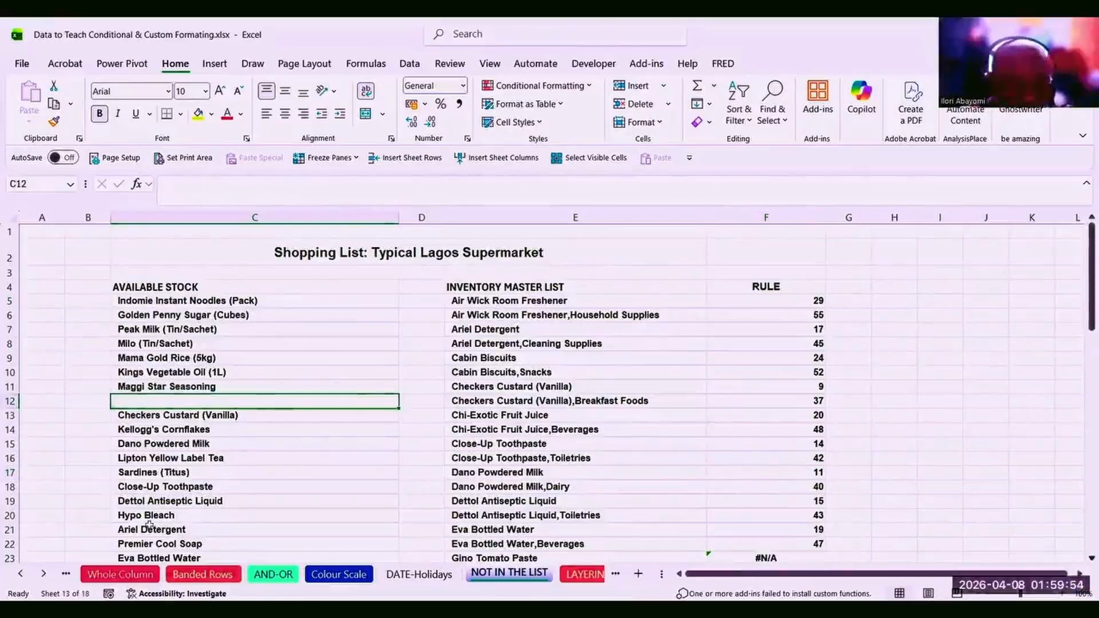
key("Down")
key("Down")
key("Down")
key("Down")
key("Down")
key("Down")
key("Down")
key("Down")
key("Down")
key("Down")
key("Down")
key("Down")
key("Down")
key("Down")
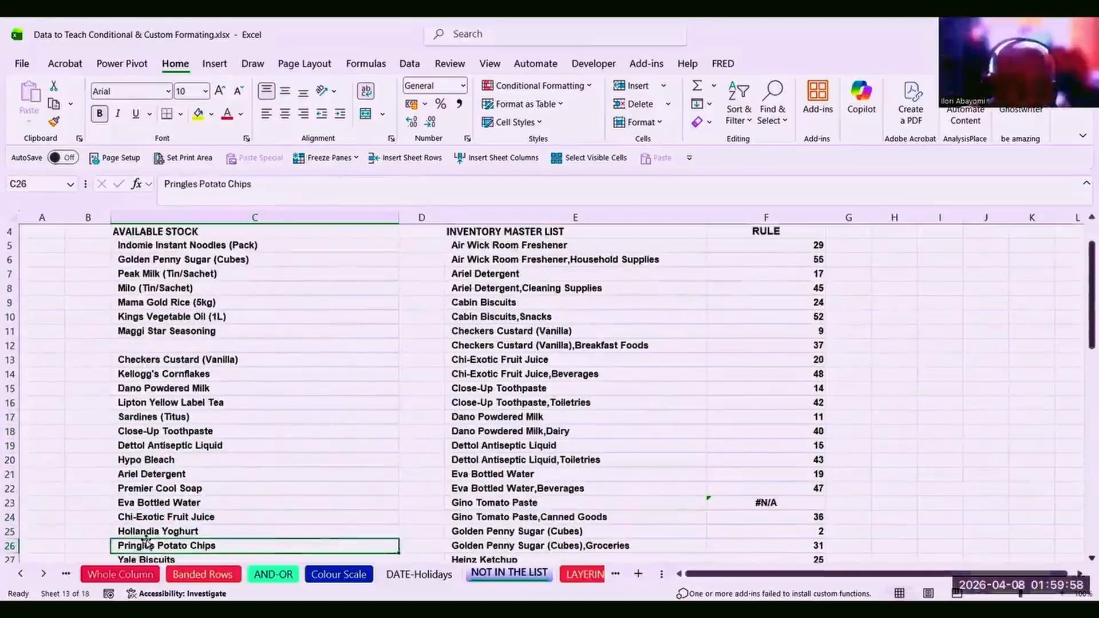
key("Delete")
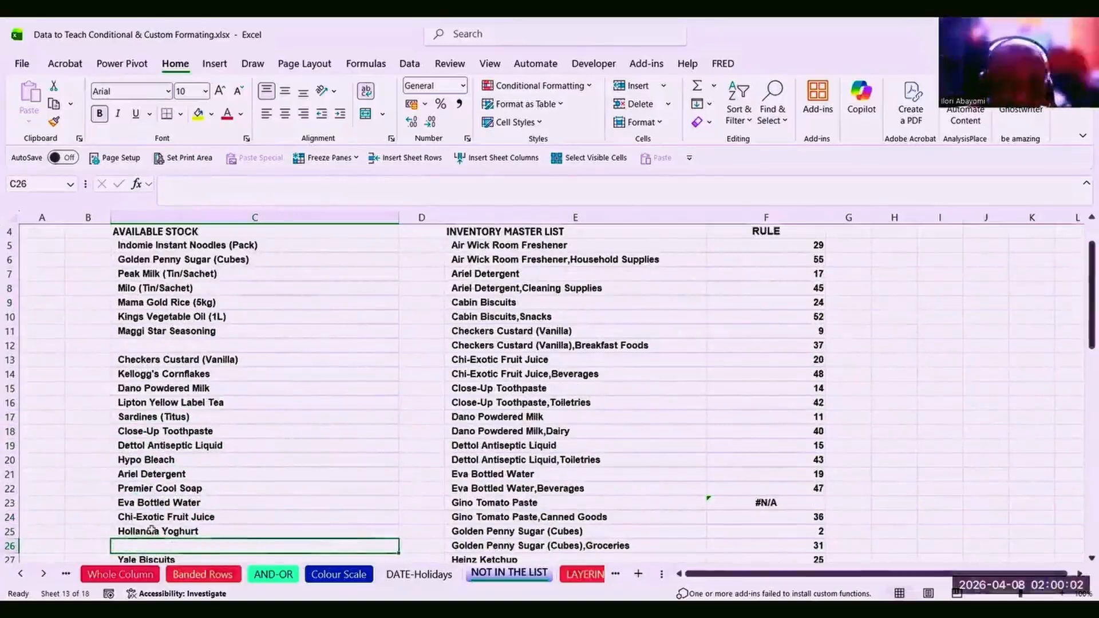
key("ctrl+z")
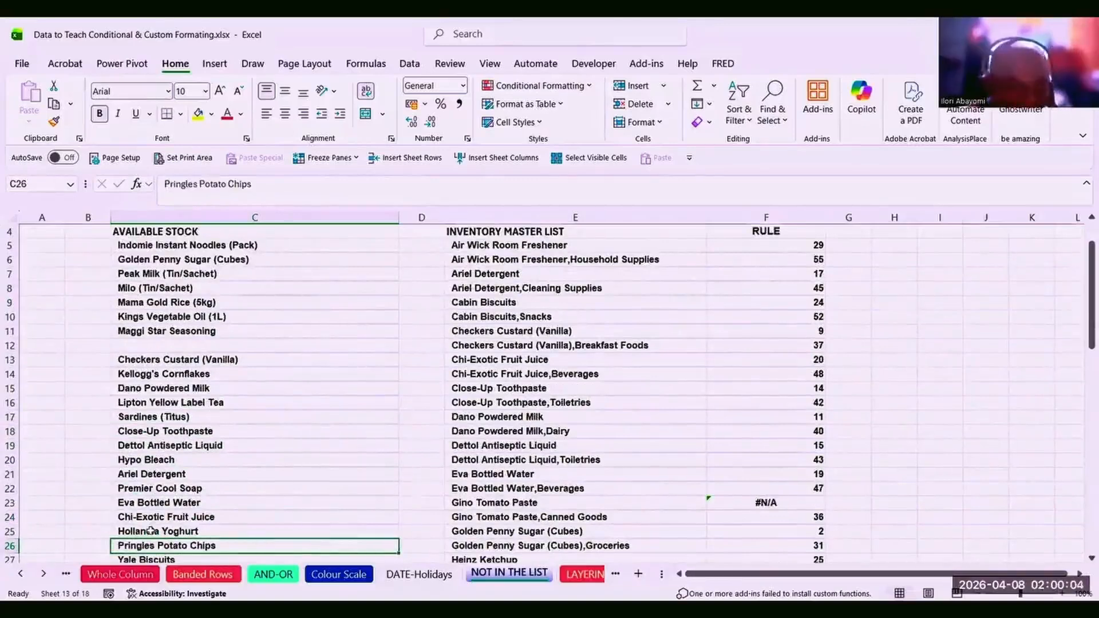
Remove Ariel Detergent and Peak Milk (Tin/Sachet) from the available stock list.
left_click(148, 473)
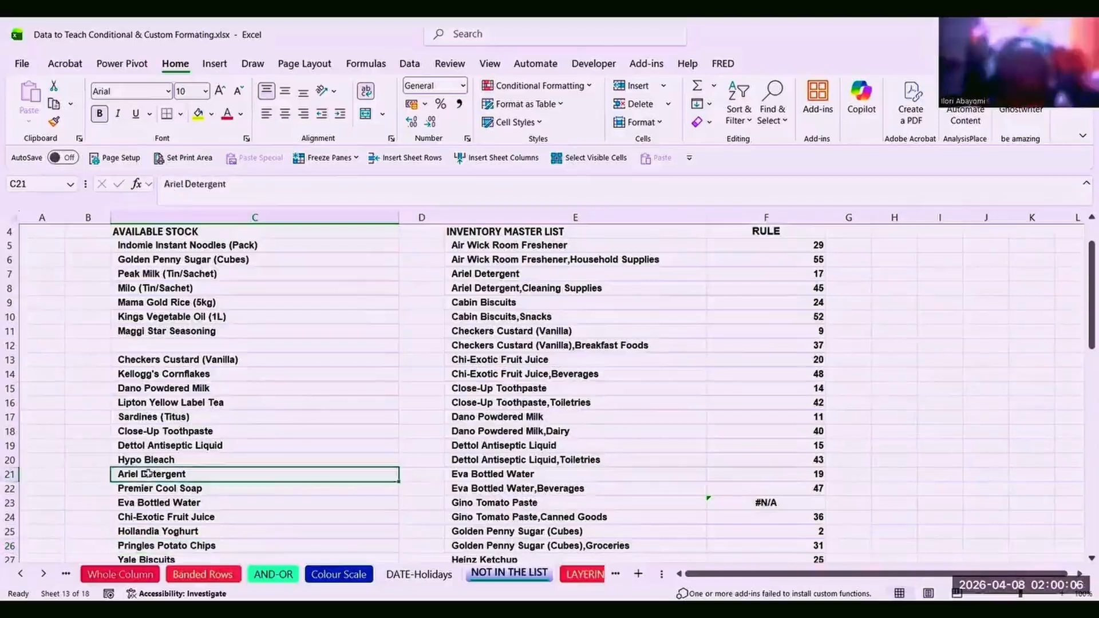
key("Delete")
left_click(185, 403)
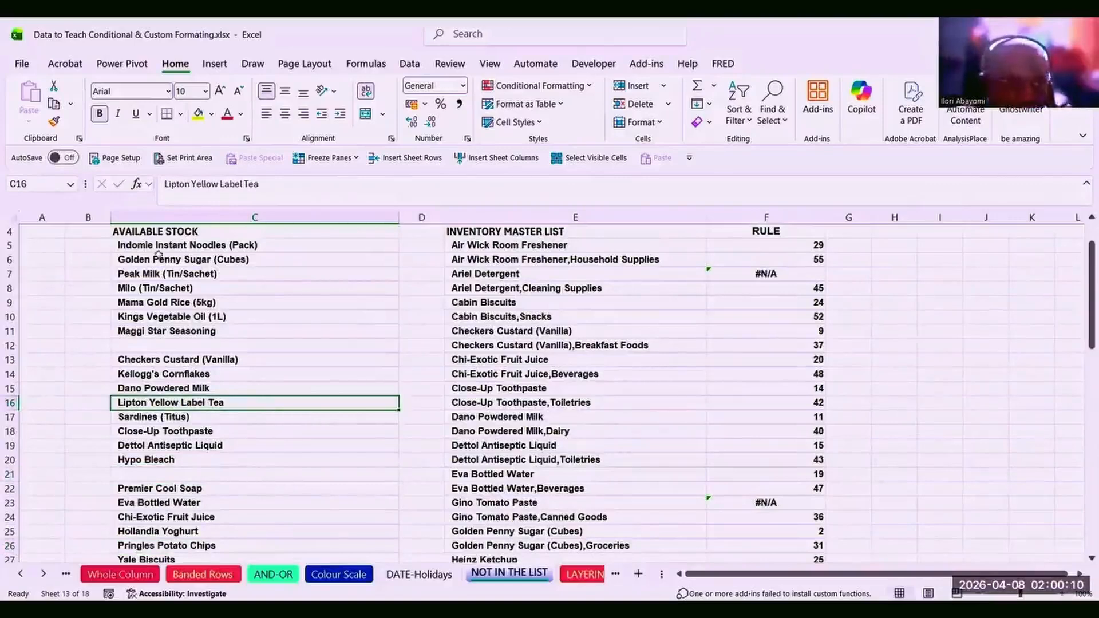
left_click(164, 273)
key("Delete")
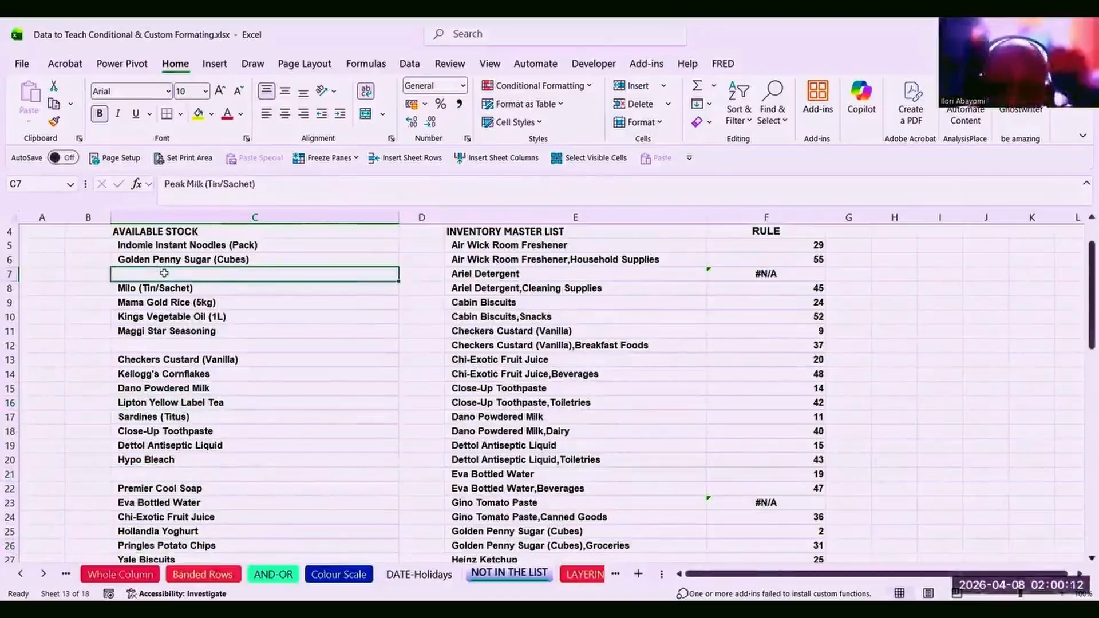
left_click(211, 346)
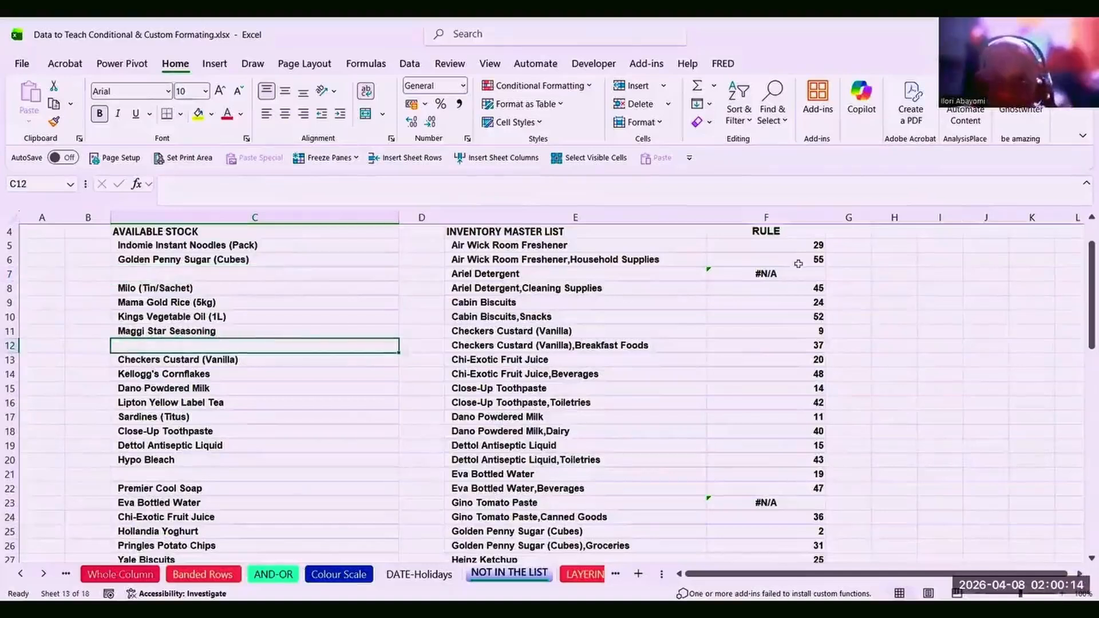
Check the #N/A RULE results for Ariel Detergent and Gino Tomato Paste.
left_click(765, 275)
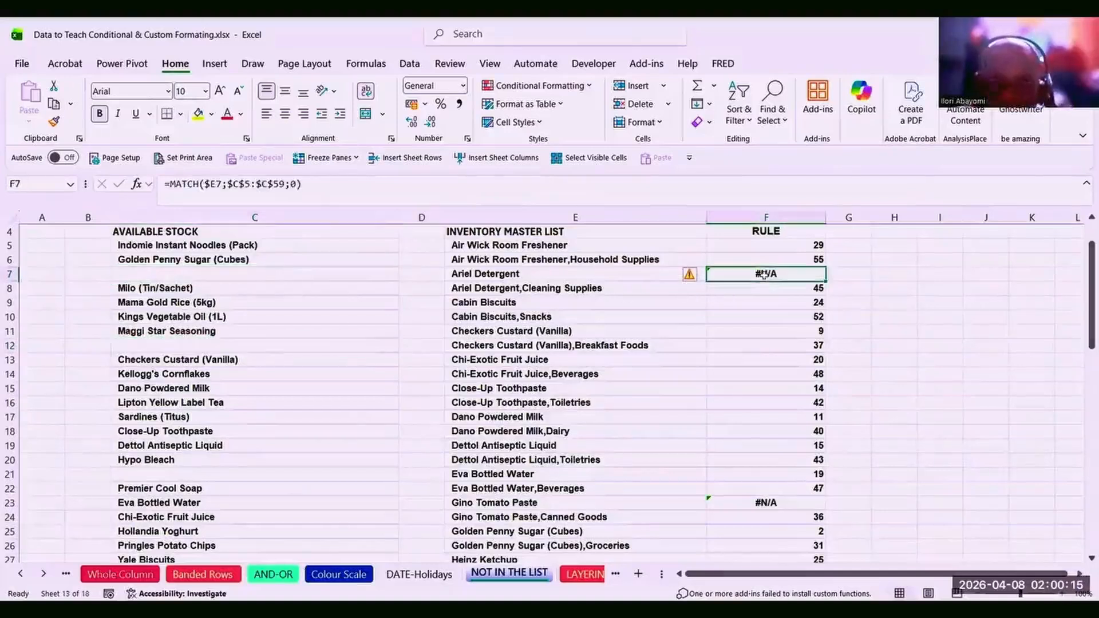
left_click(756, 504)
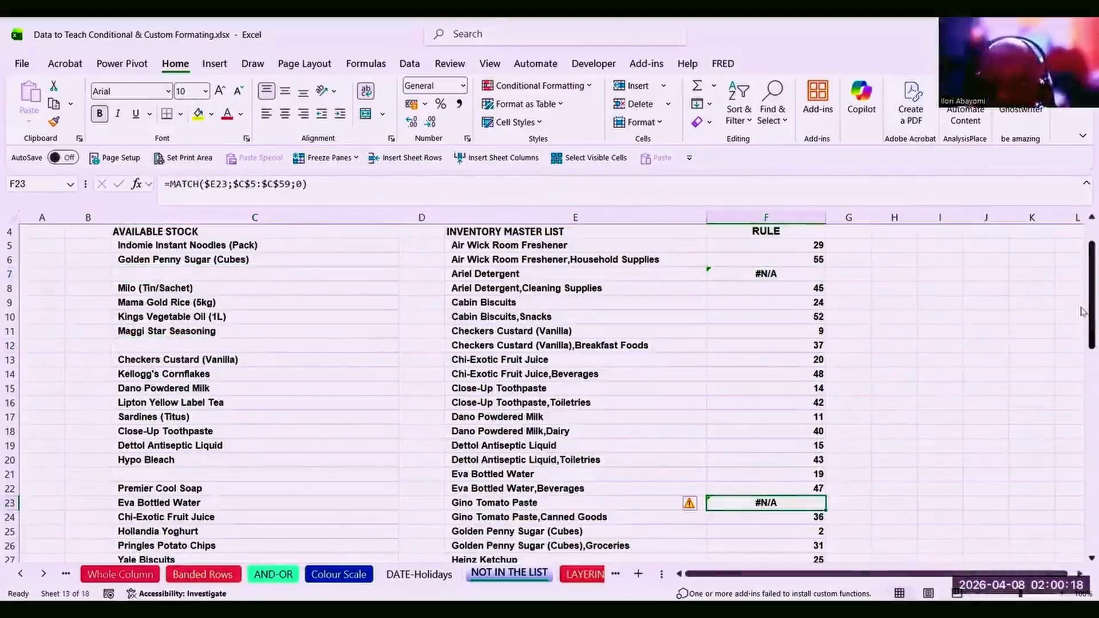
left_click_drag(1083, 312, 1075, 302)
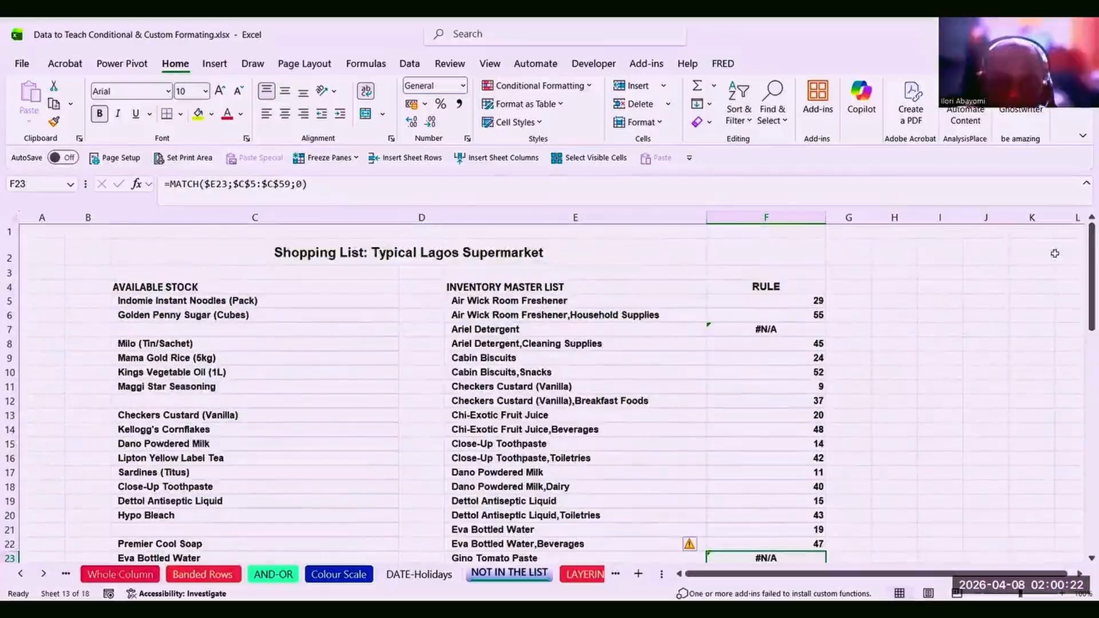
left_click(586, 329)
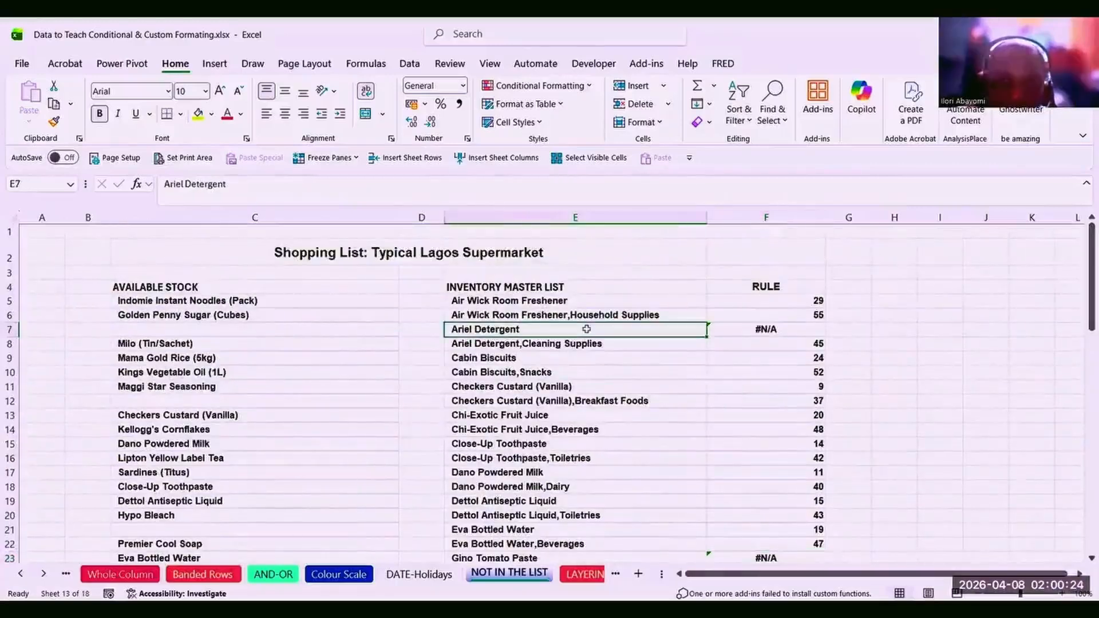
left_click(208, 371)
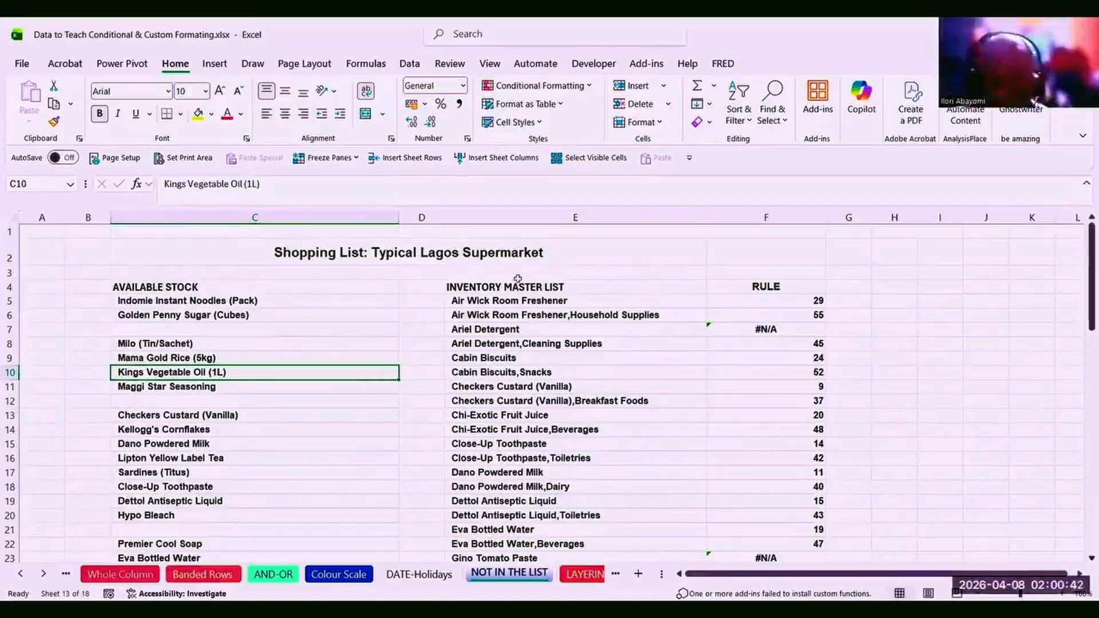
left_click(748, 300)
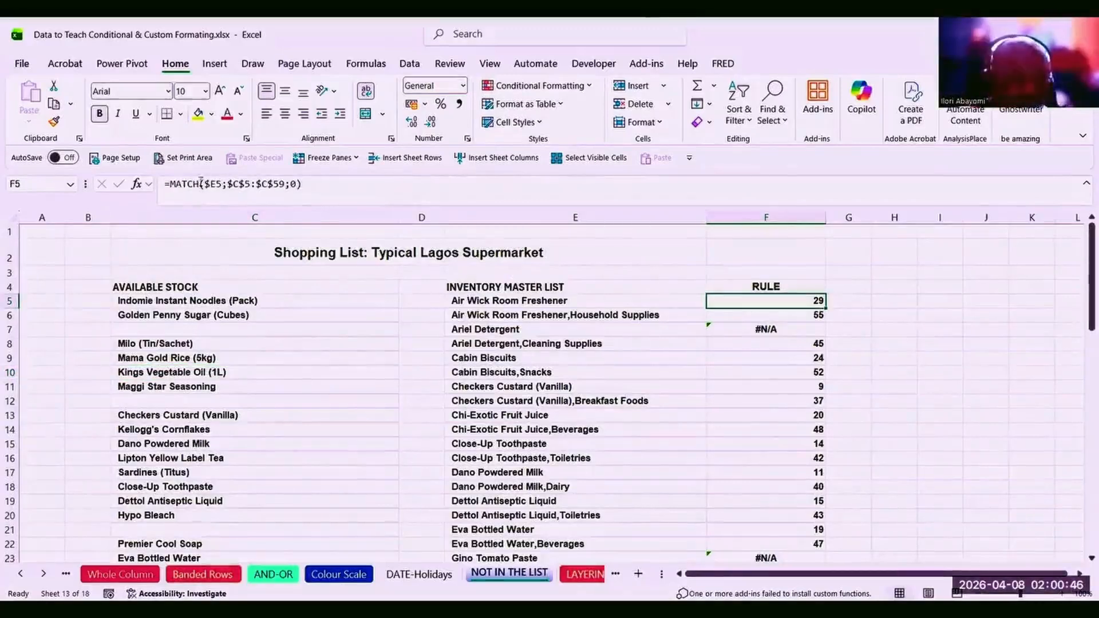
Change F5 to =ISNA(MATCH($E5;$C$5:$C$59;0)).
left_click(170, 185)
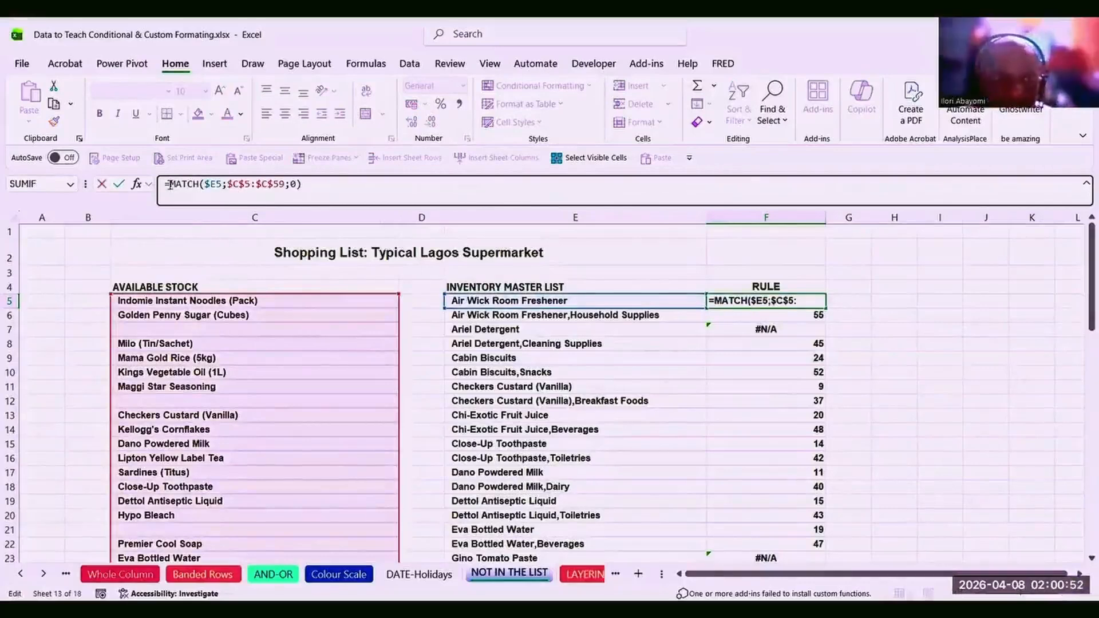
type("ISN")
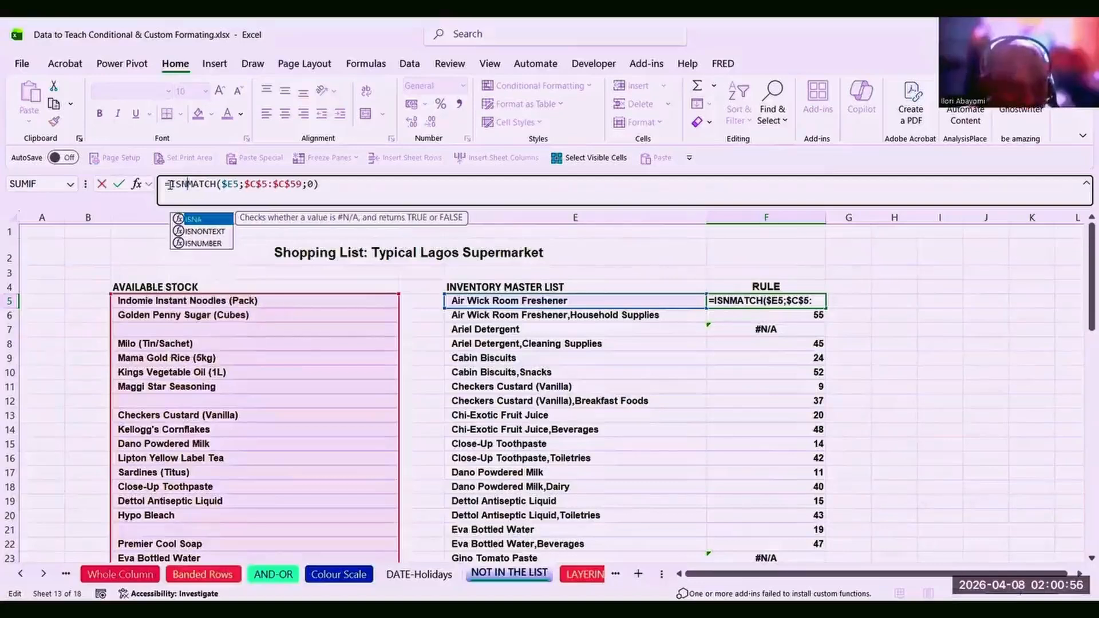
key("Tab")
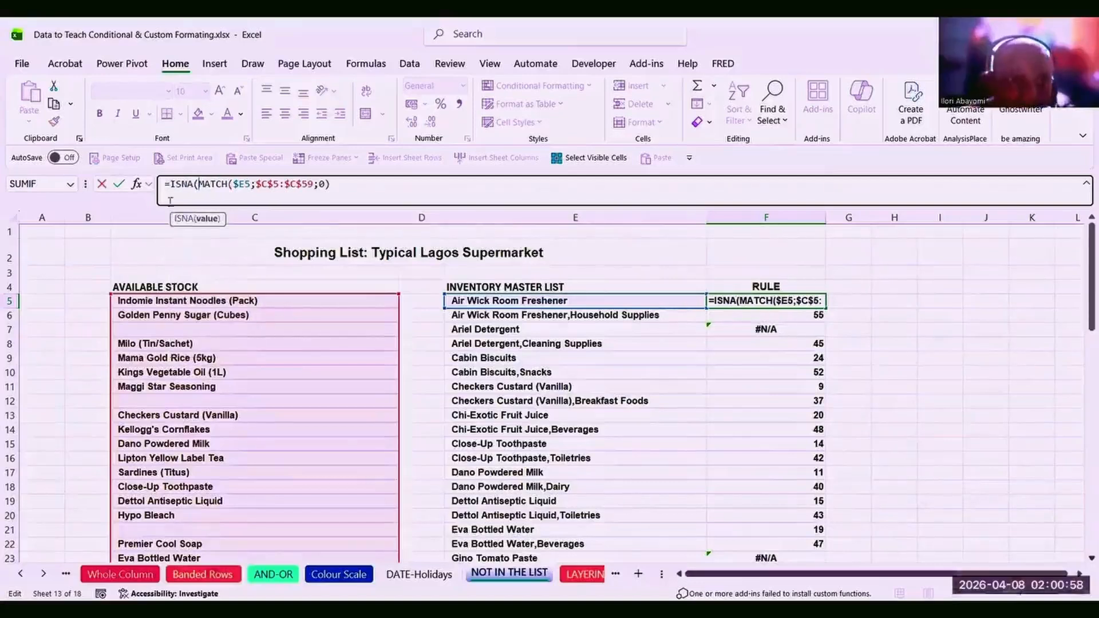
left_click(344, 186)
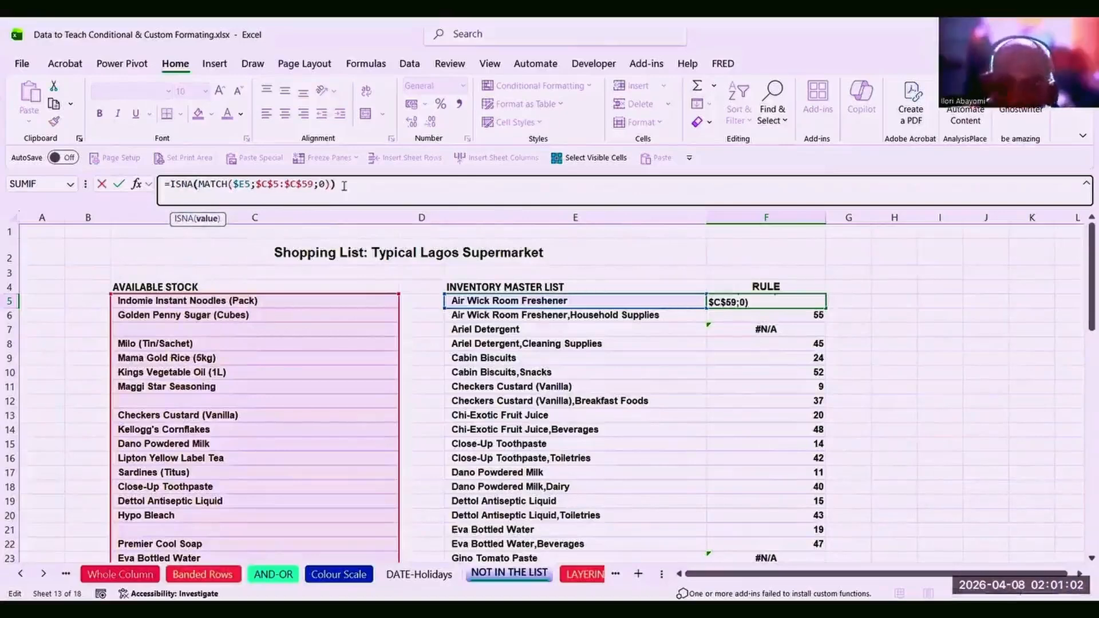
key("Return")
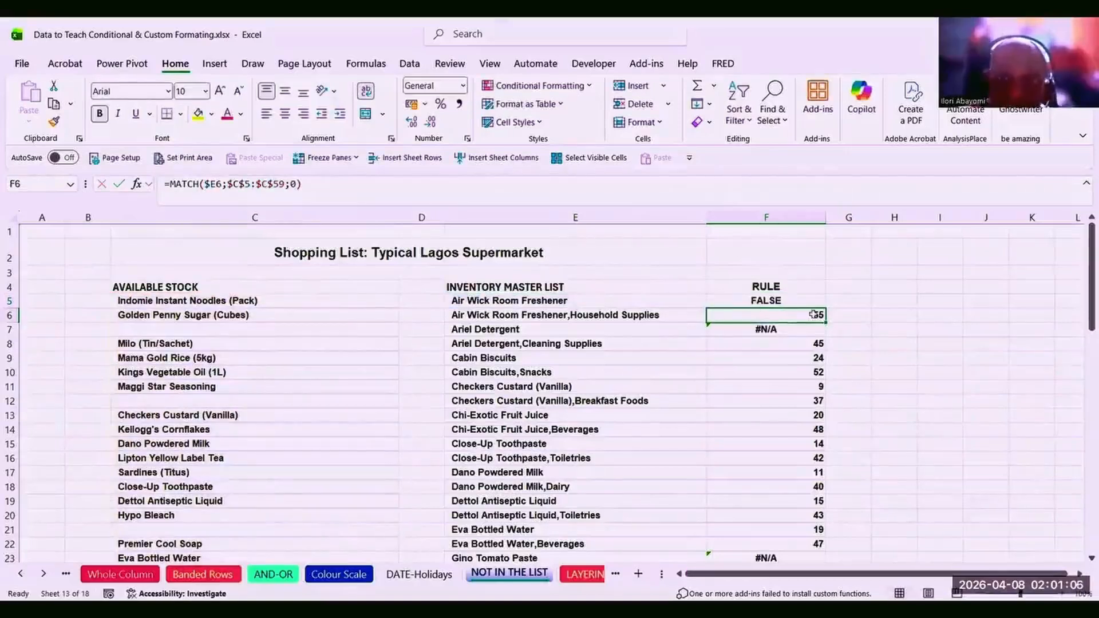
Fill the ISNA formula down column F and check TRUE for Ariel Detergent, Gino Tomato Paste and Heinz Ketchup.
left_click(773, 302)
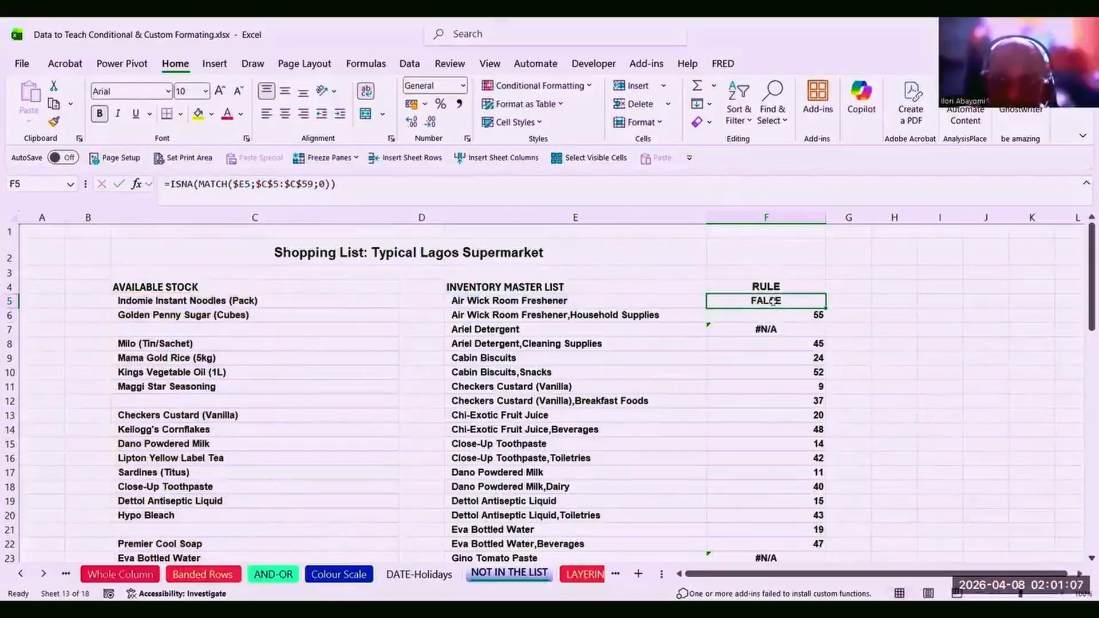
double_click(826, 309)
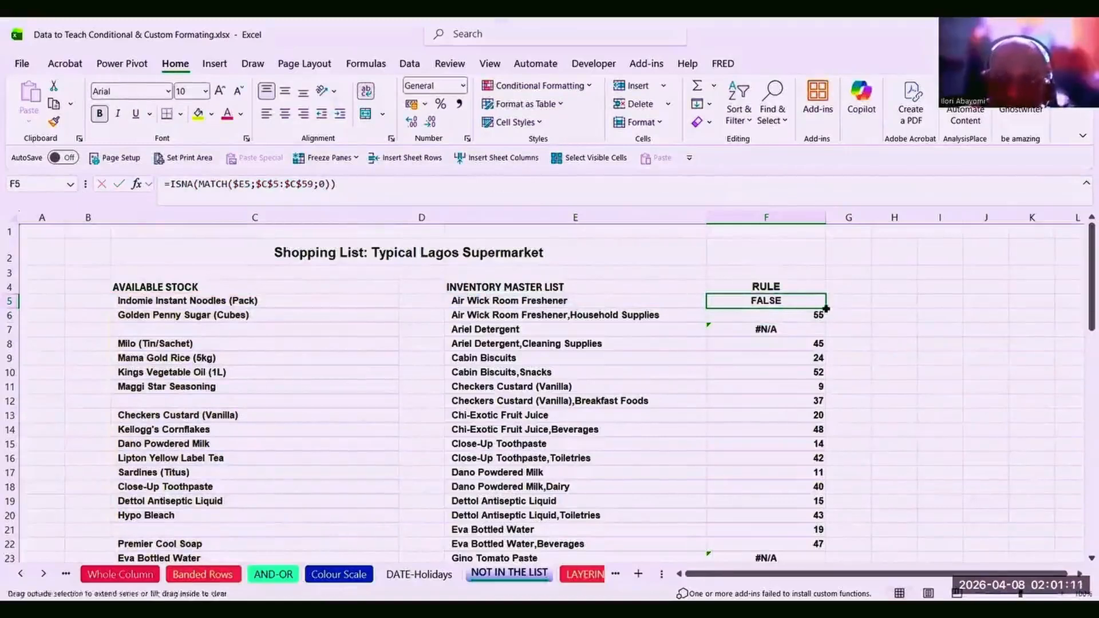
left_click(767, 329)
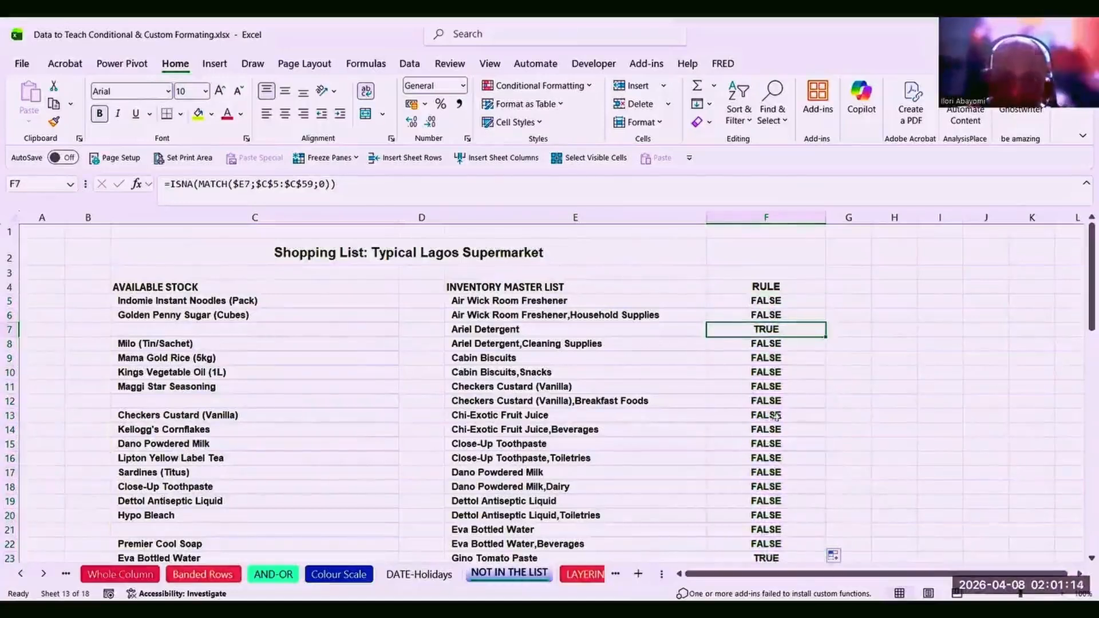
left_click(758, 558)
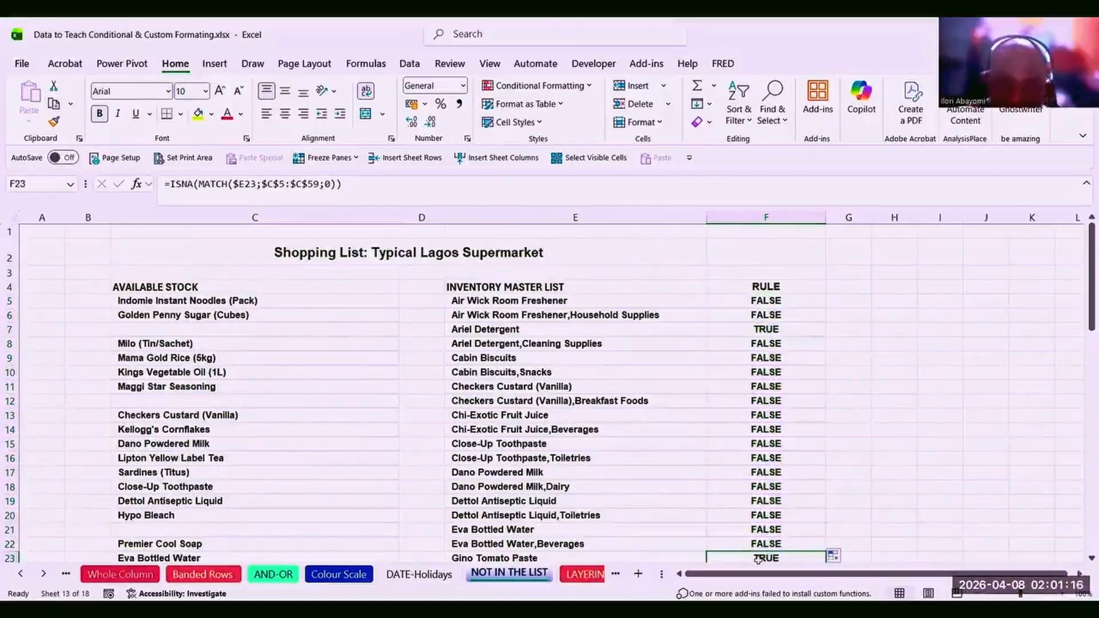
key("Down")
key("Down")
key("Down")
key("Down")
key("Down")
key("Down")
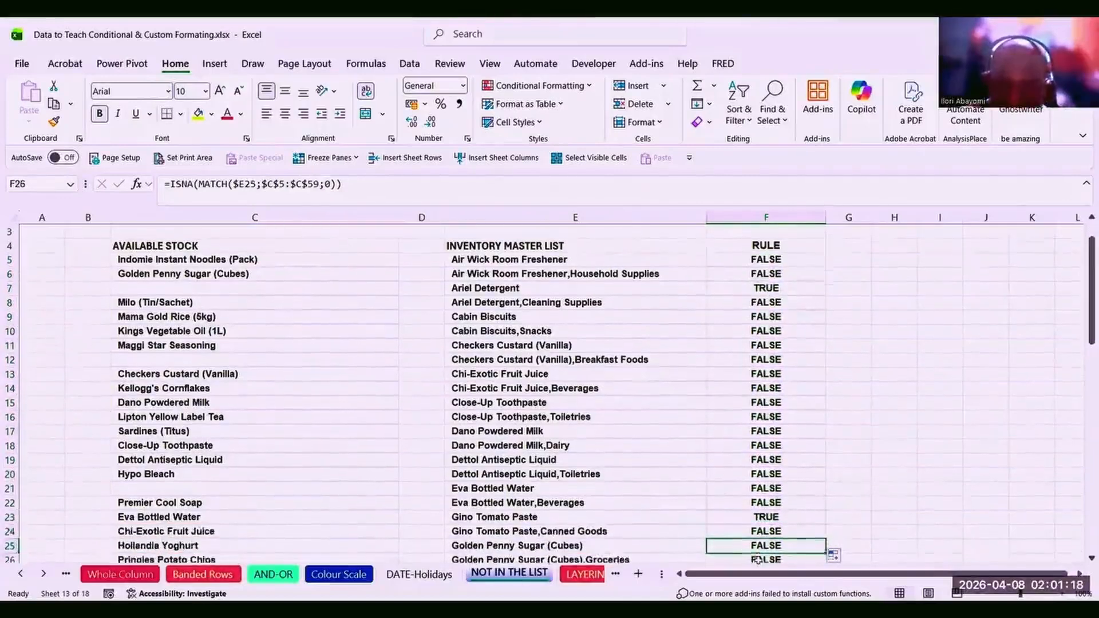
key("Down")
key("Down")
key("Down")
key("Down")
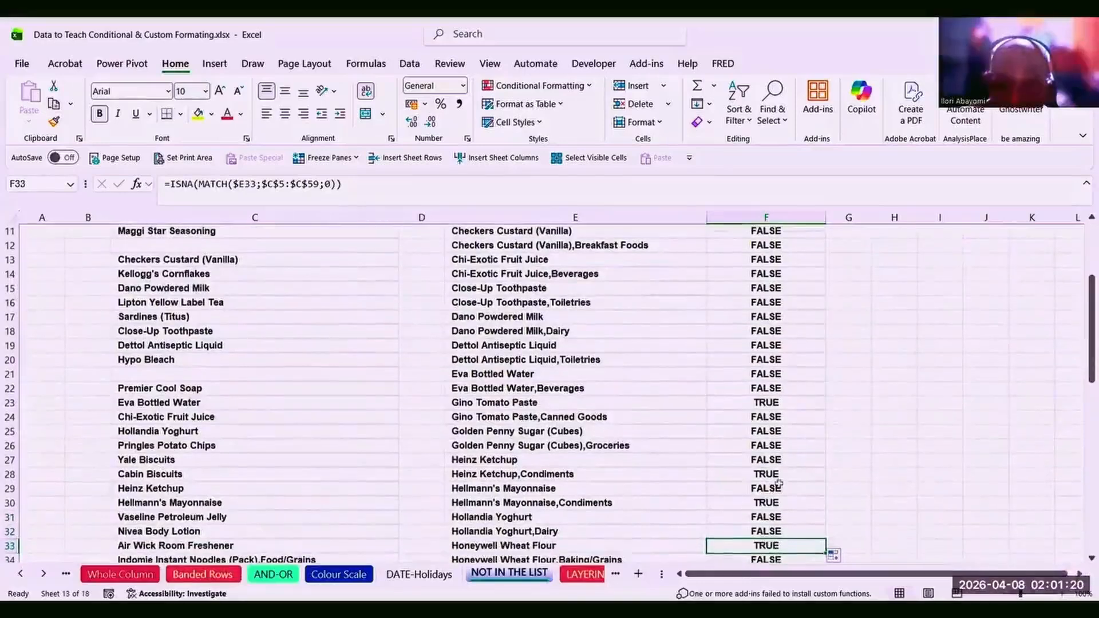
left_click(771, 473)
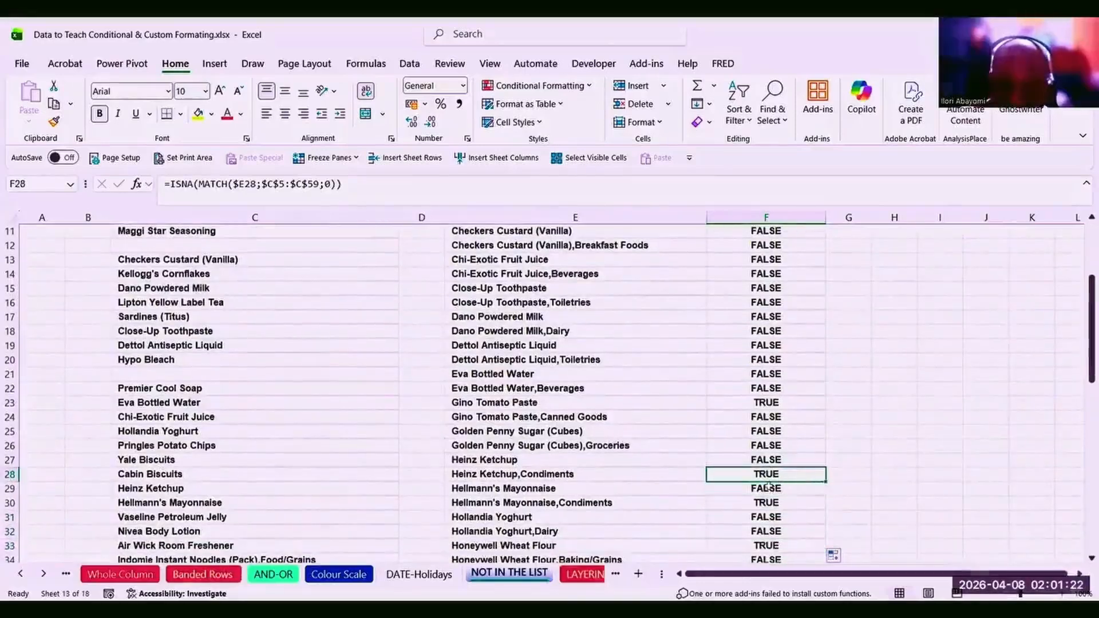
key("Down")
key("Down")
key("Down")
key("Down")
key("Down")
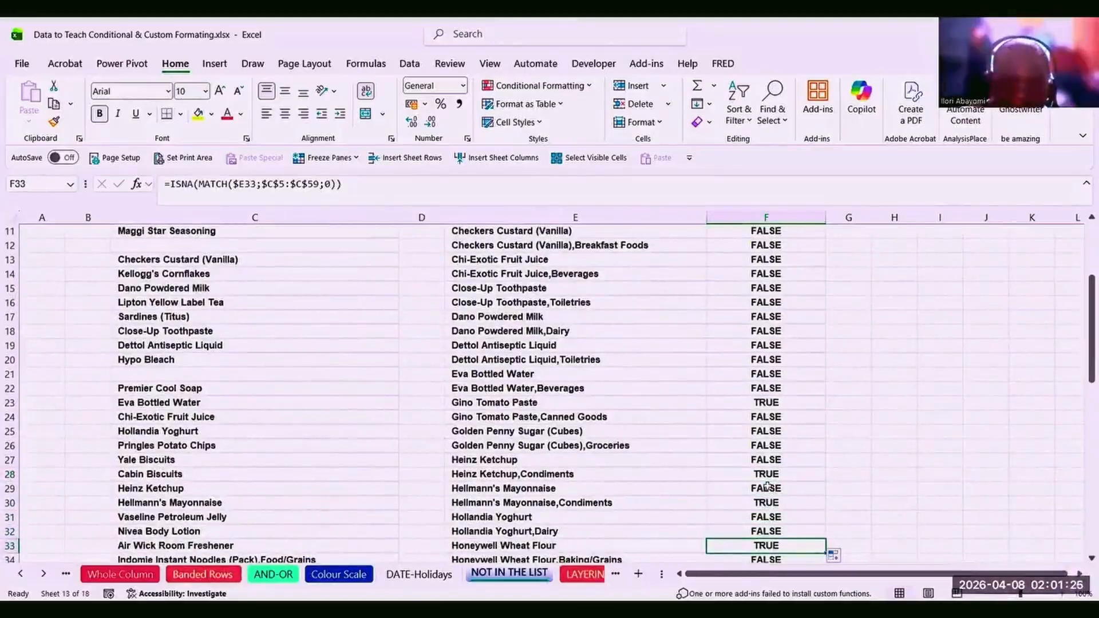
left_click(536, 330)
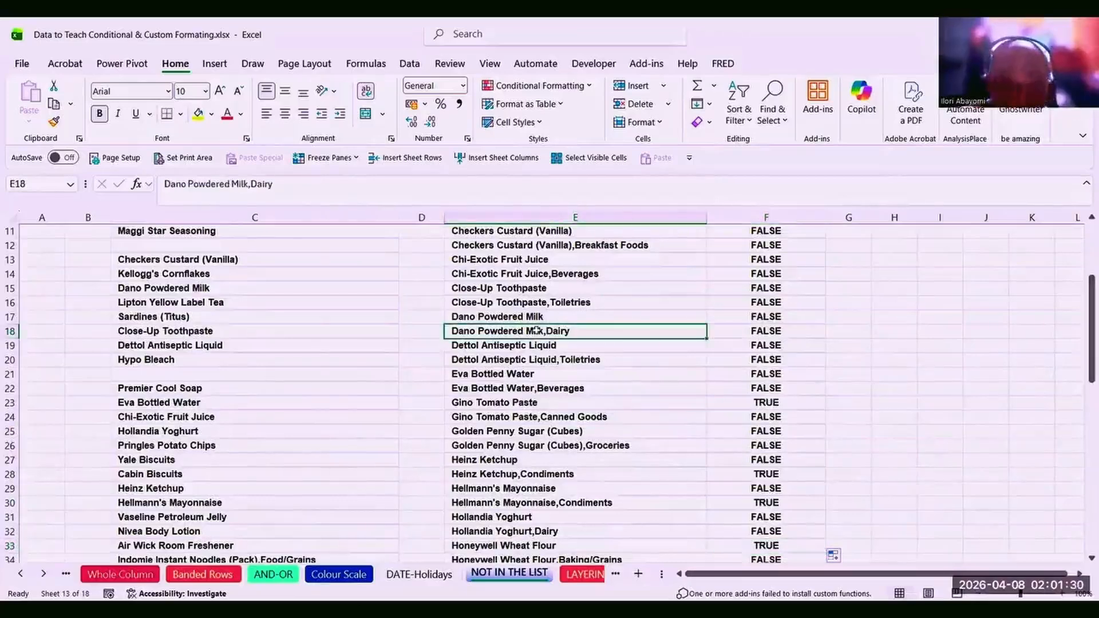
key("ctrl+Up")
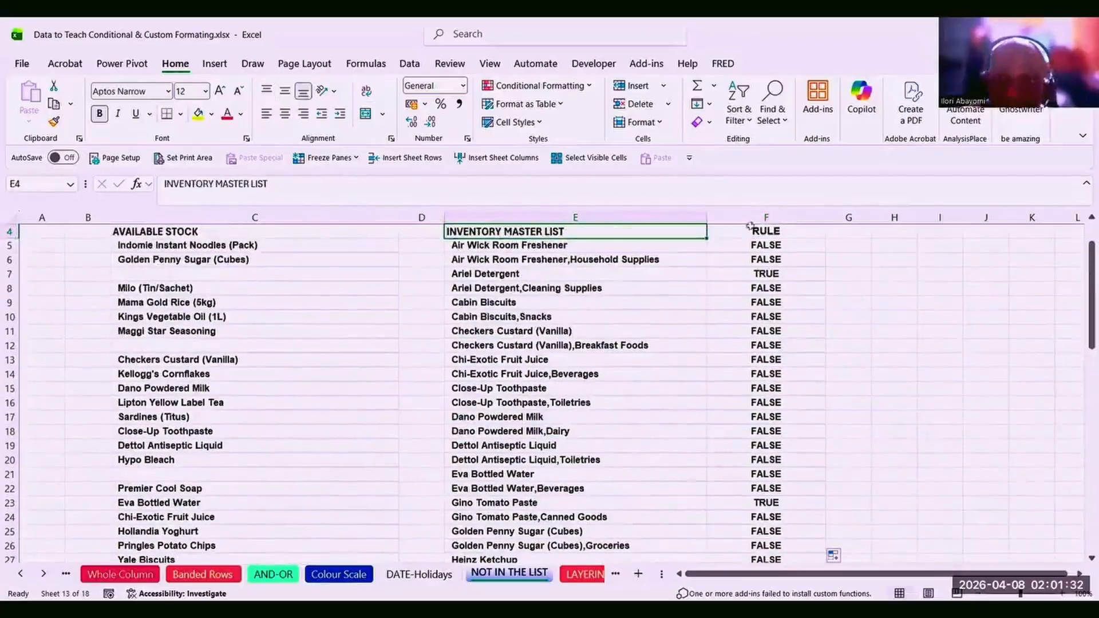
left_click(765, 246)
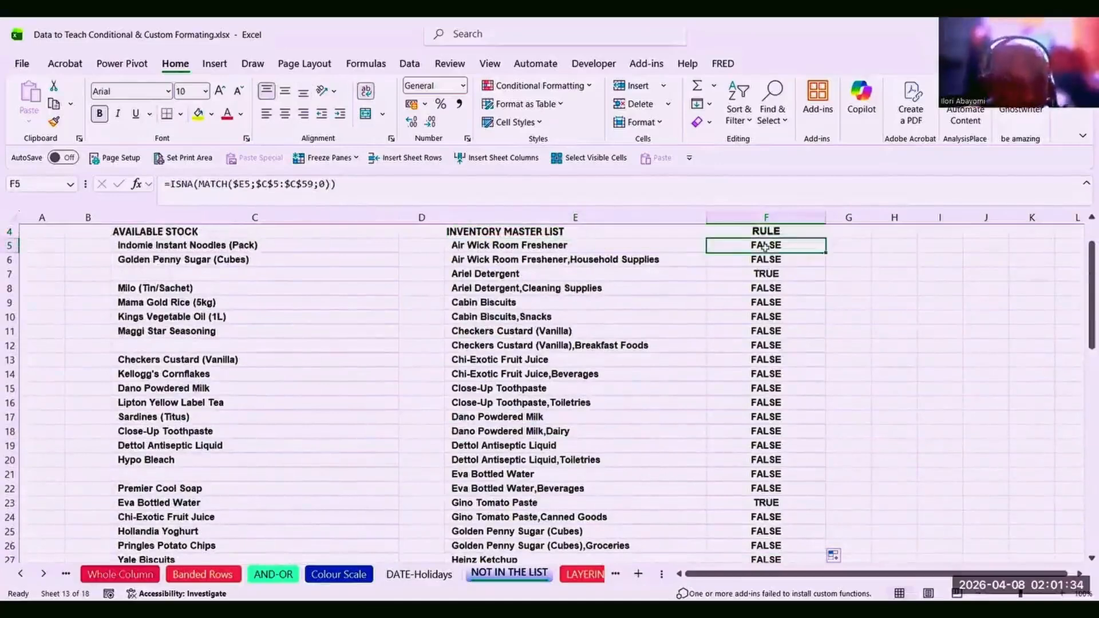
left_click(350, 180)
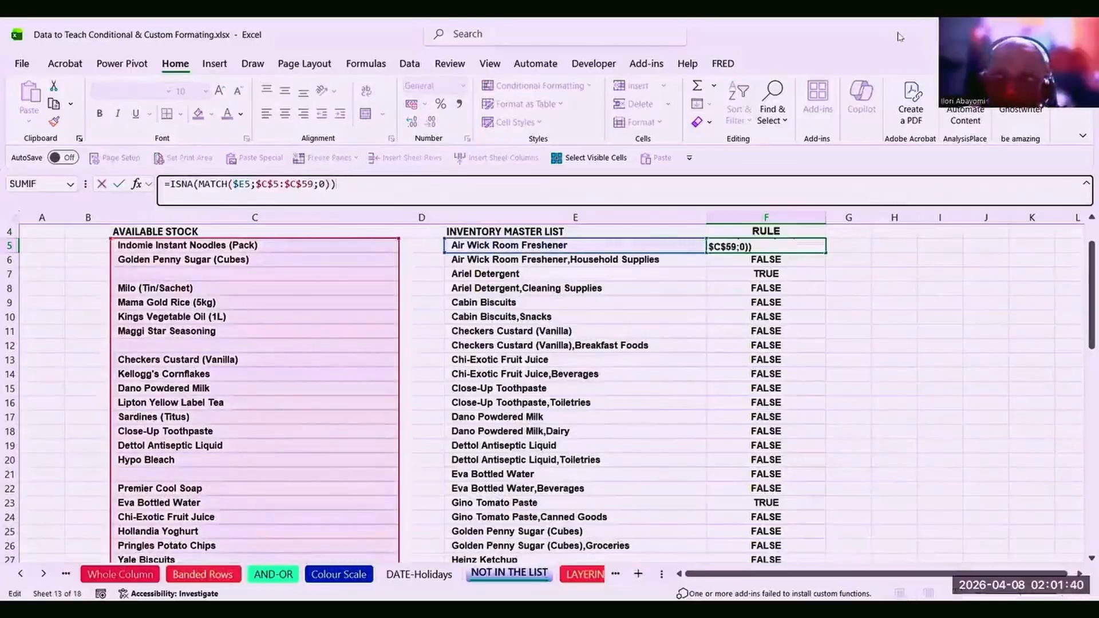
left_click(759, 289)
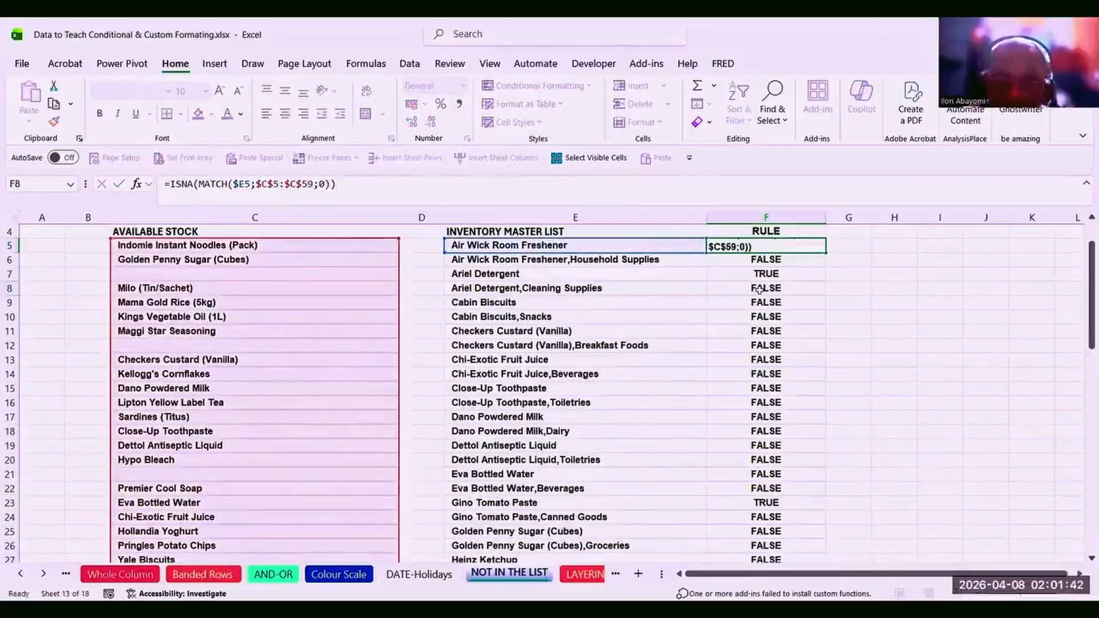
left_click(765, 273)
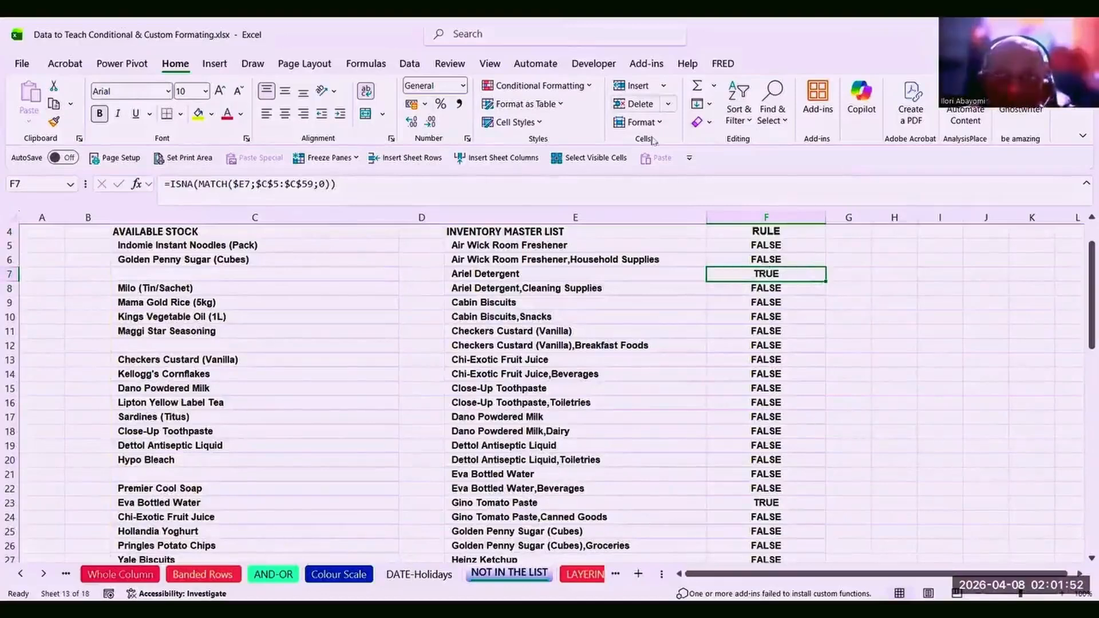
left_click(747, 245)
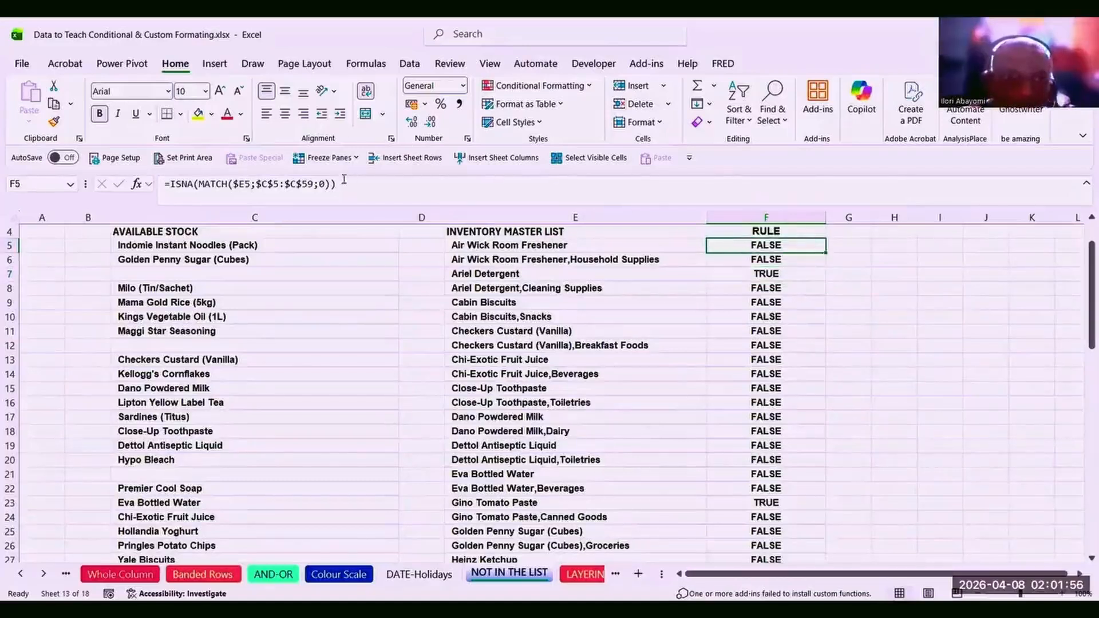
left_click_drag(340, 183, 284, 183)
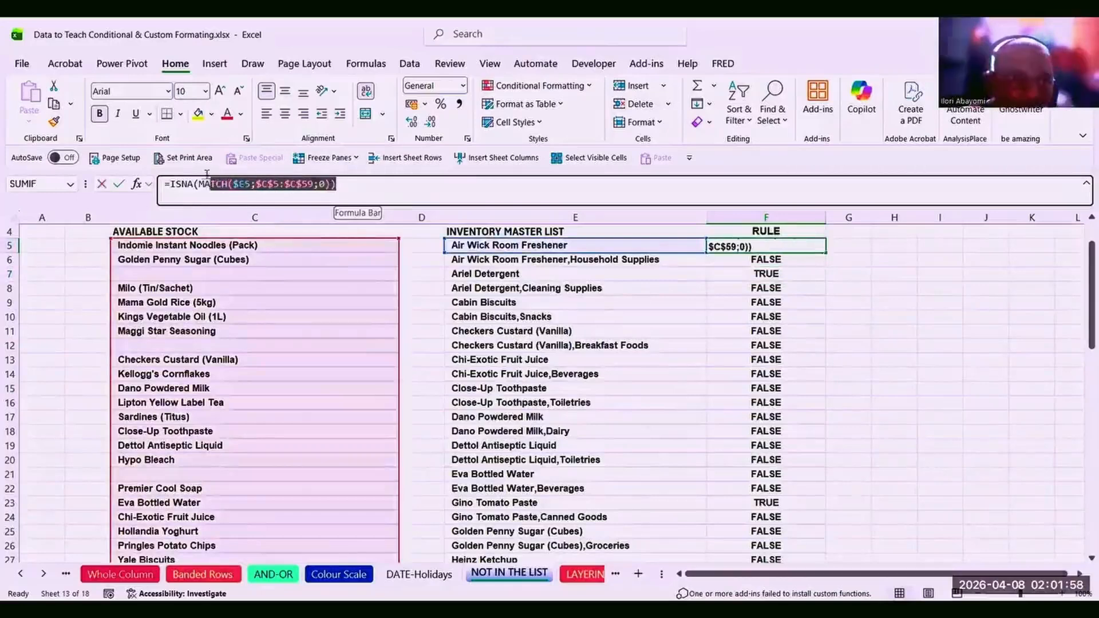
left_click_drag(177, 180, 170, 184)
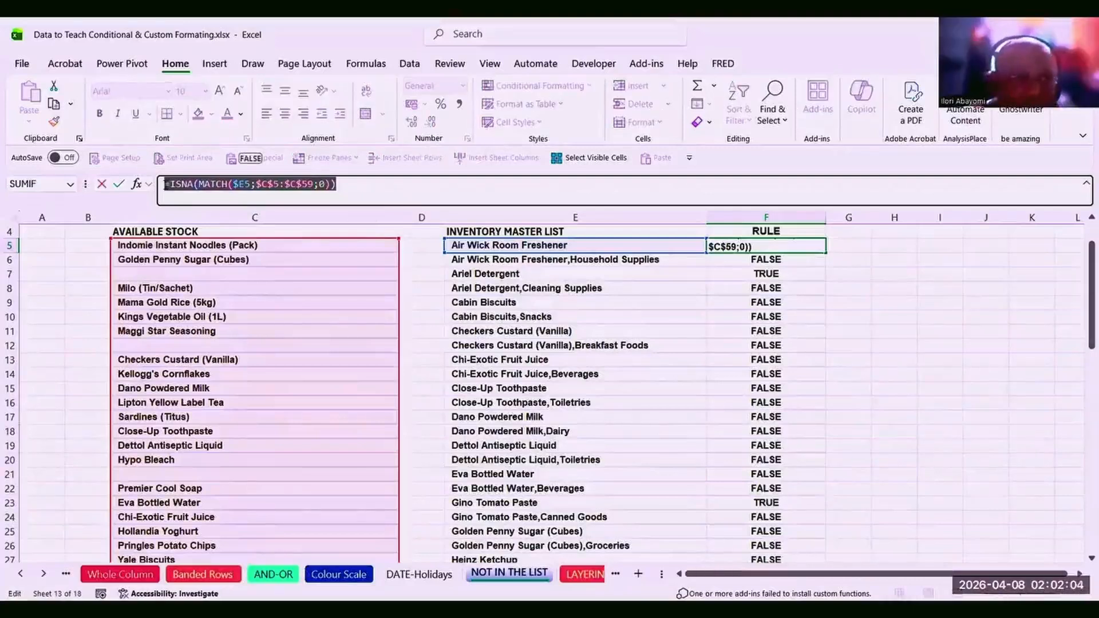
key("ctrl+c")
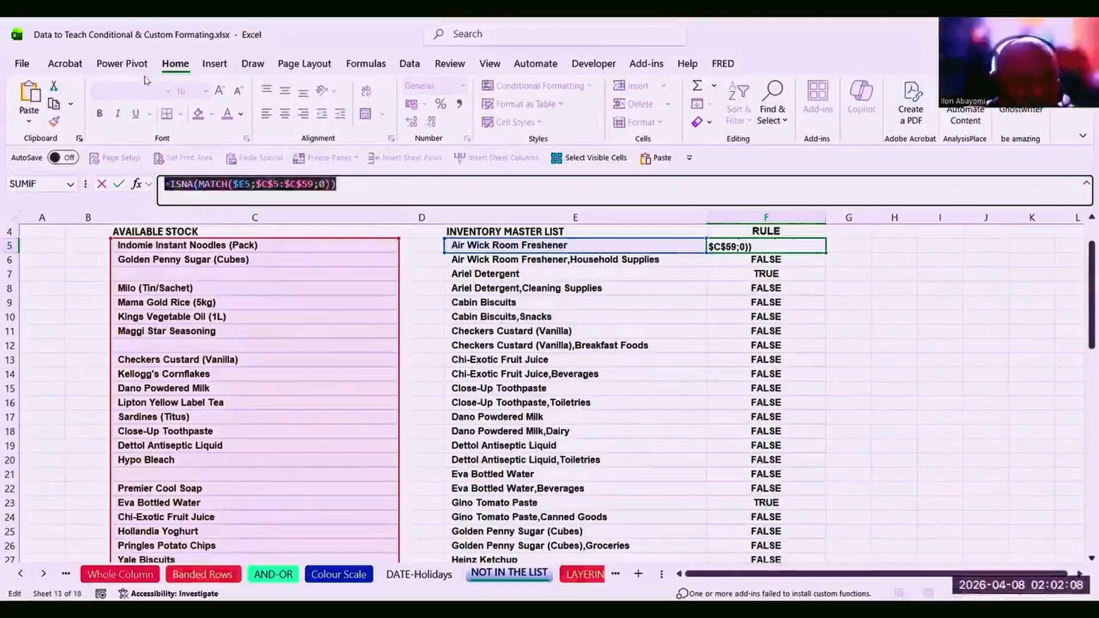
key("Escape")
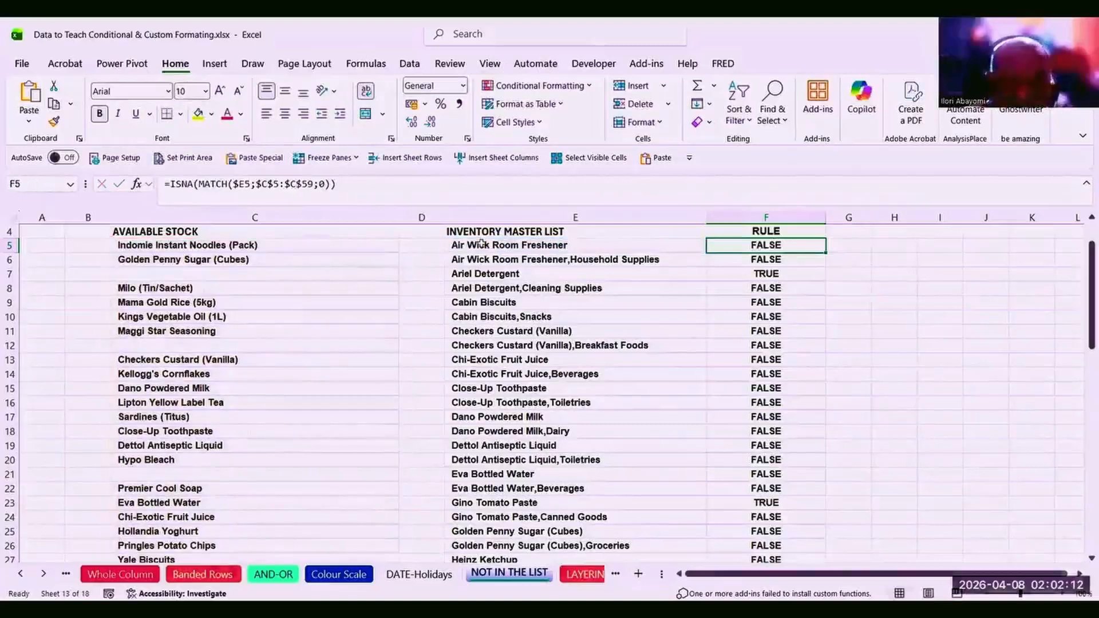
Select E5:E64 and create a formula-based conditional formatting rule with the pasted ISNA formula.
left_click_drag(480, 244, 670, 310)
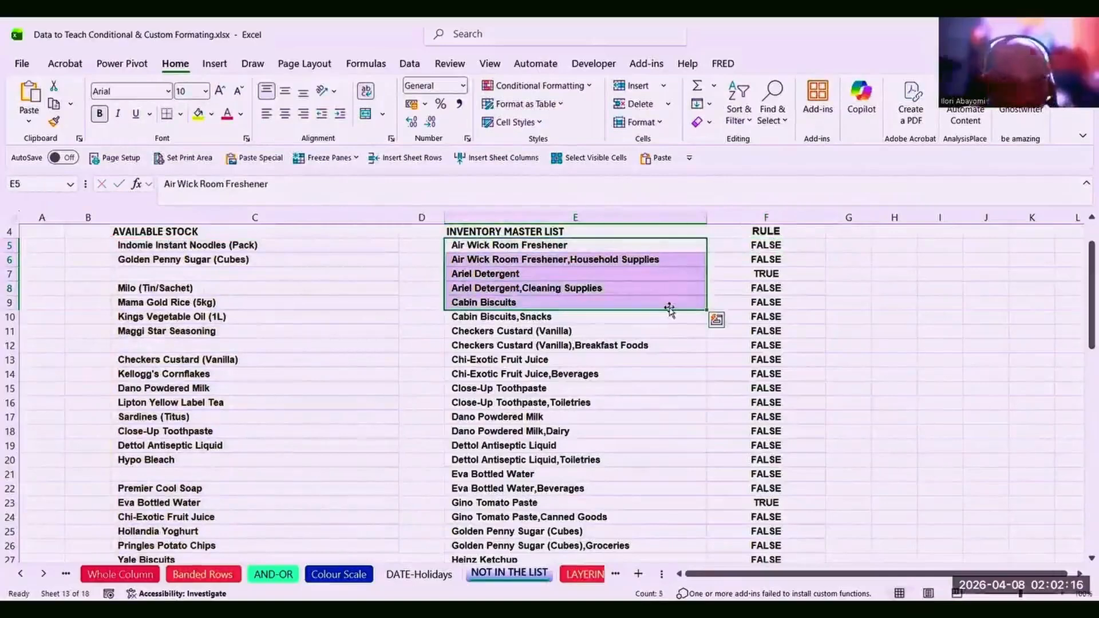
key("ctrl+shift+Down")
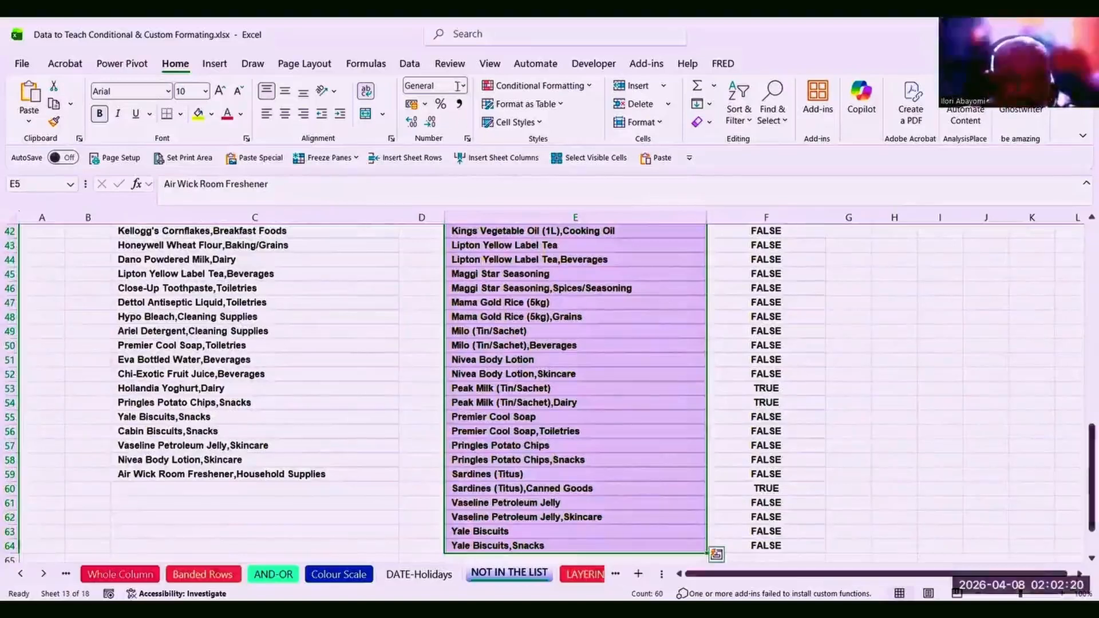
left_click(538, 86)
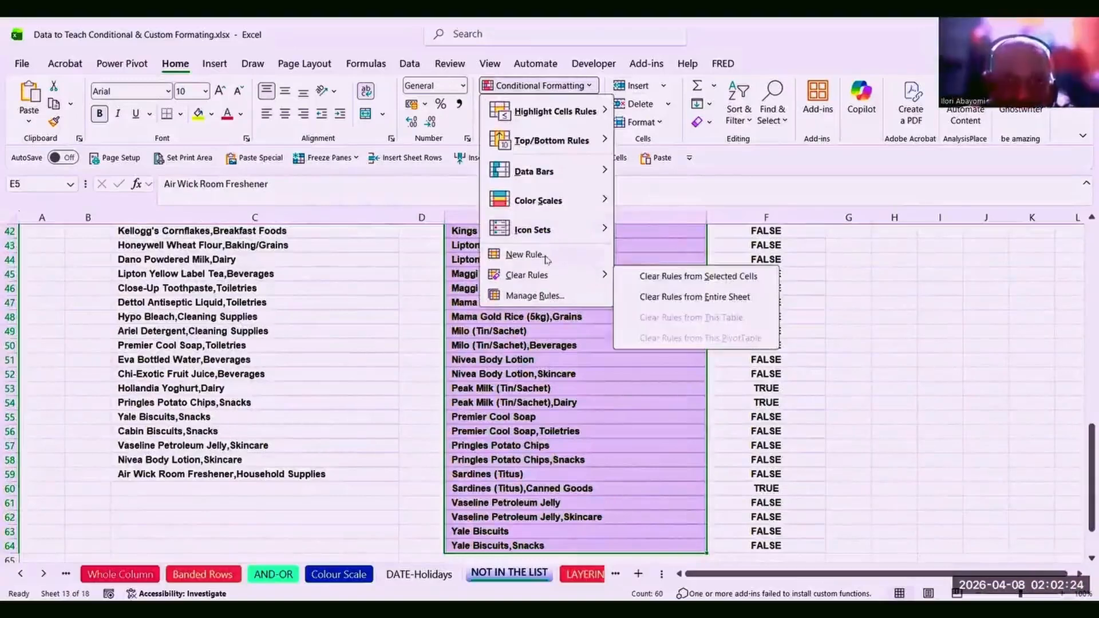
left_click(546, 256)
left_click(550, 156)
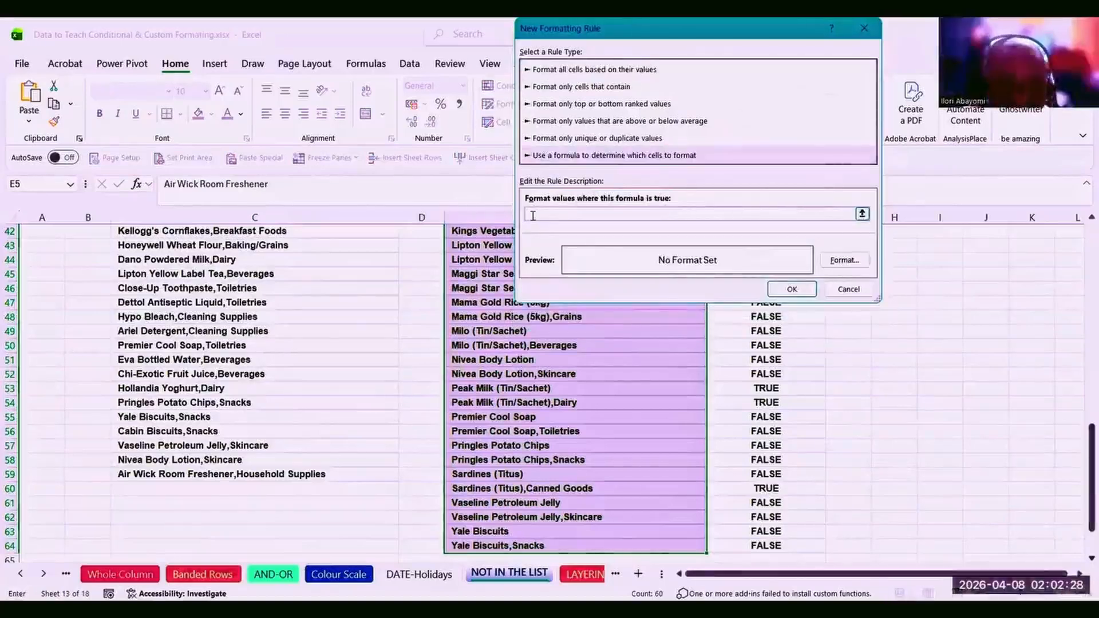
key("ctrl+v")
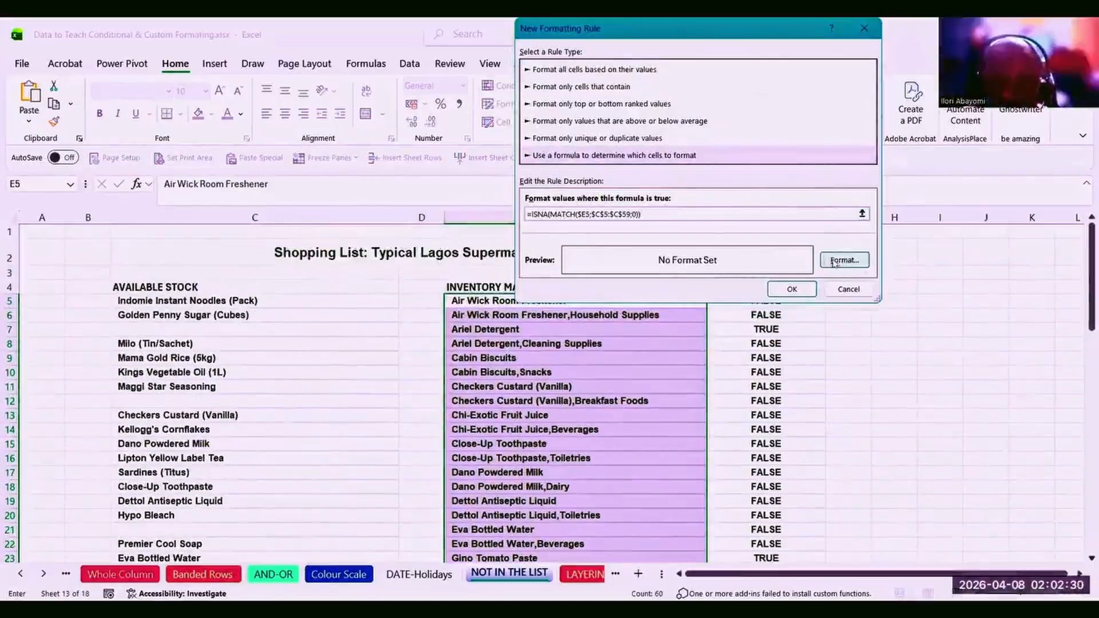
Format the rule with red fill and white font, and apply it.
left_click(836, 263)
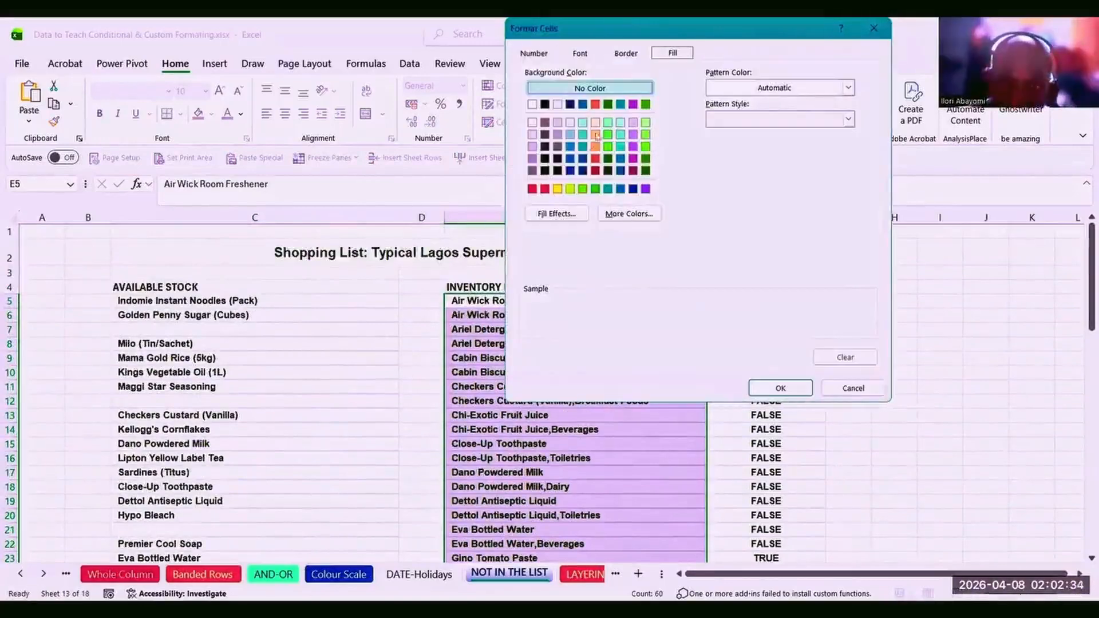
left_click(545, 193)
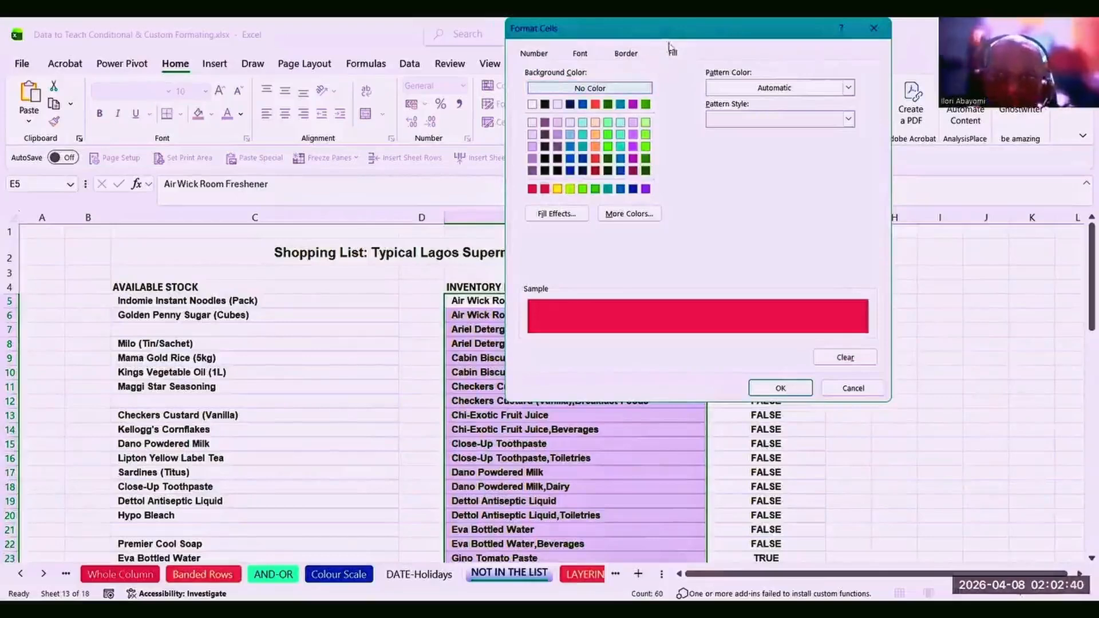
left_click(594, 55)
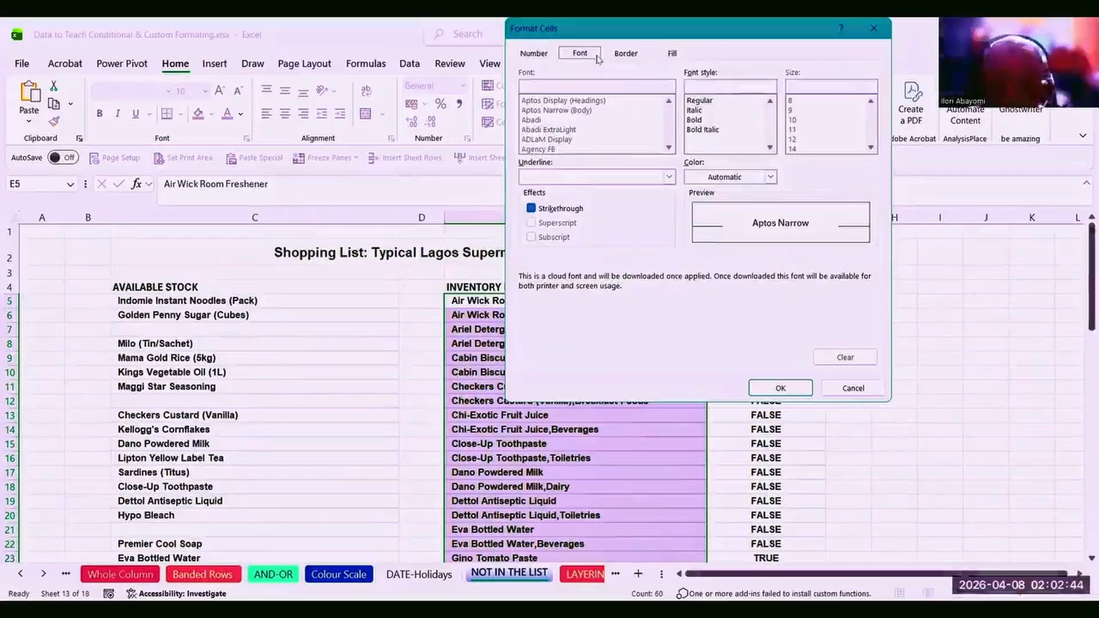
left_click(770, 178)
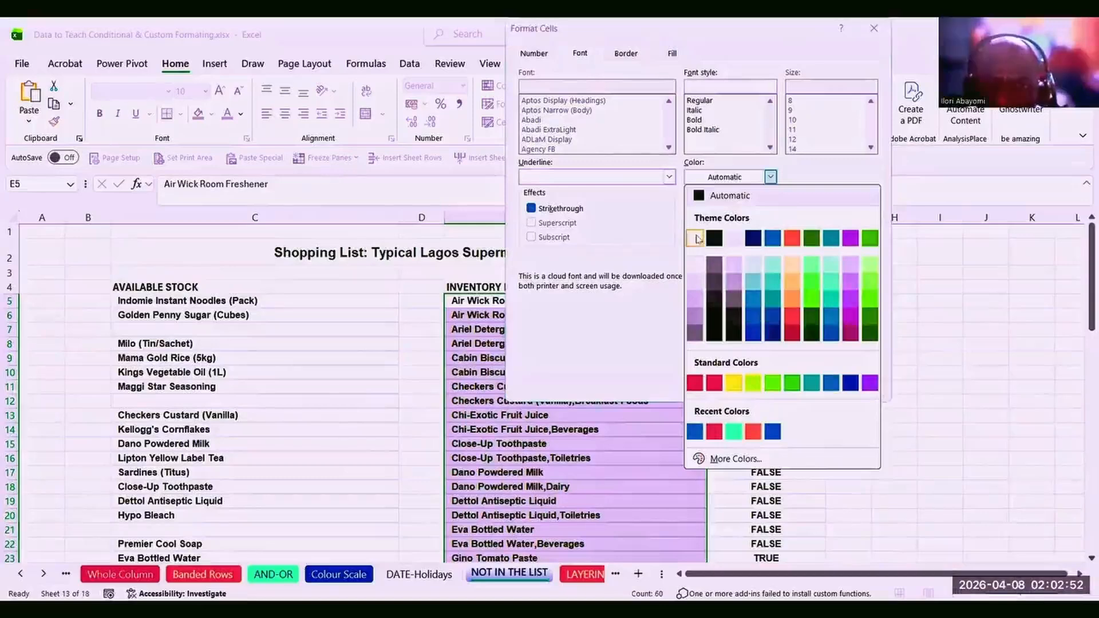
left_click(696, 237)
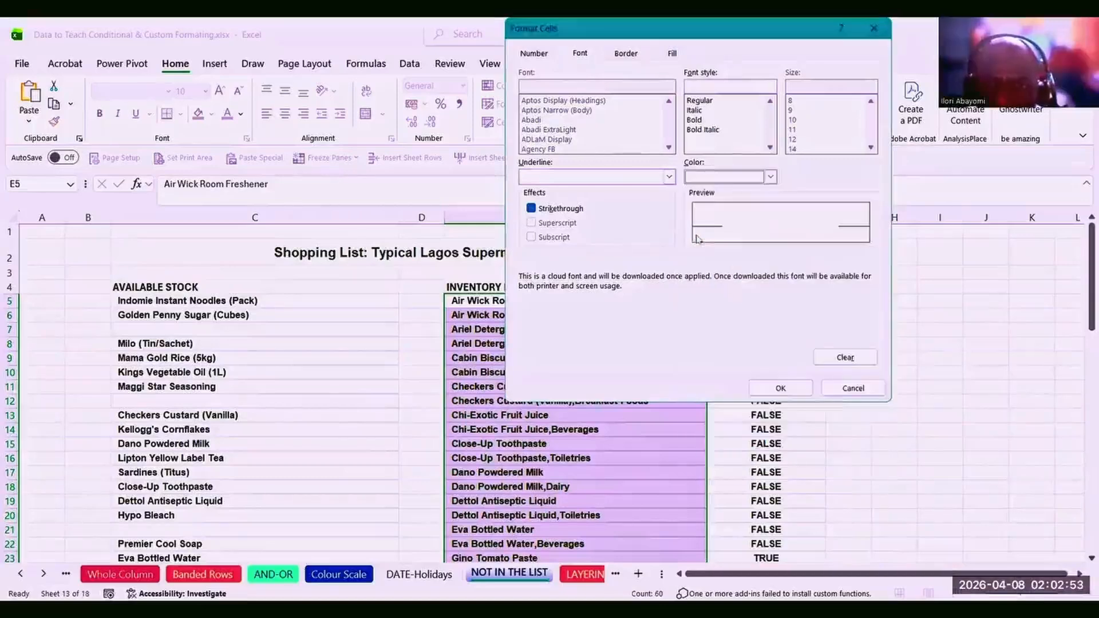
left_click(781, 390)
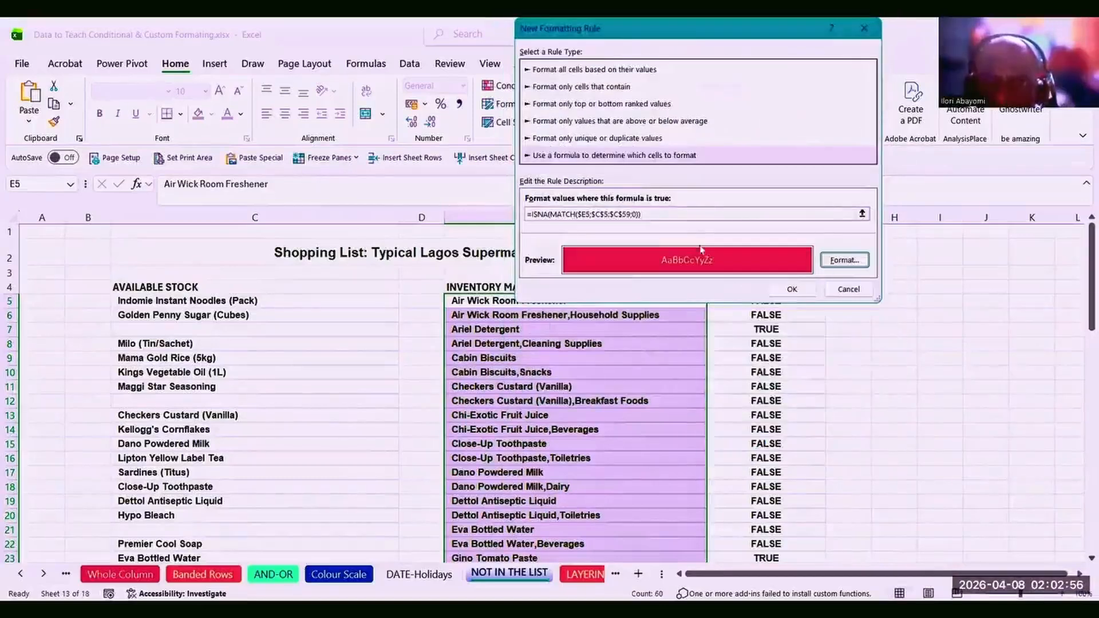
left_click(792, 290)
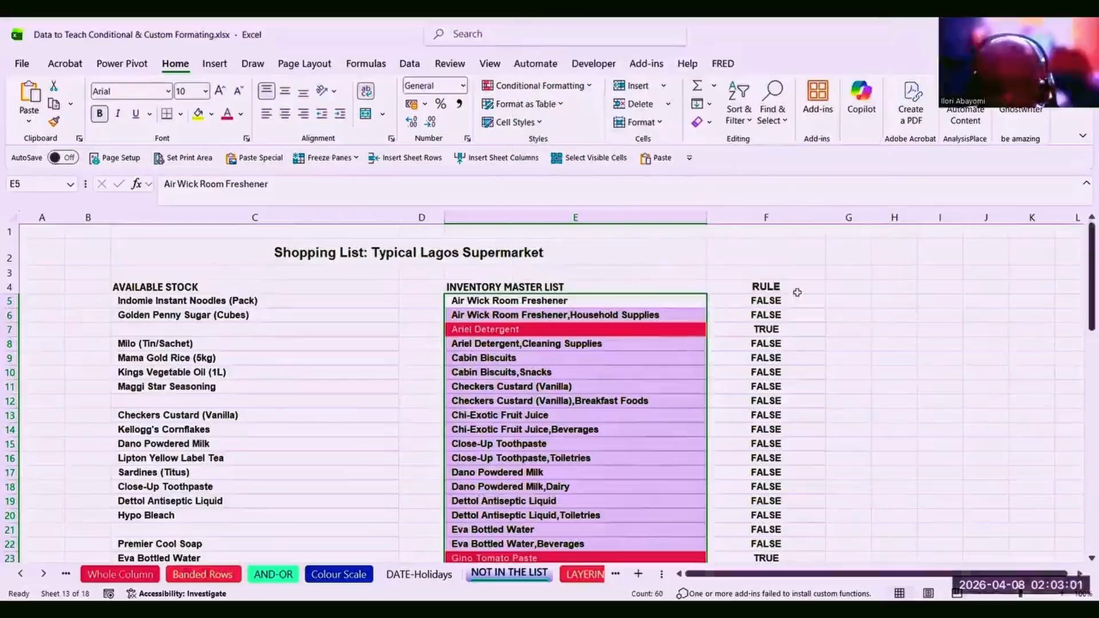
Delete the RULE helper values in F4:F64.
left_click(767, 287)
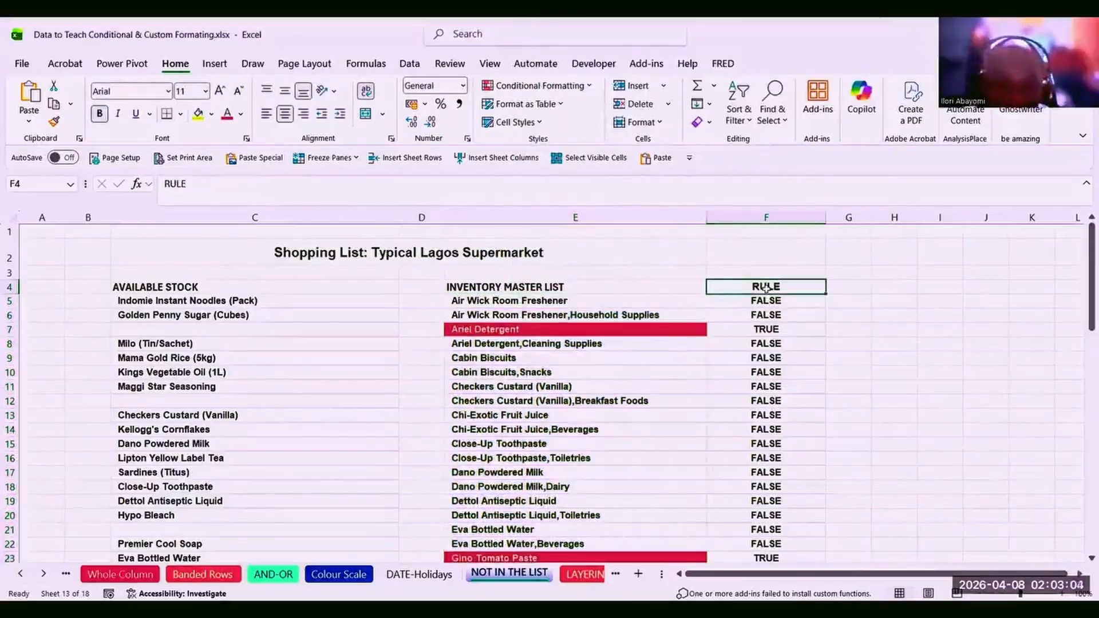
key("ctrl+shift+Down")
key("BackSpace")
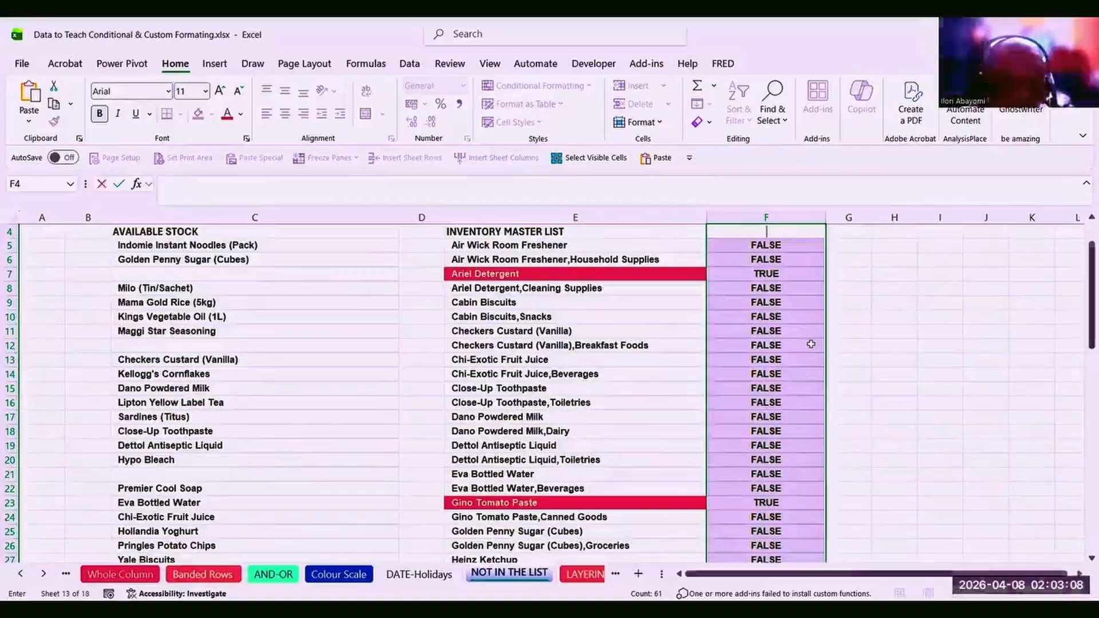
key("Escape")
key("Delete")
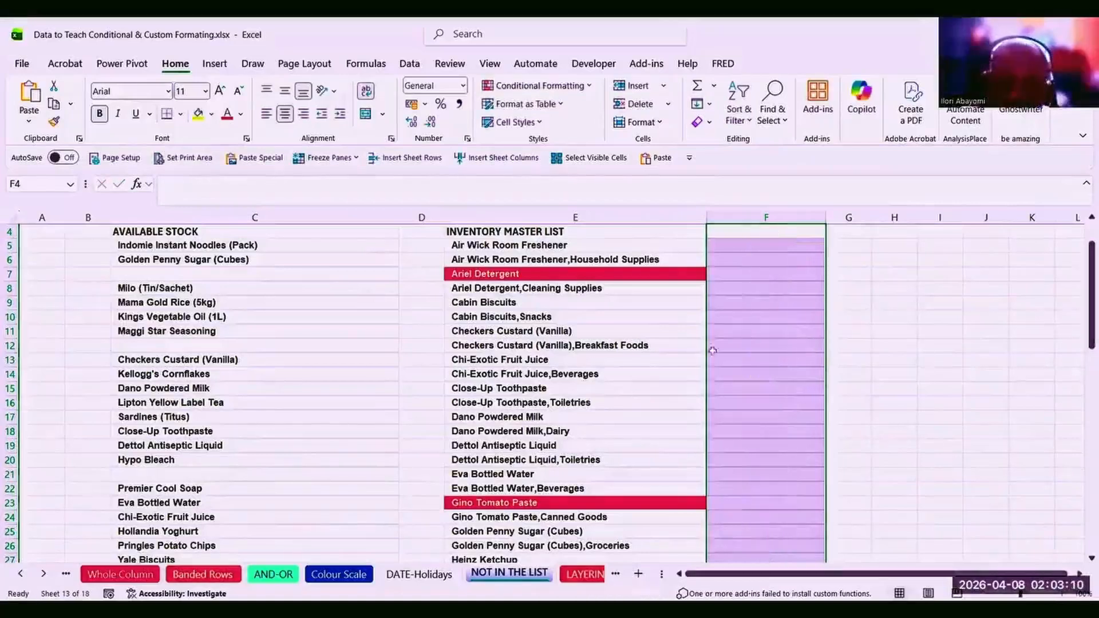
Select the inventory master list from Air Wick Room Freshener in E5 down to E64.
left_click(612, 360)
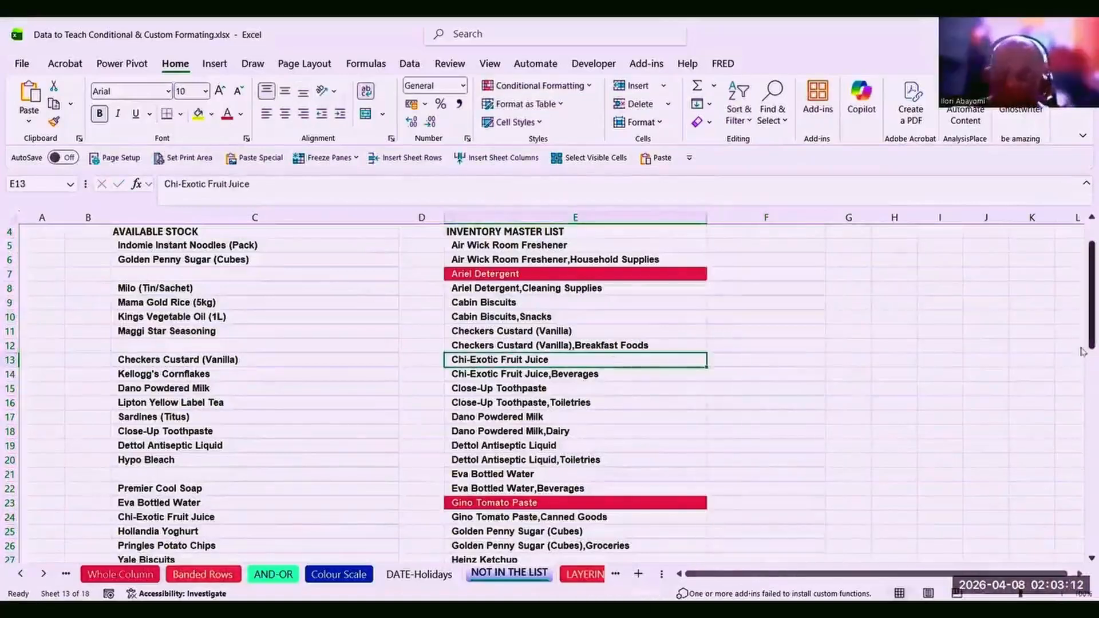
left_click_drag(1082, 328, 993, 301)
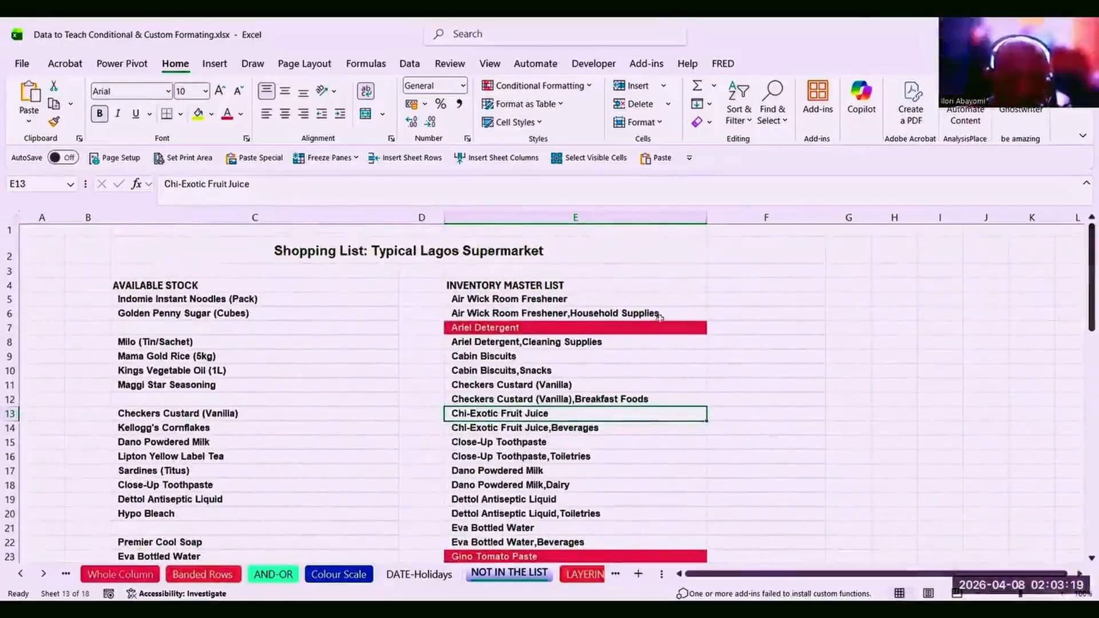
left_click(476, 299)
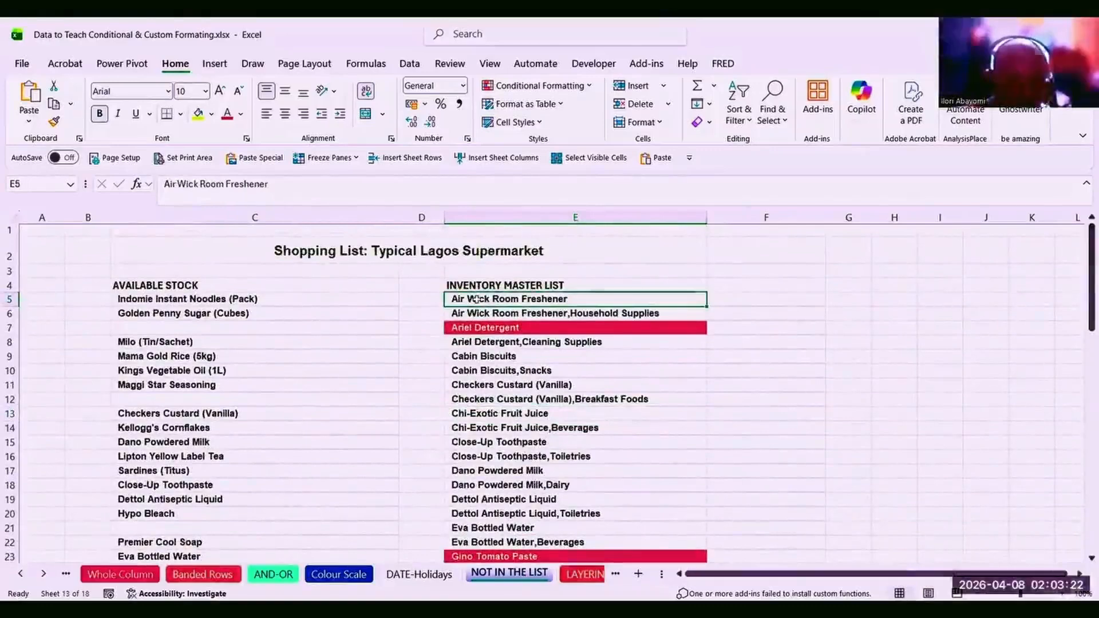
key("ctrl+shift+Down")
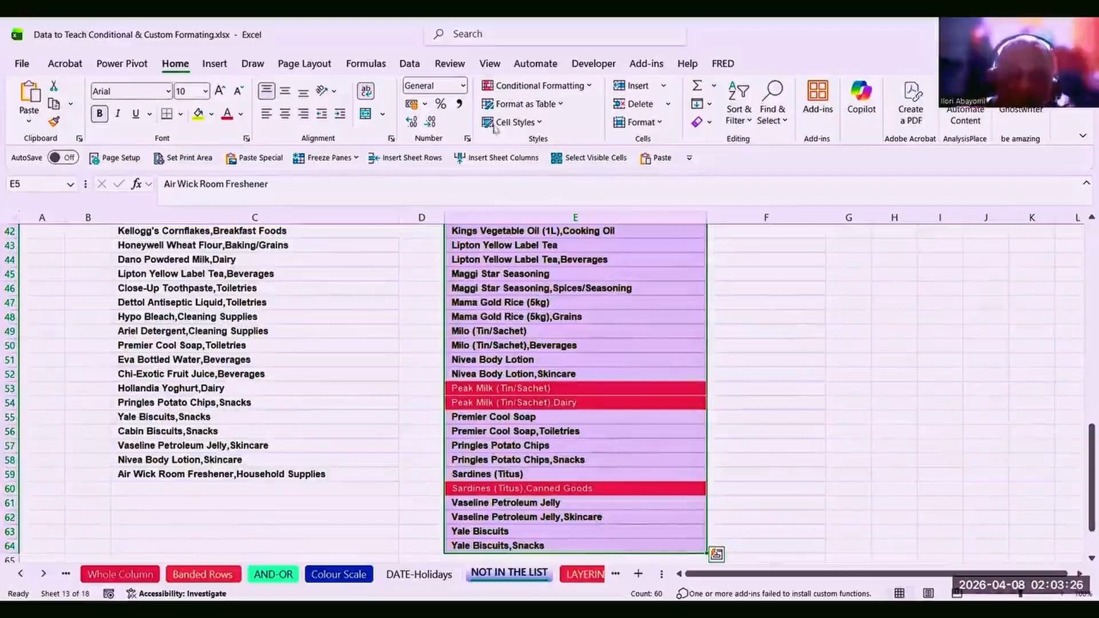
Bring up the Custom Sort settings for the selected master list.
left_click(588, 85)
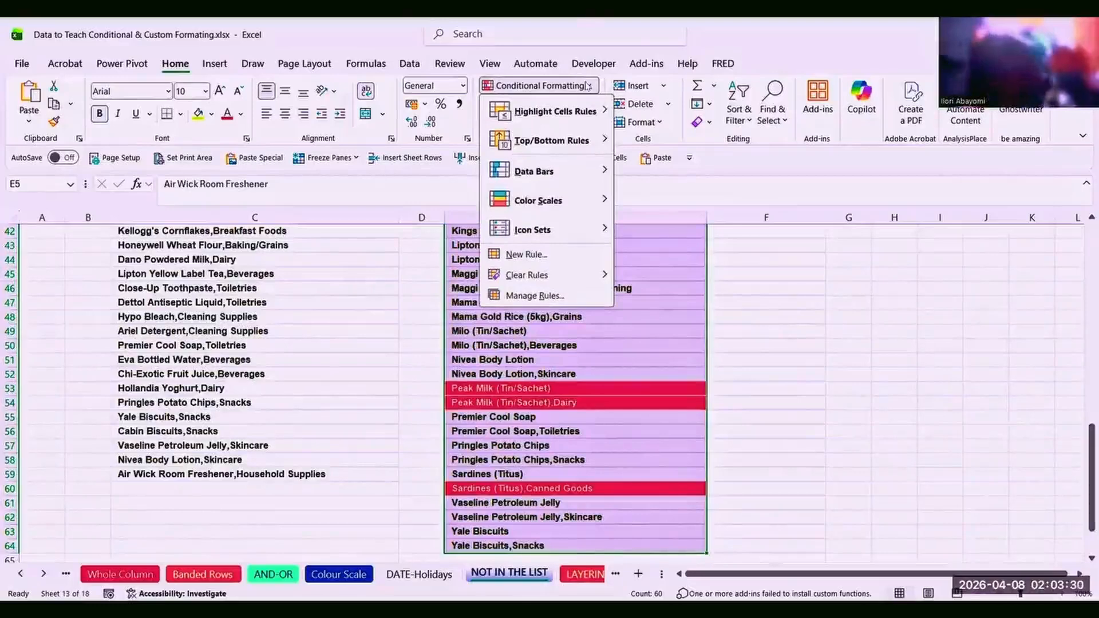
left_click(588, 86)
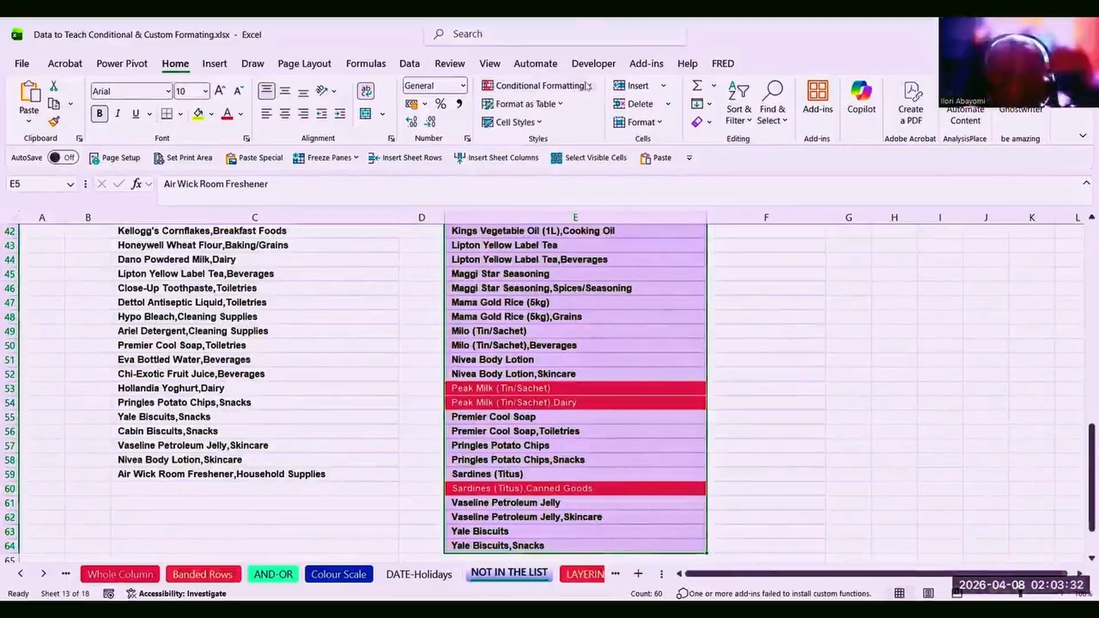
left_click(747, 120)
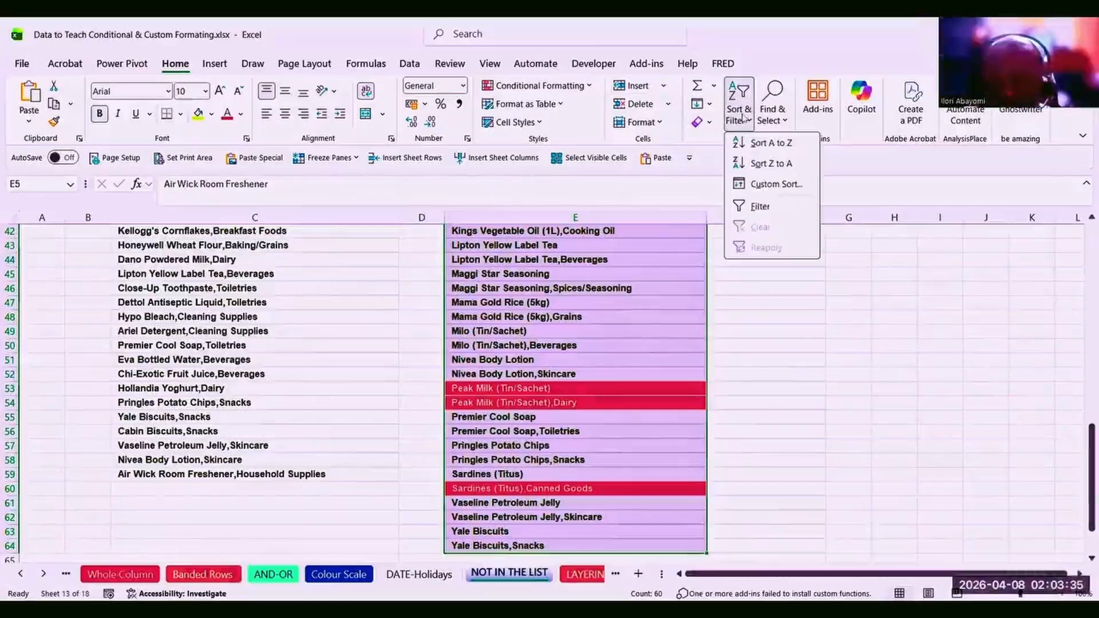
left_click(774, 182)
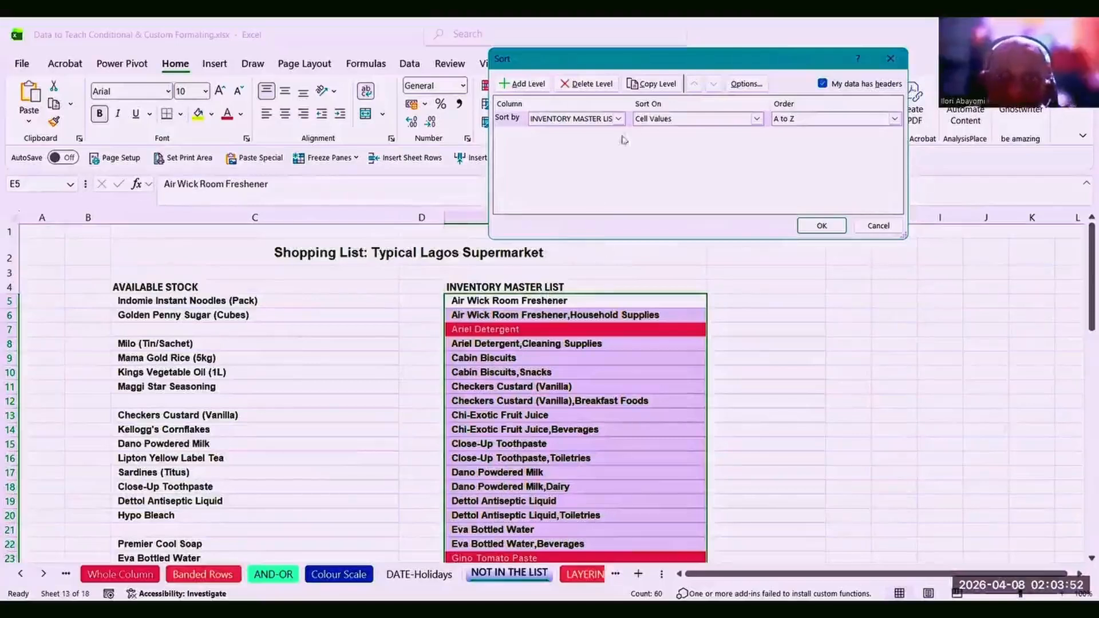
Sort column E by cell colour with red-filled items on top.
left_click(757, 119)
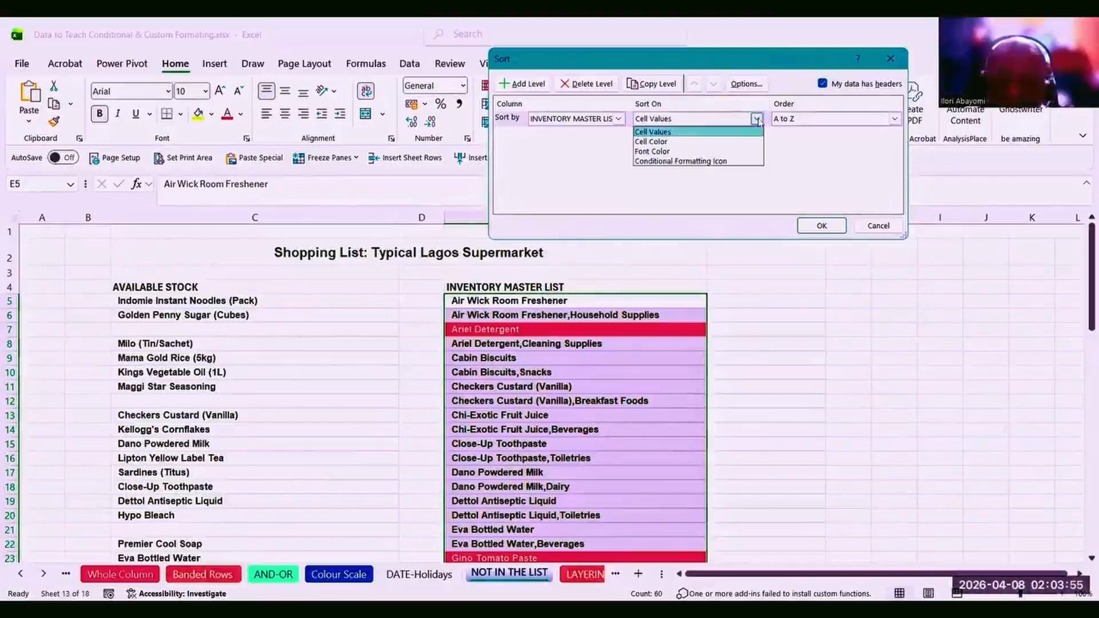
left_click(730, 142)
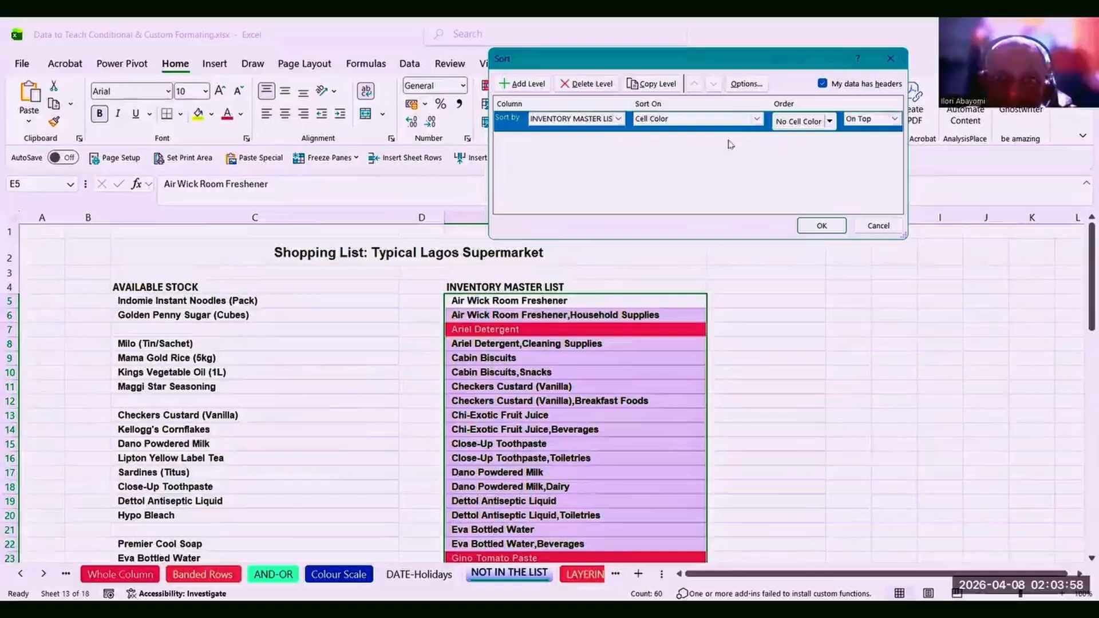
left_click(830, 121)
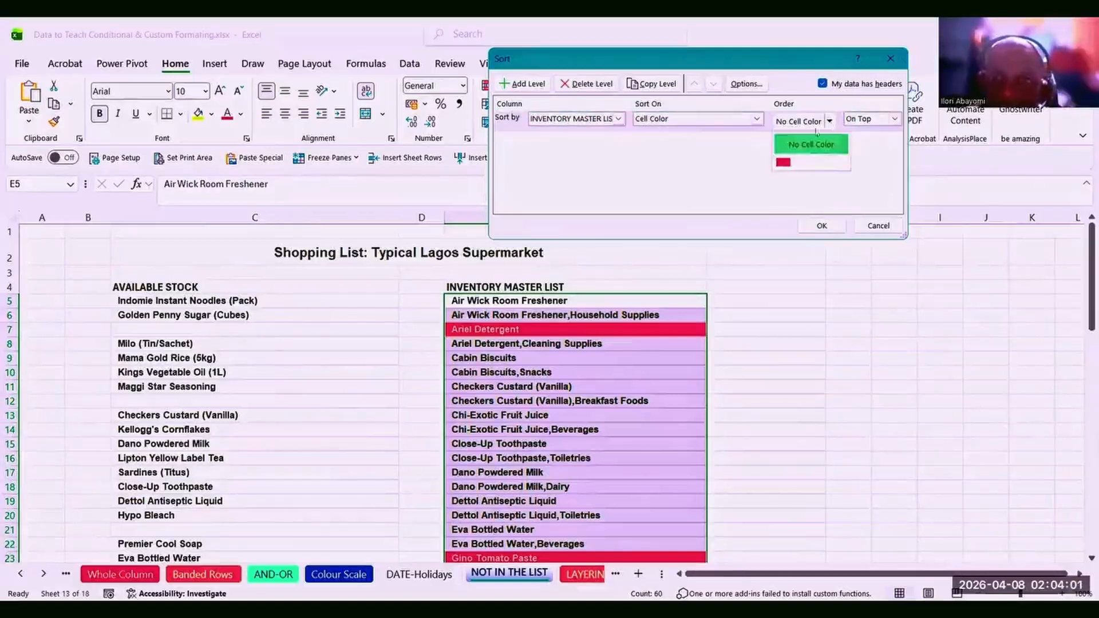
left_click(786, 163)
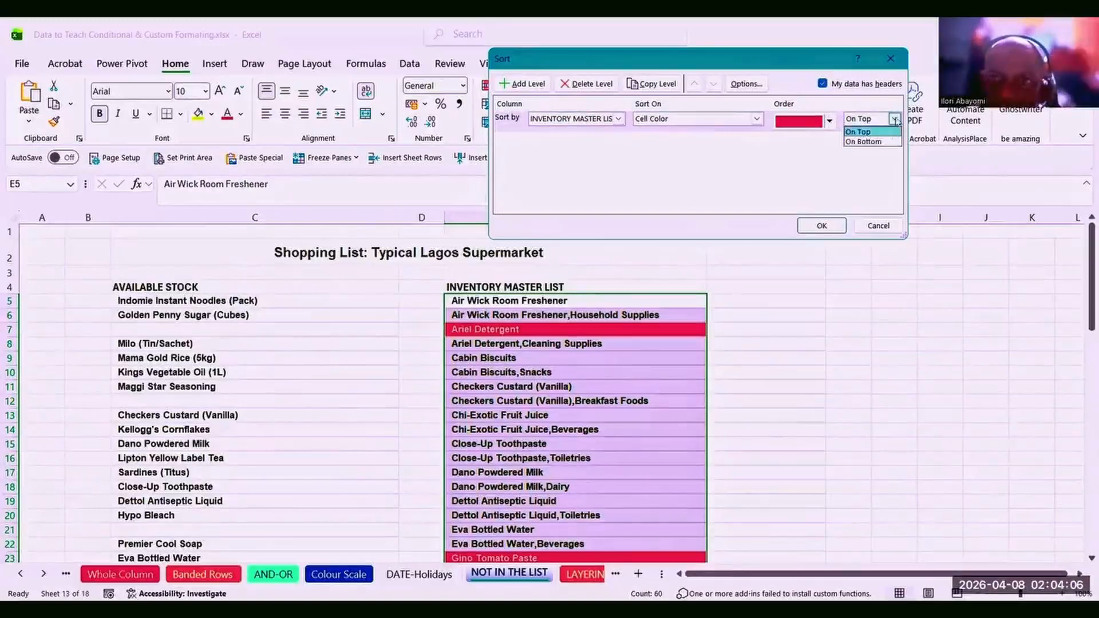
left_click(895, 119)
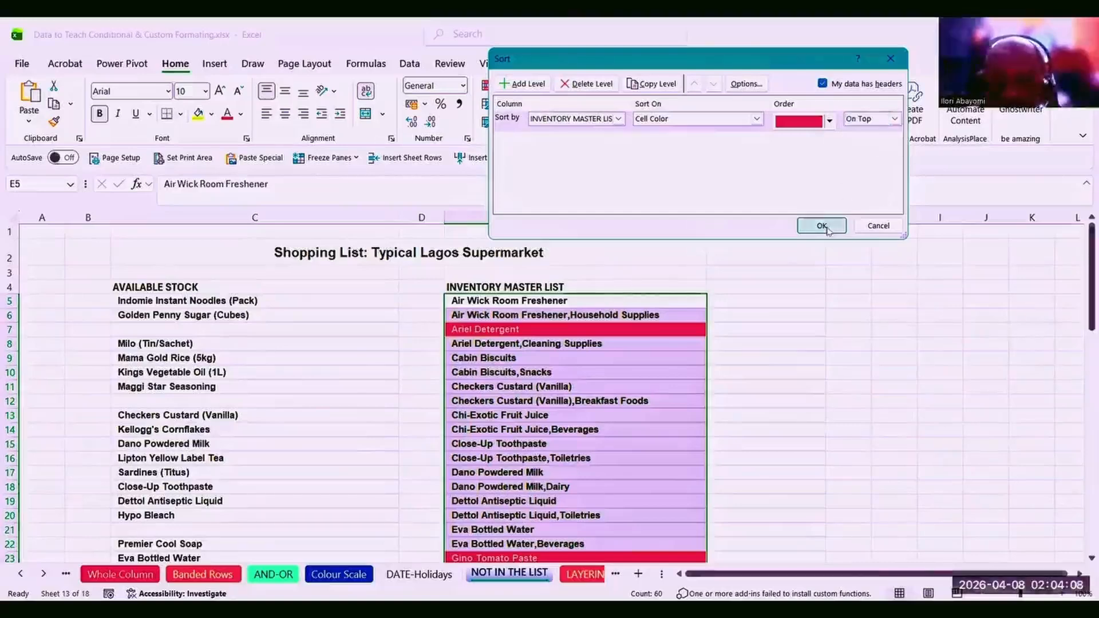
left_click(822, 226)
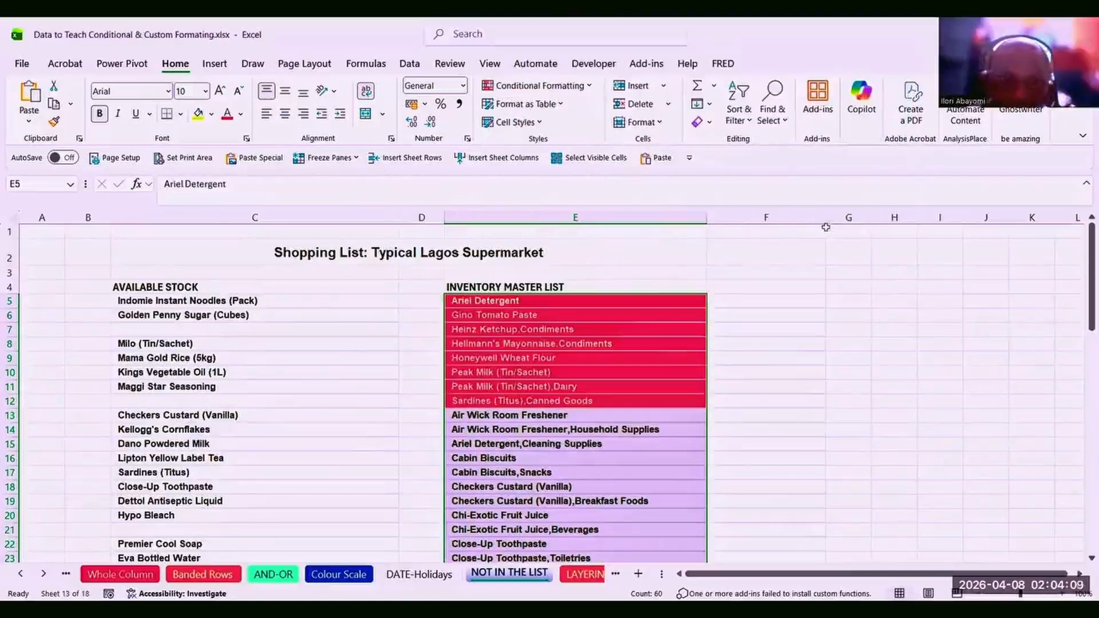
left_click(598, 429)
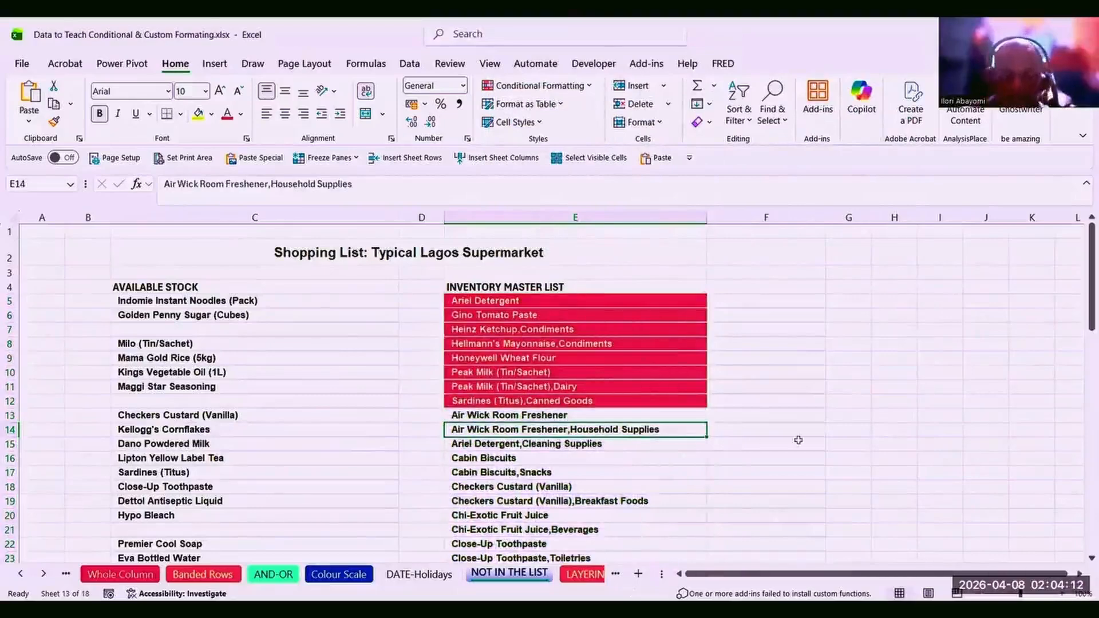
left_click_drag(1082, 302, 1041, 313)
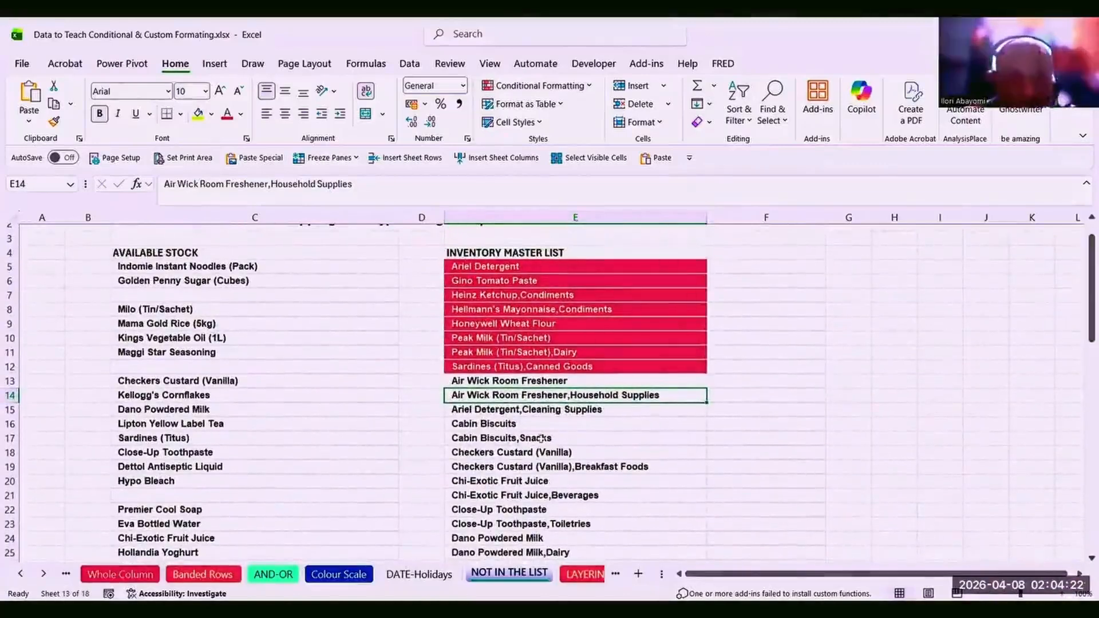
left_click(521, 440)
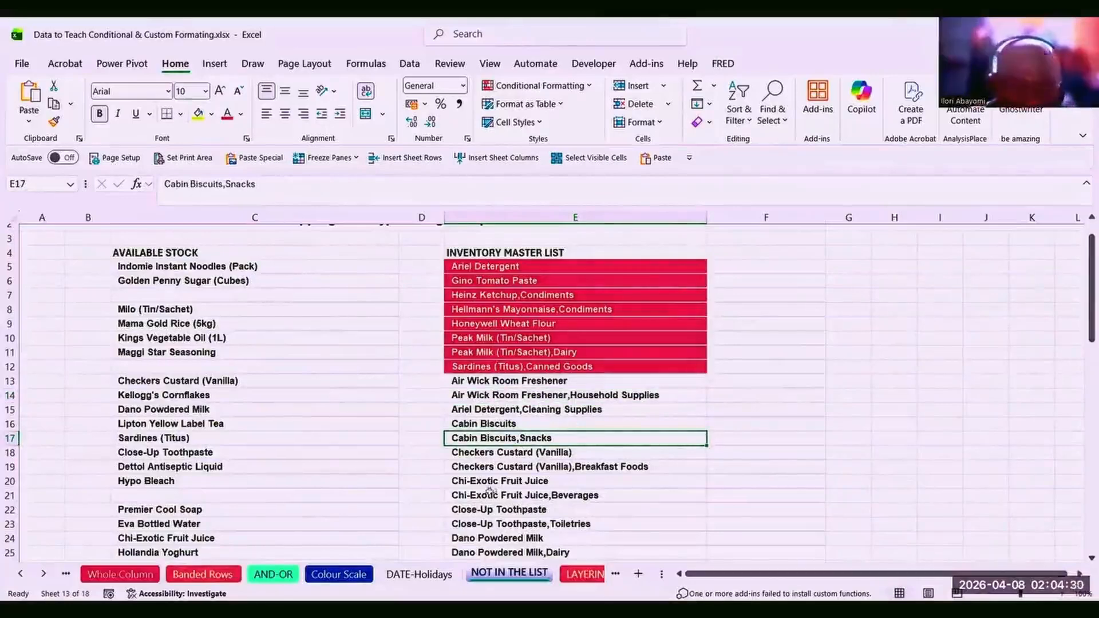
left_click_drag(1083, 323, 1029, 400)
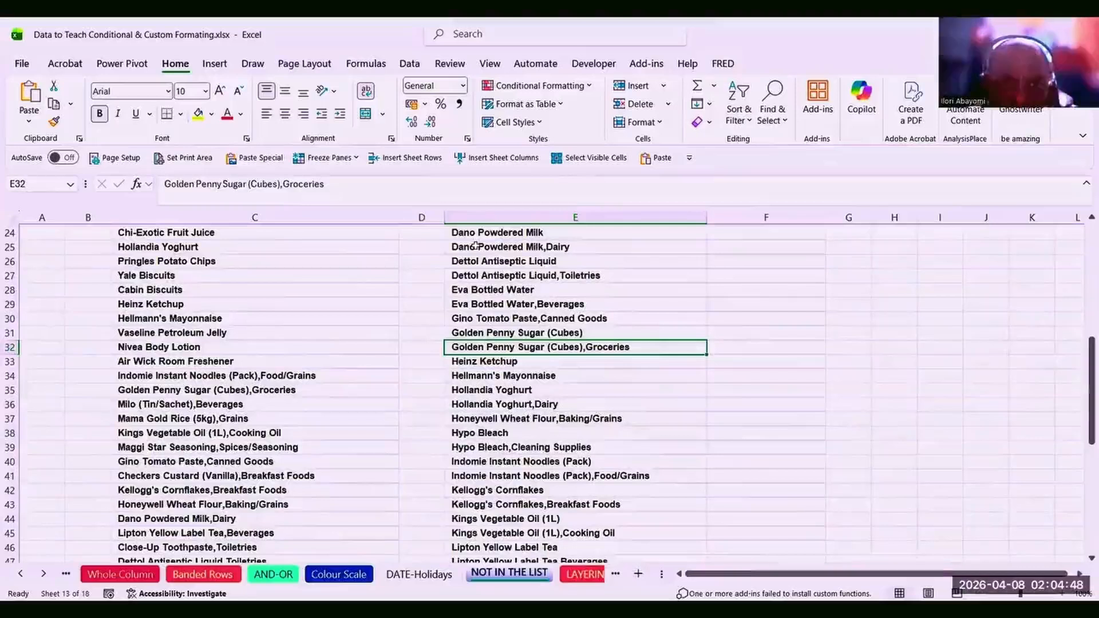
left_click(472, 232)
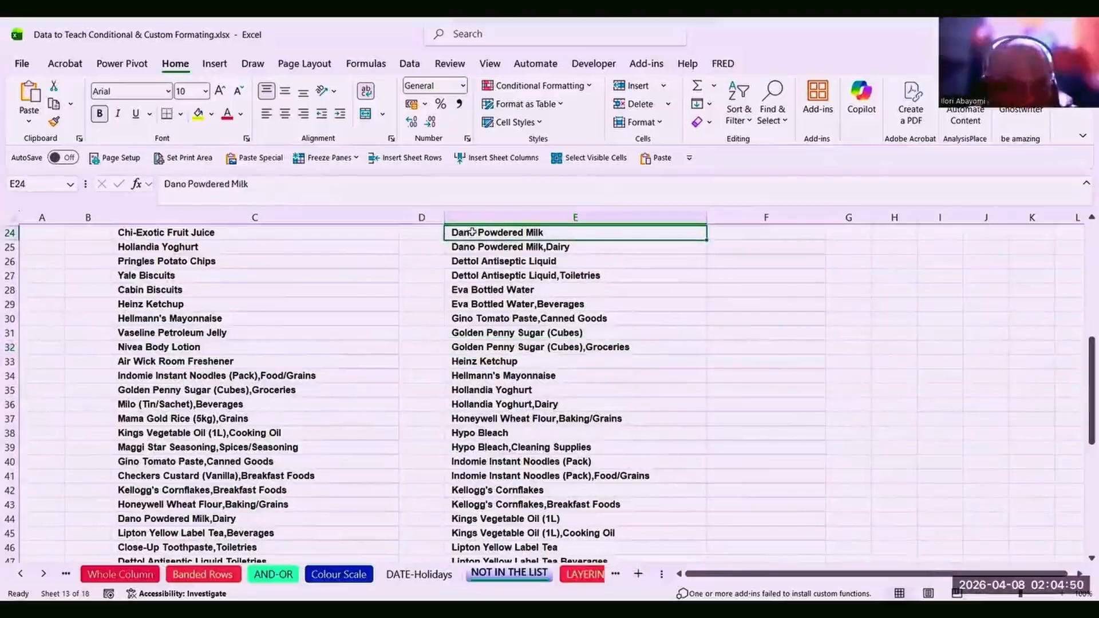
Copy Dano Powdered Milk from E24 into the empty stock cell C21.
key("ctrl+c")
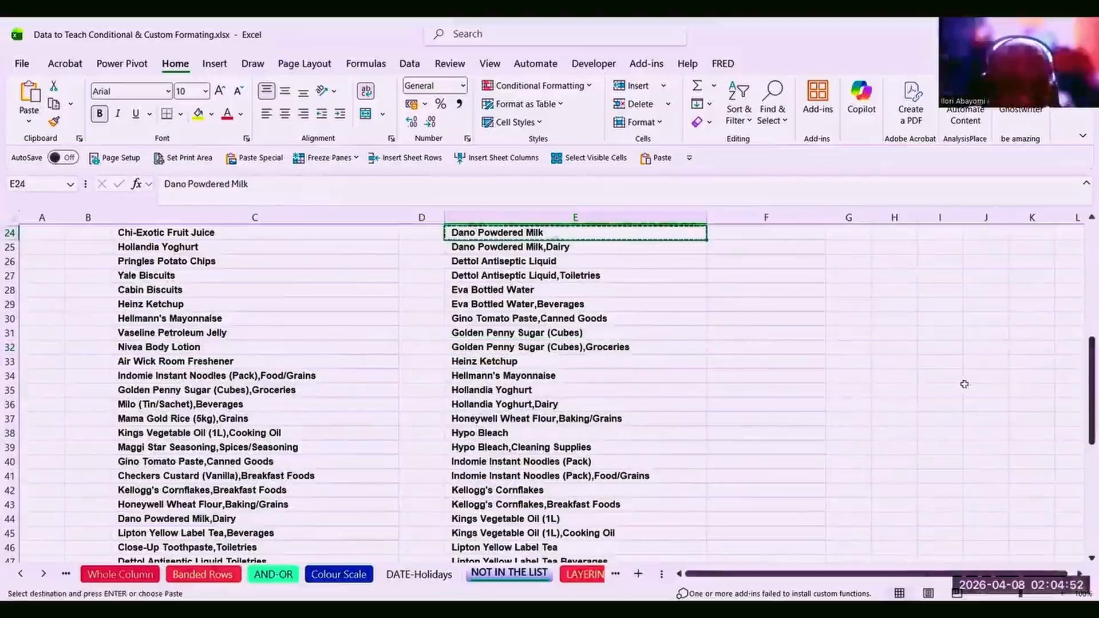
left_click_drag(1081, 422, 1076, 392)
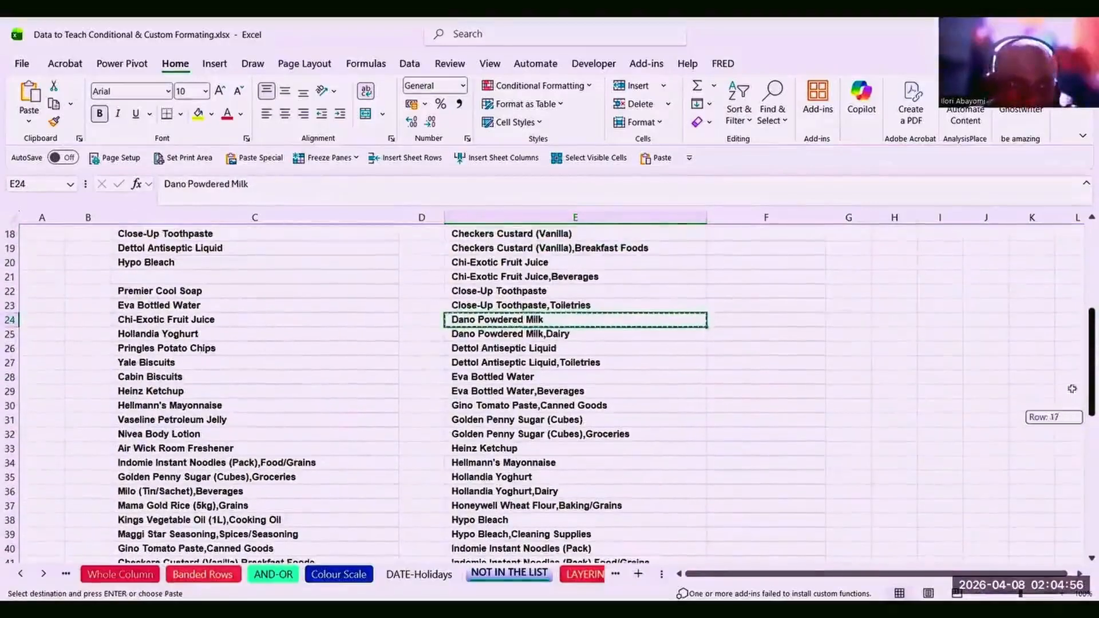
left_click(162, 271)
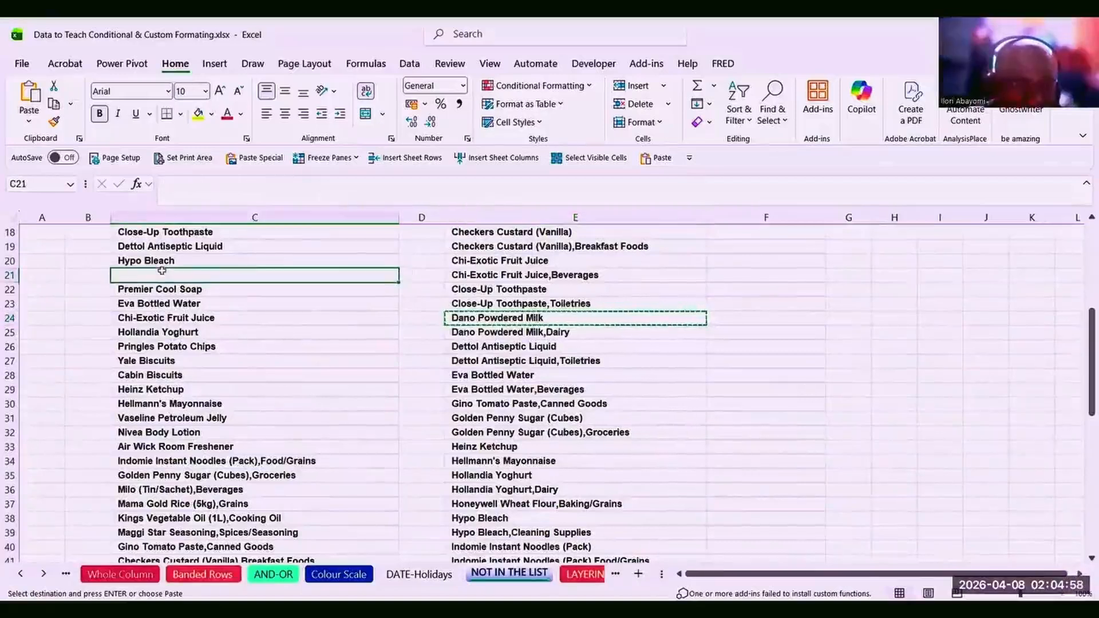
key("ctrl+v")
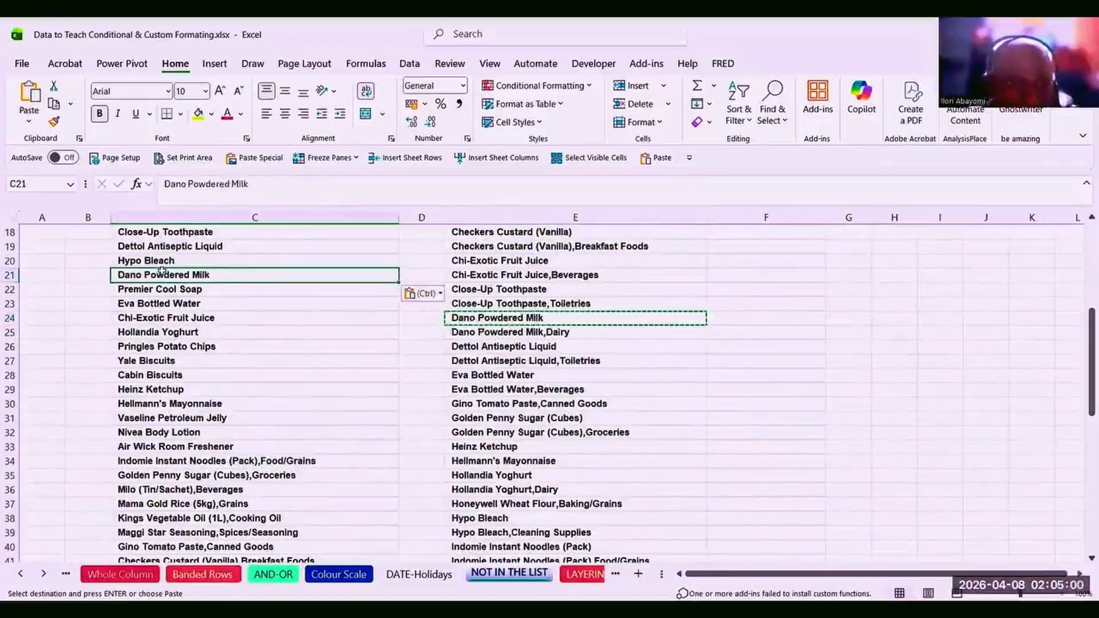
Delete Yale Biscuits from C27 of the stock list and return to the sheet top.
left_click(172, 359)
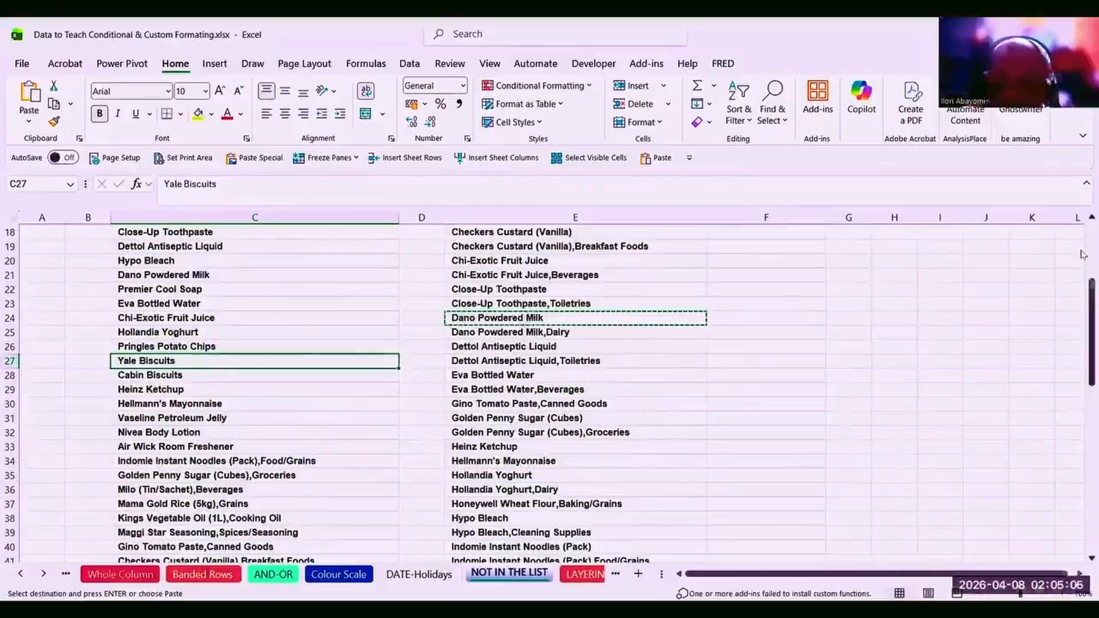
scroll(1083, 254, "up", 6)
key("Delete")
scroll(1083, 254, "down", 5)
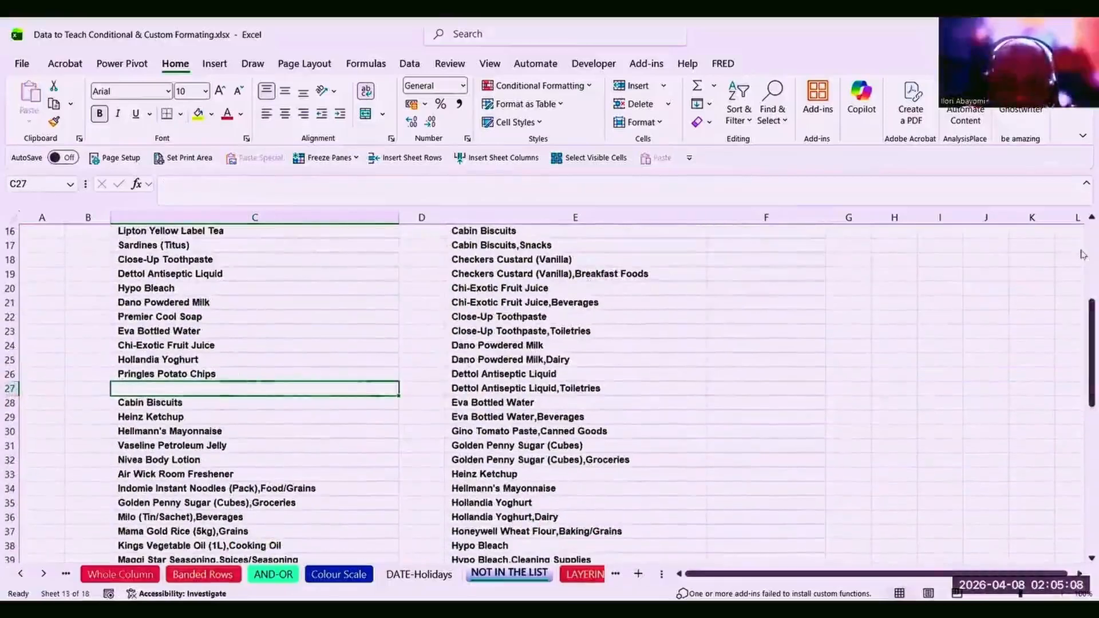
left_click(532, 345)
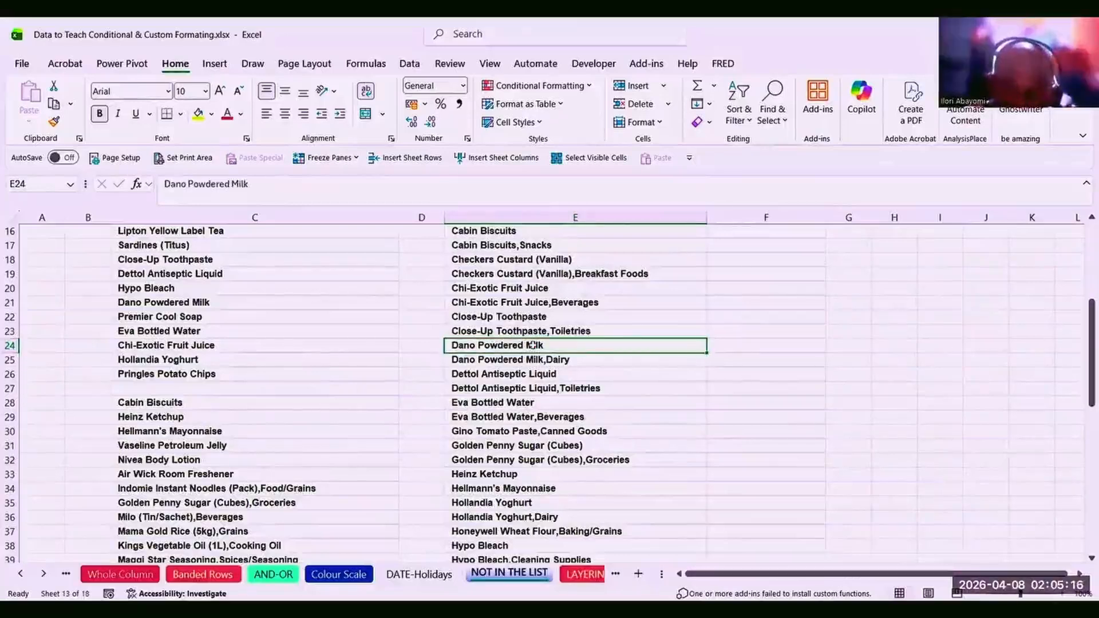
key("ctrl+Up")
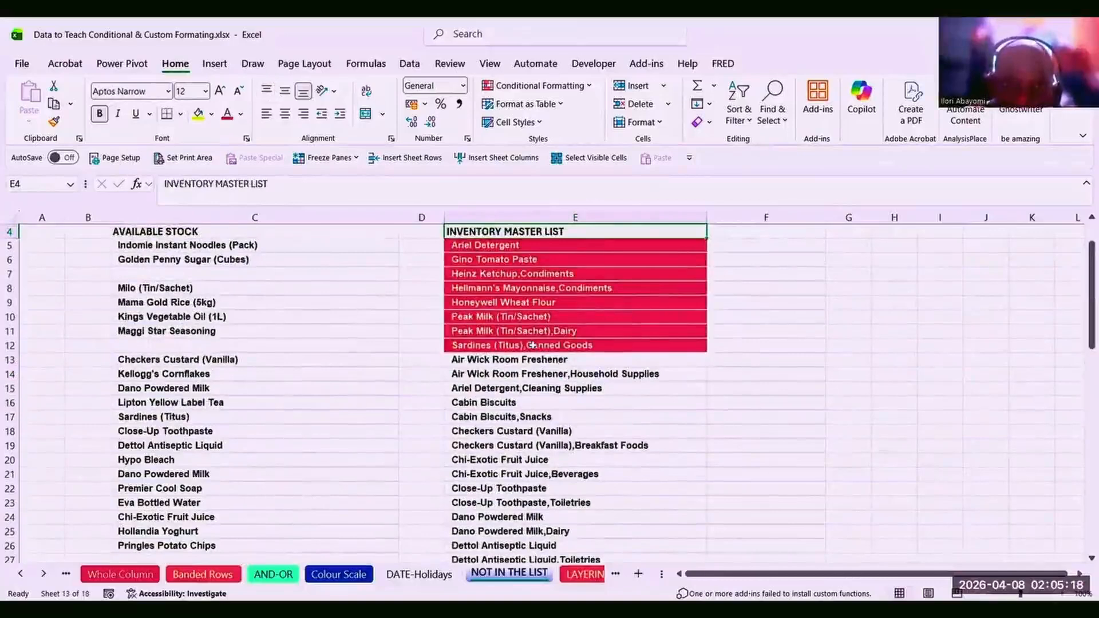
Check the red-highlighted master list entries down to the last row, then go to LAYERING RULES.
left_click(523, 412)
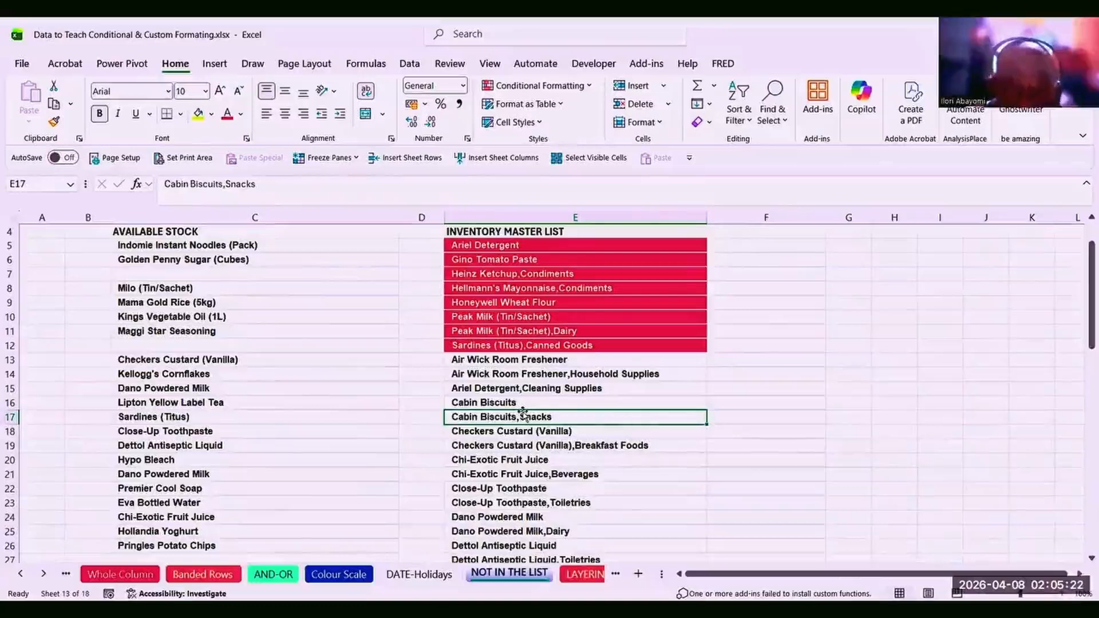
key("ctrl+Down")
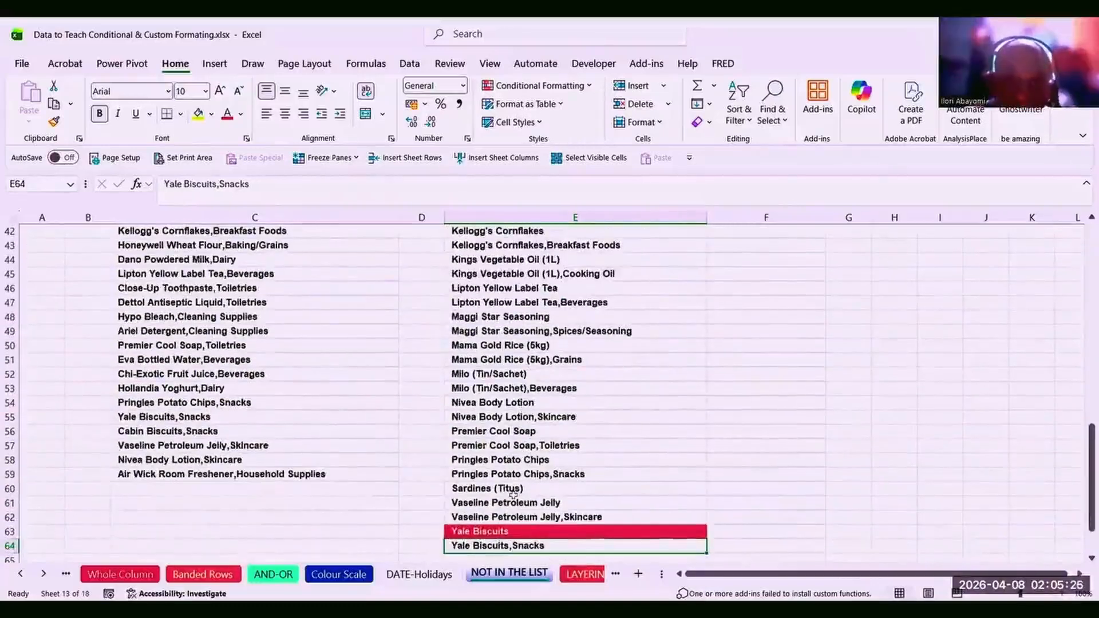
left_click(533, 449)
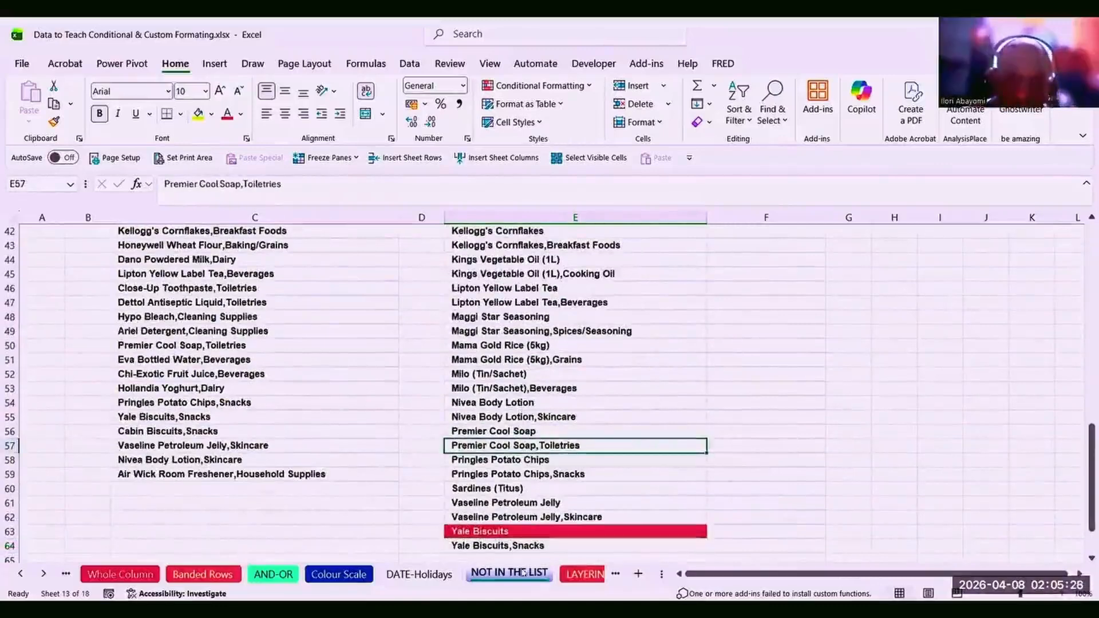
left_click(507, 390)
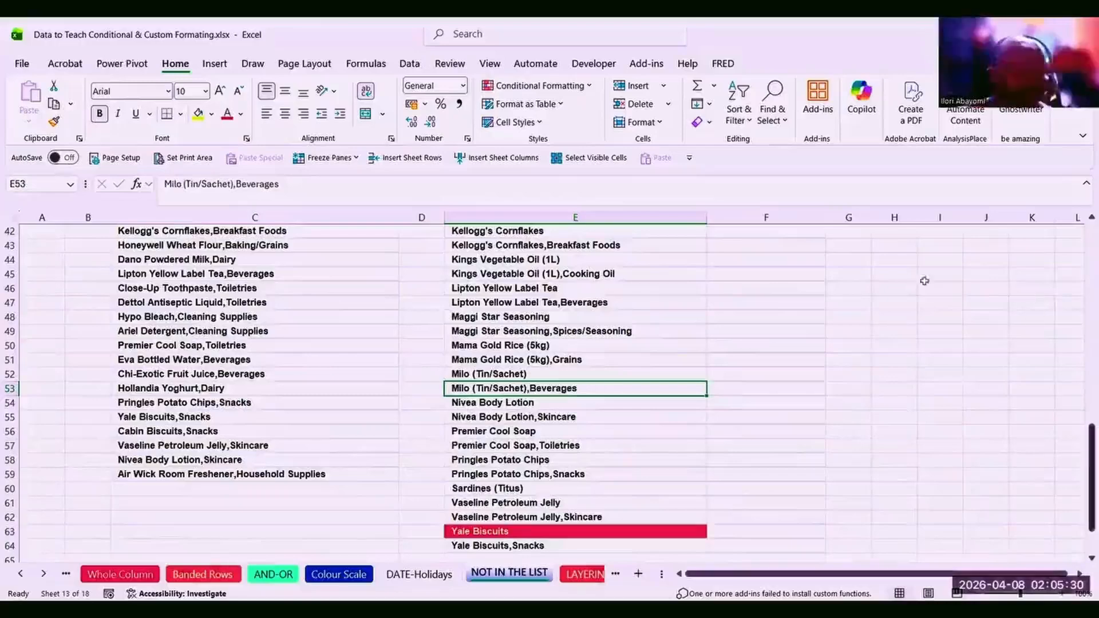
left_click_drag(1082, 427, 1080, 252)
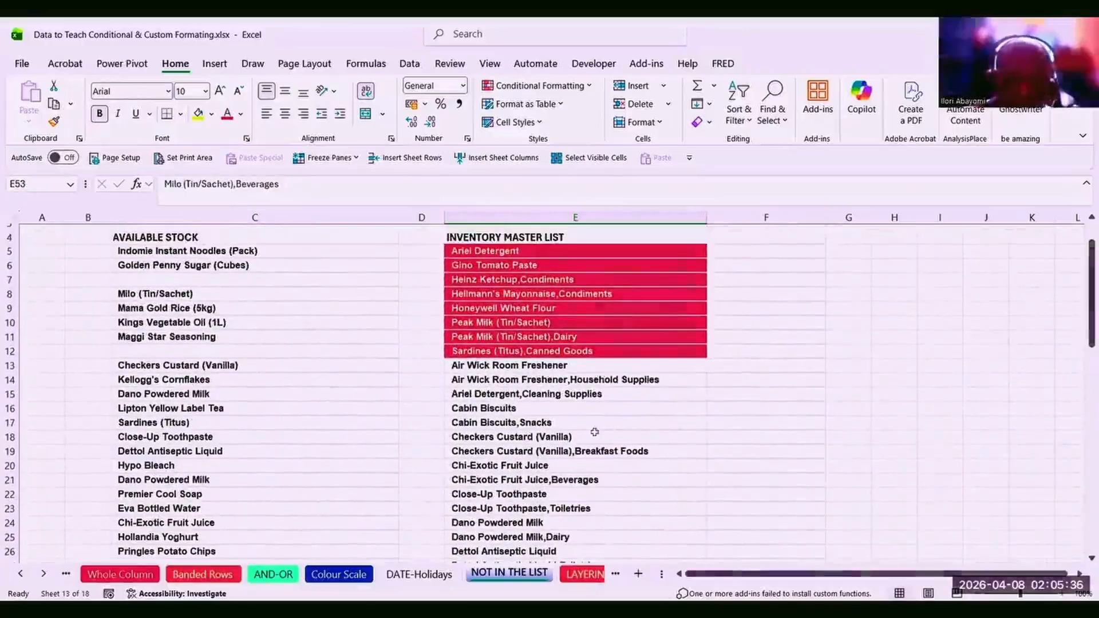
left_click(524, 412)
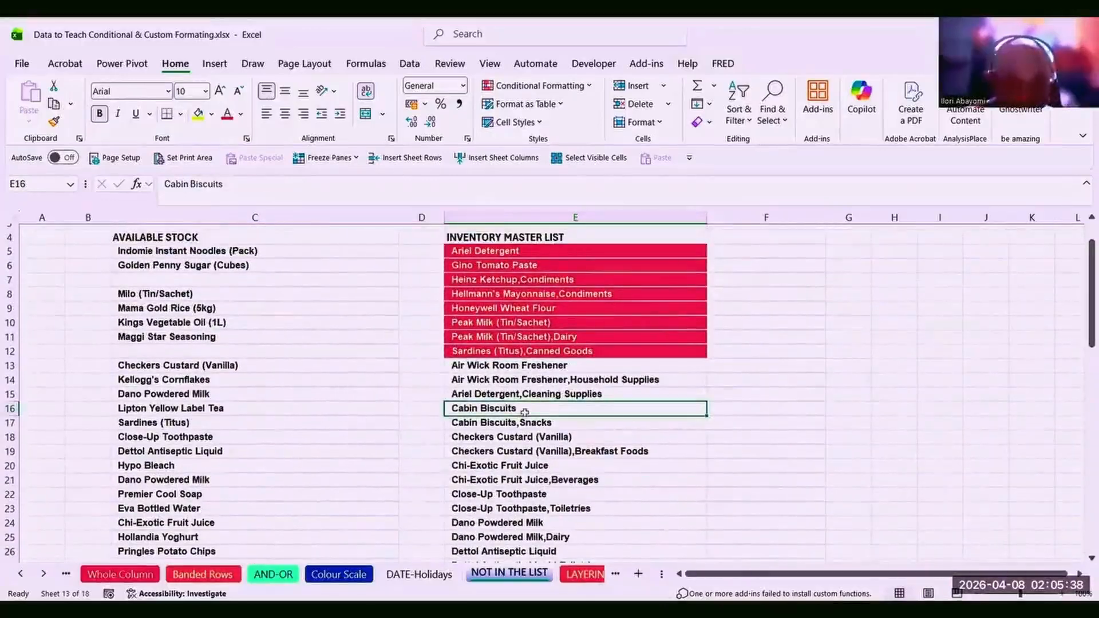
left_click(483, 520)
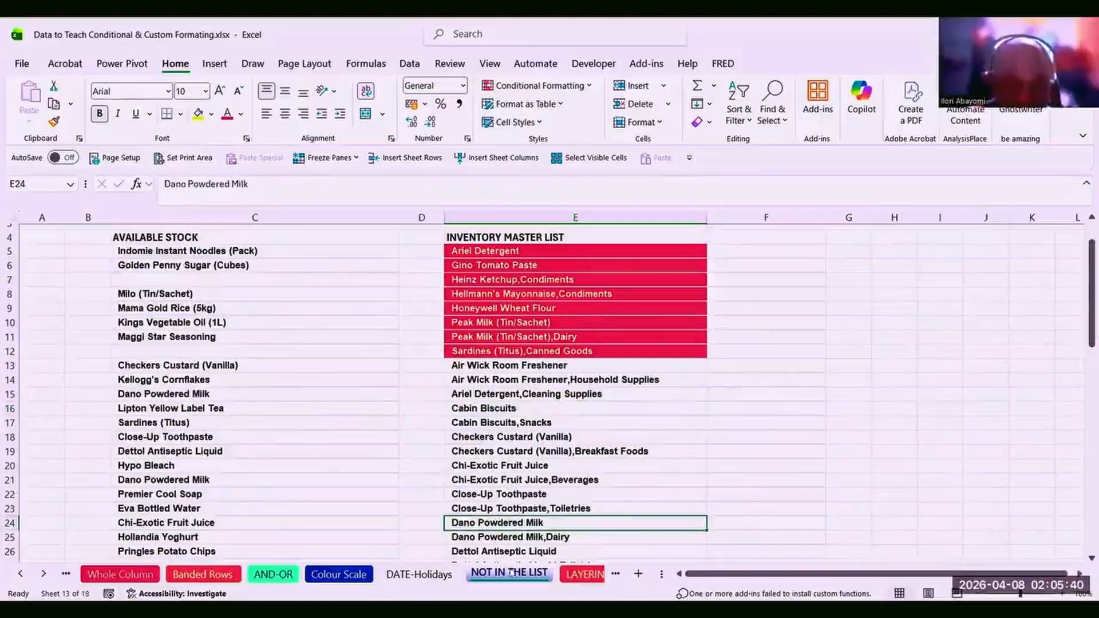
left_click(489, 450)
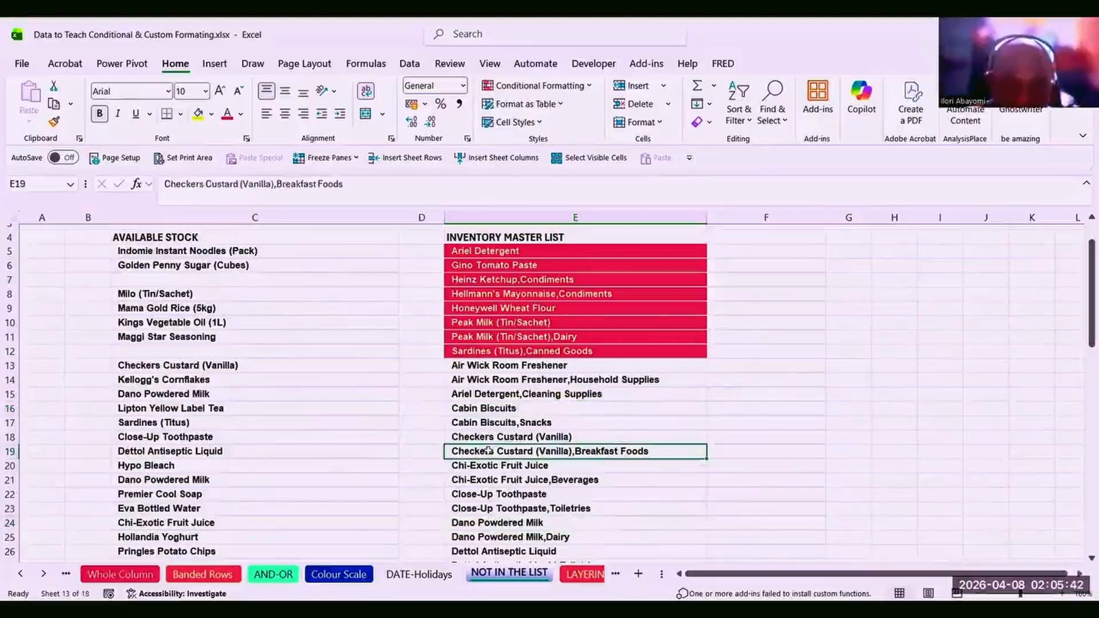
left_click(585, 575)
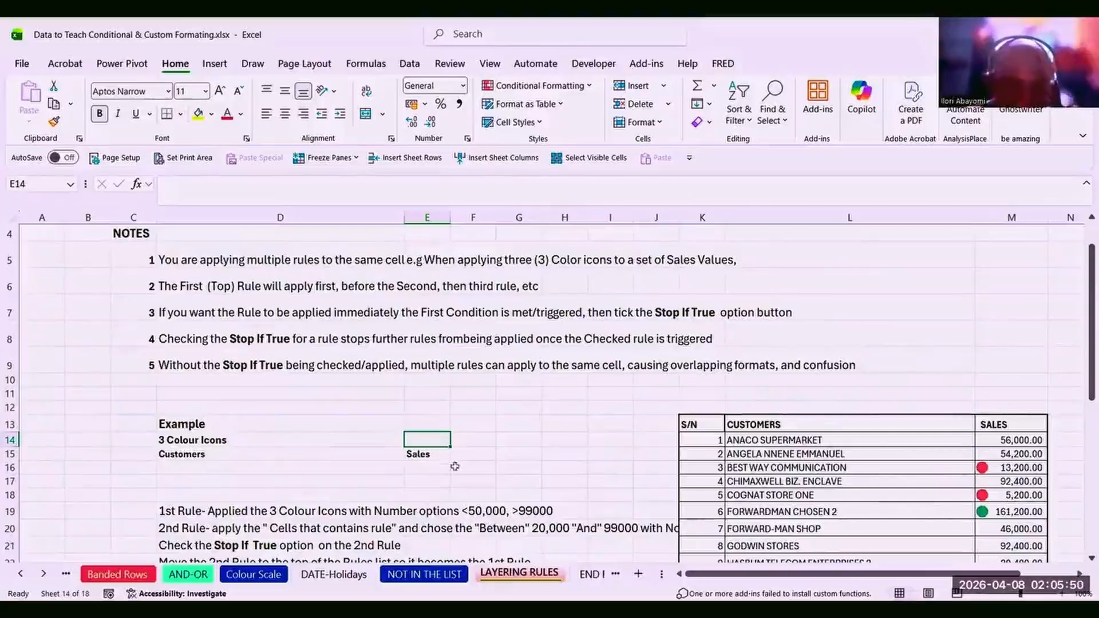
left_click(437, 395)
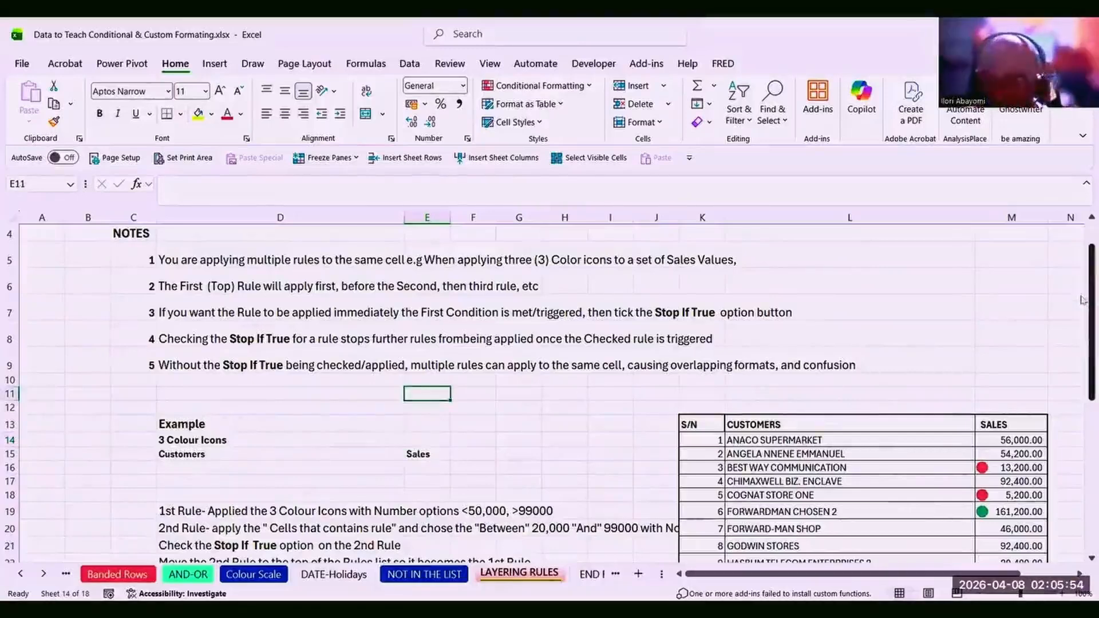
left_click_drag(1082, 299, 1051, 288)
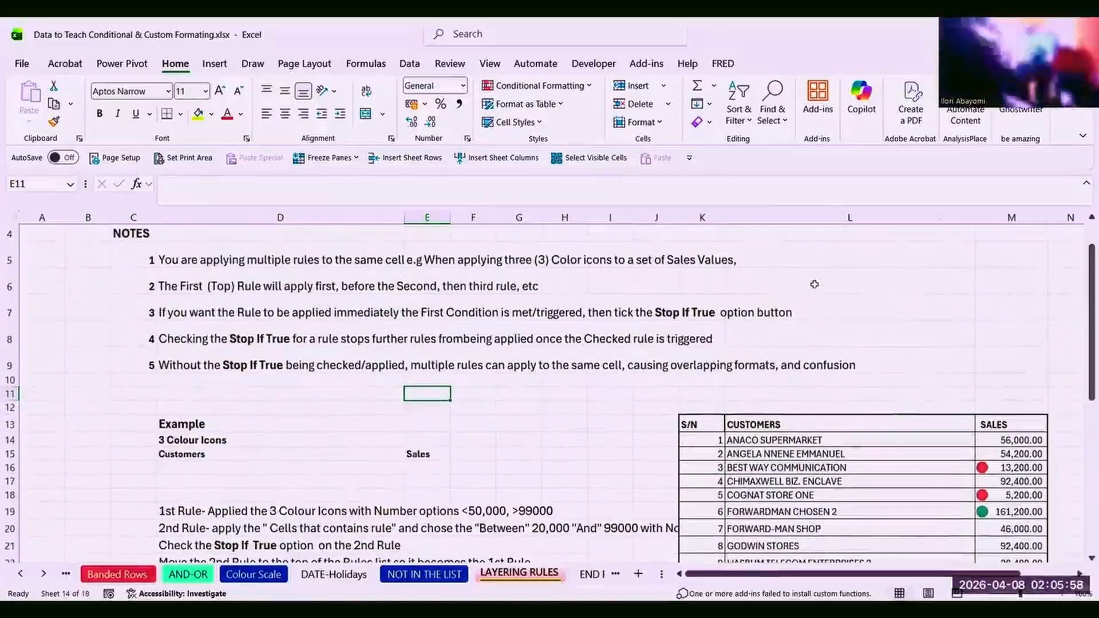
left_click(487, 312)
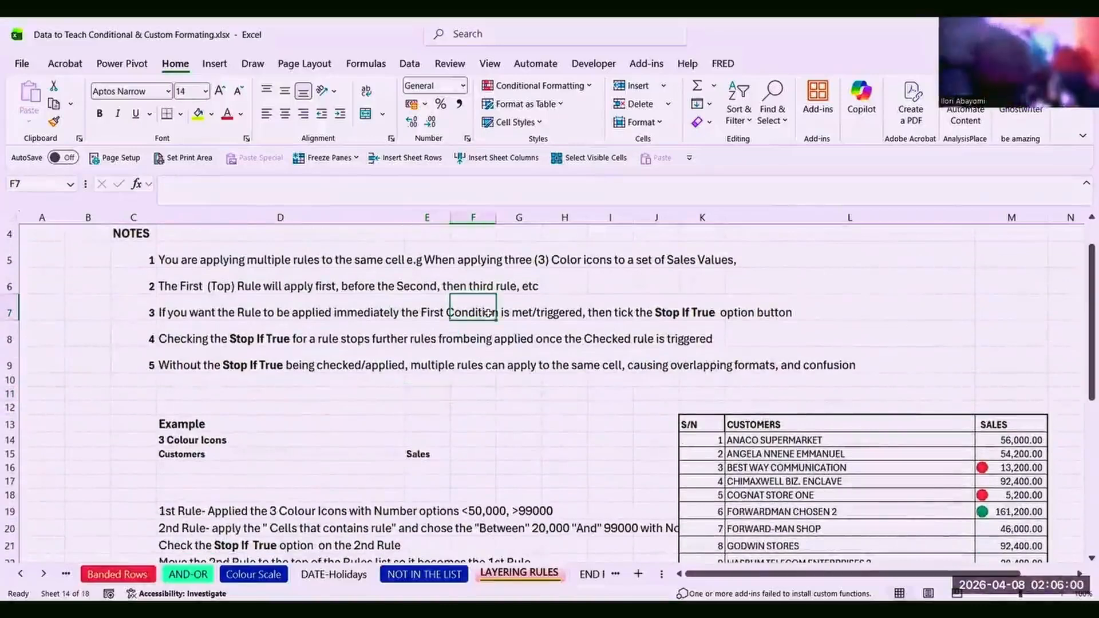
left_click(274, 331)
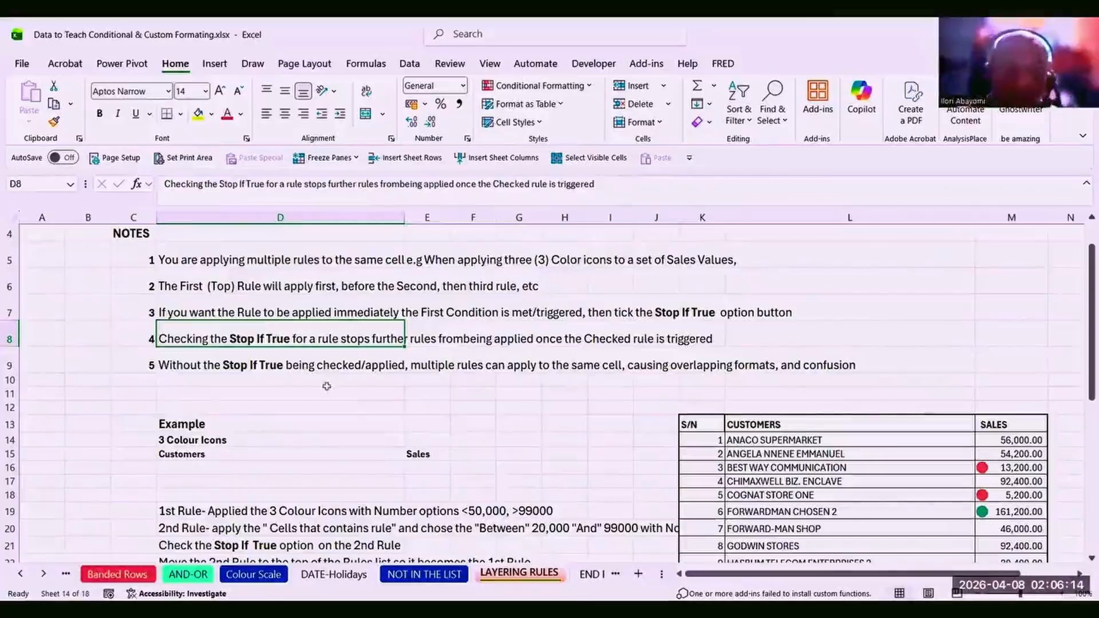
left_click(308, 367)
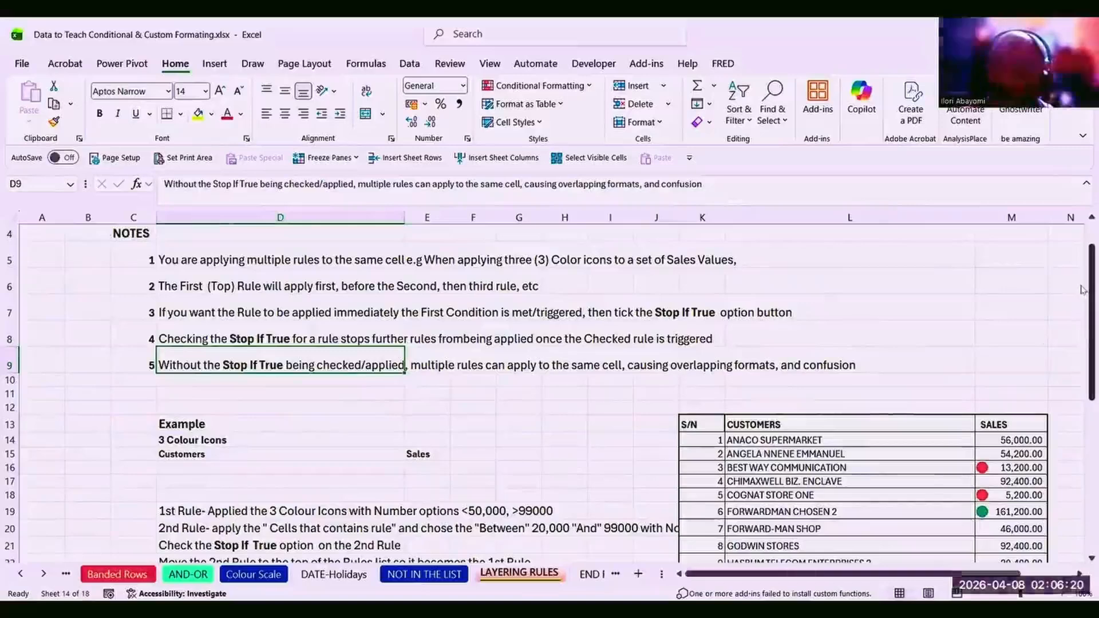
left_click_drag(1090, 289, 1076, 262)
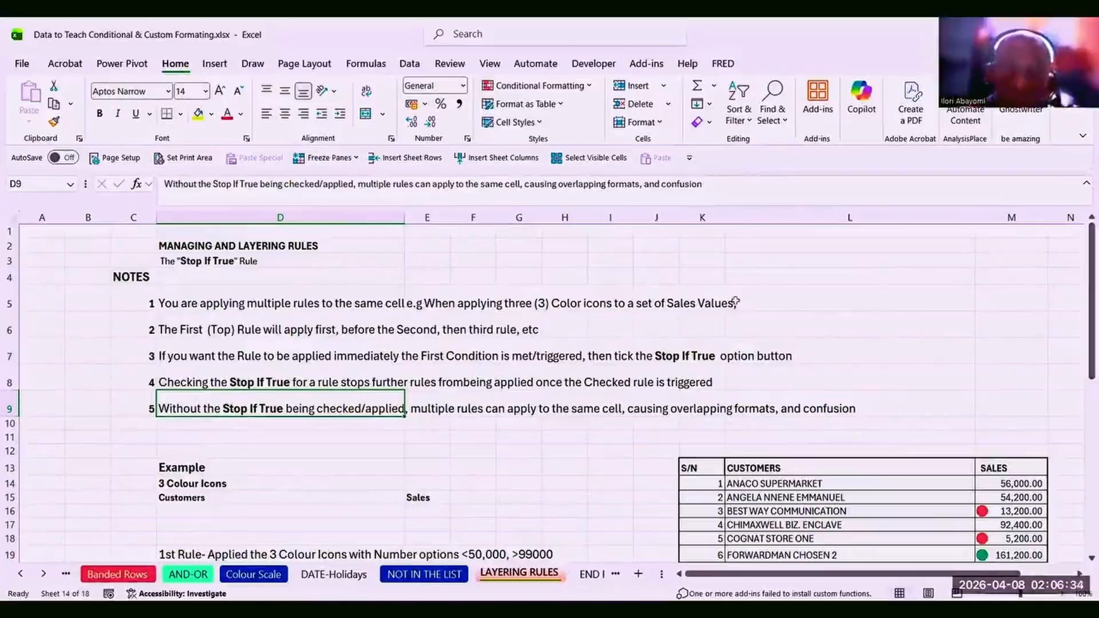
left_click(774, 469)
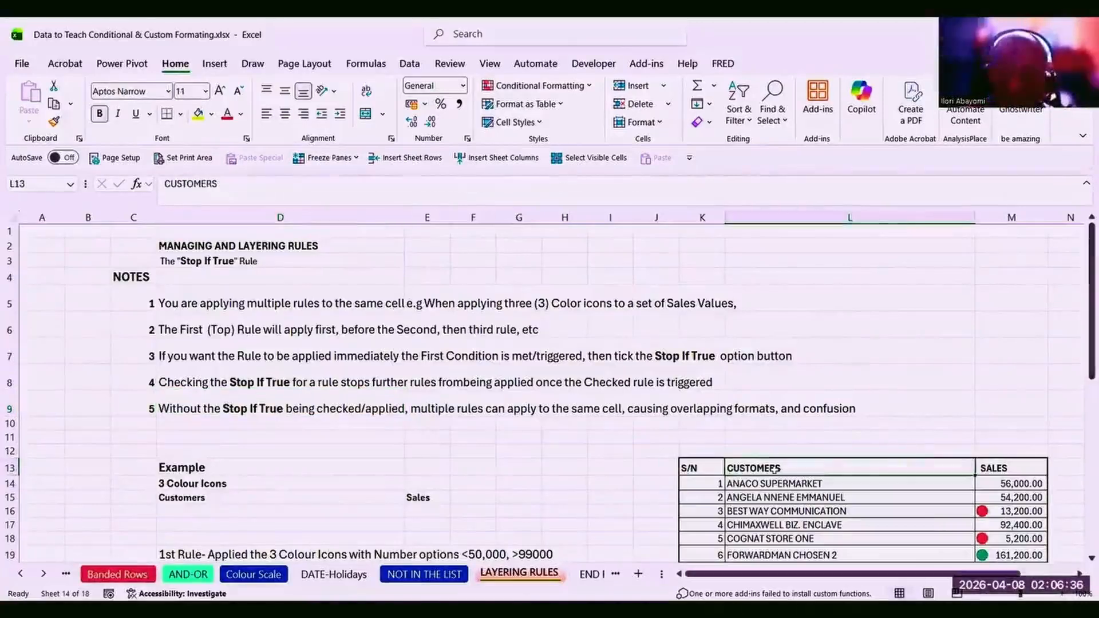
left_click(1003, 485)
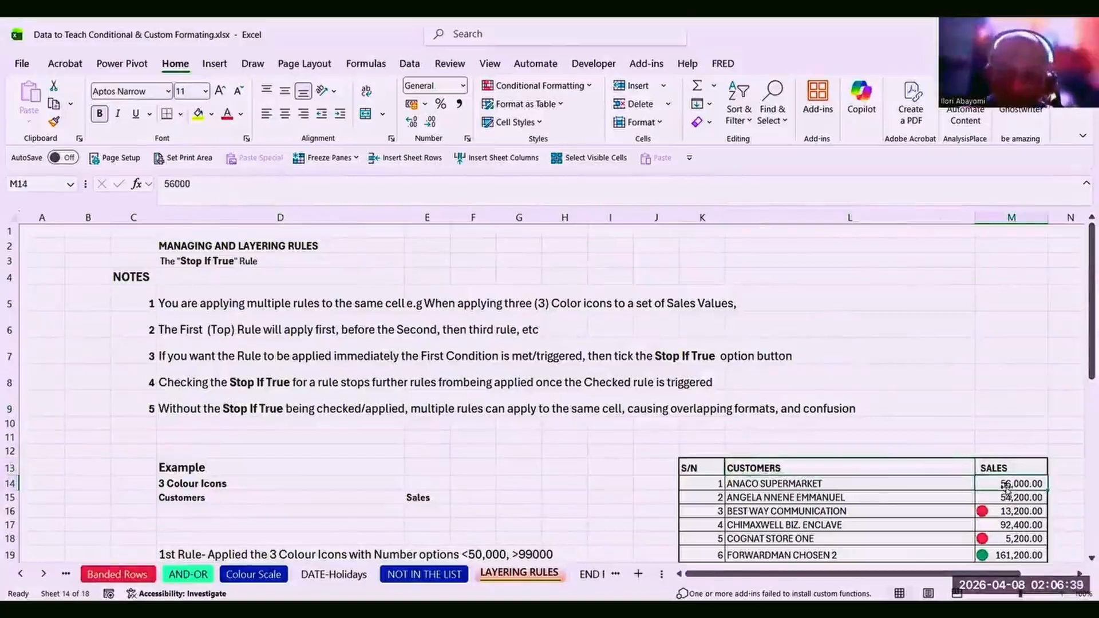
left_click(848, 507)
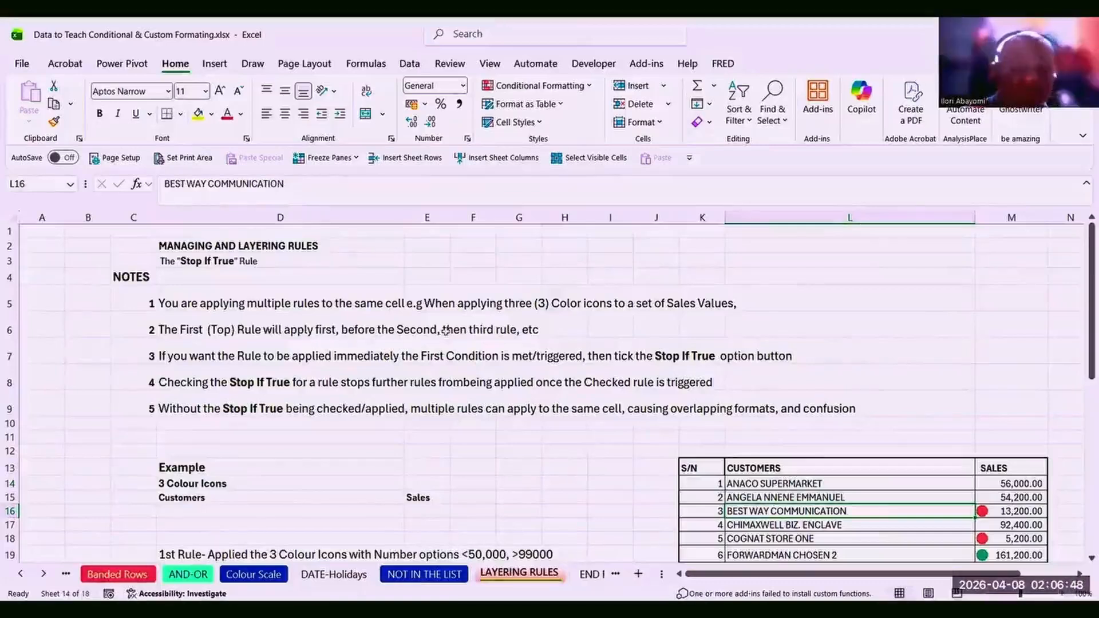
left_click(543, 304)
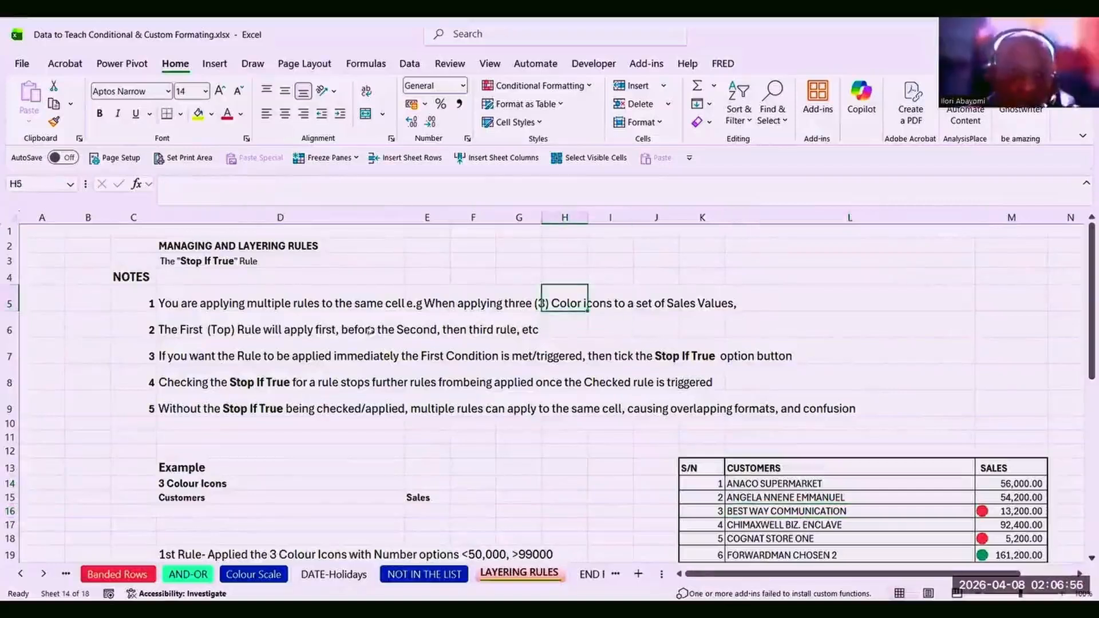
left_click(352, 357)
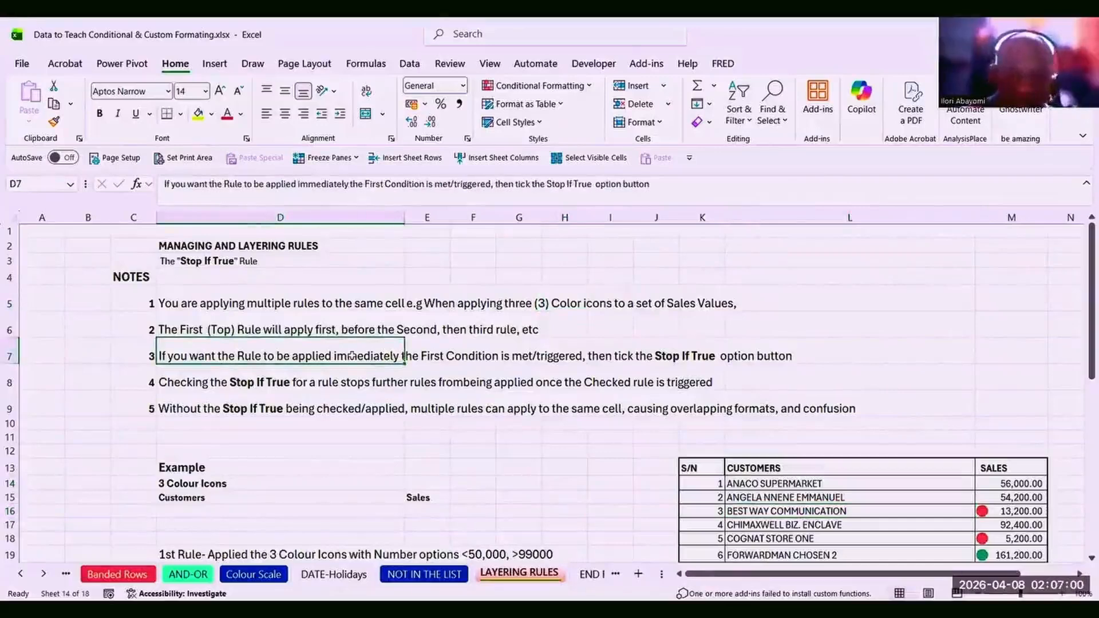
left_click(399, 328)
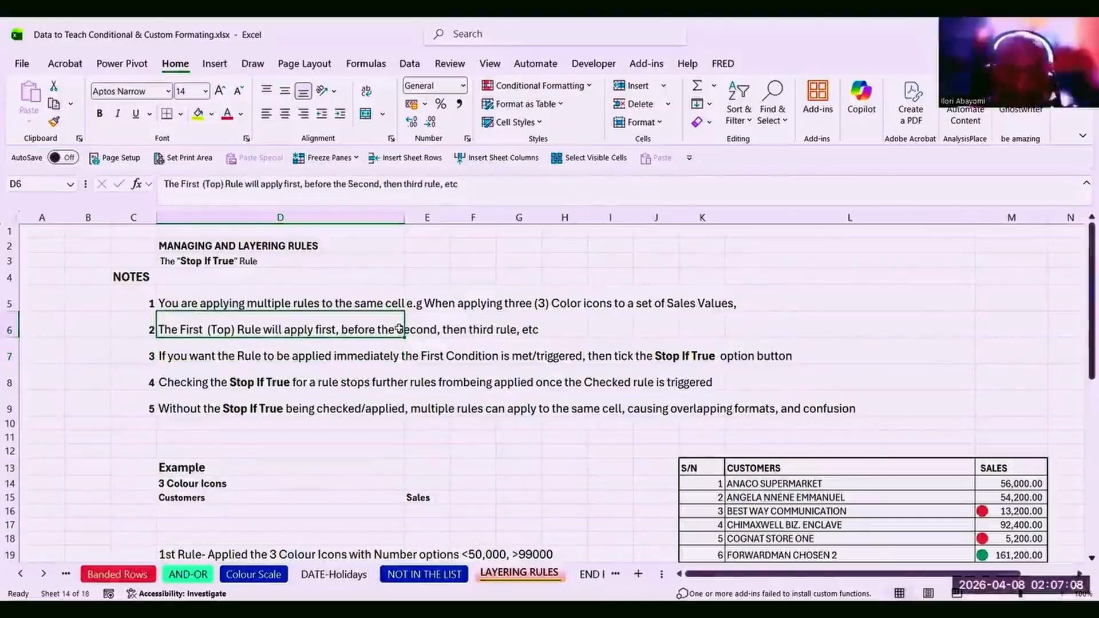
left_click(360, 354)
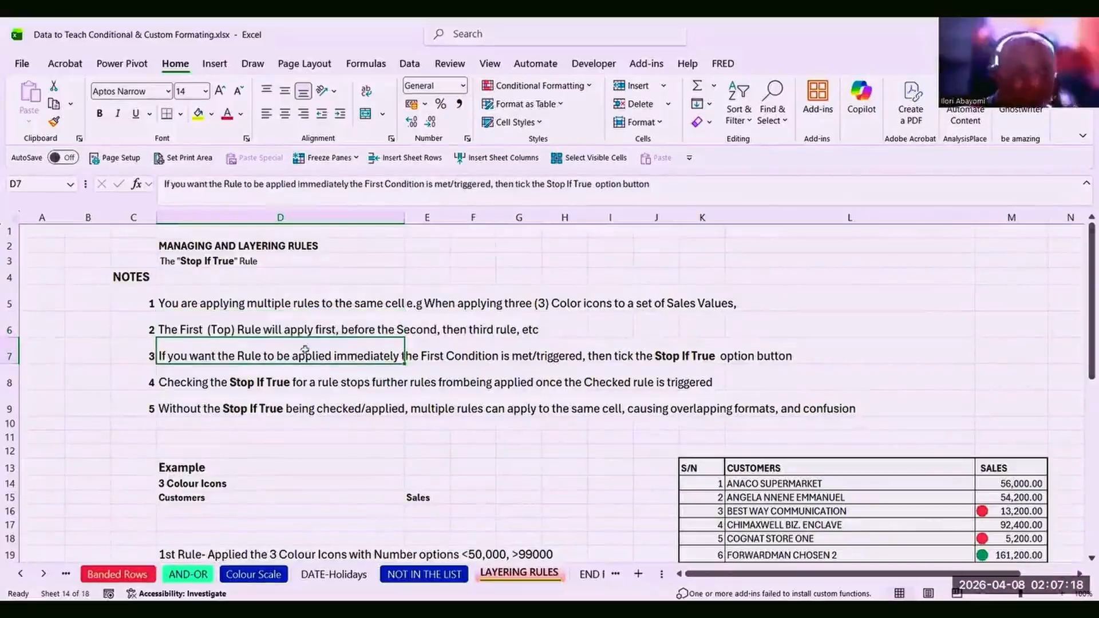
left_click(245, 330)
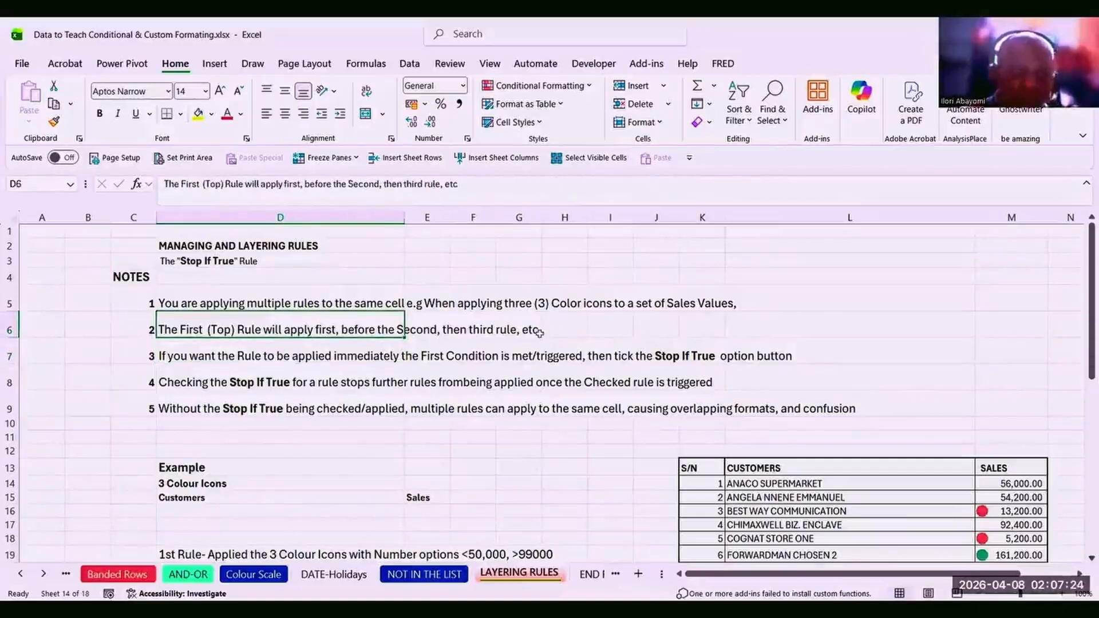
left_click(277, 357)
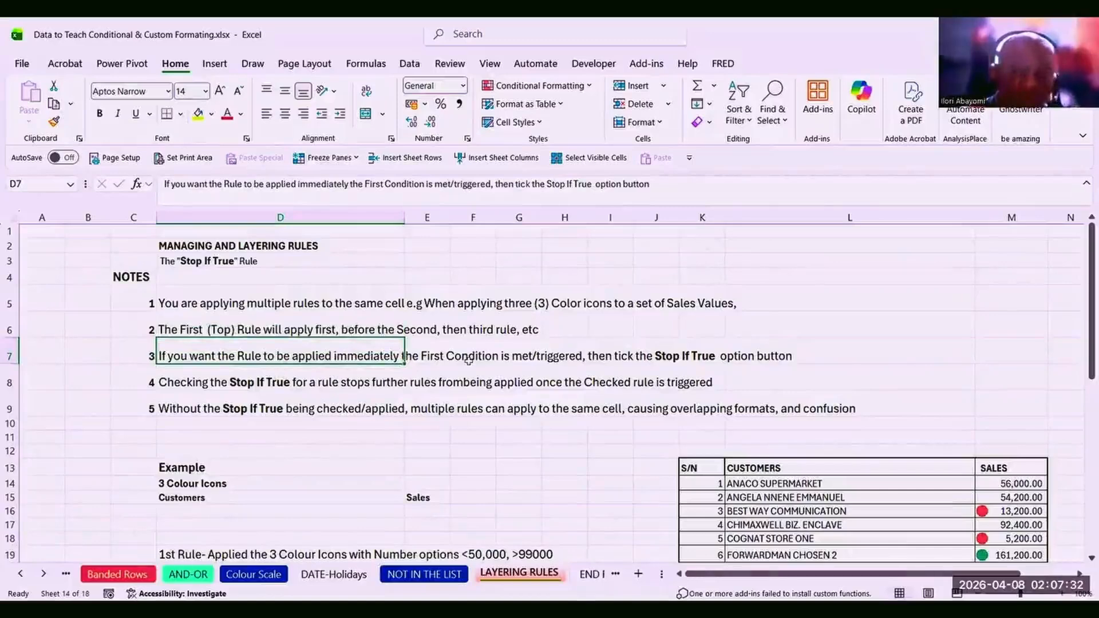
left_click(455, 358)
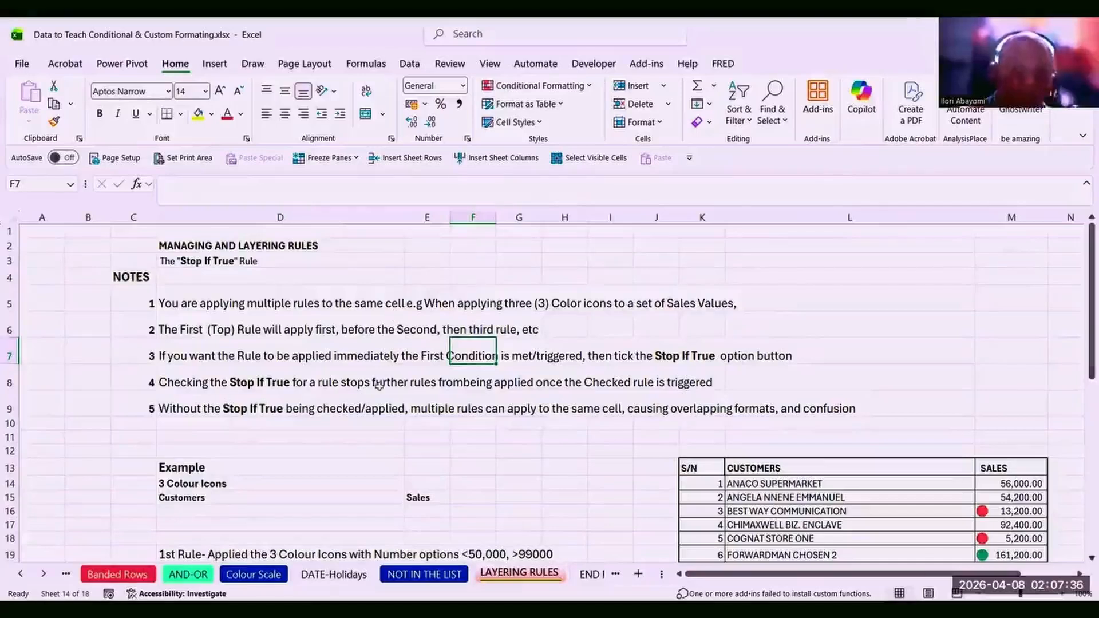
left_click(308, 354)
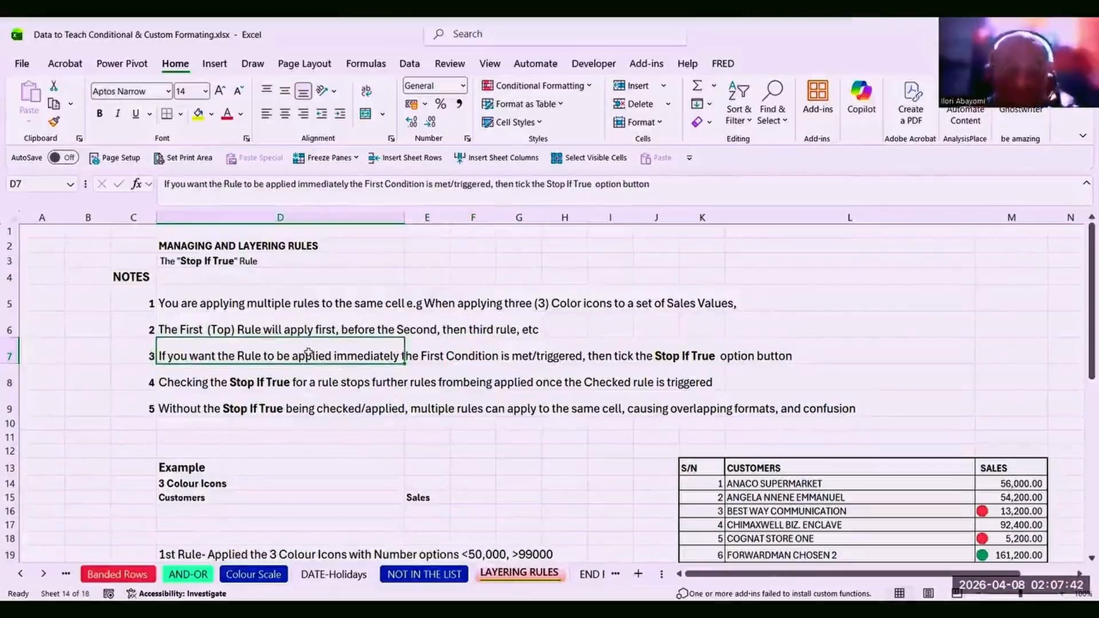
left_click(446, 359)
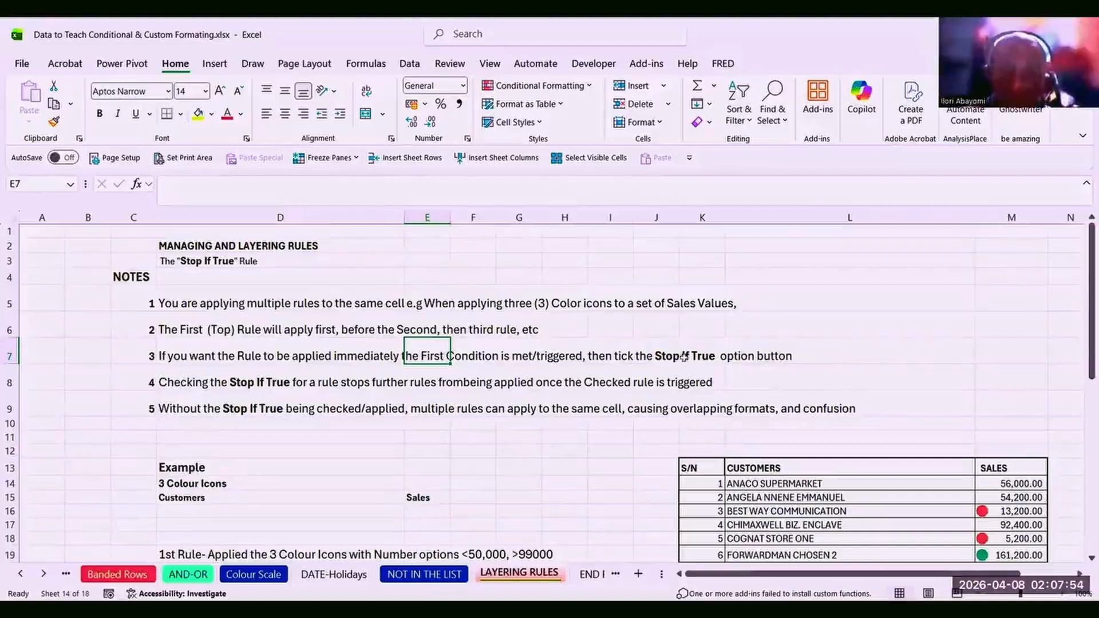
left_click(690, 357)
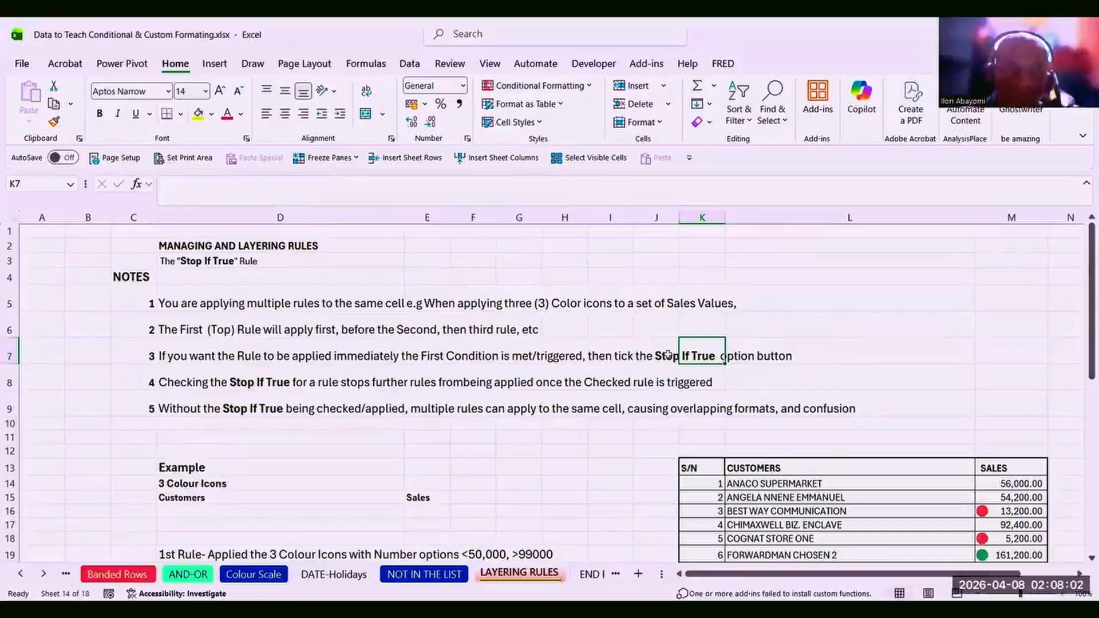
left_click(302, 384)
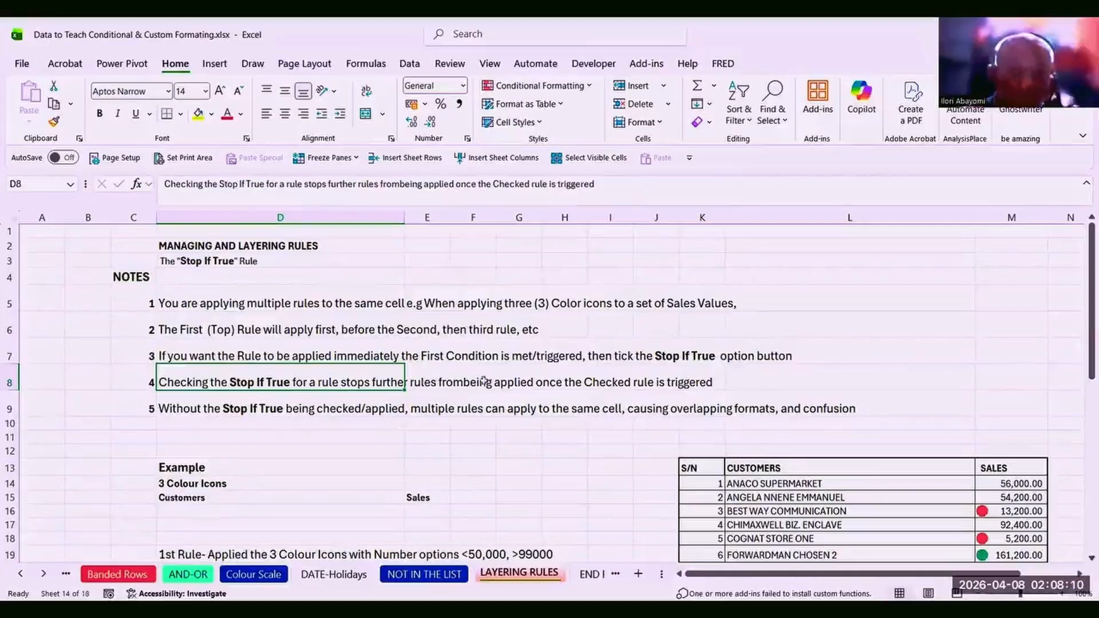
left_click(448, 378)
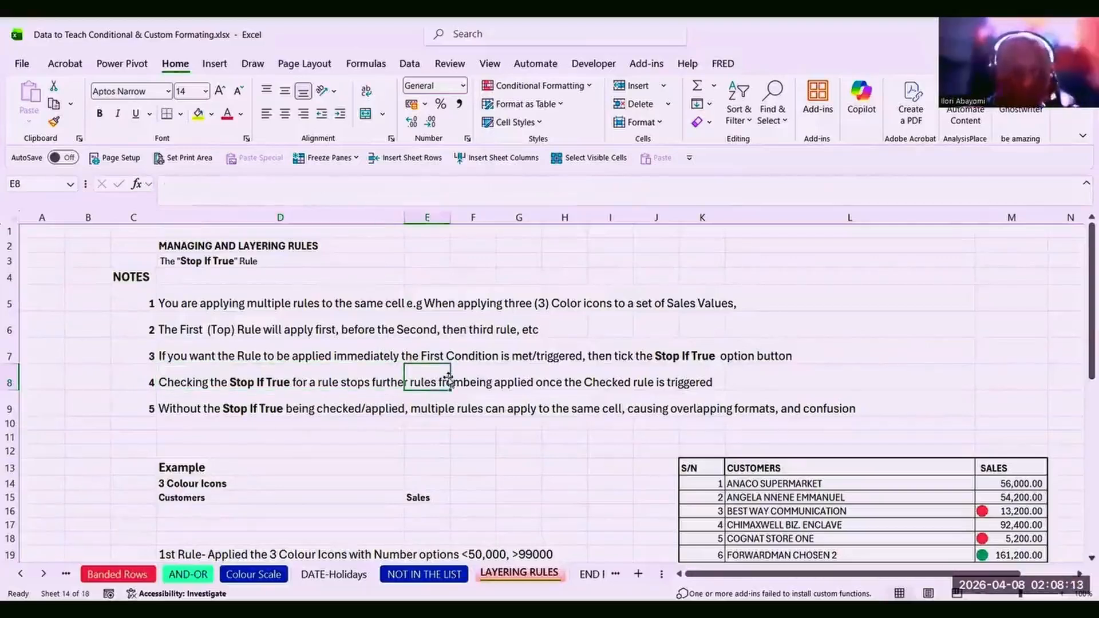
left_click(211, 375)
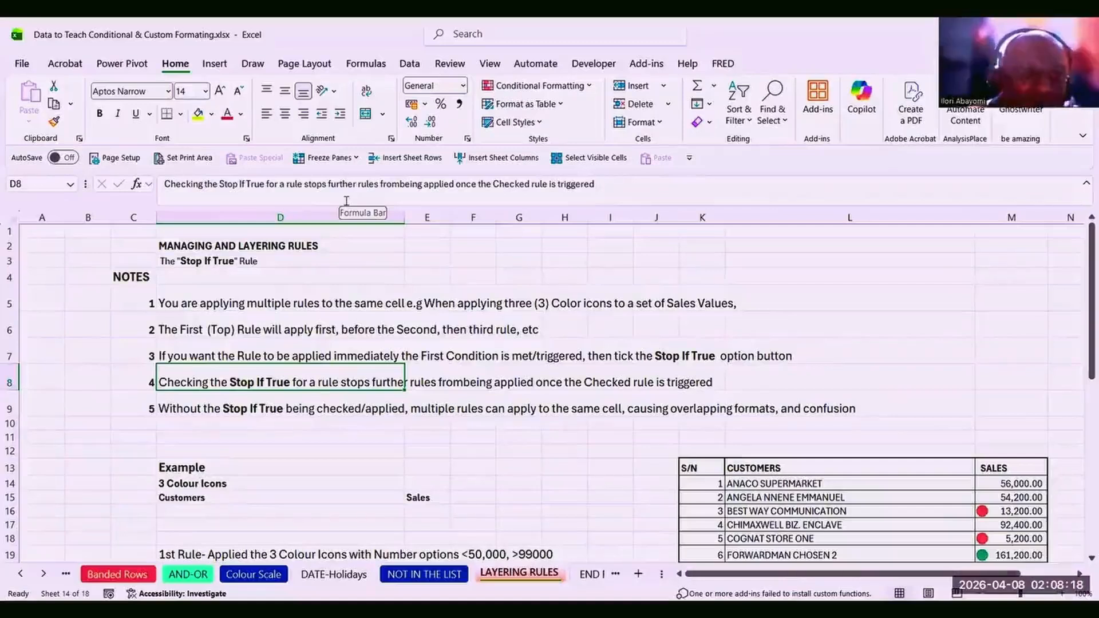
Insert the missing space in D8's note 4 so it reads 'from being applied'.
left_click(401, 184)
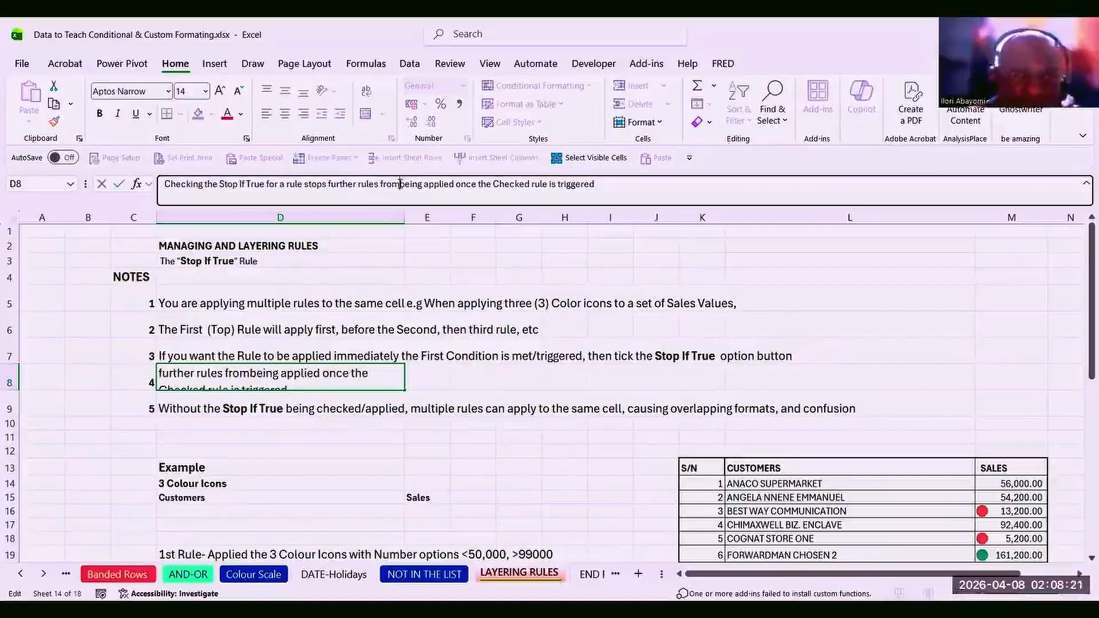
left_click(442, 348)
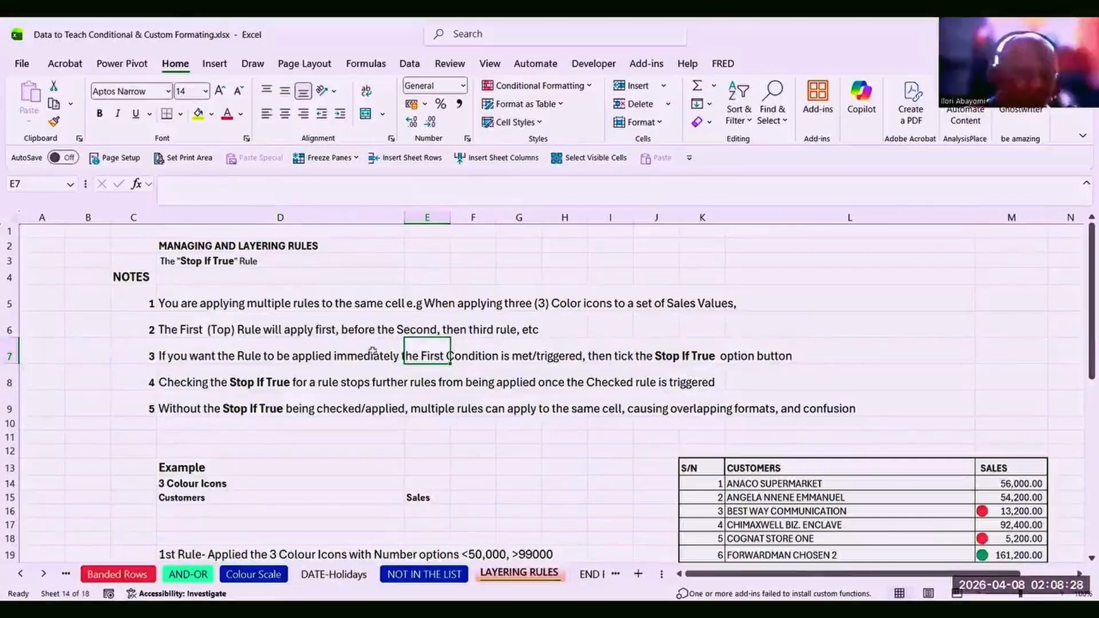
left_click(260, 382)
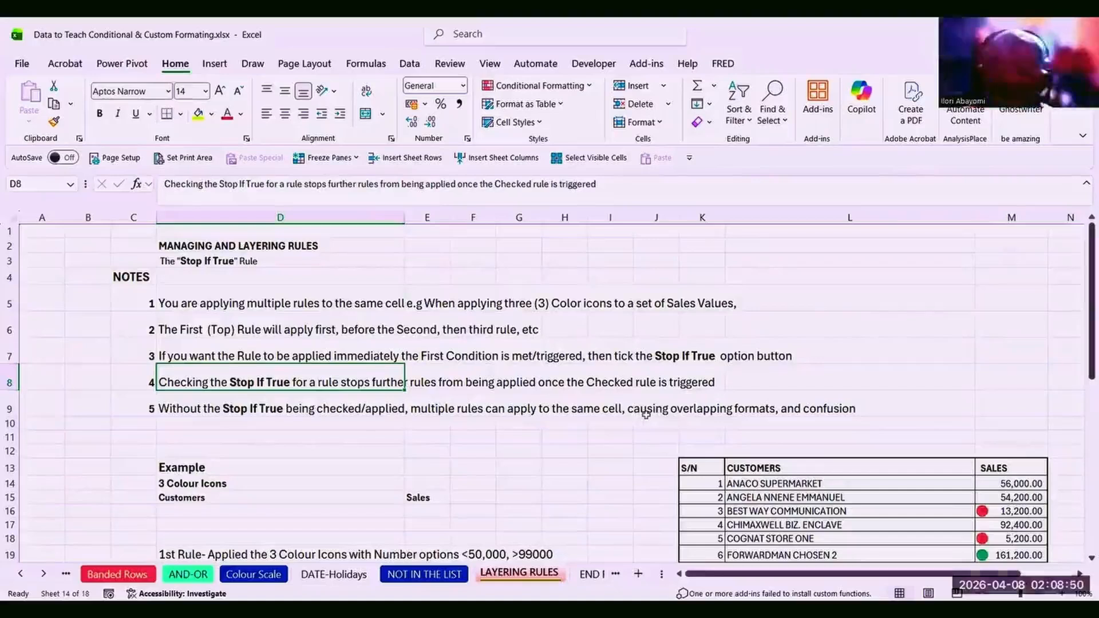
left_click(830, 411)
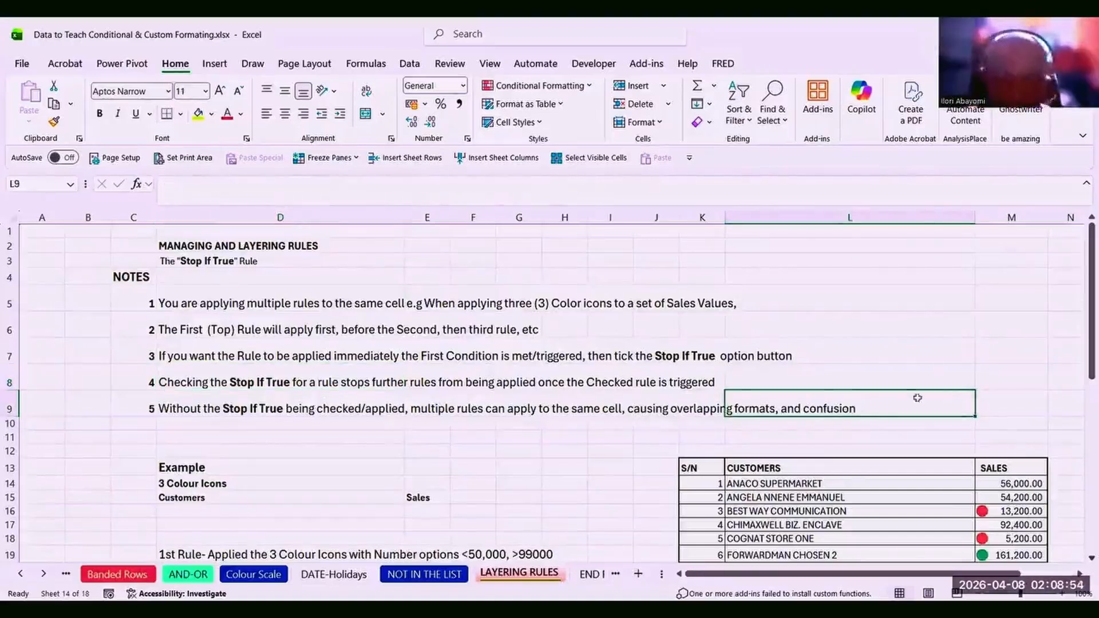
Select the sales values M14:M43 and open the Conditional Formatting Rules Manager.
left_click_drag(1082, 308, 1083, 385)
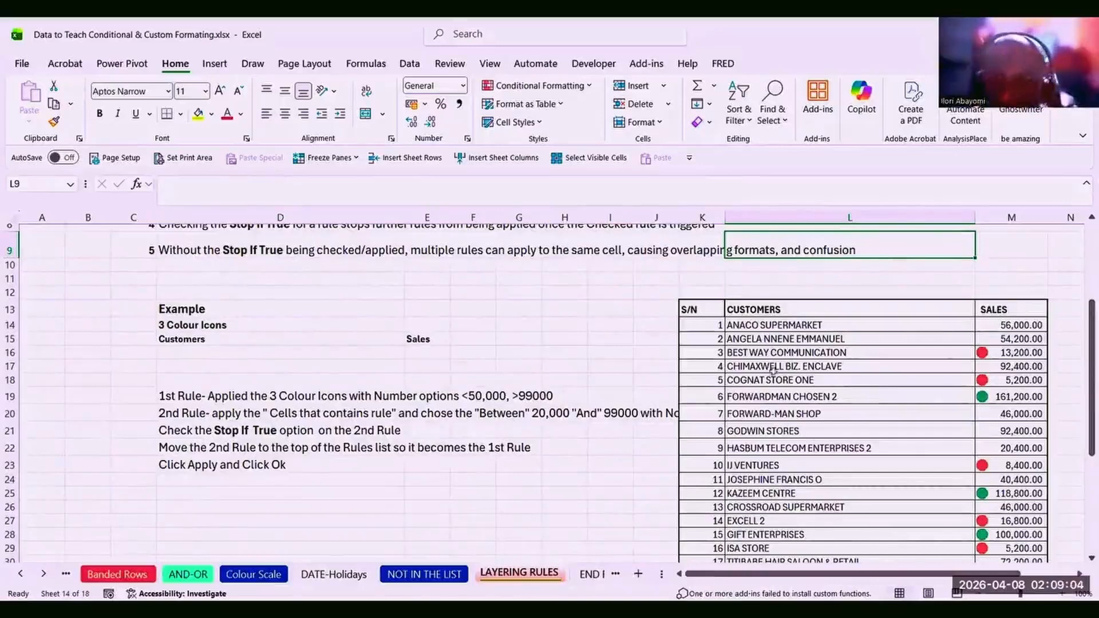
left_click_drag(1082, 347, 1041, 325)
left_click(1010, 347)
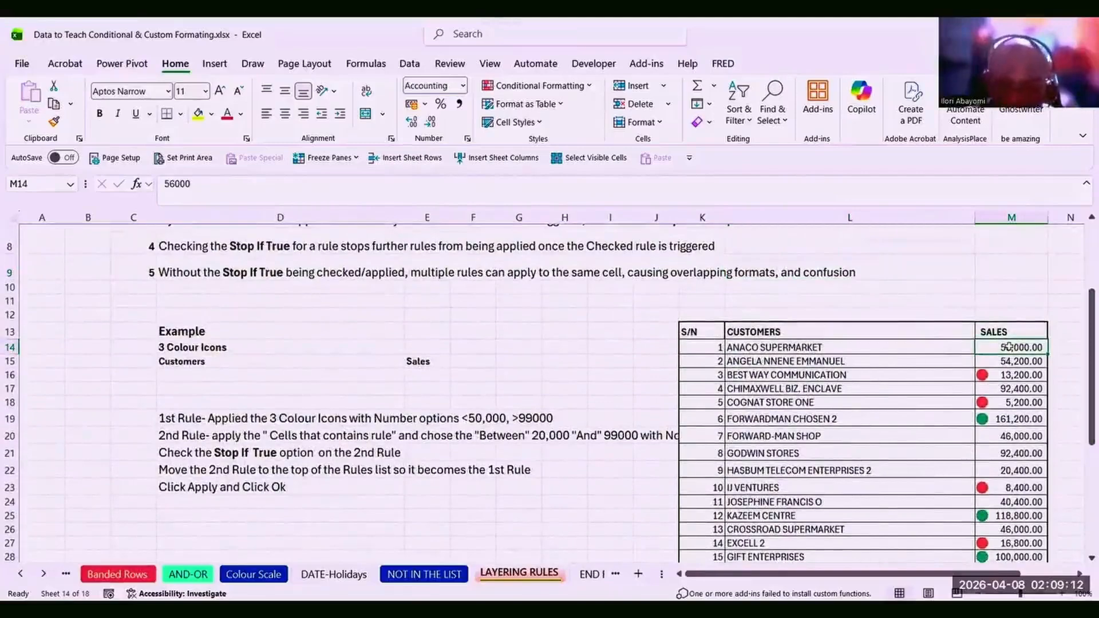
key("ctrl+shift+Down")
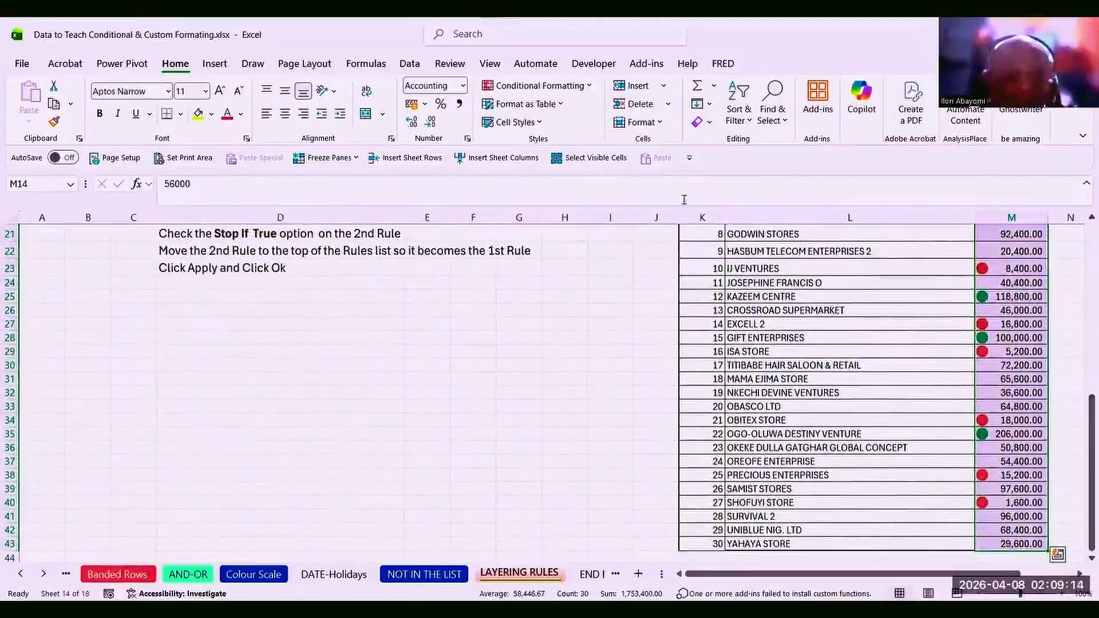
left_click(591, 89)
mouse_move(581, 128)
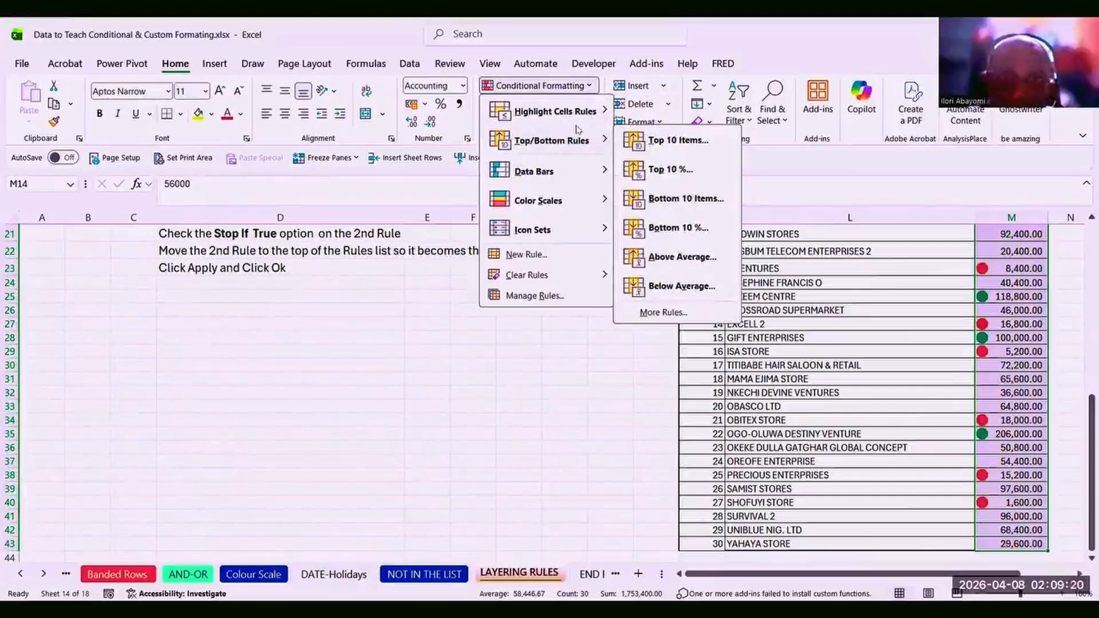
left_click(539, 295)
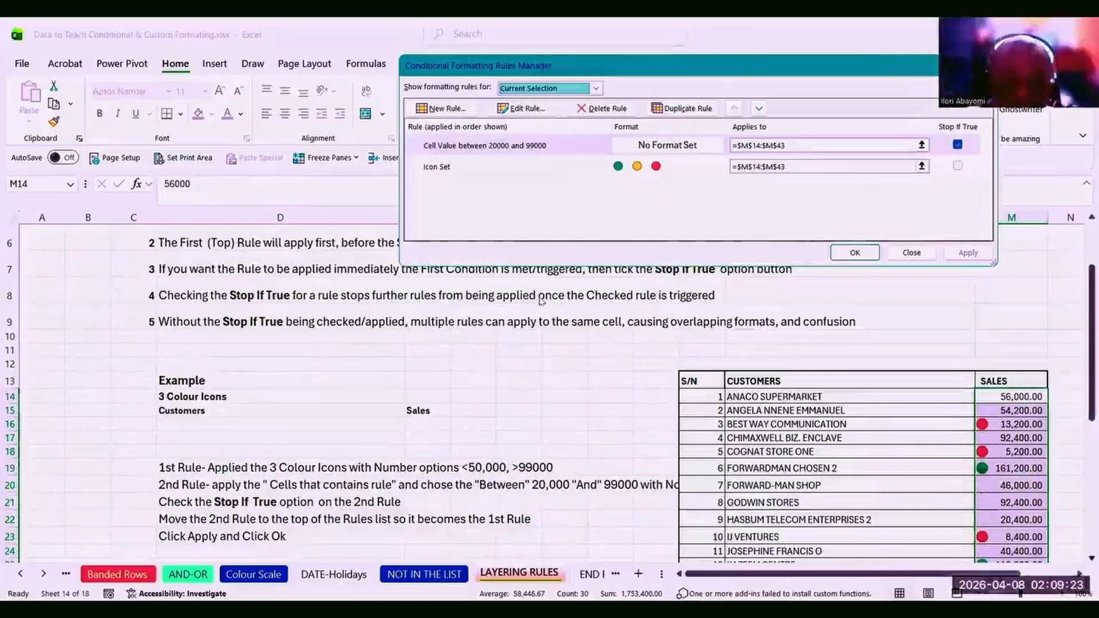
Review the Cell Value between 20000 and 99000 rule, then move it below Icon Set.
left_click(537, 109)
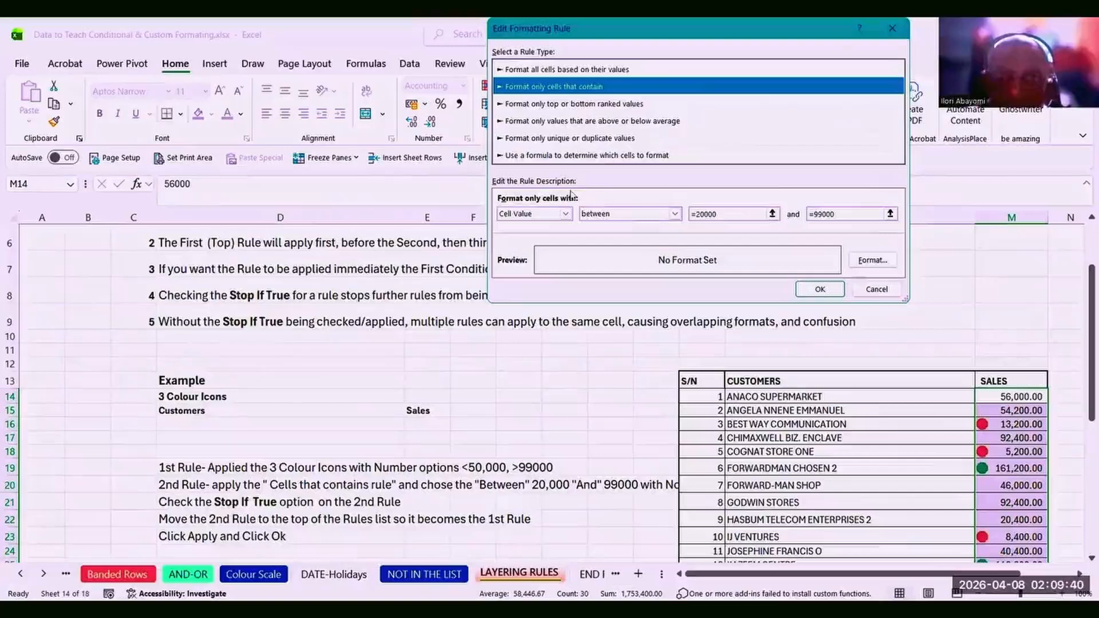
left_click(878, 295)
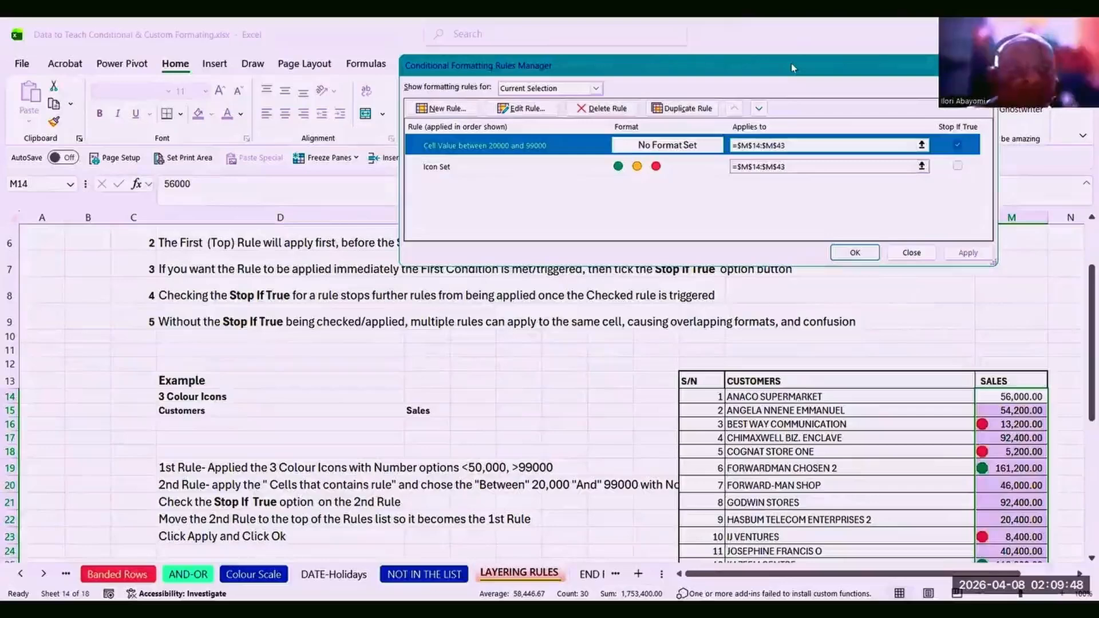
left_click_drag(792, 63, 415, 130)
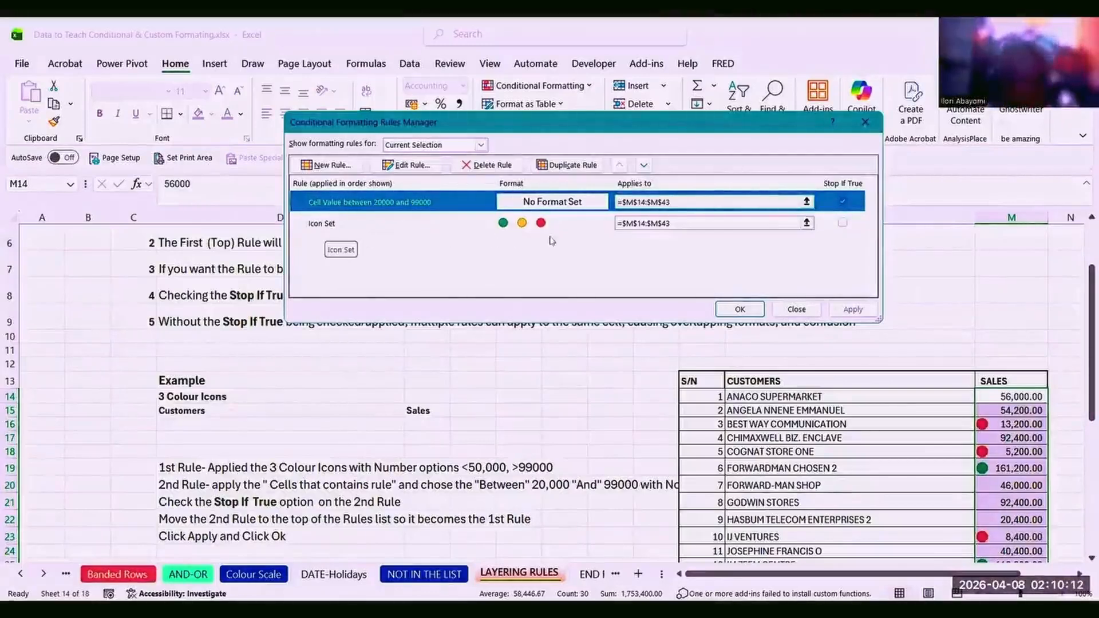
left_click(644, 165)
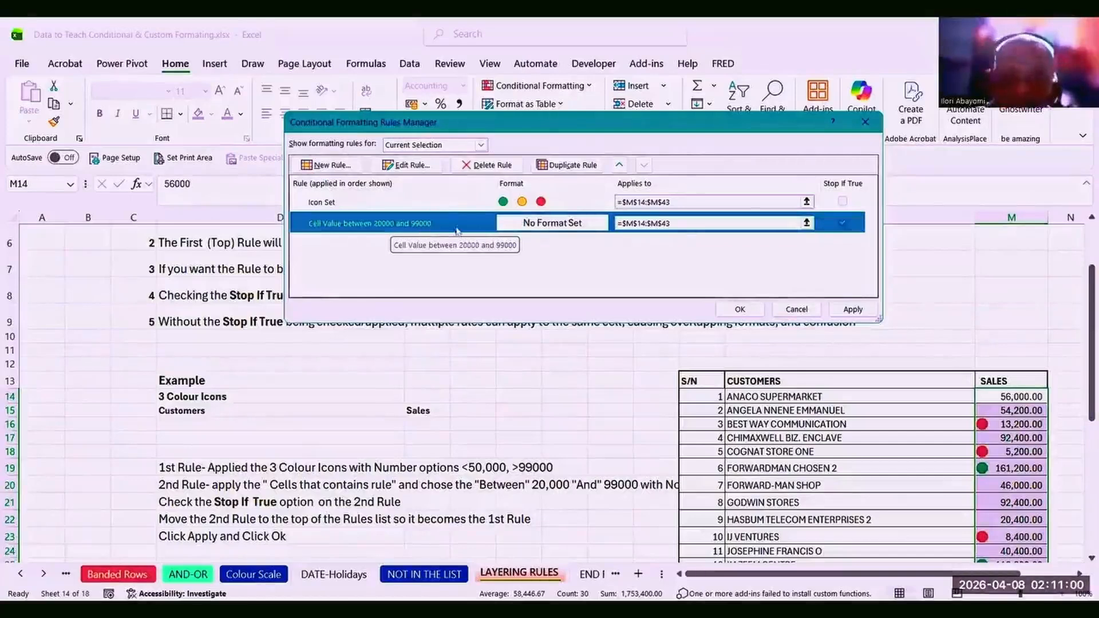
Put the Cell Value between 20000 and 99000 rule first and clear its Stop If True.
left_click(618, 167)
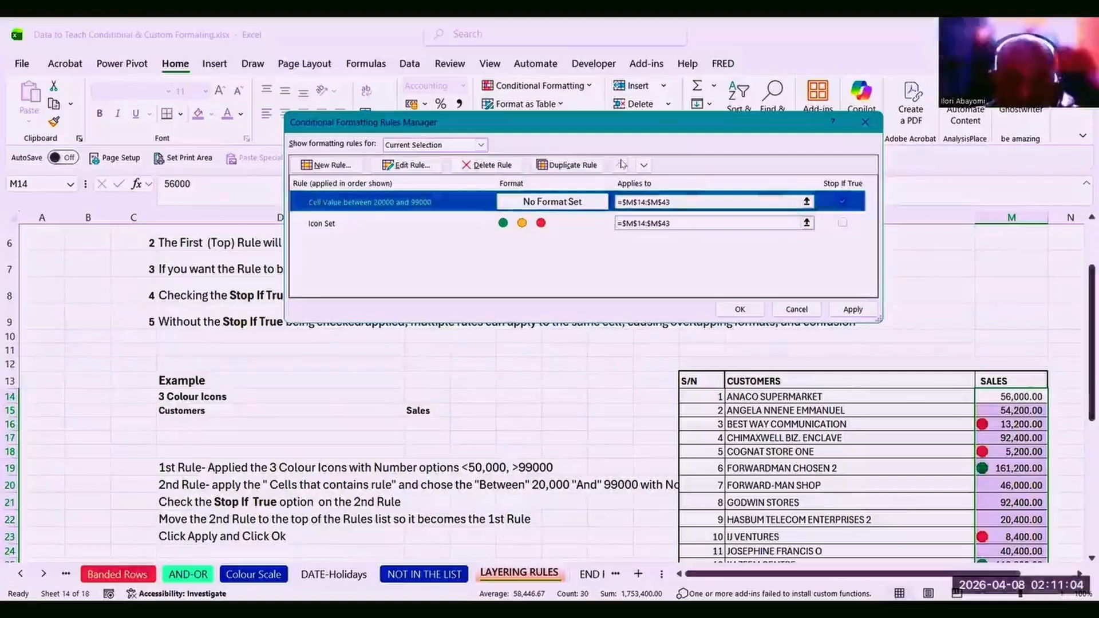
left_click(645, 166)
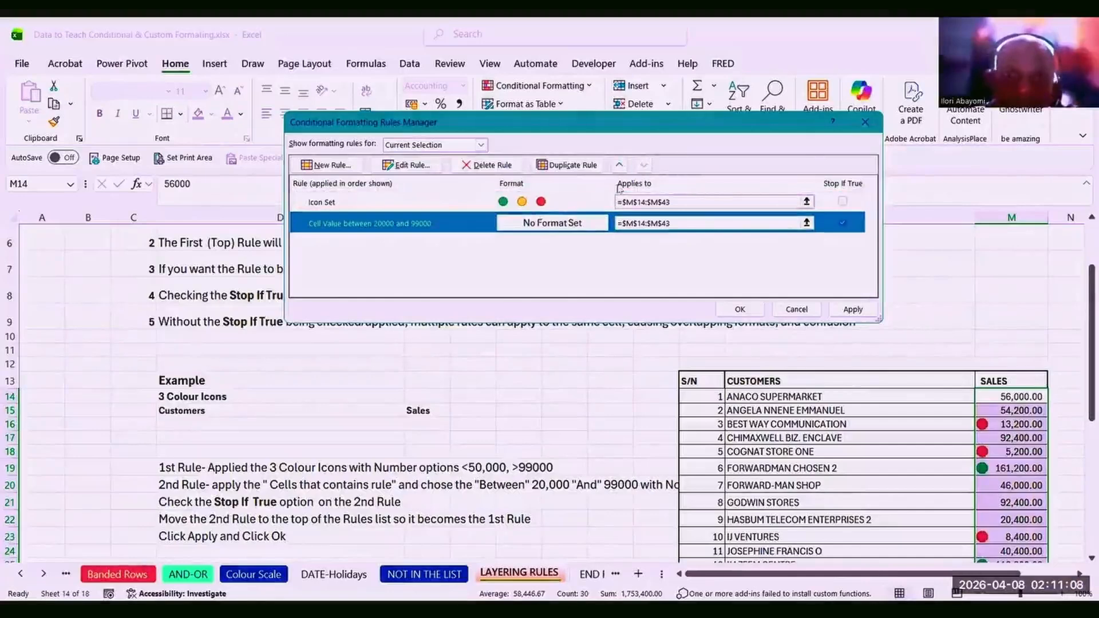
left_click(620, 165)
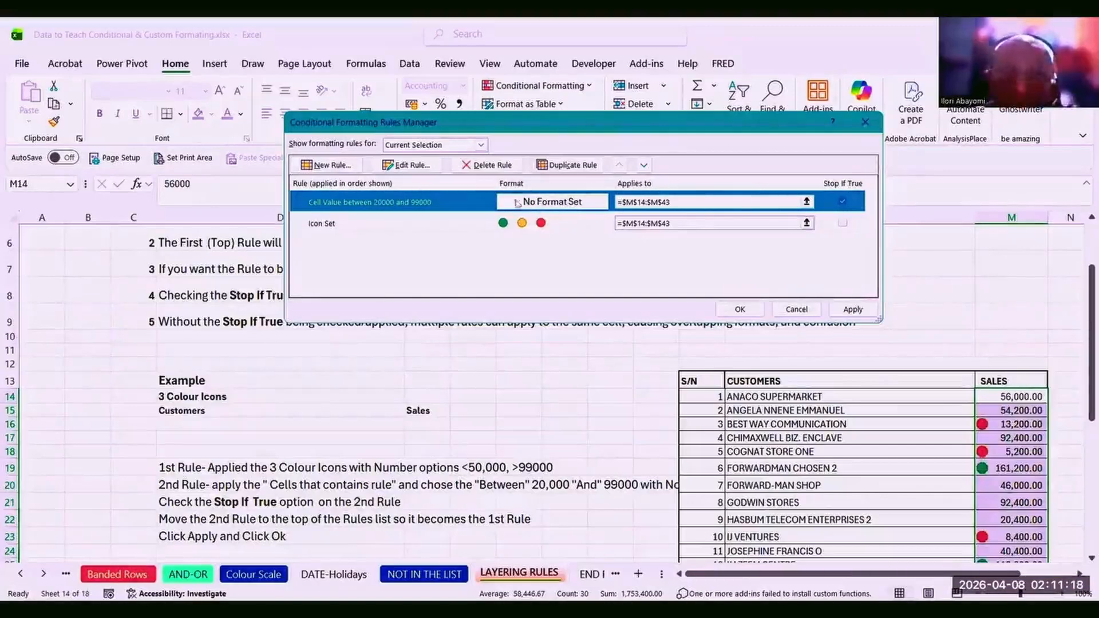
left_click(843, 201)
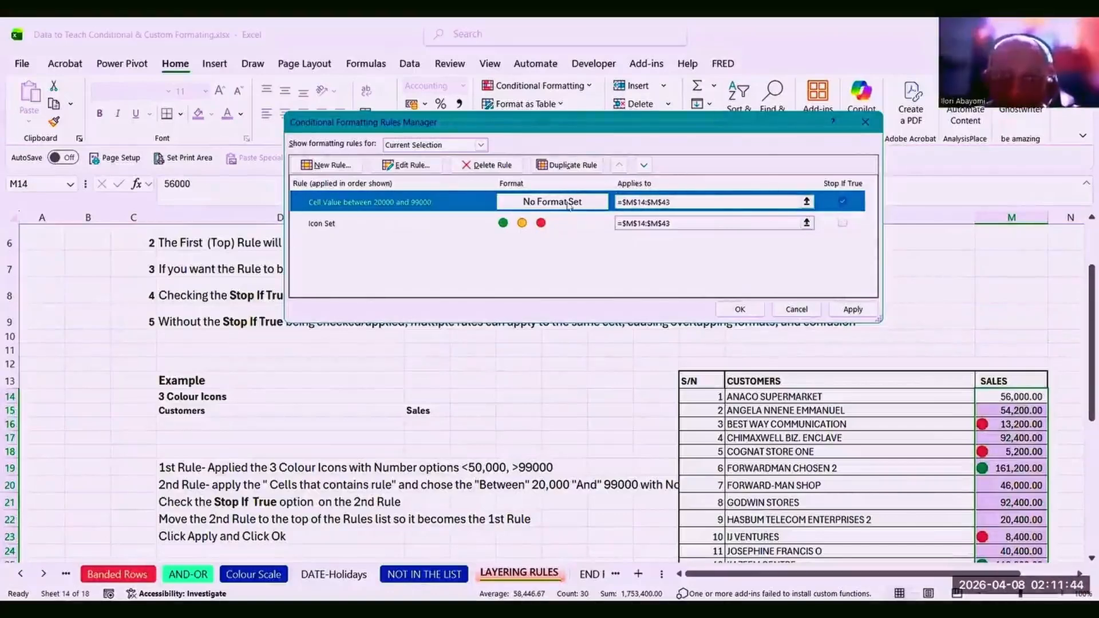
left_click(843, 202)
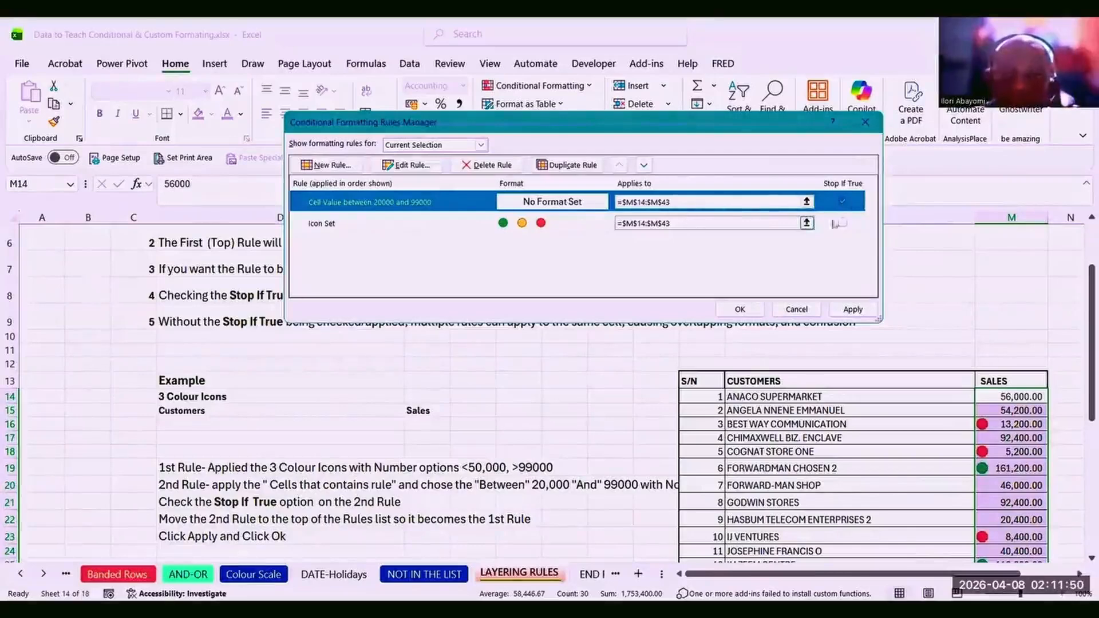
left_click(843, 202)
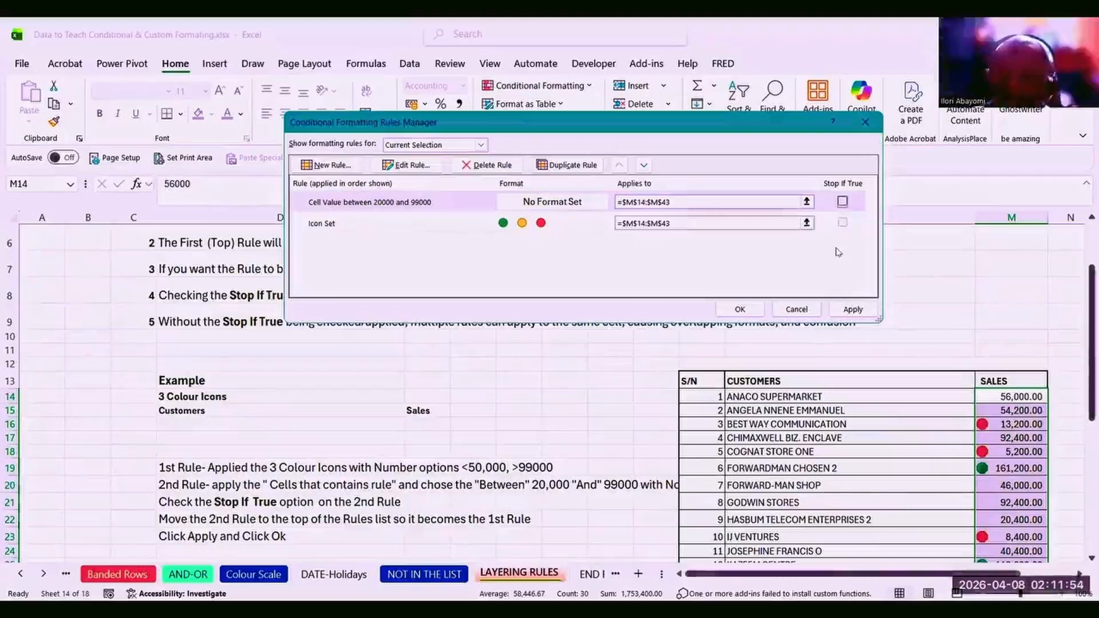
left_click(844, 224)
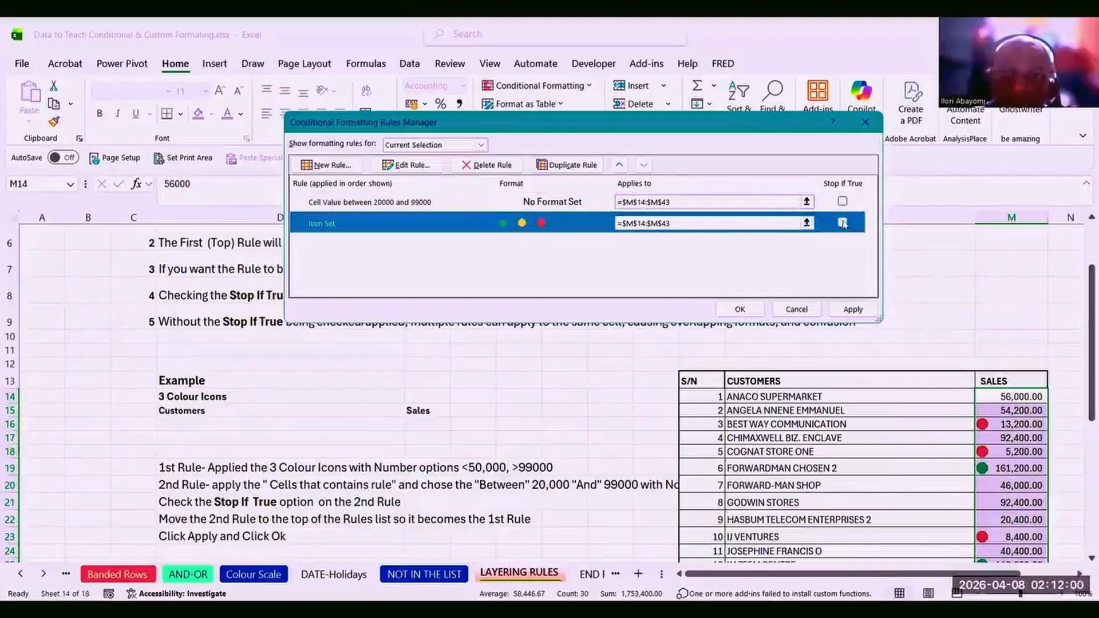
Delete both the Icon Set and Cell Value between 20000 and 99000 rules, then apply.
left_click(620, 166)
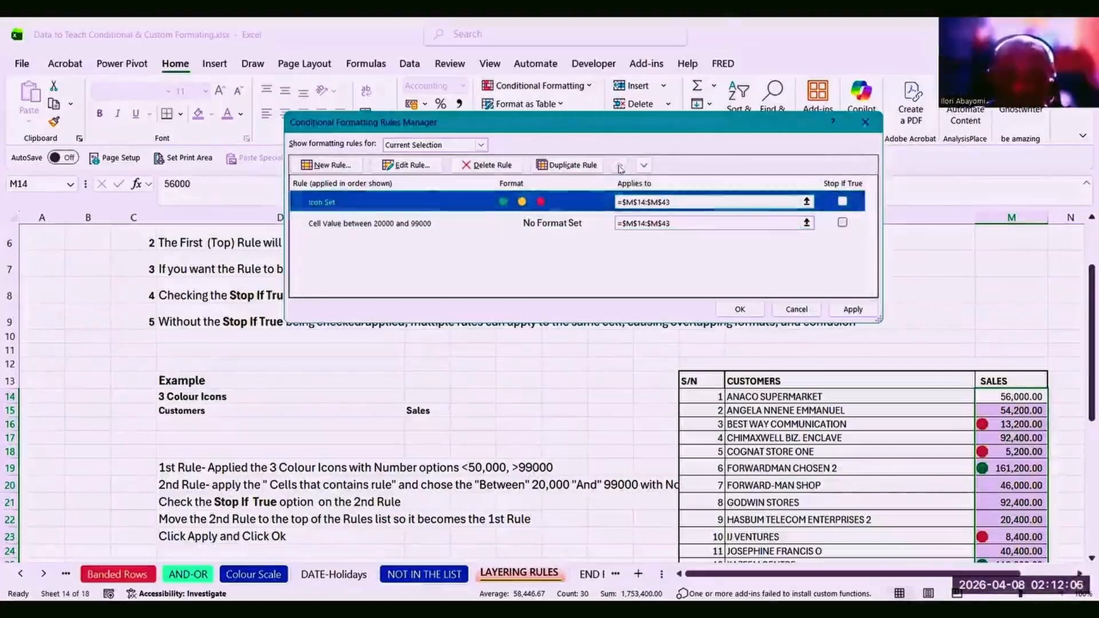
double_click(843, 203)
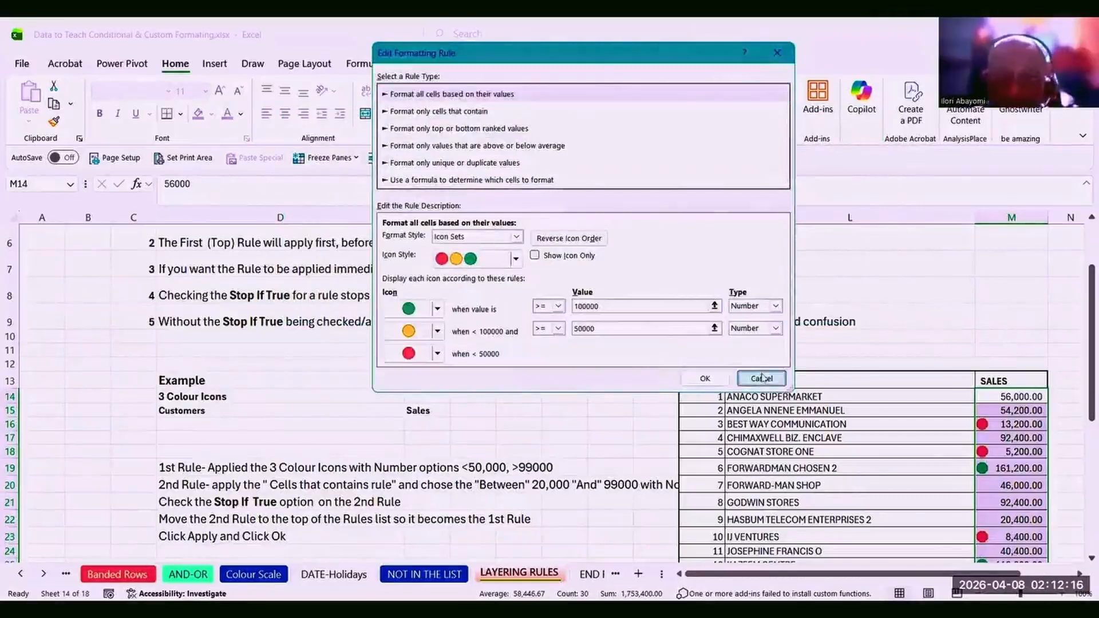
left_click(764, 378)
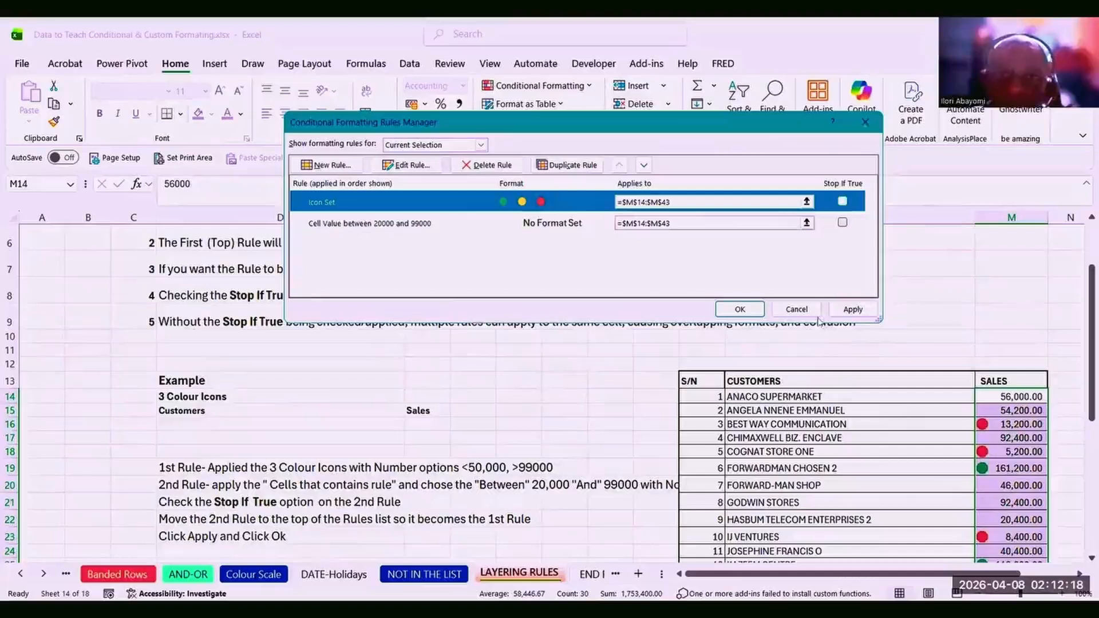
left_click(490, 166)
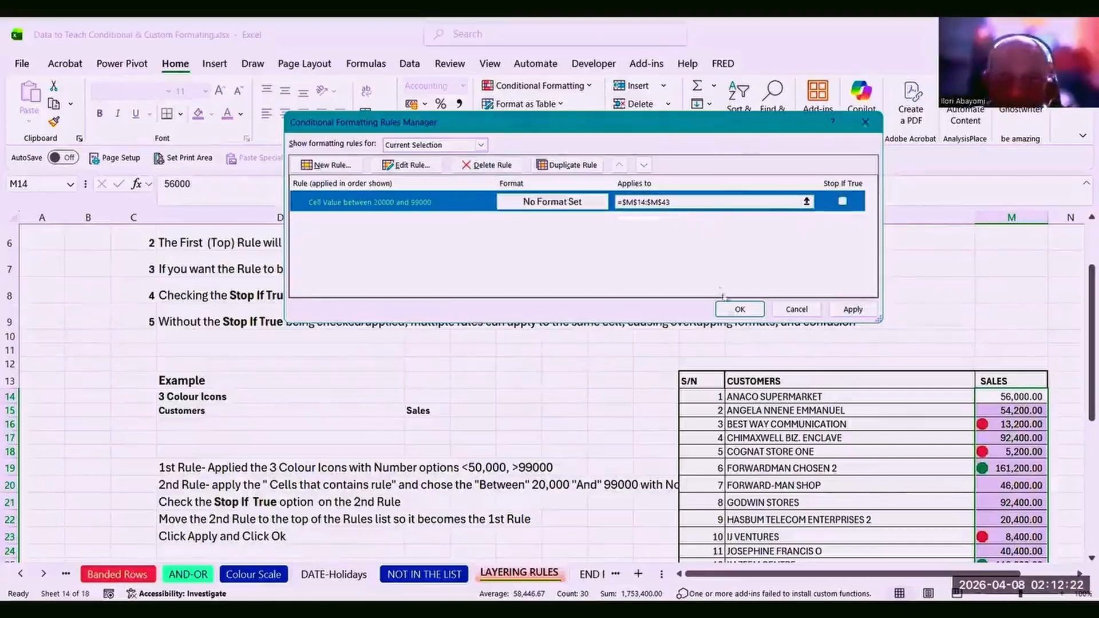
left_click(501, 164)
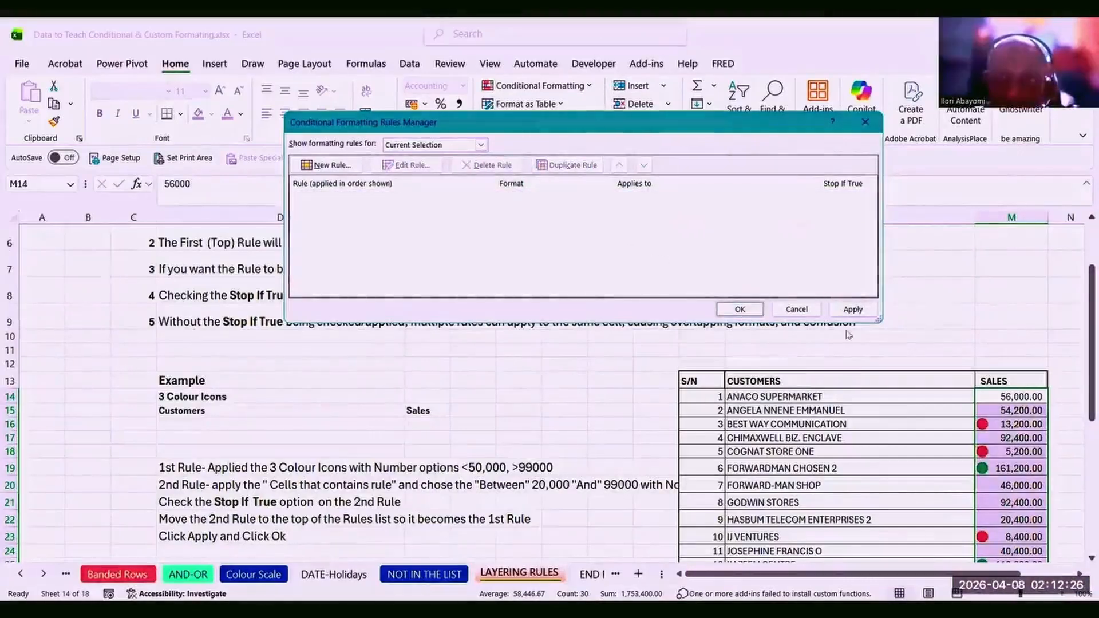
left_click(851, 310)
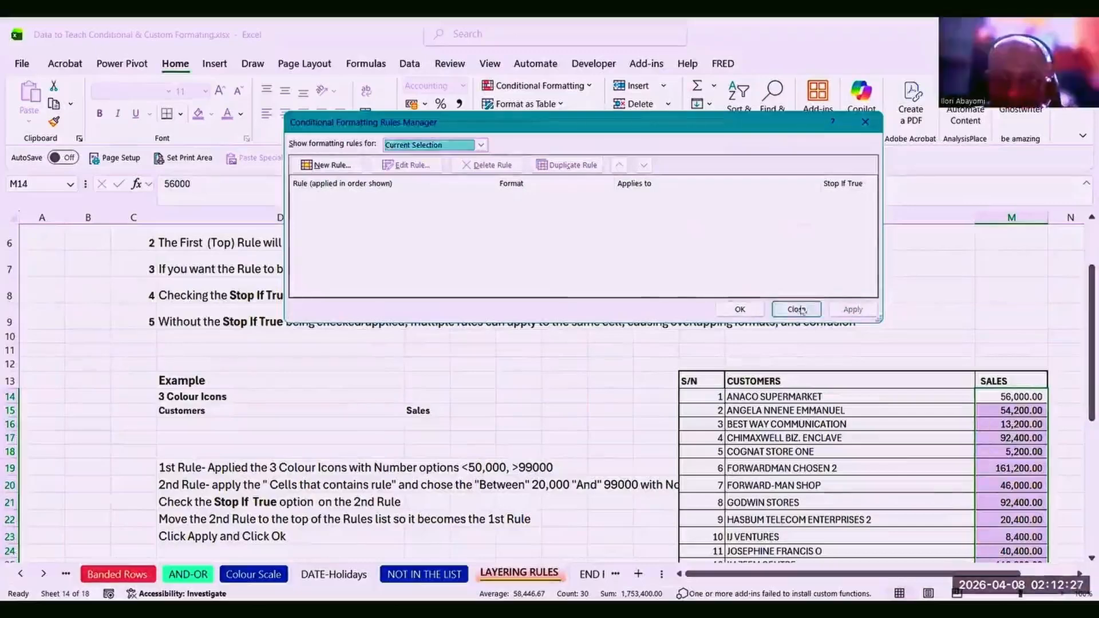
left_click(740, 310)
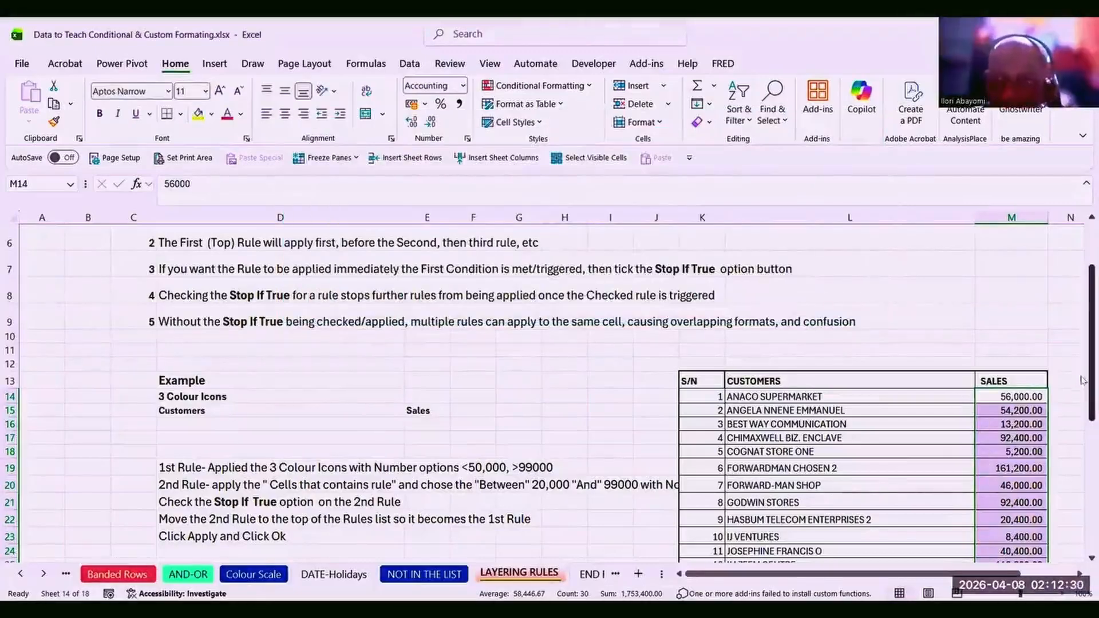
left_click_drag(1082, 376, 1081, 430)
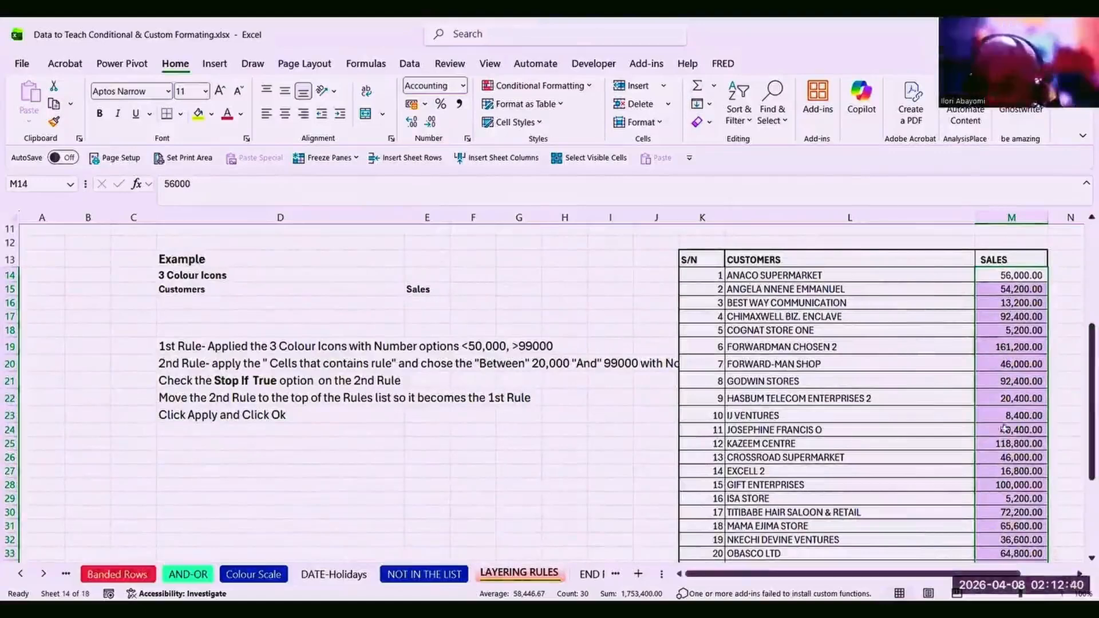
Apply the 3 Traffic Lights circle icon set to the Sales column.
mouse_move(1085, 375)
left_mouse_down()
mouse_move(1075, 454)
mouse_move(1070, 360)
left_mouse_up()
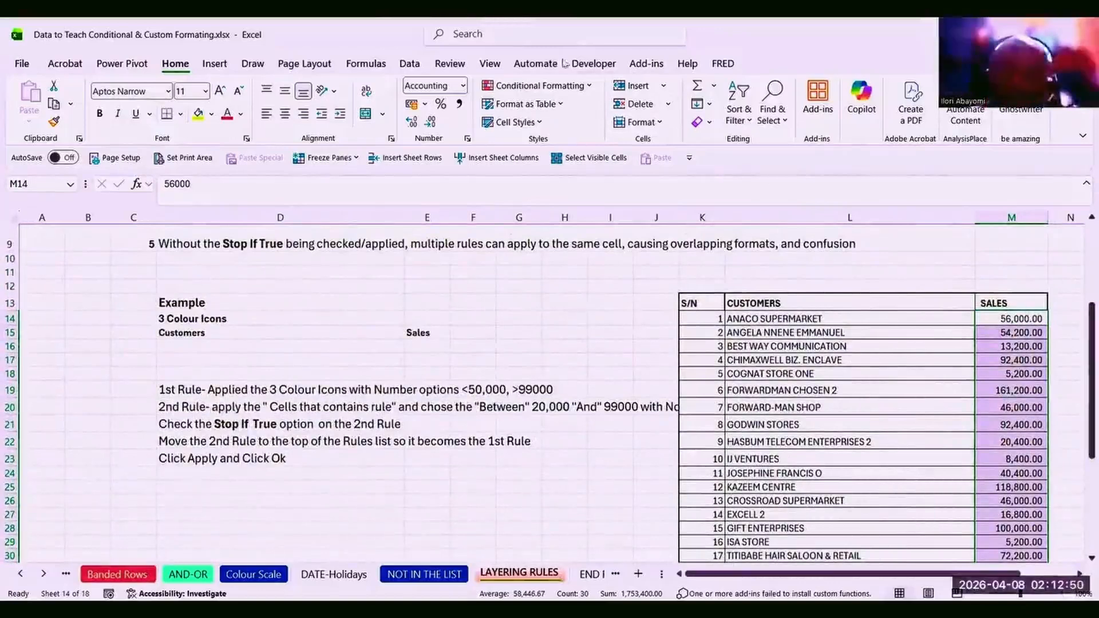
left_click(592, 88)
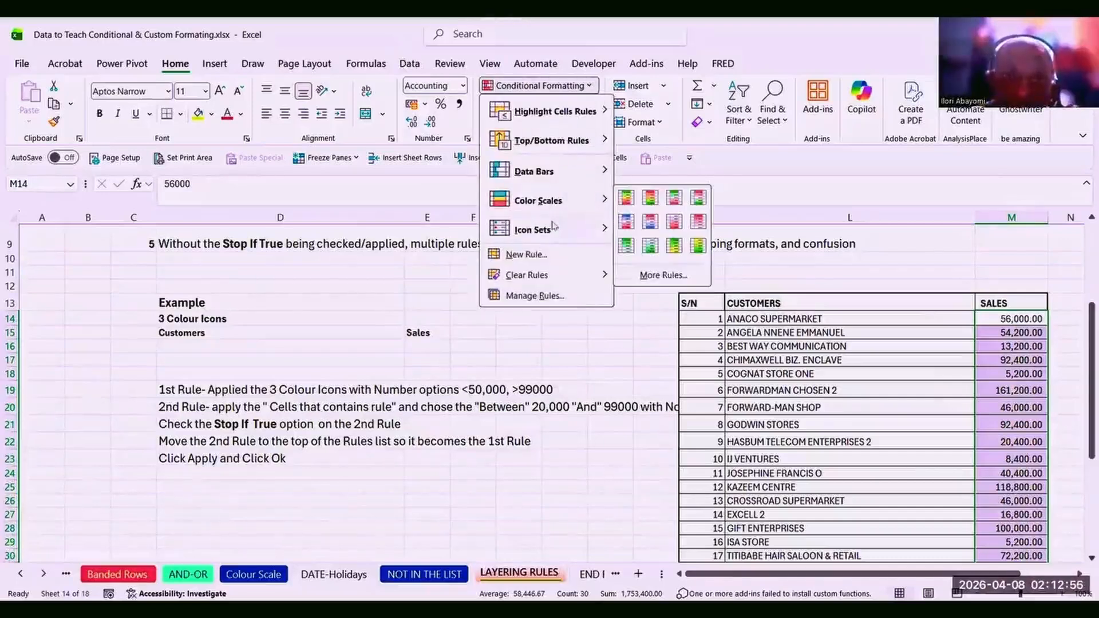
mouse_move(554, 228)
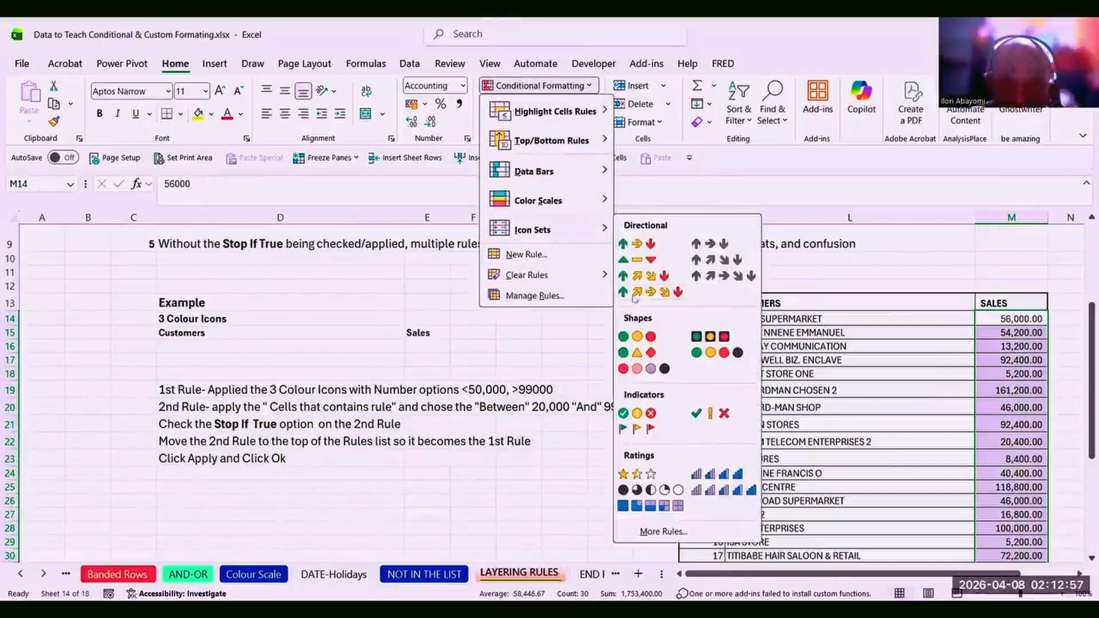
left_click(629, 335)
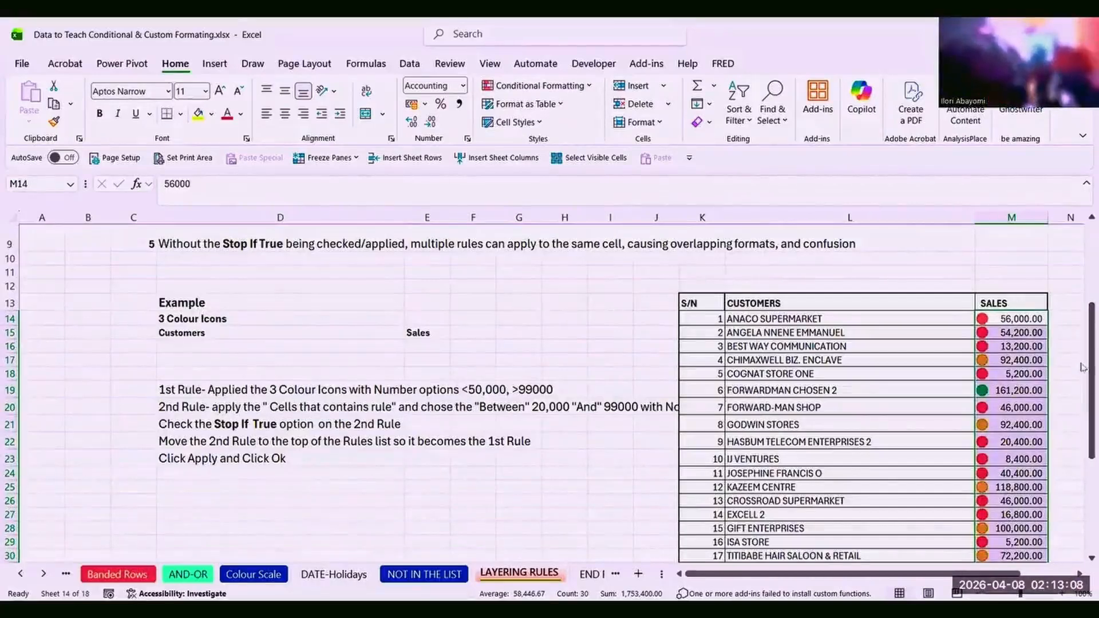
Select M14:M43 and open its Icon Set rule for editing from the Rules Manager.
left_click(1013, 376)
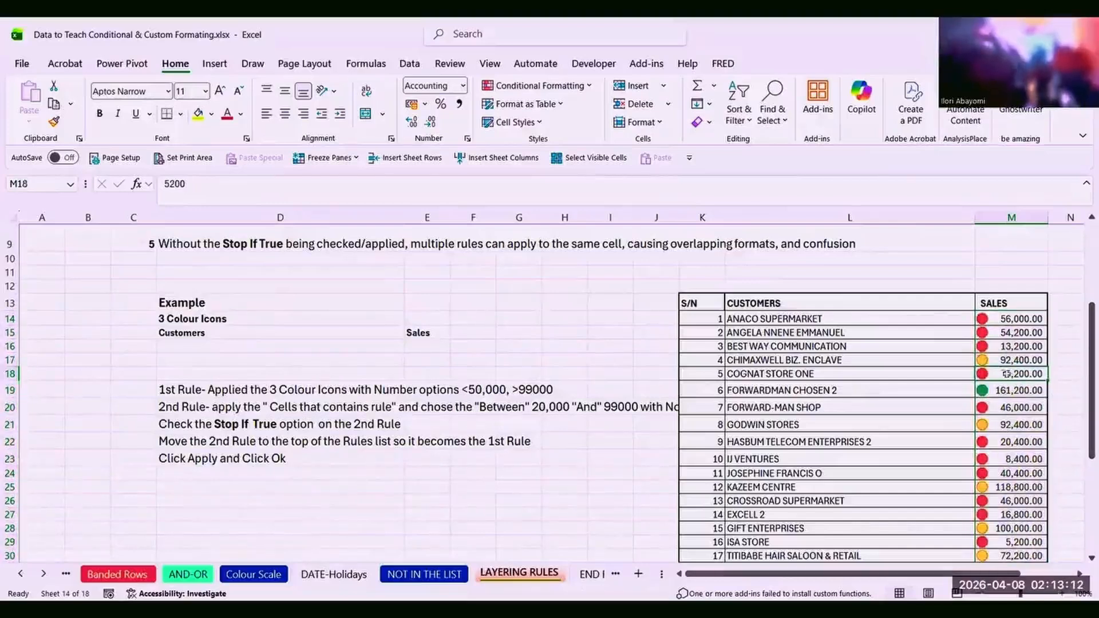
left_click(996, 319)
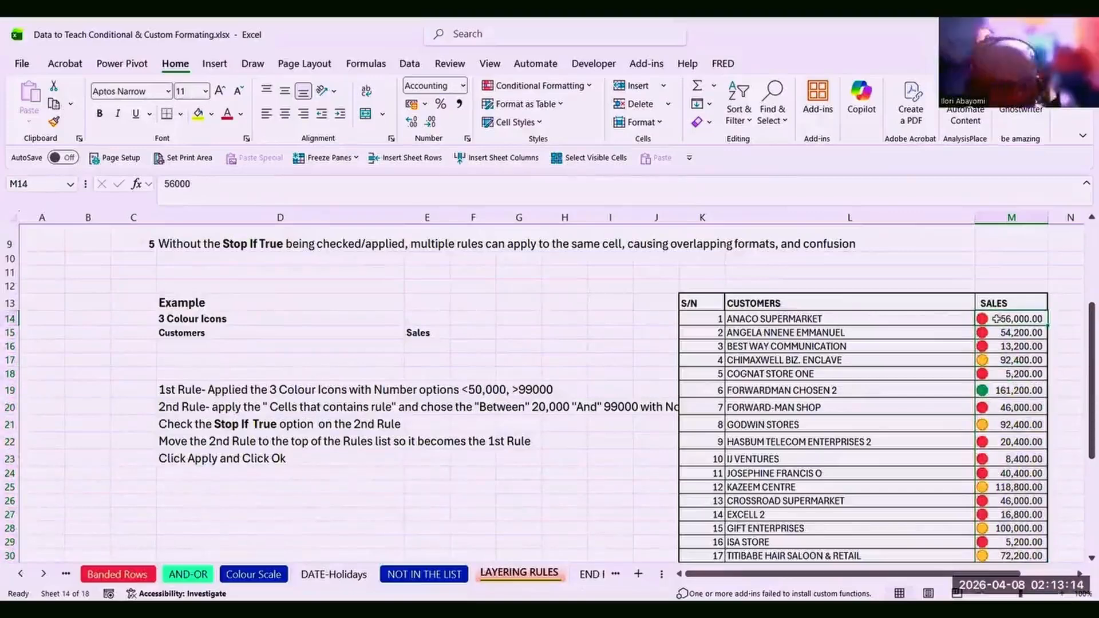
key("ctrl+shift+Down")
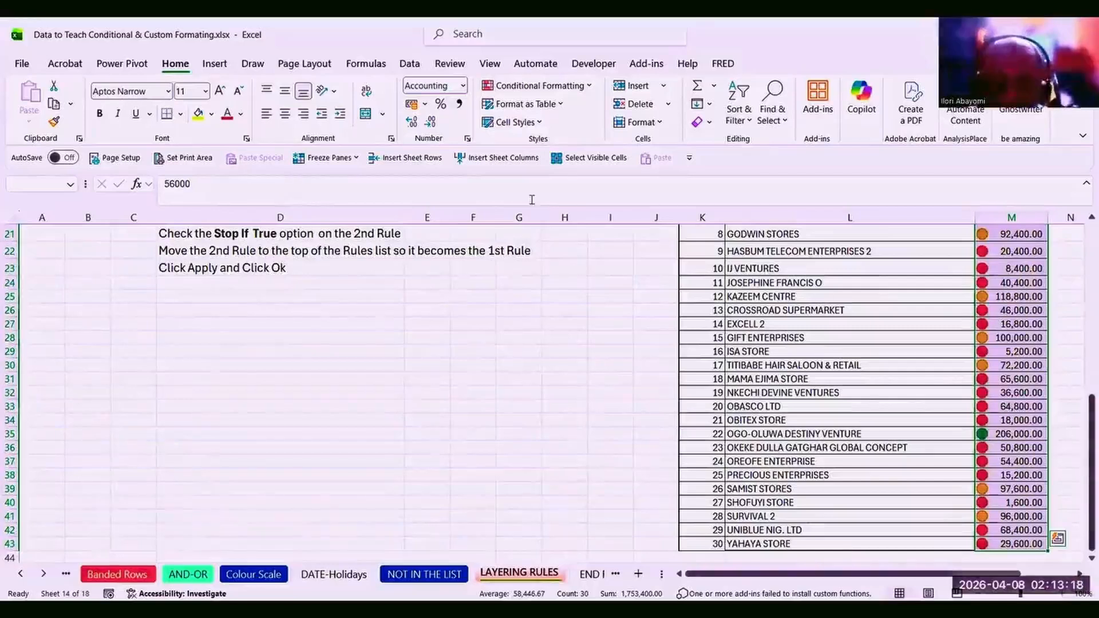
left_click(586, 91)
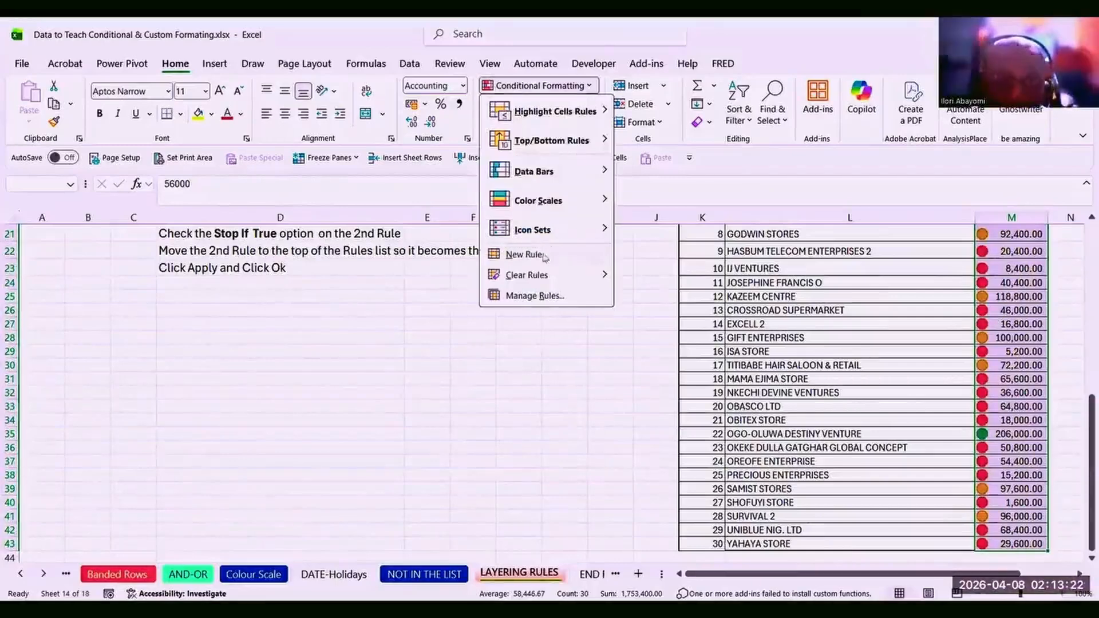
left_click(529, 296)
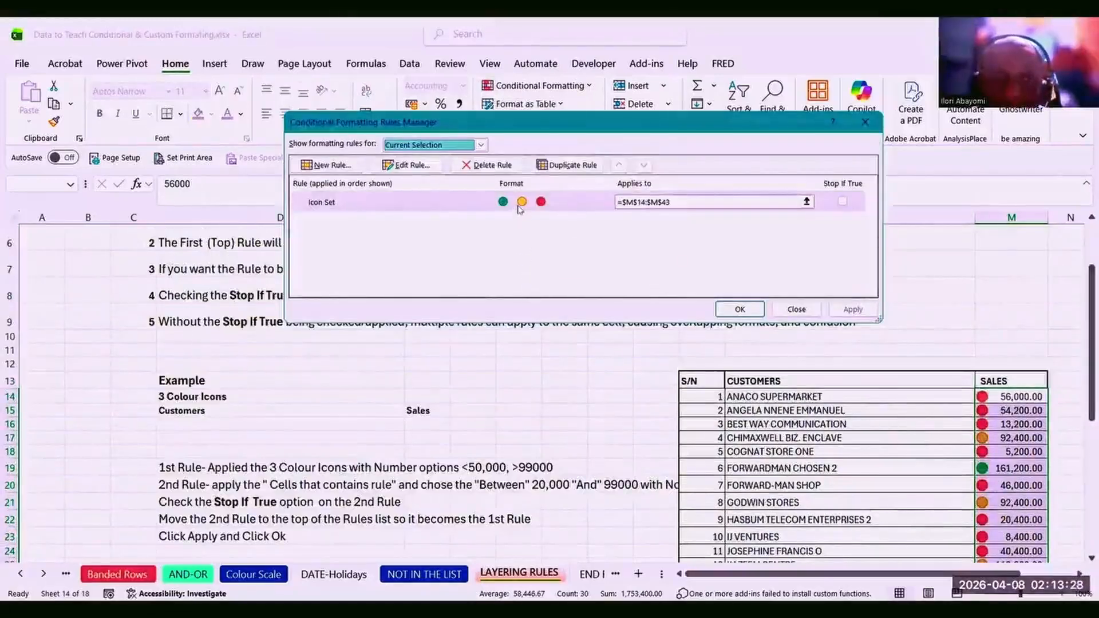
left_click(422, 165)
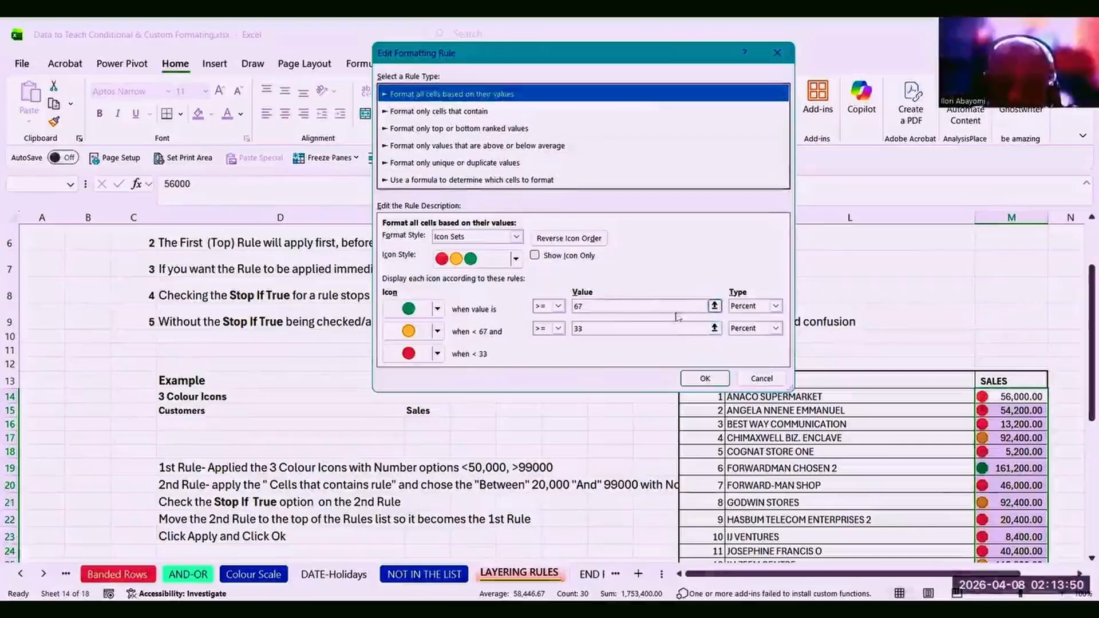
Switch the green and amber thresholds to Number type 0, amber using >, and confirm.
left_click(776, 307)
left_click(777, 307)
left_click(776, 307)
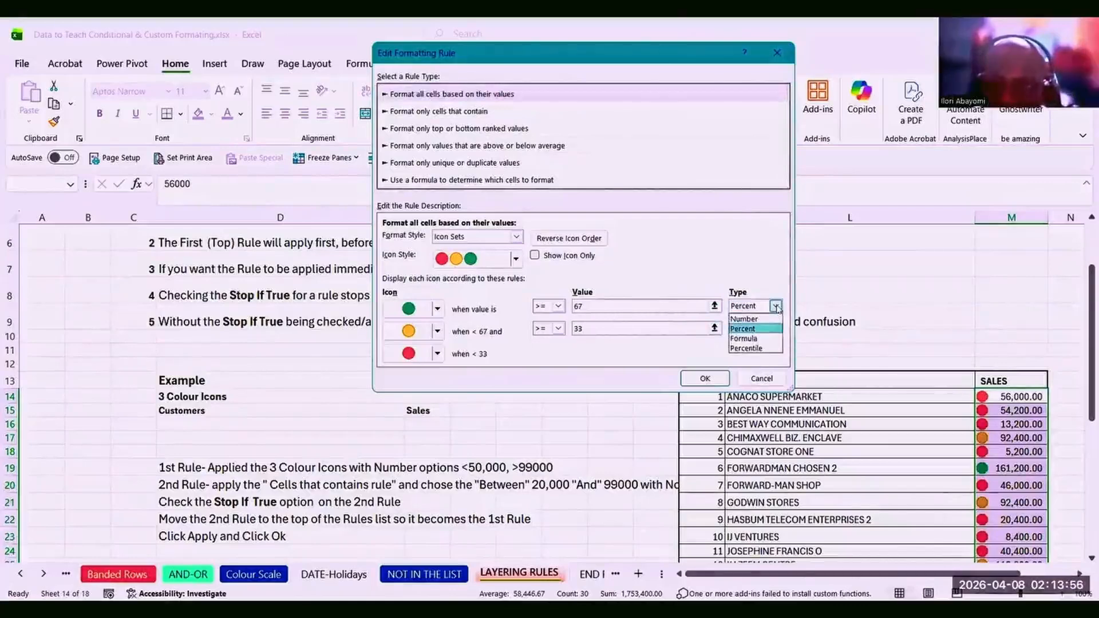
left_click(745, 318)
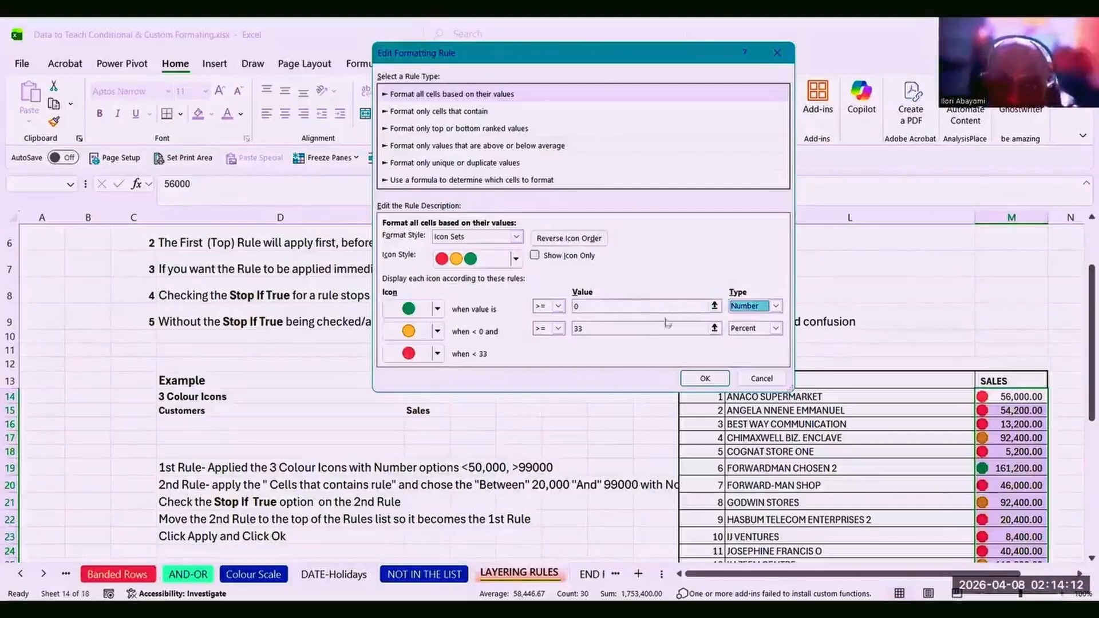
left_click(775, 329)
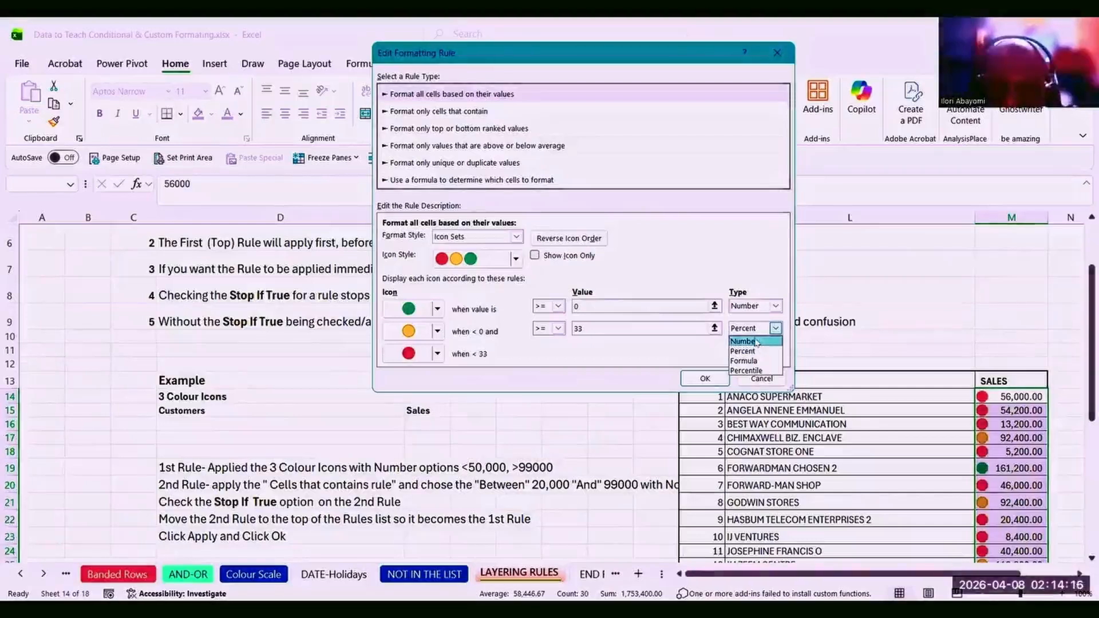
left_click(756, 342)
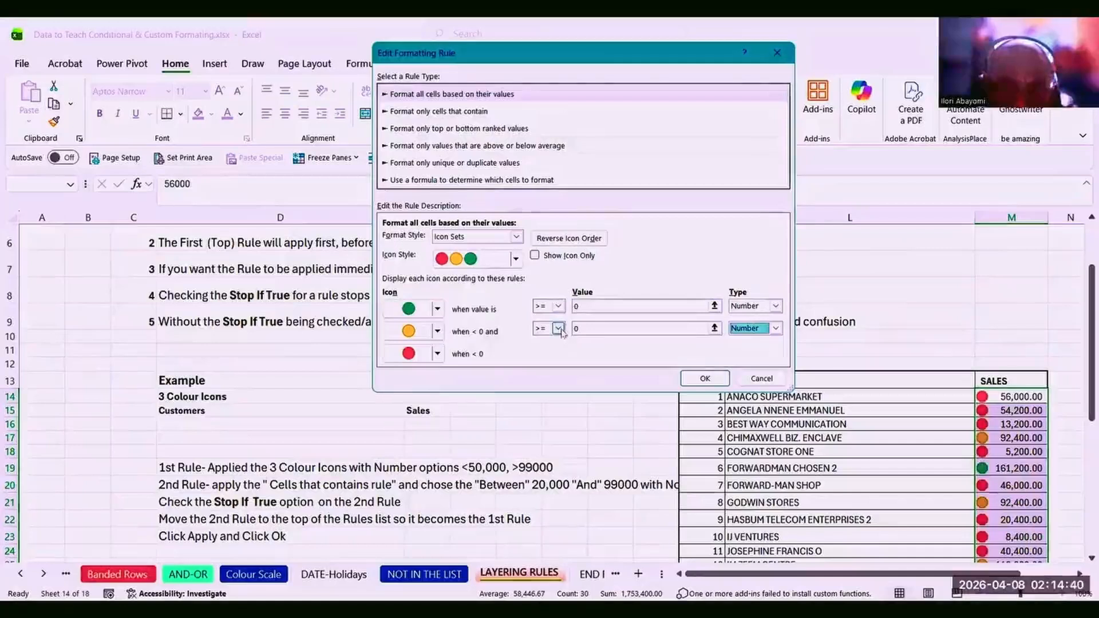
left_click(558, 329)
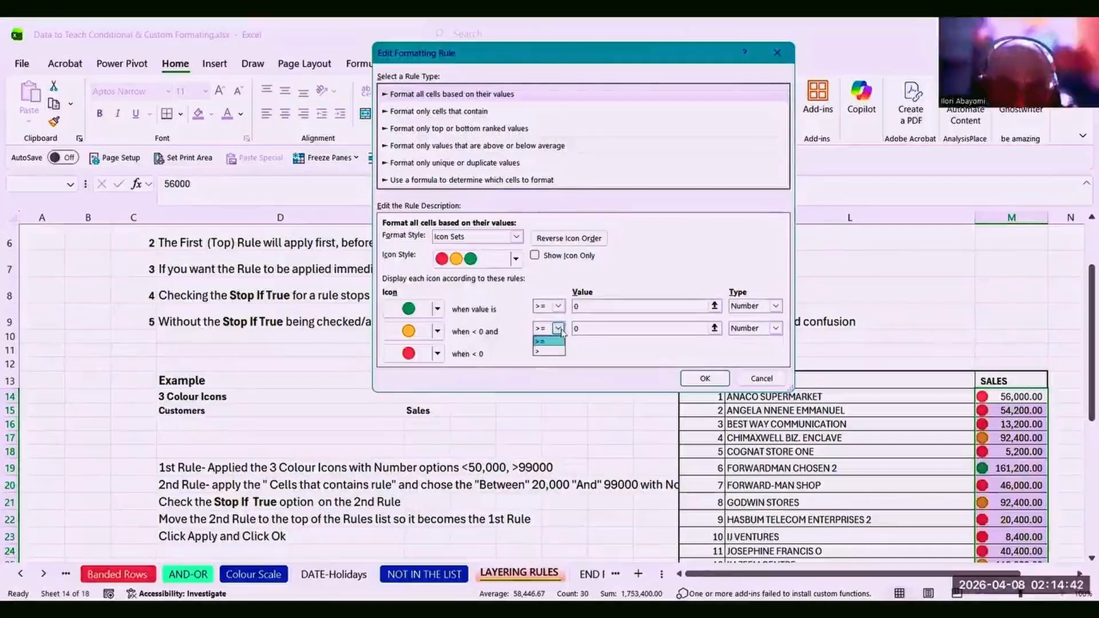
left_click(550, 351)
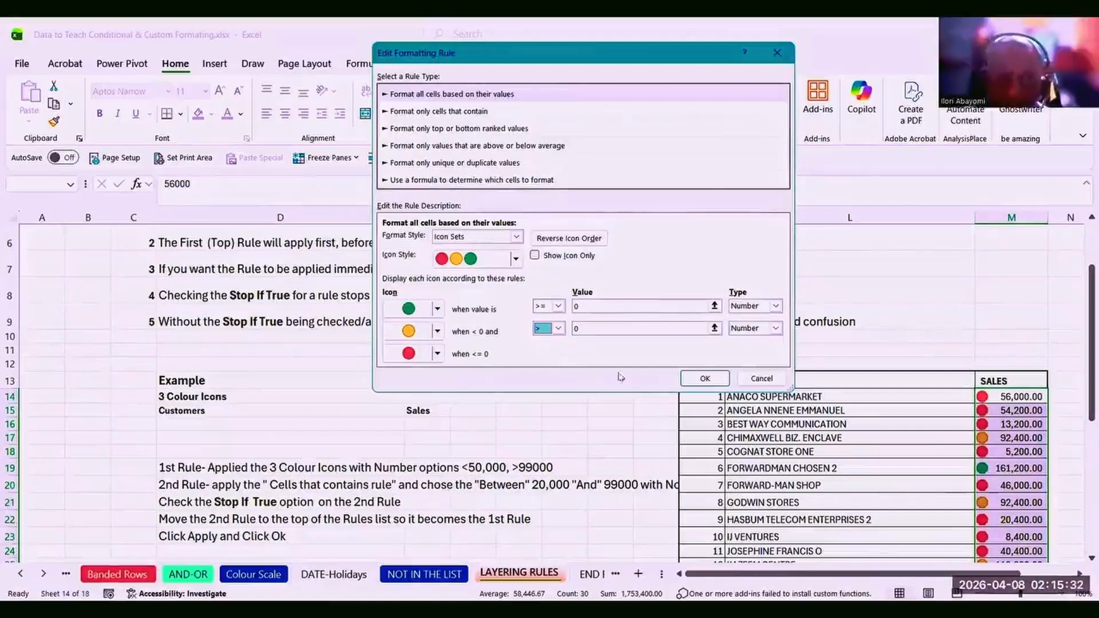
left_click(705, 378)
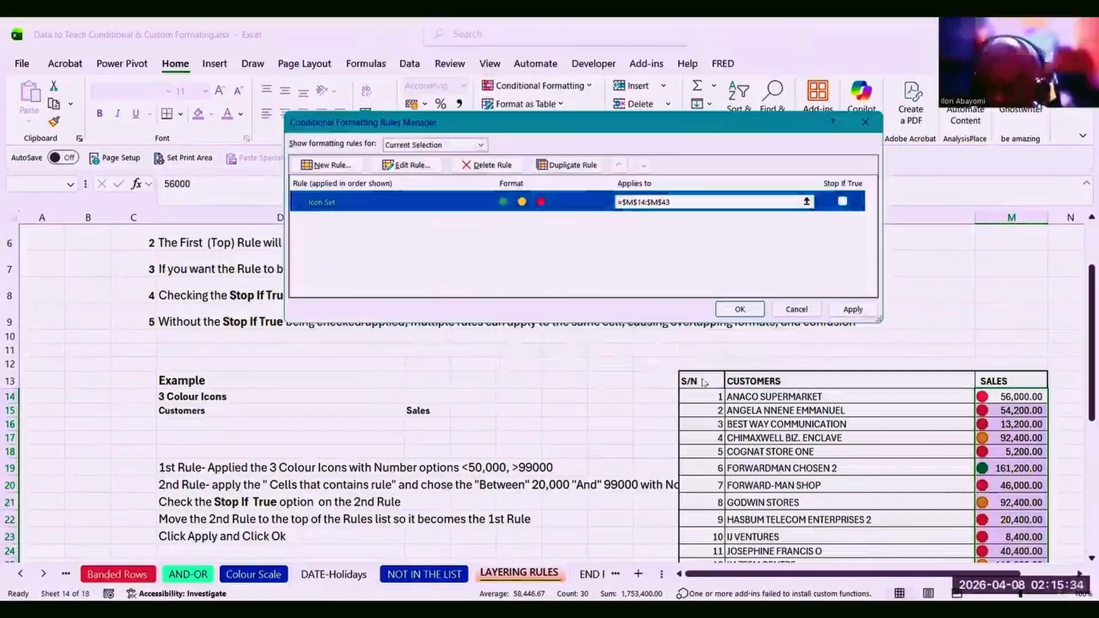
Apply the zero thresholds, then reopen the icon set rule and switch both thresholds back to Percent.
left_click(851, 309)
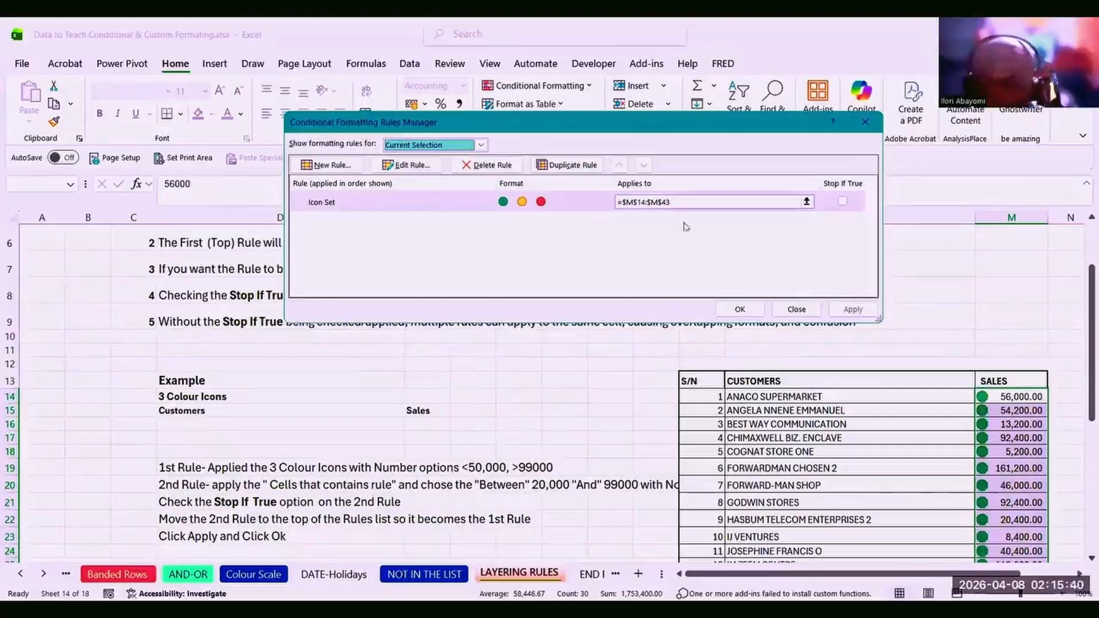
left_click(427, 168)
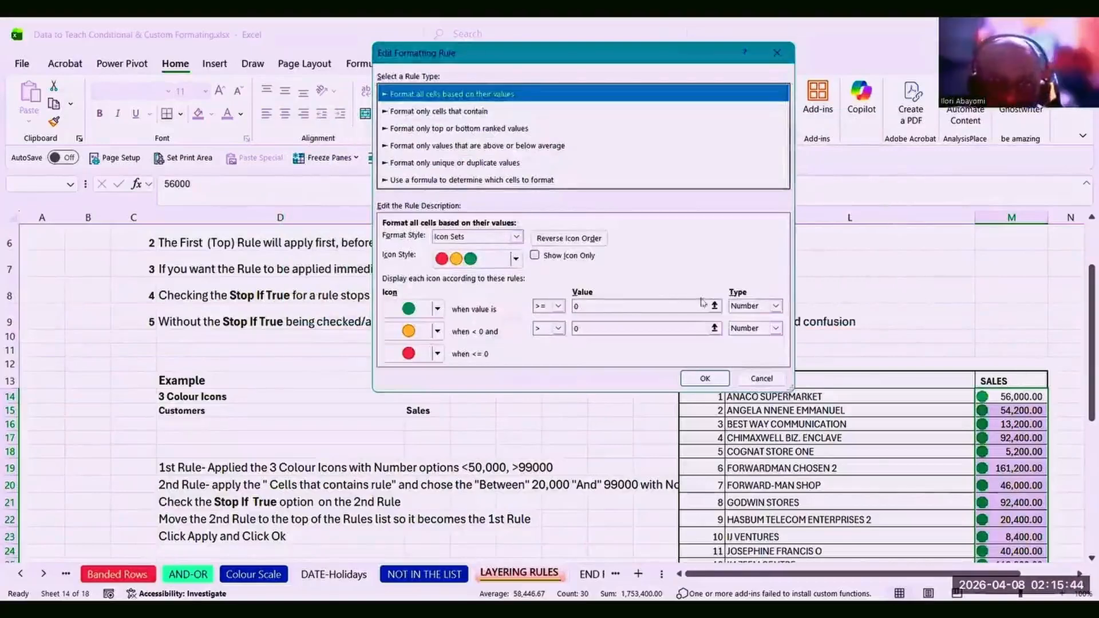
left_click(776, 306)
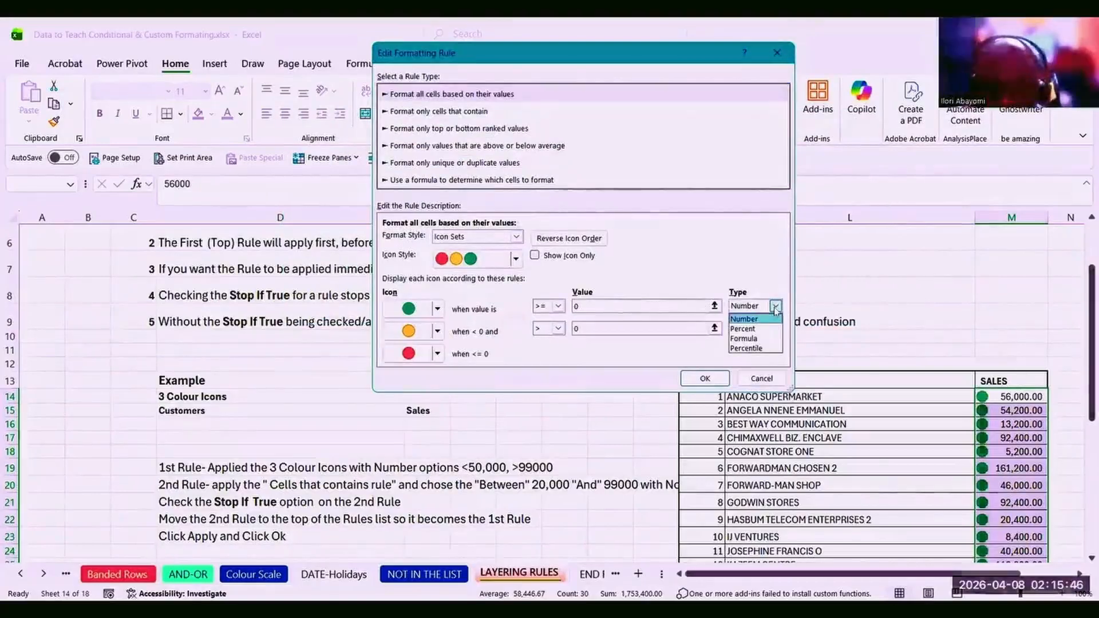
left_click(752, 330)
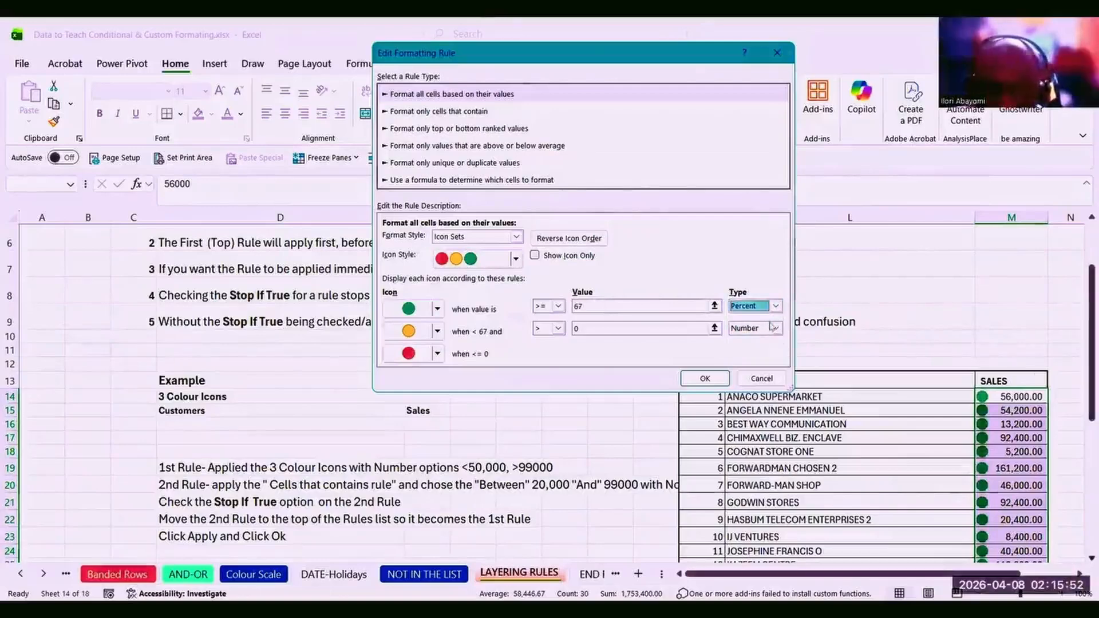
left_click(774, 328)
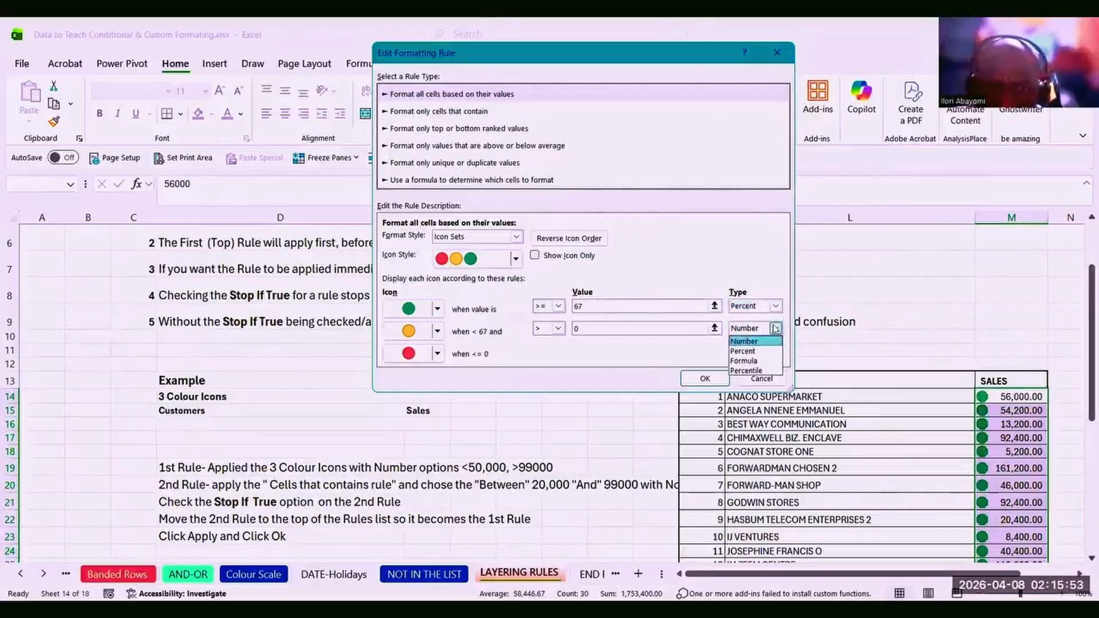
left_click(747, 352)
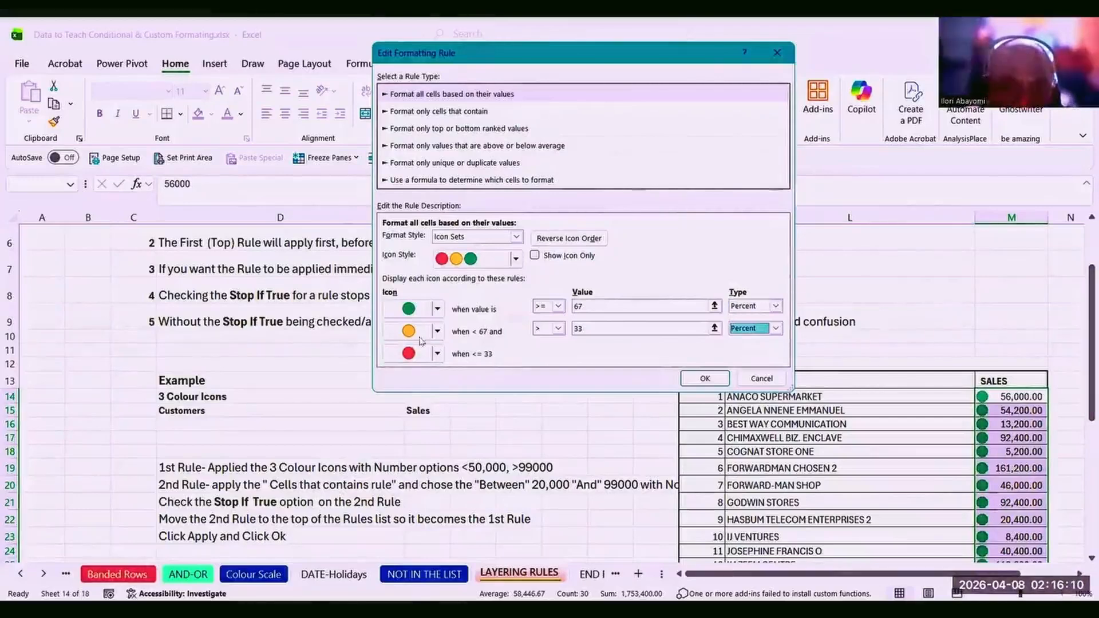
Change the middle icon to Circle With Two White Quarters and confirm the edited rule.
left_click(436, 332)
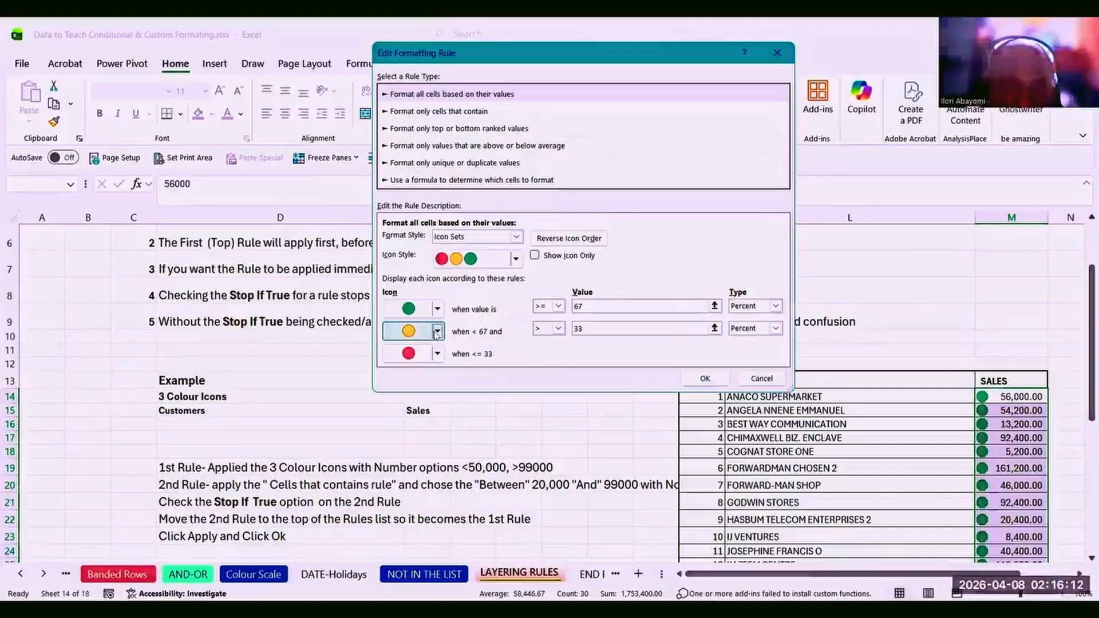
left_click(437, 332)
left_click(437, 332)
left_click(437, 332)
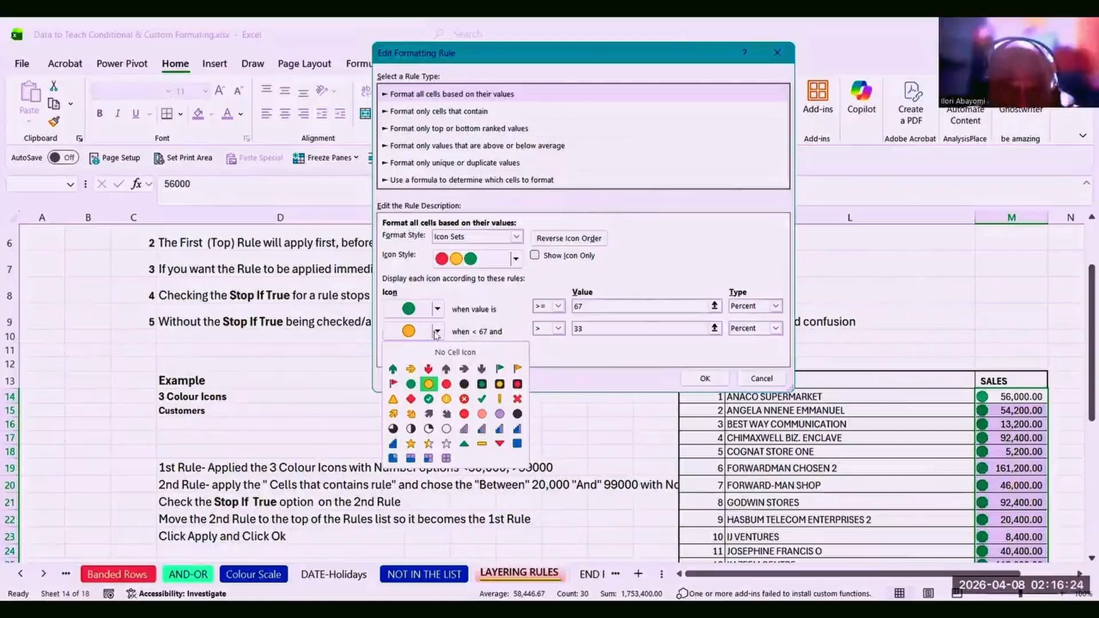
left_click(500, 414)
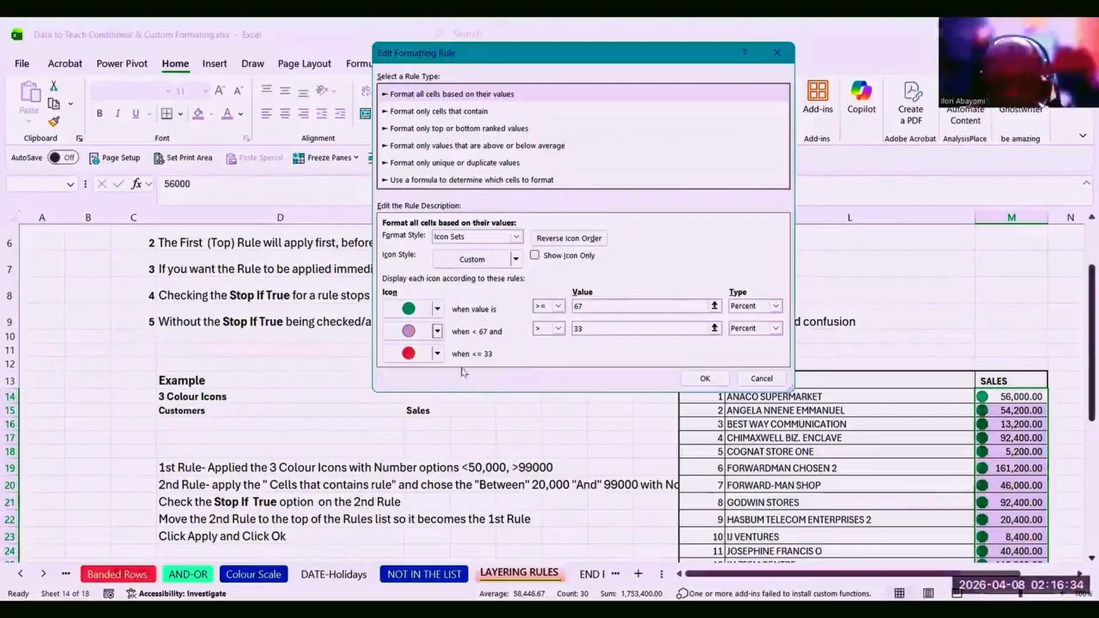
left_click(438, 332)
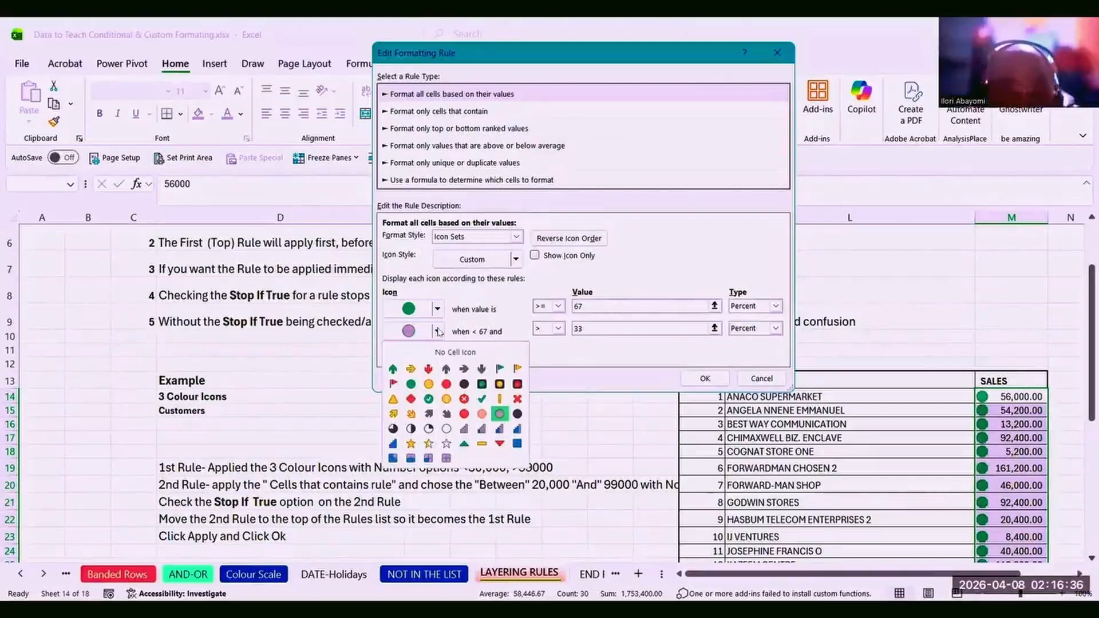
left_click(411, 429)
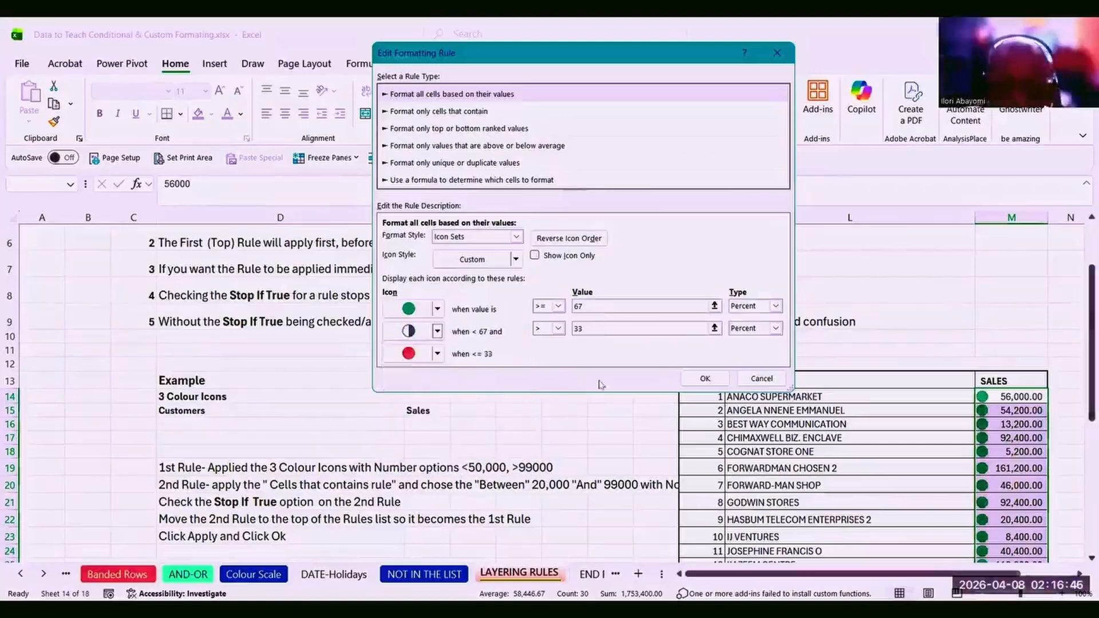
left_click(706, 379)
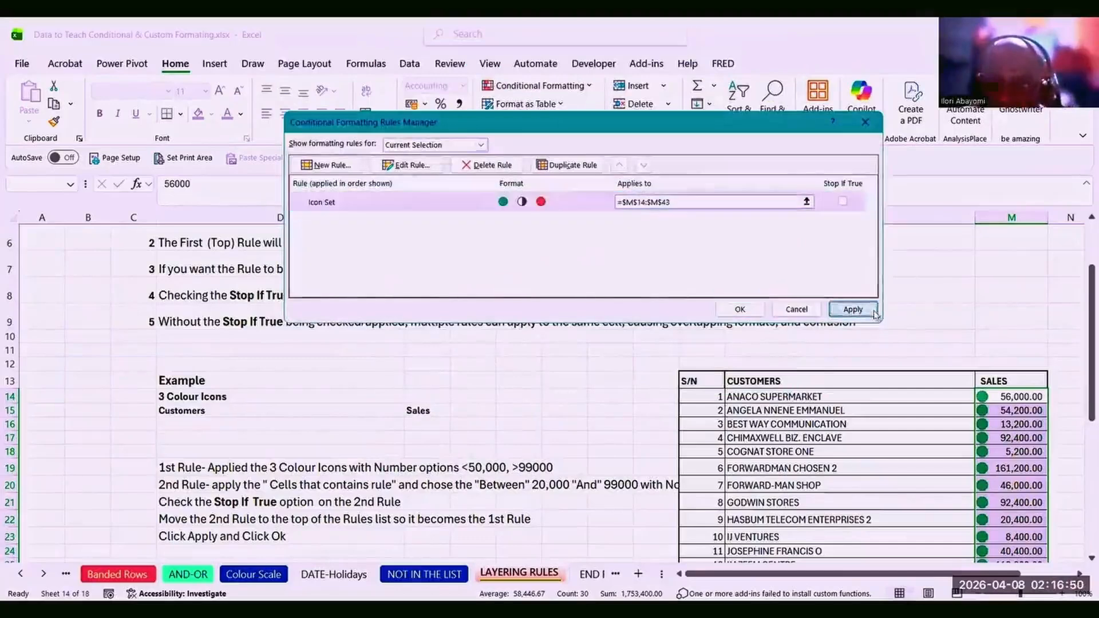
Apply the custom icons, close the Rules Manager with OK, and scroll to review the SALES icons.
left_click(853, 309)
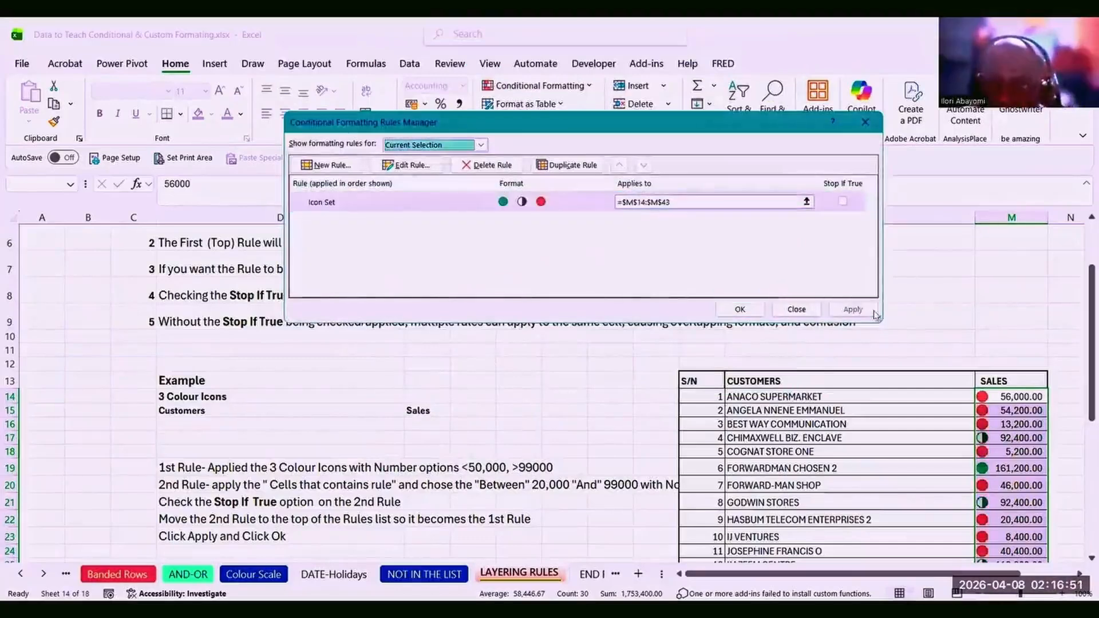
left_click(739, 309)
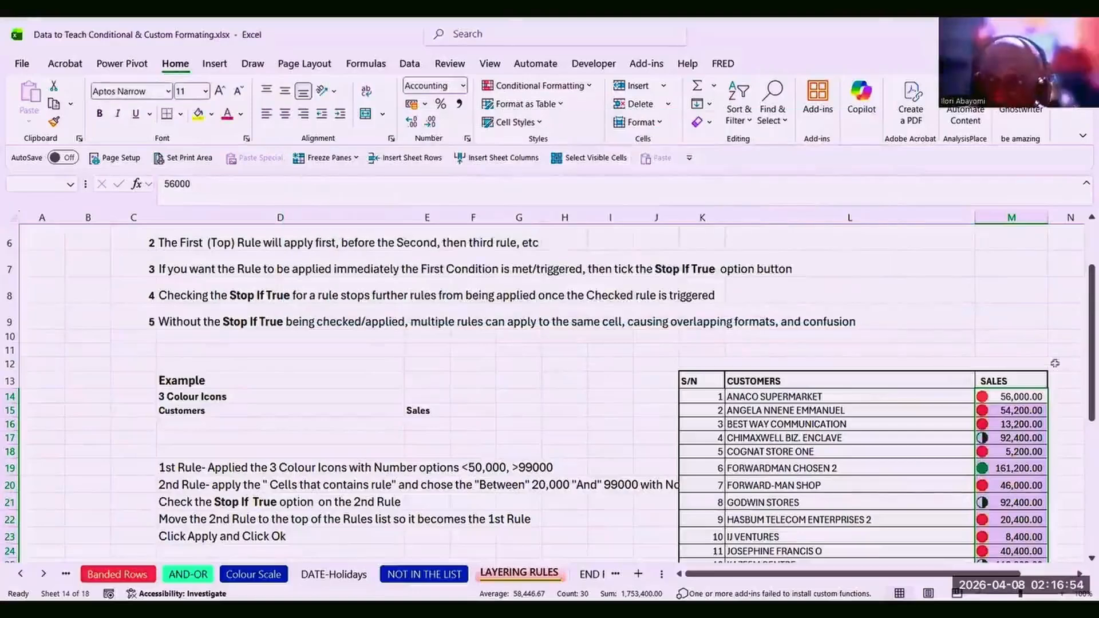
left_click_drag(1087, 347, 989, 424)
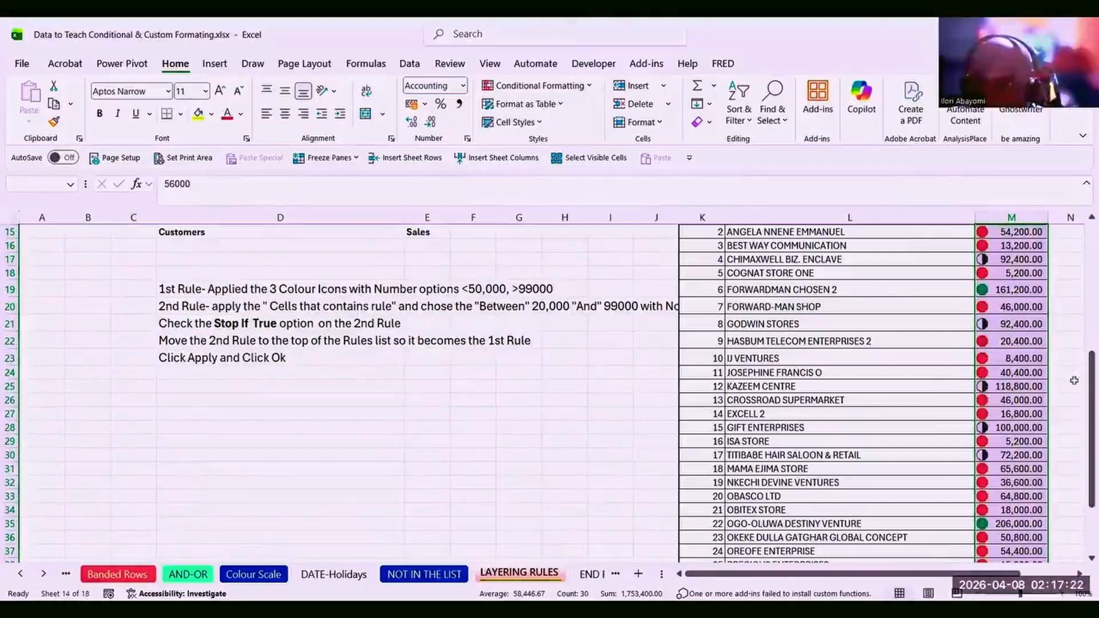
left_click_drag(1084, 371, 1082, 336)
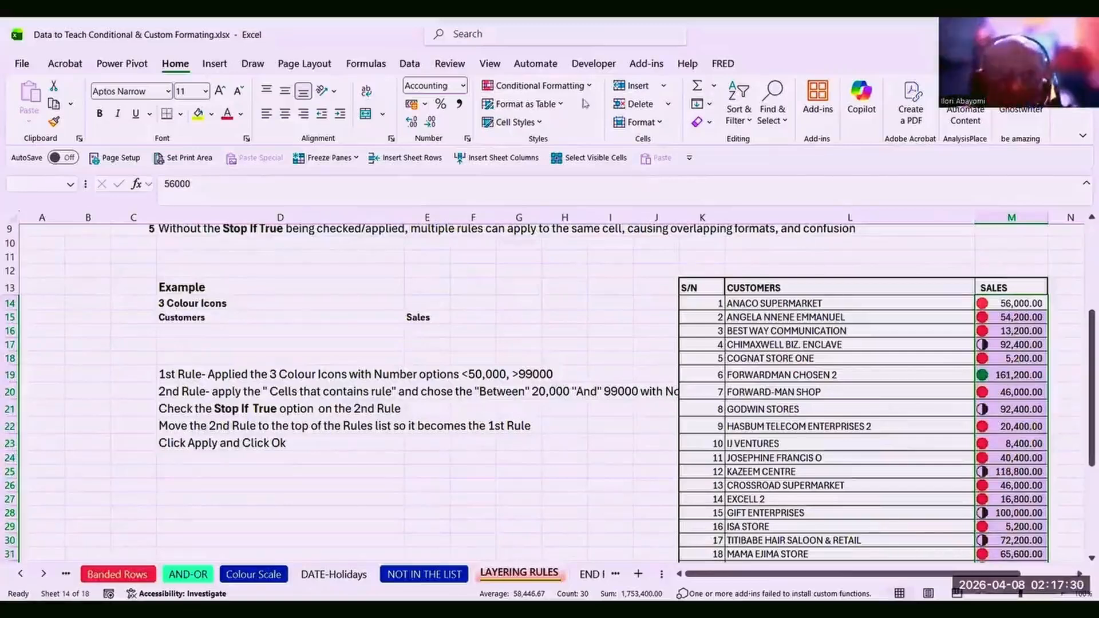
Reopen the icon set rule from Manage Rules and close it without changes.
left_click(538, 85)
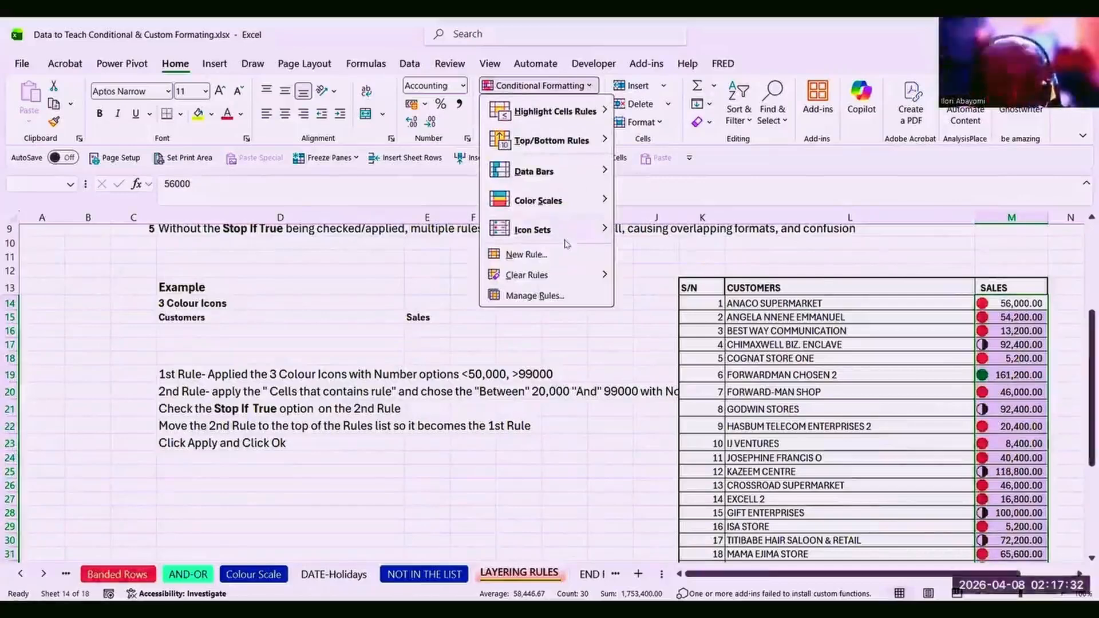
left_click(537, 295)
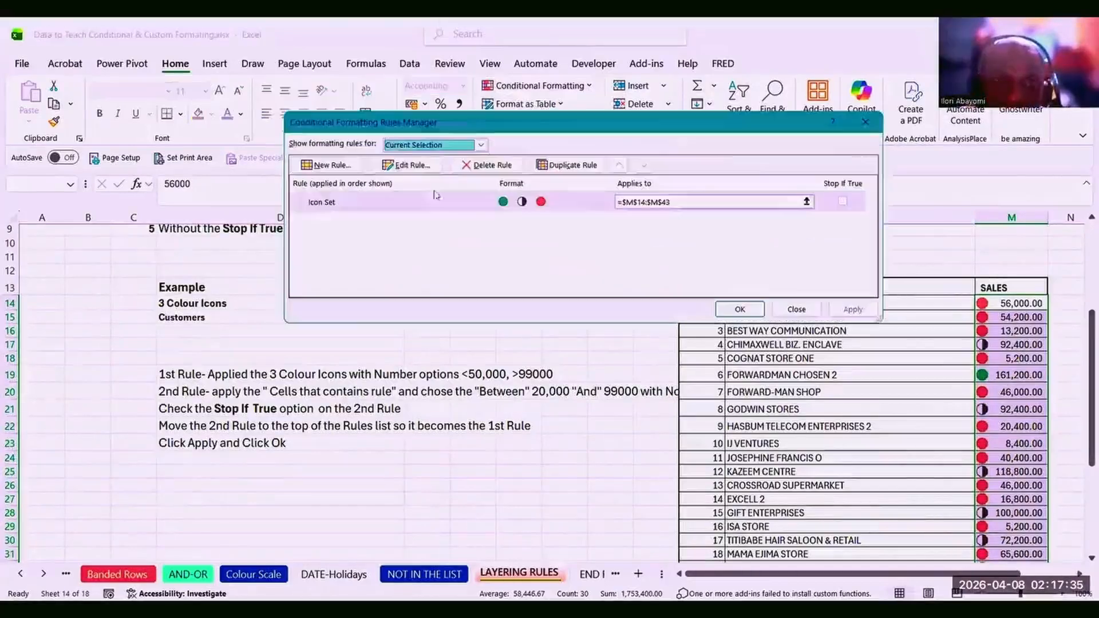
left_click(406, 165)
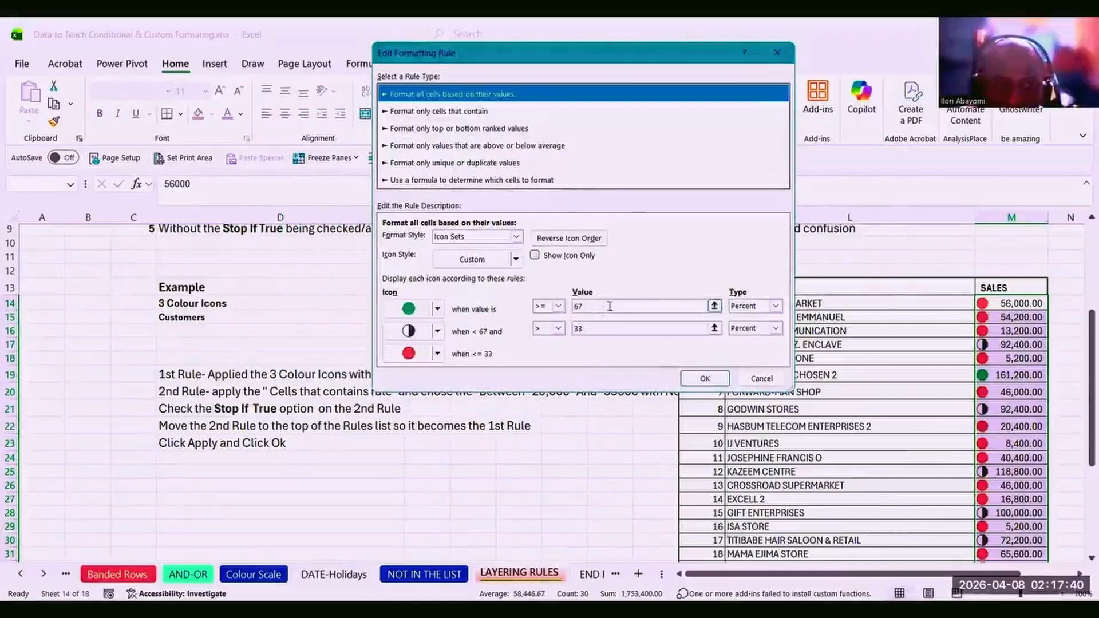
left_click(705, 379)
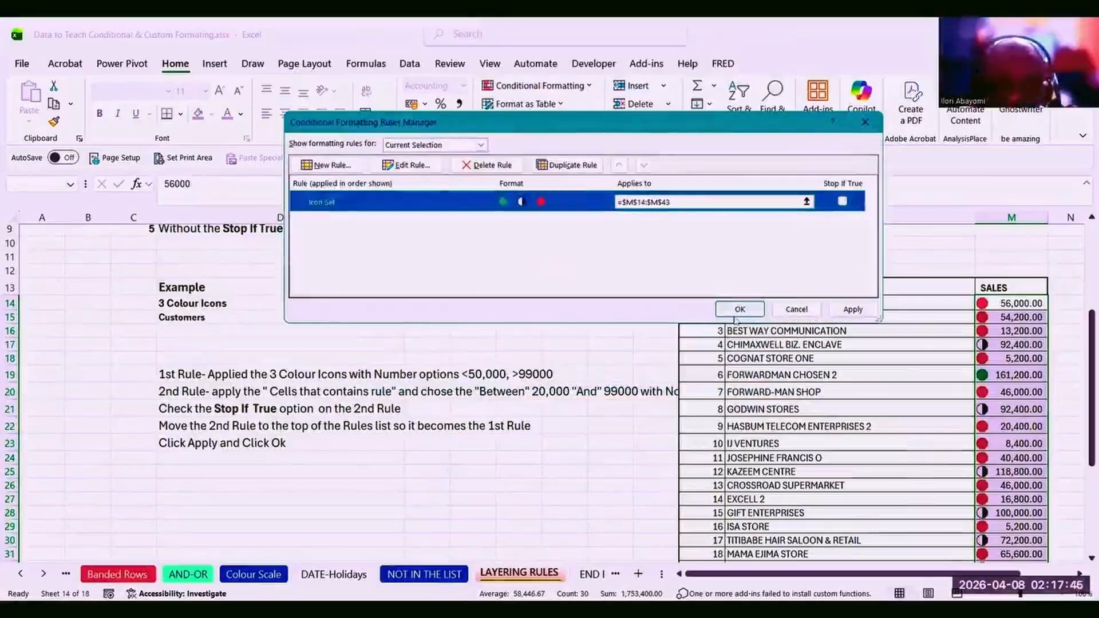
left_click(739, 311)
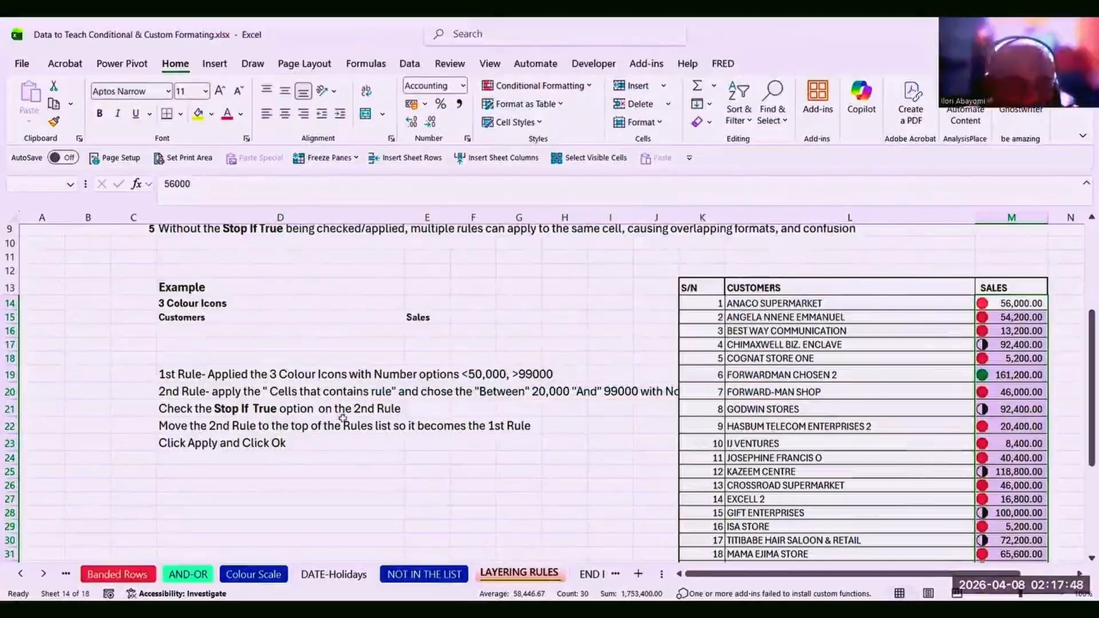
Select the SALES values M14:M43 using Ctrl+Shift+Down.
left_click(327, 394)
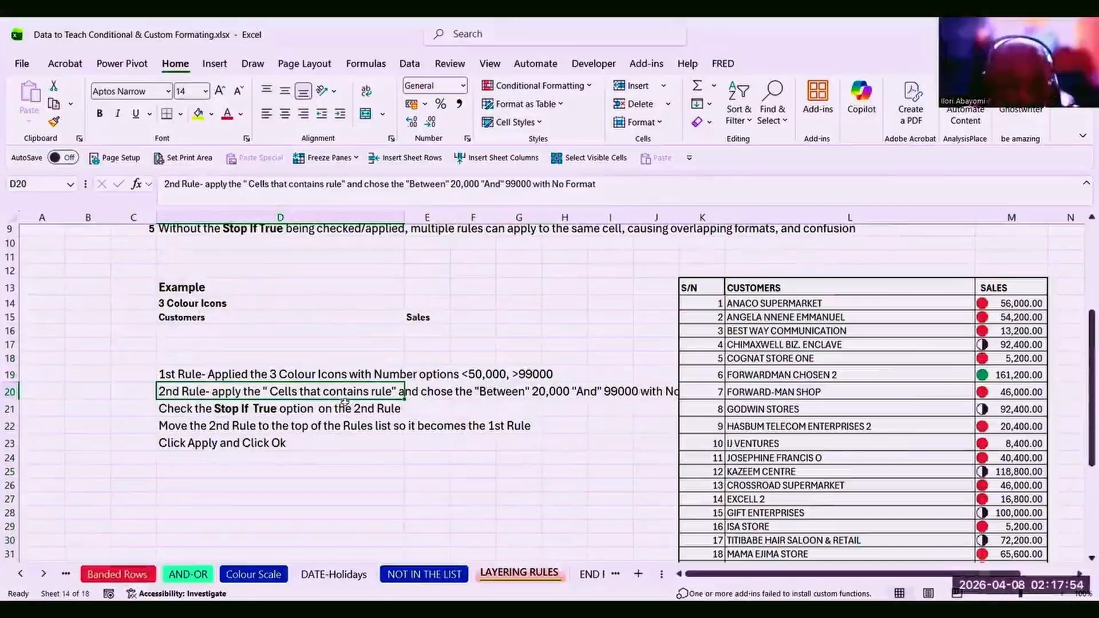
left_click(1003, 302)
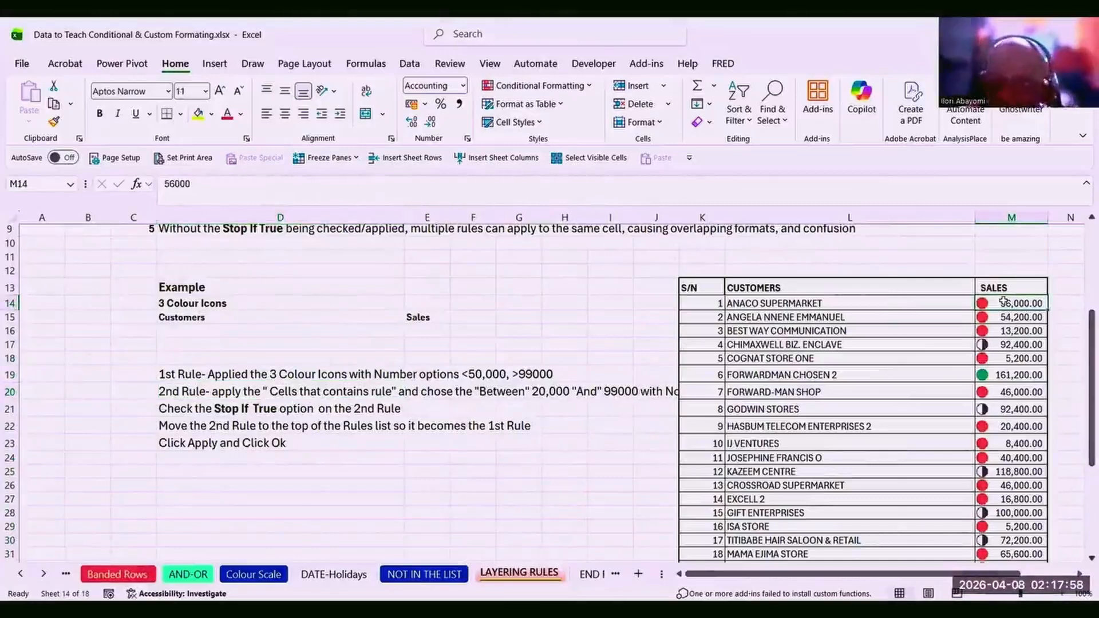
key("ctrl+shift+Down")
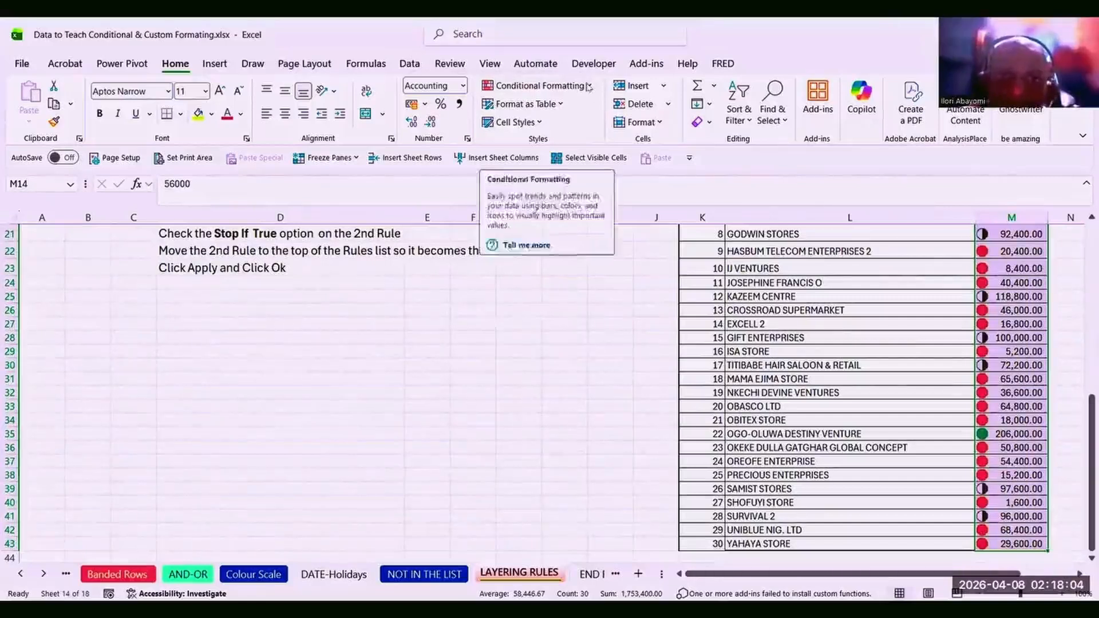
left_click(587, 86)
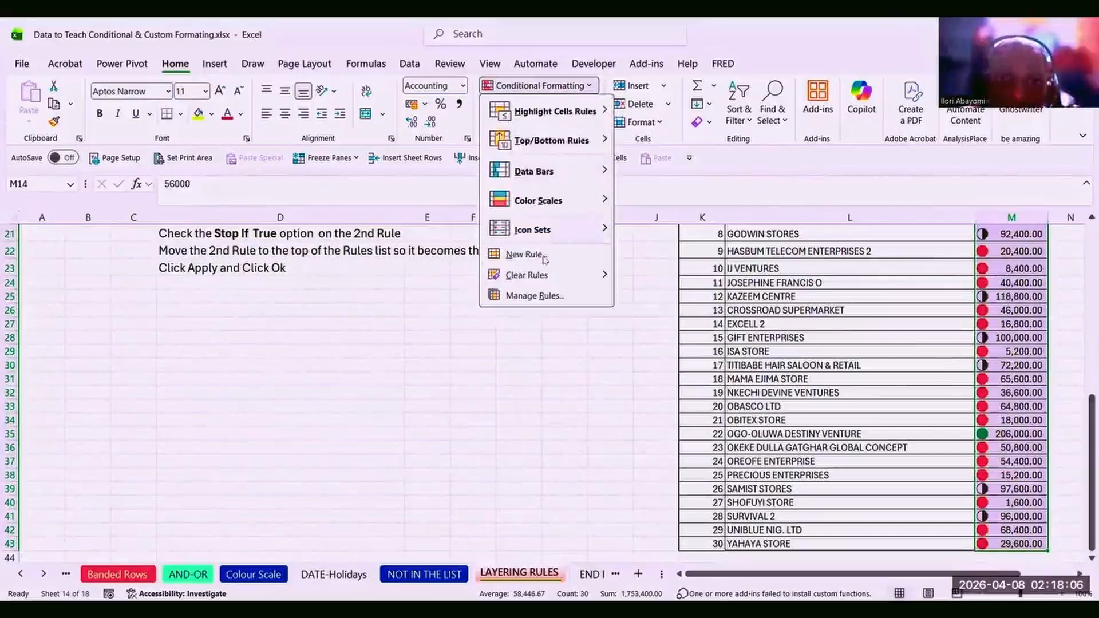
Create a 'Format only cells that contain' rule with Cell Value between 20000 and 99000.
left_click(546, 254)
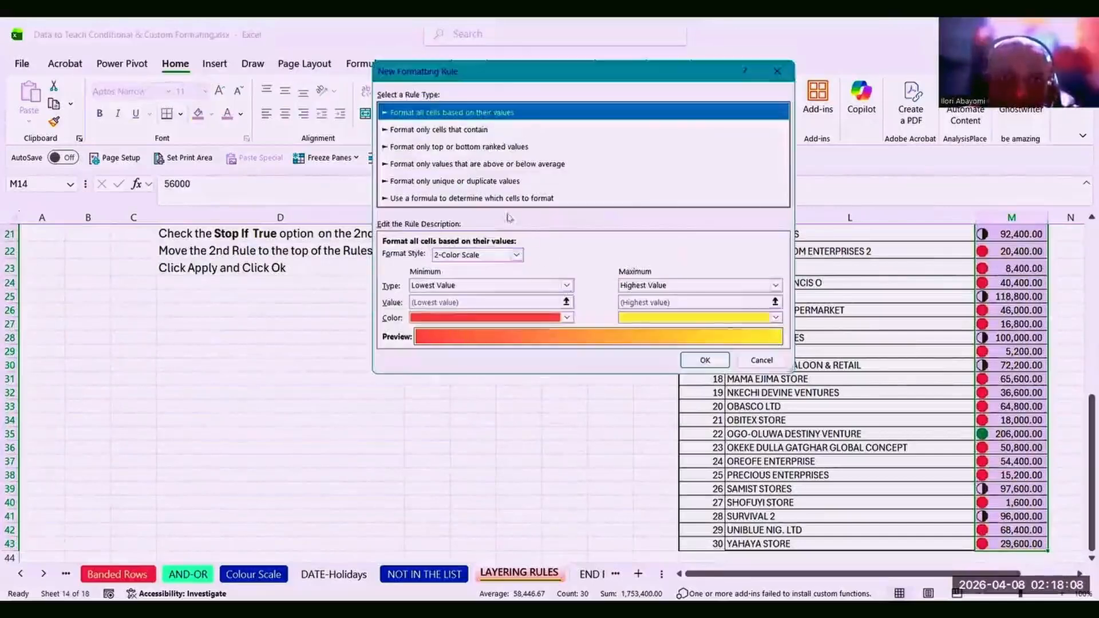
left_click(473, 130)
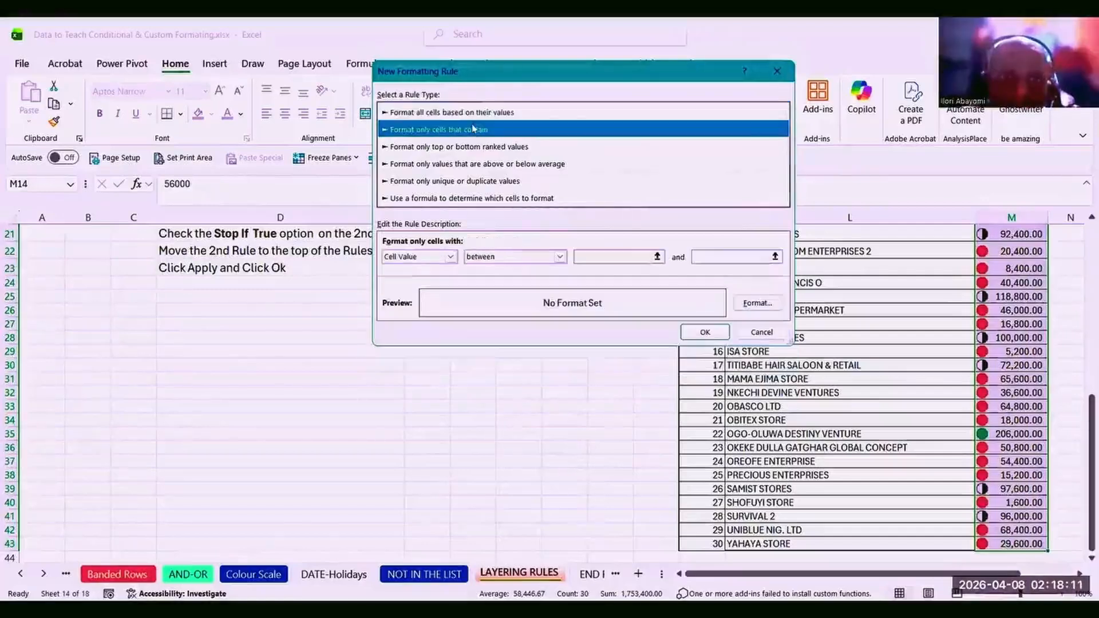
left_click(452, 257)
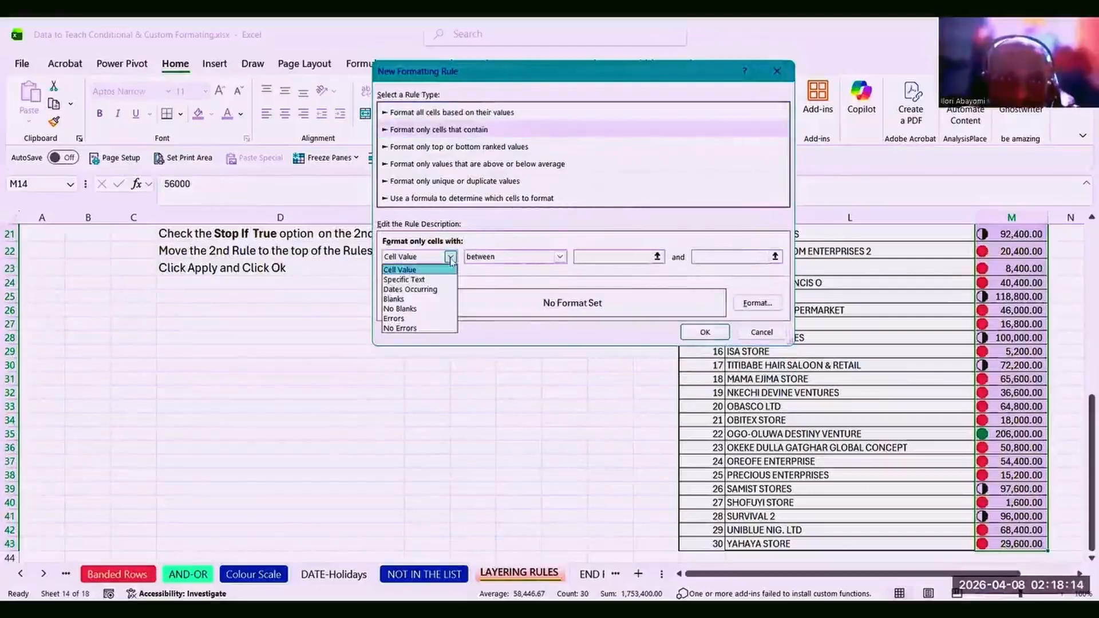
left_click(451, 259)
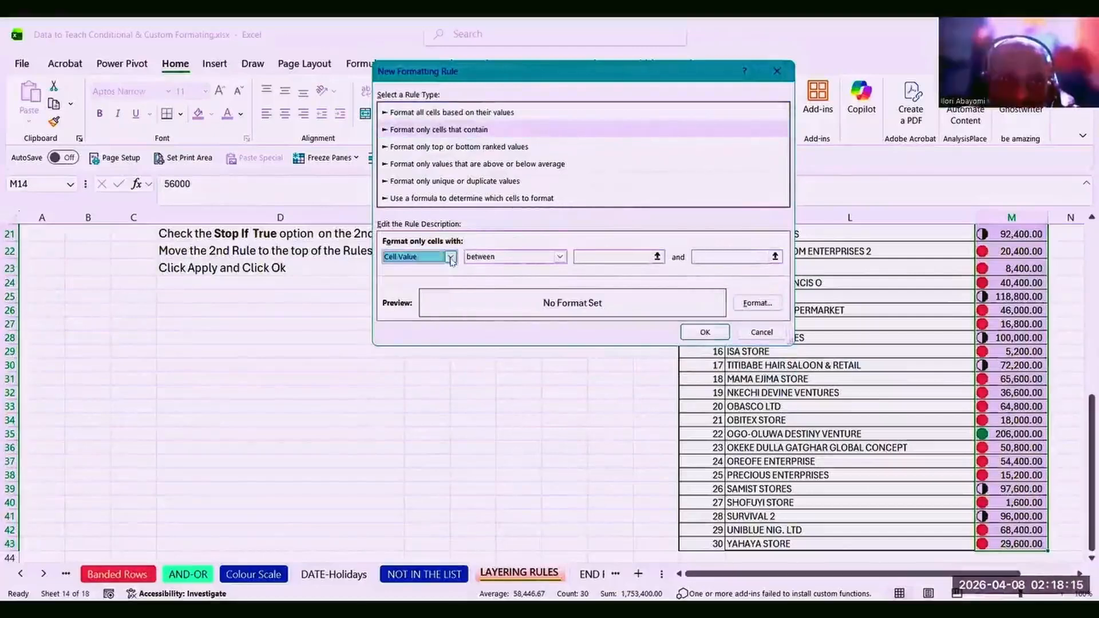
left_click(578, 257)
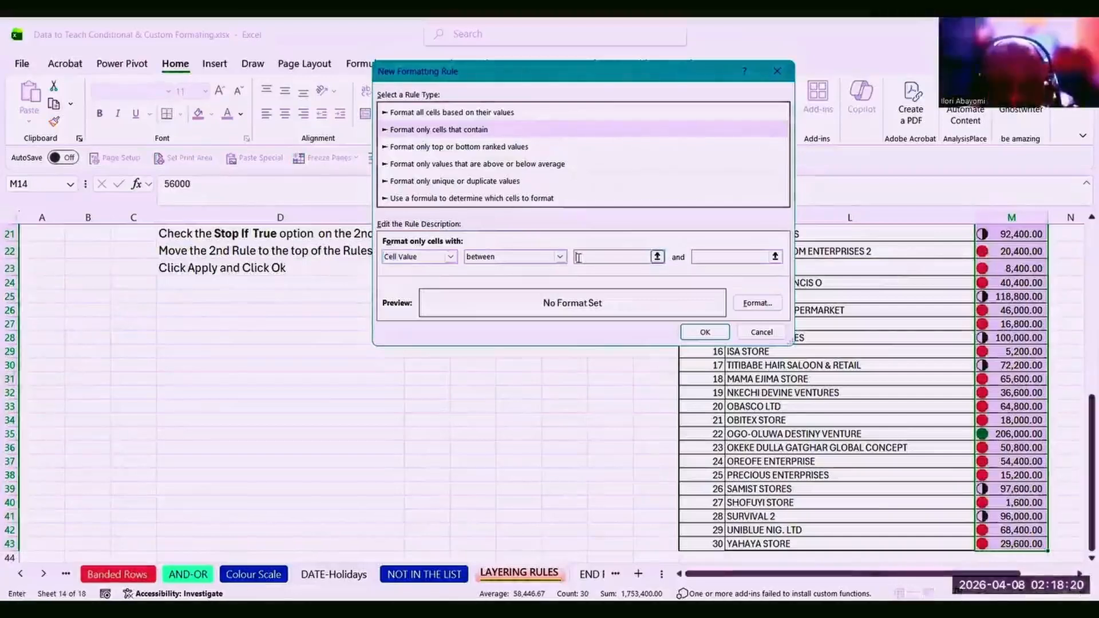
type("1000")
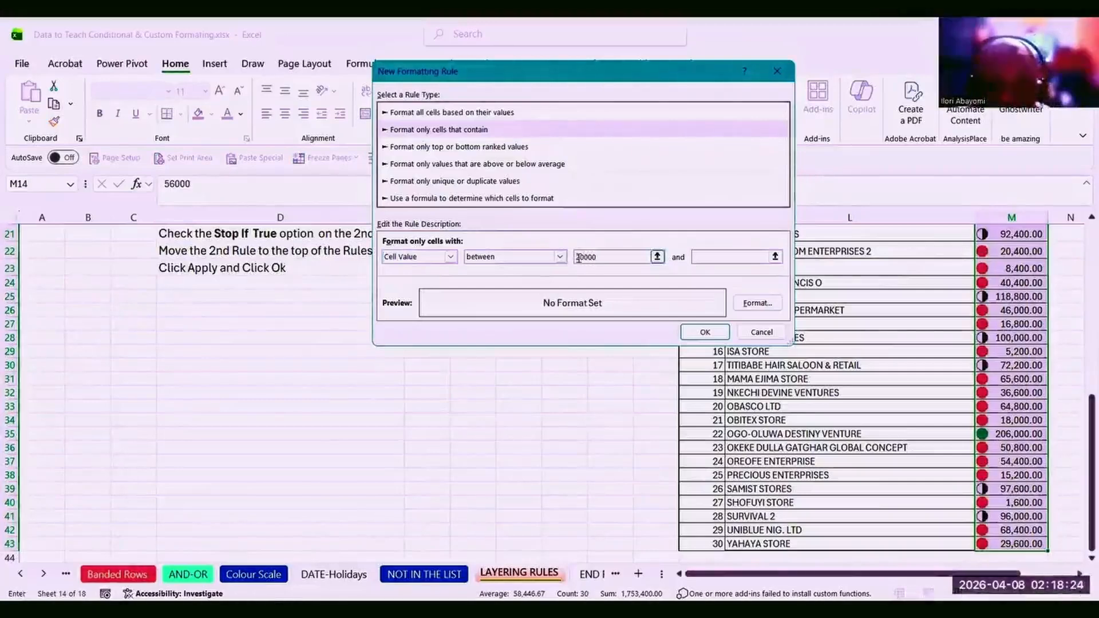
left_click(708, 257)
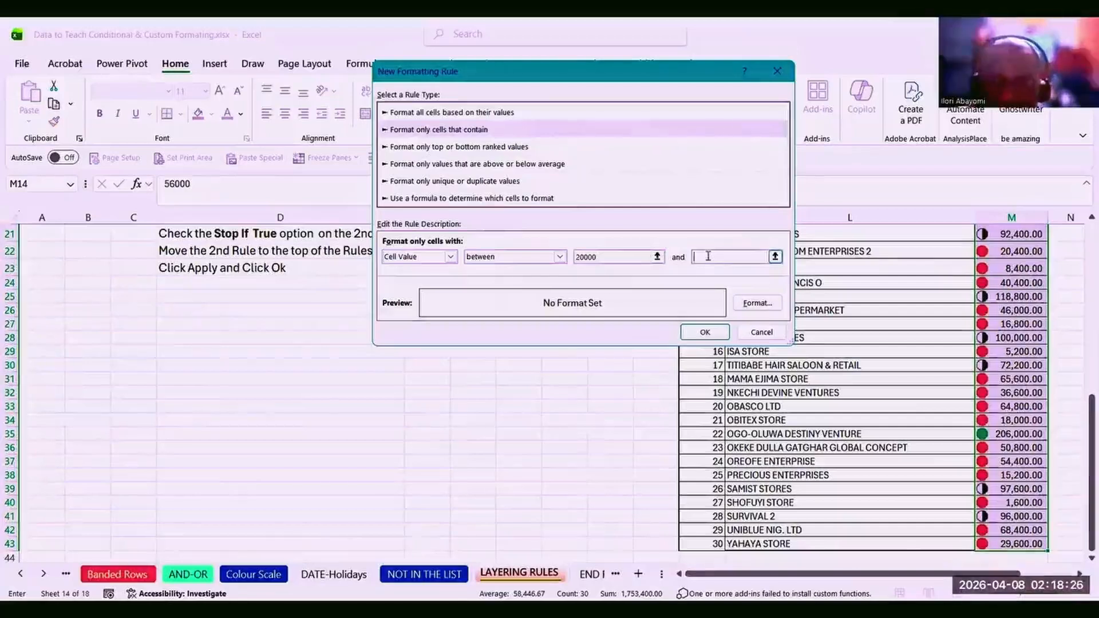
type("99")
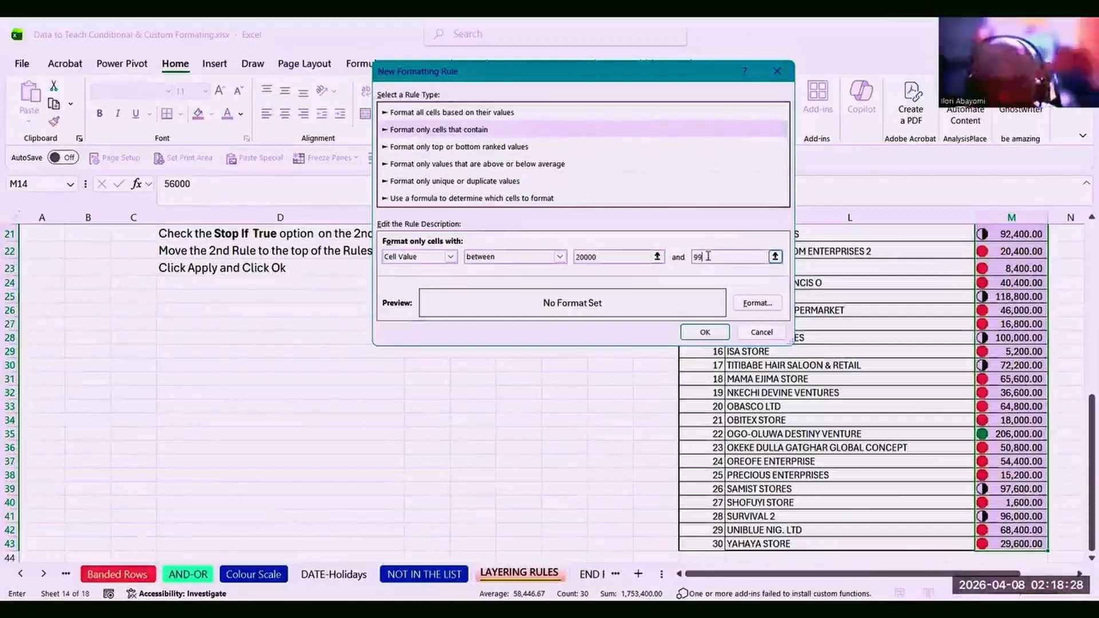
type("000")
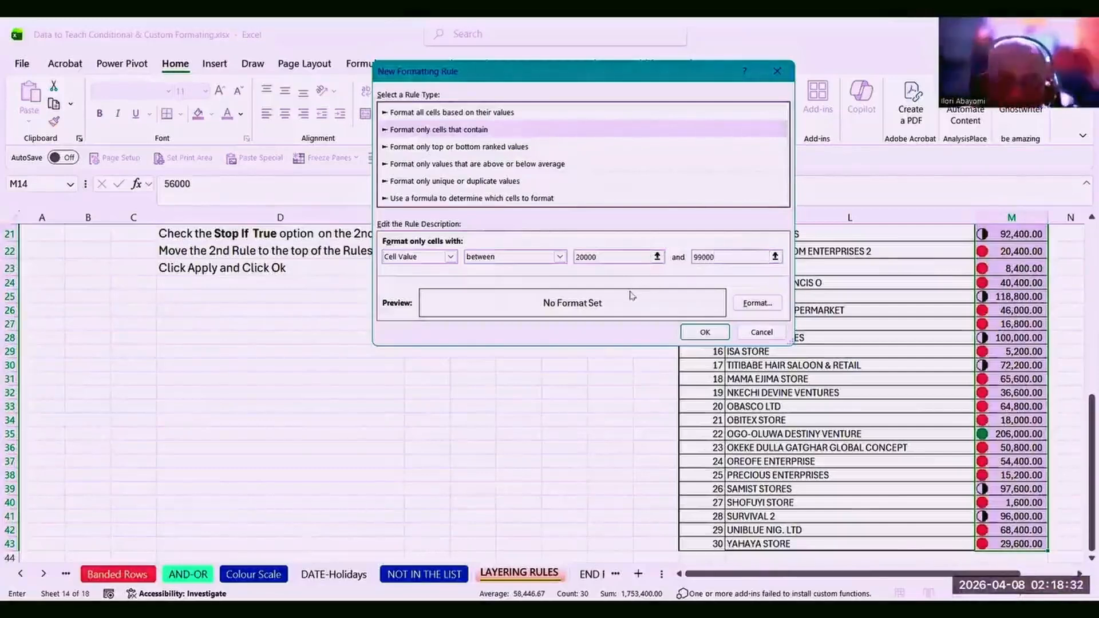
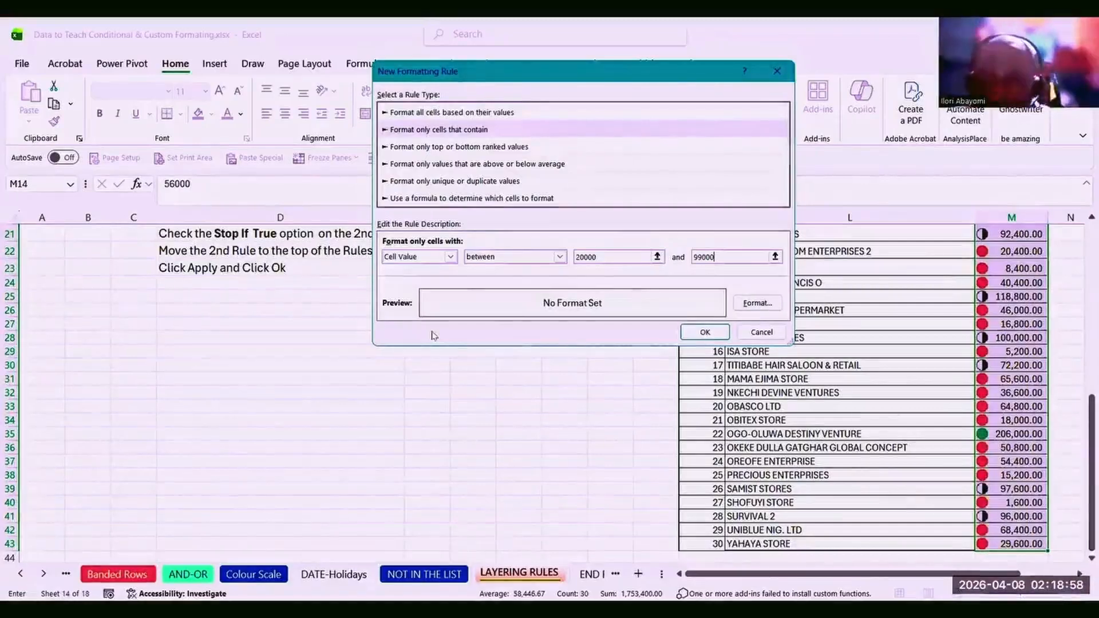
Confirm the no-format Cell Value between 20000 and 99000 rule, then scroll back up to row 11.
left_click(700, 333)
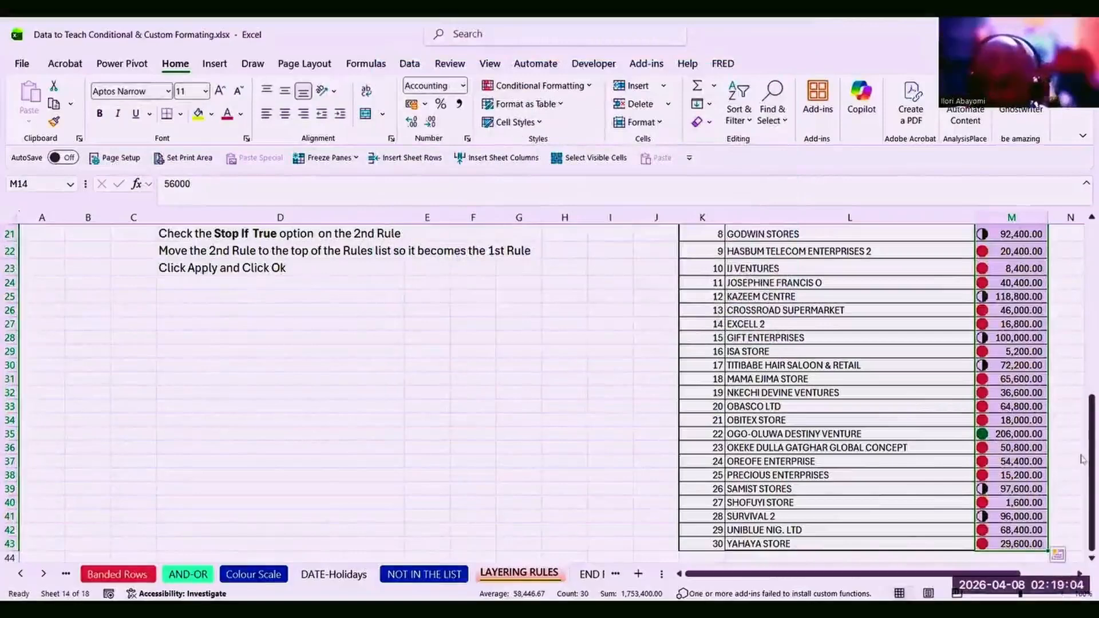
left_click_drag(1082, 458, 1083, 387)
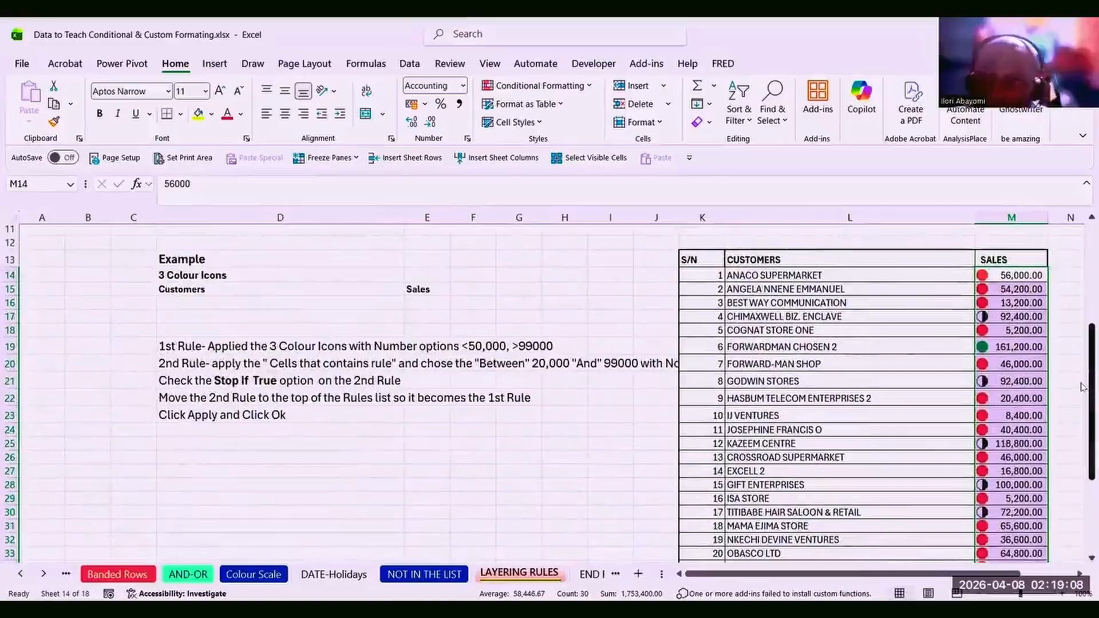
left_click(589, 86)
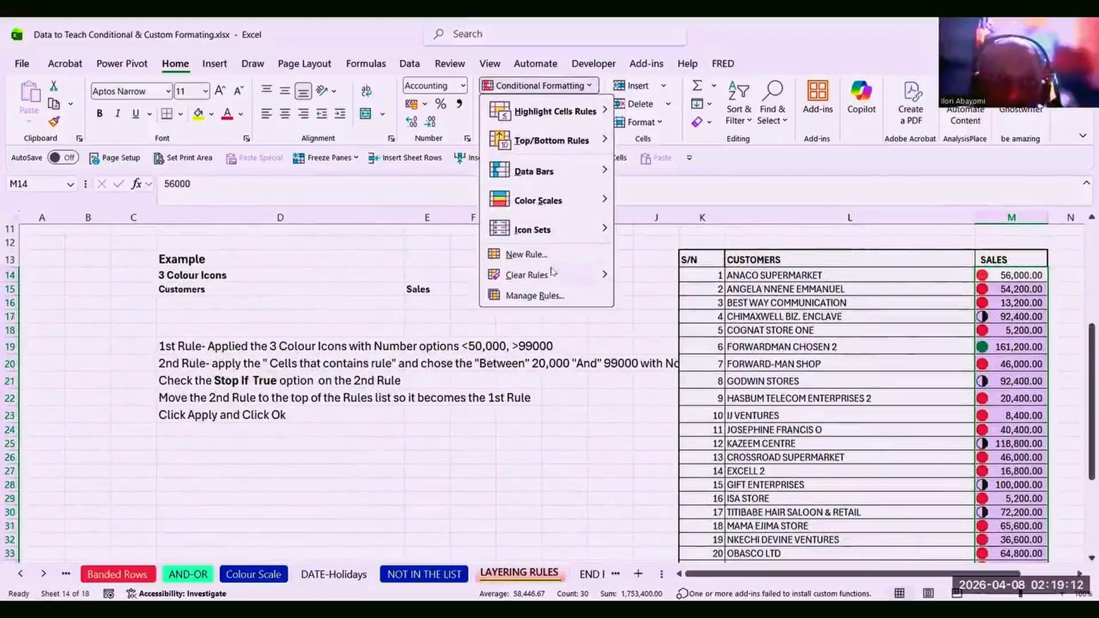
In Manage Rules, open the between 20000 and 99000 rule and check its bounds.
left_click(548, 295)
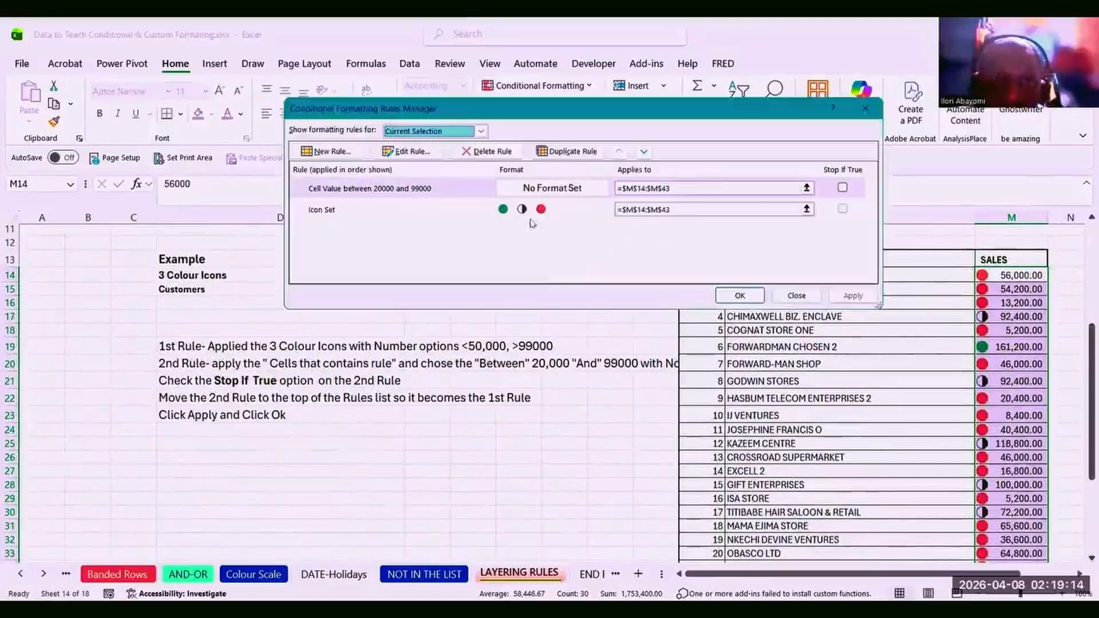
left_click(537, 188)
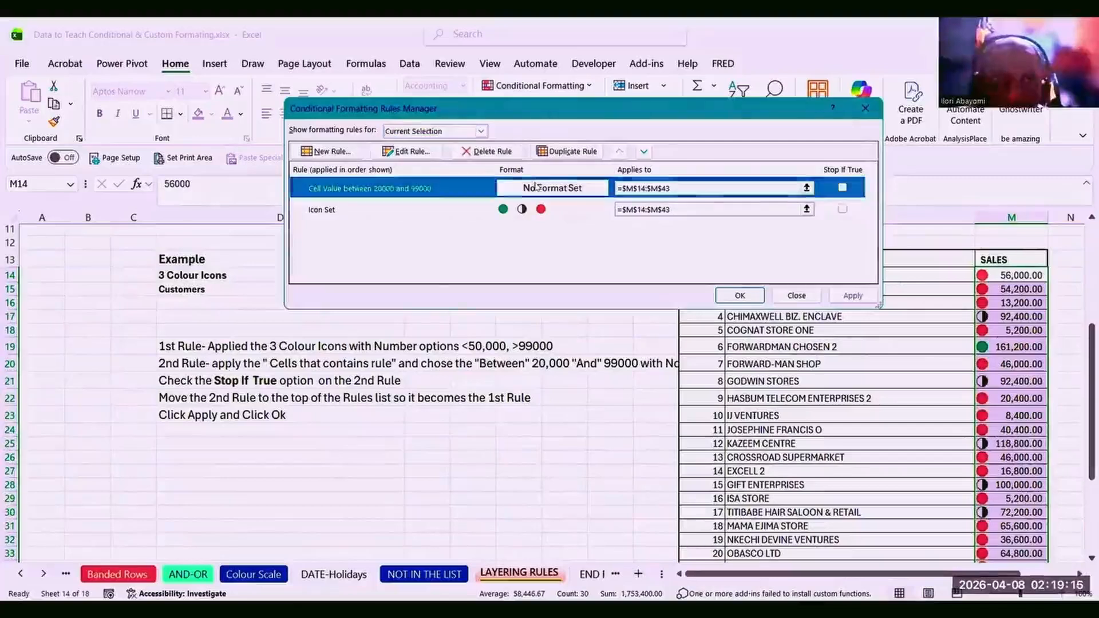
left_click(421, 152)
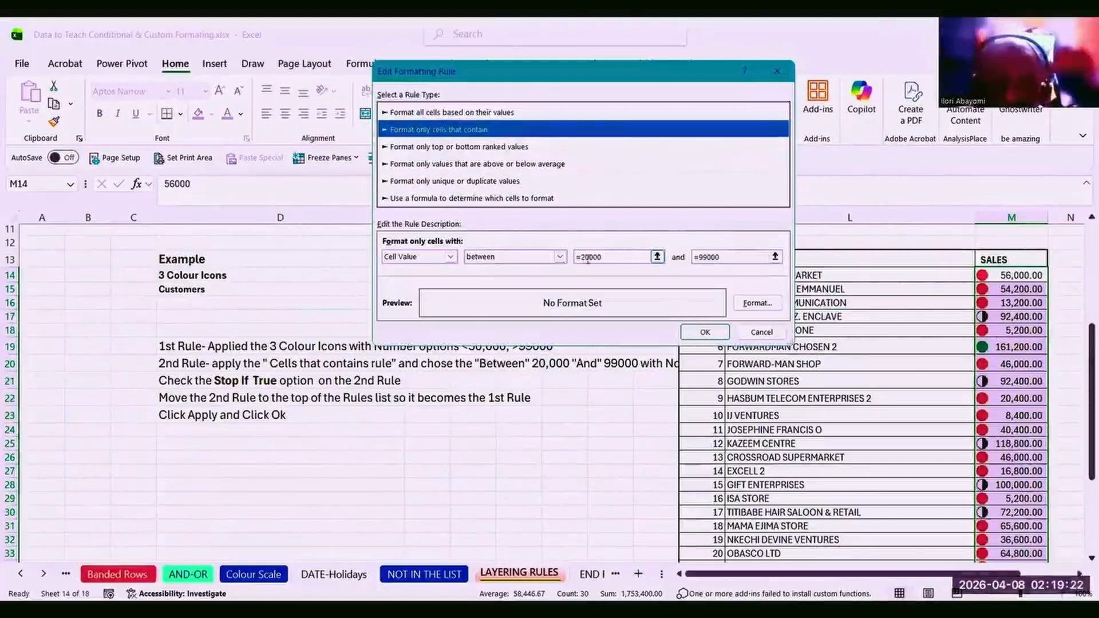
left_click(610, 257)
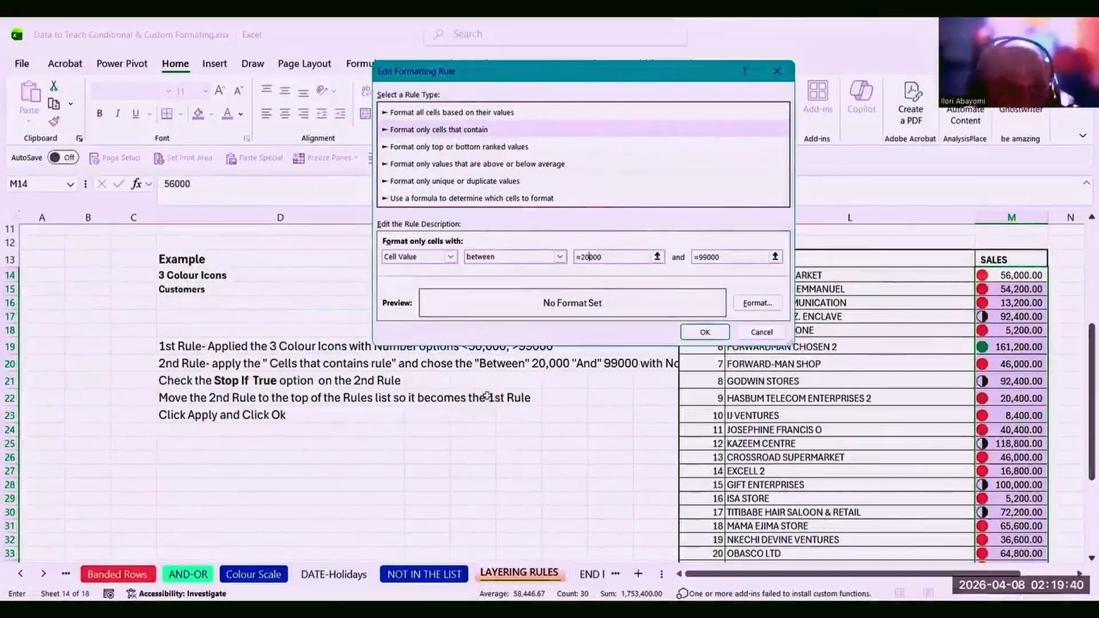
left_click(705, 332)
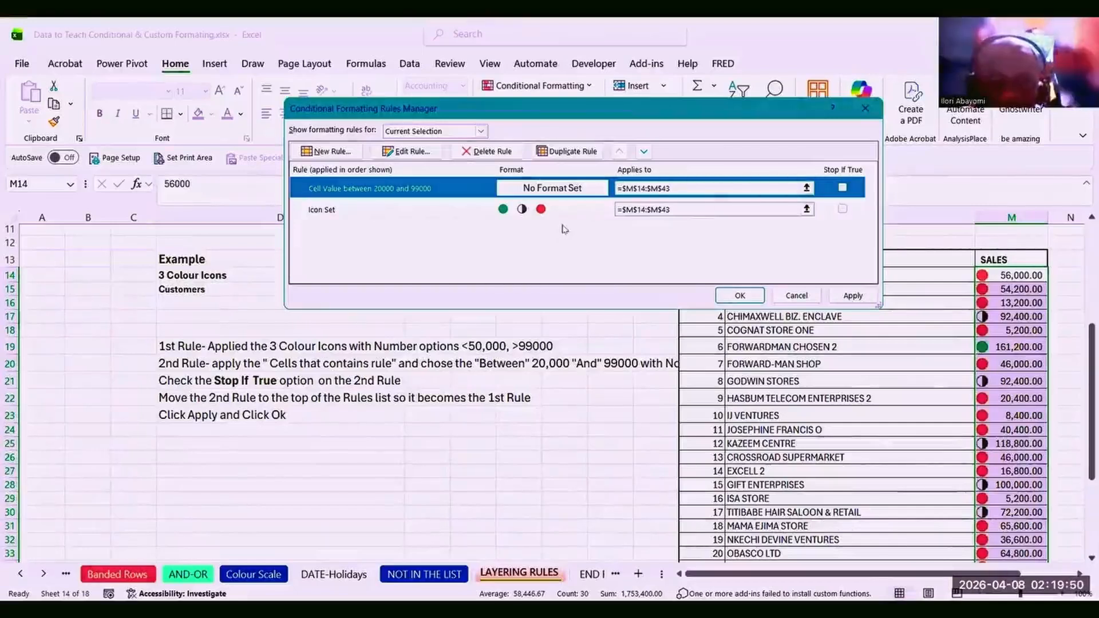
Tick Stop If True on the between rule and apply, removing icons from mid-range sales.
left_click(842, 188)
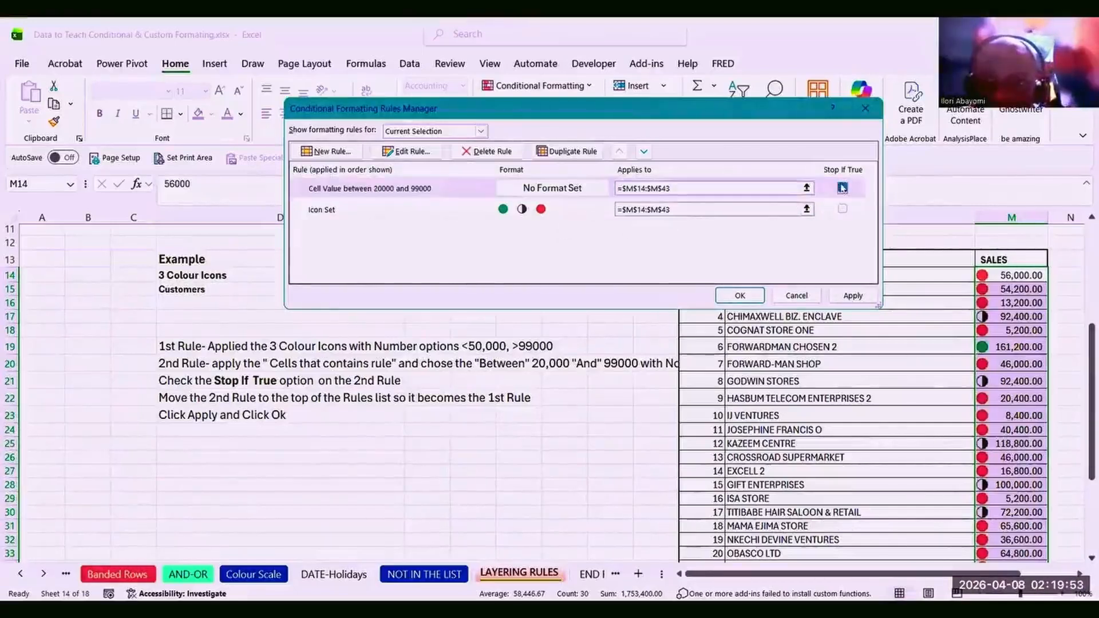
left_click(850, 297)
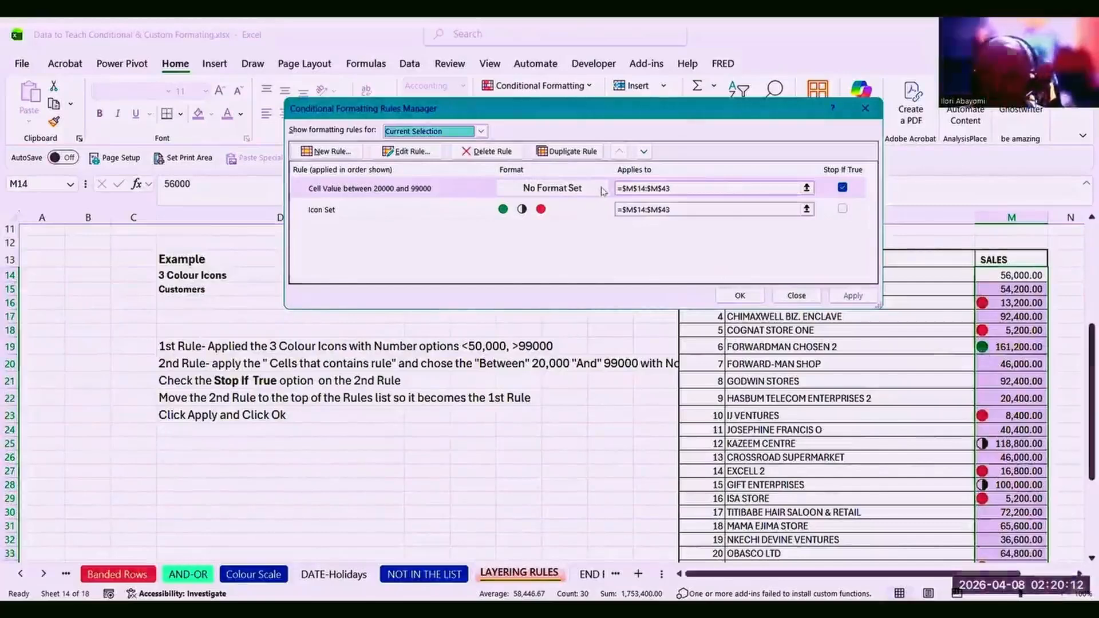
left_click(729, 296)
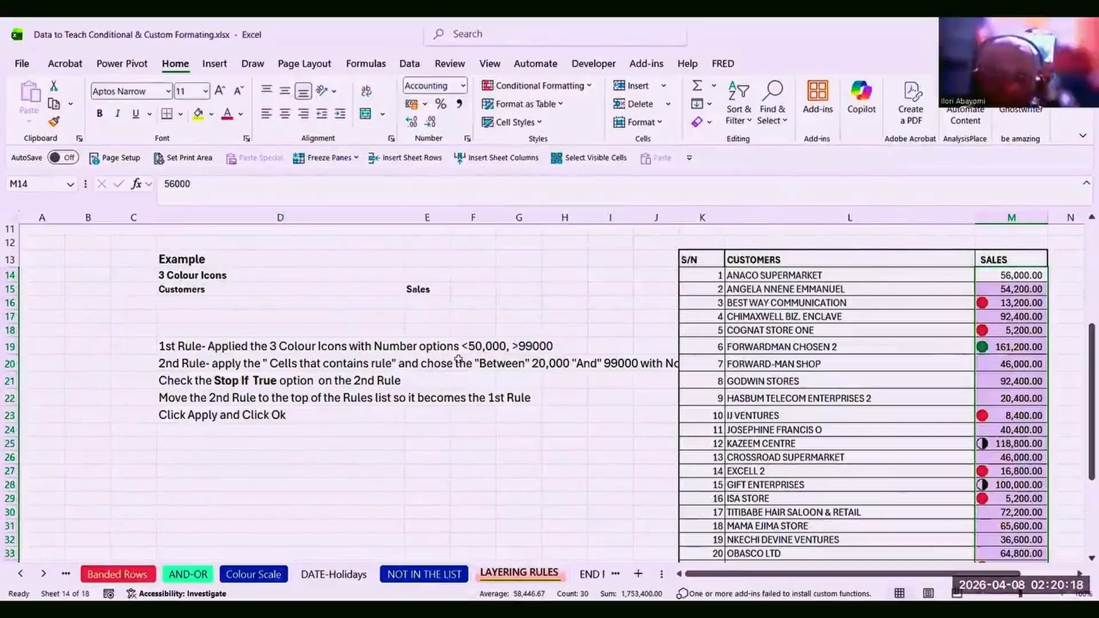
Review the rule-layering instructions in D20–D23, then go to the END REMARKS sheet.
left_click(376, 360)
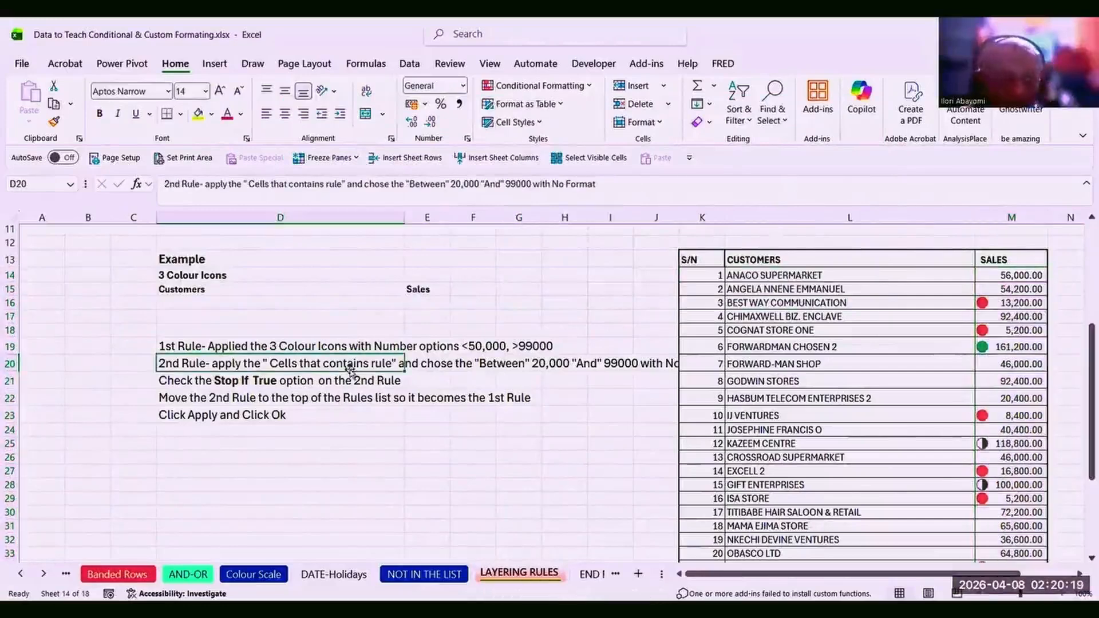
left_click(335, 399)
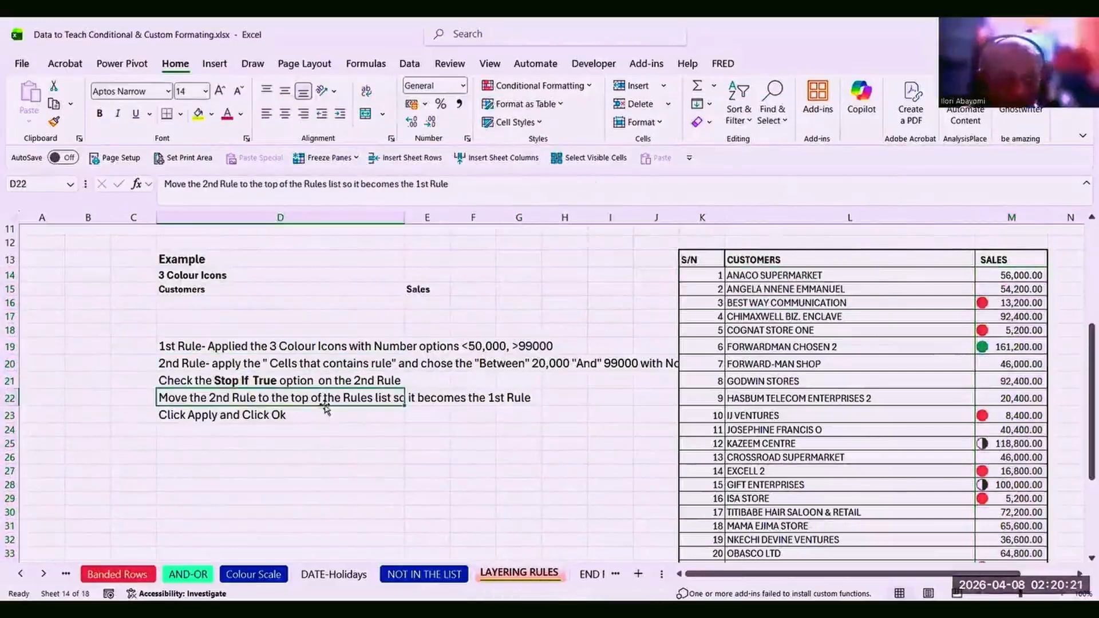
left_click(235, 382)
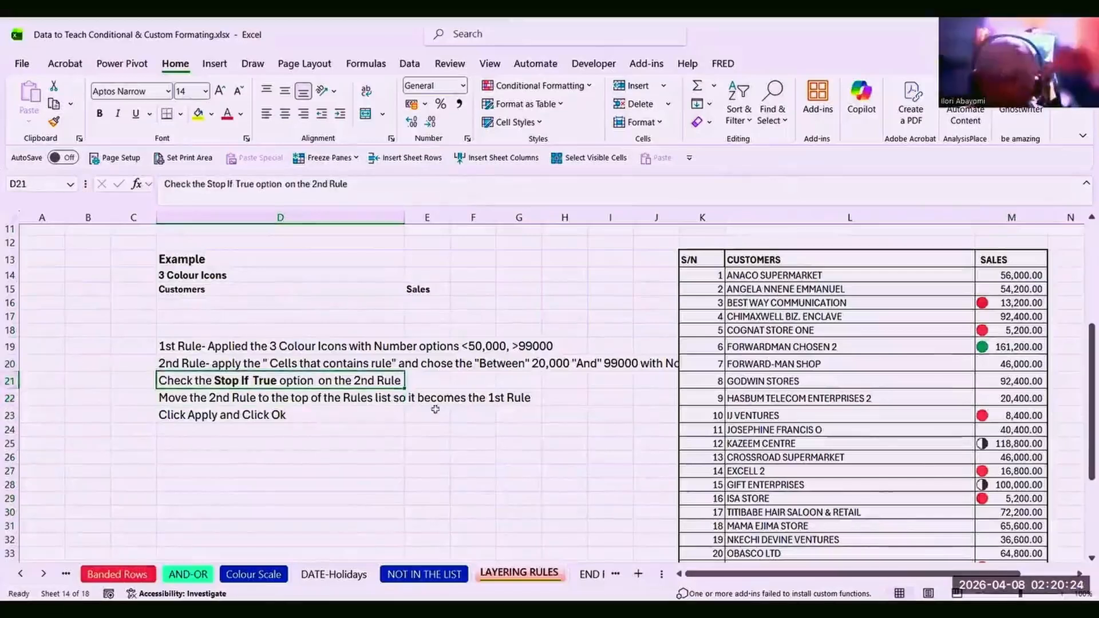
left_click(326, 398)
left_click(286, 416)
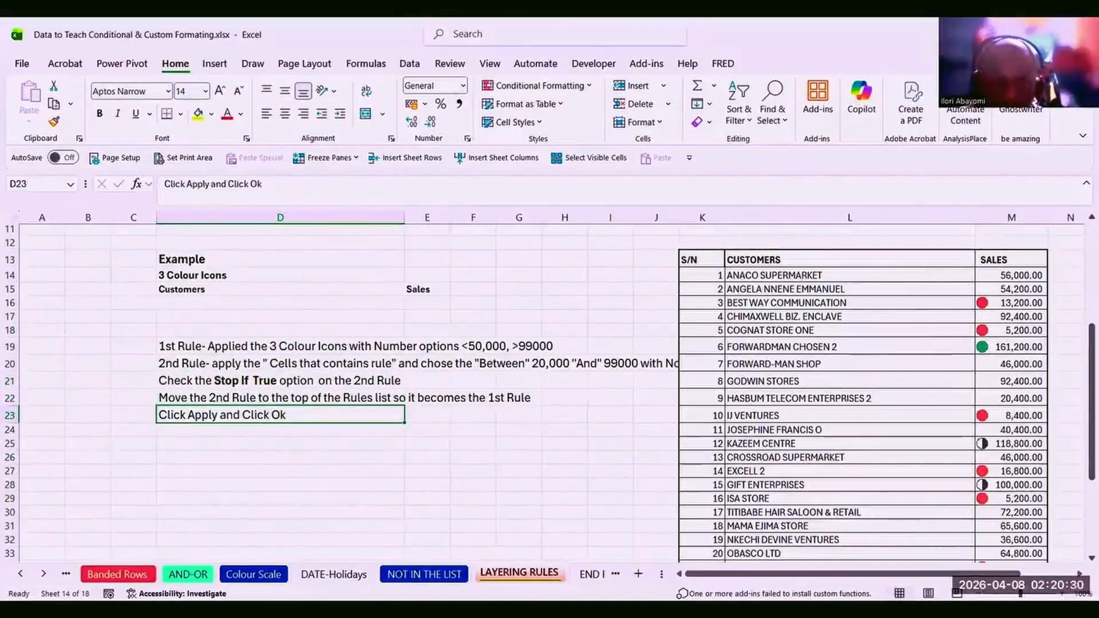
left_click(457, 486)
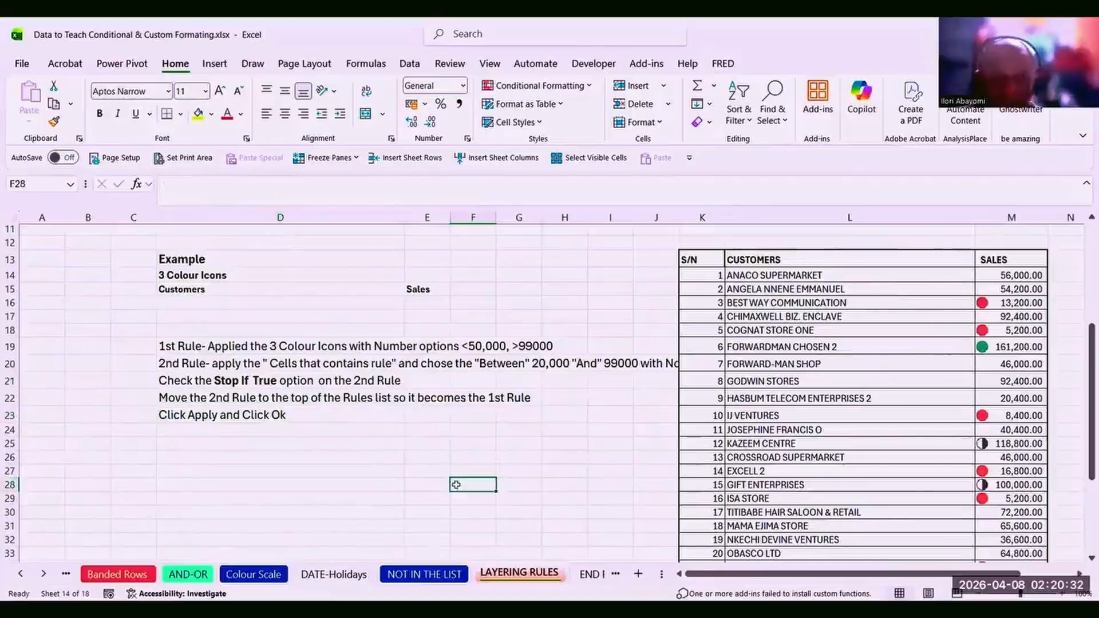
left_click(590, 574)
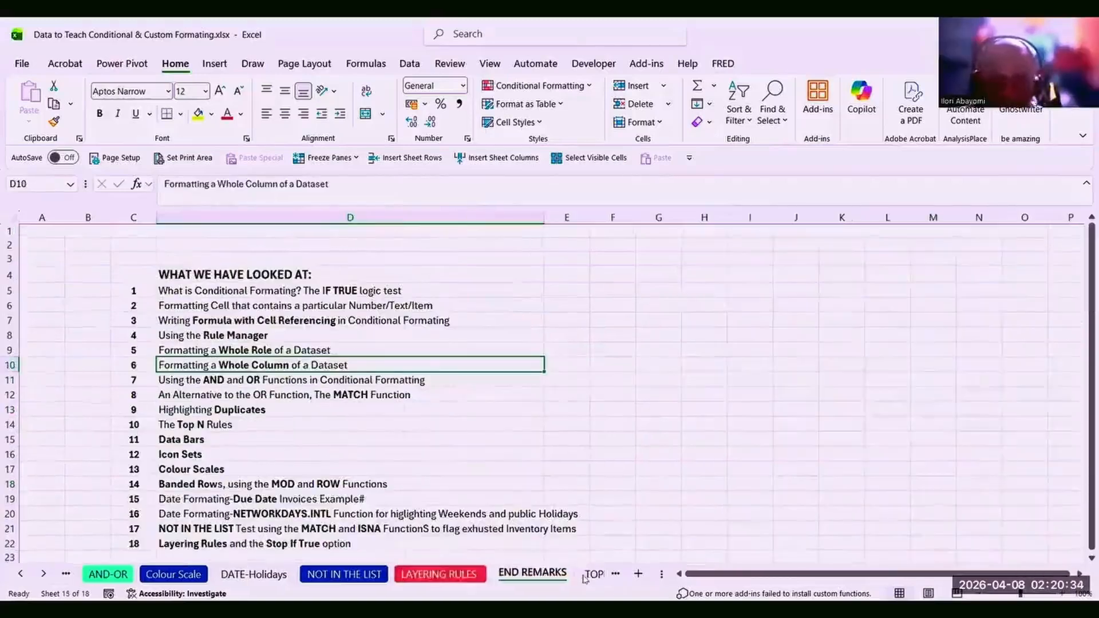
left_click(418, 406)
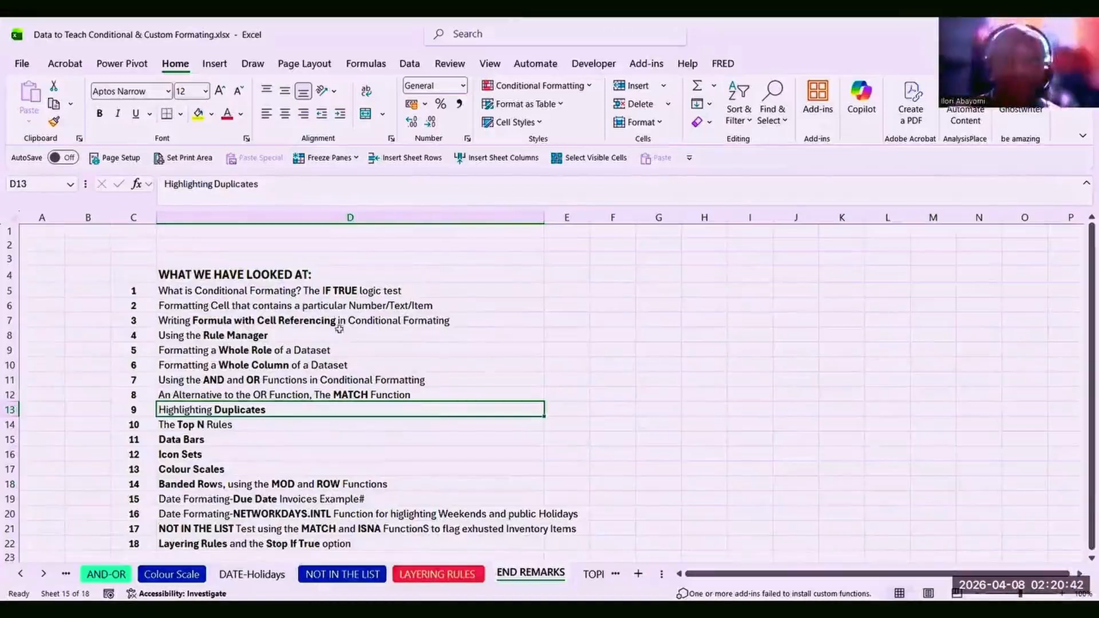
left_click(272, 293)
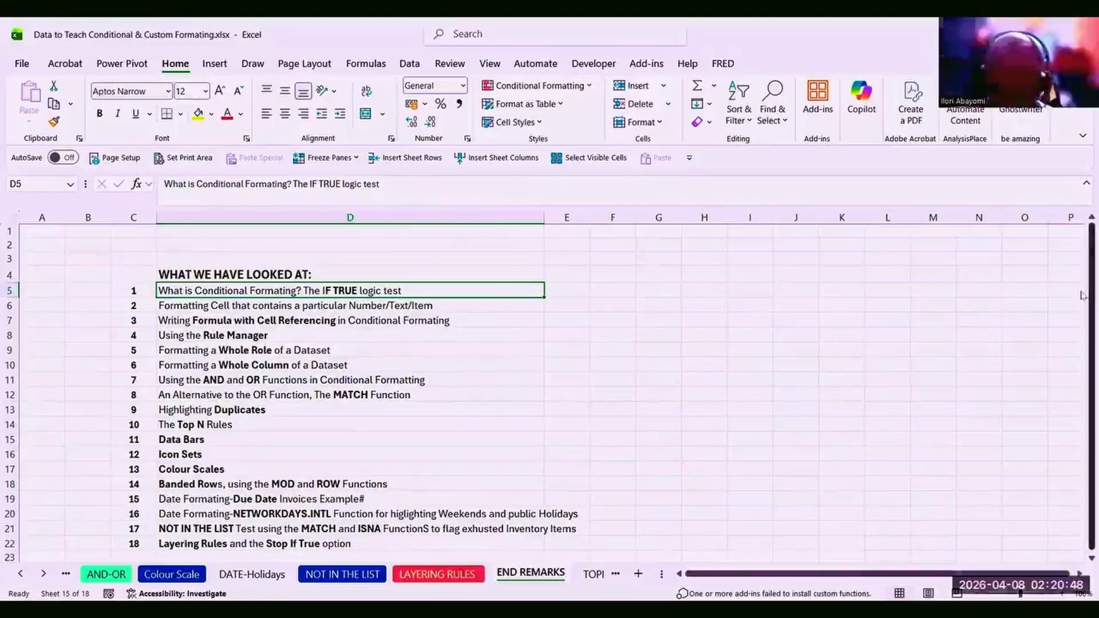
left_click_drag(1083, 299, 1083, 312)
left_click_drag(1075, 372, 1047, 314)
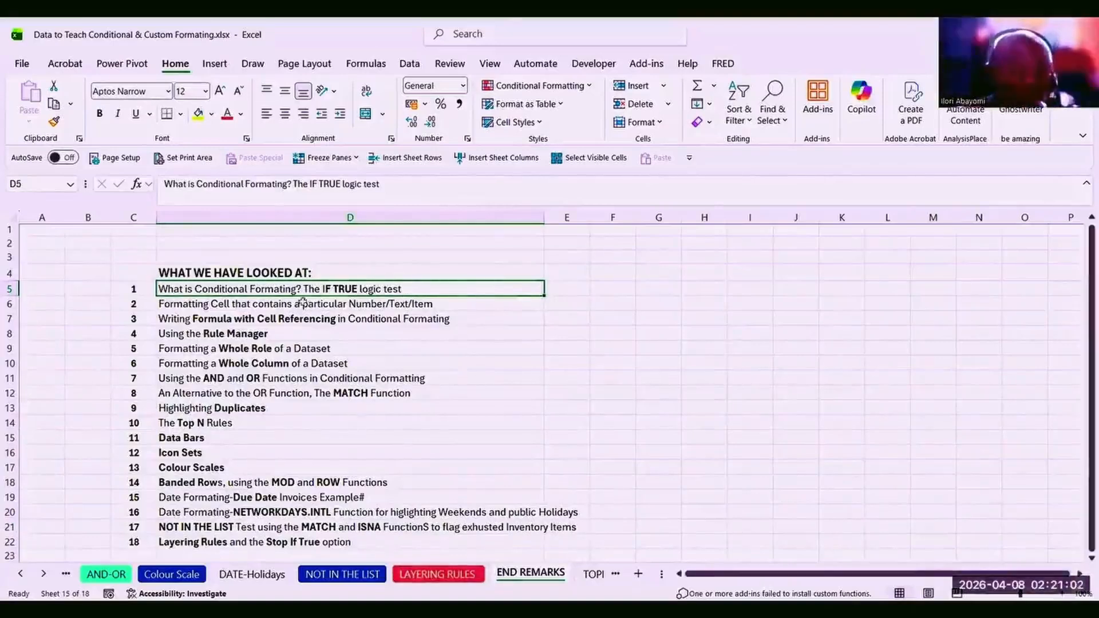
left_click(278, 304)
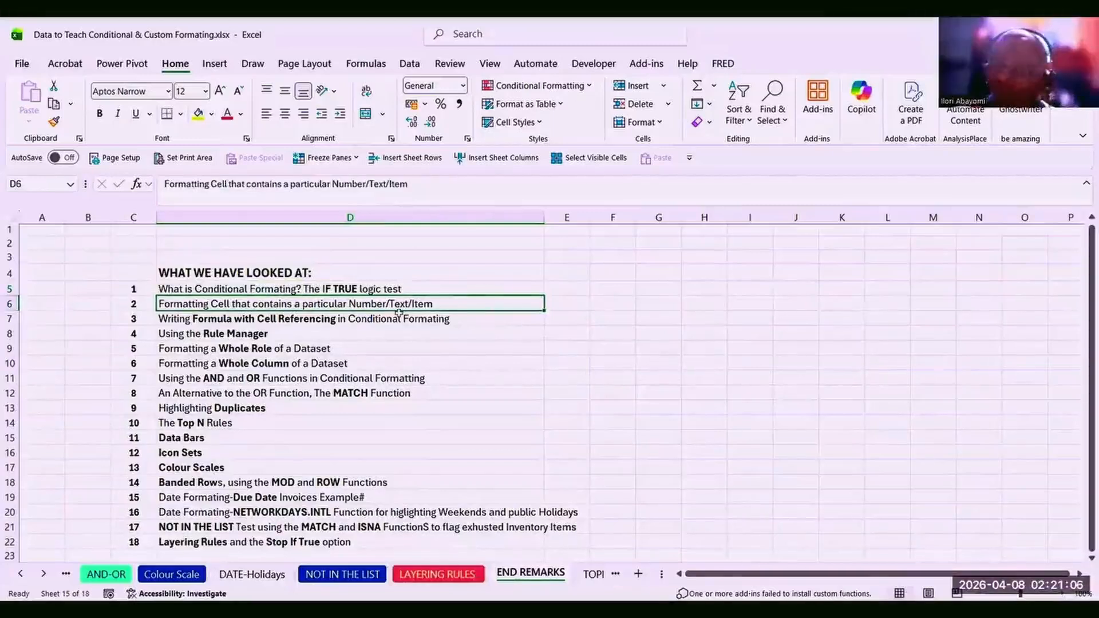
left_click(302, 319)
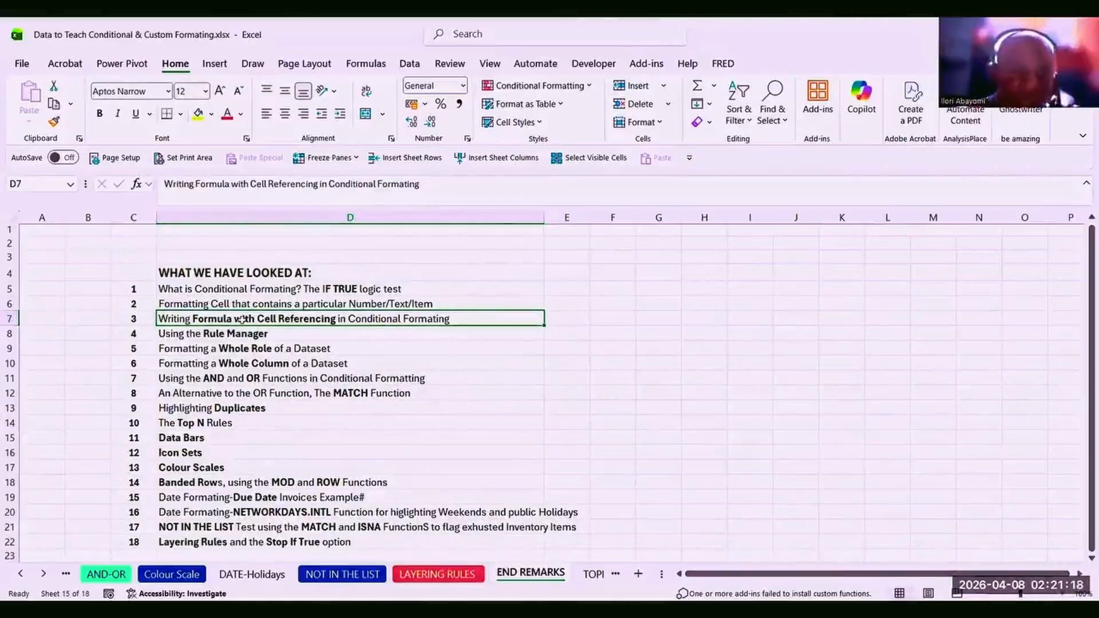
left_click(242, 335)
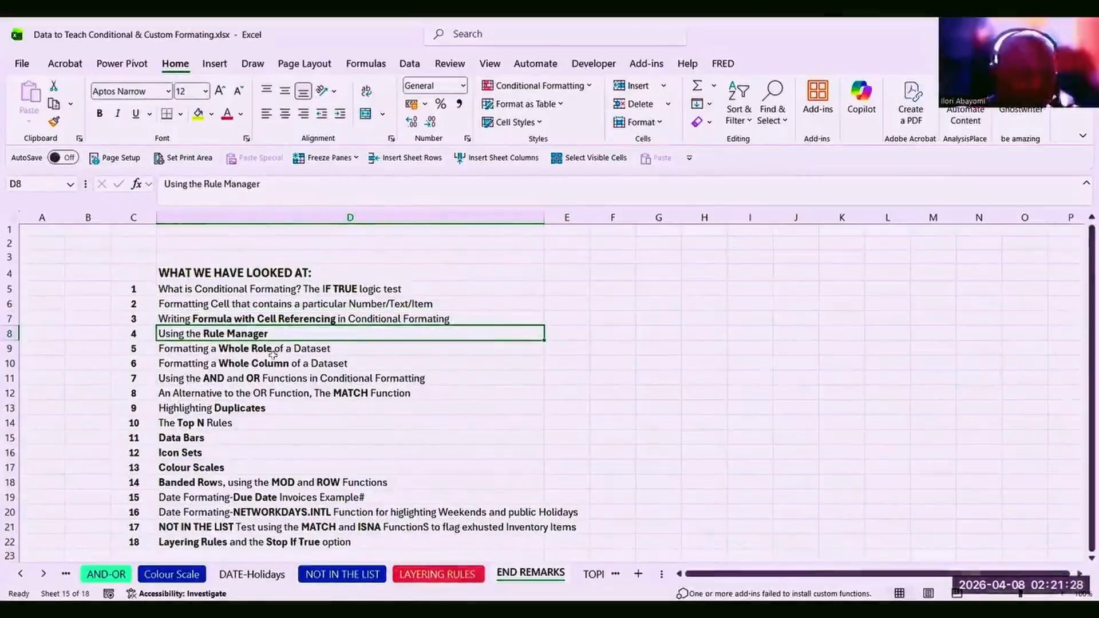
left_click(237, 350)
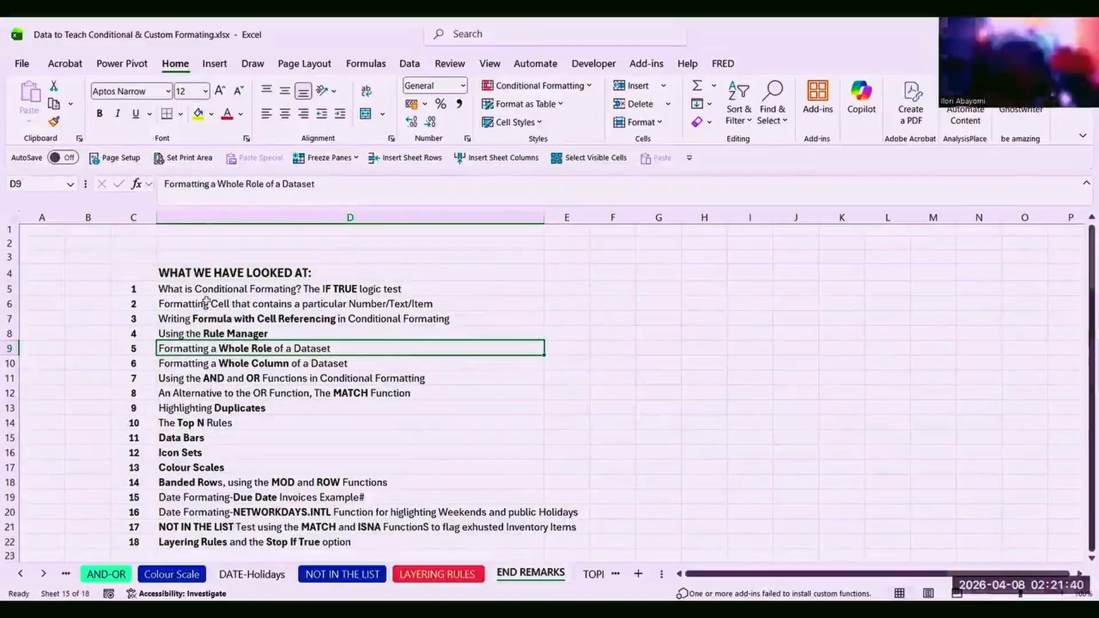
left_click(239, 362)
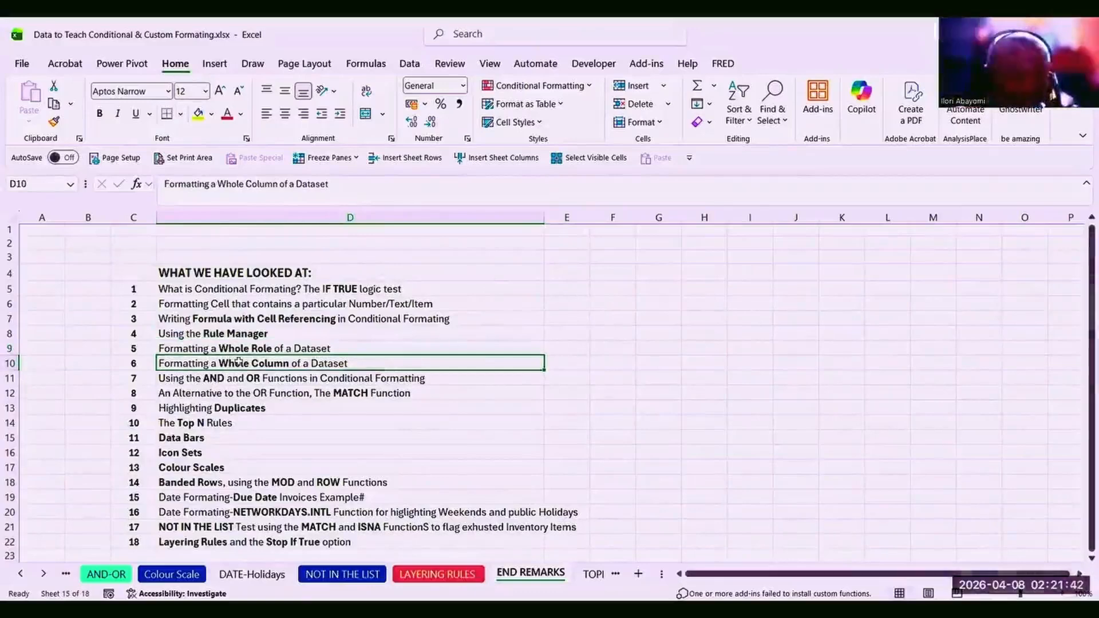
left_click(213, 377)
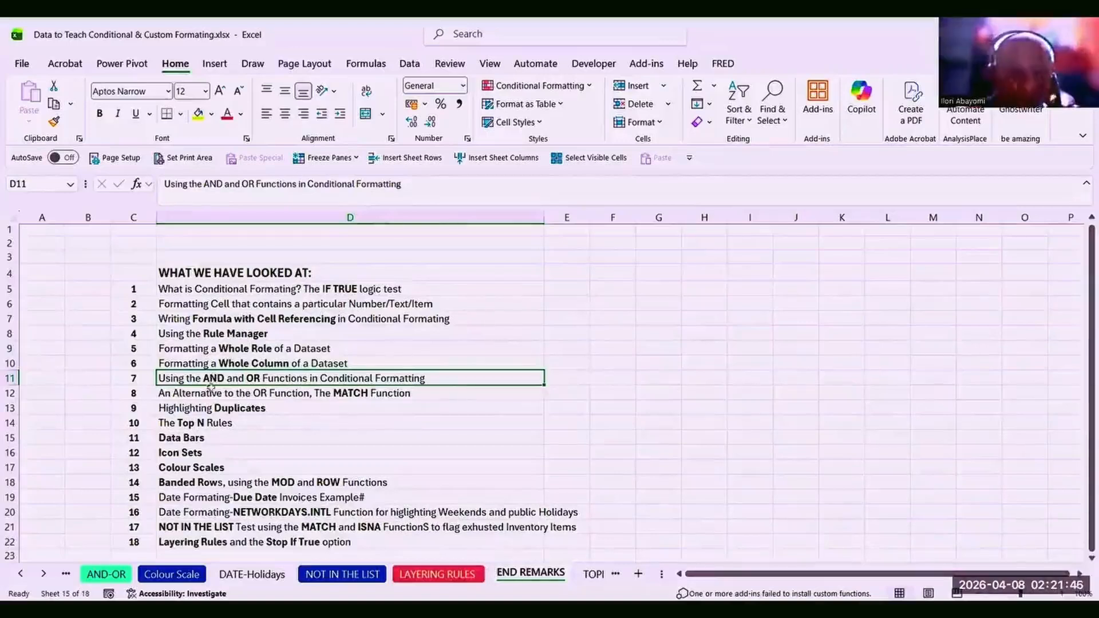
left_click(211, 393)
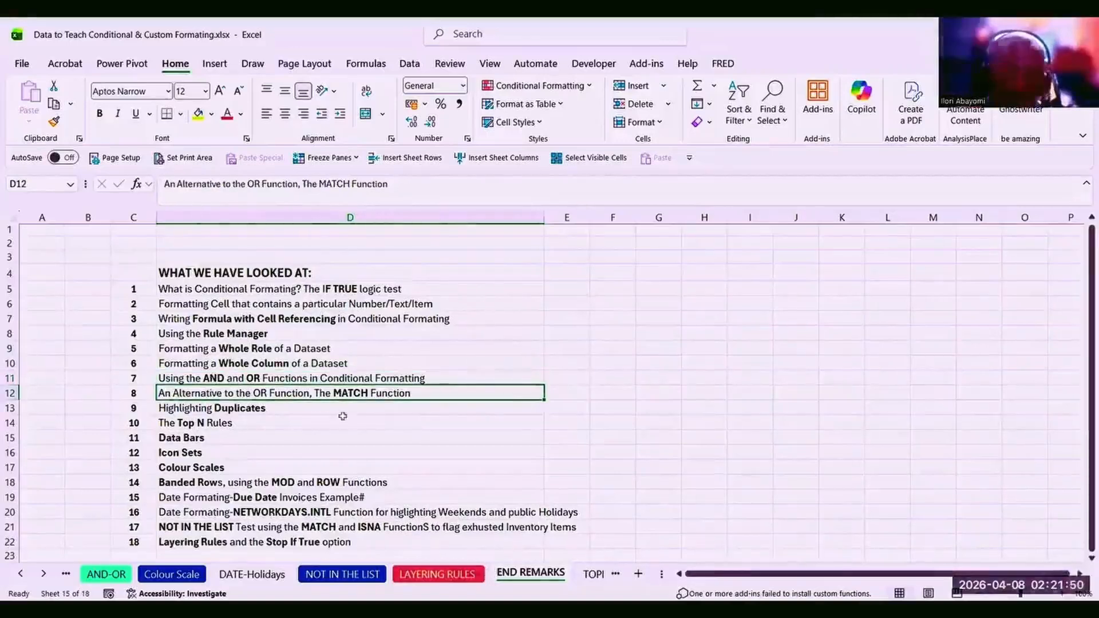
left_click(254, 407)
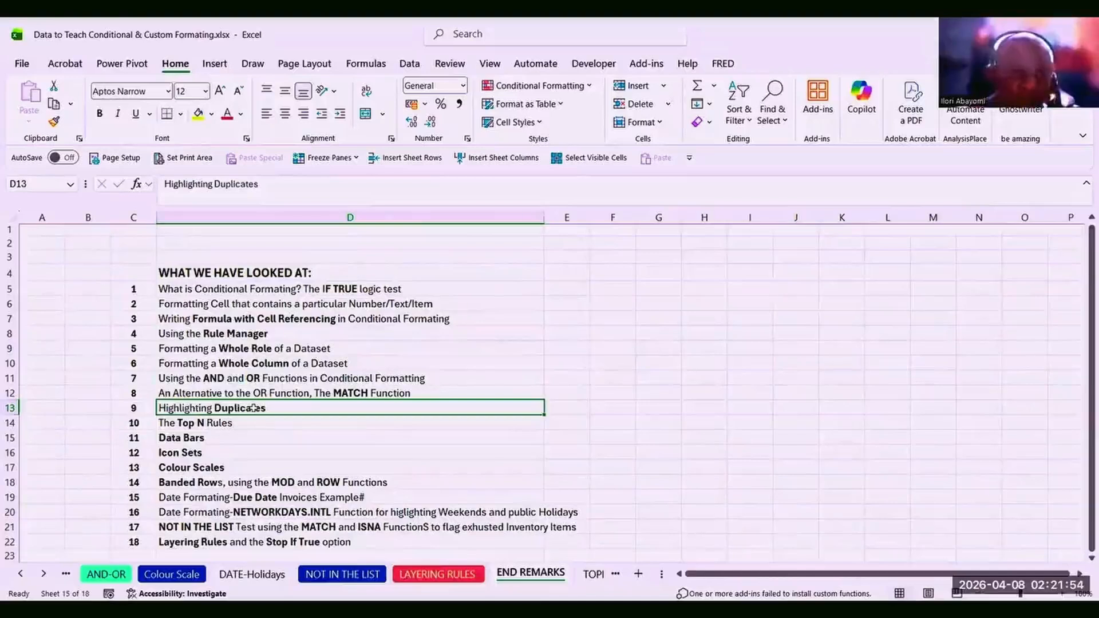
left_click(231, 425)
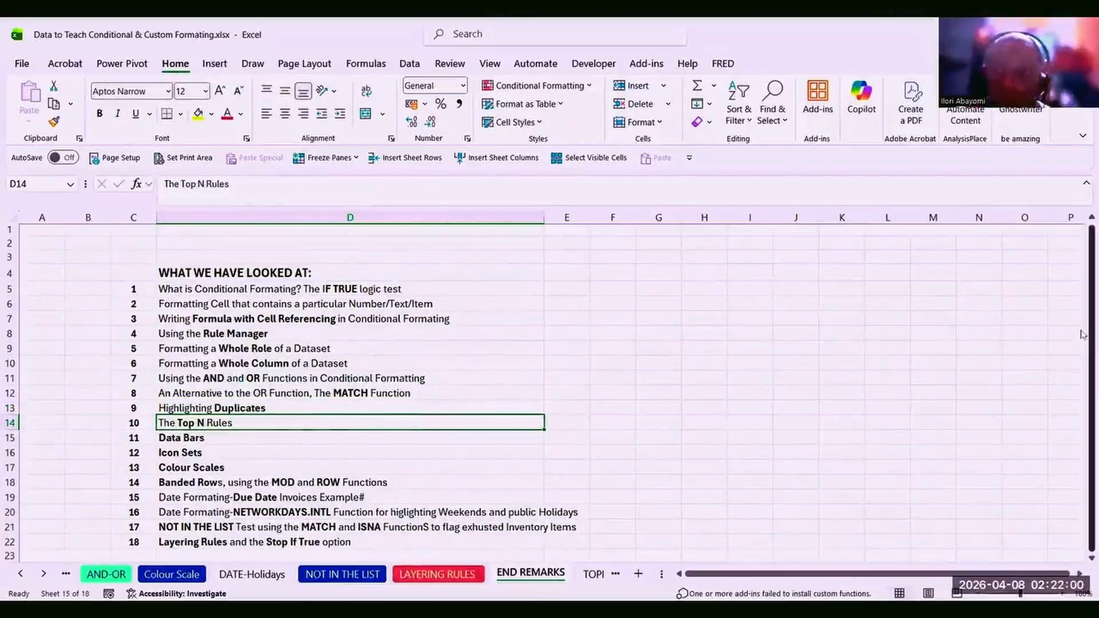
left_click_drag(1082, 335, 1083, 381)
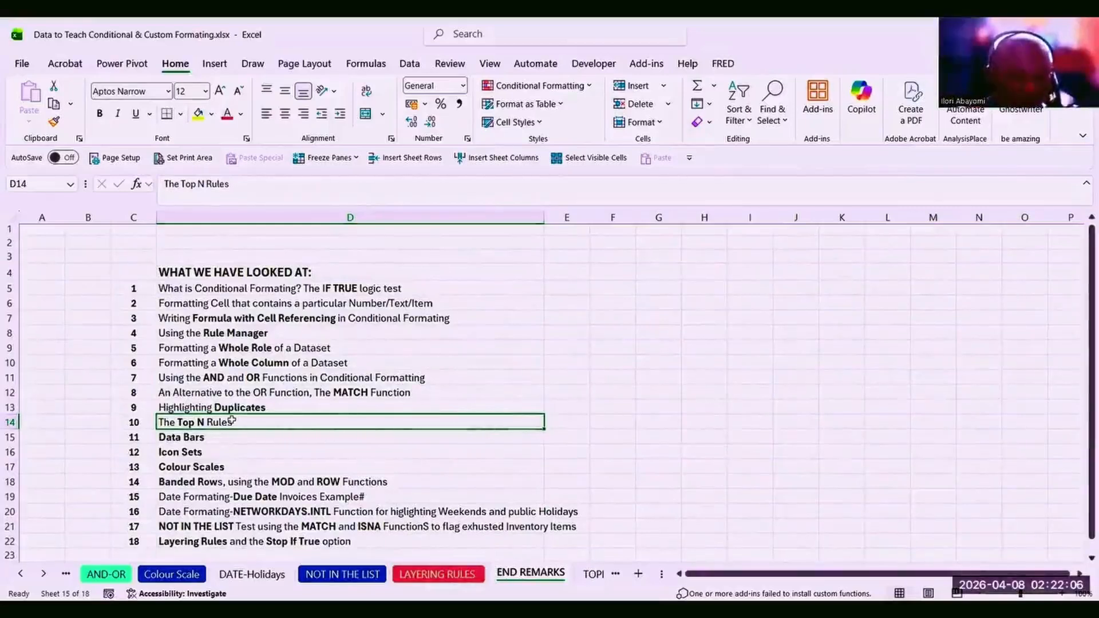
left_click(220, 438)
left_click(200, 452)
left_click(205, 468)
left_click(224, 480)
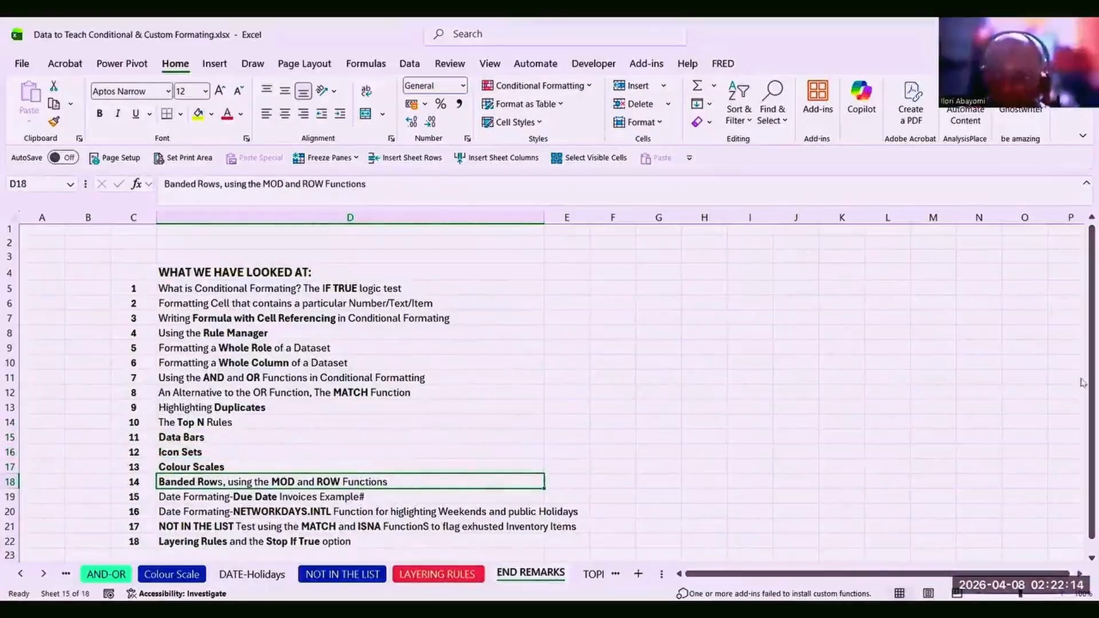
left_click_drag(1083, 382, 1083, 420)
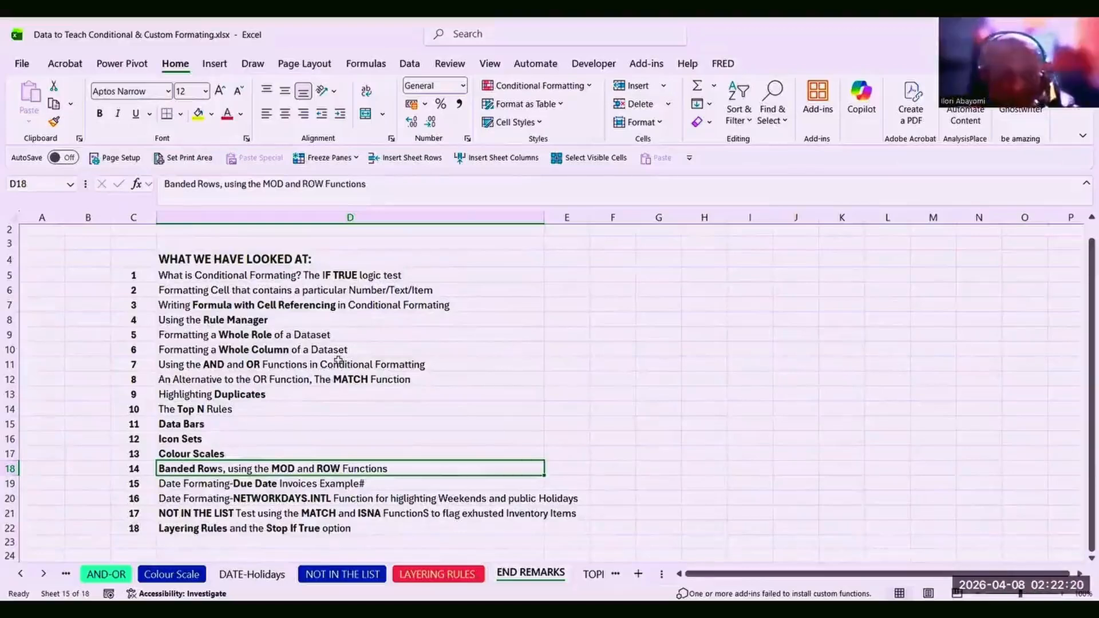
key("Up")
key("Up")
key("Up")
key("Up")
key("Up")
key("Up")
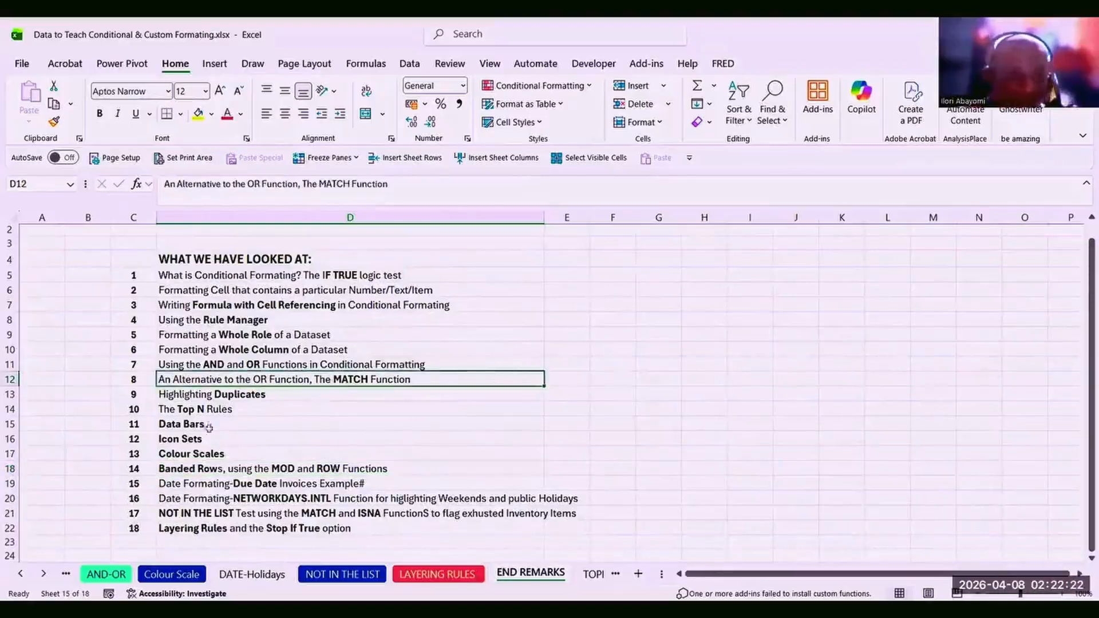
left_click(192, 470)
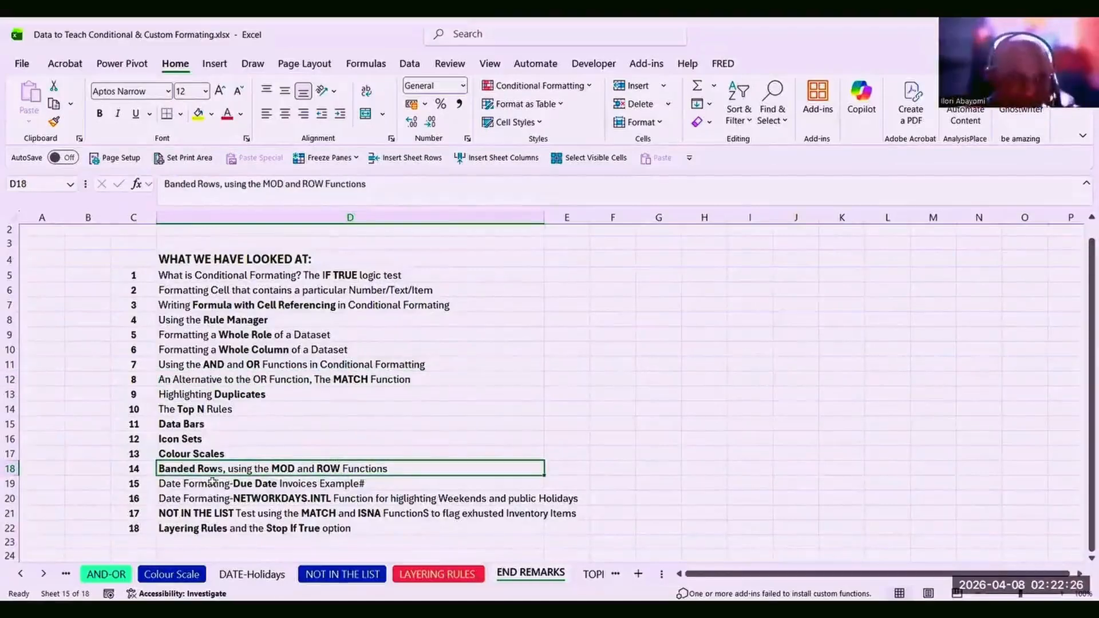
left_click(206, 485)
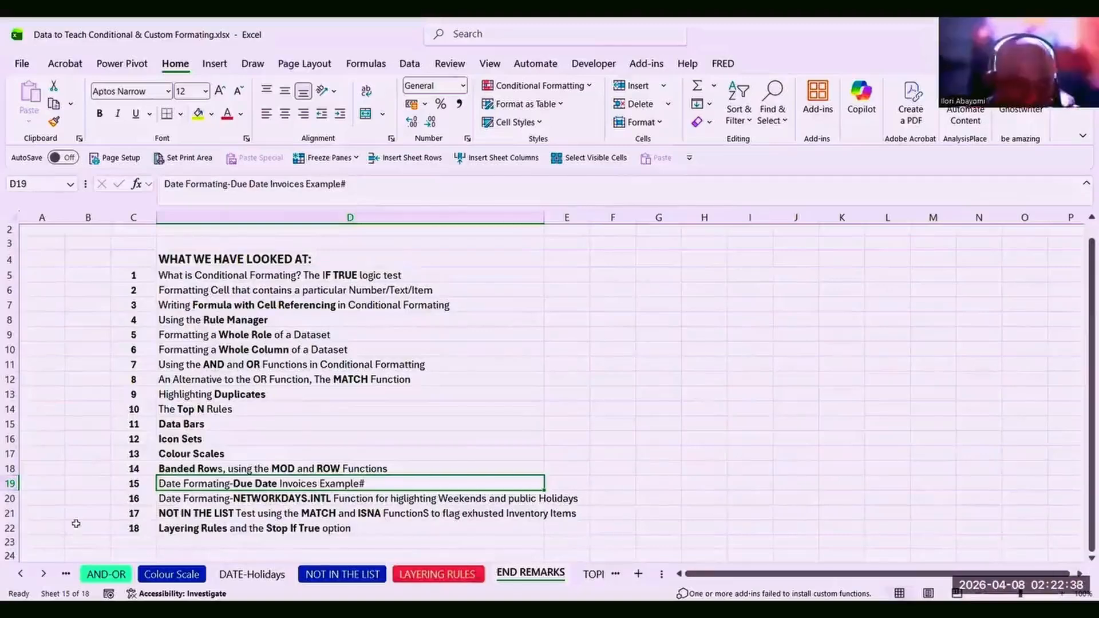
left_click(72, 573)
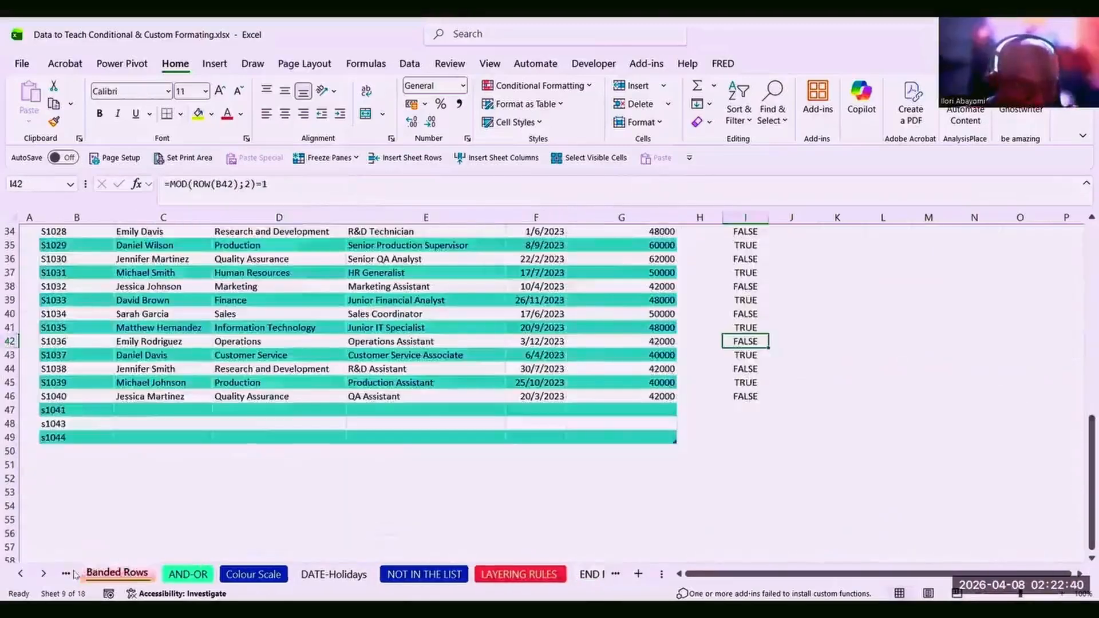
left_click(72, 574)
left_click(72, 574)
left_click(72, 573)
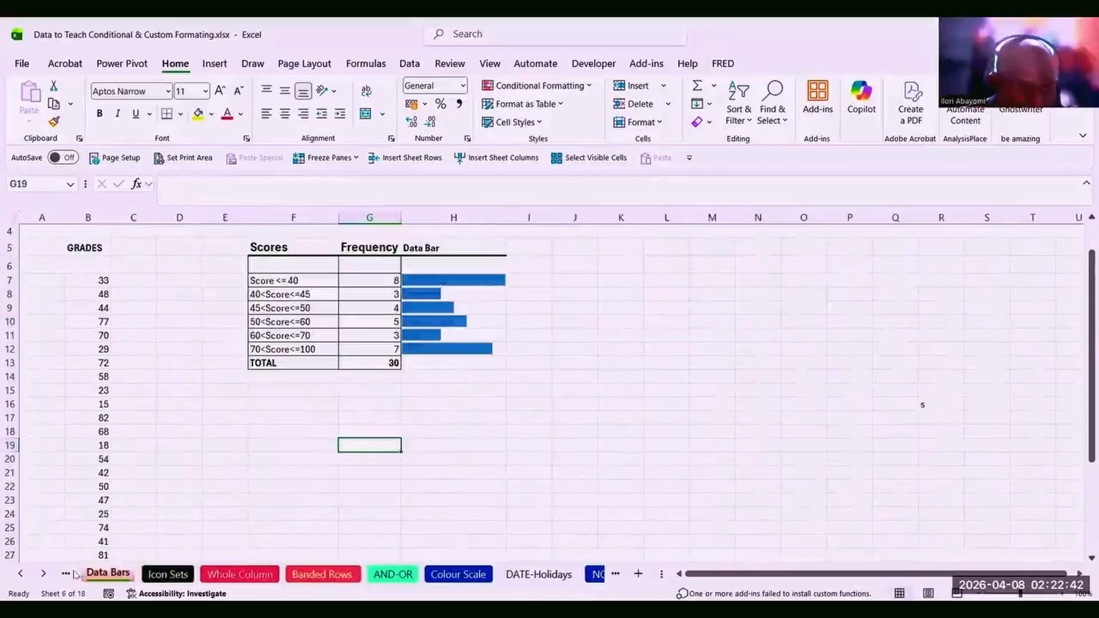
left_click(72, 574)
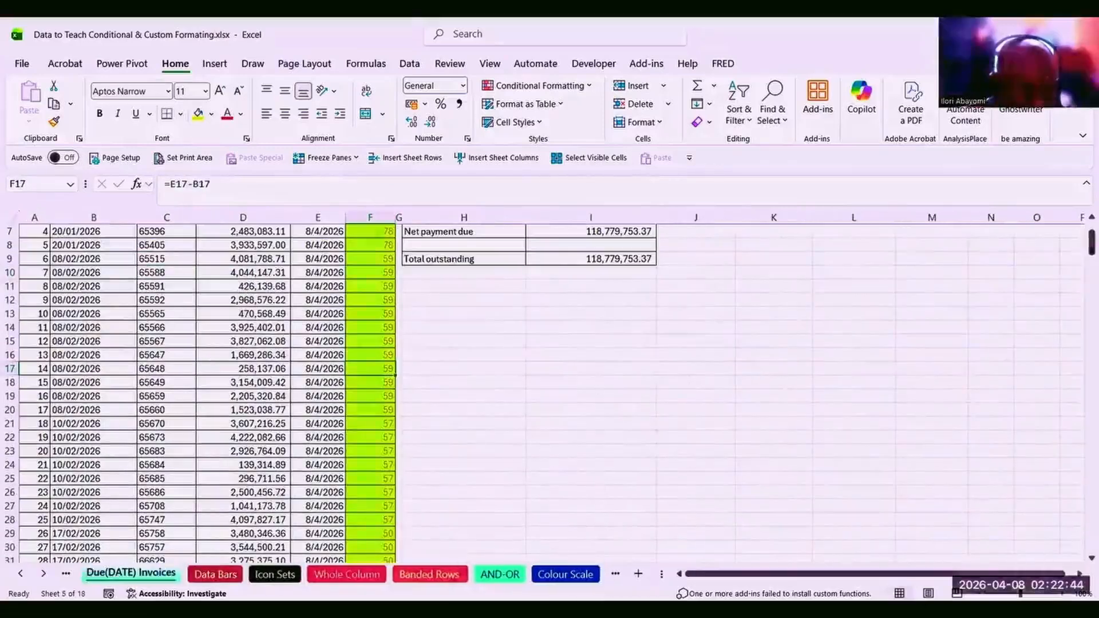
left_click(293, 464)
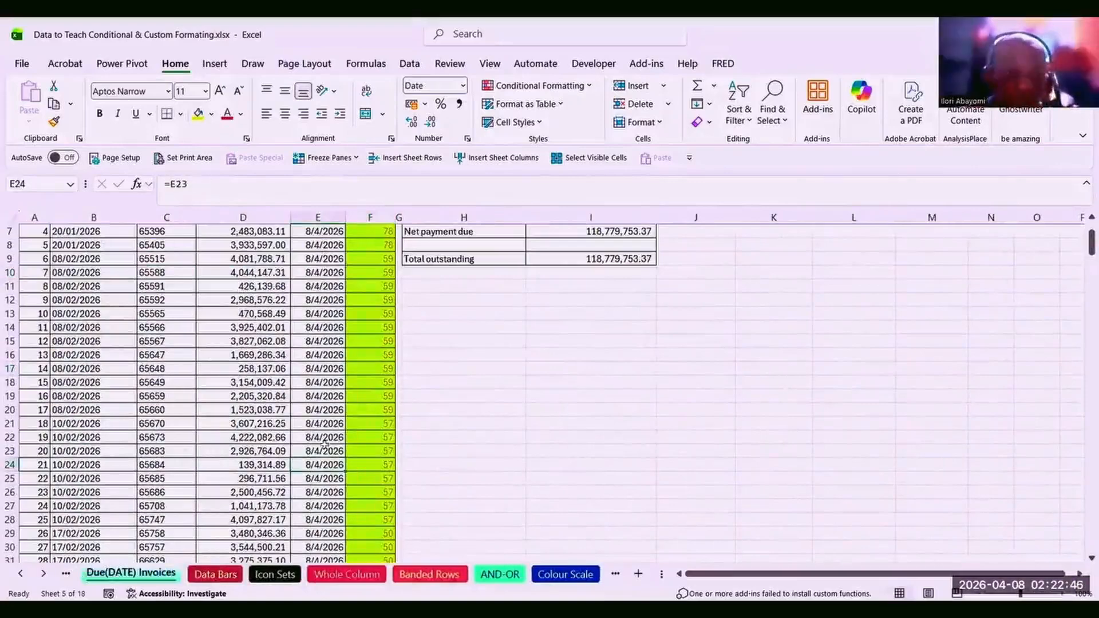
left_click_drag(1090, 240, 1077, 218)
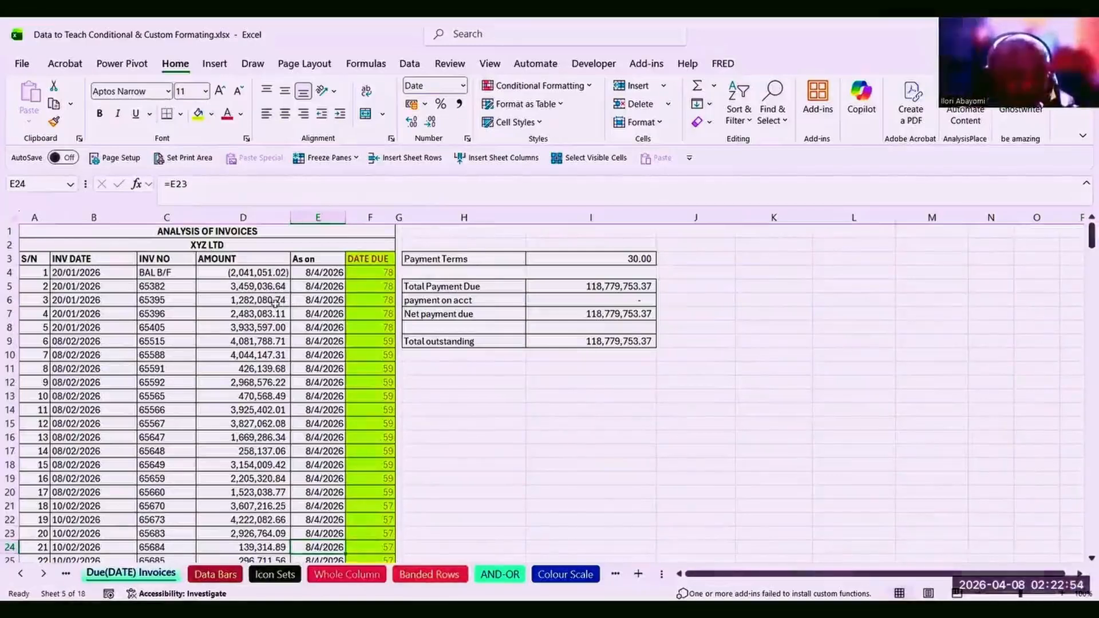
left_click(389, 273)
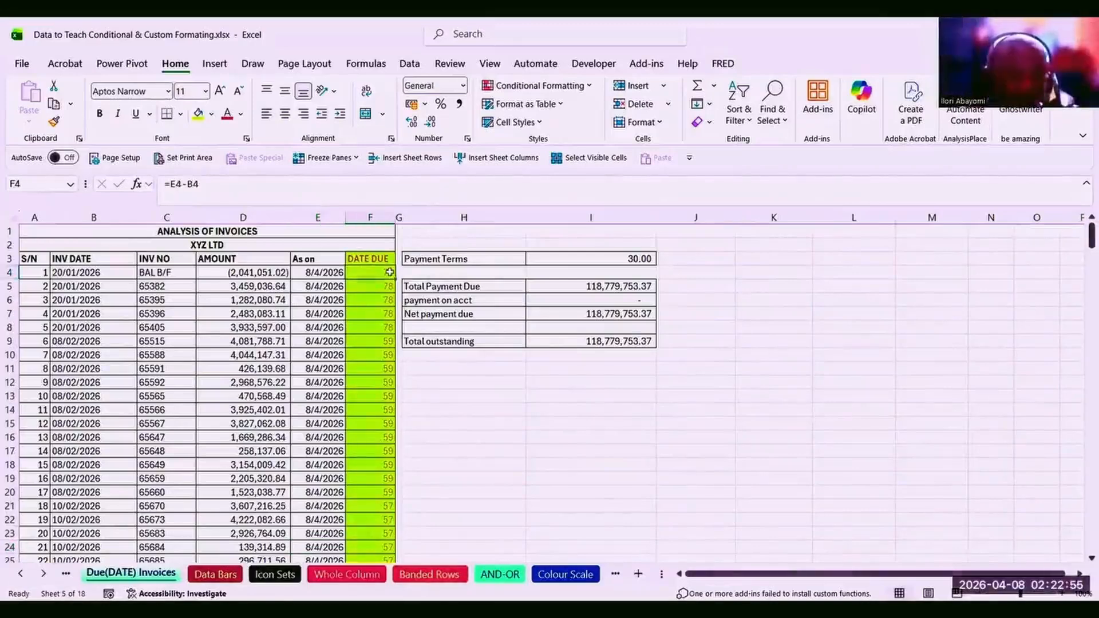
left_click(387, 292)
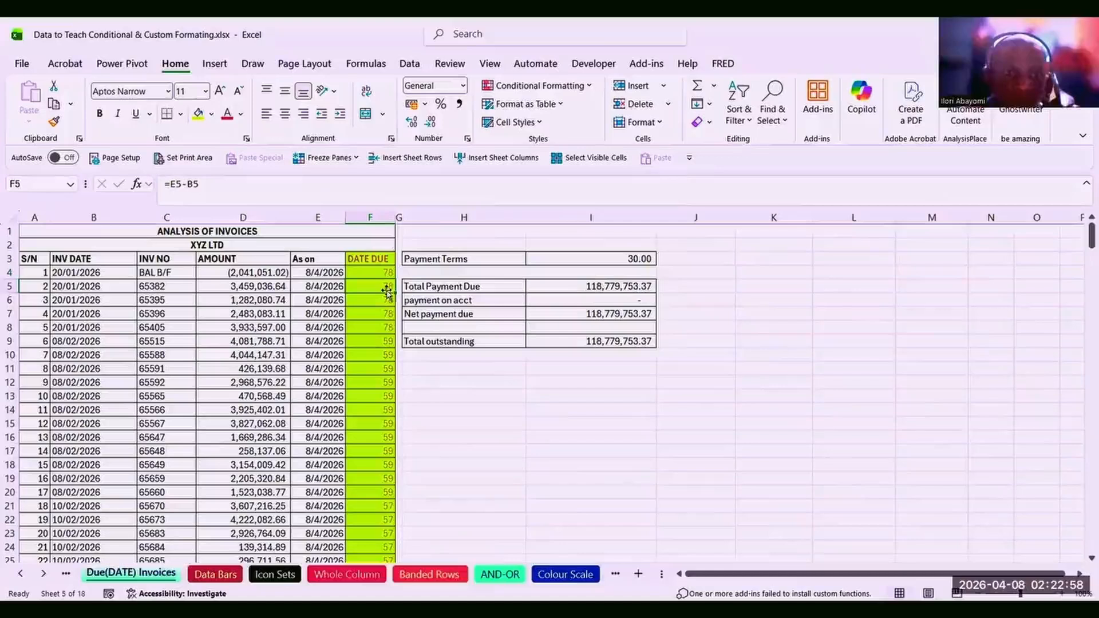
left_click(379, 339)
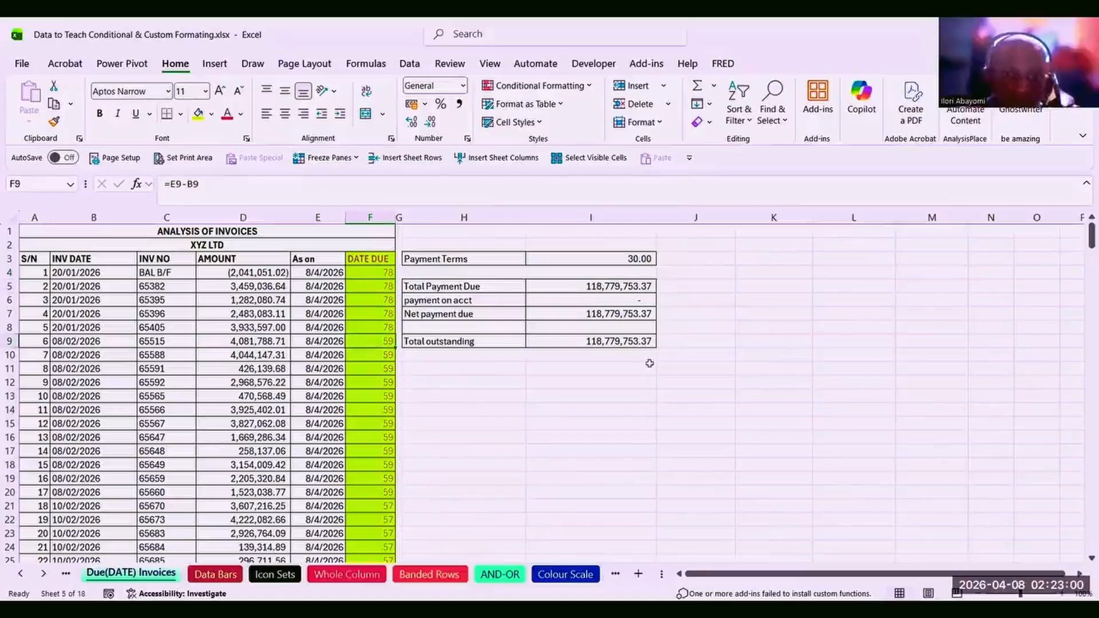
left_click(635, 263)
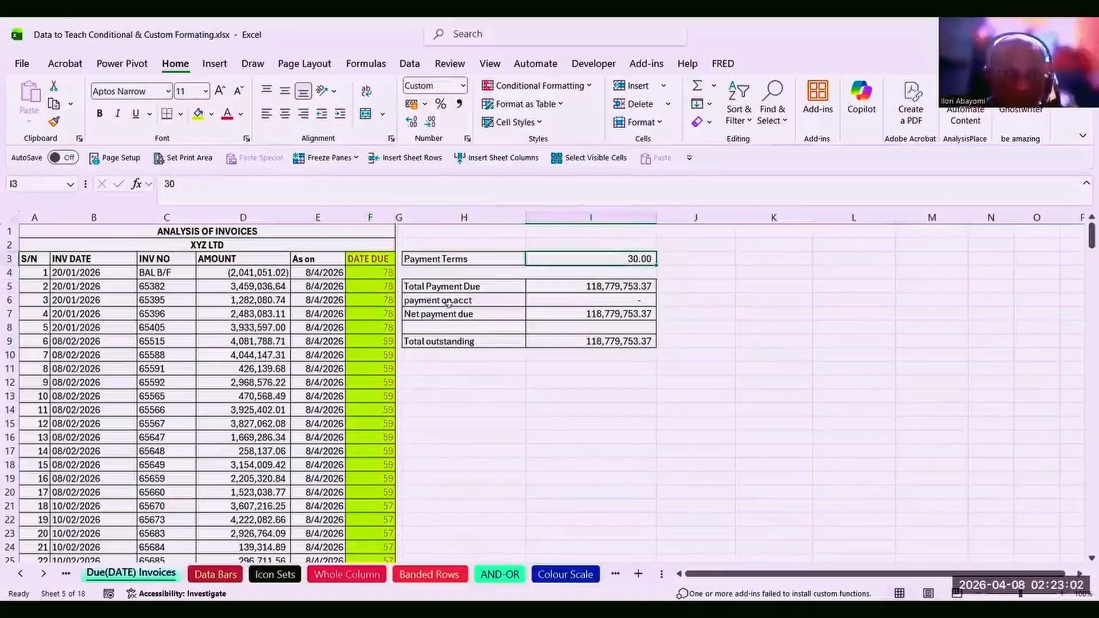
left_click(387, 269)
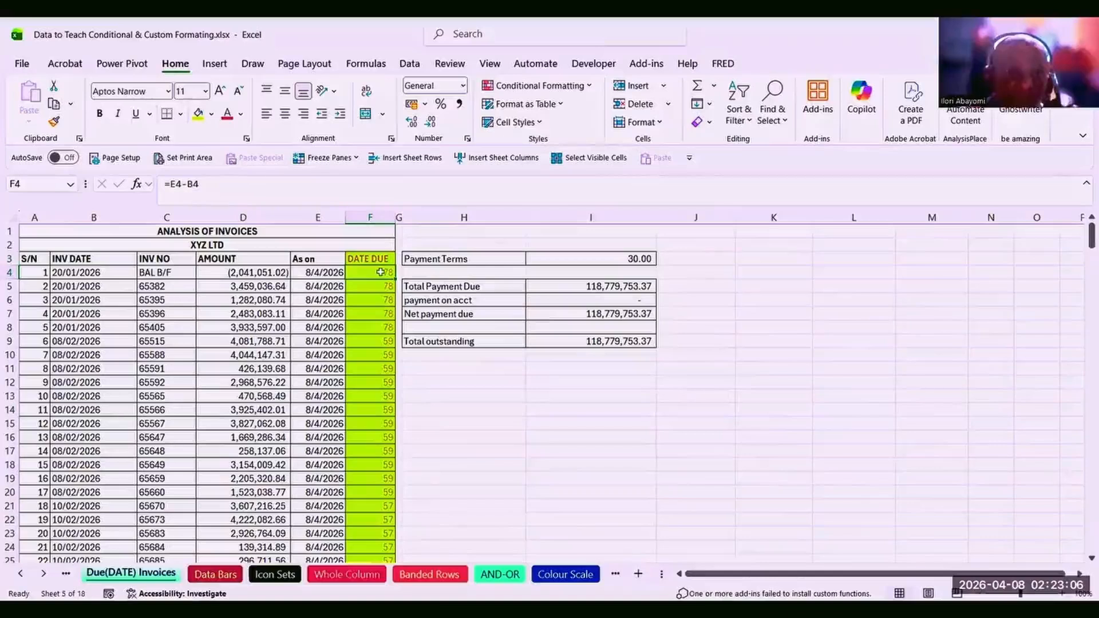
double_click(379, 271)
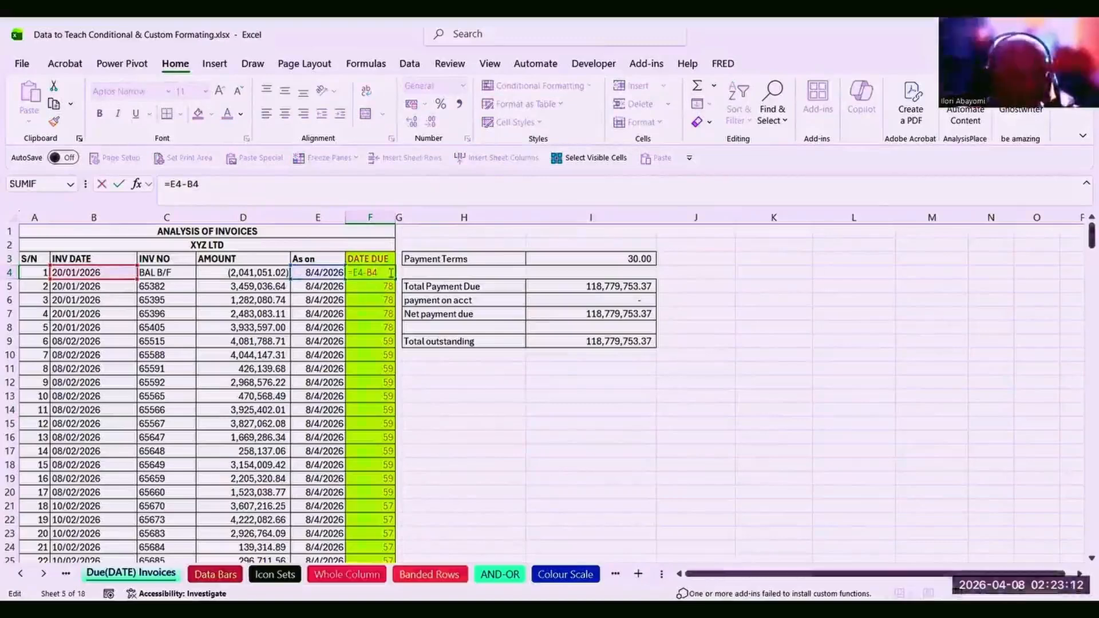
key("Escape")
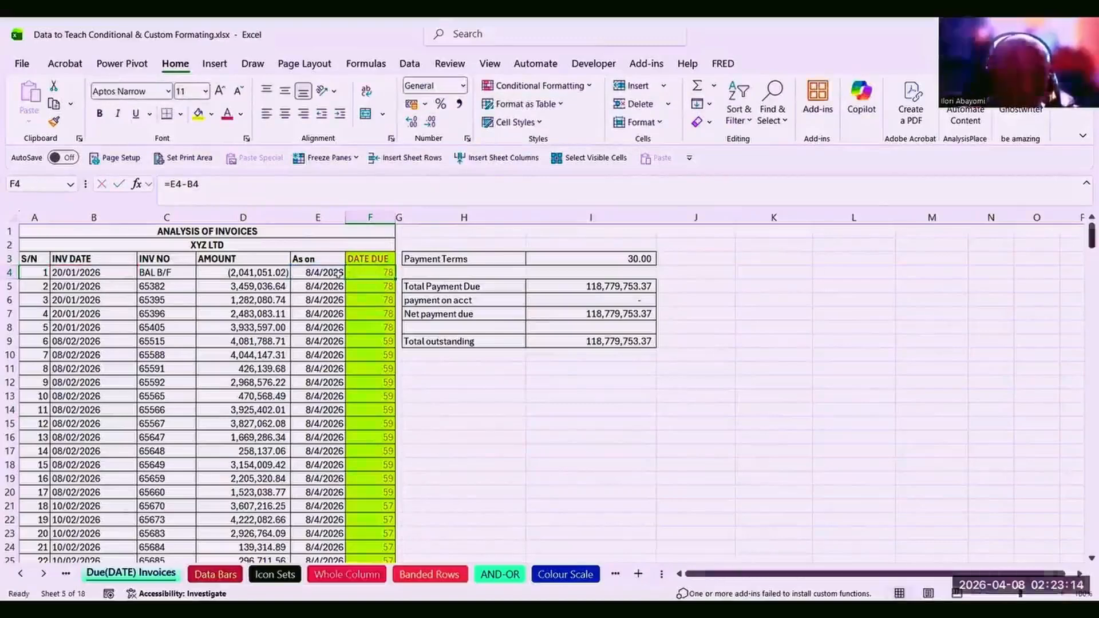
left_click(336, 275)
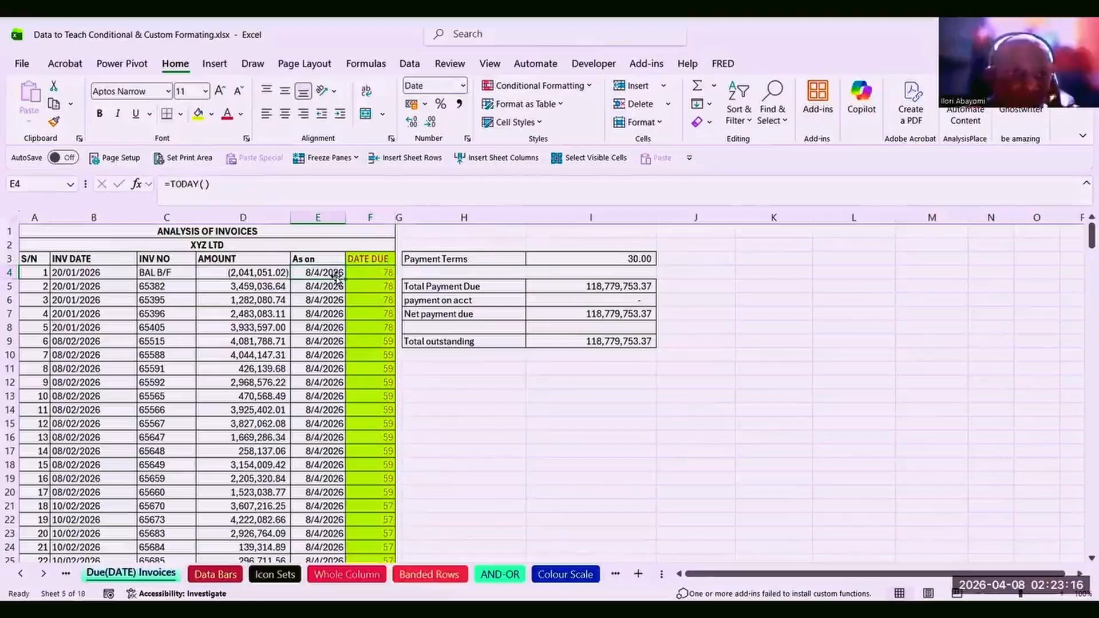
left_click(383, 274)
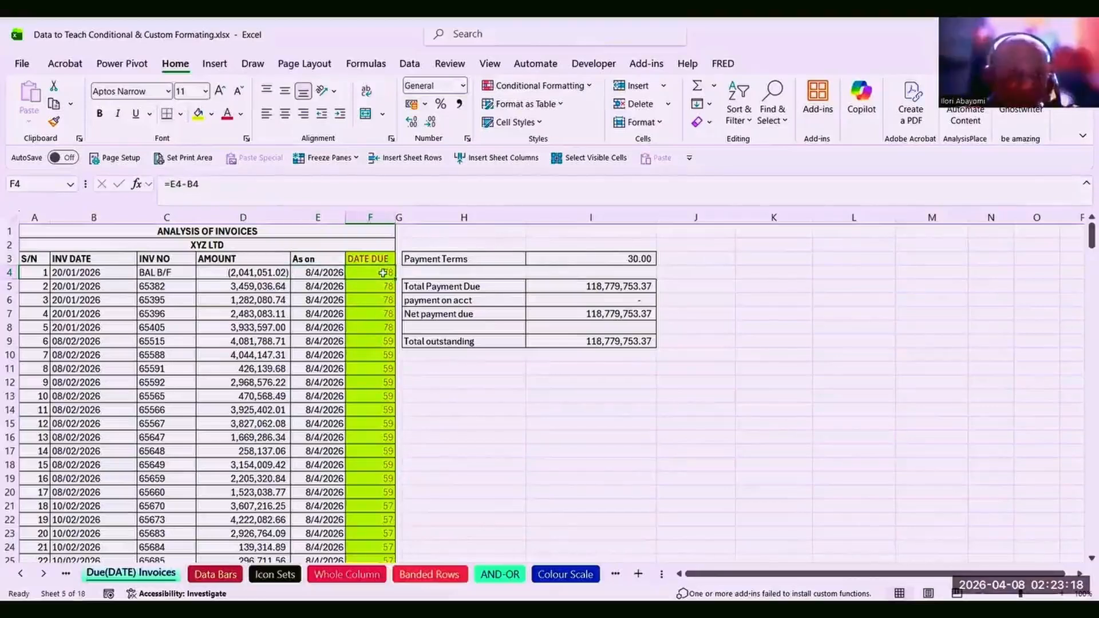
left_click(378, 477)
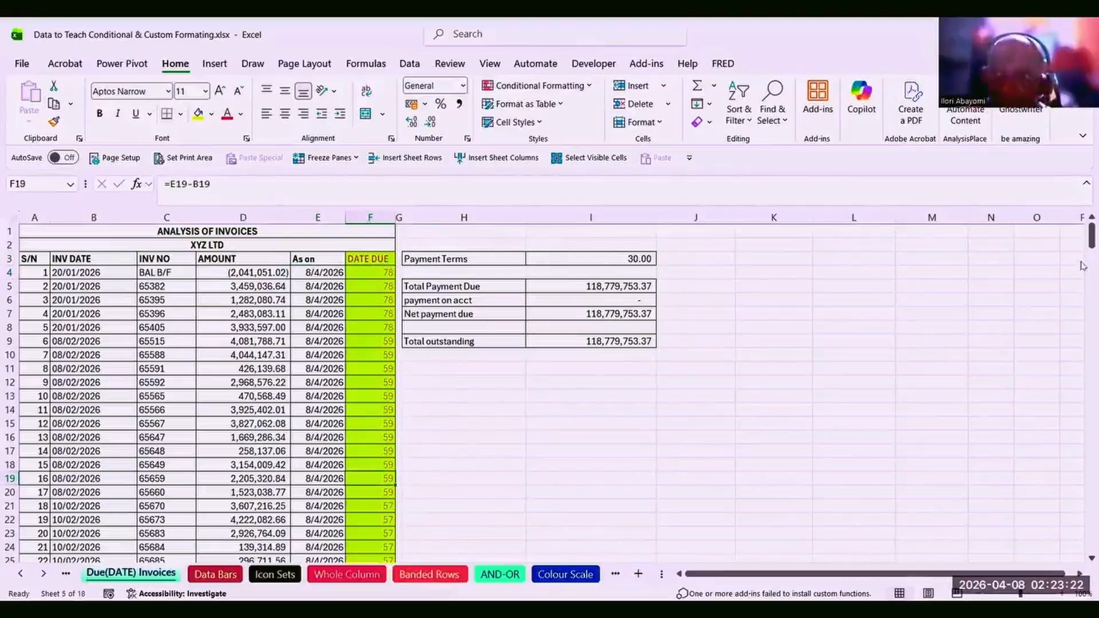
left_click_drag(1091, 237, 1082, 273)
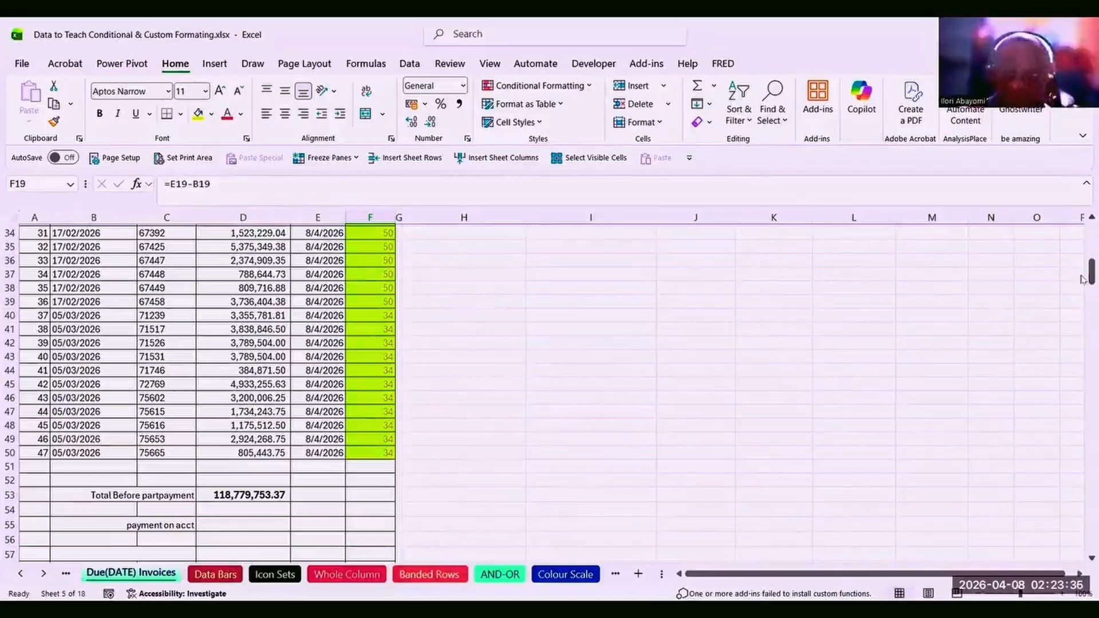
left_click_drag(1091, 274, 1087, 226)
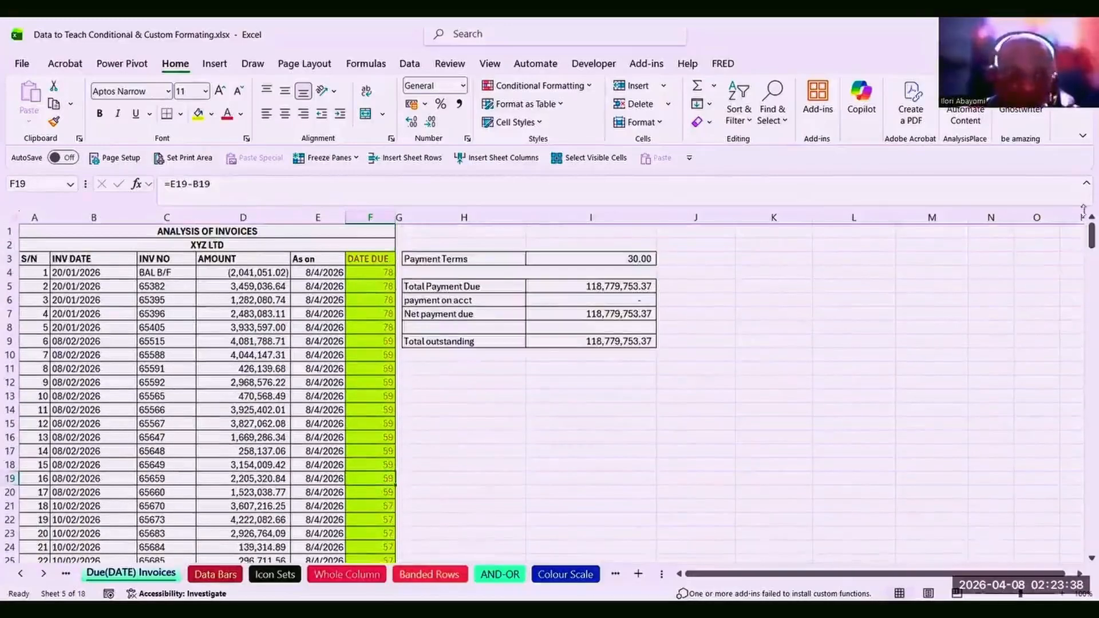
left_click(330, 273)
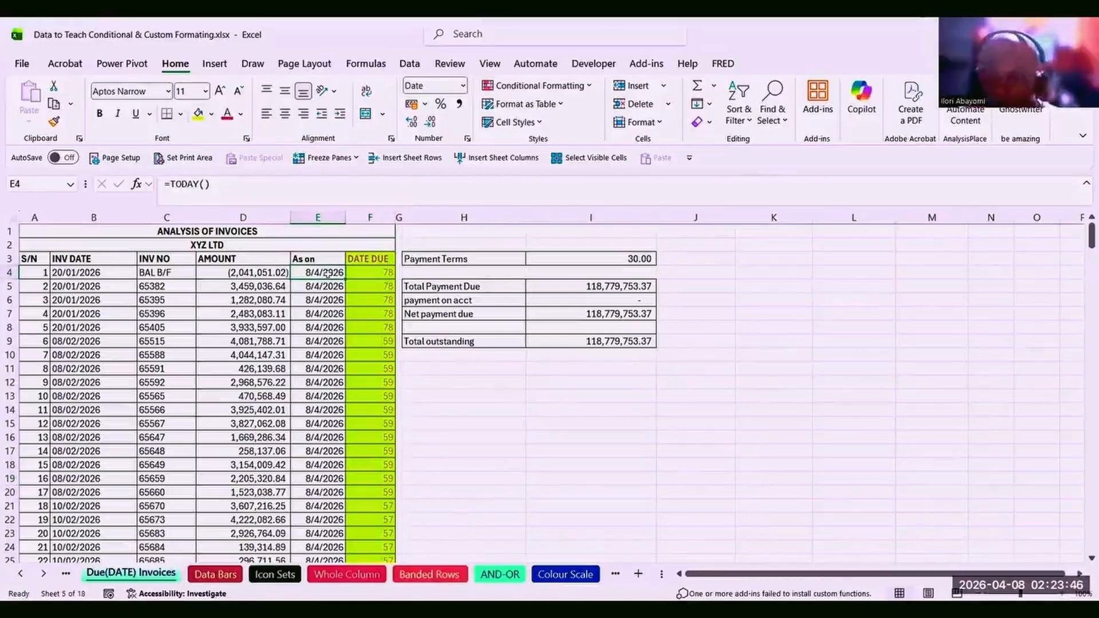
Replace =TODAY() in E4 with 5/04/2026 and check the linked As on and due-days formulas.
type("0")
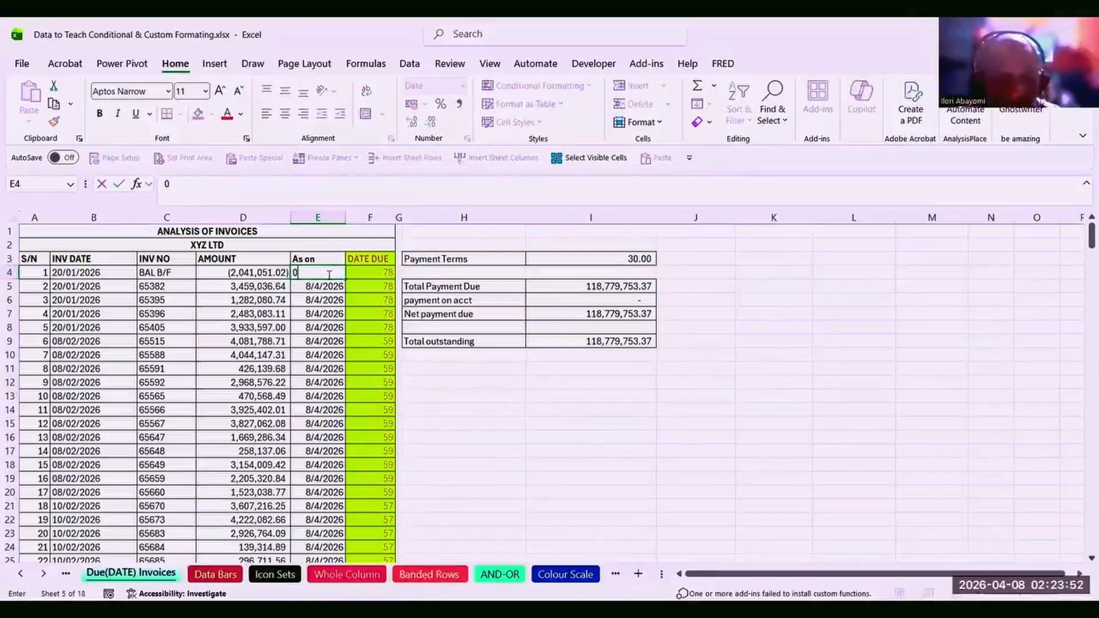
type("5/04/2026")
key("Return")
left_click(327, 330)
left_click(376, 415)
key("Down")
key("Down")
key("Down")
key("Down")
key("Down")
key("Down")
key("Down")
key("Down")
key("Down")
key("Down")
key("Down")
key("Down")
key("Down")
key("Down")
key("Down")
key("Down")
key("Down")
key("Down")
key("Down")
key("Down")
key("Down")
key("Down")
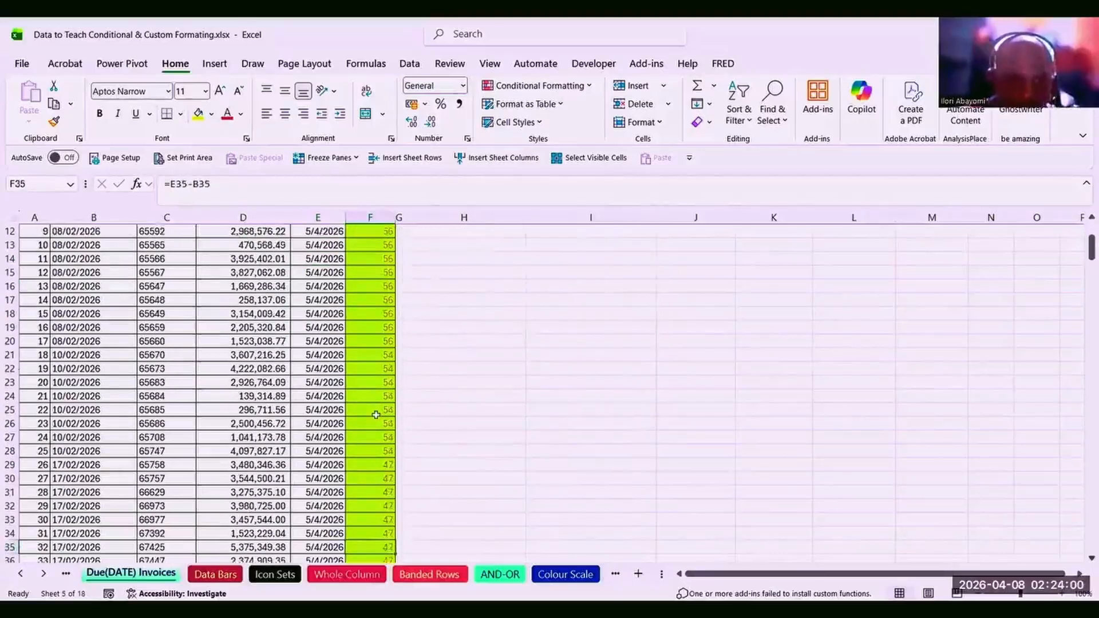
key("Down")
key("Down")
key("Down")
key("Down")
key("Down")
key("Down")
key("Down")
key("Down")
key("Down")
key("Down")
key("Down")
key("Down")
key("Down")
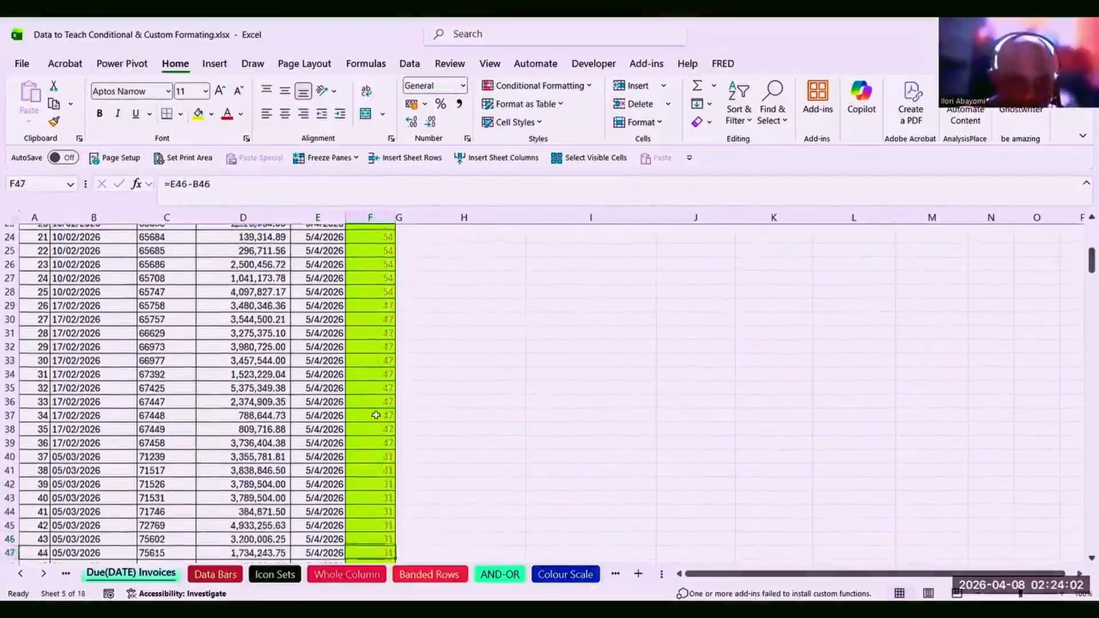
scroll(376, 415, "down", 1)
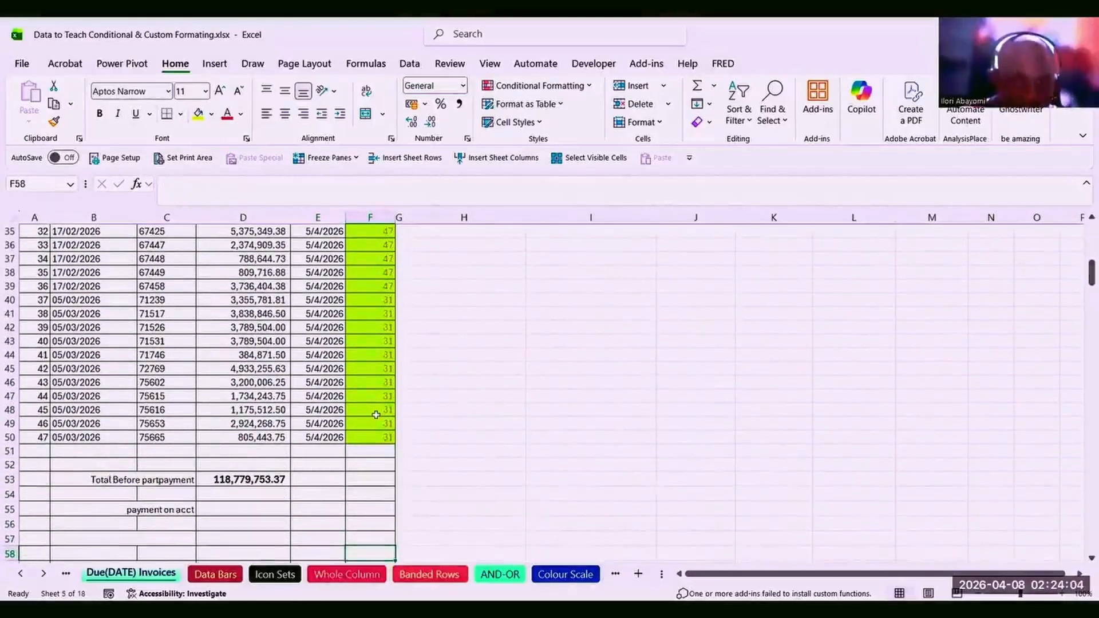
left_click(313, 394)
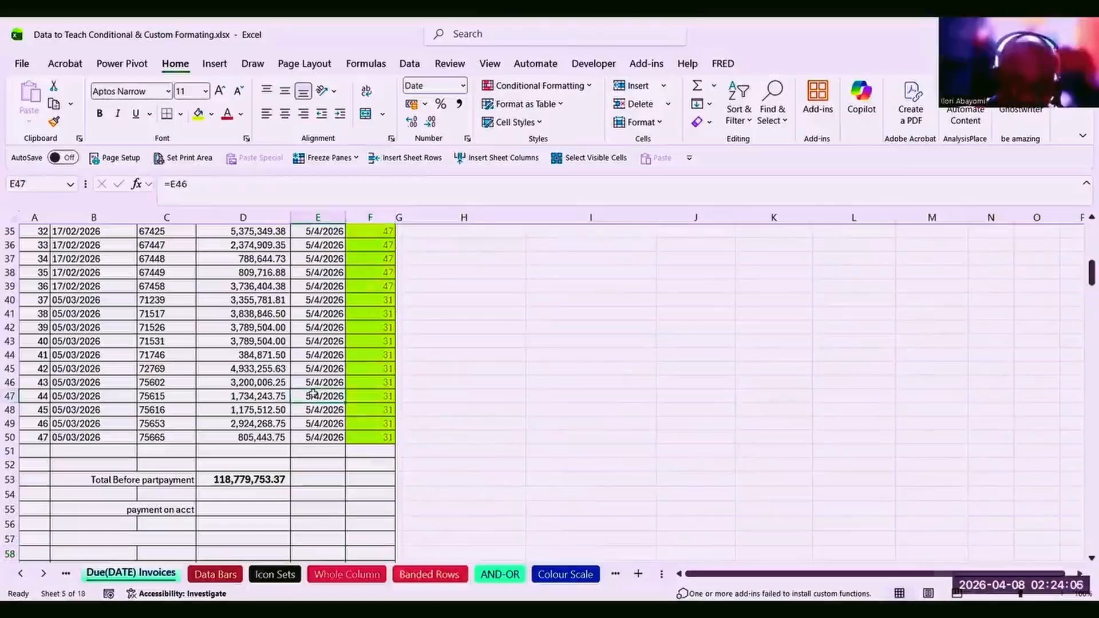
key("ctrl+Up")
key("Down")
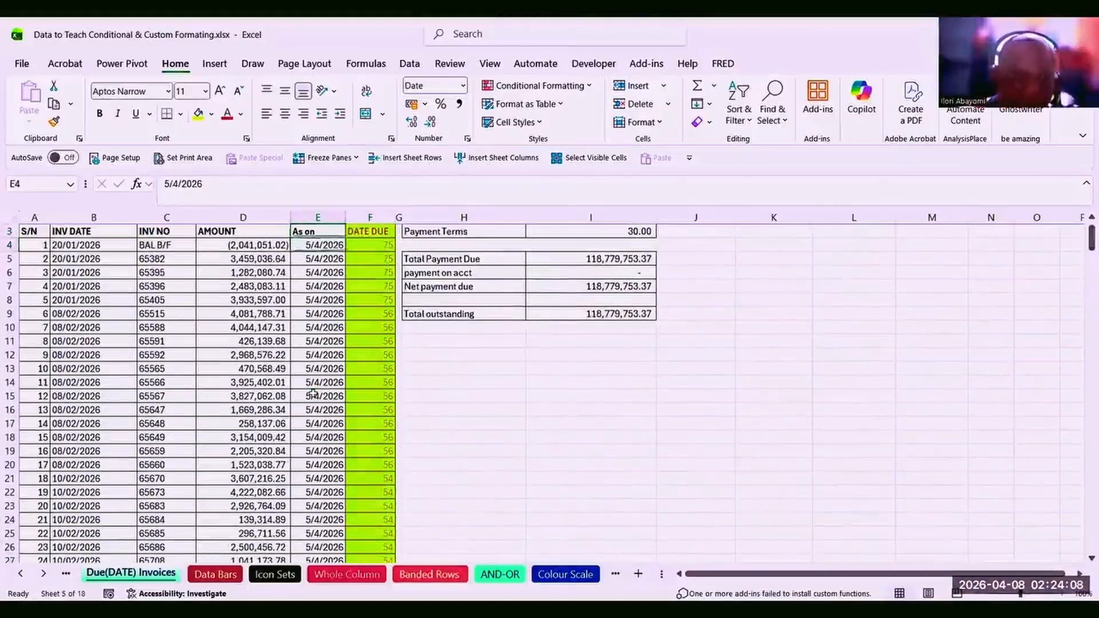
Change the As on date in E4 to 1/4/2026.
left_click(170, 183)
key("BackSpace")
type("1")
key("Return")
Review the recalculated due days and select the amounts of all invoices due 30+ days.
left_click(373, 385)
key("Down")
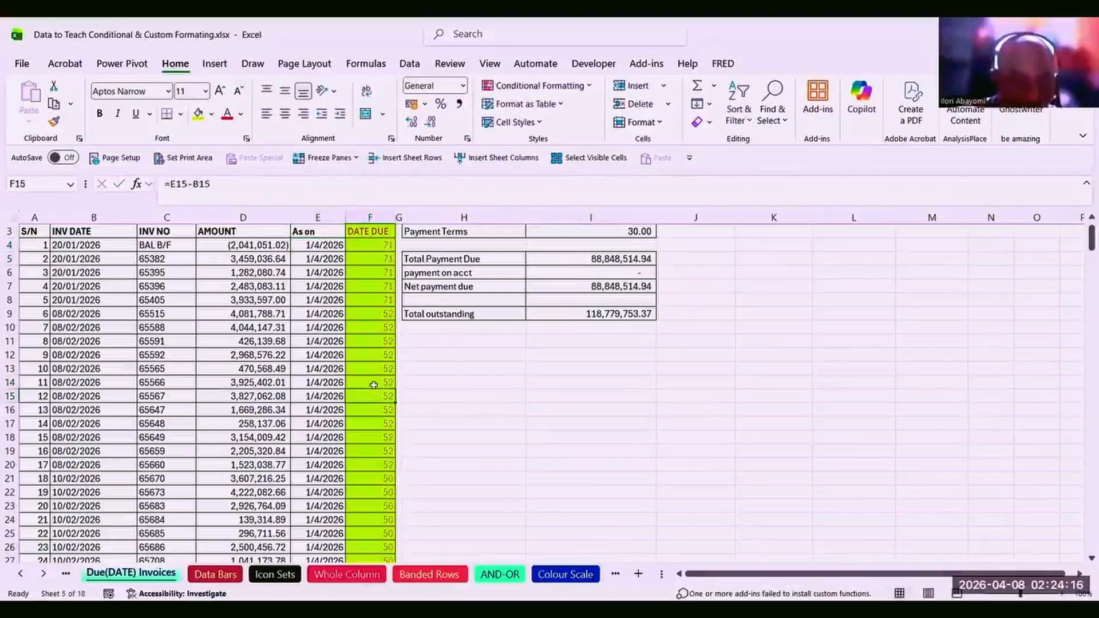
key("ctrl+Down")
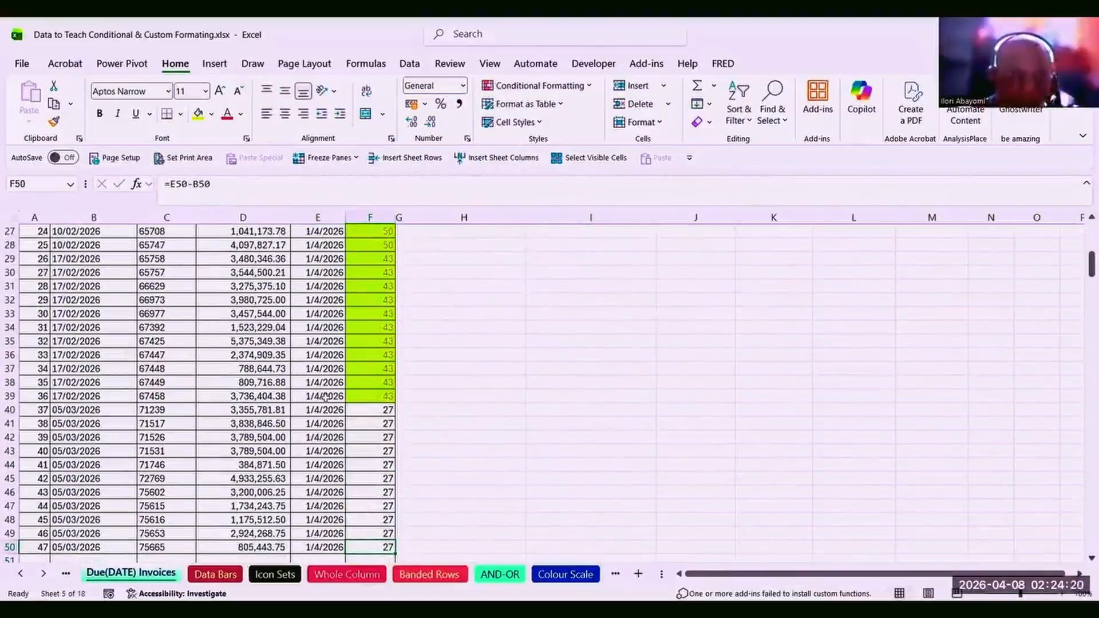
left_click(320, 397)
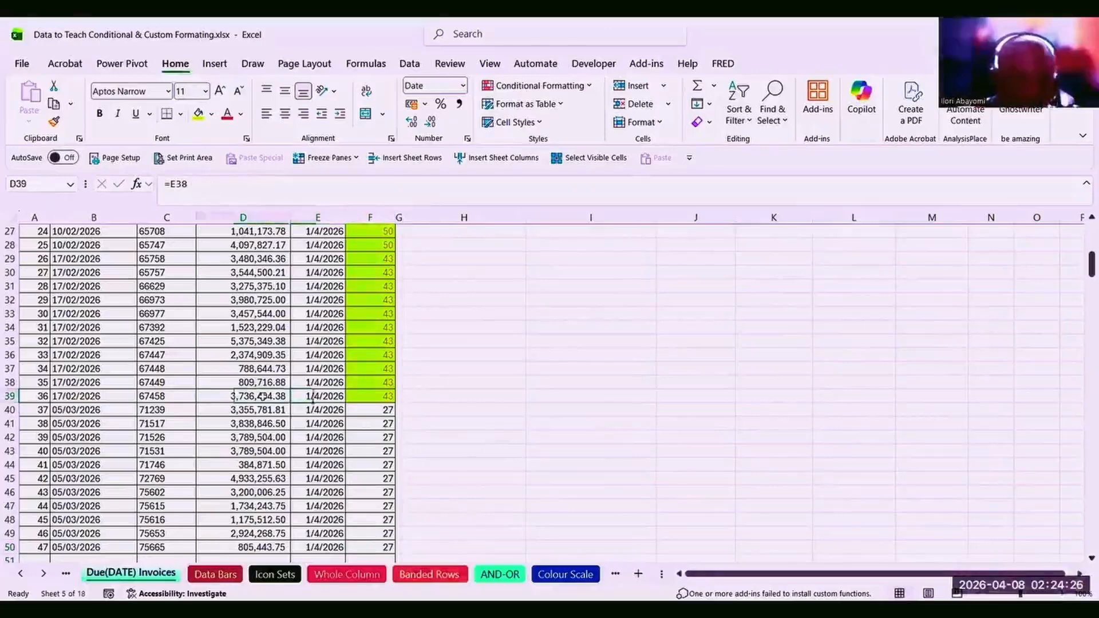
left_click(263, 396)
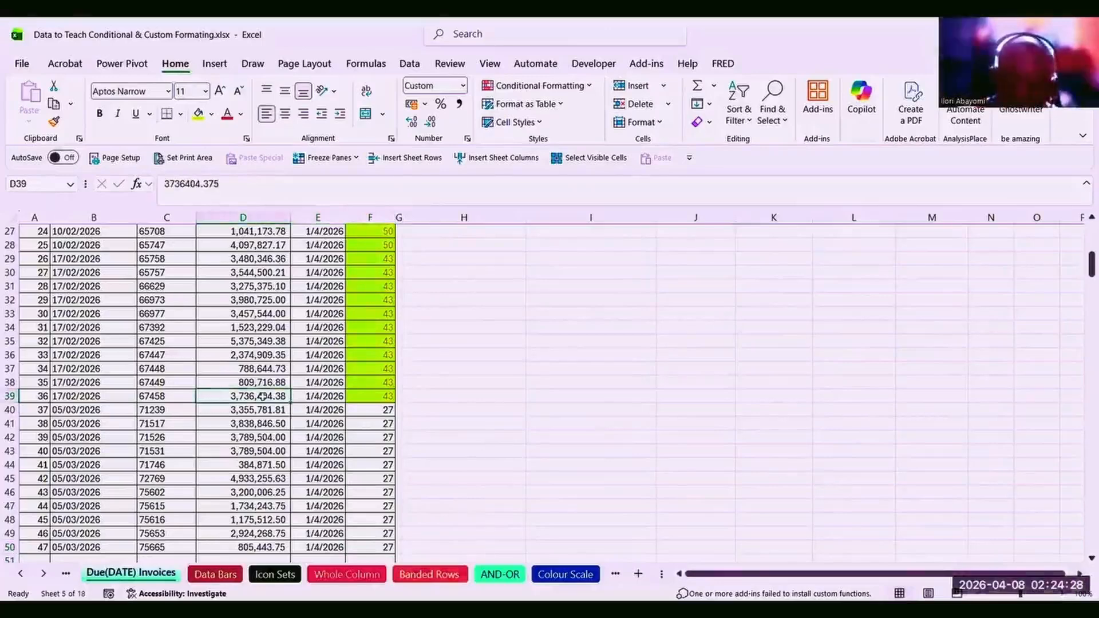
key("ctrl+shift+Up")
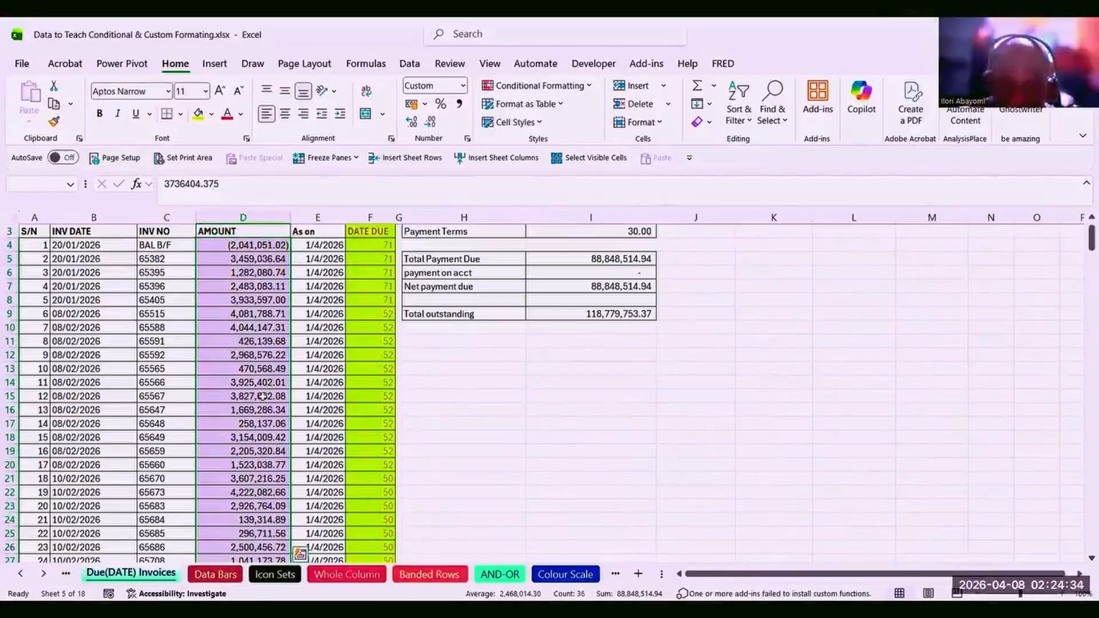
left_click(601, 265)
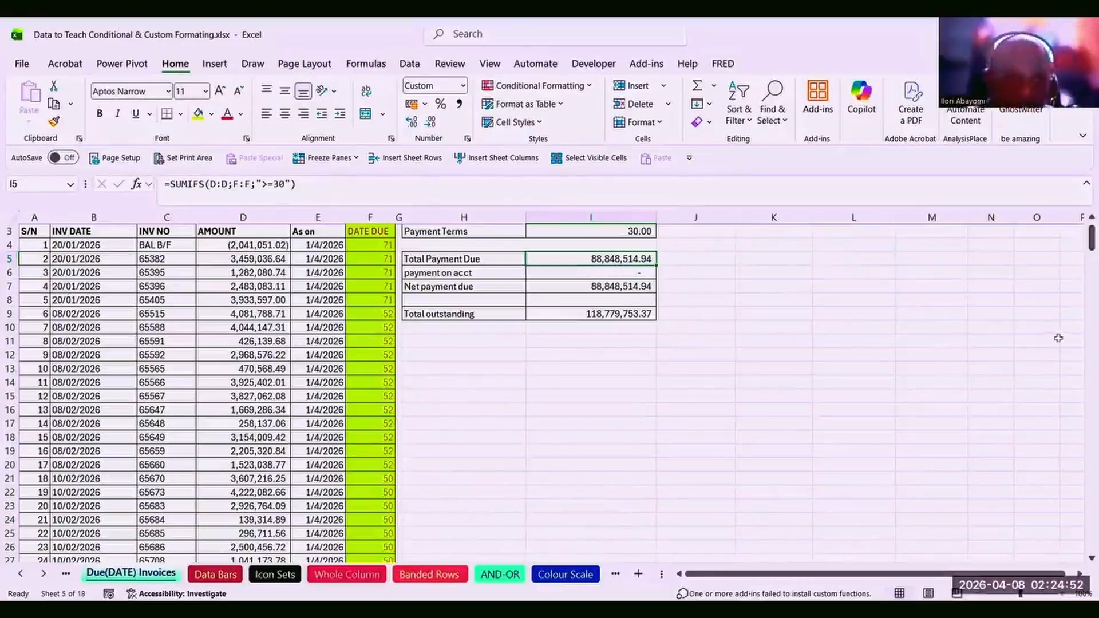
left_click(583, 574)
Move through the DATE-Holidays, NOT IN THE LIST and LAYERING RULES sheets to END REMARKS.
left_click(610, 573)
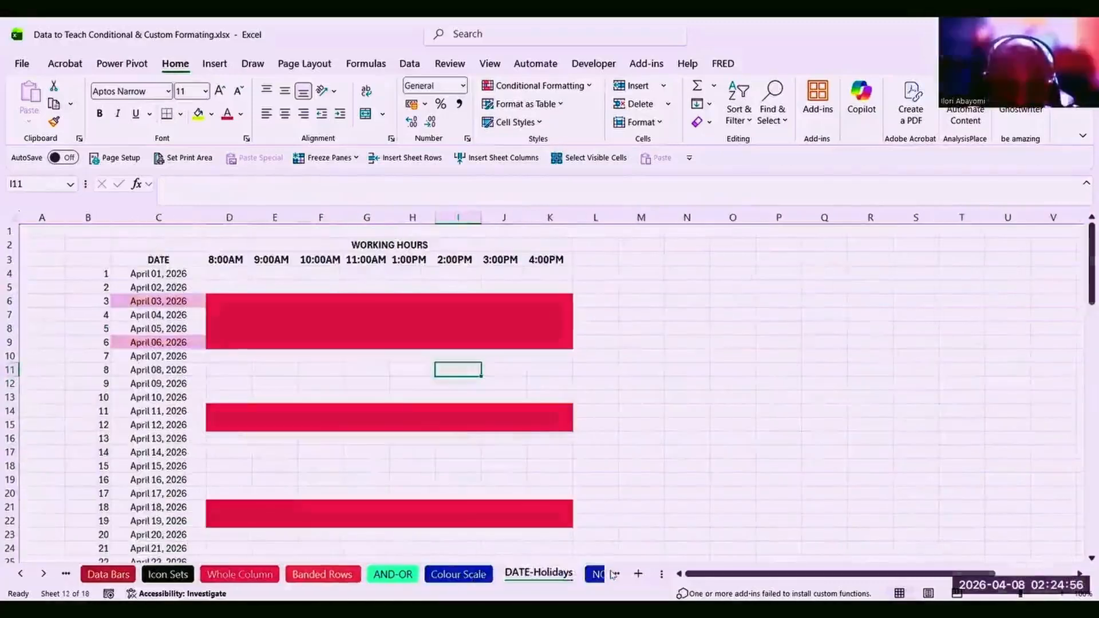
left_click(614, 574)
left_click(616, 574)
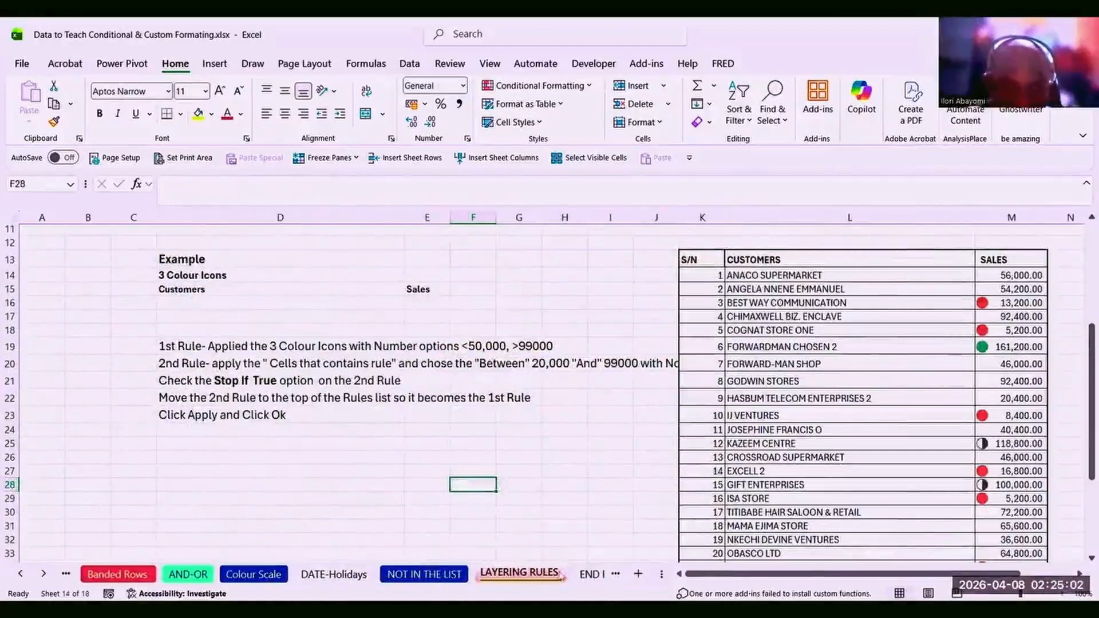
left_click(589, 574)
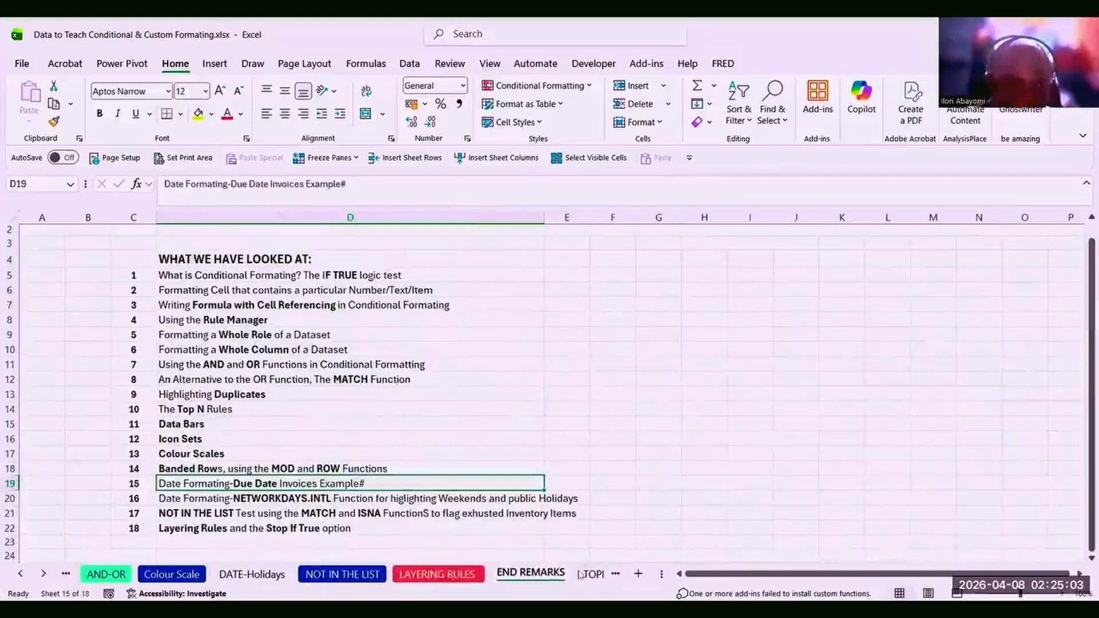
Point out recap topics 16 (NETWORKDAYS.INTL) and 17 (NOT IN THE LIST).
left_click(261, 495)
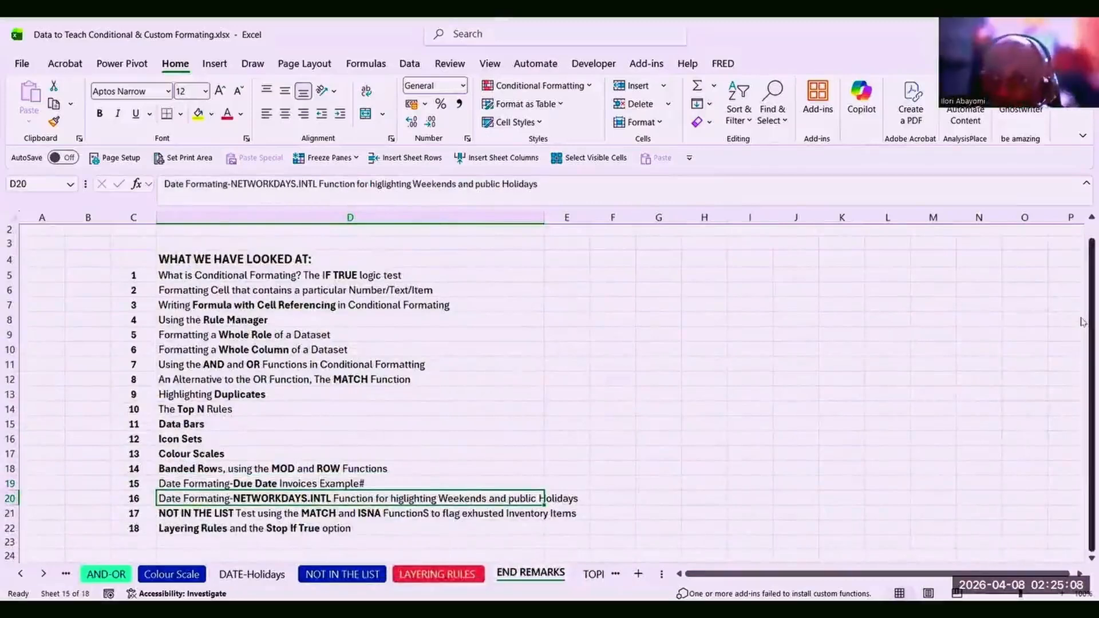
left_click_drag(1082, 320, 1082, 347)
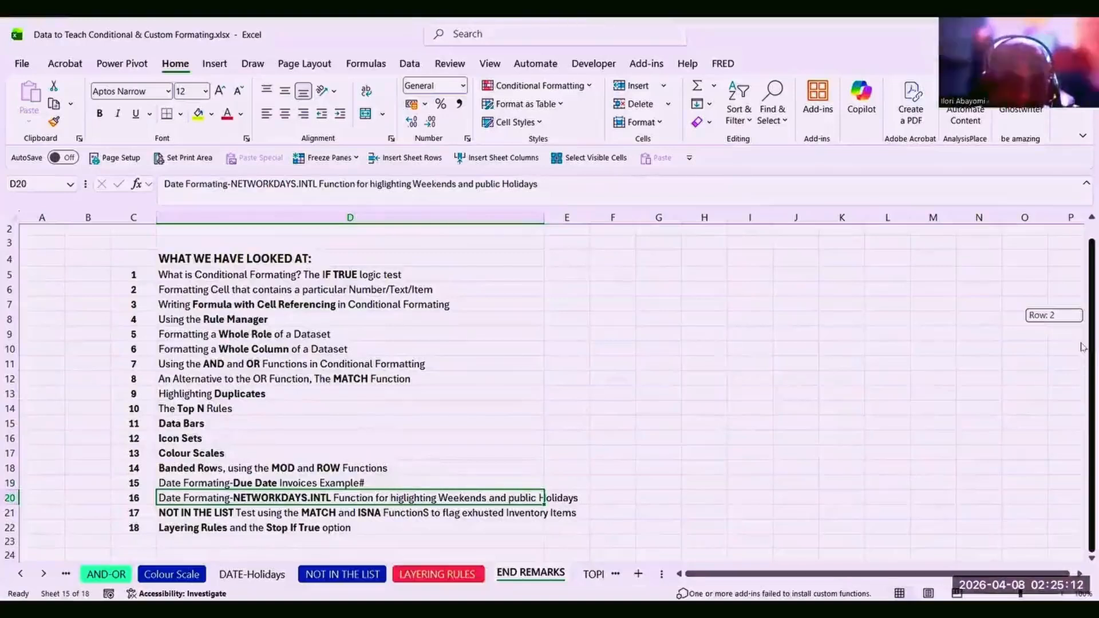
left_click_drag(1082, 347, 1082, 348)
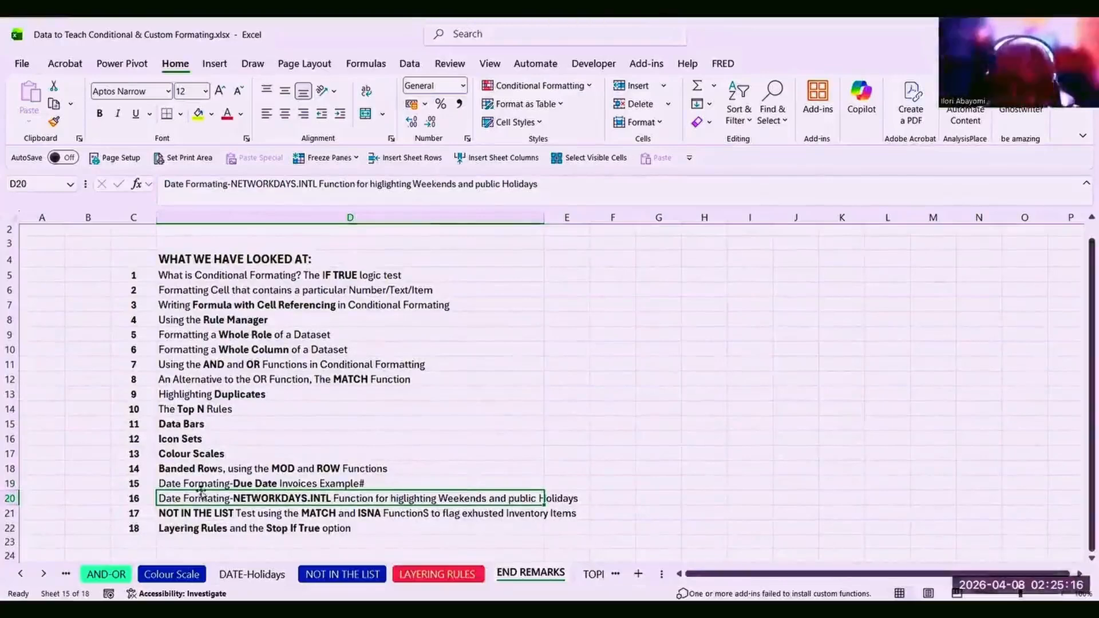
left_click(200, 509)
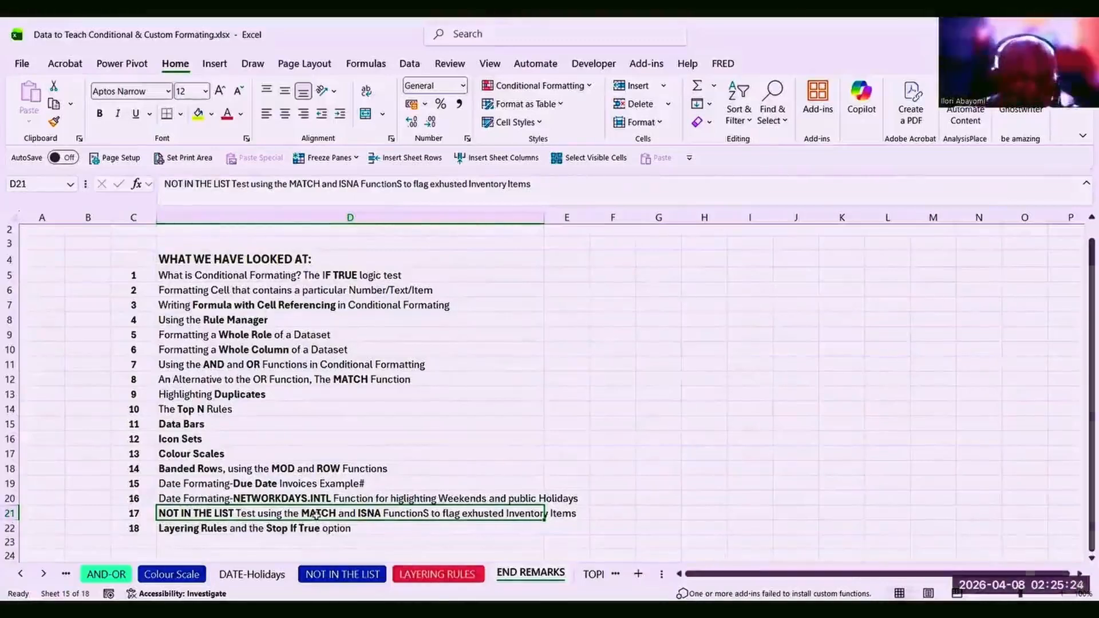
left_click(590, 86)
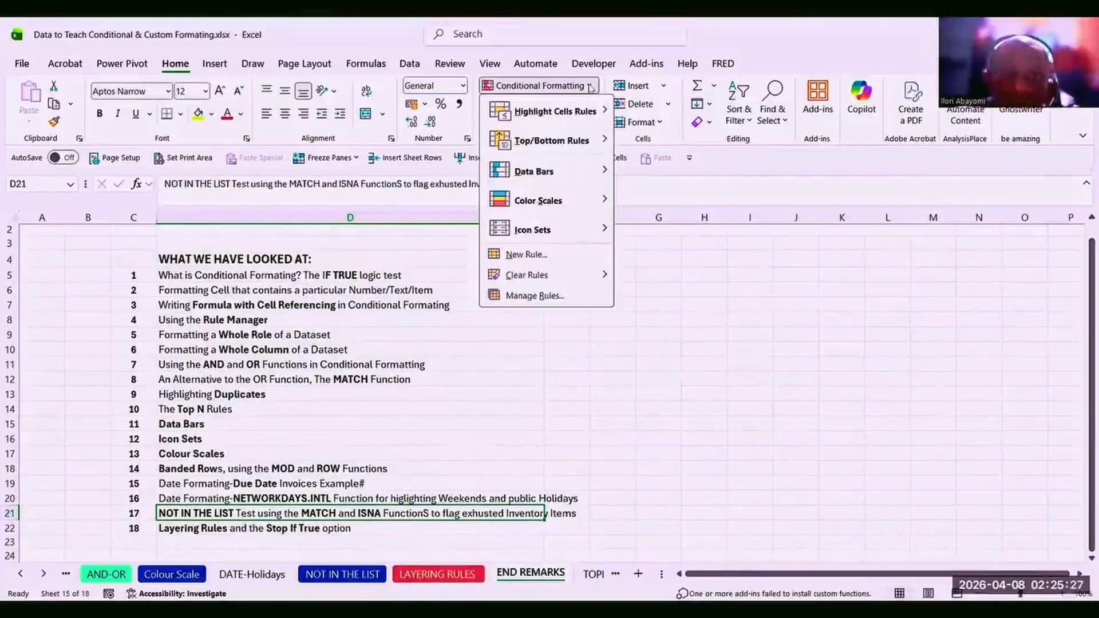
left_click(541, 254)
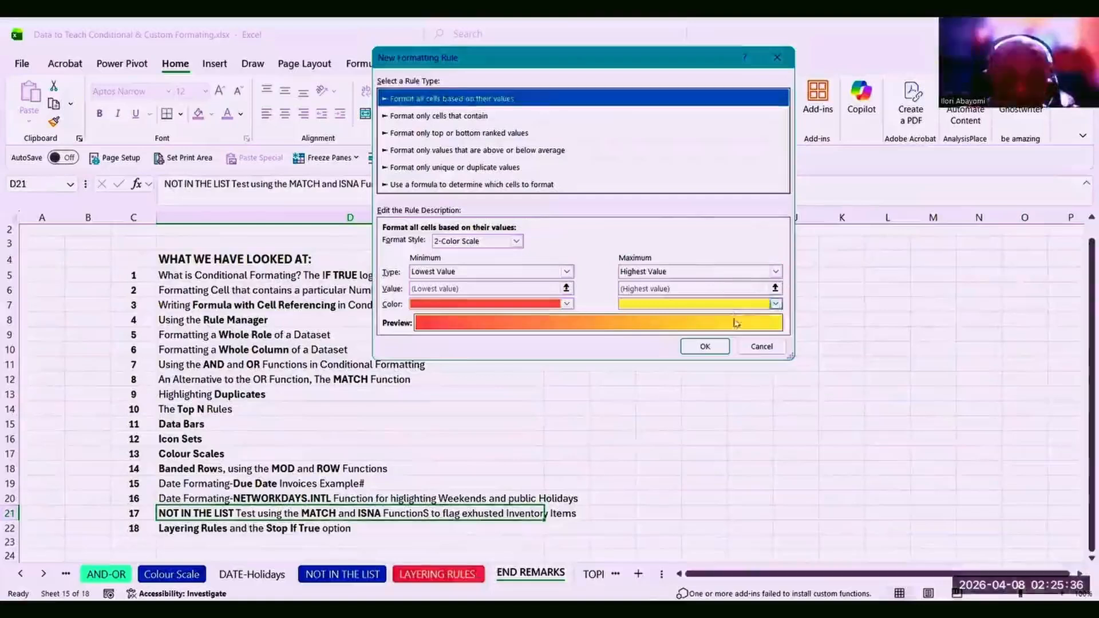
left_click(753, 348)
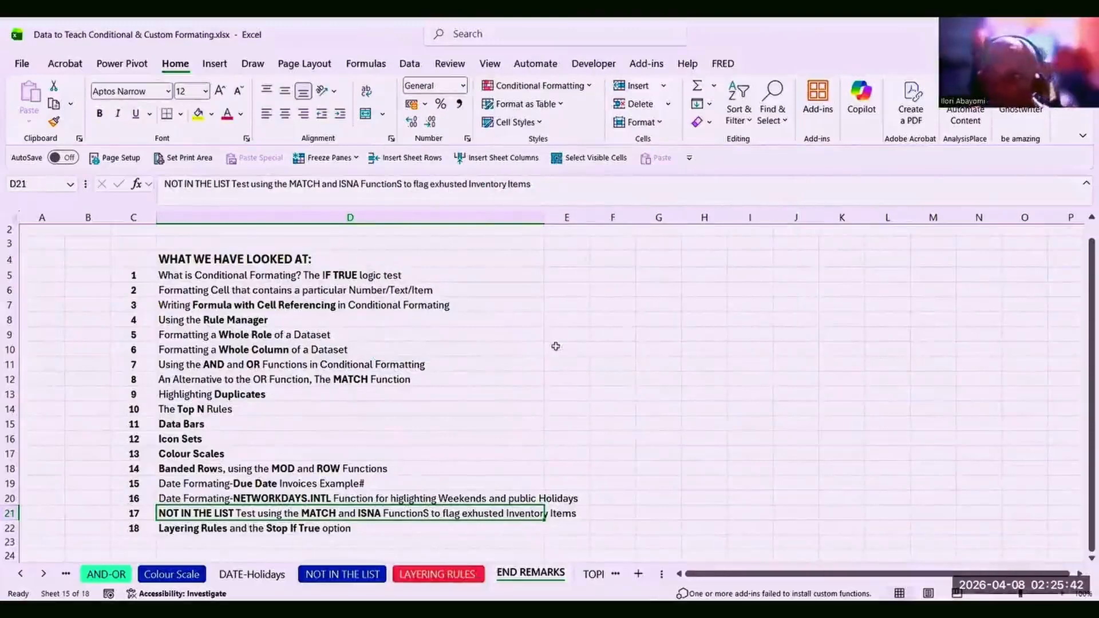
left_click(358, 363)
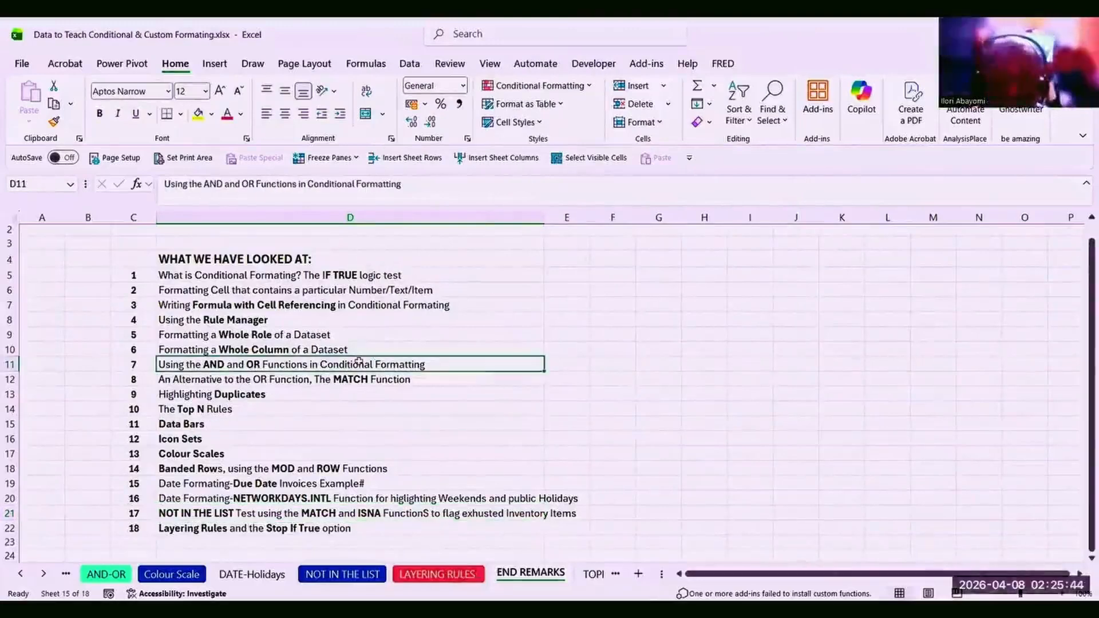
left_click(362, 305)
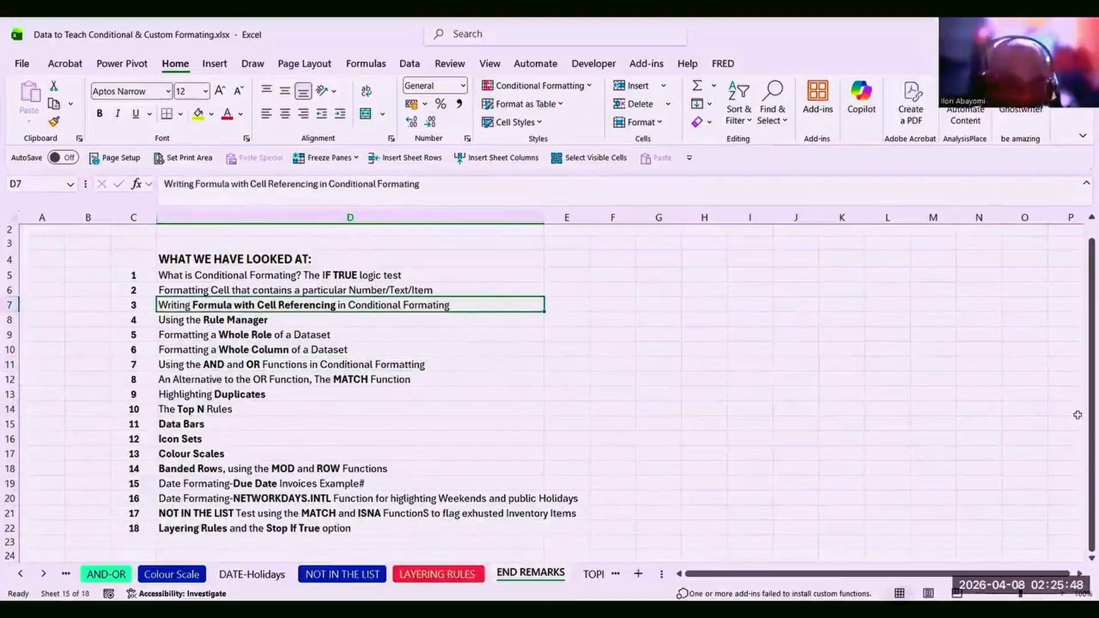
left_click(378, 513)
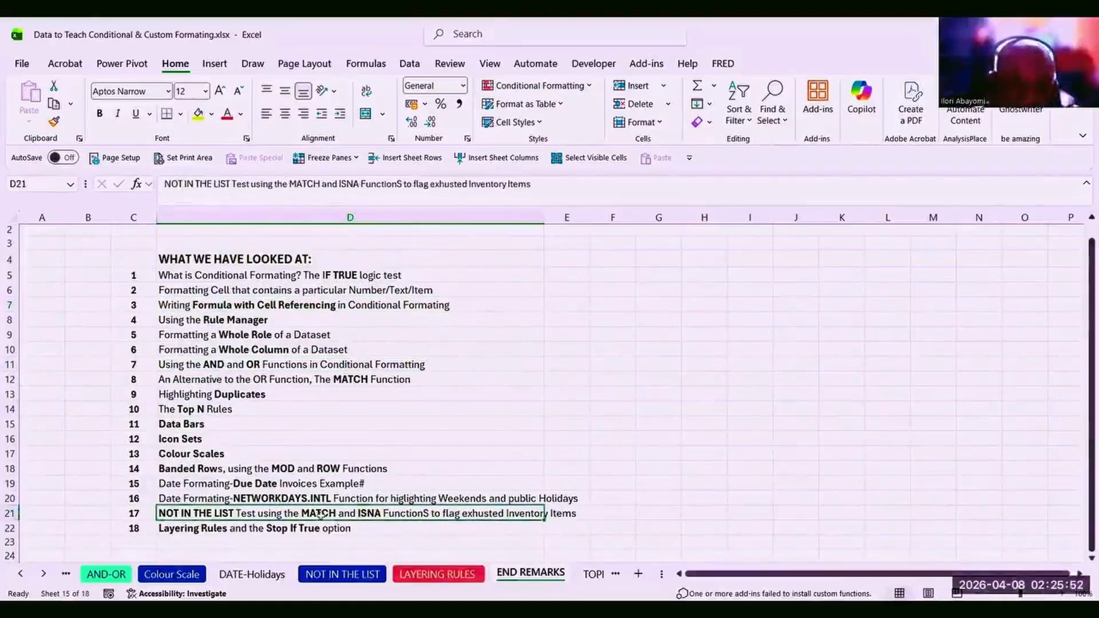
left_click(263, 524)
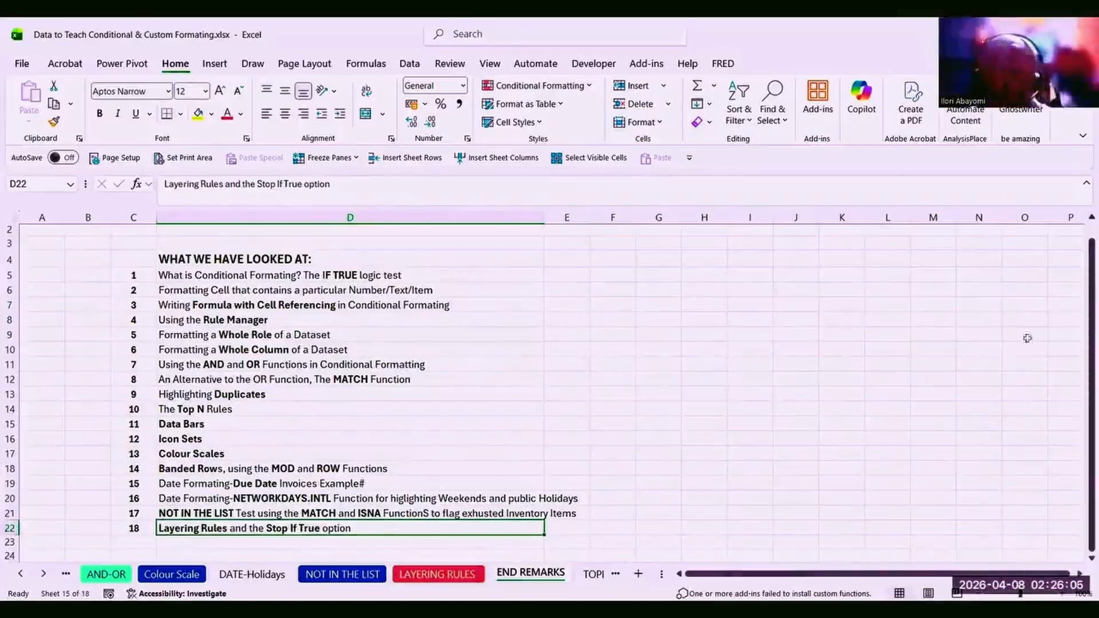
left_click_drag(1080, 294, 1078, 331)
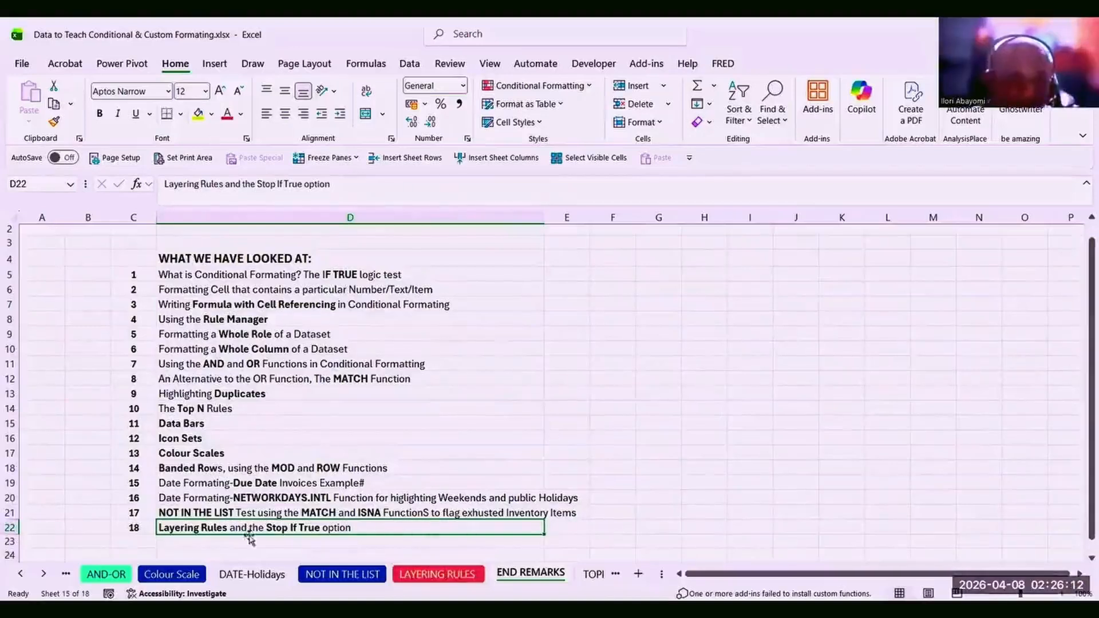
left_click(347, 412)
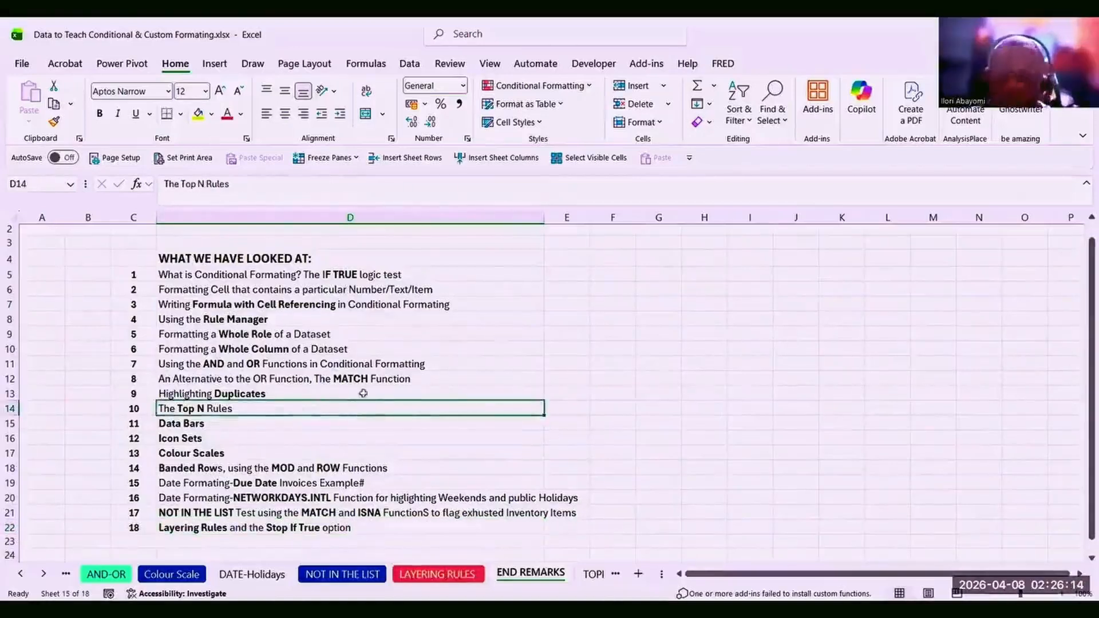
left_click(343, 360)
left_click(321, 303)
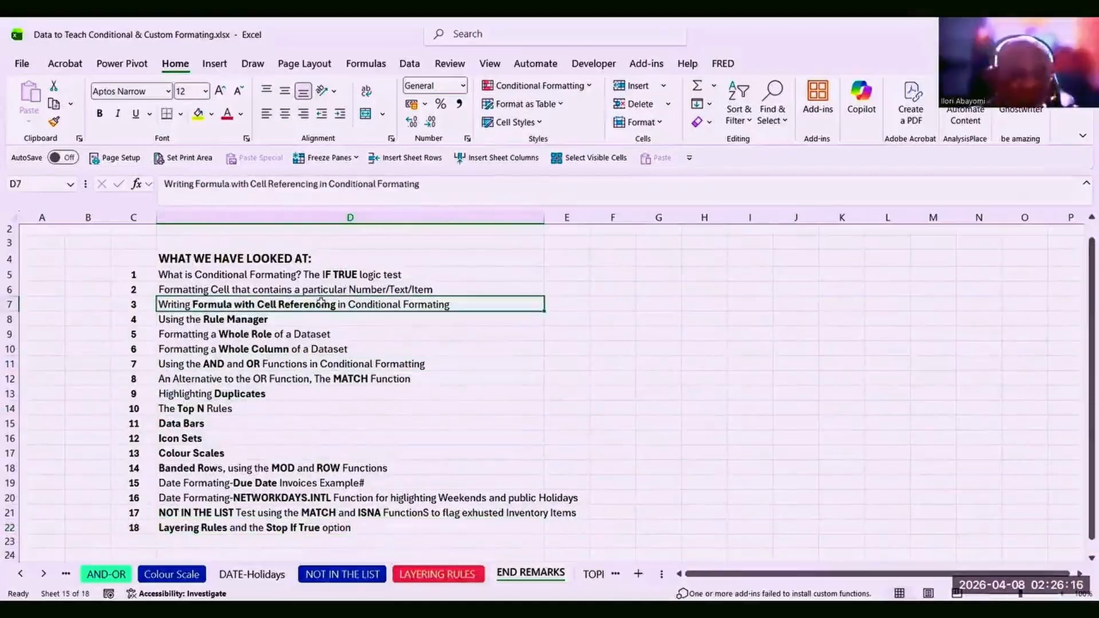
left_click(297, 359)
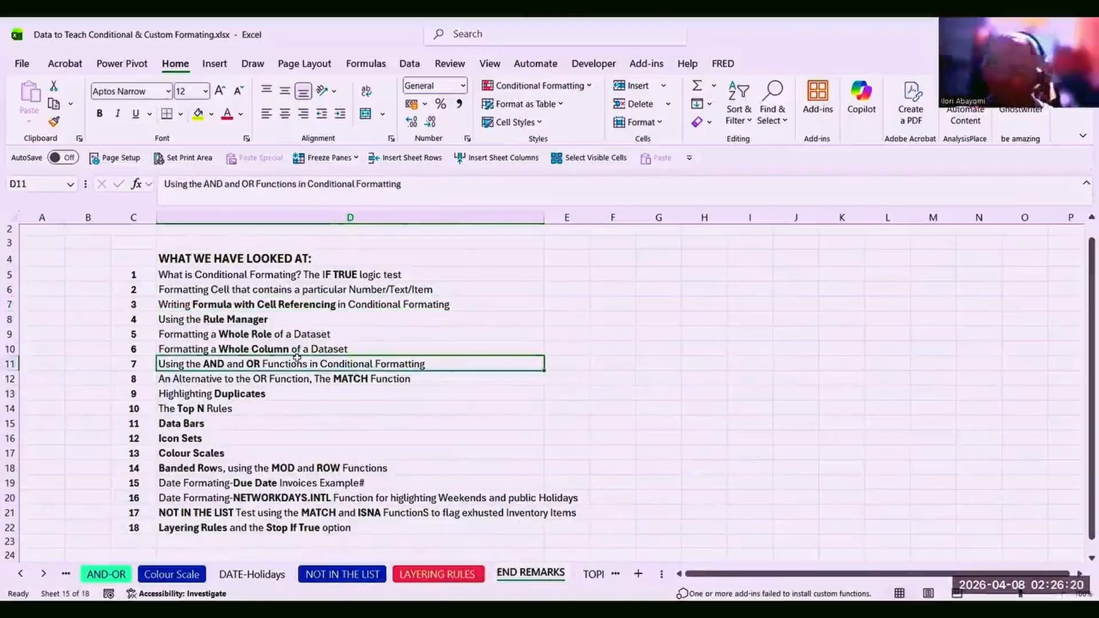
left_click(265, 401)
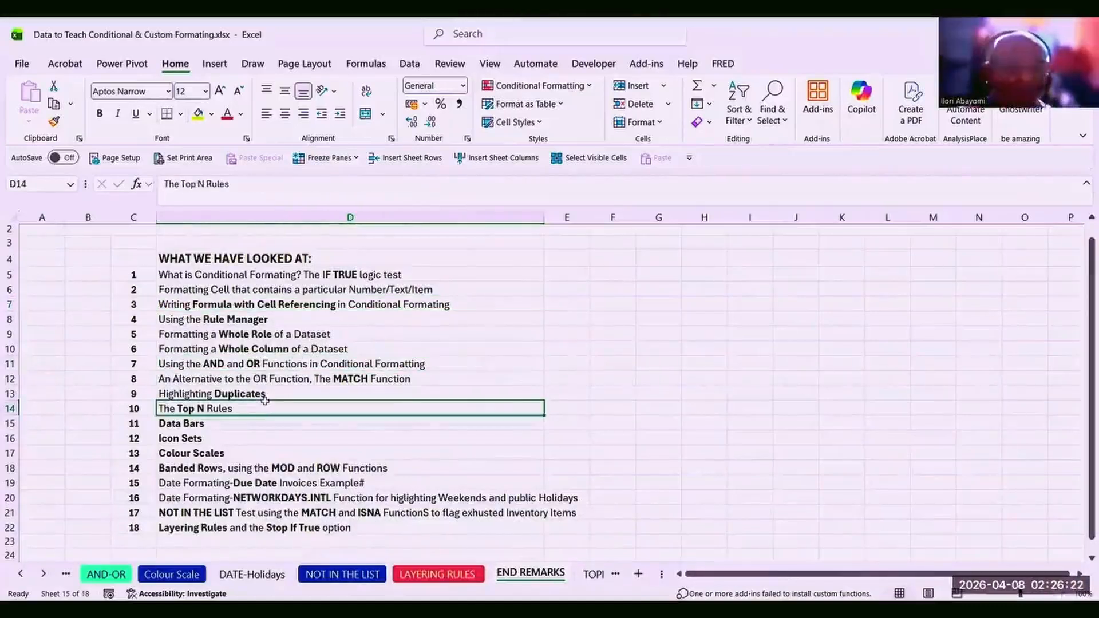
left_click(247, 434)
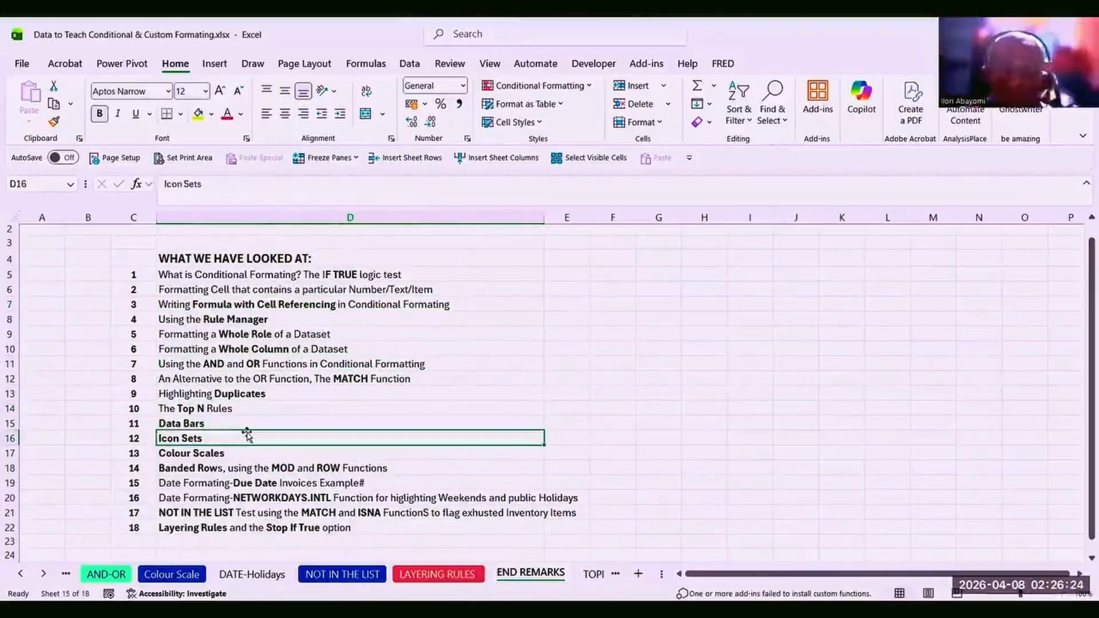
left_click(233, 276)
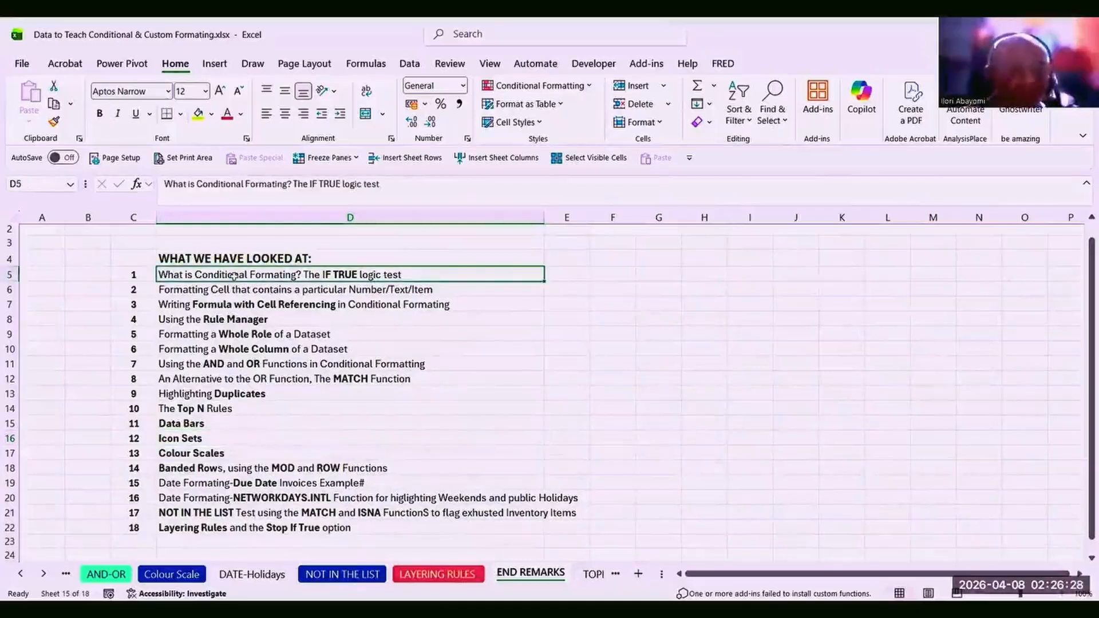
left_click(243, 334)
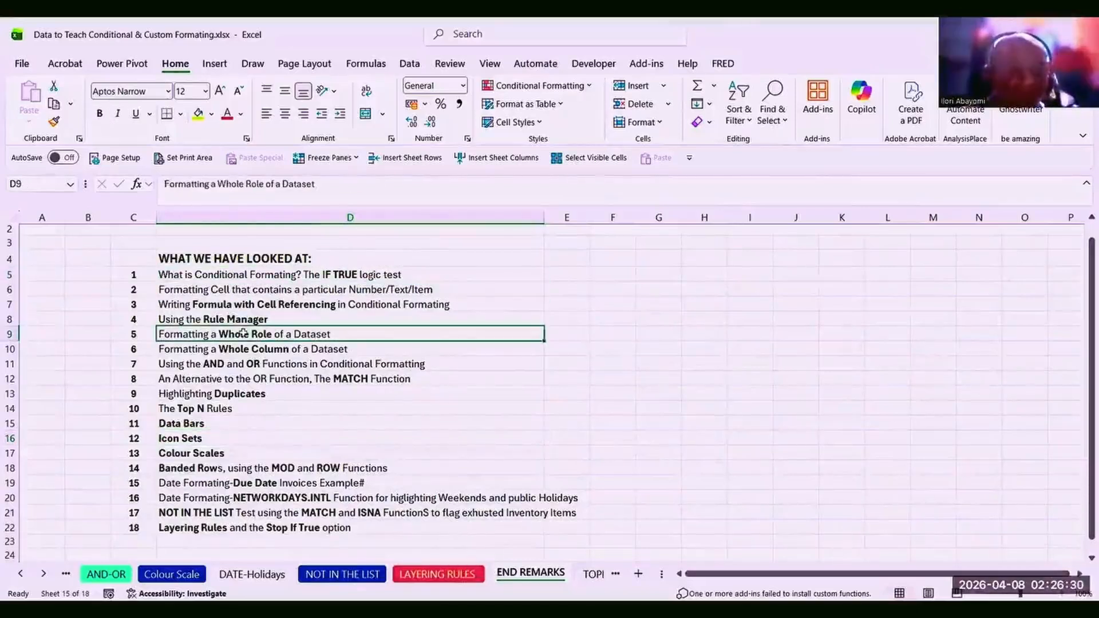
left_click(252, 361)
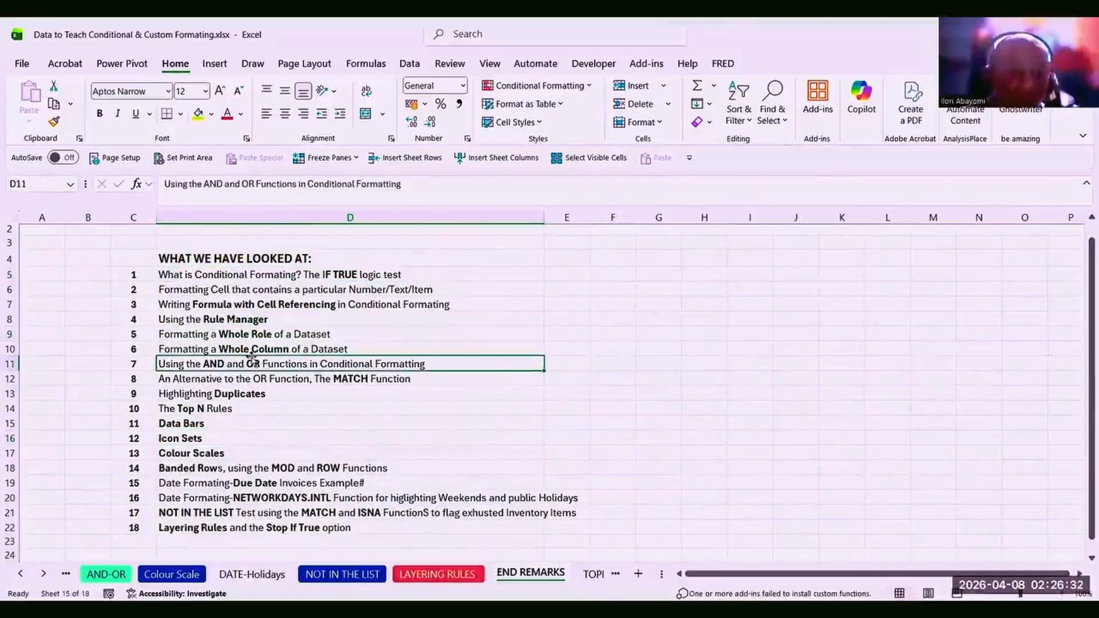
left_click(251, 391)
left_click(244, 428)
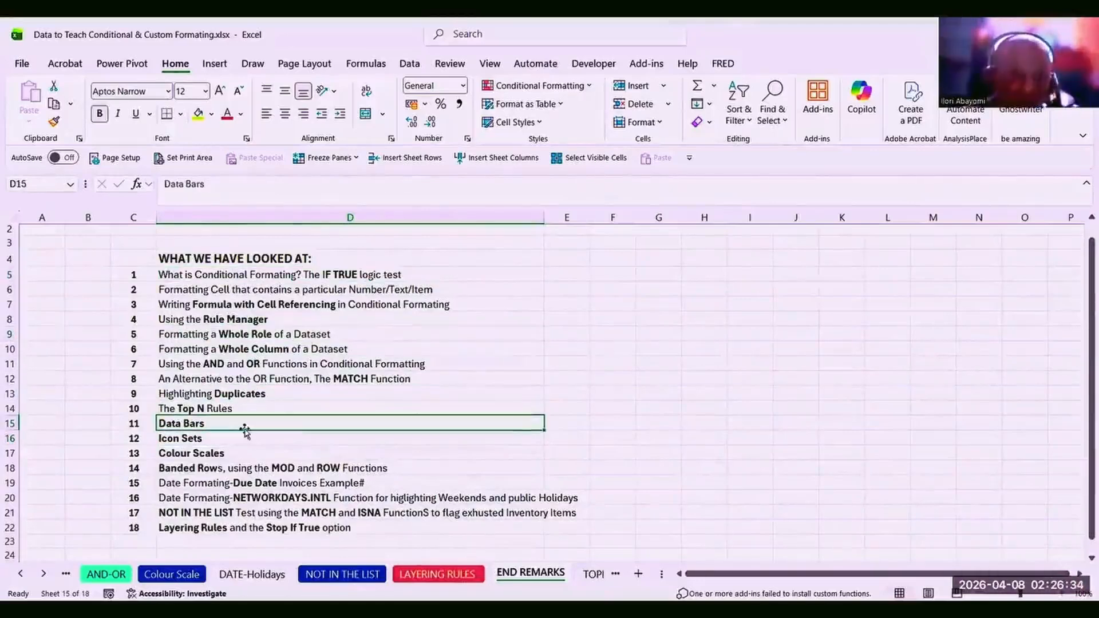
left_click(260, 456)
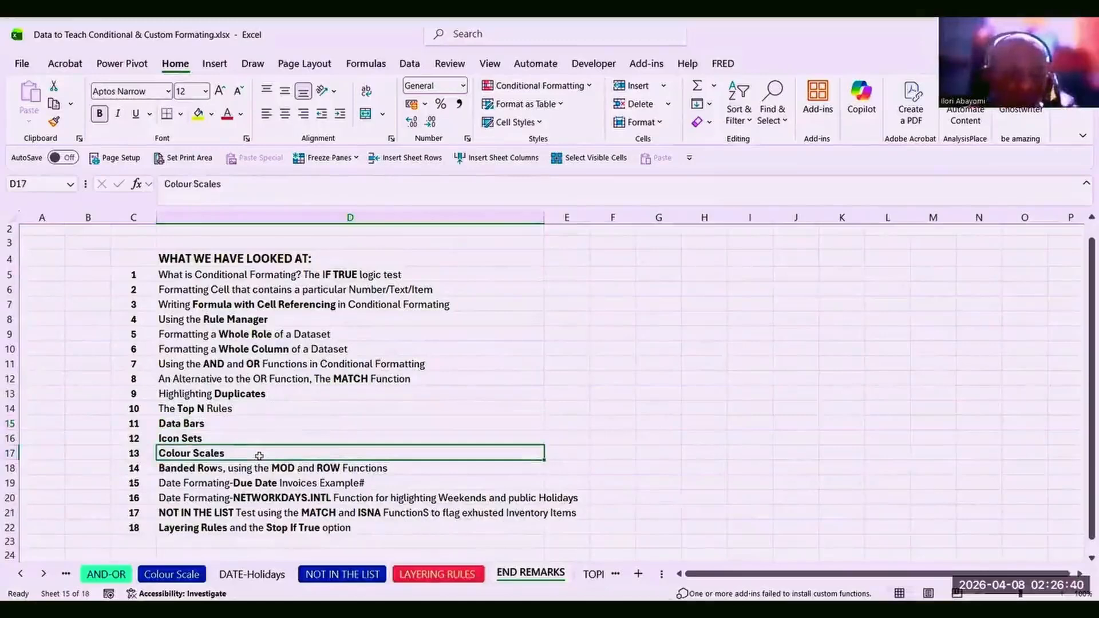
left_click(275, 479)
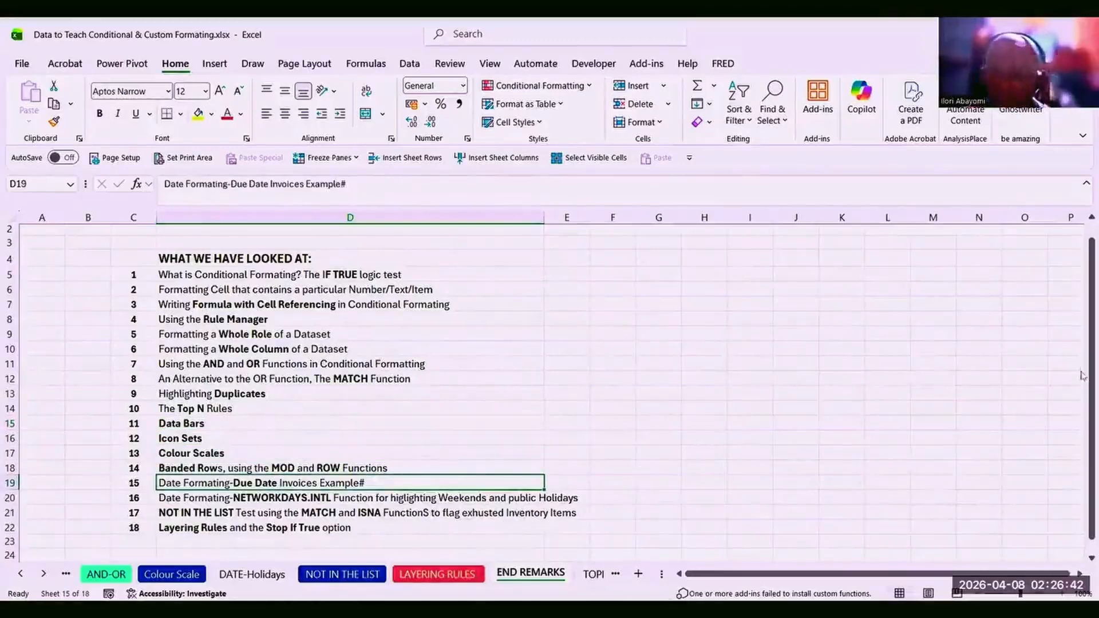
left_click_drag(1083, 370, 1083, 398)
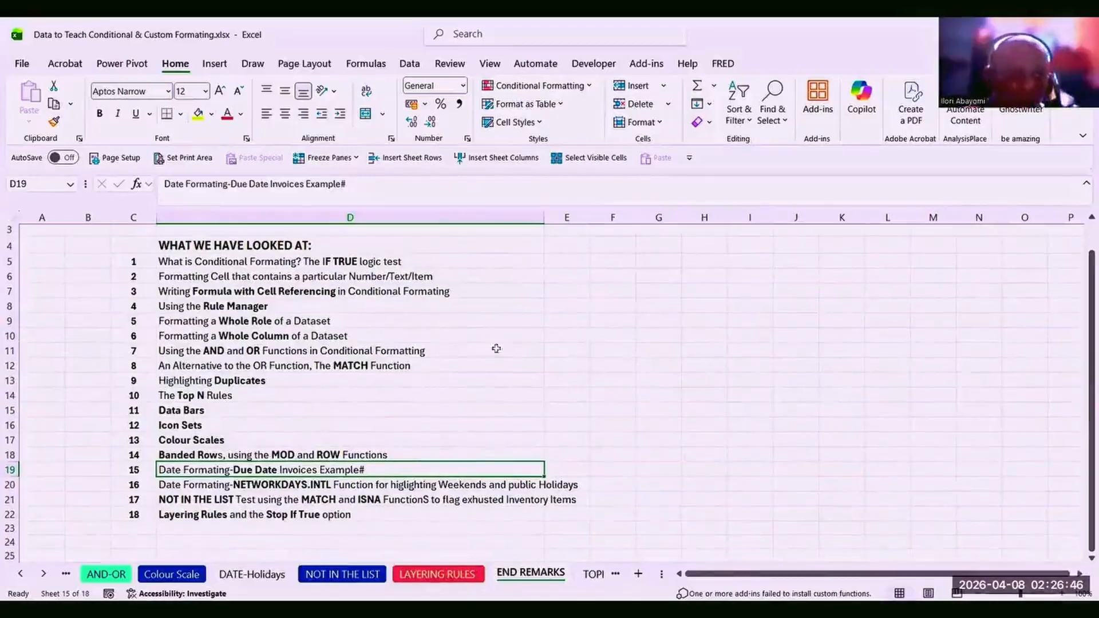
left_click(317, 280)
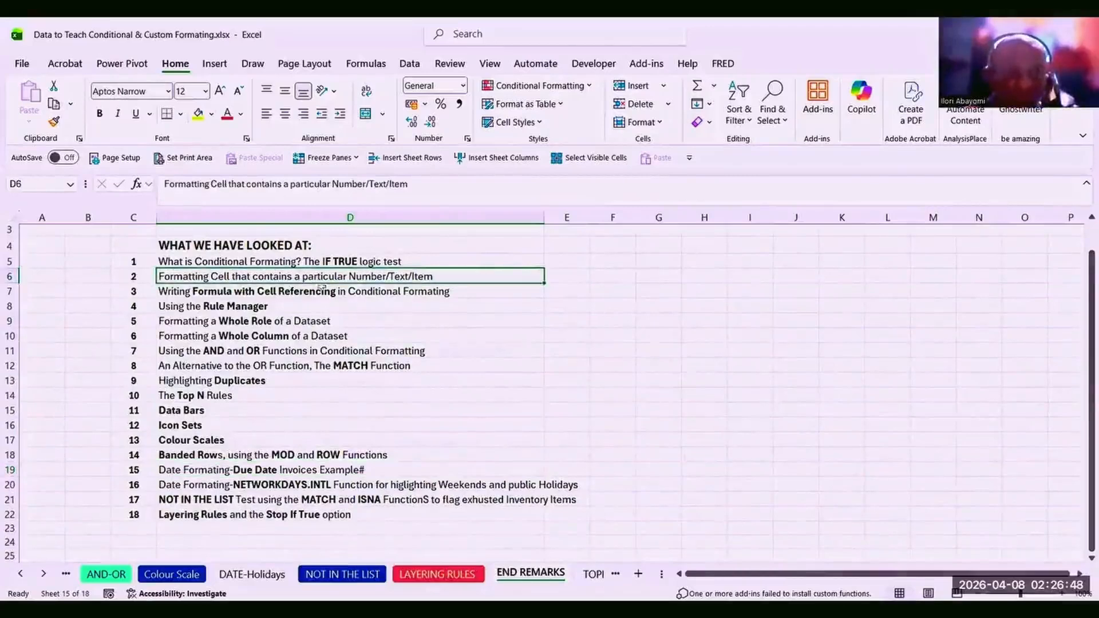
left_click(289, 322)
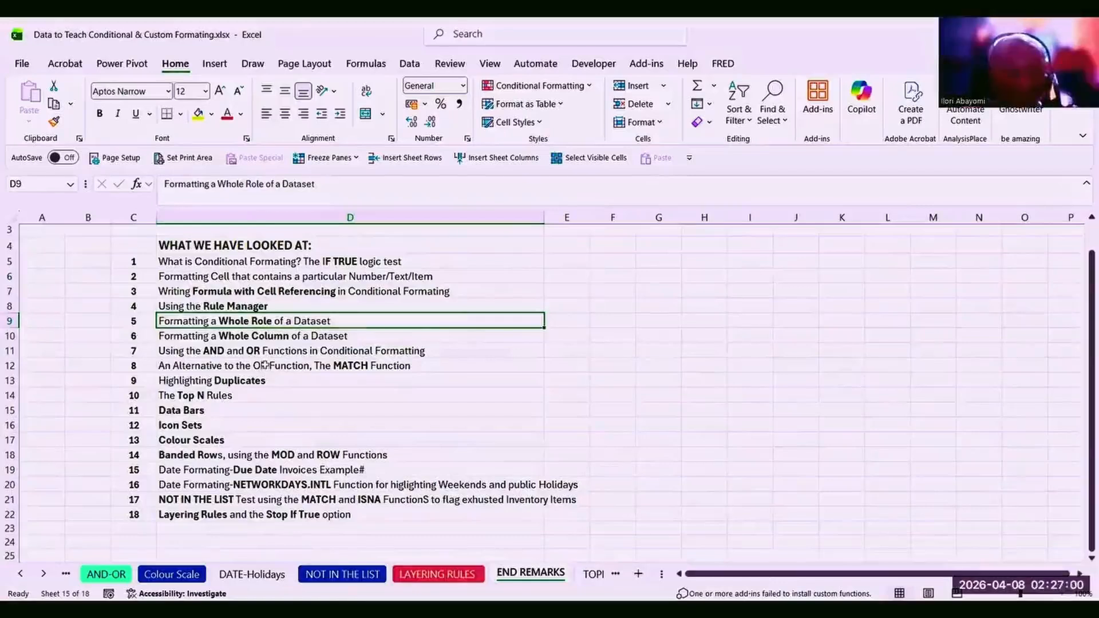
left_click(269, 365)
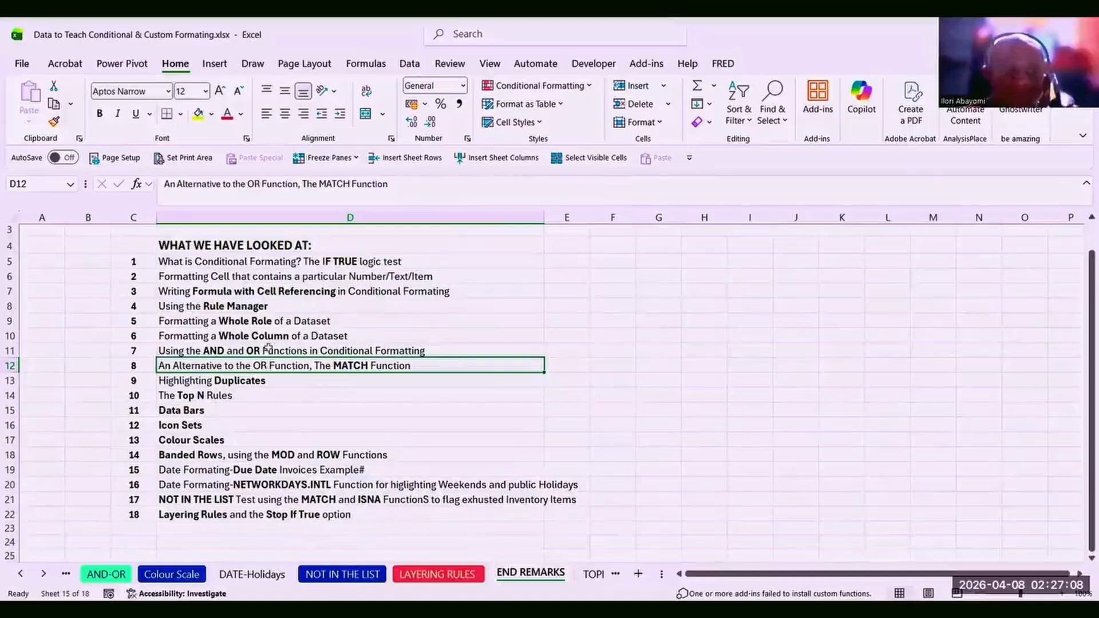
left_click(260, 337)
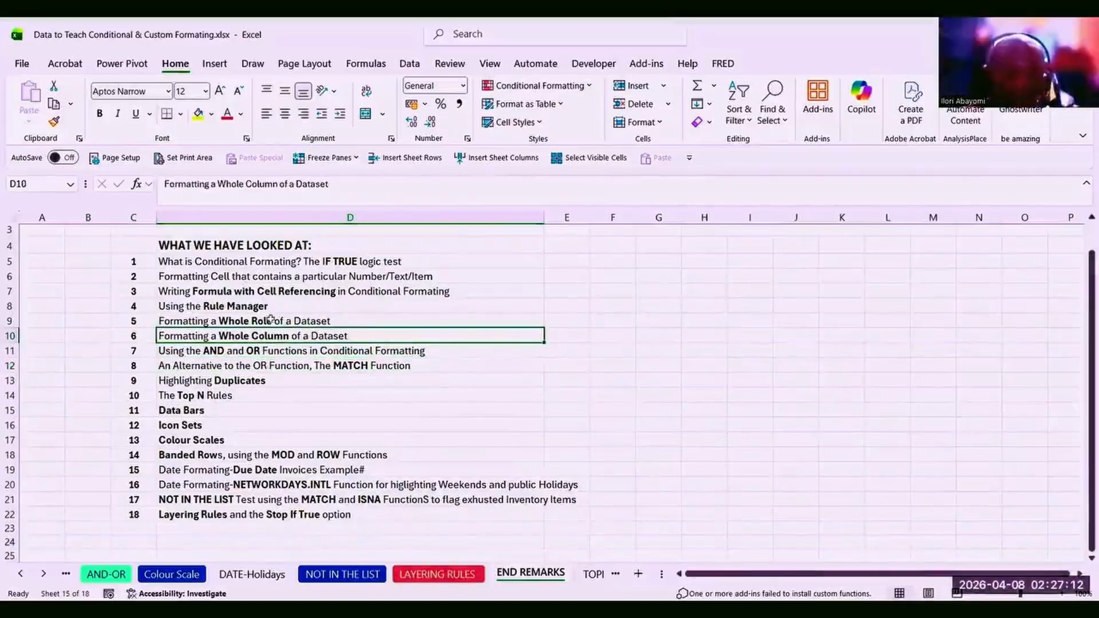